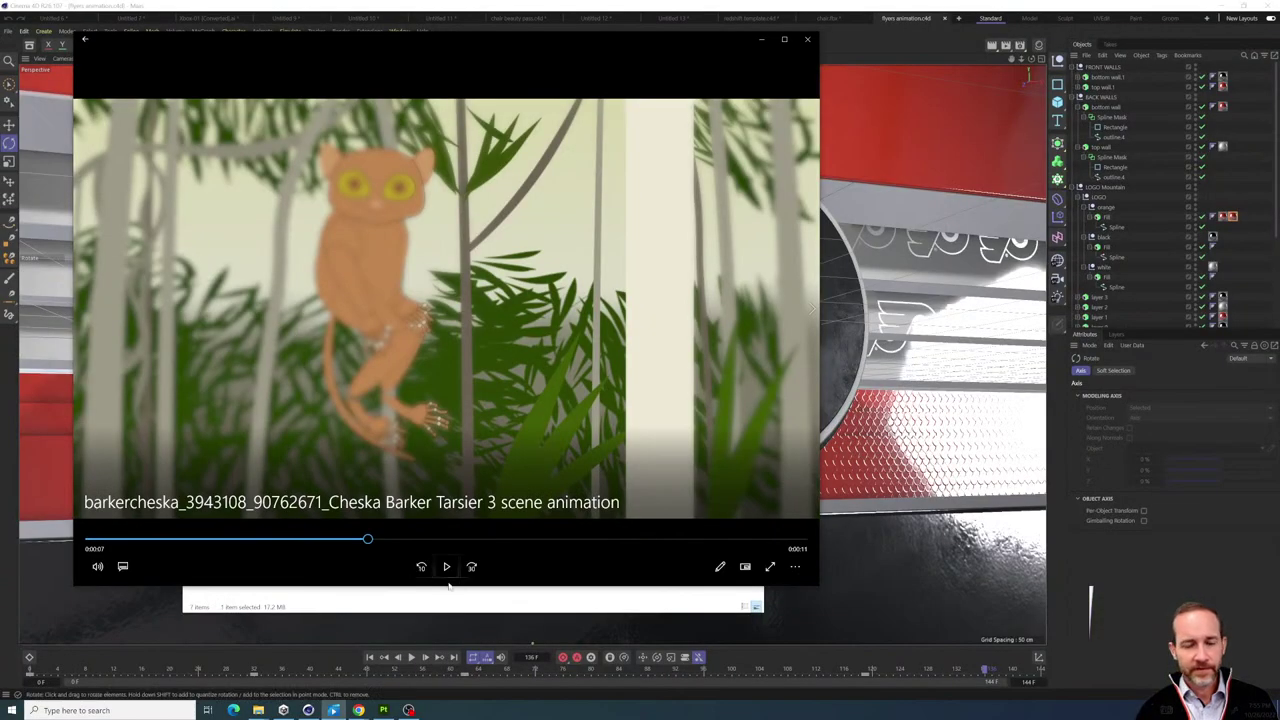
Find and launch Adobe After Effects 2022
click(166, 709)
text(aft)
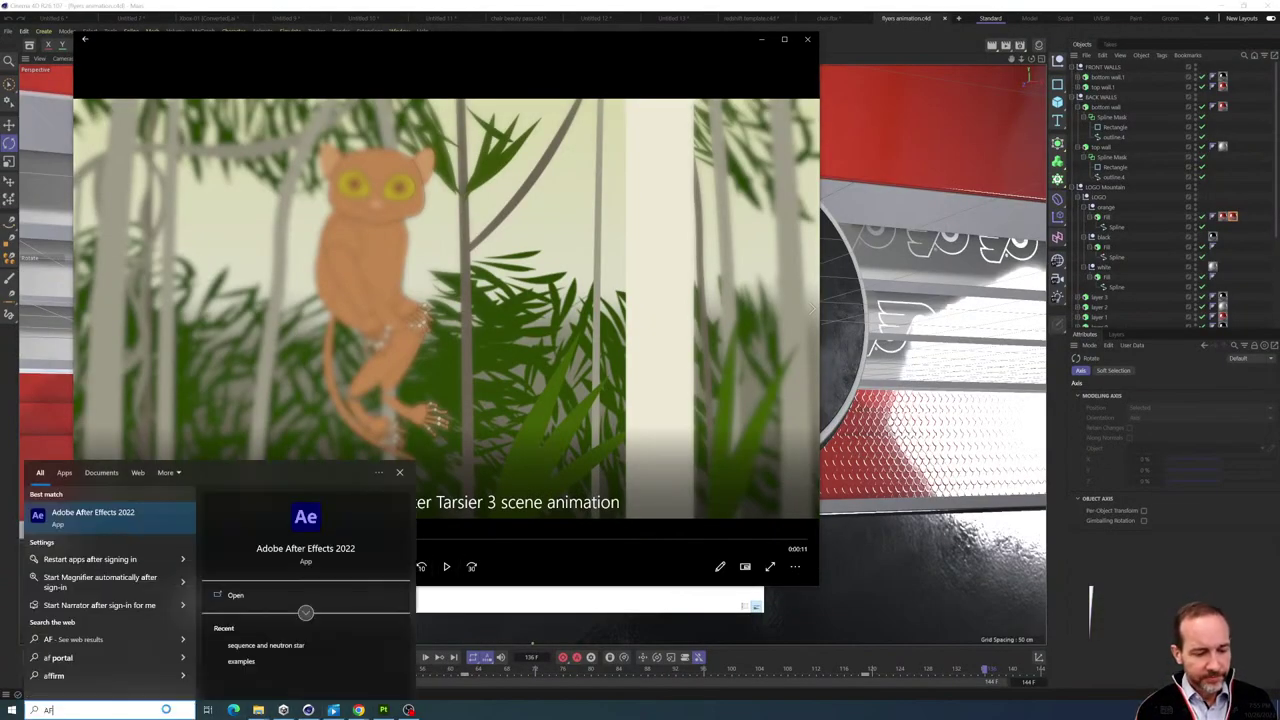
key(Return)
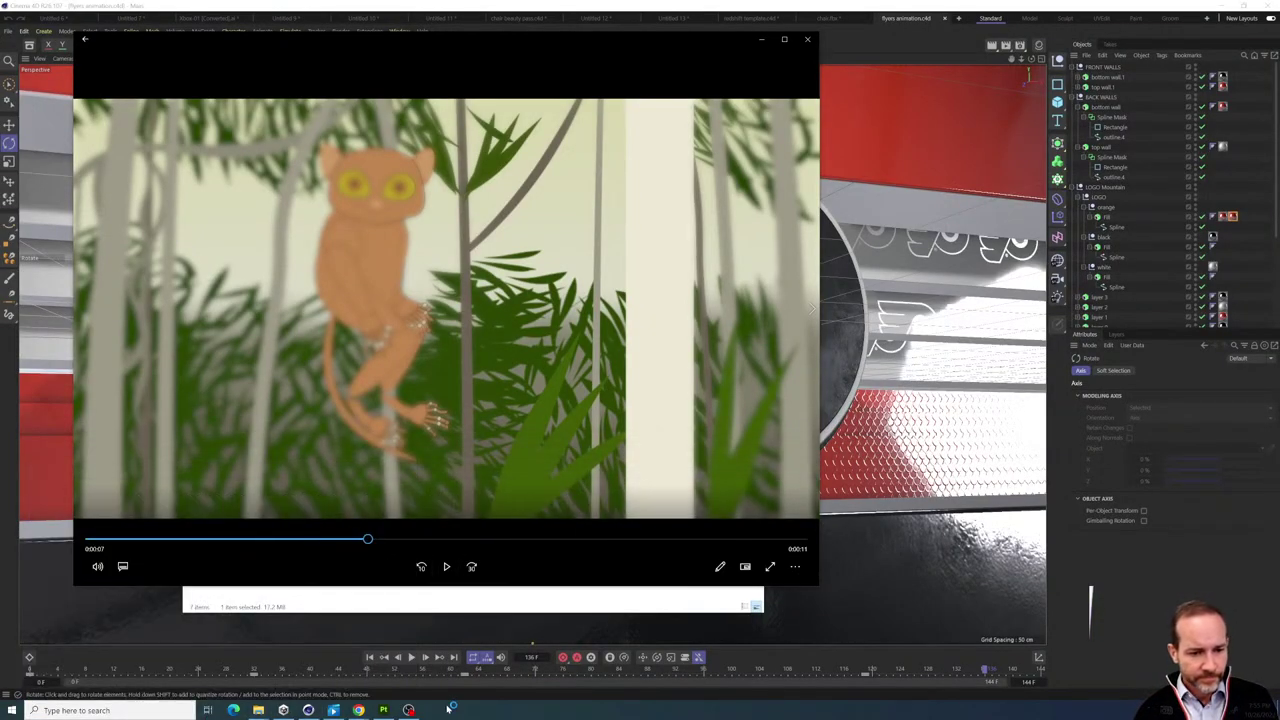
Switch to Substance 3D Painter to save the painted chair project, and close Unity Hub
click(383, 709)
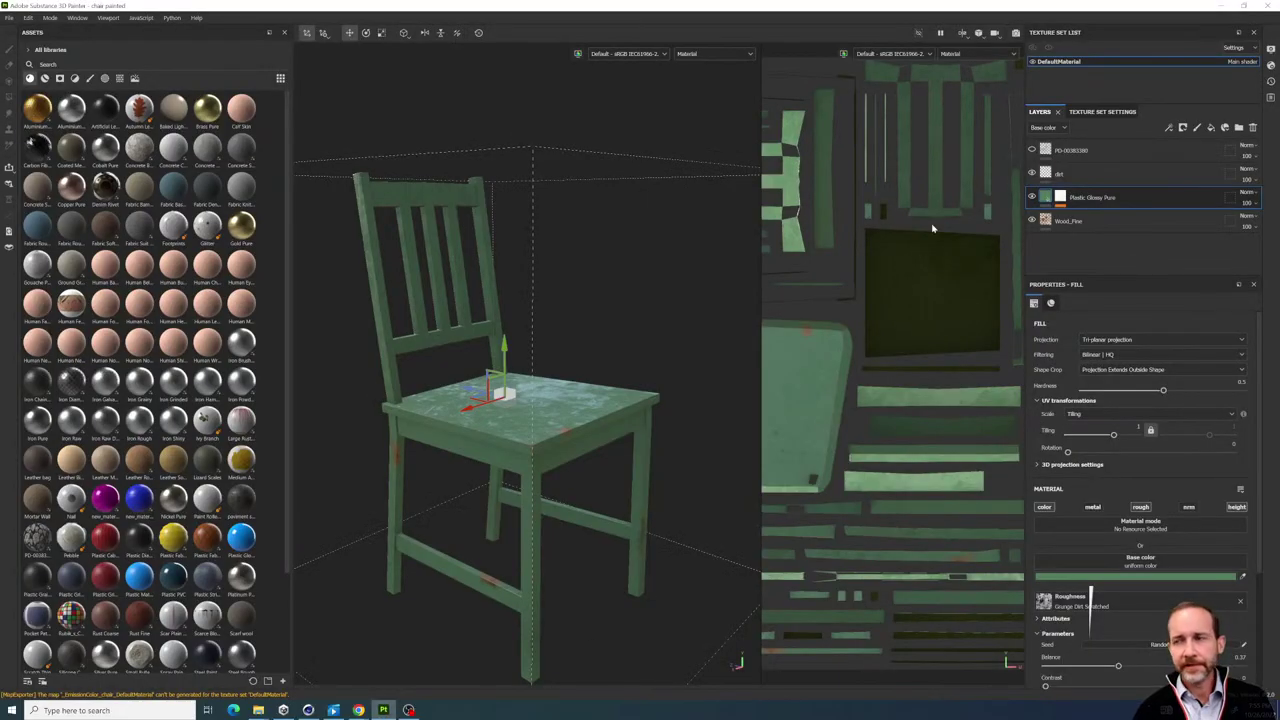
key(ctrl+s)
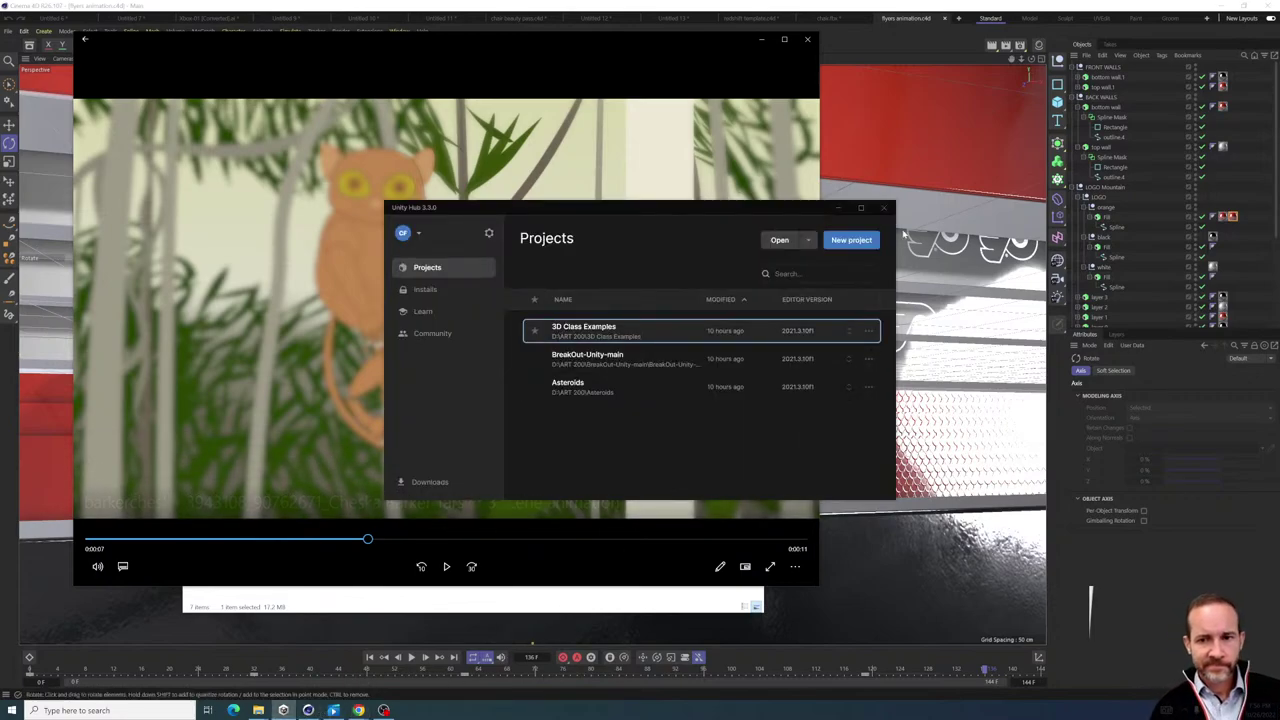
click(884, 209)
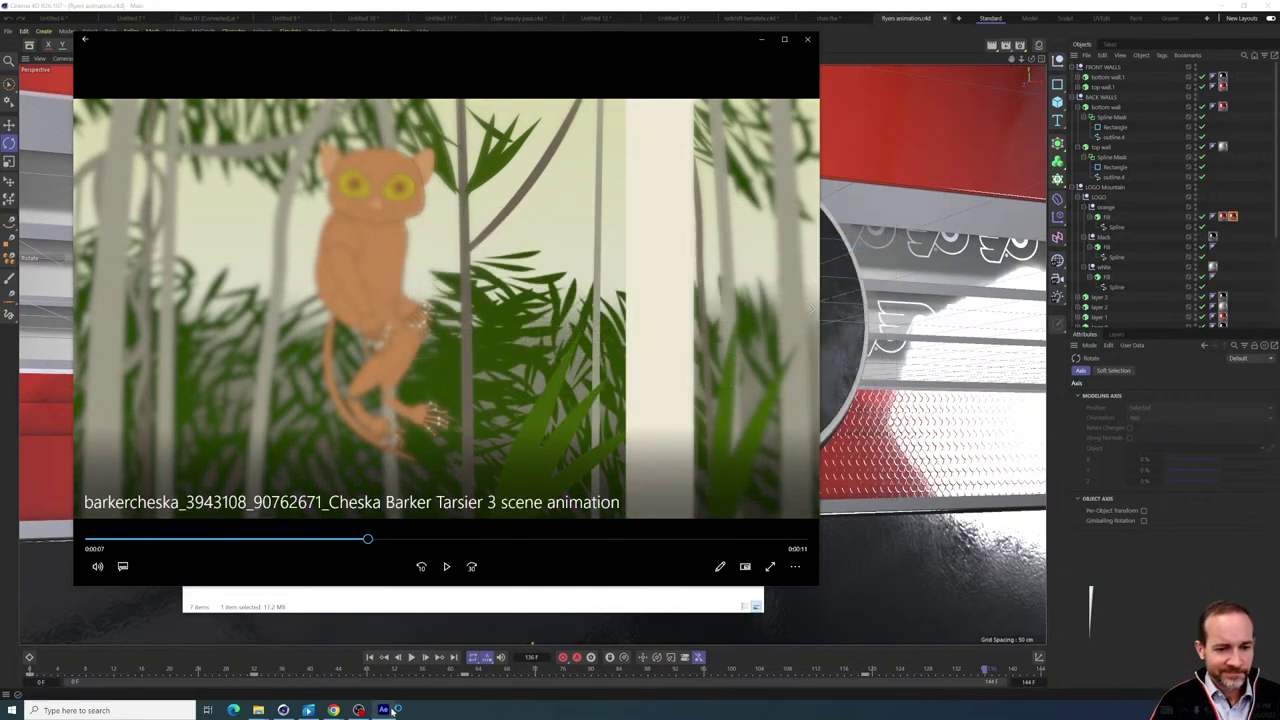
Switch to After Effects and dismiss its disk cache warning and welcome screen
mouse_move(387, 712)
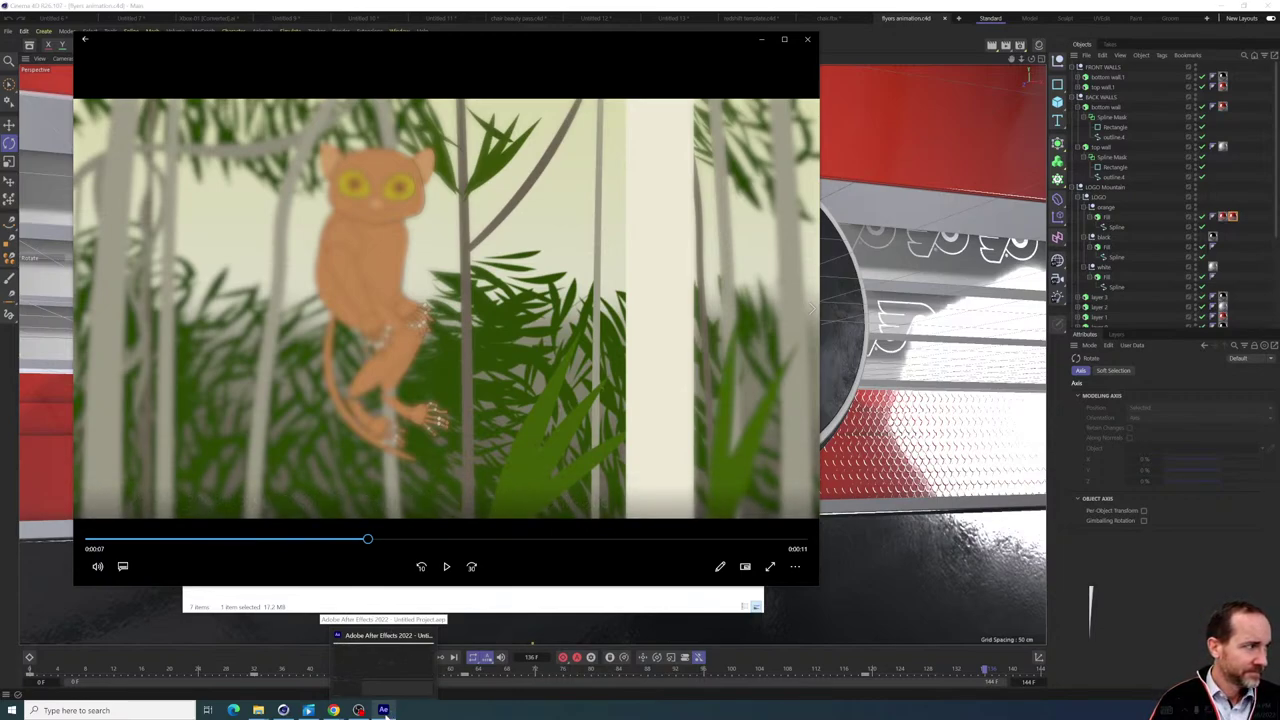
click(387, 711)
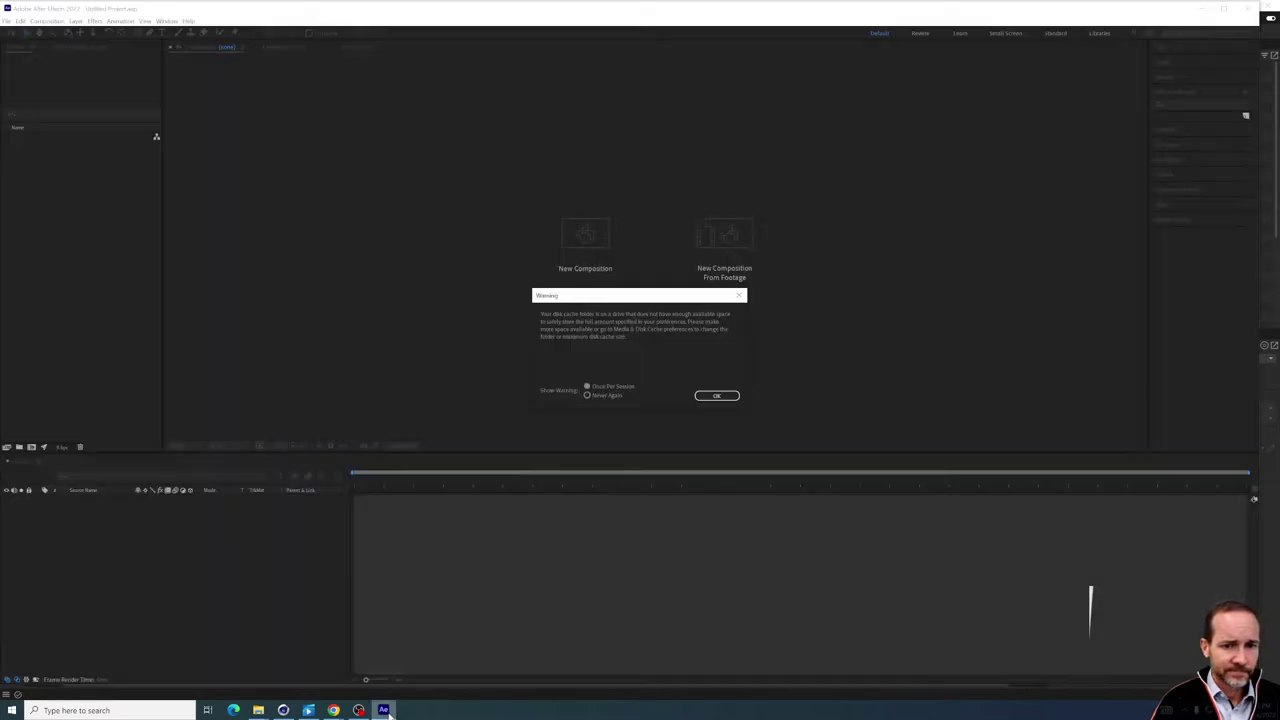
click(716, 395)
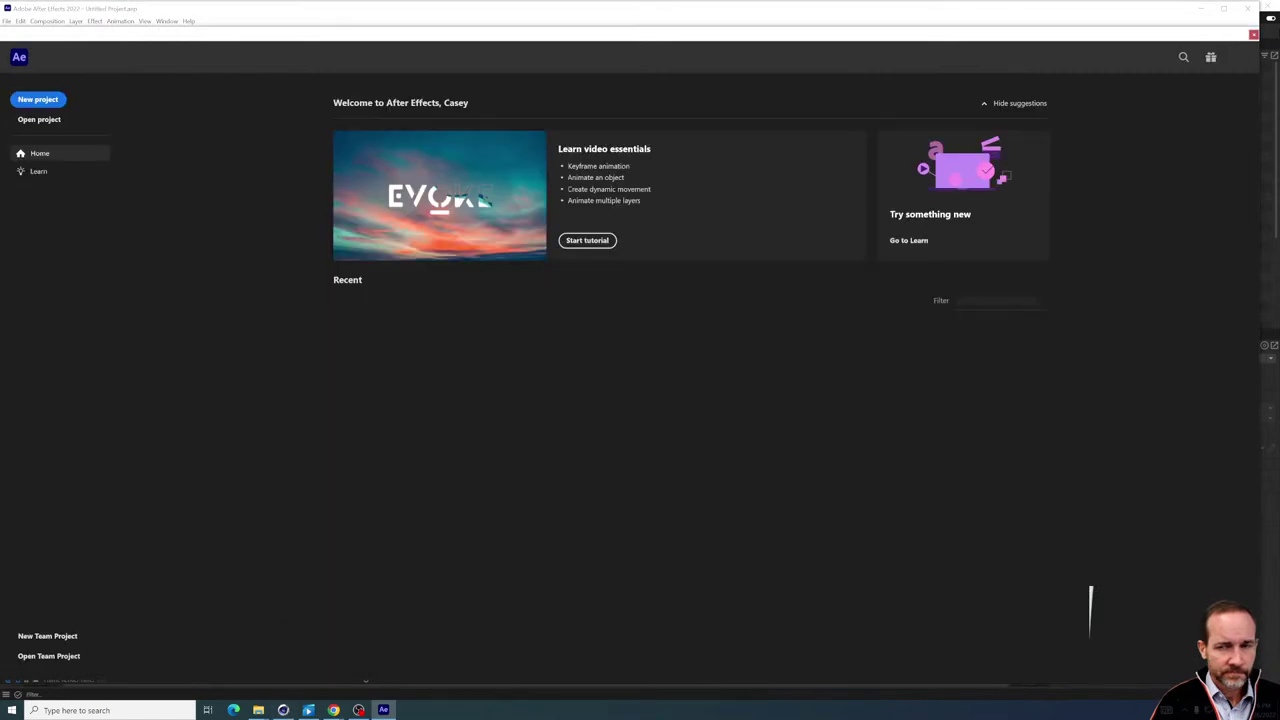
click(1253, 35)
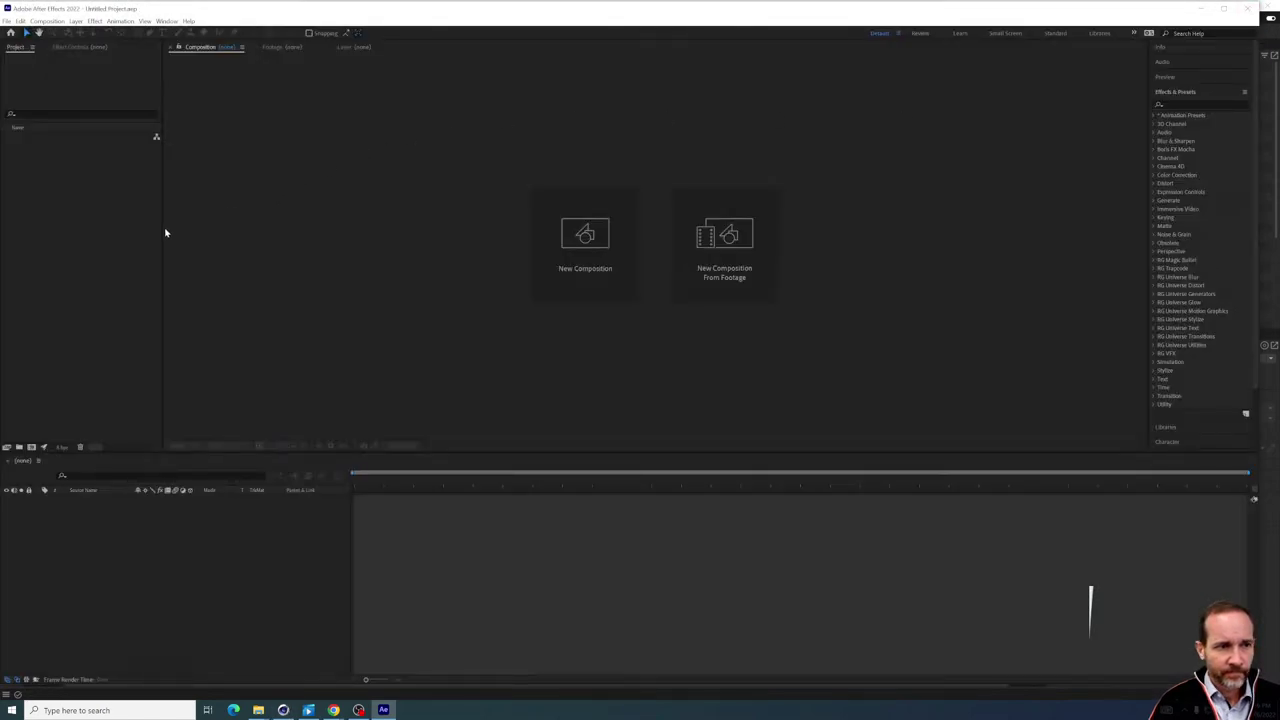
Create a new composition named forest, keeping the default composition settings
click(157, 571)
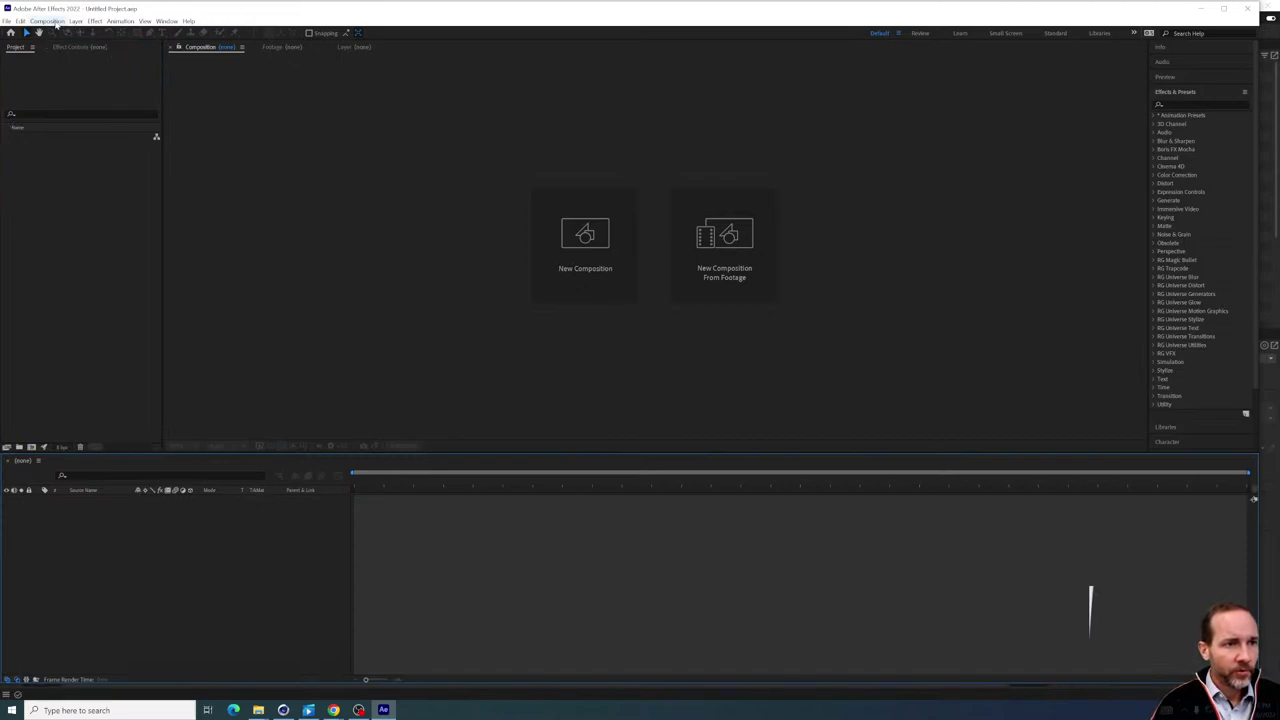
click(47, 21)
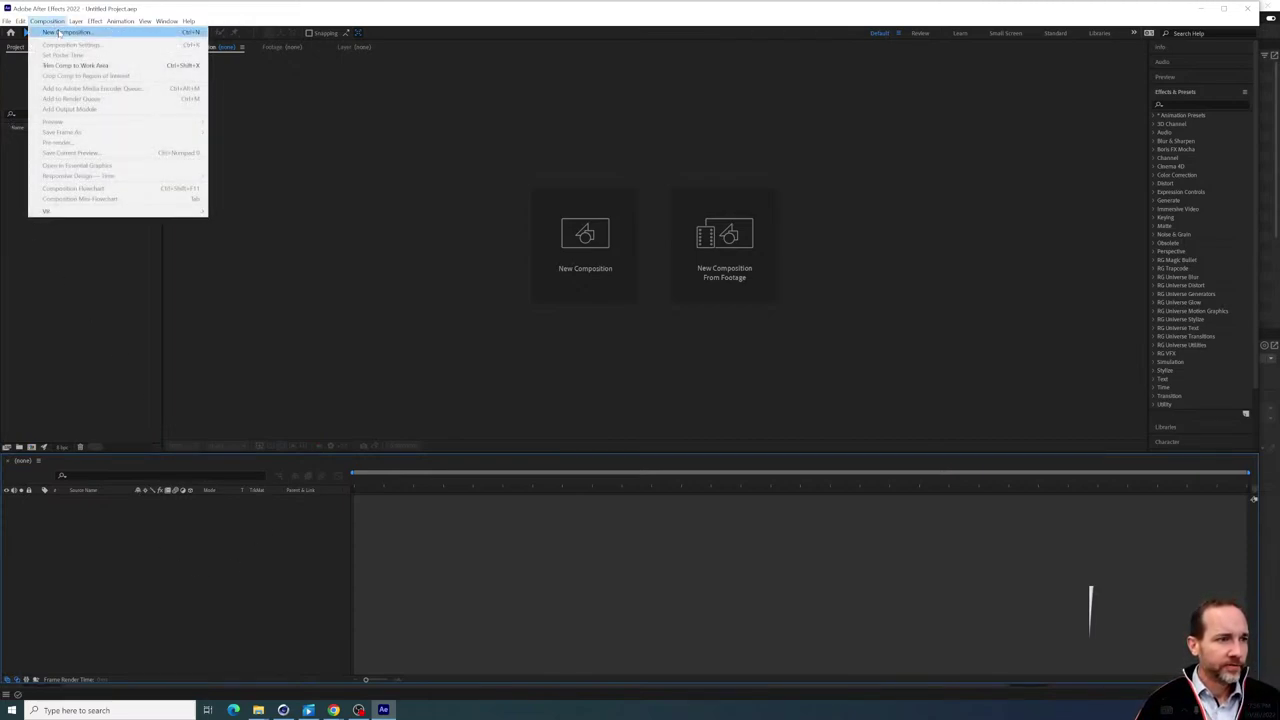
click(62, 32)
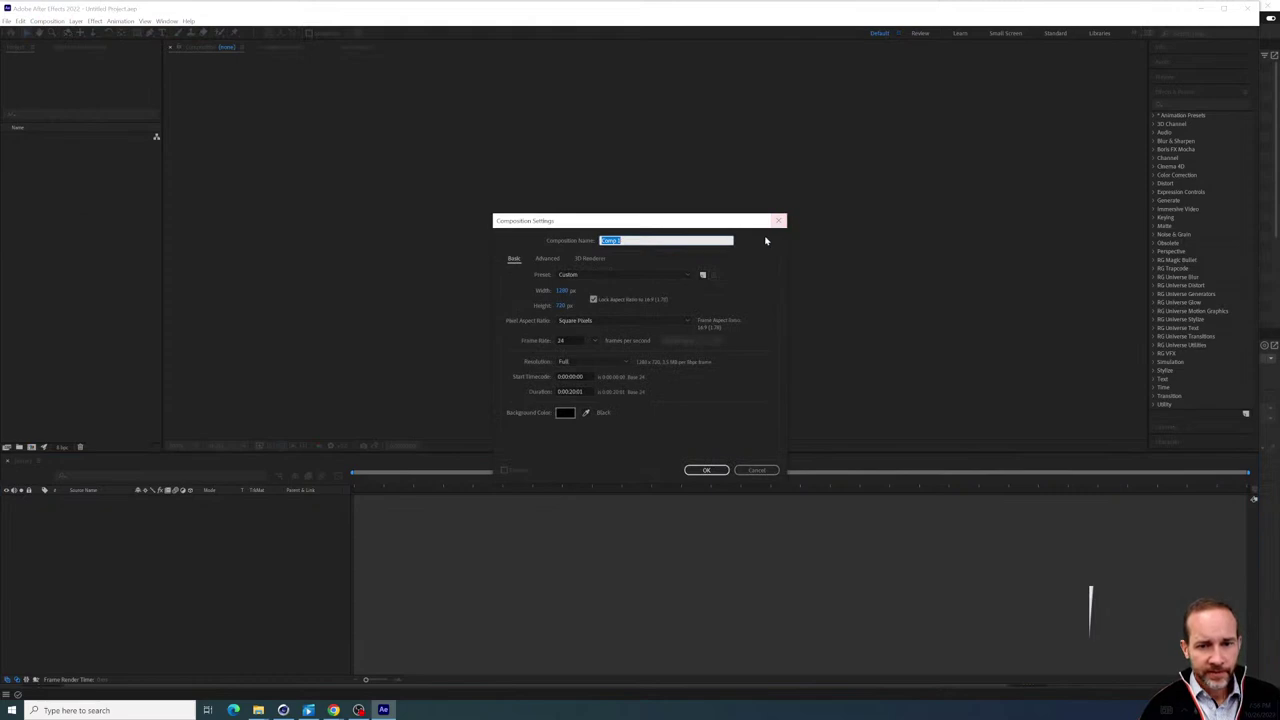
text(Exist)
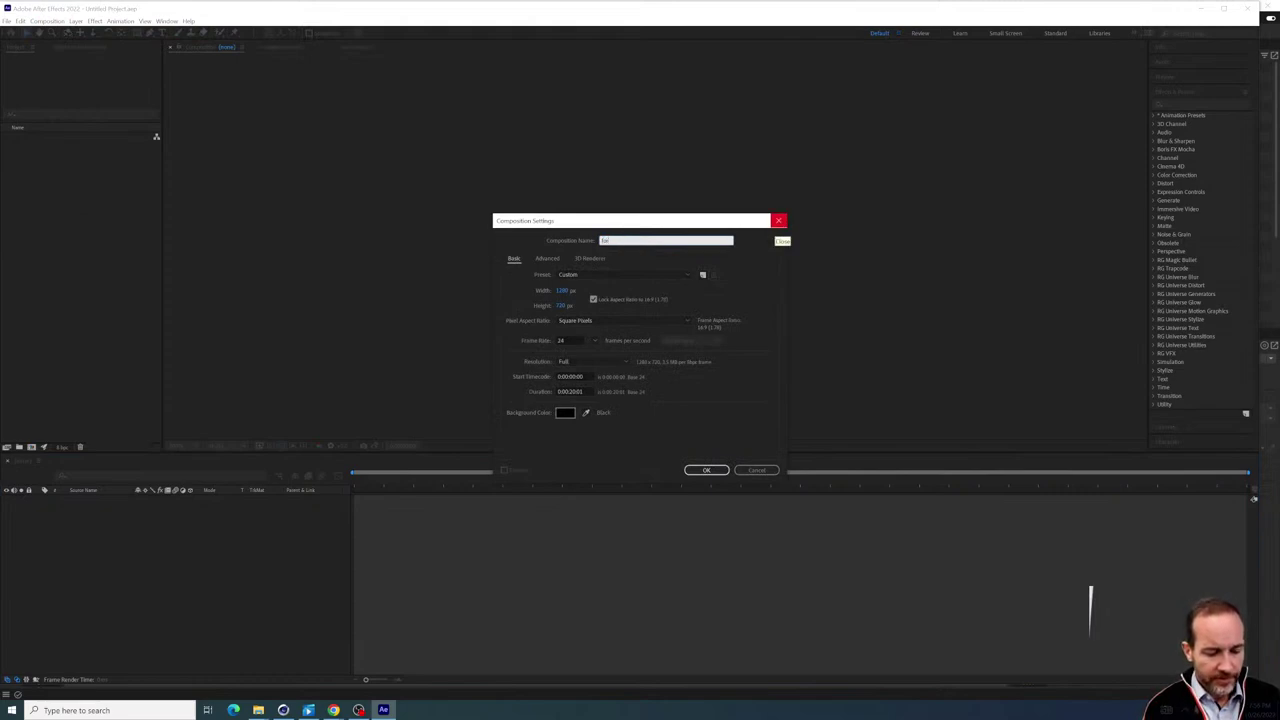
click(707, 470)
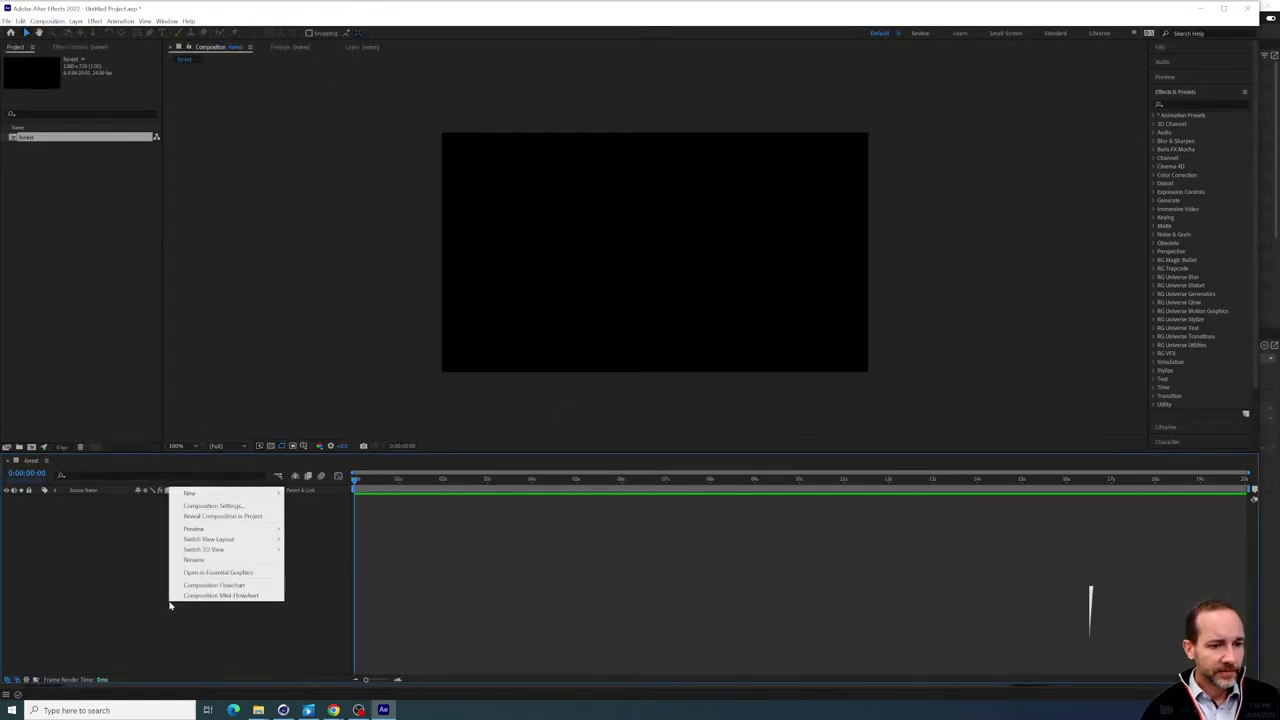
right_click(171, 603)
mouse_move(240, 493)
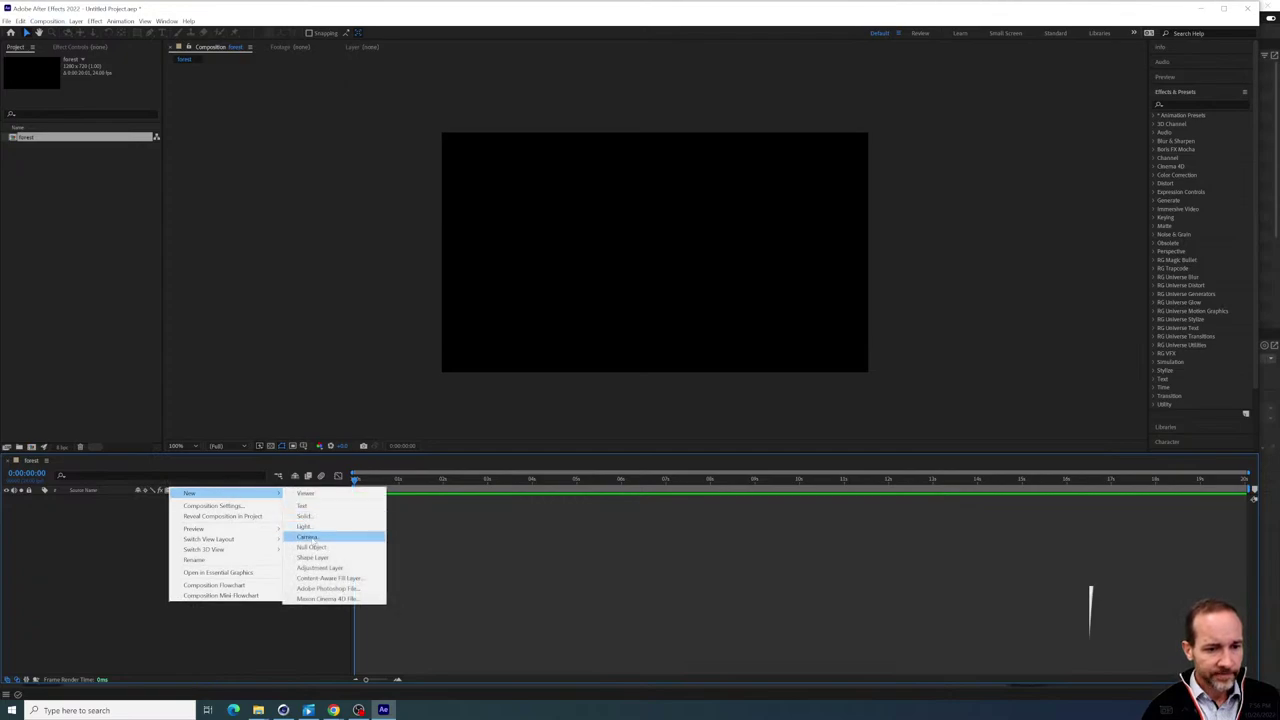
click(226, 507)
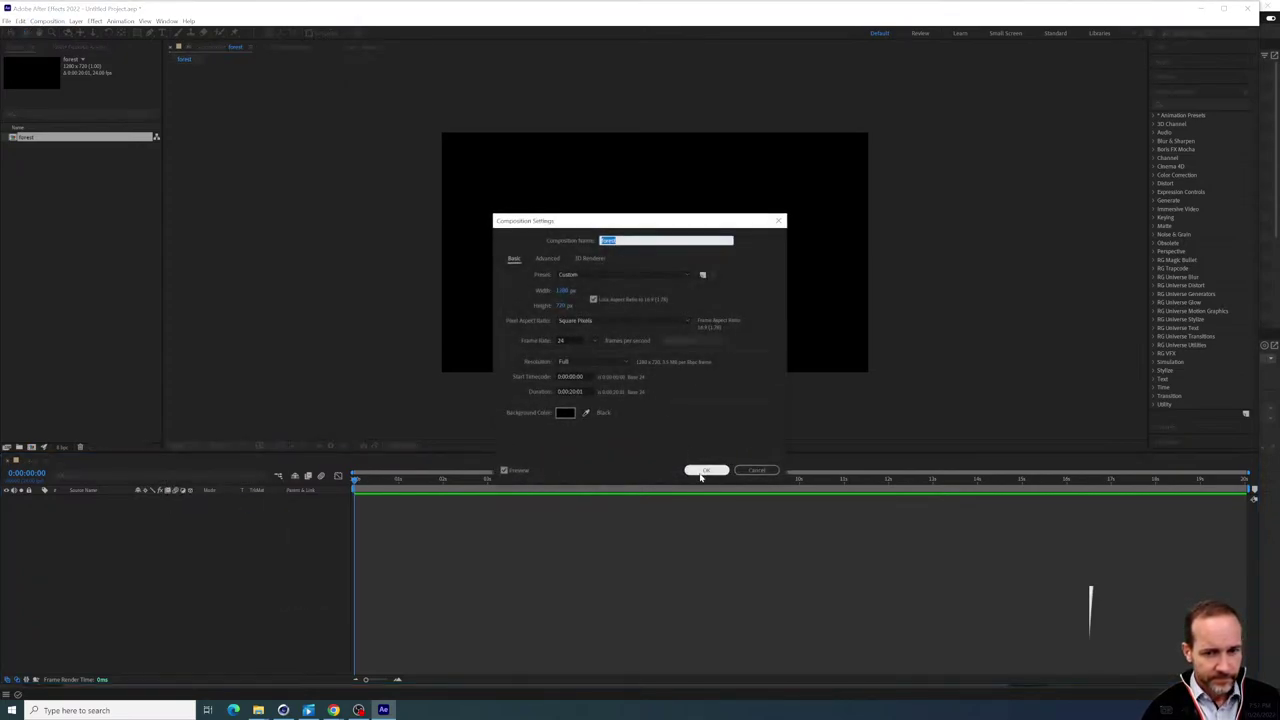
click(704, 471)
Add a new solid layer to the forest composition with the default size and gray color
right_click(240, 567)
mouse_move(330, 572)
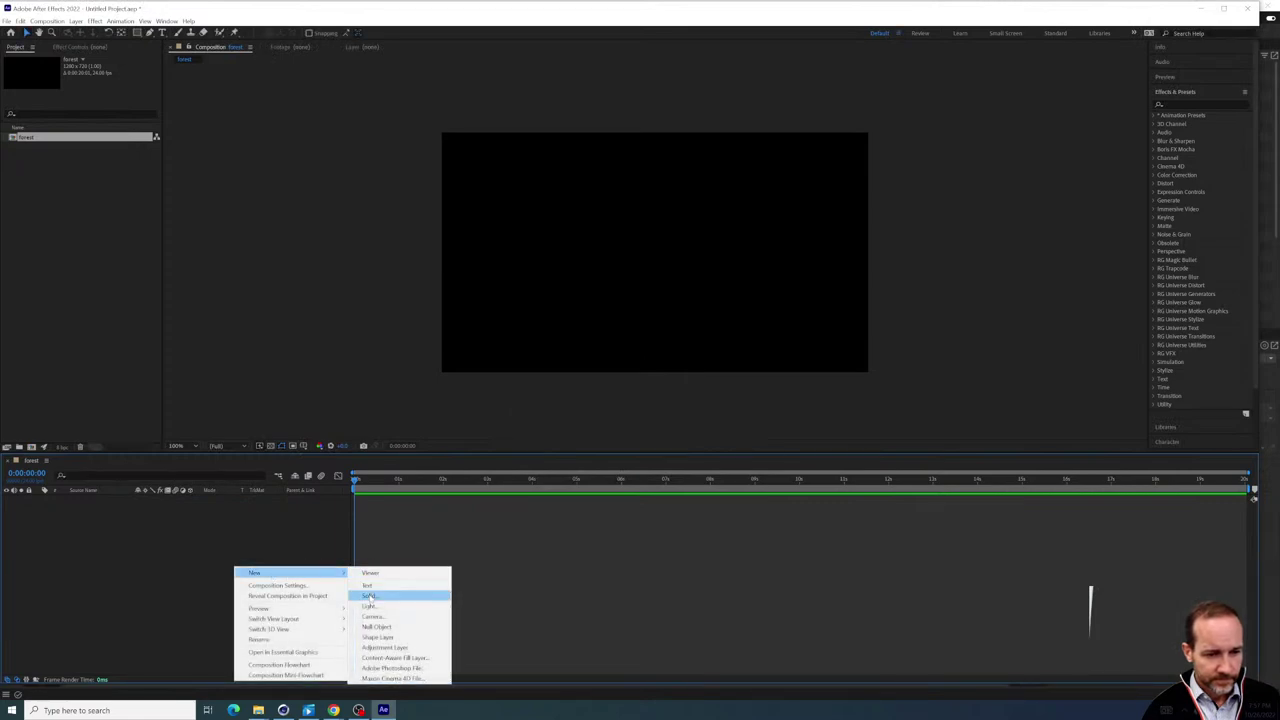
click(369, 596)
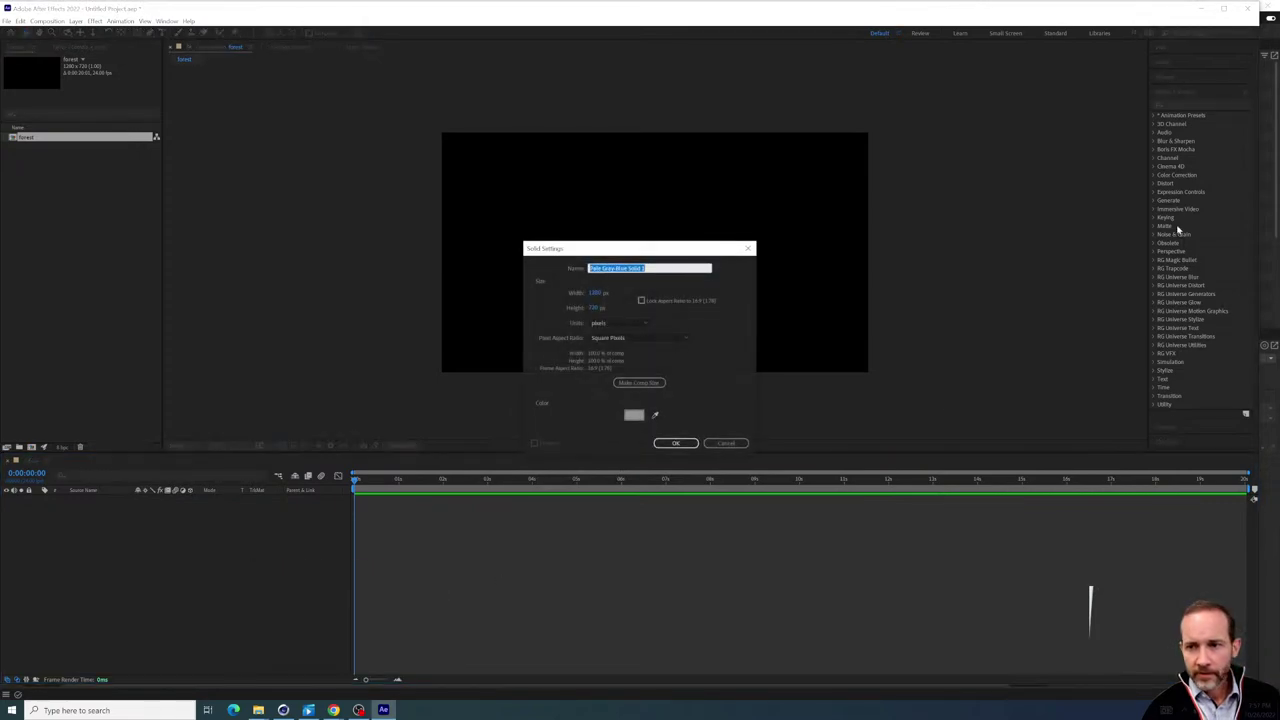
click(676, 443)
Search the effects for noise and apply Fractal Noise to the solid layer
click(1197, 105)
text(noise)
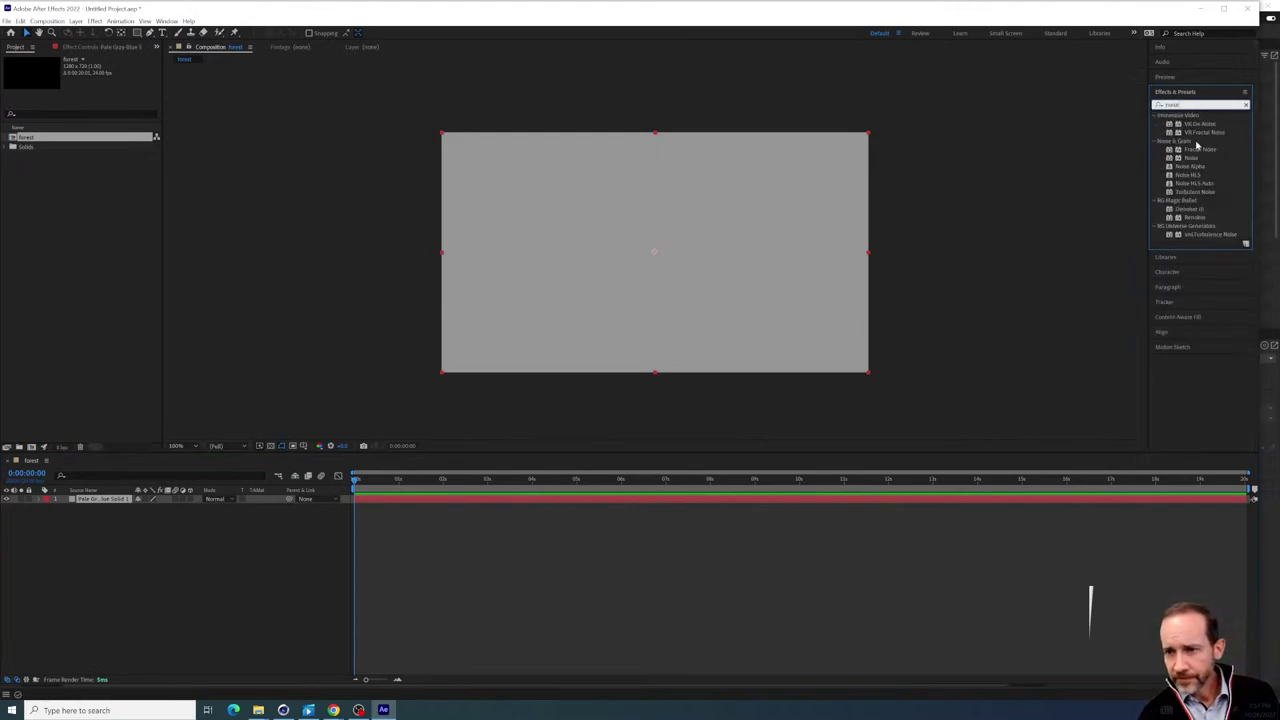
double_click(1199, 150)
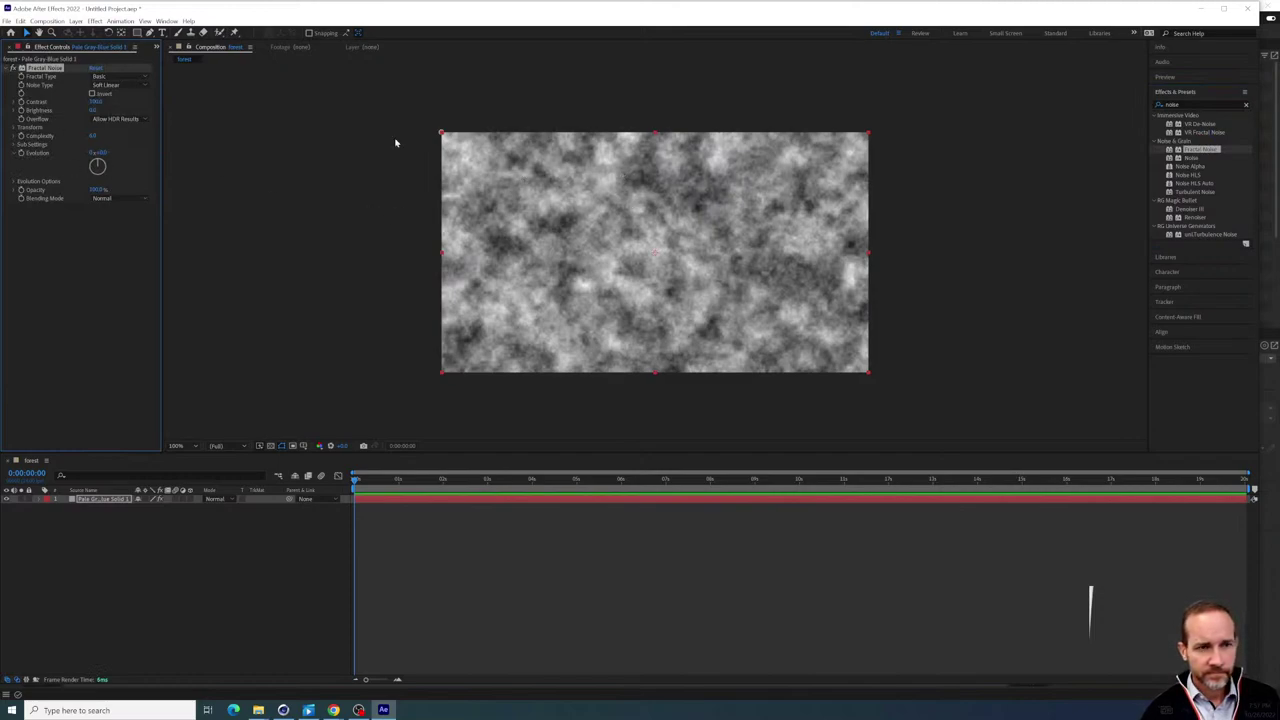
click(1174, 106)
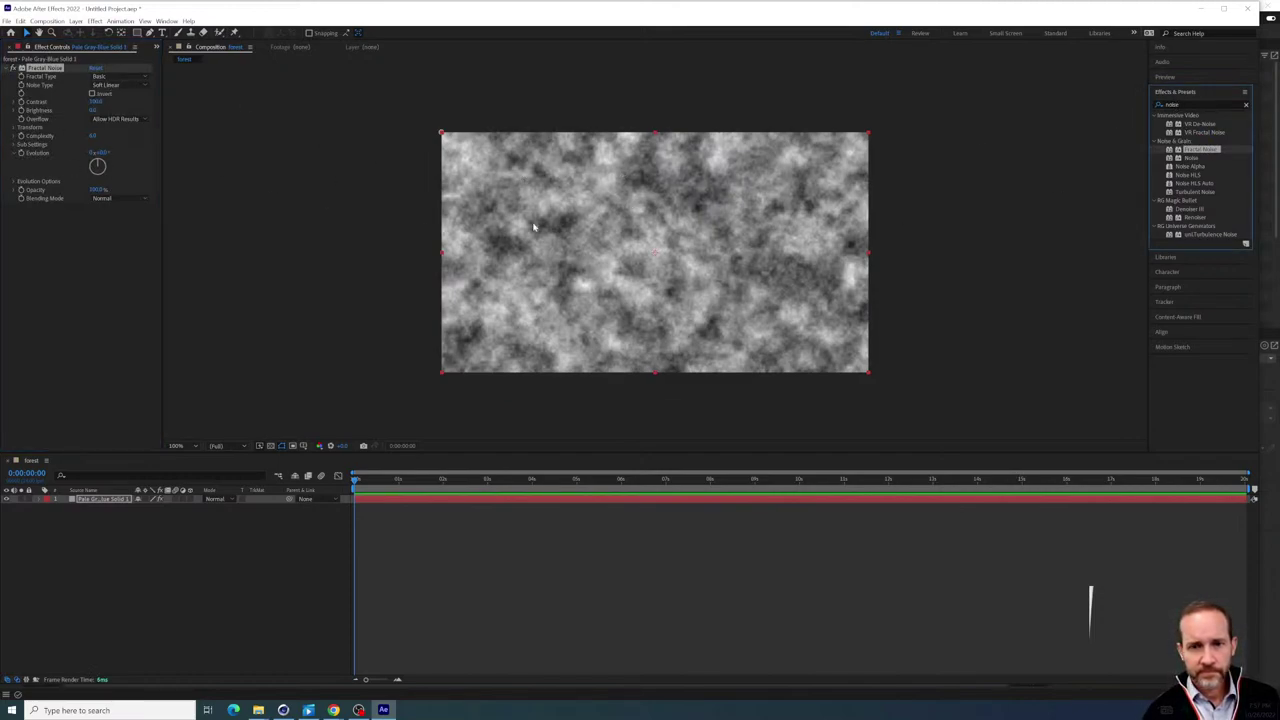
Rename the solid layer as forest and return to the composition view
double_click(110, 499)
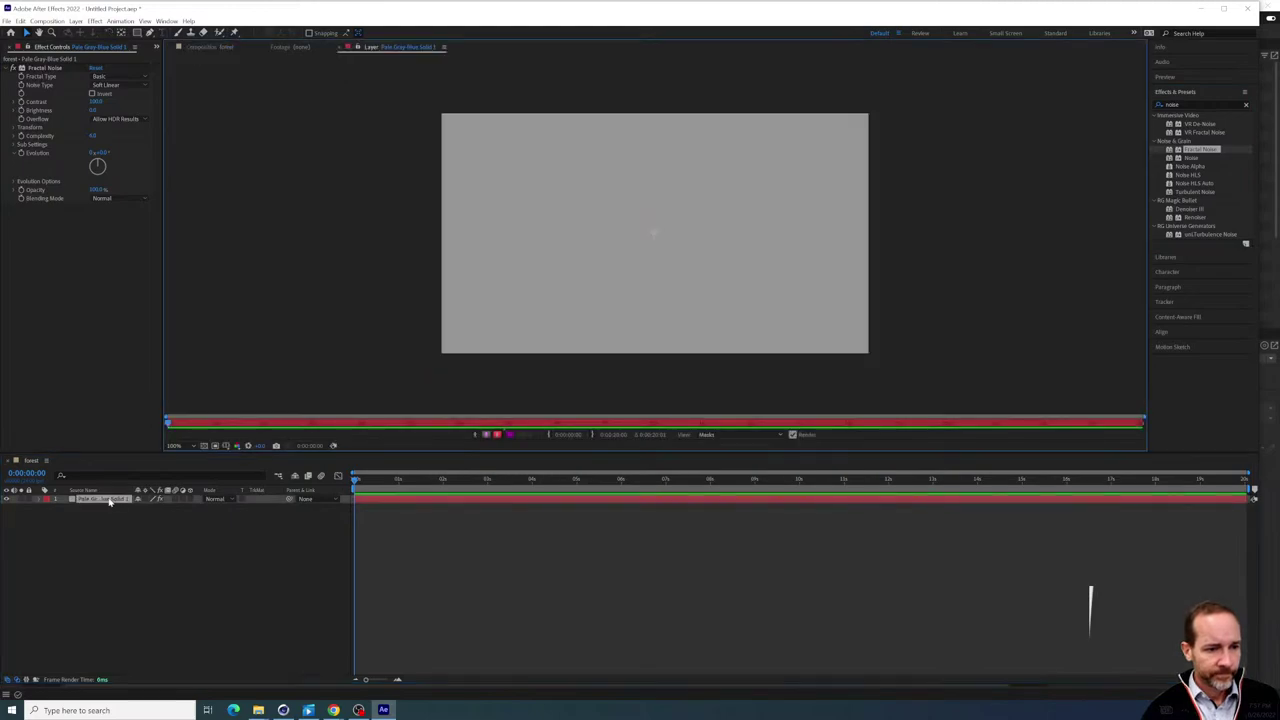
double_click(109, 501)
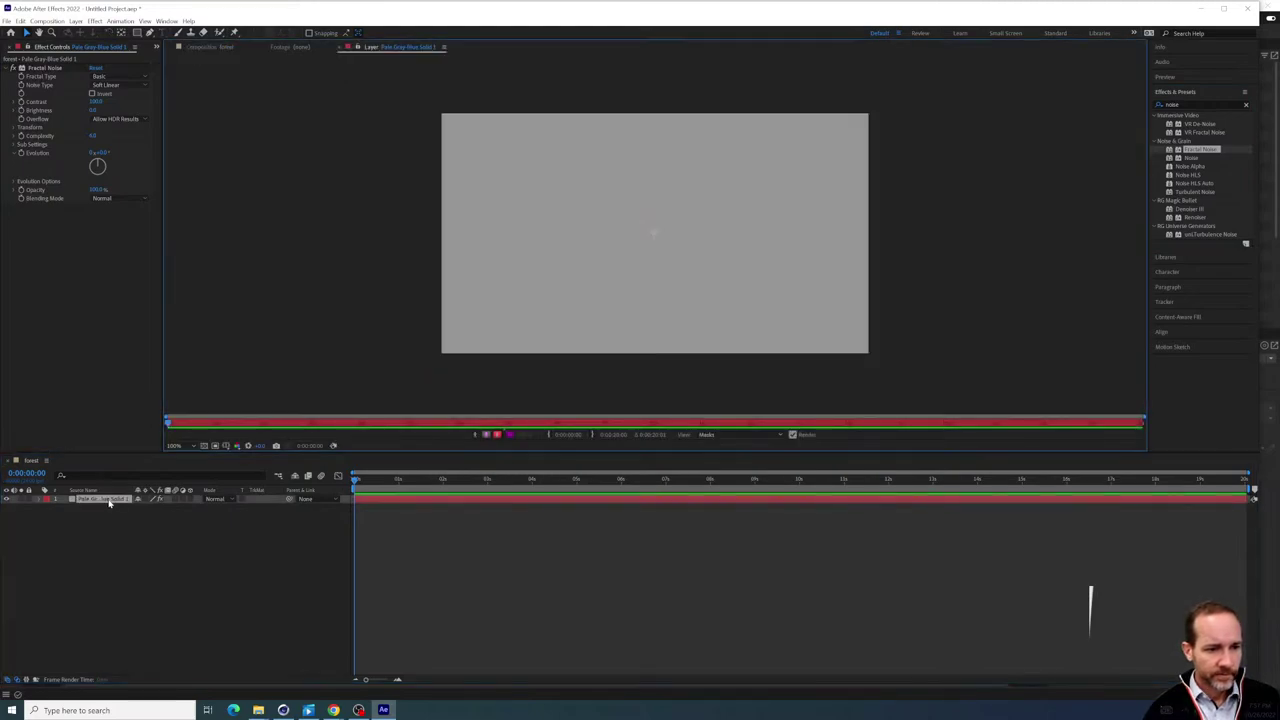
click(106, 506)
click(106, 508)
click(107, 501)
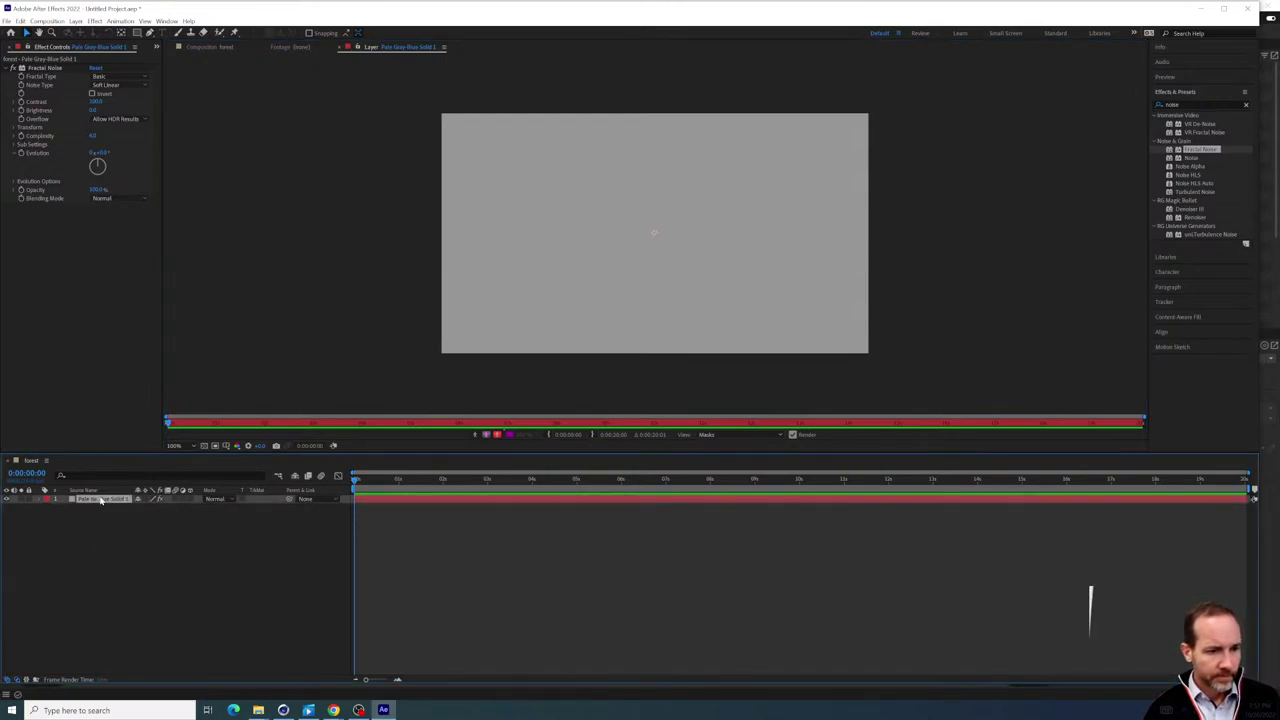
key(Return)
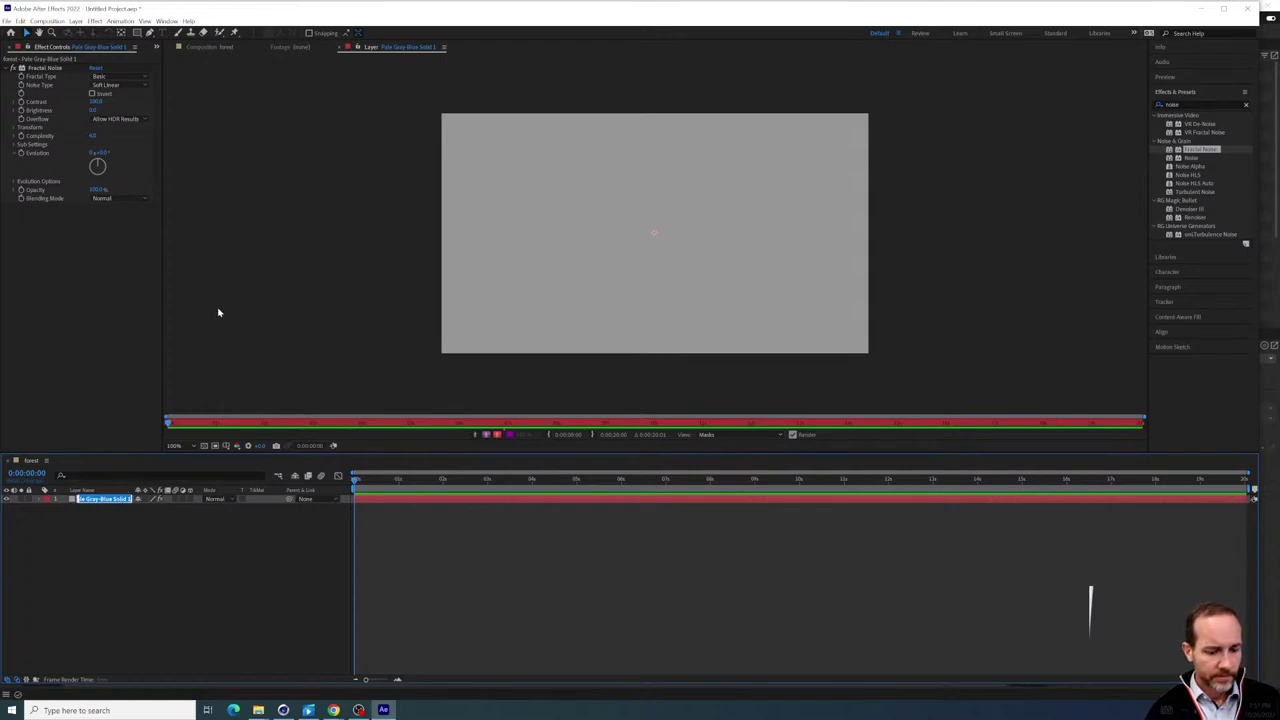
text(forest)
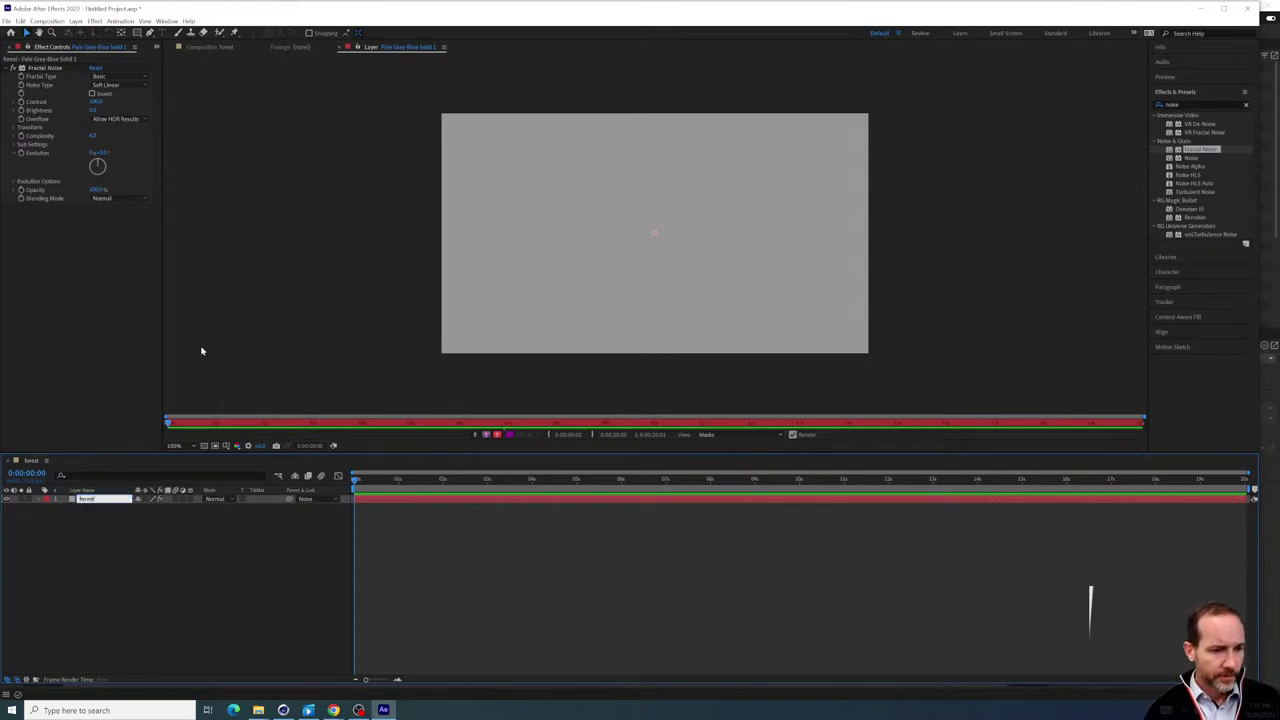
key(Return)
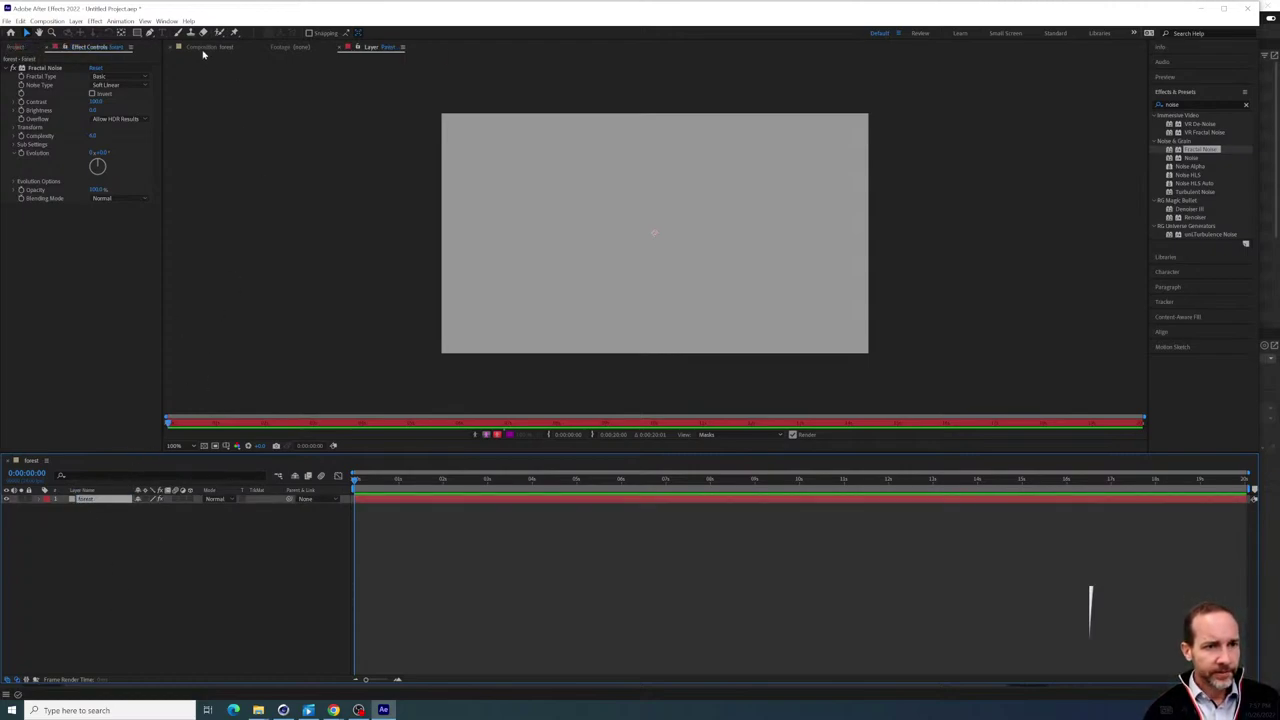
click(203, 55)
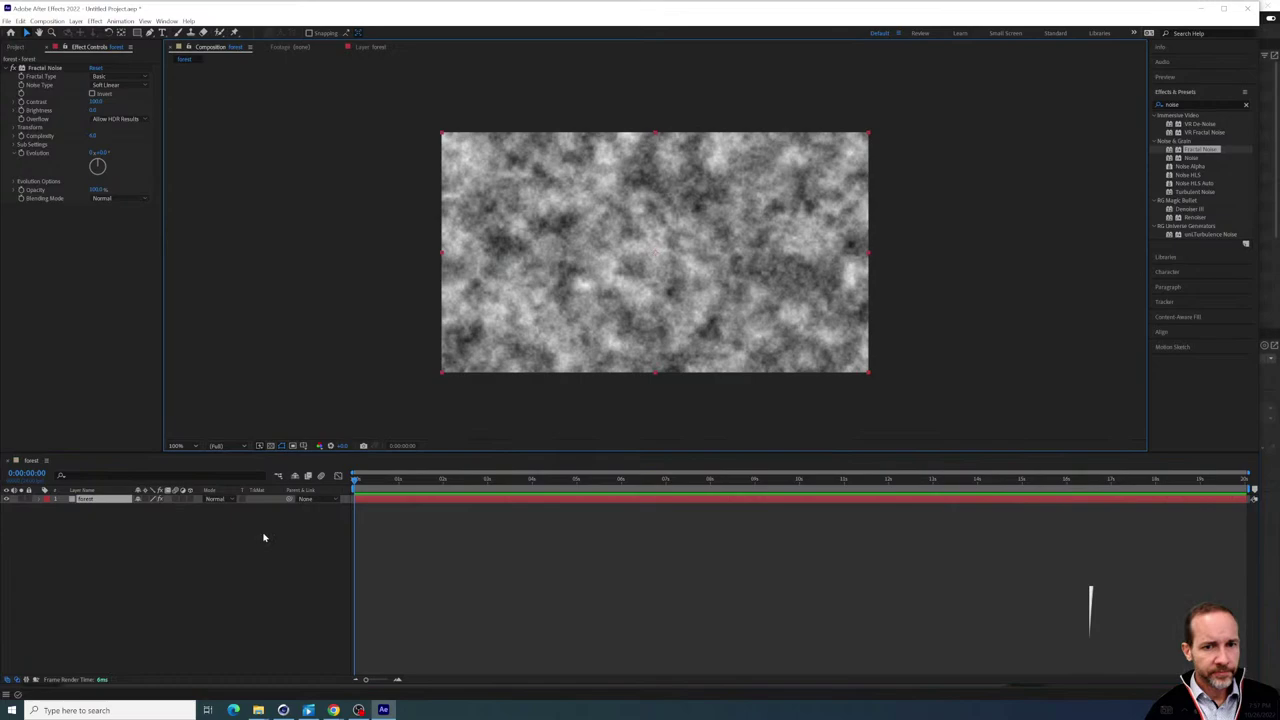
Find the non-legacy Gaussian Blur effect and apply it to the forest layer
click(1201, 104)
text(blur)
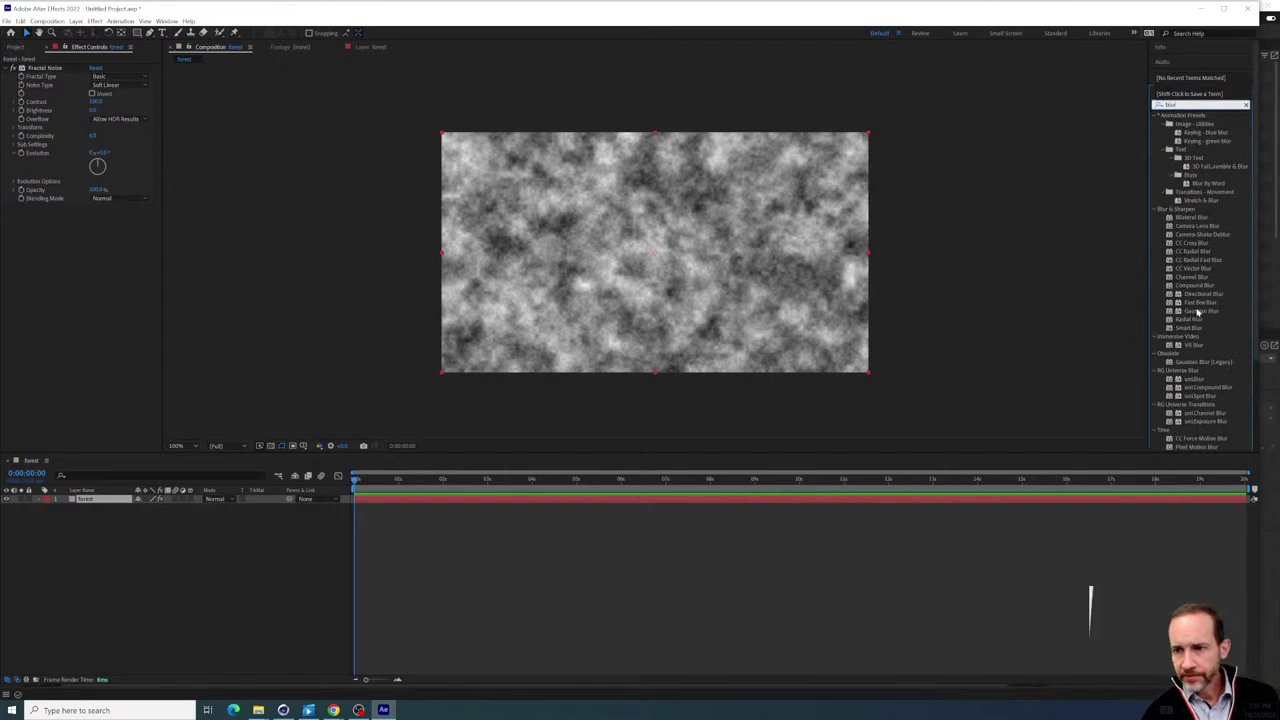
click(1184, 104)
text(g)
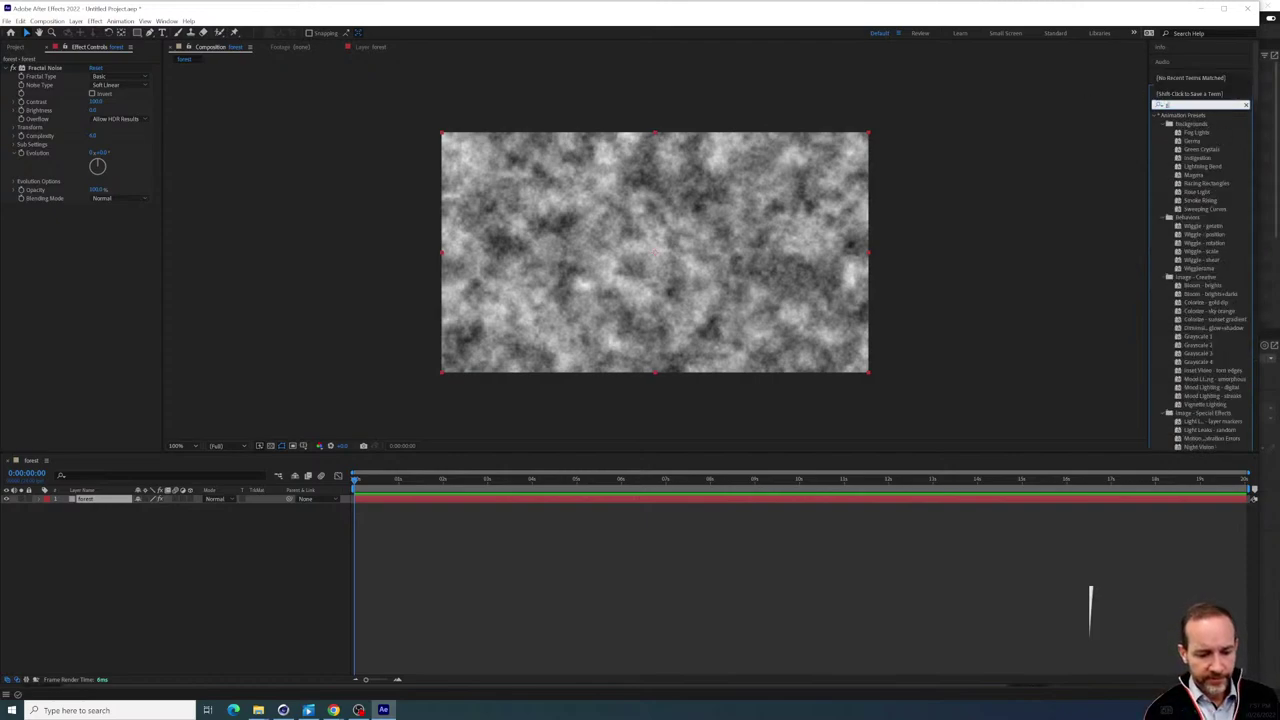
text(uas)
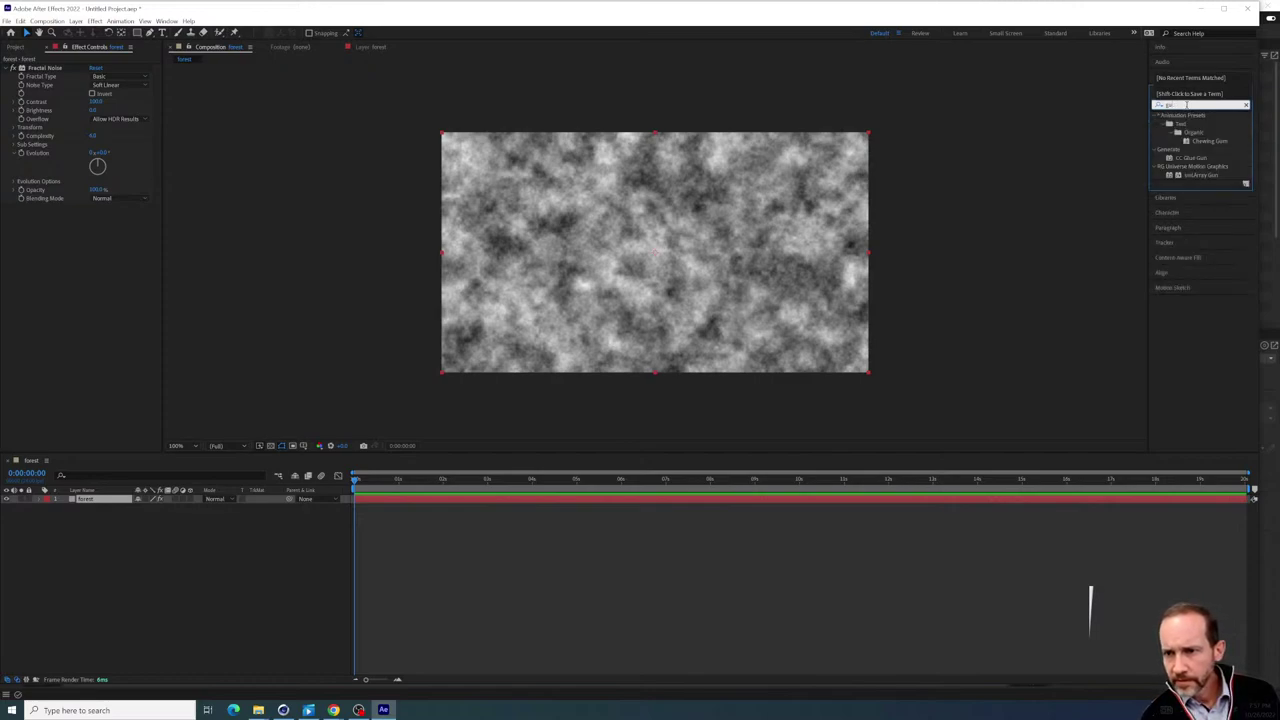
click(1214, 371)
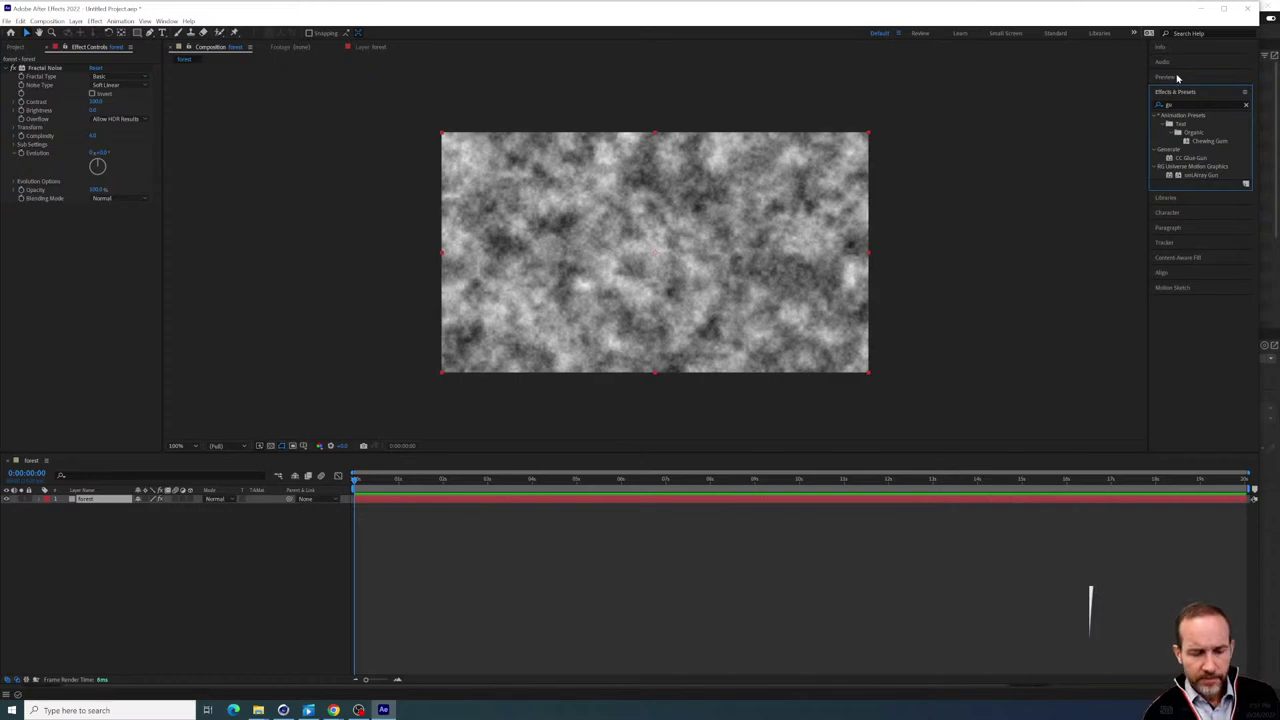
click(1182, 104)
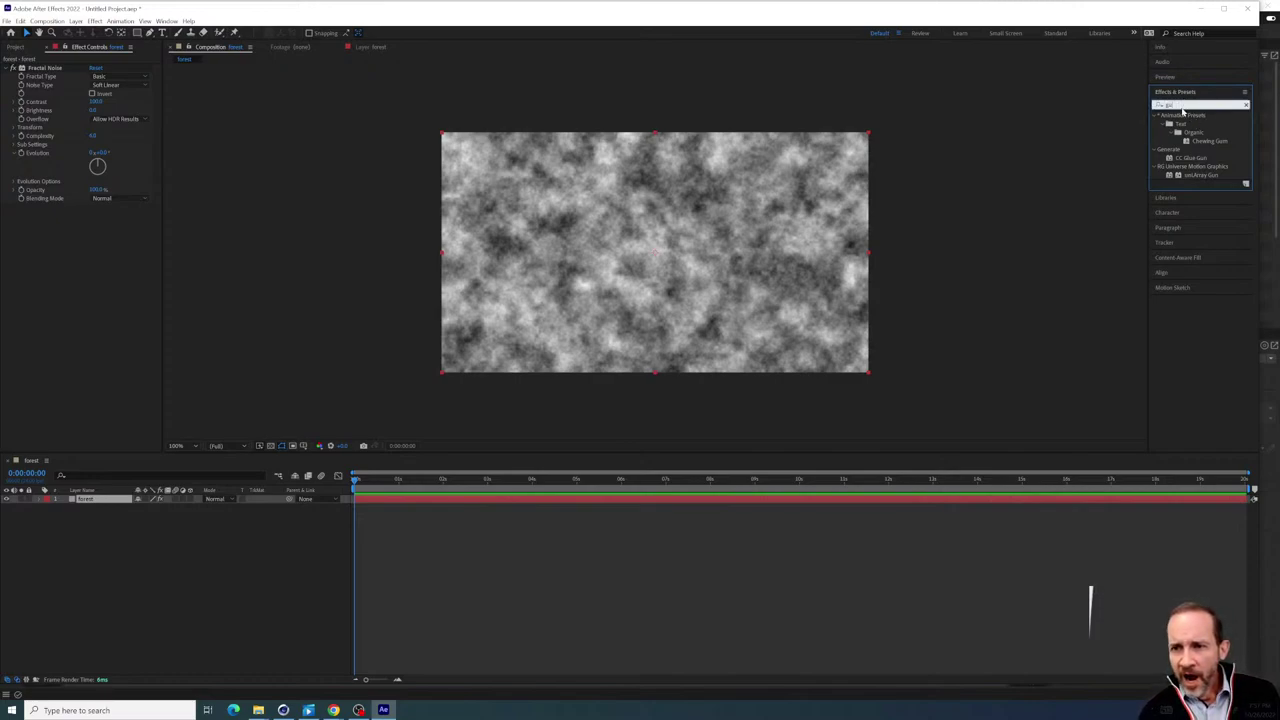
text(gaus)
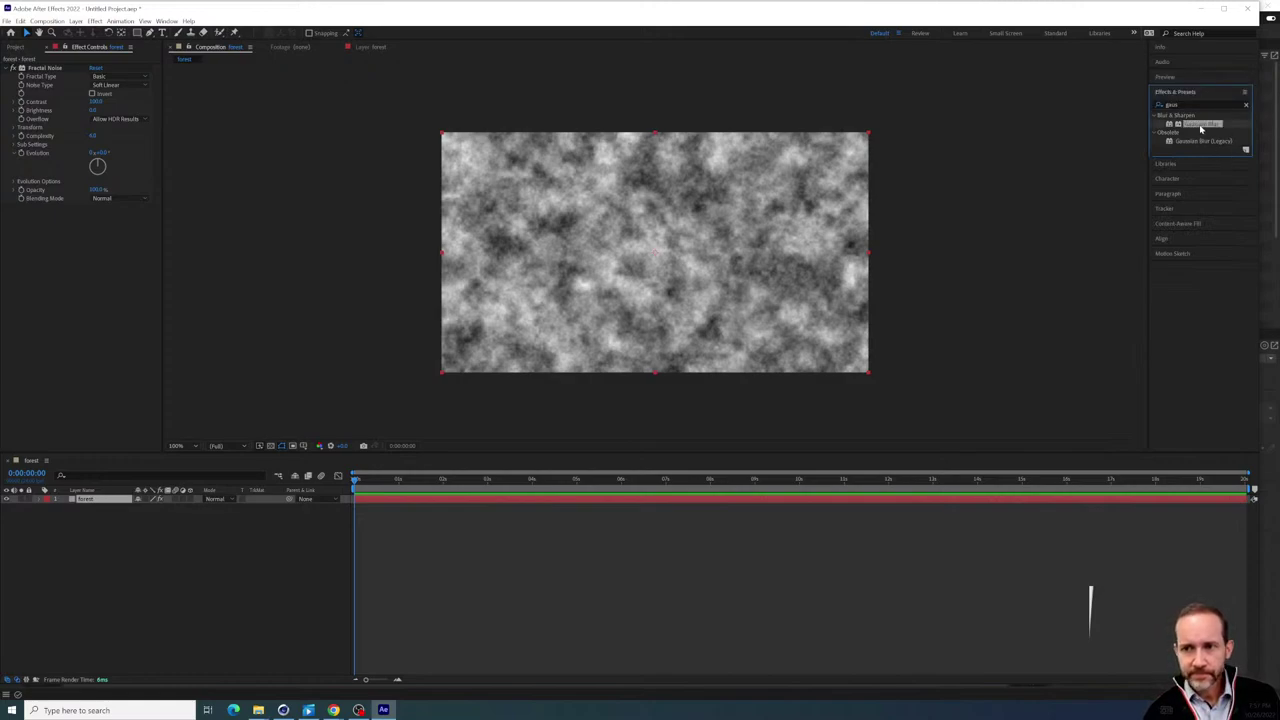
double_click(1200, 124)
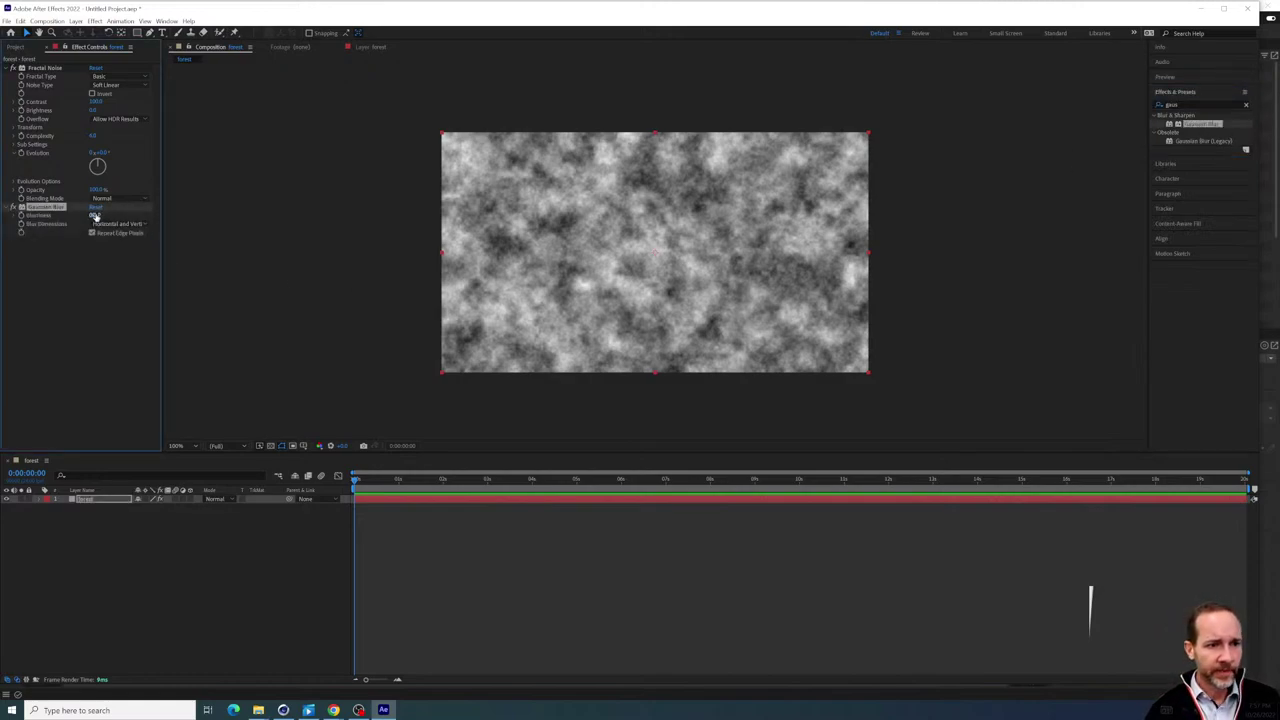
Raise the forest layer's Gaussian Blur blurriness until the fractal noise turns into soft patches, and deselect the layer
drag(96, 215, 136, 215)
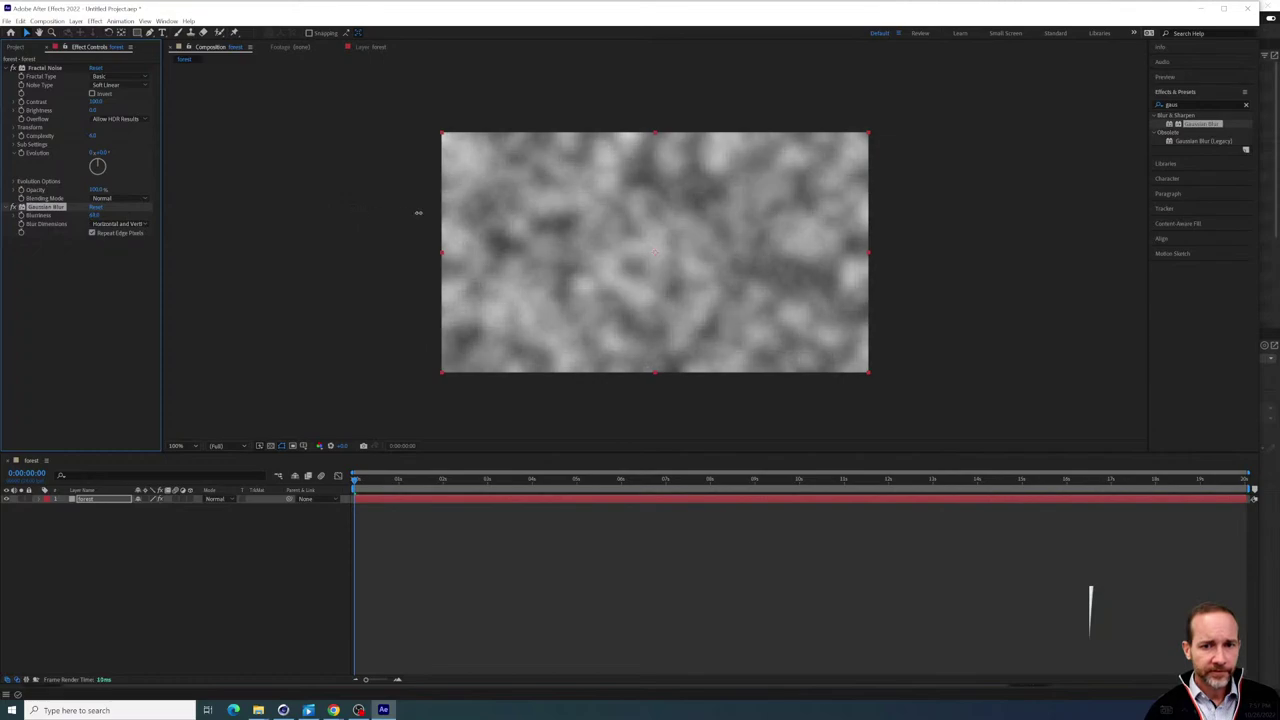
click(162, 546)
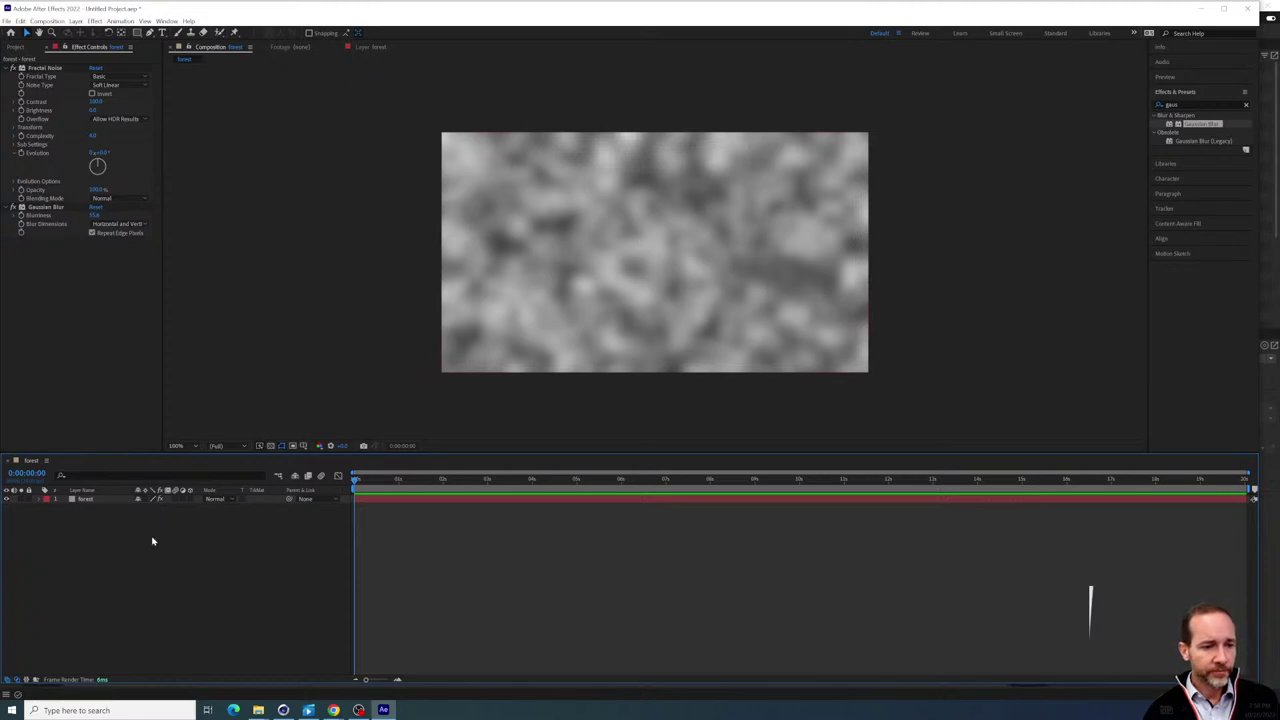
Draw a circle near the centre of the composition with the Ellipse tool as a new shape layer
drag(137, 32, 205, 53)
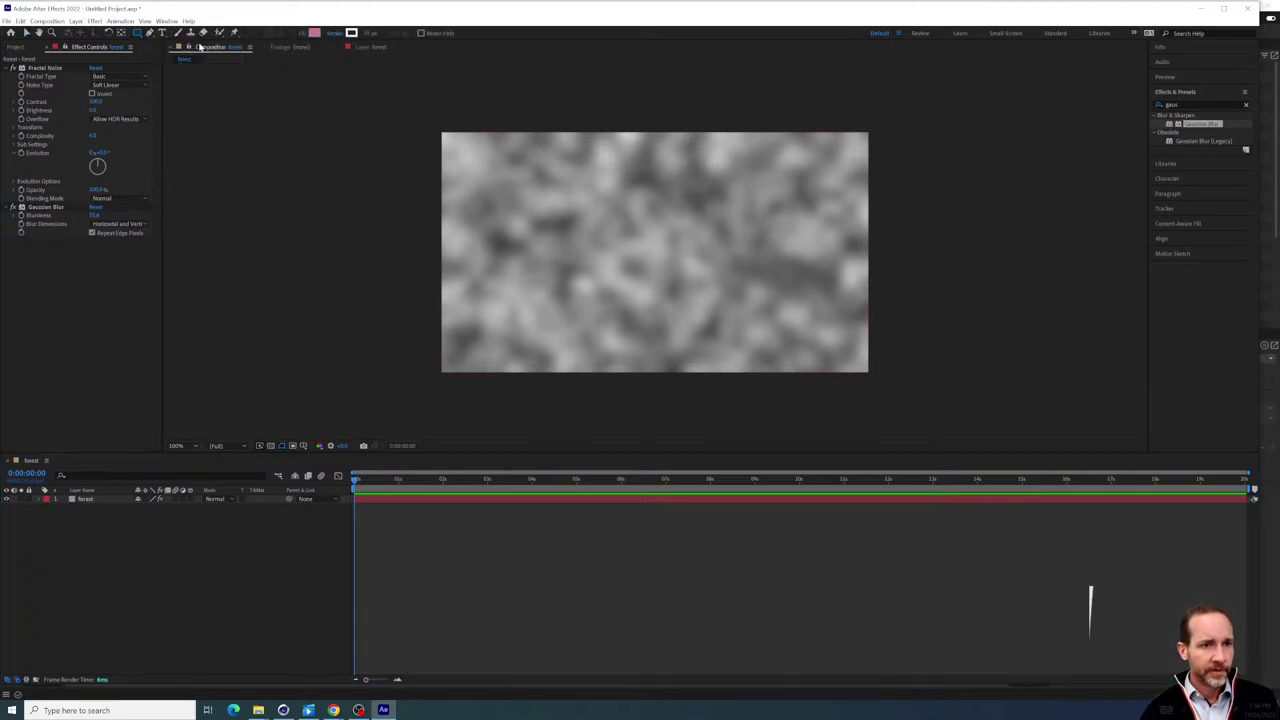
click(104, 549)
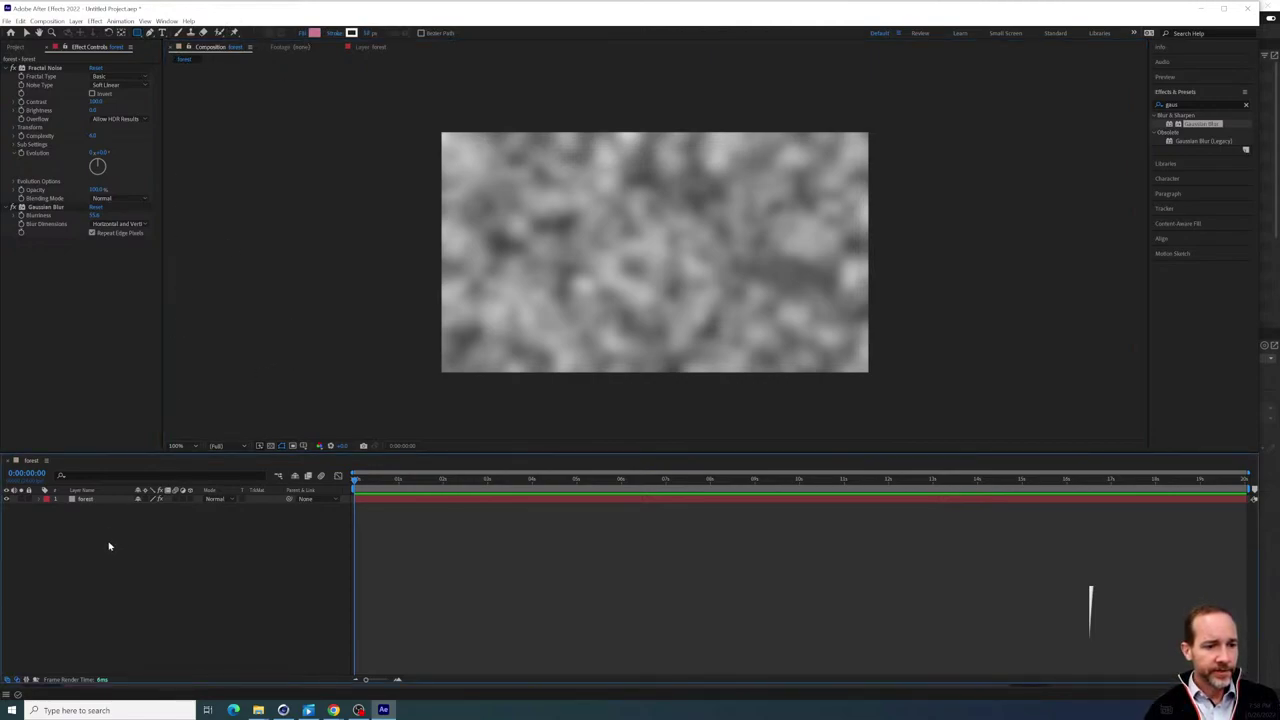
drag(148, 32, 167, 54)
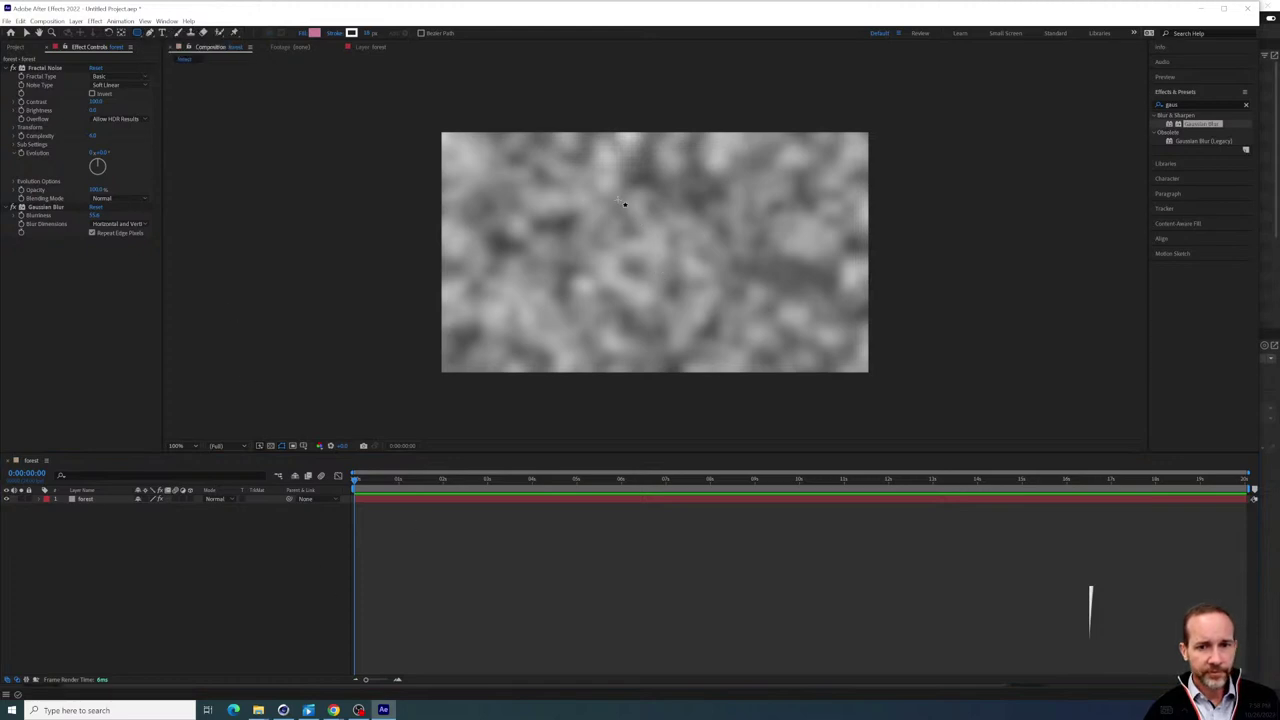
drag(617, 199, 692, 275)
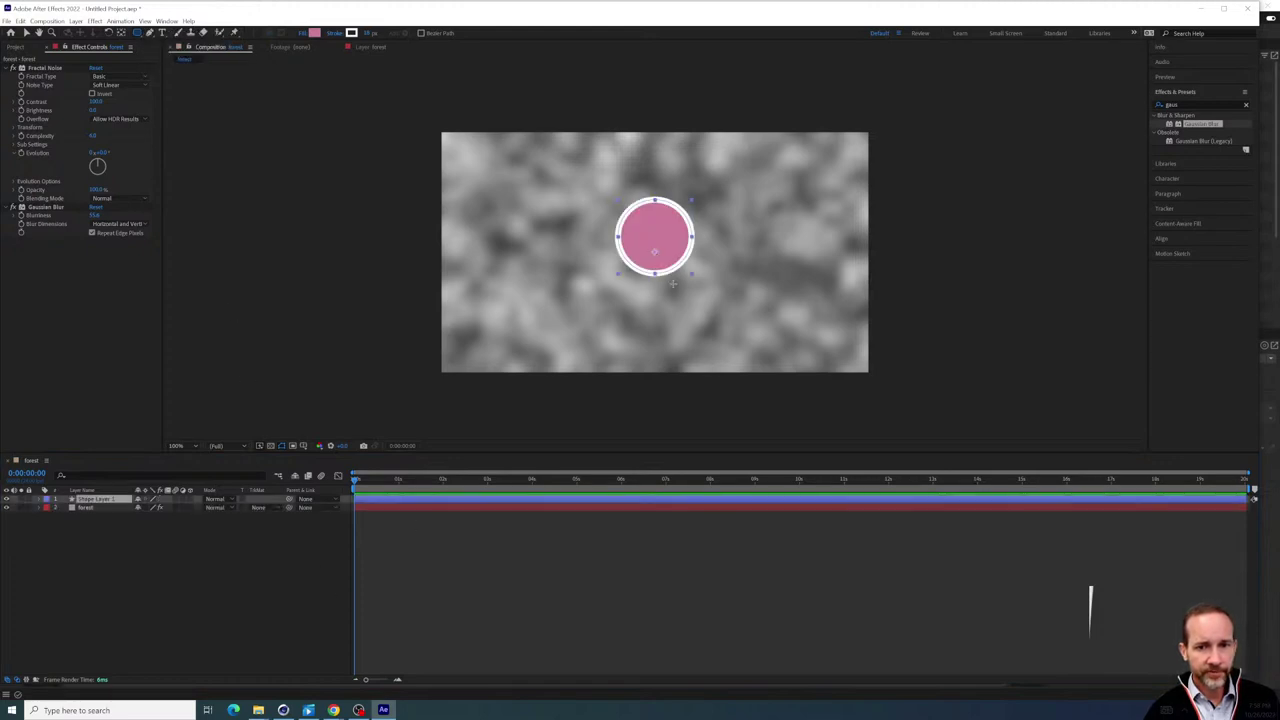
Rename the new circle shape layer as target
click(82, 501)
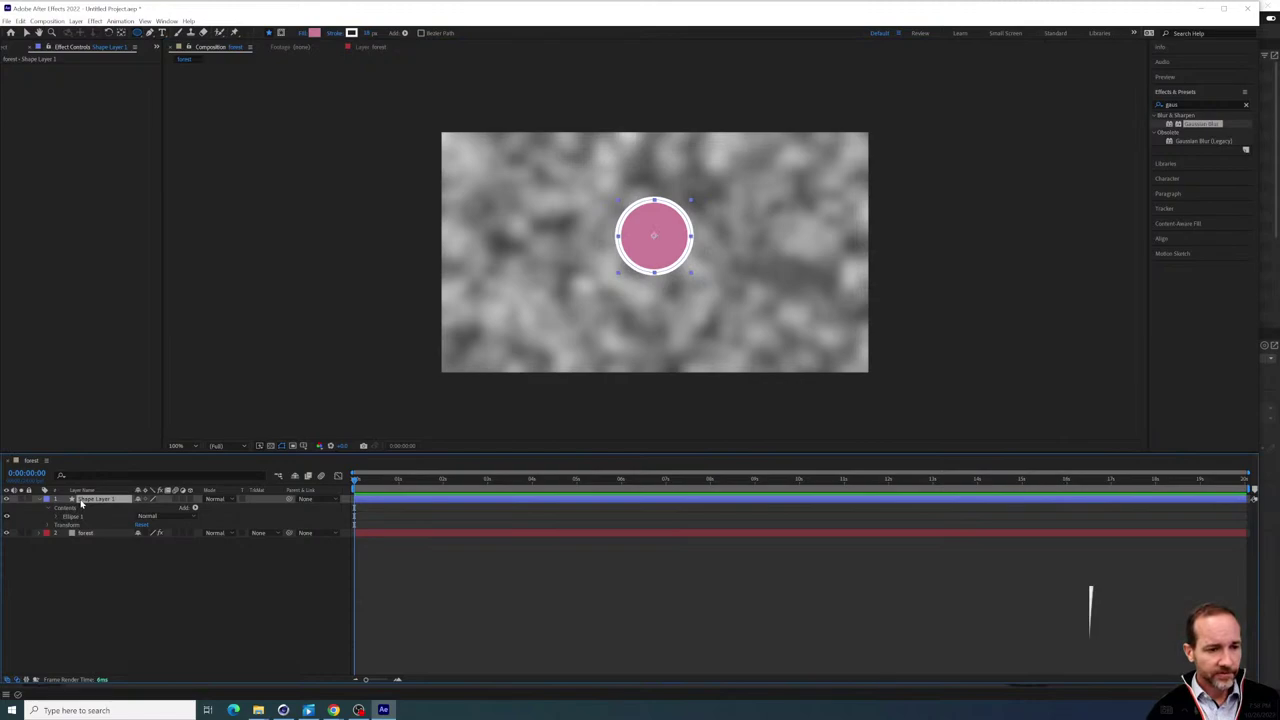
key(Return)
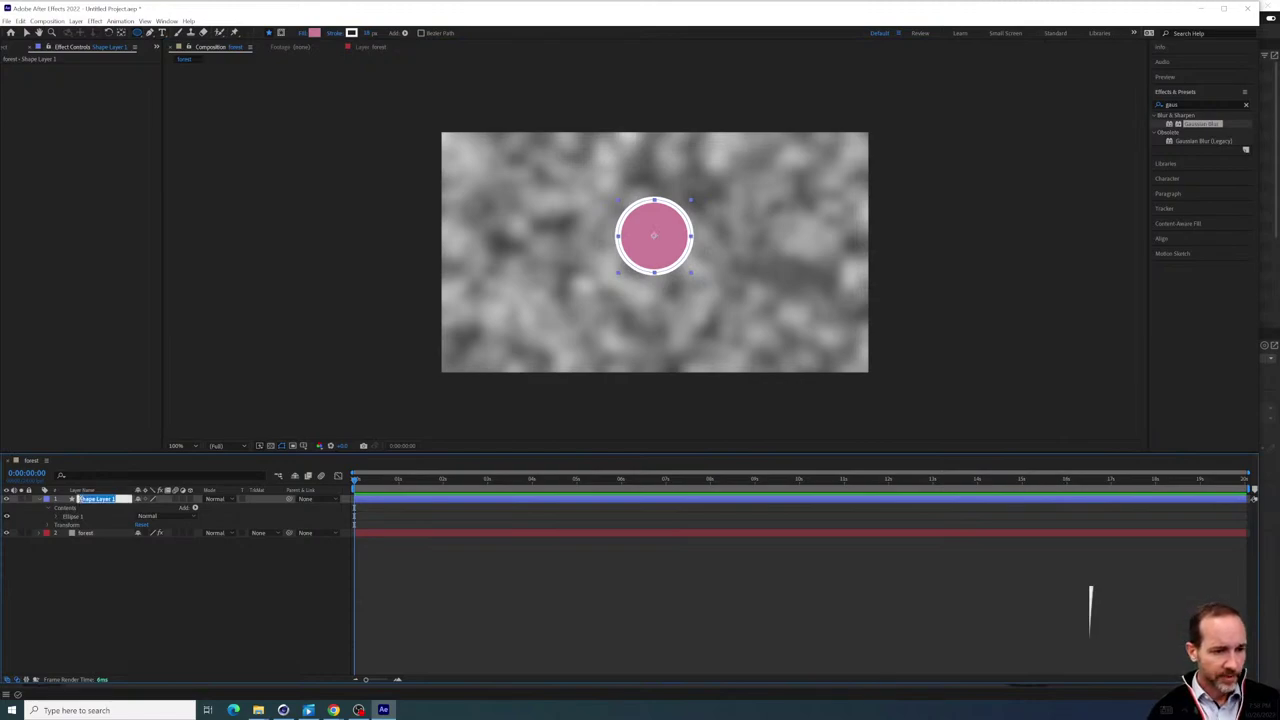
text(rget)
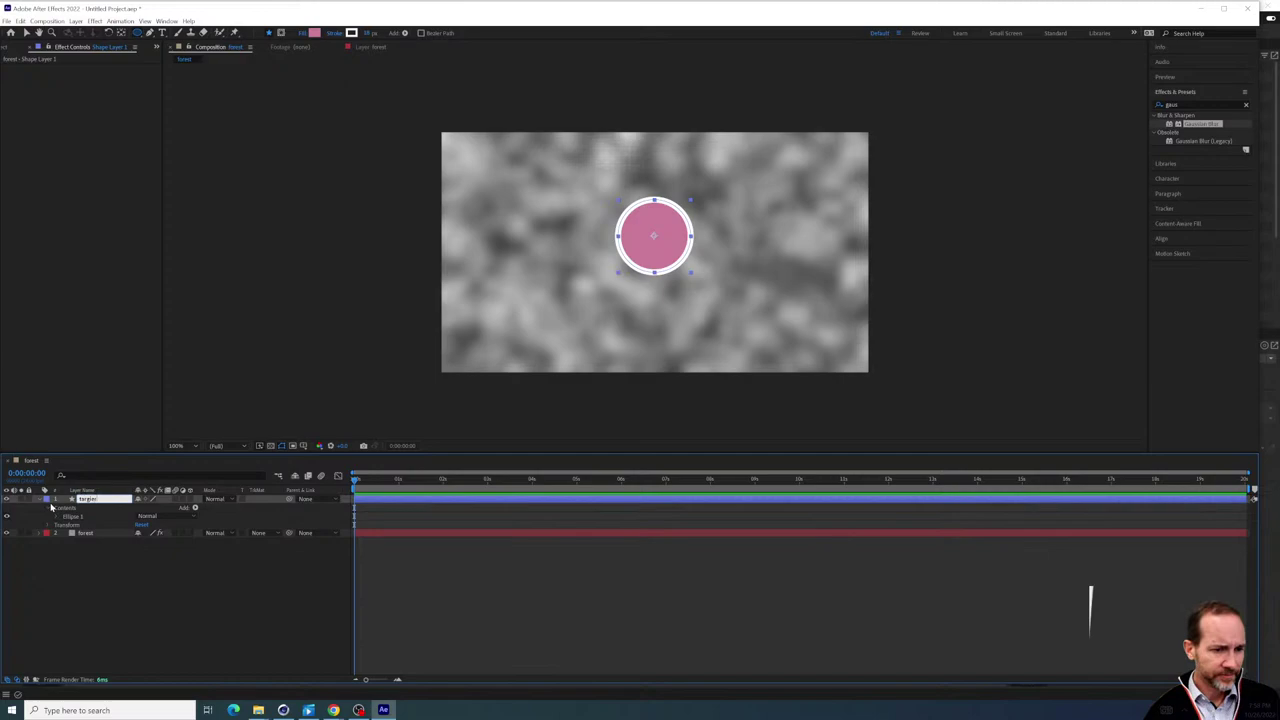
key(Return)
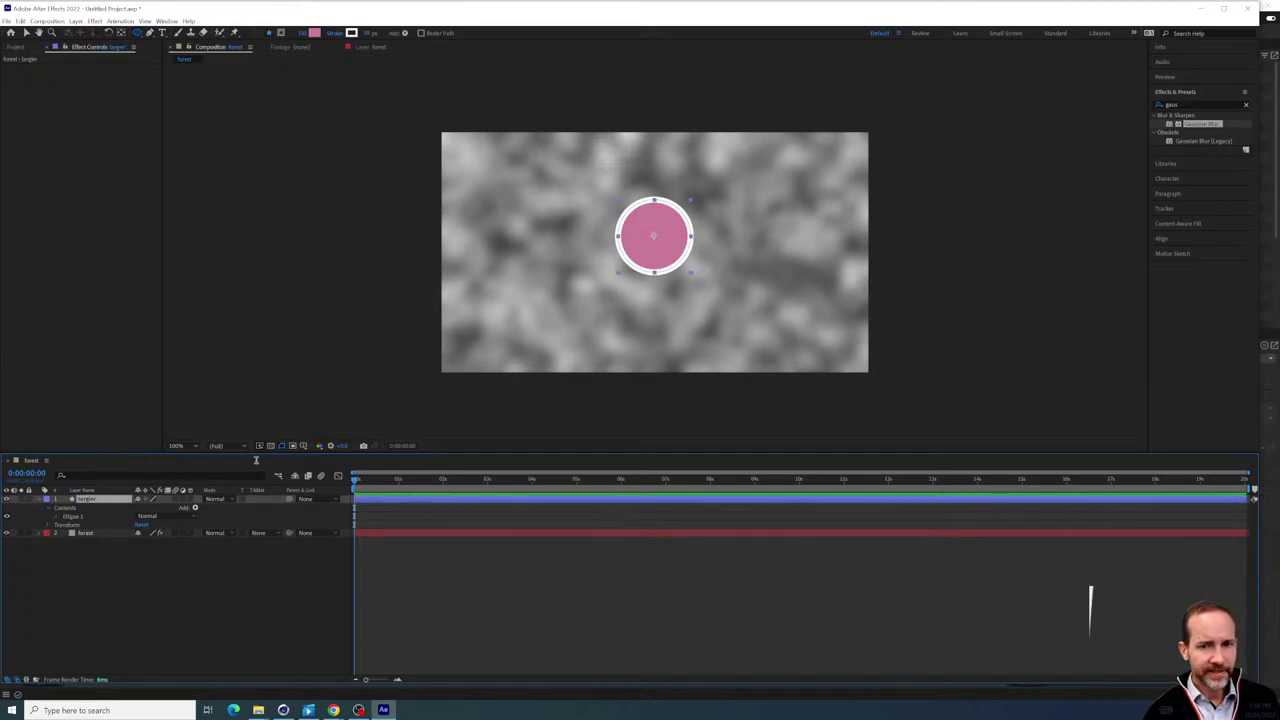
Move the circle slightly to the left of the composition's centre with the Selection tool
click(632, 242)
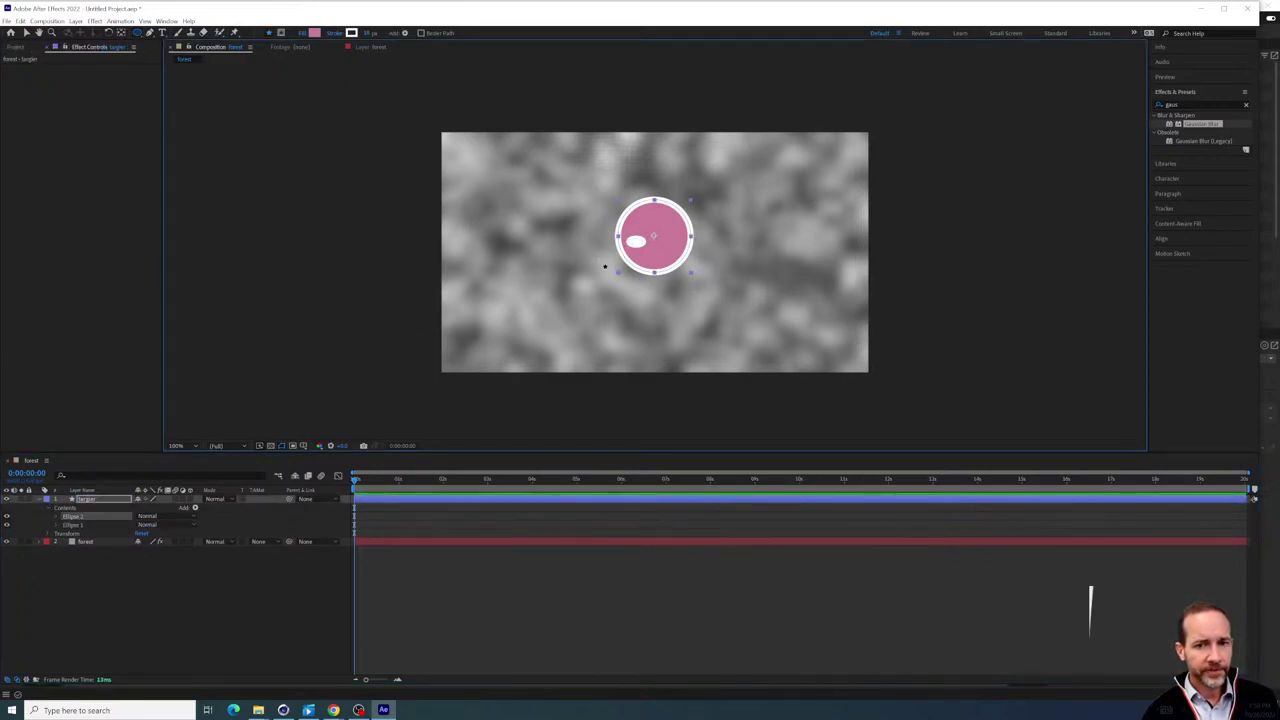
click(27, 33)
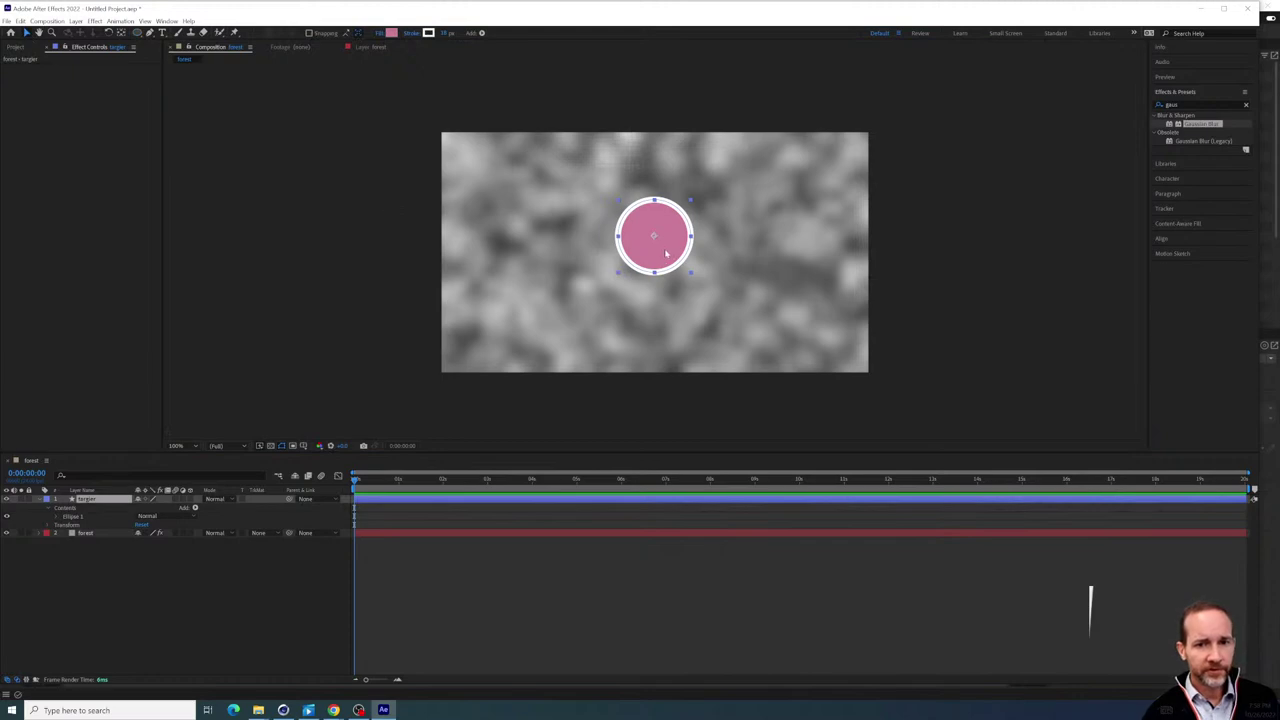
drag(666, 253, 637, 250)
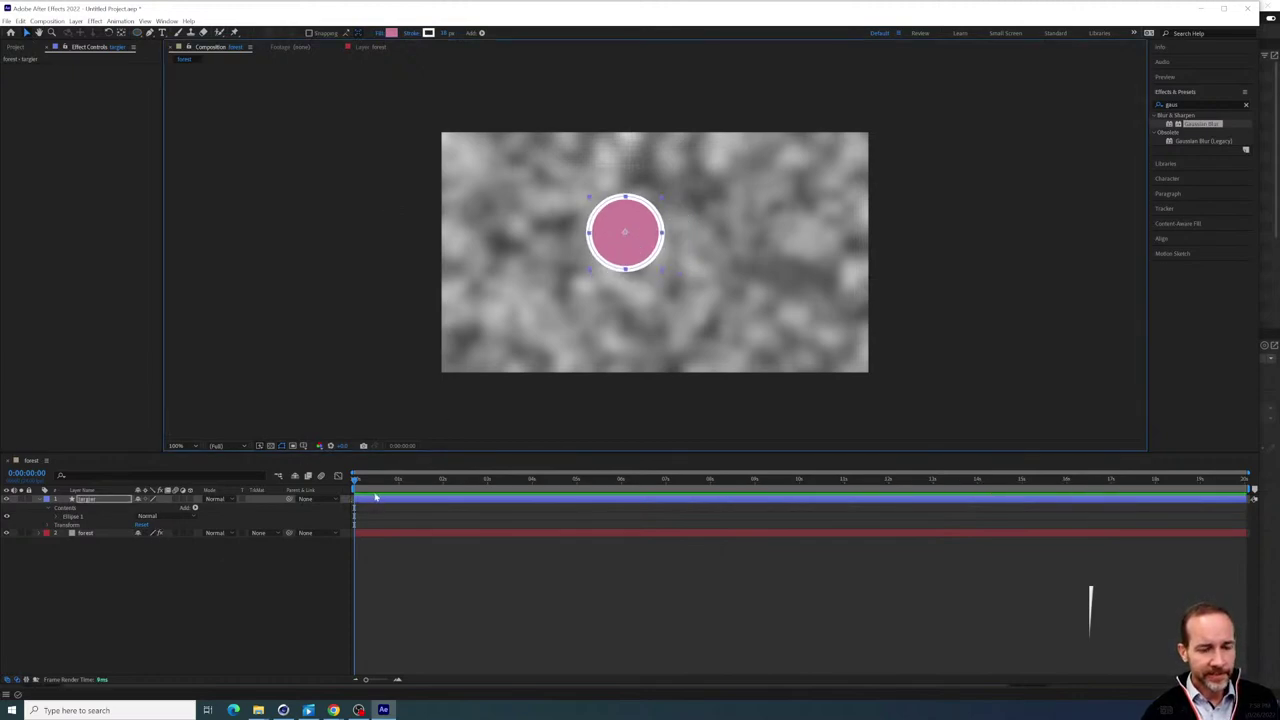
Keyframe the circle layer's position at 0:00:00:00 and move it toward the composition's right side at 0:00:00:23
mouse_move(371, 484)
mouse_down()
mouse_move(390, 484)
mouse_move(349, 484)
mouse_up()
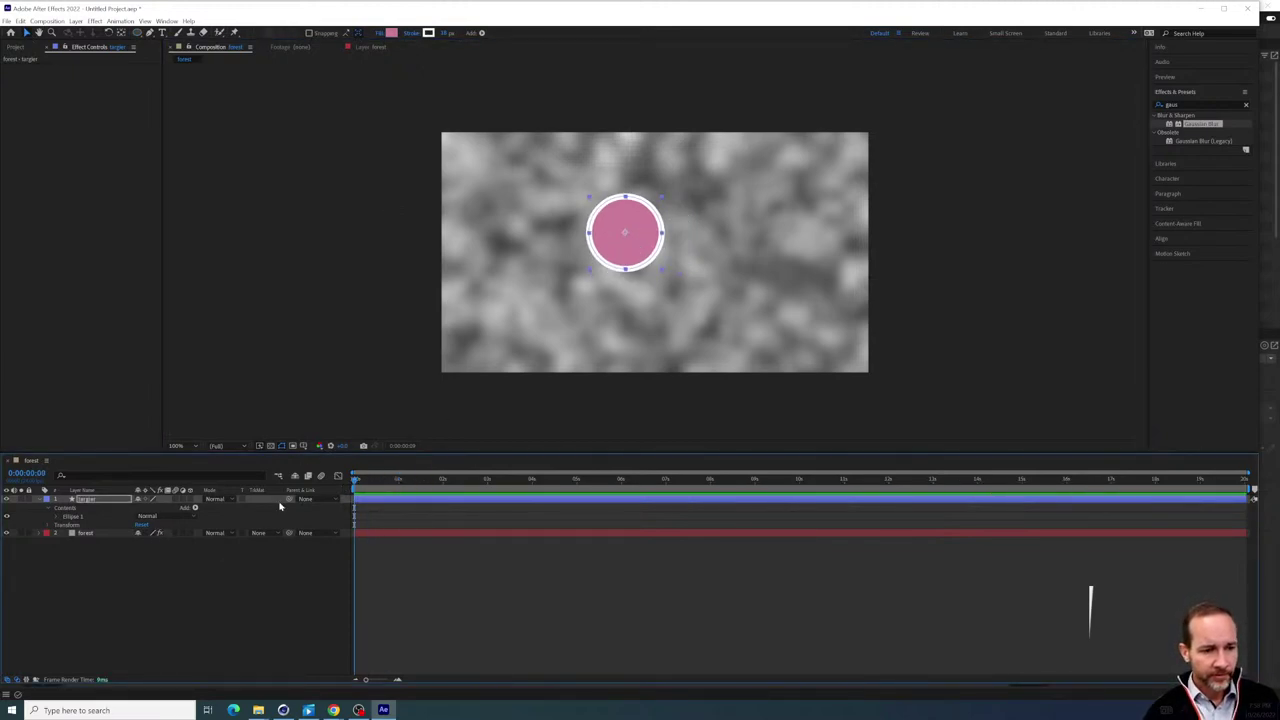
key(p)
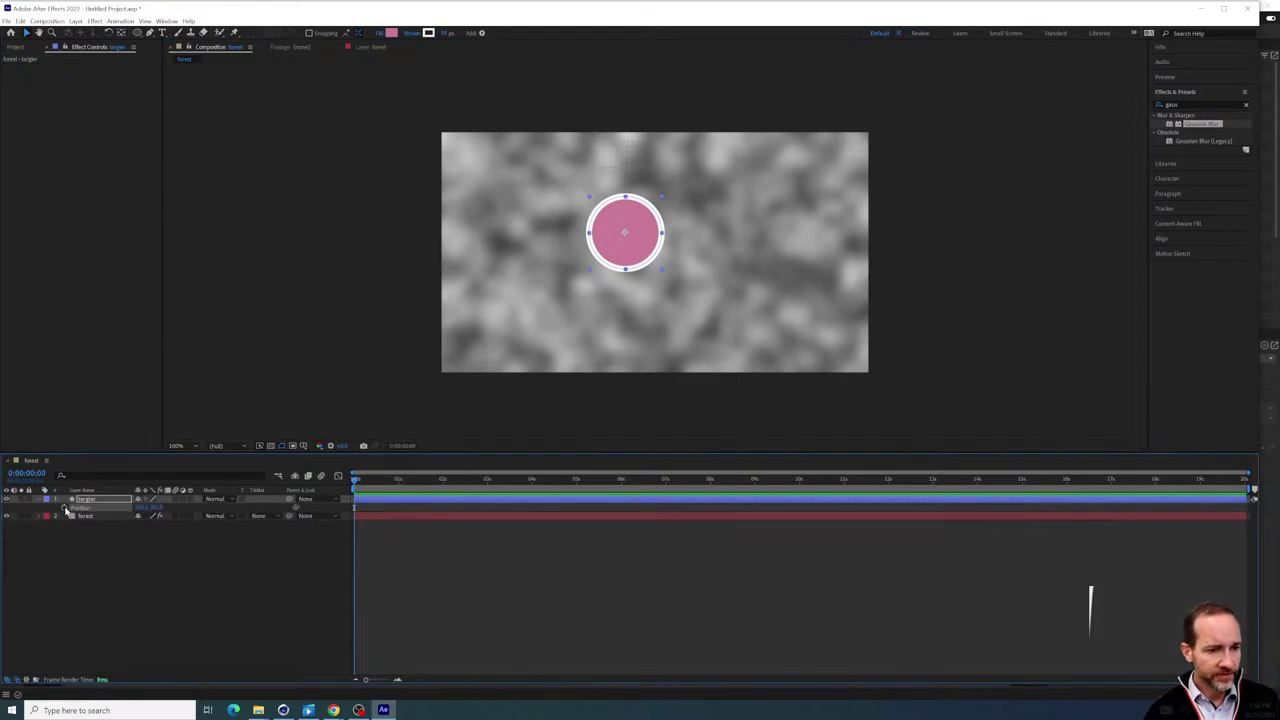
click(65, 508)
mouse_move(387, 481)
mouse_down()
mouse_move(459, 481)
mouse_move(397, 481)
mouse_up()
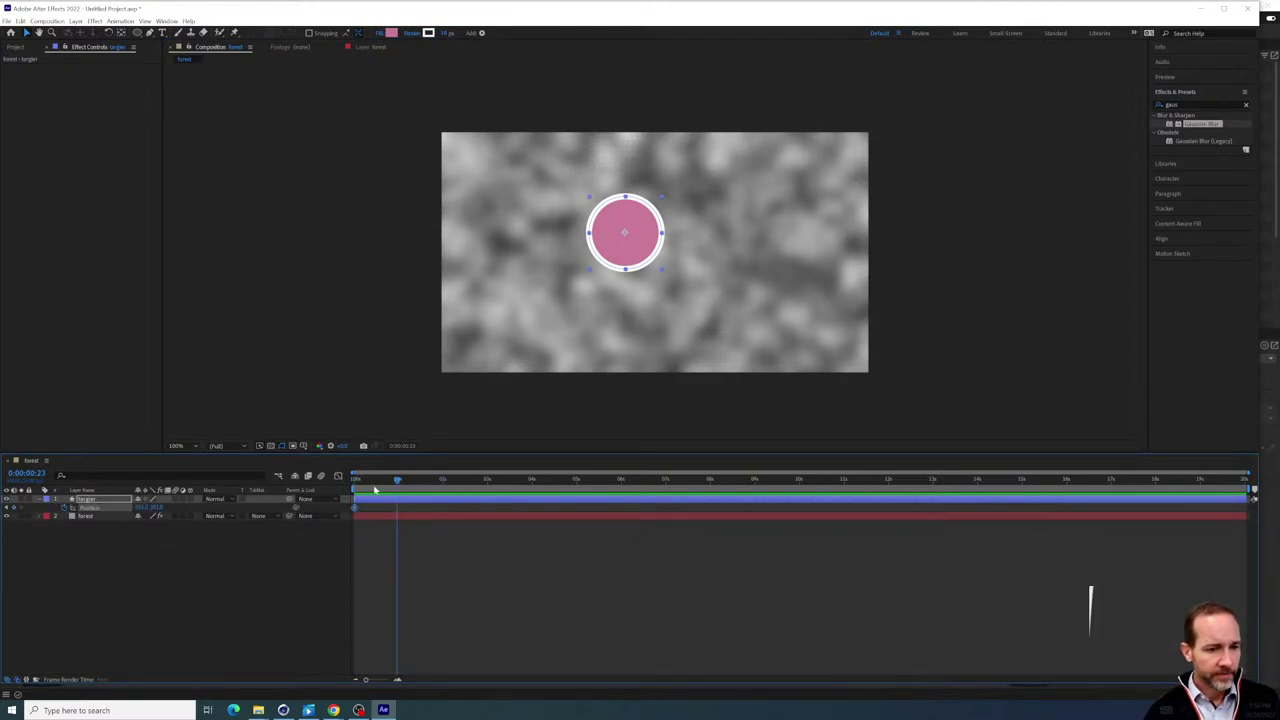
drag(150, 510, 457, 481)
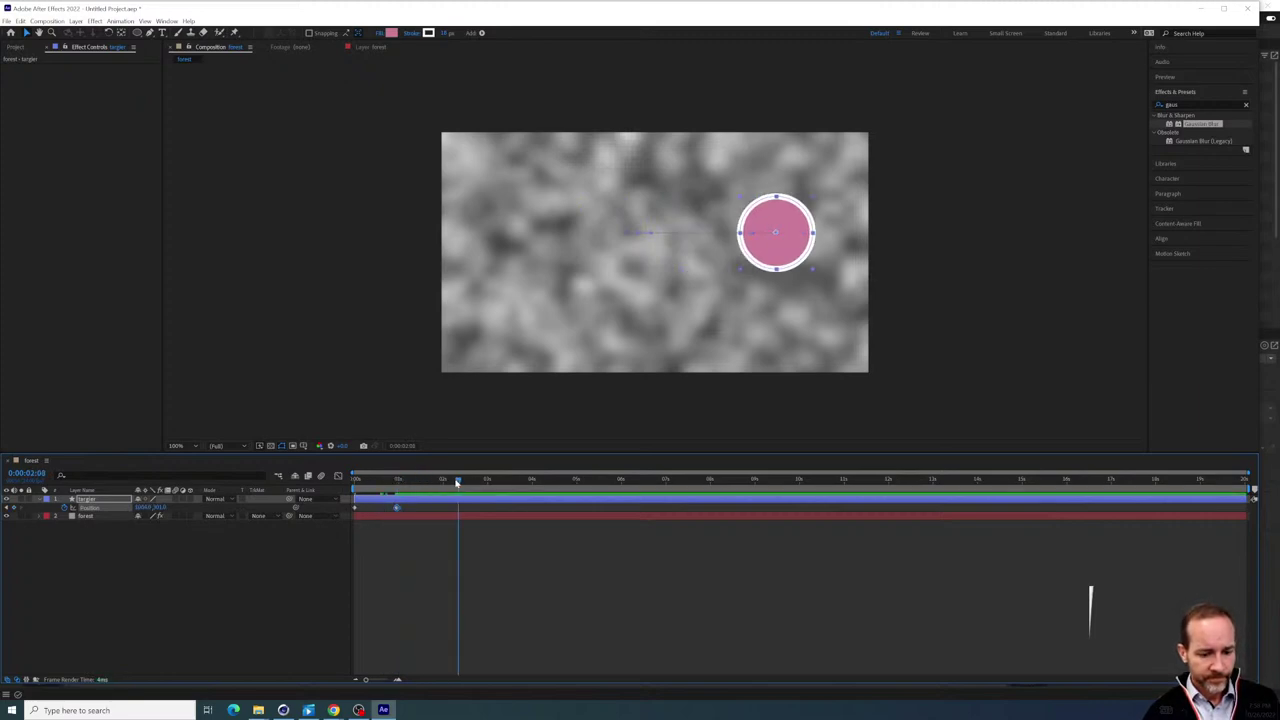
End the work area at 0:00:02:08, trim the composition to it, and preview the circle's movement
key(n)
right_click(429, 487)
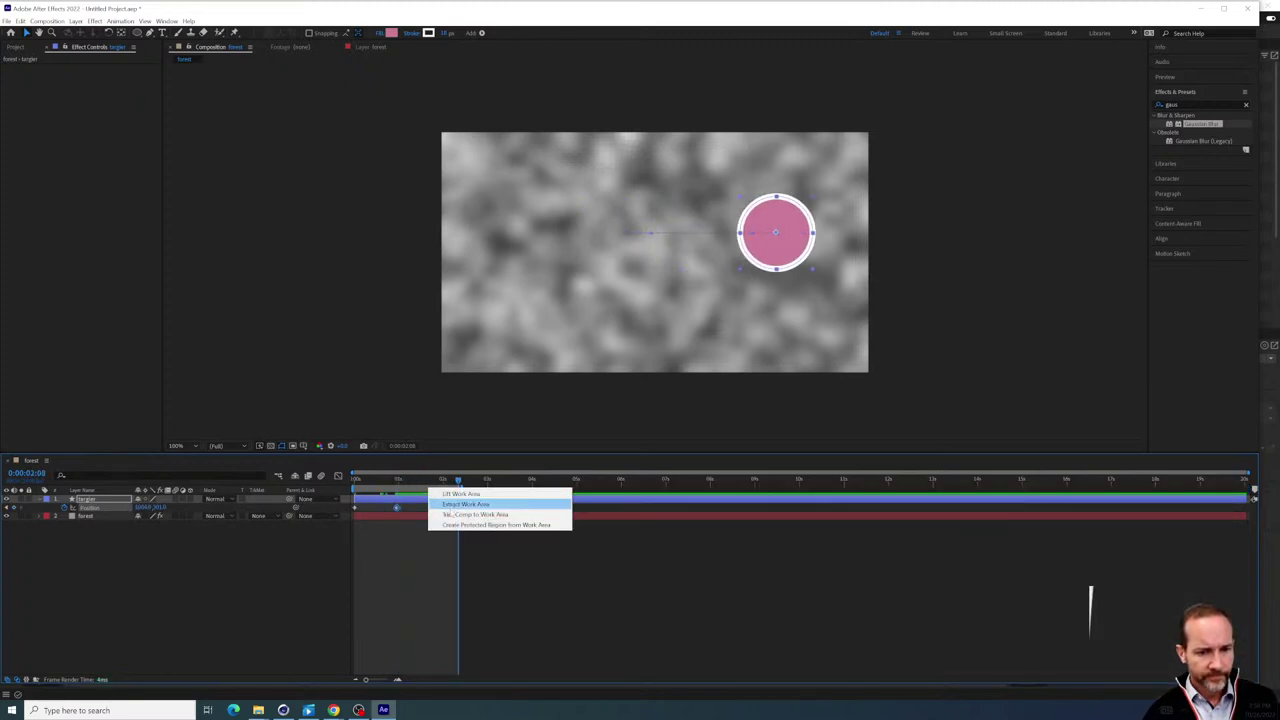
click(453, 516)
key(space)
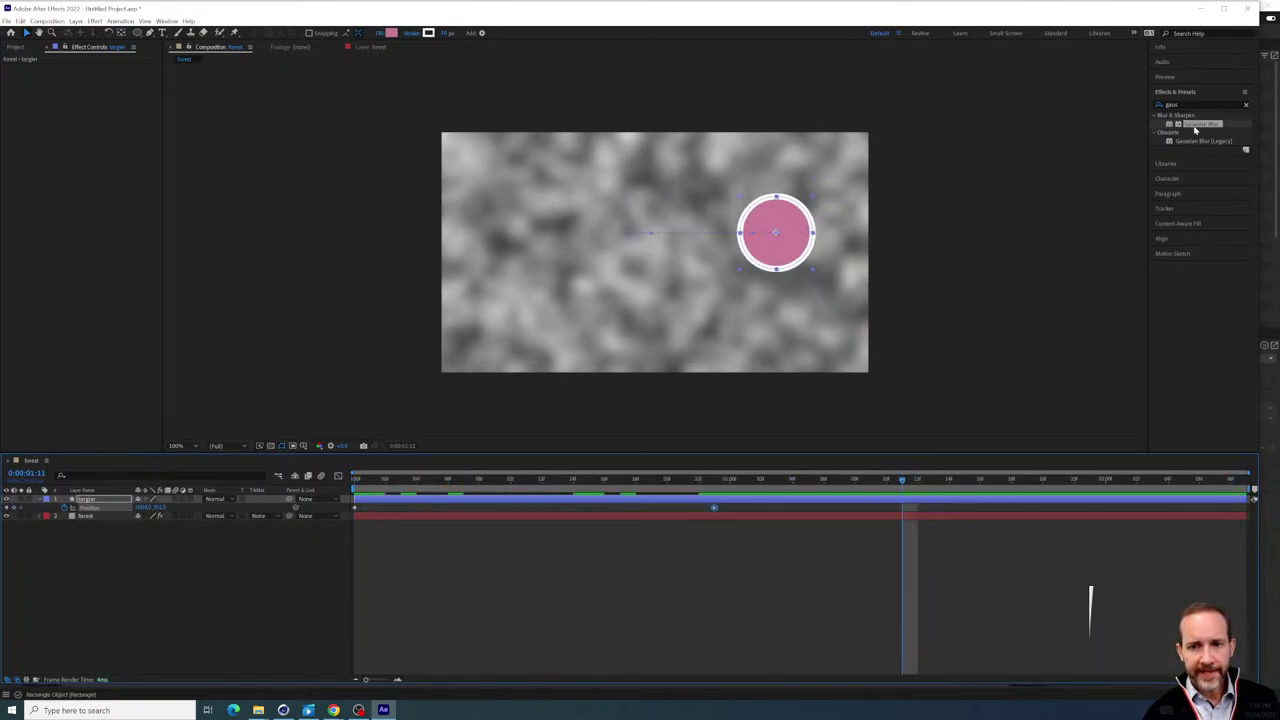
Apply Gaussian Blur to the circle layer and keyframe a strong blurriness at 0:00:00:00
double_click(1195, 130)
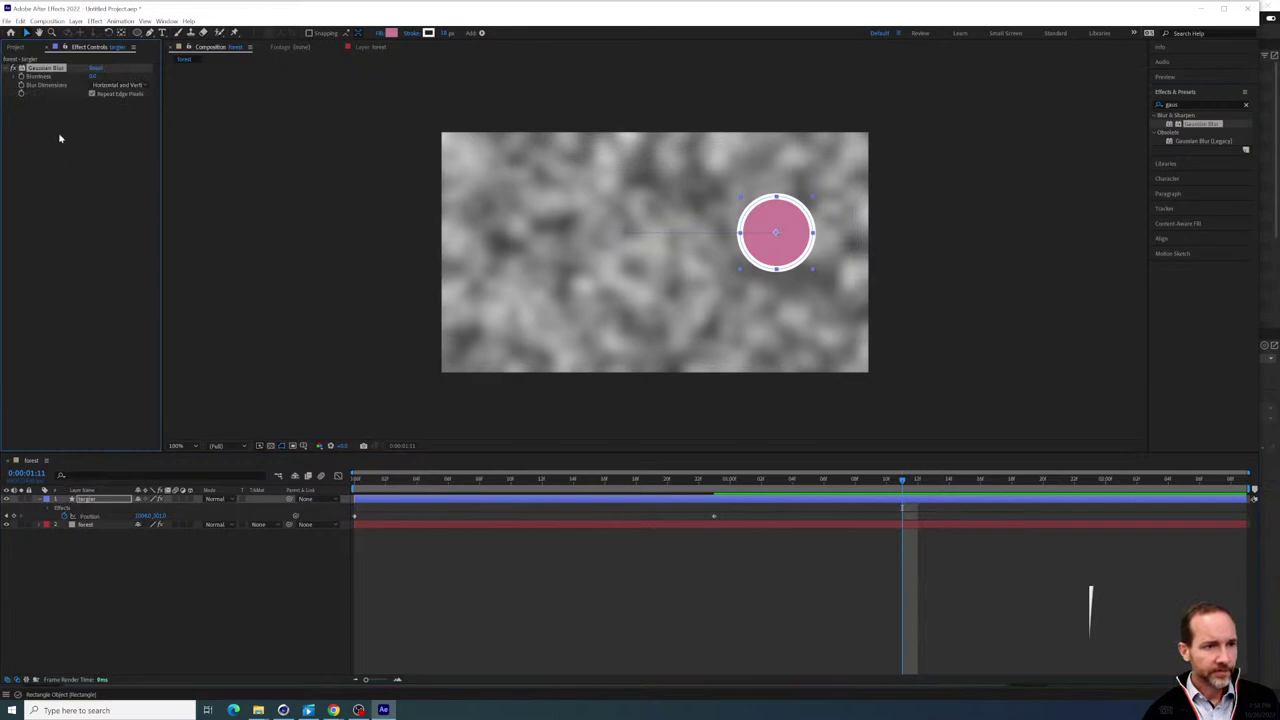
drag(662, 484, 354, 483)
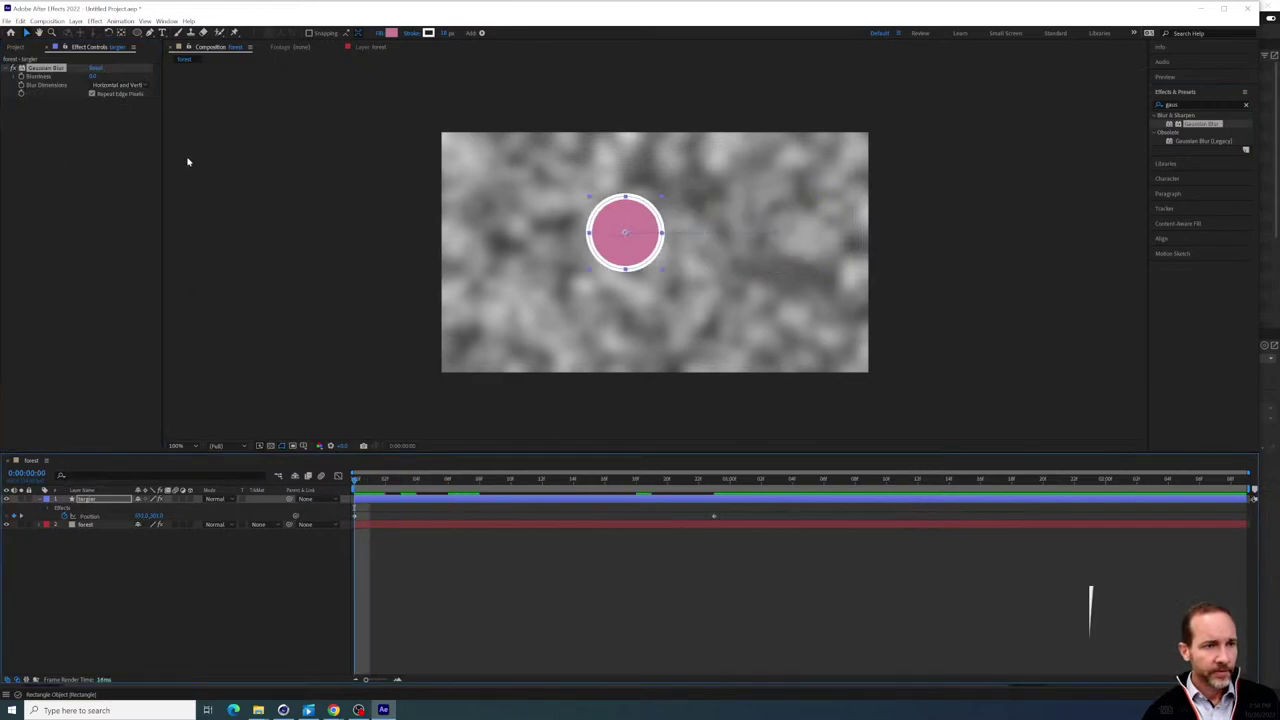
drag(94, 76, 632, 89)
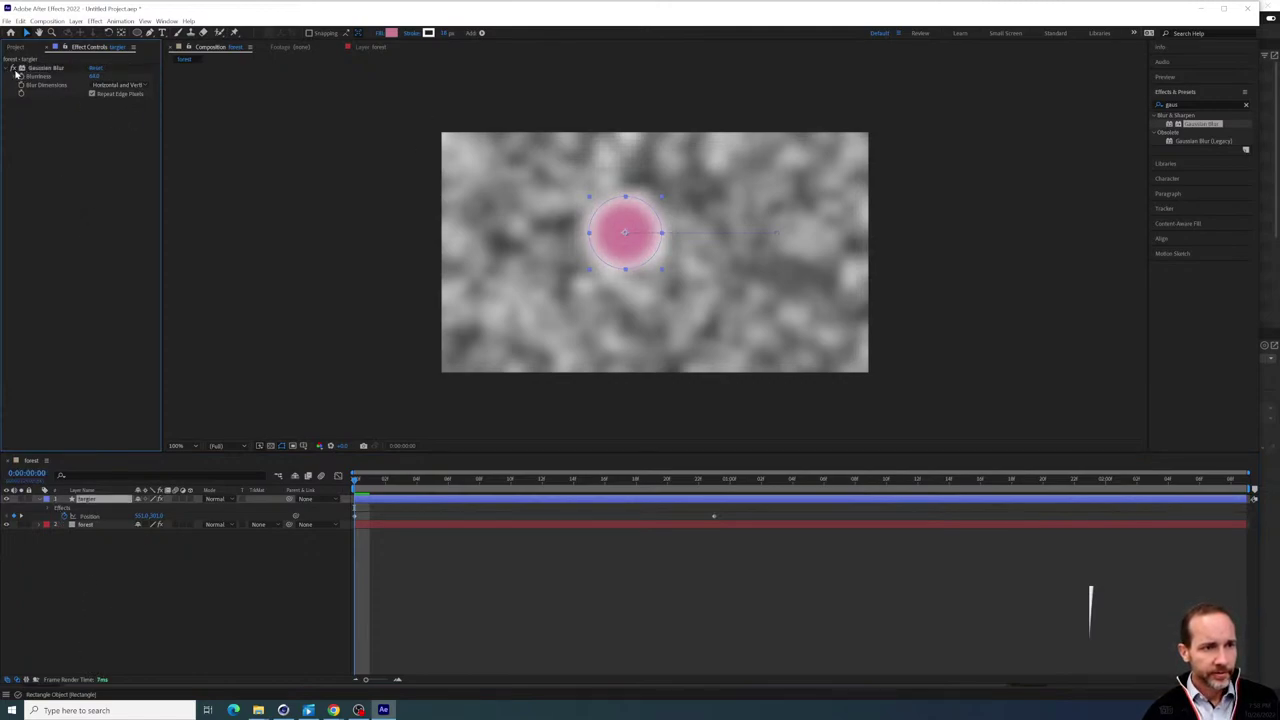
Set the circle's blurriness to 0 at 0:00:00:23 and scrub through the animation to check the transition into focus
drag(551, 491, 714, 491)
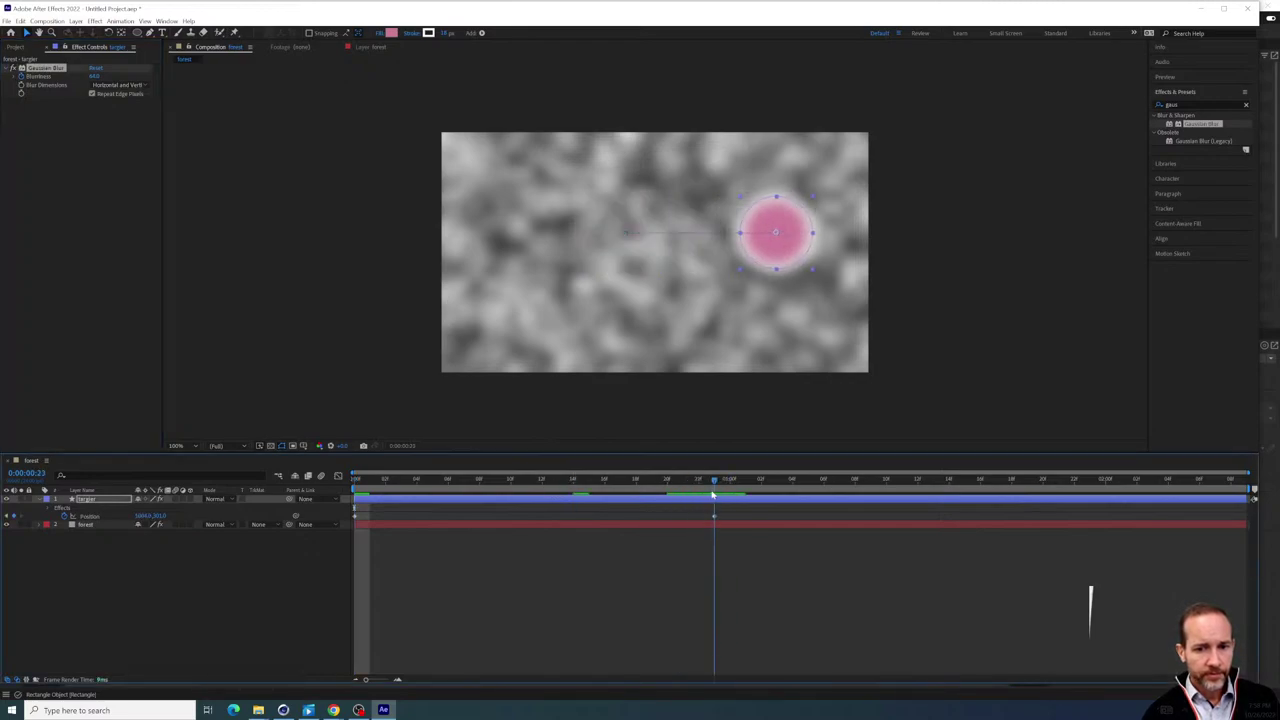
click(94, 77)
text(0)
key(Return)
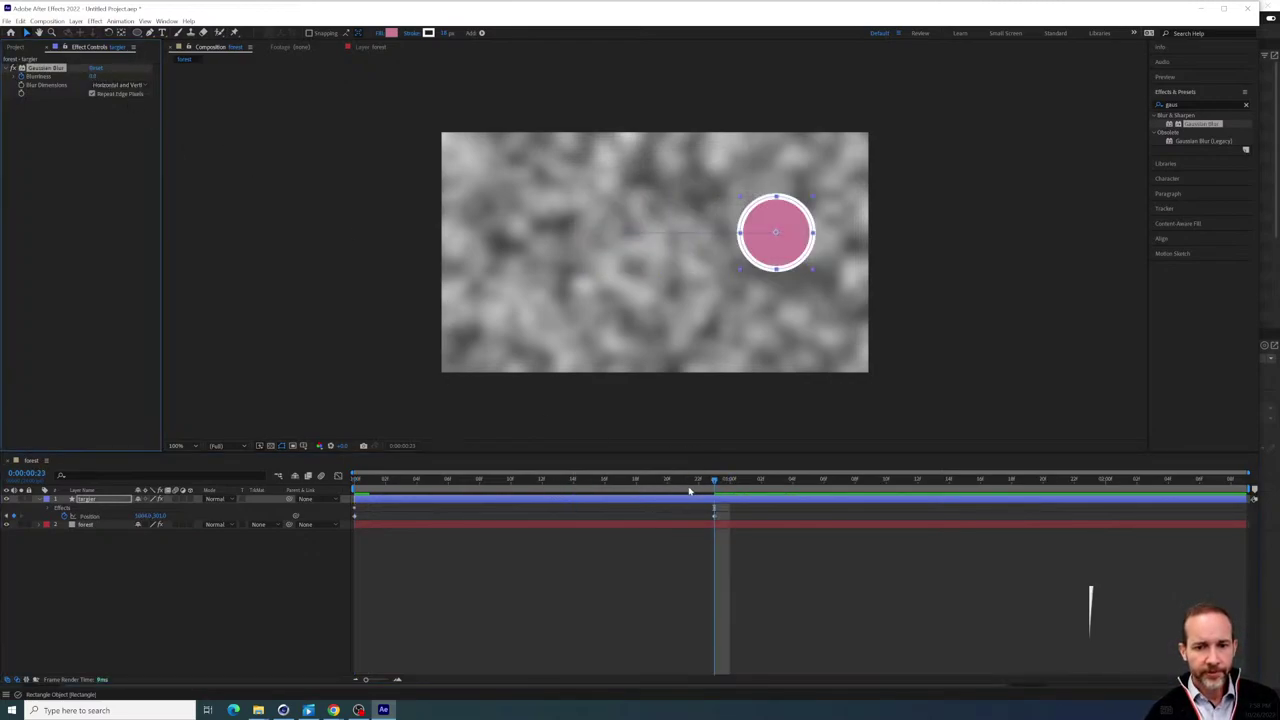
drag(712, 482, 490, 484)
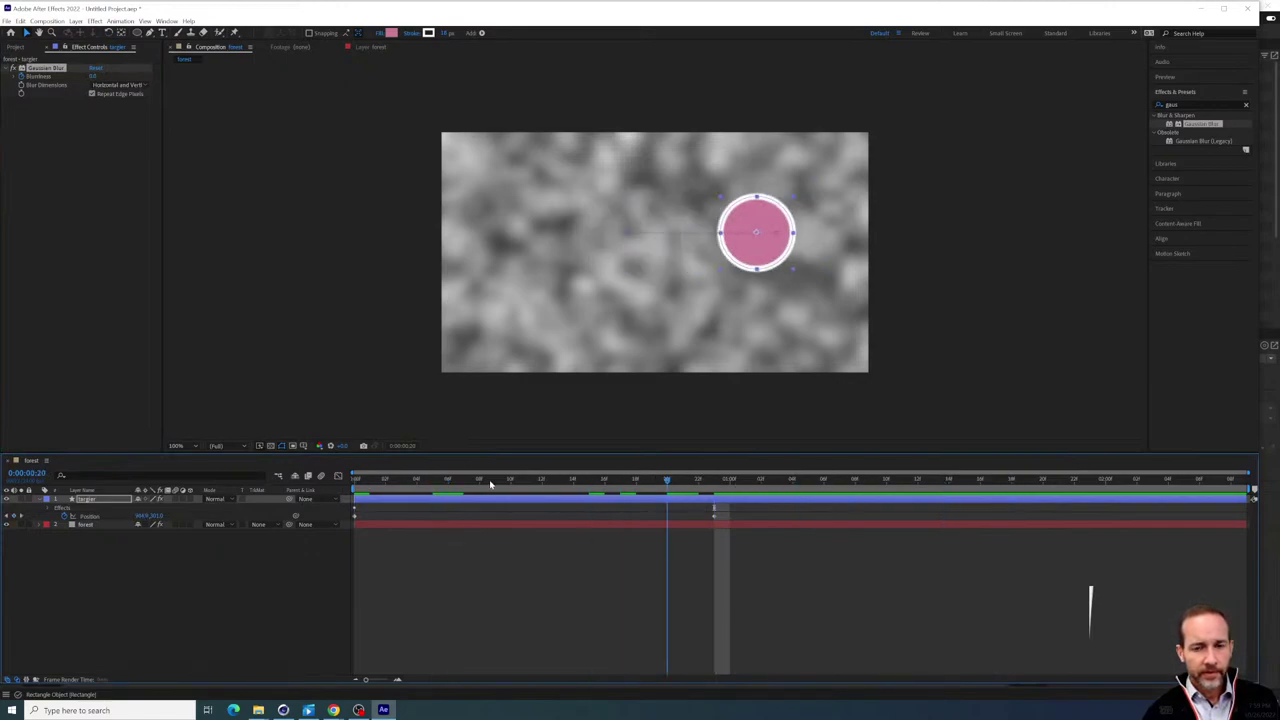
click(386, 478)
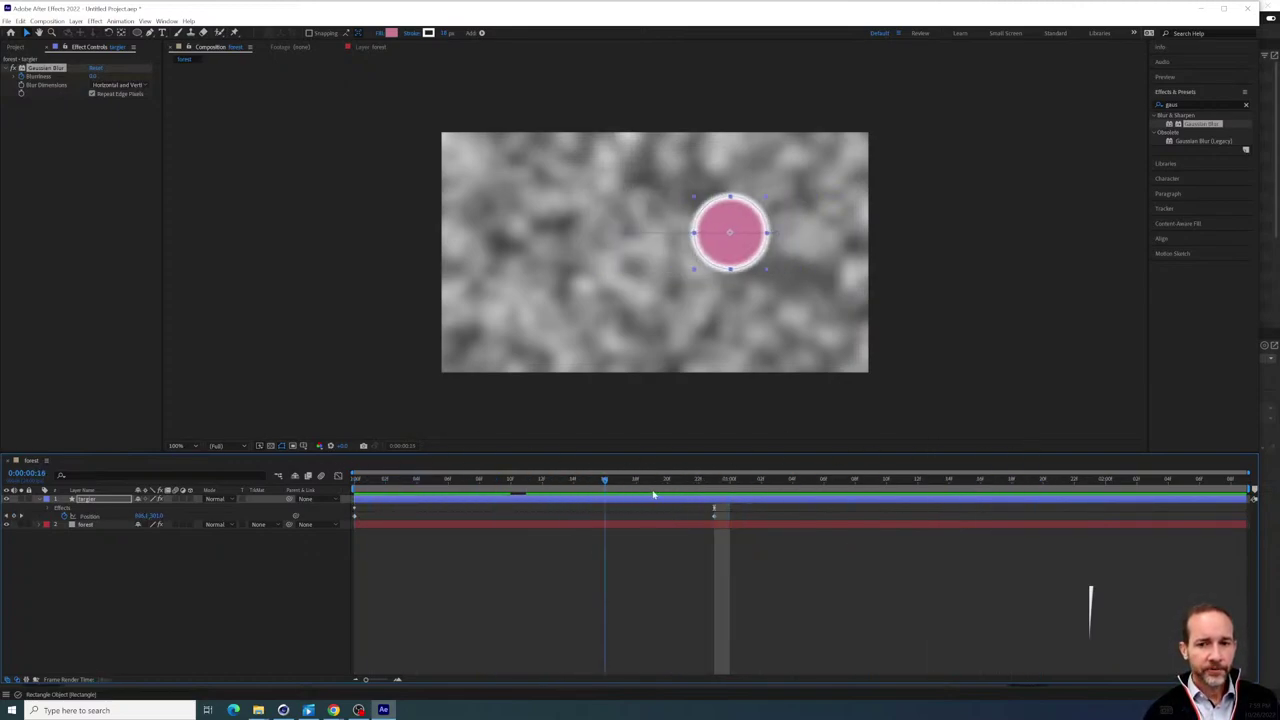
Add a new solid layer named foreground tree with the default size and gray color
click(137, 594)
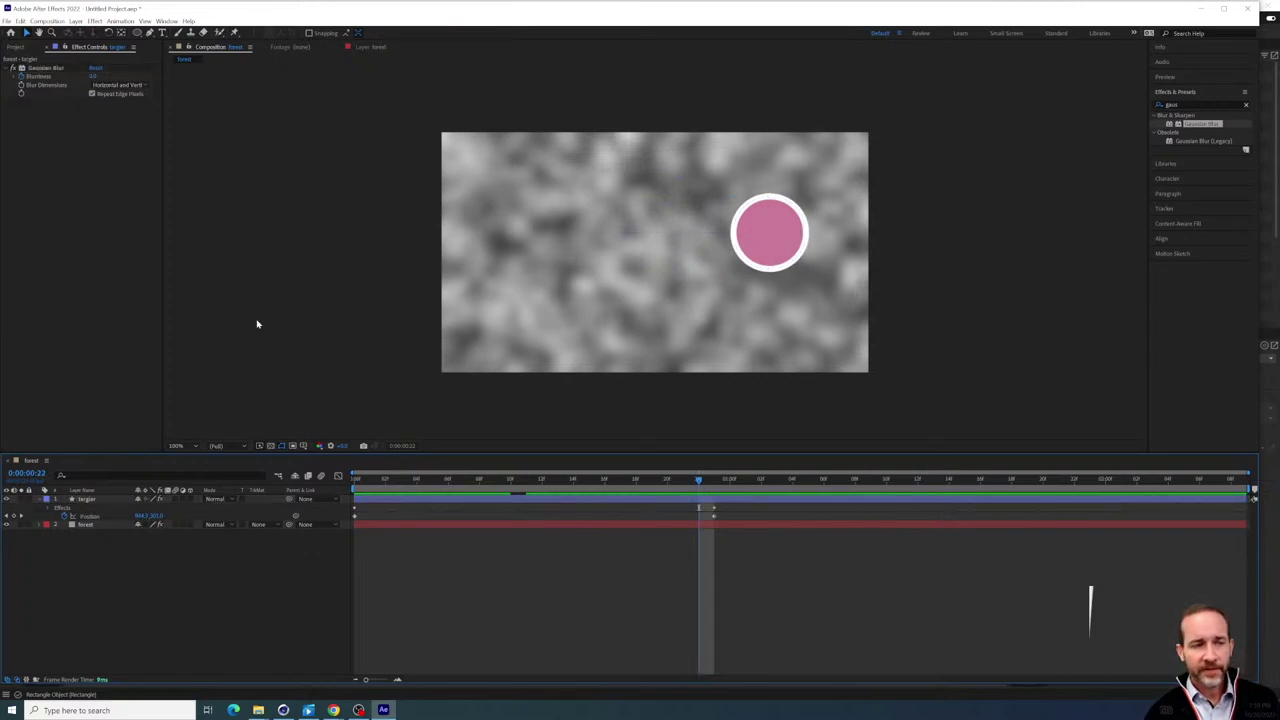
right_click(170, 600)
mouse_move(230, 484)
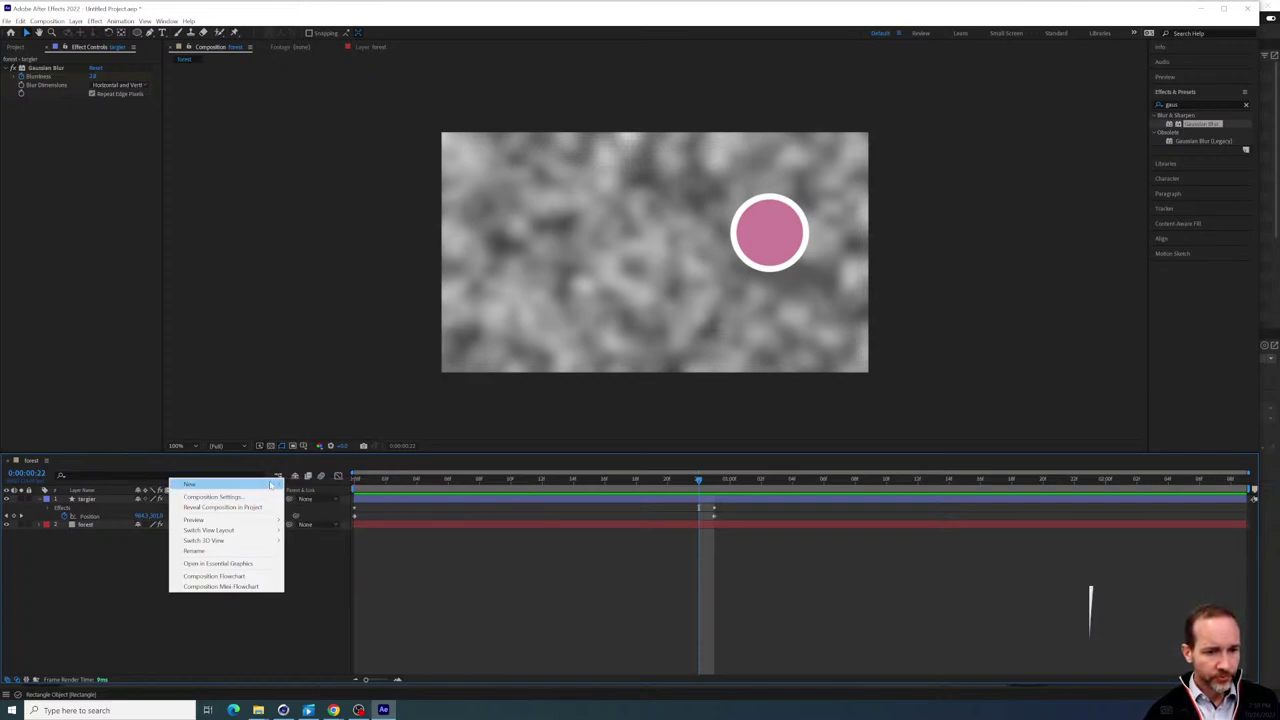
click(319, 508)
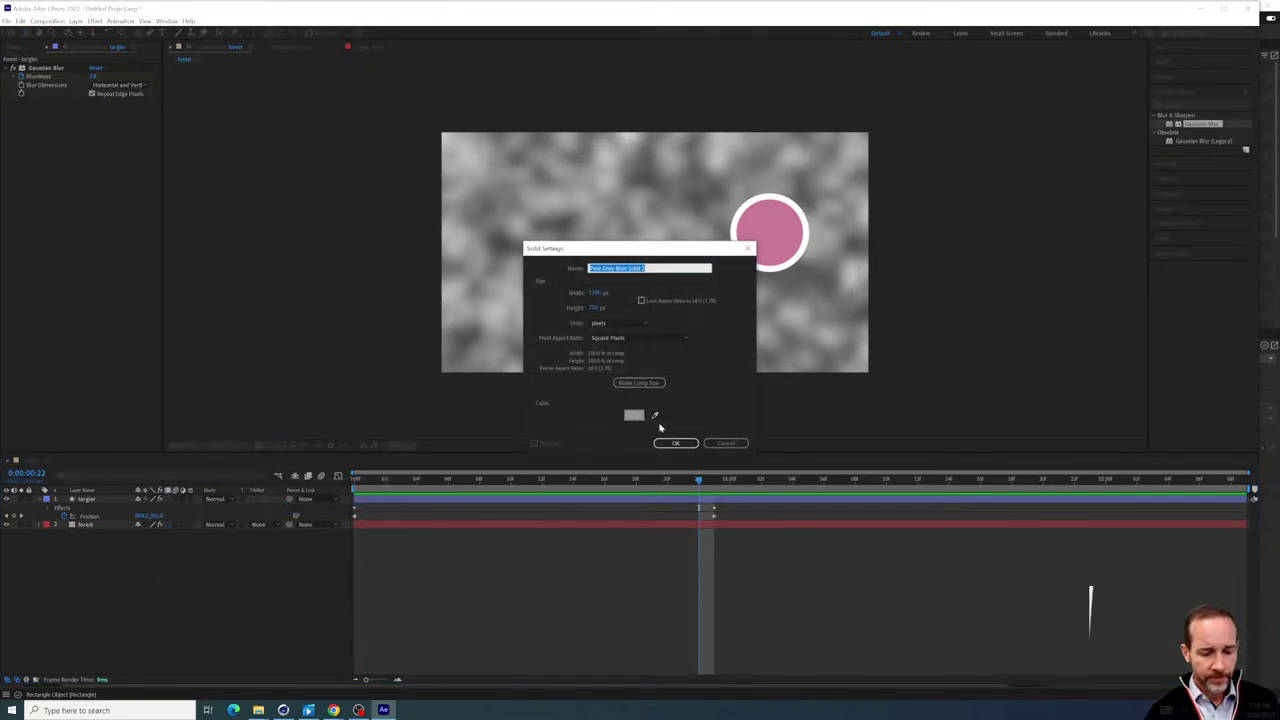
text(bg)
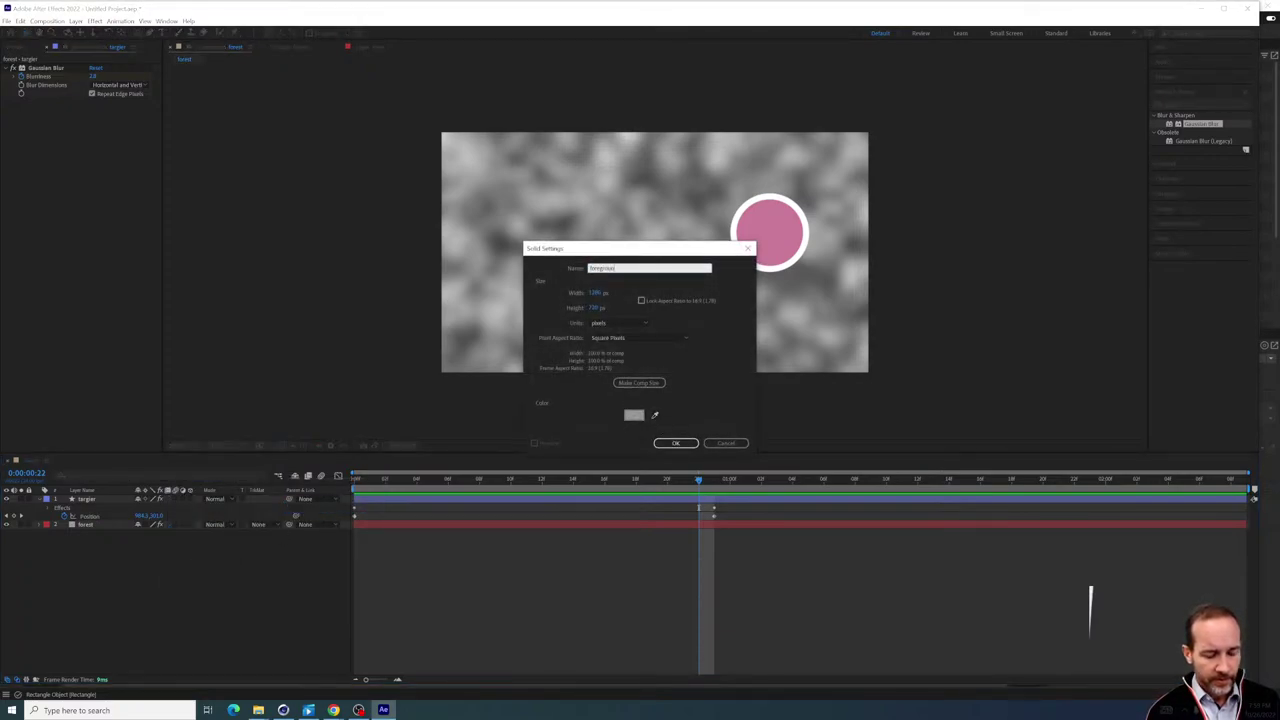
click(686, 443)
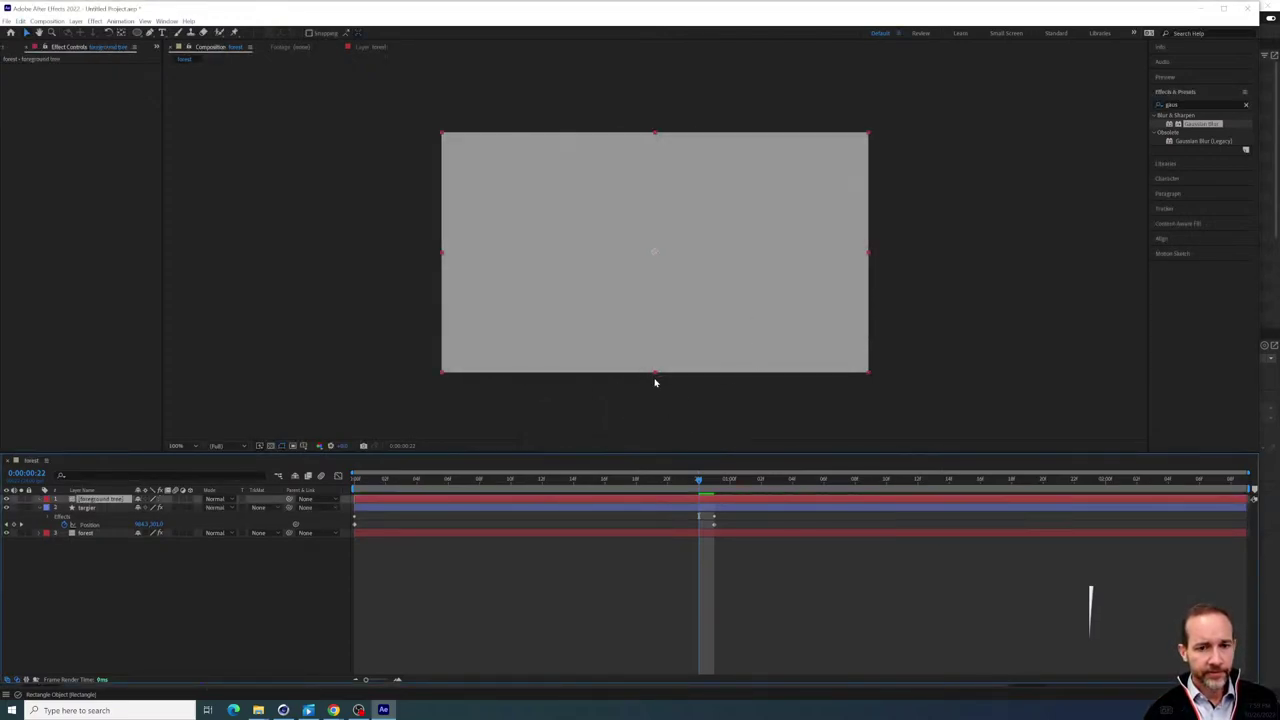
Draw a closed, wavy trunk-shaped mask with the Pen tool on the foreground tree solid, extending past the frame's upper and lower edges
click(150, 33)
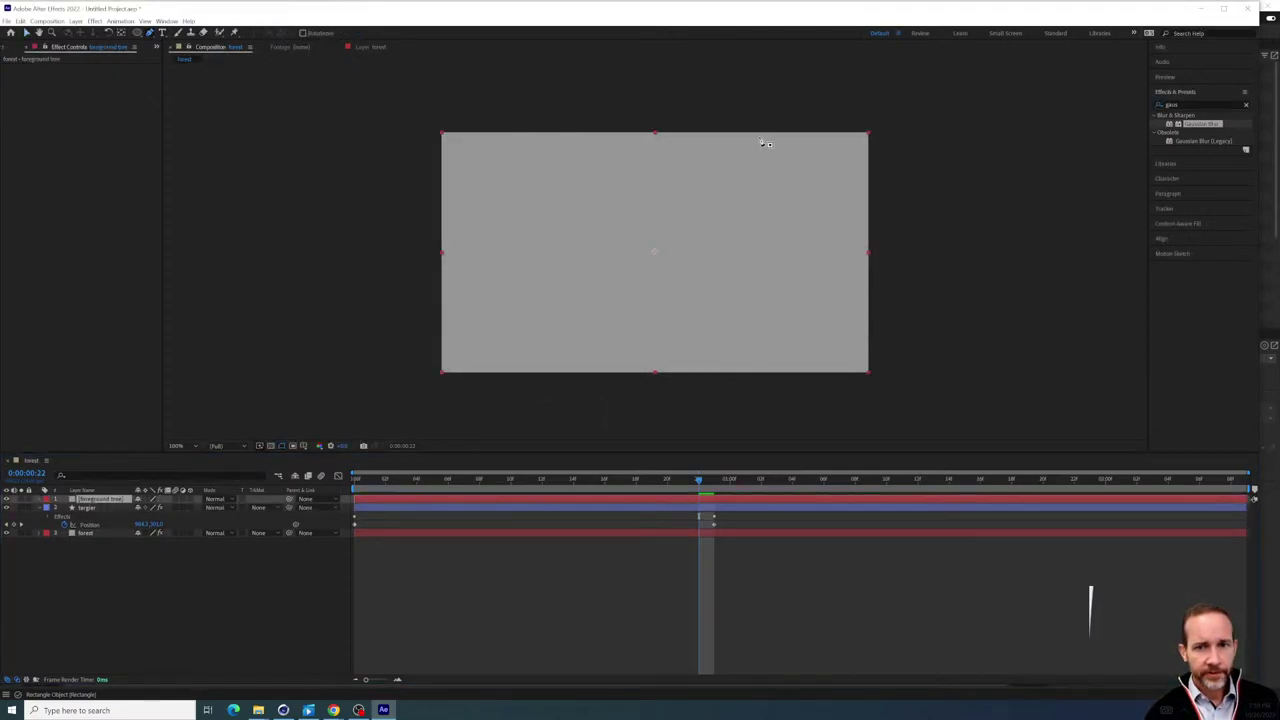
click(705, 104)
drag(732, 183, 722, 217)
drag(722, 267, 726, 300)
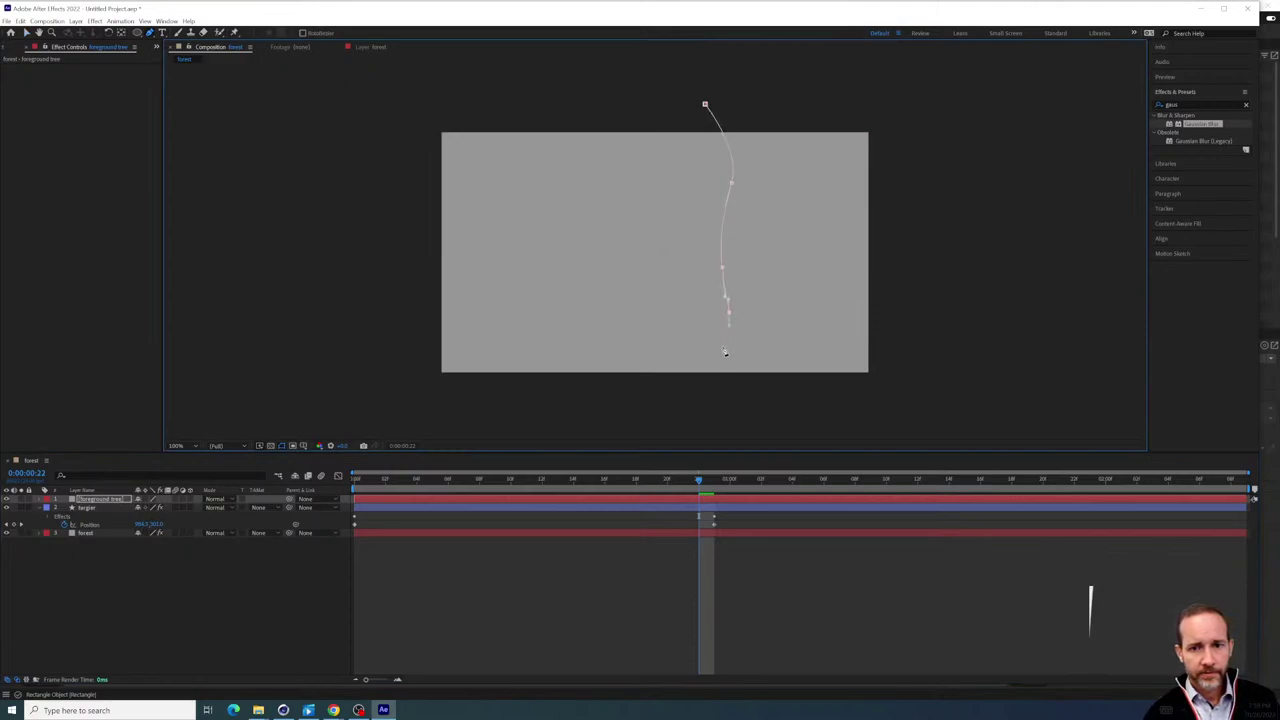
drag(723, 346, 720, 363)
drag(727, 388, 749, 349)
drag(754, 281, 761, 241)
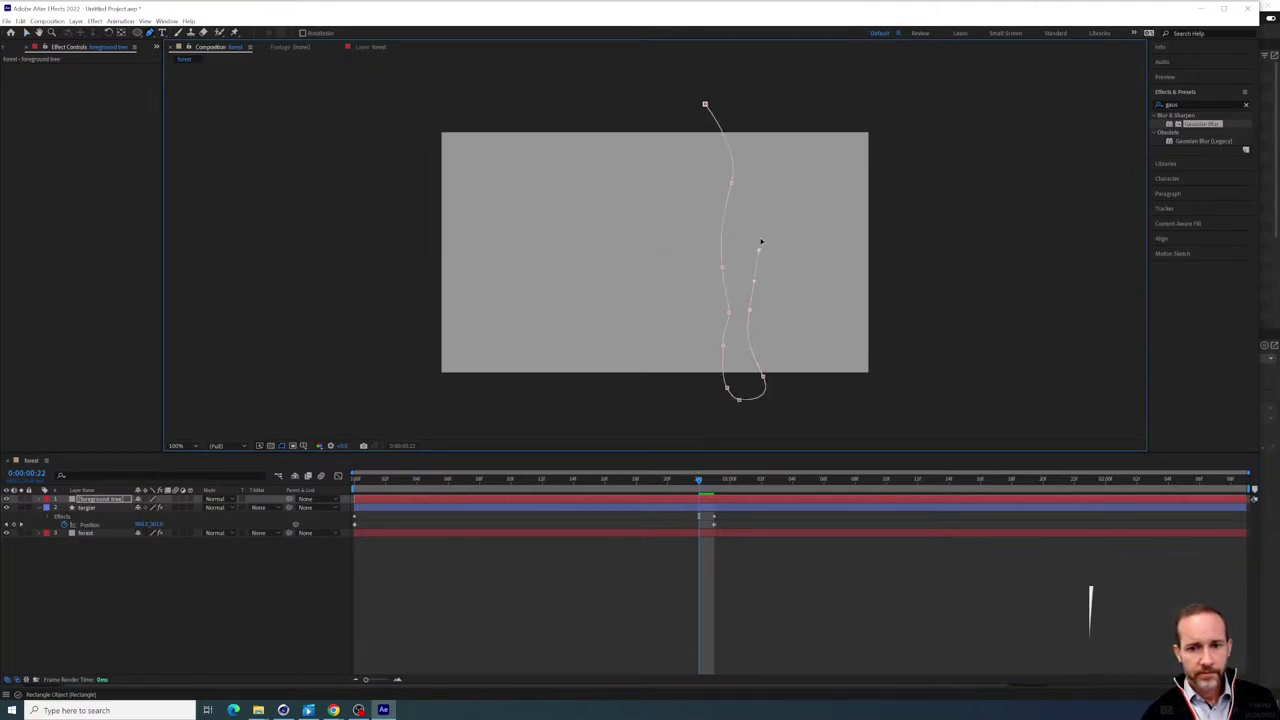
click(739, 97)
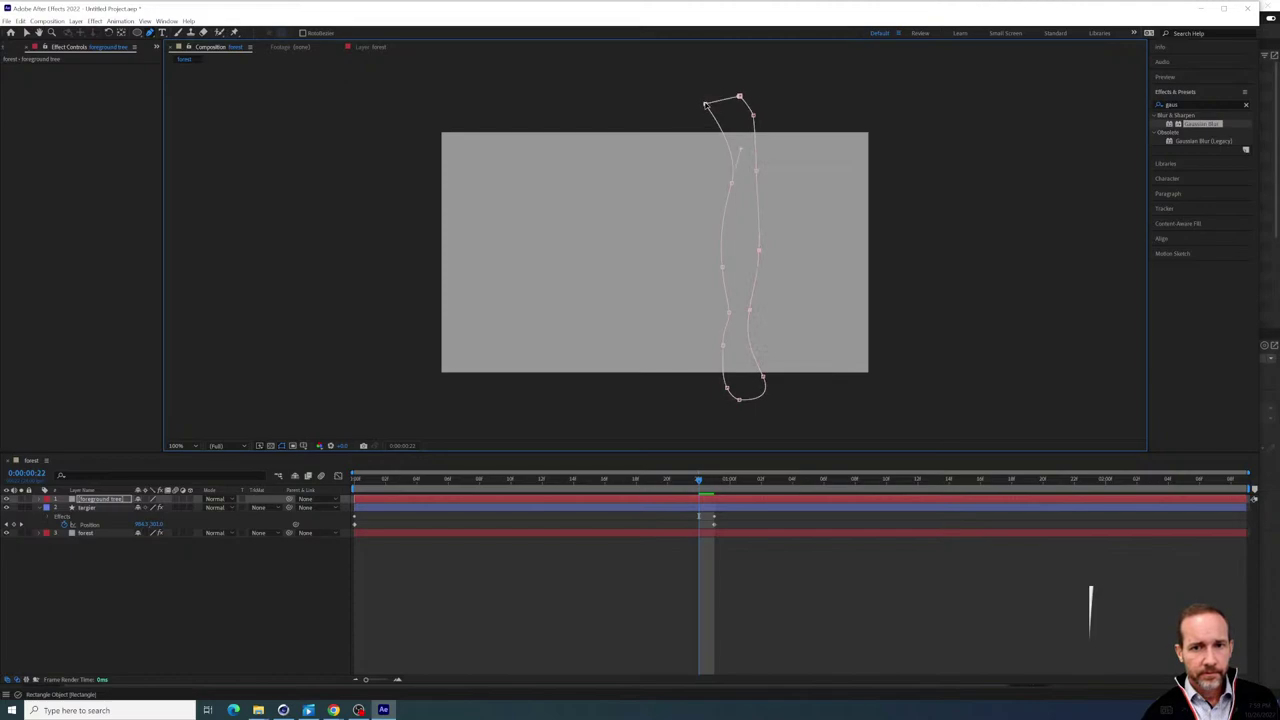
click(705, 104)
click(204, 565)
click(125, 500)
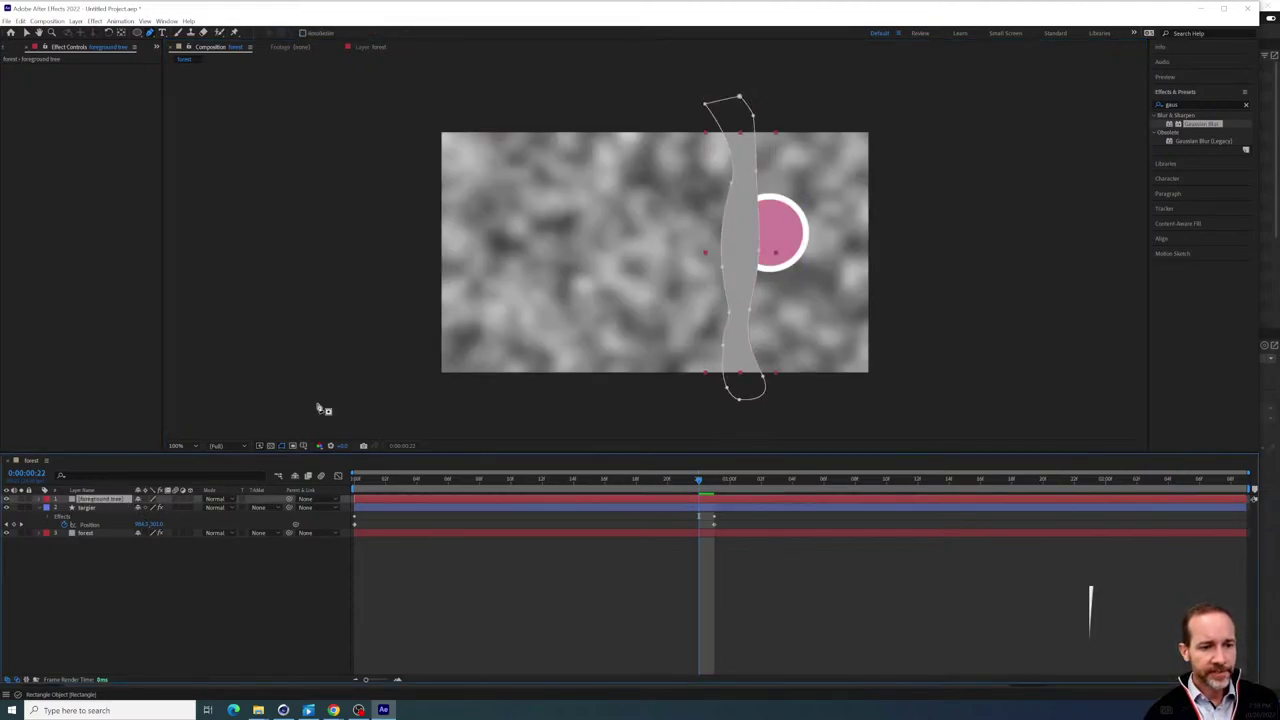
click(143, 571)
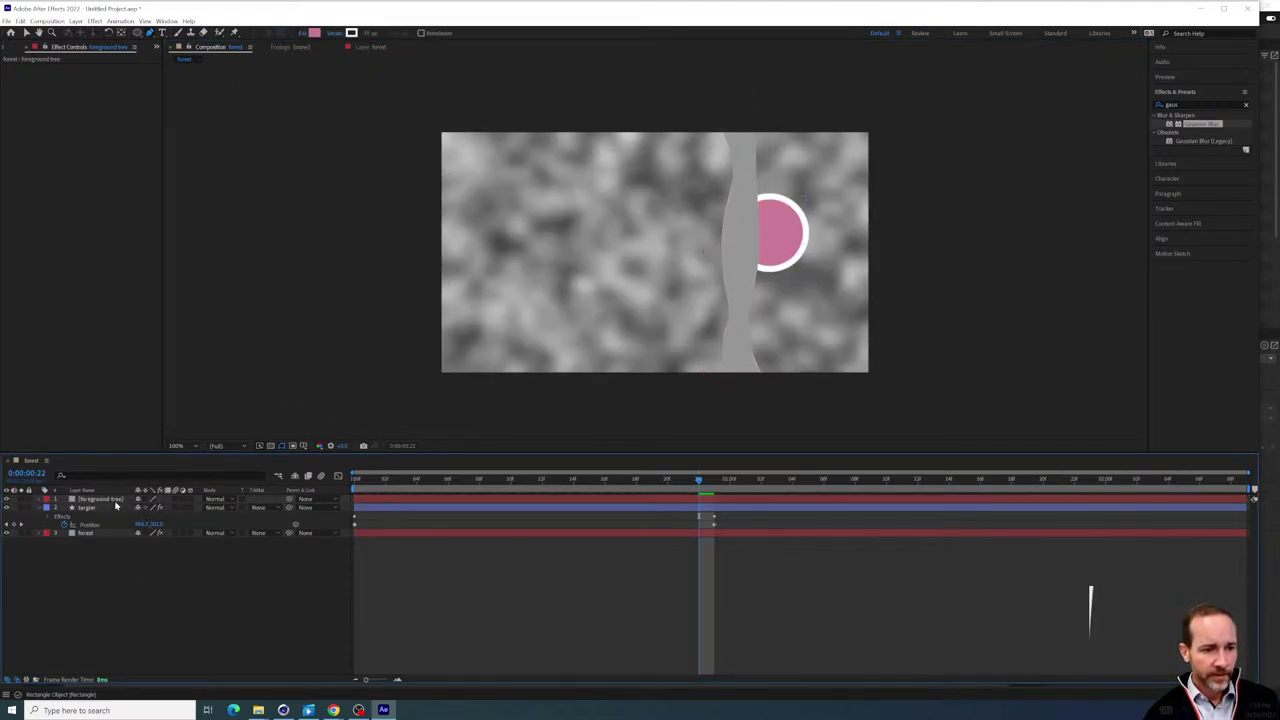
Place the foreground tree layer beneath the circle layer and shift its X position so the trunk sits behind the circle's end point
drag(117, 500, 115, 530)
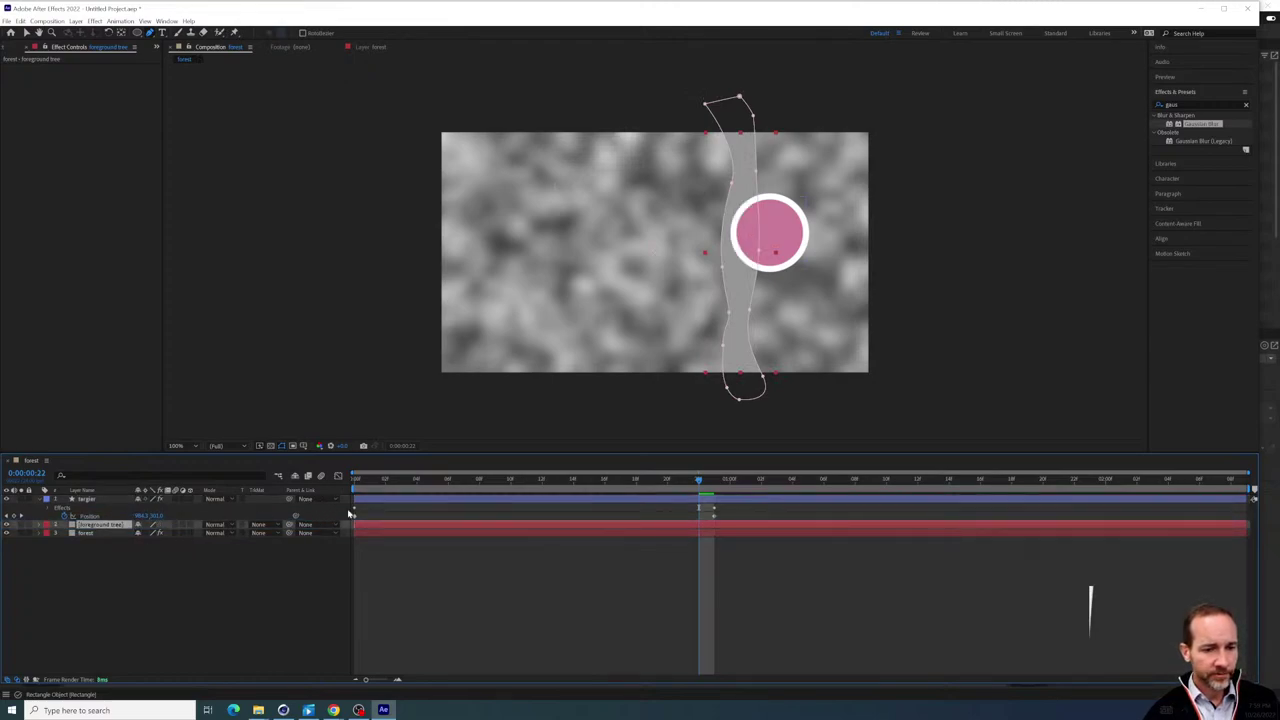
drag(398, 484, 370, 482)
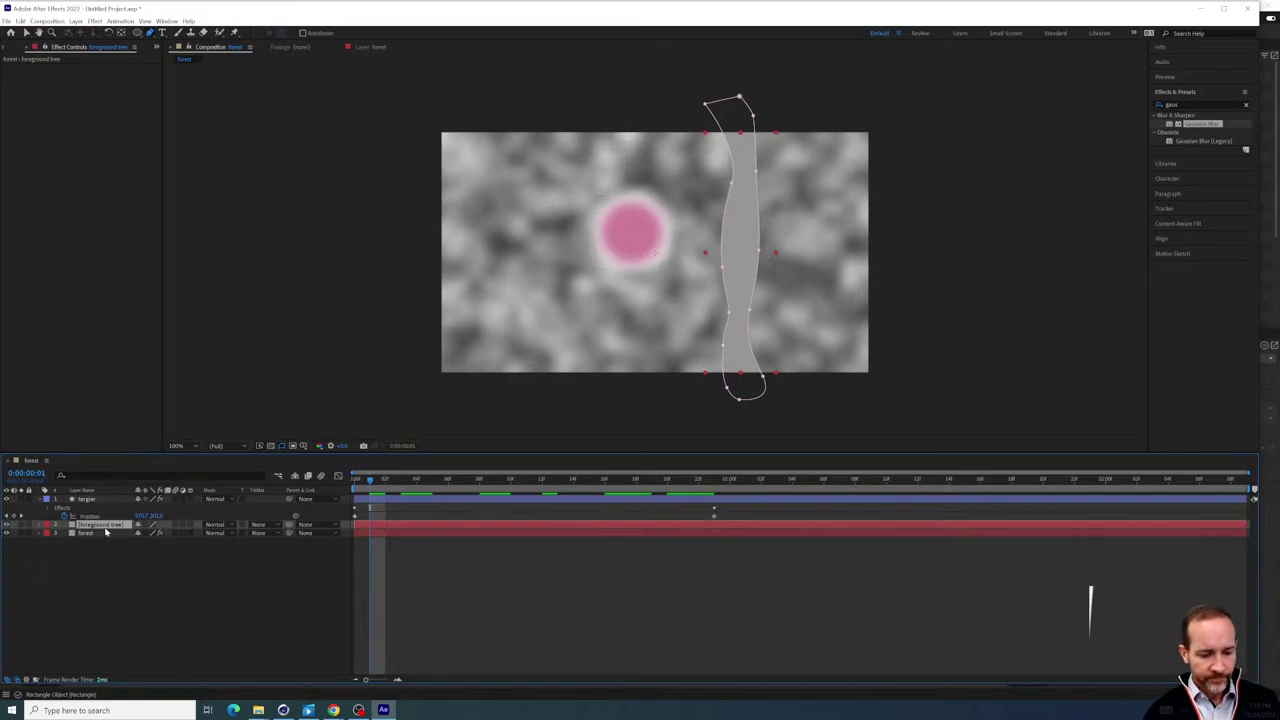
key(p)
drag(141, 536, 761, 471)
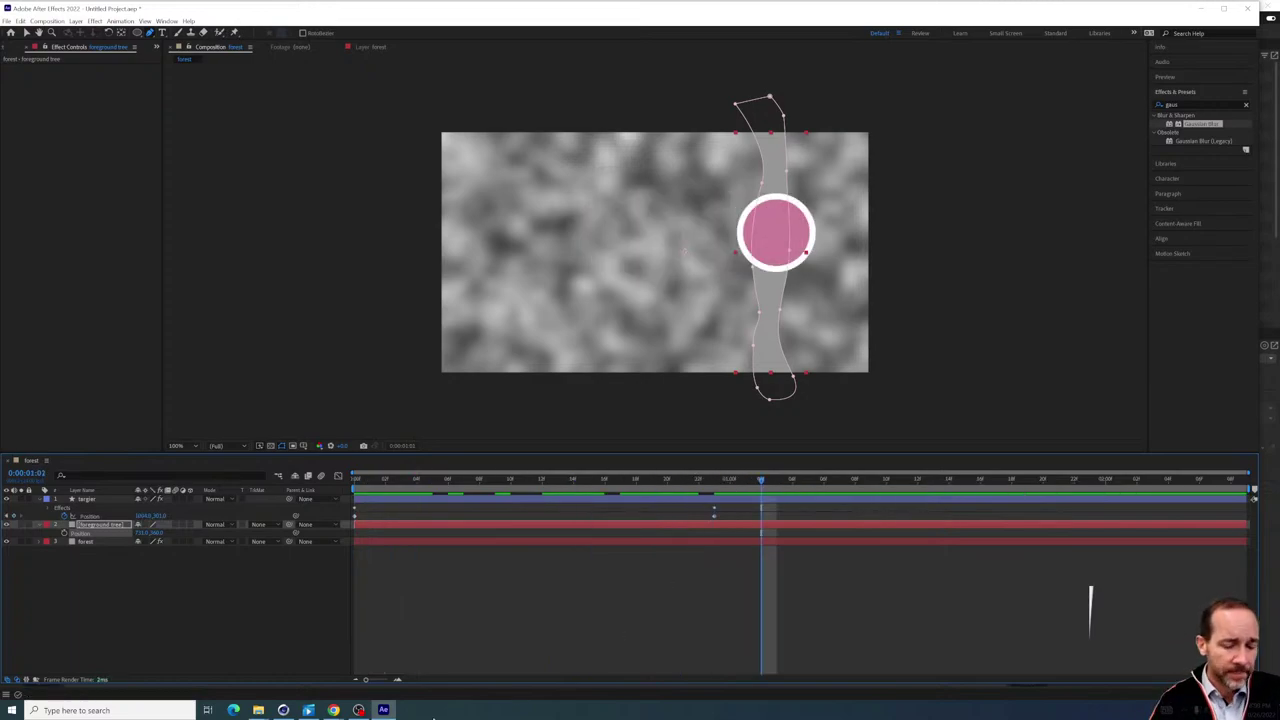
Switch to the video player and scrub the tarsier scene animation to examine how the character reaches the tree
click(308, 710)
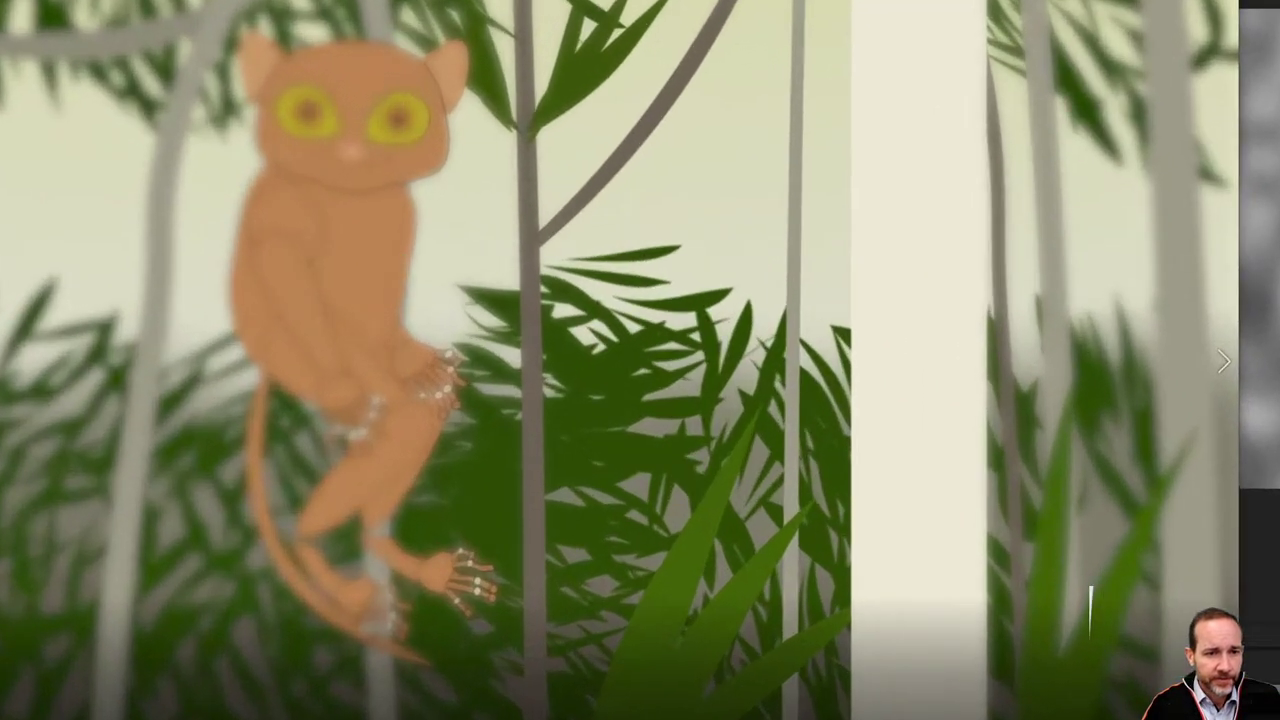
drag(396, 200, 419, 363)
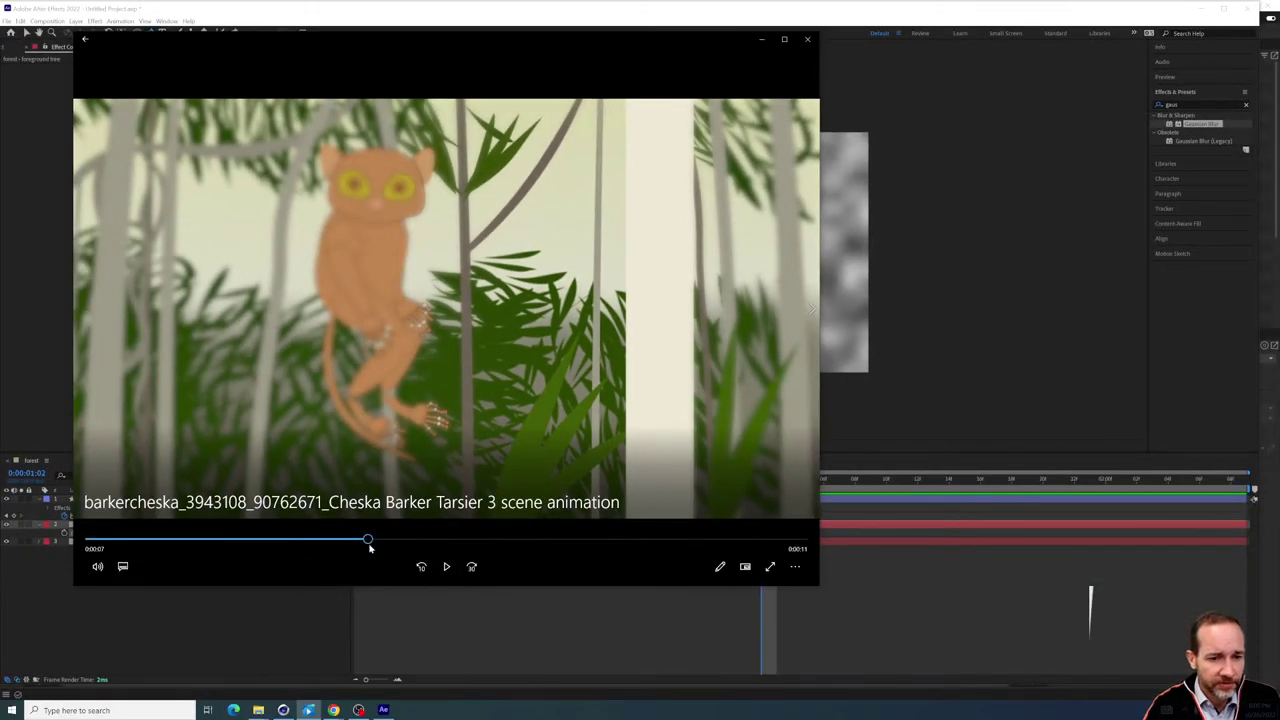
drag(369, 548, 411, 552)
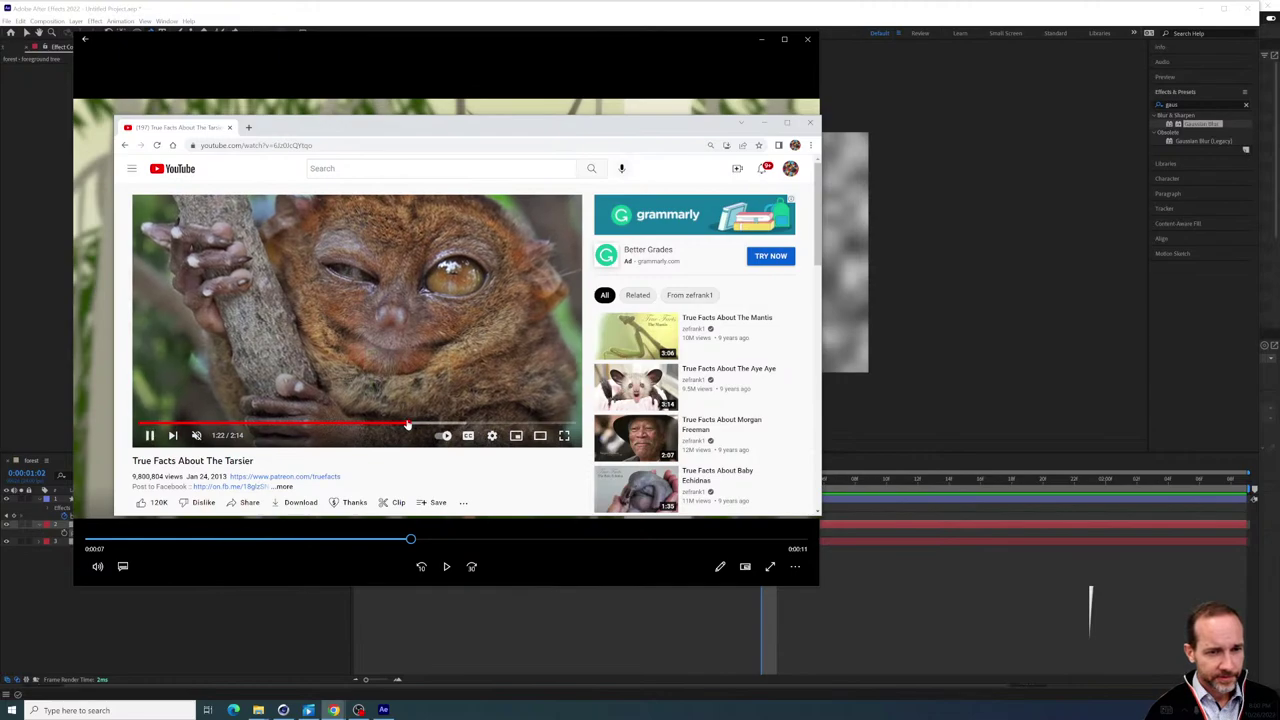
Skim the YouTube video True Facts About The Tarsier for a tarsier gripping a branch, pause there, and return to After Effects
click(436, 422)
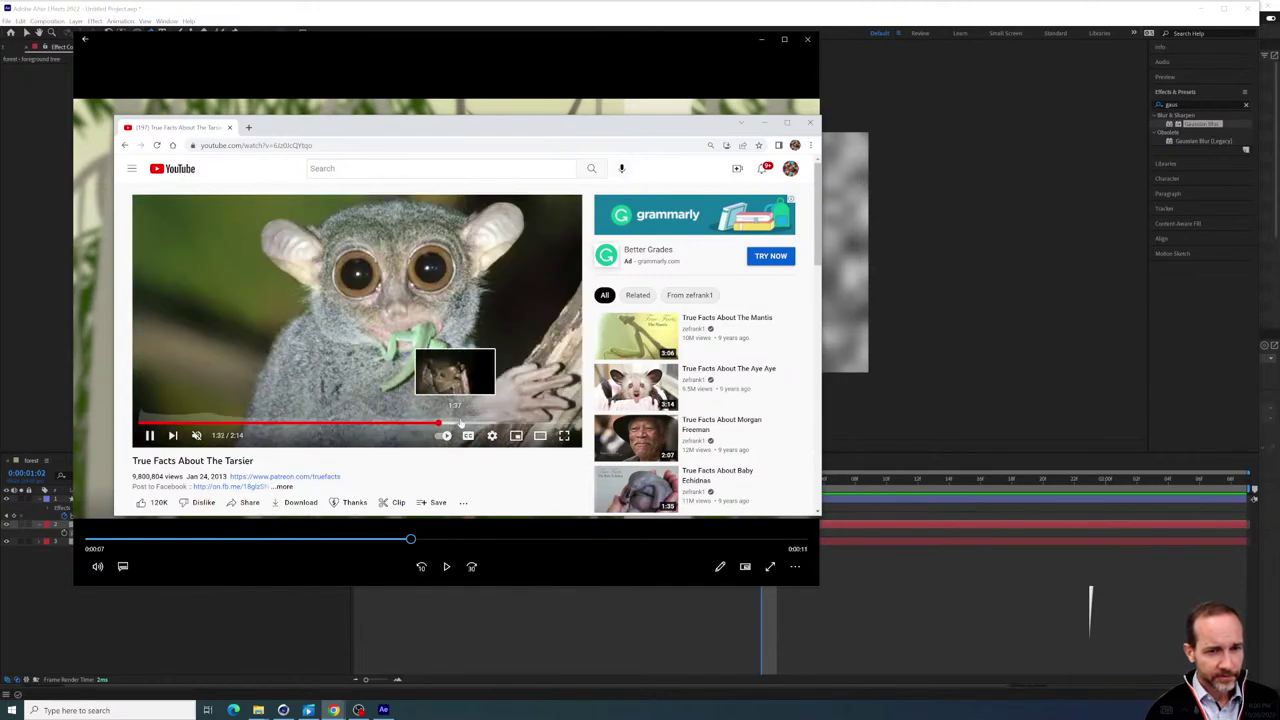
click(462, 422)
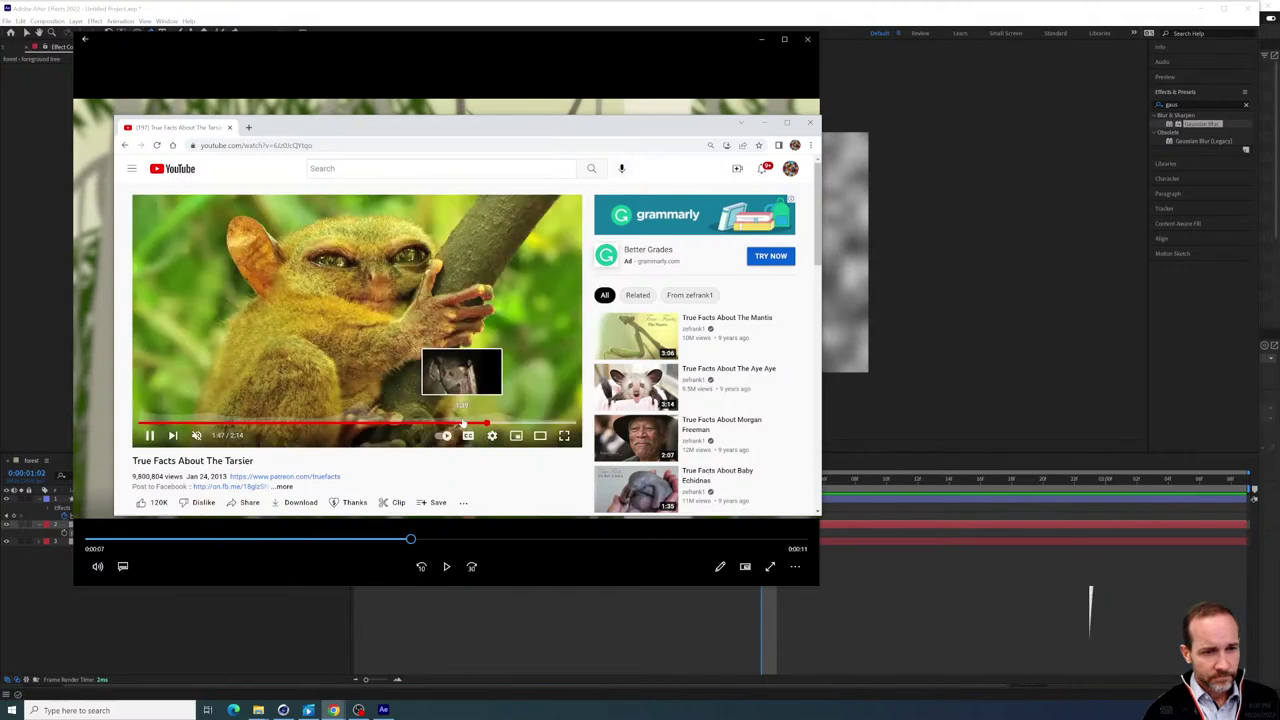
click(514, 424)
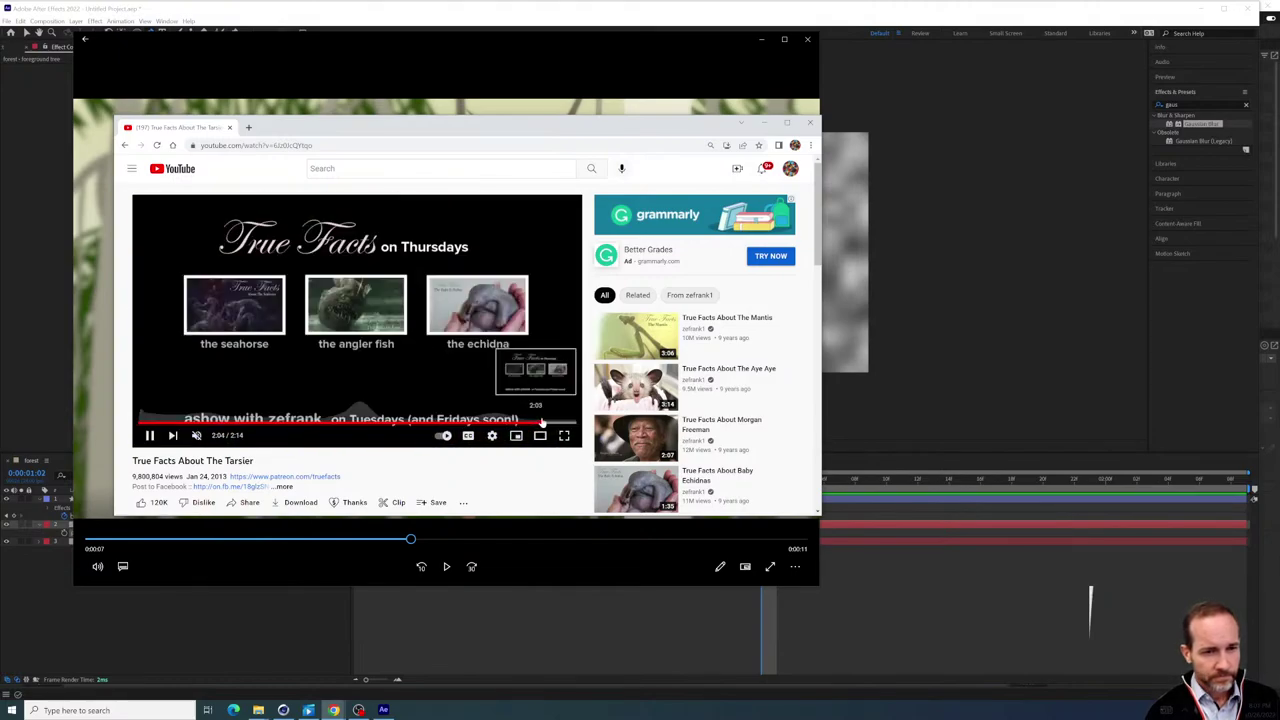
click(490, 424)
click(149, 435)
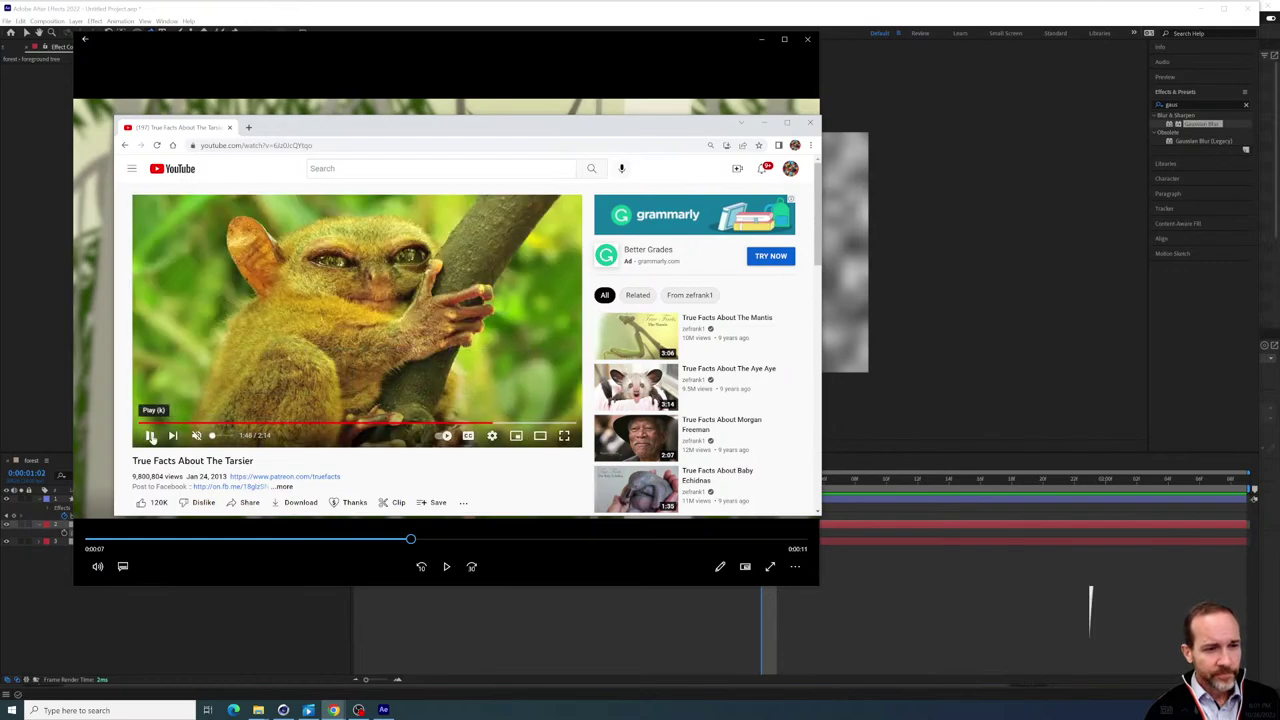
click(766, 124)
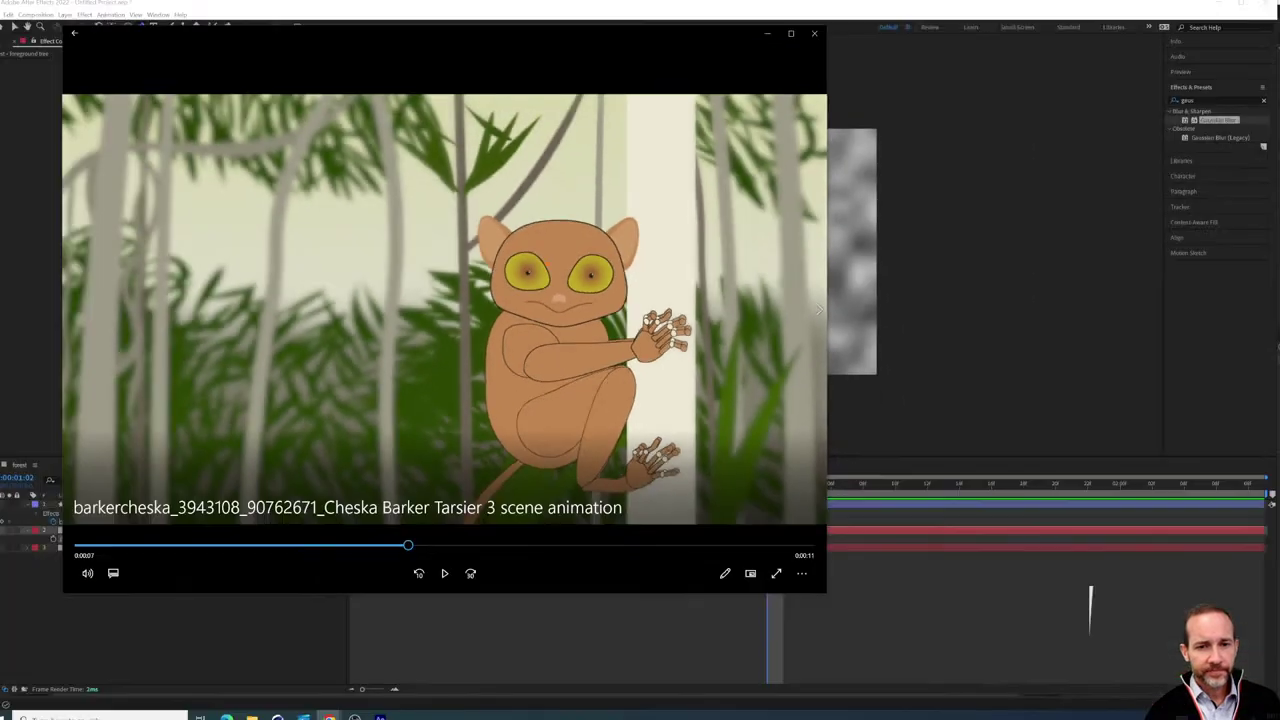
click(761, 39)
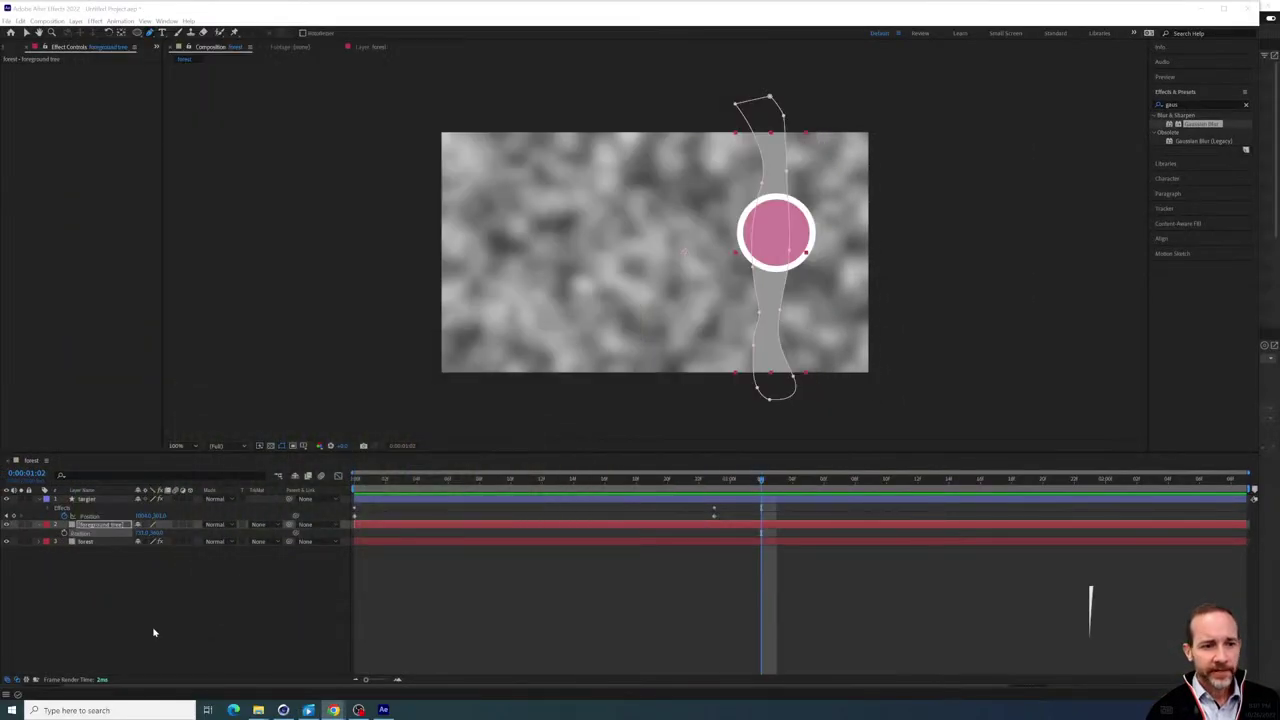
With no layer selected, draw a small ellipse as a new shape layer on the upper-left part of the pink circle
click(85, 516)
click(92, 525)
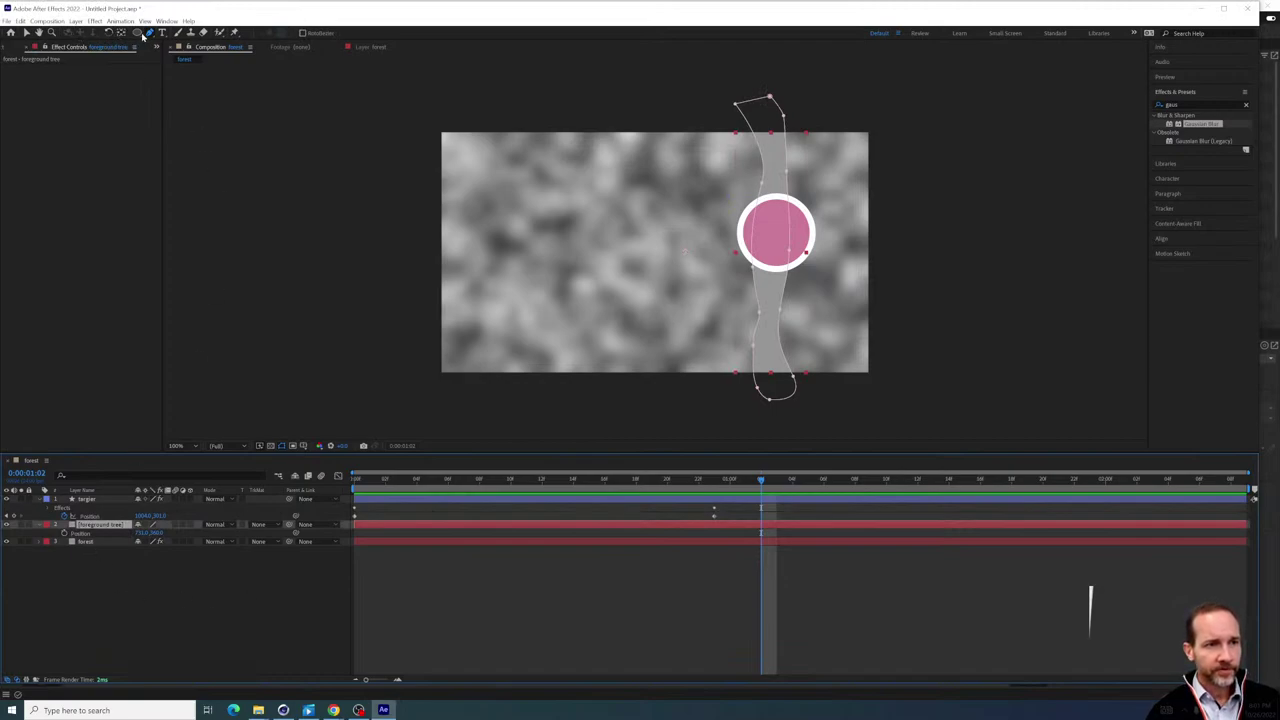
key(q)
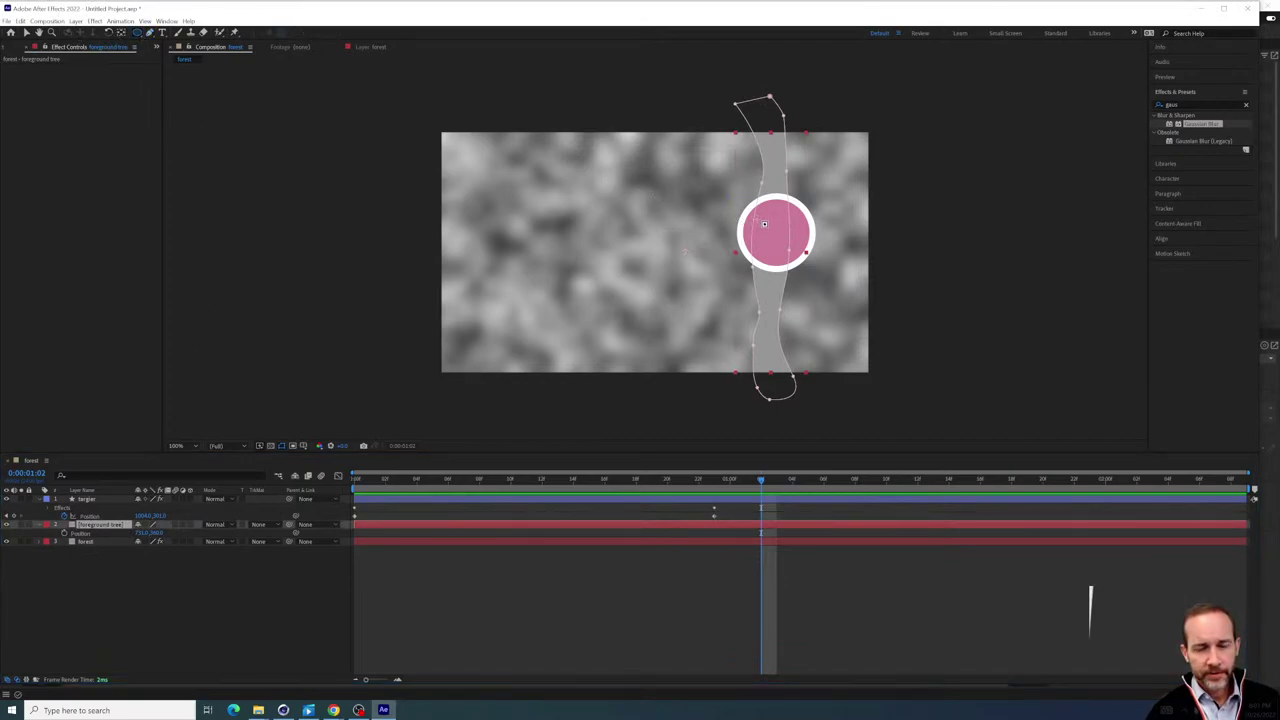
click(118, 602)
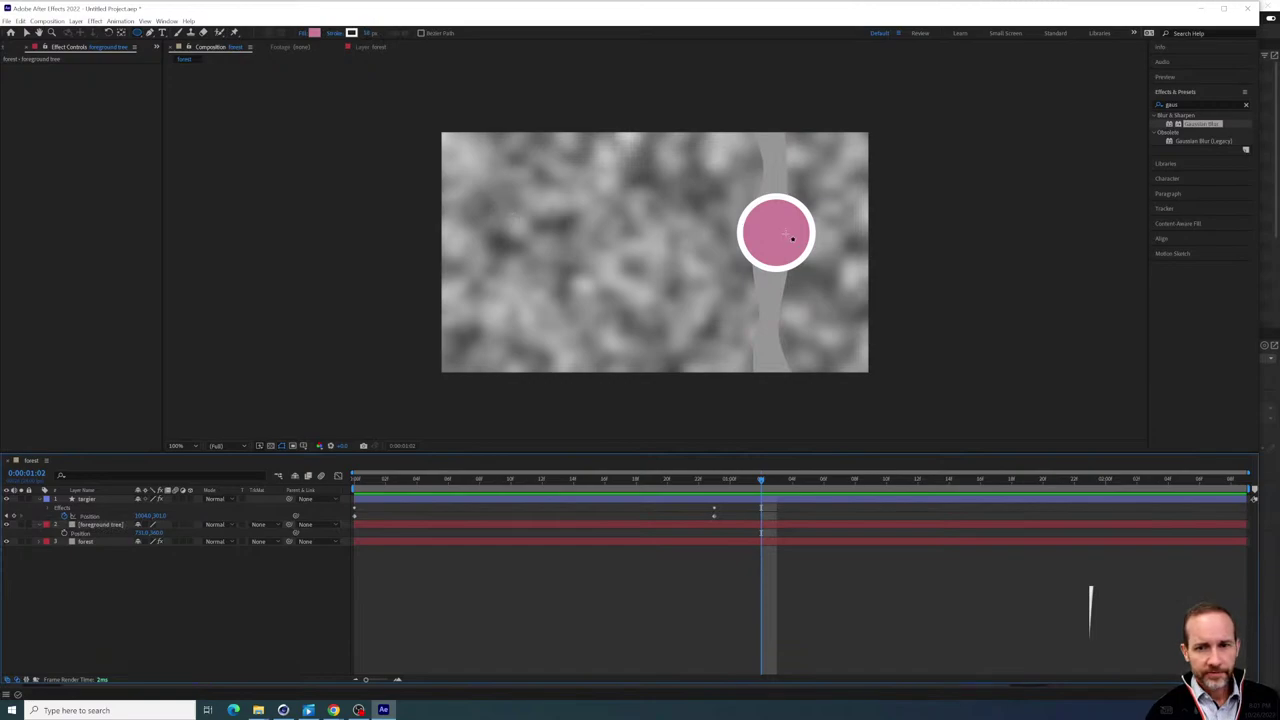
drag(763, 219, 768, 224)
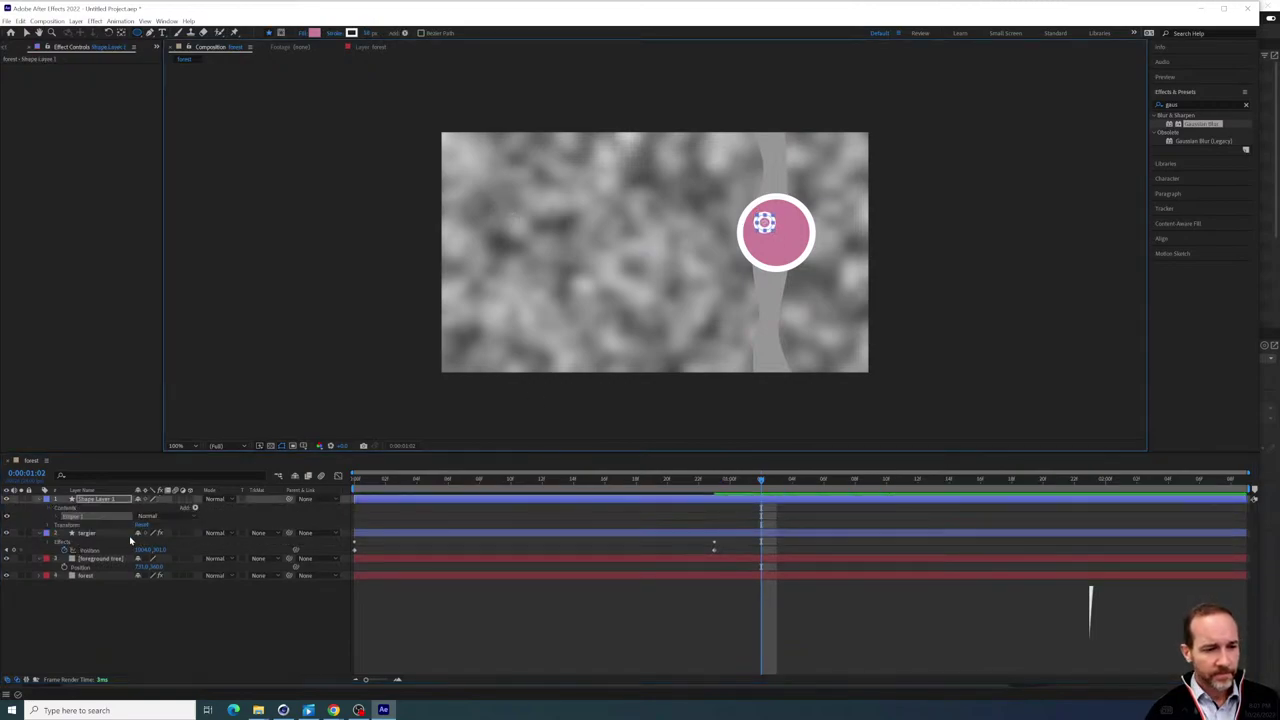
Rename the small ellipse's shape layer as eye
click(85, 501)
key(Return)
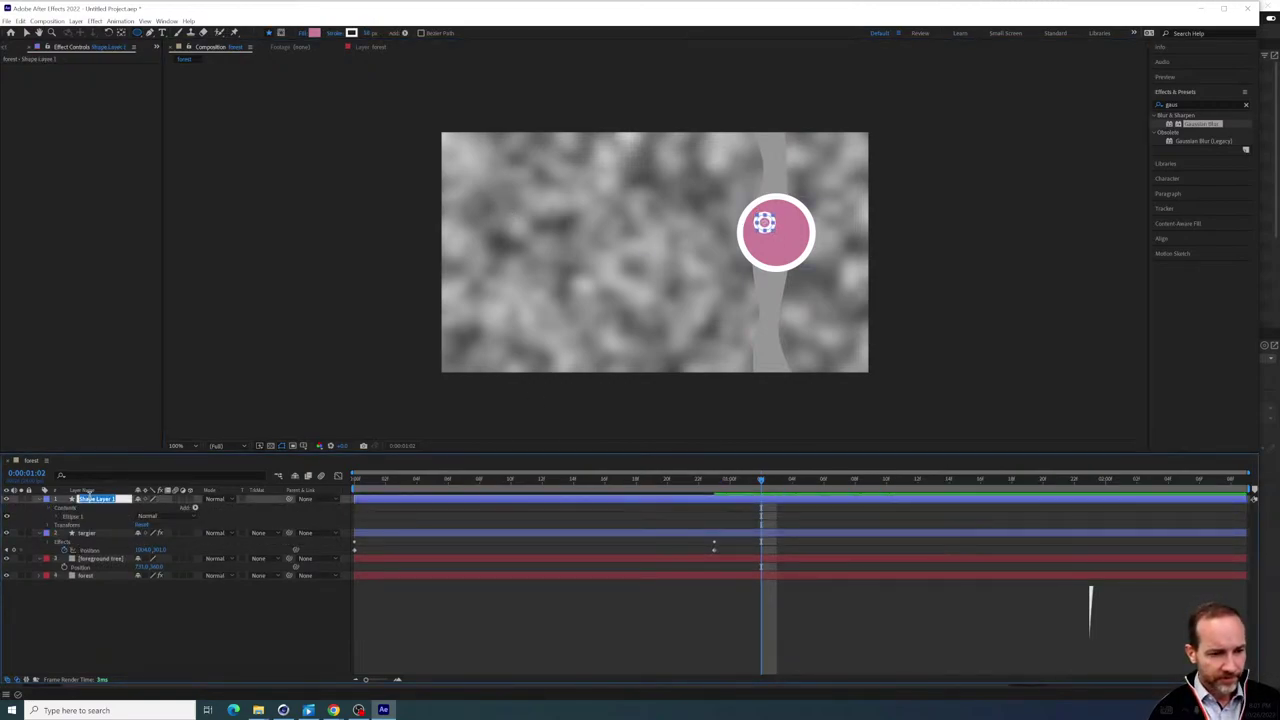
text(eye)
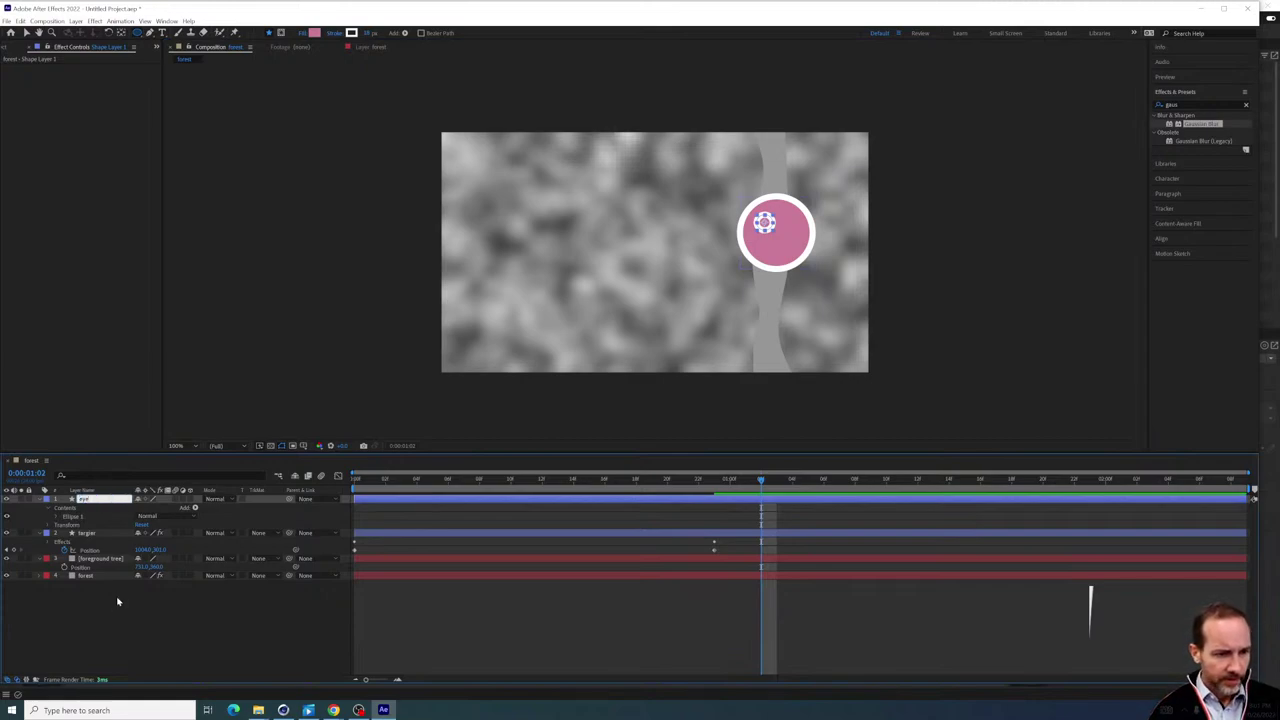
key(Return)
Parent the eye layer to the circle layer, keeping it at the top of the layer stack, and preview the combined motion
drag(91, 500, 101, 539)
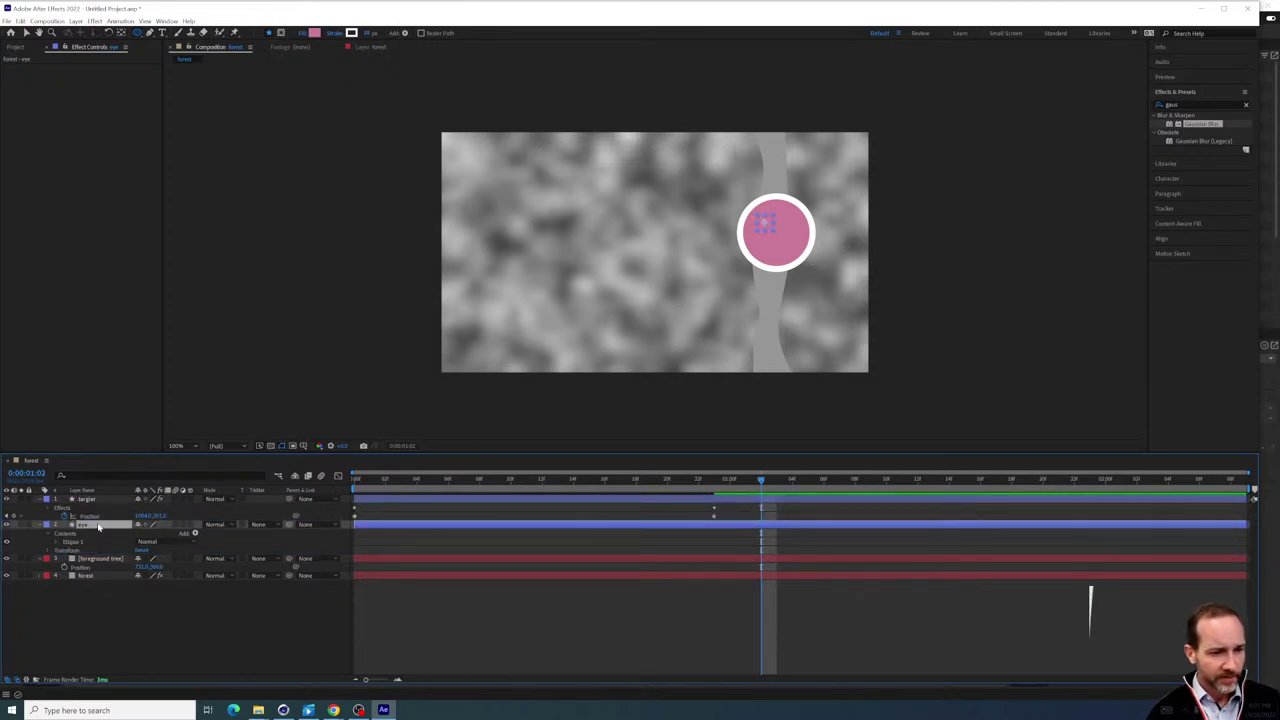
drag(110, 527, 110, 495)
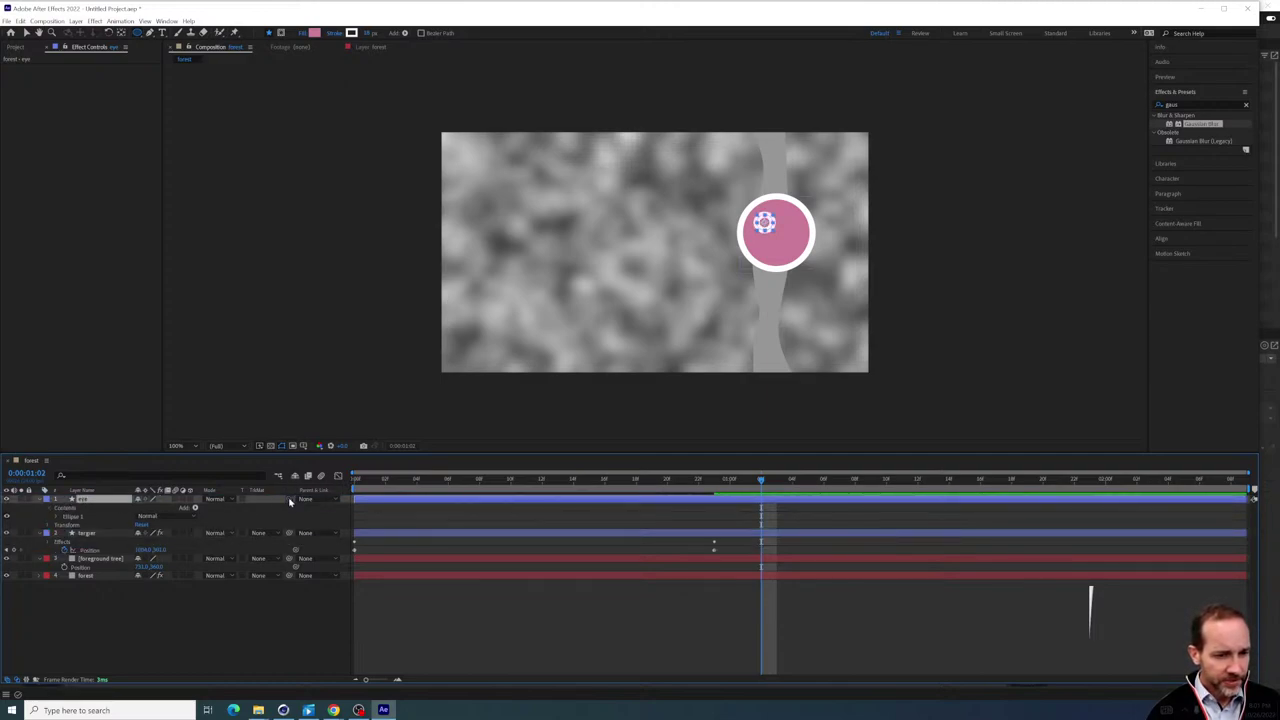
mouse_move(289, 498)
mouse_down()
mouse_move(110, 545)
mouse_move(88, 533)
mouse_up()
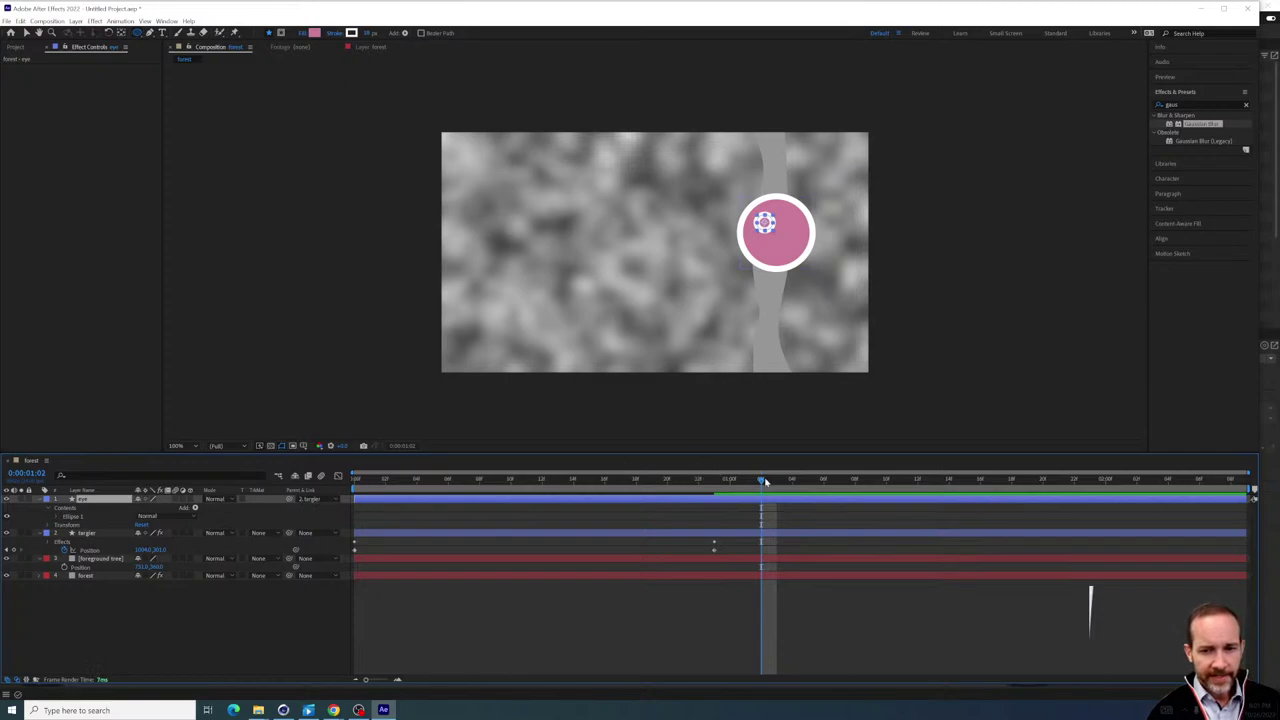
key(space)
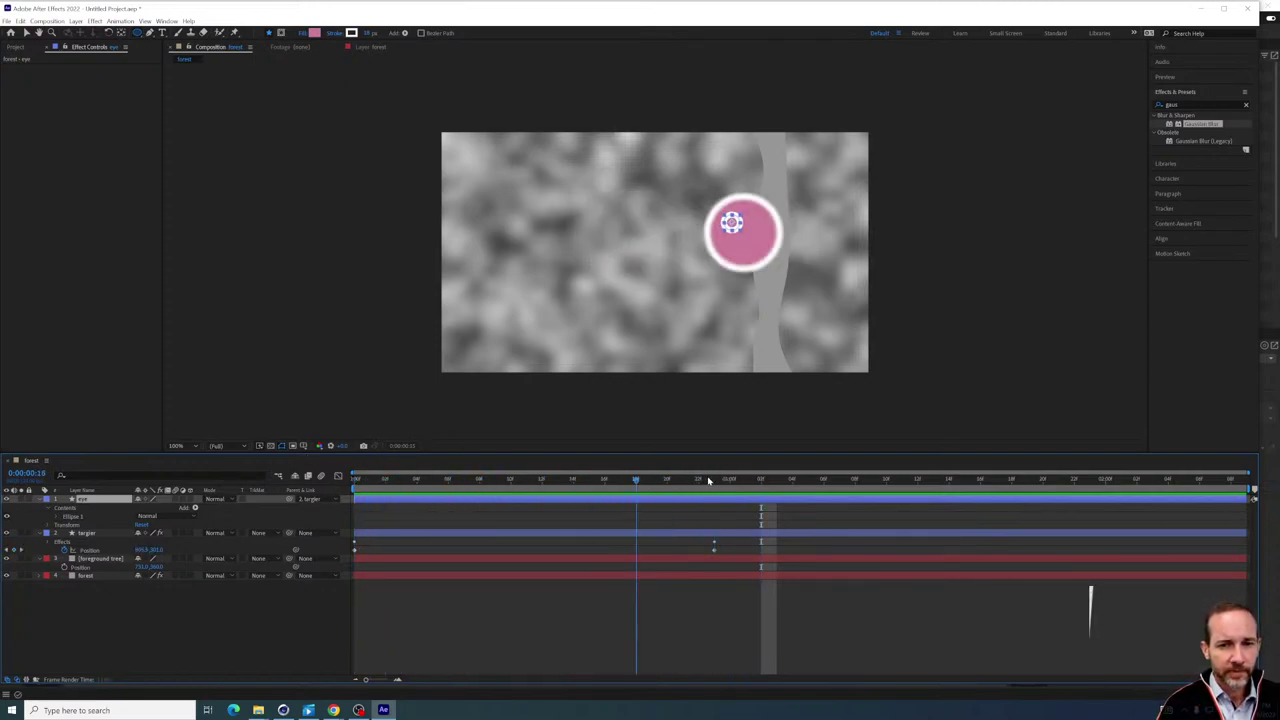
Reveal the eye layer's Scale property and set its first keyframe at frame 13 with the eye fully open
click(28, 33)
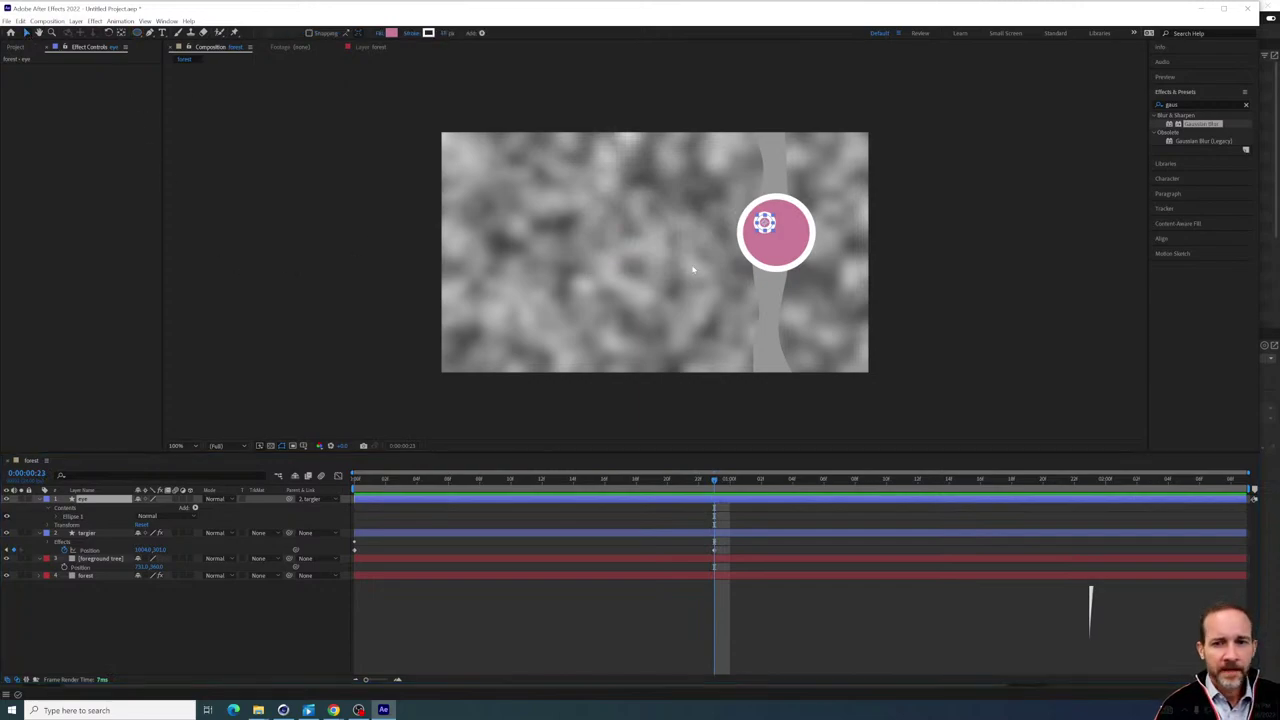
click(771, 253)
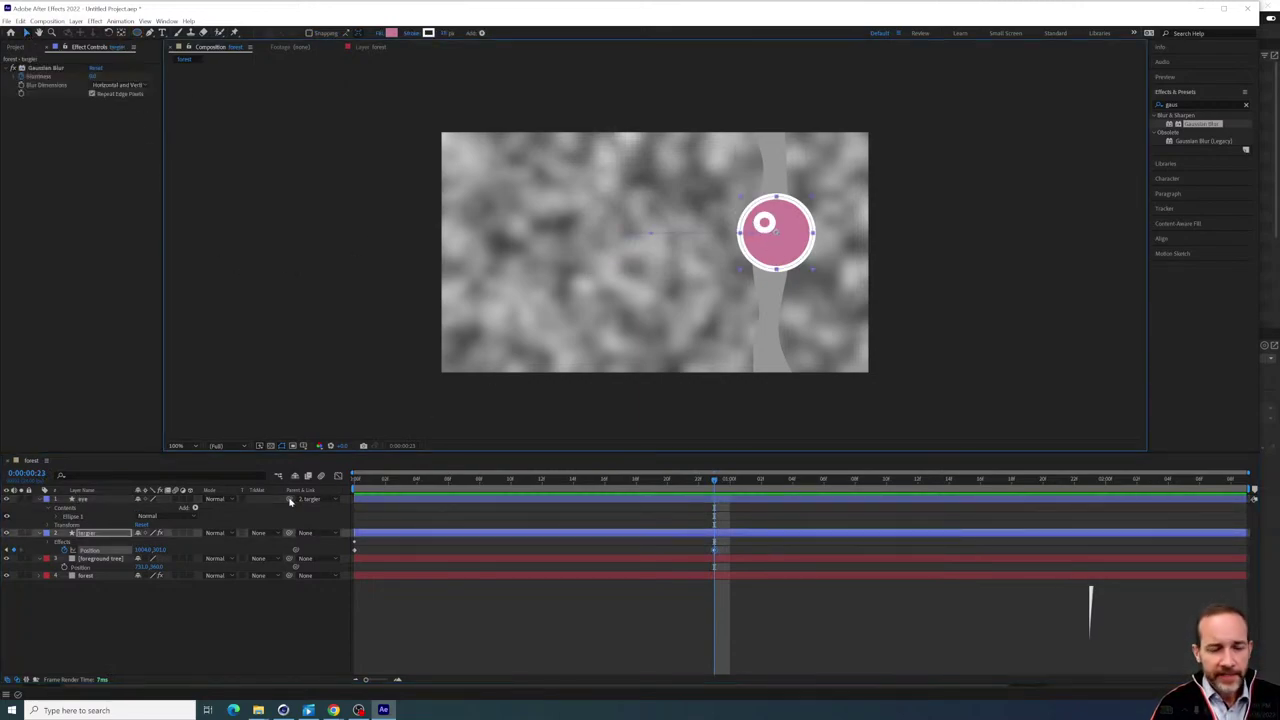
click(110, 500)
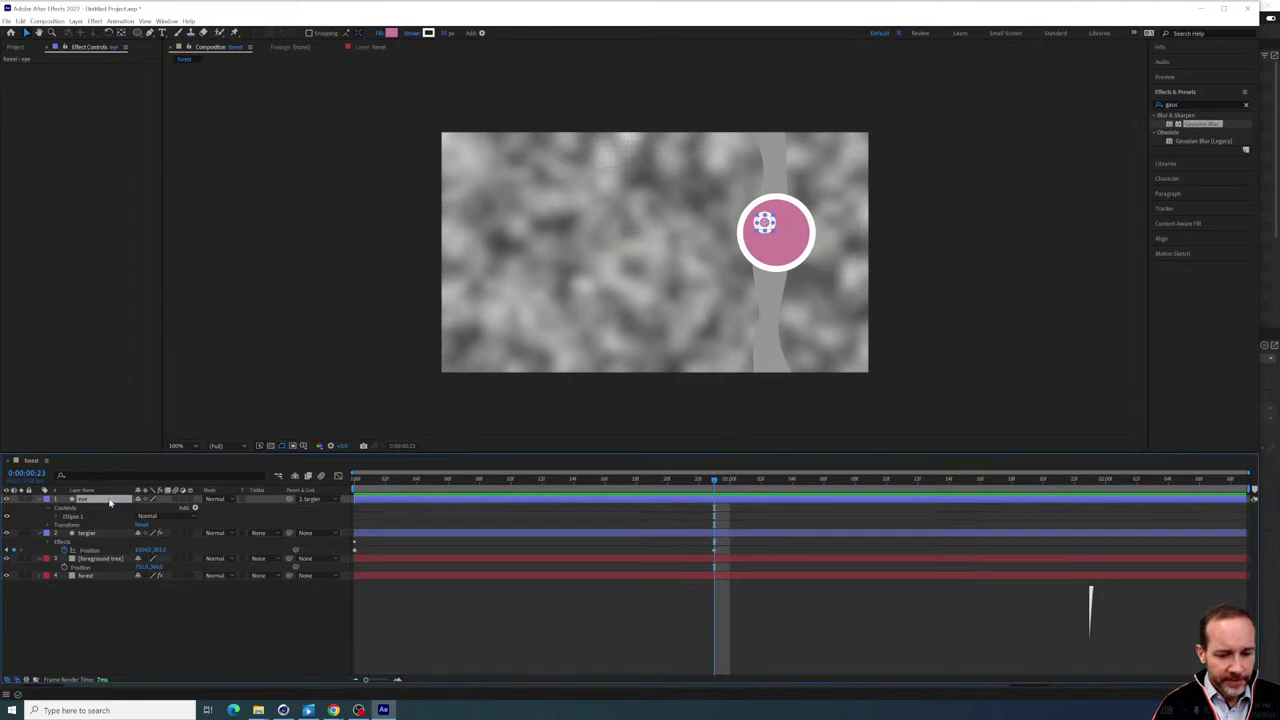
key(s)
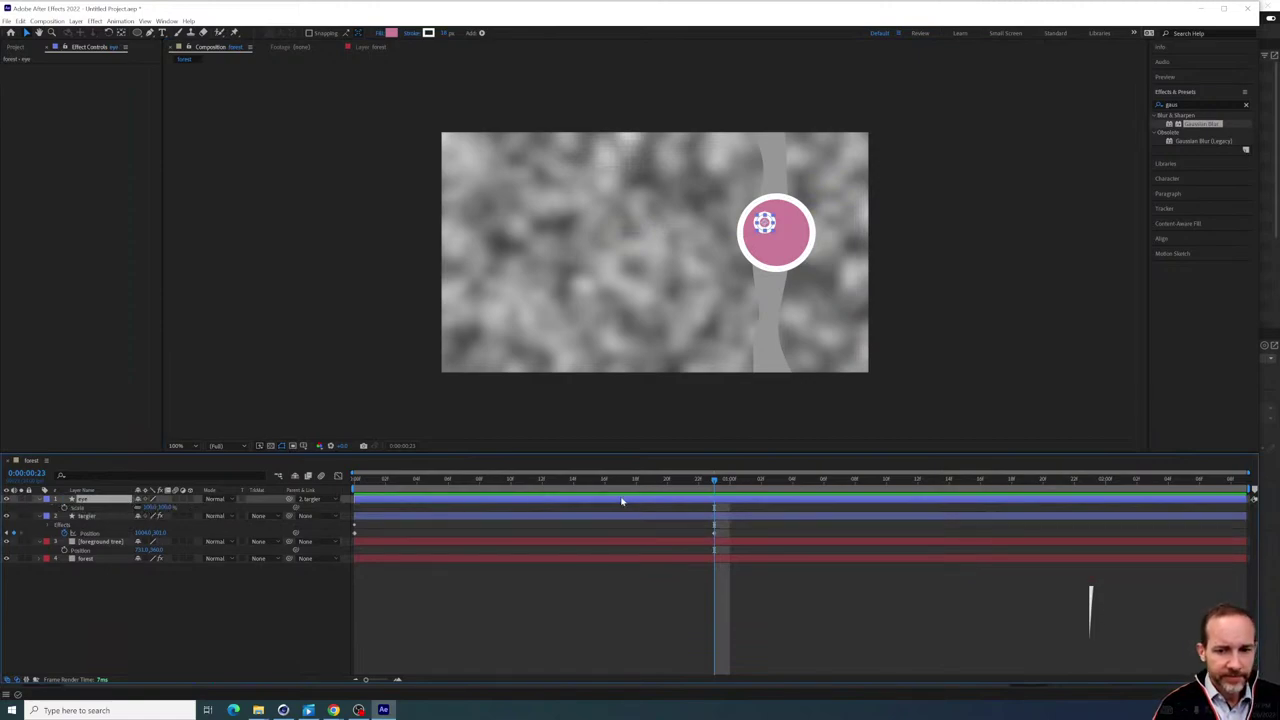
drag(659, 484, 350, 481)
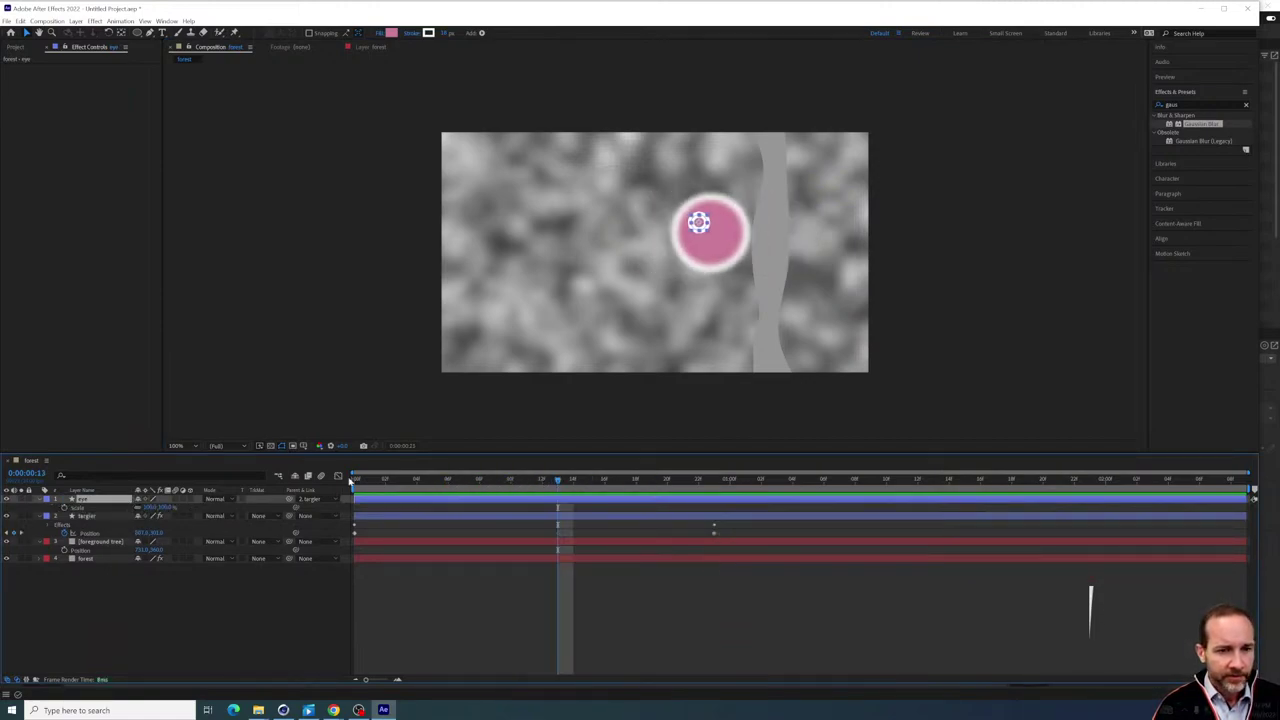
click(64, 507)
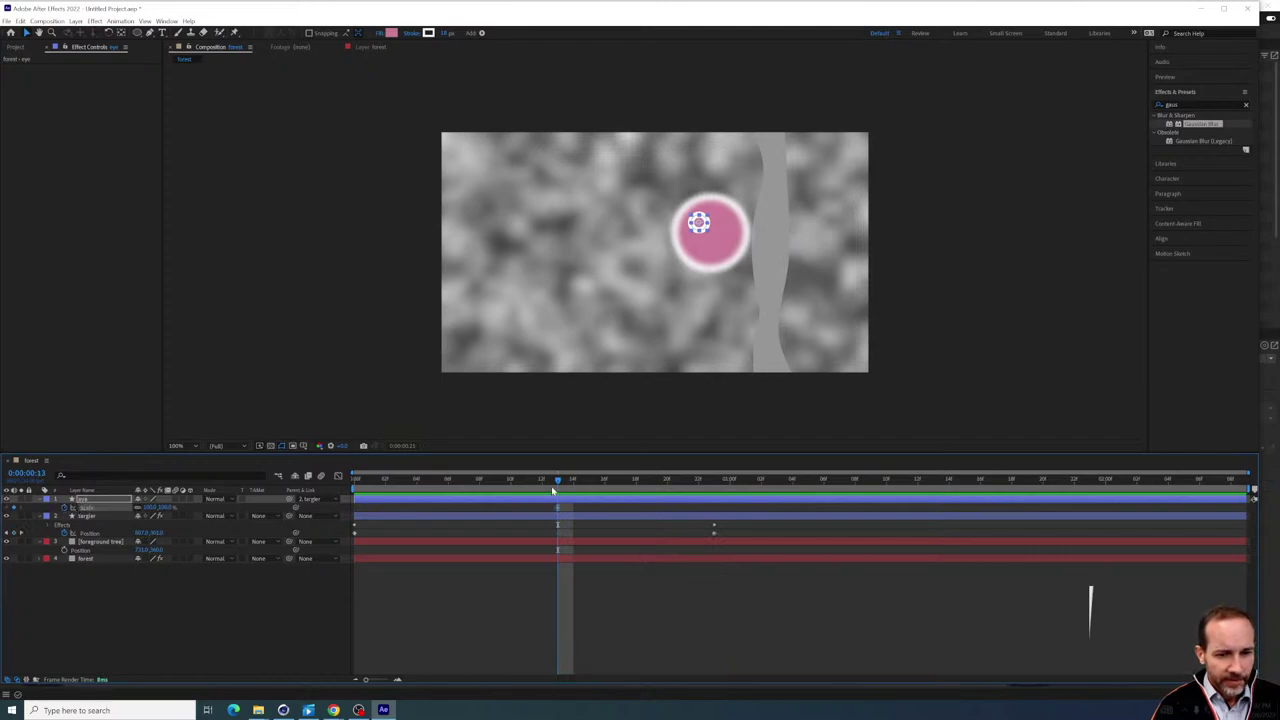
At frame 15, unlink the eye's scale proportions and squash its vertical scale to nearly zero
drag(565, 484, 591, 484)
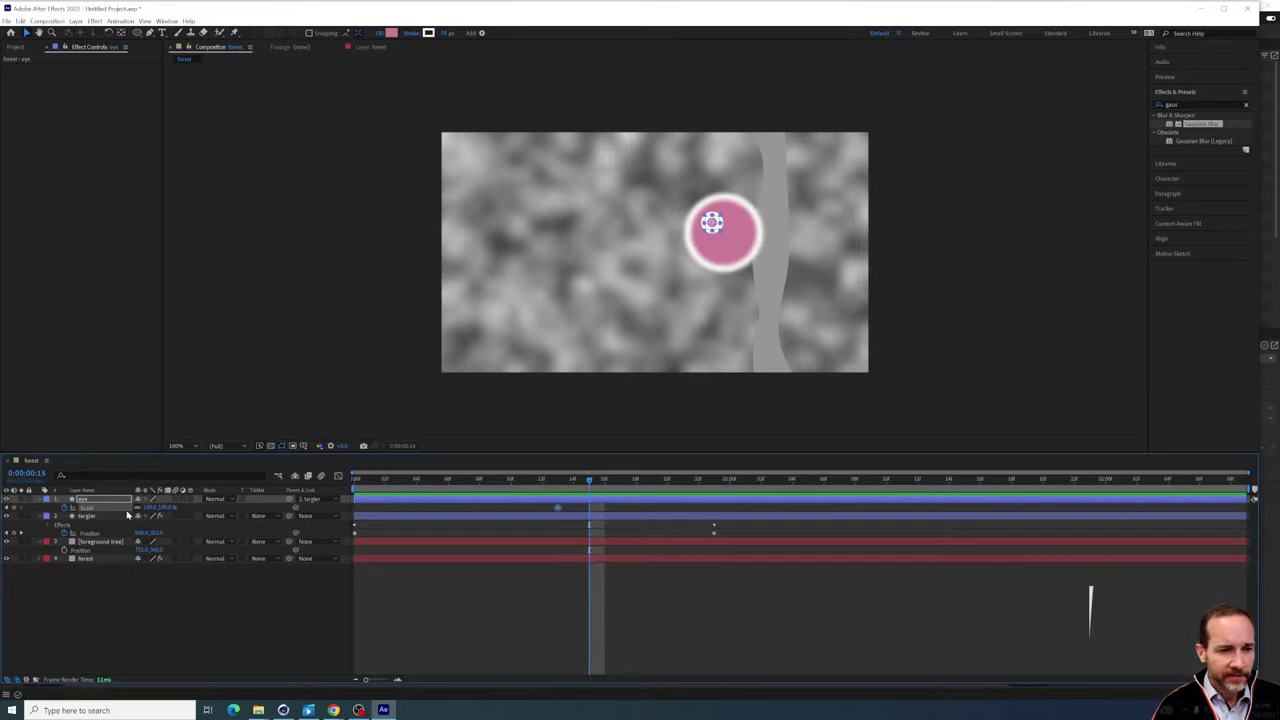
click(162, 508)
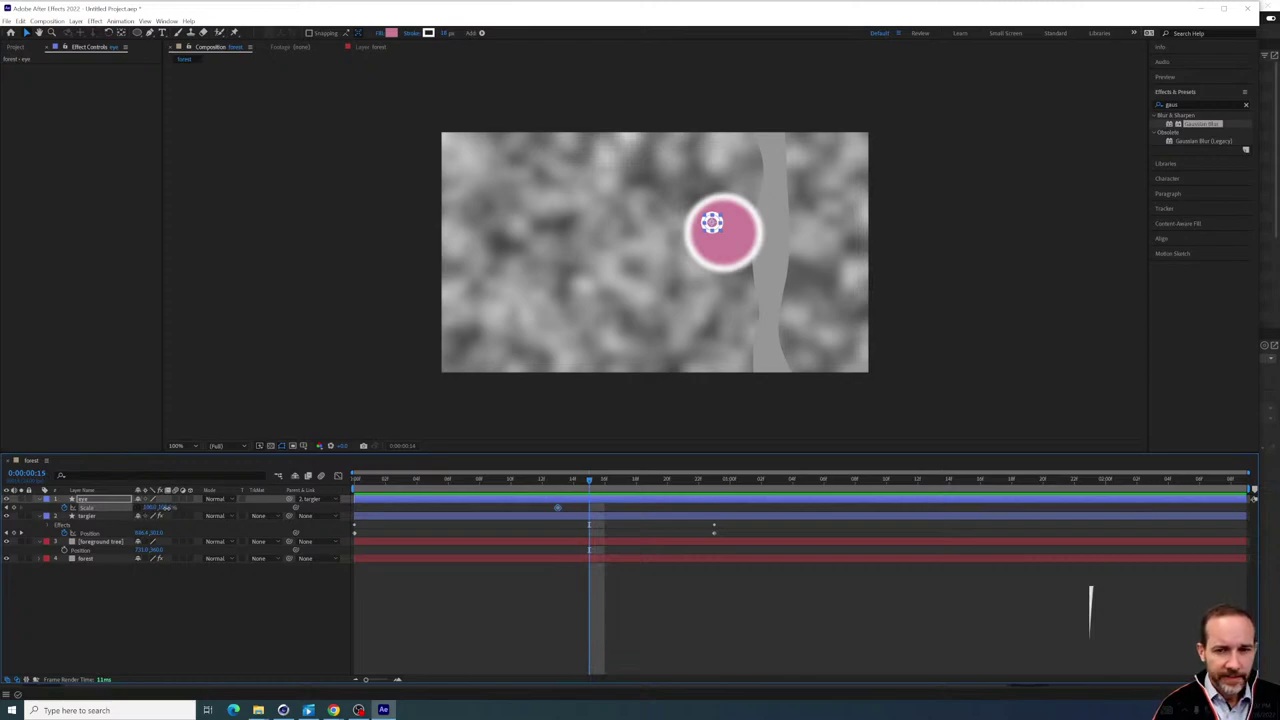
drag(166, 508, 123, 514)
Copy the eye's open-scale keyframe to frame 17 and preview the blink
drag(605, 484, 624, 483)
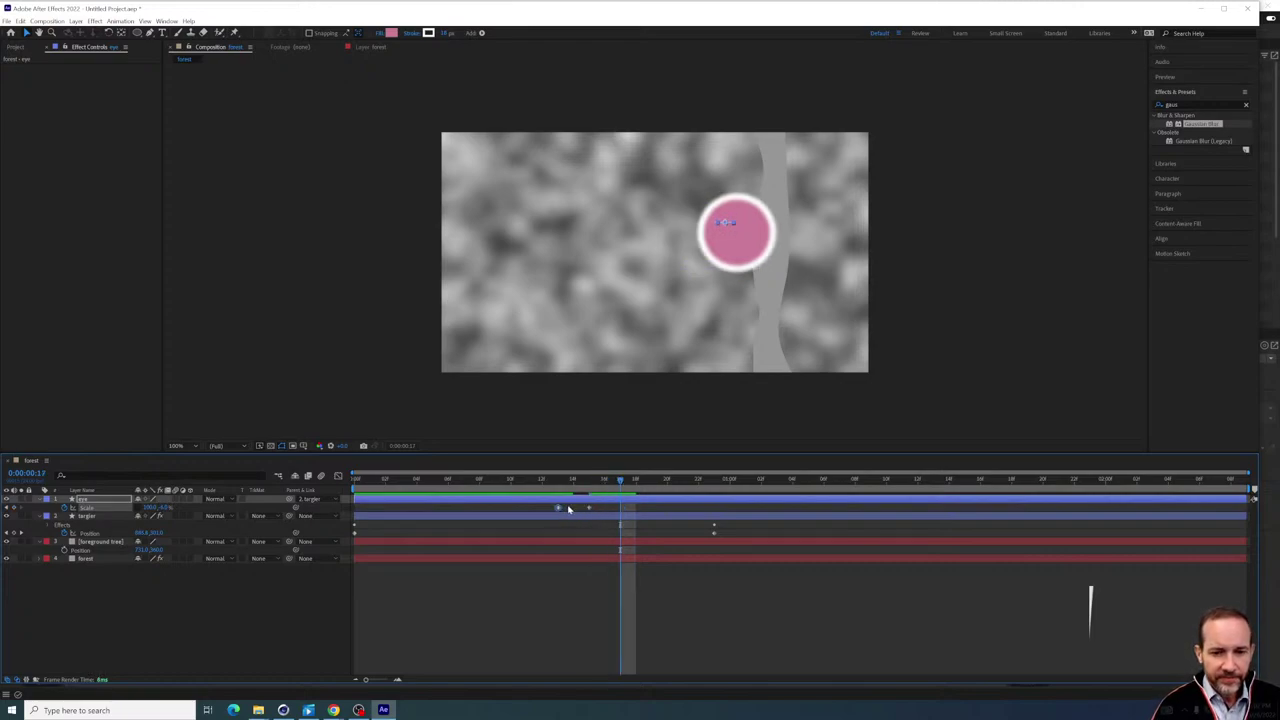
key(ctrl+v)
drag(622, 485, 388, 487)
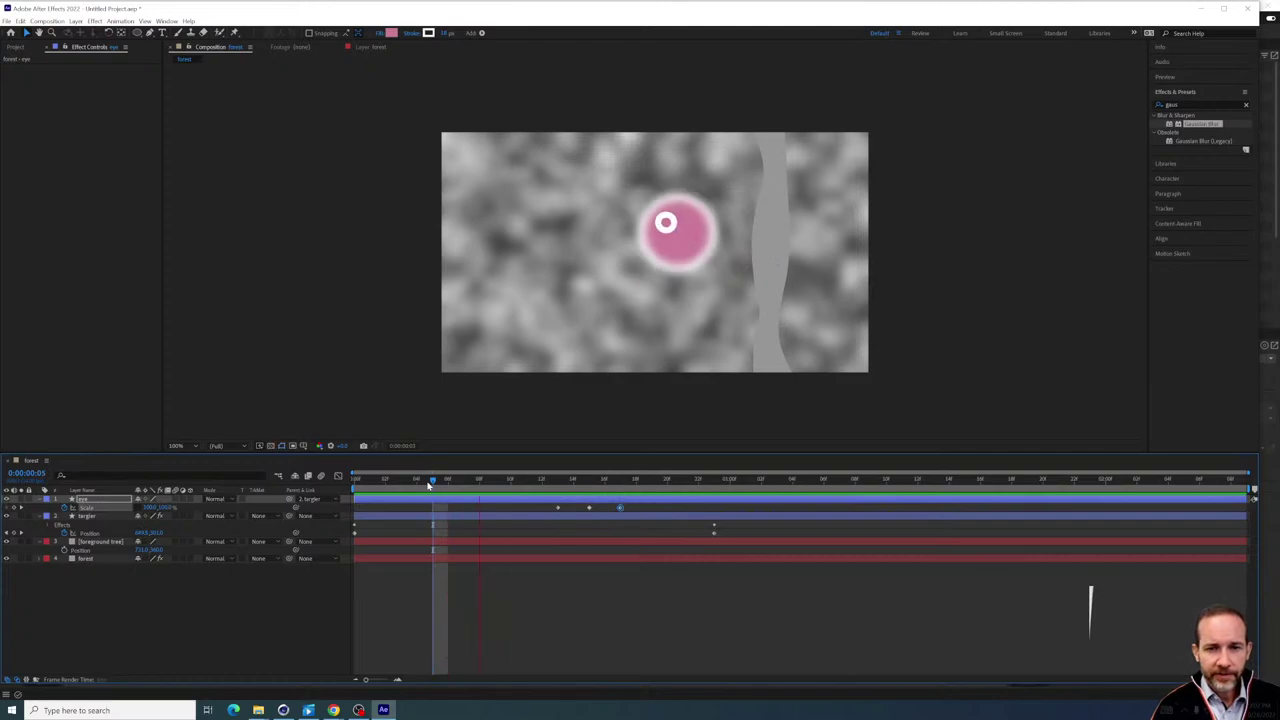
click(483, 486)
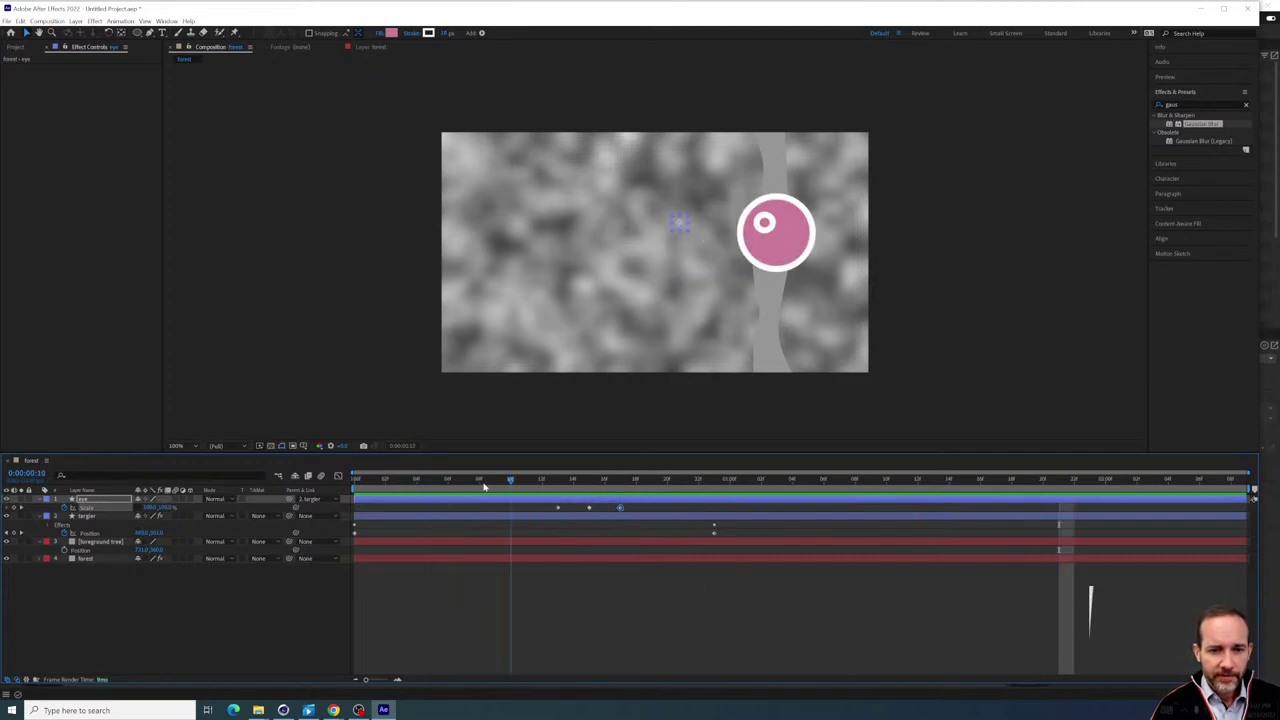
click(448, 484)
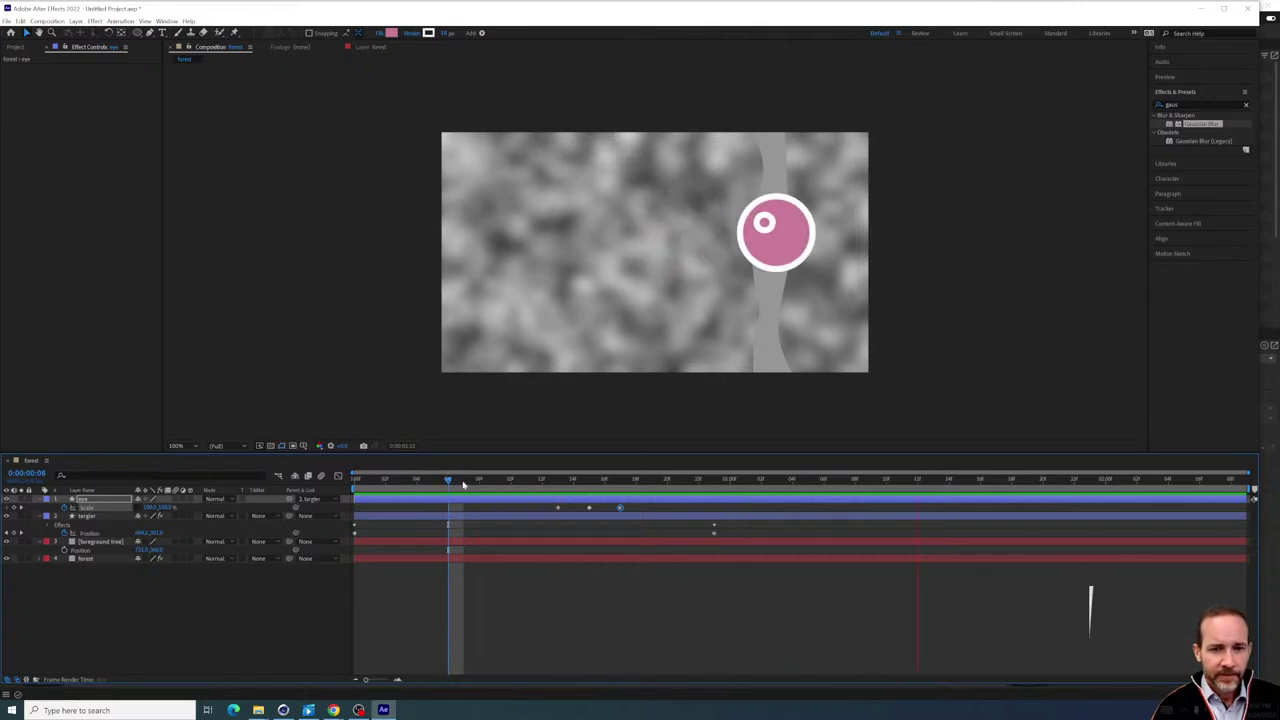
key(space)
drag(470, 484, 443, 485)
key(space)
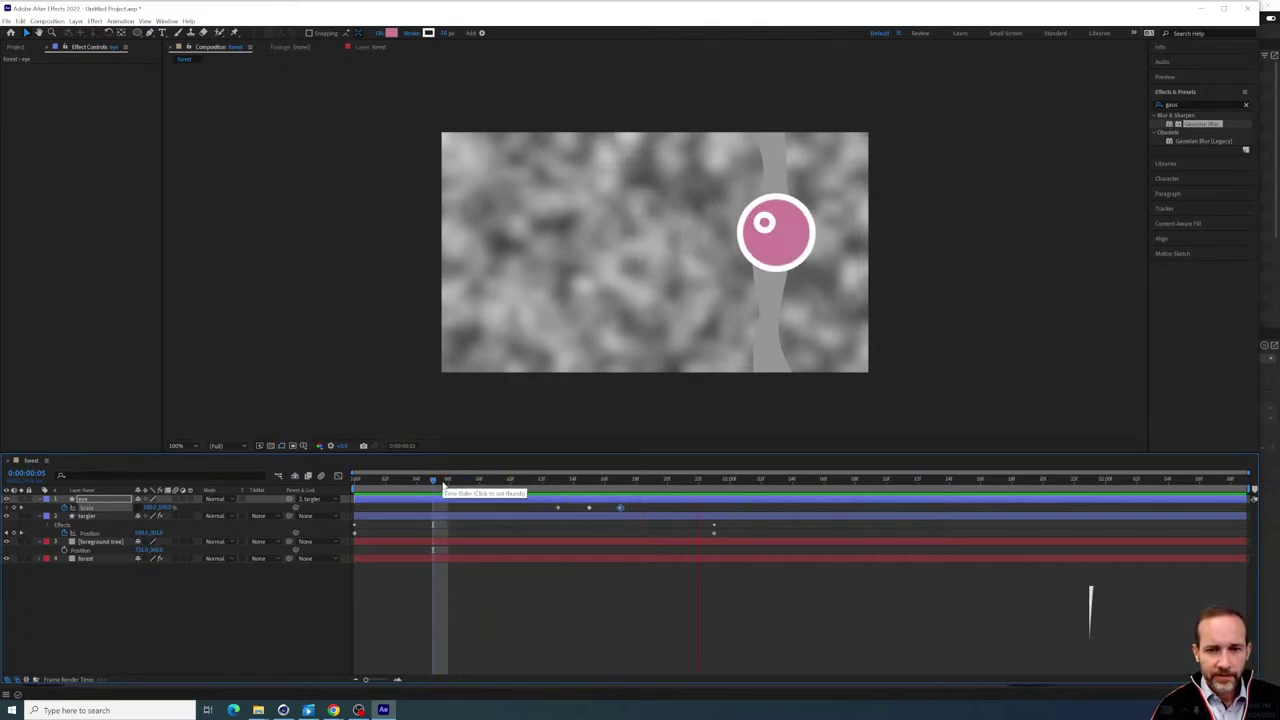
Duplicate the eye layer, place the copy beside the first eye, parent it to the circle layer and check the motion
click(104, 500)
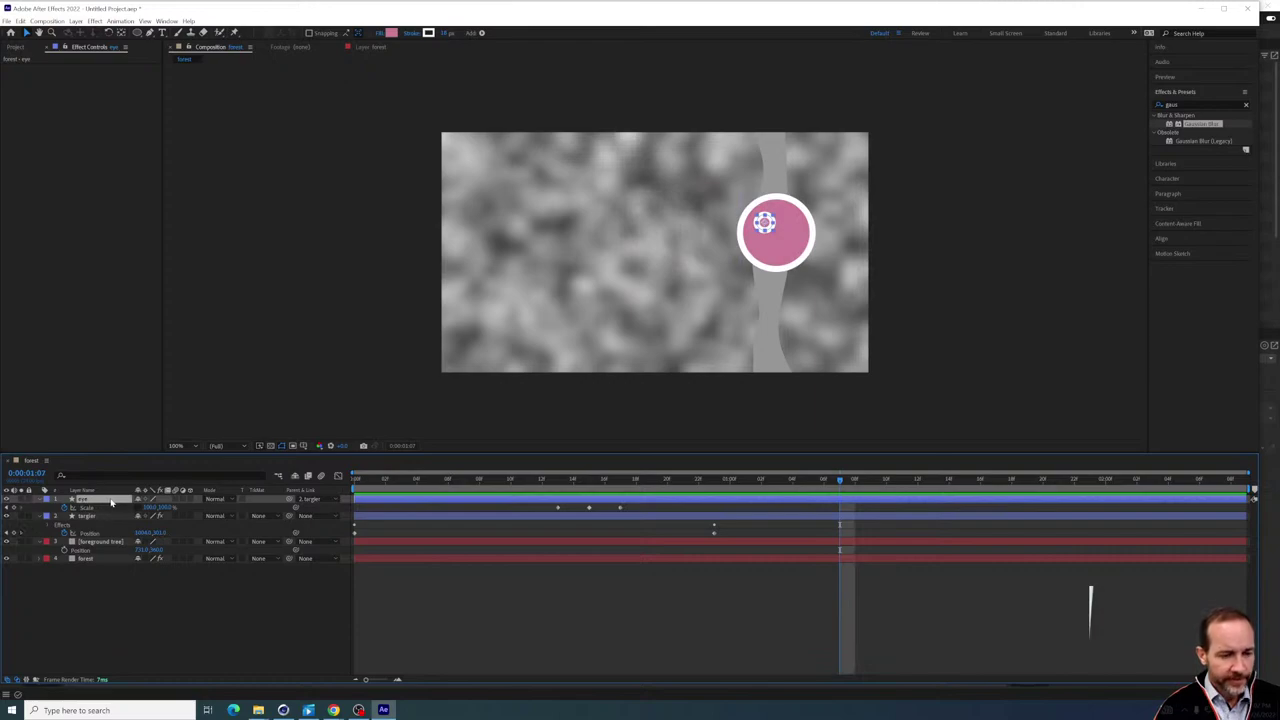
key(ctrl+d)
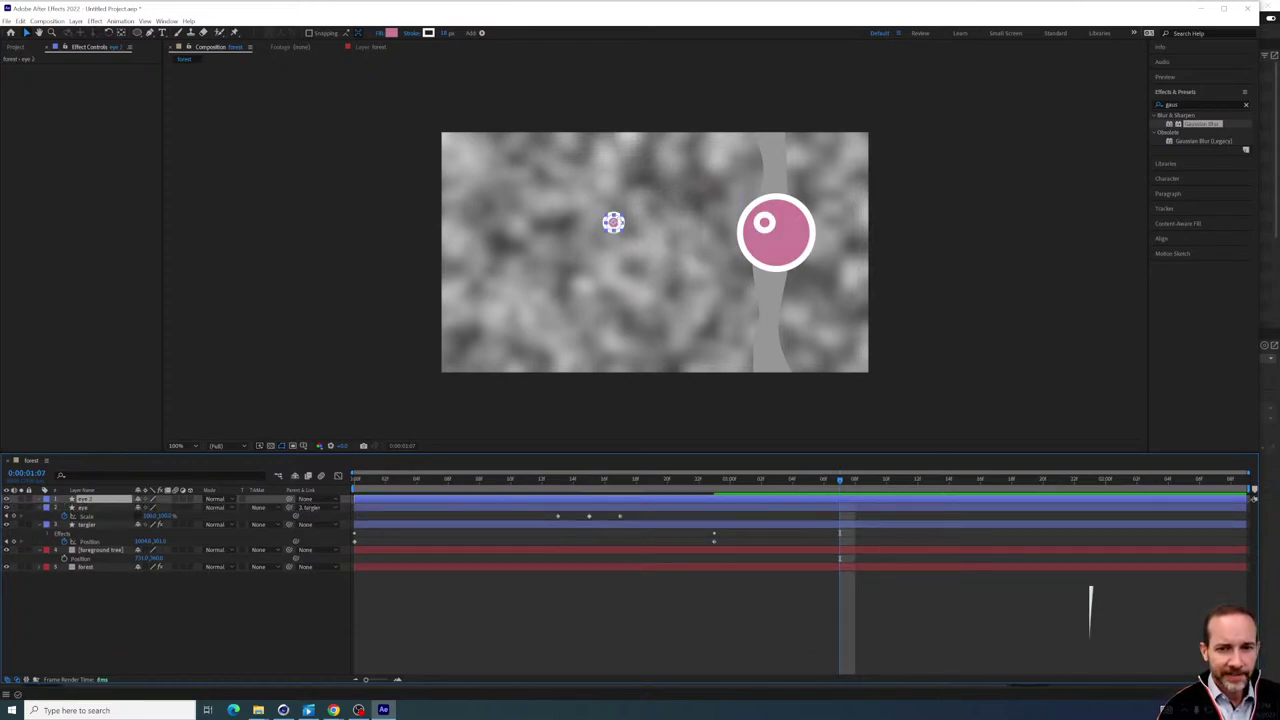
drag(613, 222, 790, 224)
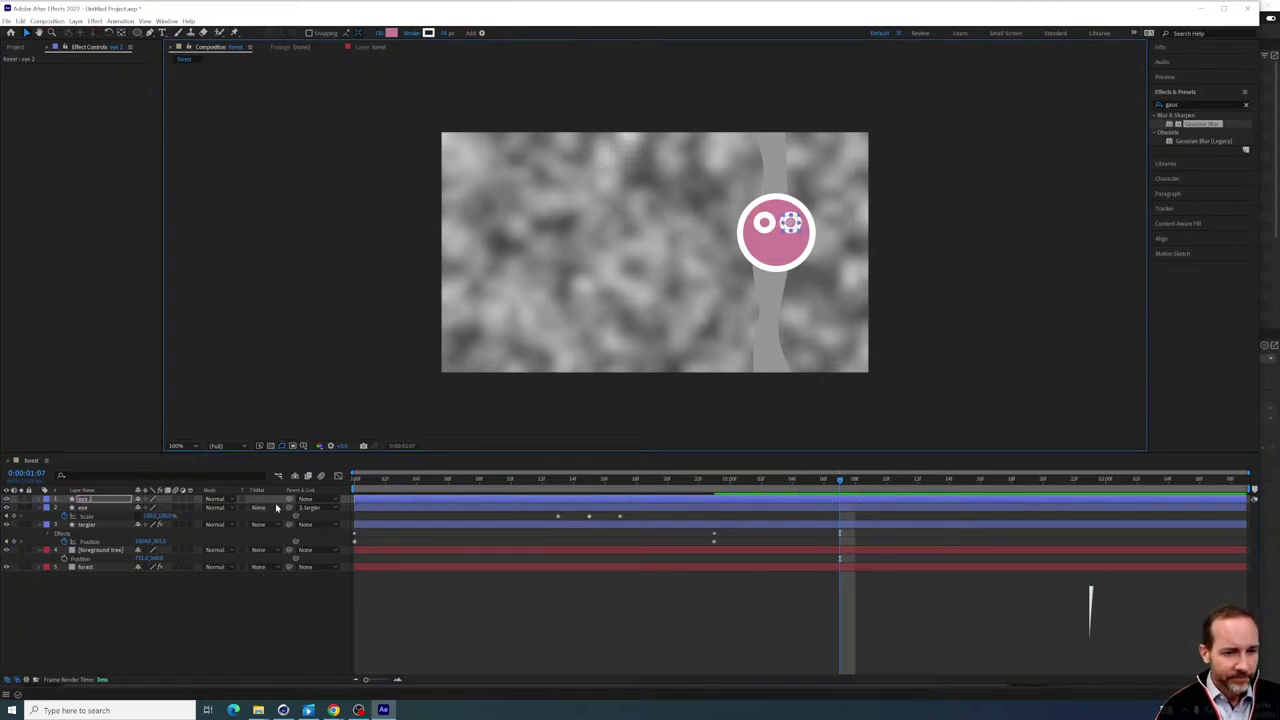
drag(289, 499, 88, 524)
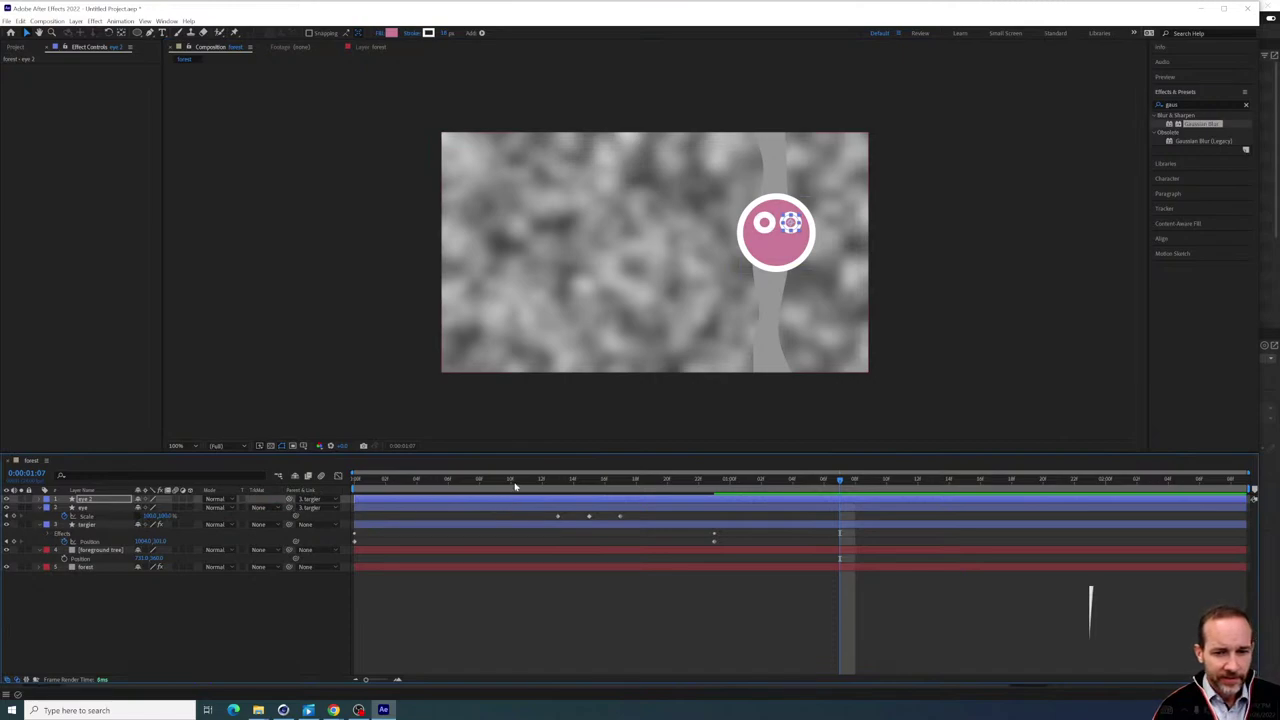
drag(515, 487, 636, 480)
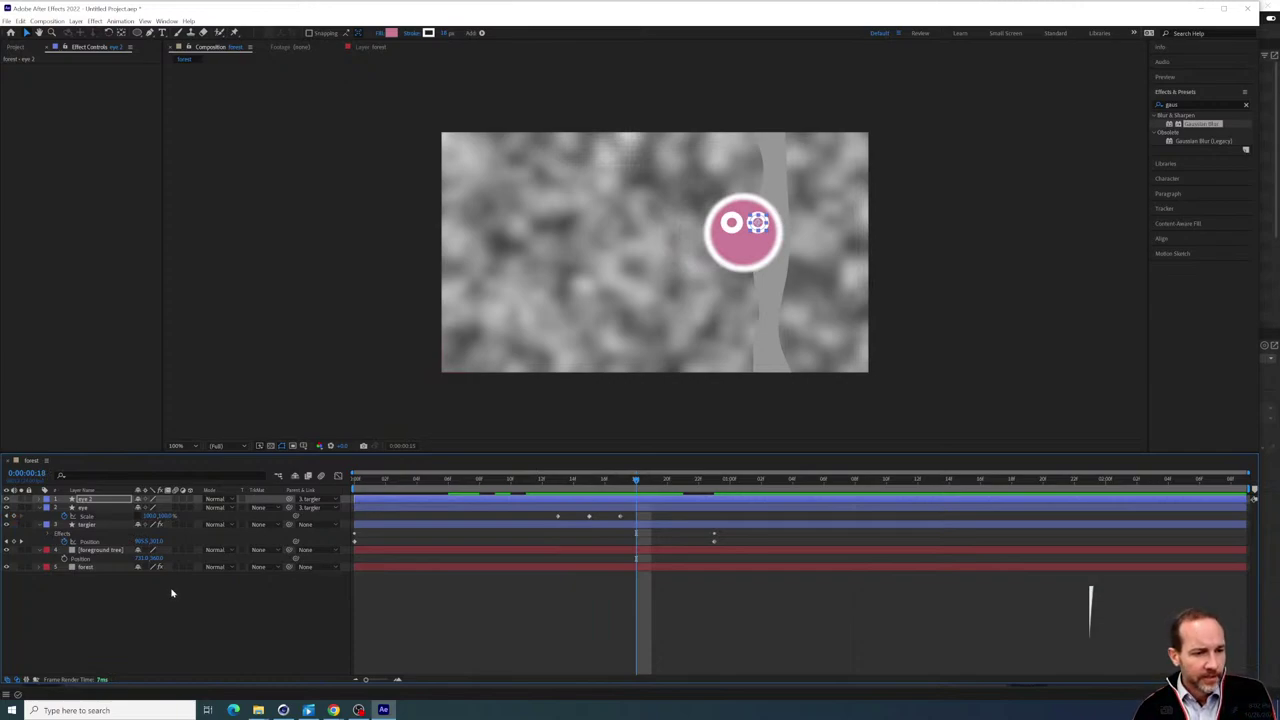
drag(435, 480, 526, 482)
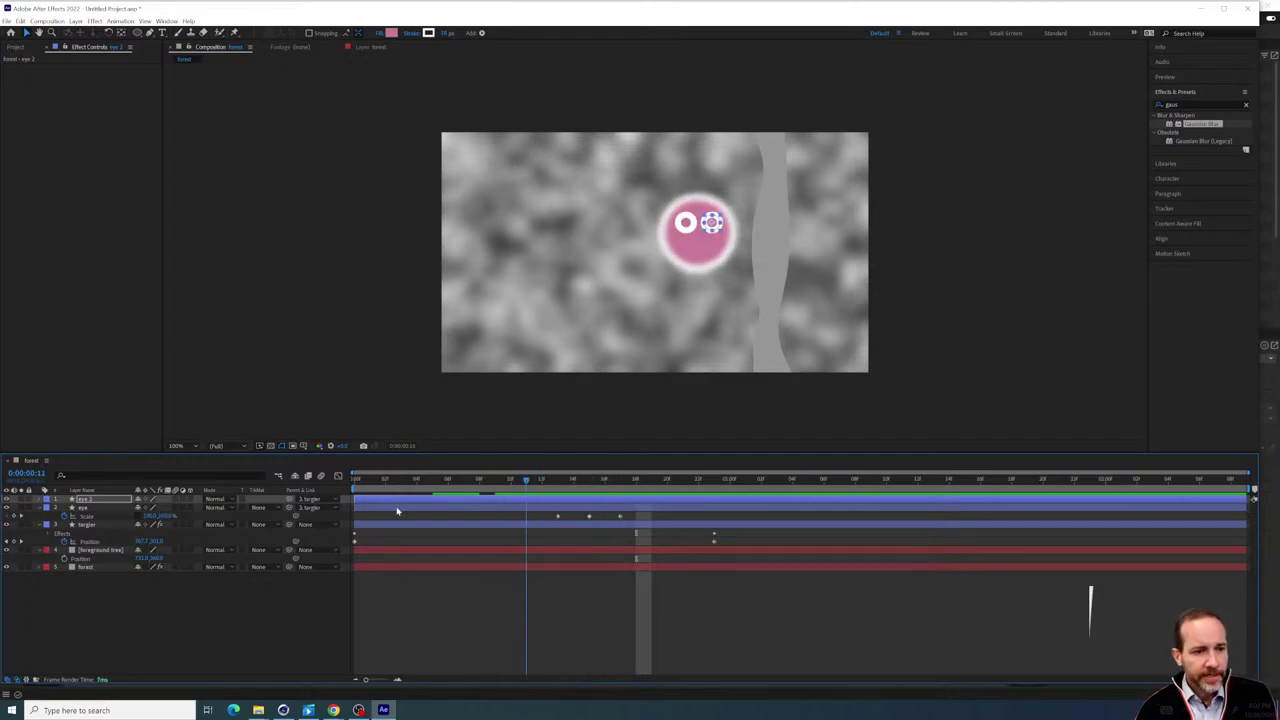
Delete the Gaussian Blur effect from the circle layer
click(88, 525)
click(42, 70)
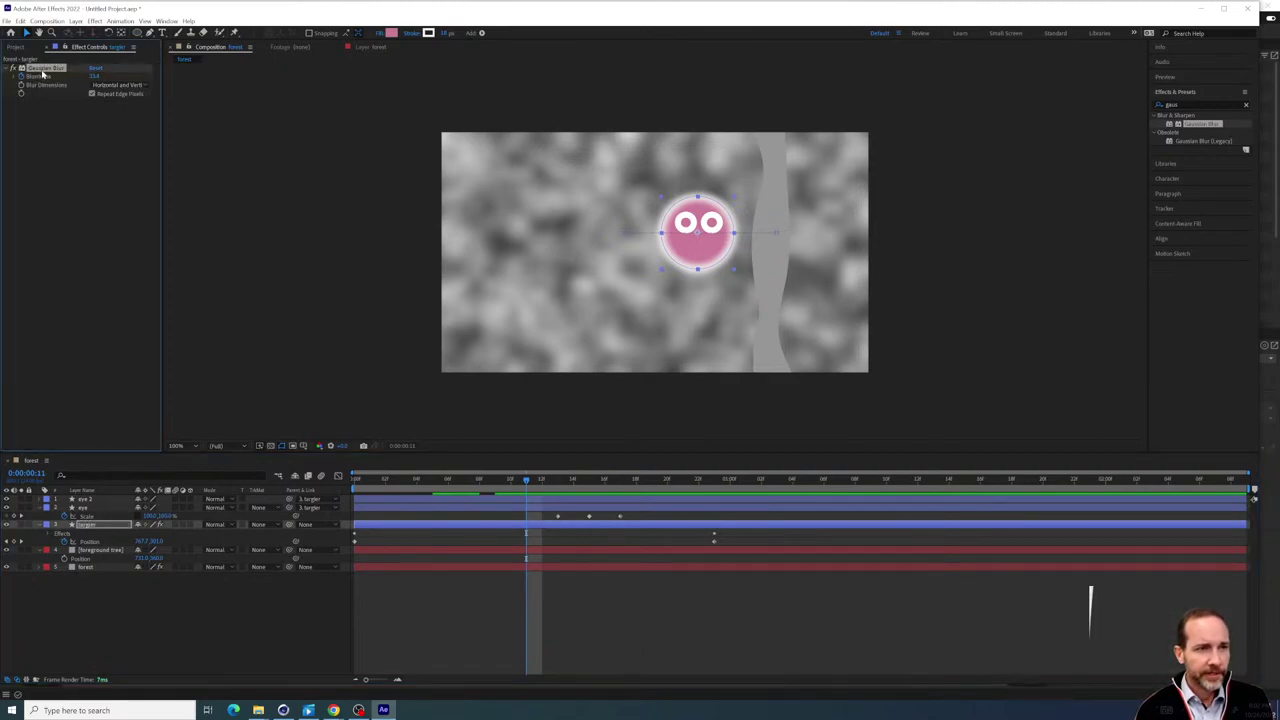
key(Delete)
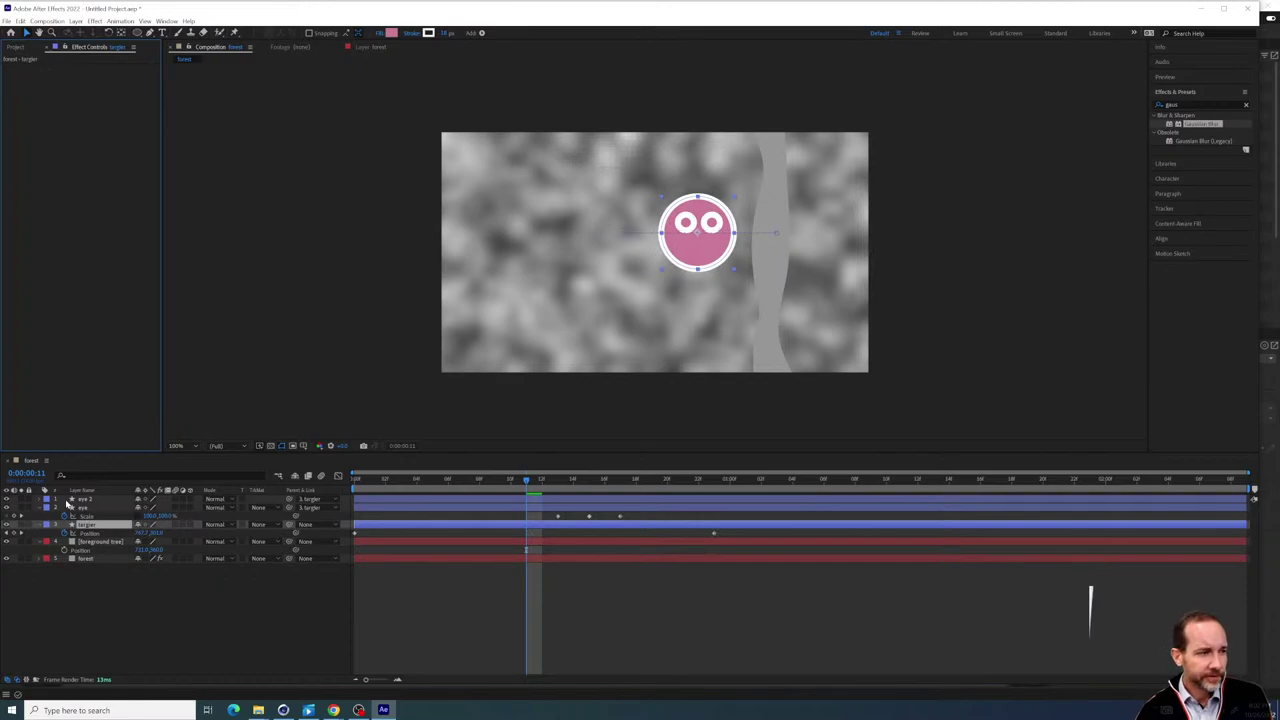
Pre-compose both eye layers and the circle layer together under the default name
click(86, 500)
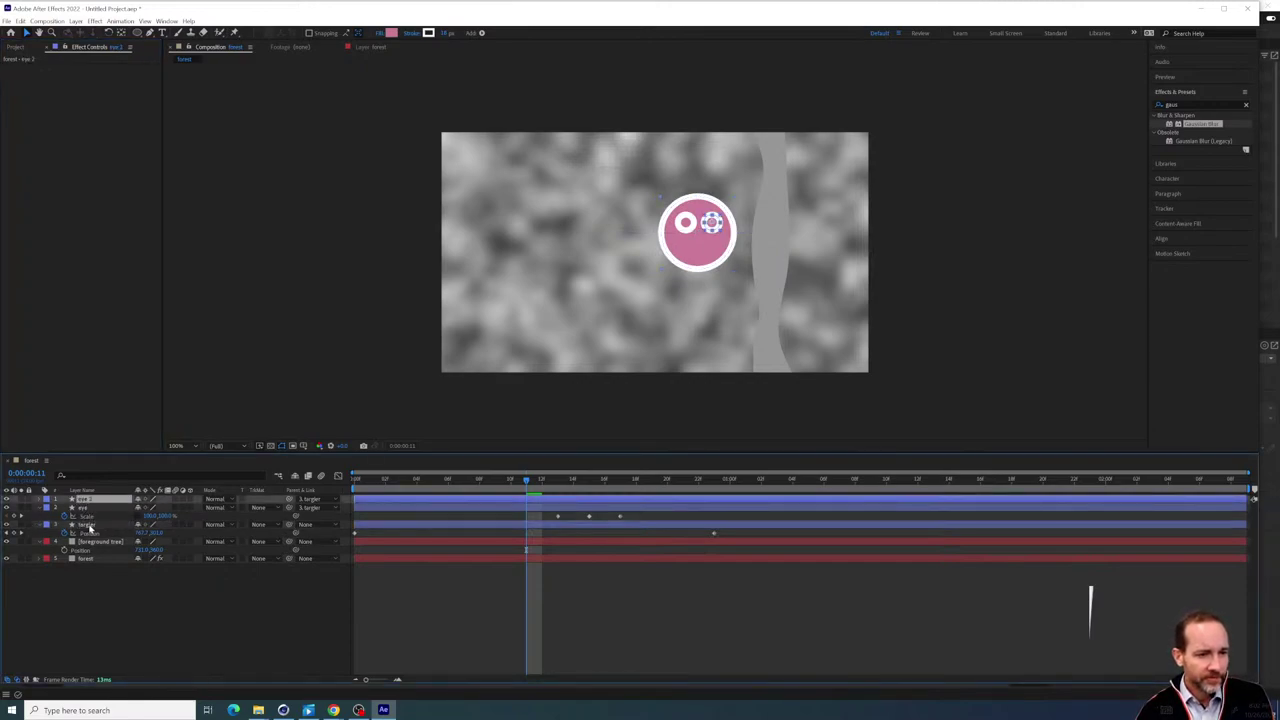
shift+click(88, 527)
right_click(89, 527)
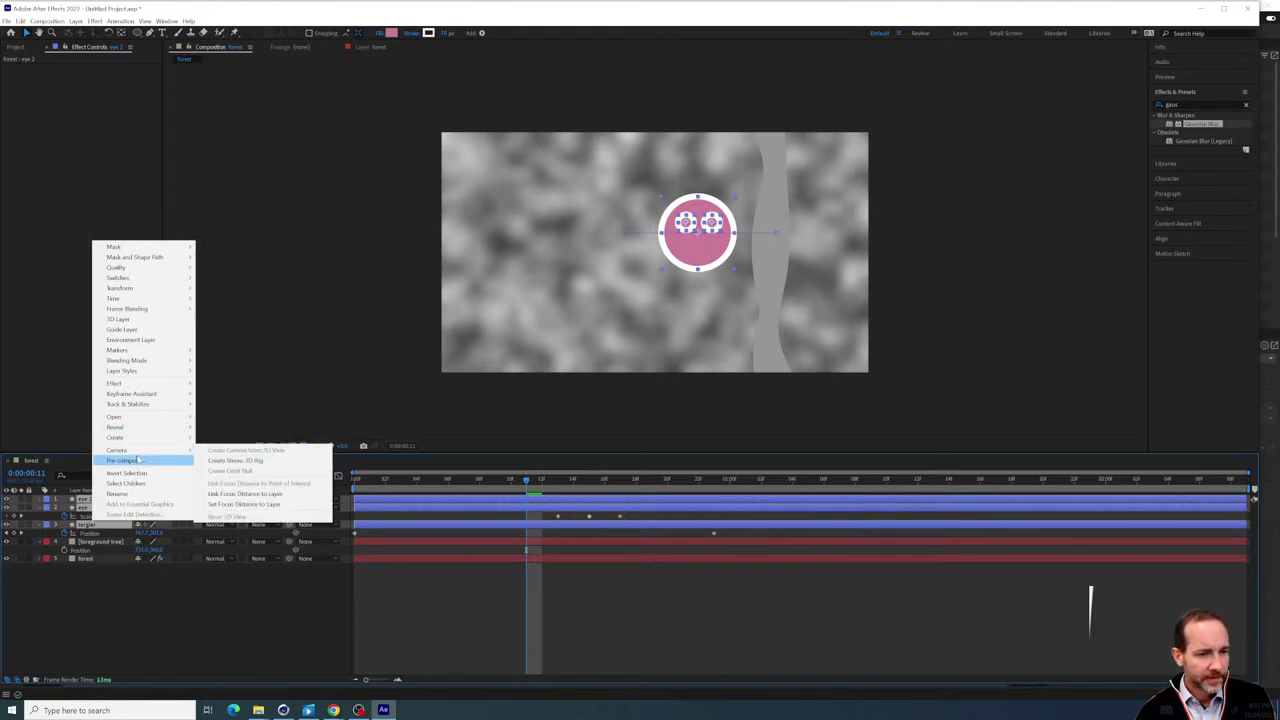
click(138, 461)
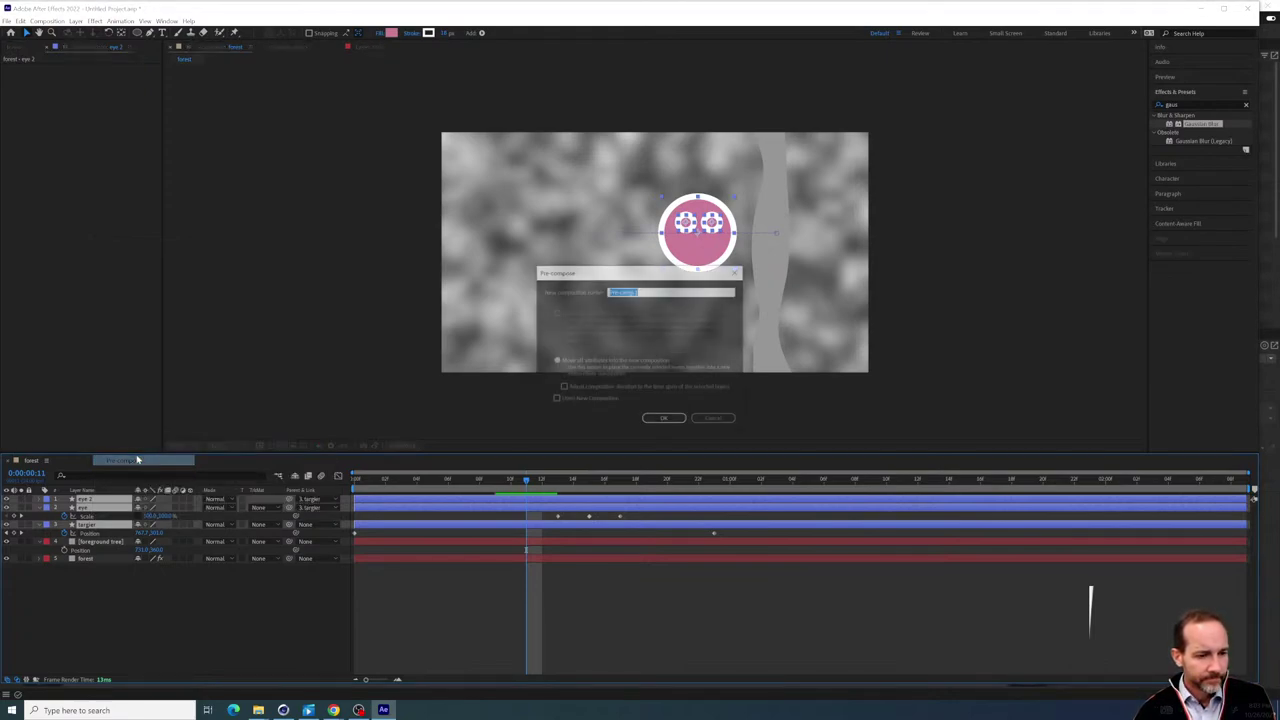
click(663, 422)
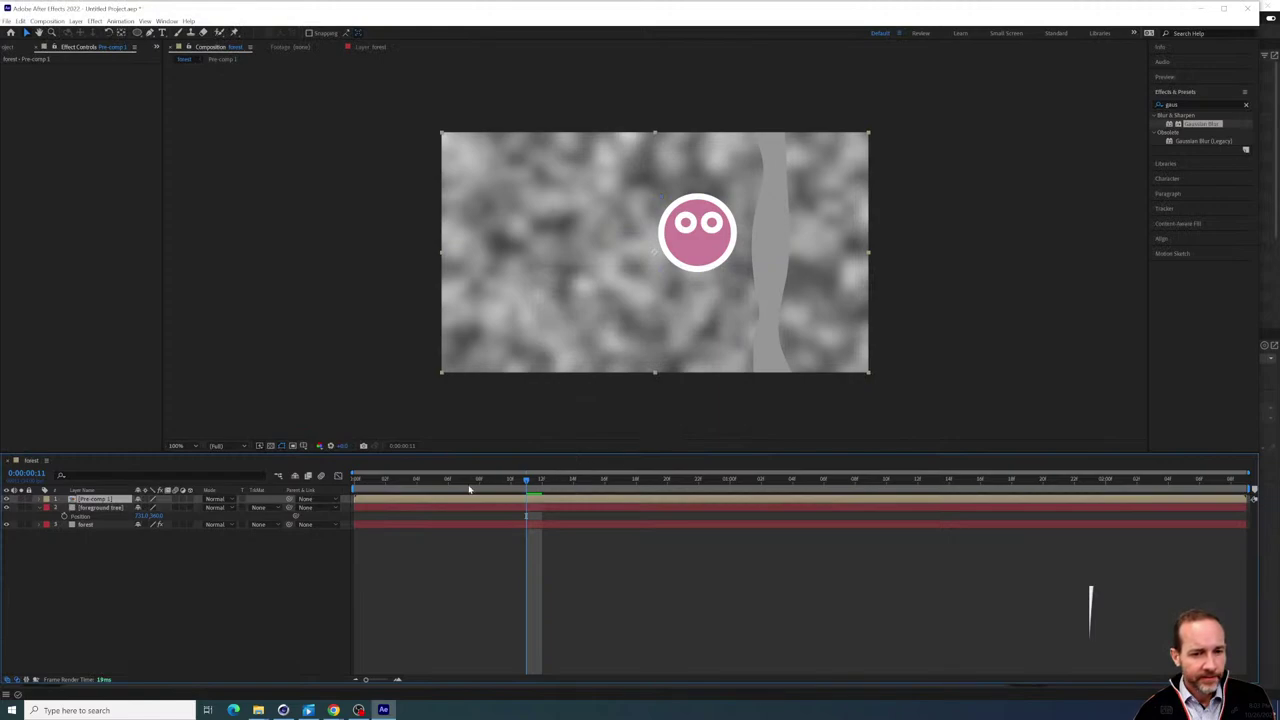
Inside the new pre-composition, add an adjustment layer above the character and apply Gaussian Blur to it
double_click(86, 498)
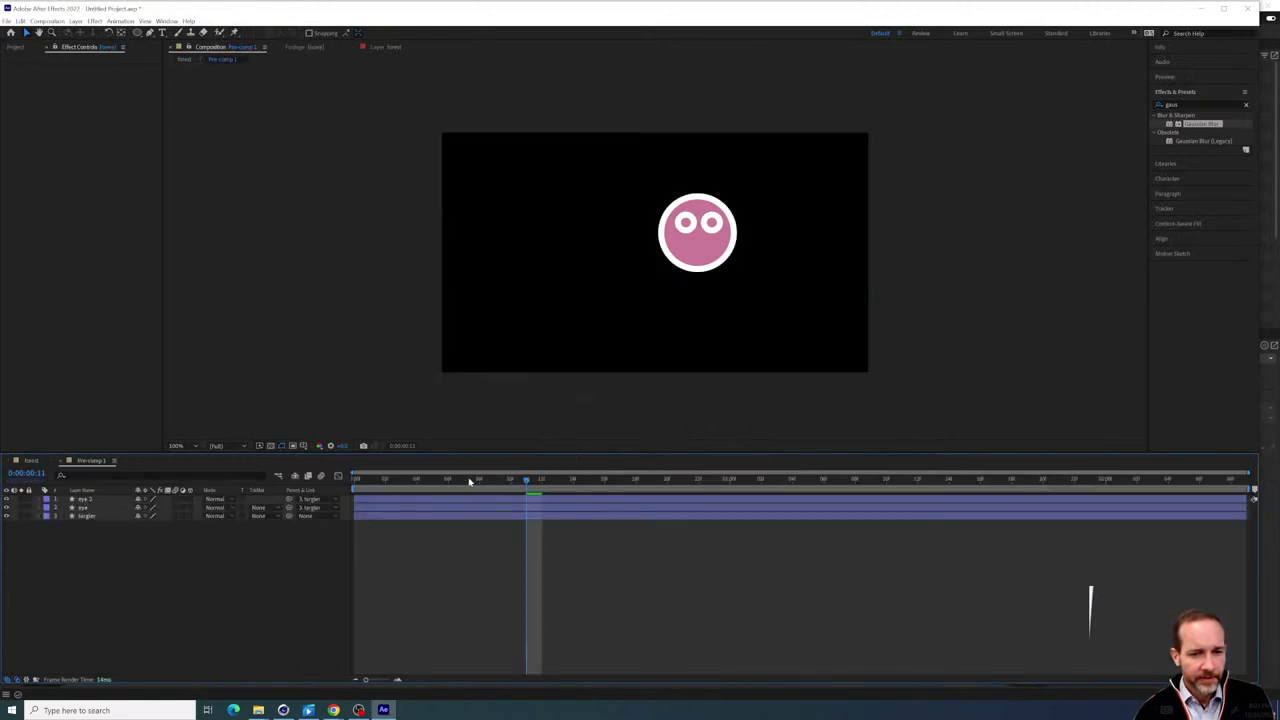
right_click(188, 563)
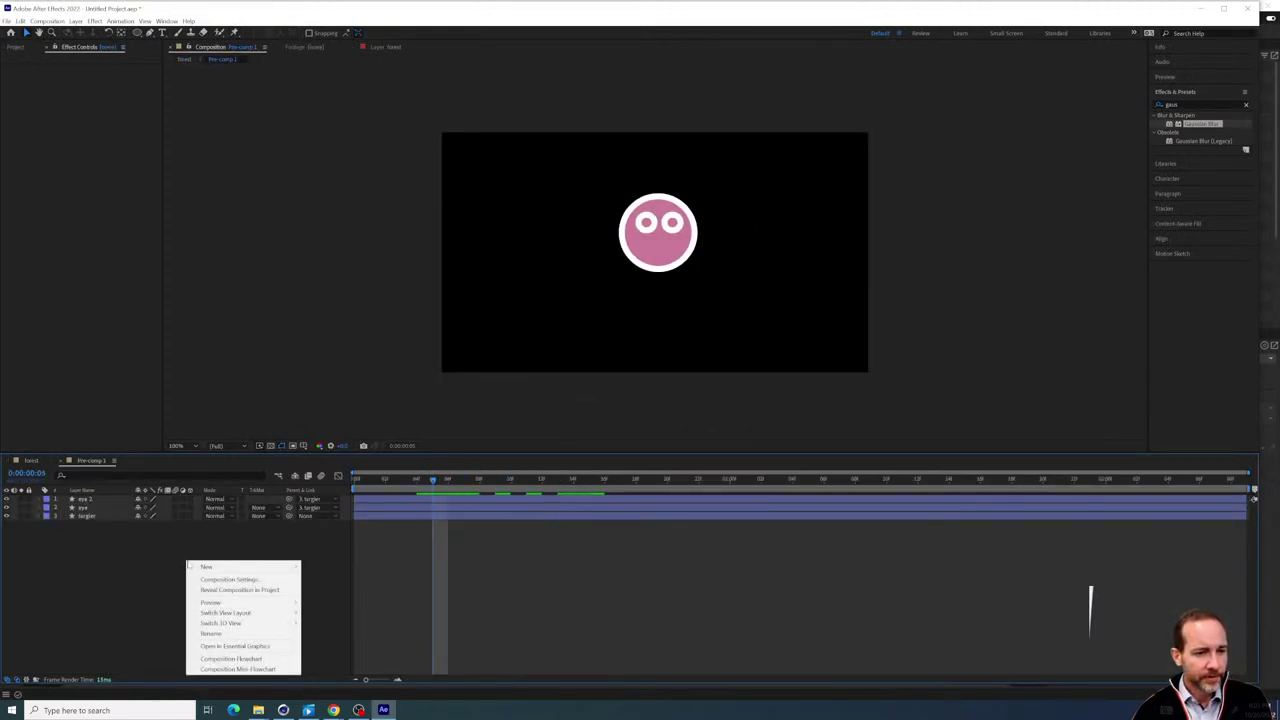
mouse_move(270, 567)
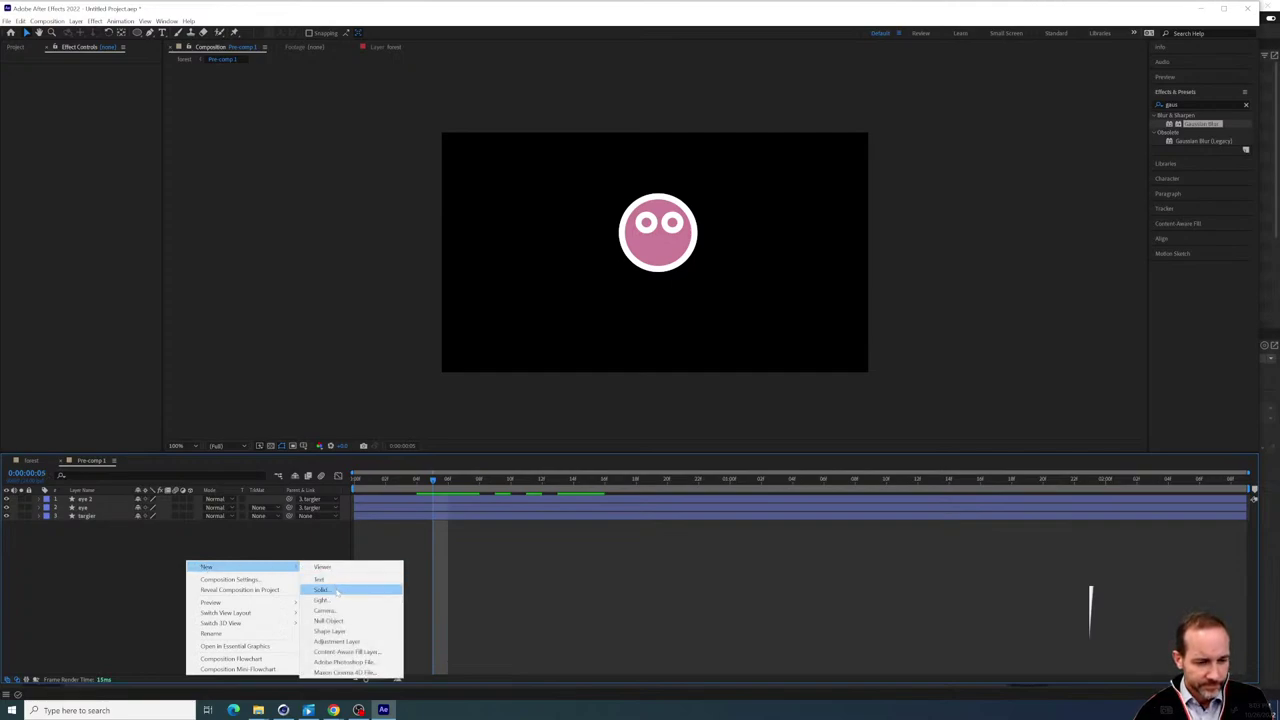
click(337, 641)
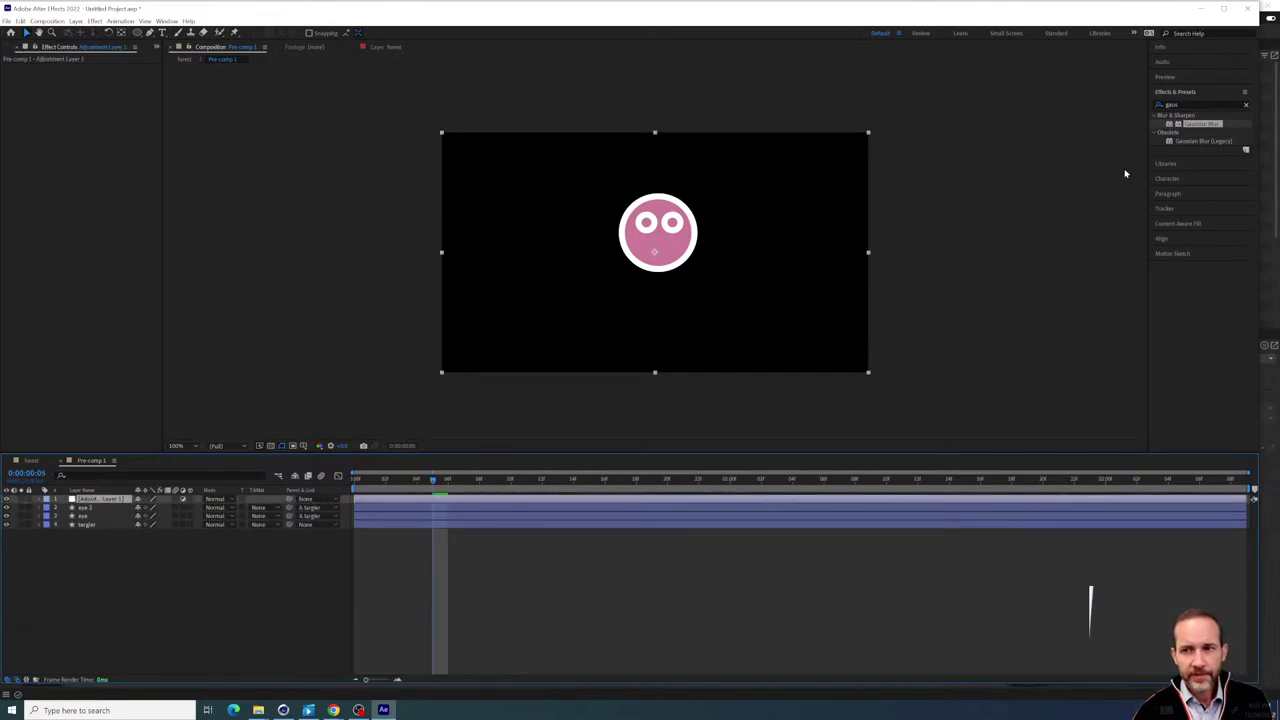
drag(1193, 123, 513, 138)
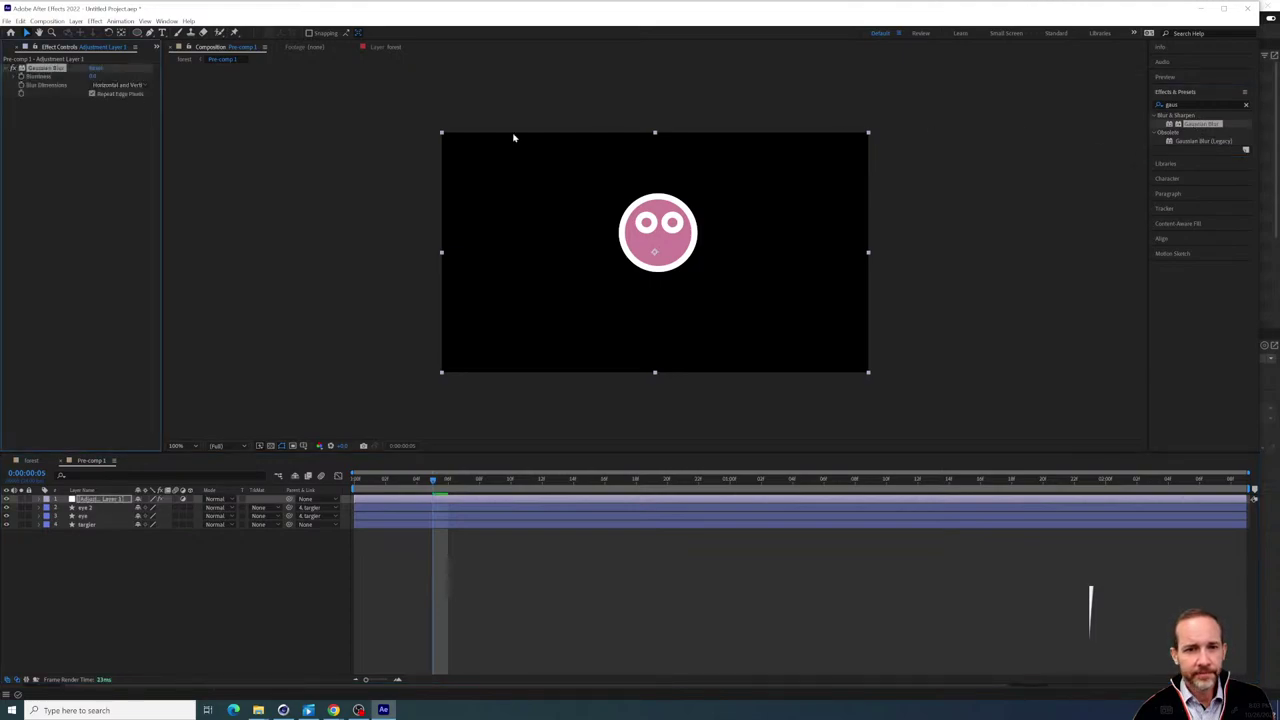
Keyframe the adjustment layer's Blurriness from a strong blur at frame 3 to 0 at frame 17, and preview the focus change
click(399, 481)
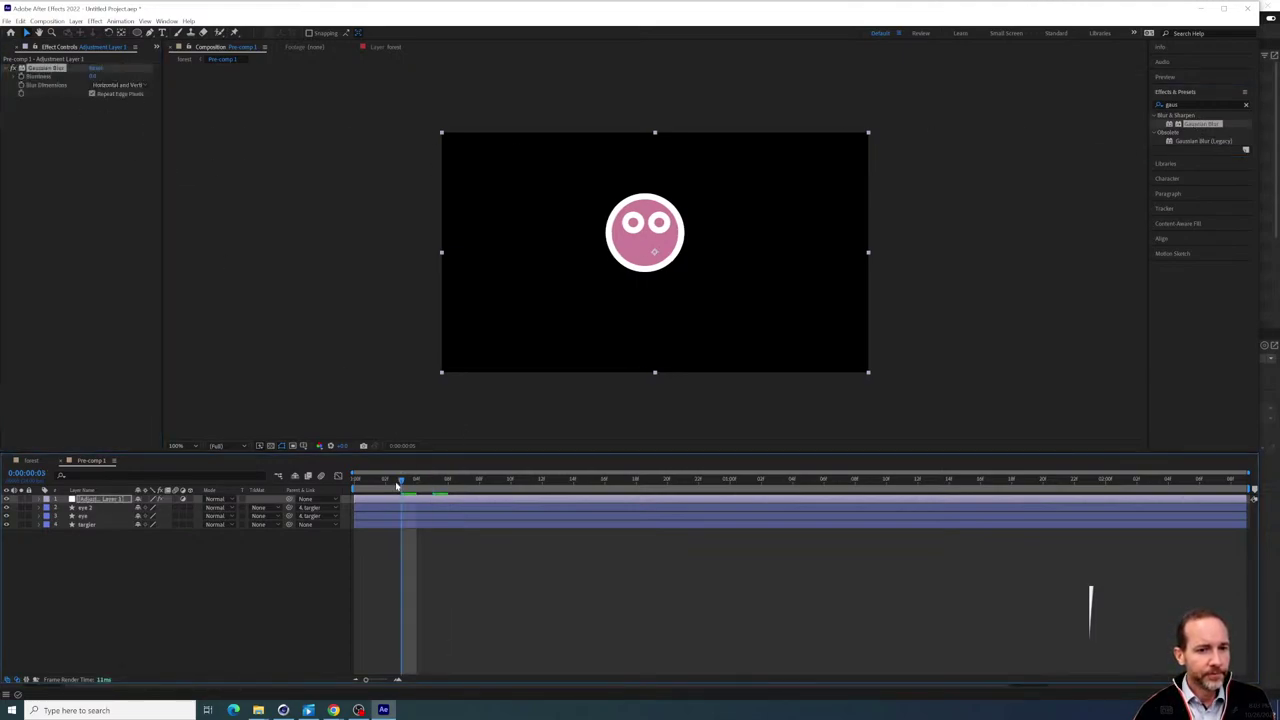
drag(95, 77, 466, 485)
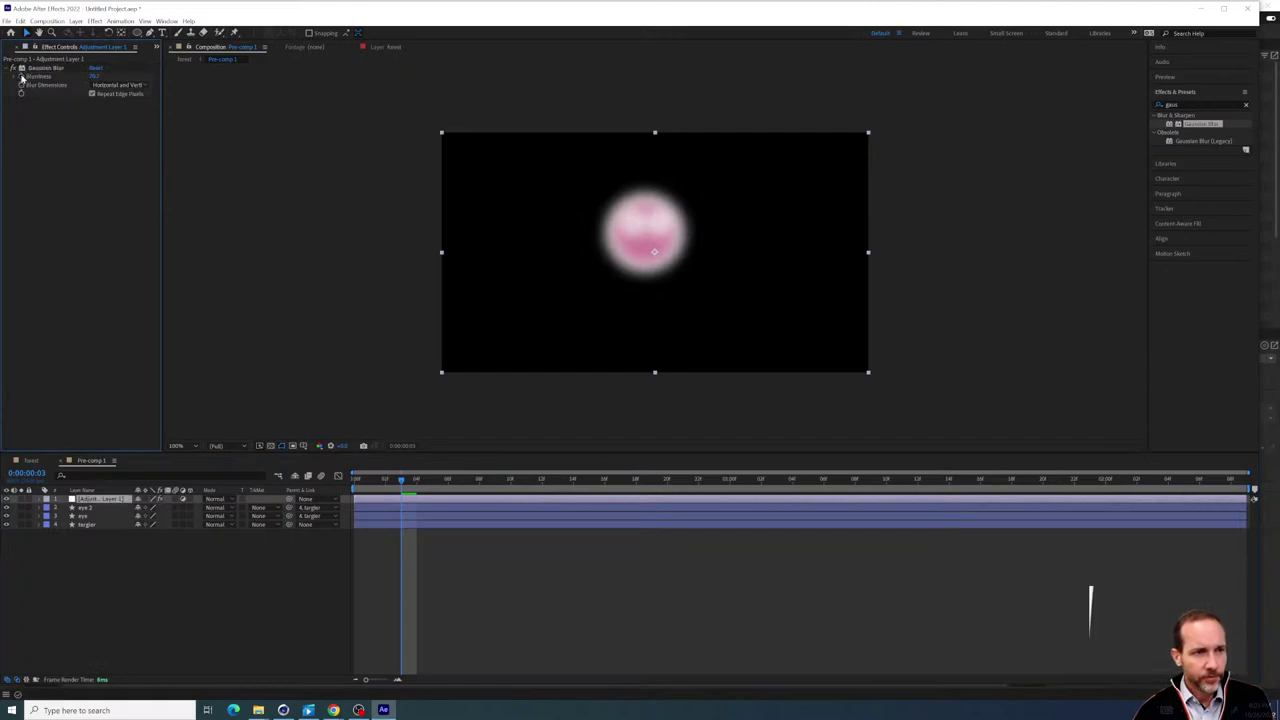
click(508, 480)
click(620, 481)
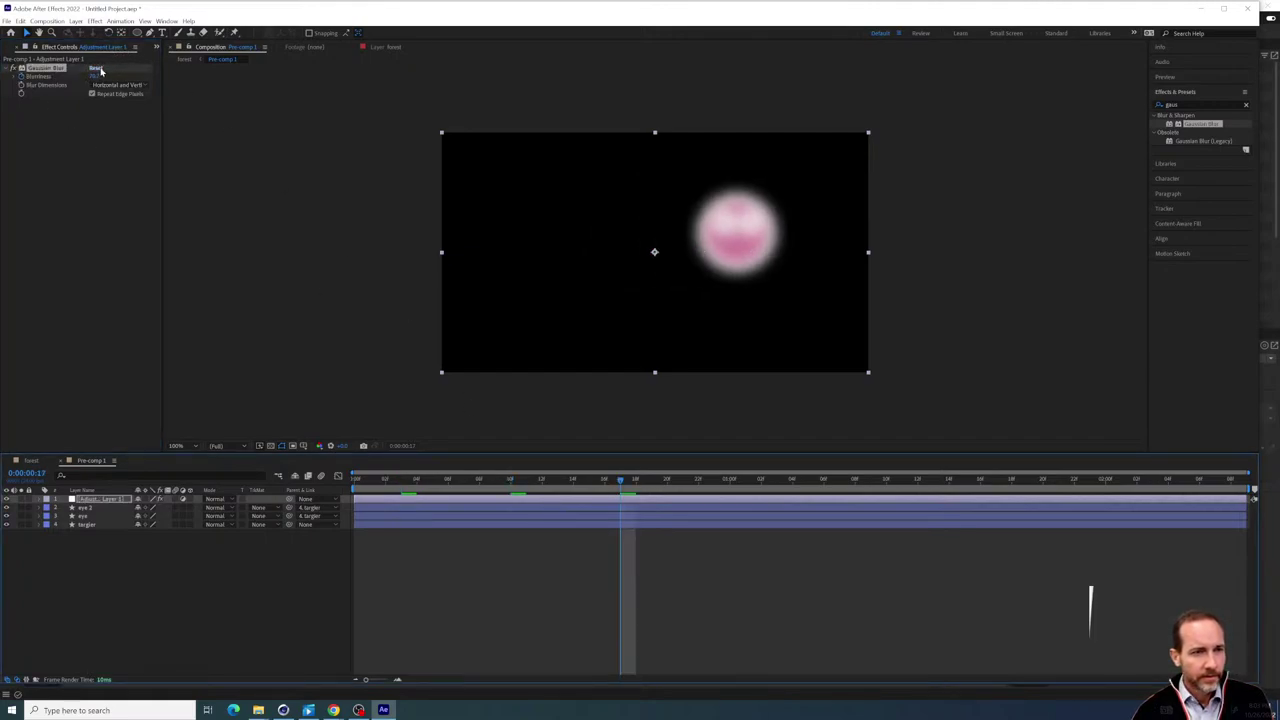
click(97, 76)
text(0)
key(Return)
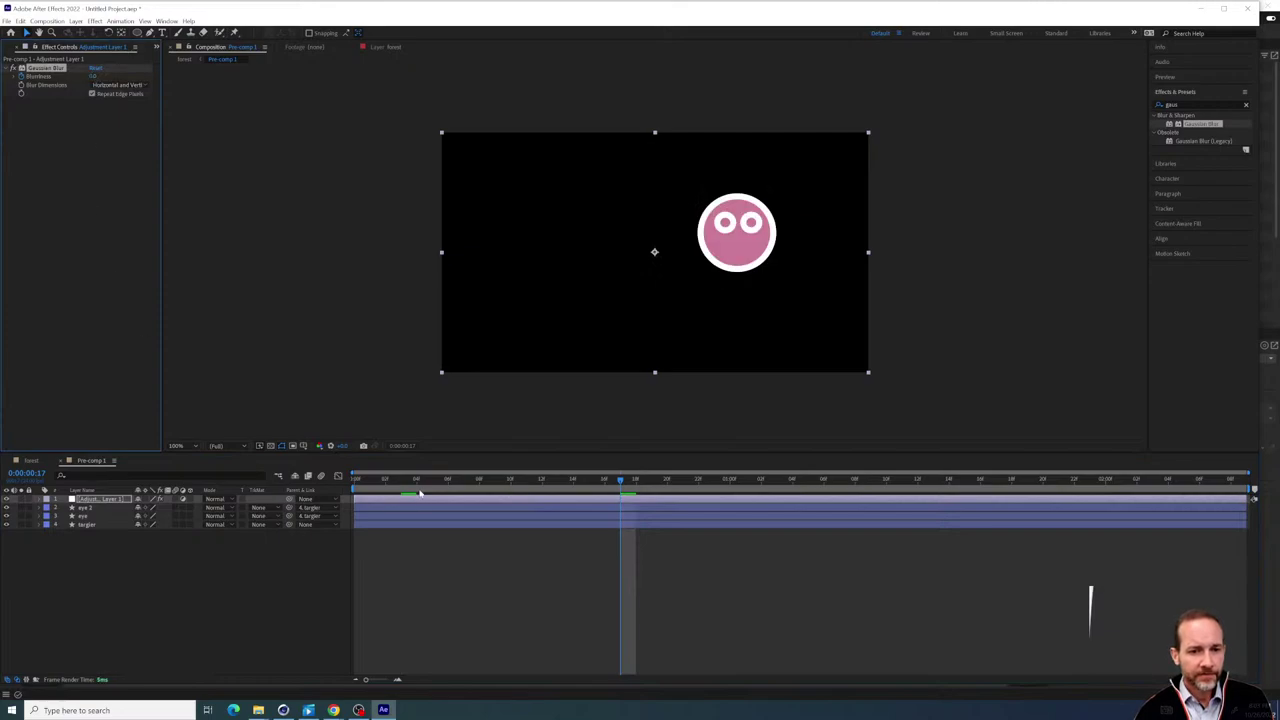
key(space)
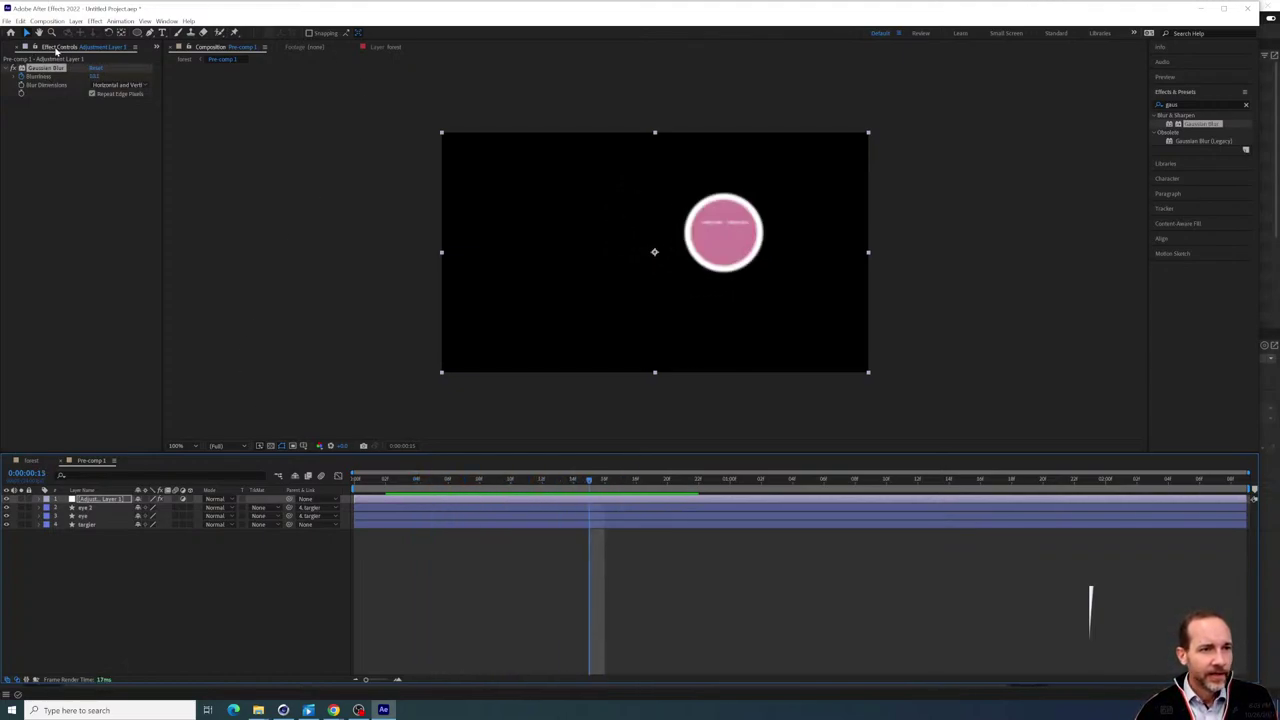
Review the character's movement and focus change in the forest composition and inside its pre-composition
click(33, 461)
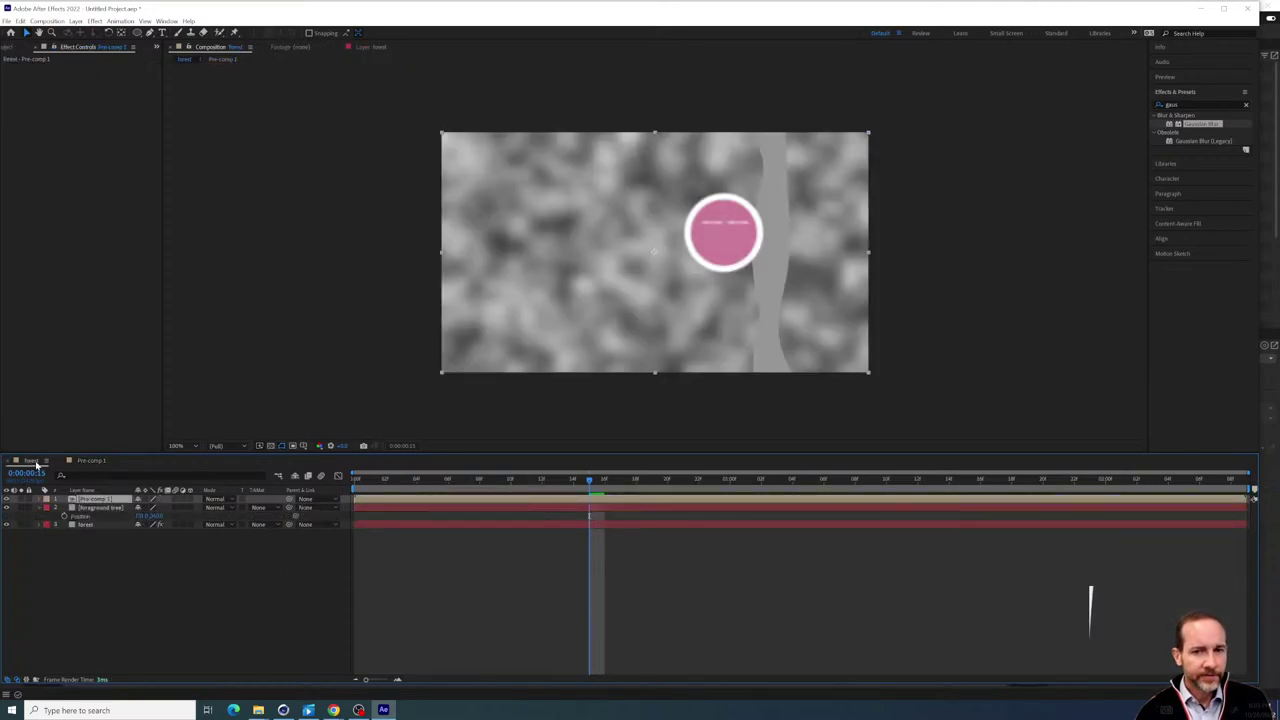
drag(440, 482, 637, 488)
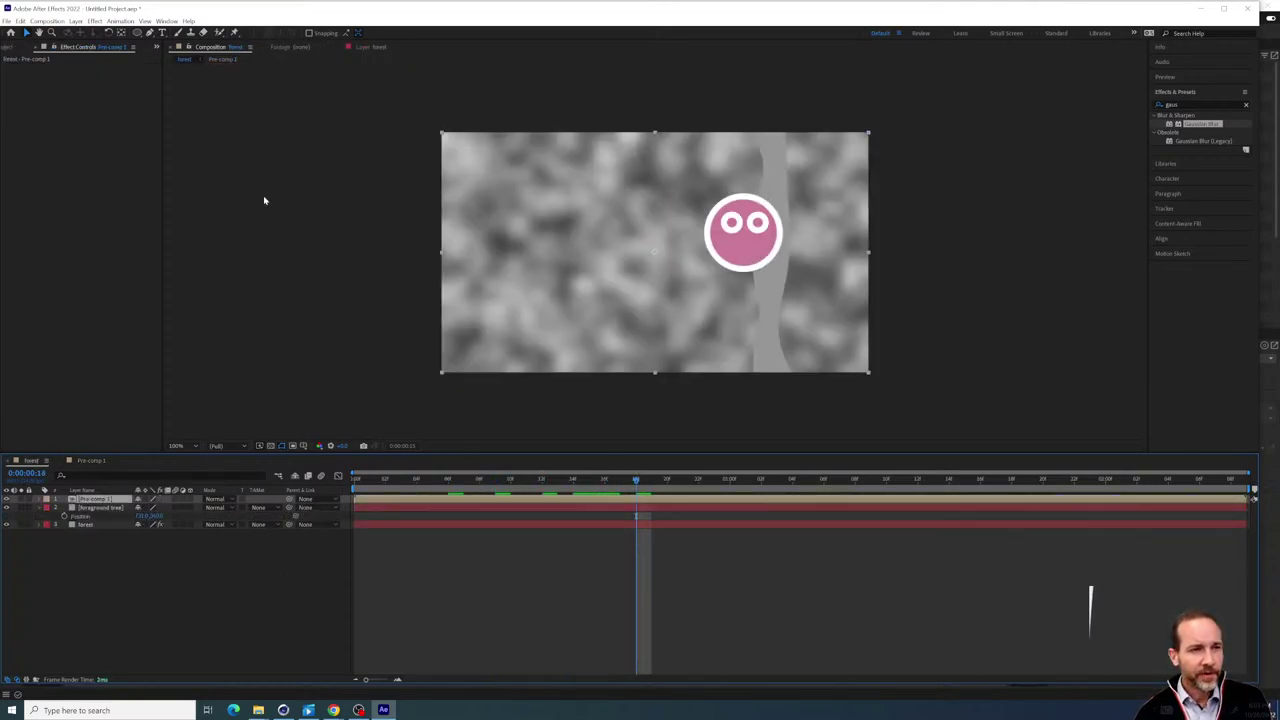
click(10, 47)
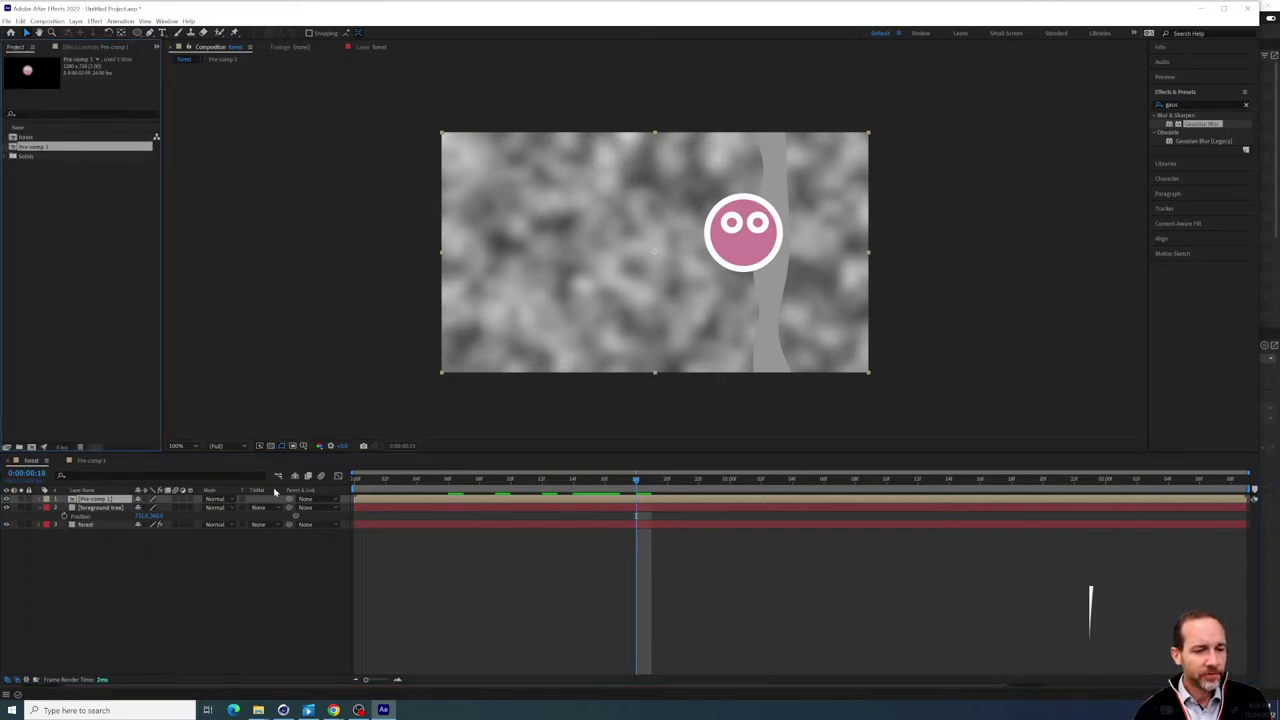
double_click(100, 504)
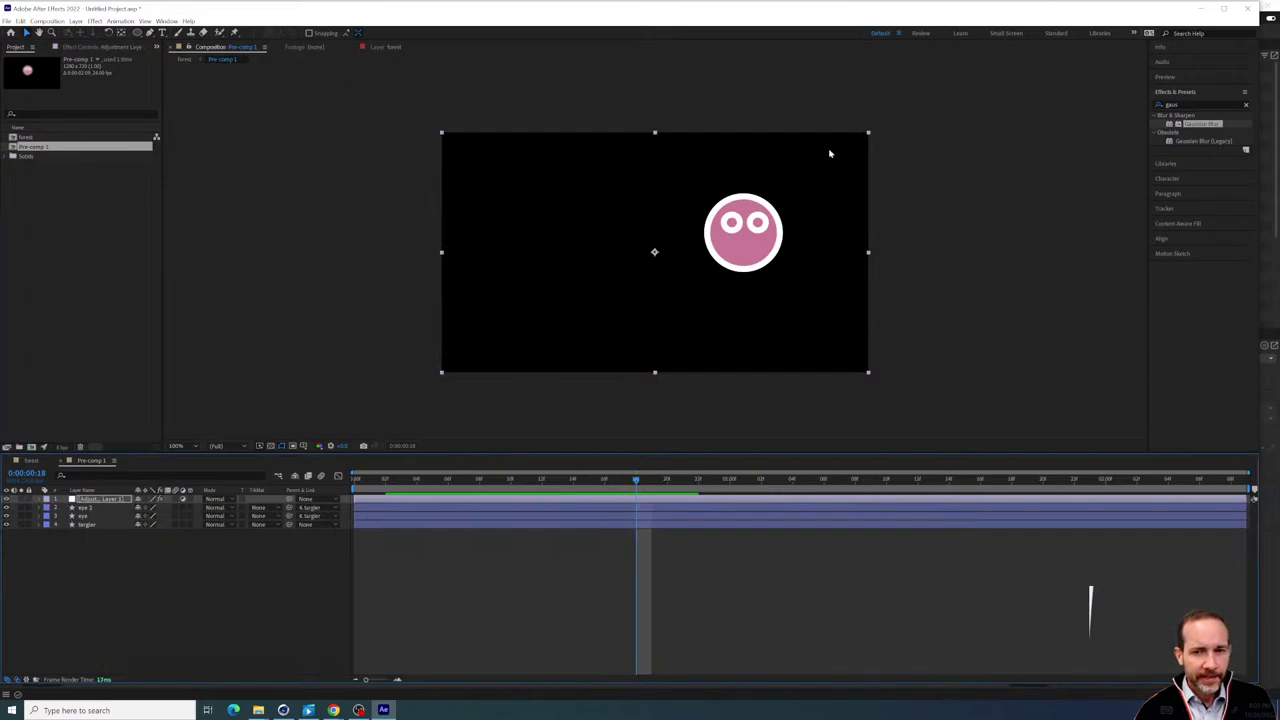
drag(489, 479, 667, 514)
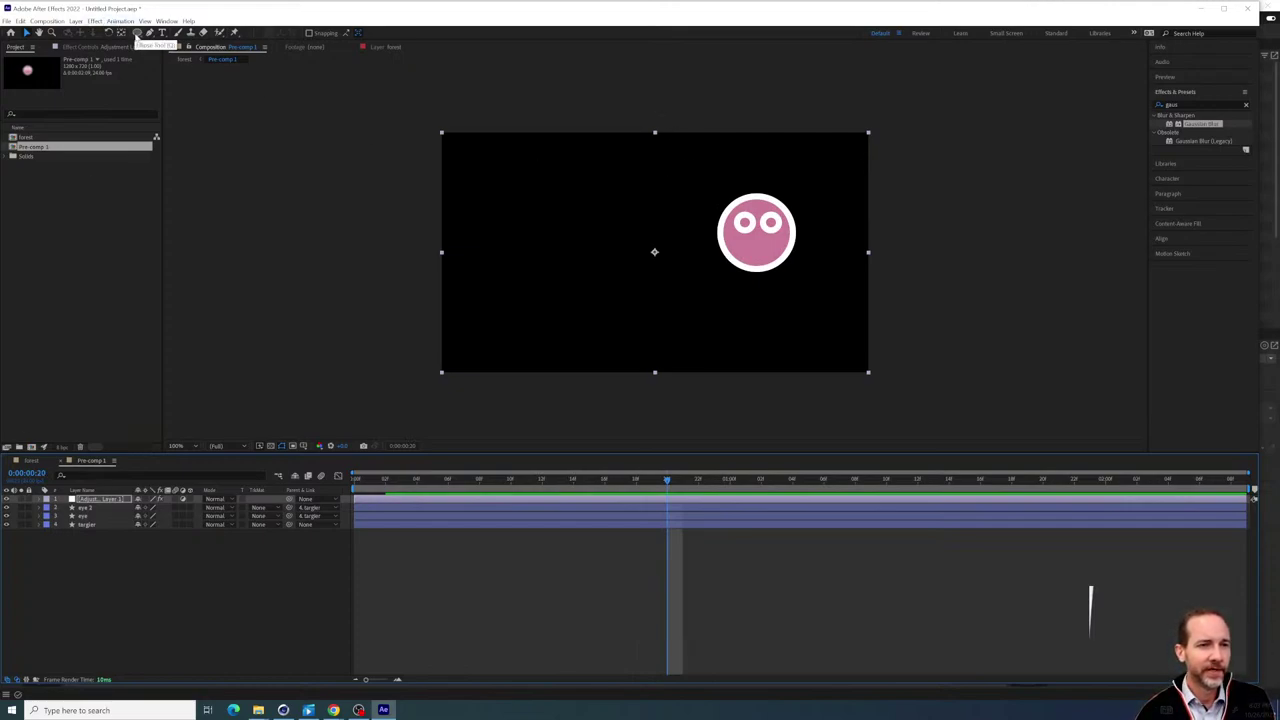
Try to draw a pointed ear above the circle with the Pen tool while the adjustment layer is selected, and undo it
click(149, 34)
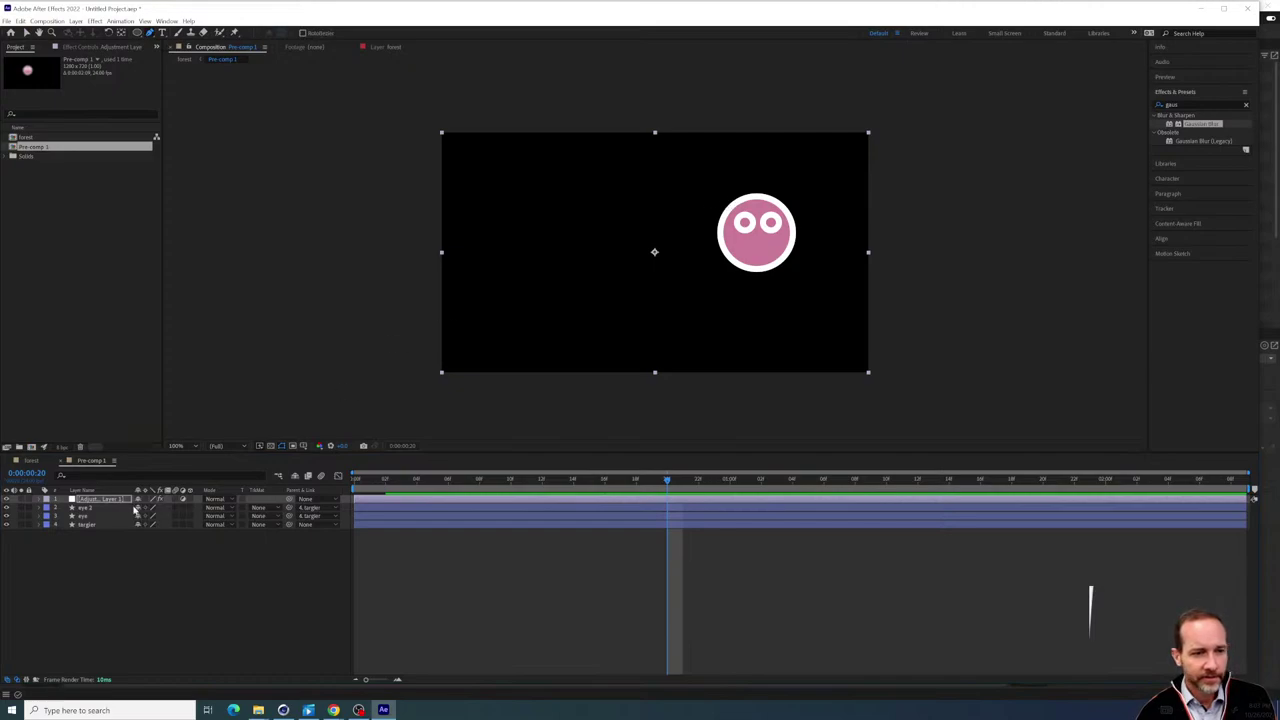
click(728, 214)
drag(708, 182, 714, 180)
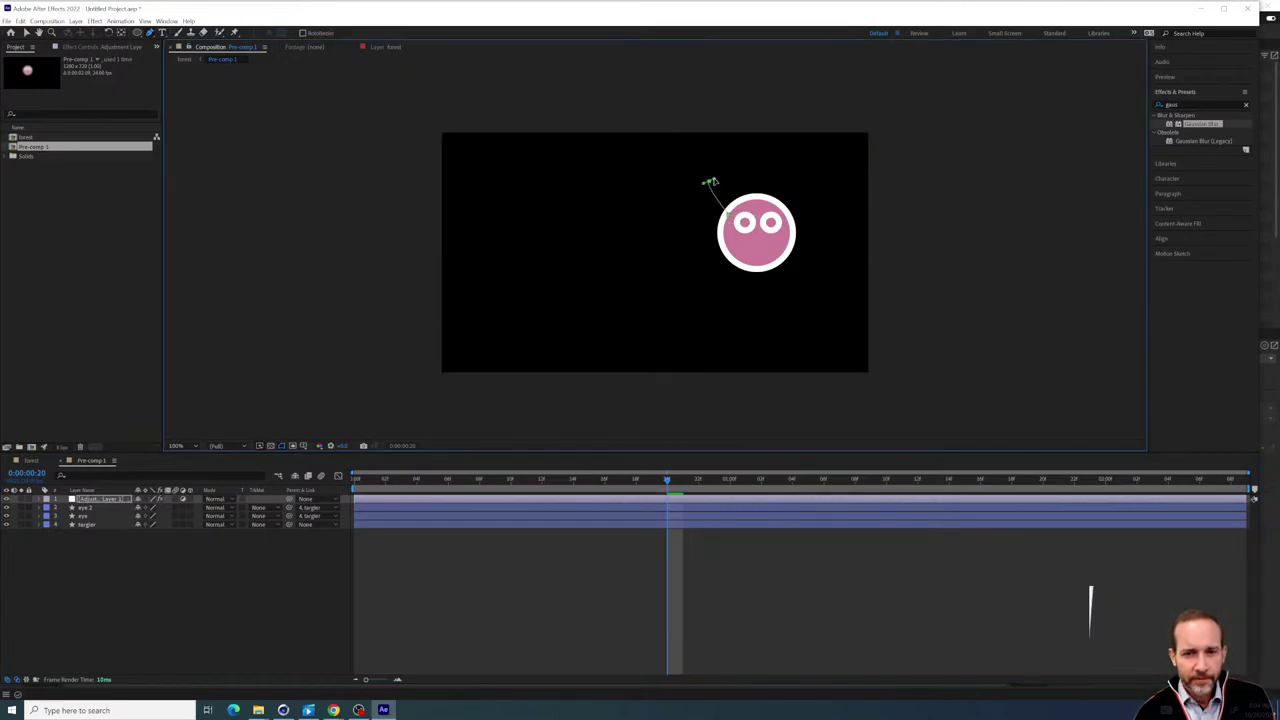
click(738, 190)
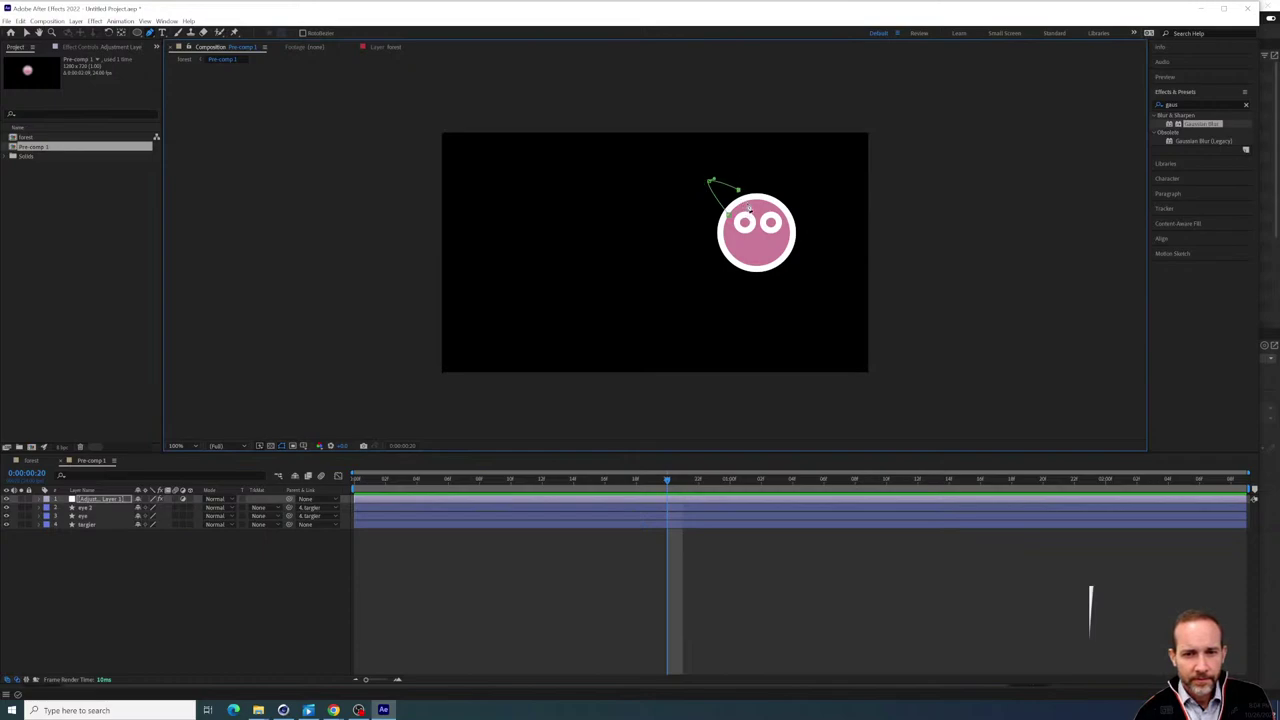
click(729, 215)
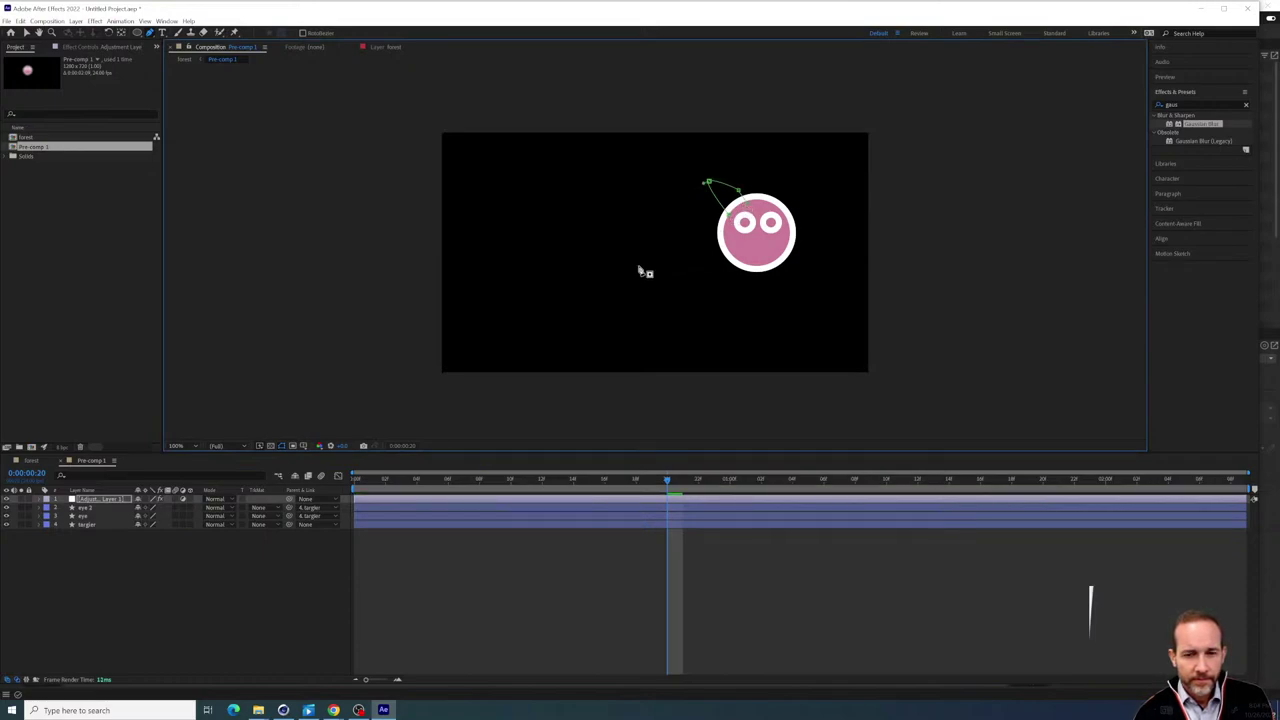
key(ctrl+z)
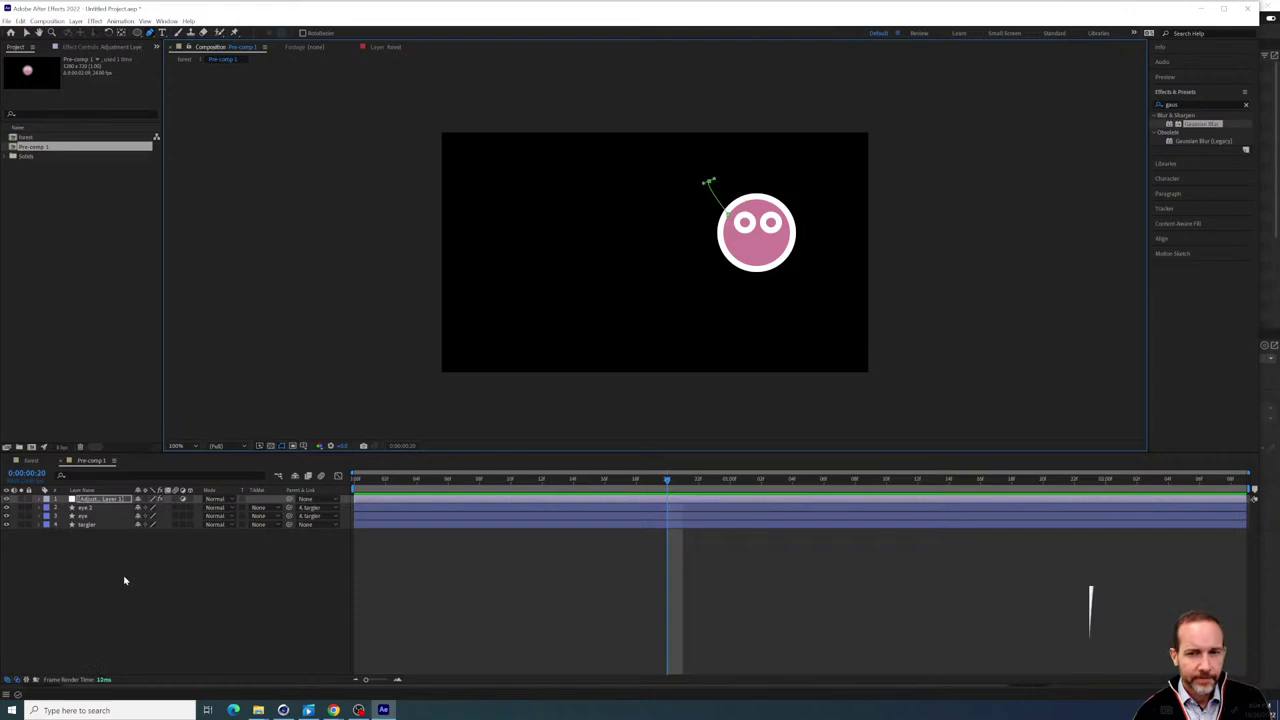
key(ctrl+z)
With no layer selected, draw a pointed ear with the Pen tool as a new shape layer on the circle's upper-left edge
click(124, 580)
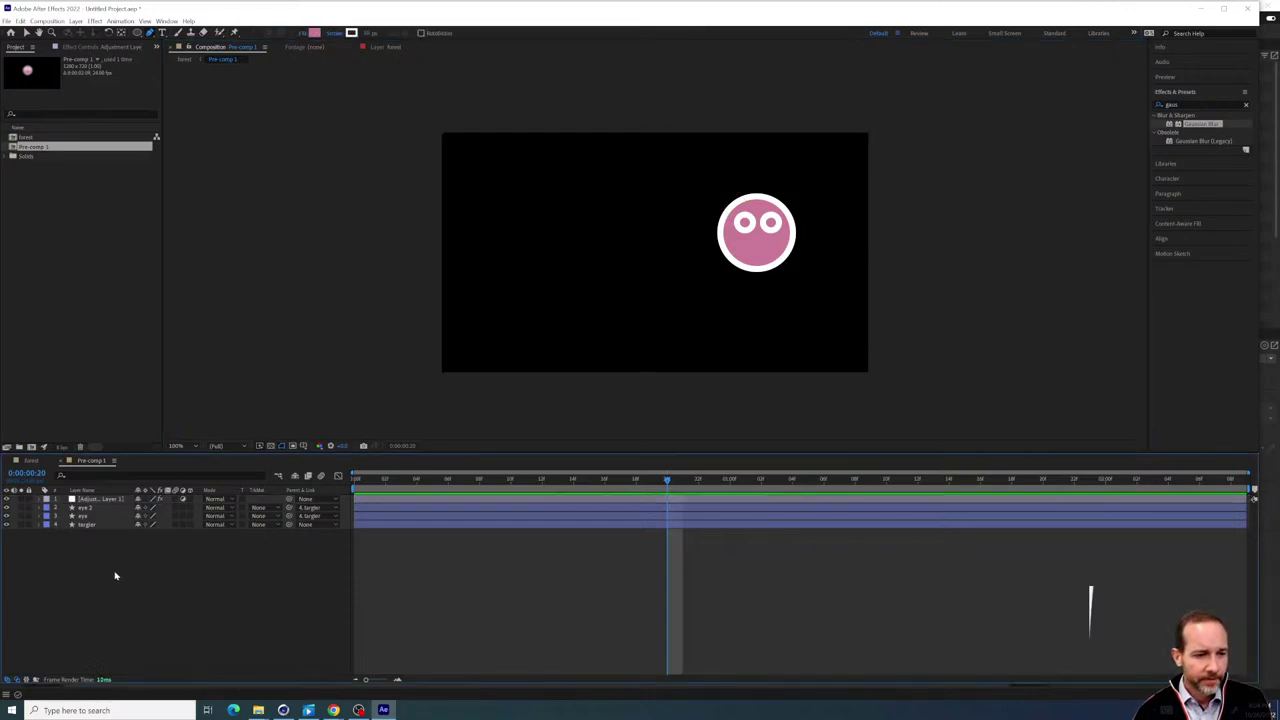
click(727, 222)
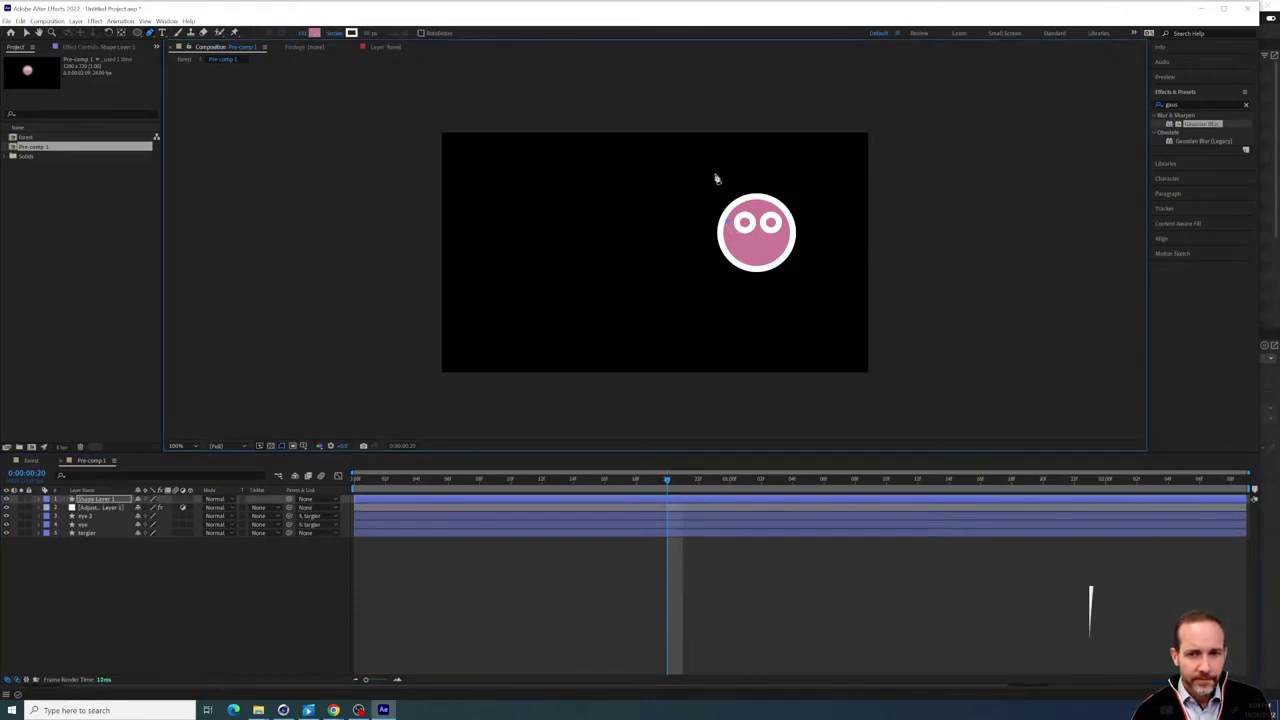
drag(709, 183, 747, 202)
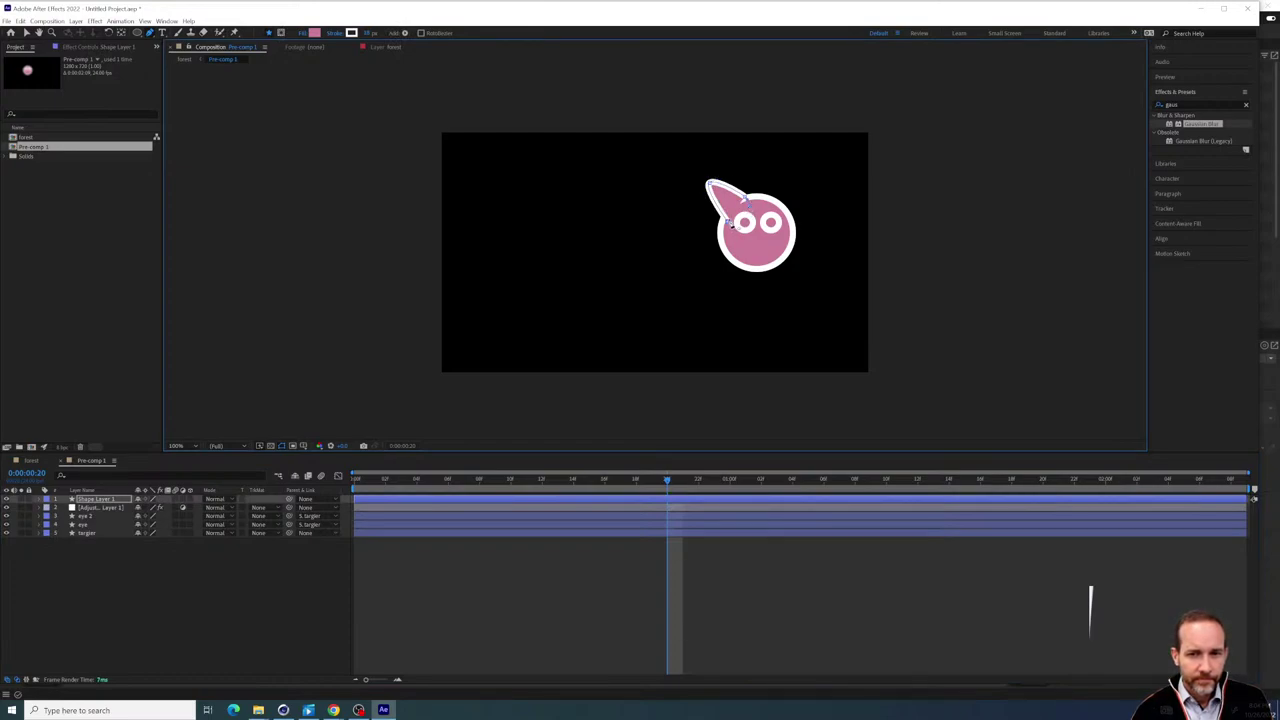
click(729, 222)
click(86, 571)
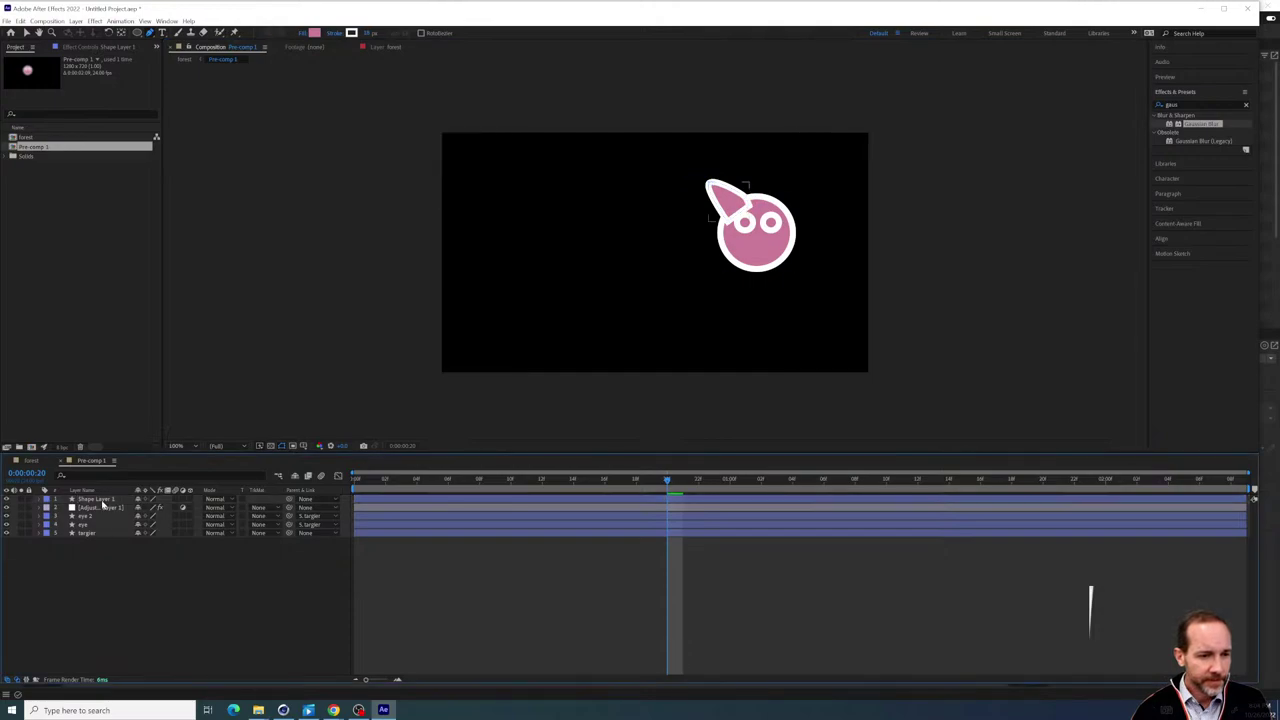
Rename the new ear shape layer to "ear"
click(100, 499)
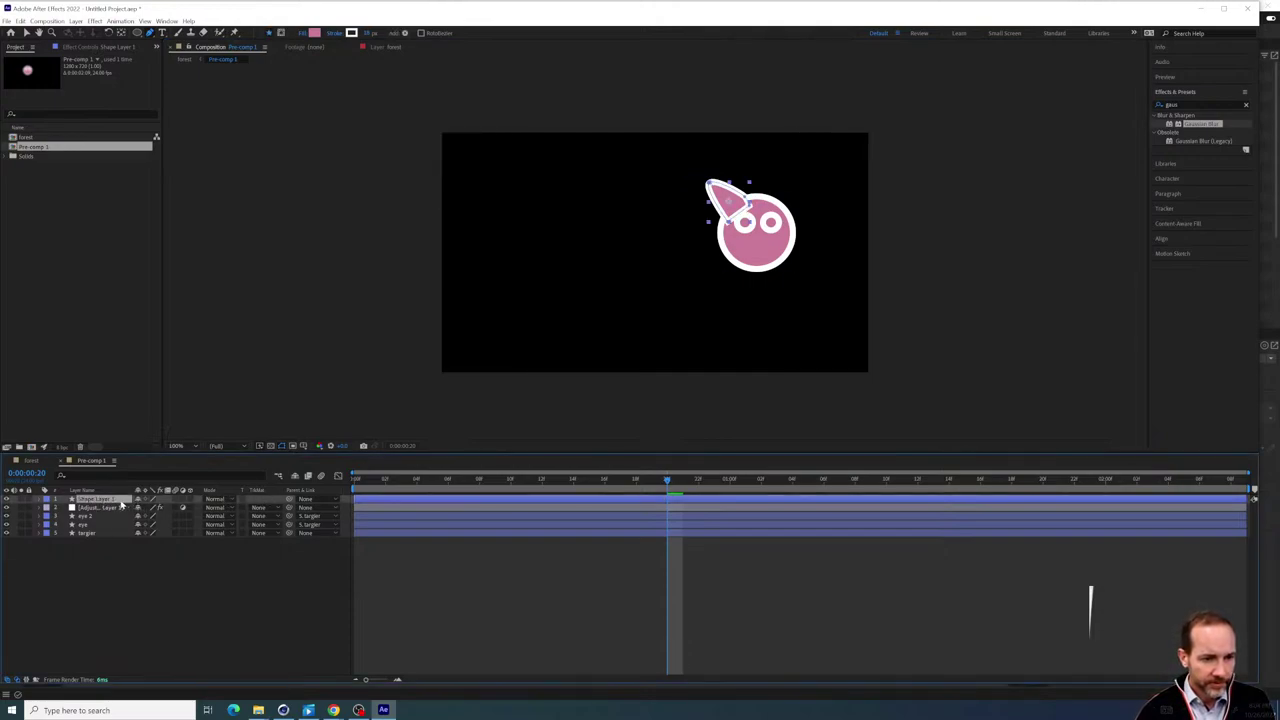
key(Return)
text(ear)
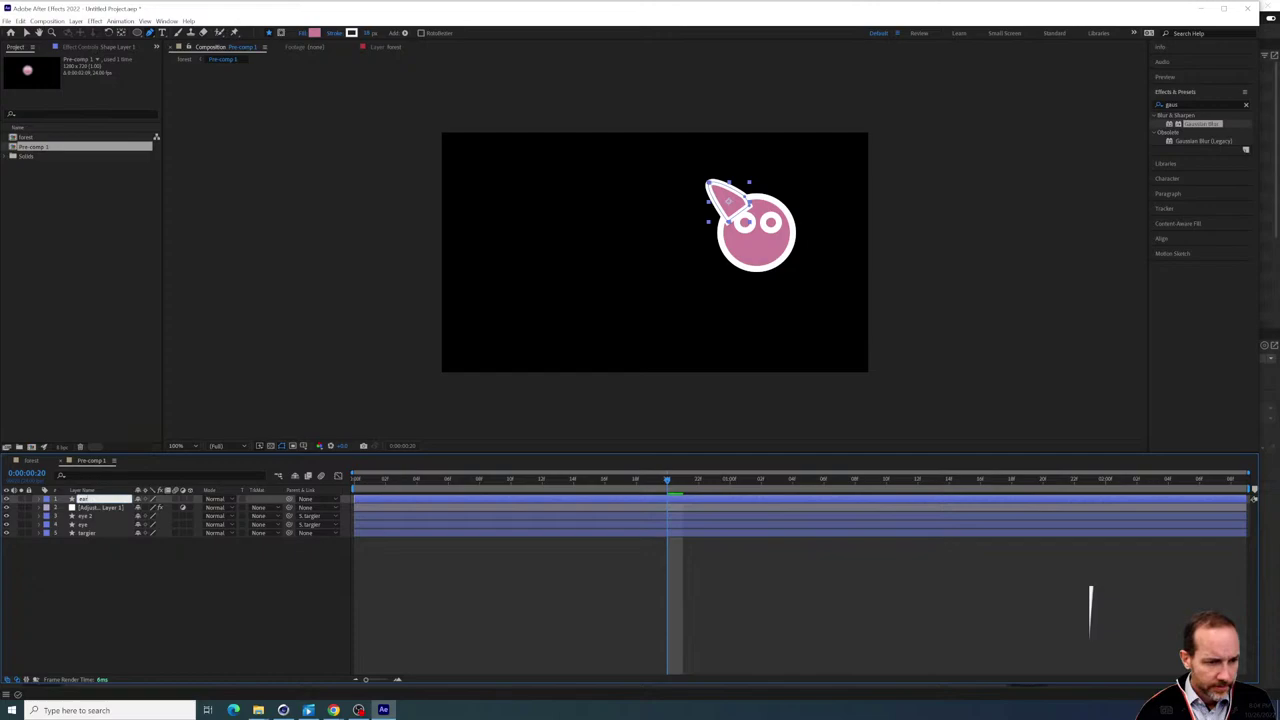
click(83, 563)
click(85, 490)
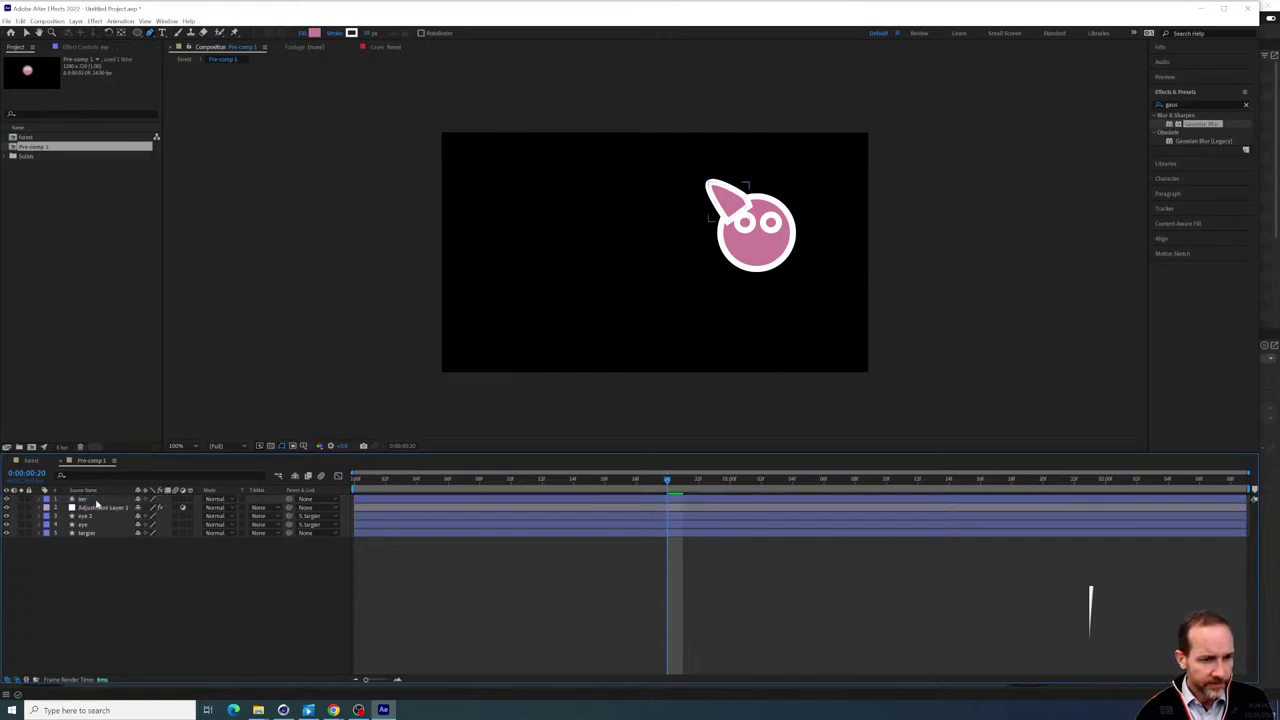
Place the ear layer beneath the circle layer, parent it to the circle, and preview the movement
click(97, 499)
drag(97, 499, 97, 540)
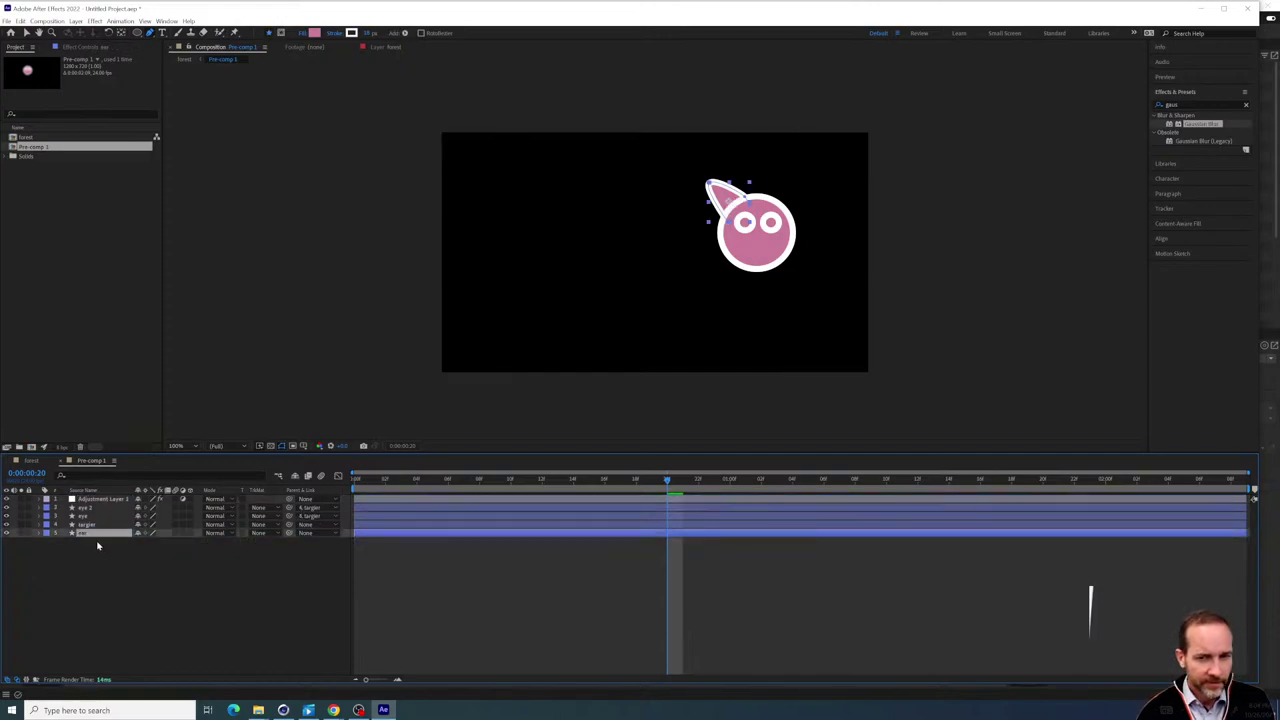
drag(289, 532, 111, 528)
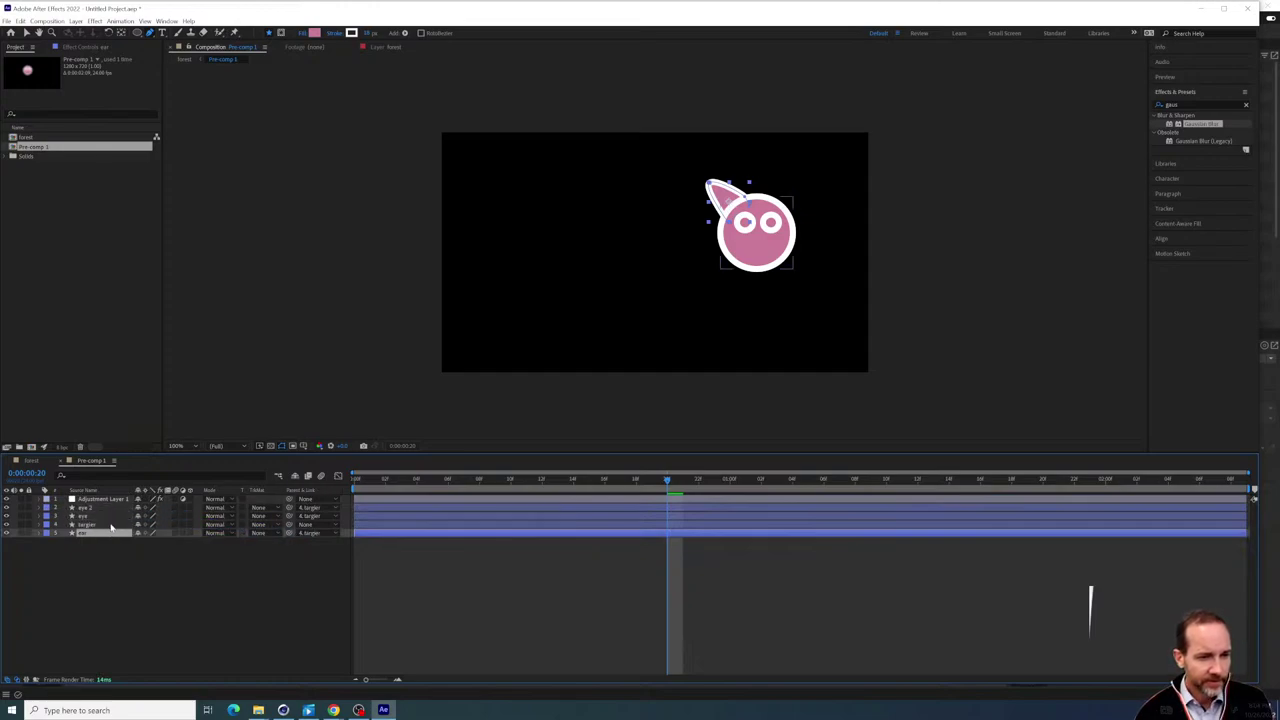
click(176, 604)
drag(428, 480, 648, 481)
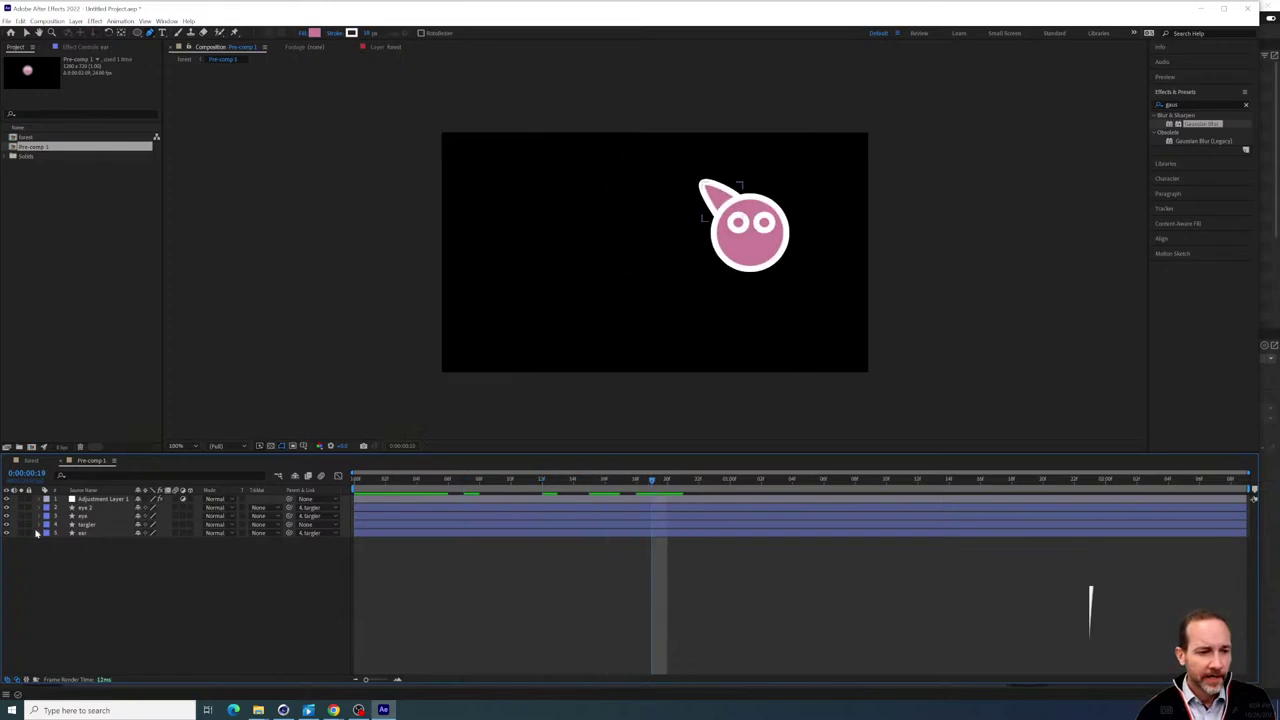
Try to reposition the ear layer's anchor point at frame 14 with the Pan Behind tool
click(91, 535)
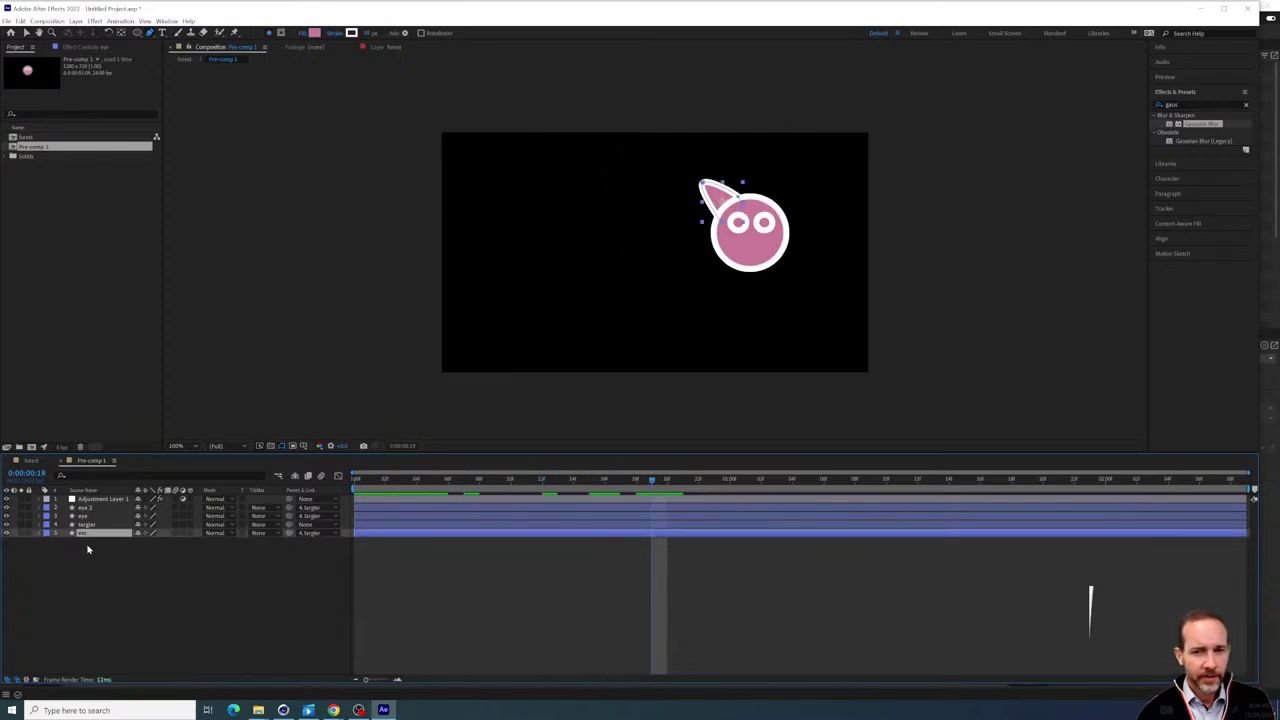
drag(466, 480, 573, 480)
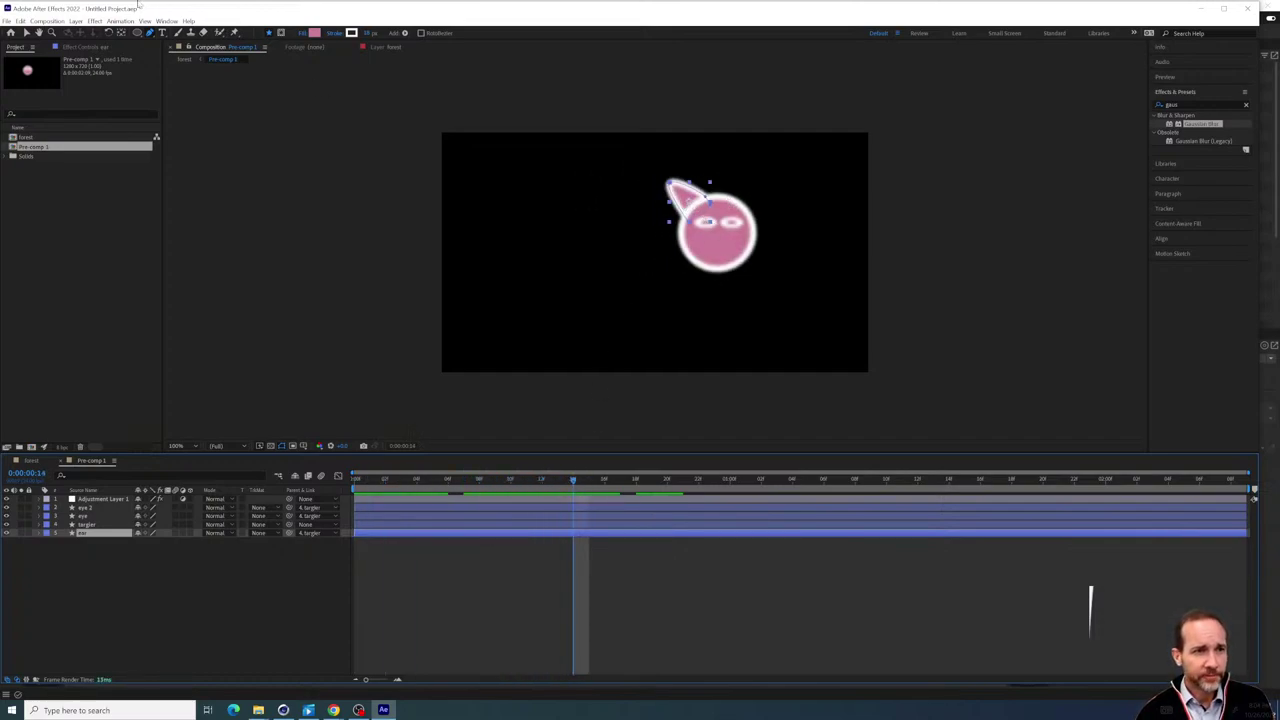
click(123, 33)
drag(688, 202, 699, 213)
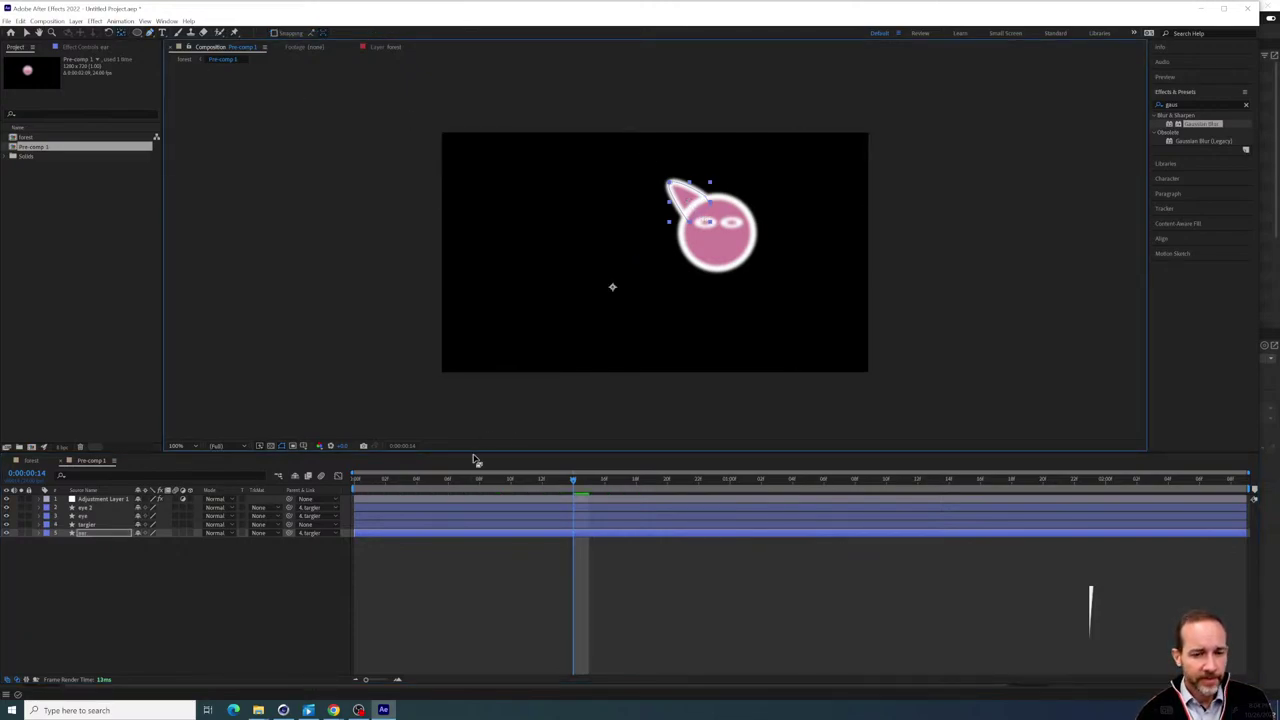
Try a Position keyframe on the ear layer at frame 6, and undo it
drag(480, 483, 448, 483)
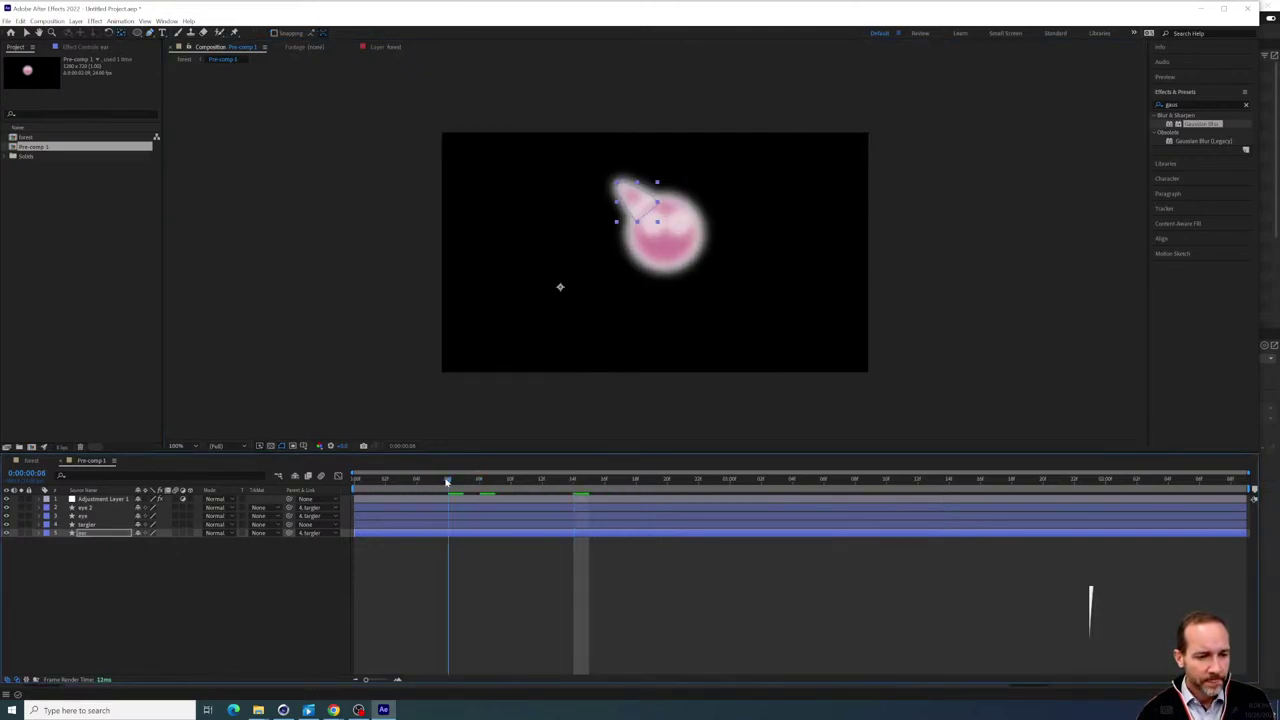
click(87, 536)
key(p)
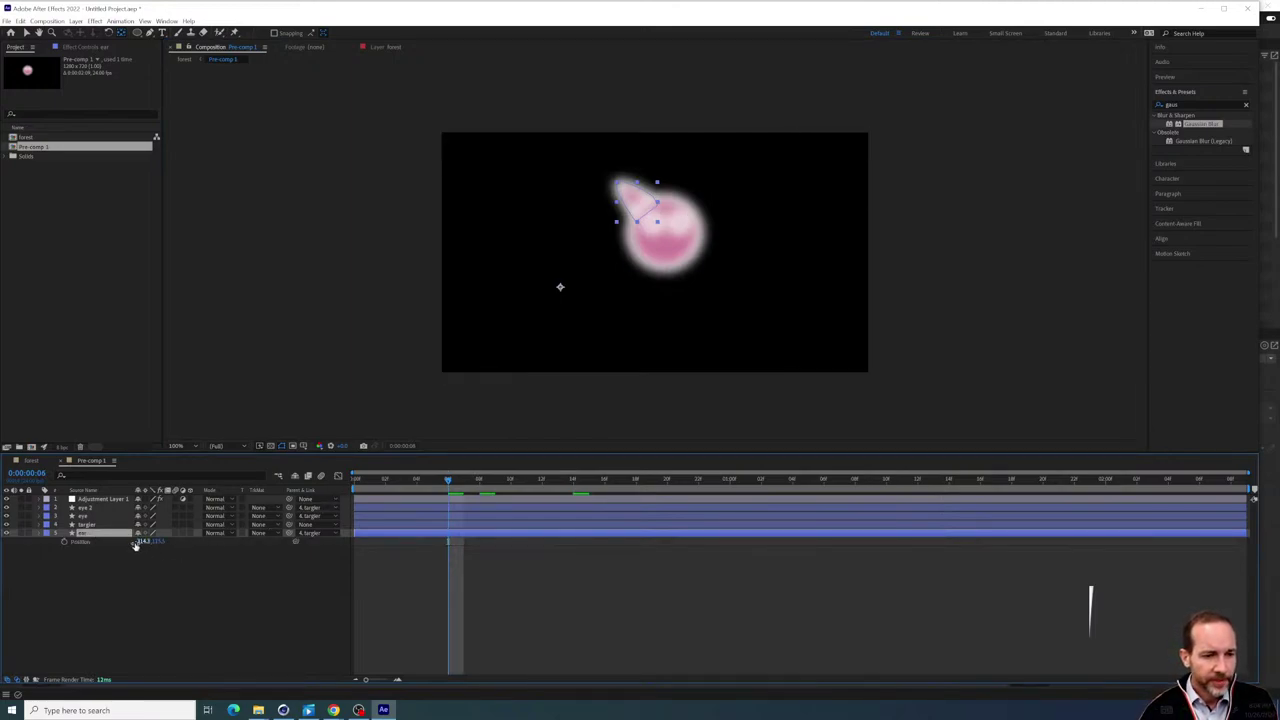
click(64, 541)
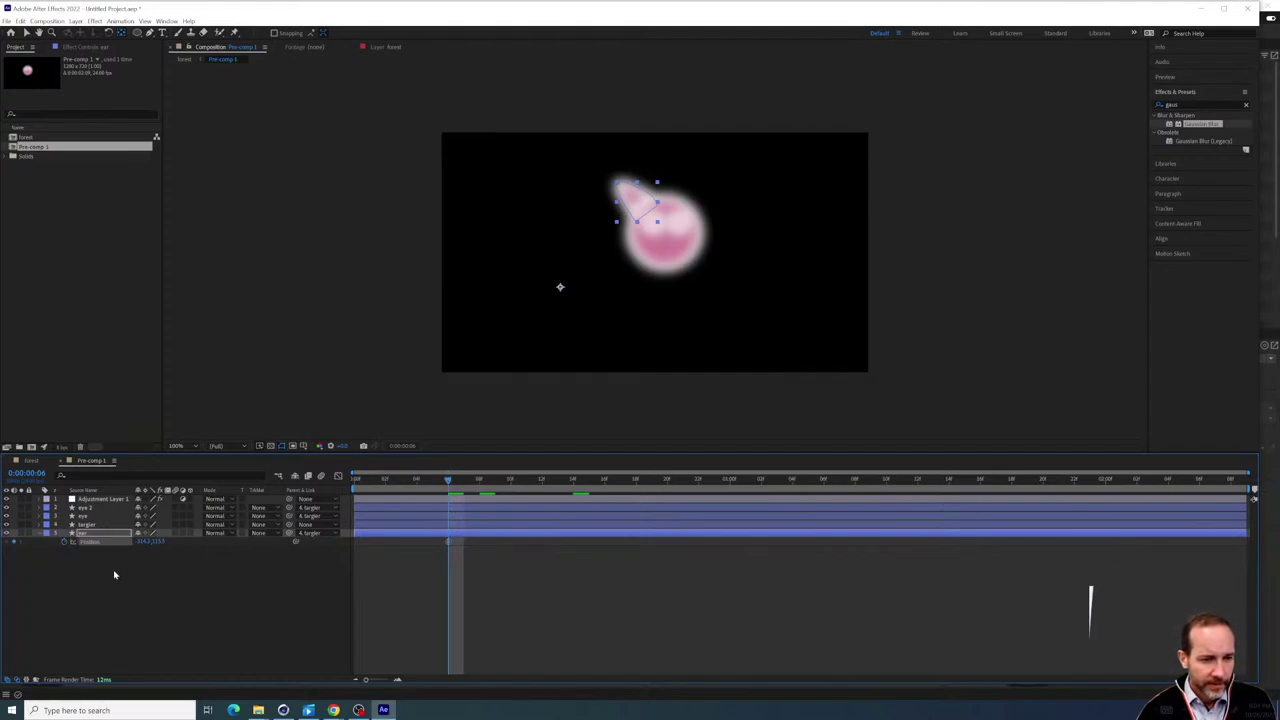
key(ctrl+z)
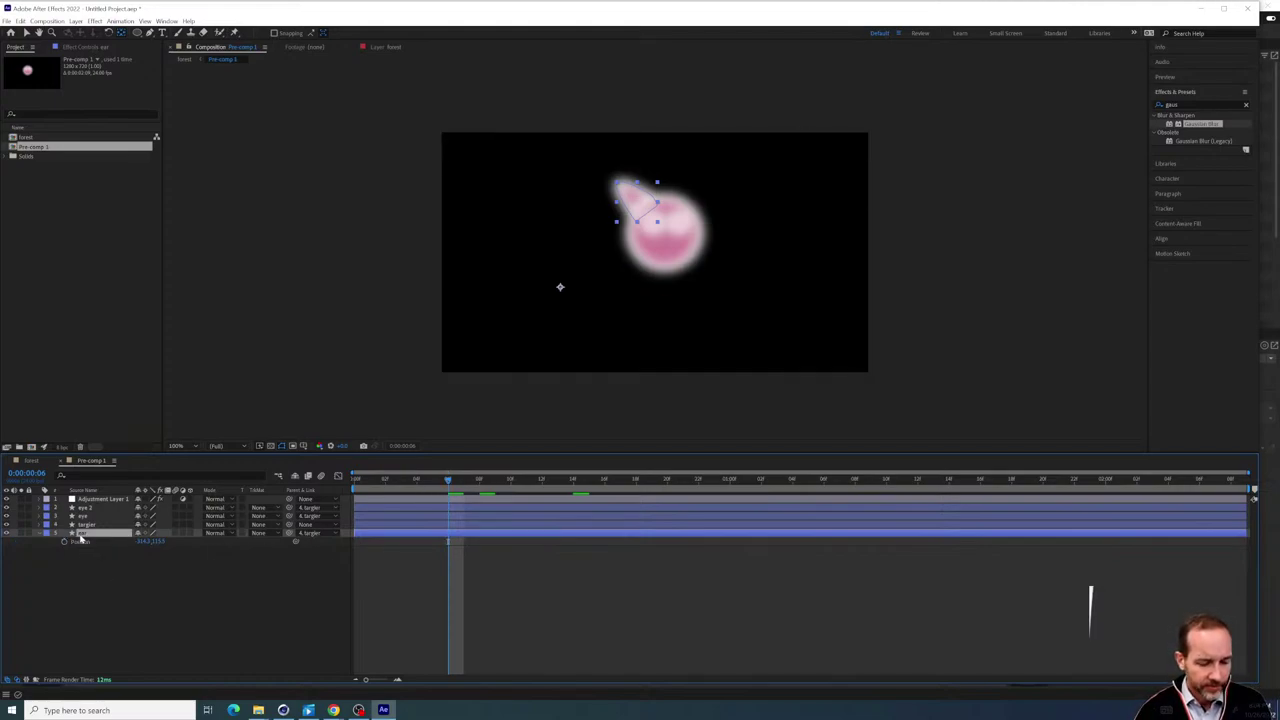
Keyframe the ear layer's Rotation at frame 6, try a rotation change at frame 9, and undo that change
click(65, 541)
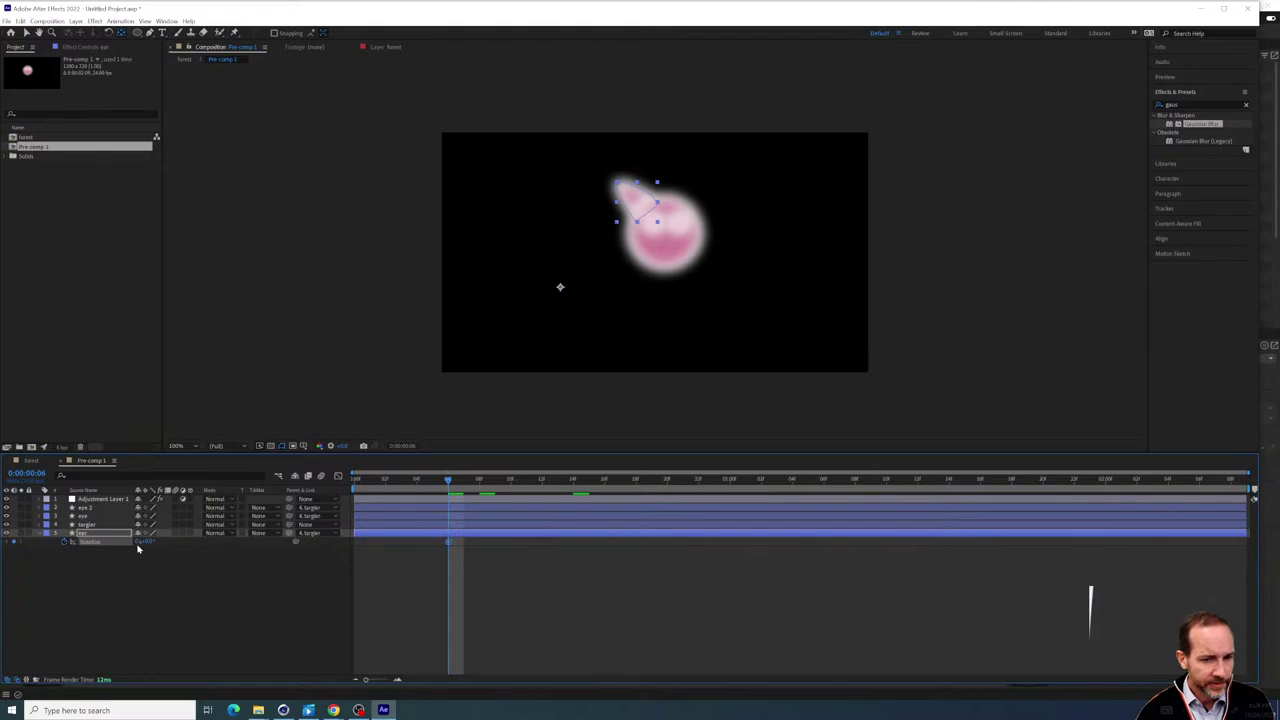
click(495, 481)
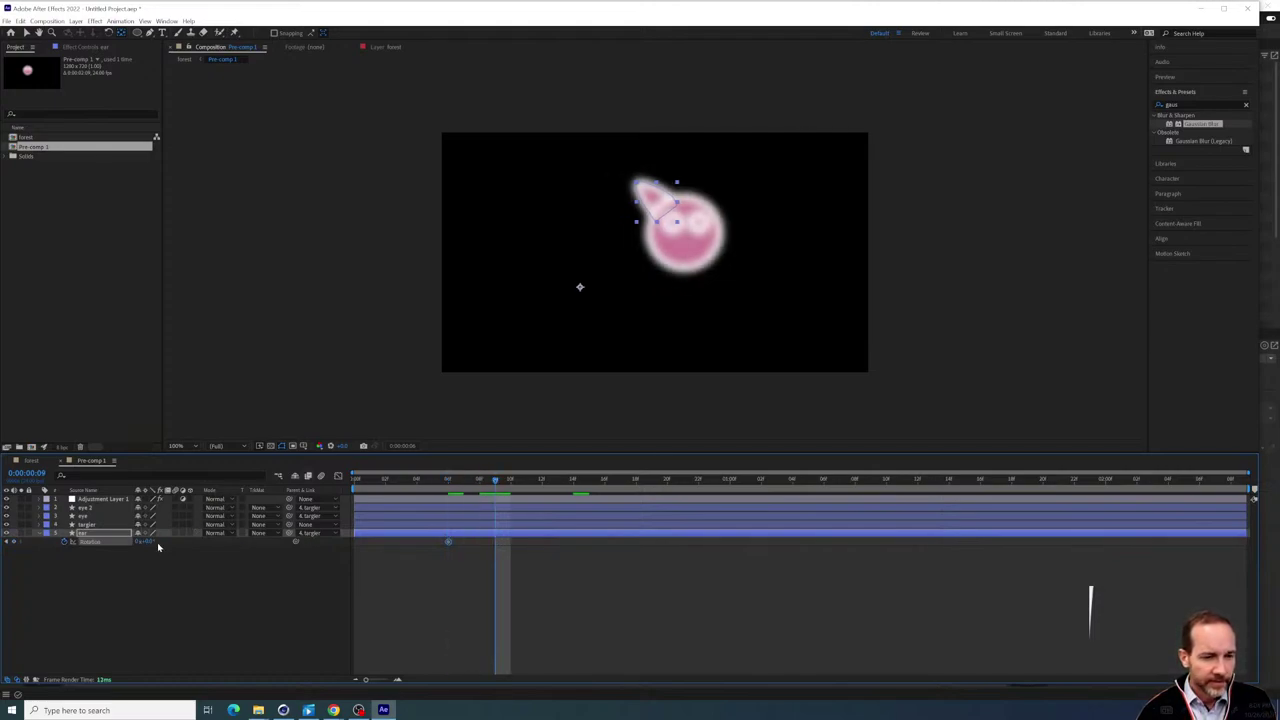
drag(147, 541, 148, 541)
key(ctrl+z)
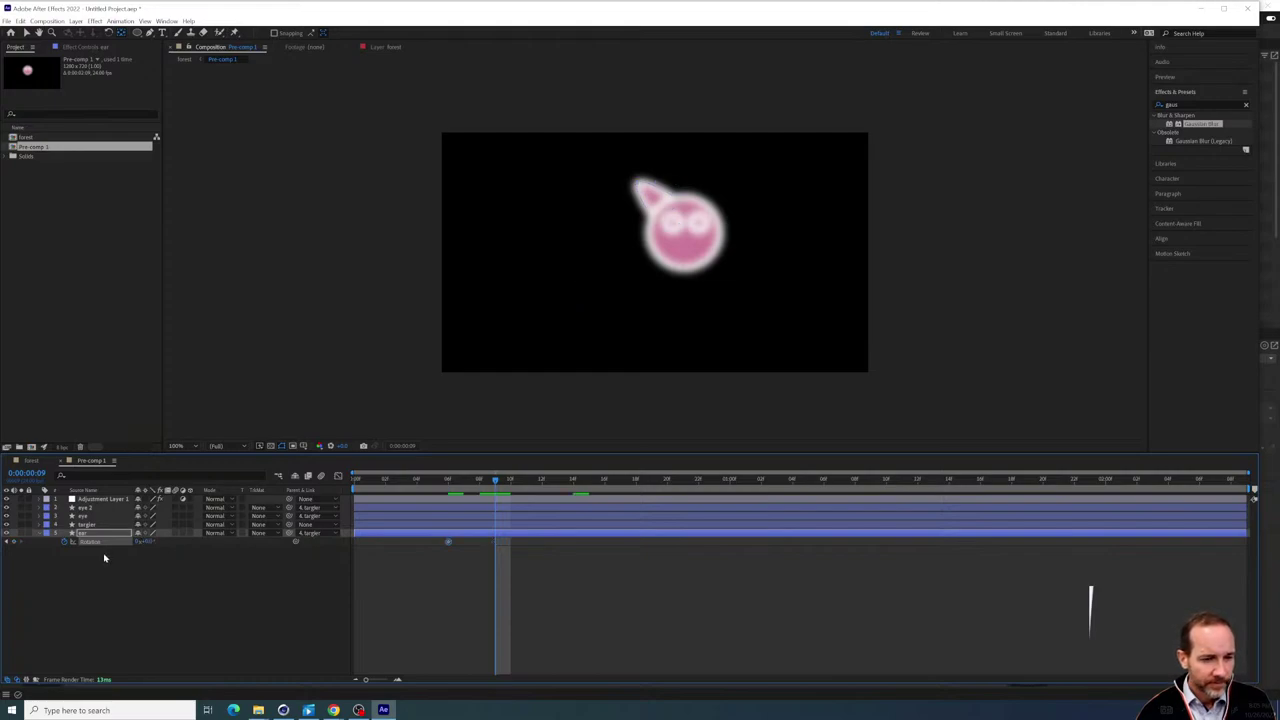
Remove the Rotation keyframing from the ear layer
click(100, 549)
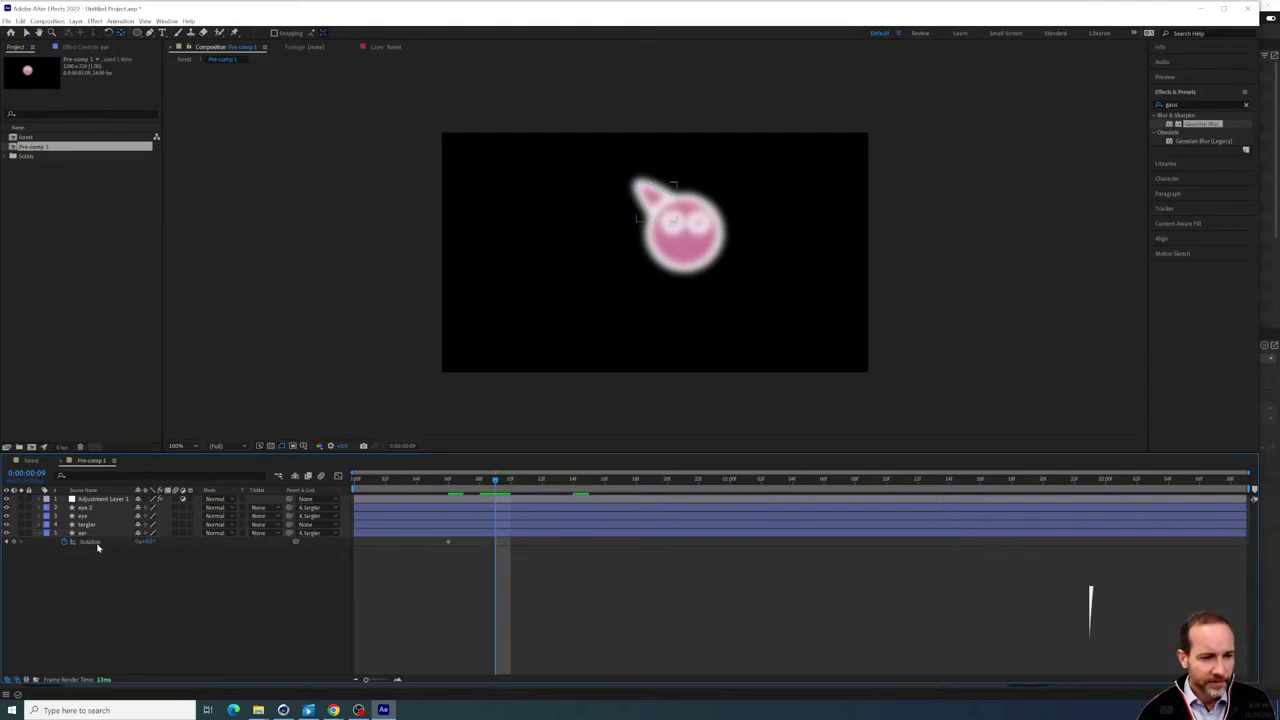
click(97, 543)
key(Delete)
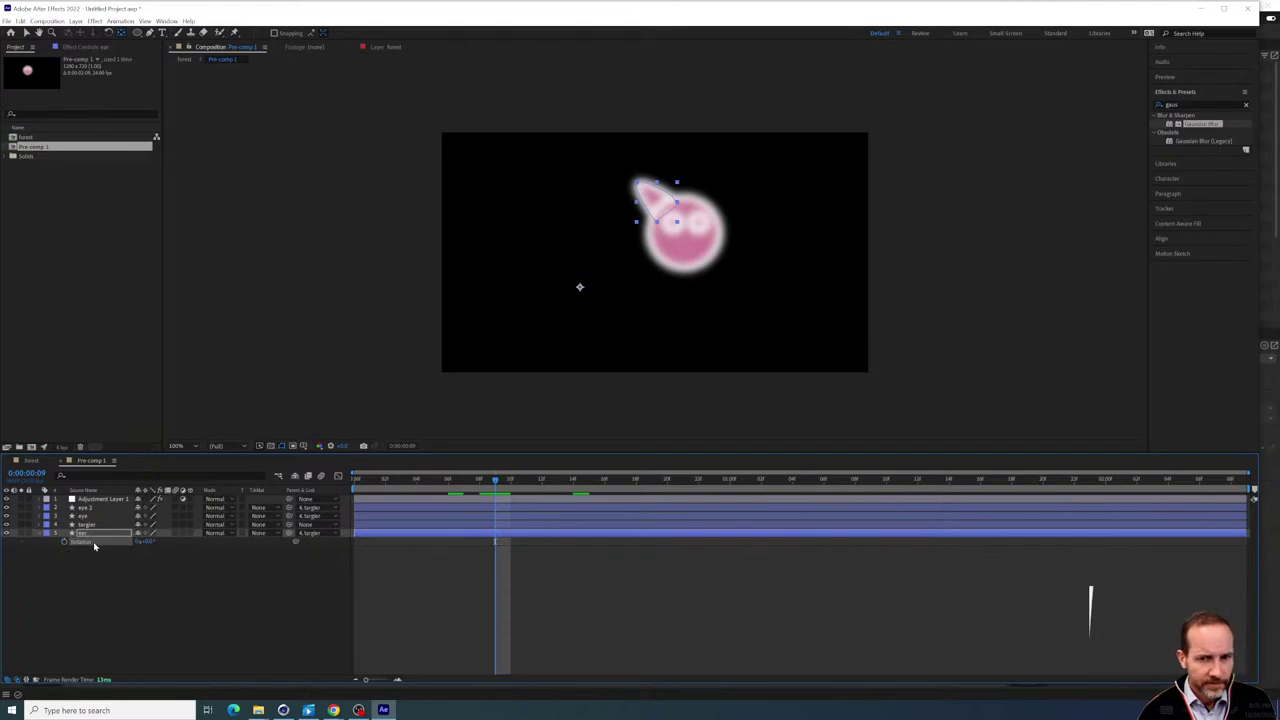
click(99, 552)
Try to shift the ear layer's anchor point with the Selection tool, and undo the move
click(94, 535)
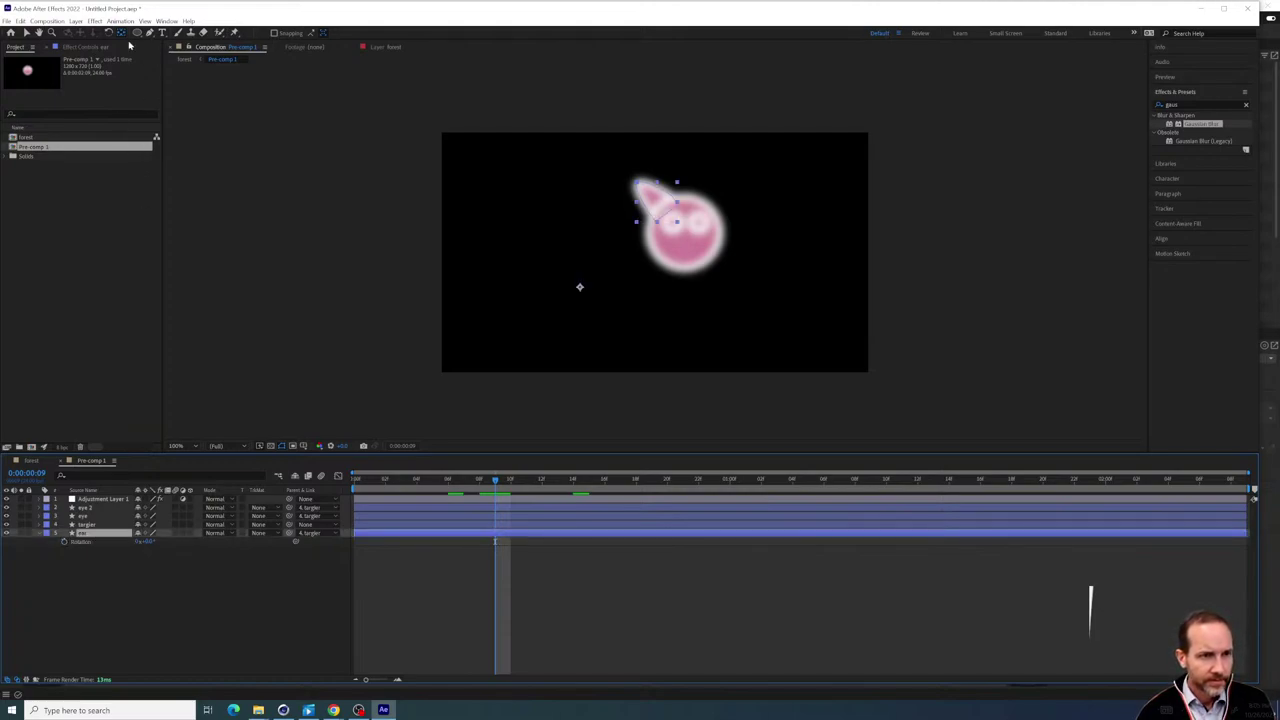
click(27, 33)
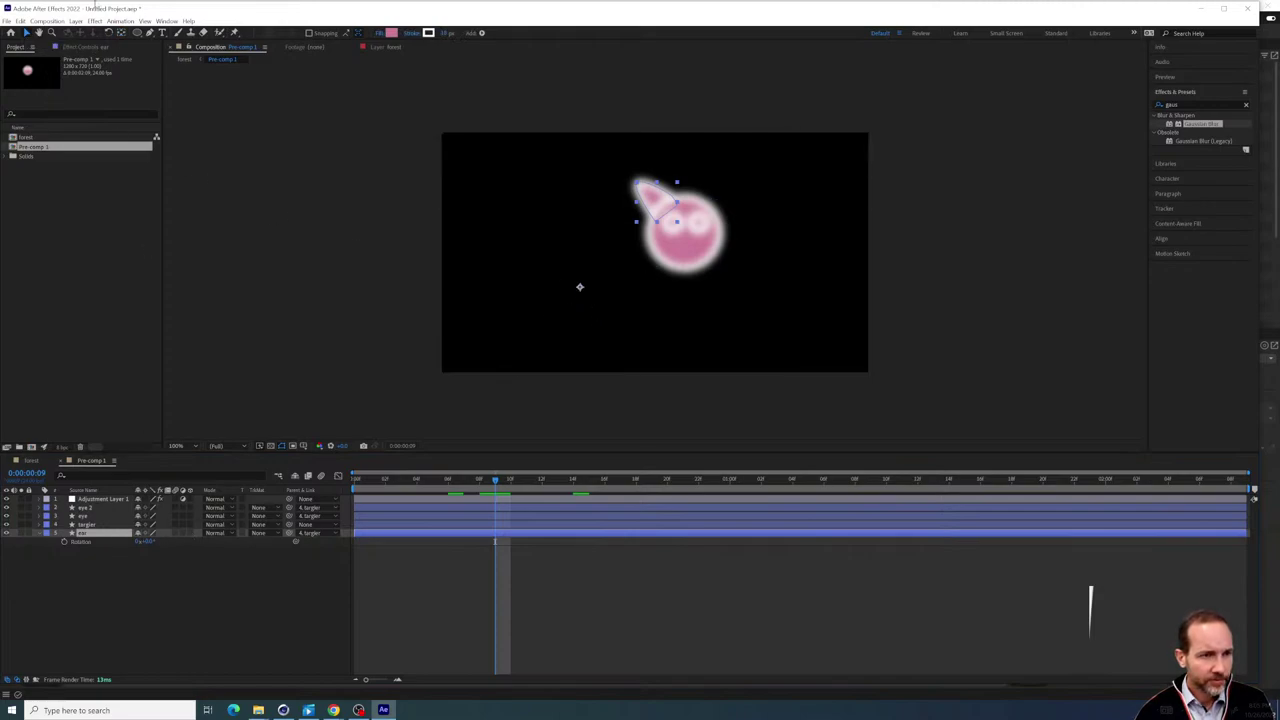
mouse_move(582, 288)
mouse_down()
mouse_move(606, 280)
mouse_move(583, 289)
mouse_up()
key(ctrl+z)
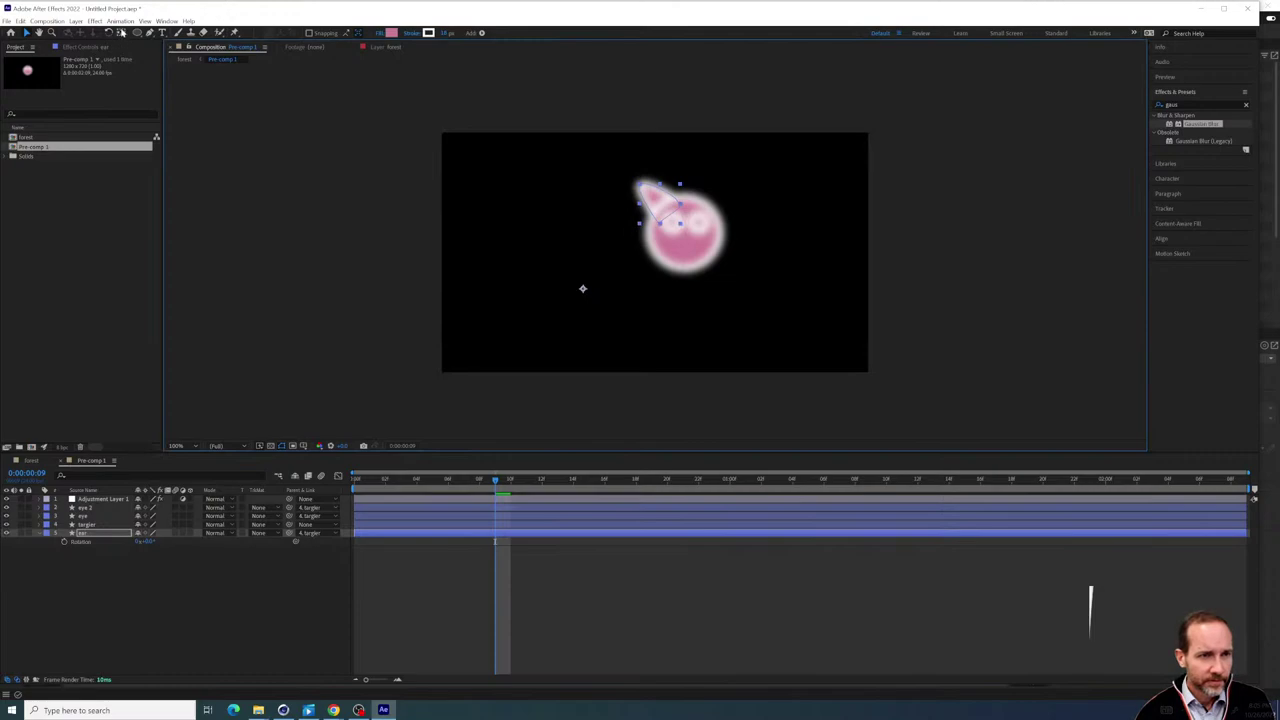
Move the ear layer's anchor point to the base of the ear with the Pan Behind tool, and keyframe its Rotation at frame 9
click(121, 32)
drag(585, 288, 597, 273)
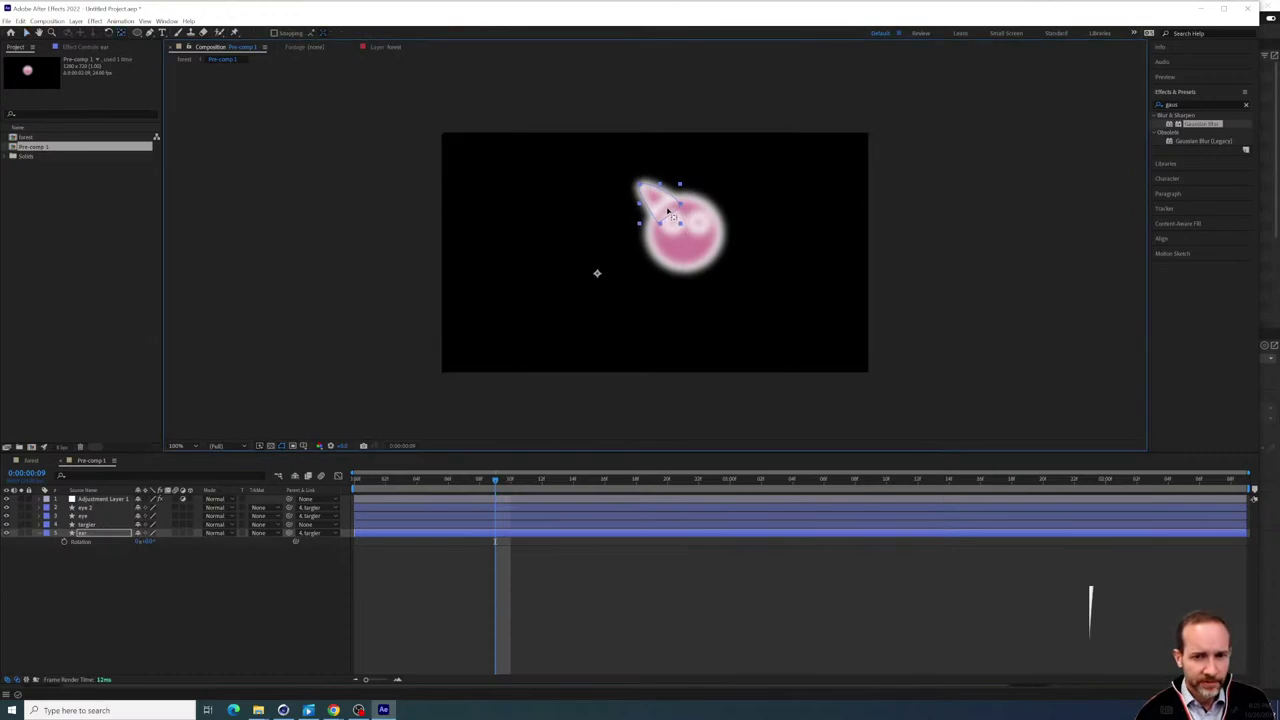
click(82, 541)
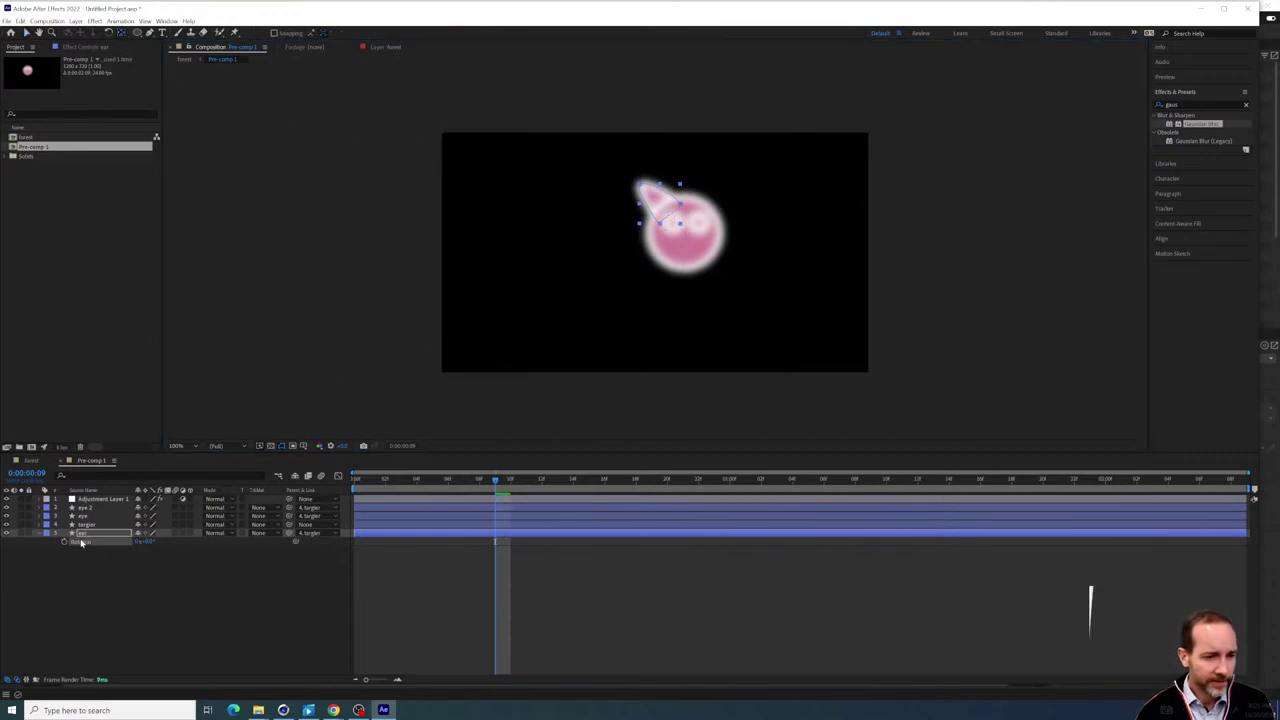
click(64, 541)
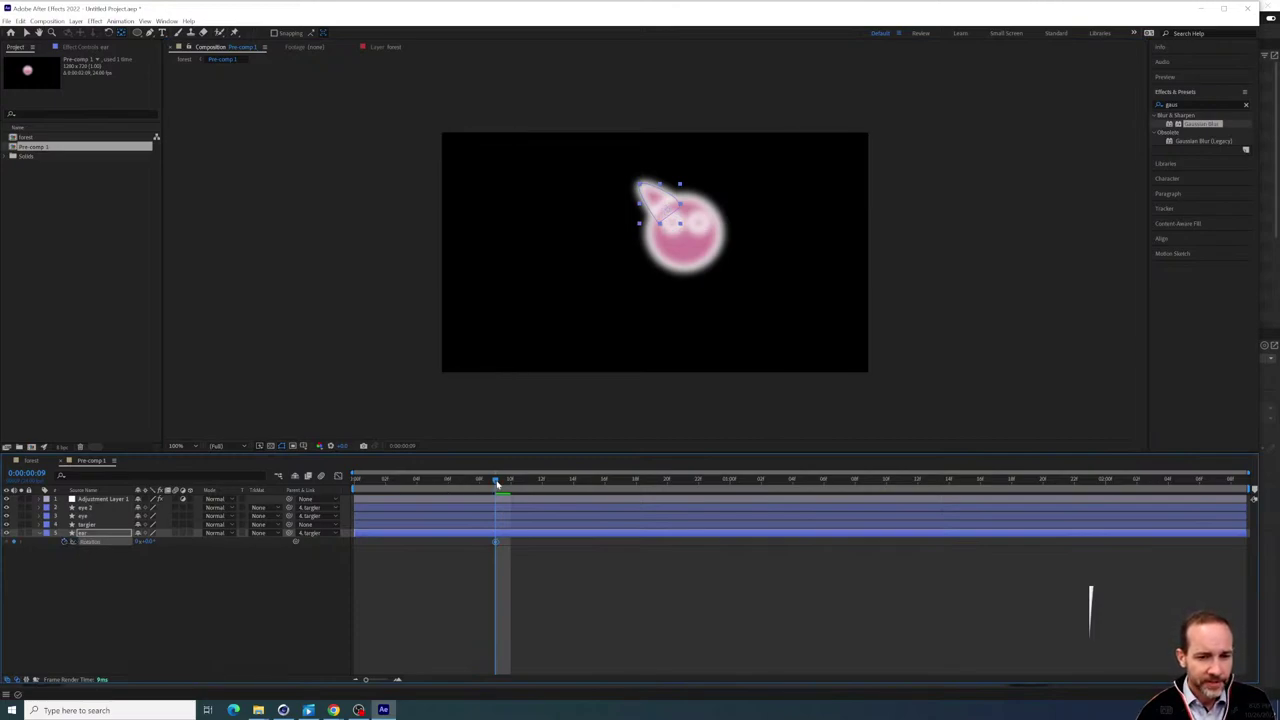
Set the ear layer's Rotation to 24° at frame 11 and preview the animation from the start
drag(497, 483, 525, 483)
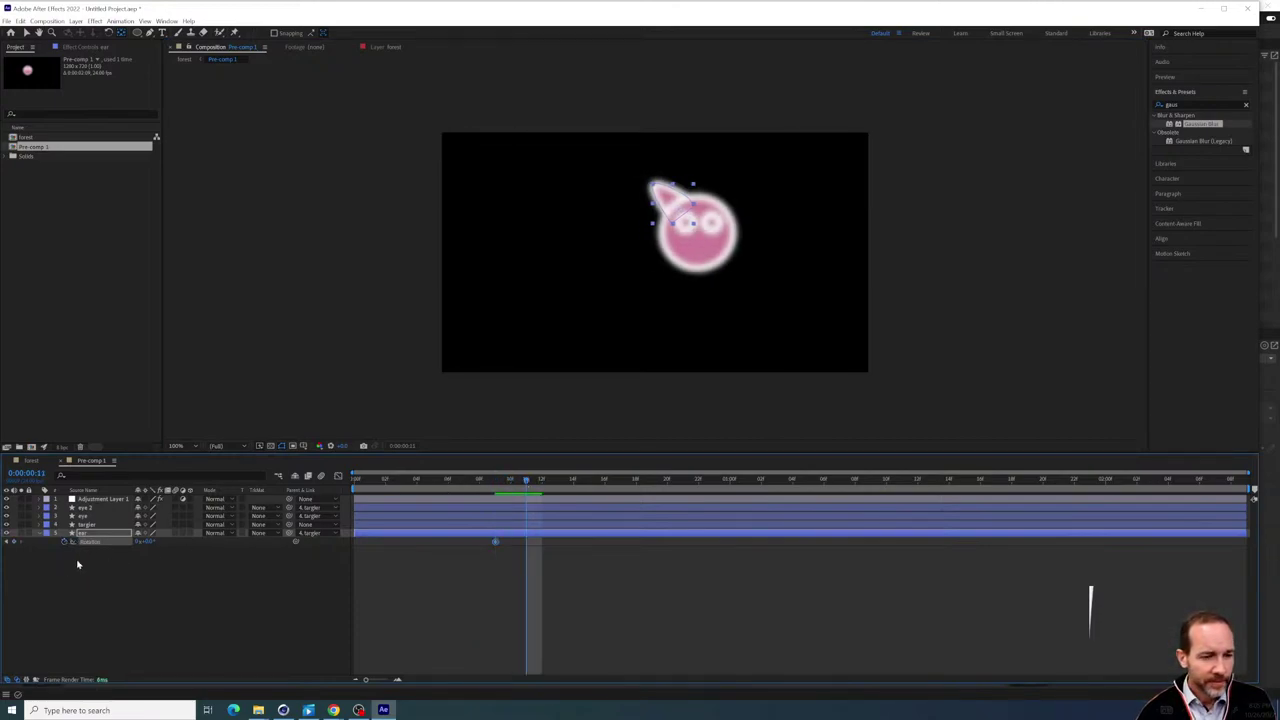
mouse_move(148, 541)
mouse_down()
mouse_move(171, 541)
mouse_move(156, 541)
mouse_up()
drag(506, 482, 353, 484)
key(space)
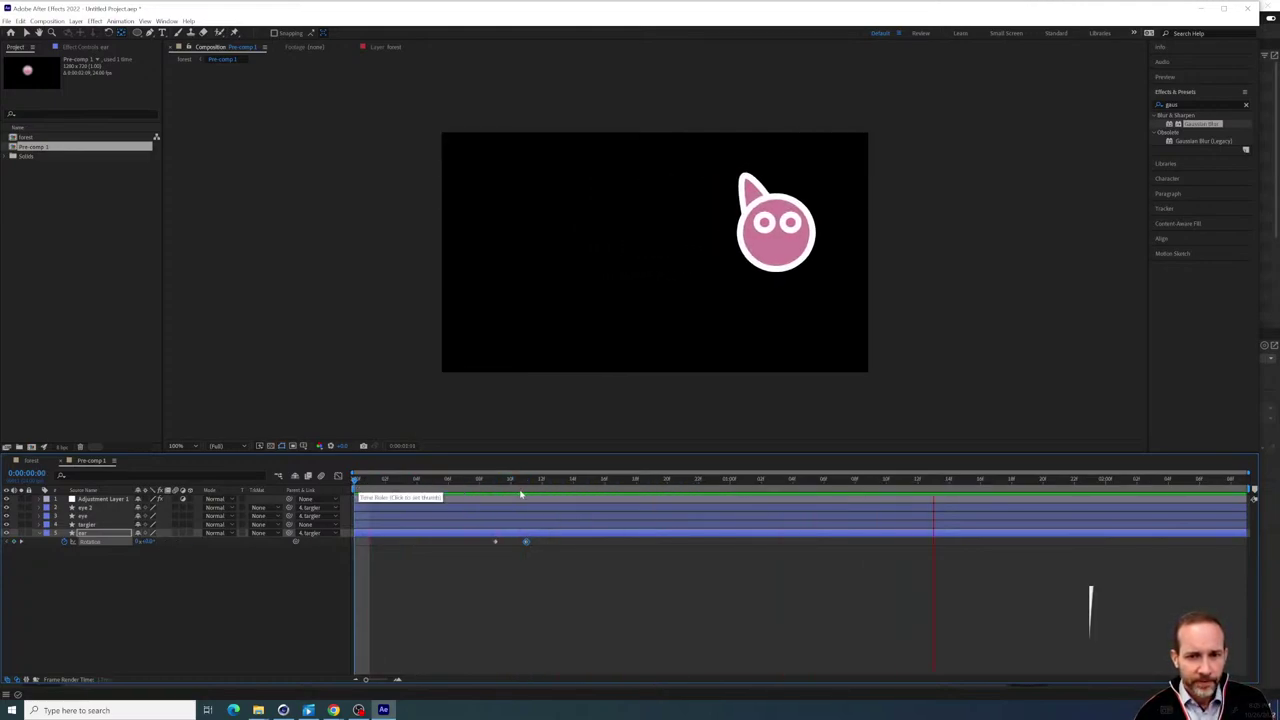
Hold the ear's Rotation with a keyframe at 0:00:01:04, rotate the ear back down at 0:00:01:07, and preview the animation
drag(634, 484, 794, 490)
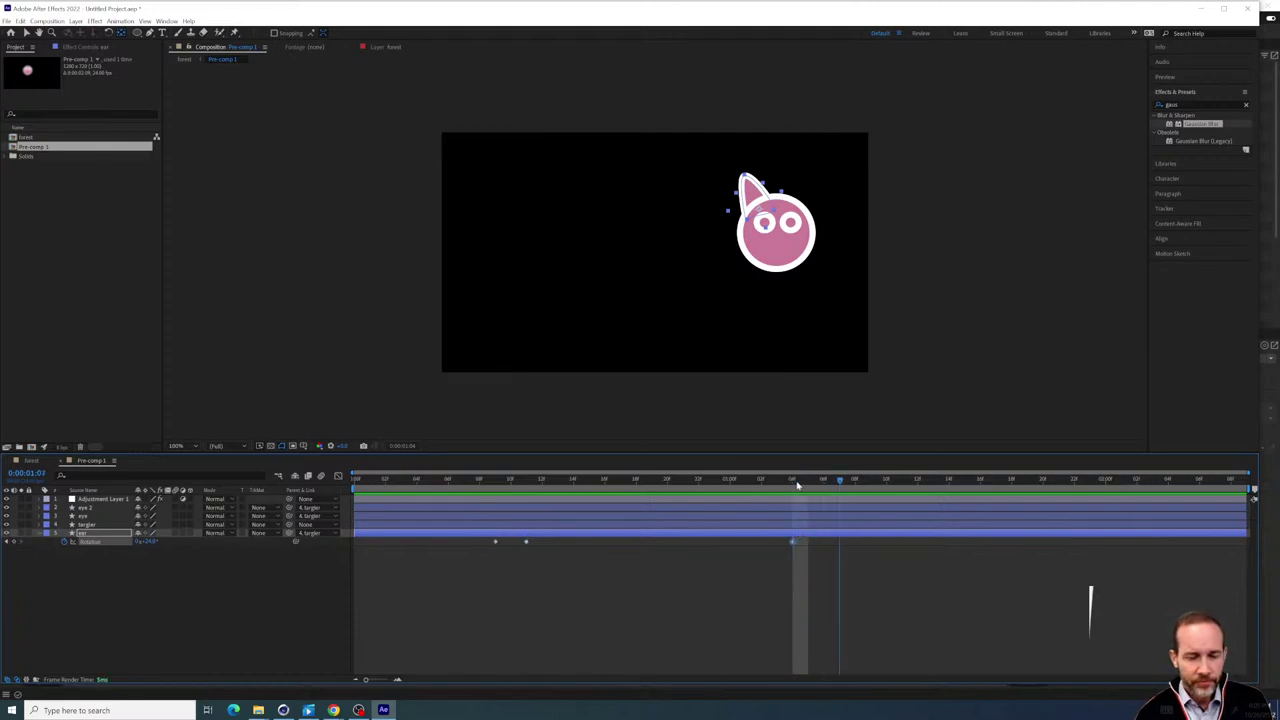
drag(147, 541, 141, 541)
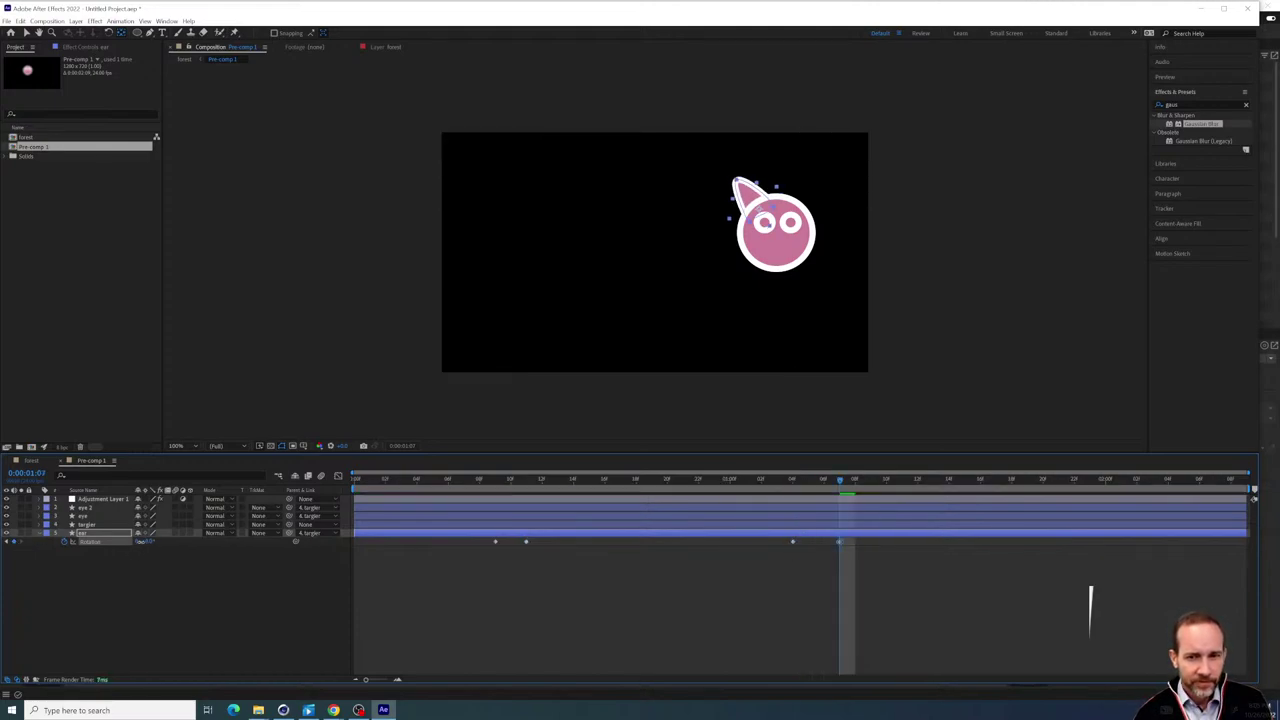
click(402, 482)
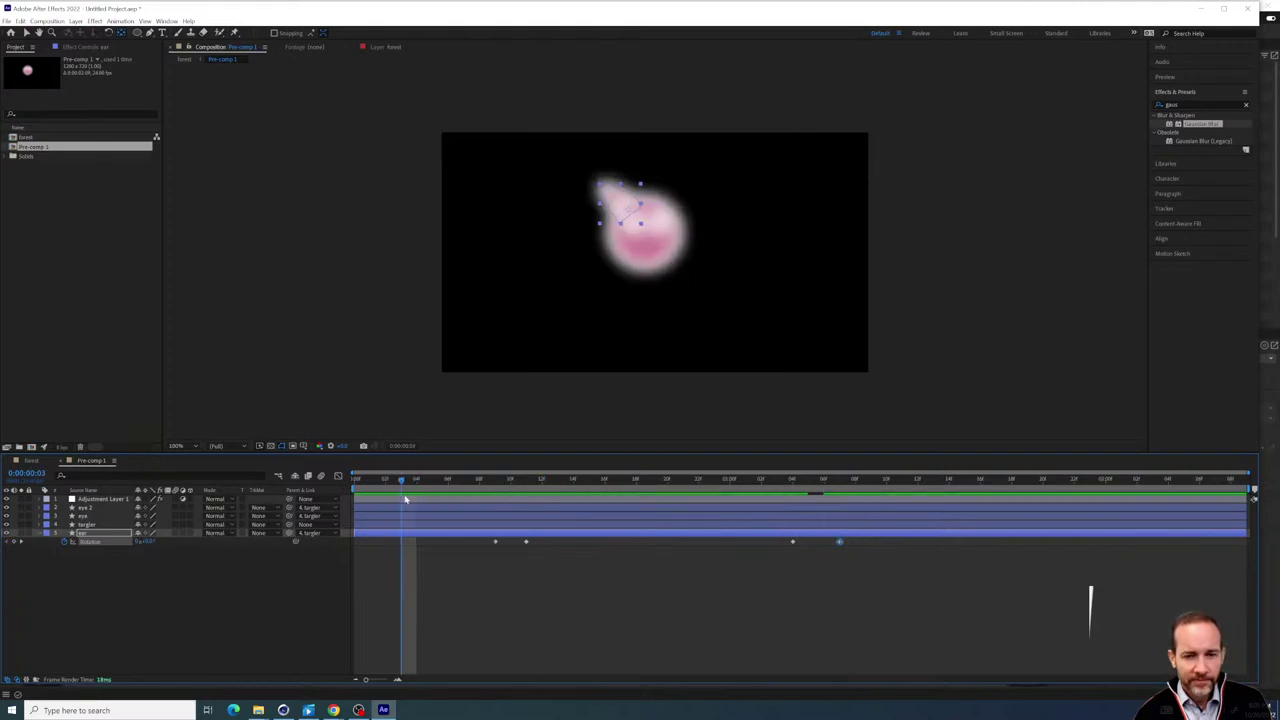
key(space)
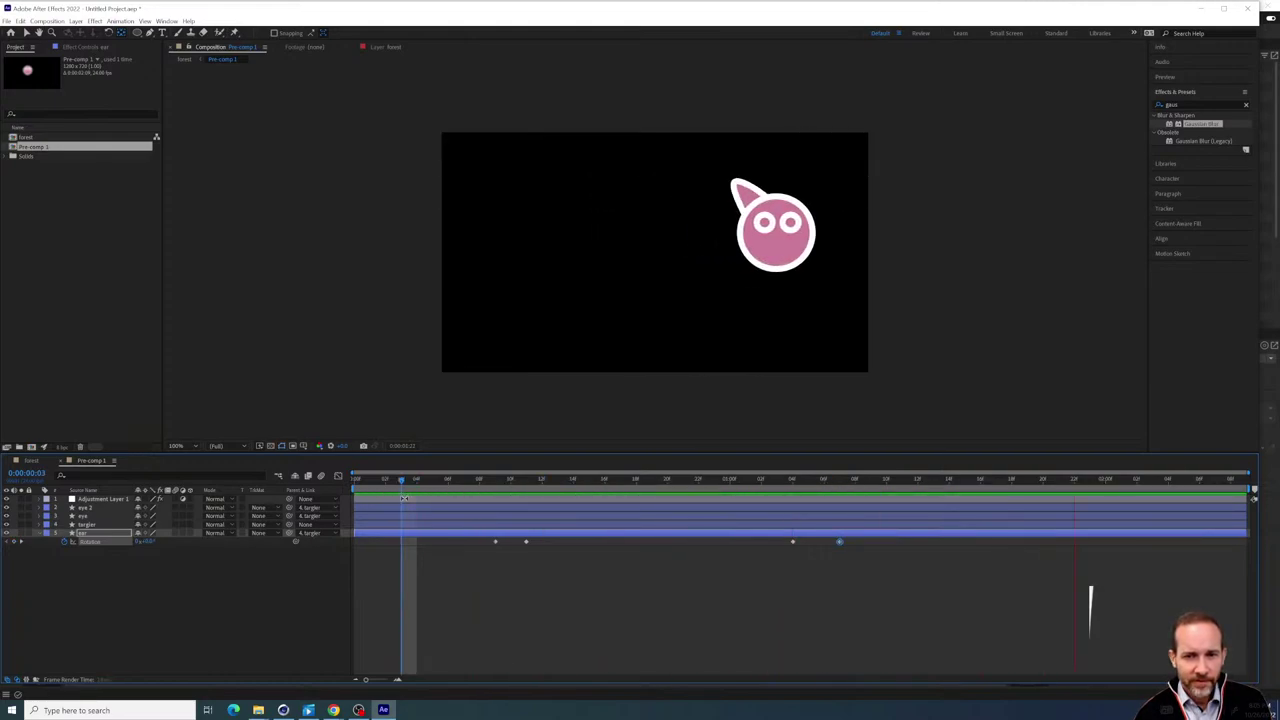
Shift the ear layer's last two Rotation keyframes so that they start at about 0:00:01:23, and preview the timing
click(526, 482)
drag(872, 583, 1090, 543)
click(902, 481)
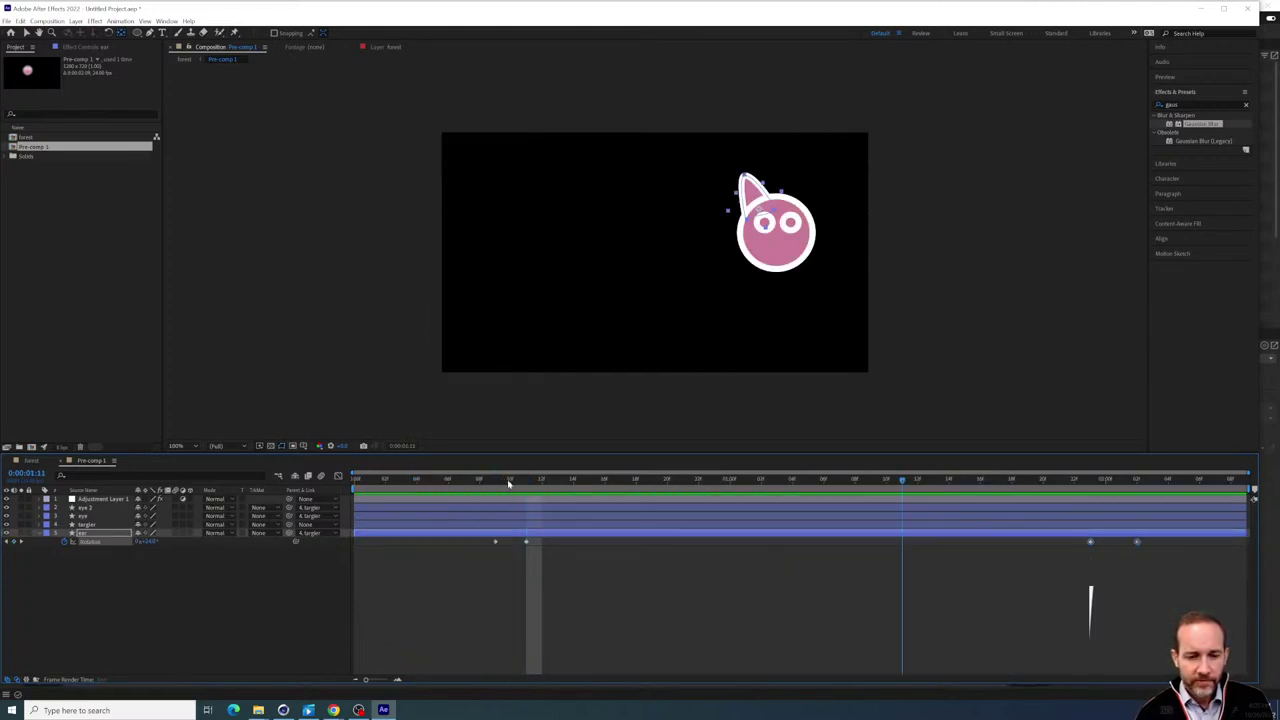
drag(509, 482, 922, 519)
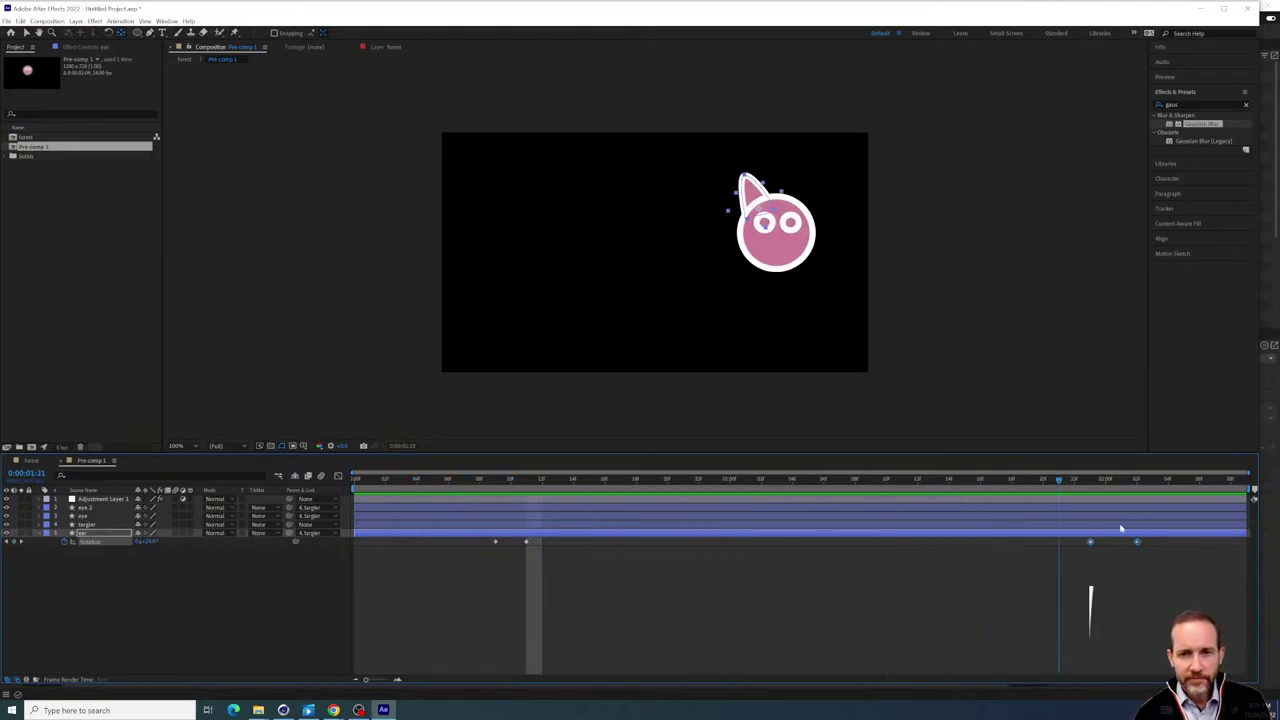
drag(1003, 511, 836, 503)
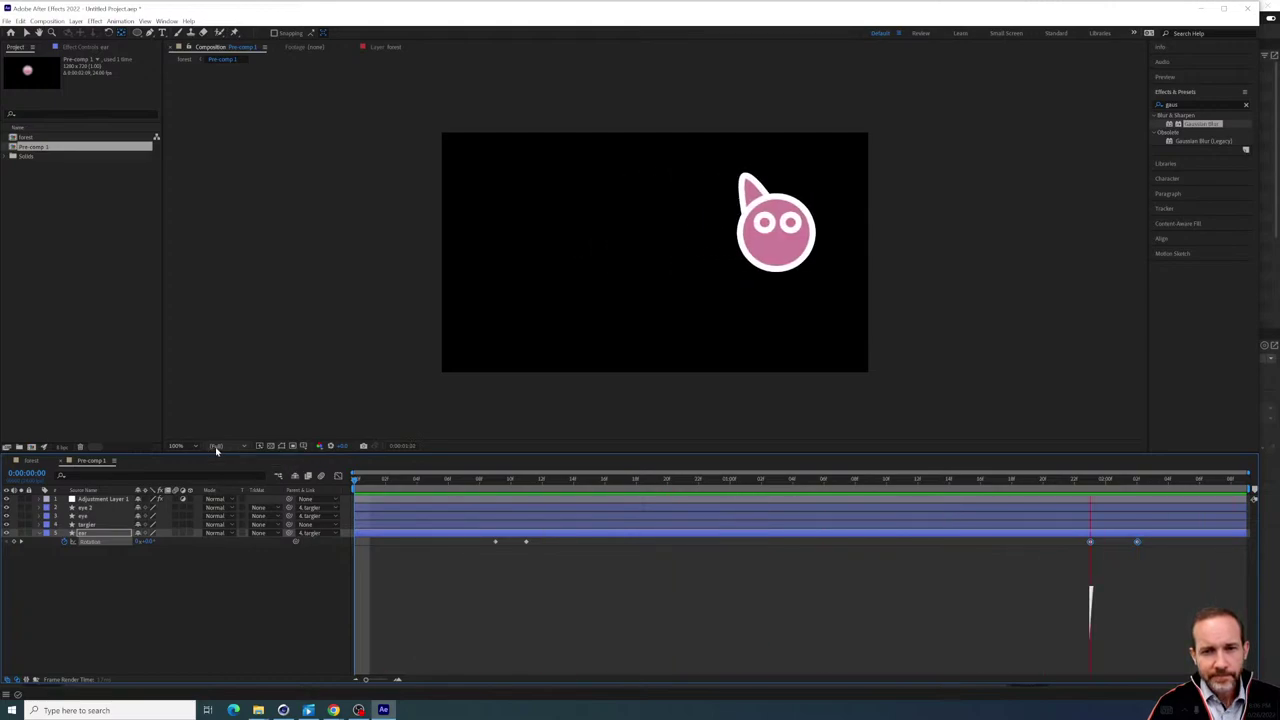
key(space)
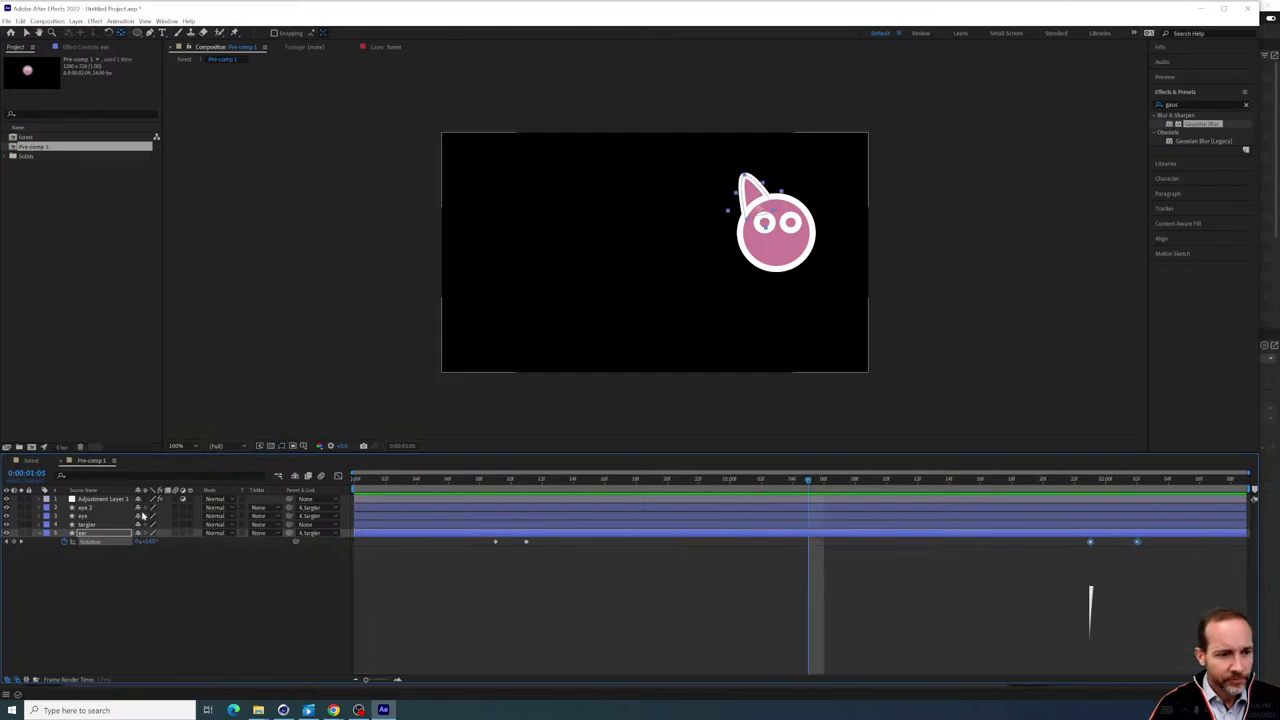
Reveal the keyframes of the eye layers and copy the eye layer's three blink Scale keyframes to 0:00:01:19
click(105, 508)
shift+click(101, 516)
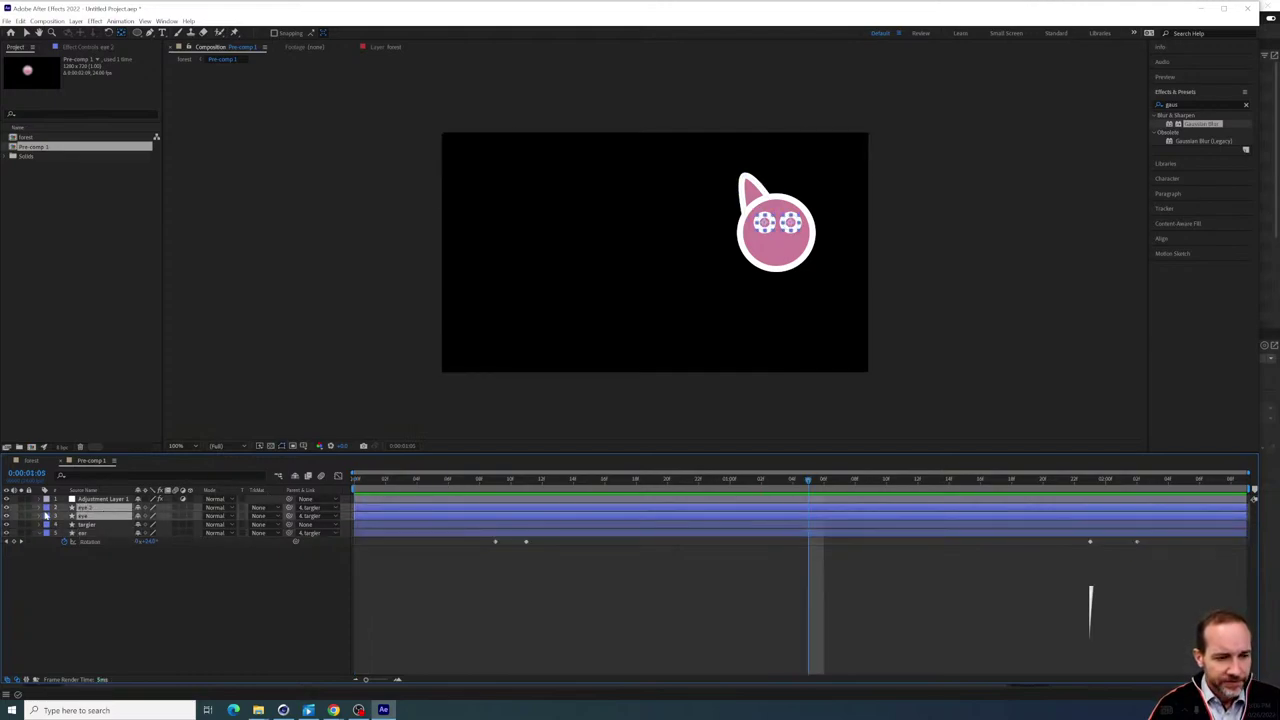
click(41, 516)
click(651, 553)
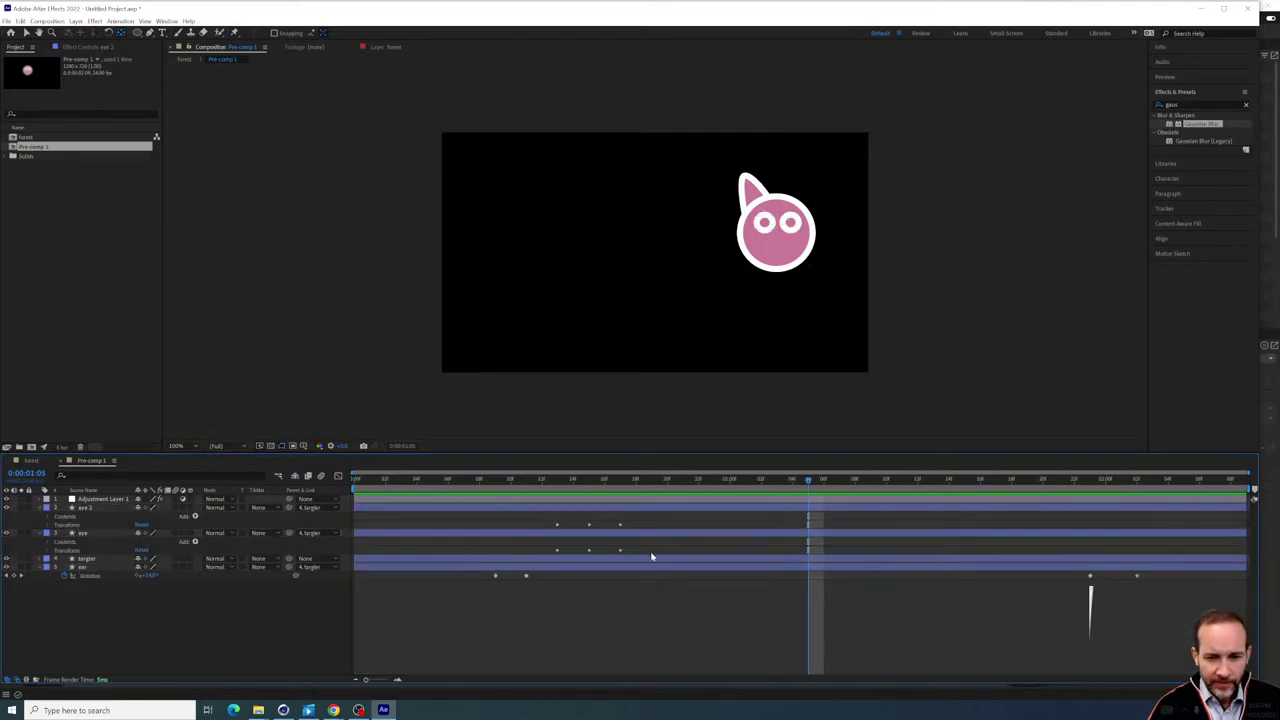
click(116, 538)
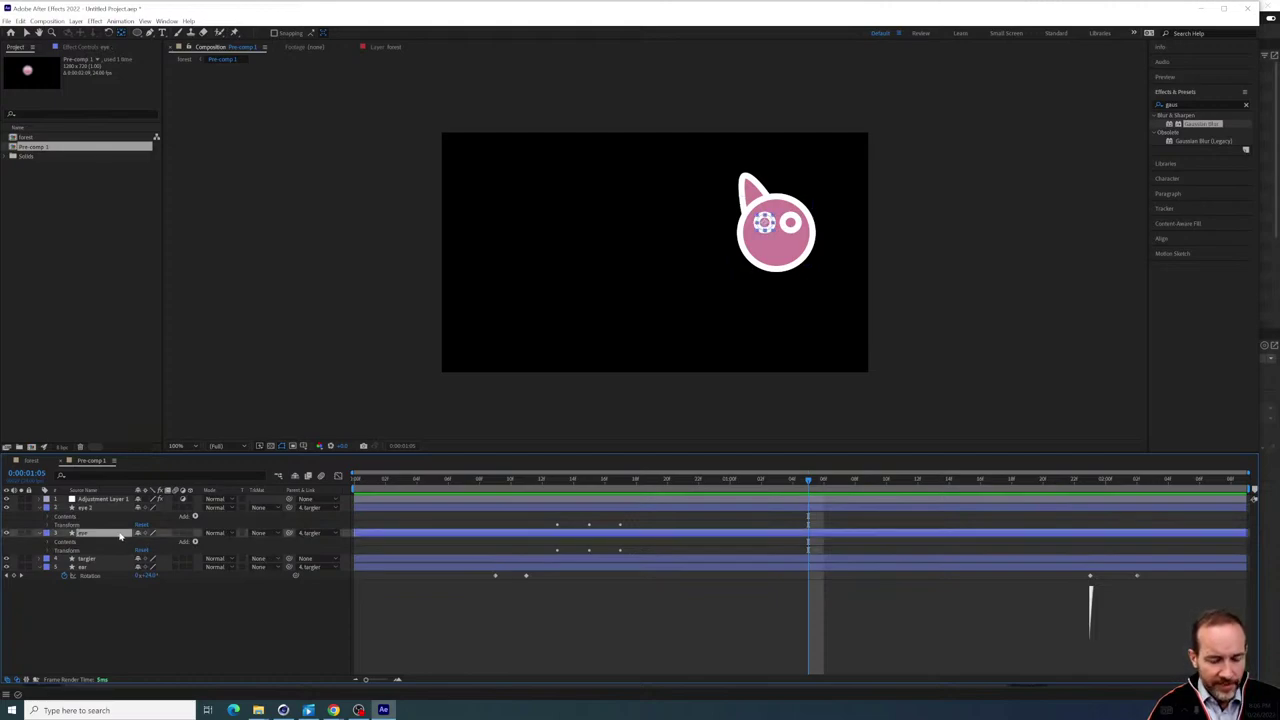
key(u)
drag(644, 542, 502, 553)
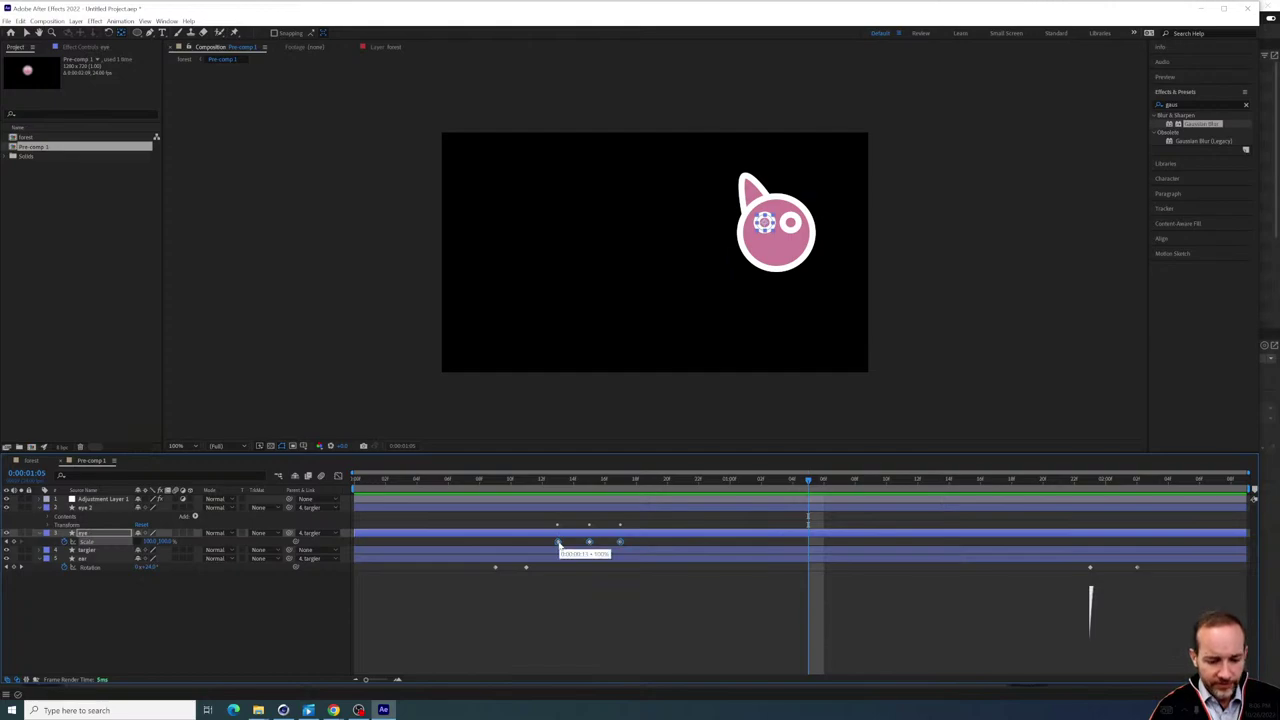
drag(982, 486, 1016, 484)
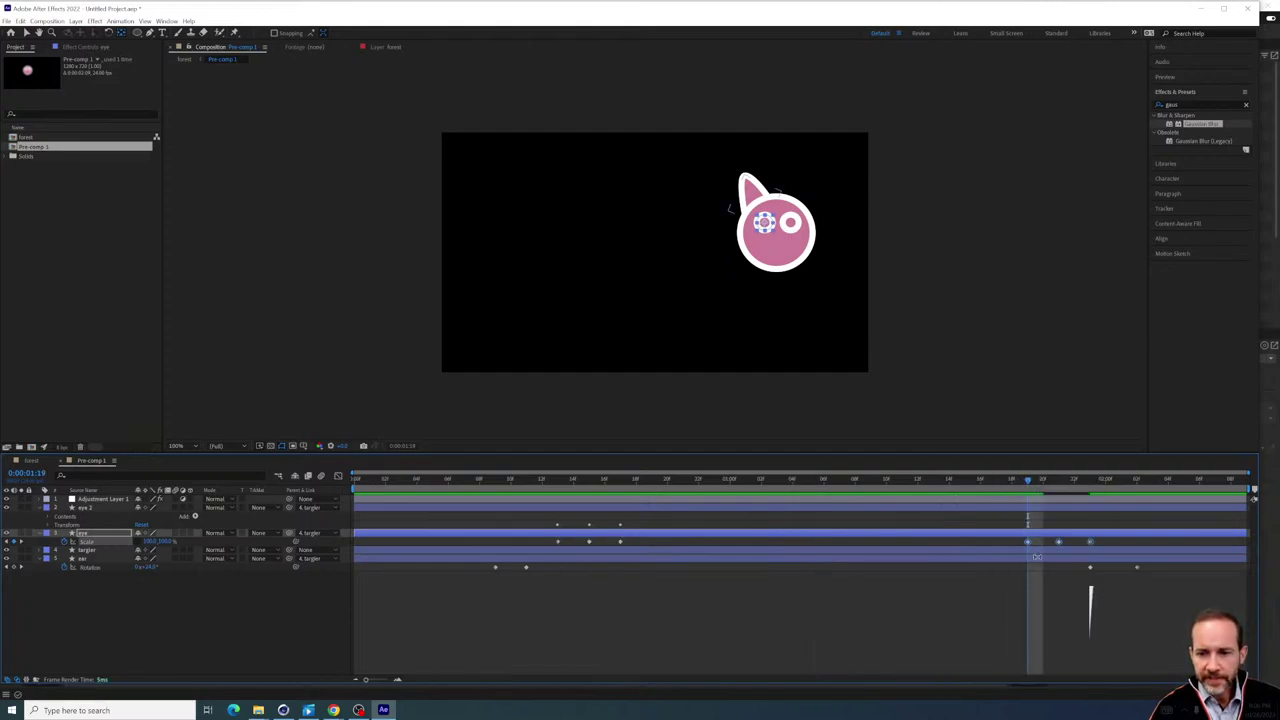
Copy the eye 2 layer's three blink Scale keyframes to 0:00:01:19 and preview the second blink
click(95, 509)
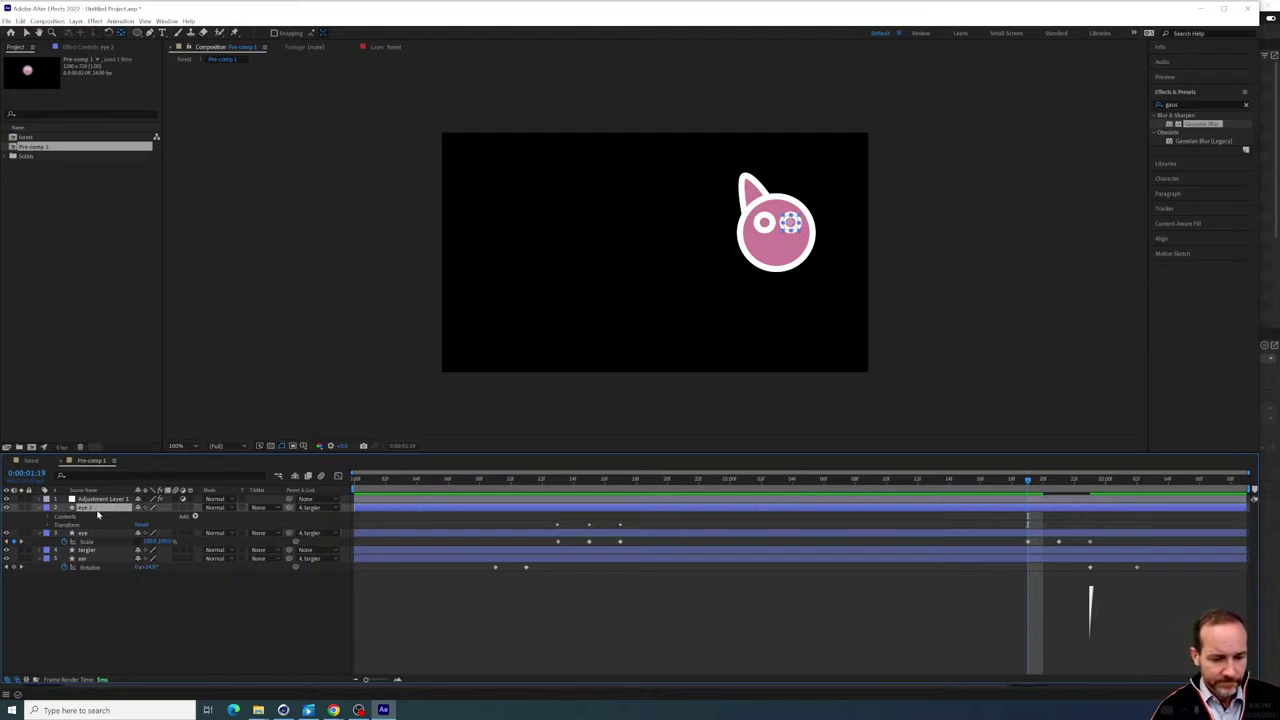
key(s)
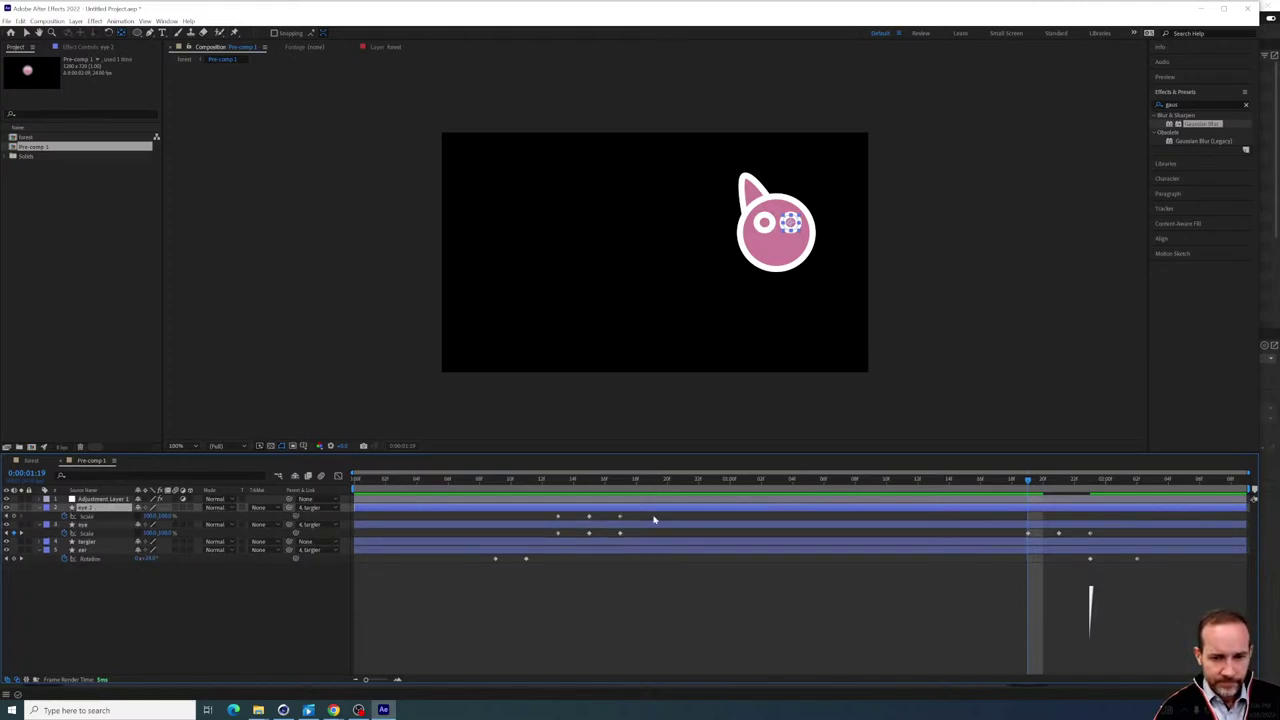
drag(654, 519, 521, 519)
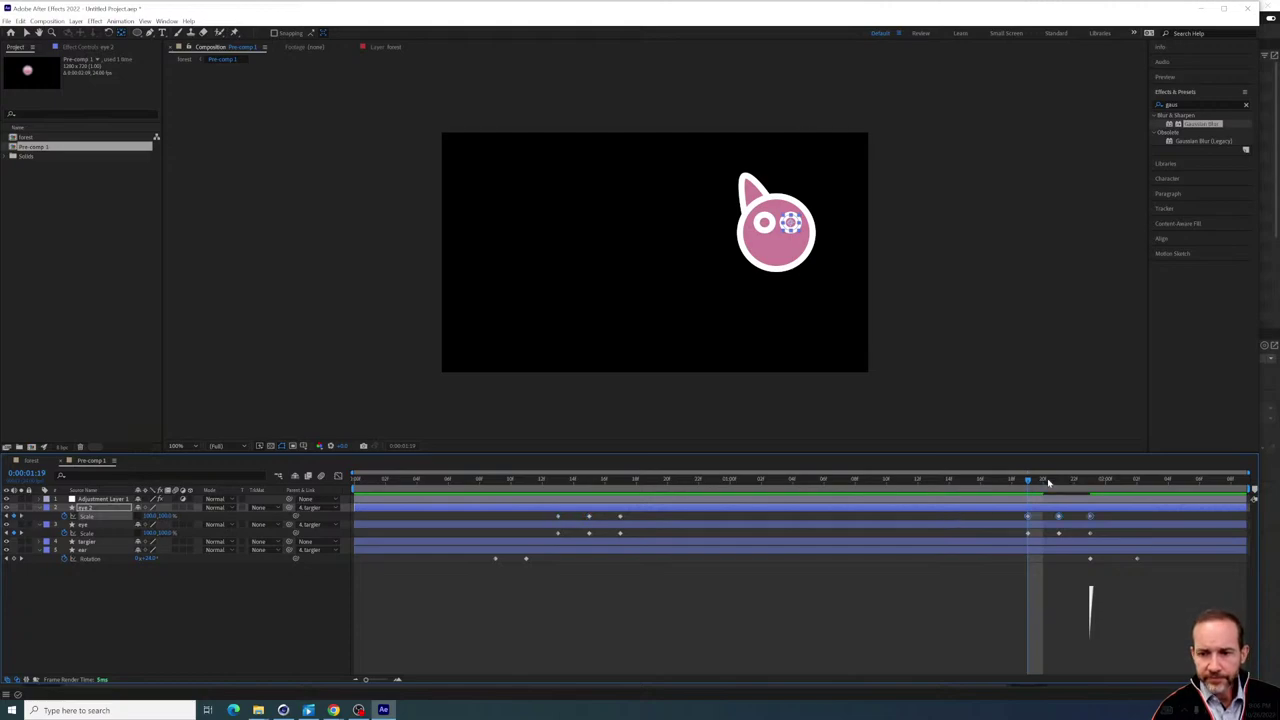
key(space)
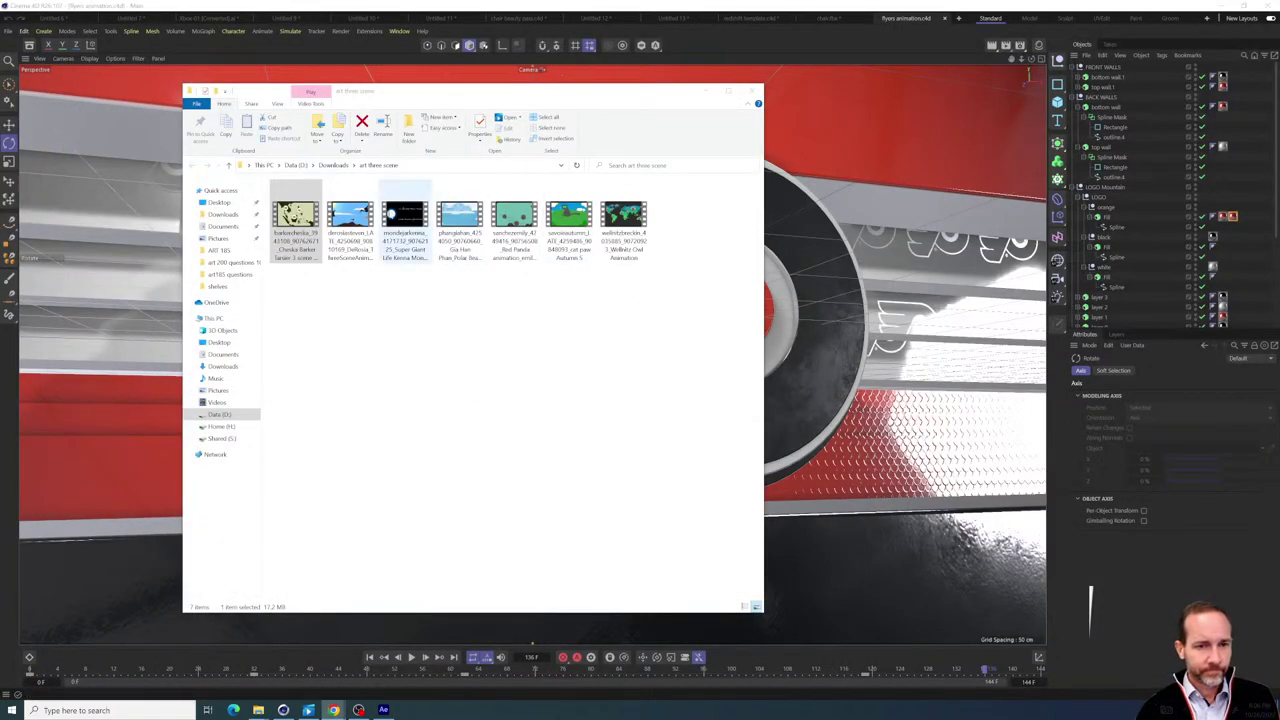
Switch to File Explorer, open the tarsier three-scene animation video from the art three scene folder, and examine its close-up scene and end credits
click(290, 220)
key(Return)
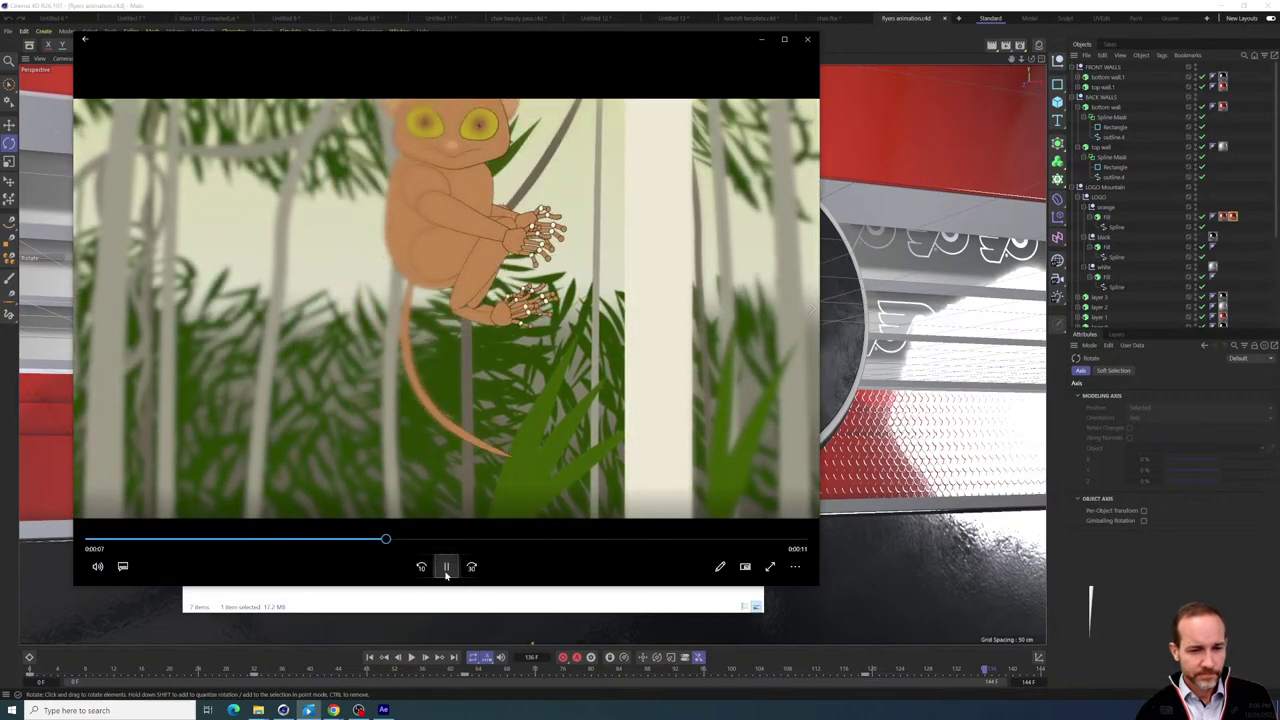
click(446, 567)
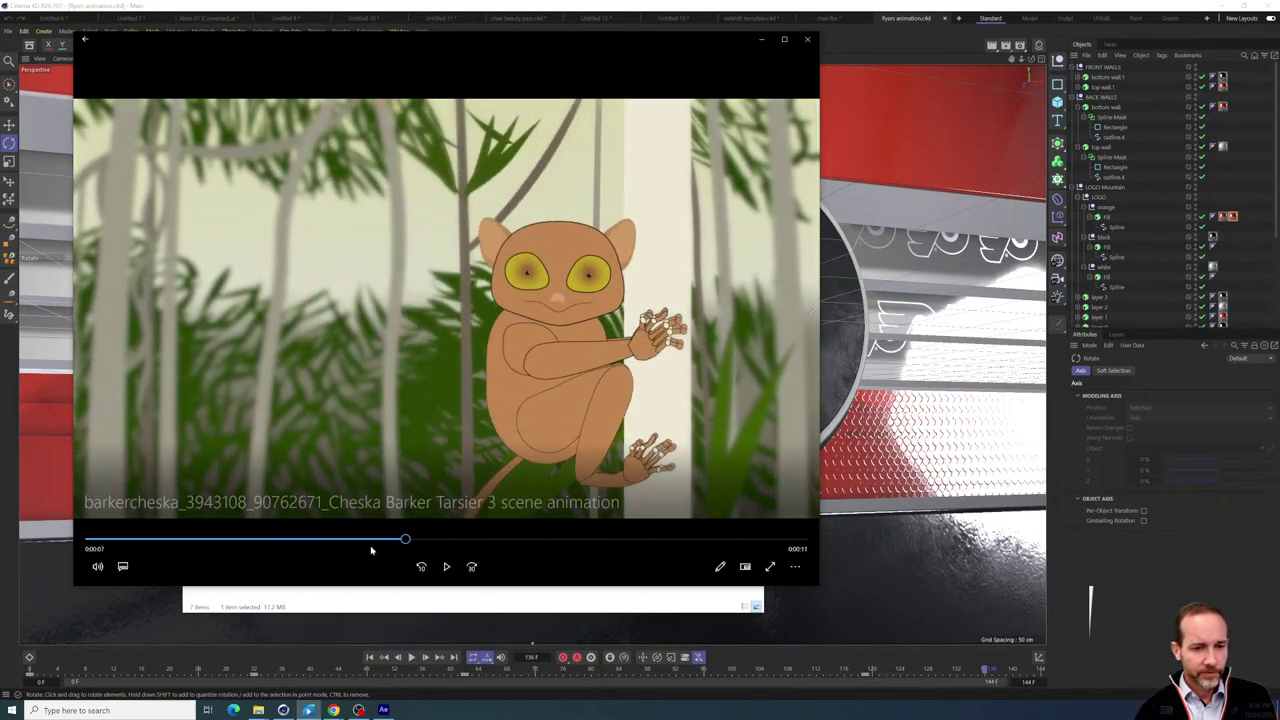
drag(371, 548, 166, 541)
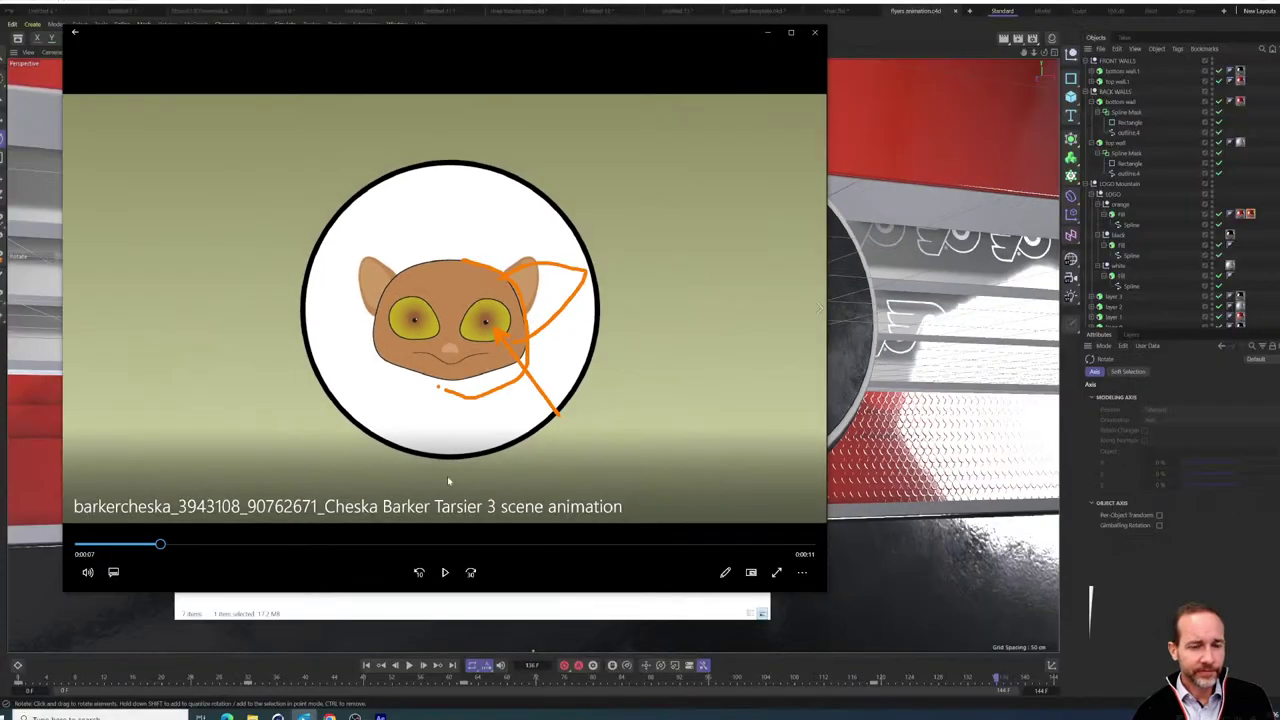
click(497, 541)
drag(500, 544, 724, 553)
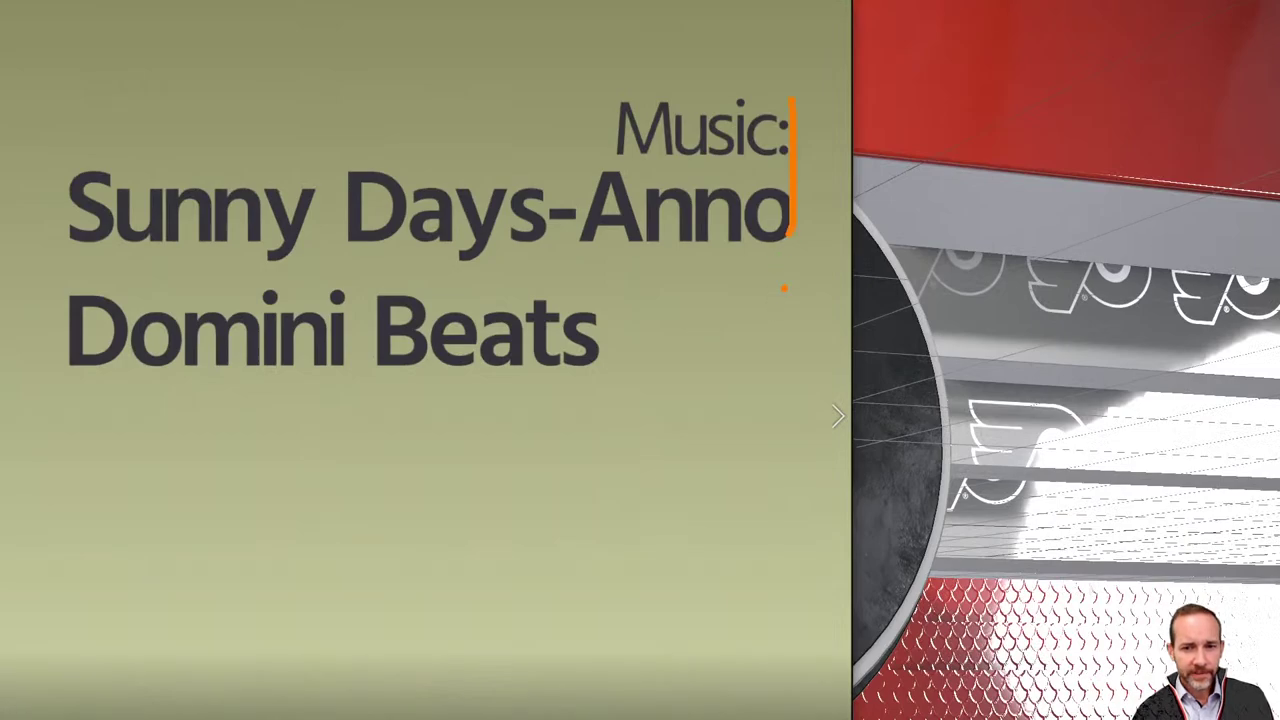
drag(772, 108, 750, 432)
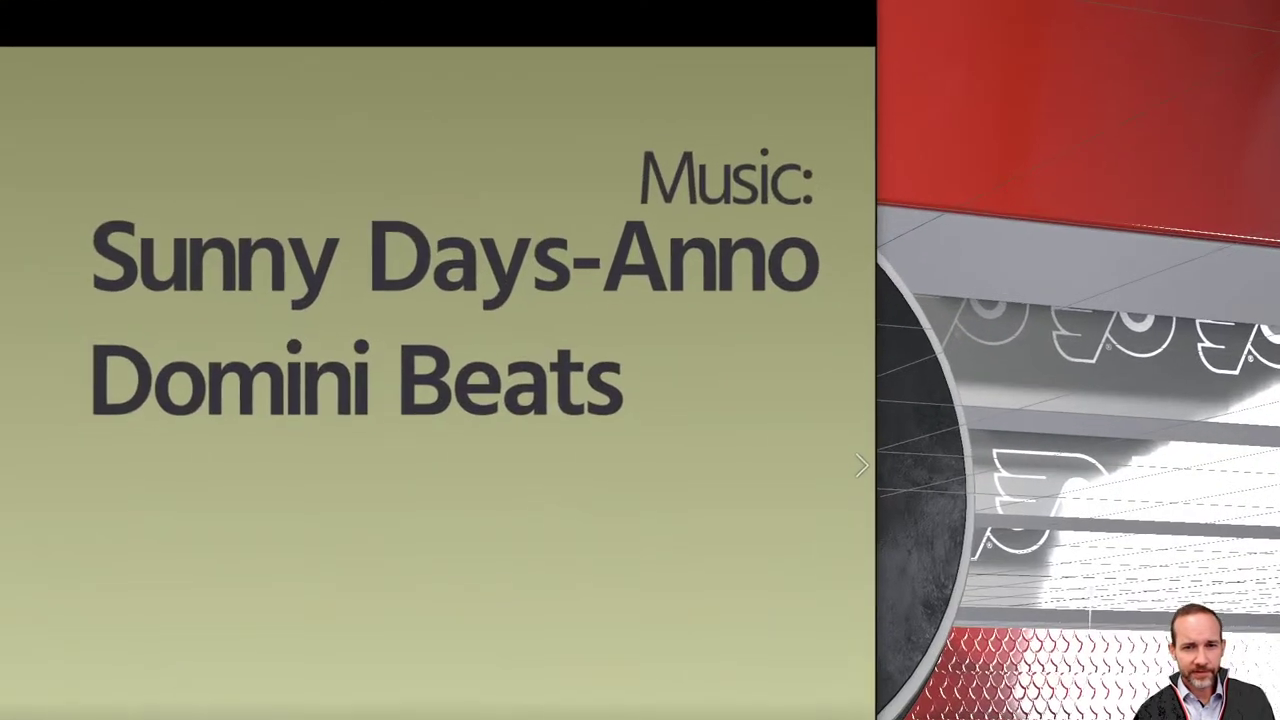
mouse_move(764, 147)
mouse_down()
mouse_move(752, 450)
mouse_move(780, 185)
mouse_move(784, 448)
mouse_move(777, 192)
mouse_up()
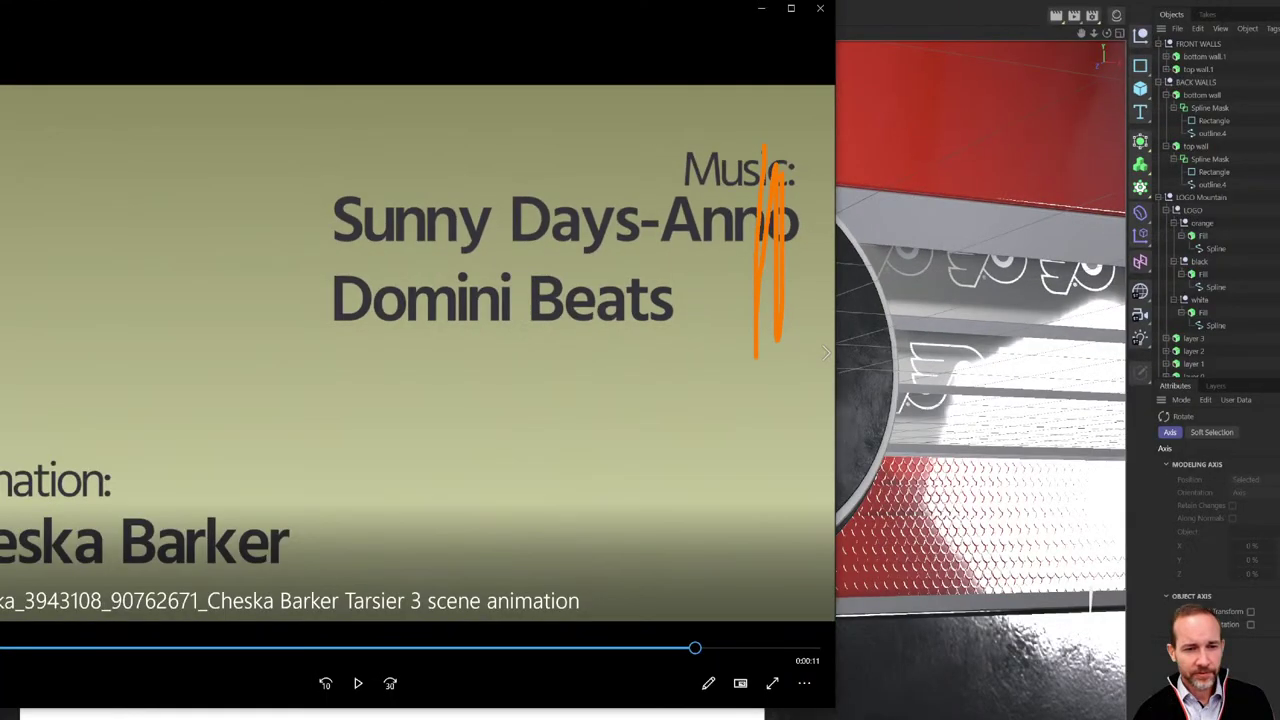
key(Escape)
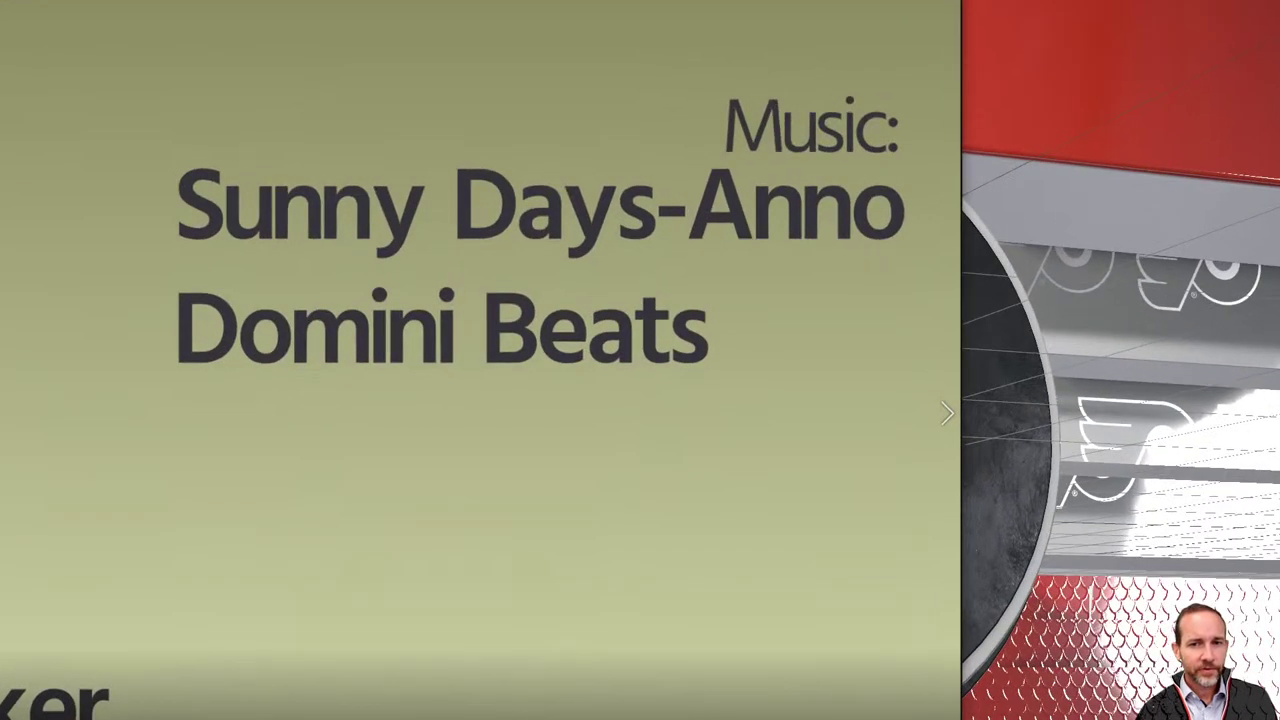
mouse_move(743, 138)
mouse_down()
mouse_move(518, 253)
mouse_move(931, 197)
mouse_move(825, 219)
mouse_up()
key(Escape)
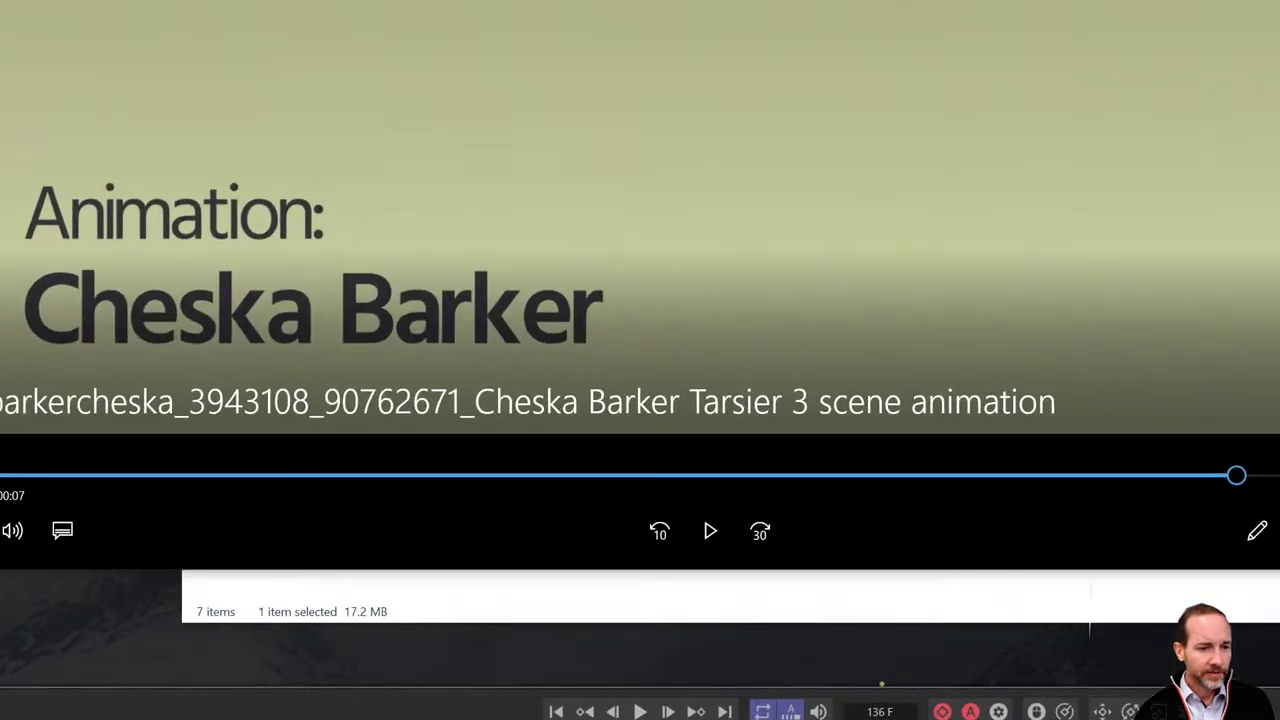
drag(138, 614, 466, 436)
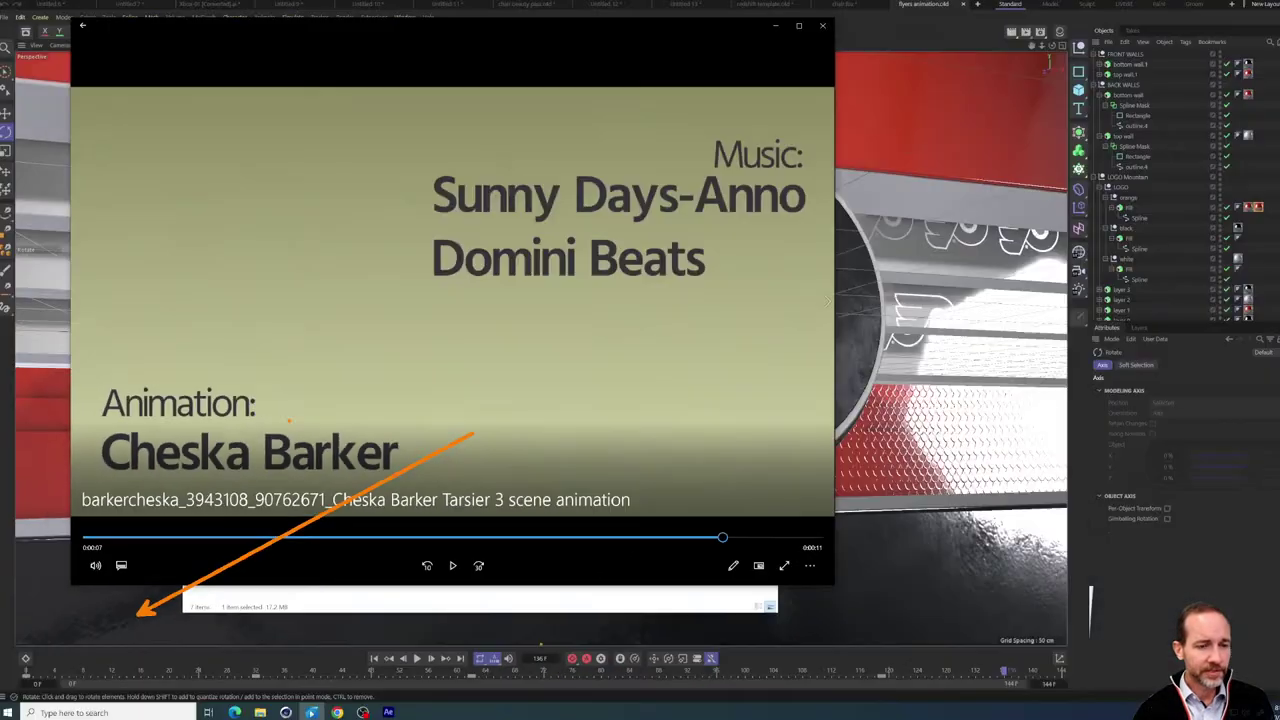
key(Escape)
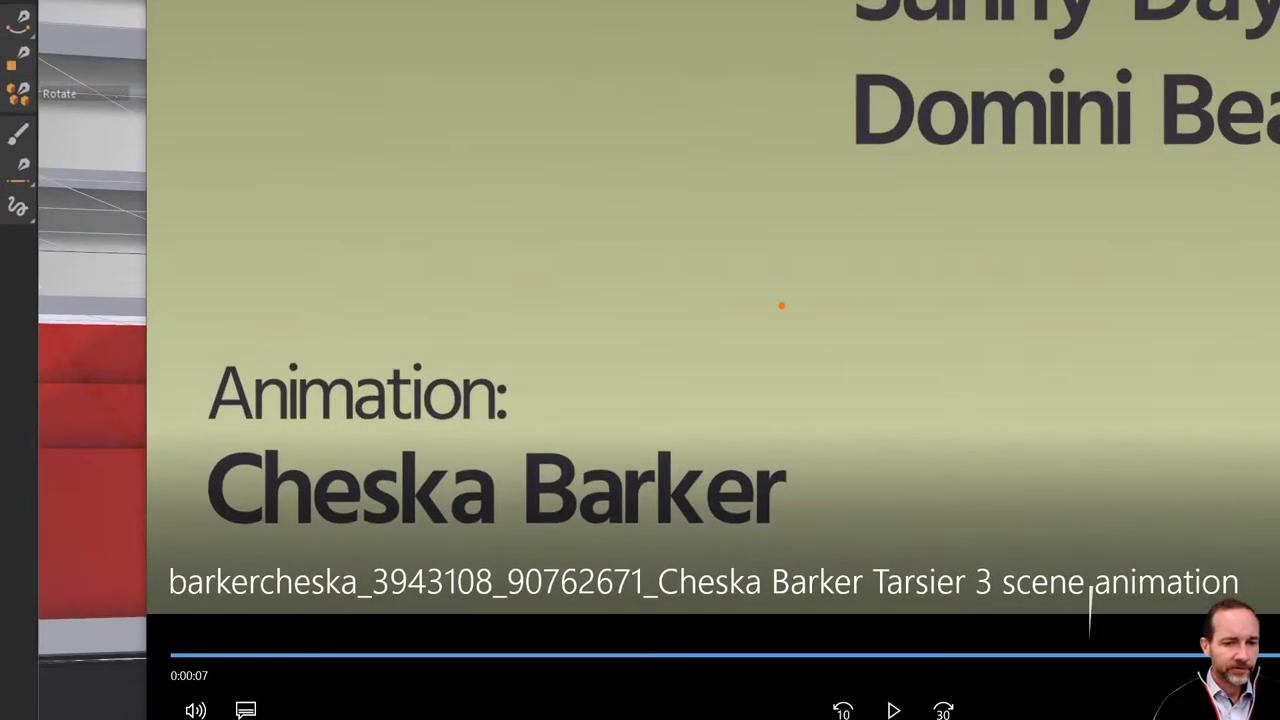
mouse_move(782, 305)
mouse_down()
mouse_move(240, 323)
mouse_move(560, 572)
mouse_move(331, 195)
mouse_up()
key(Escape)
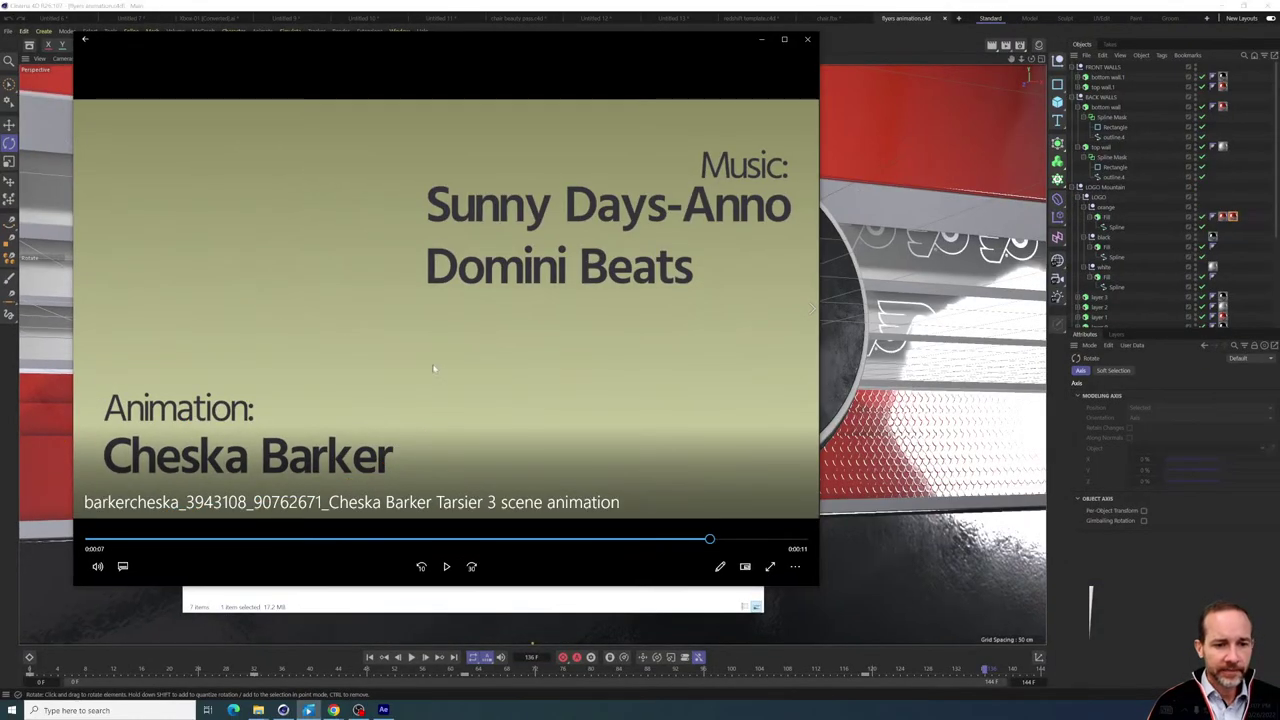
Close the tarsier video and open the owl animation video from the same folder
click(806, 41)
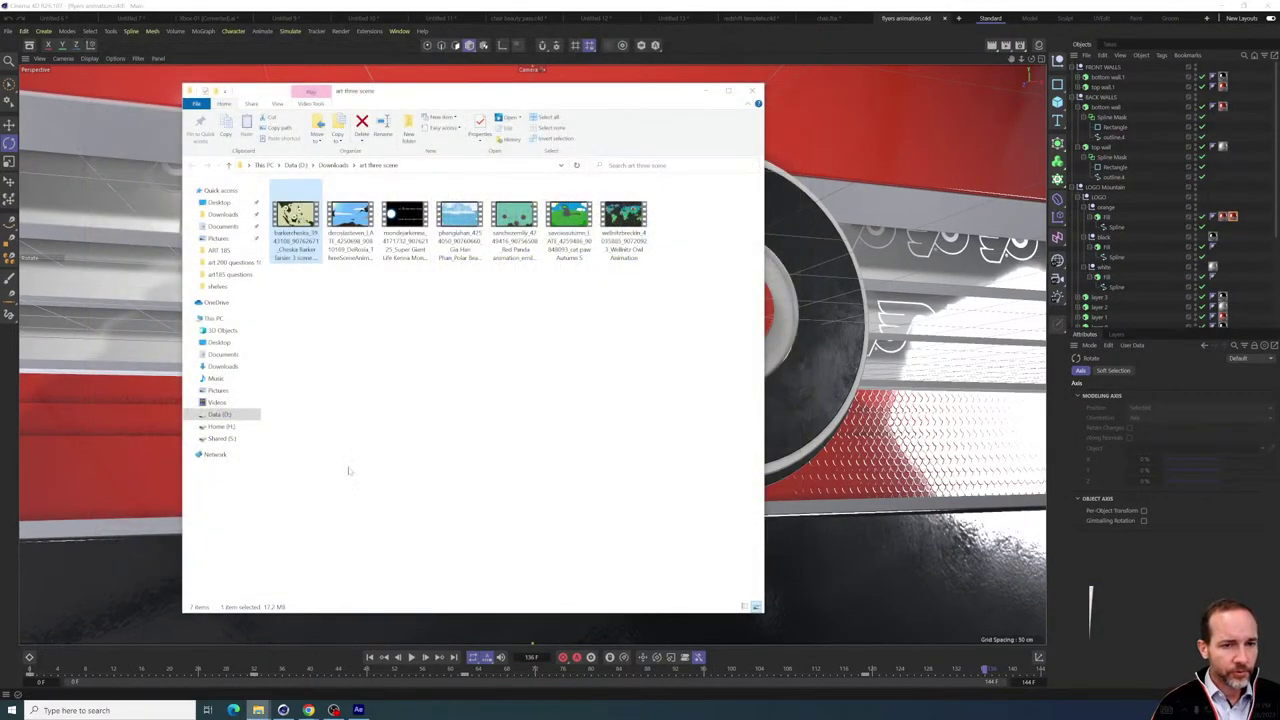
double_click(622, 232)
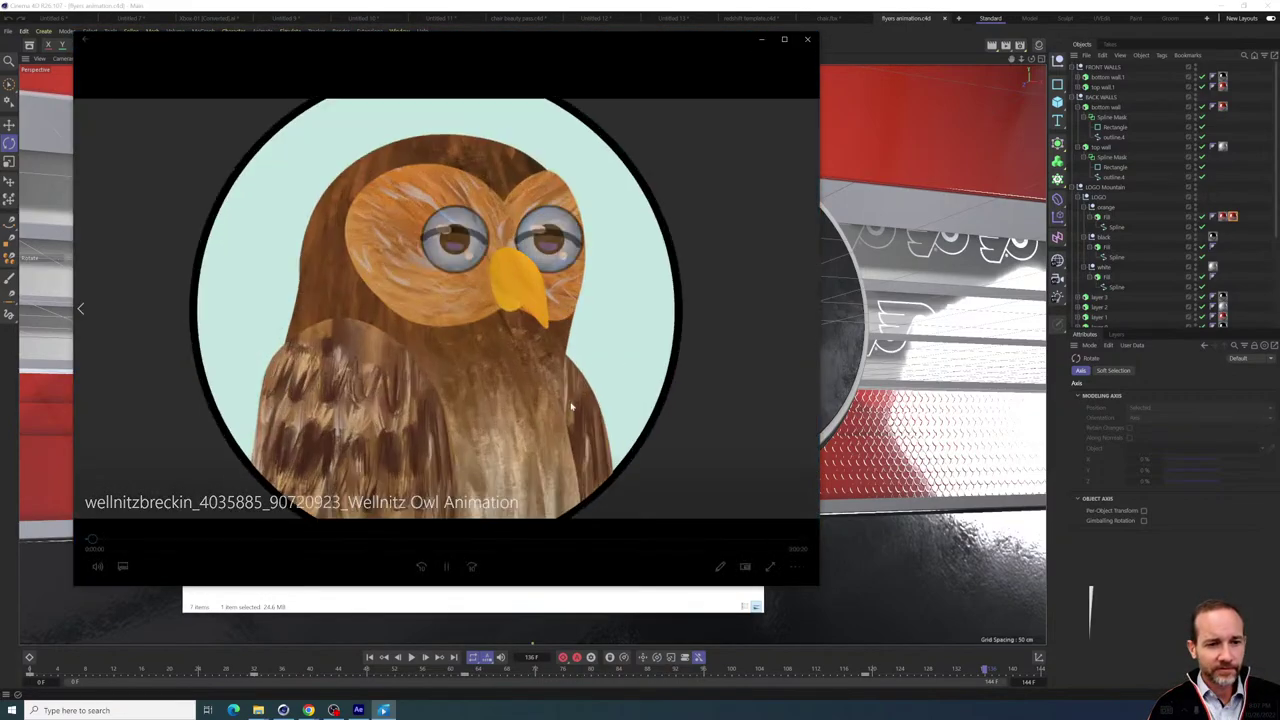
Move the owl video aside, rewind it, and play its opening close-up of the owl
click(446, 566)
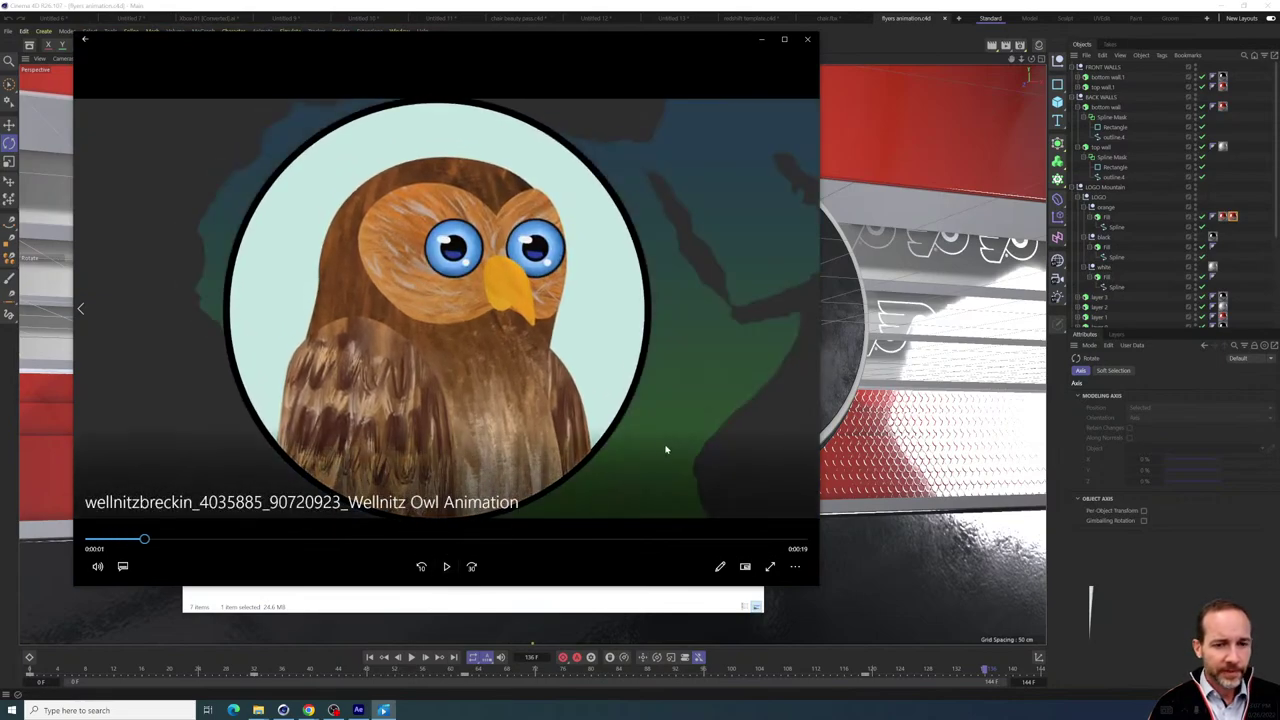
drag(143, 540, 81, 545)
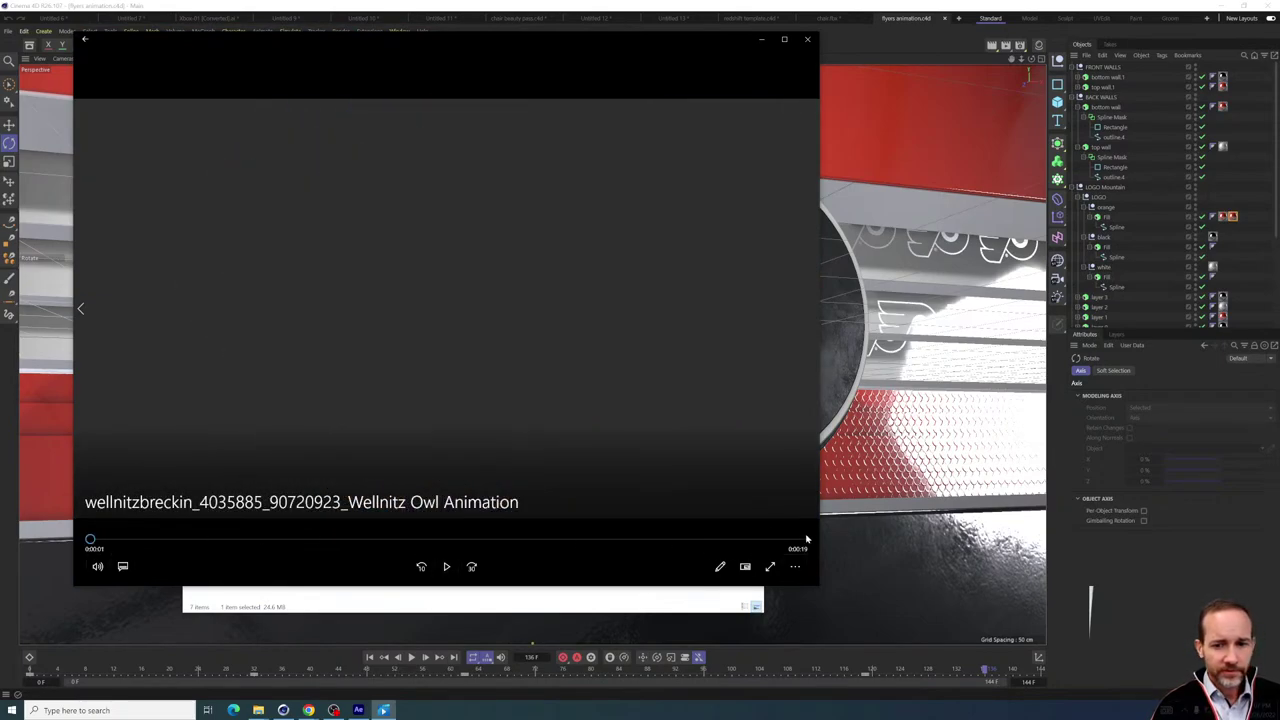
drag(491, 33, 427, 18)
drag(83, 515, 22, 514)
click(378, 542)
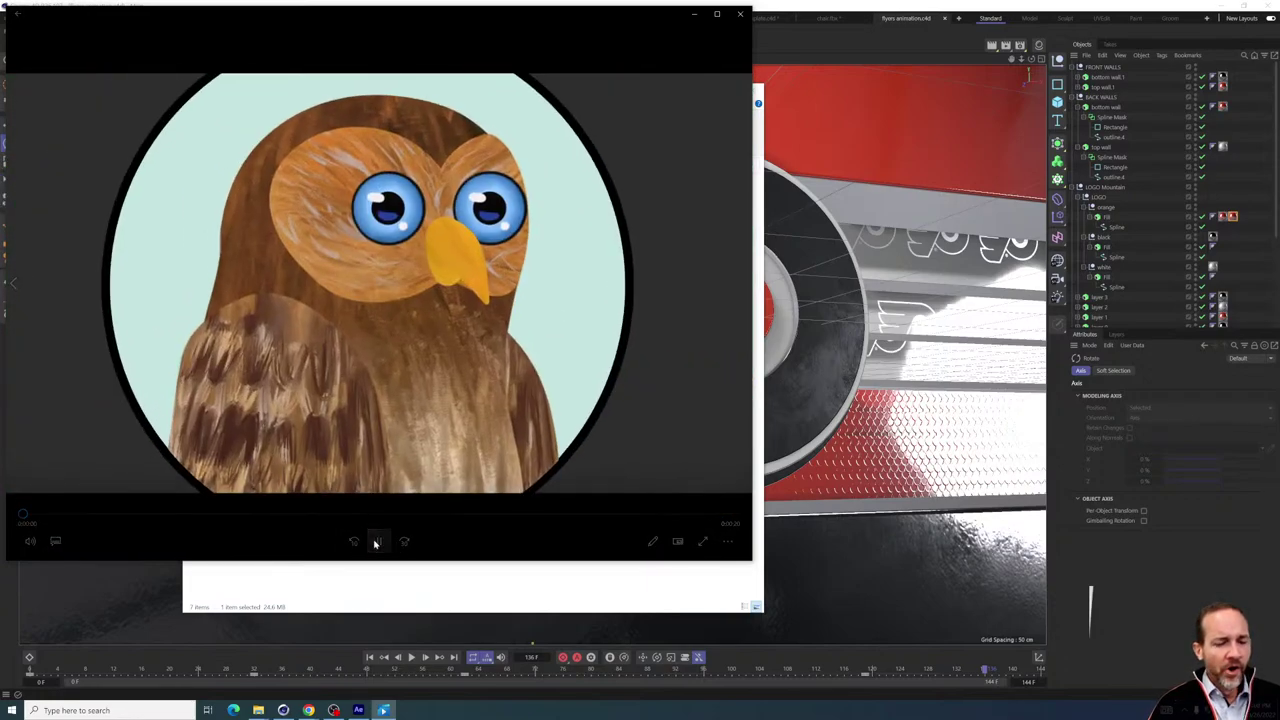
click(377, 541)
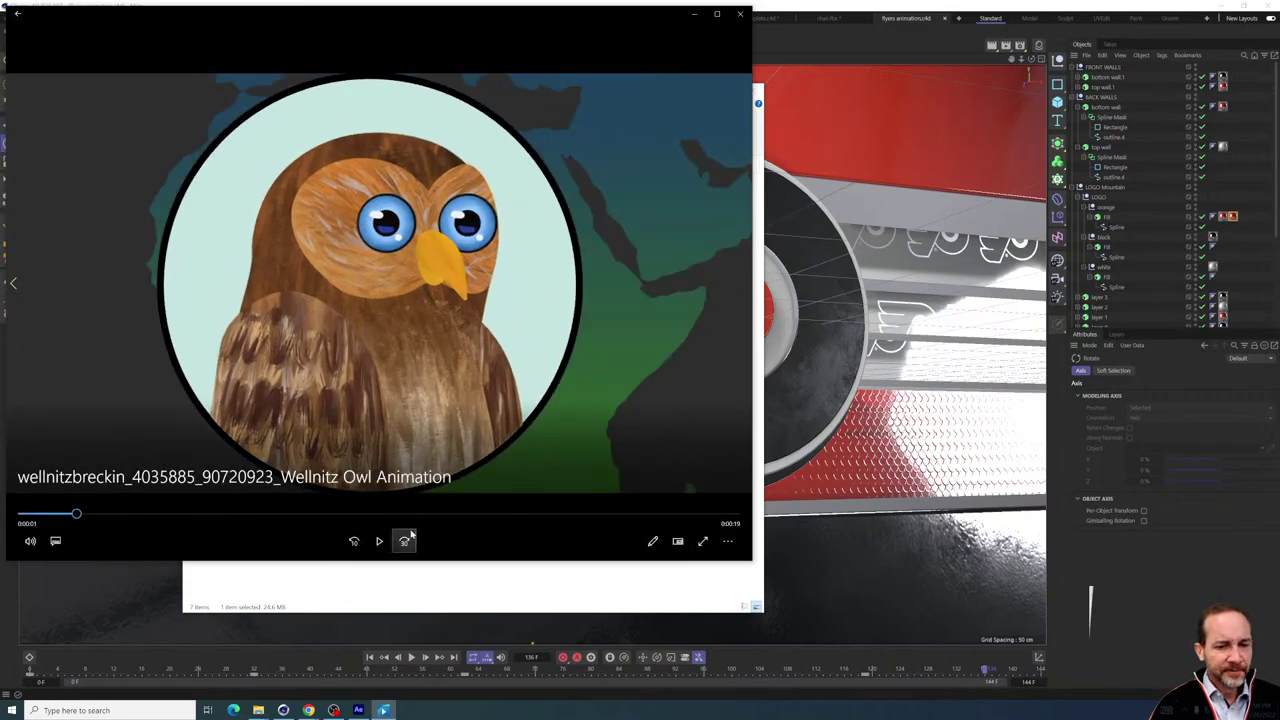
Skip to the end of the owl video and examine its animation and music credits
drag(428, 514, 708, 520)
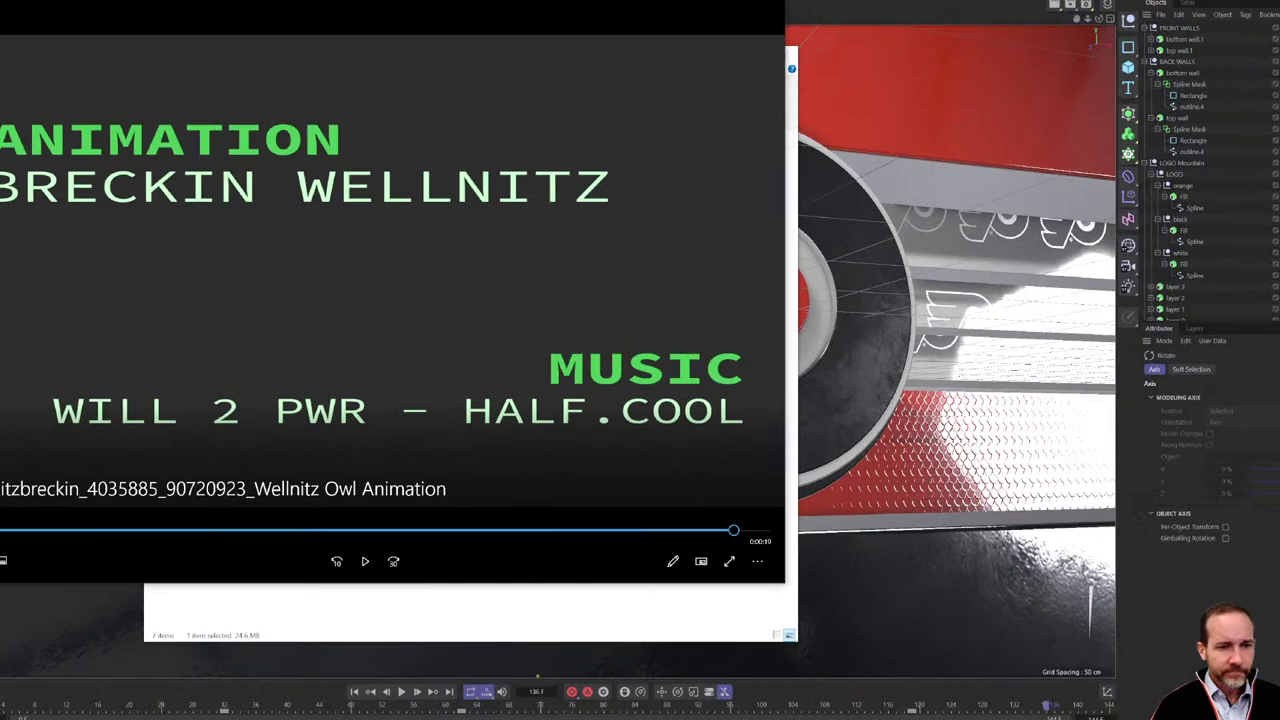
mouse_move(636, 388)
mouse_down()
mouse_move(190, 398)
mouse_move(640, 373)
mouse_move(215, 395)
mouse_move(690, 396)
mouse_up()
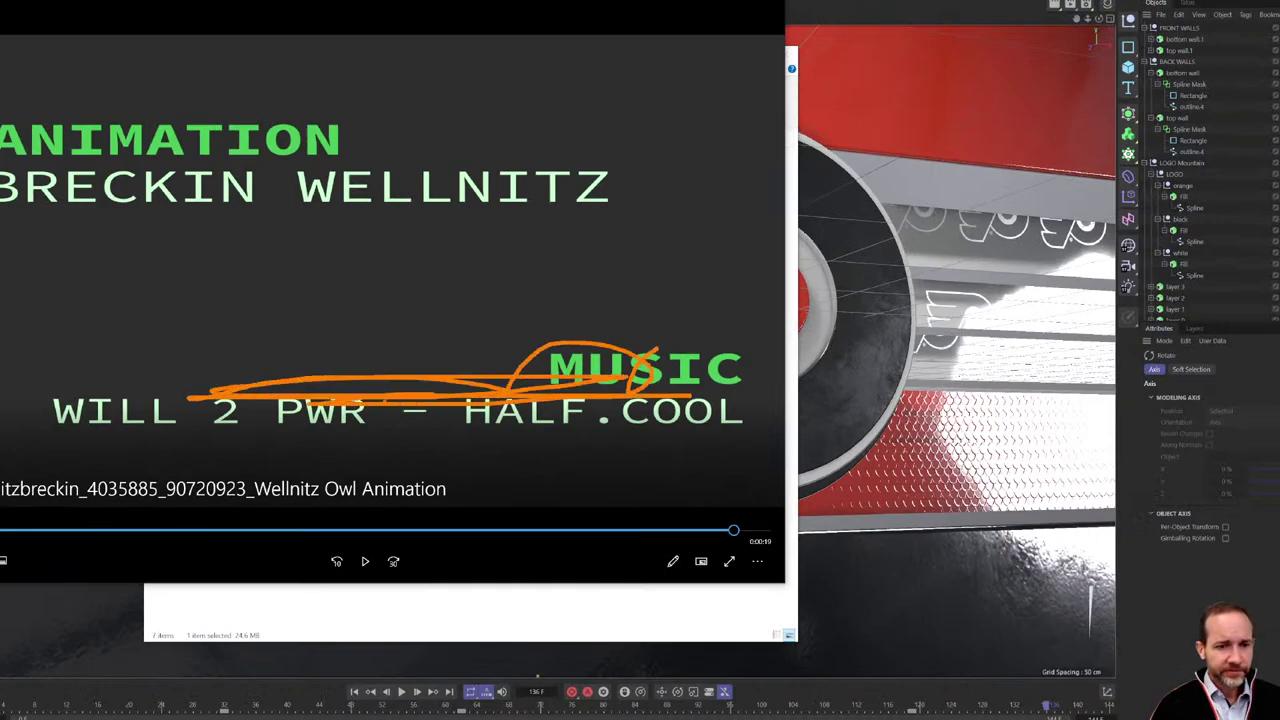
drag(401, 392, 264, 595)
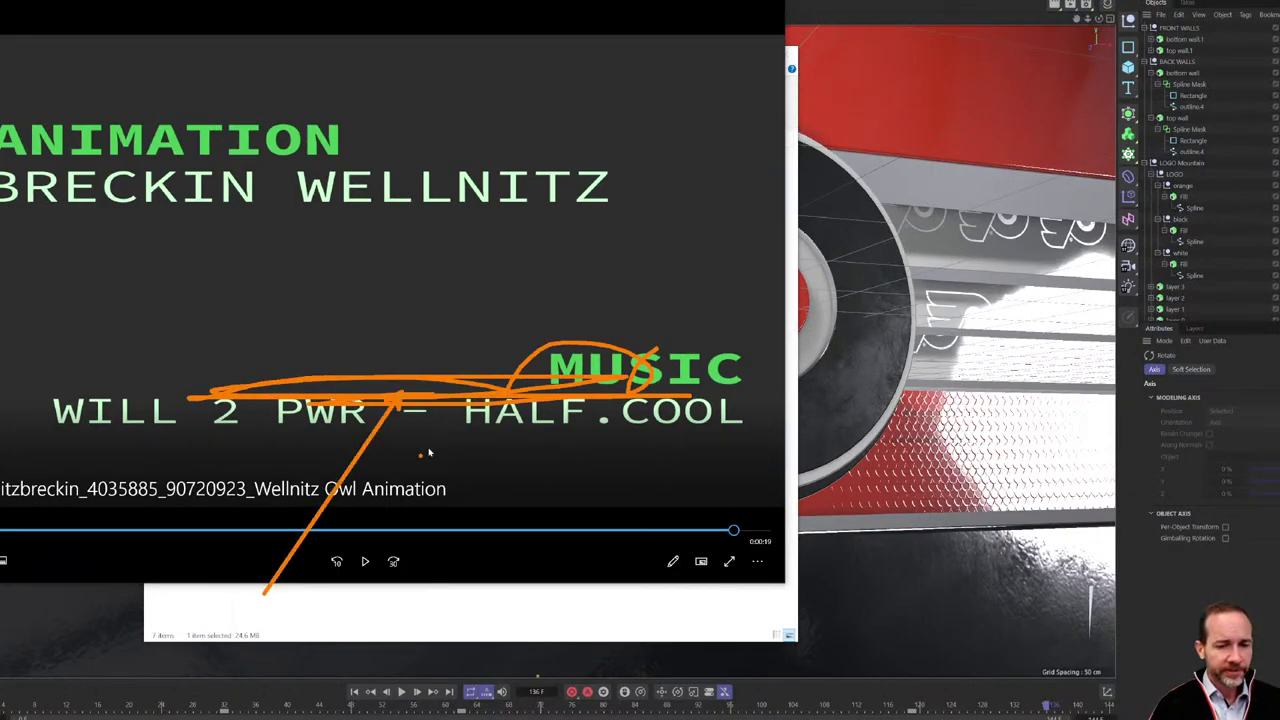
key(Escape)
drag(294, 541, 405, 288)
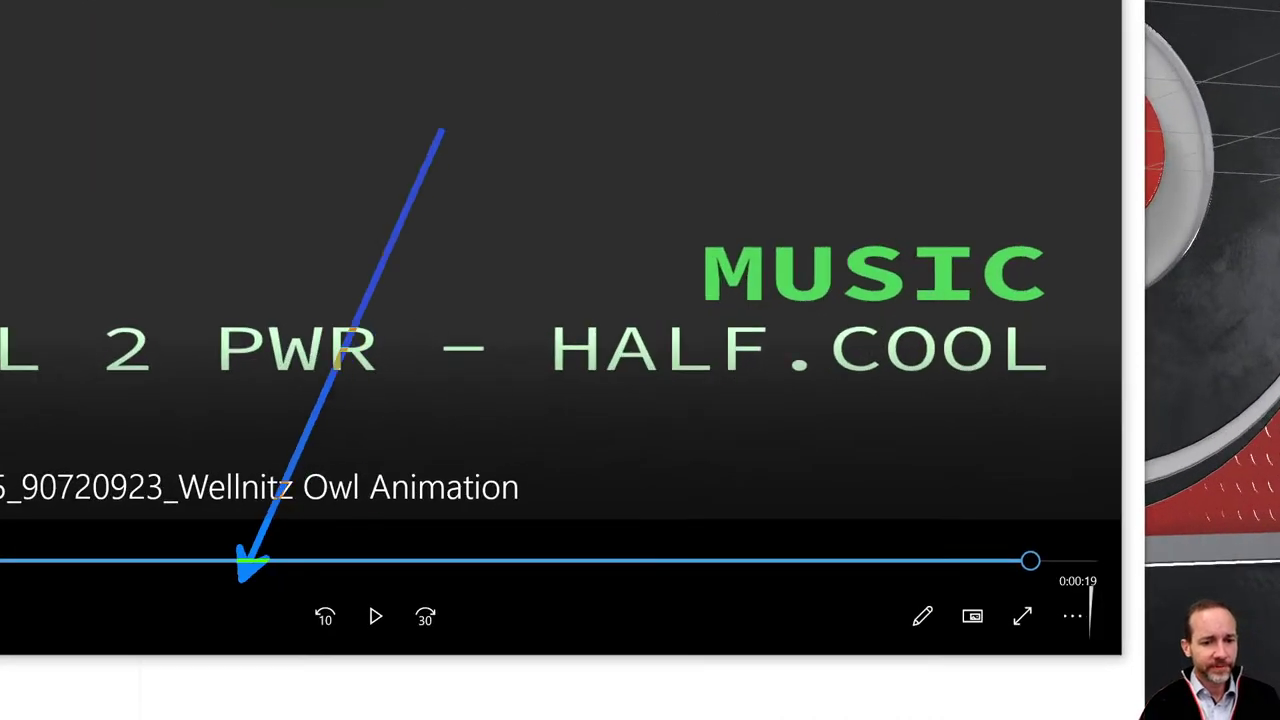
drag(441, 130, 457, 80)
key(Escape)
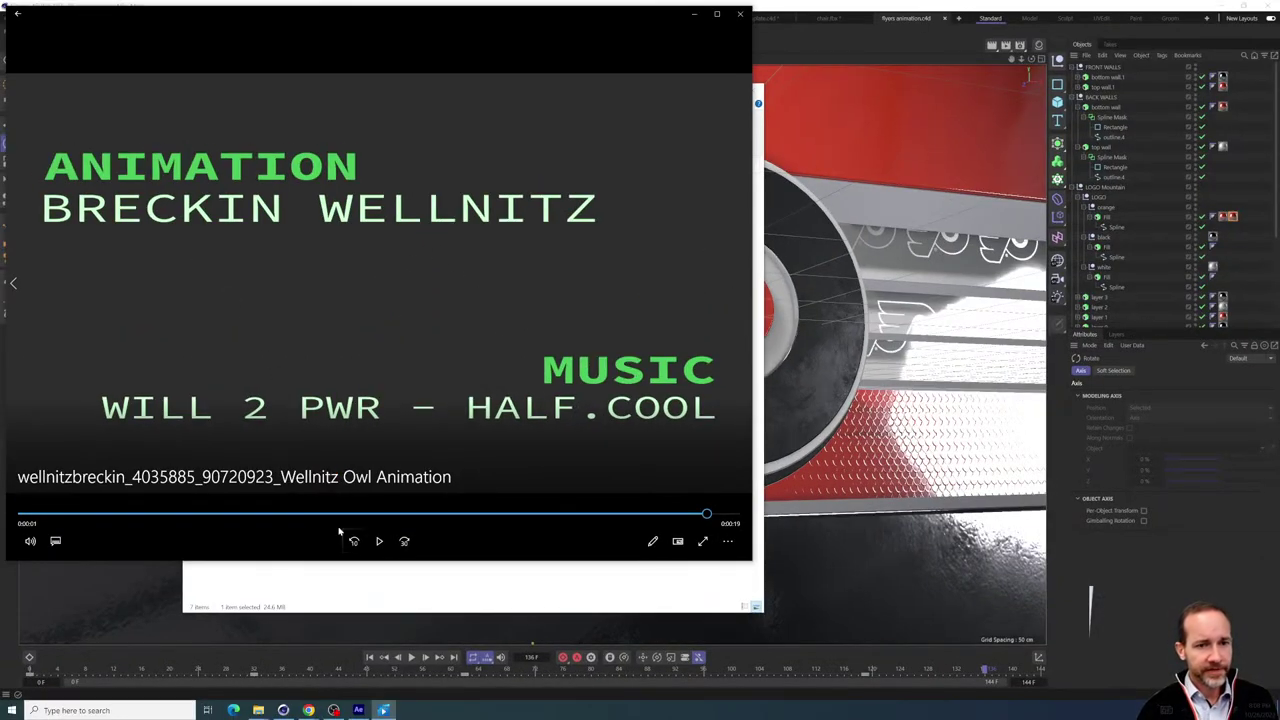
drag(347, 519, 711, 516)
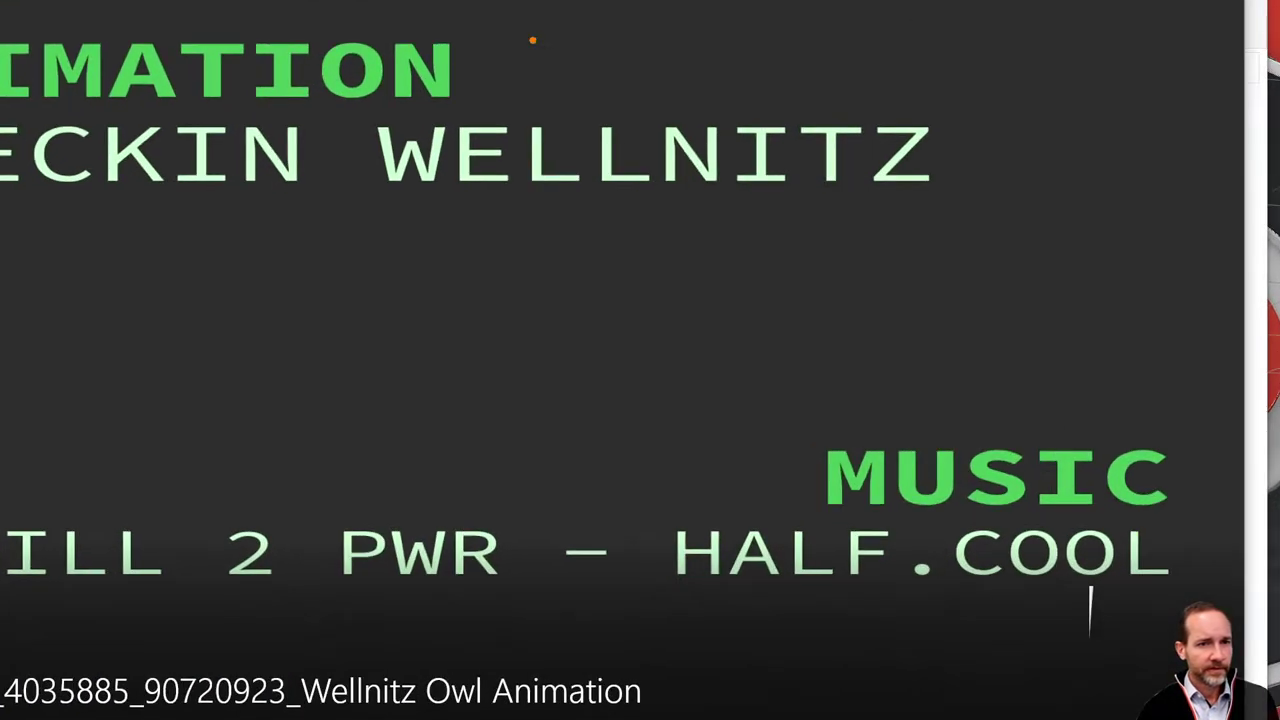
drag(471, 55, 730, 2)
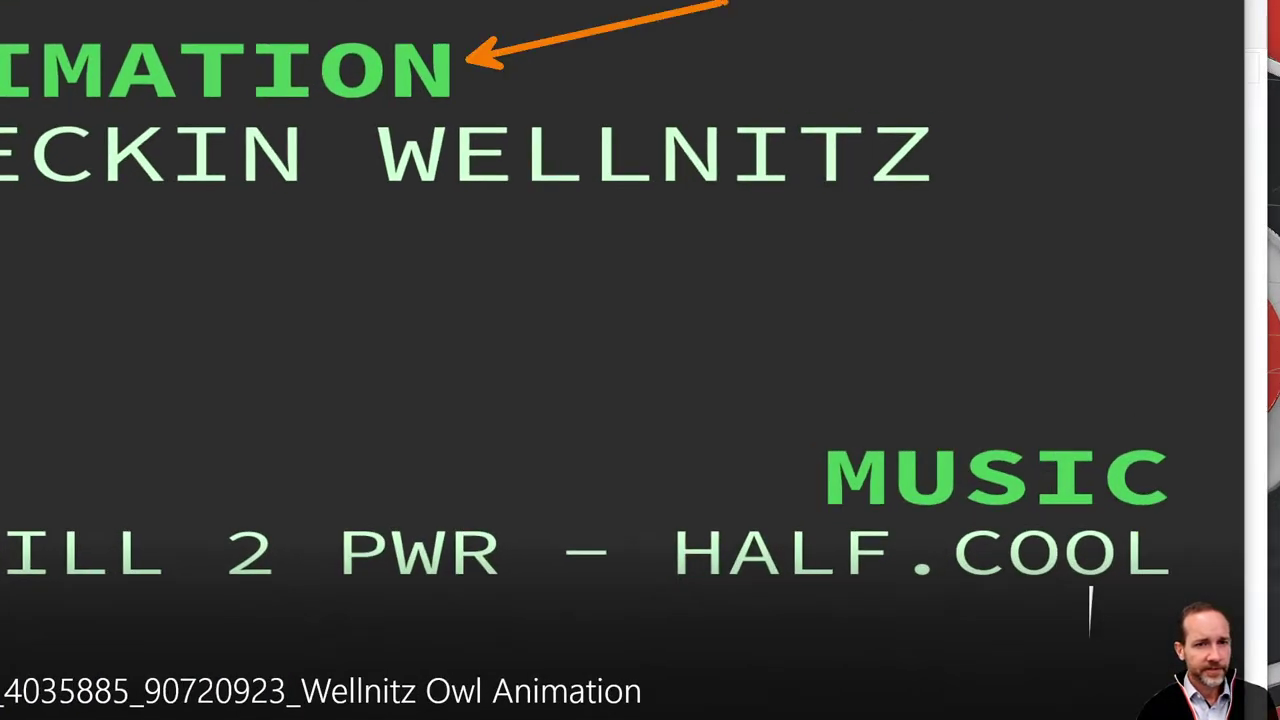
key(Escape)
Return to the start of the owl video and replay the transition from the owl close-up to the world map
drag(656, 513, 352, 512)
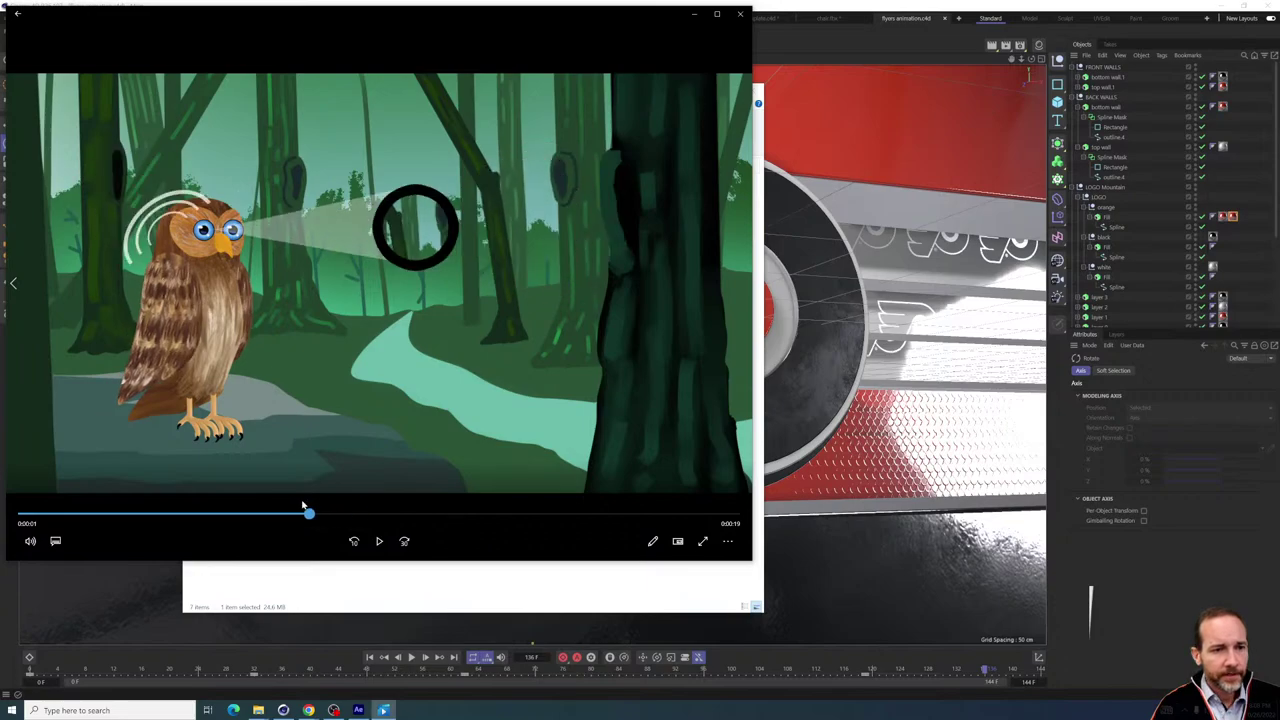
drag(309, 513, 37, 513)
key(space)
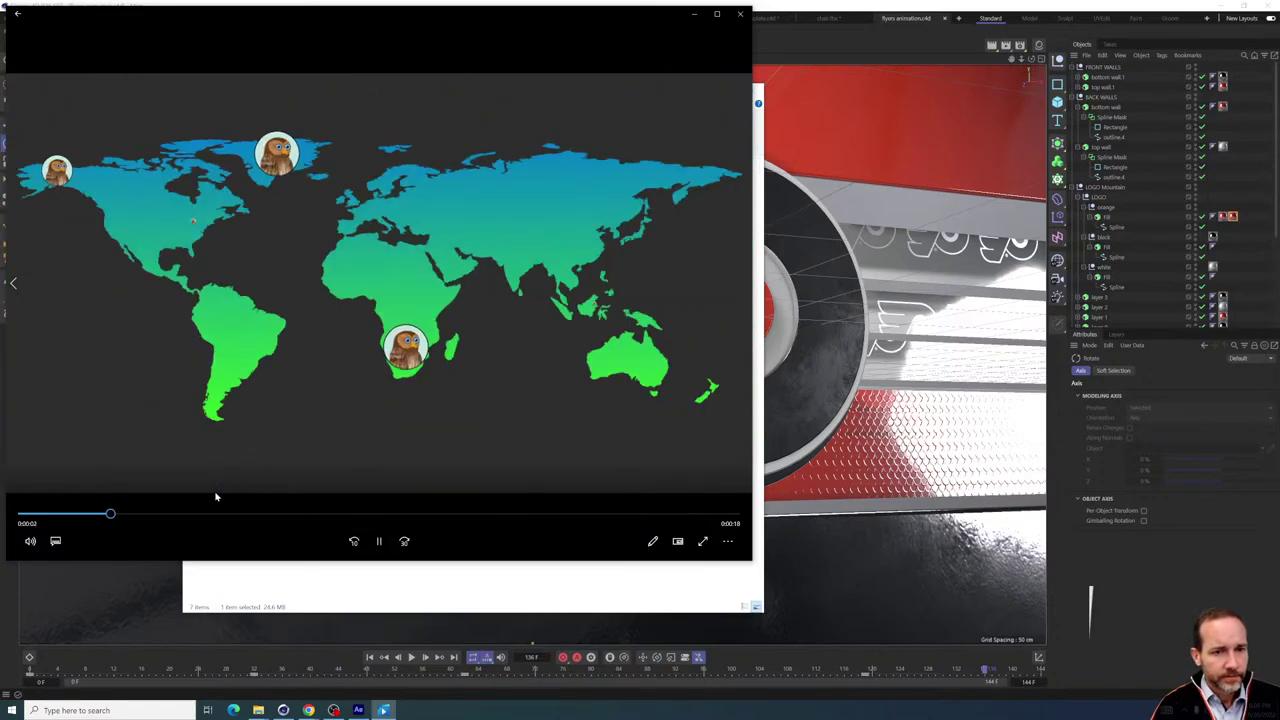
click(18, 513)
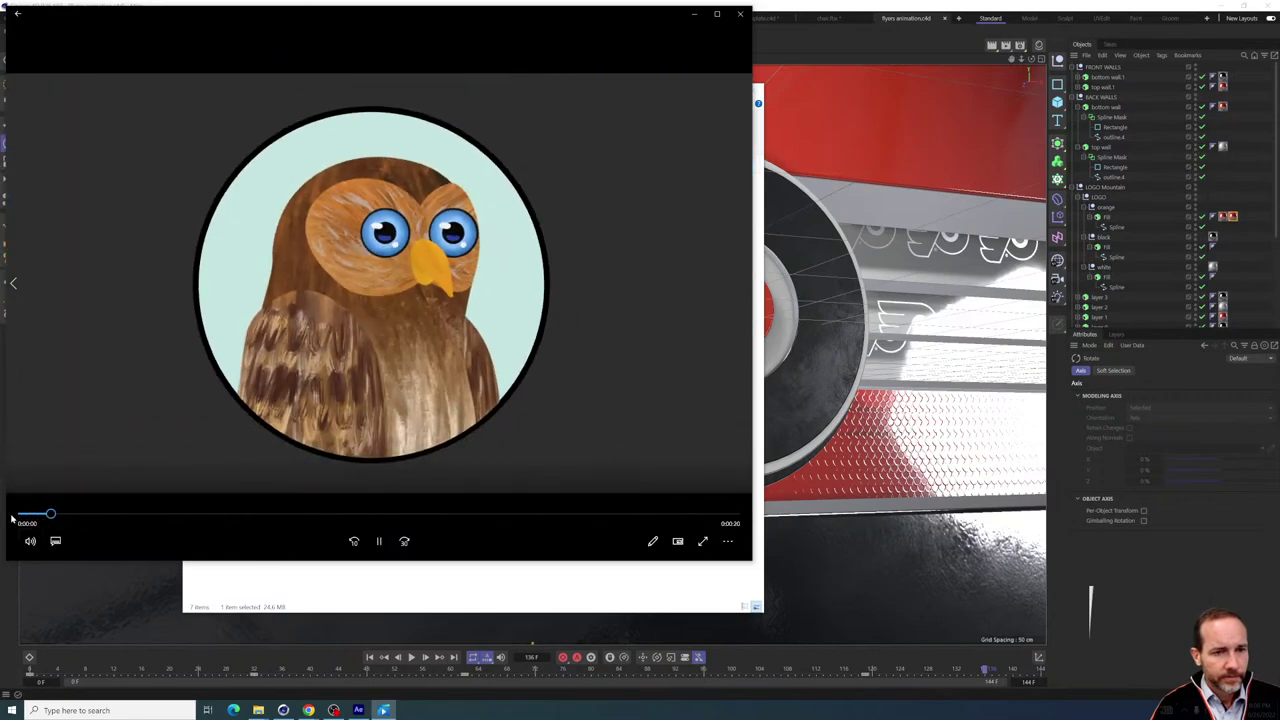
key(space)
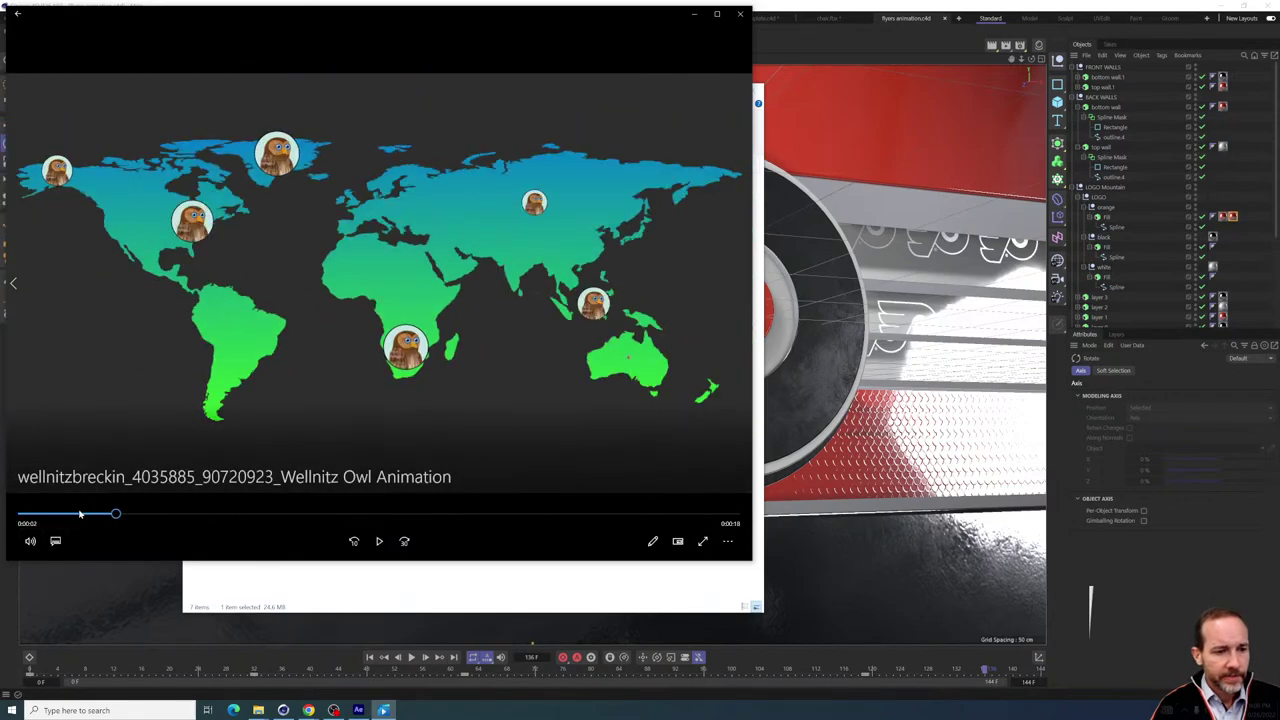
drag(80, 513, 30, 517)
drag(62, 517, 22, 516)
key(space)
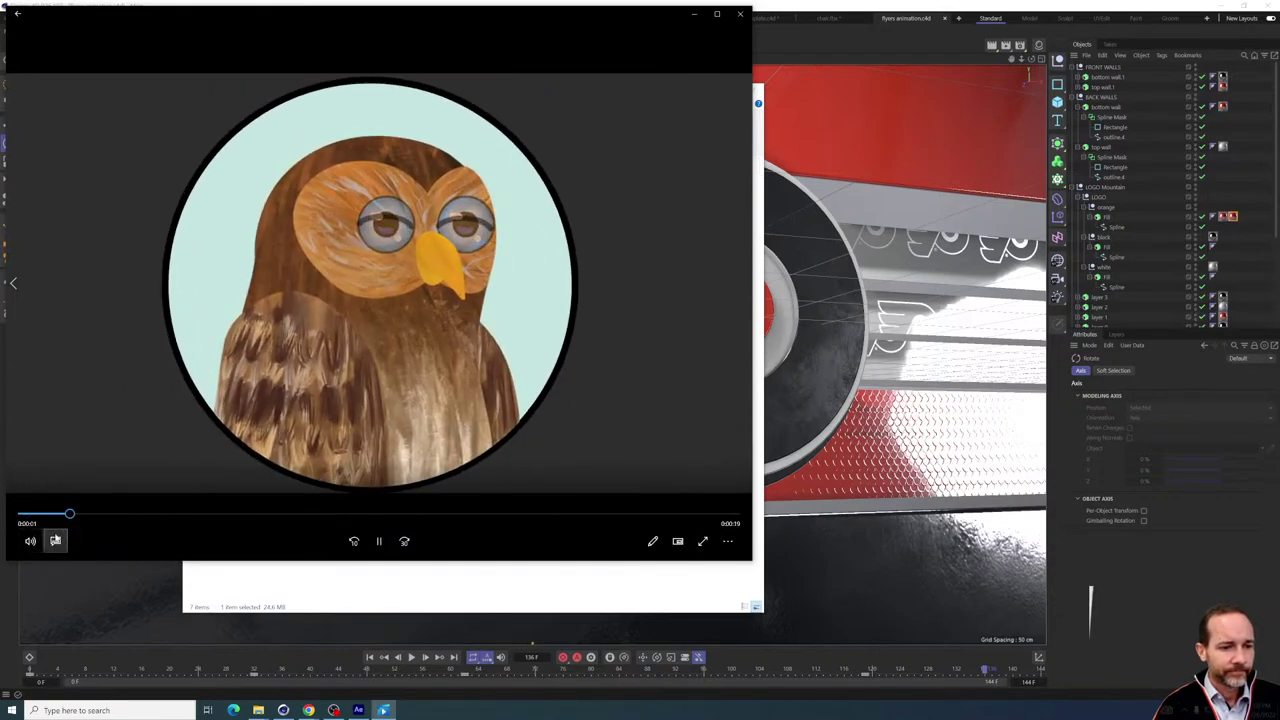
click(379, 541)
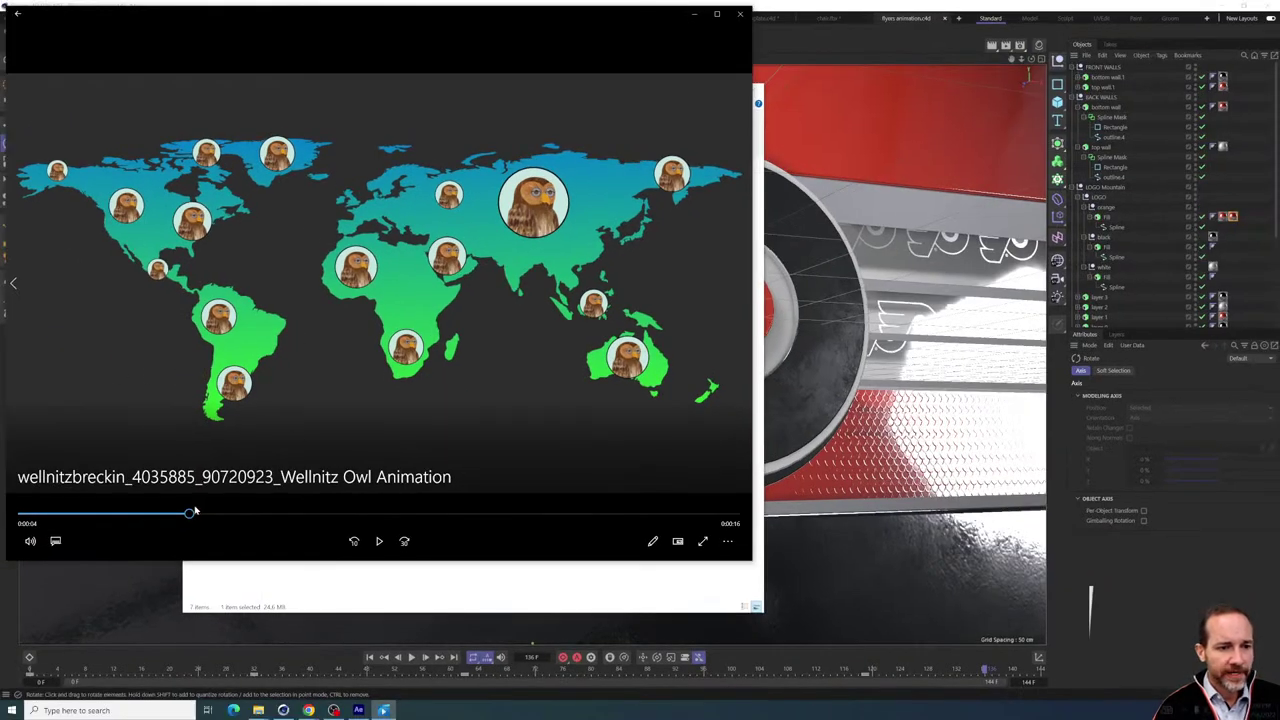
Play and scrub through the owl video's forest scene to examine the vision cone, circle and sound-wave animation
drag(195, 511, 305, 528)
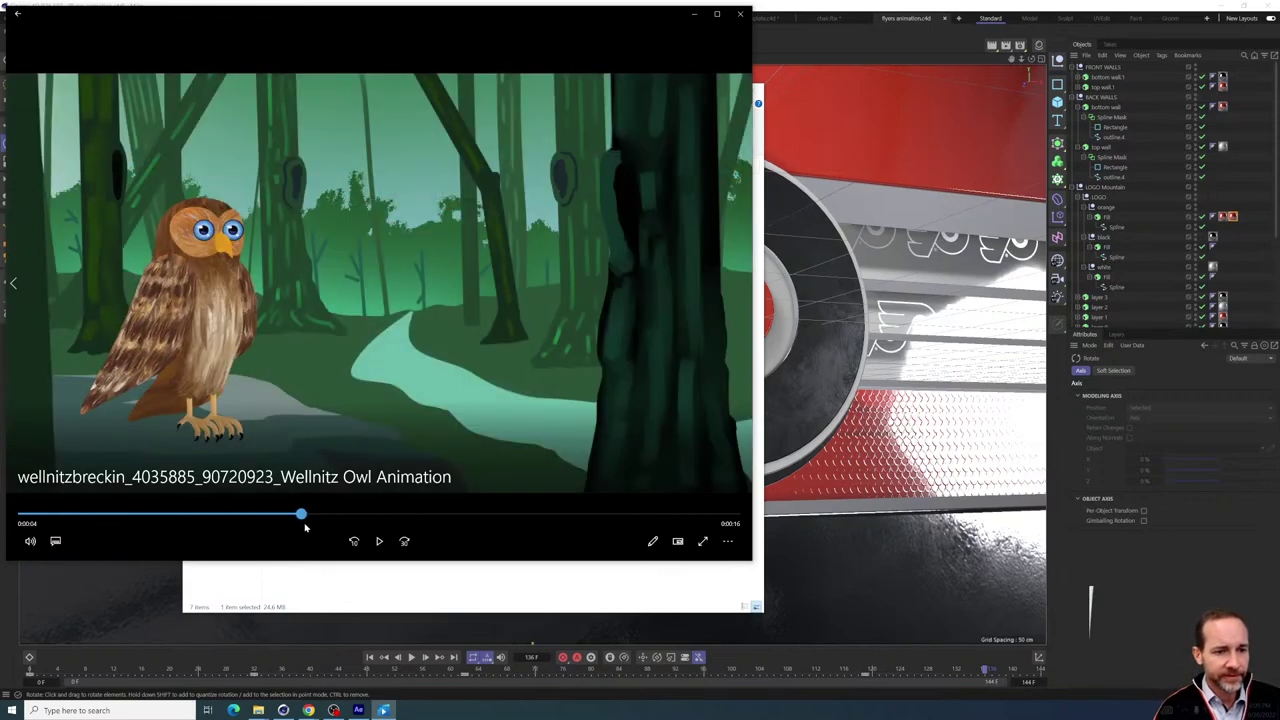
click(379, 541)
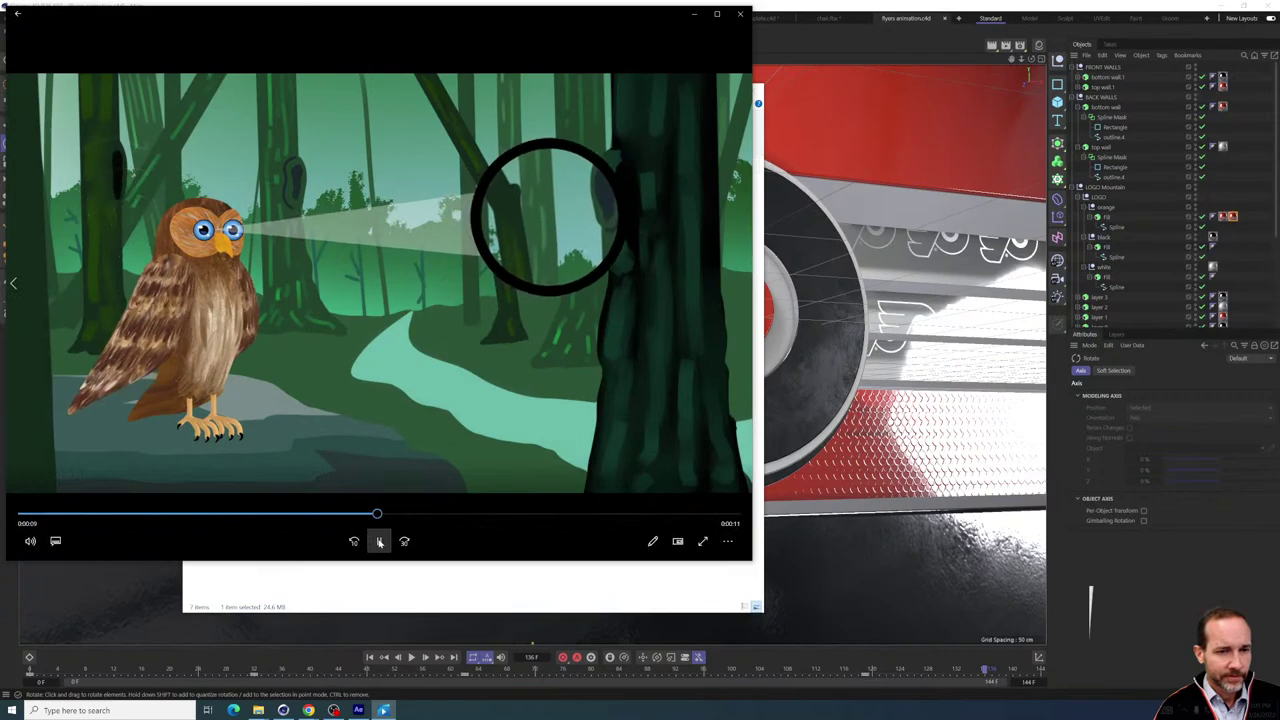
click(379, 541)
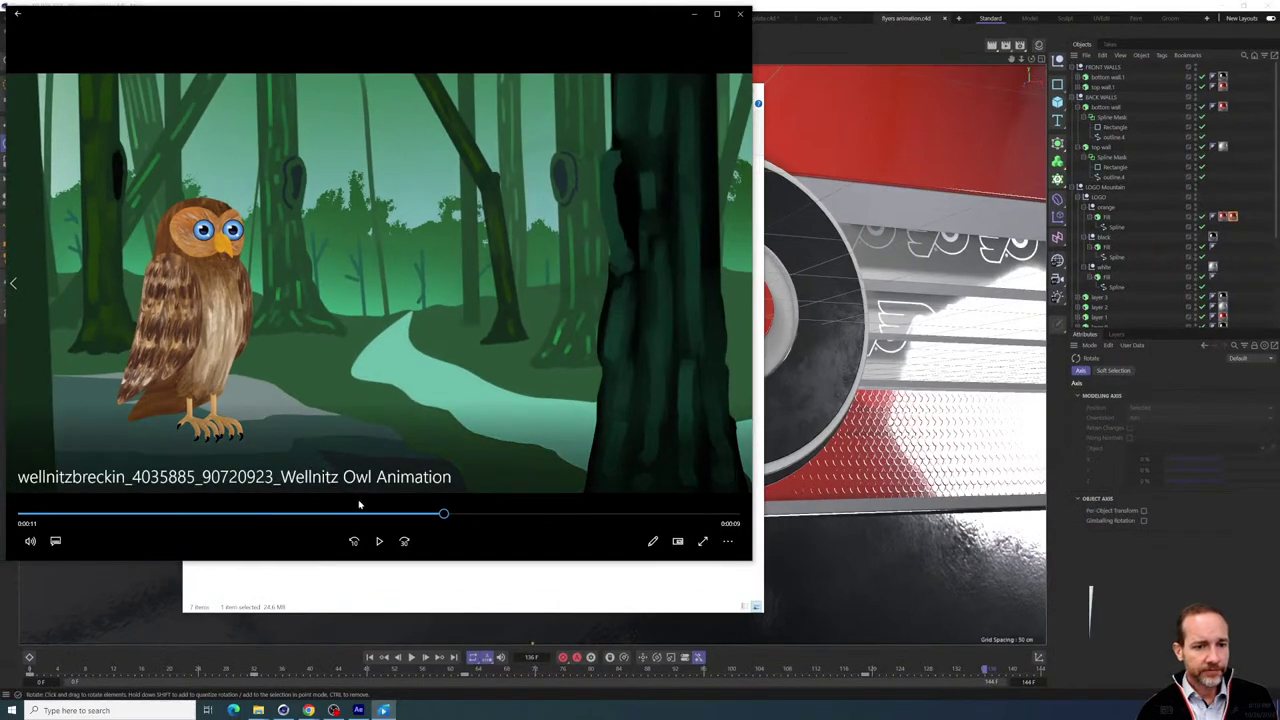
mouse_move(358, 513)
mouse_down()
mouse_move(339, 513)
mouse_move(371, 513)
mouse_up()
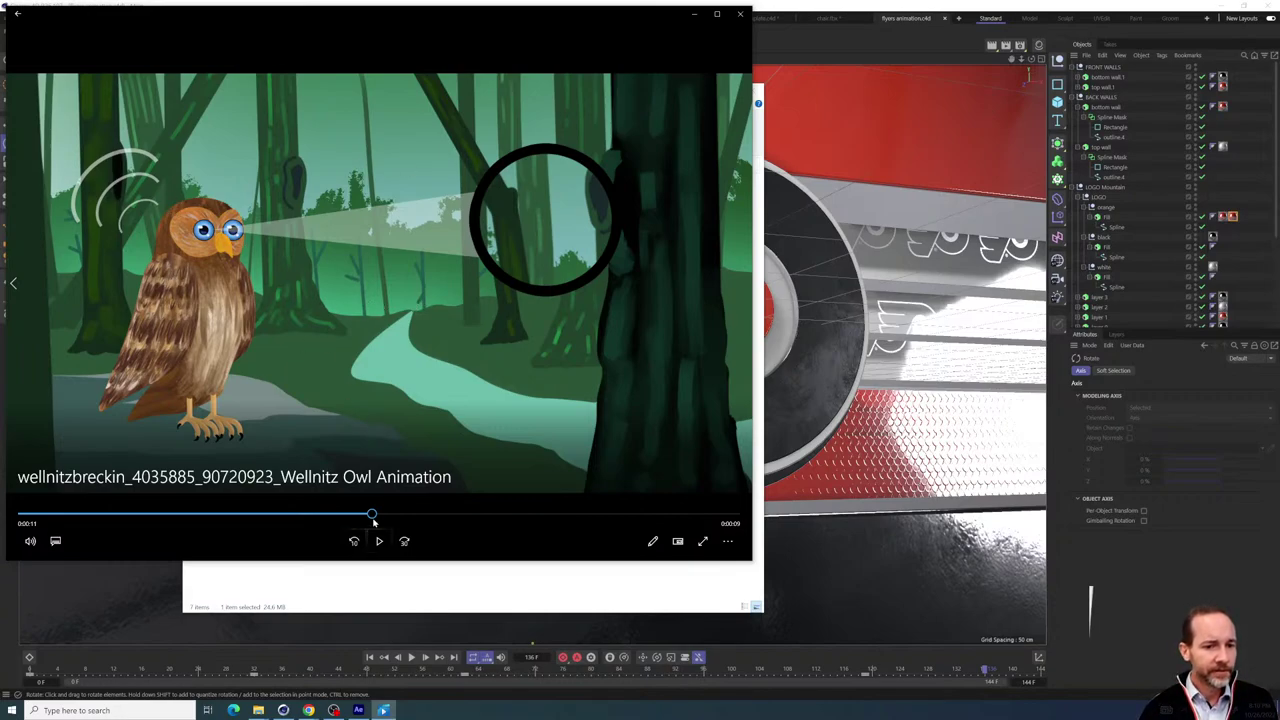
mouse_move(373, 517)
mouse_down()
mouse_move(346, 516)
mouse_move(389, 516)
mouse_move(340, 516)
mouse_move(380, 516)
mouse_move(364, 516)
mouse_up()
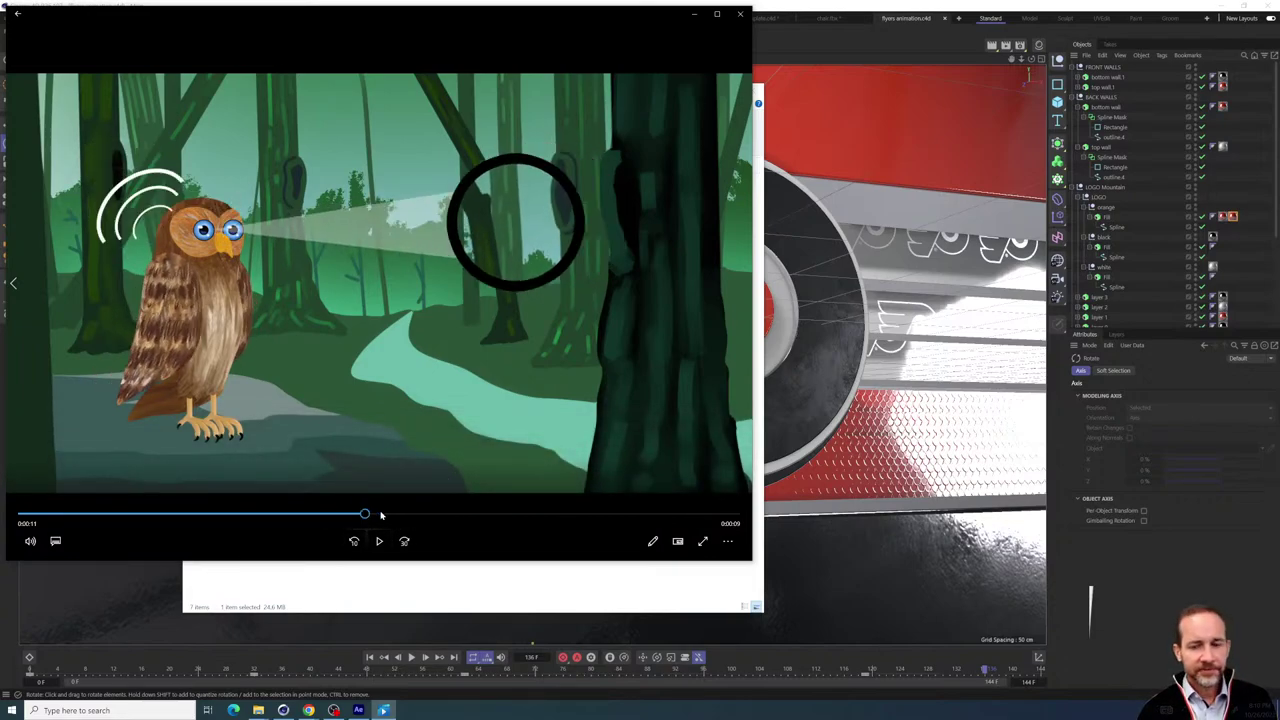
Switch to After Effects and create a new 1280 x 720 composition in the Solids folder at 24 fps, lasting 0:00:20:01
click(360, 710)
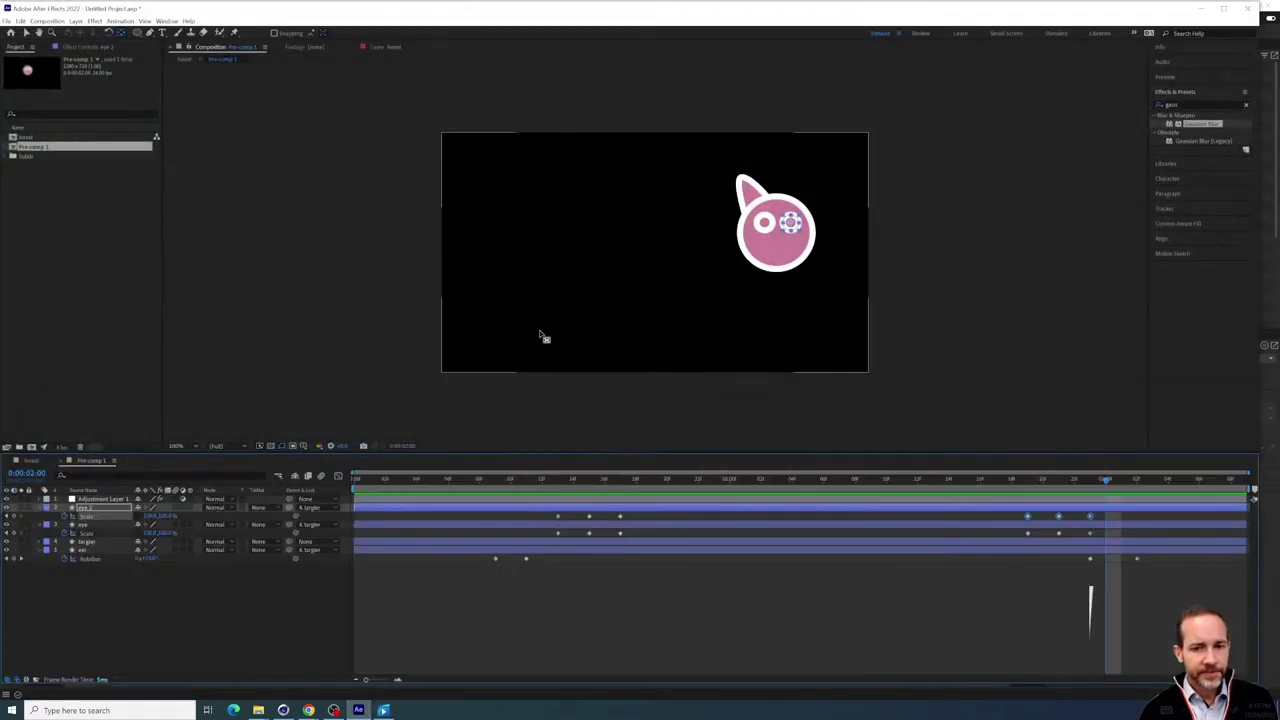
click(65, 156)
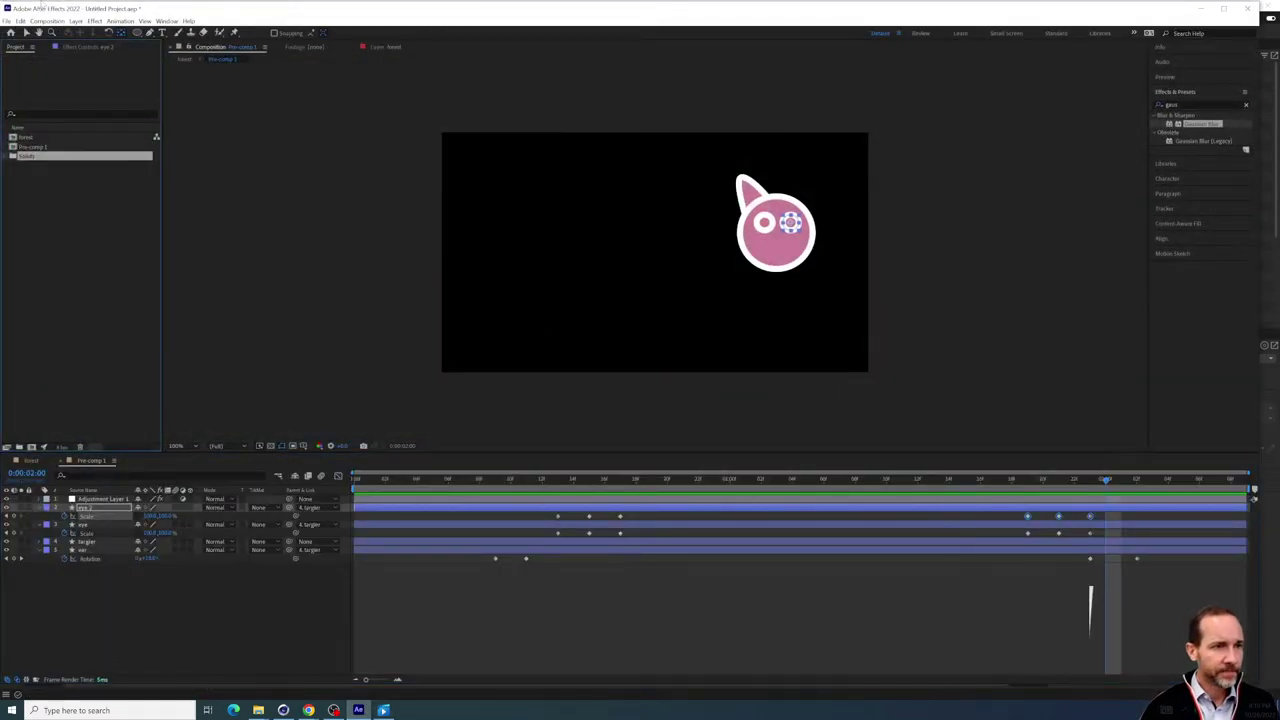
click(47, 20)
click(60, 29)
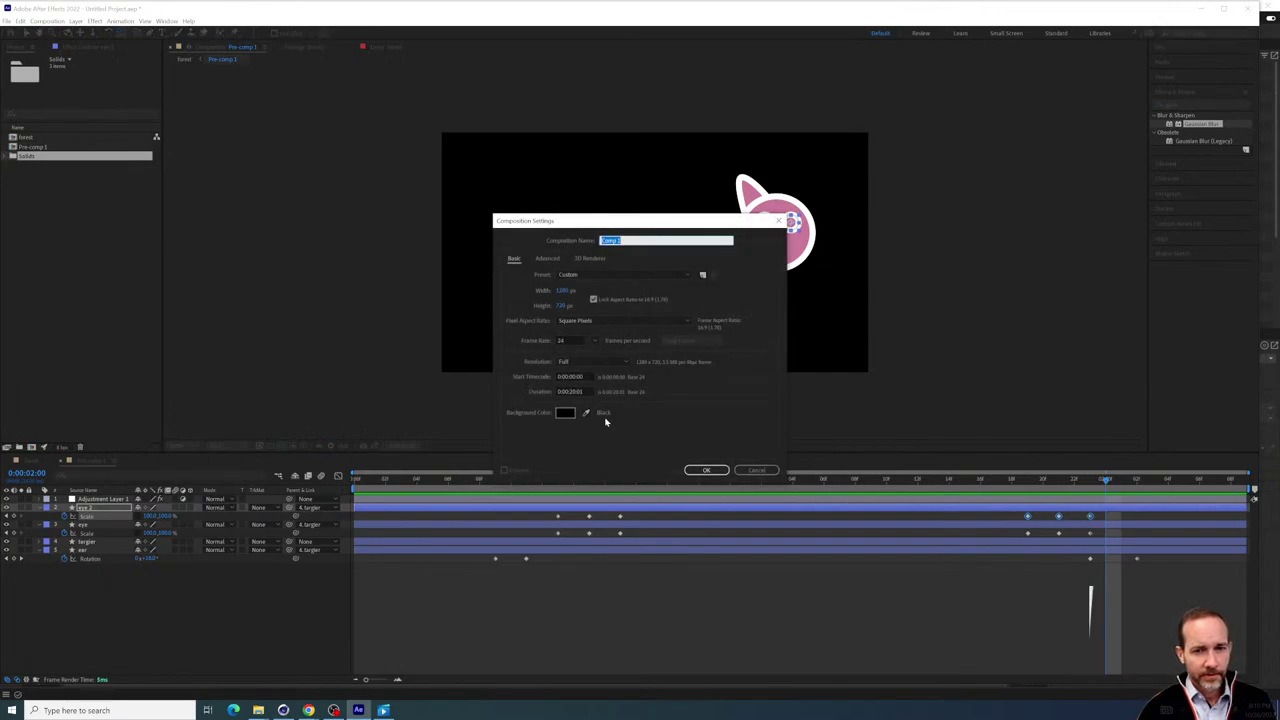
click(705, 469)
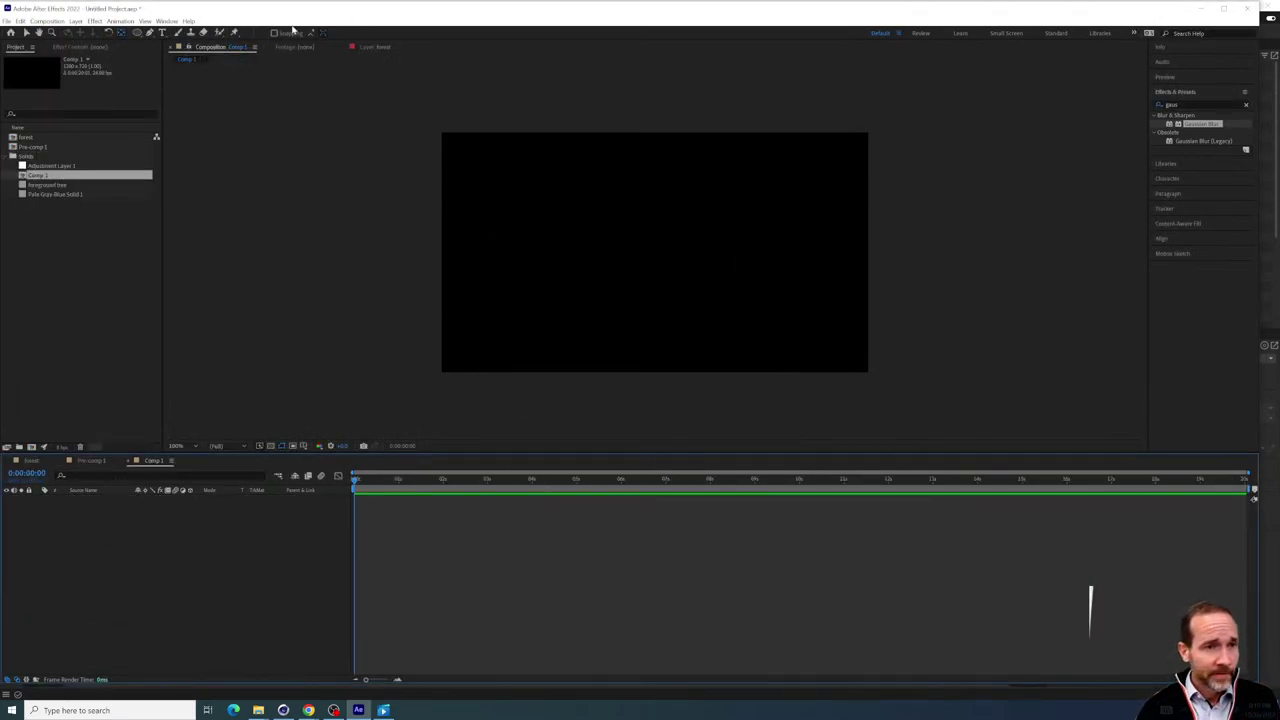
Draw a circle about 206 px wide, slightly below and left of the composition's centre, and delete its fill
click(137, 33)
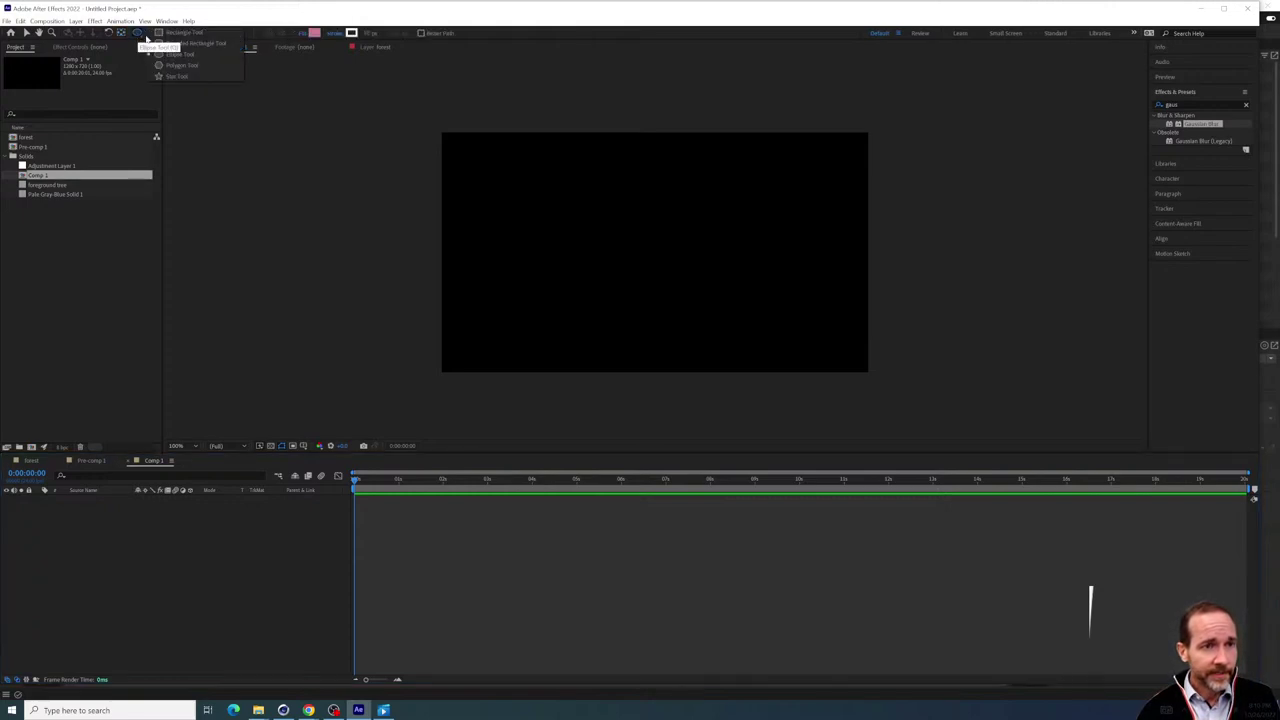
drag(545, 265, 615, 336)
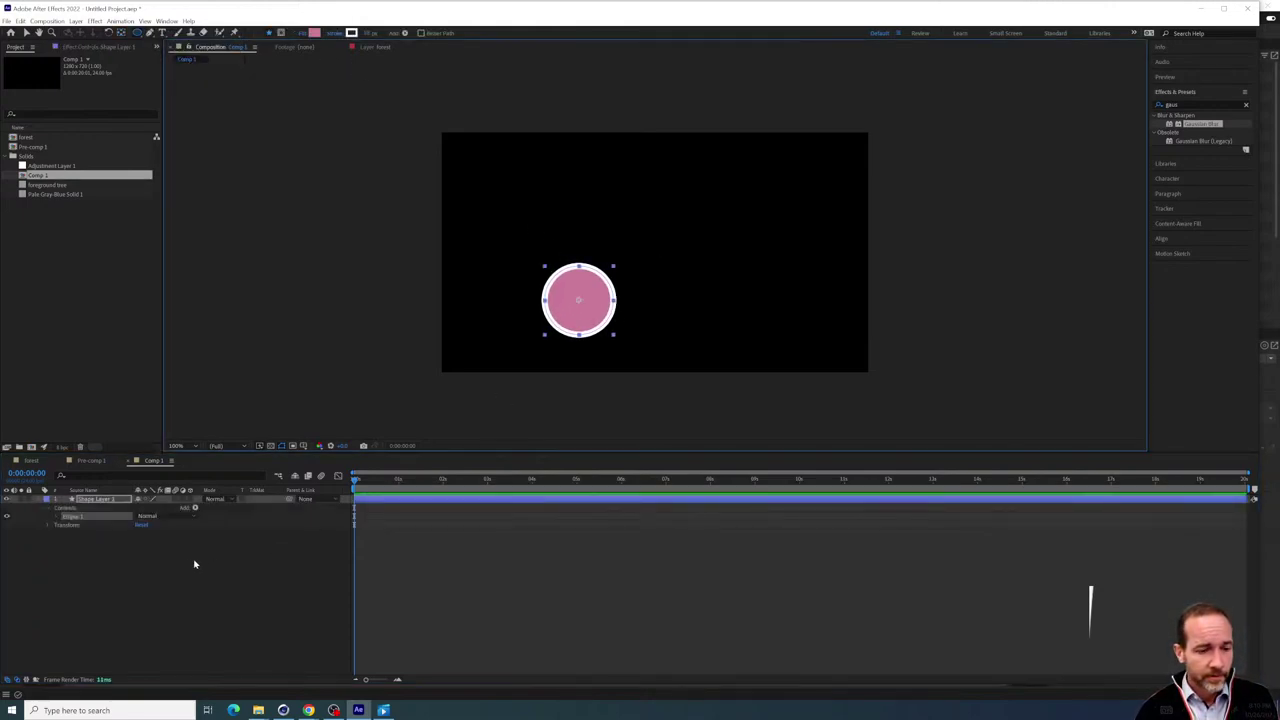
click(81, 537)
click(56, 517)
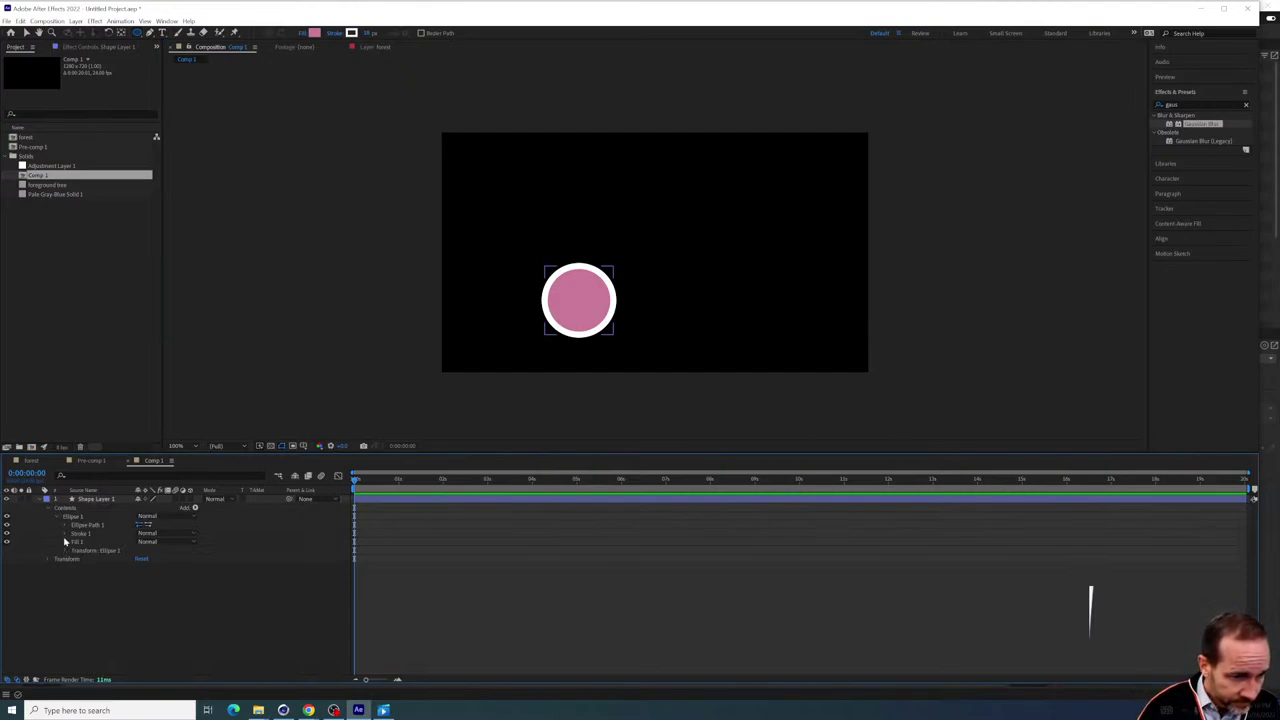
click(65, 525)
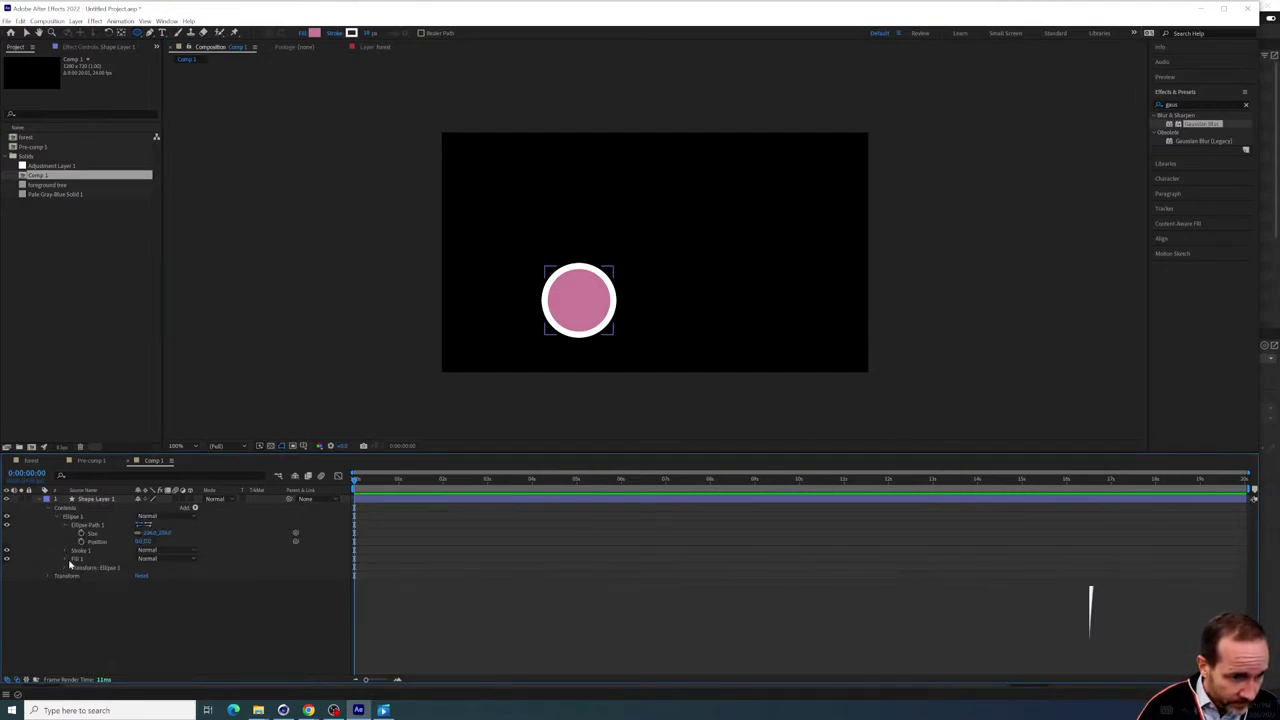
click(72, 561)
key(Delete)
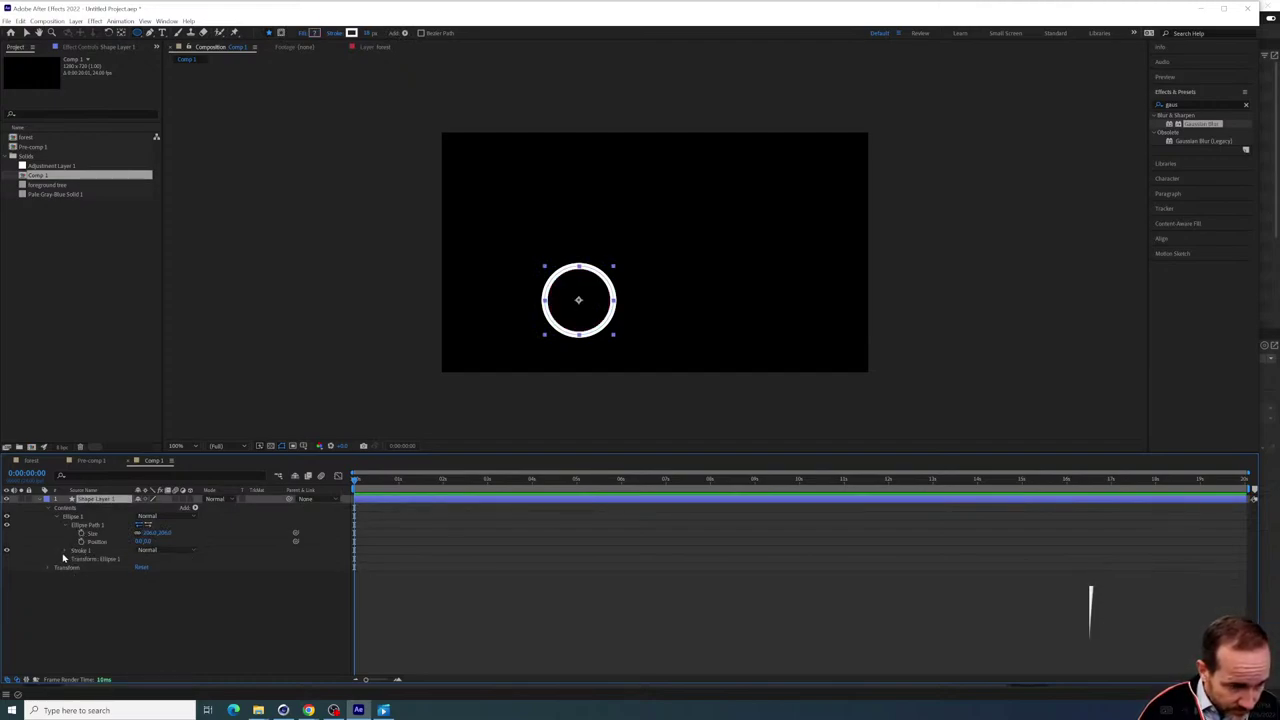
Look through the circle's stroke and transform properties and delete its shape layer
click(64, 551)
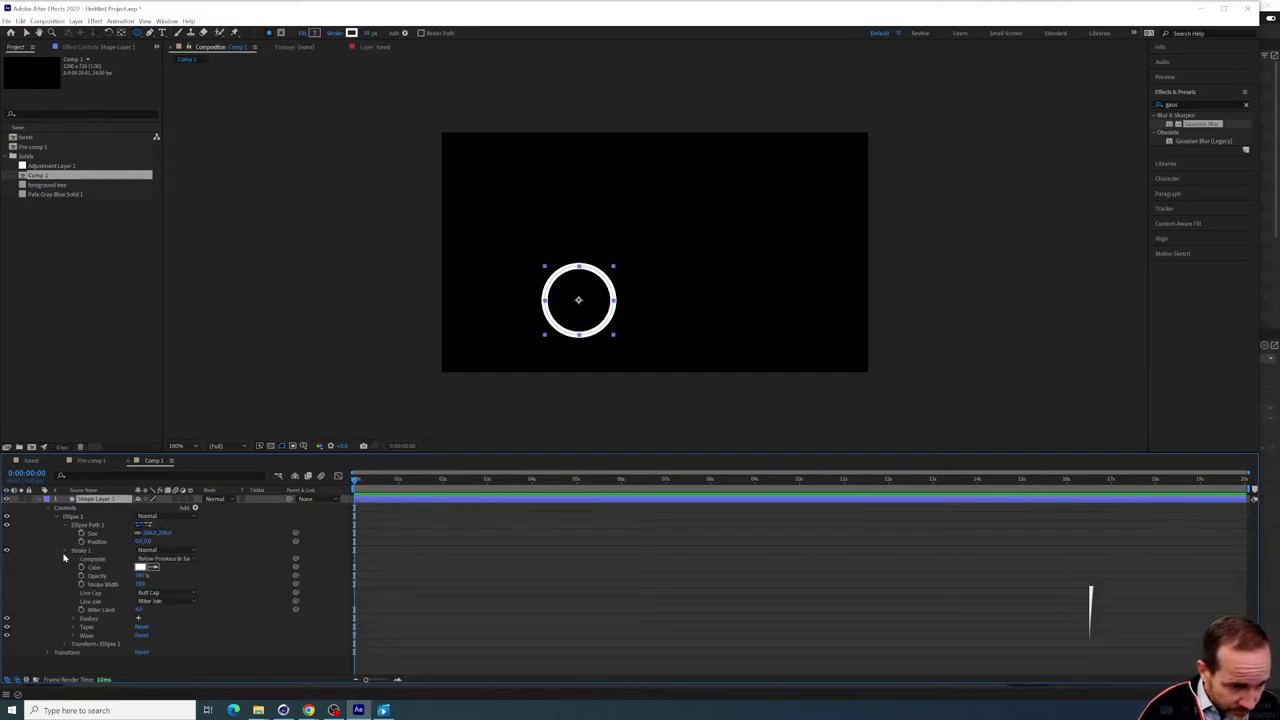
click(66, 644)
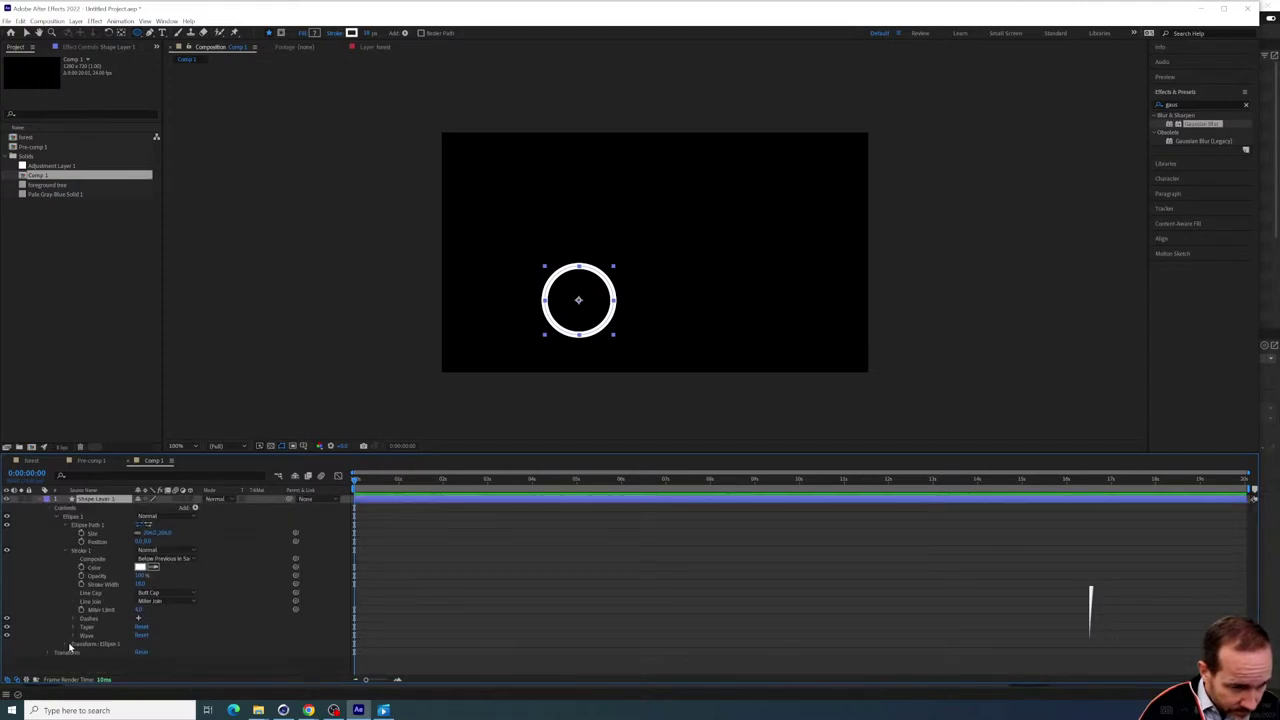
click(66, 644)
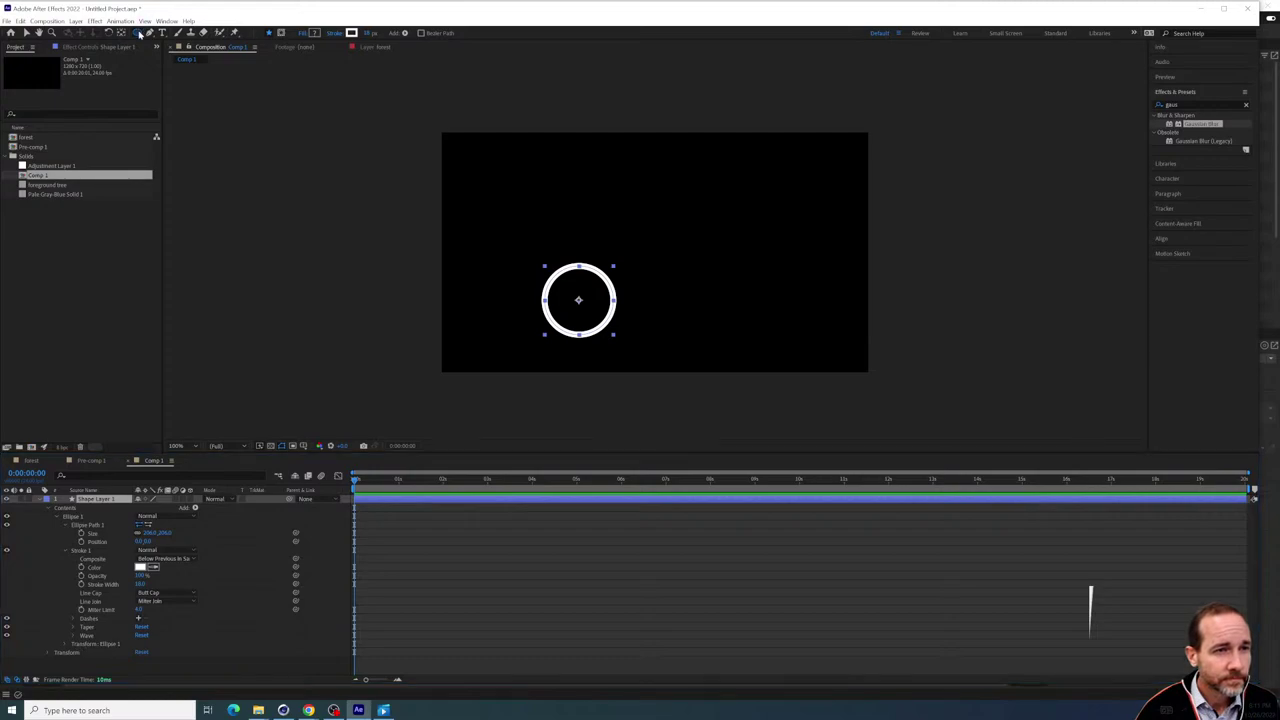
click(139, 33)
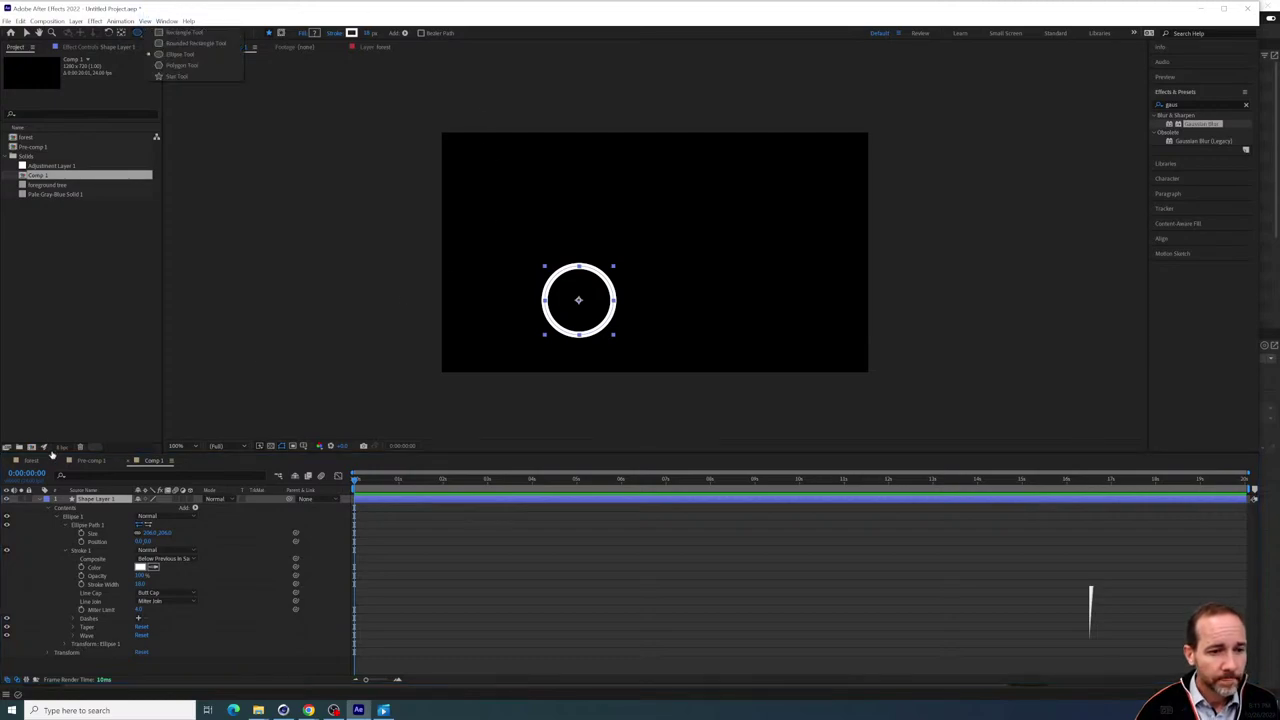
click(78, 496)
key(Delete)
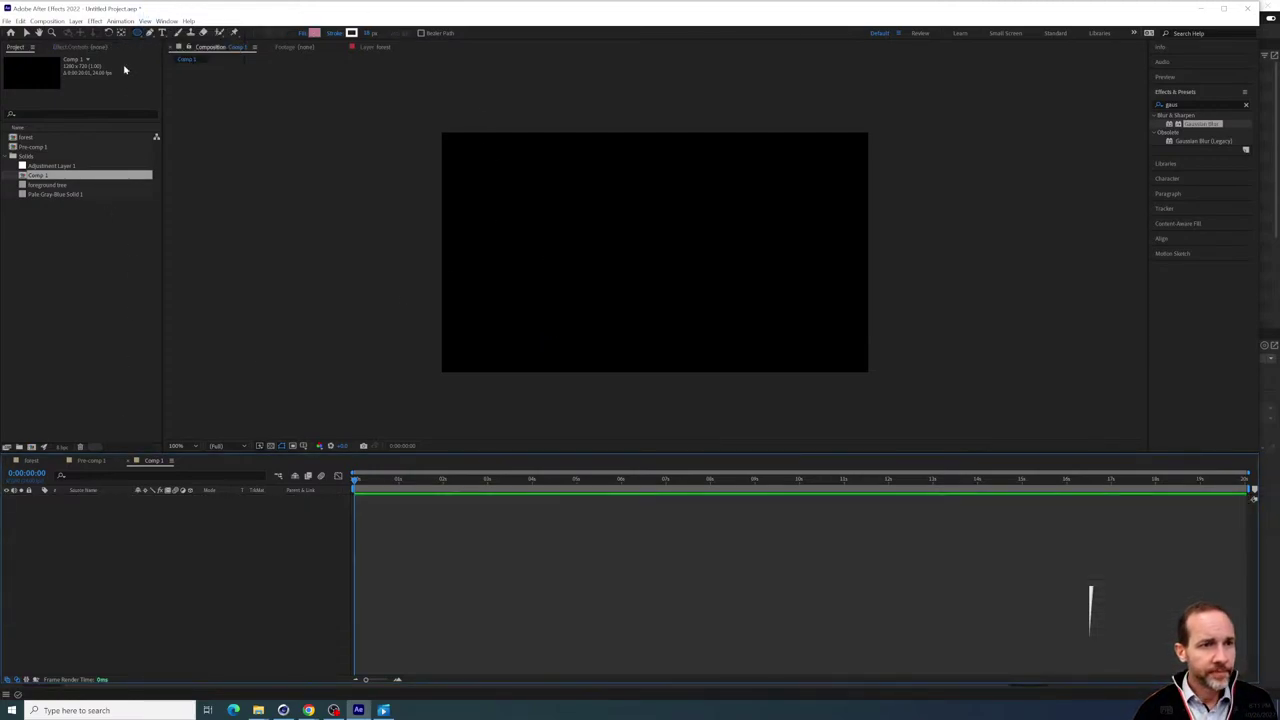
click(588, 295)
drag(584, 267, 619, 246)
key(ctrl+z)
key(ctrl+z)
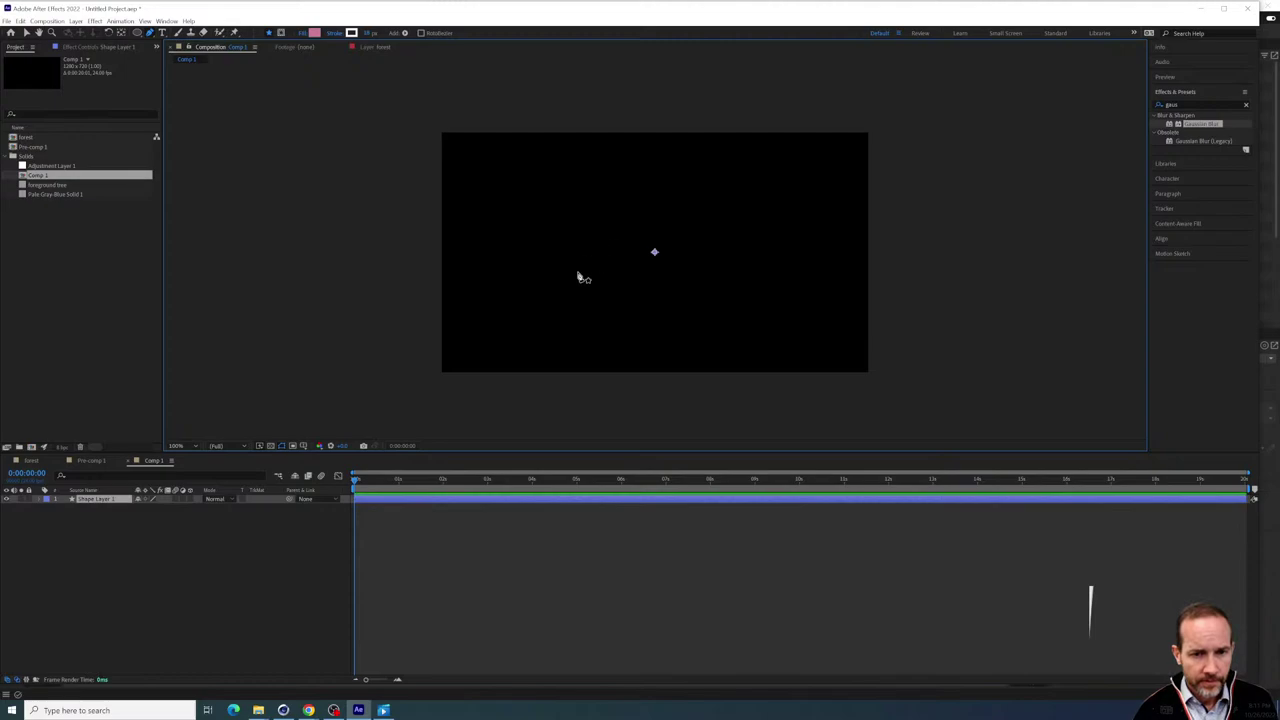
click(551, 314)
mouse_move(566, 233)
mouse_down()
mouse_move(609, 211)
mouse_move(626, 234)
mouse_move(606, 214)
mouse_move(634, 197)
mouse_move(743, 194)
mouse_move(706, 199)
mouse_up()
key(ctrl+z)
Draw an open three-point curve with the Pen tool left of the composition's centre and adjust its handles into a smooth arc
click(587, 304)
click(688, 189)
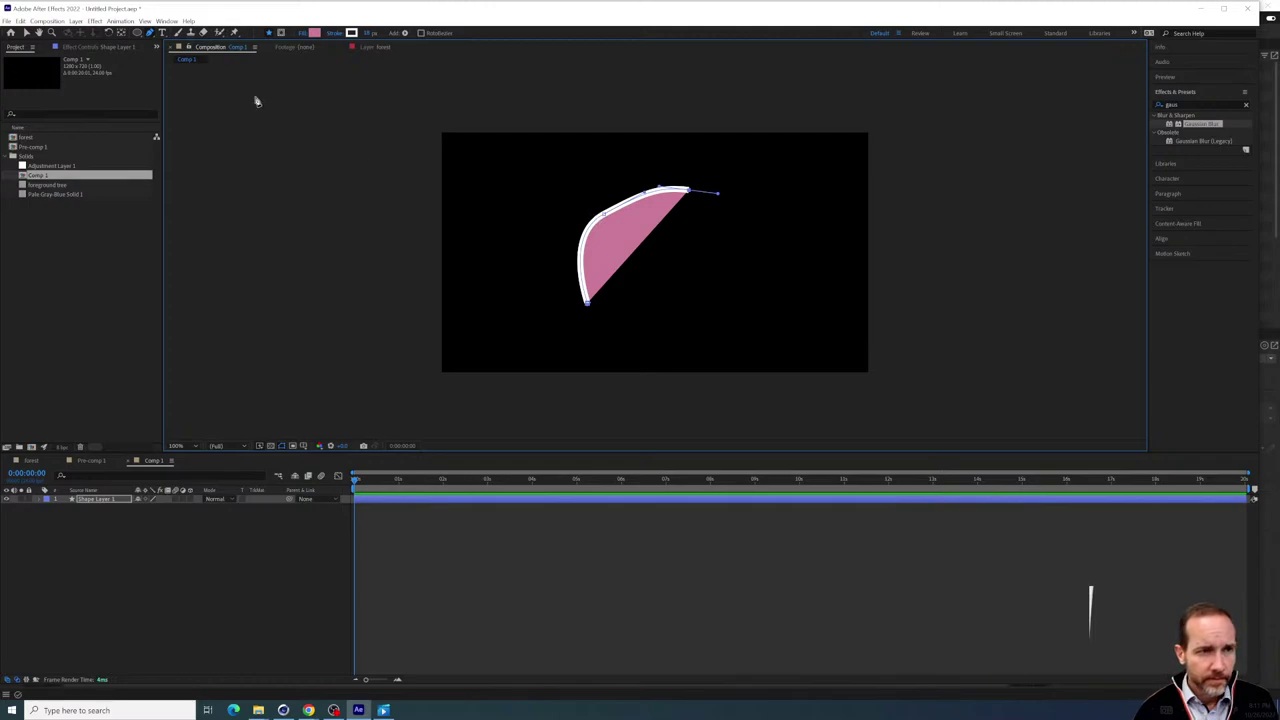
key(v)
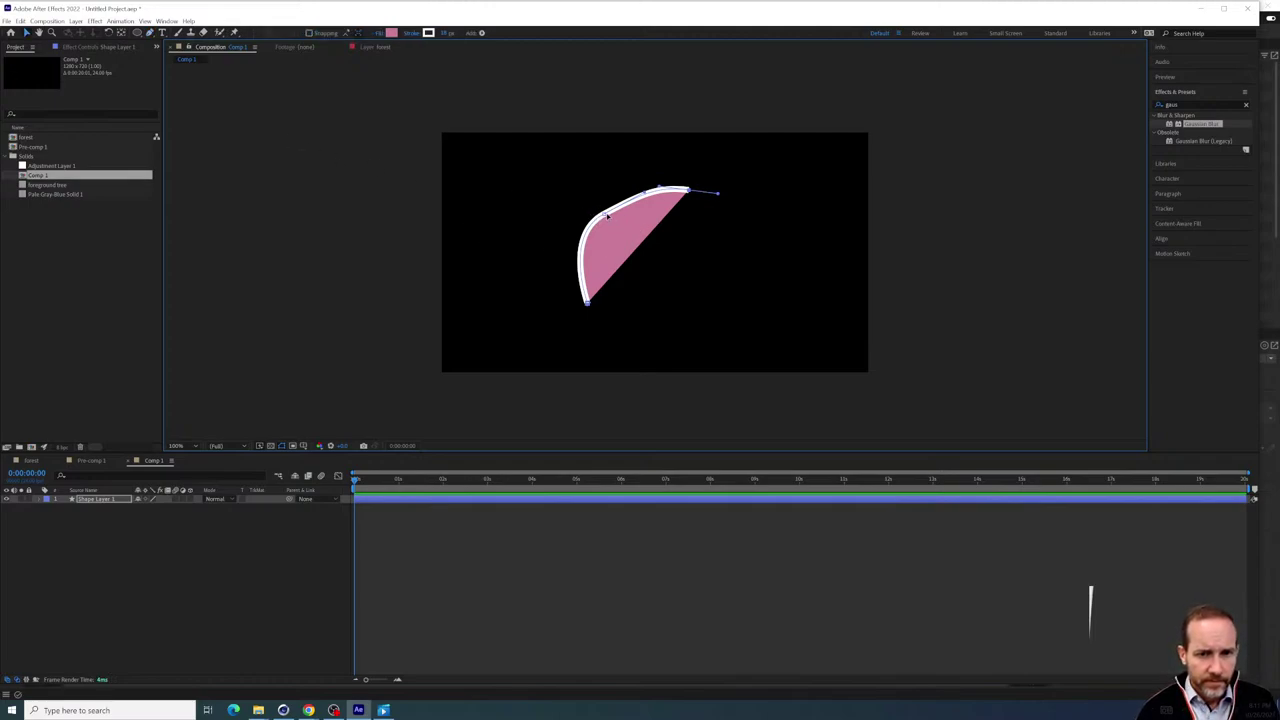
drag(606, 215, 635, 178)
drag(575, 232, 551, 245)
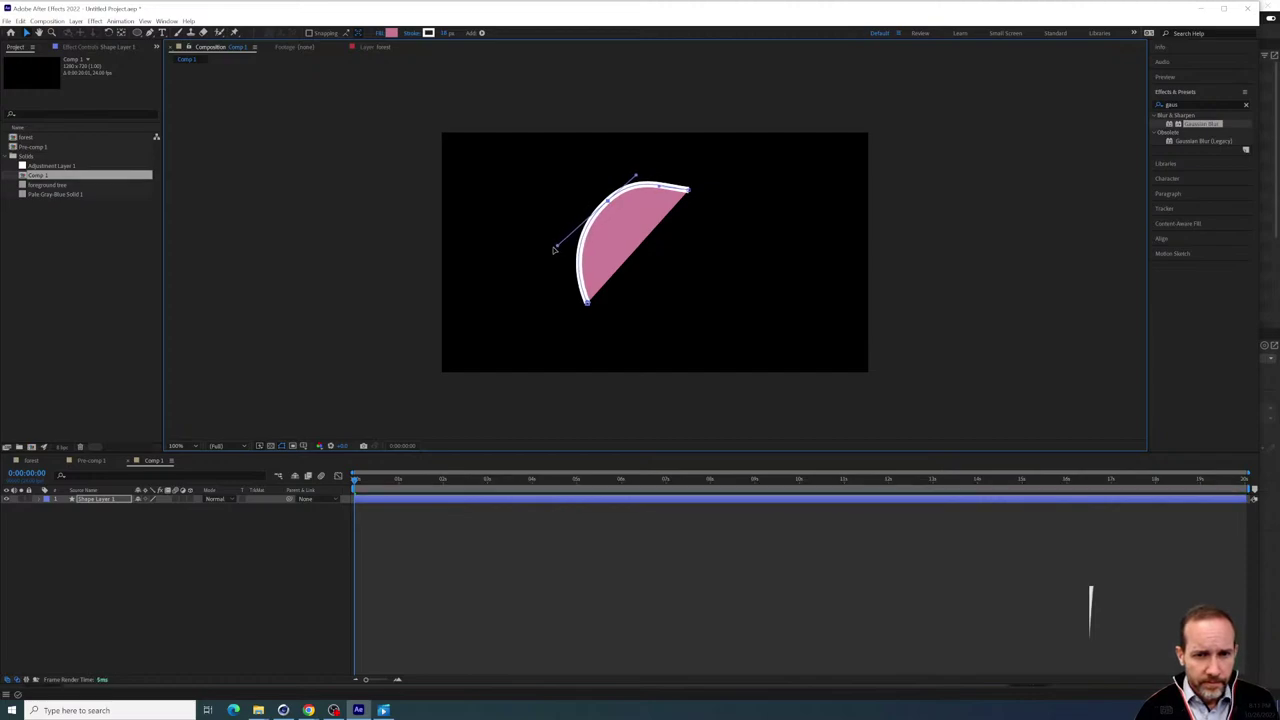
drag(647, 172, 669, 180)
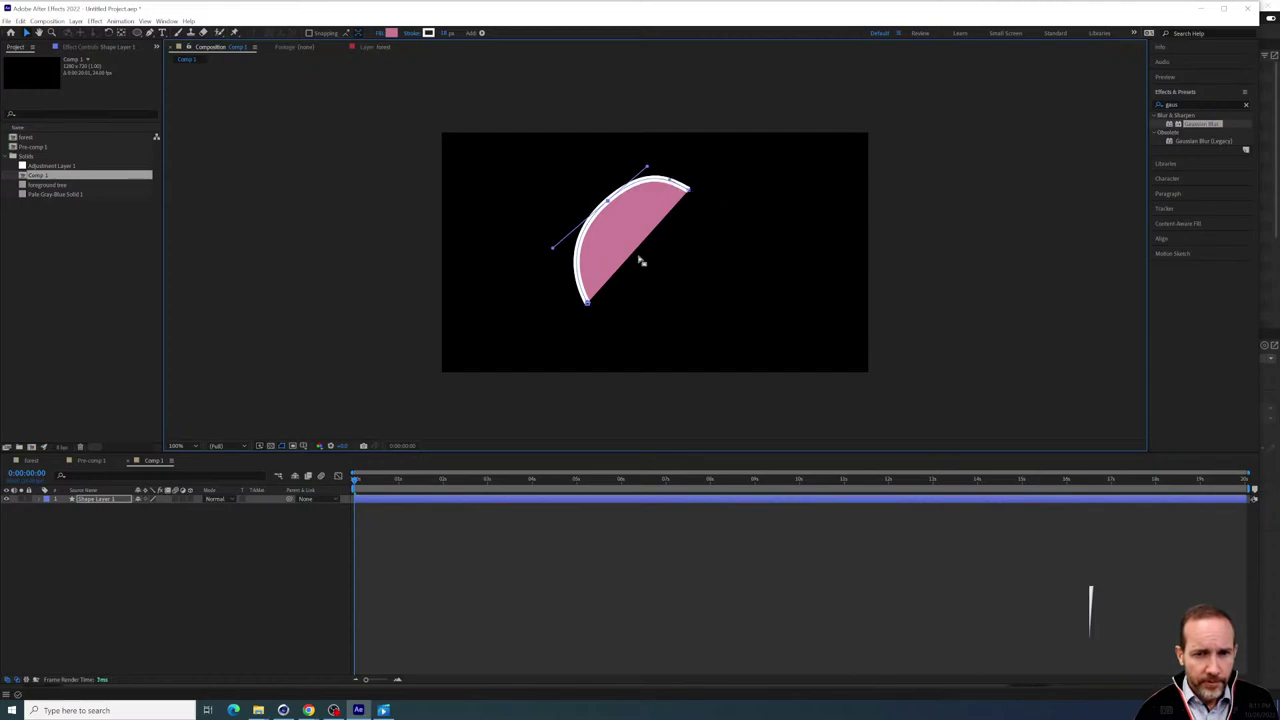
Delete the fill from the arc's shape, keeping only the white stroke
click(56, 498)
click(49, 509)
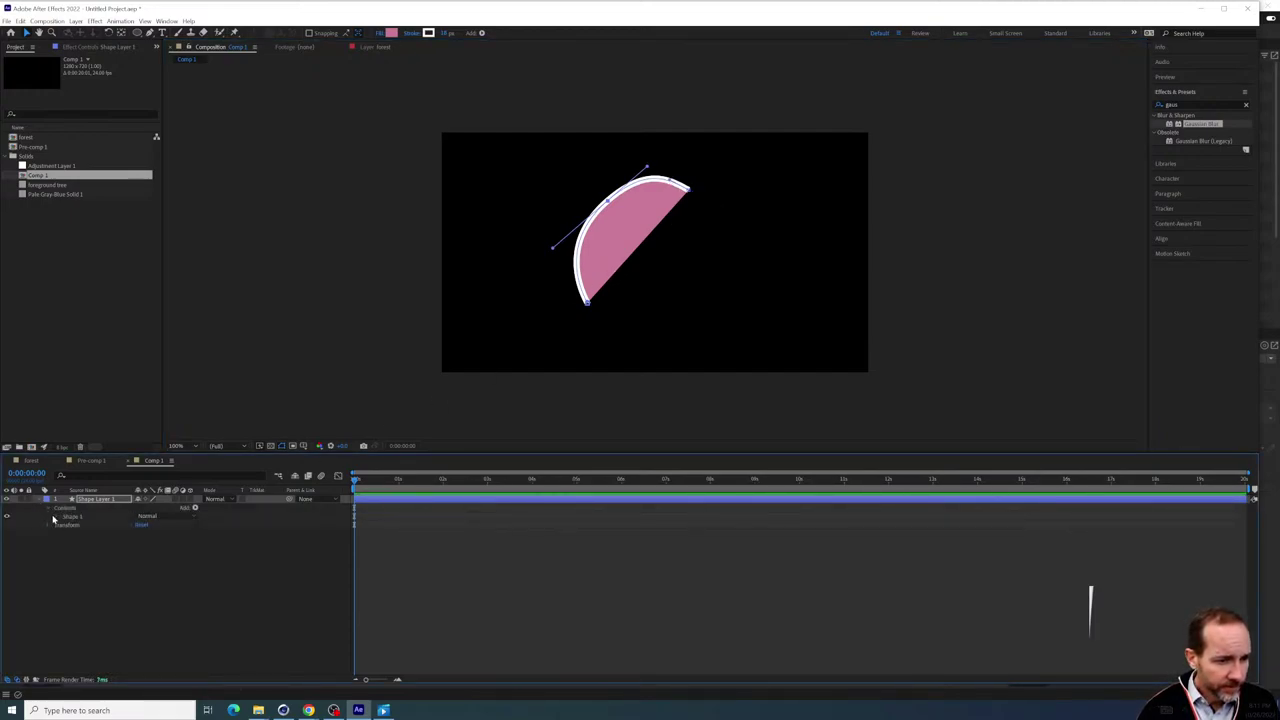
click(56, 516)
click(74, 542)
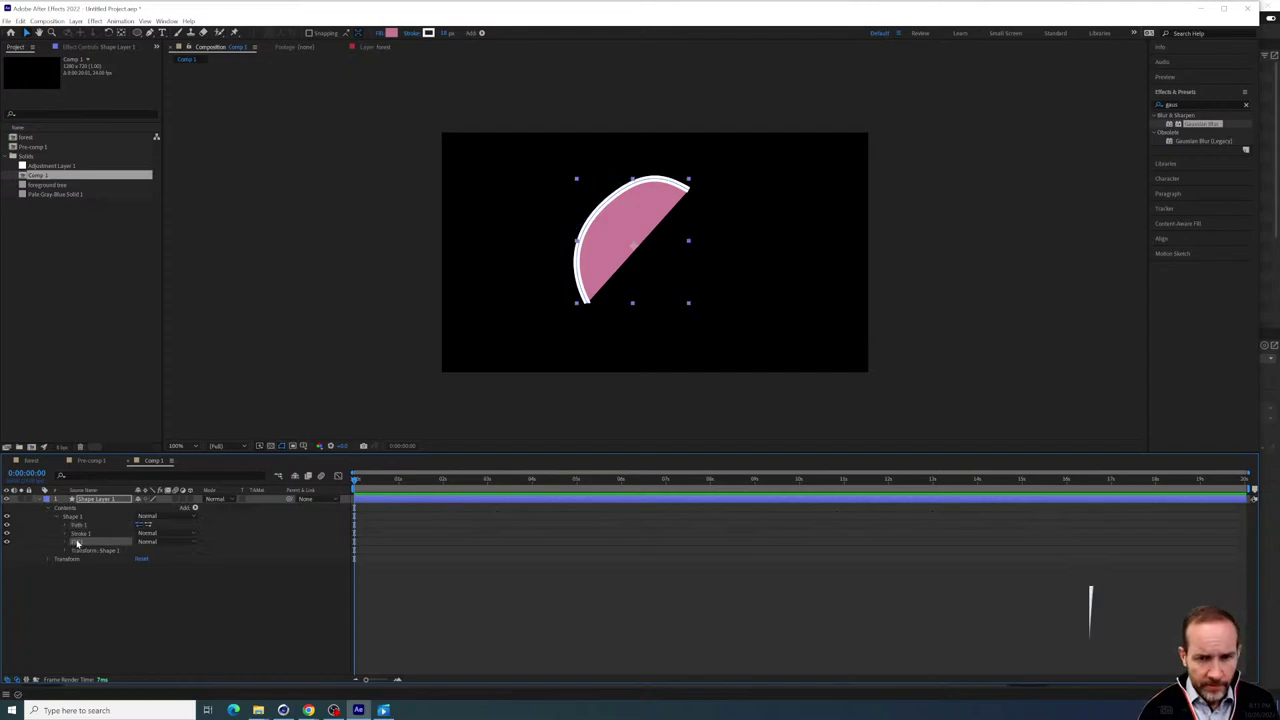
key(Delete)
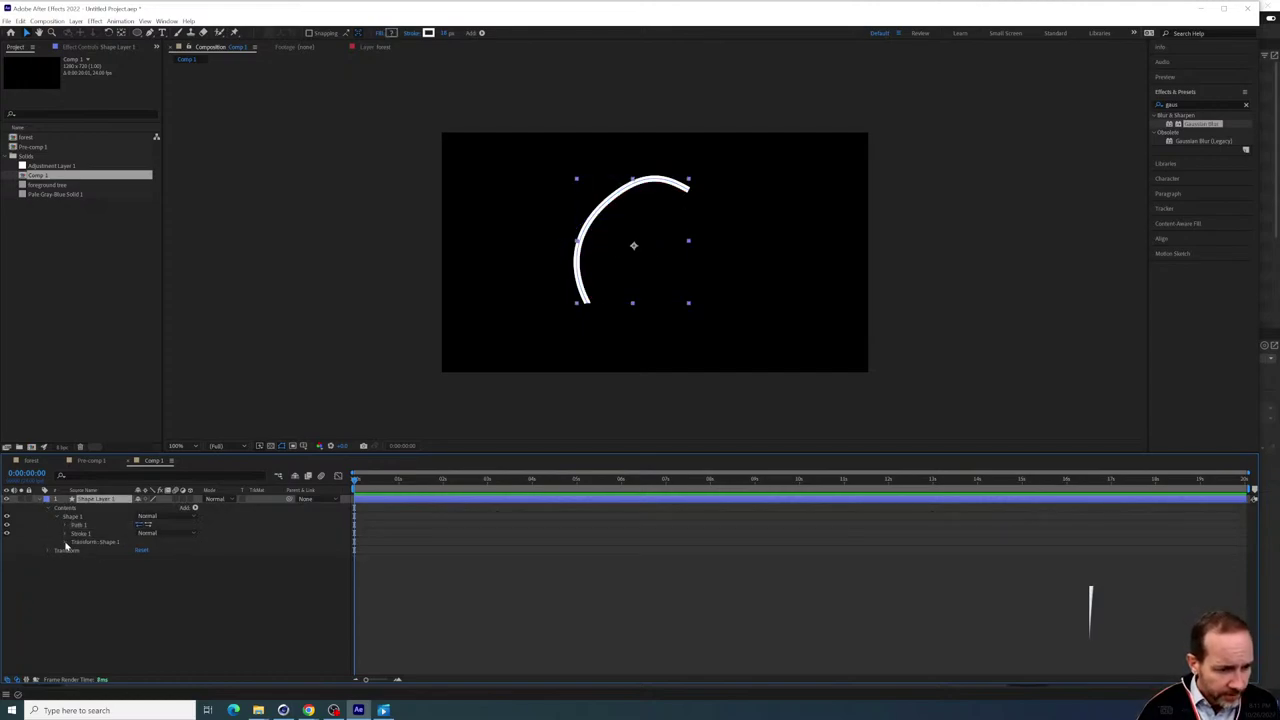
Set the line cap of the arc's stroke to Round Cap
click(65, 542)
click(66, 524)
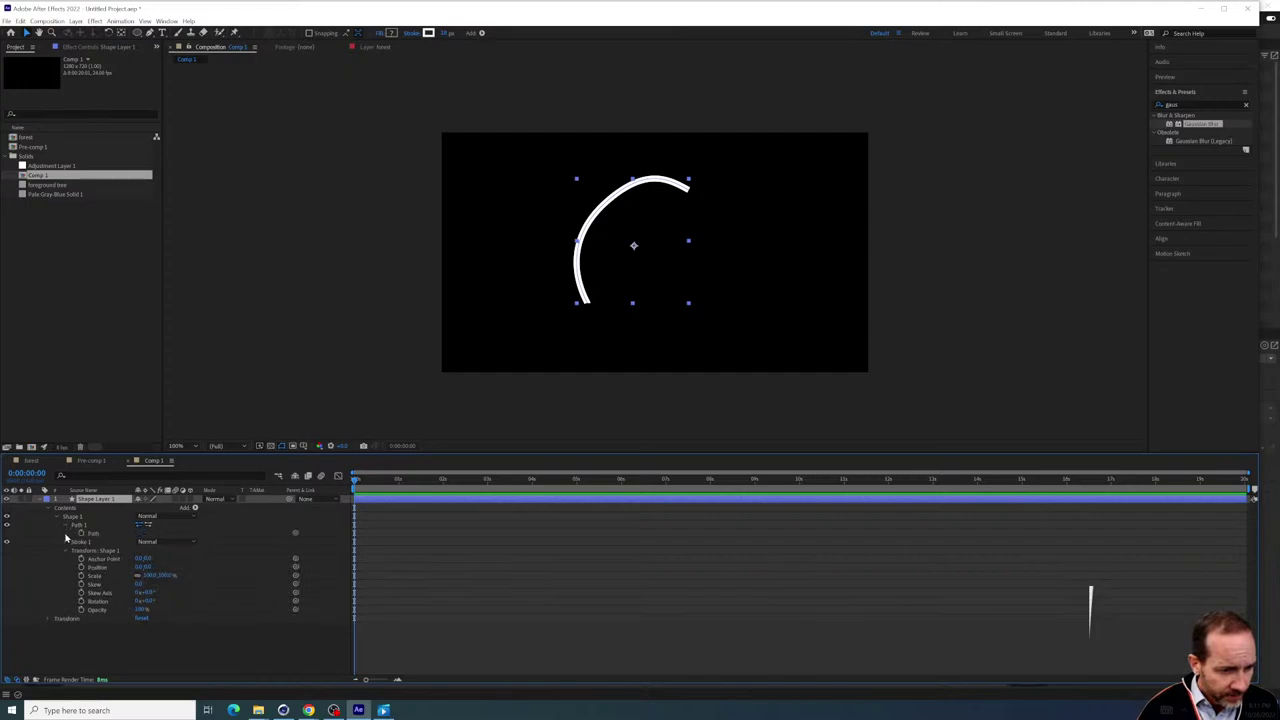
click(66, 541)
click(150, 584)
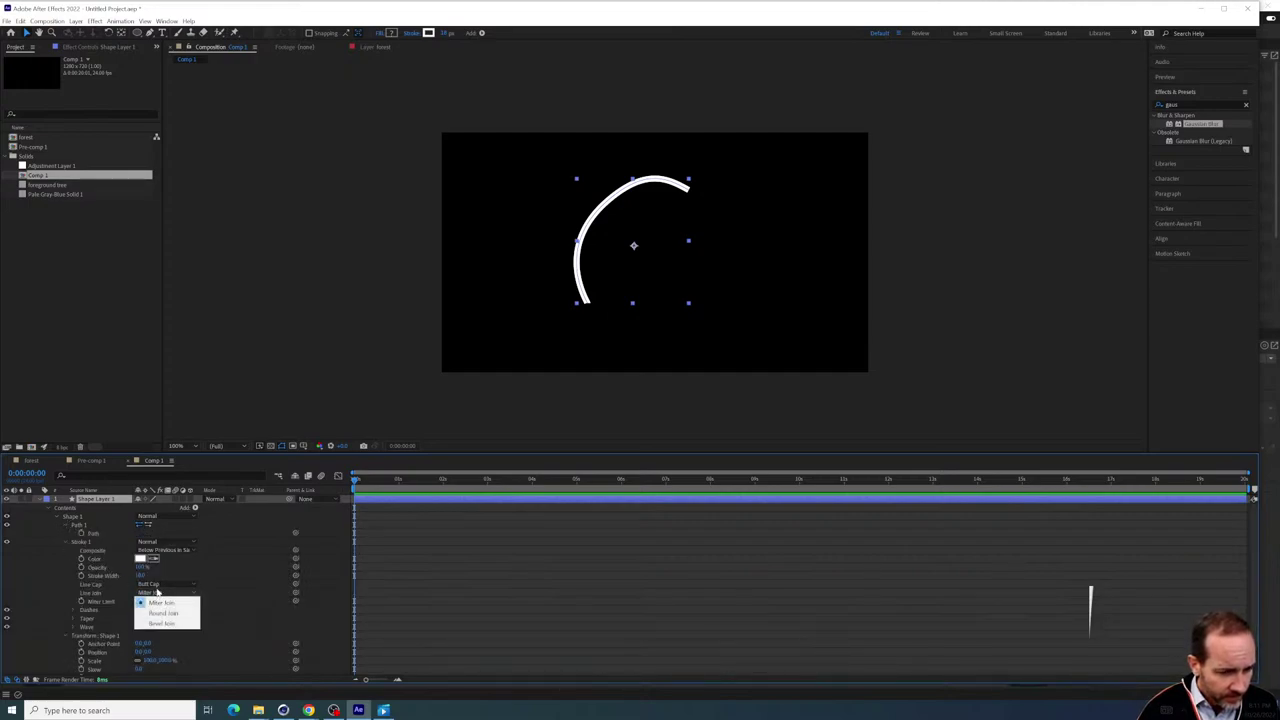
click(160, 605)
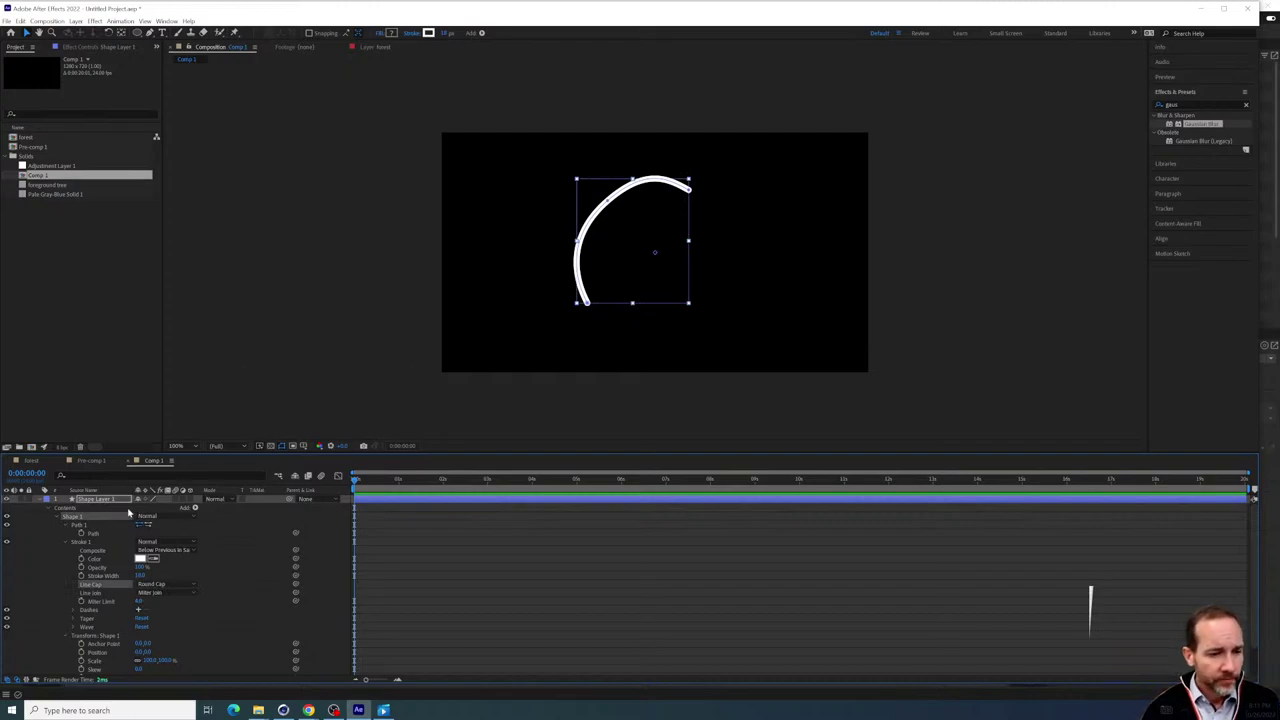
Add a Repeater to the arc's shape layer
click(115, 504)
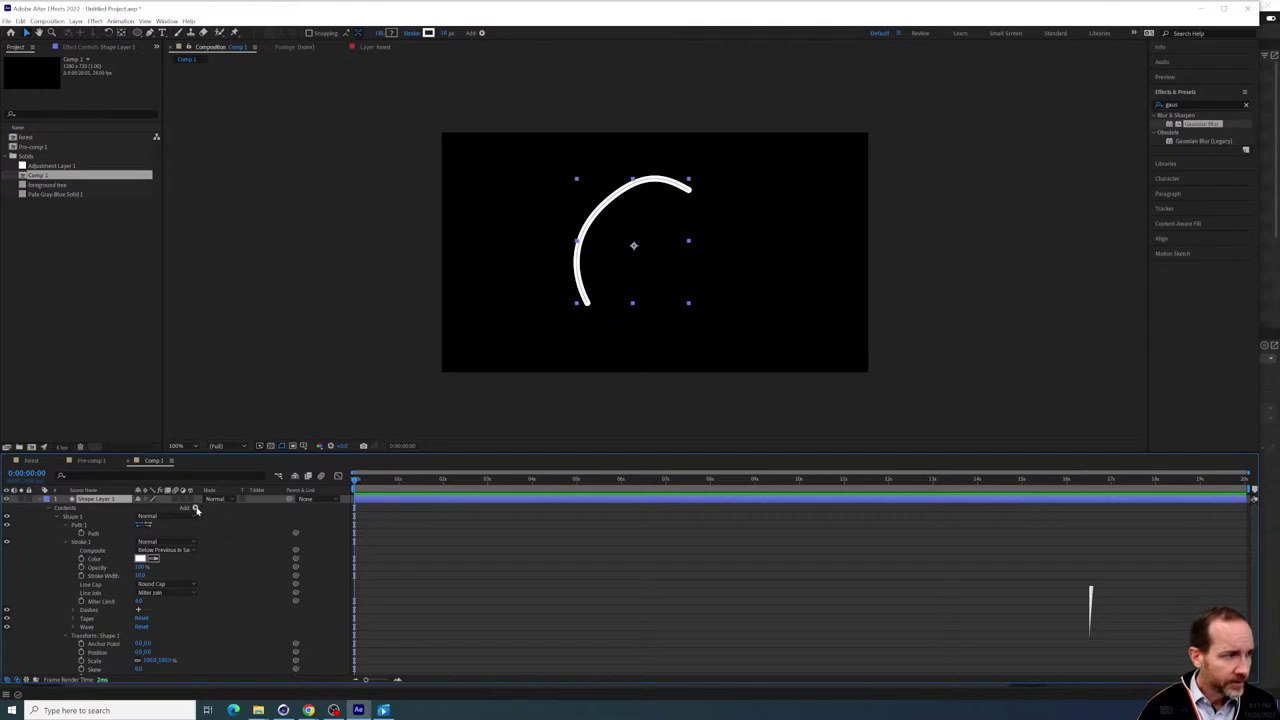
click(196, 509)
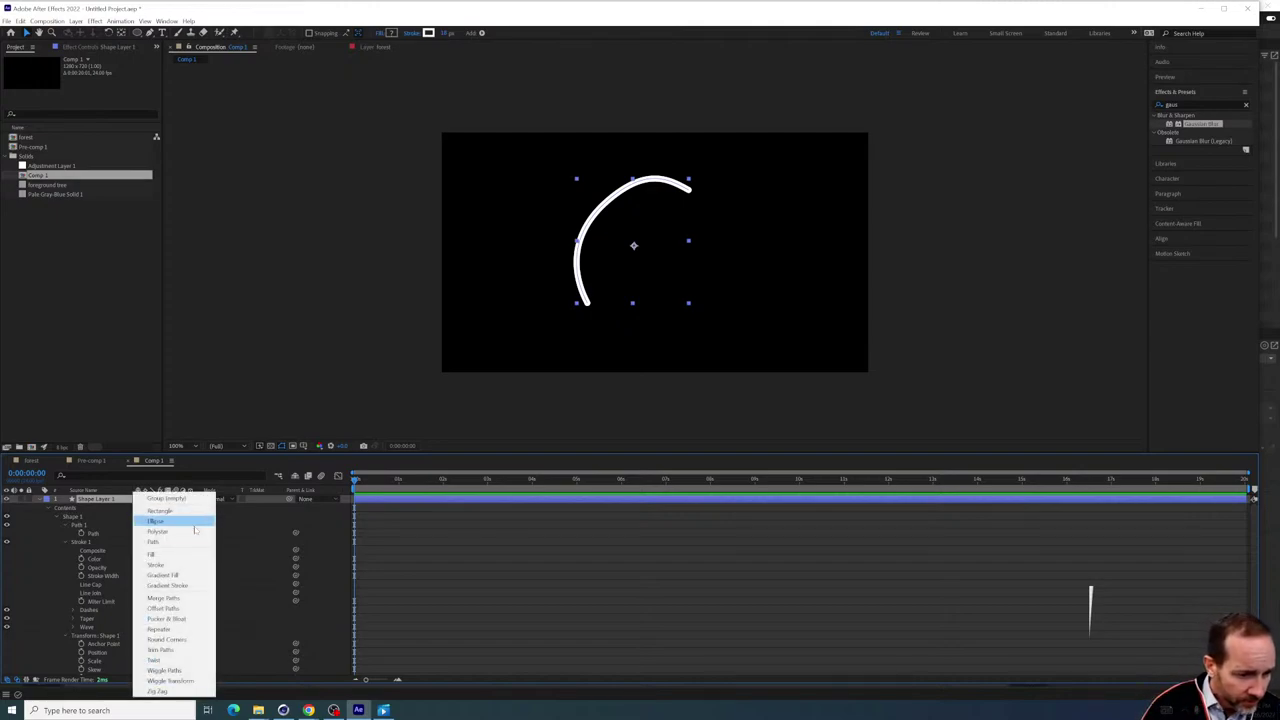
click(181, 632)
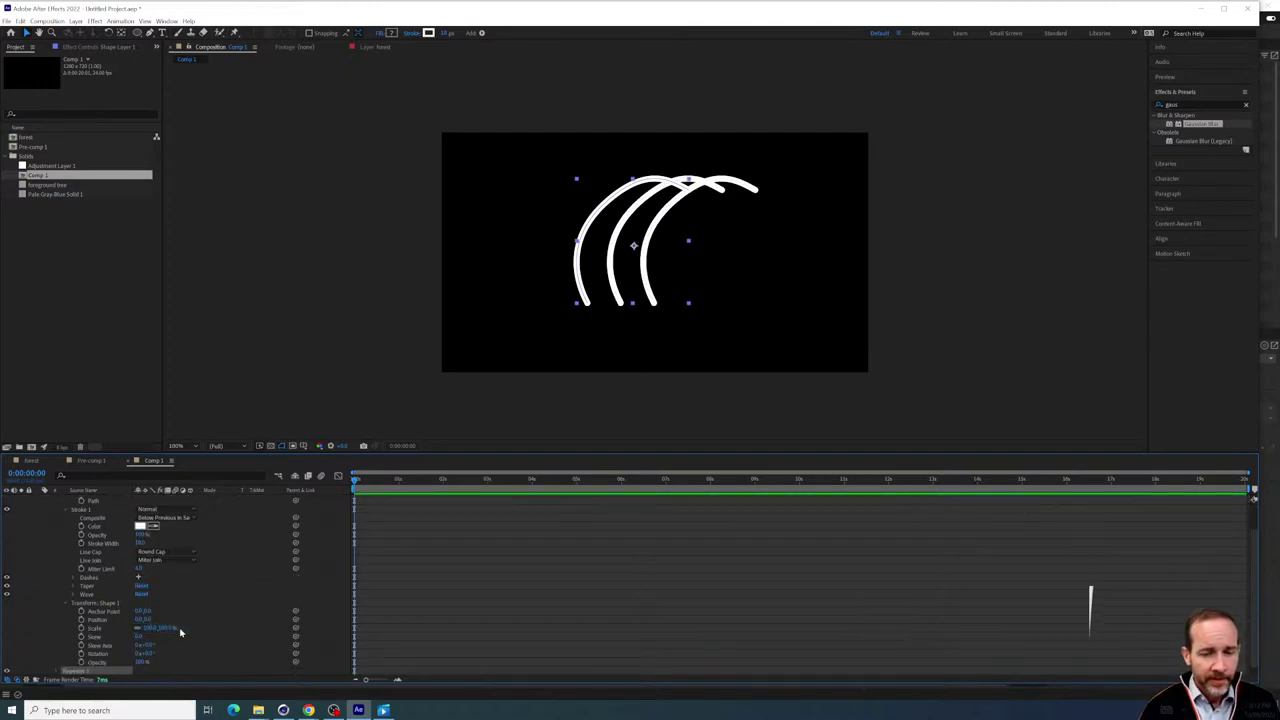
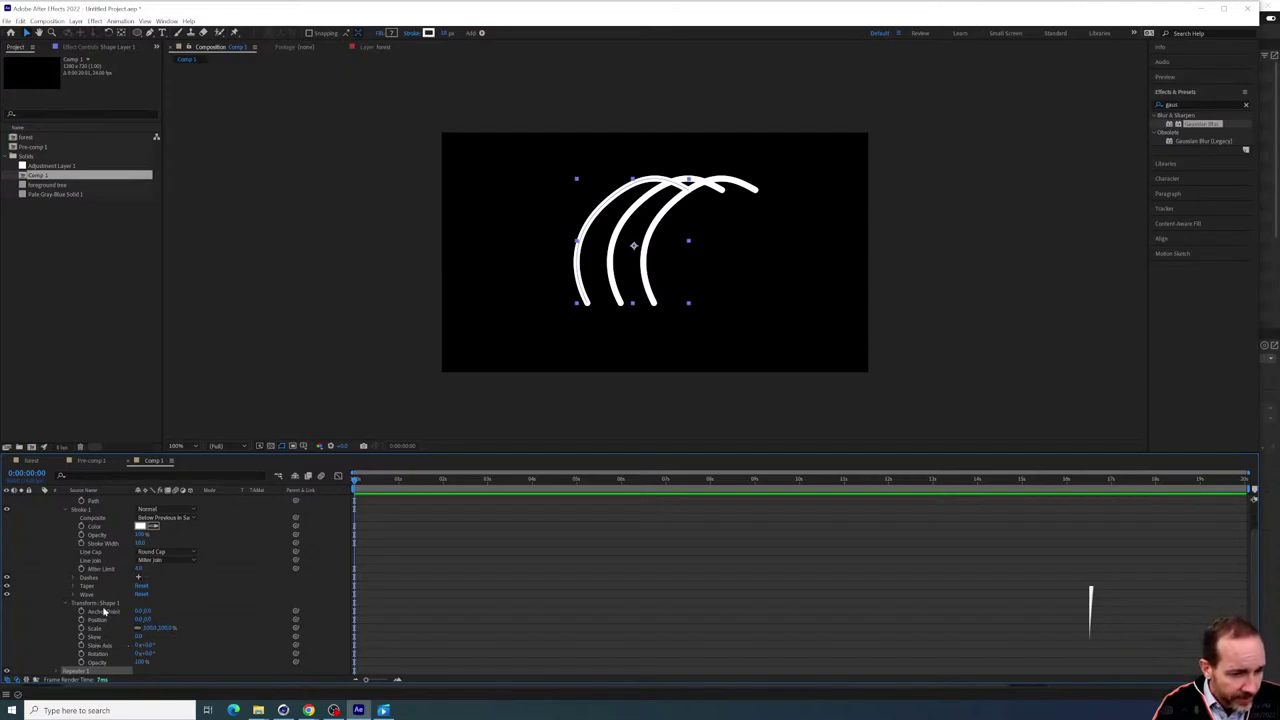
Set the repeater's transform position to 0, 0 so that its copies overlap
scroll(85, 660, down, 1)
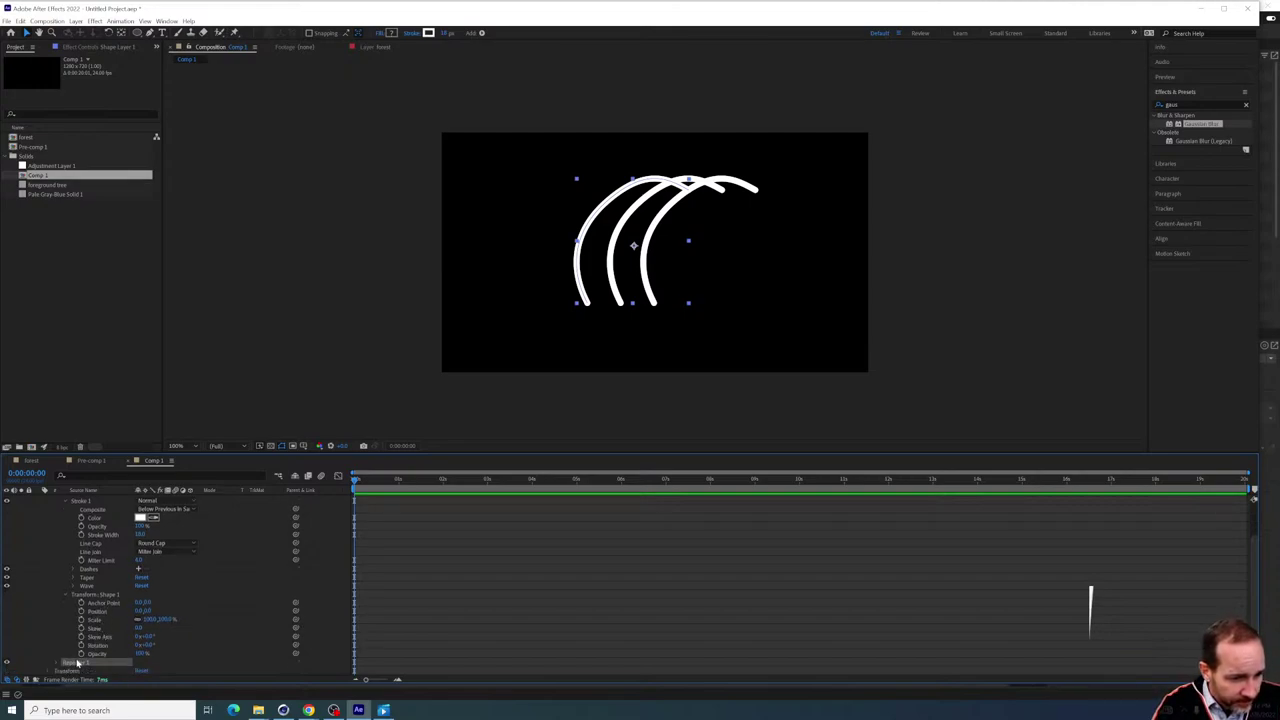
click(57, 663)
scroll(80, 670, down, 2)
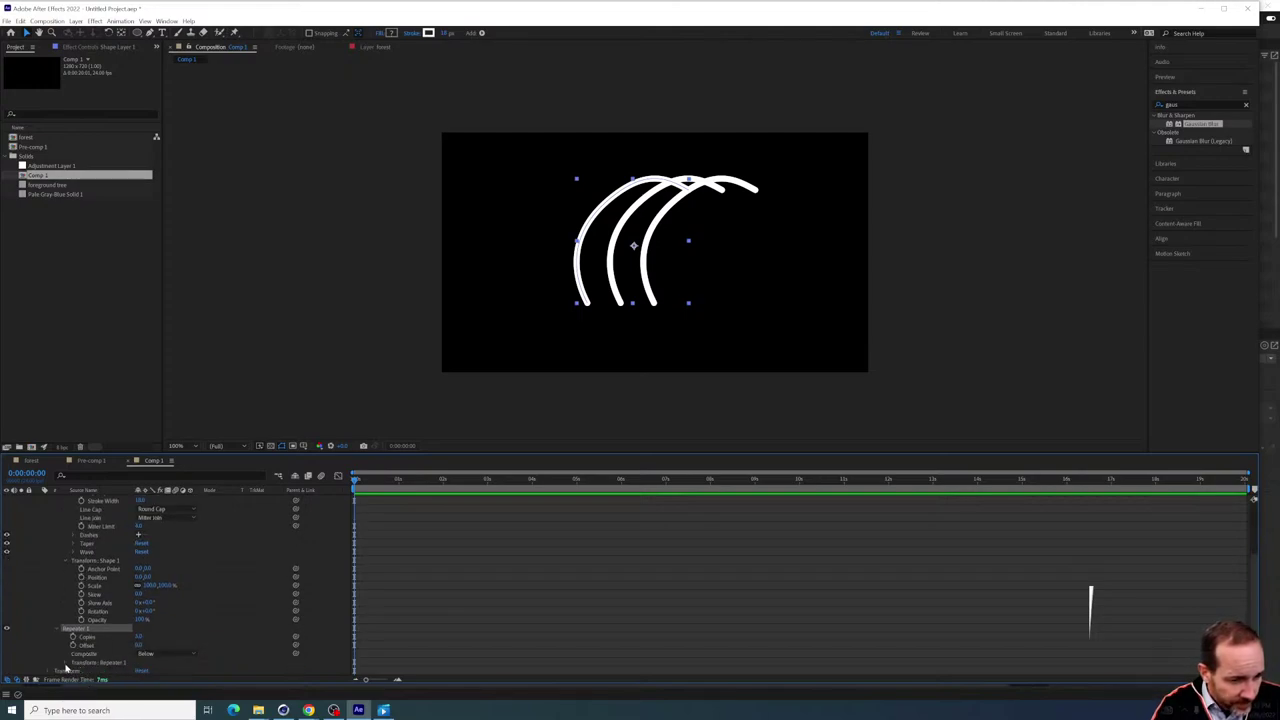
click(66, 665)
scroll(66, 667, down, 2)
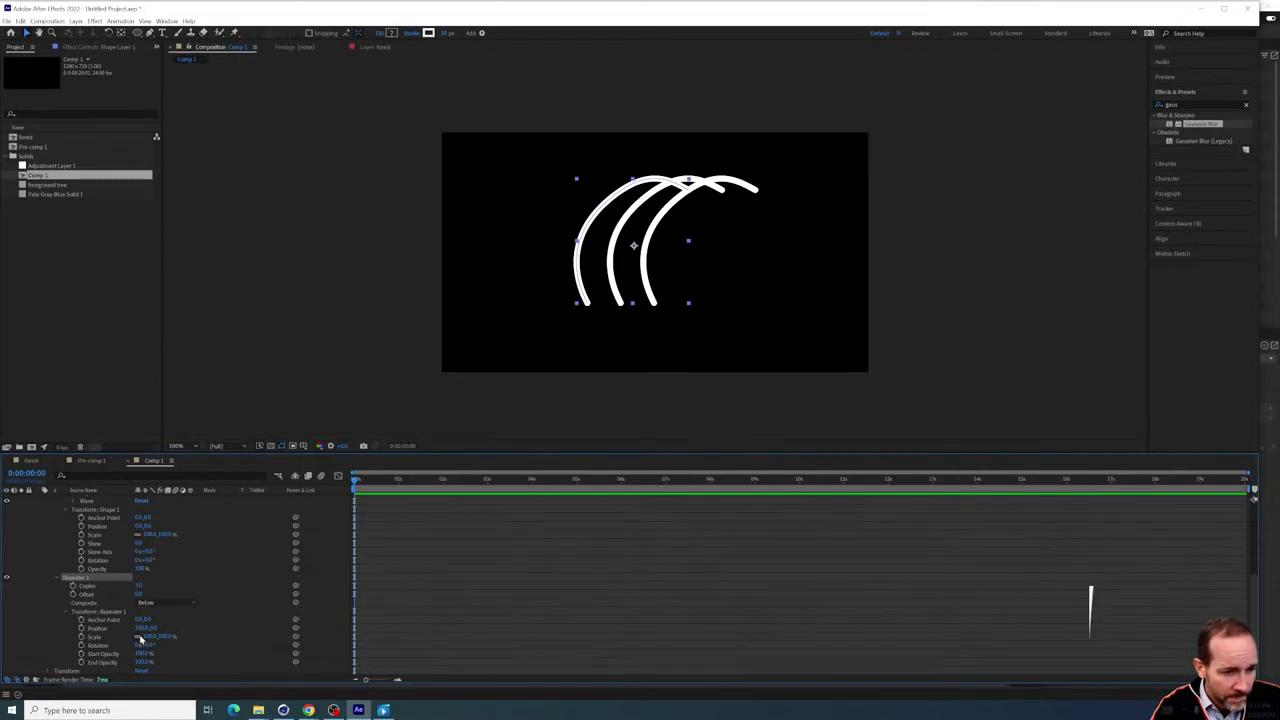
mouse_move(124, 629)
mouse_down()
mouse_move(255, 637)
mouse_move(112, 636)
mouse_move(128, 640)
mouse_up()
click(146, 628)
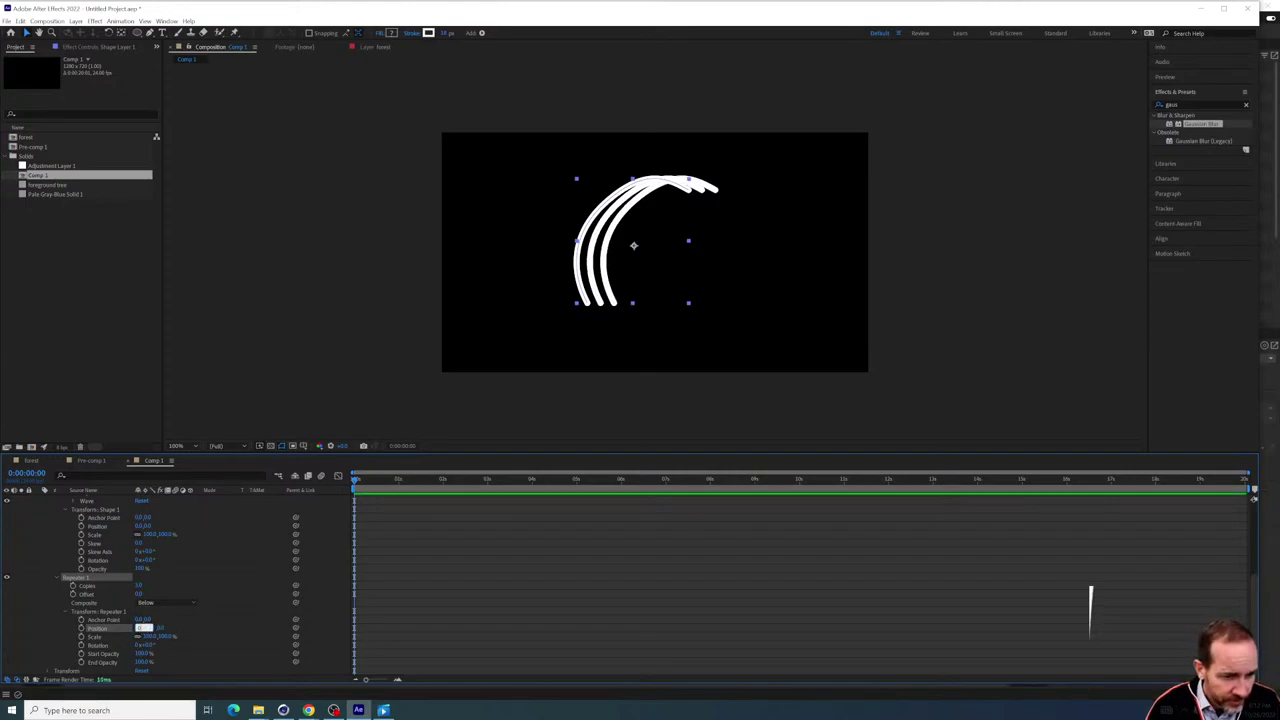
text(0)
key(Return)
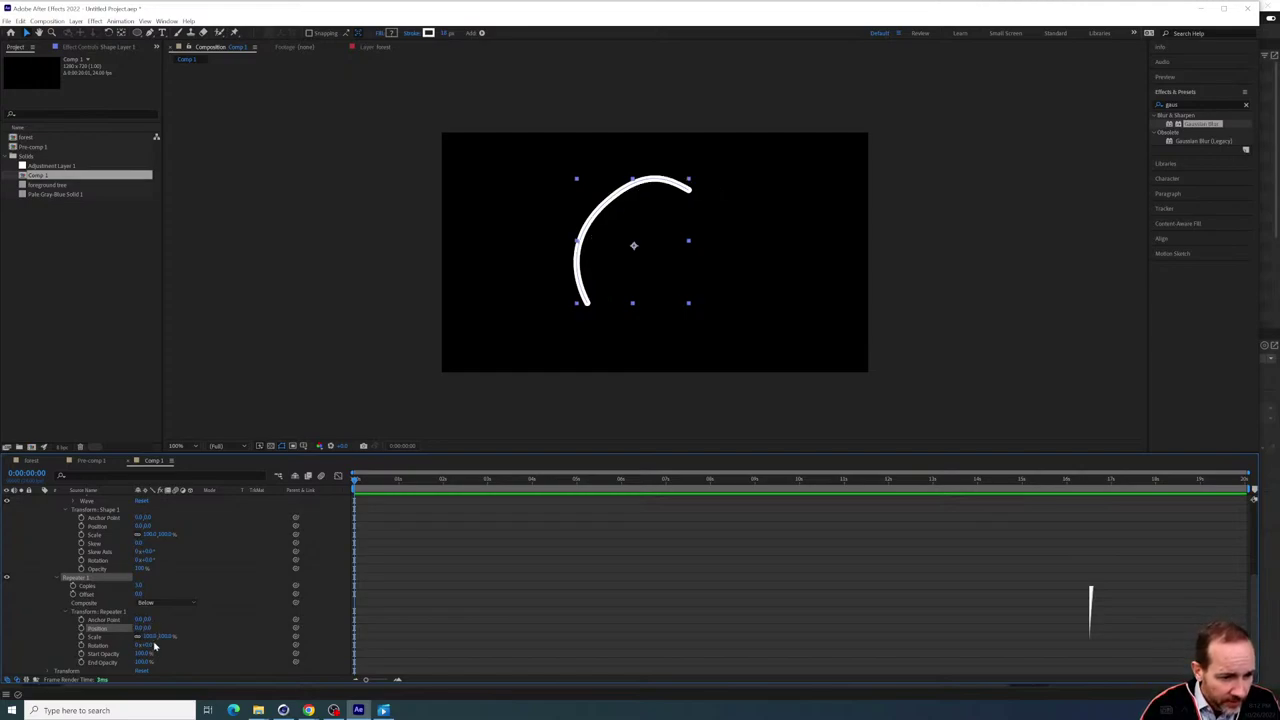
Raise the repeater's transform scale to about 119% and set its copies to 5
drag(163, 636, 177, 636)
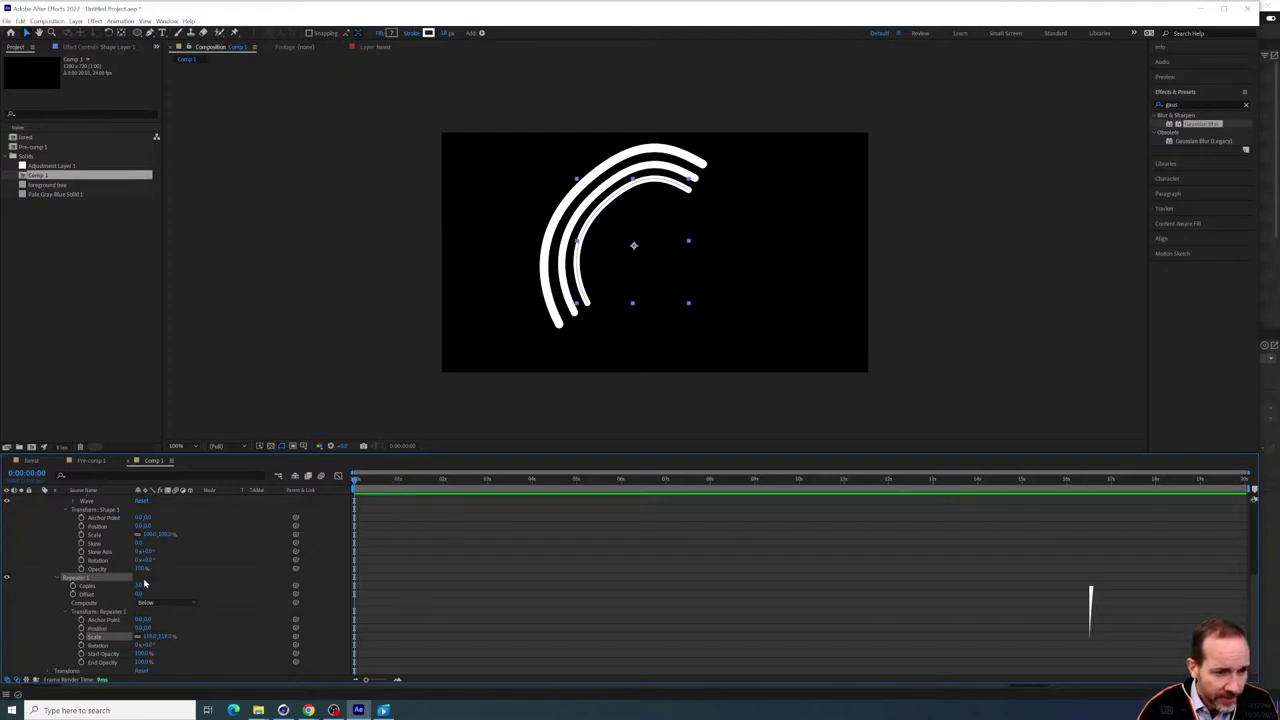
mouse_move(145, 583)
mouse_down()
mouse_move(128, 583)
mouse_move(140, 585)
mouse_up()
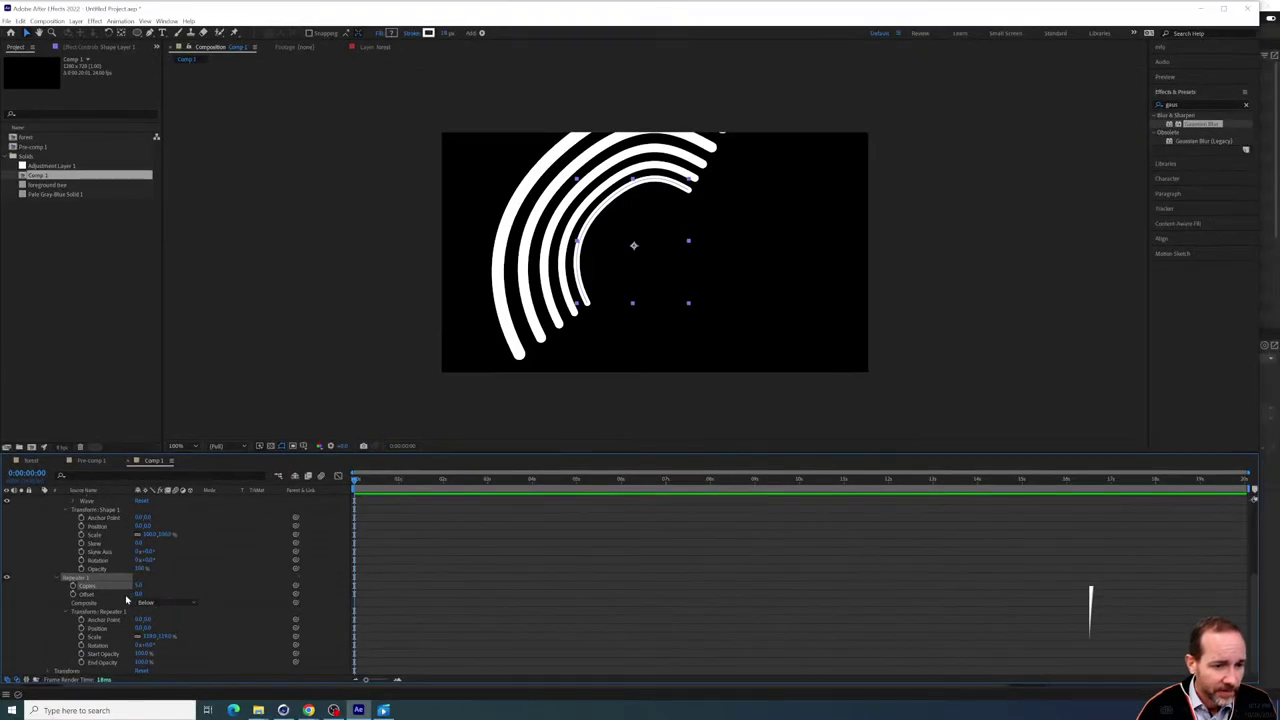
Try different repeater offsets to move the arcs inward and outward, ending at an offset of -3
drag(138, 594, 157, 619)
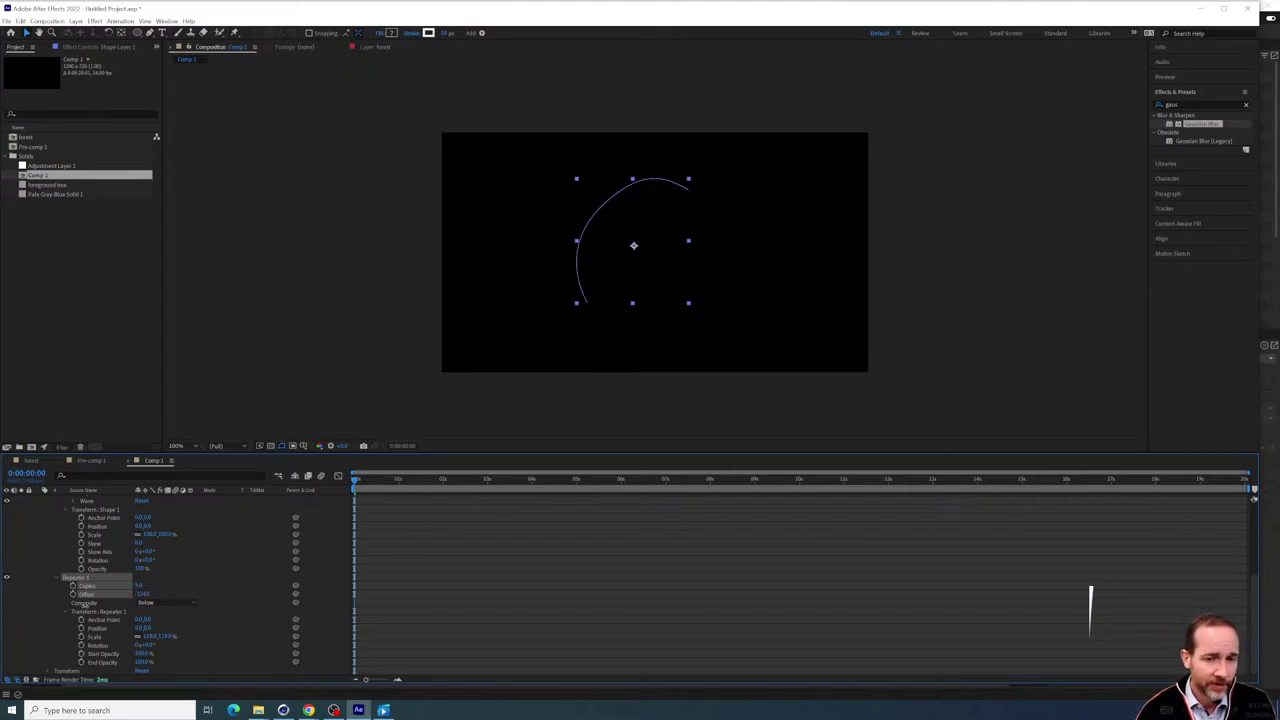
drag(171, 604, 134, 591)
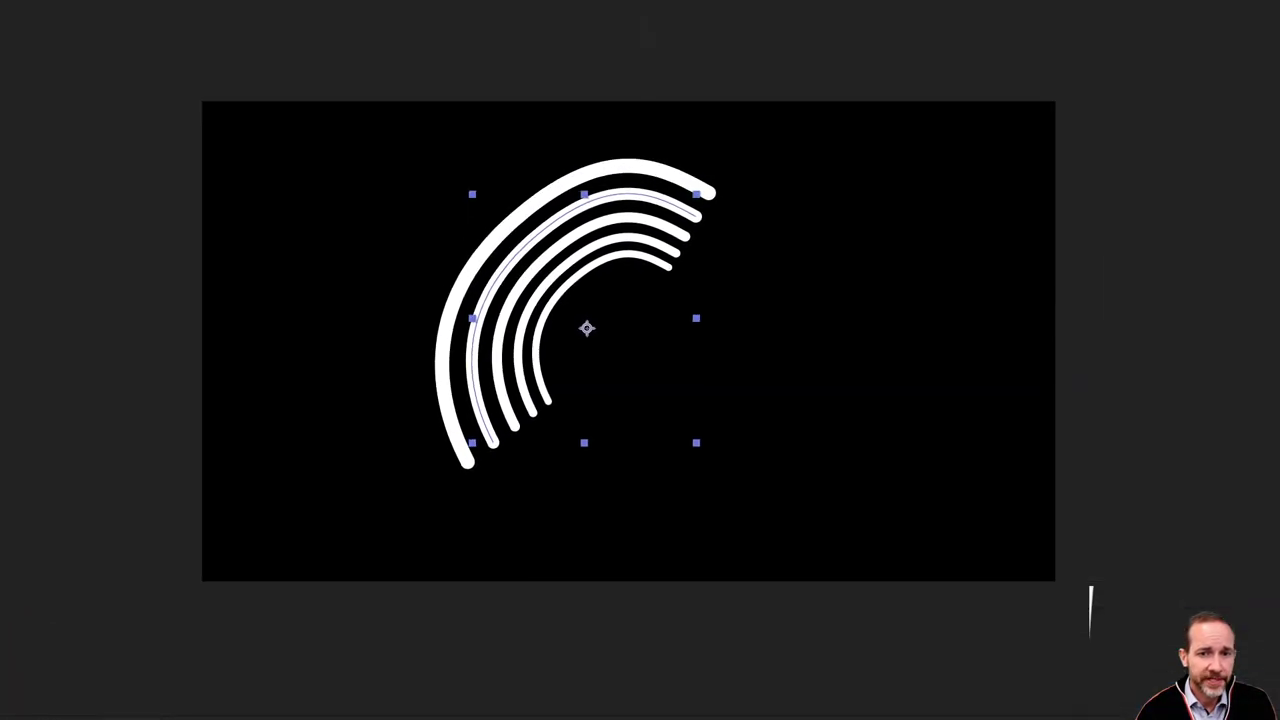
click(683, 161)
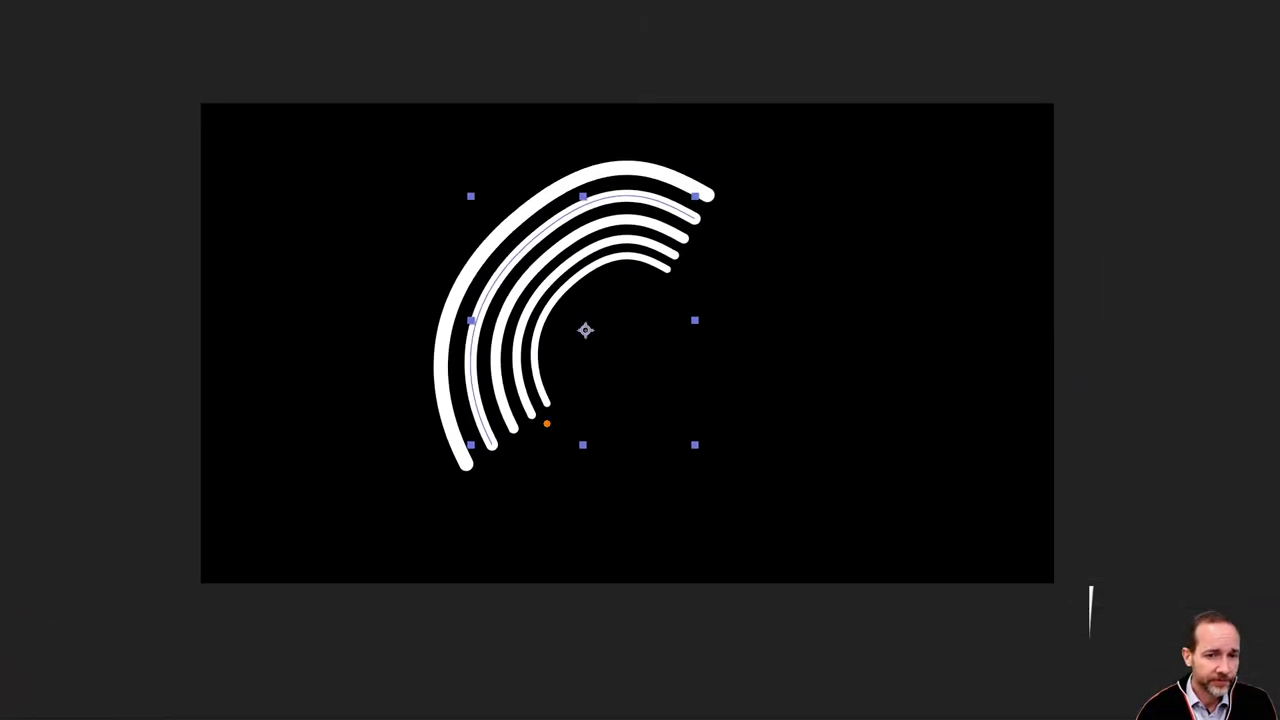
mouse_move(547, 413)
mouse_down()
mouse_move(549, 275)
mouse_move(635, 228)
mouse_up()
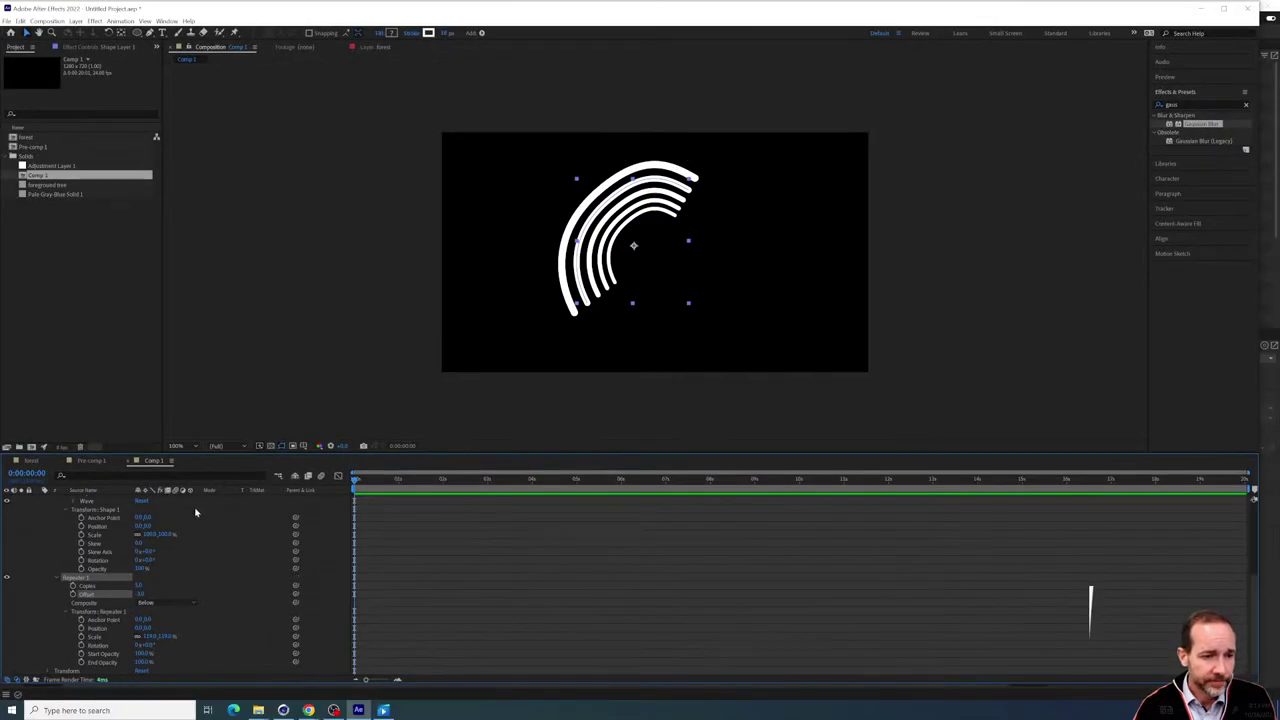
scroll(100, 522, up, 3)
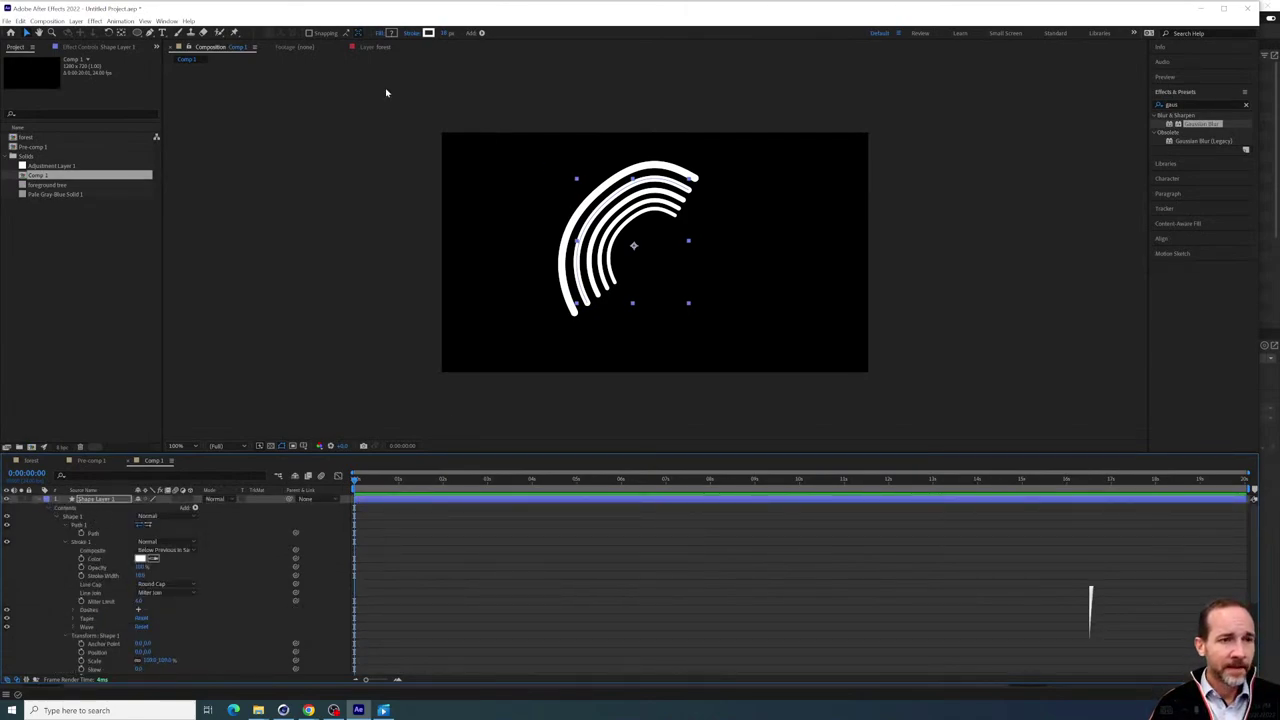
Check the character in Pre-comp 1, then view the forest composition at 0:00:01:03 with the foreground tree layer selected
click(90, 461)
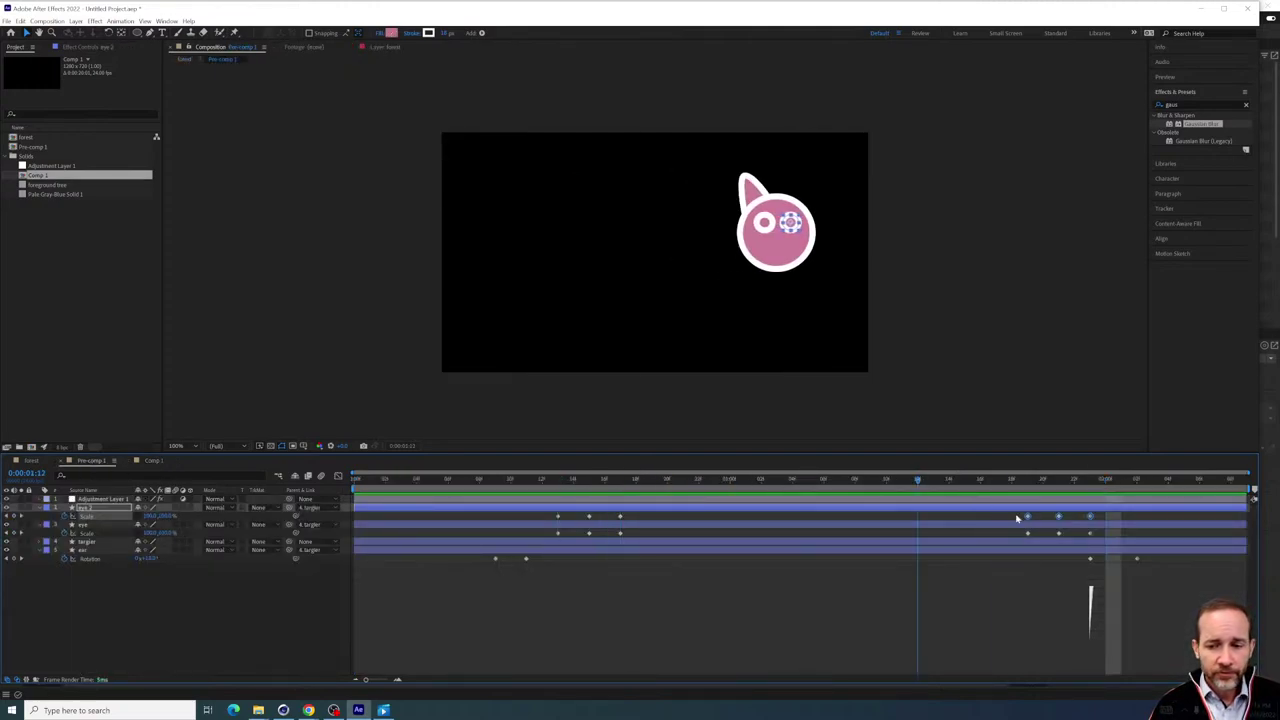
drag(382, 519, 777, 563)
click(39, 462)
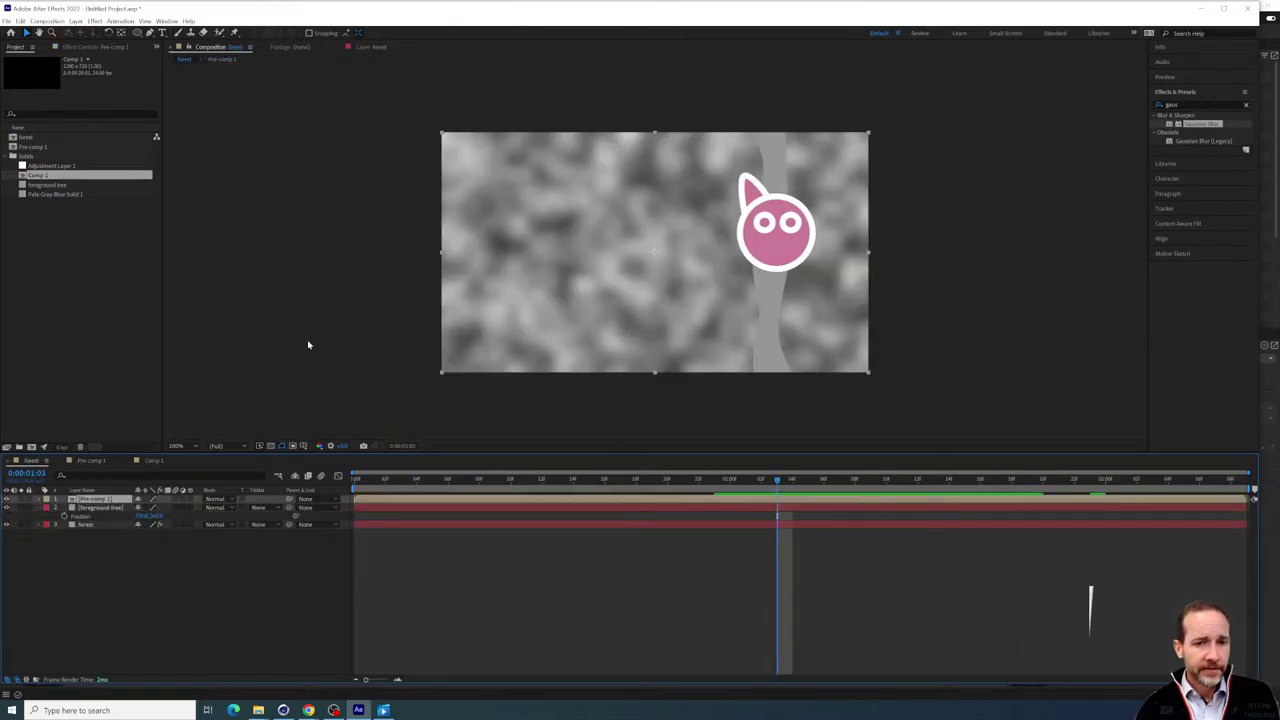
click(100, 508)
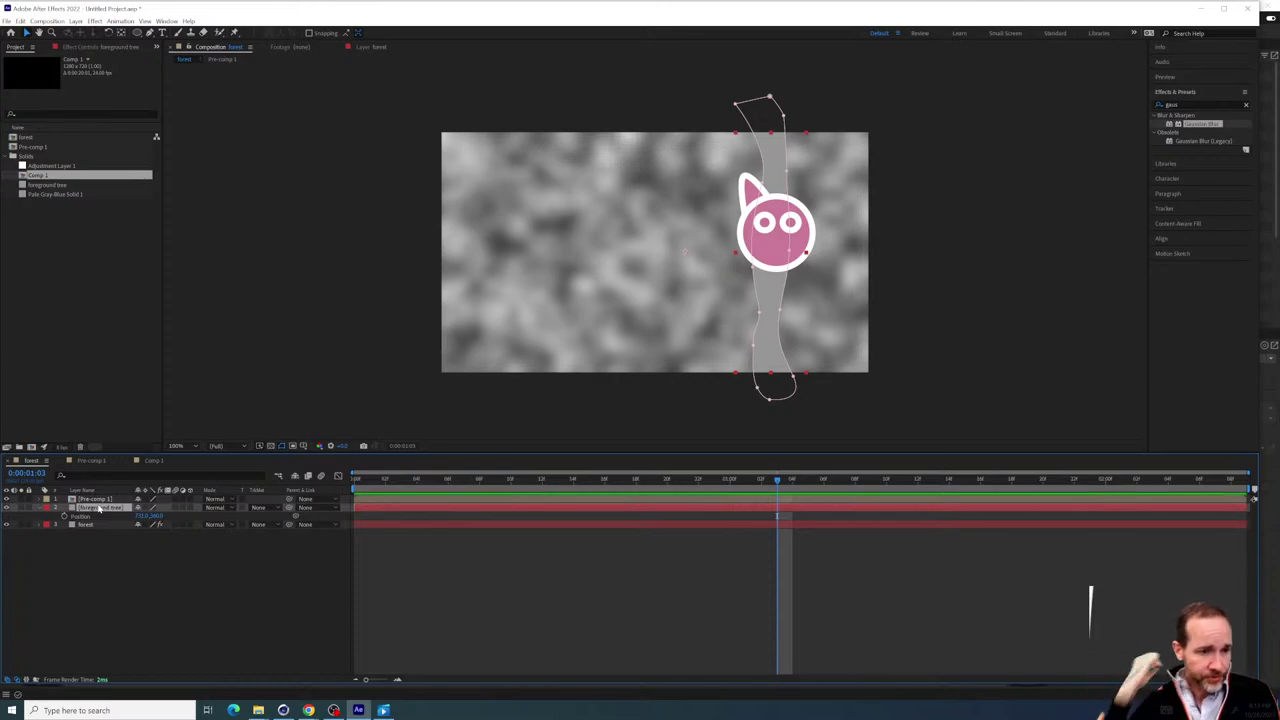
Remove the Gaussian Blur effect from the forest background layer
click(100, 525)
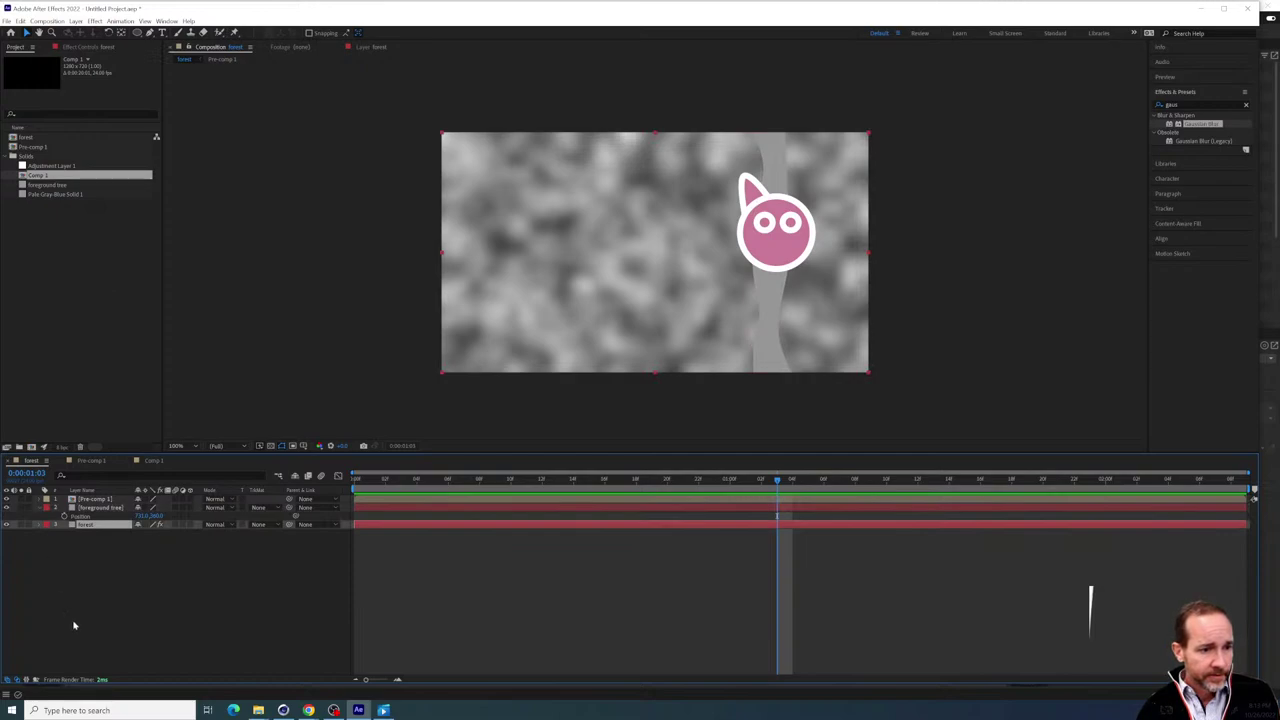
click(88, 47)
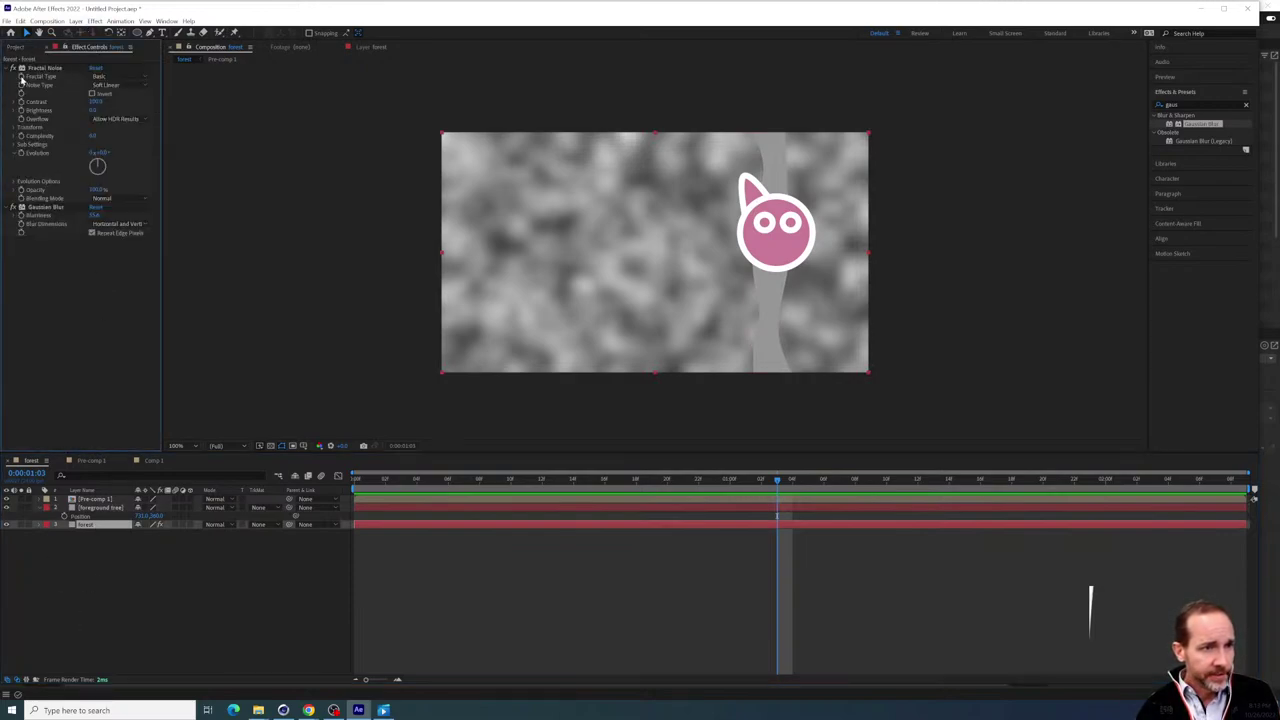
click(52, 206)
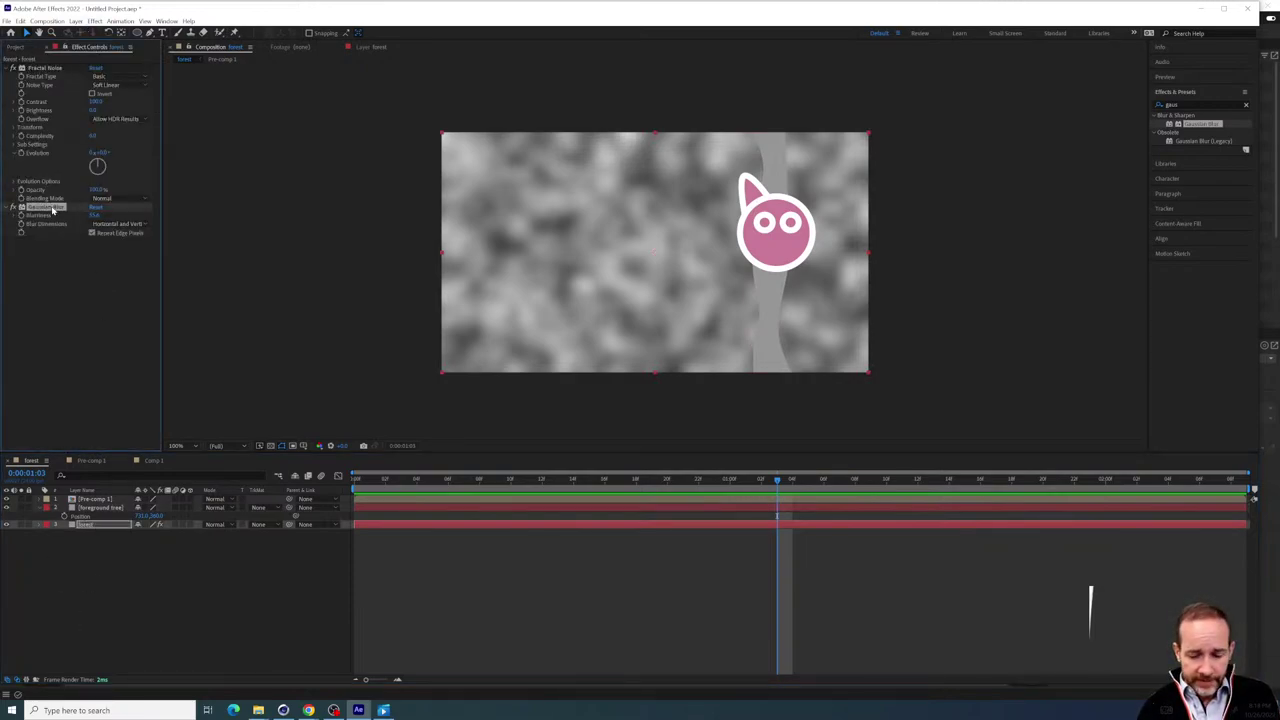
key(Delete)
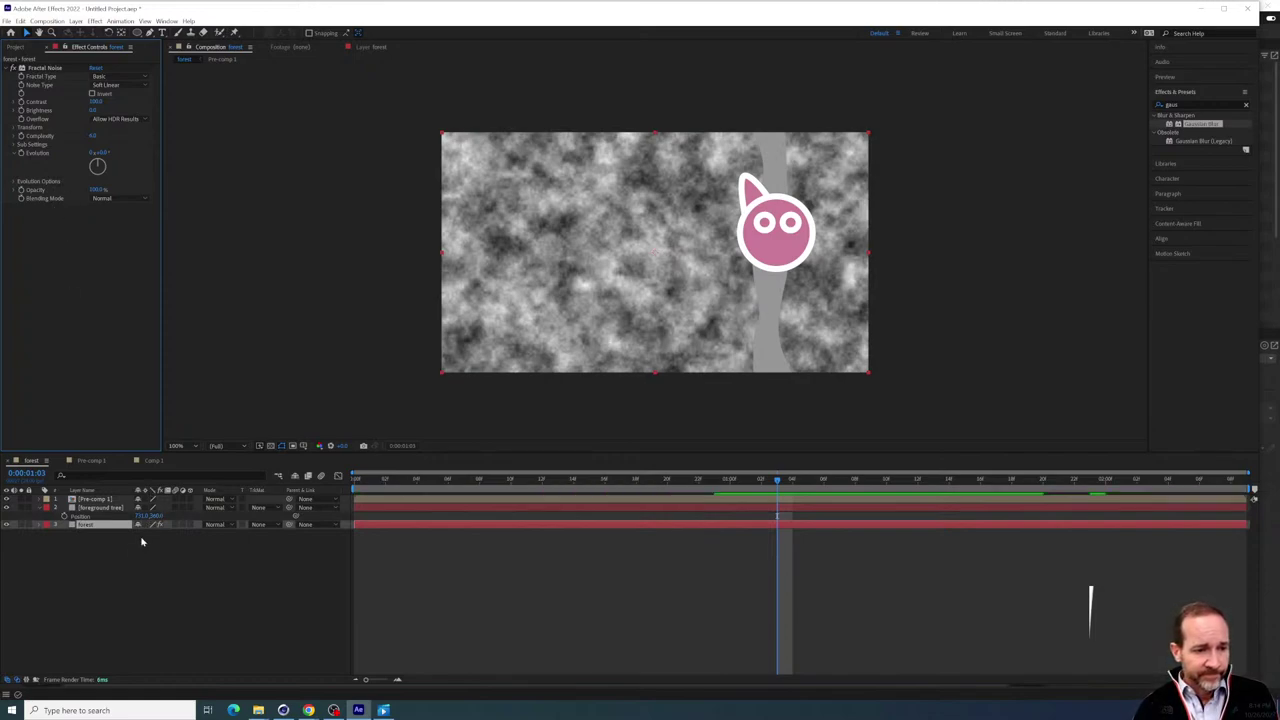
Duplicate the forest layer and scale the copy up to about 173%
click(94, 535)
click(93, 527)
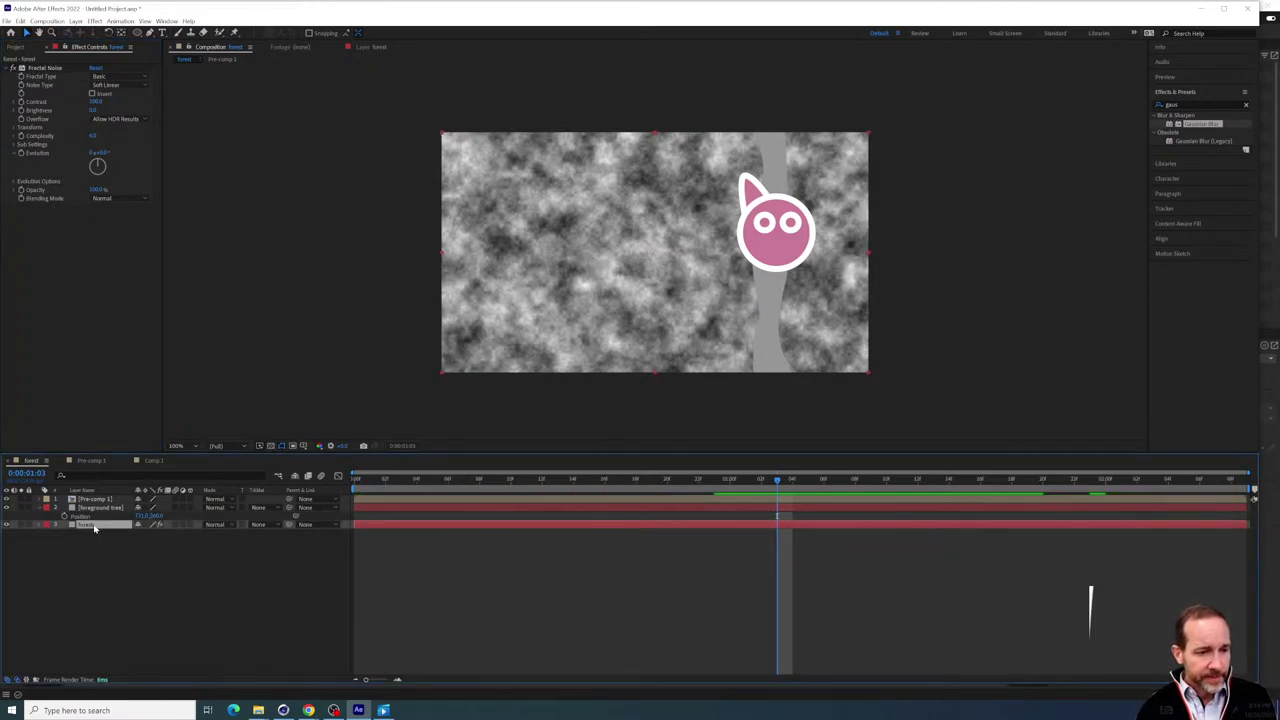
key(ctrl+d)
key(s)
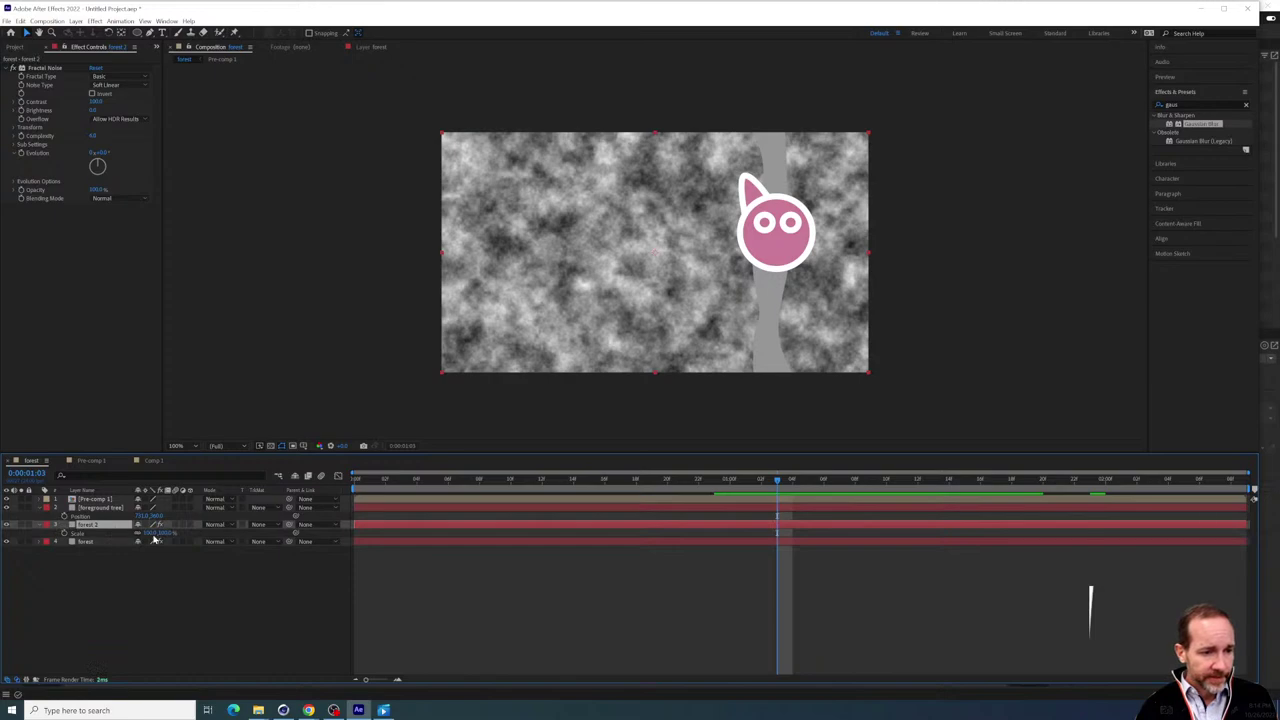
drag(155, 534, 196, 538)
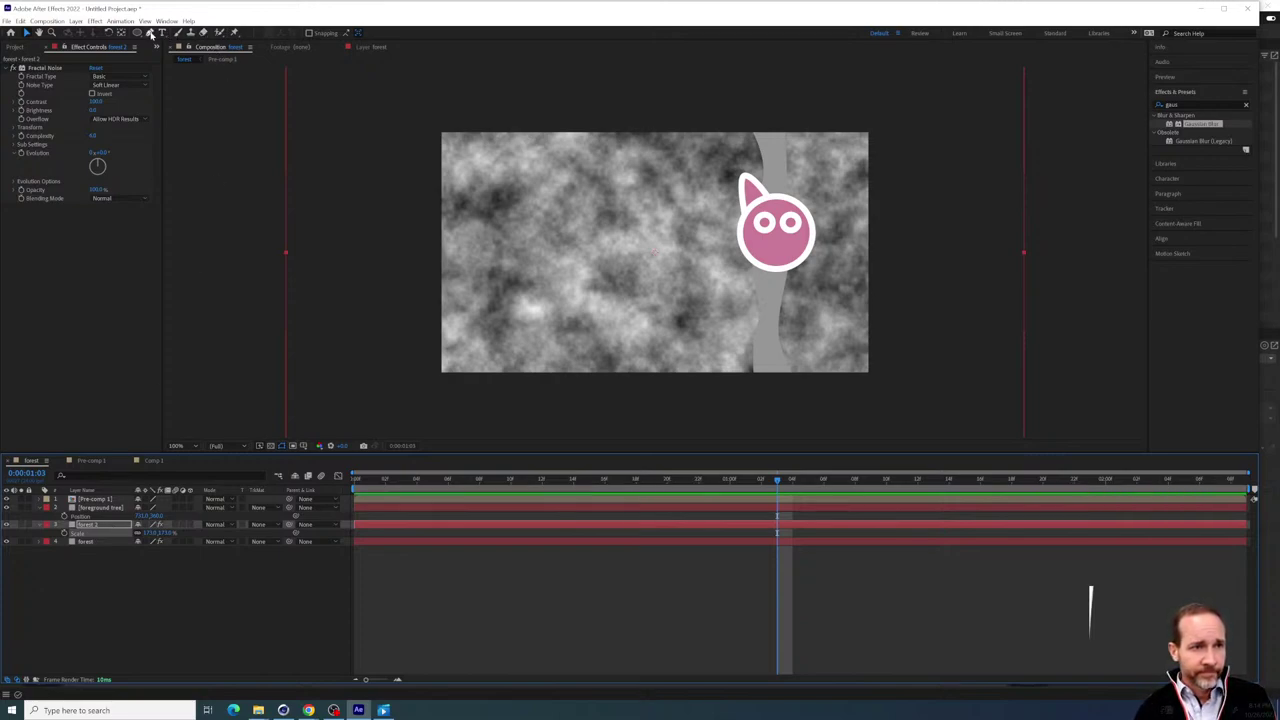
Draw a circular mask near the centre of the enlarged forest copy and expand the mask's properties
click(99, 524)
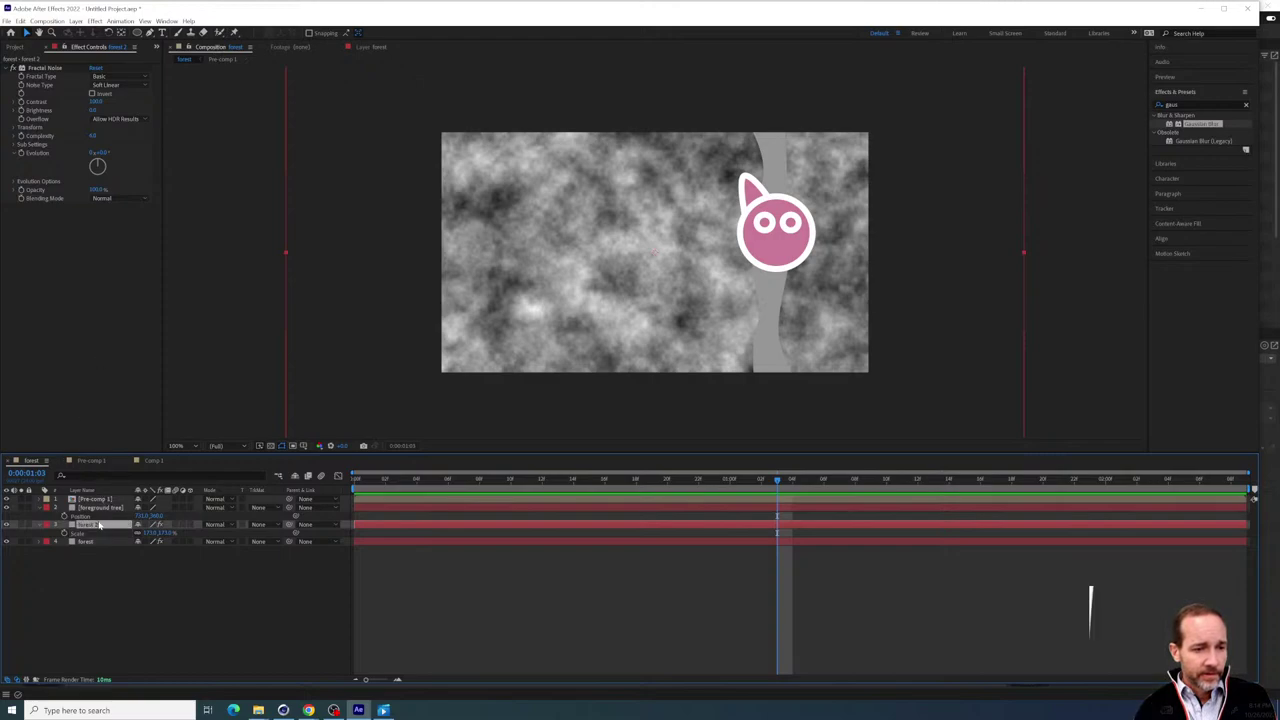
click(140, 34)
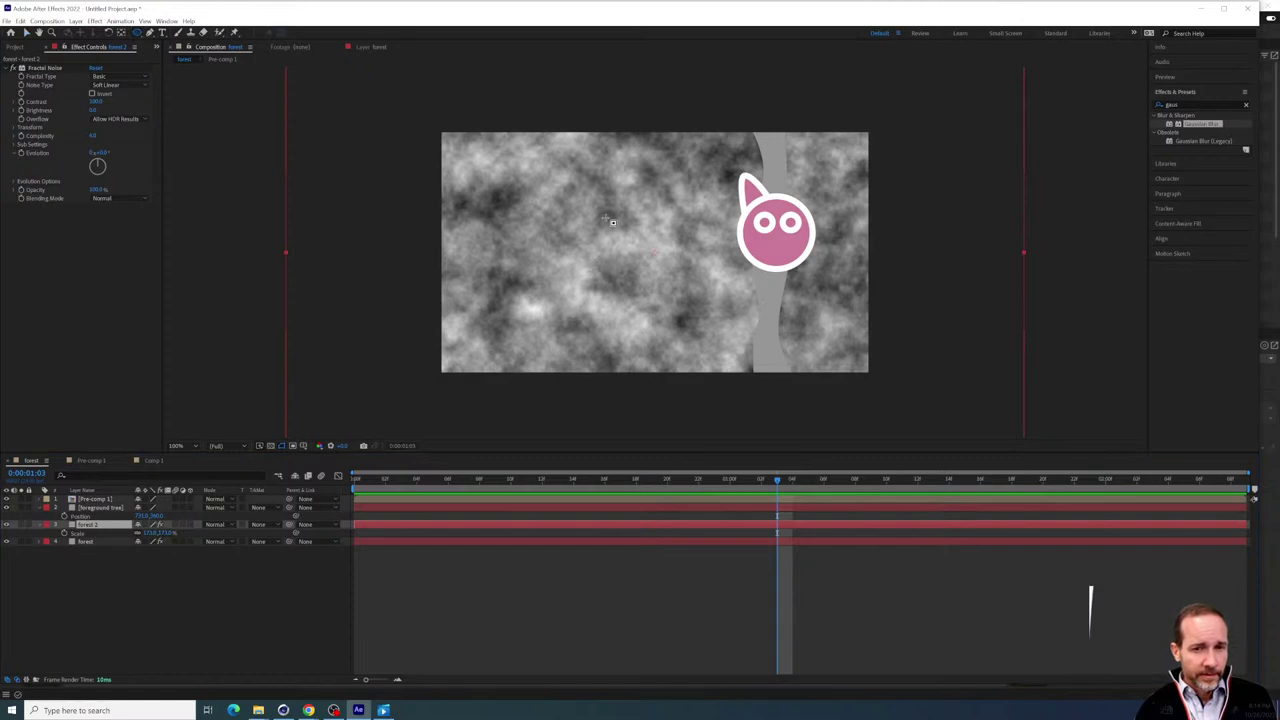
drag(606, 217, 690, 296)
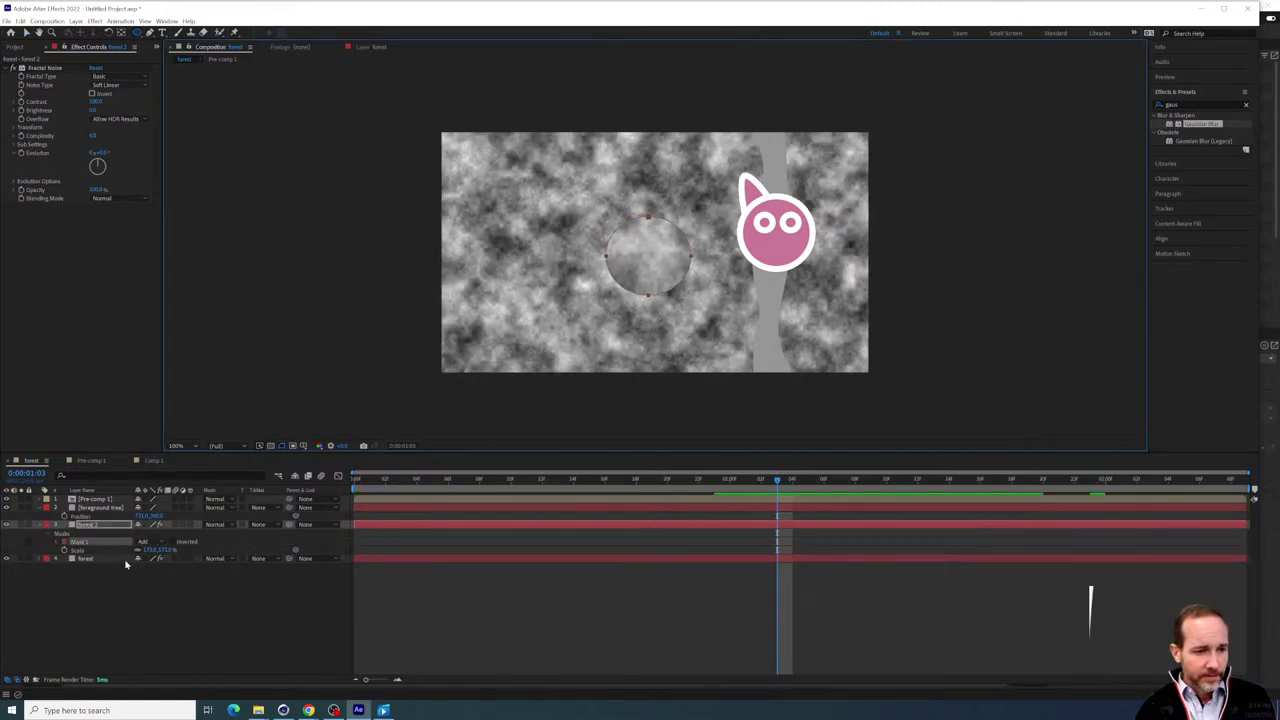
click(55, 541)
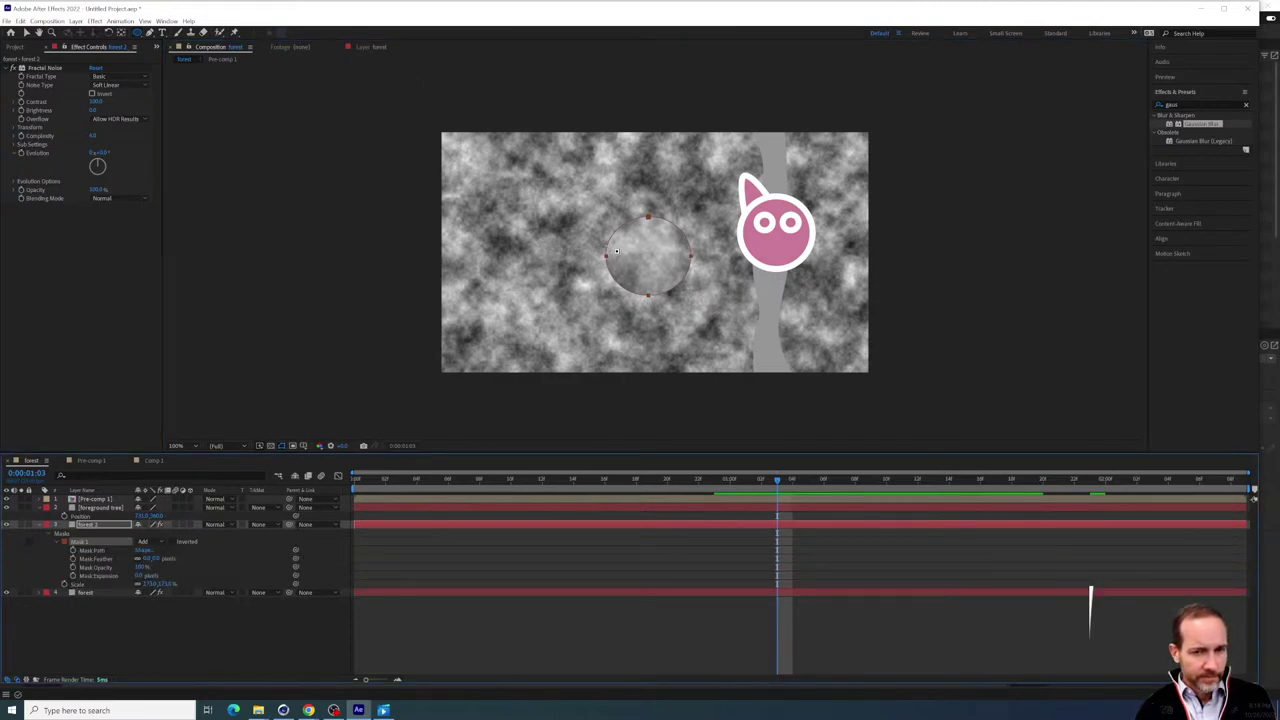
Try to reposition the masked circle on the enlarged forest copy, and delete its mask
click(27, 33)
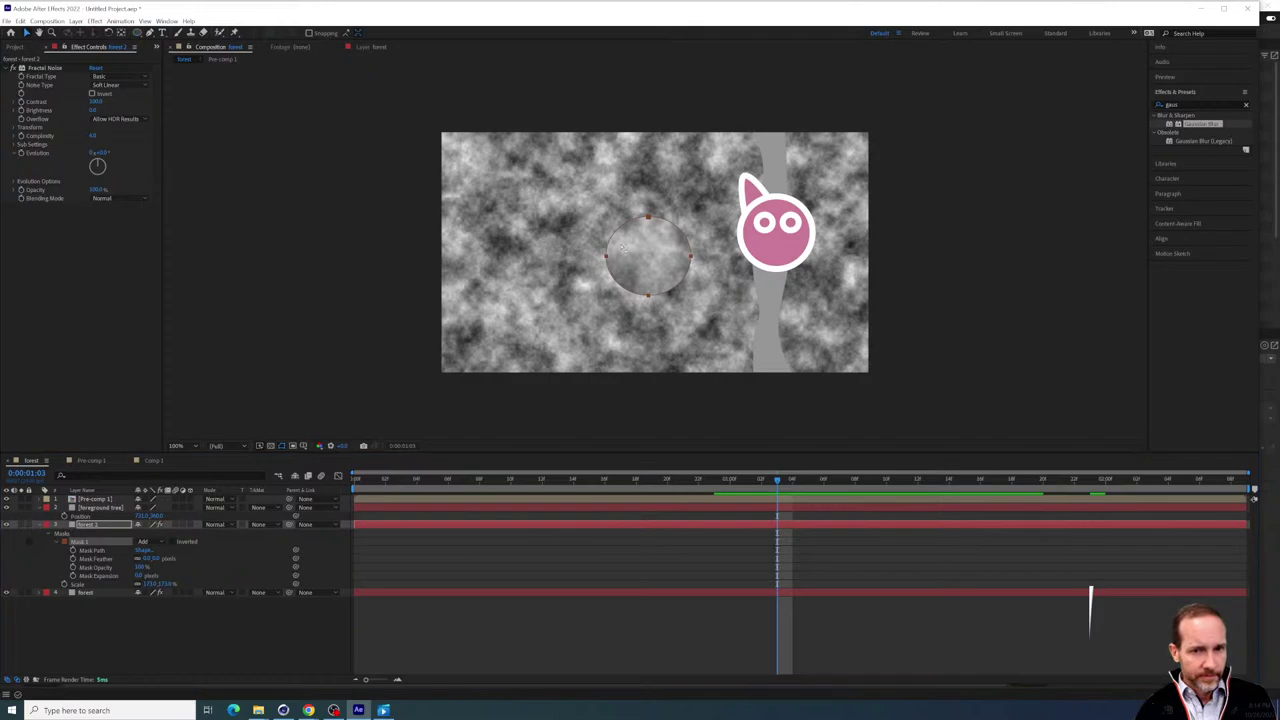
click(578, 252)
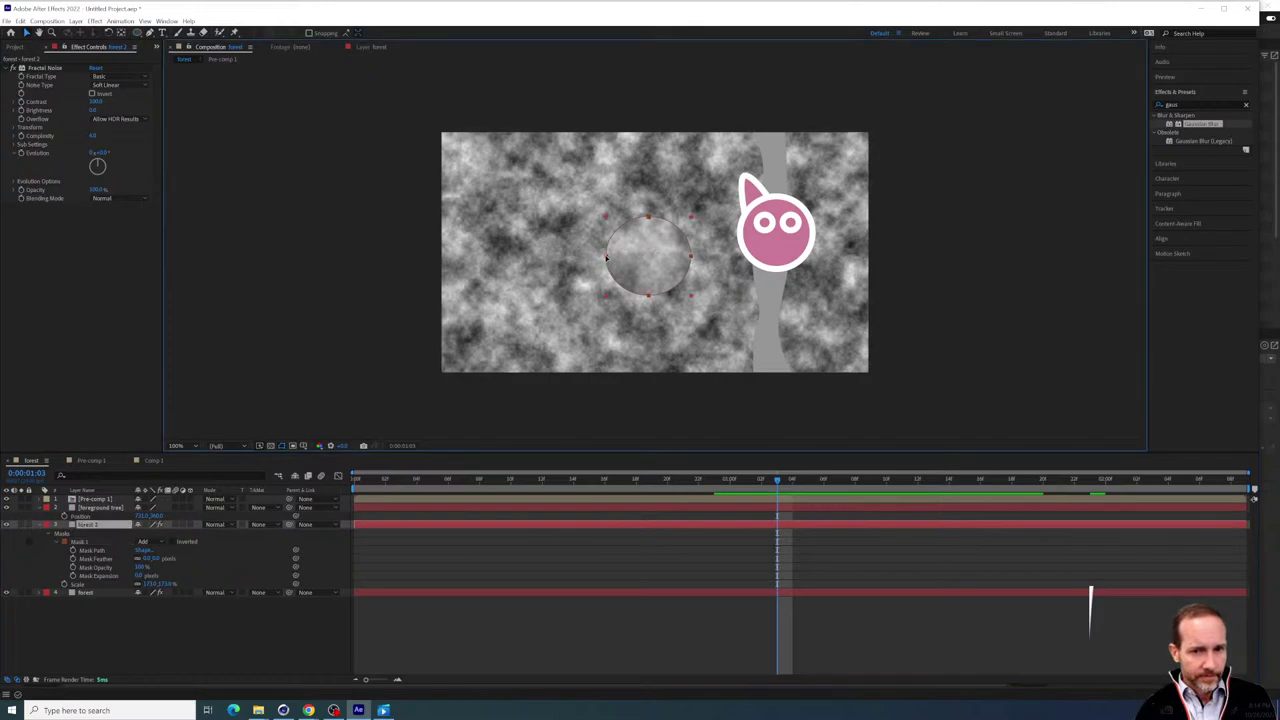
click(606, 257)
mouse_move(646, 260)
mouse_down()
mouse_move(592, 255)
mouse_move(587, 210)
mouse_move(600, 262)
mouse_move(682, 250)
mouse_move(623, 240)
mouse_move(638, 254)
mouse_up()
key(ctrl+z)
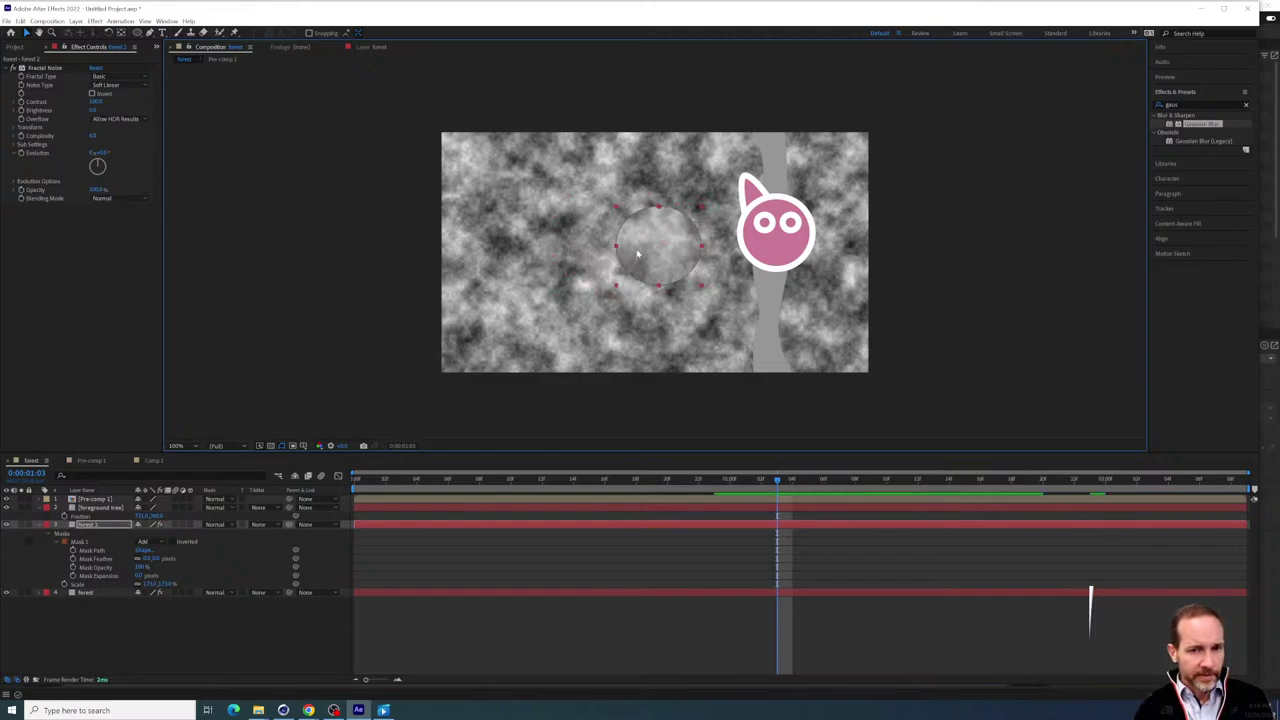
click(91, 545)
key(Delete)
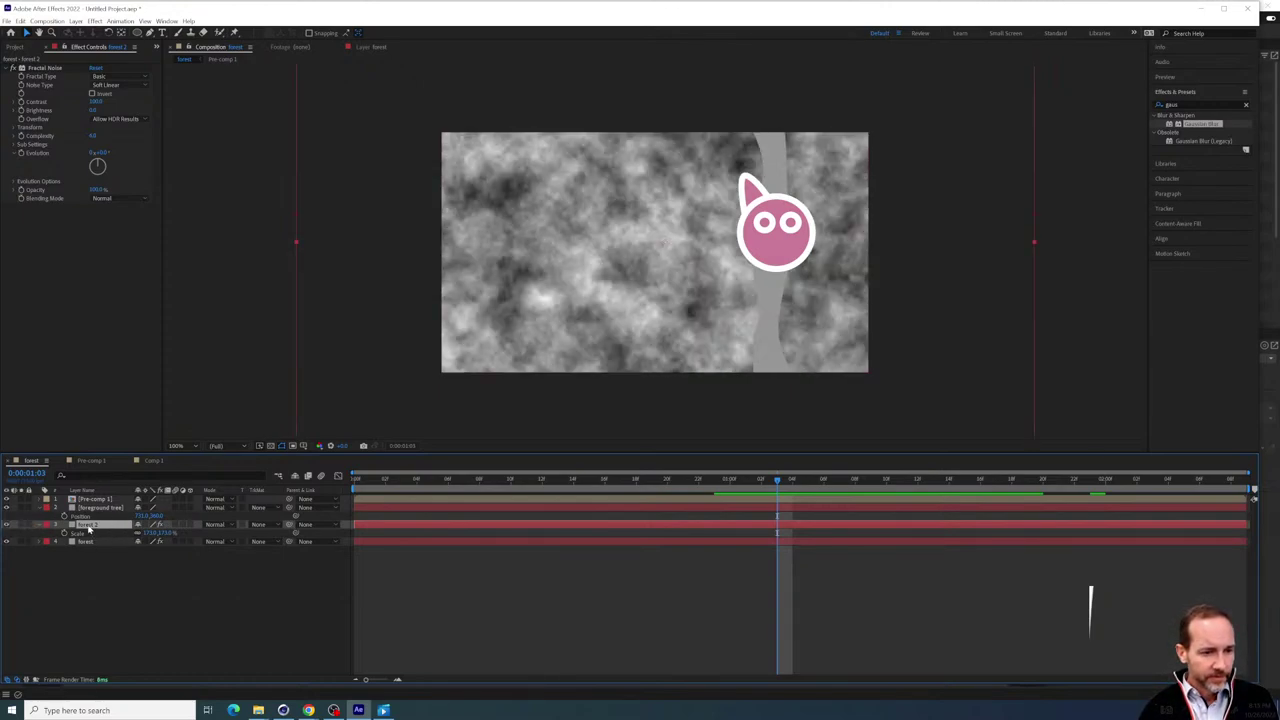
Rename the enlarged forest copy as "scaled forest"
key(Return)
text(d)
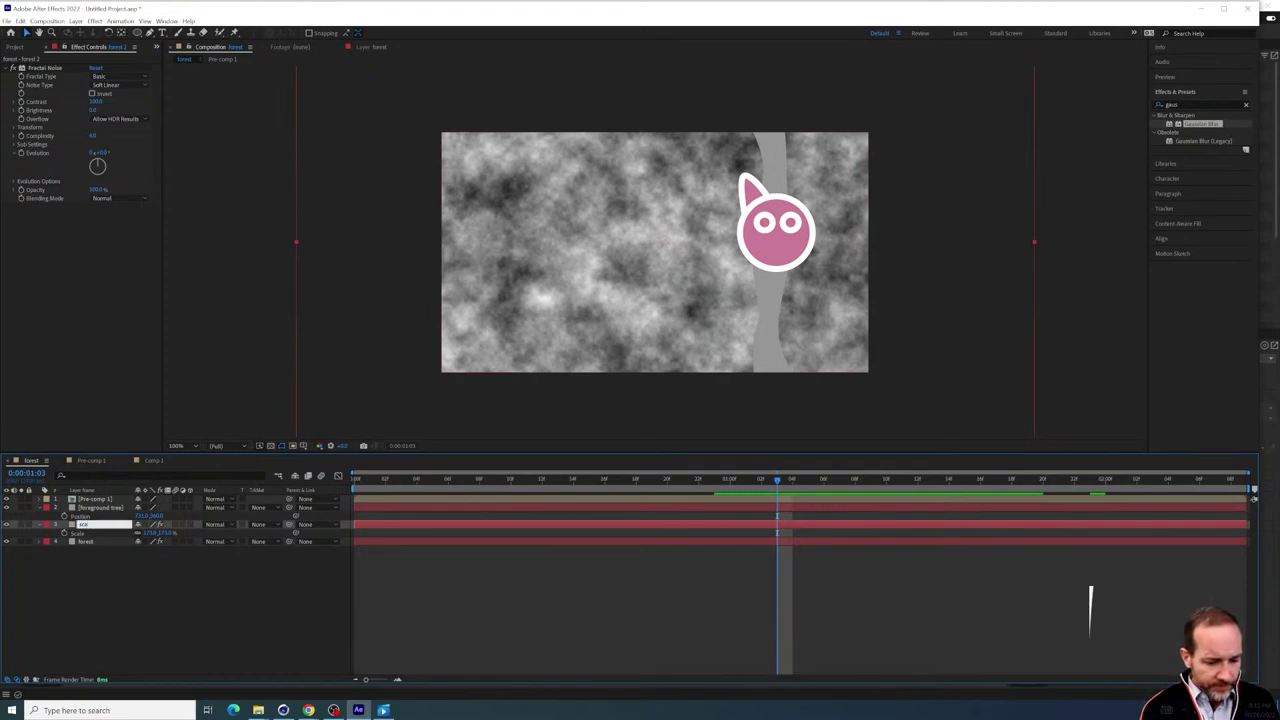
key(Return)
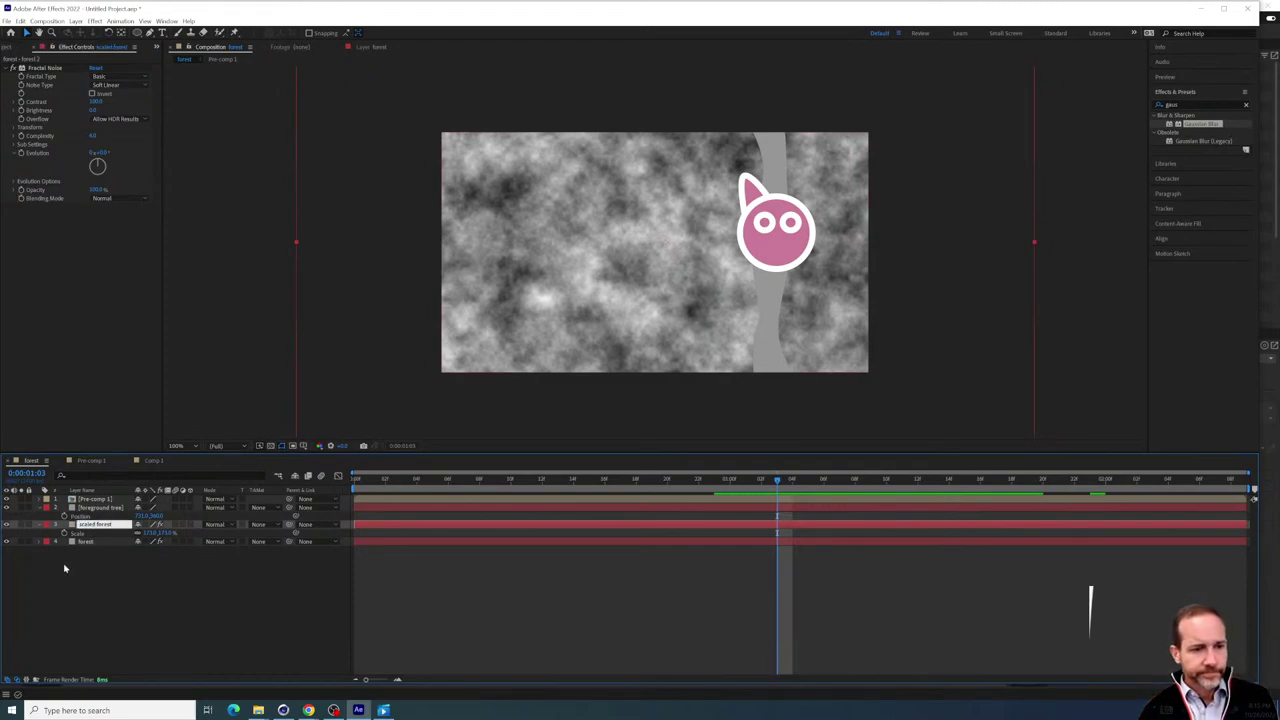
click(62, 562)
Draw a circle as a separate shape layer near the composition's centre and place it directly above the scaled forest layer
click(117, 528)
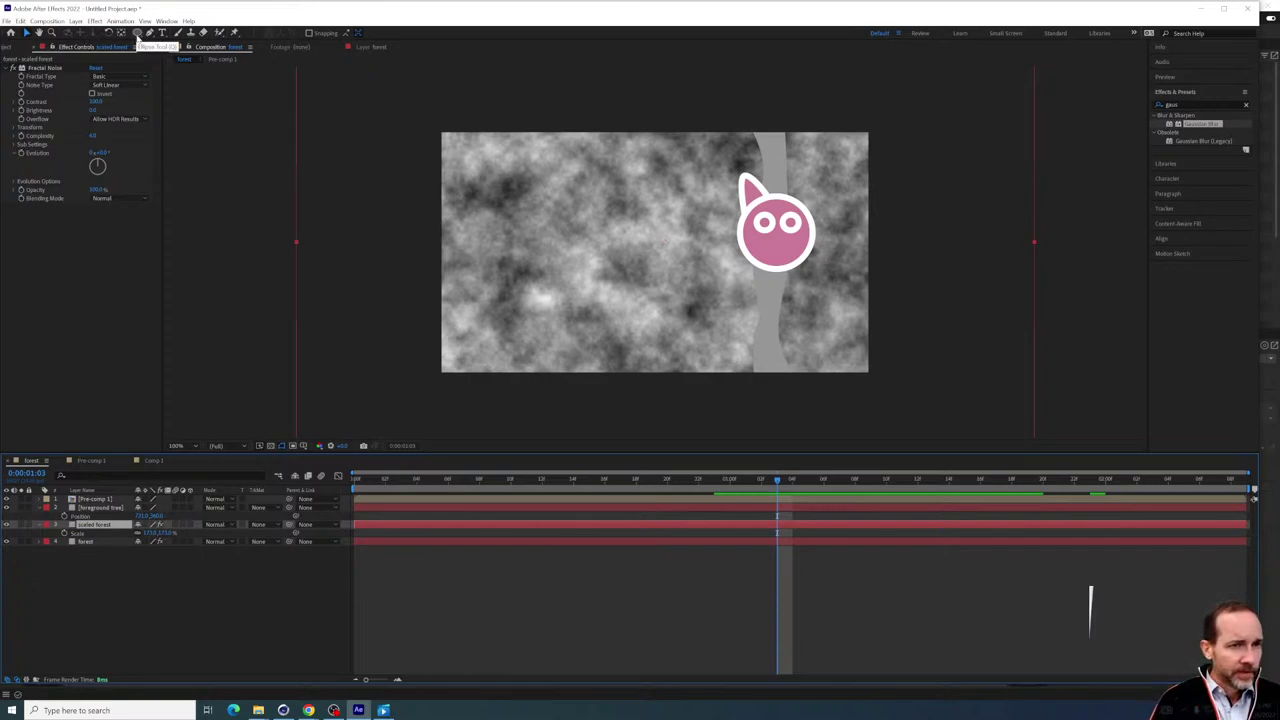
click(115, 596)
click(140, 33)
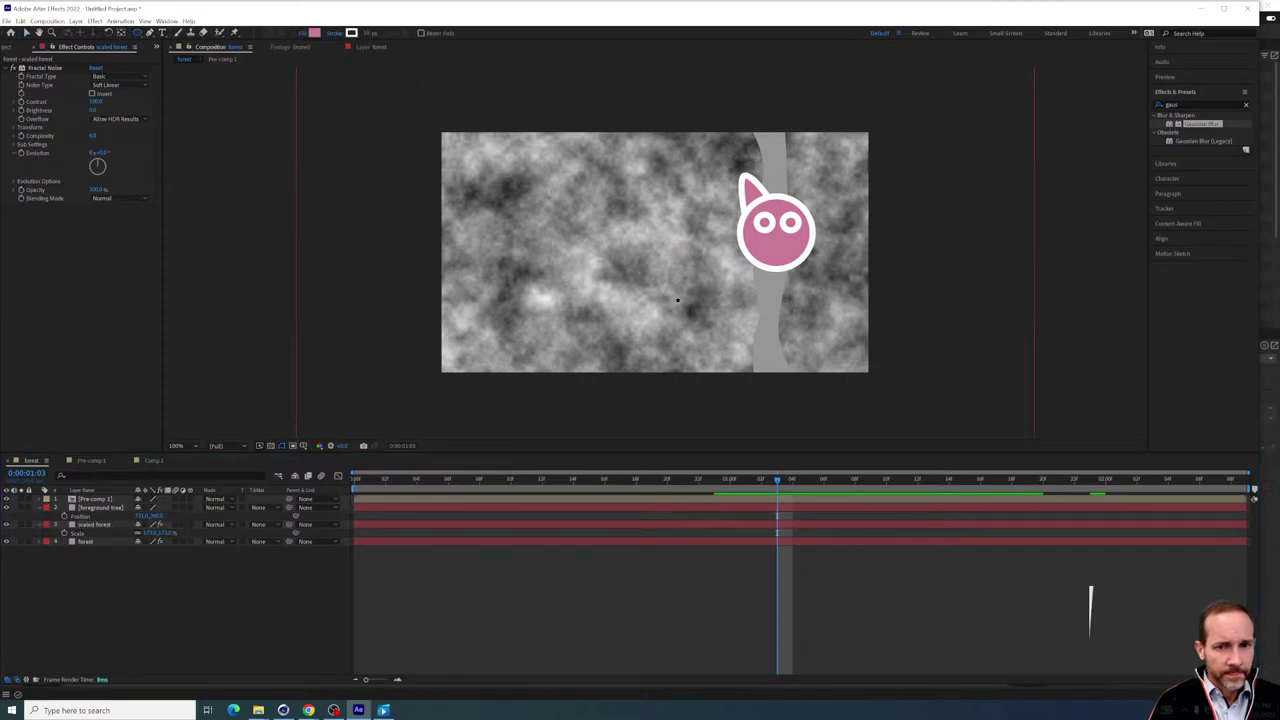
mouse_move(610, 212)
mouse_down()
mouse_move(686, 266)
mouse_move(697, 305)
mouse_up()
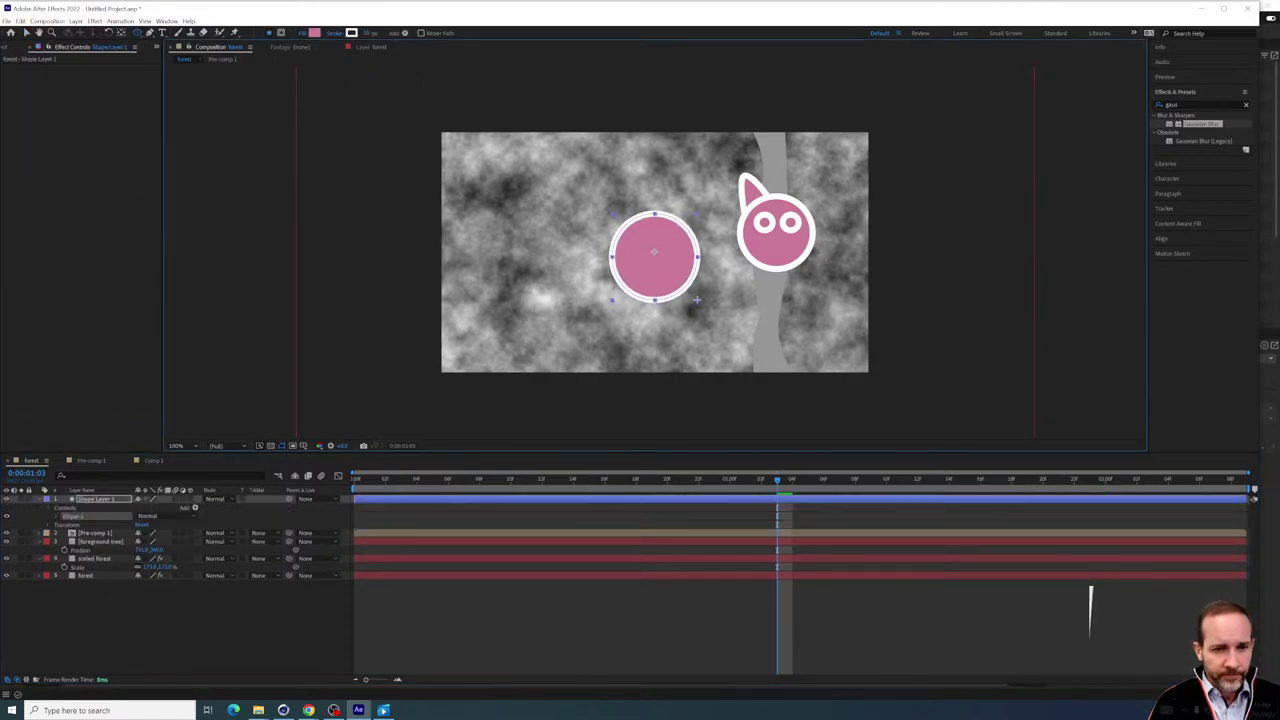
drag(108, 502, 108, 558)
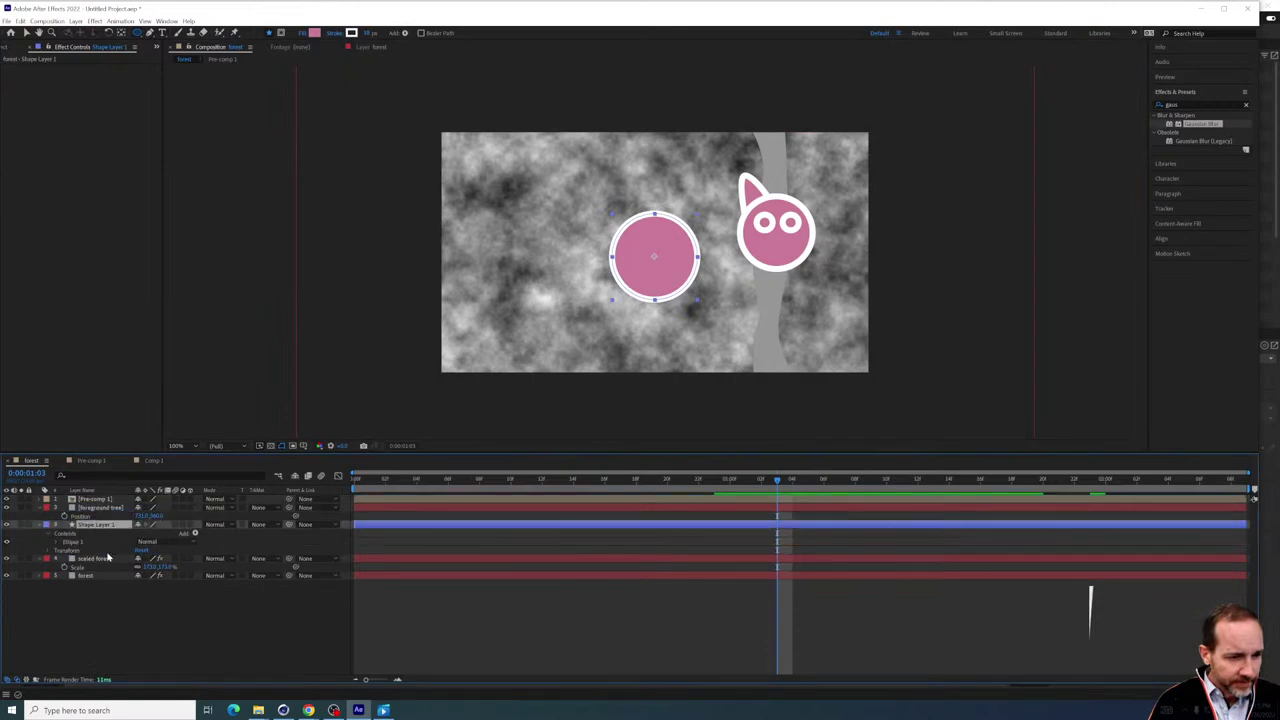
Rename the circle's shape layer as "trake matte"
key(Return)
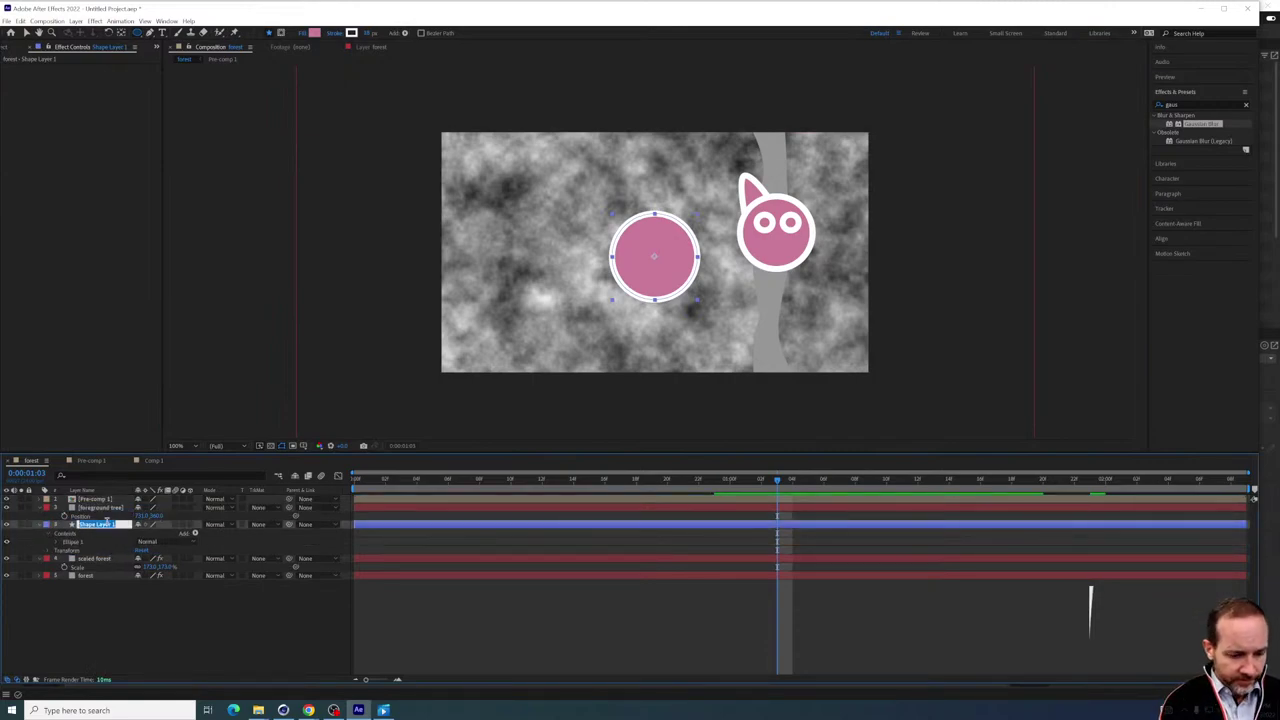
text(track matte)
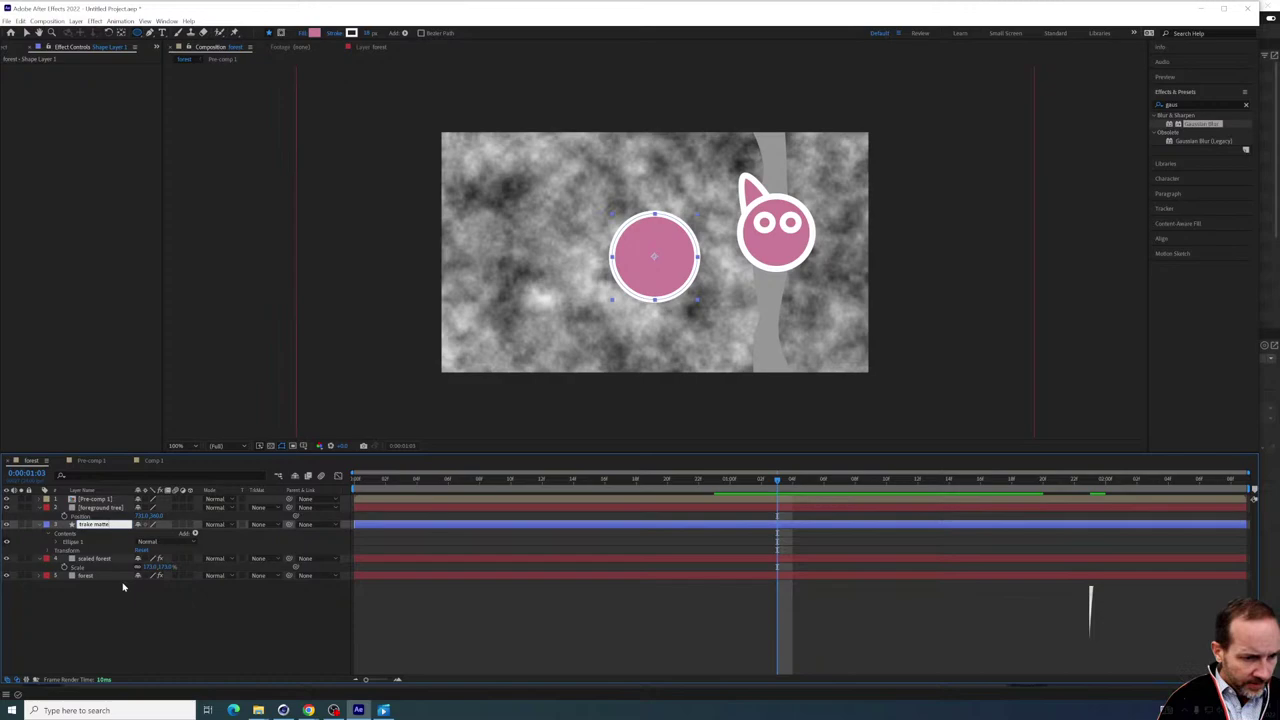
click(123, 587)
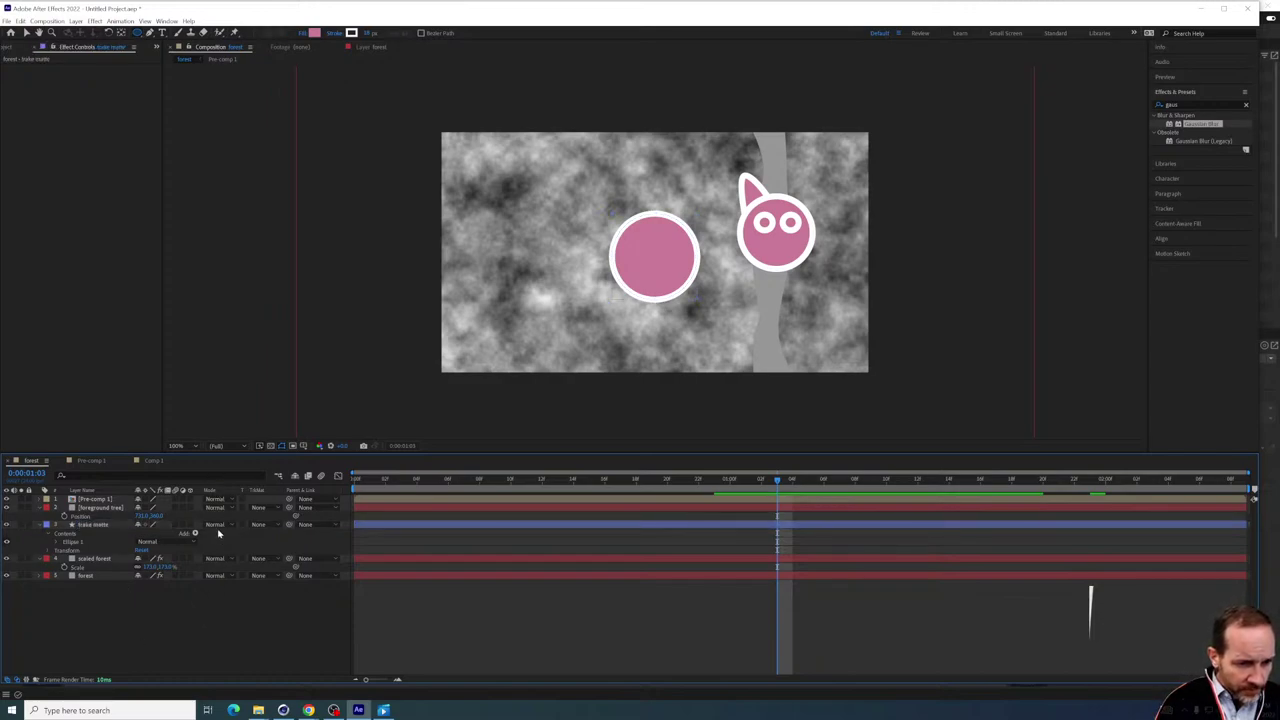
Set the circle layer's track matte to Alpha Matte "[foreground tree]"
click(217, 526)
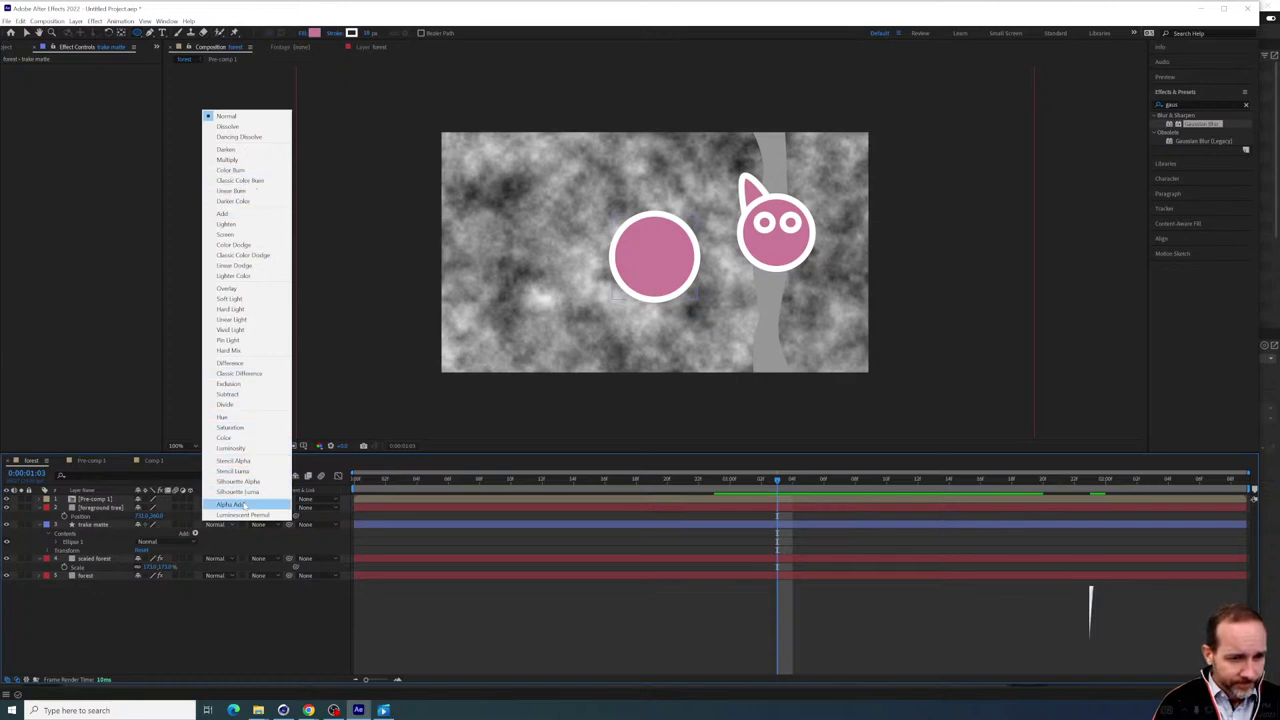
click(217, 586)
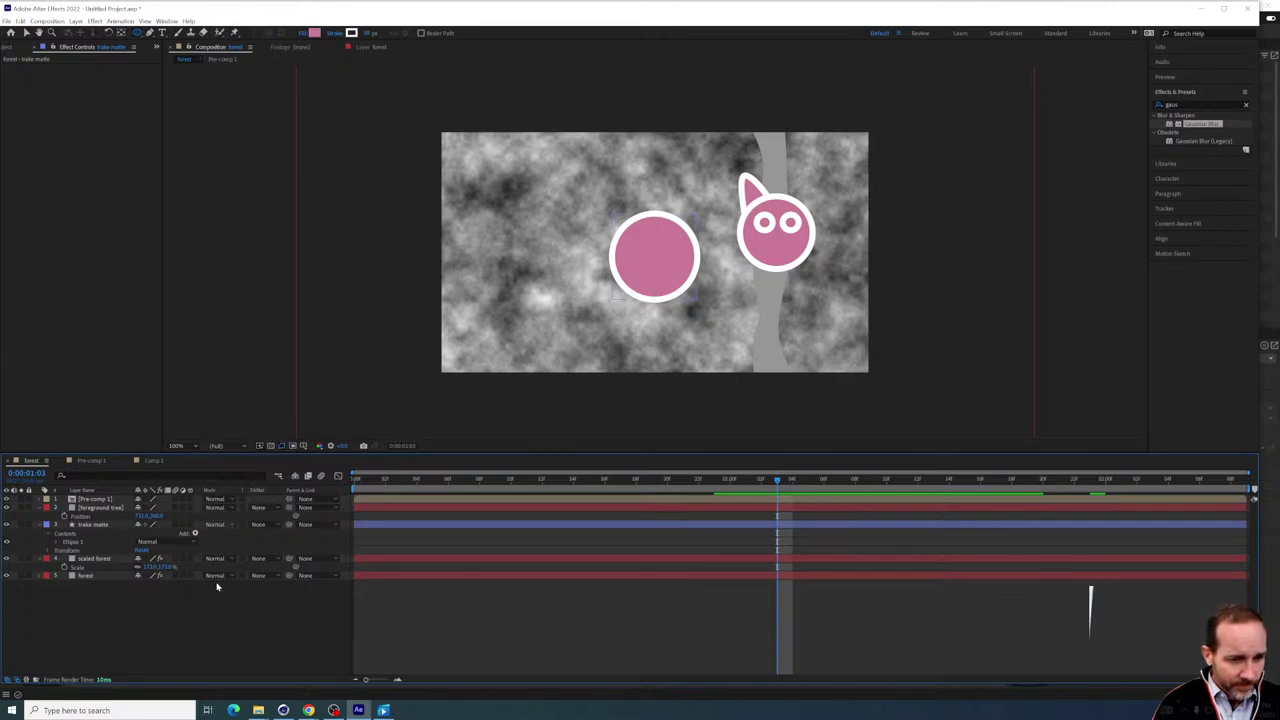
click(260, 525)
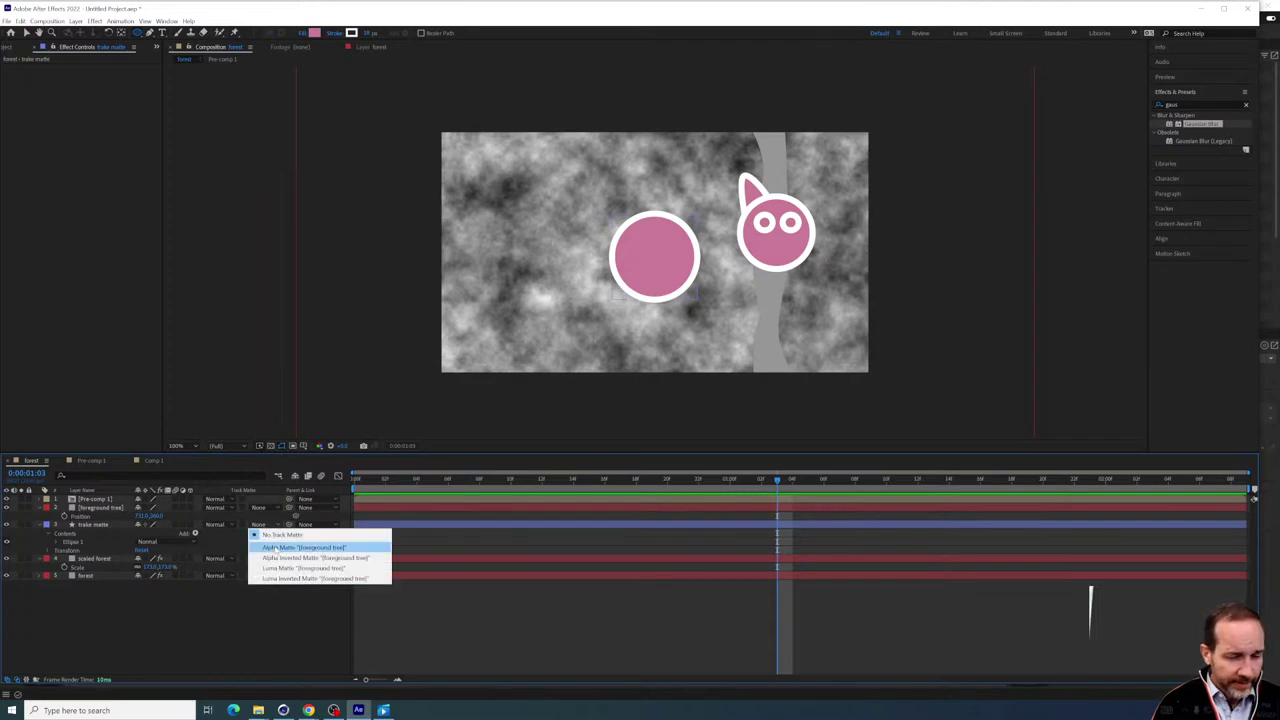
click(276, 547)
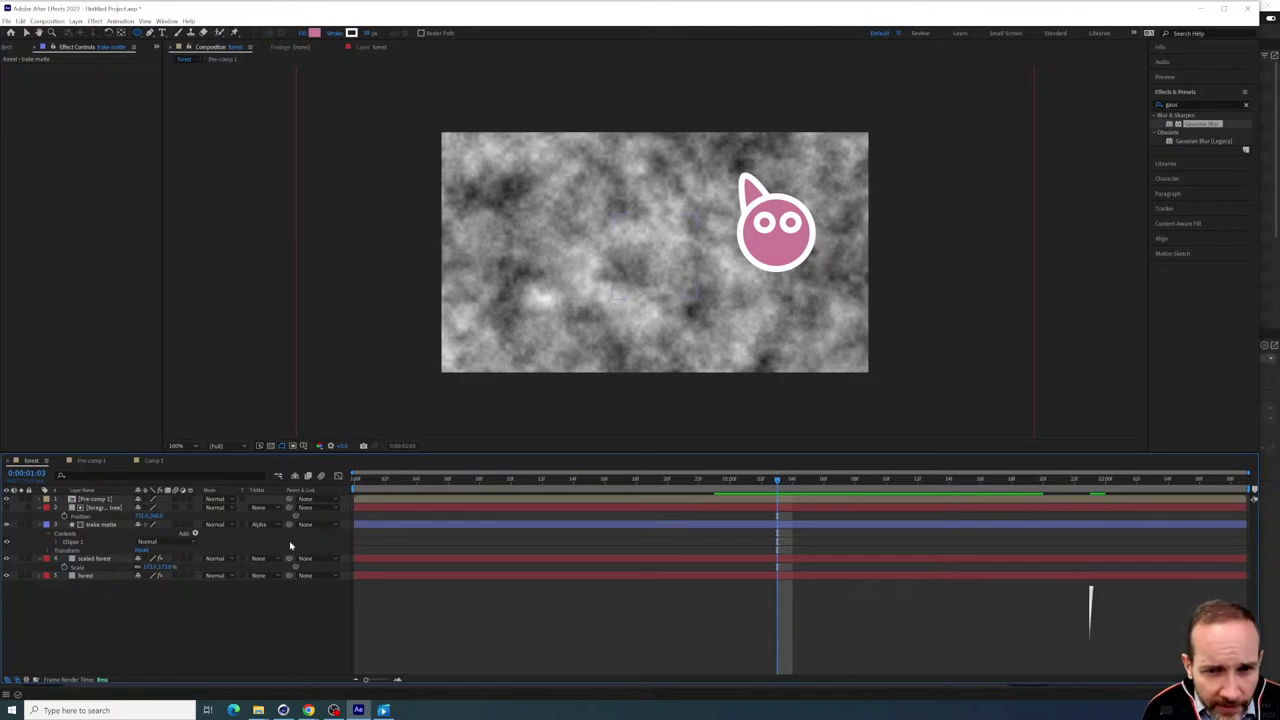
Shift the circle layer's horizontal position to about 550 and reduce the scaled forest layer's scale to about 133%
click(111, 525)
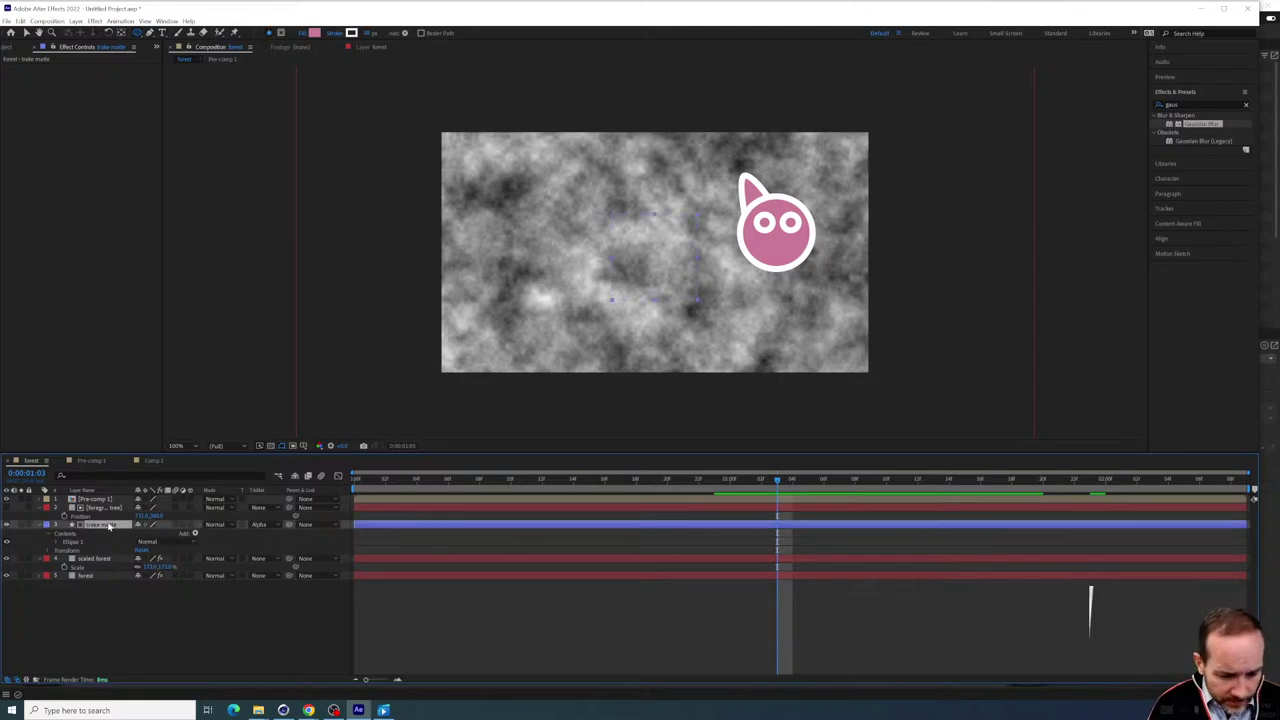
key(p)
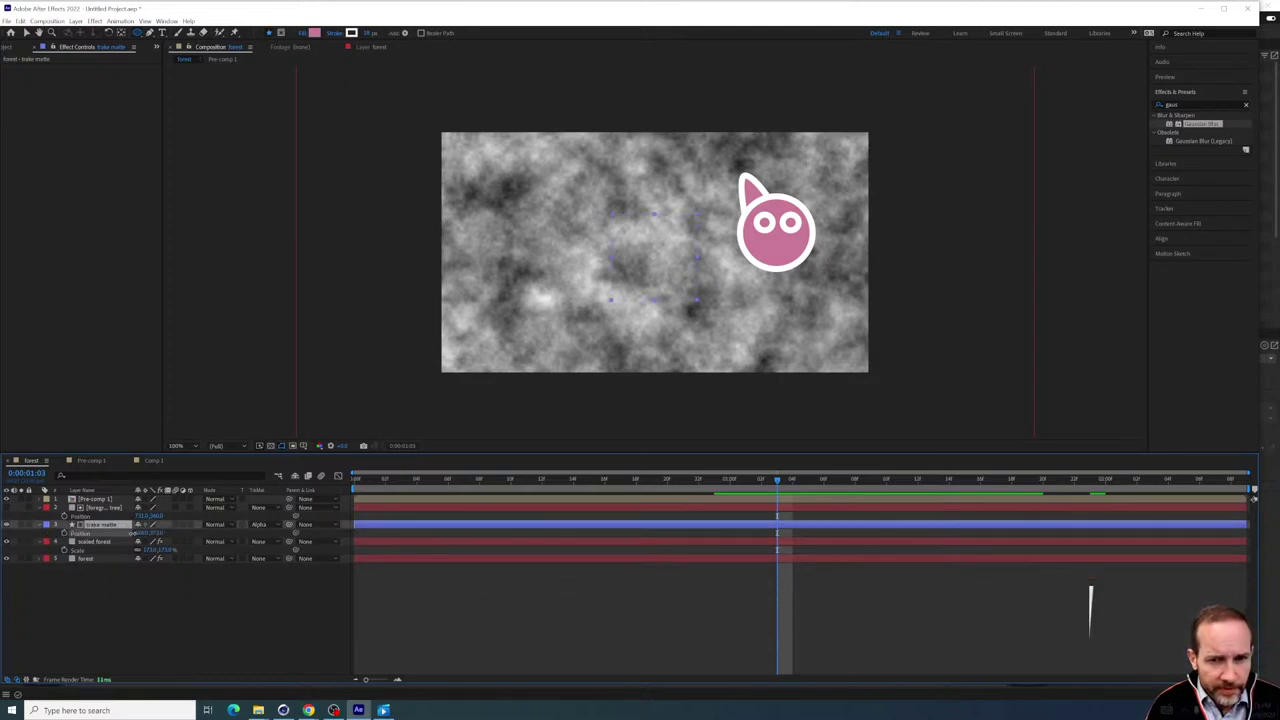
drag(21, 541, 238, 536)
click(89, 543)
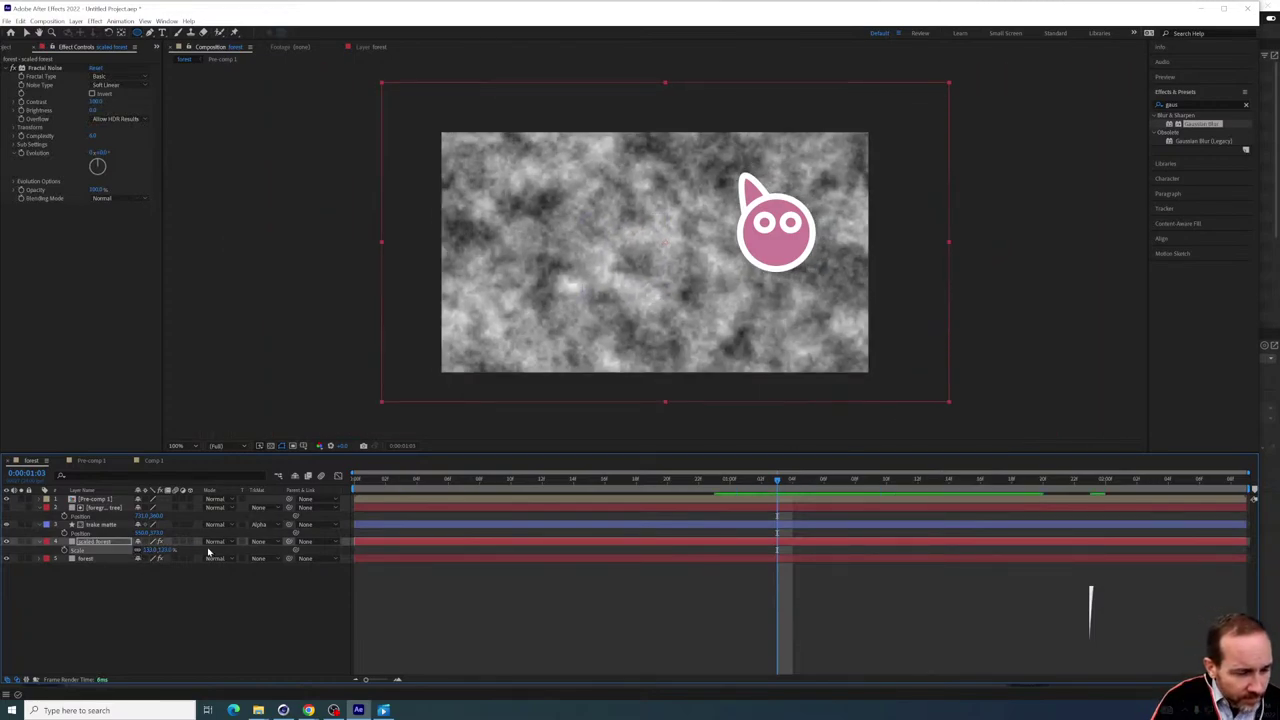
Toggle the scaled forest layer off and back on to compare the backgrounds, and hide the Pre-comp 1 character layer
click(100, 524)
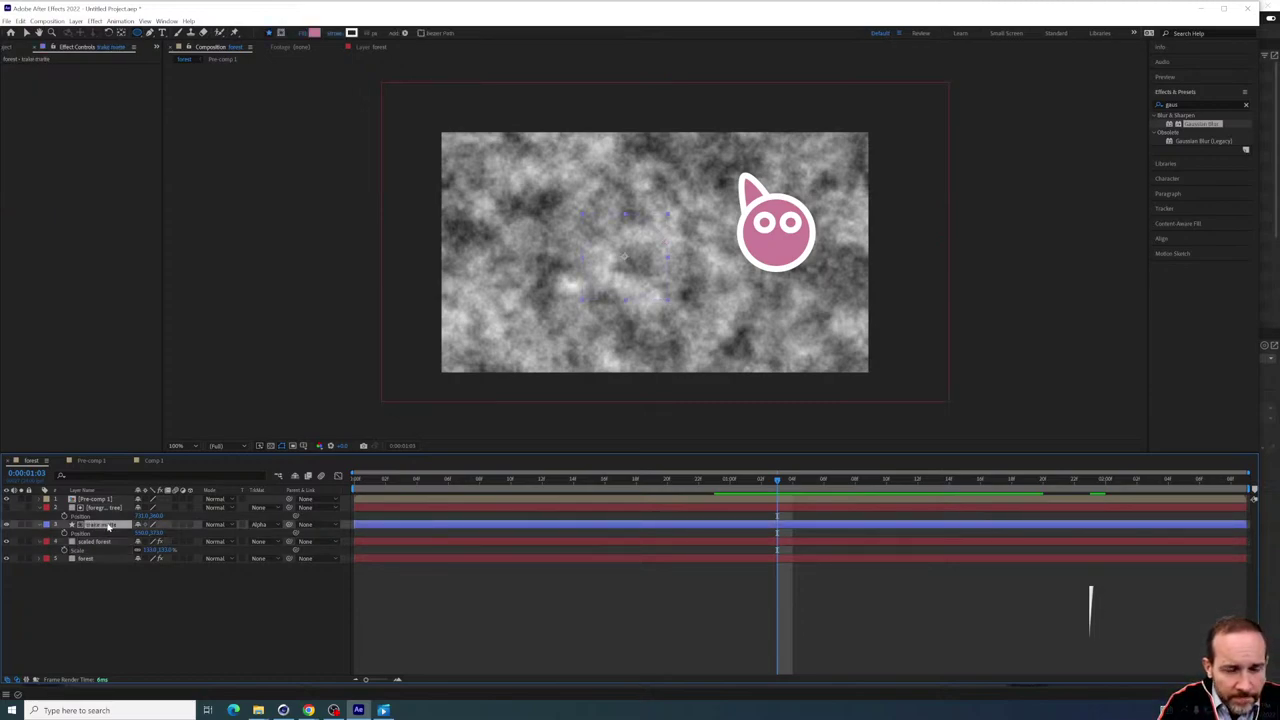
click(7, 541)
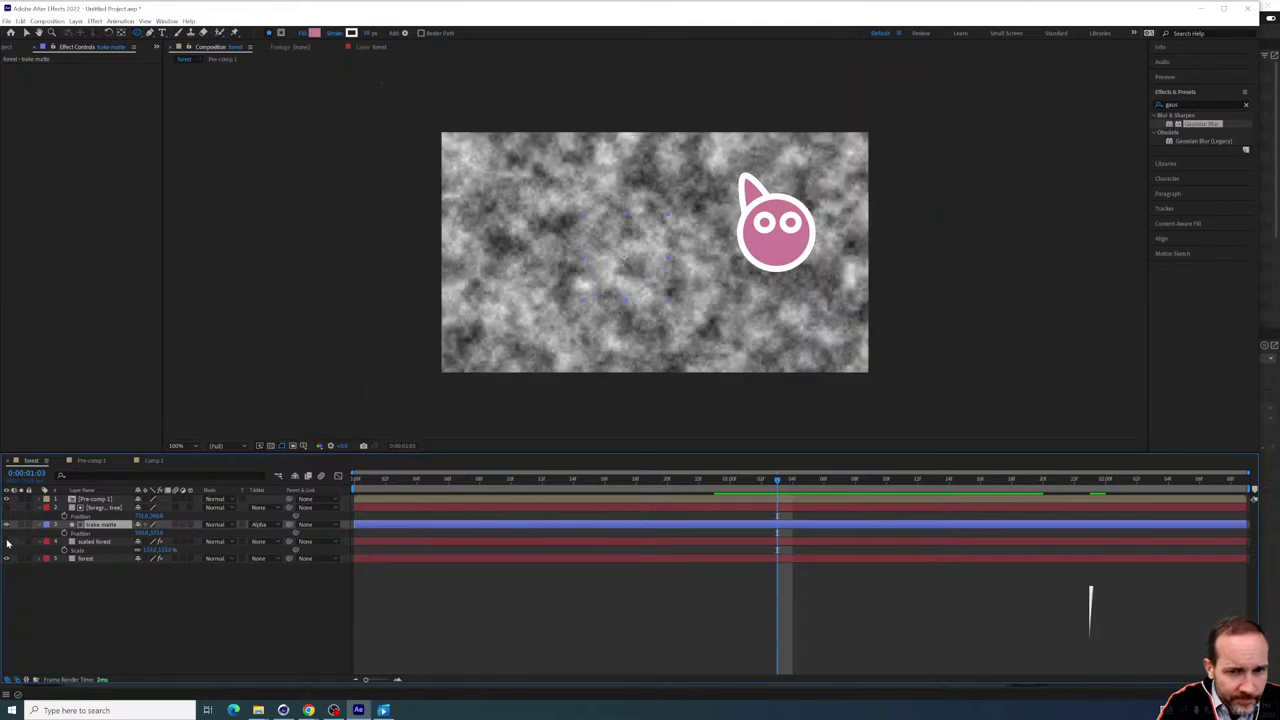
click(7, 541)
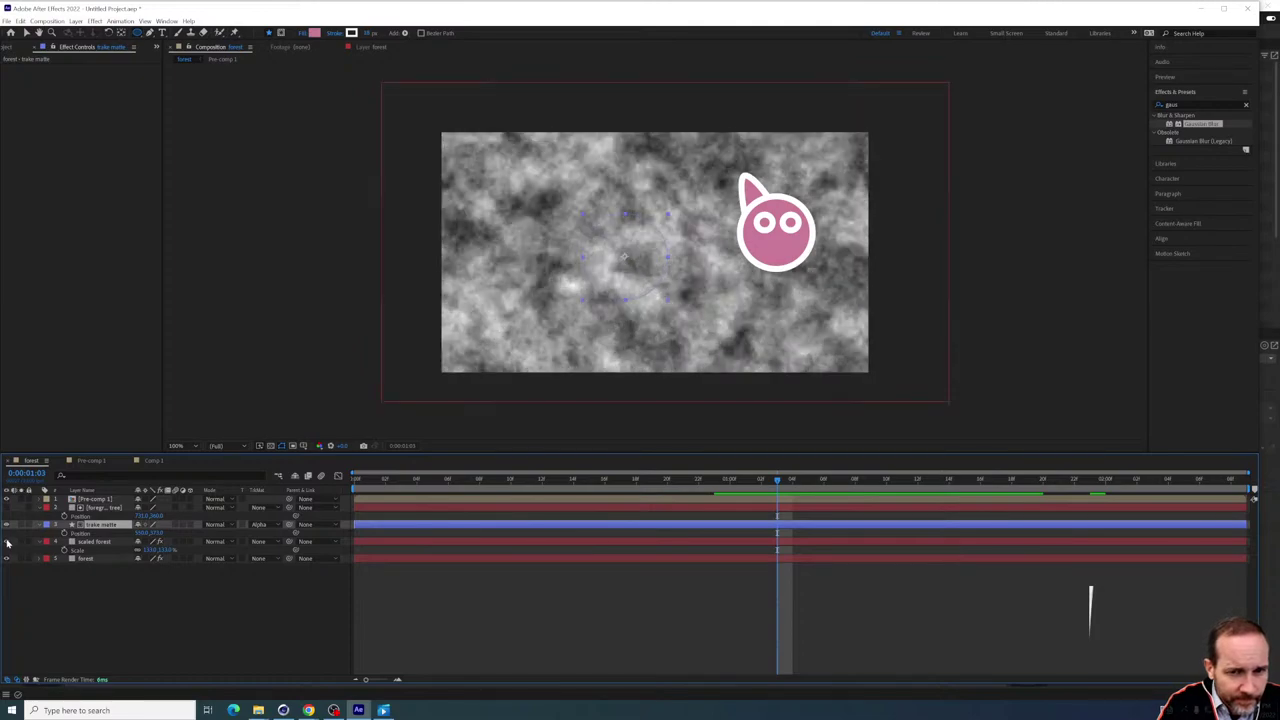
click(7, 499)
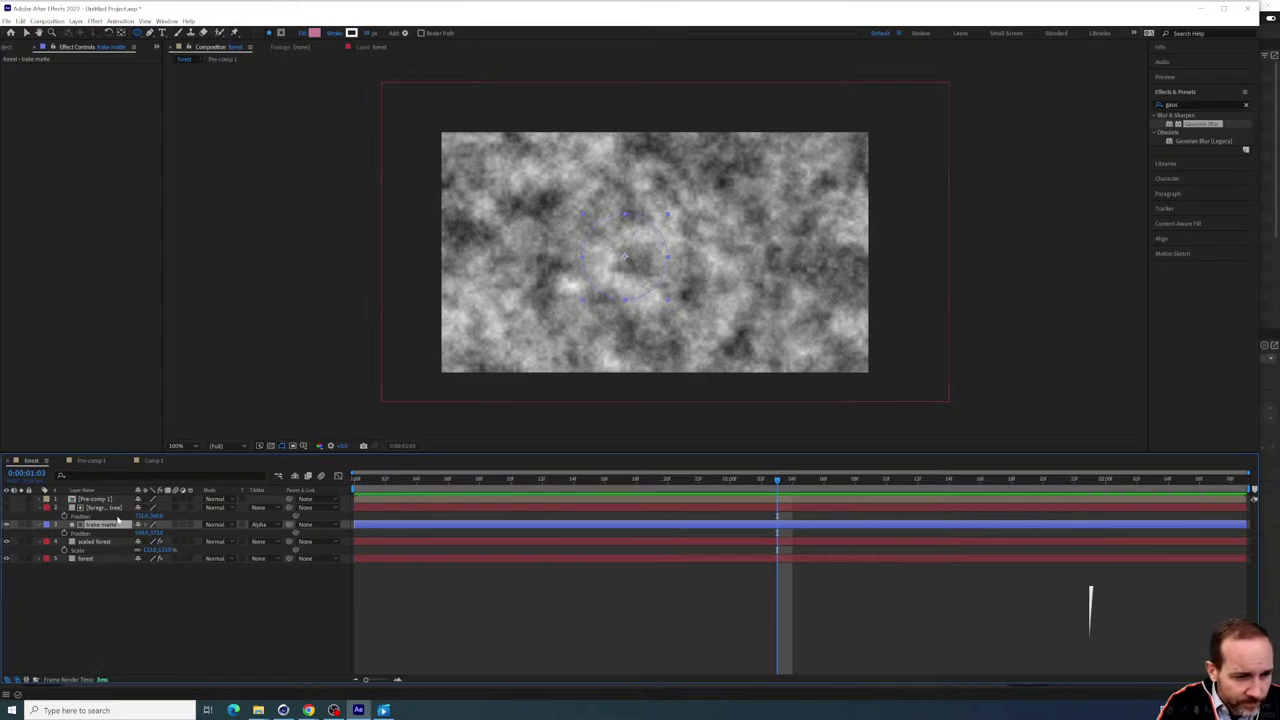
Toggle the scaled forest layer off and back on to check the effect of the circle's Alpha Matte
click(258, 524)
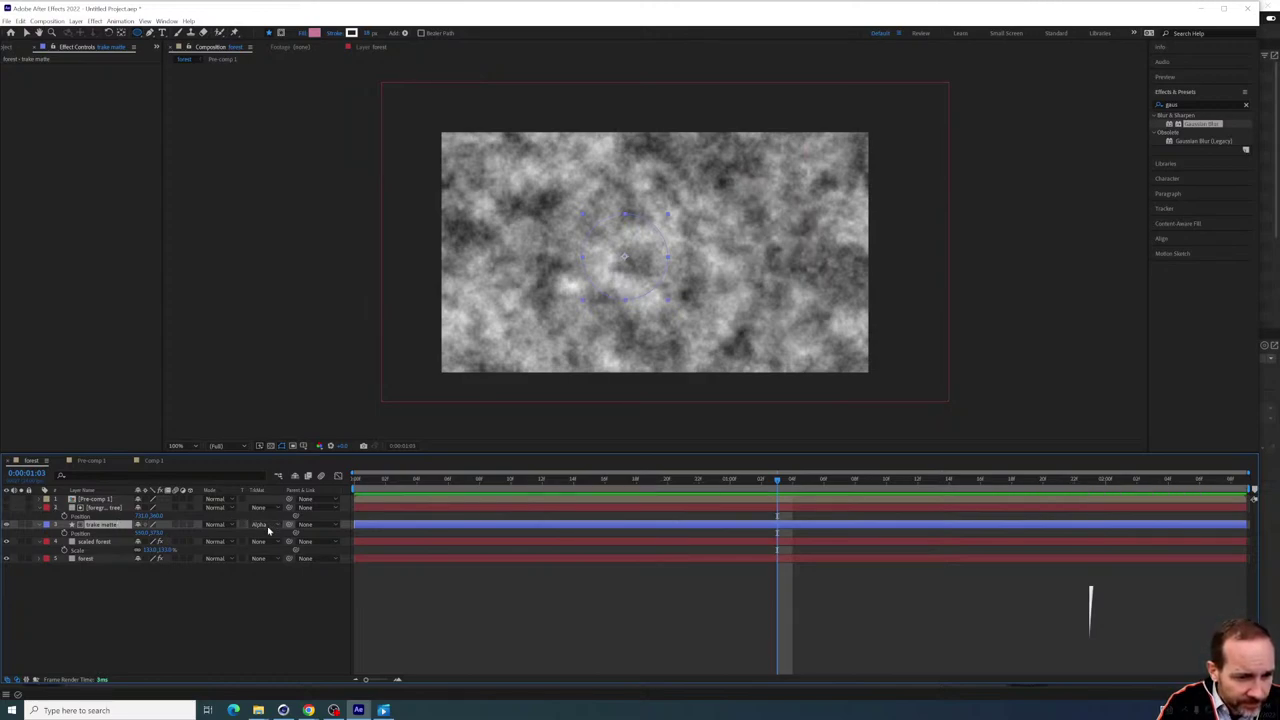
click(268, 543)
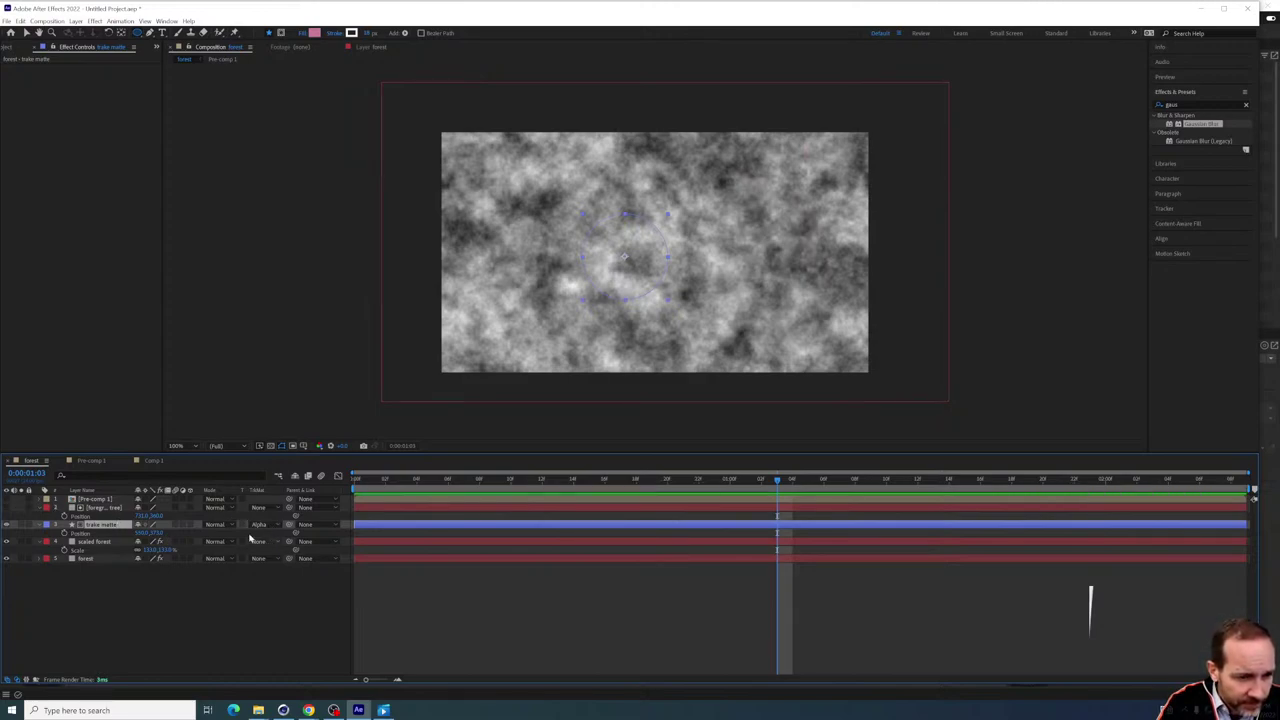
click(8, 541)
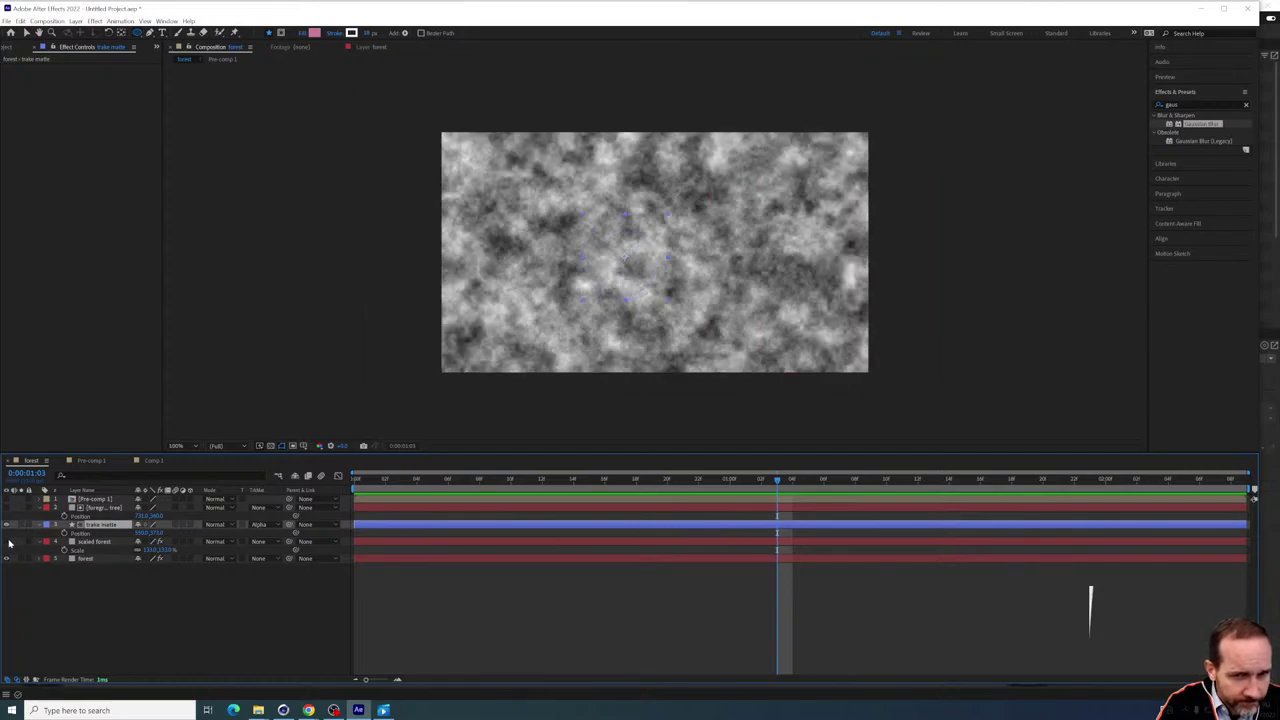
click(268, 526)
click(277, 548)
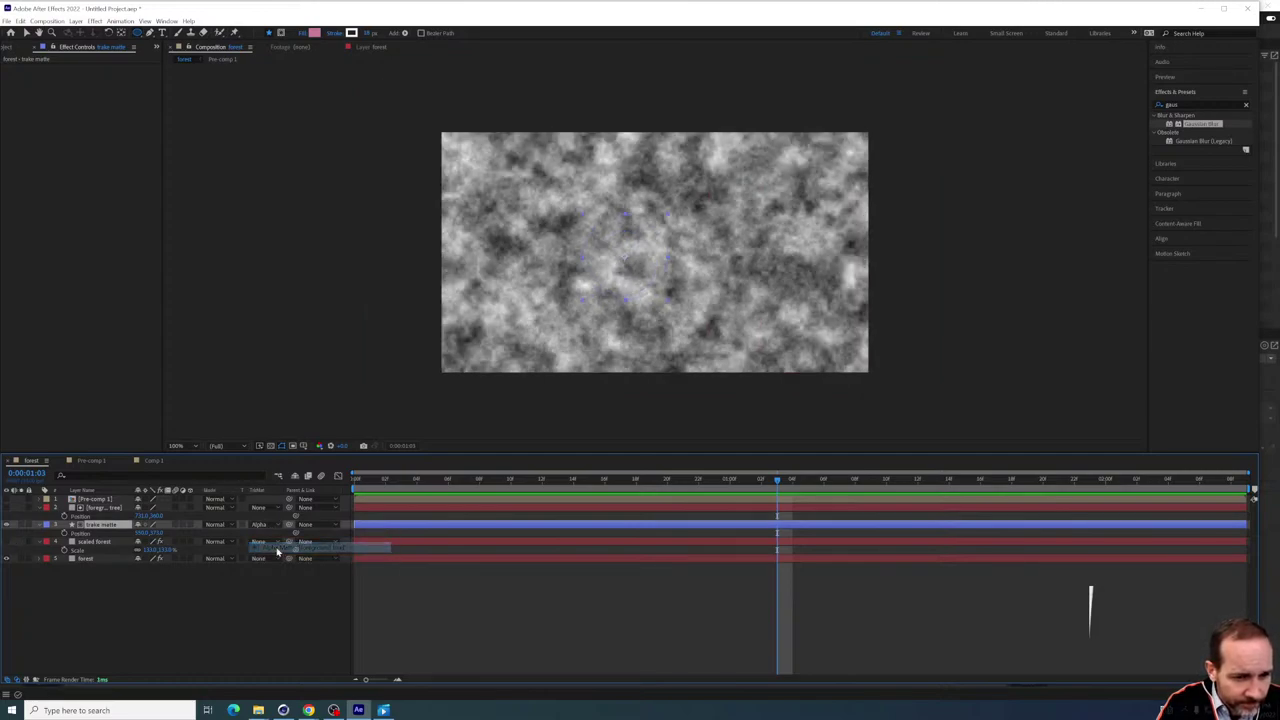
click(92, 542)
click(6, 541)
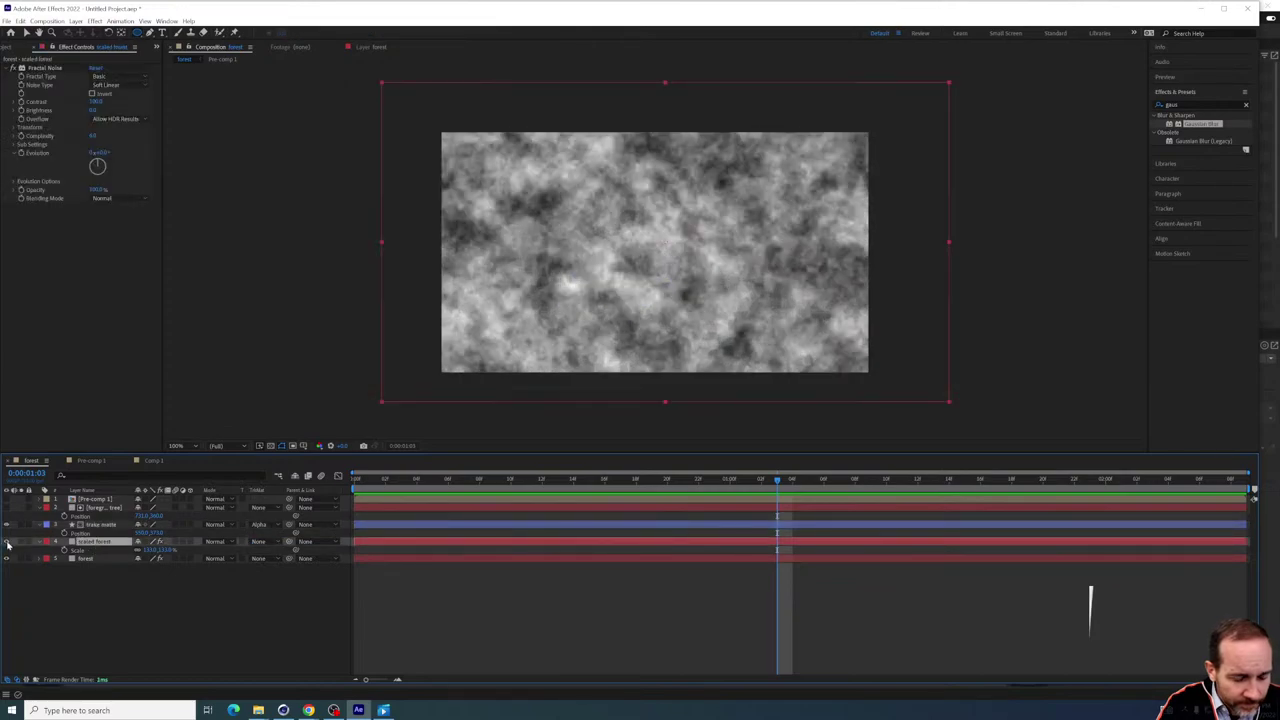
Delete the scaled forest layer and undo the deletion
key(Delete)
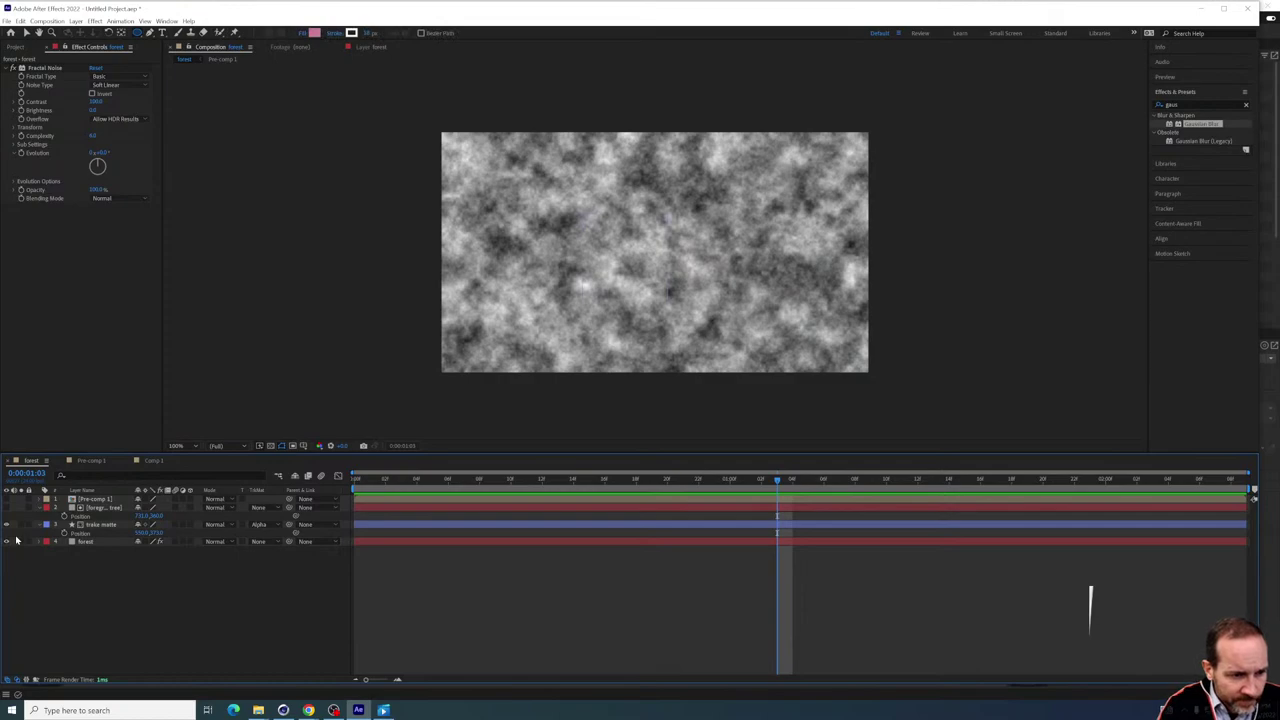
key(ctrl+z)
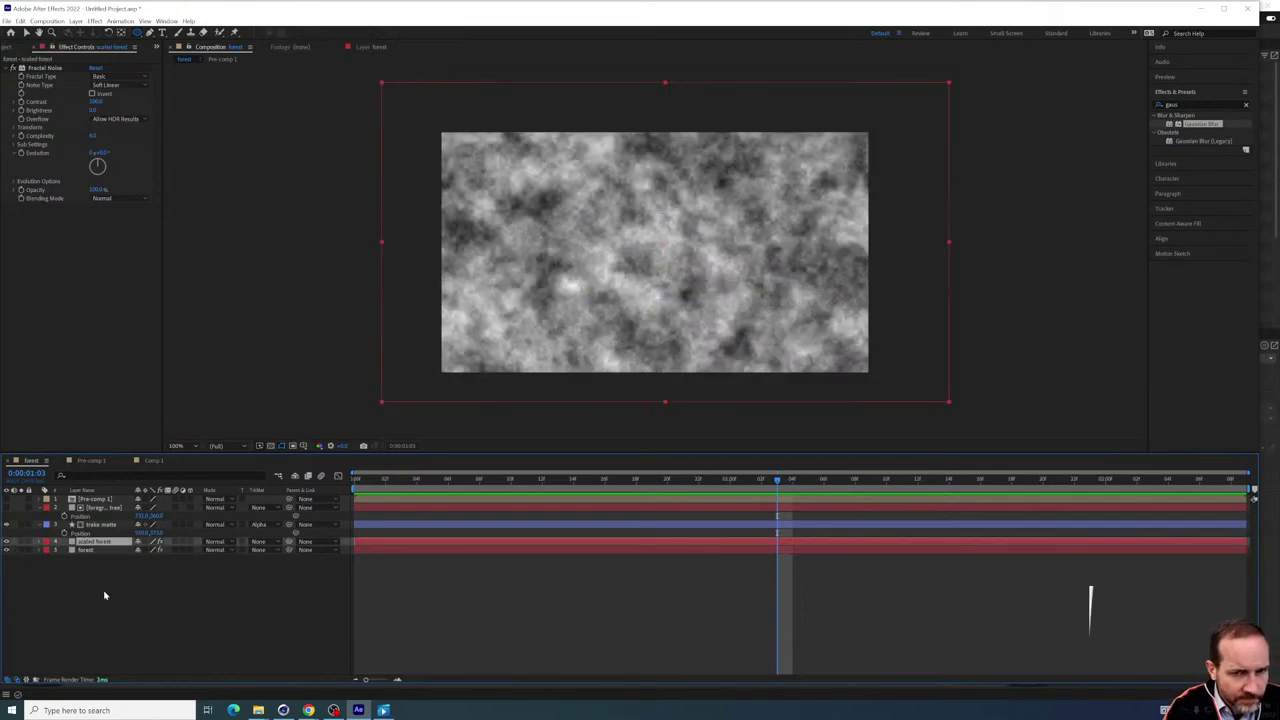
click(98, 525)
click(98, 542)
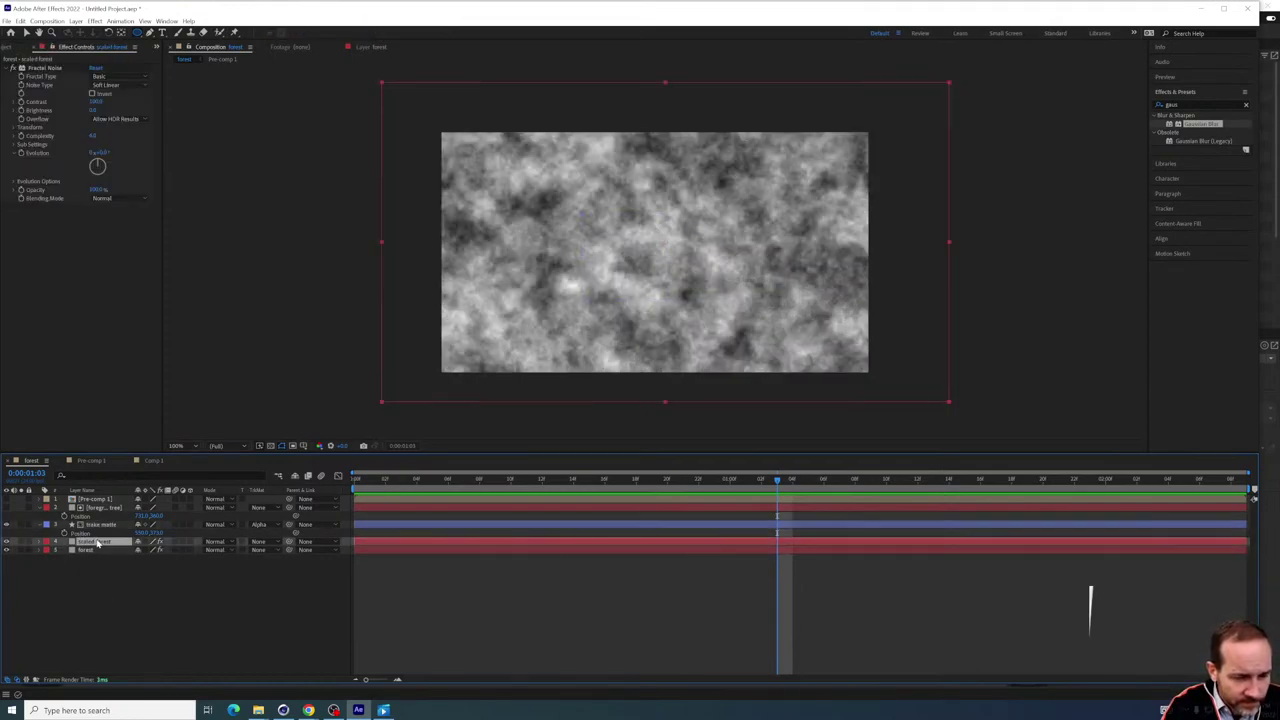
Switch the trake matte layer's track matte to none, try Luma Matte "[foreground tree]", and return it to Alpha Matte
click(98, 525)
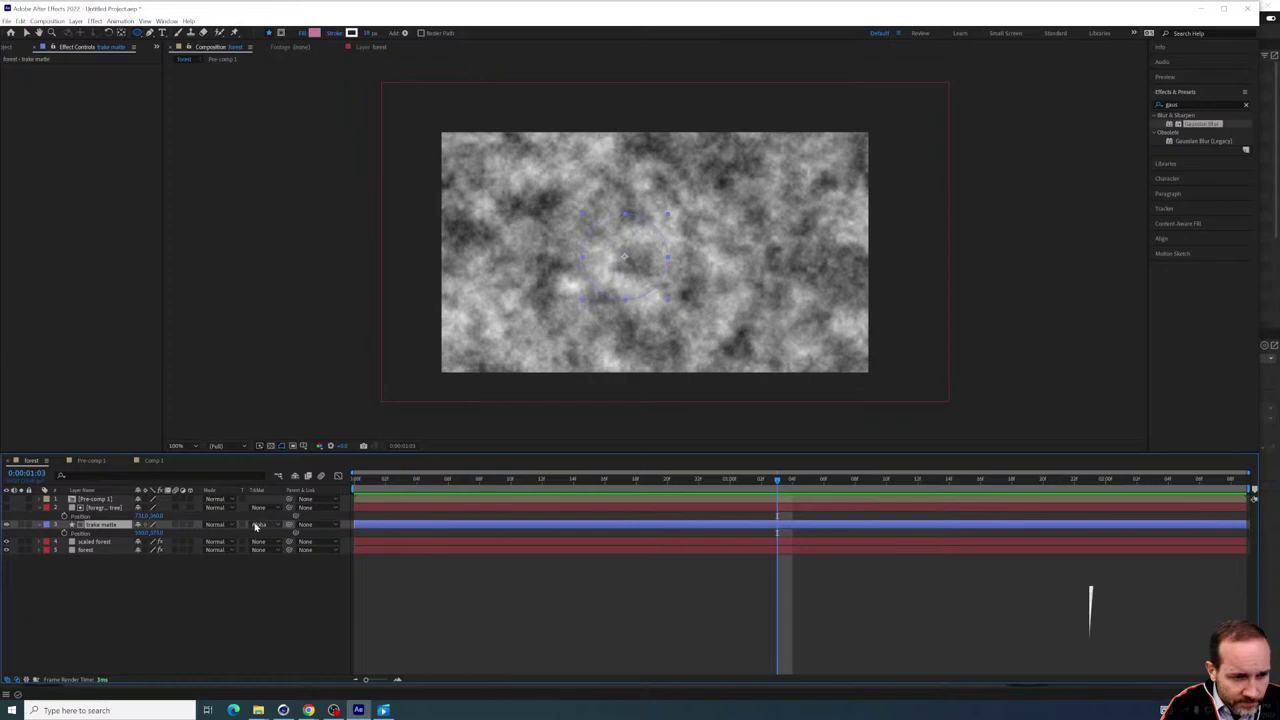
click(258, 525)
click(267, 532)
click(265, 527)
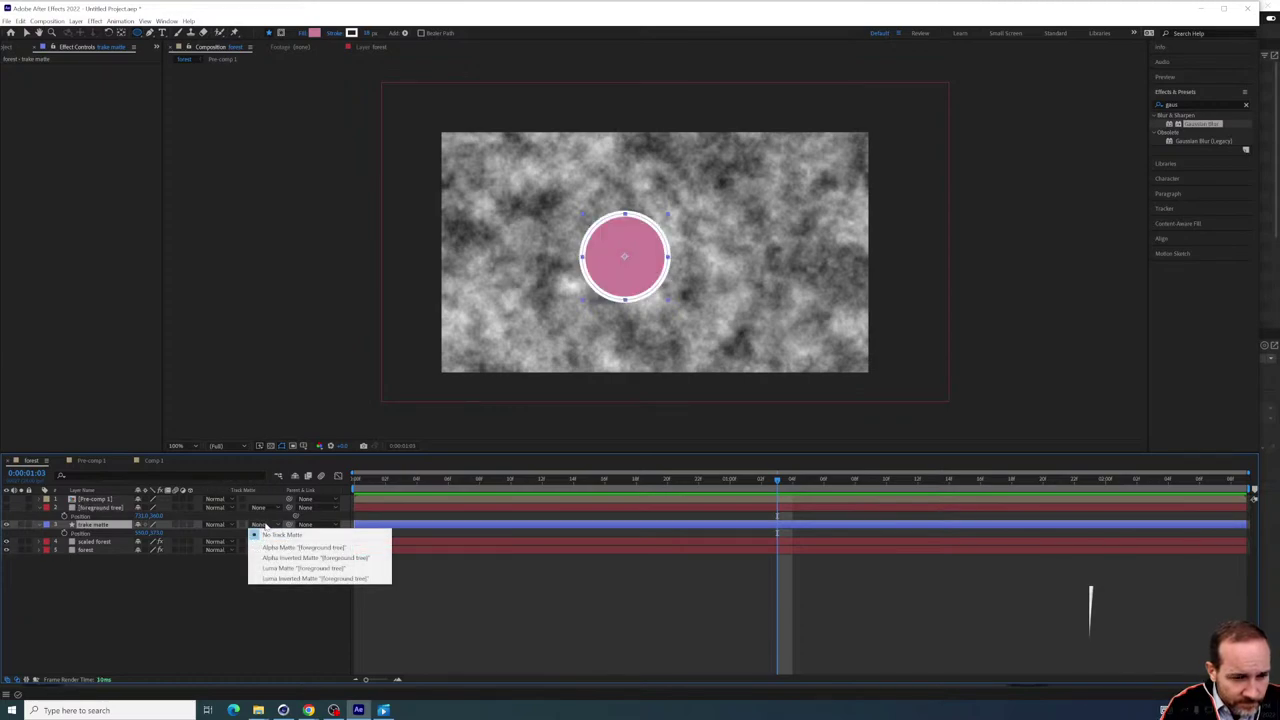
click(275, 568)
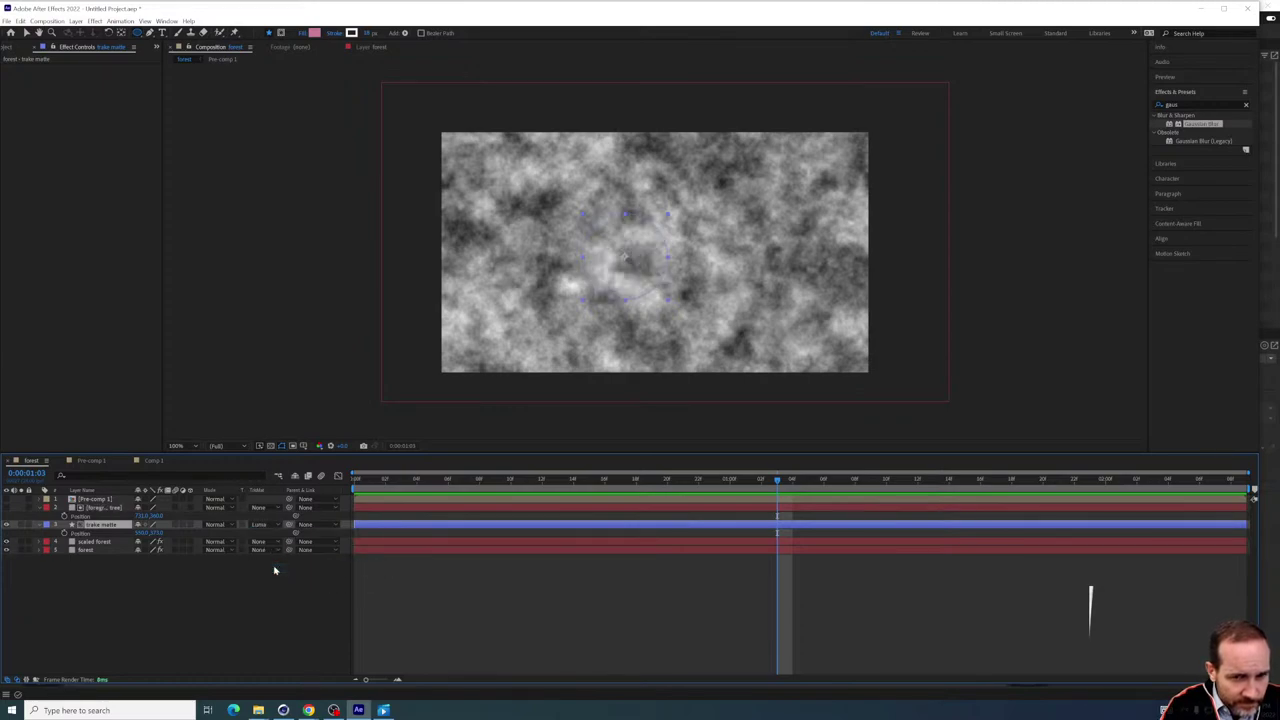
click(258, 525)
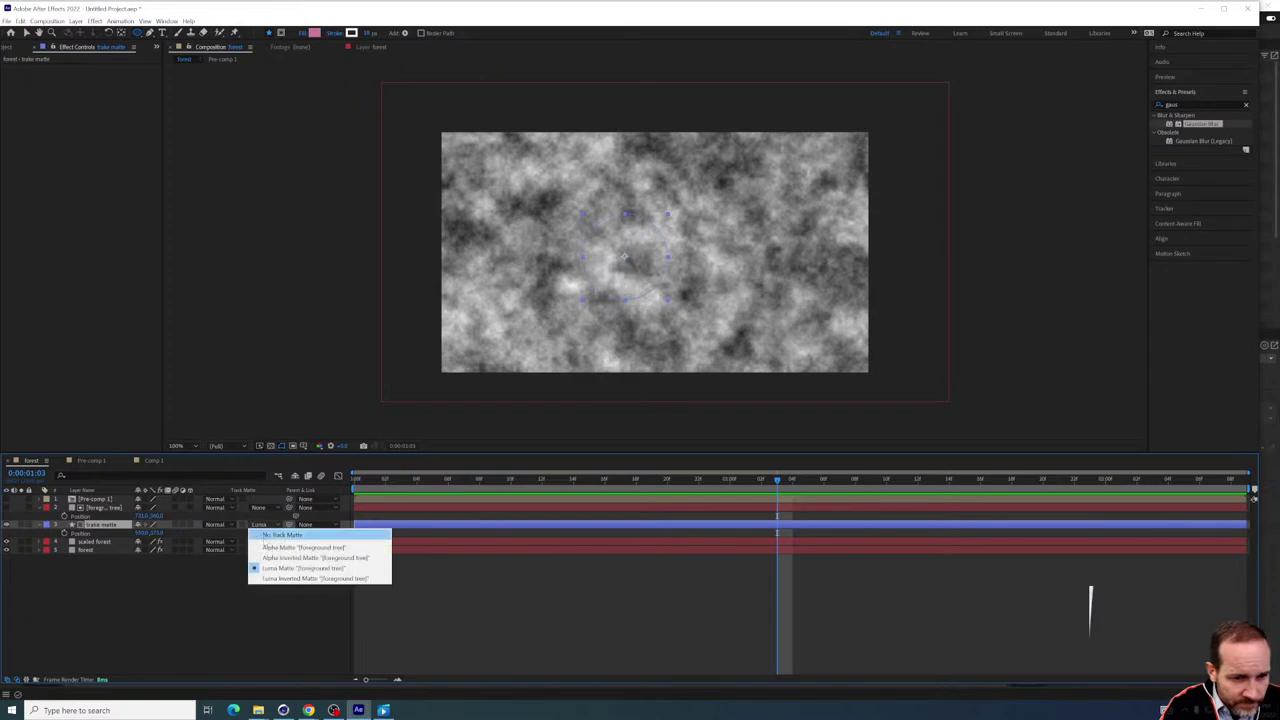
click(265, 548)
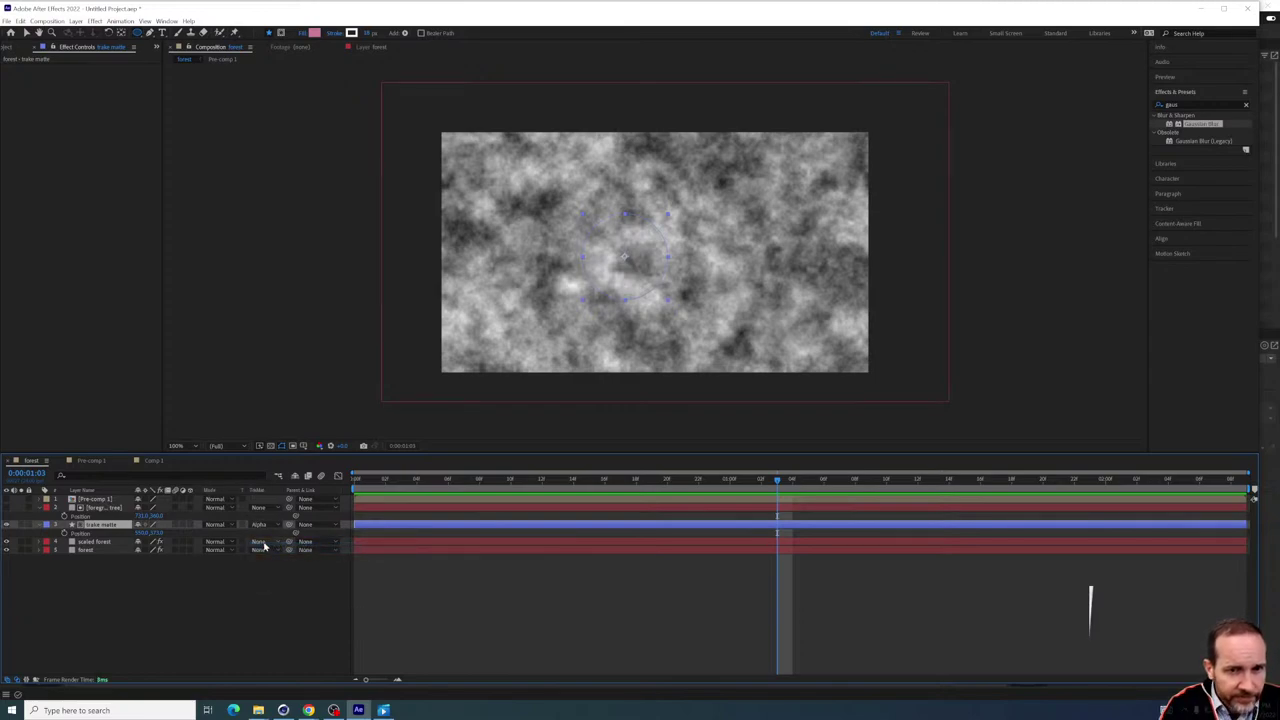
Pre-compose the scaled forest layer, moving all attributes into the new composition
click(95, 541)
right_click(93, 541)
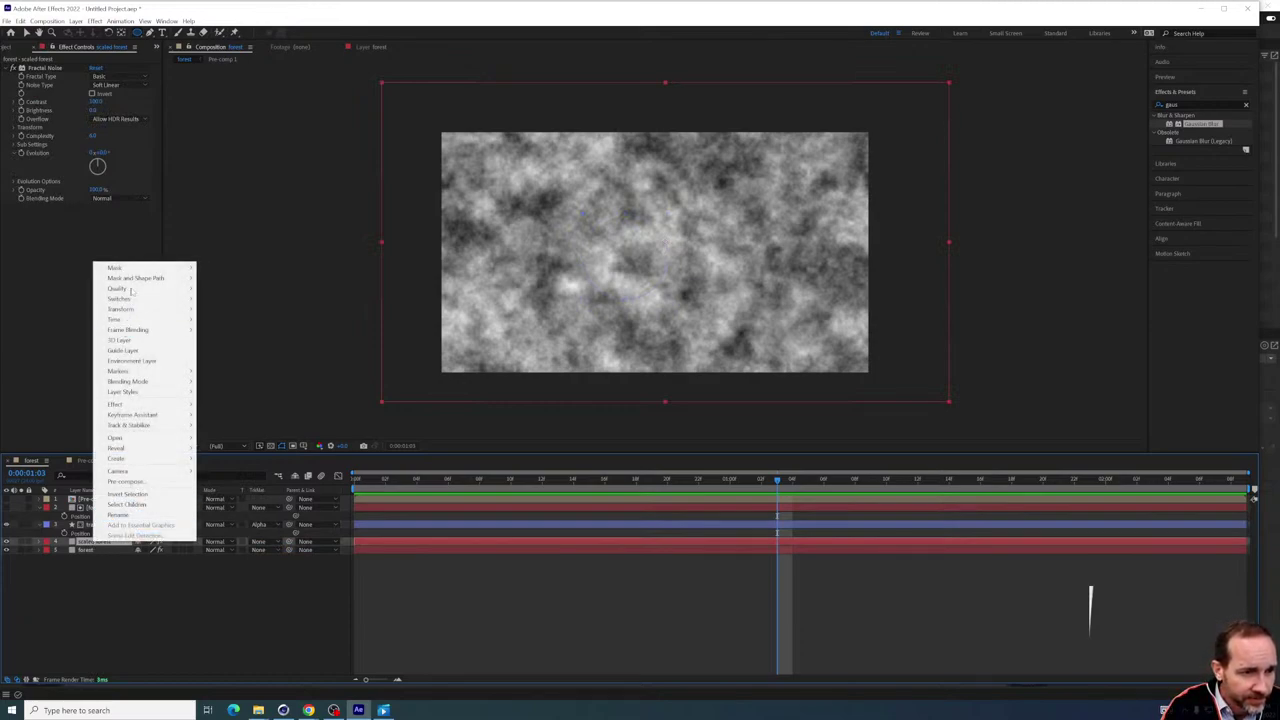
click(125, 482)
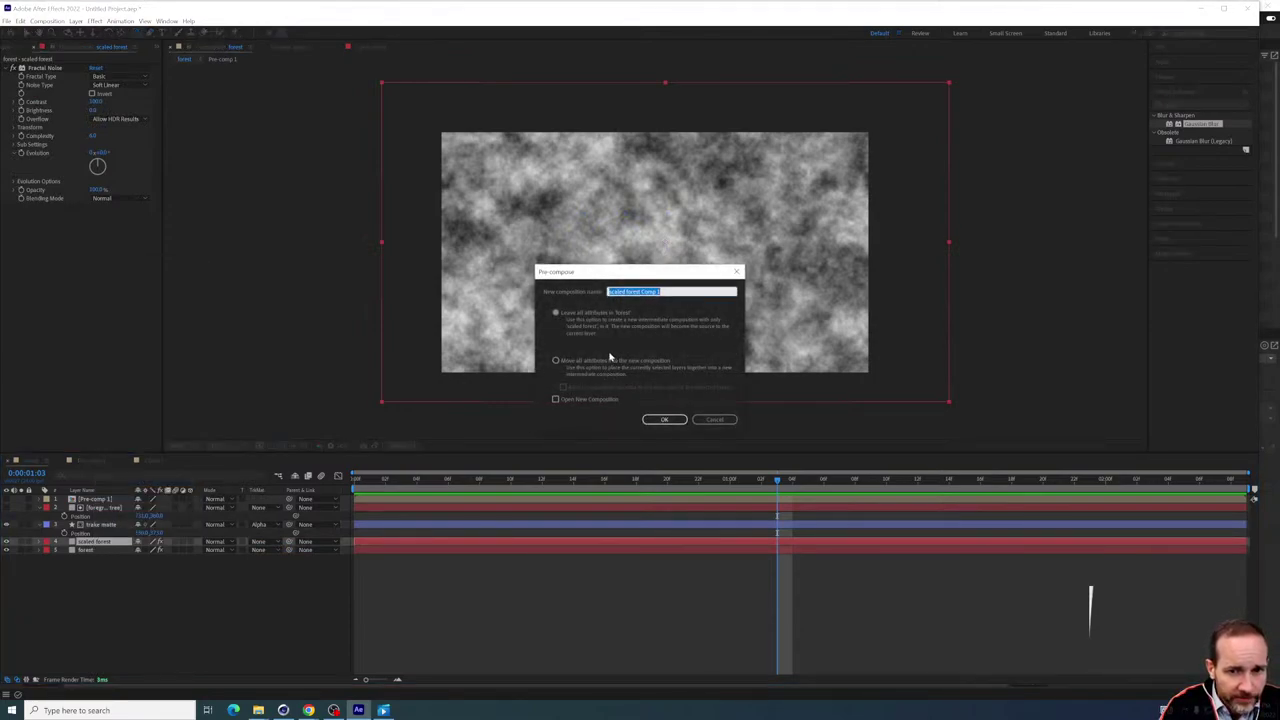
click(557, 362)
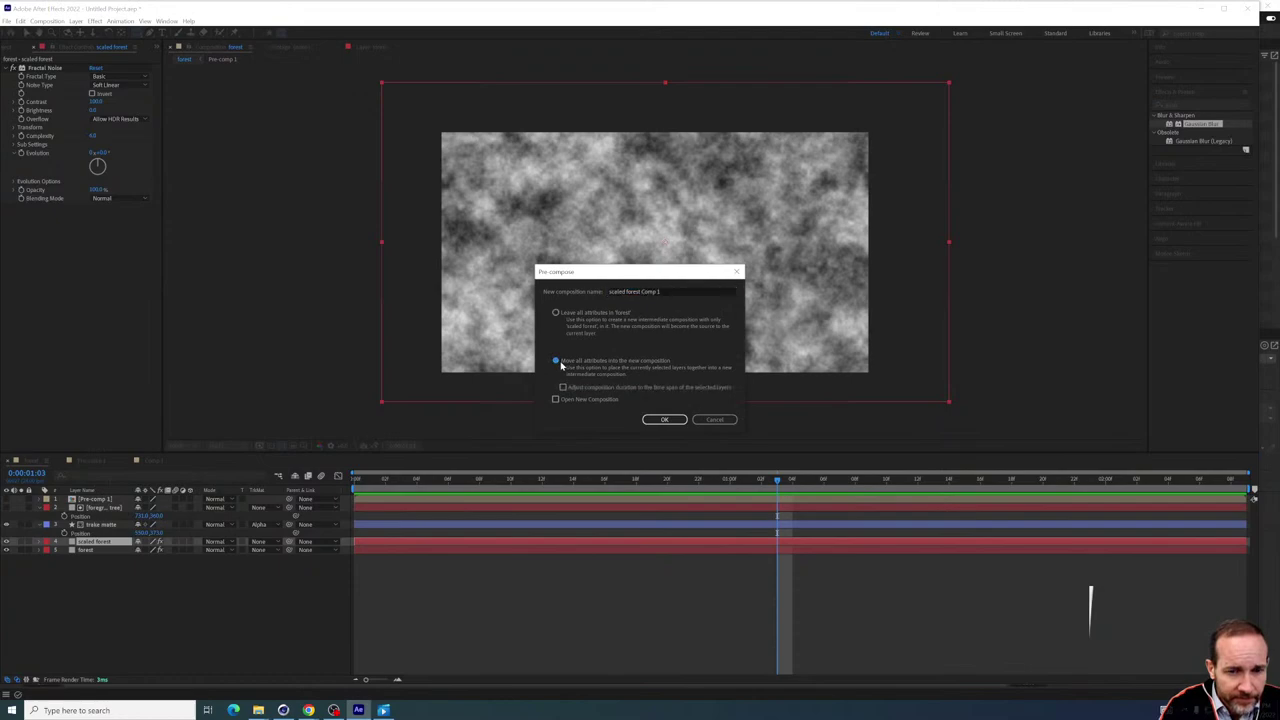
click(646, 421)
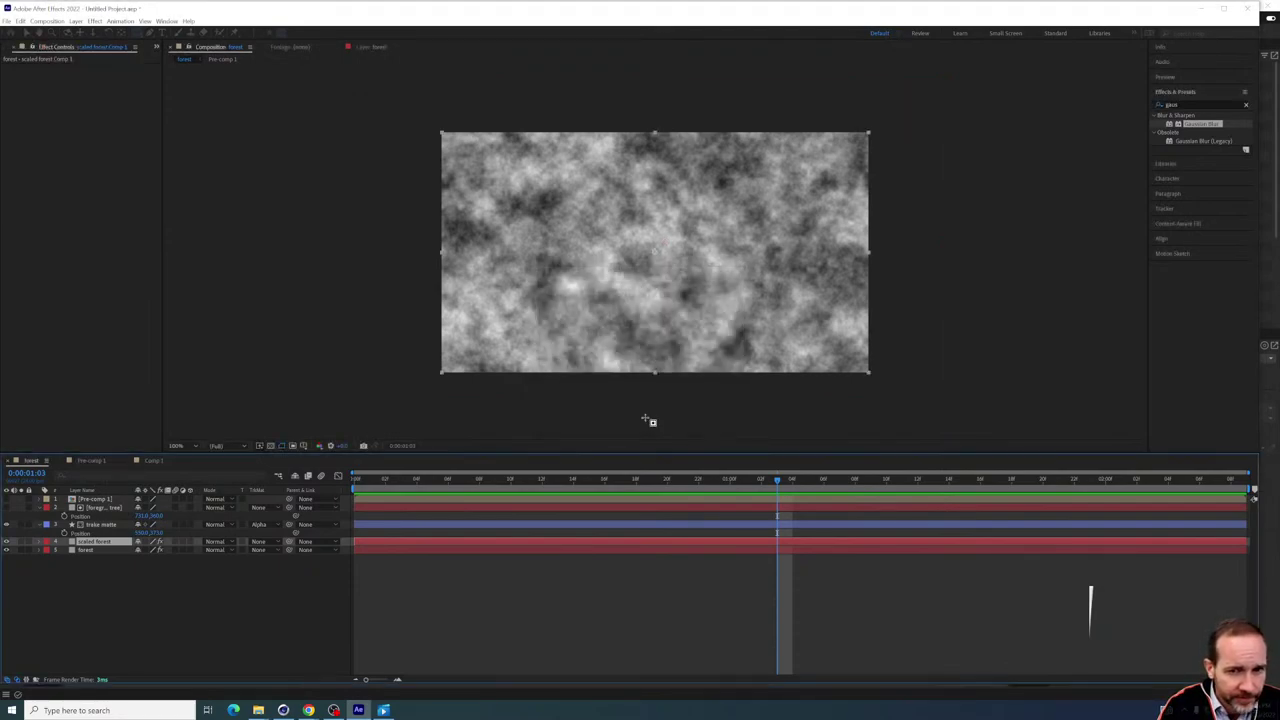
Remove the trake matte layer's track matte and reapply Alpha Matte "[foreground tree]" above the pre-composed scaled forest
click(97, 526)
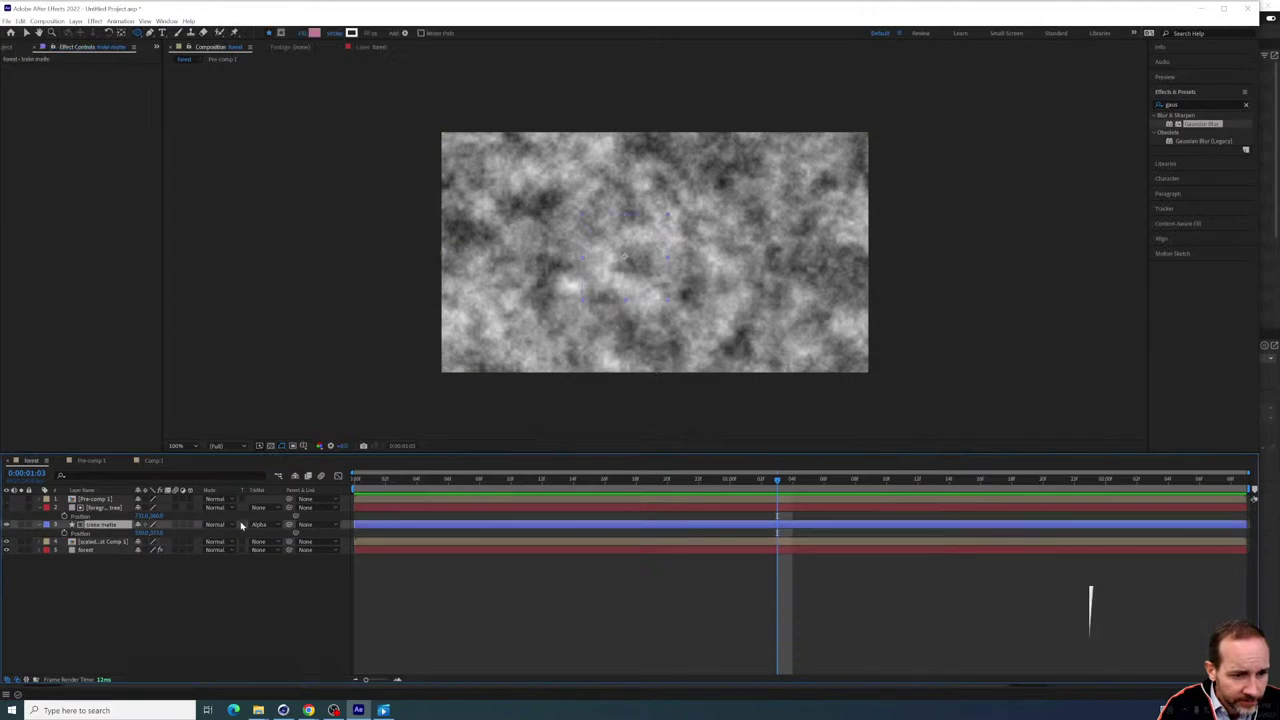
click(262, 524)
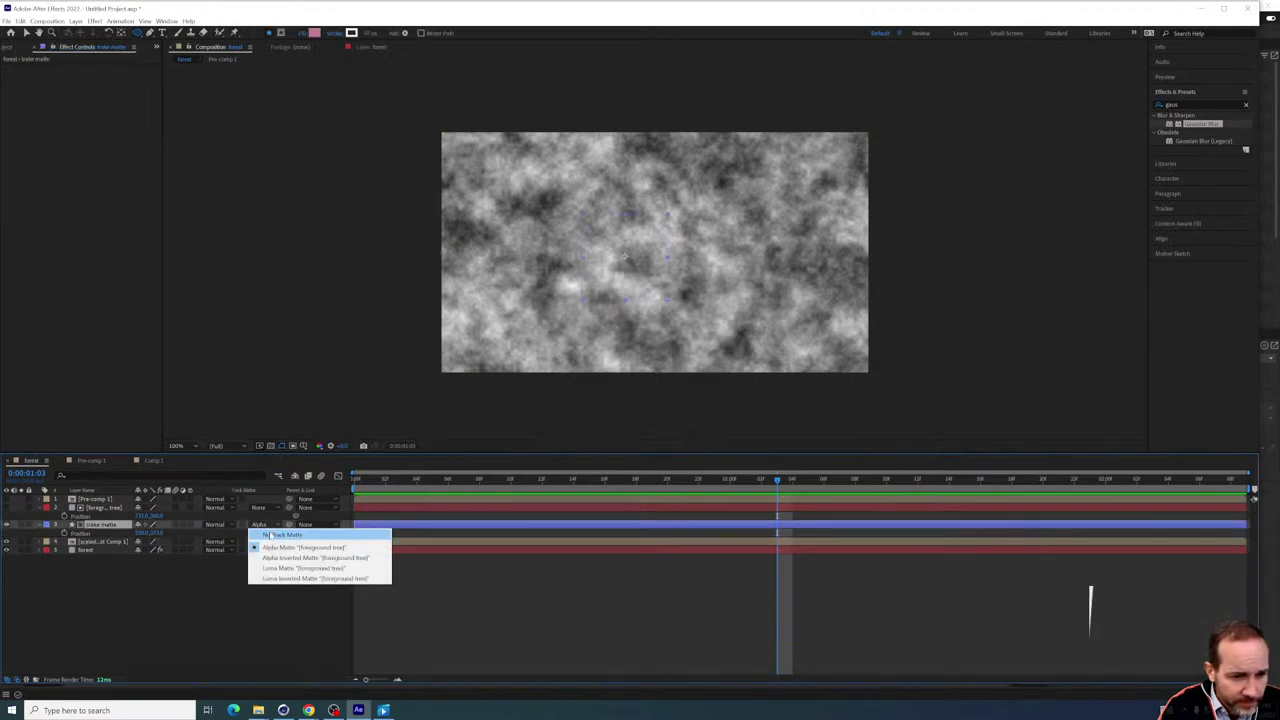
click(92, 543)
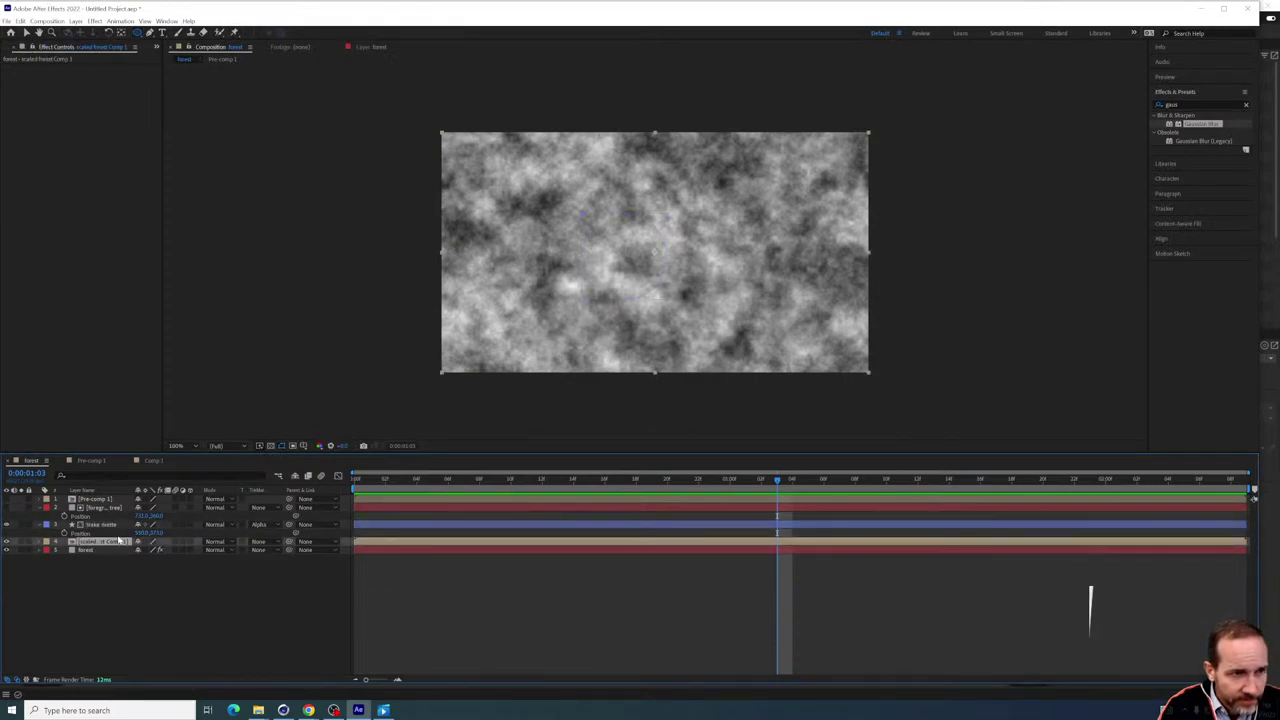
click(256, 525)
click(263, 533)
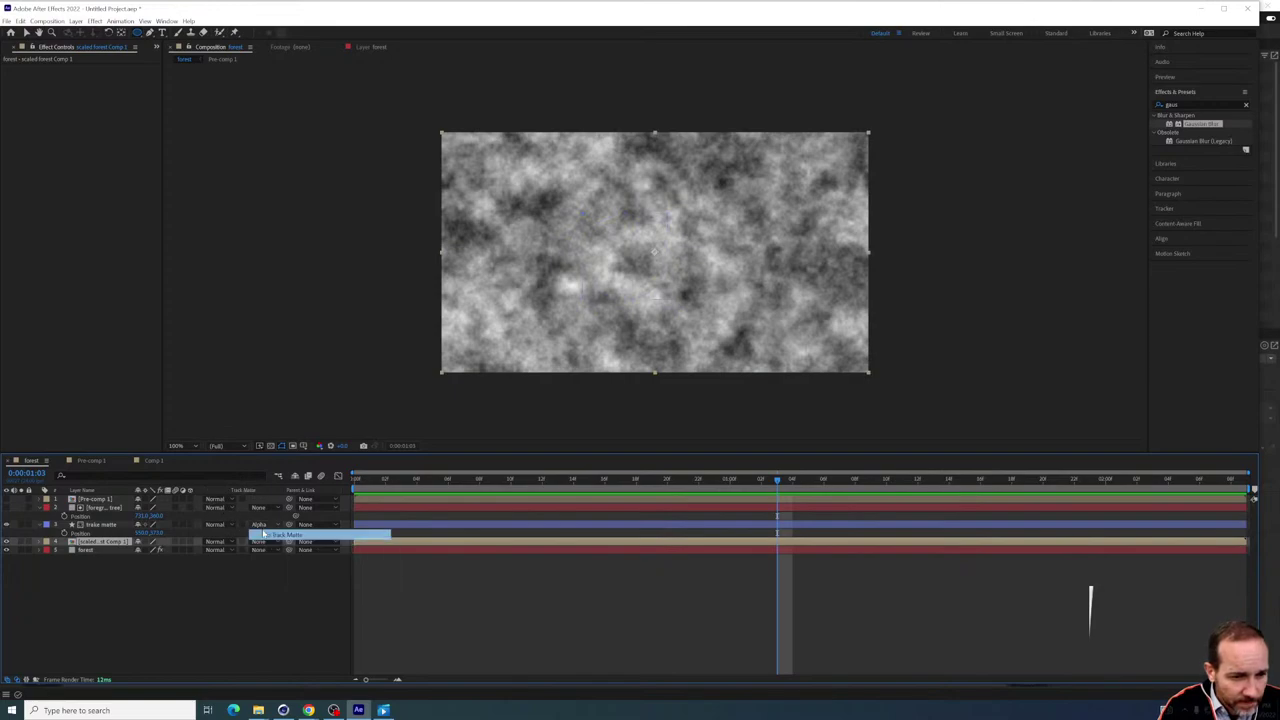
click(260, 541)
click(281, 549)
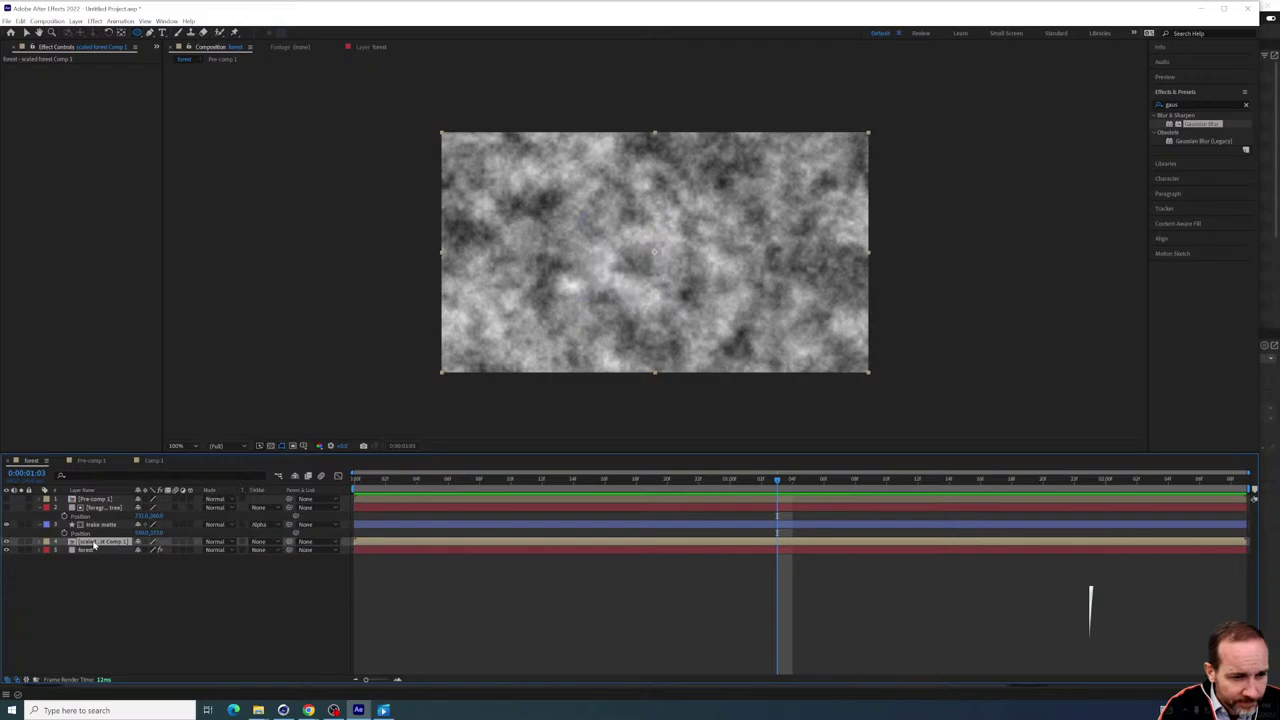
Toggle the pre-composed scaled forest layer's visibility and review the trake matte layer's track matte options
click(6, 542)
click(6, 542)
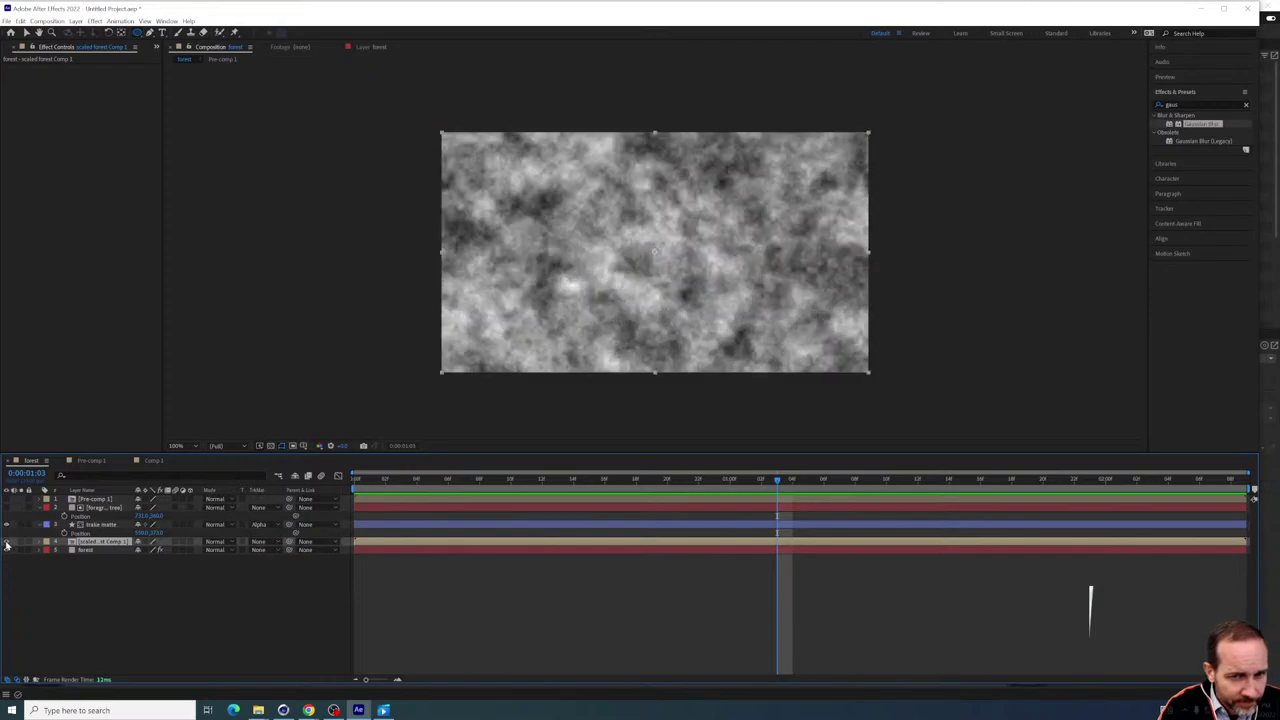
click(275, 526)
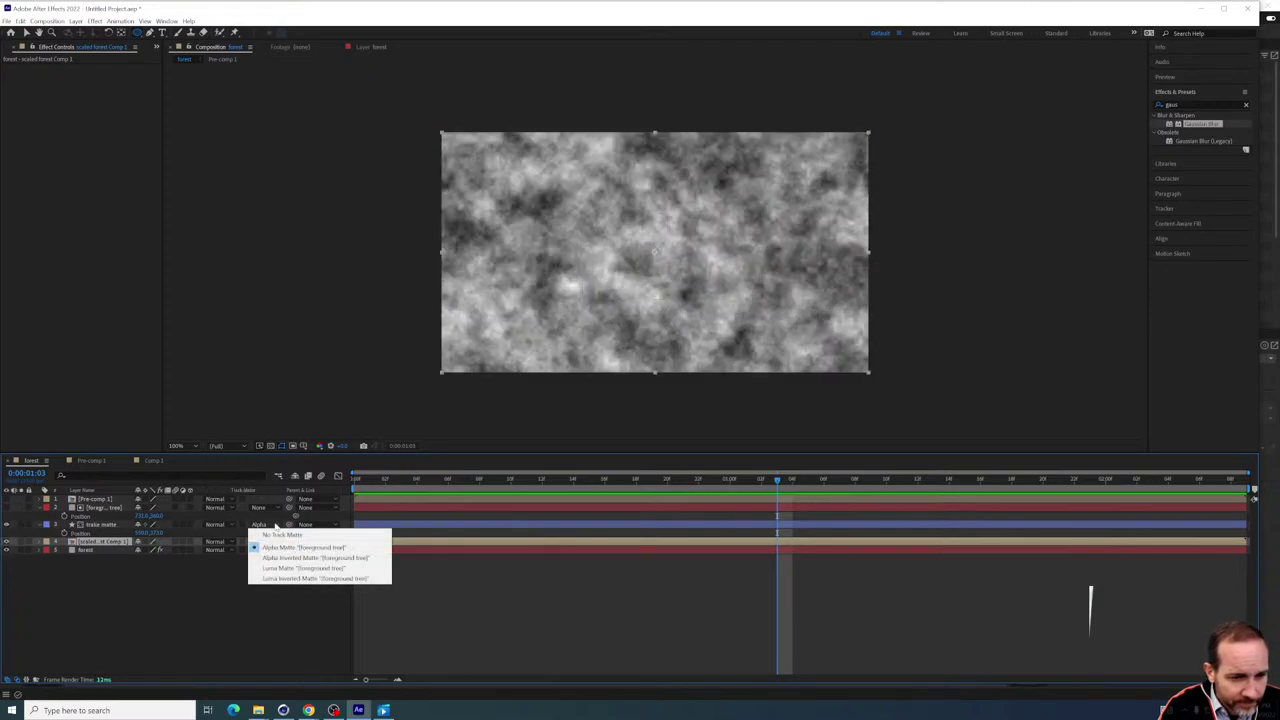
click(116, 566)
click(110, 551)
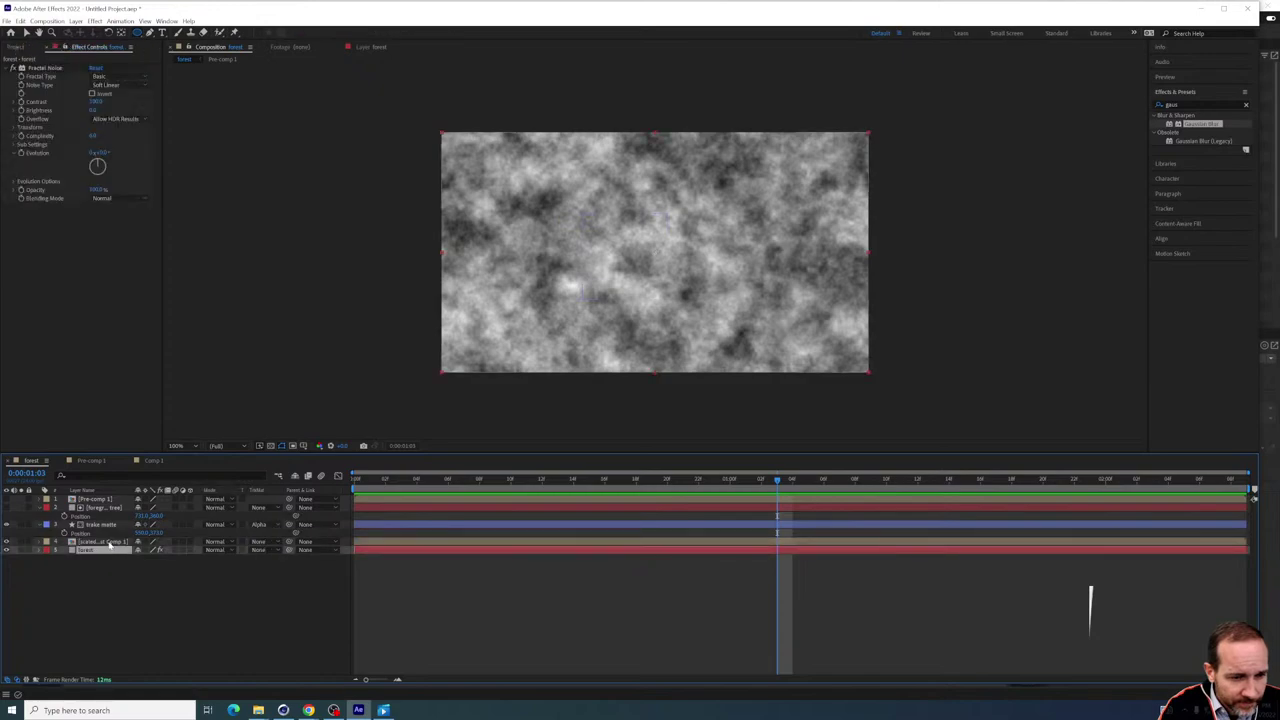
click(108, 543)
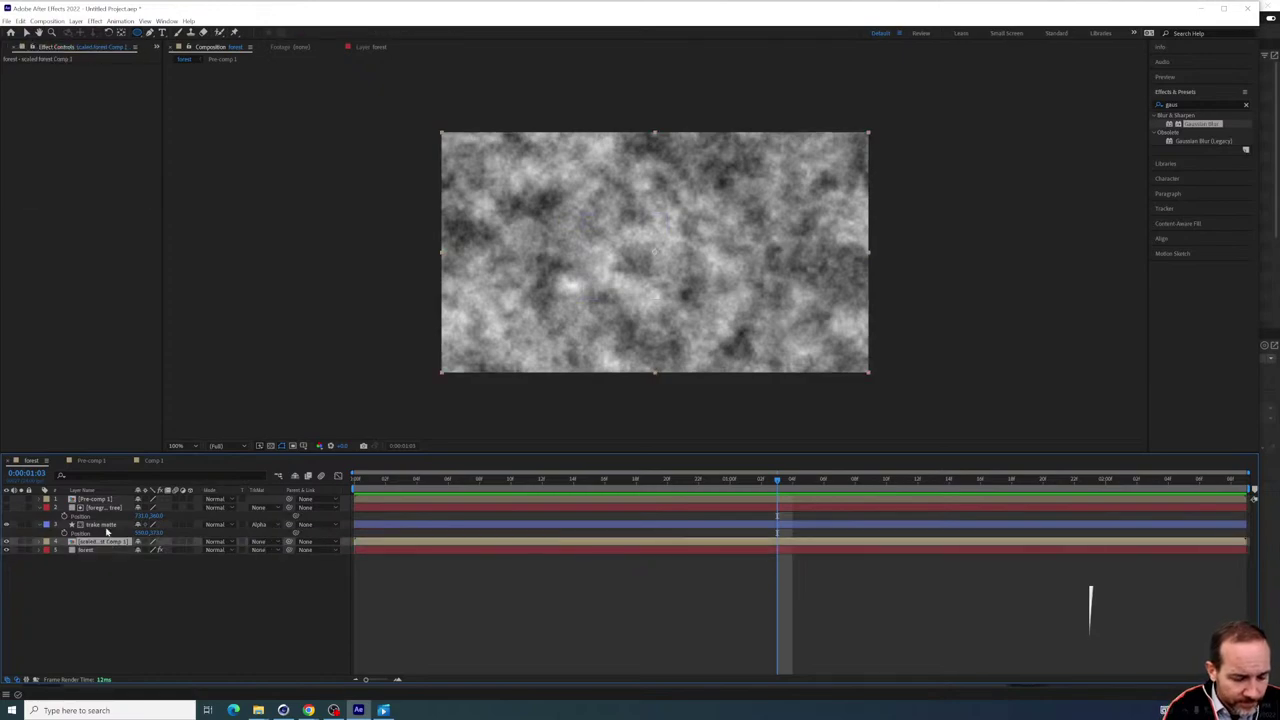
Undo the latest track matte changes and the pre-composing of the scaled forest layer
key(ctrl+z)
key(ctrl+z)
key(ctrl+z)
key(ctrl+z)
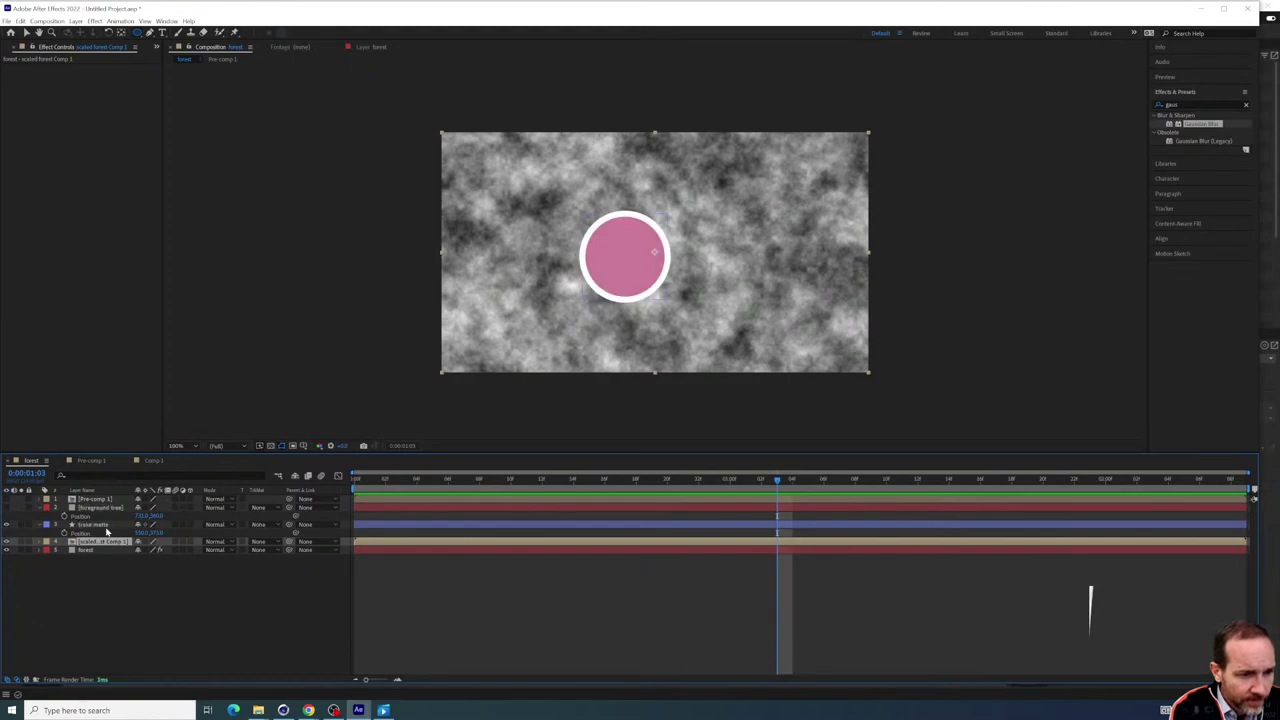
key(ctrl+z)
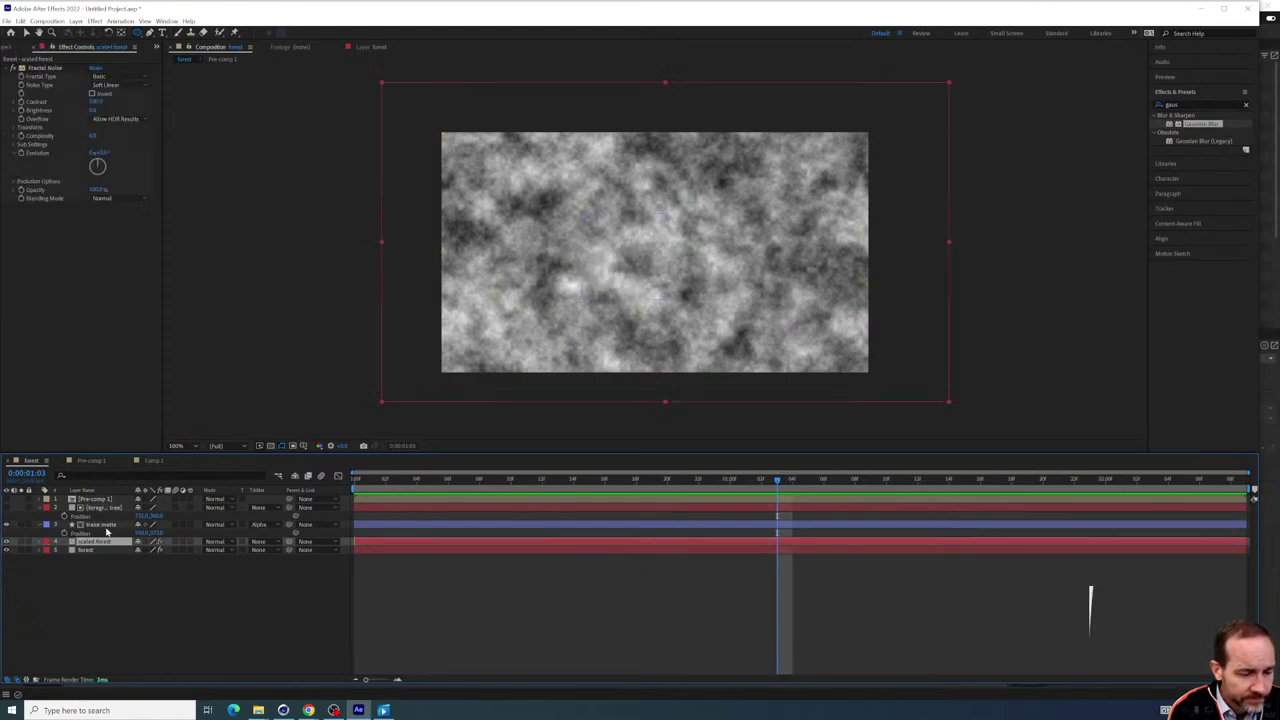
click(143, 636)
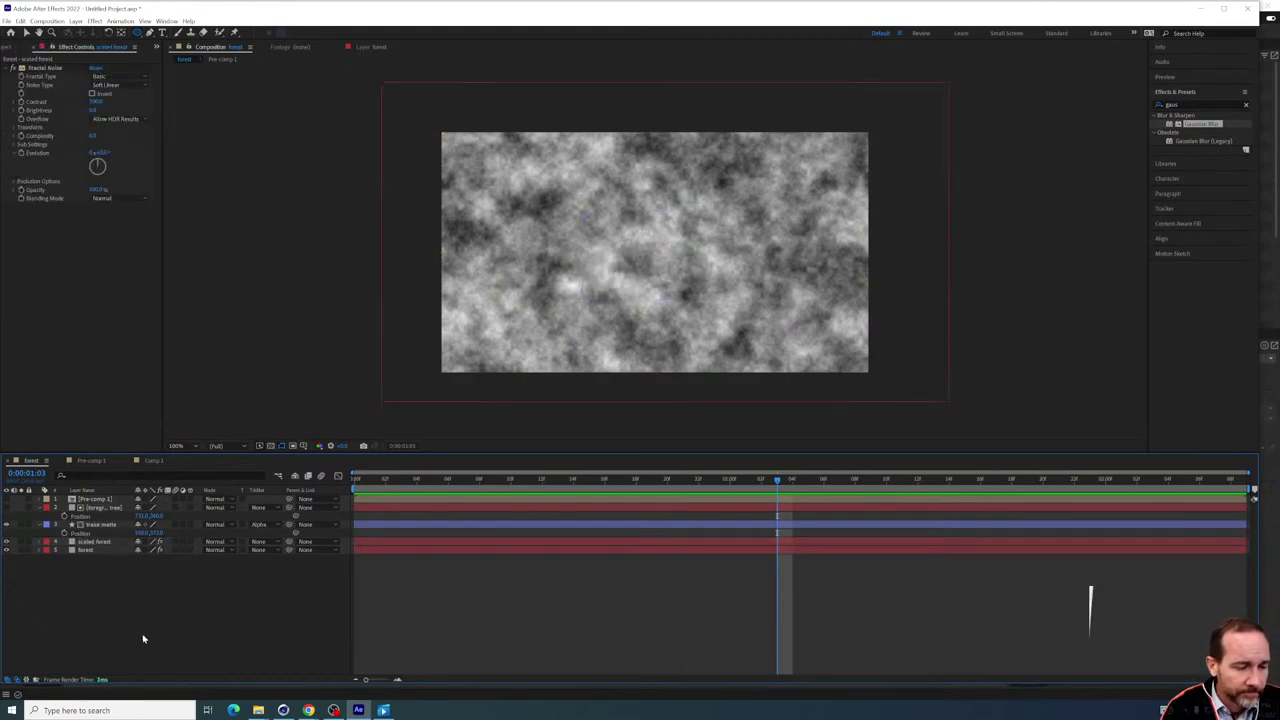
click(95, 551)
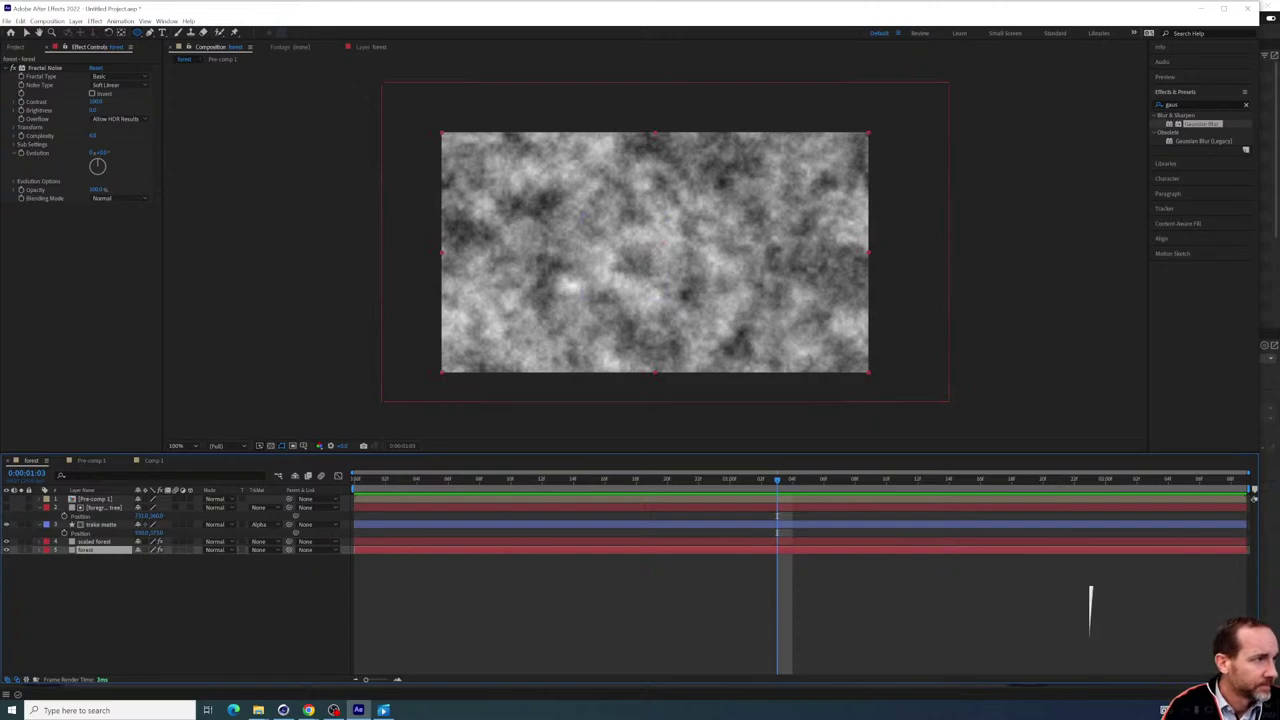
Import the Forests.jpg image into the project and create a new composition from it
key(alt+Tab)
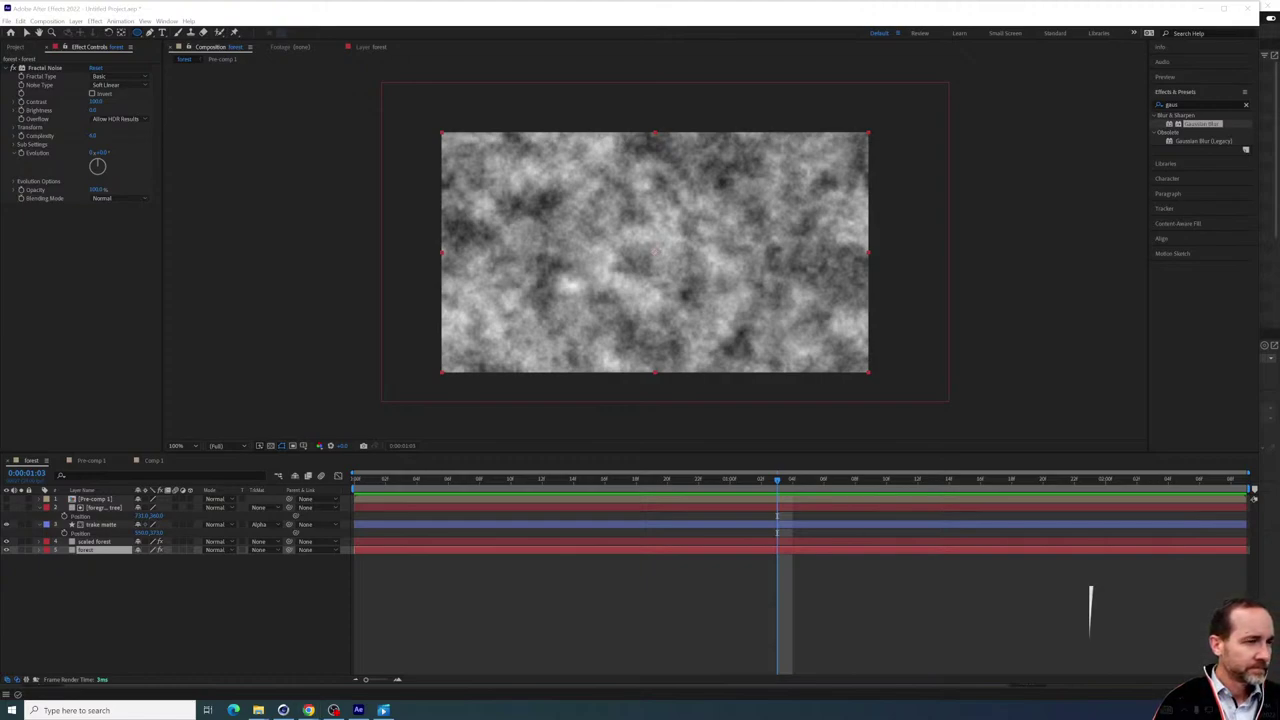
click(18, 47)
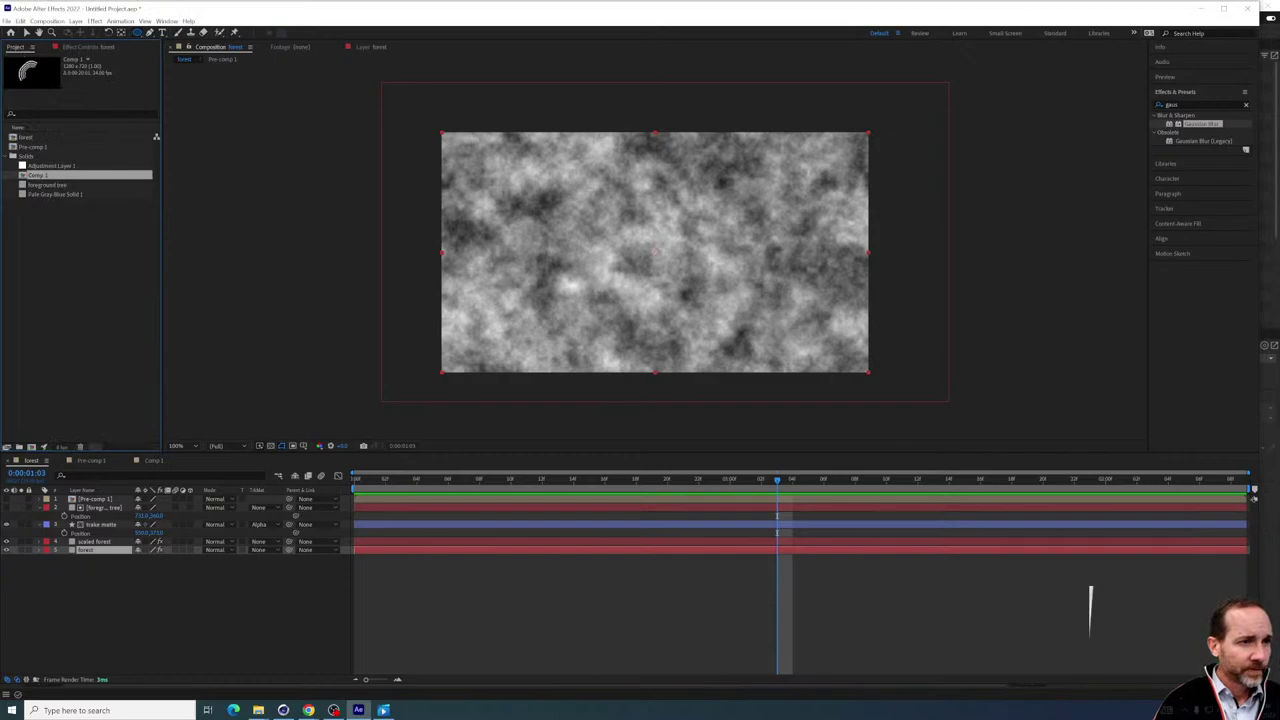
drag(55, 207, 88, 252)
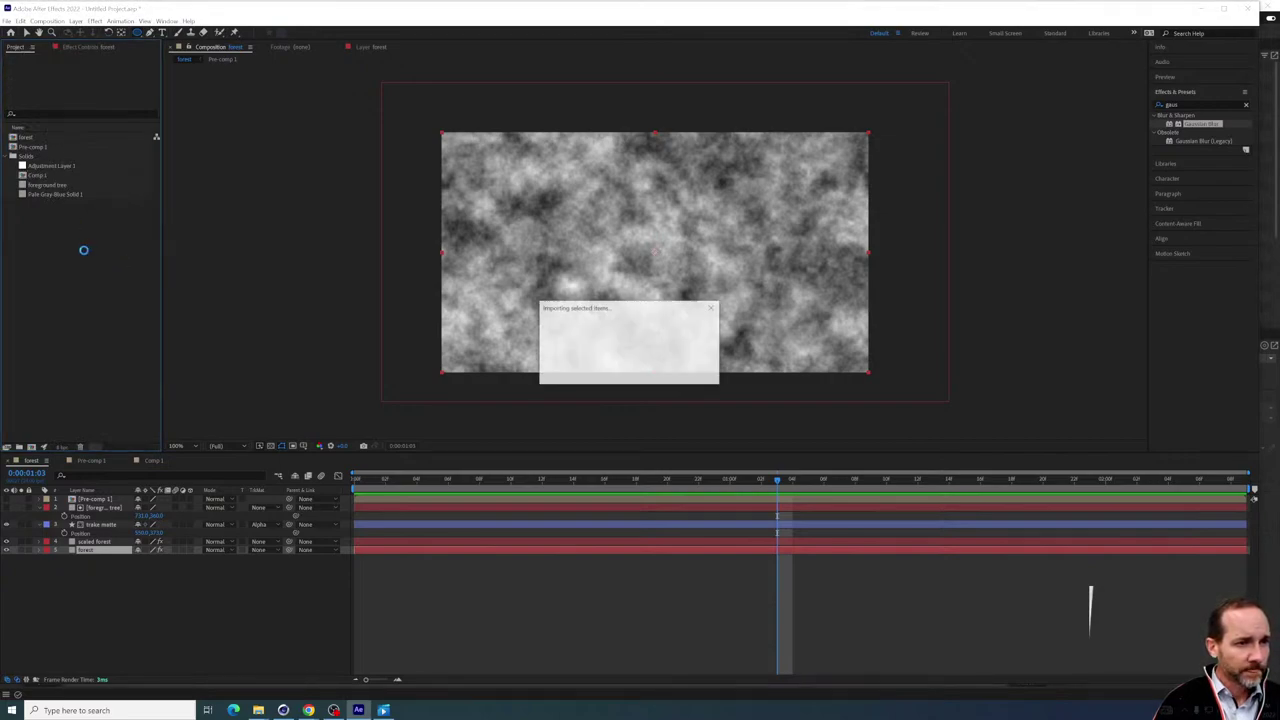
click(83, 254)
right_click(28, 147)
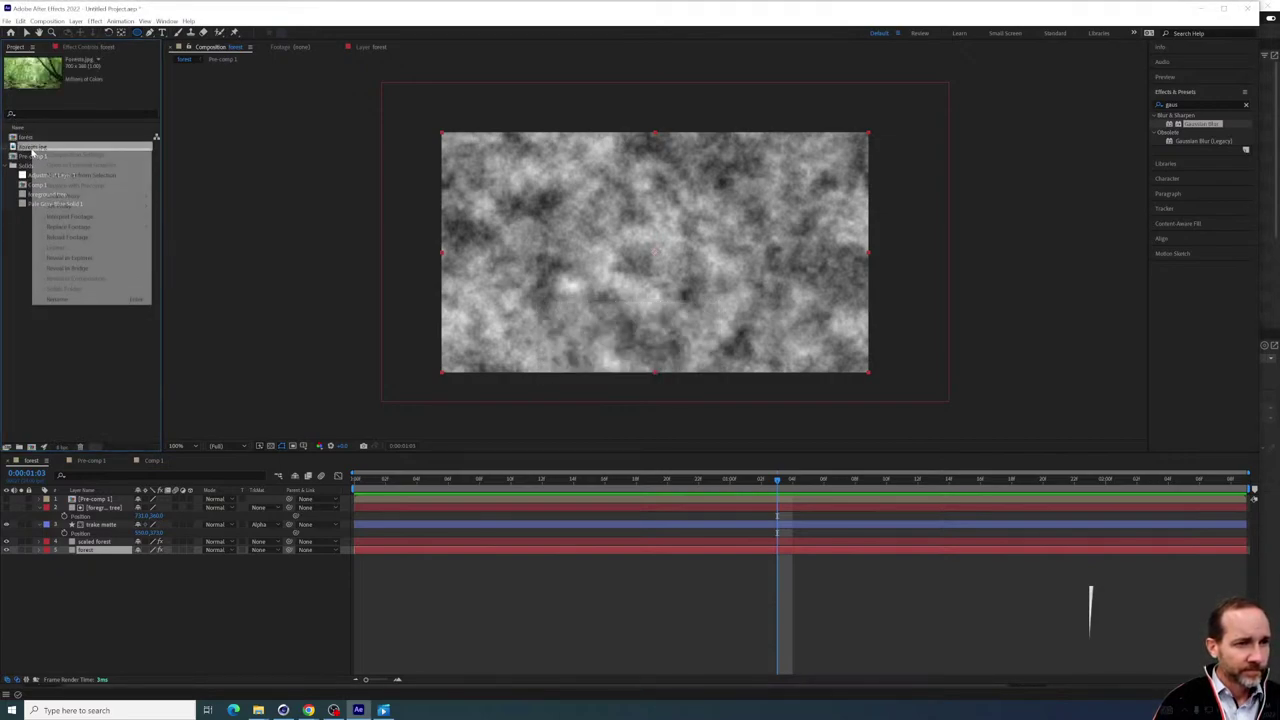
click(85, 175)
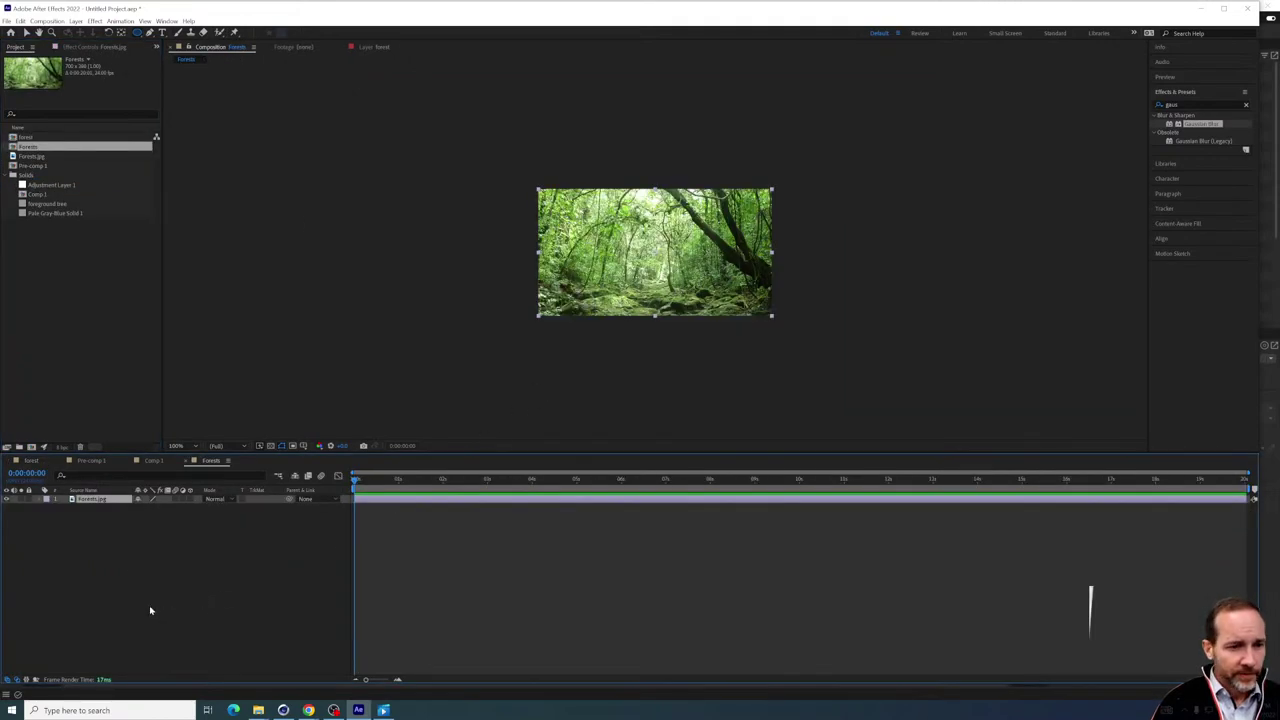
Duplicate the Forests.jpg layer and rename the upper copy "scale forest"
scroll(630, 261, up, 3)
scroll(630, 261, down, 4)
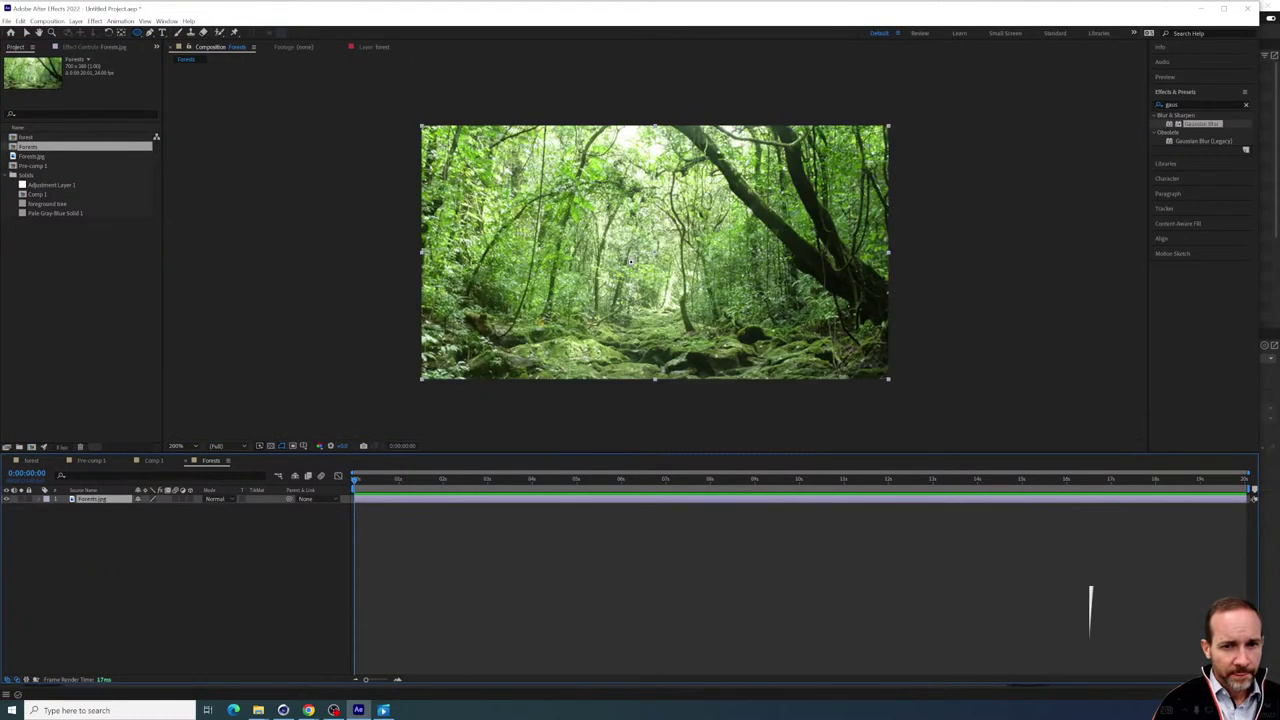
click(158, 618)
click(100, 501)
key(ctrl+d)
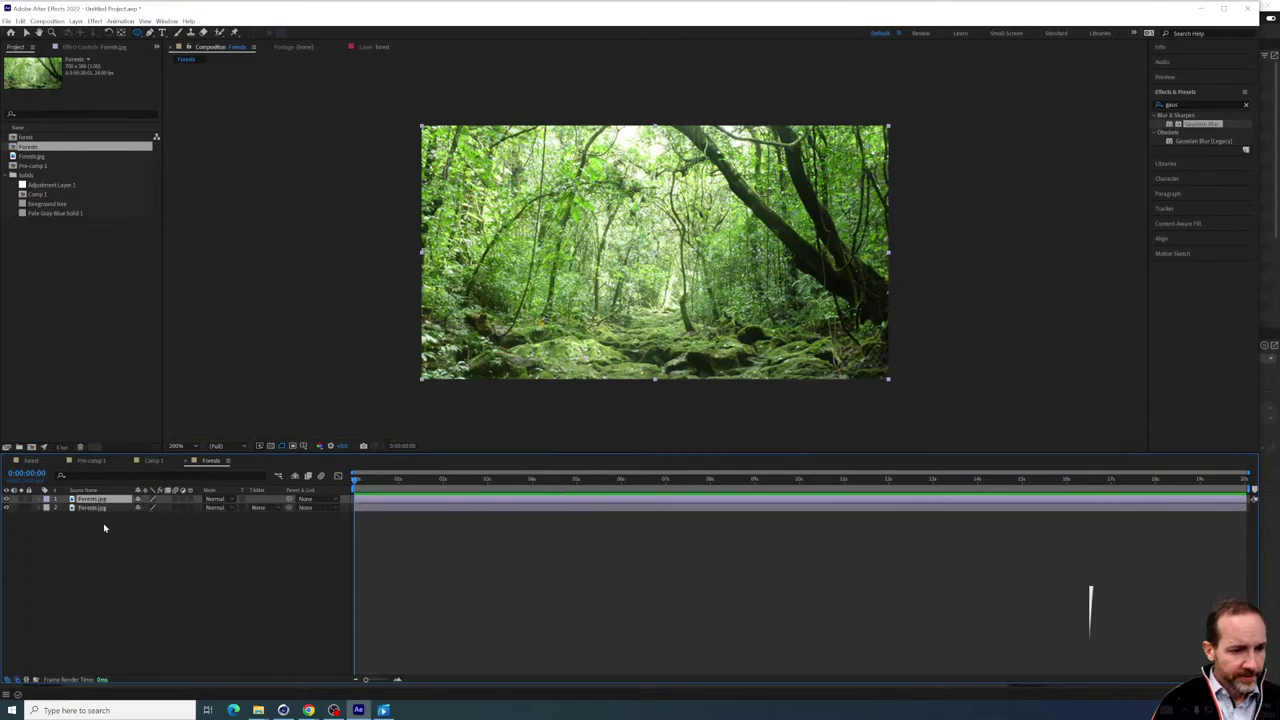
key(Return)
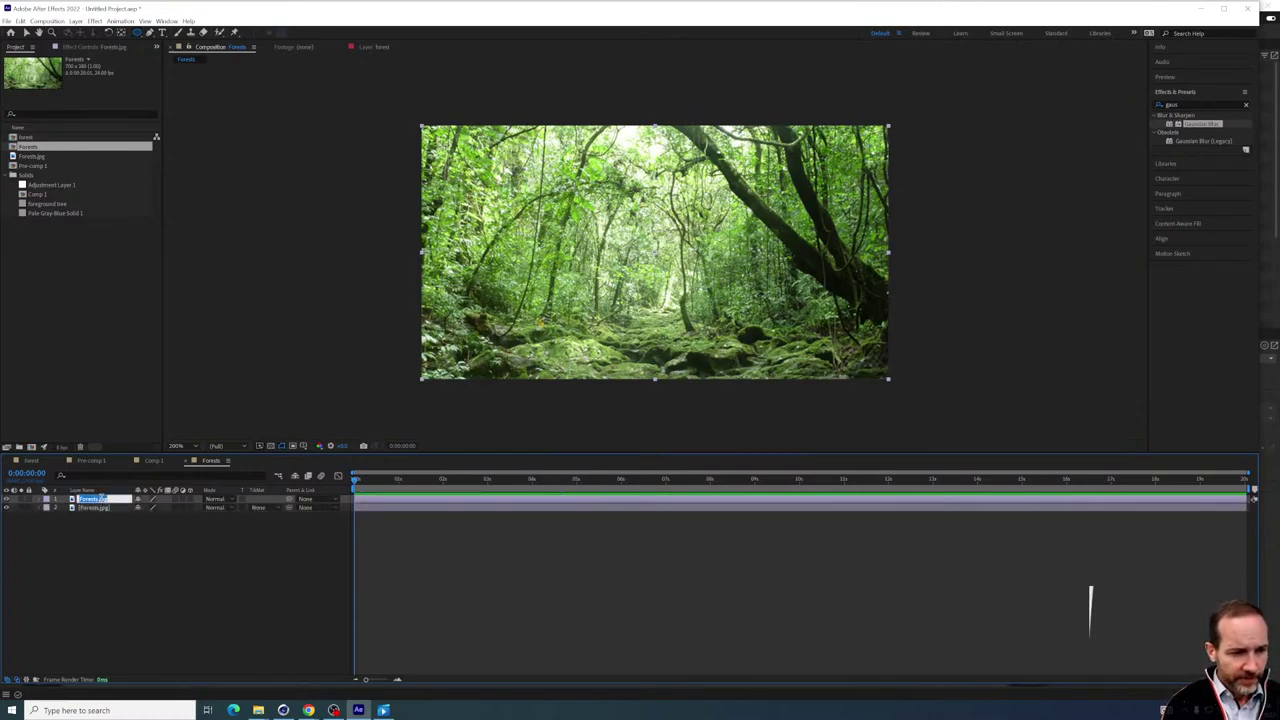
text(t)
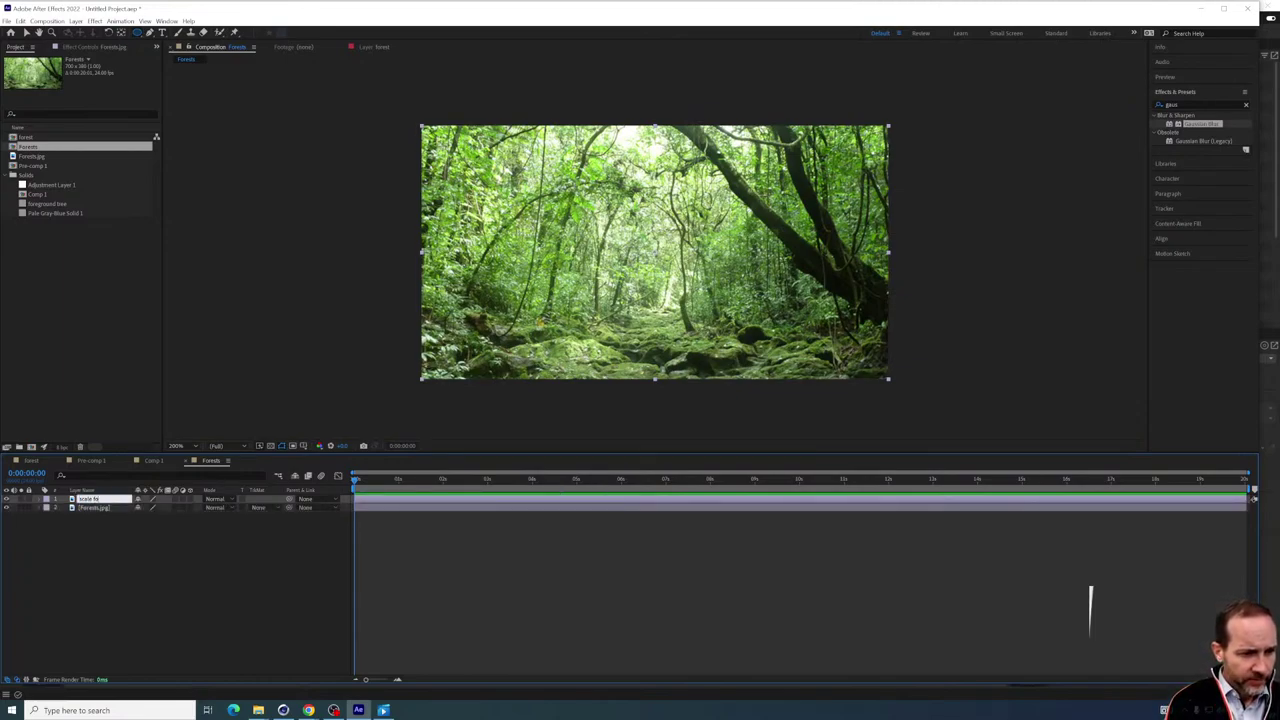
click(169, 570)
Scale the "scale forest" layer up to about 151% so it appears enlarged over the original forest image
click(102, 500)
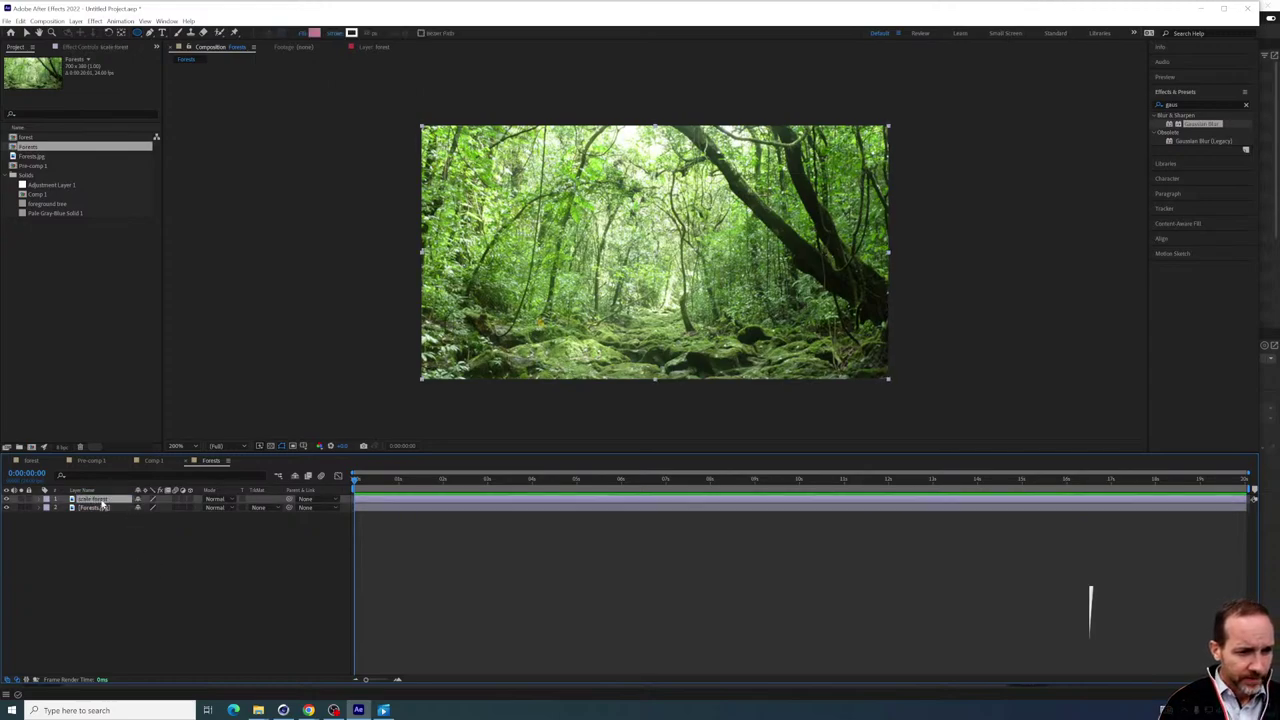
key(s)
drag(147, 510, 178, 508)
click(149, 557)
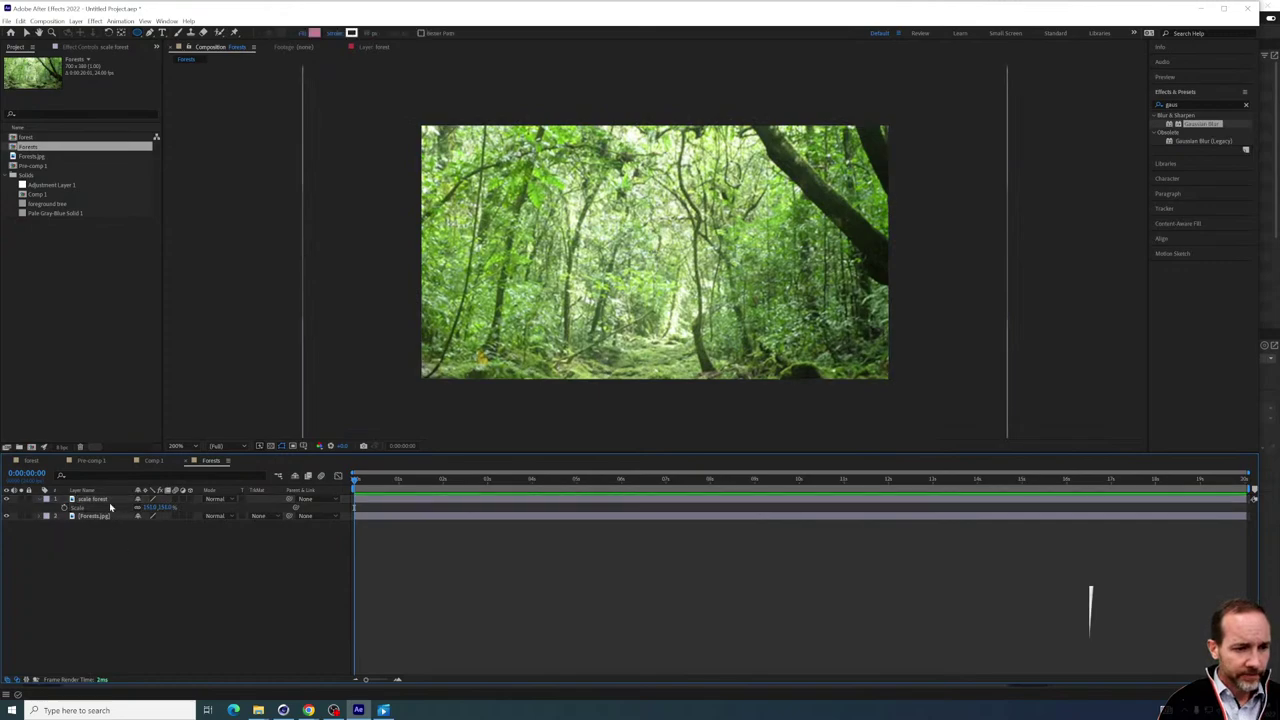
With no layer selected, draw a circle shape from its centre in the middle of the forest image
click(106, 500)
click(129, 548)
key(g)
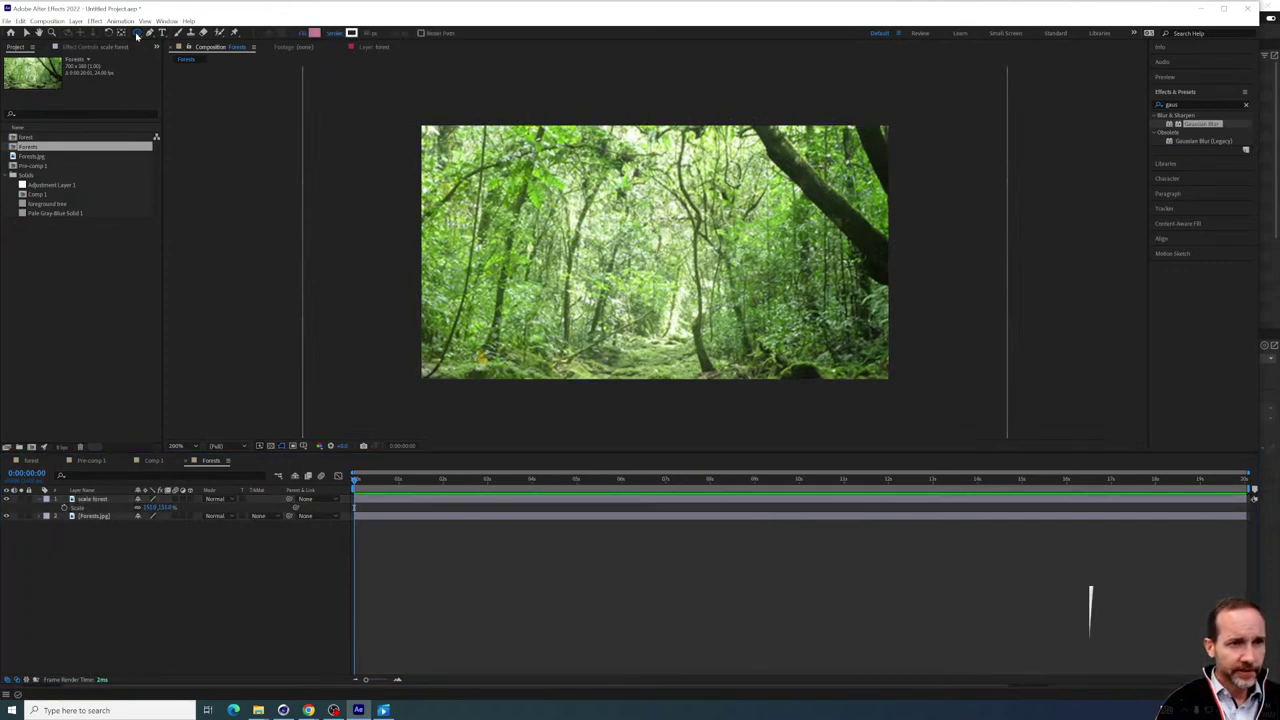
click(683, 235)
drag(683, 235, 728, 278)
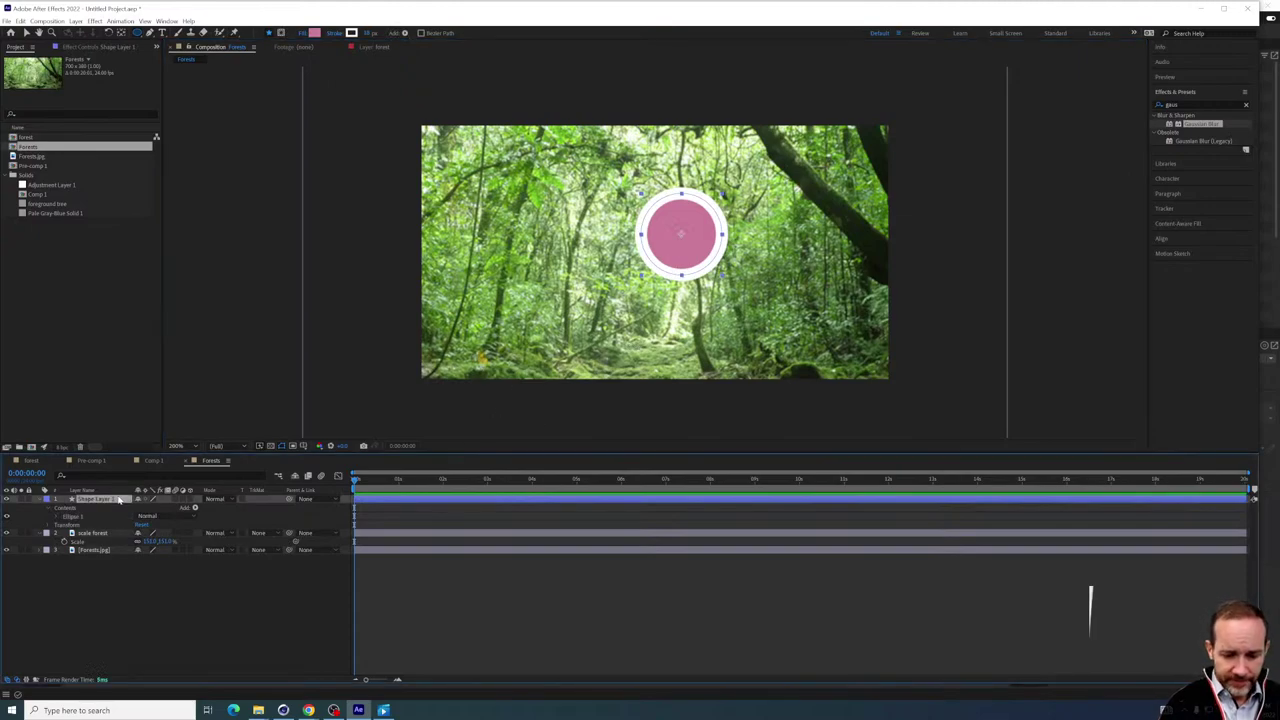
Rename the new circle shape layer as magifier
key(Return)
text(mai)
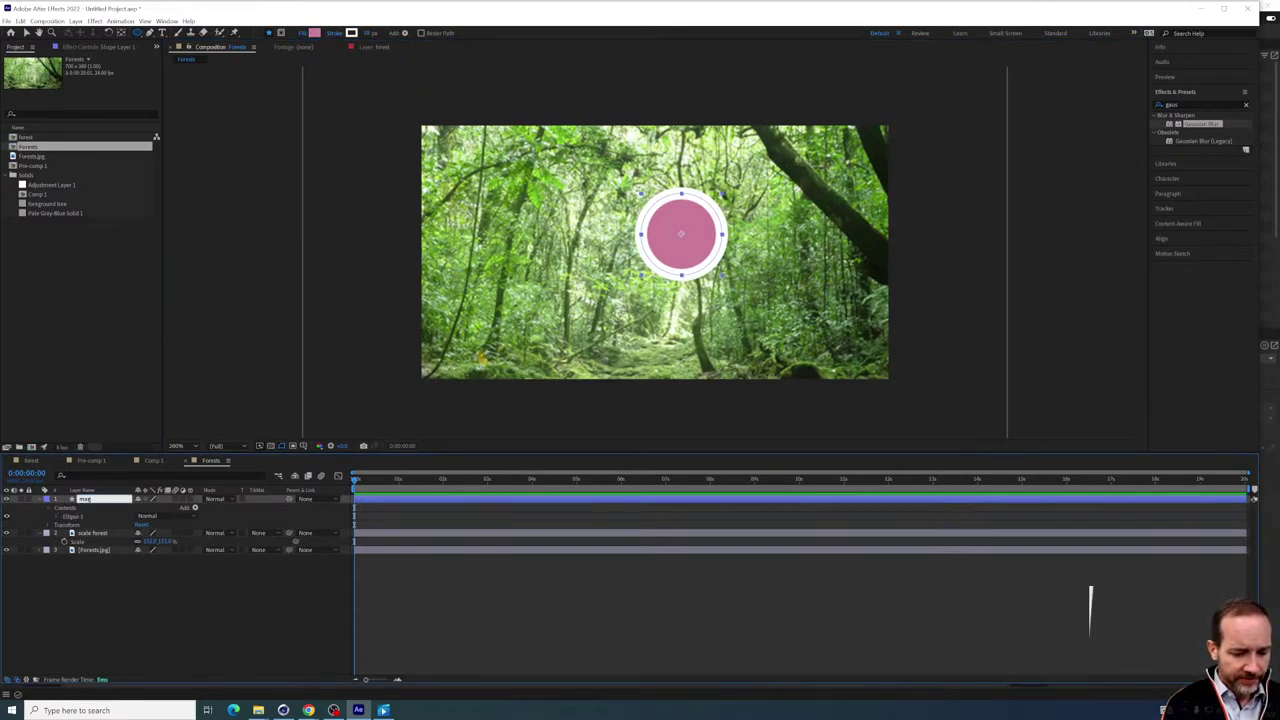
text(ifi)
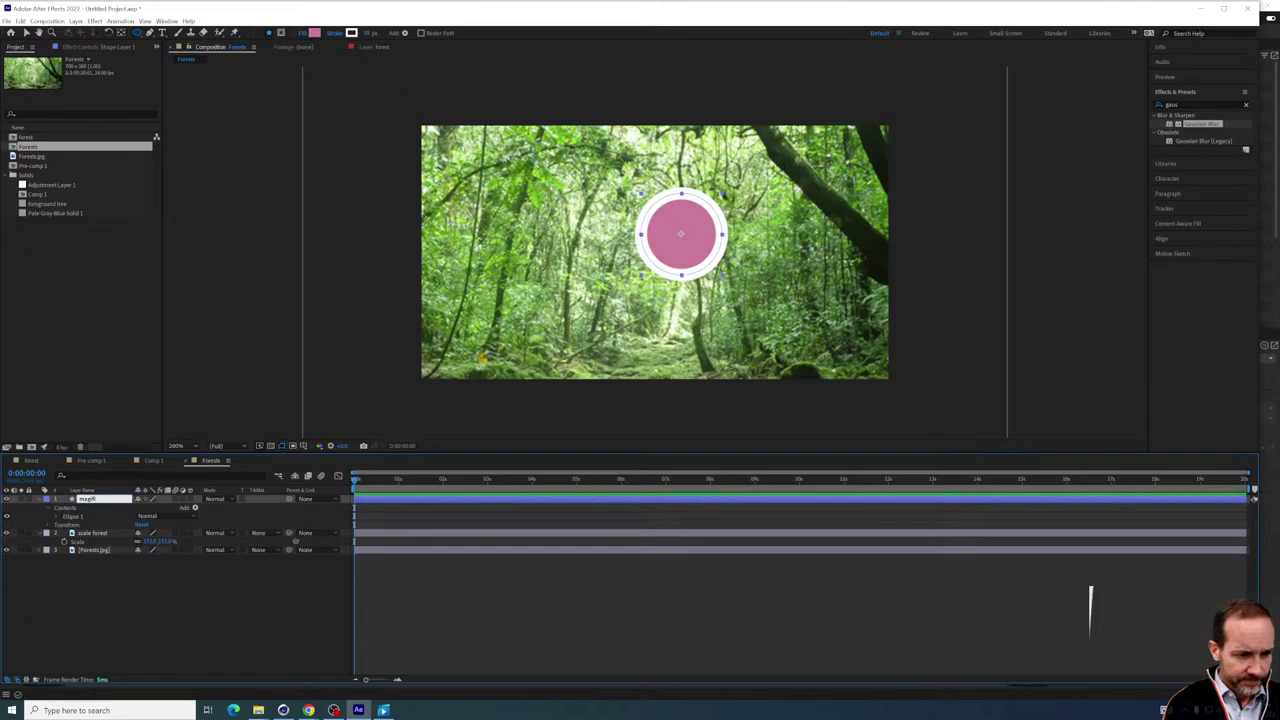
text(er)
key(Return)
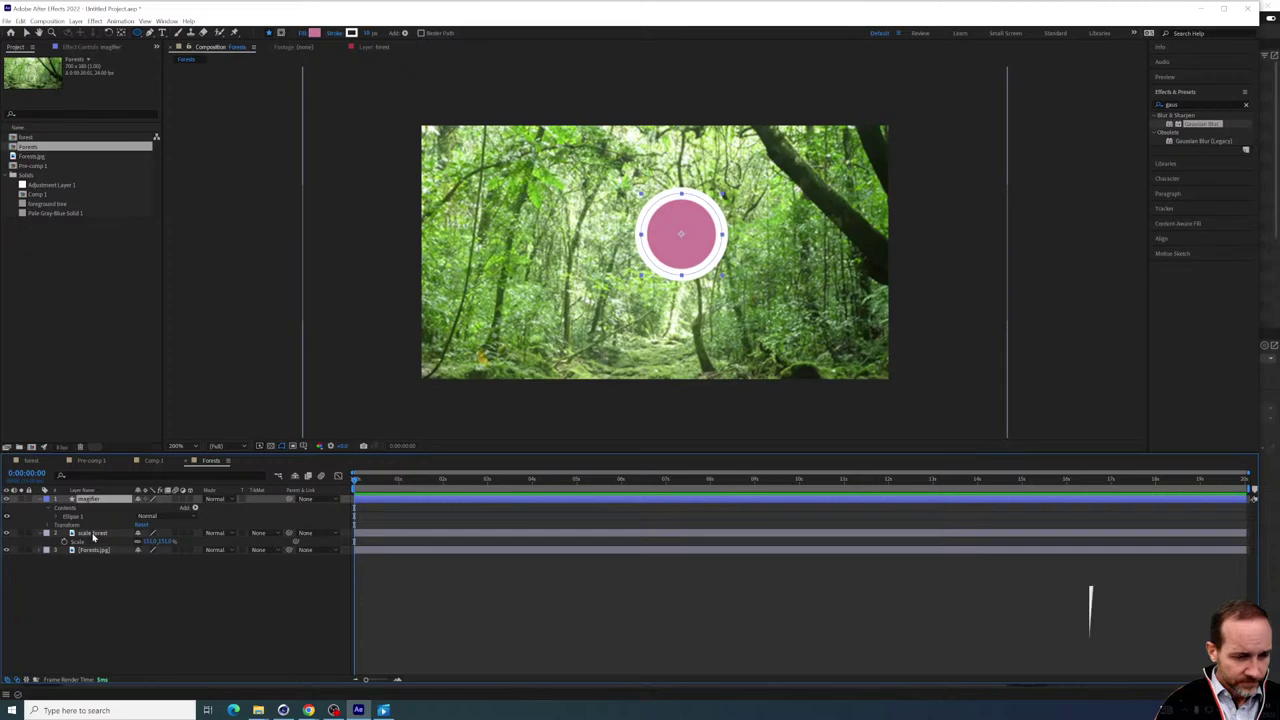
Set the scale forest layer's track matte to Alpha Matte "magifier"
click(268, 533)
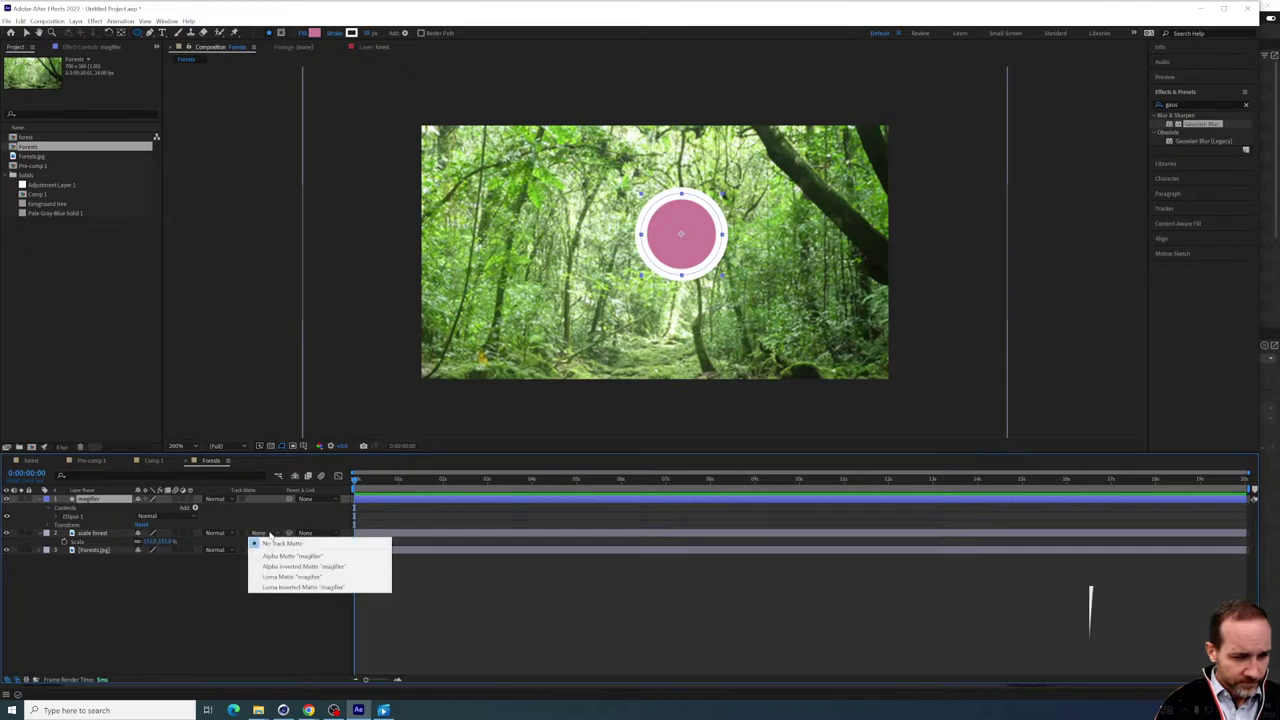
click(172, 584)
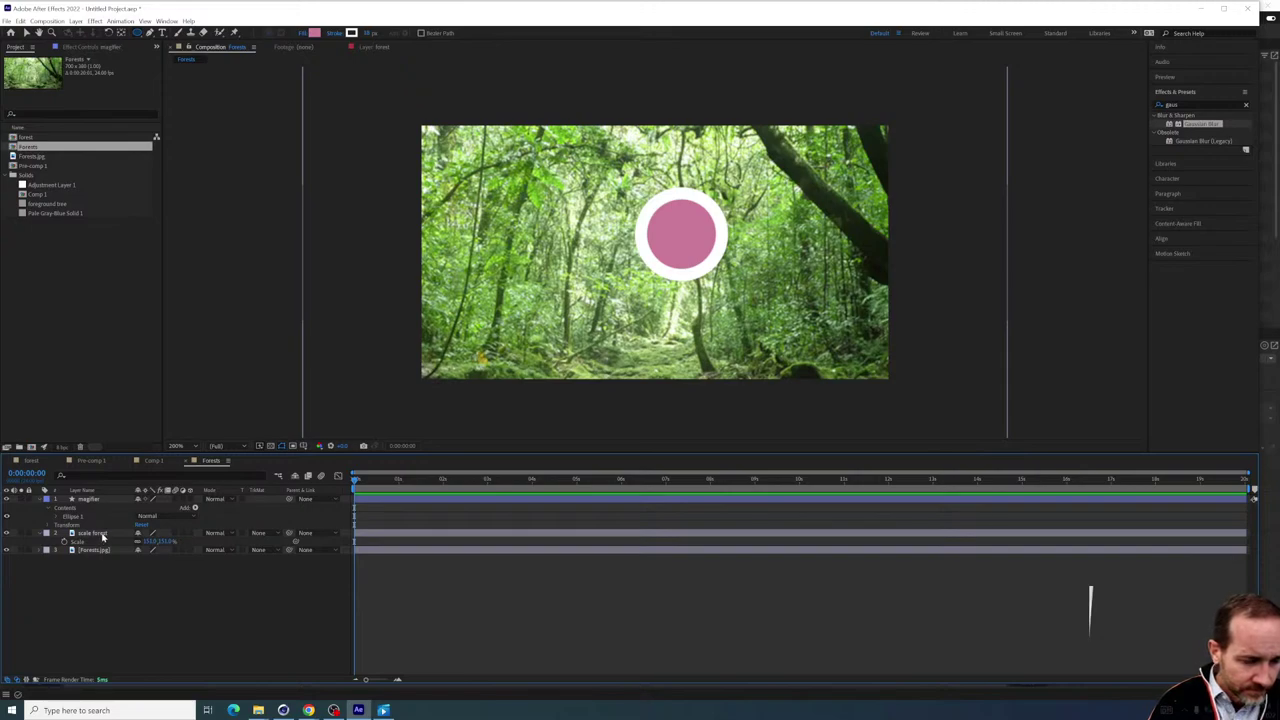
click(277, 534)
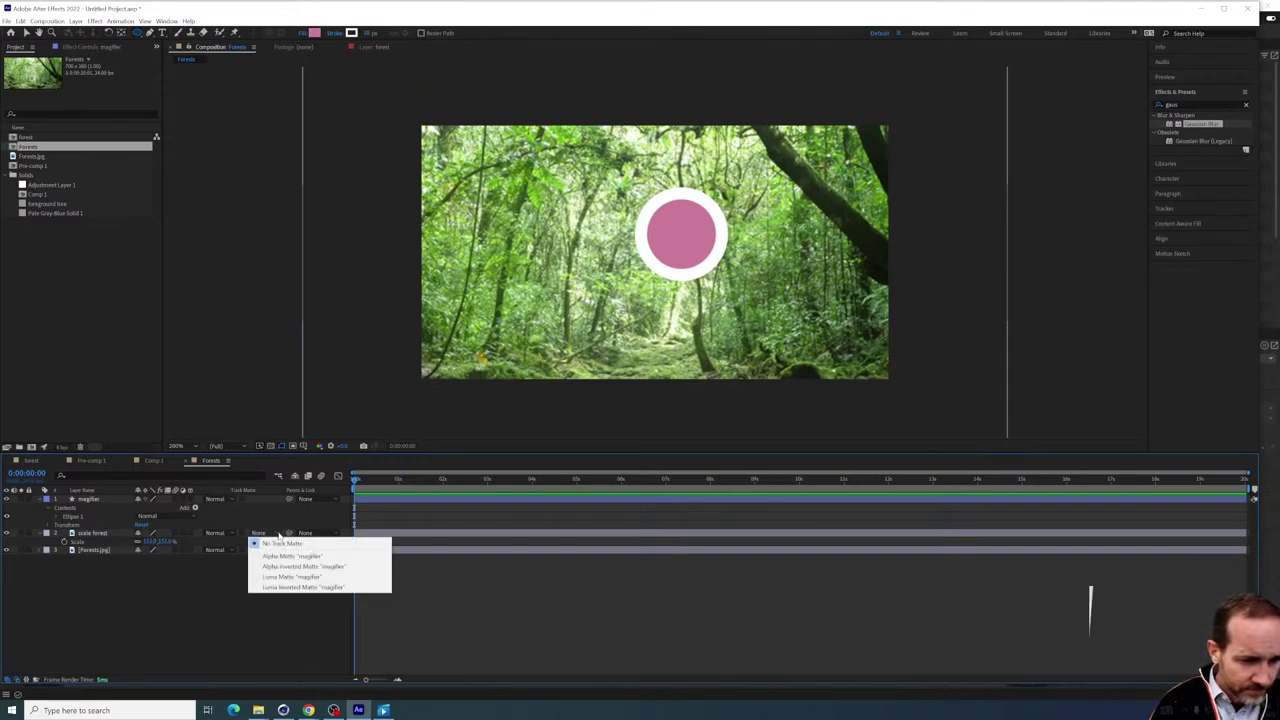
click(300, 555)
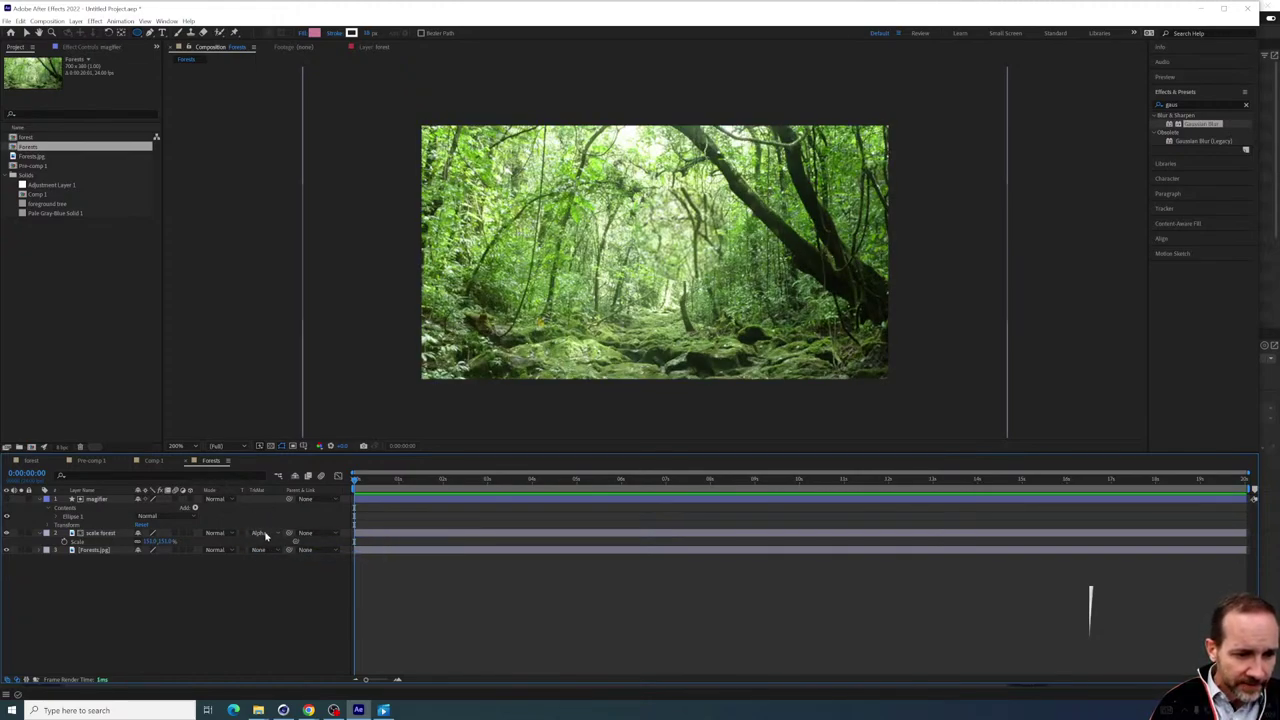
Move the magifier circle over the large leaning tree trunk and shift the scale forest layer so its enlarged trunk fills the circle
click(88, 499)
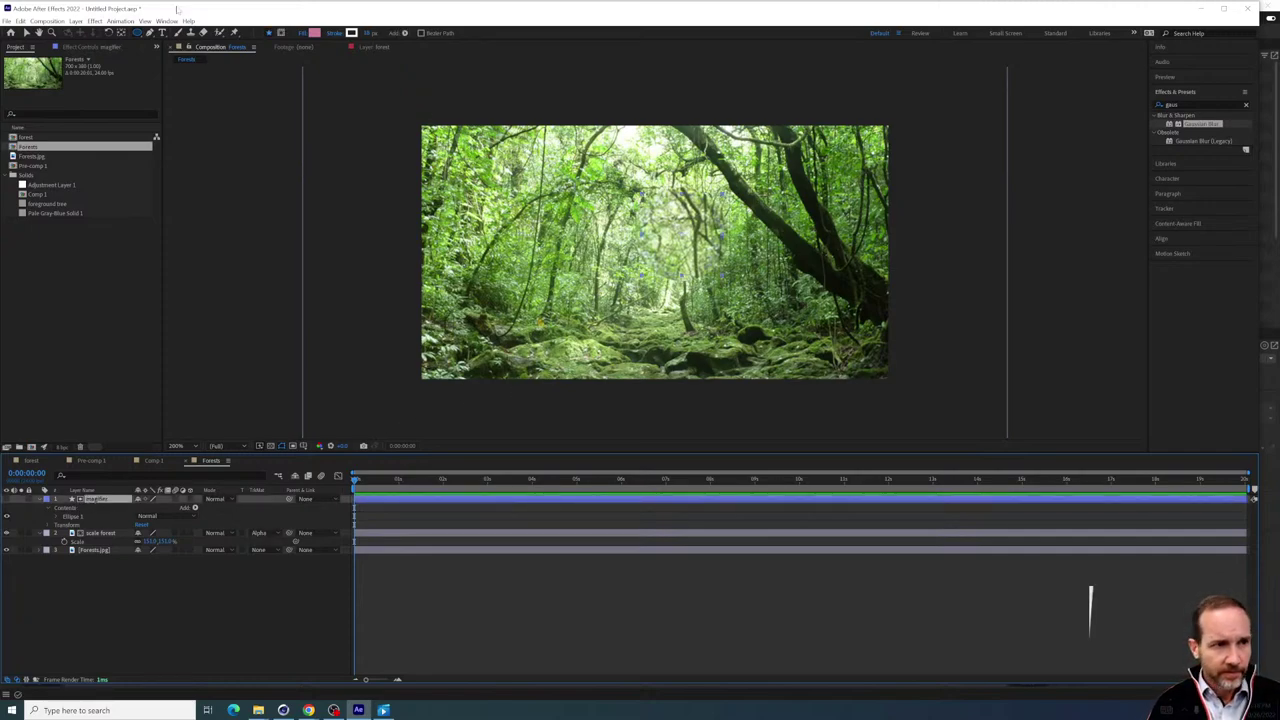
click(27, 32)
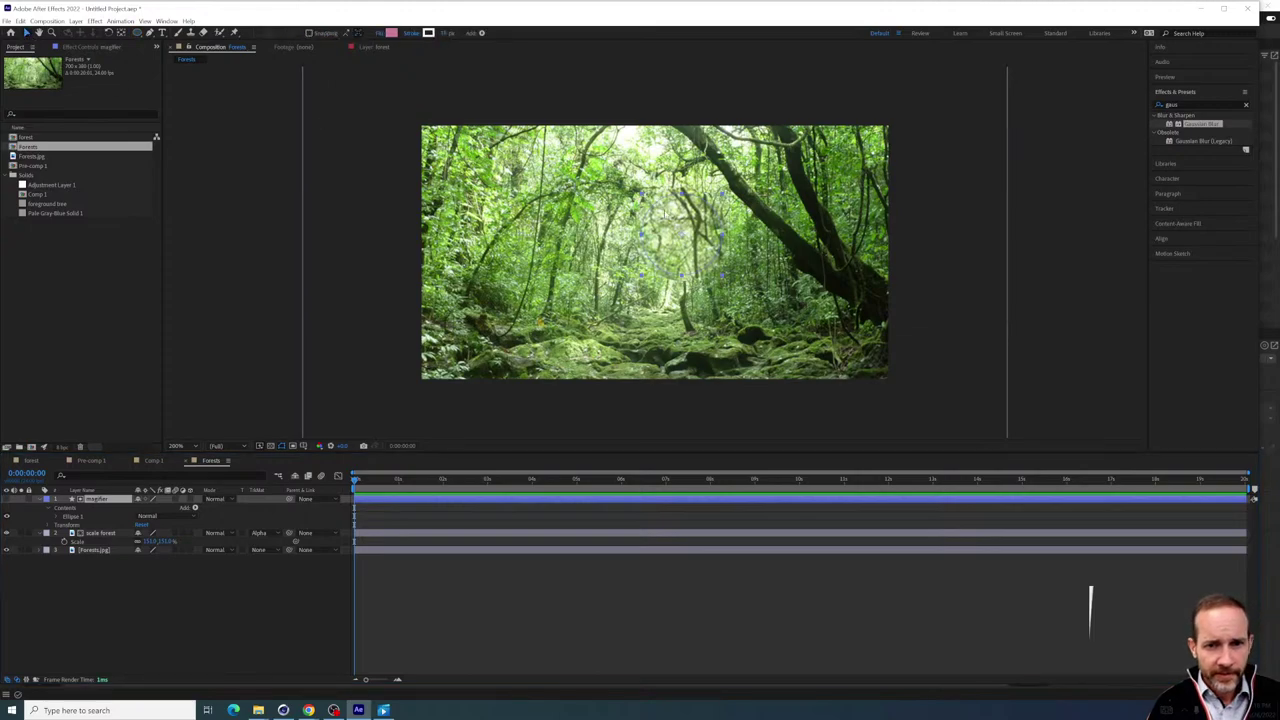
drag(682, 232, 797, 212)
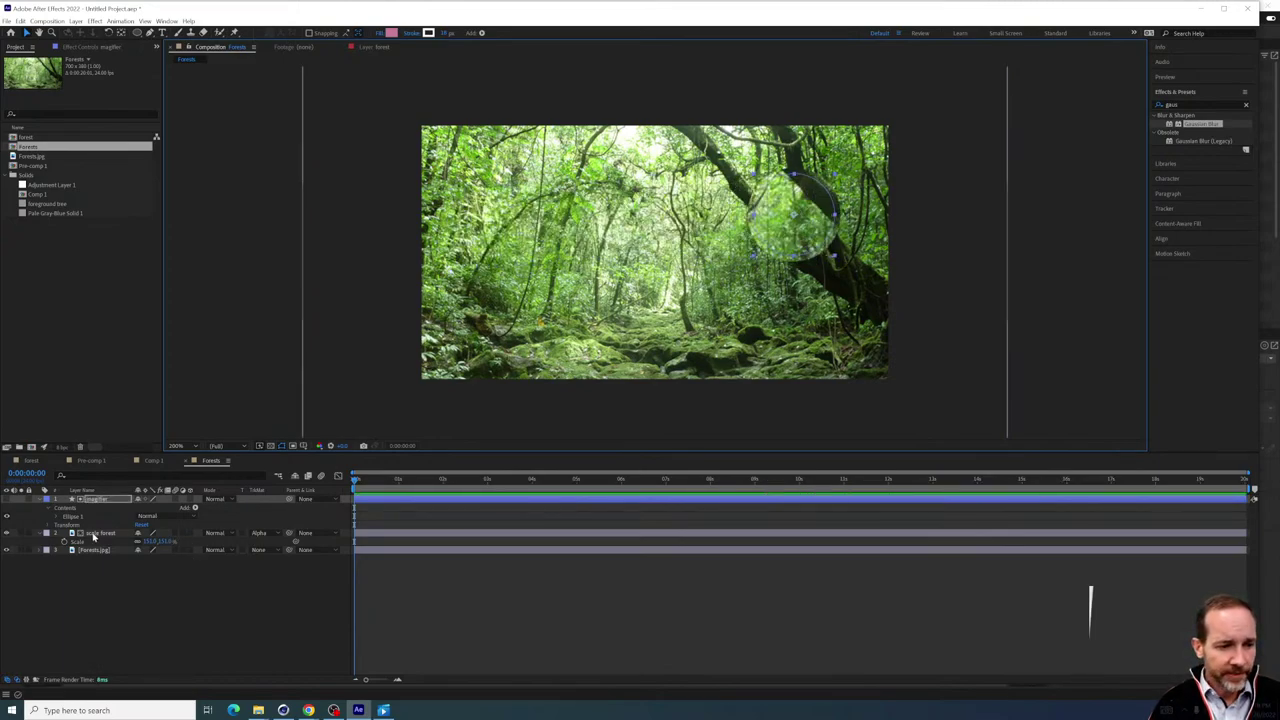
click(92, 538)
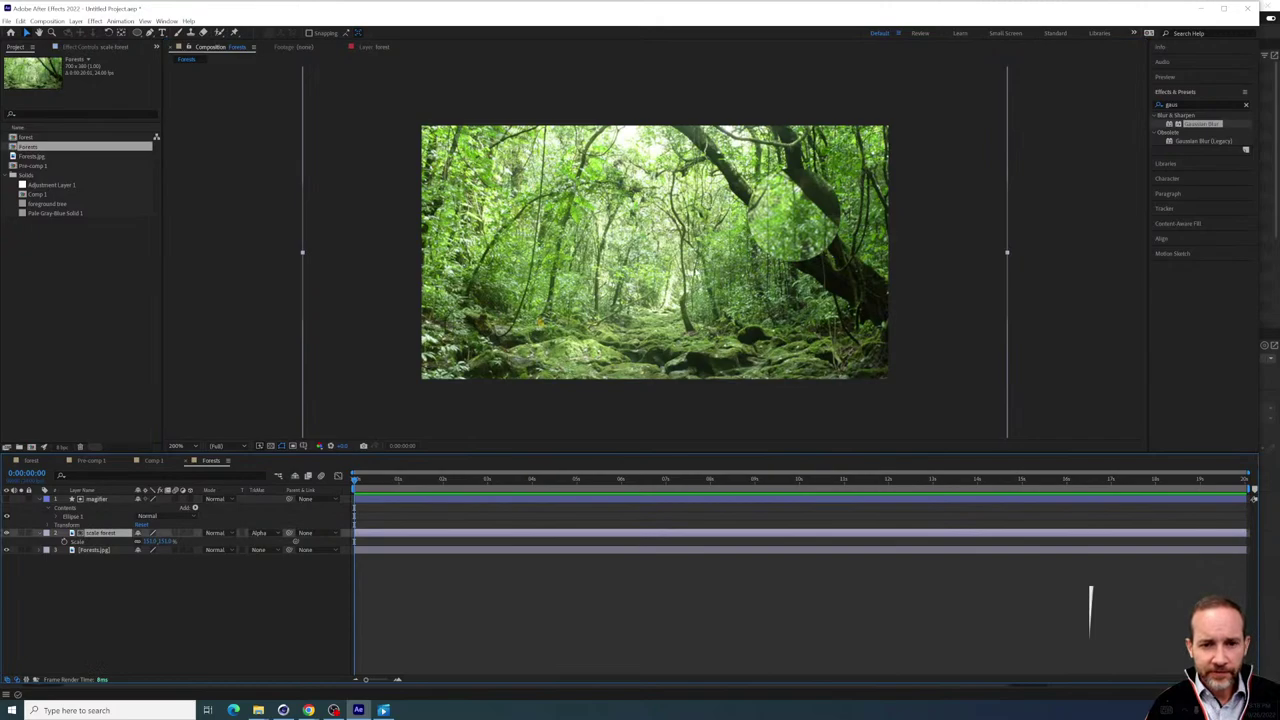
drag(880, 202, 831, 211)
Move the magifier circle back and forth across the forest to test the magnifying effect
click(126, 499)
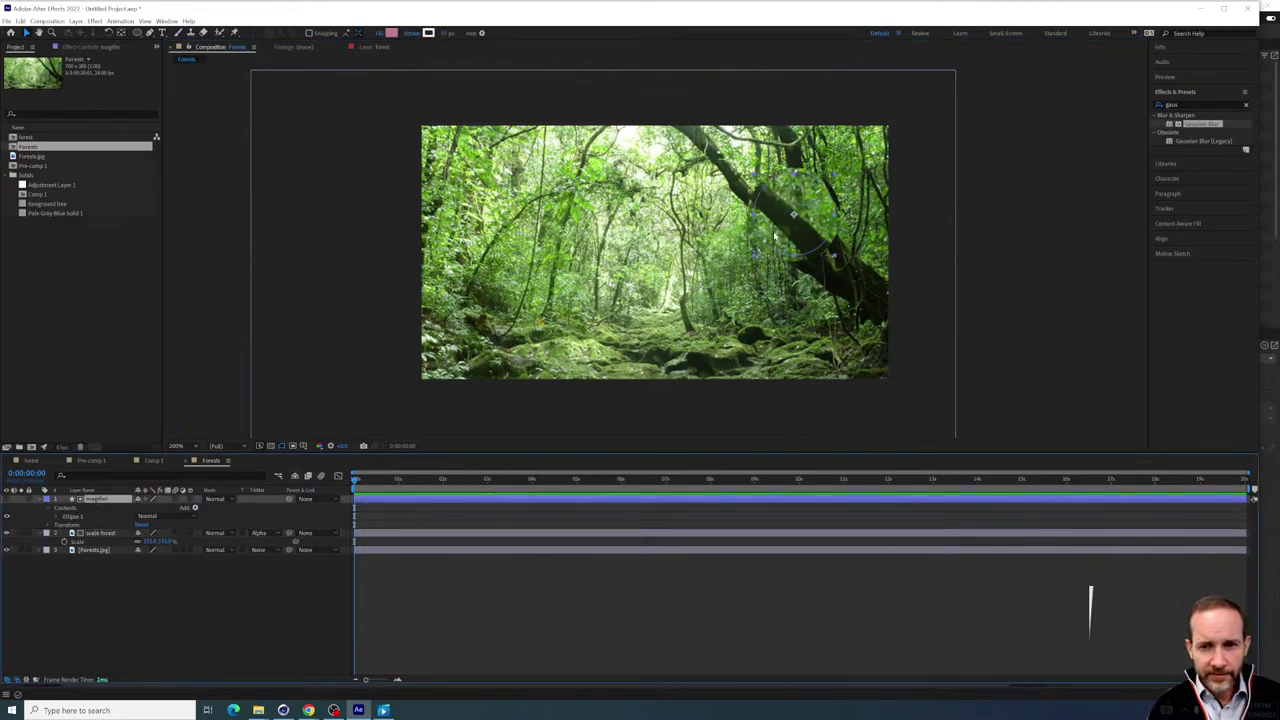
drag(537, 251, 776, 226)
drag(719, 245, 648, 236)
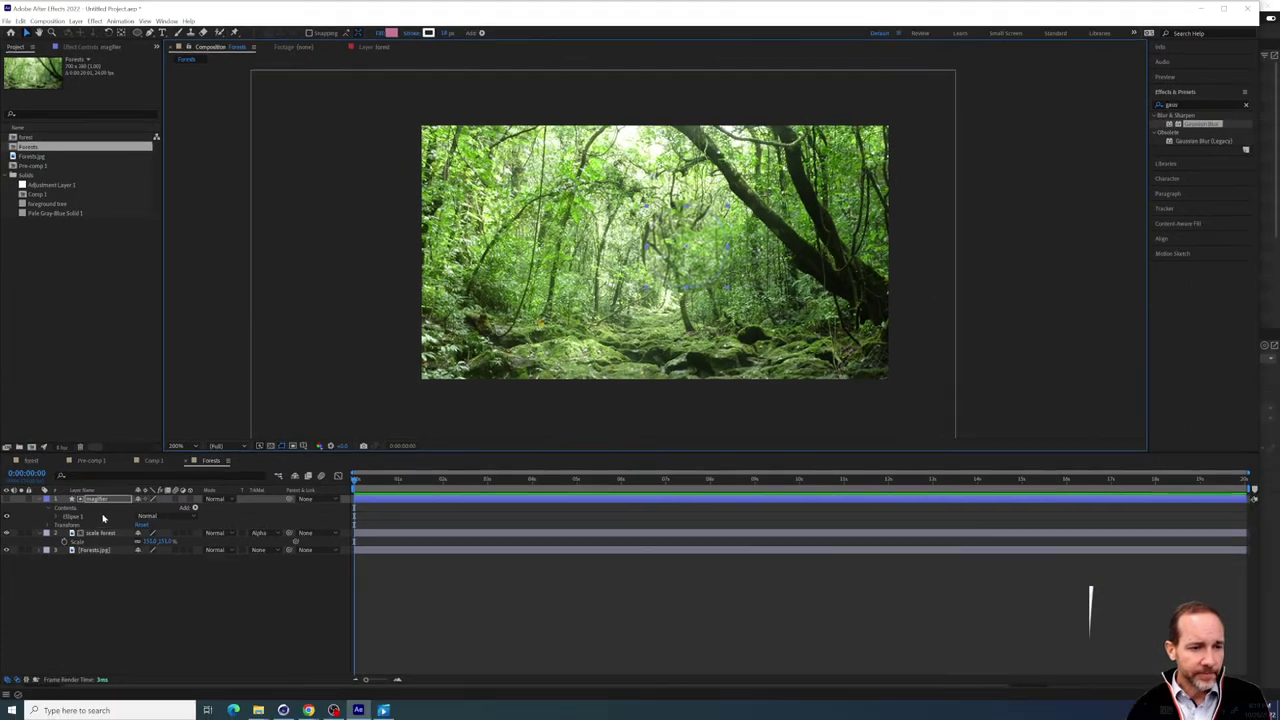
Animate the magifier circle's position with keyframes from left of the forest's centre at the start to the leaning trunk just after 2 seconds
click(104, 501)
drag(686, 246, 588, 241)
key(p)
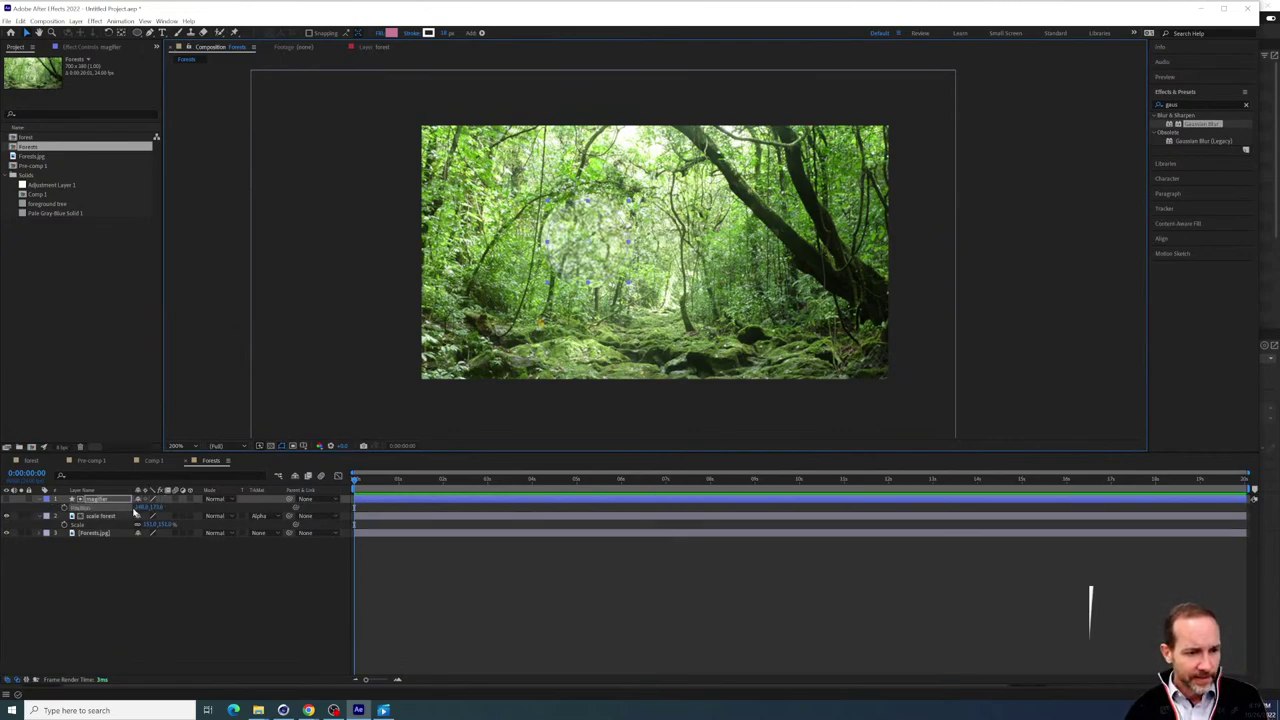
click(65, 507)
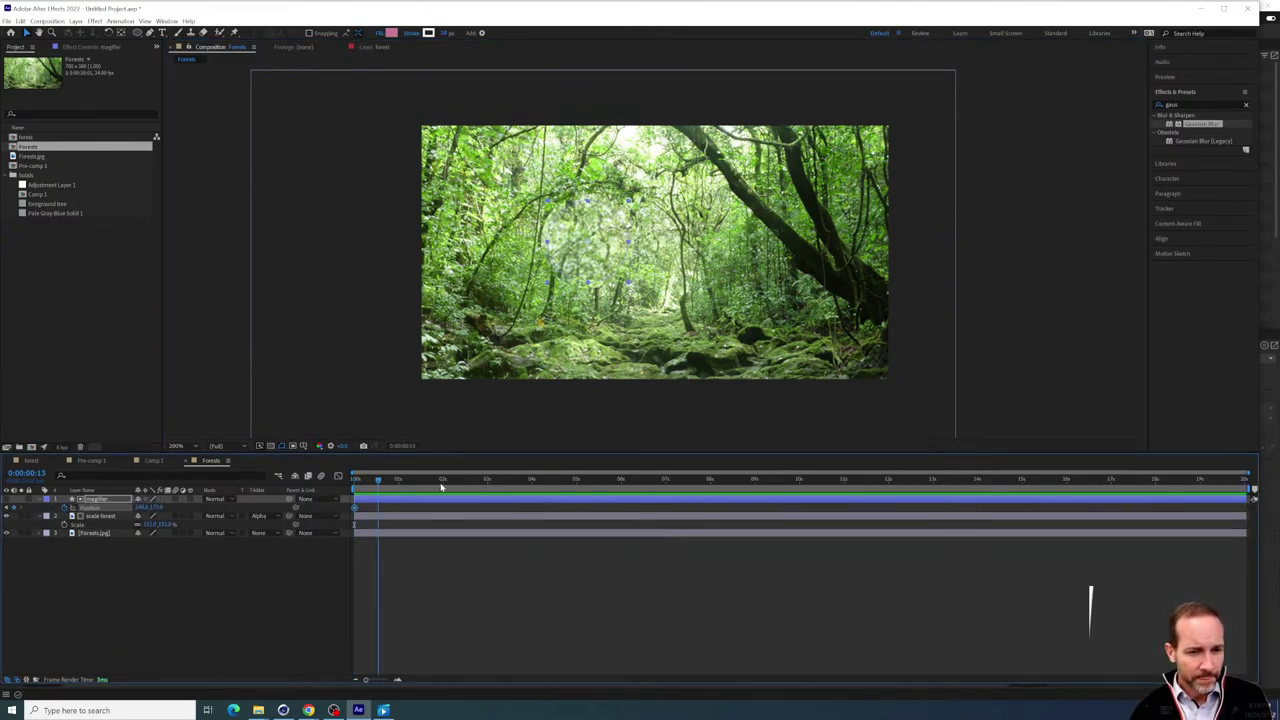
drag(141, 508, 290, 497)
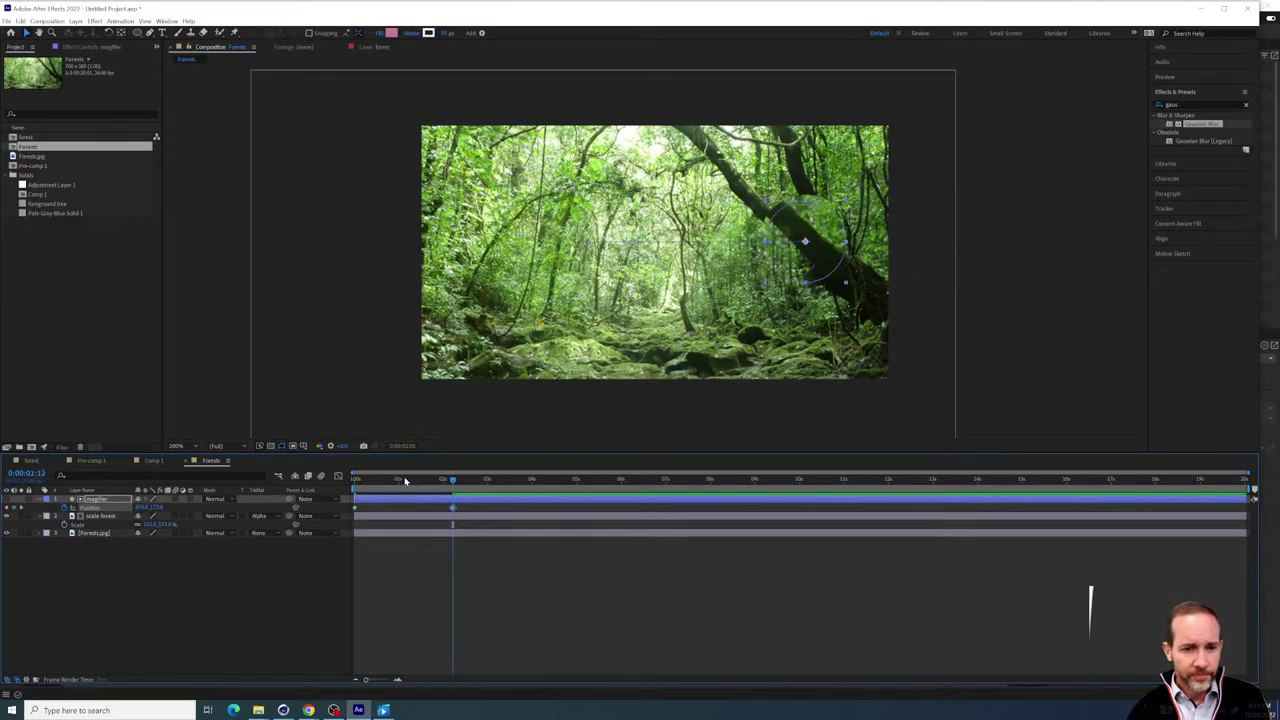
drag(403, 480, 465, 482)
Switch to the video player and scrub through the owl animation to examine its magnifying glass and prey circles
click(383, 710)
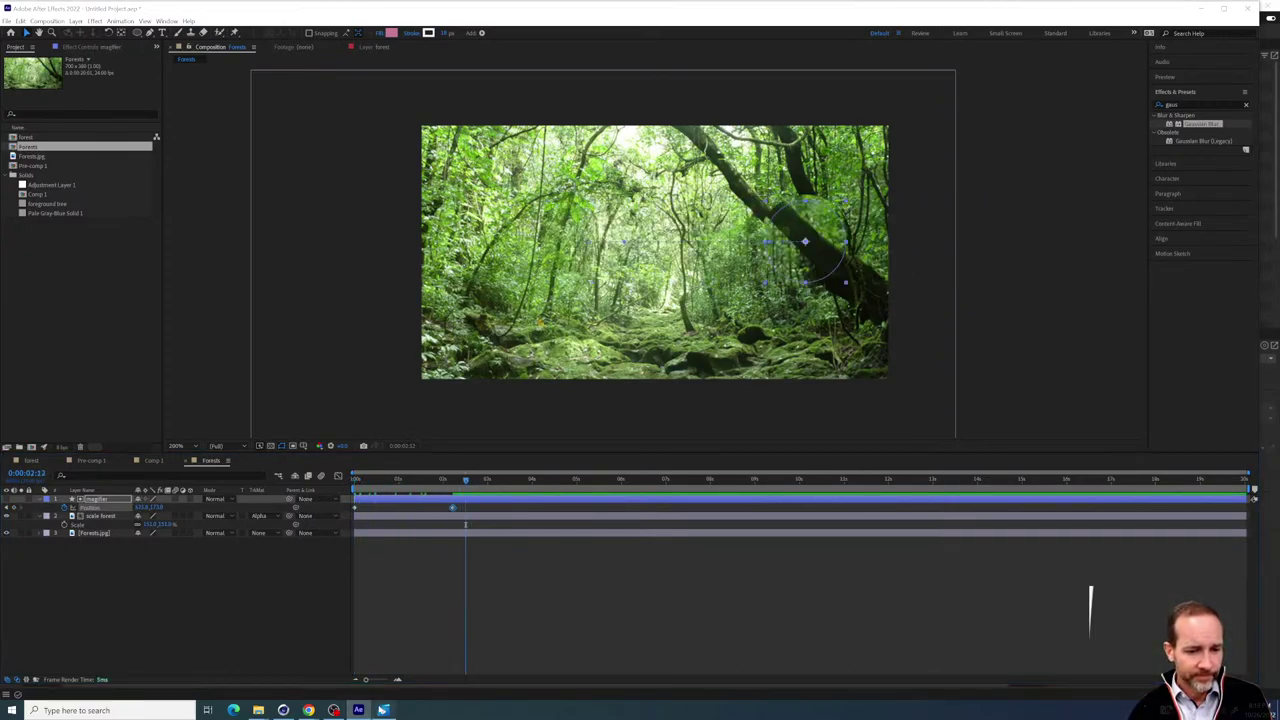
mouse_move(380, 514)
mouse_down()
mouse_move(480, 514)
mouse_move(112, 514)
mouse_move(443, 514)
mouse_move(274, 514)
mouse_move(366, 528)
mouse_up()
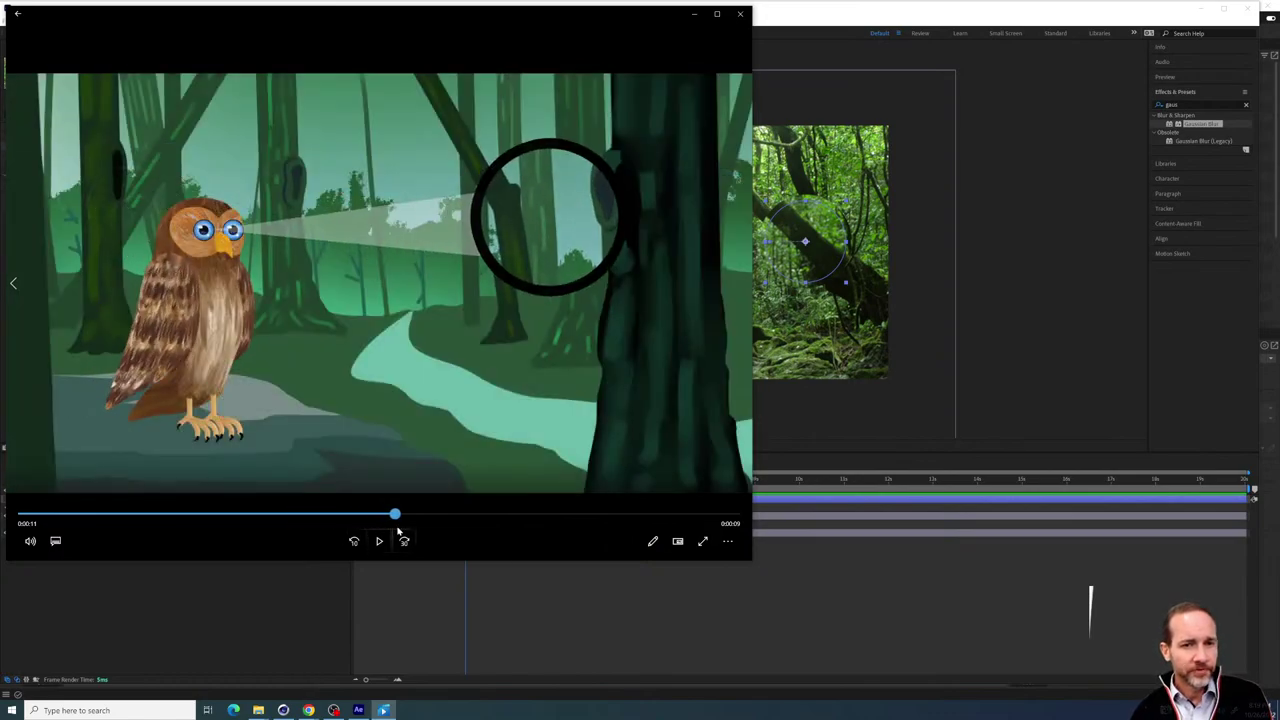
drag(446, 533, 611, 521)
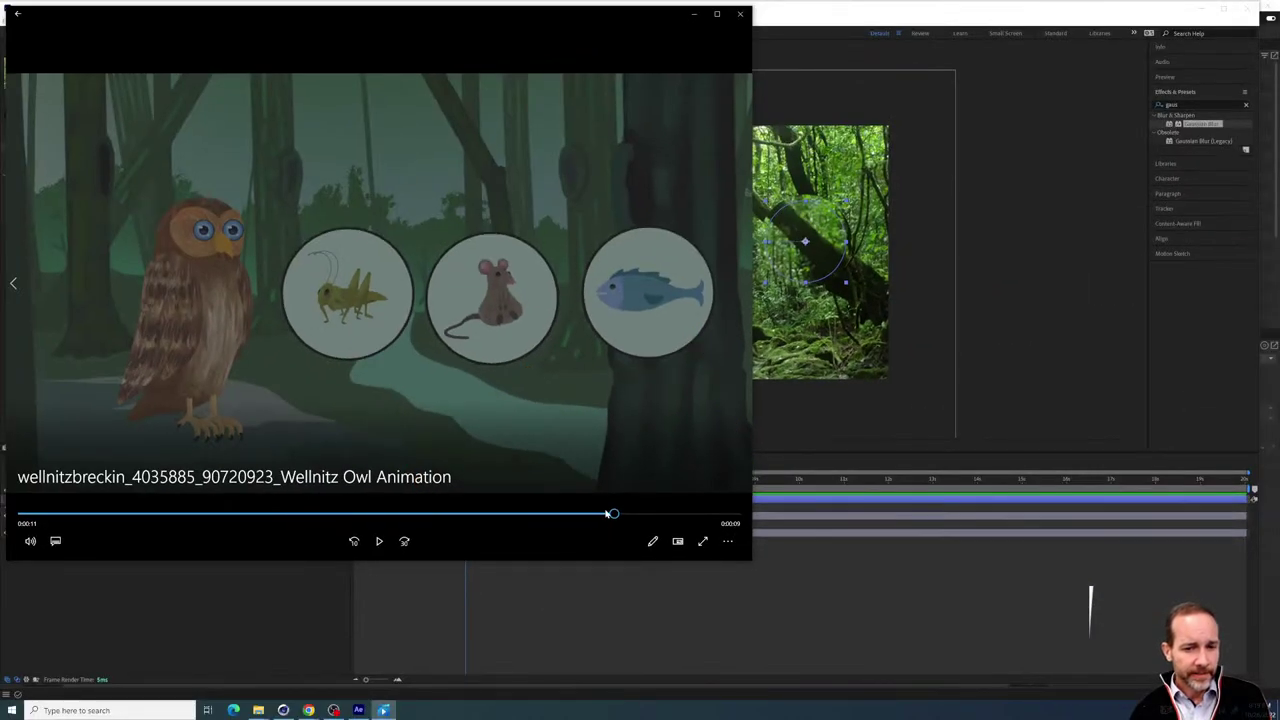
mouse_move(607, 513)
mouse_down()
mouse_move(423, 527)
mouse_move(637, 516)
mouse_move(583, 519)
mouse_move(594, 516)
mouse_up()
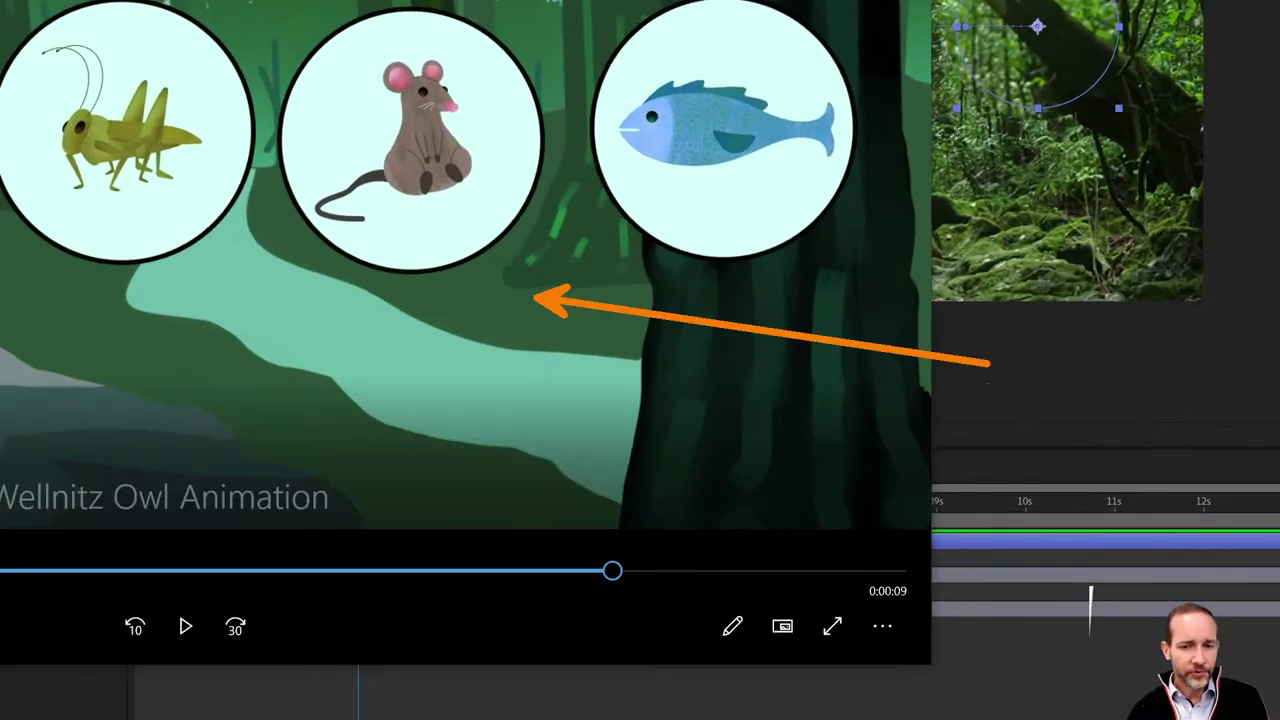
drag(886, 466, 730, 335)
drag(525, 577, 157, 581)
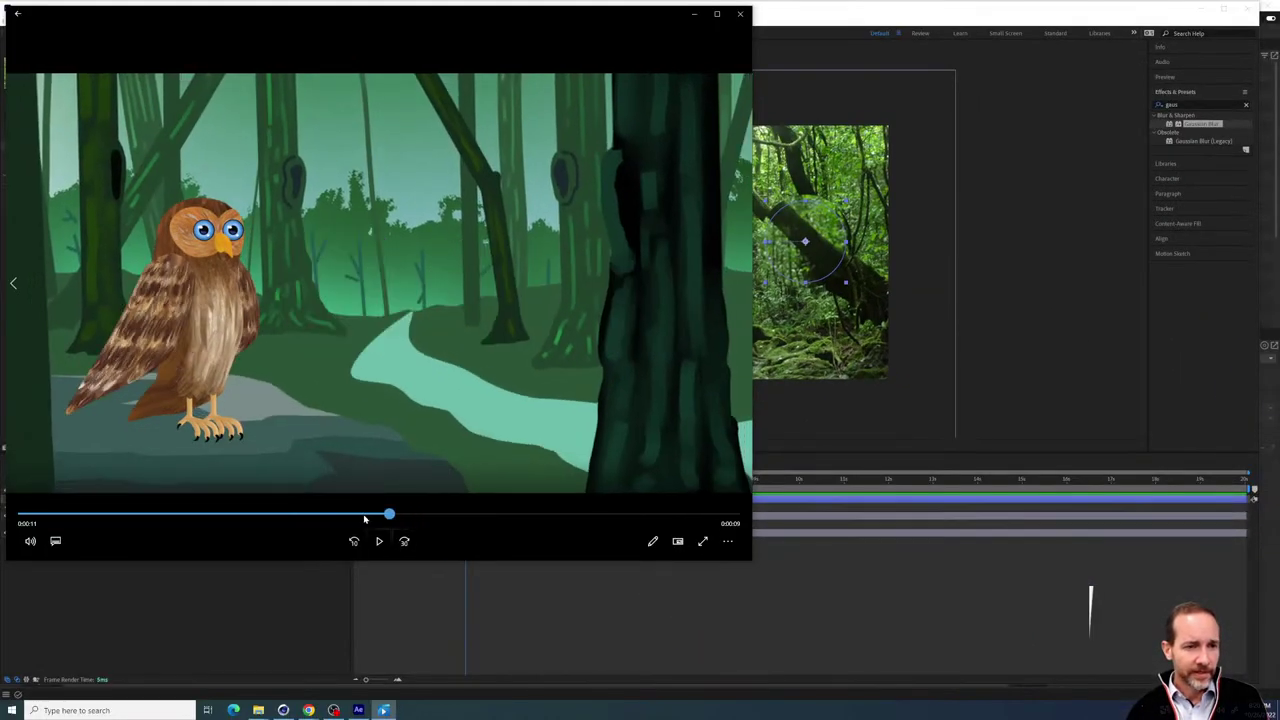
Replay the part of the owl animation where the grasshopper, mouse and fish circles appear one by one
mouse_move(365, 518)
mouse_down()
mouse_move(180, 516)
mouse_move(620, 516)
mouse_move(181, 516)
mouse_move(340, 522)
mouse_up()
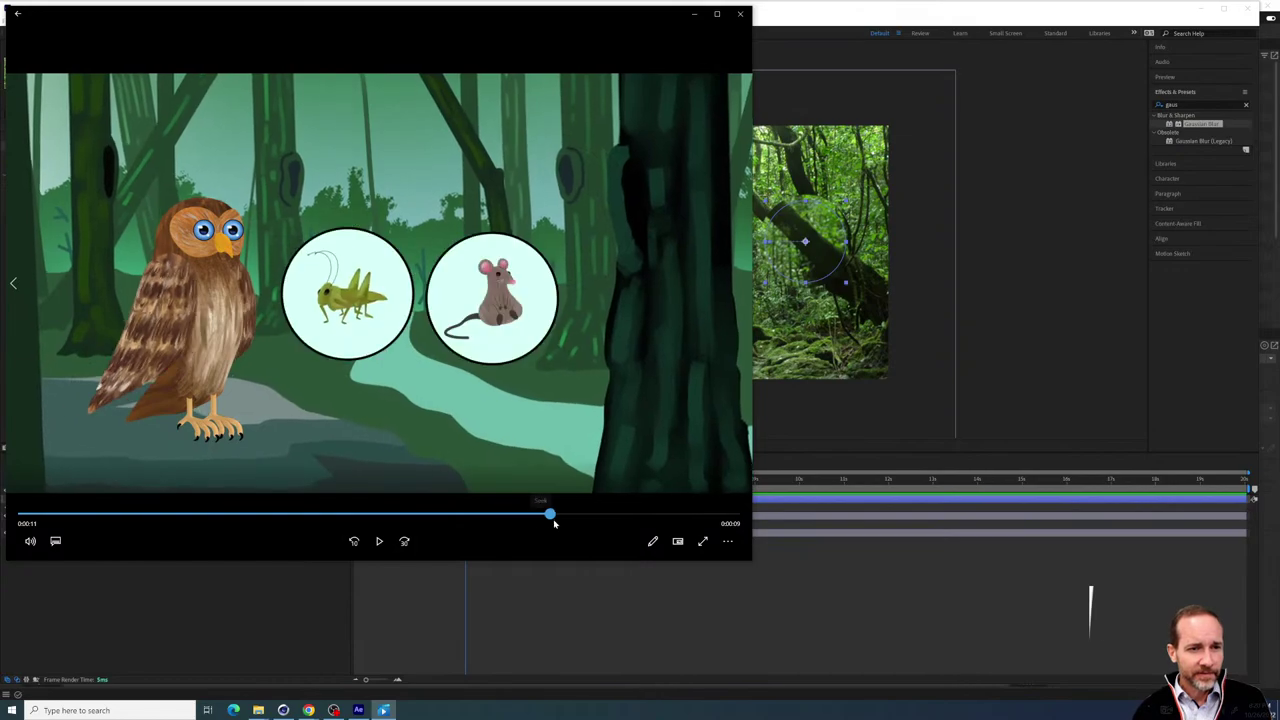
drag(555, 523, 621, 518)
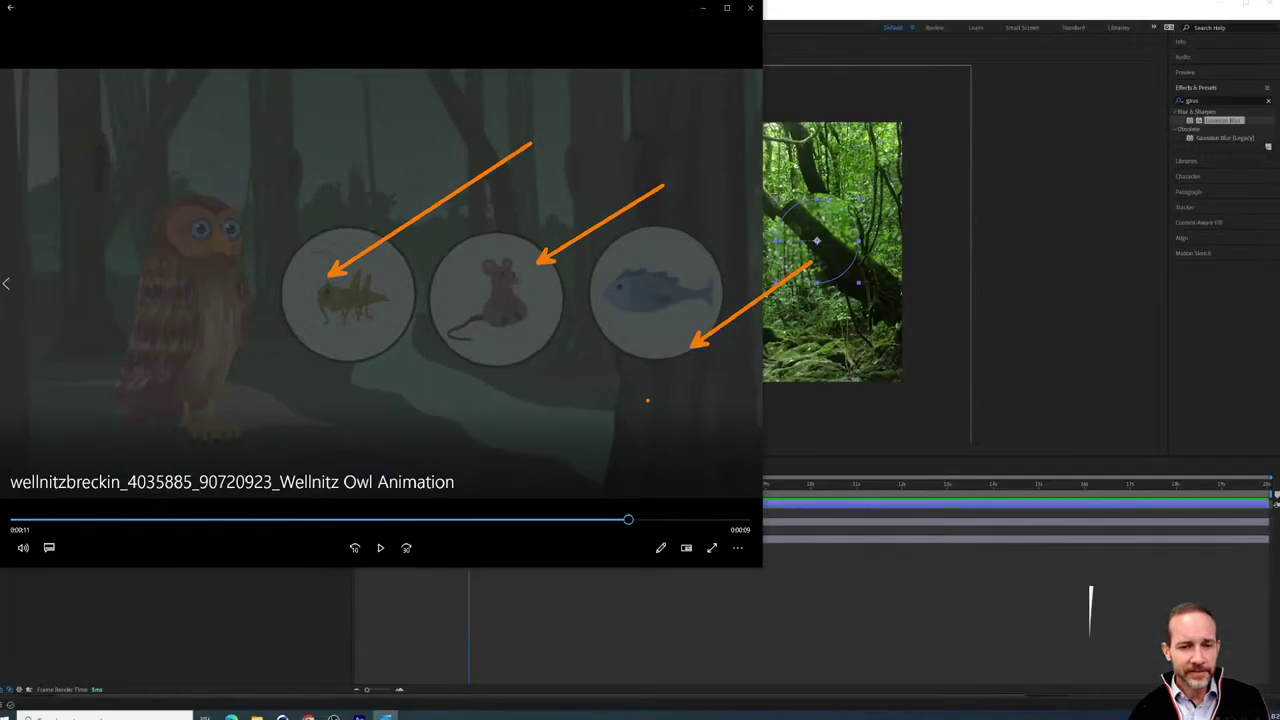
drag(480, 518, 578, 515)
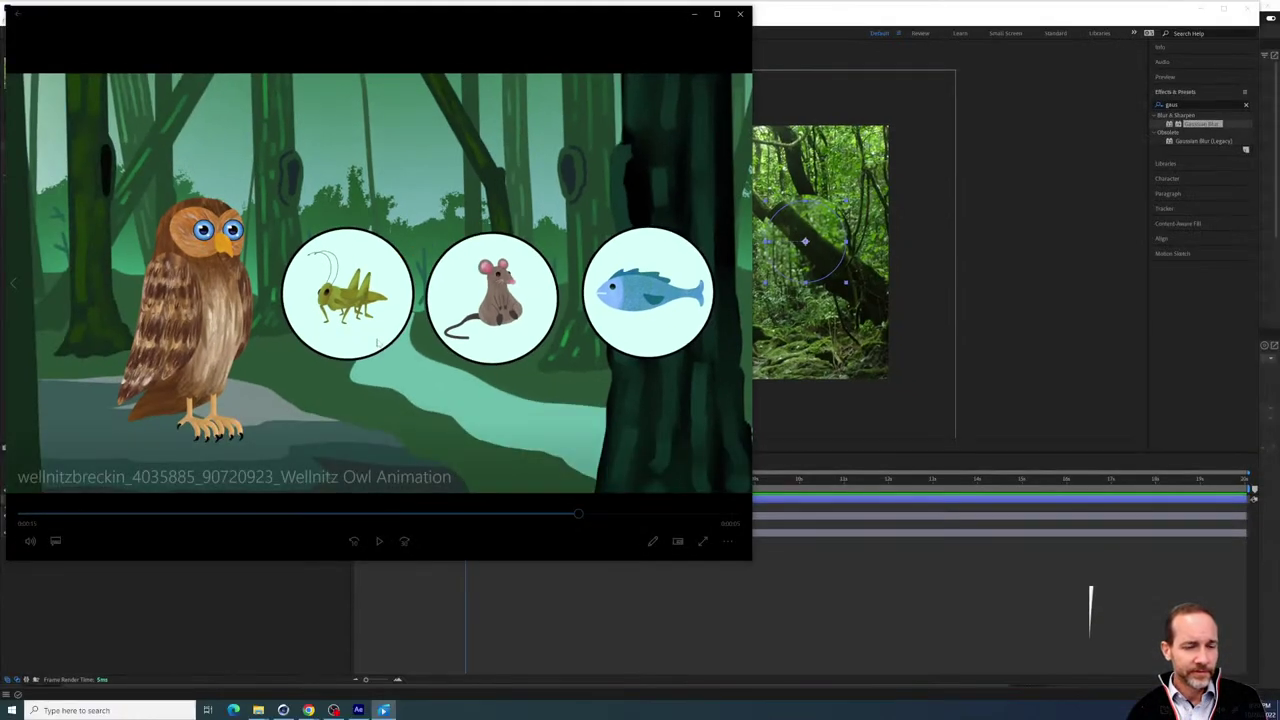
click(514, 515)
drag(517, 516, 607, 514)
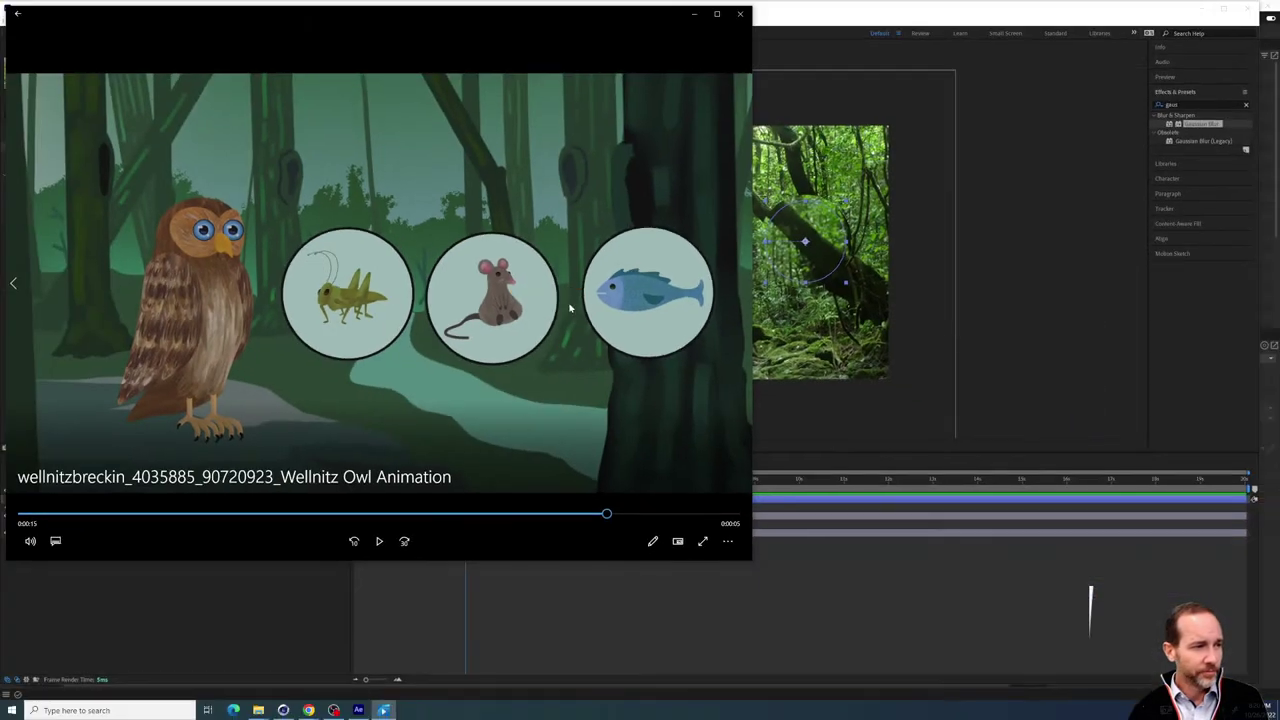
drag(446, 515, 586, 503)
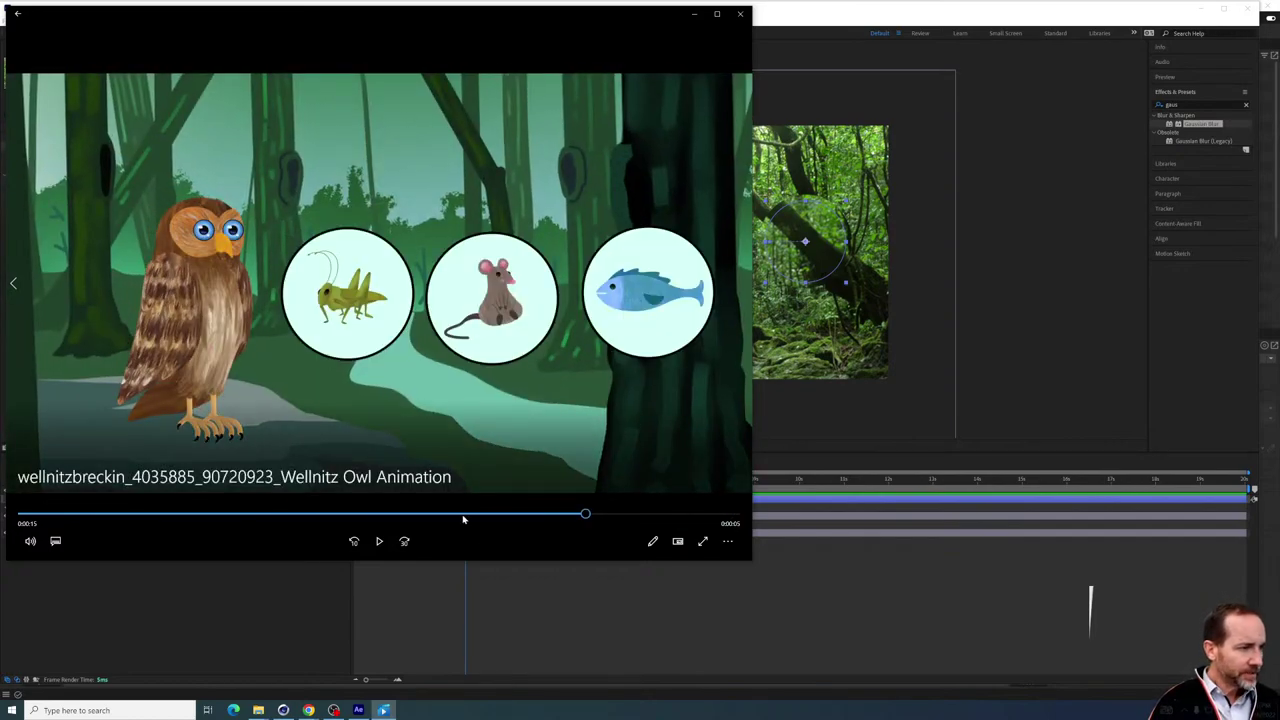
click(384, 546)
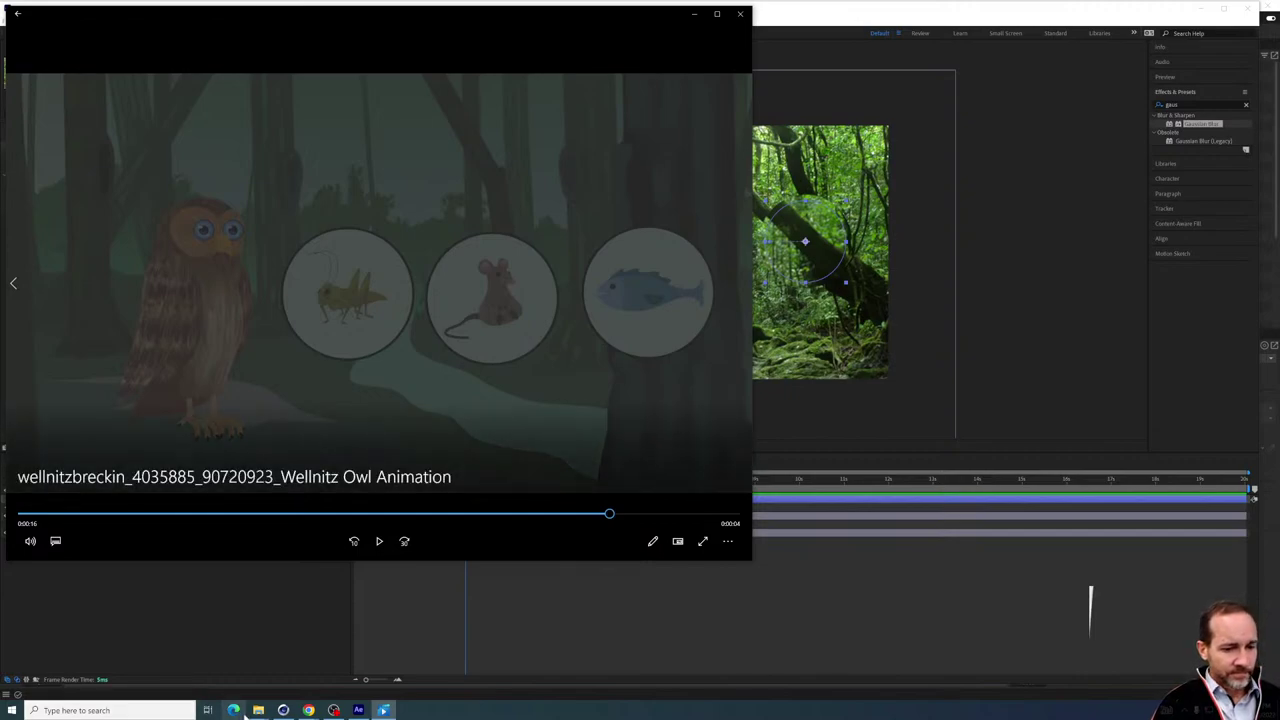
Switch to File Explorer and open the cat paw animation from the art three scene folder to watch it play
click(383, 710)
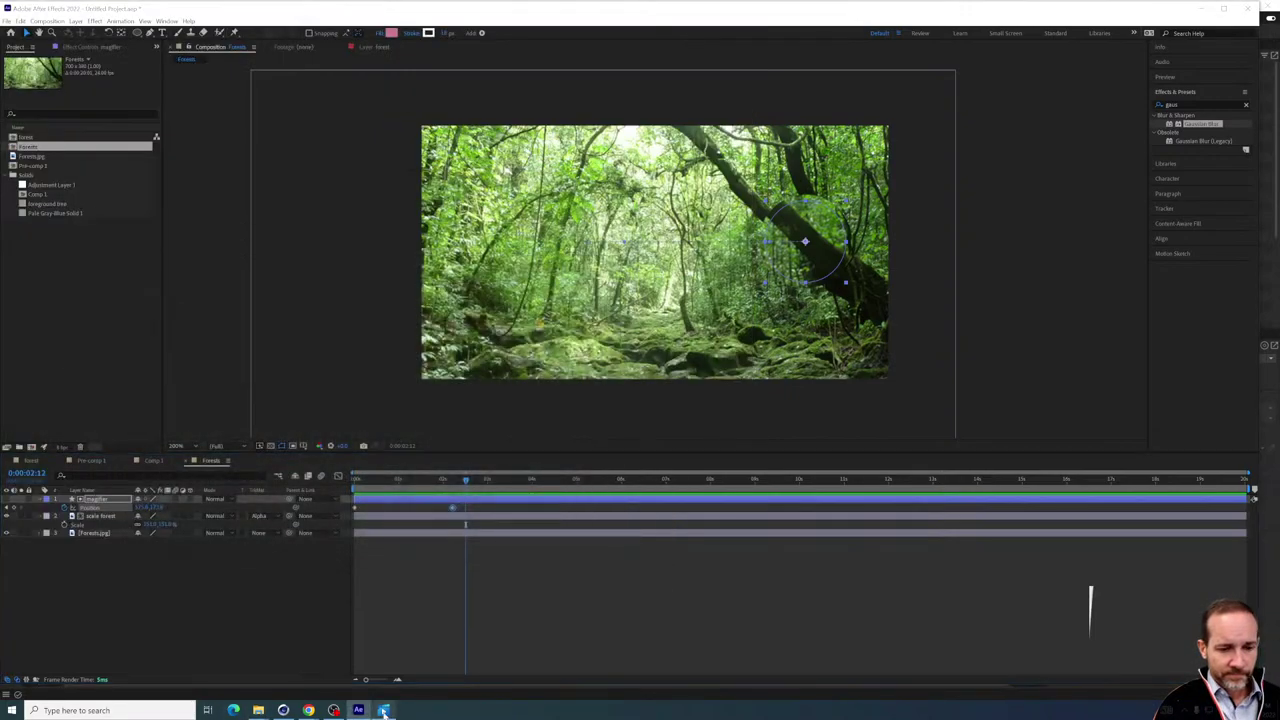
click(383, 710)
mouse_move(268, 708)
click(358, 660)
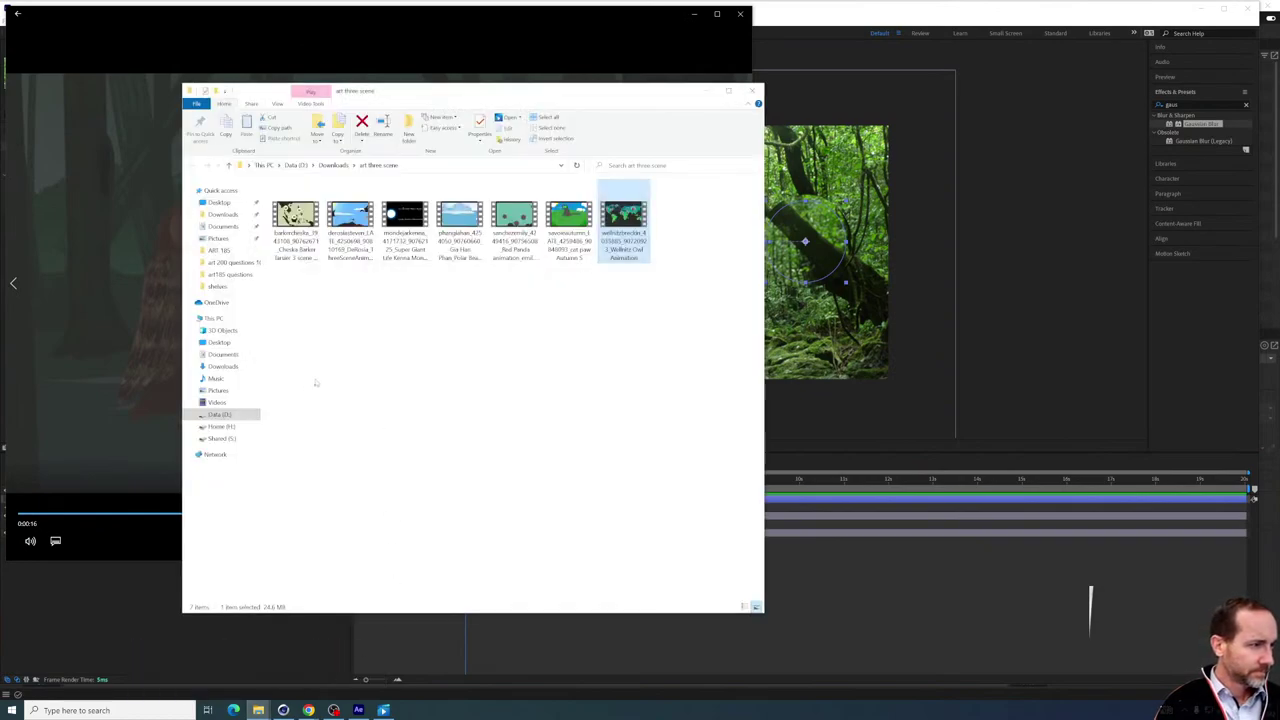
click(578, 280)
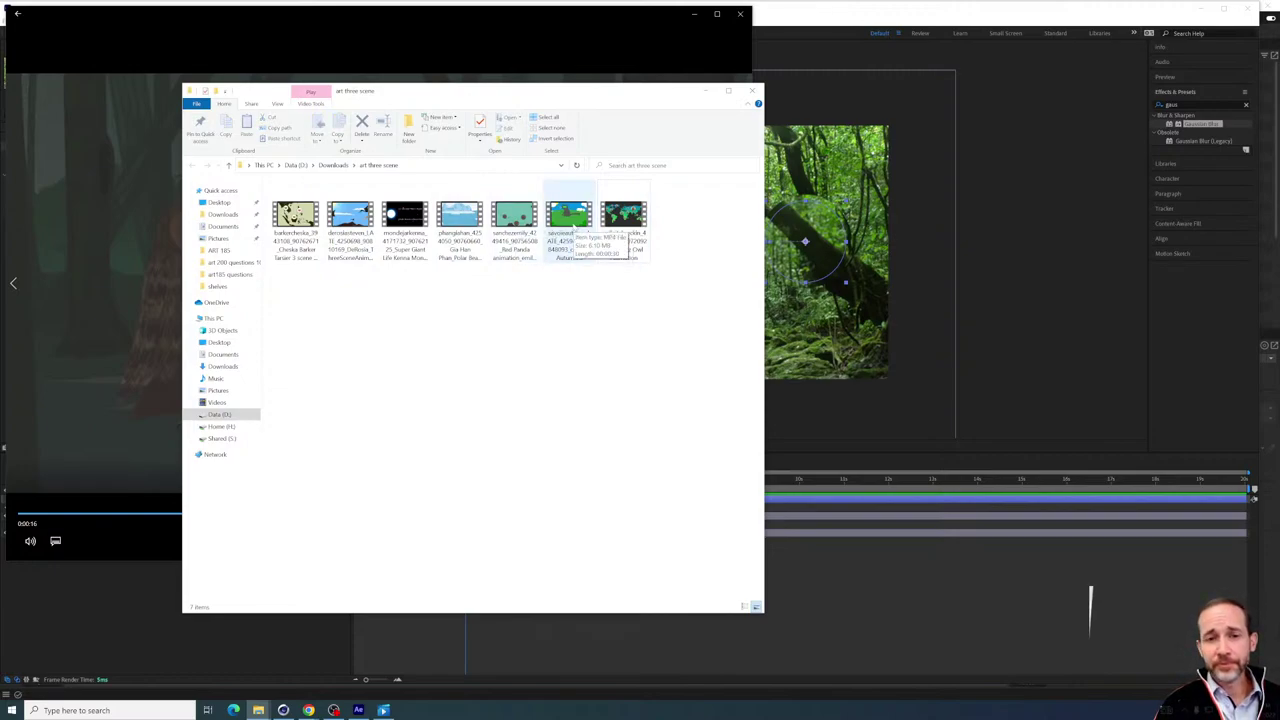
click(570, 215)
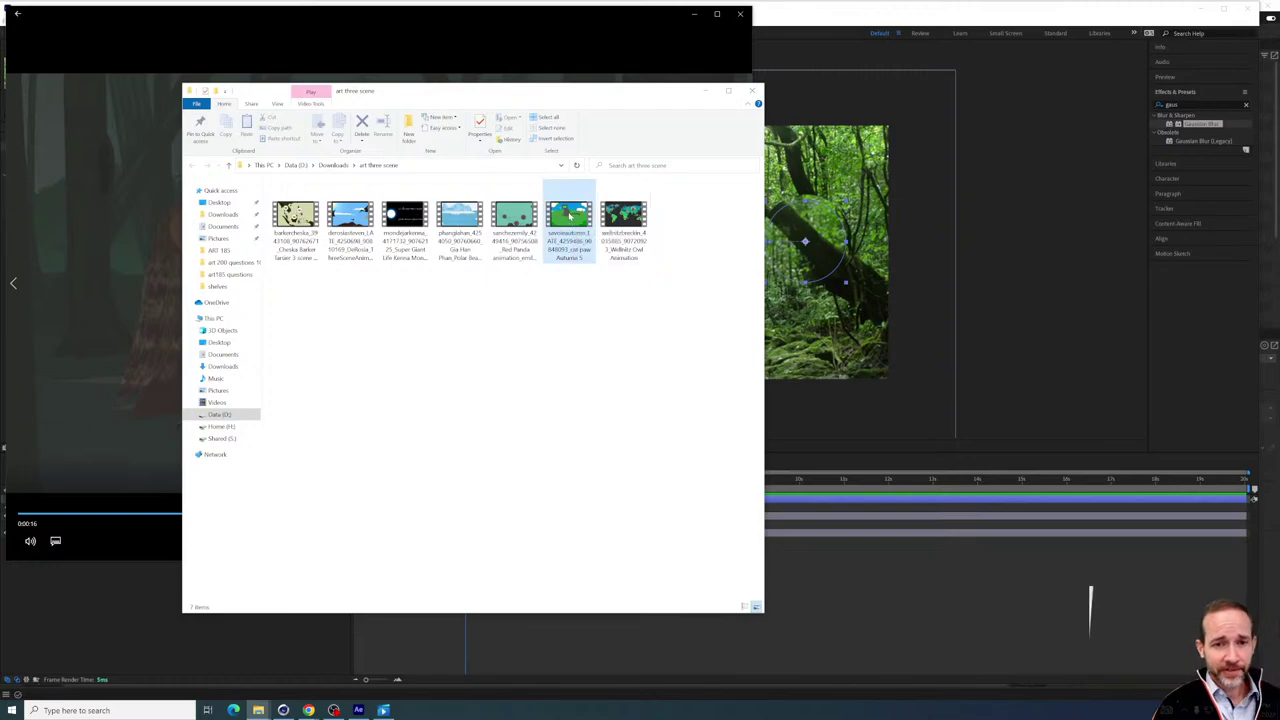
double_click(570, 215)
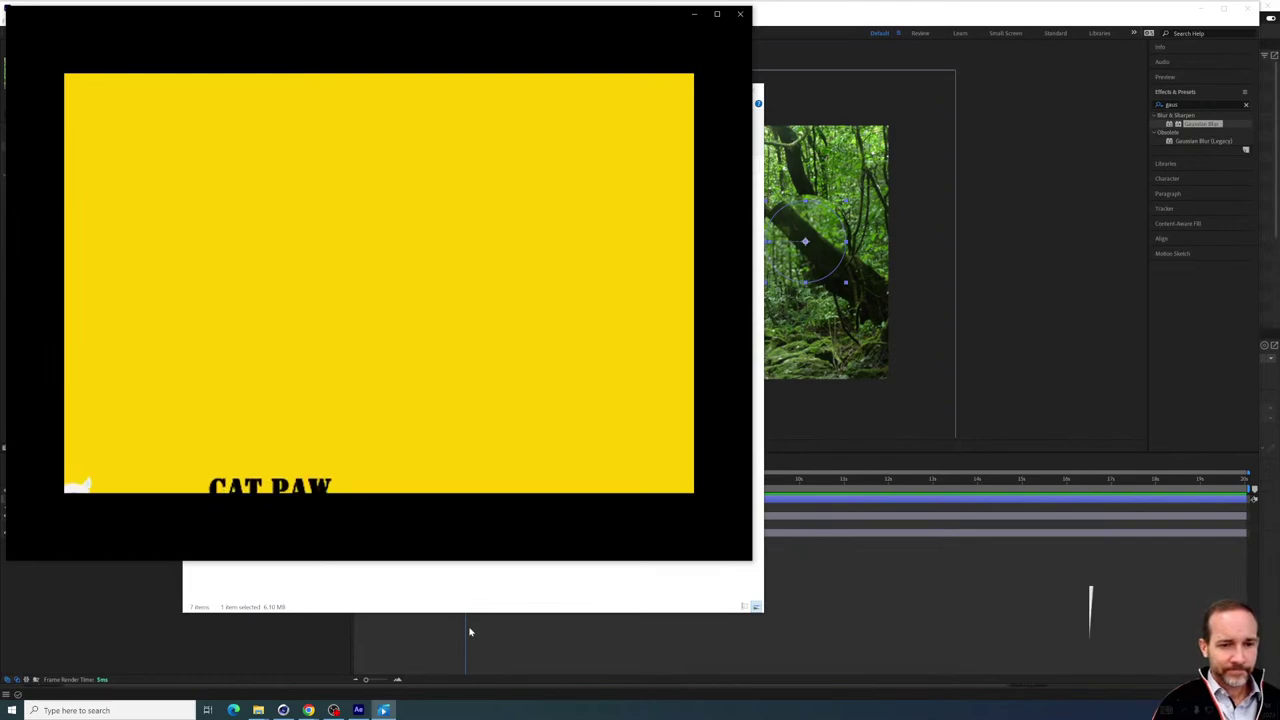
mouse_move(391, 486)
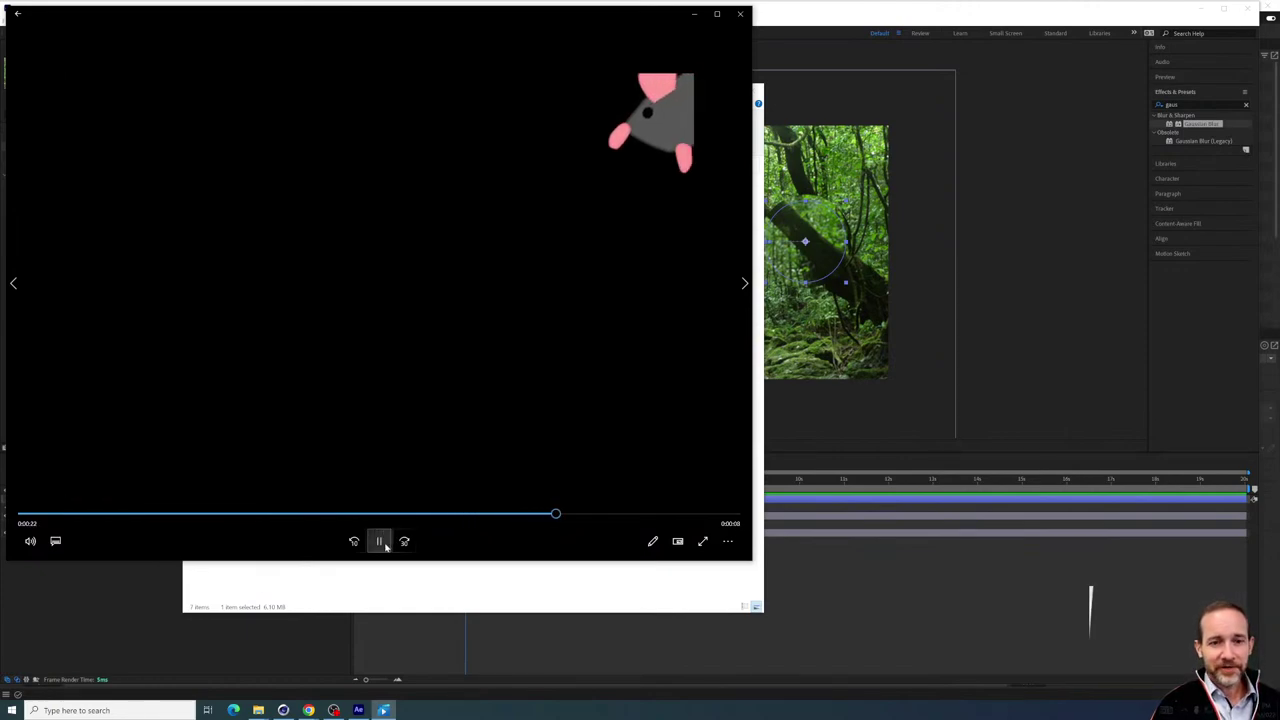
Pause the cat paw video, scrub through its ending and credits to examine them, and close the video player
click(380, 541)
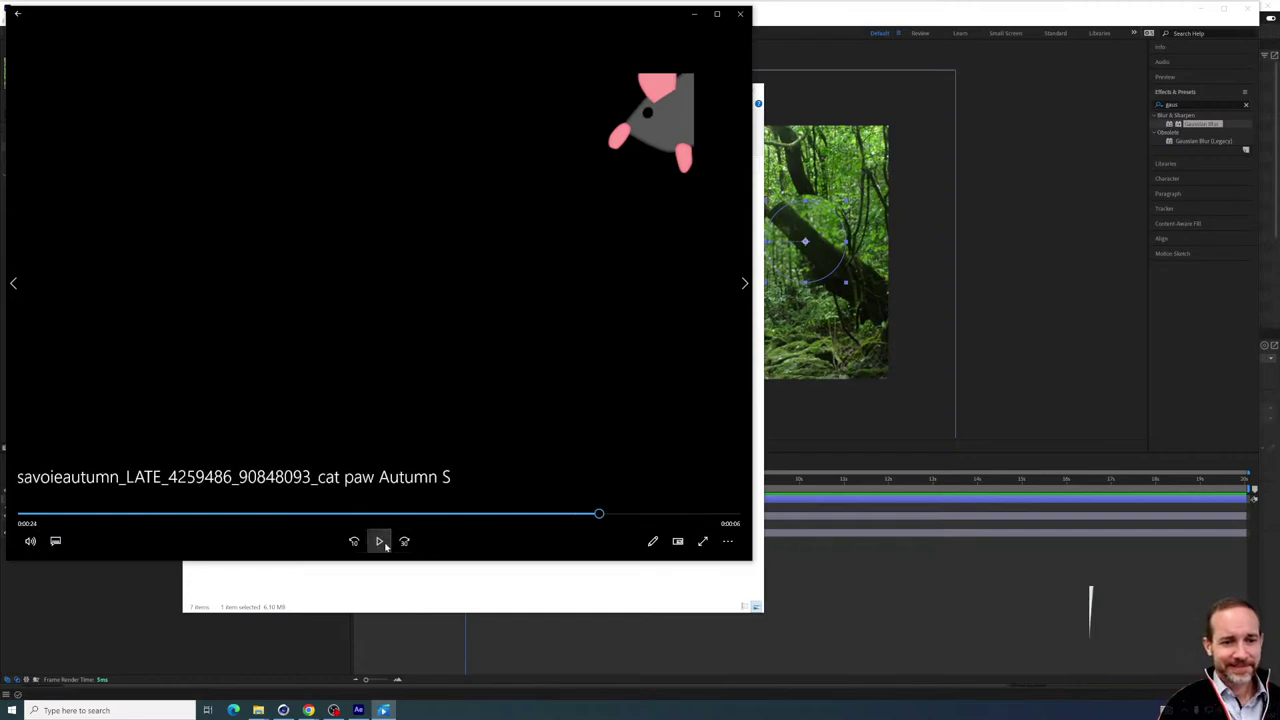
click(668, 514)
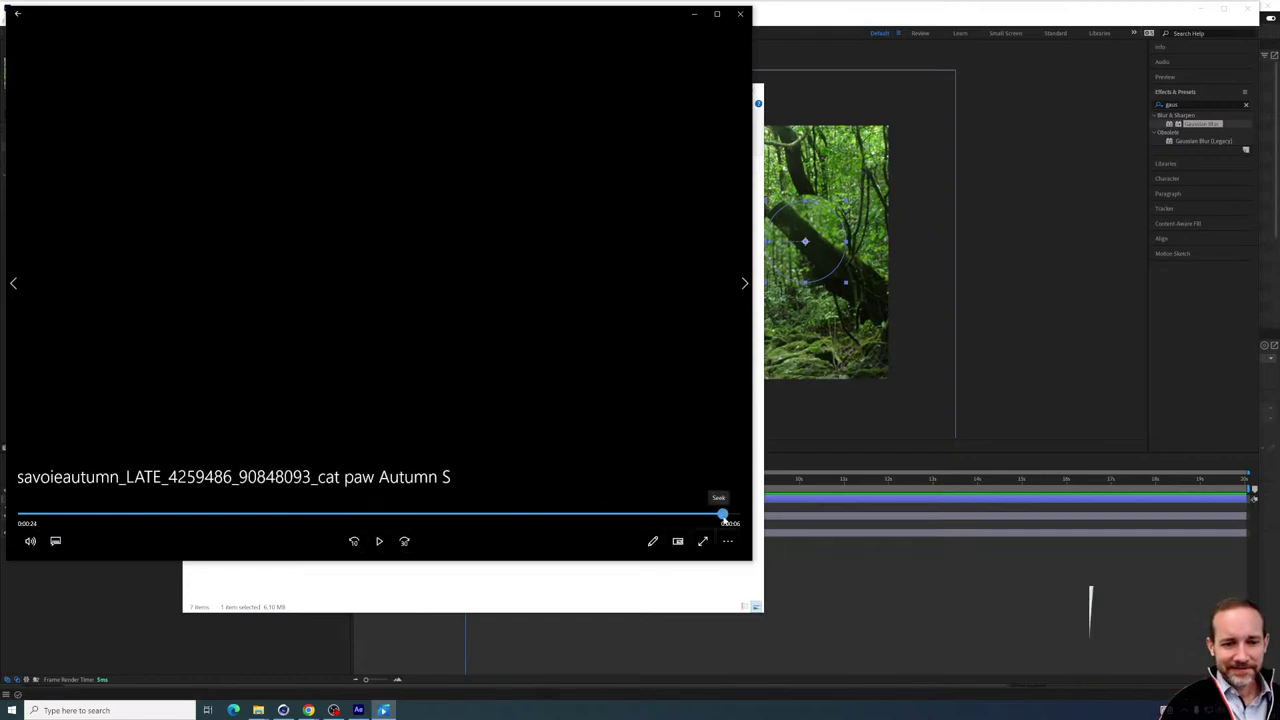
drag(722, 516, 479, 498)
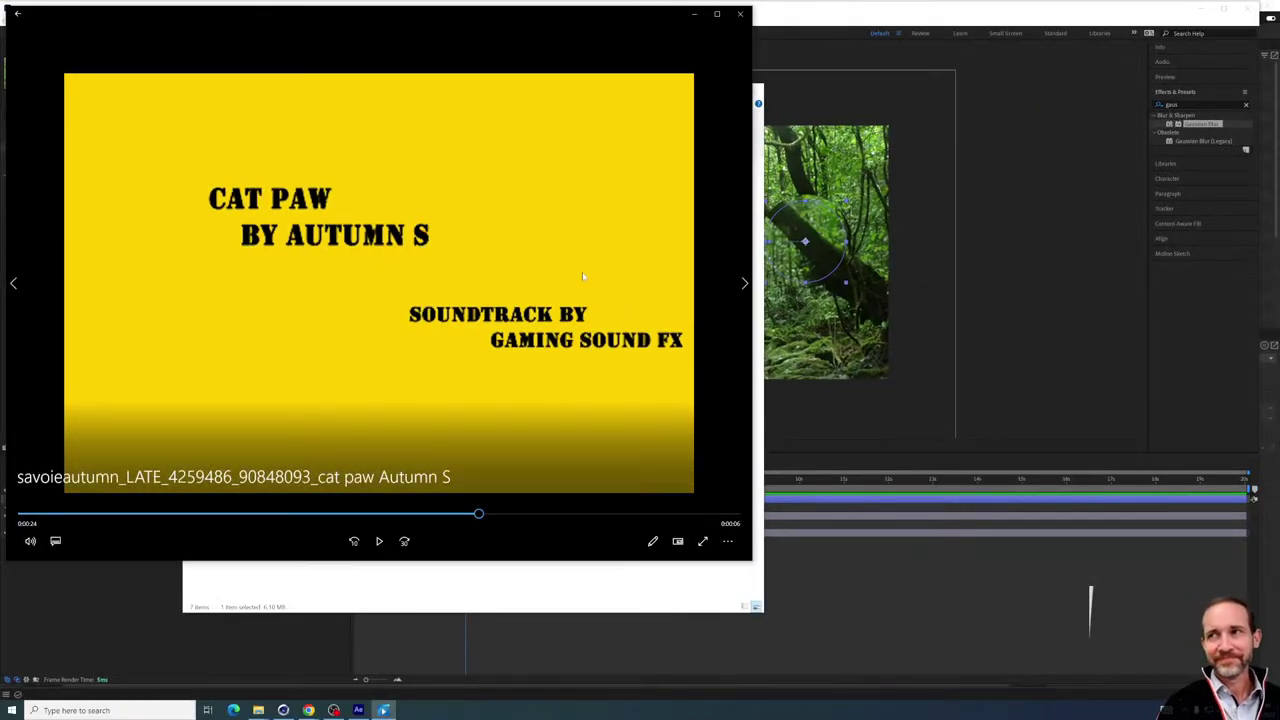
drag(395, 514, 421, 514)
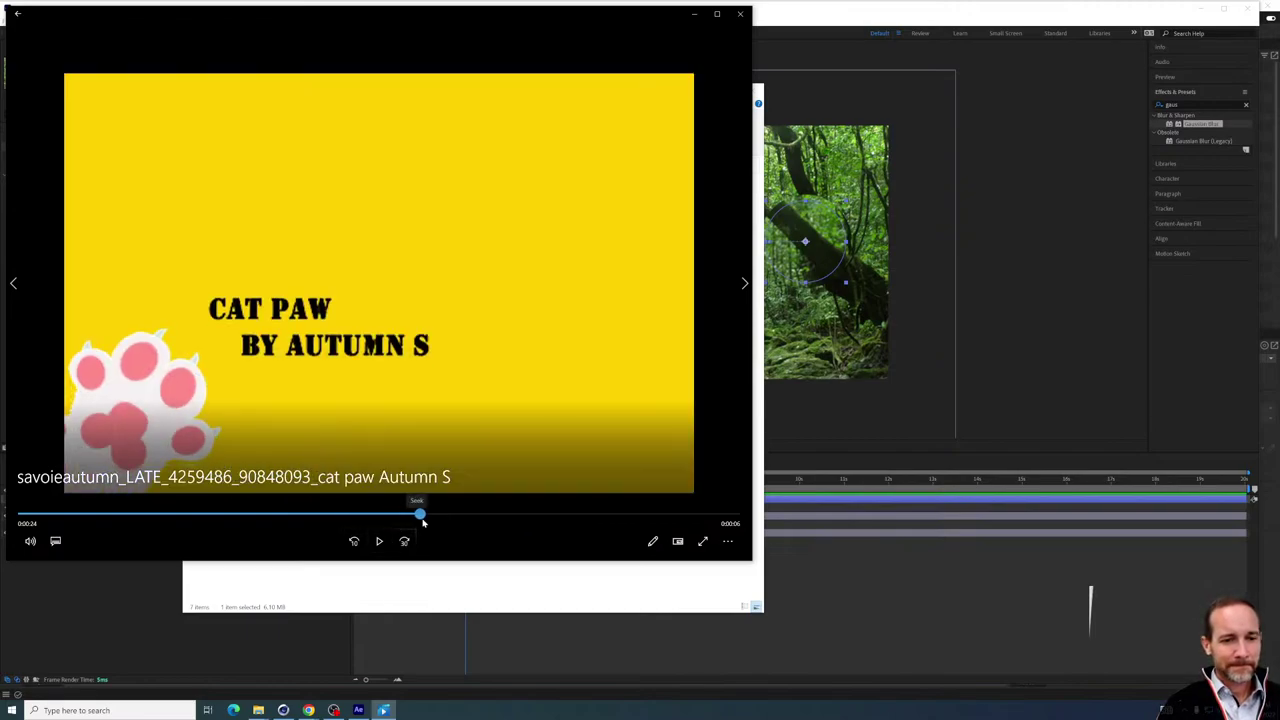
click(741, 15)
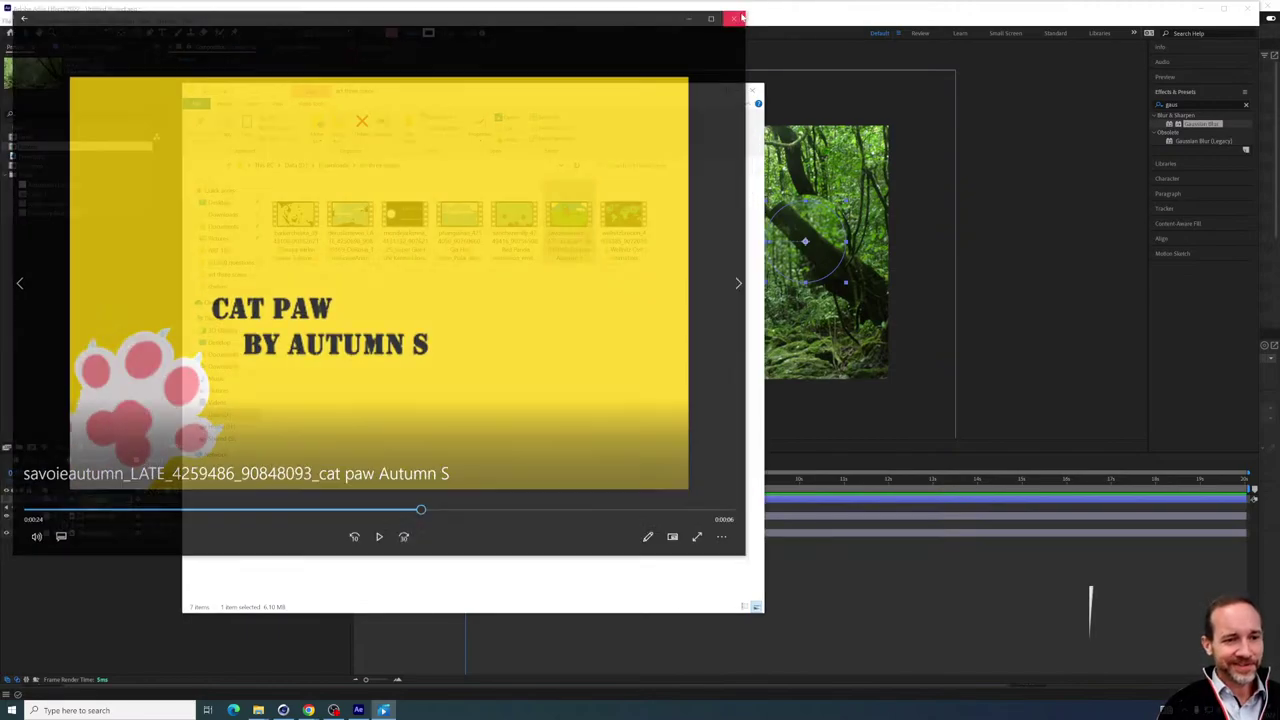
Import the cat paw video from File Explorer into the After Effects project and create a new composition from it
drag(572, 243, 108, 314)
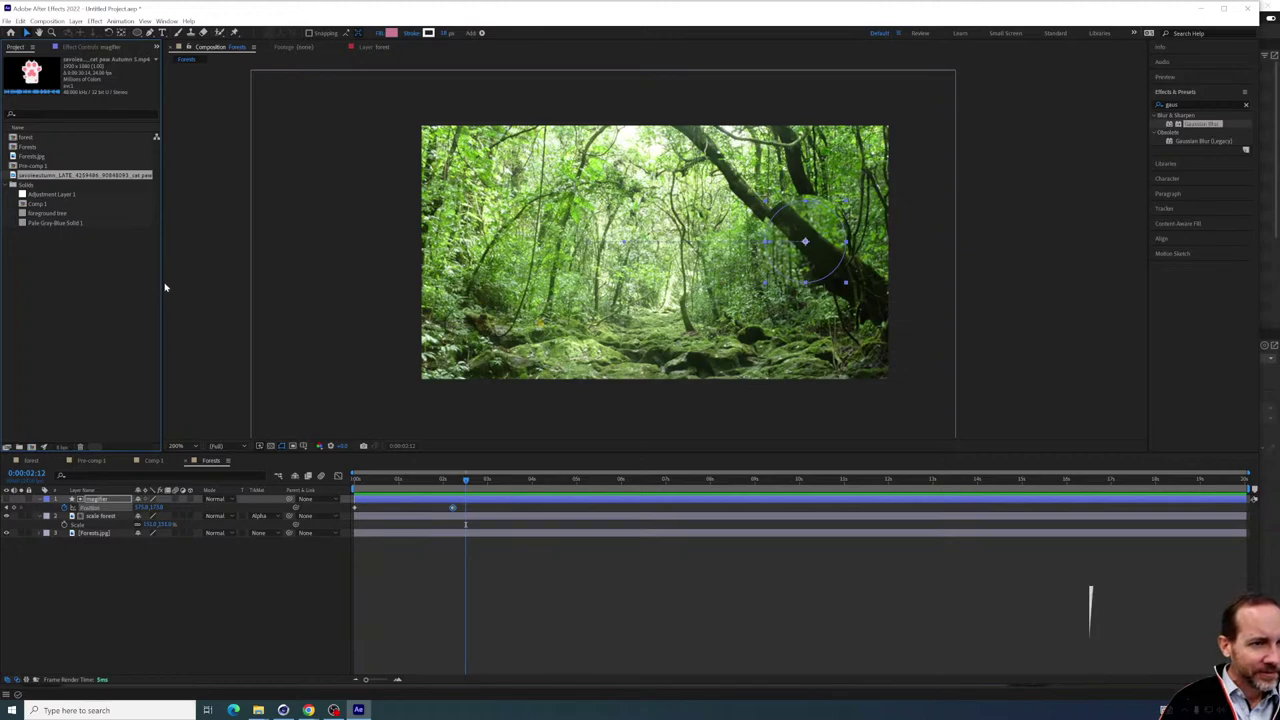
drag(162, 284, 336, 284)
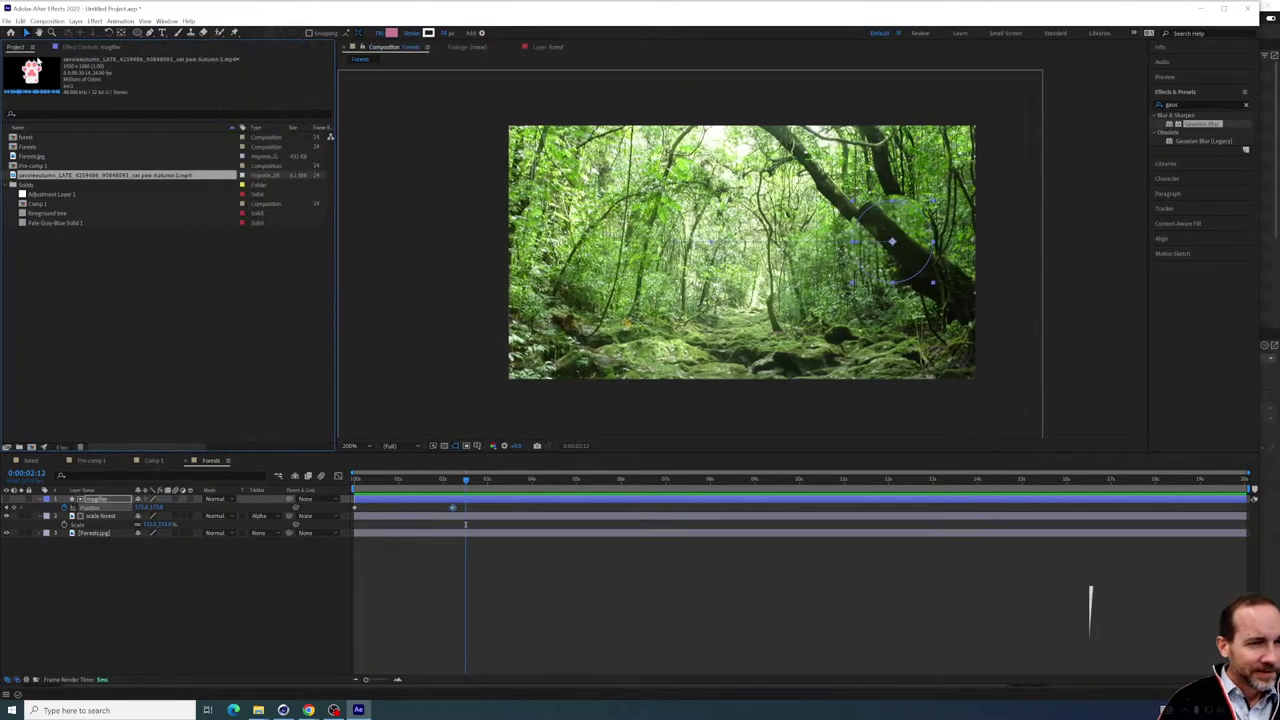
double_click(38, 72)
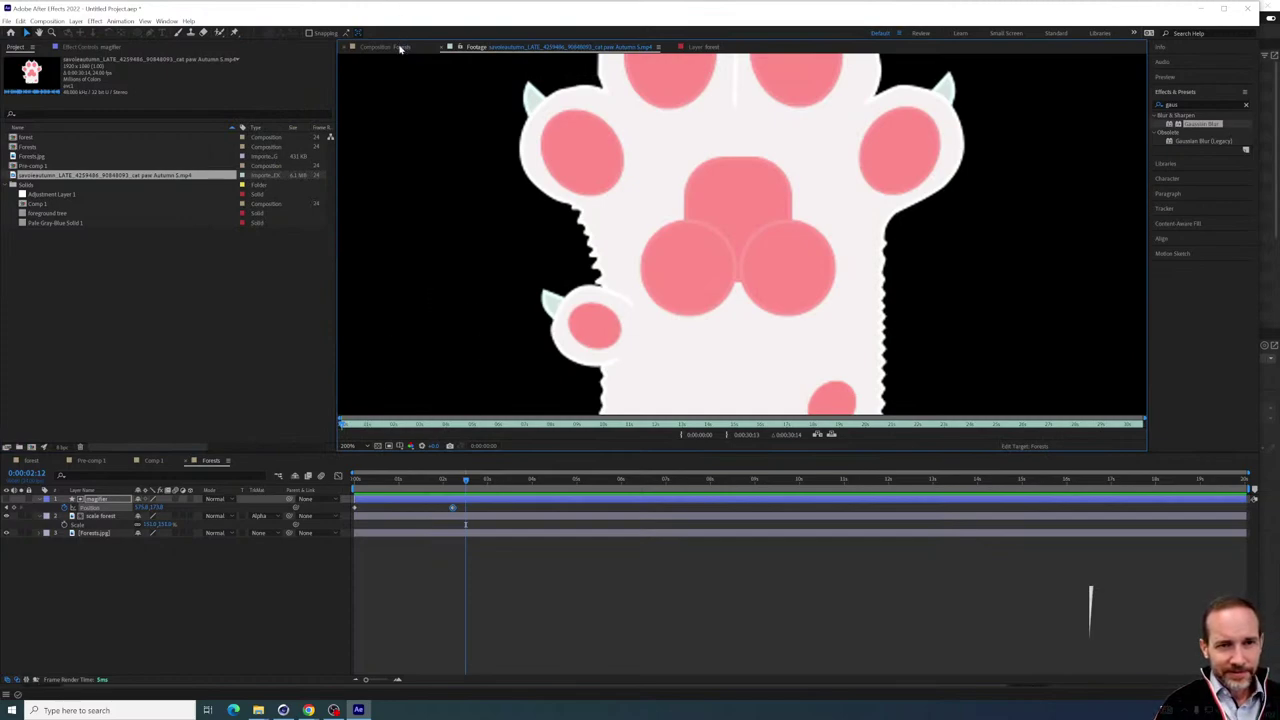
right_click(63, 175)
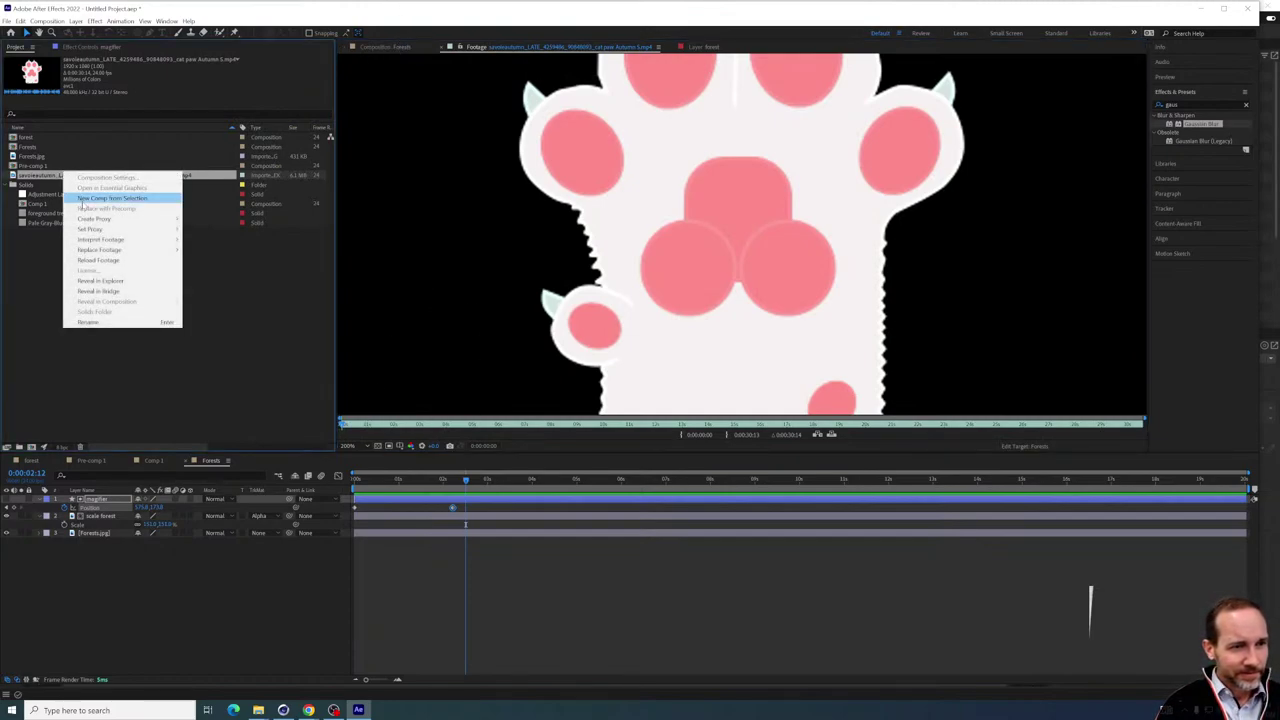
click(100, 199)
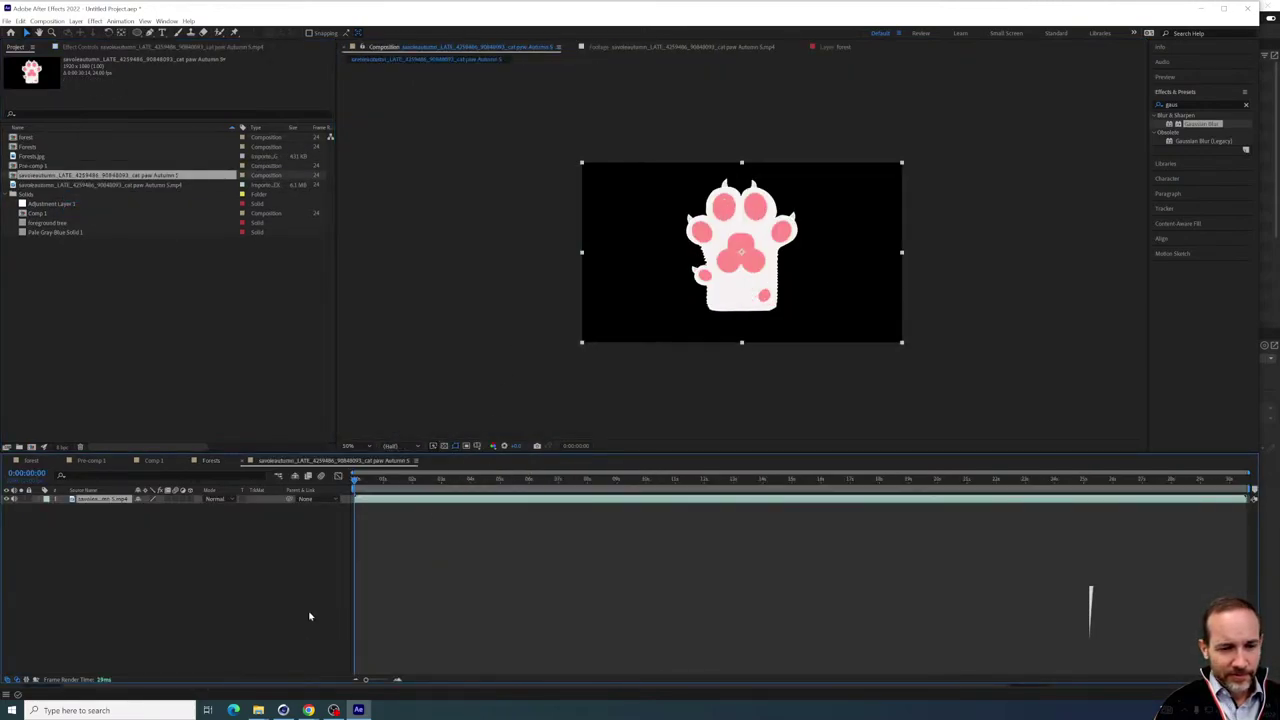
Play and scrub the cat paw composition to examine the credits and the circular reveal of the cat scene, stopping at 0:00:04:02
click(233, 710)
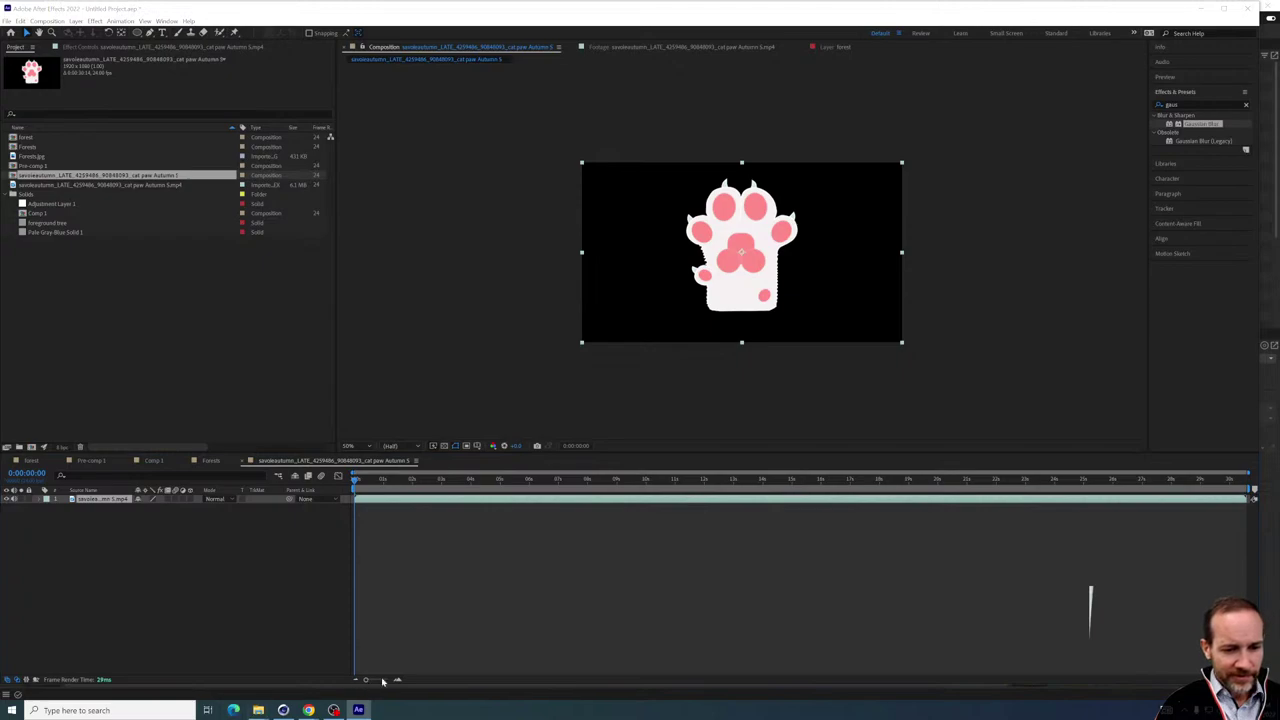
click(426, 592)
drag(495, 479, 818, 480)
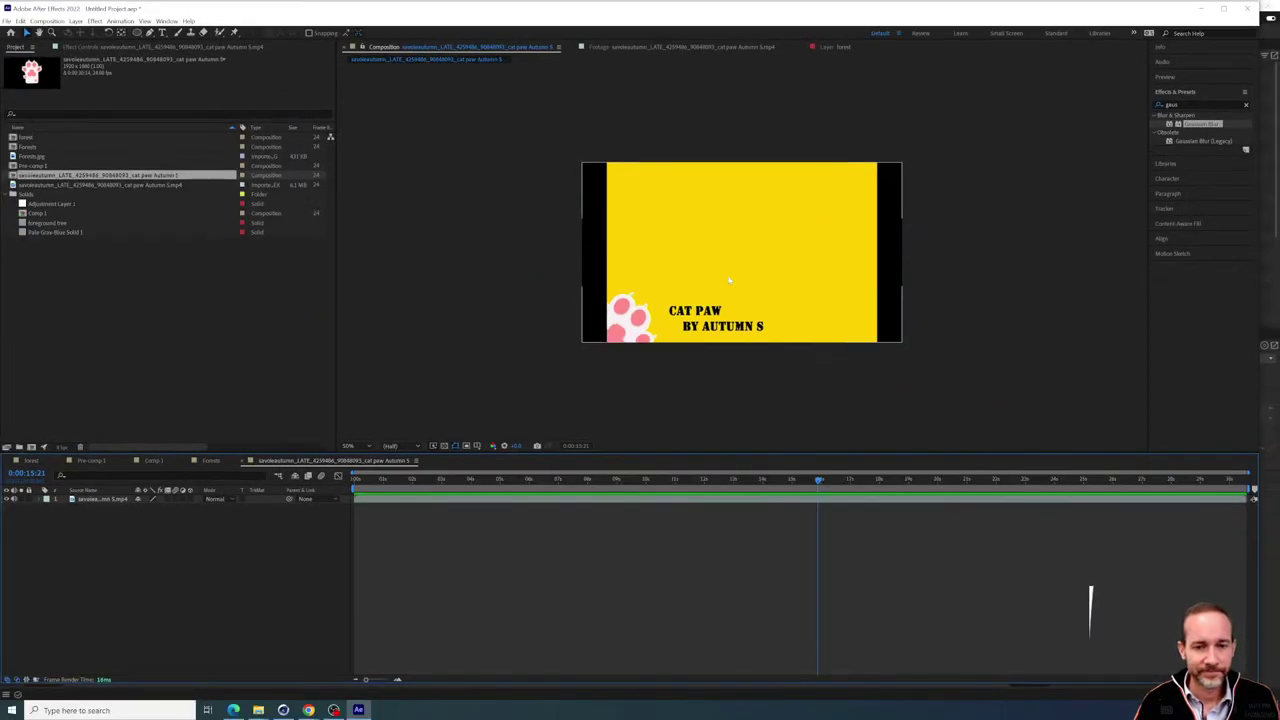
drag(577, 480, 828, 480)
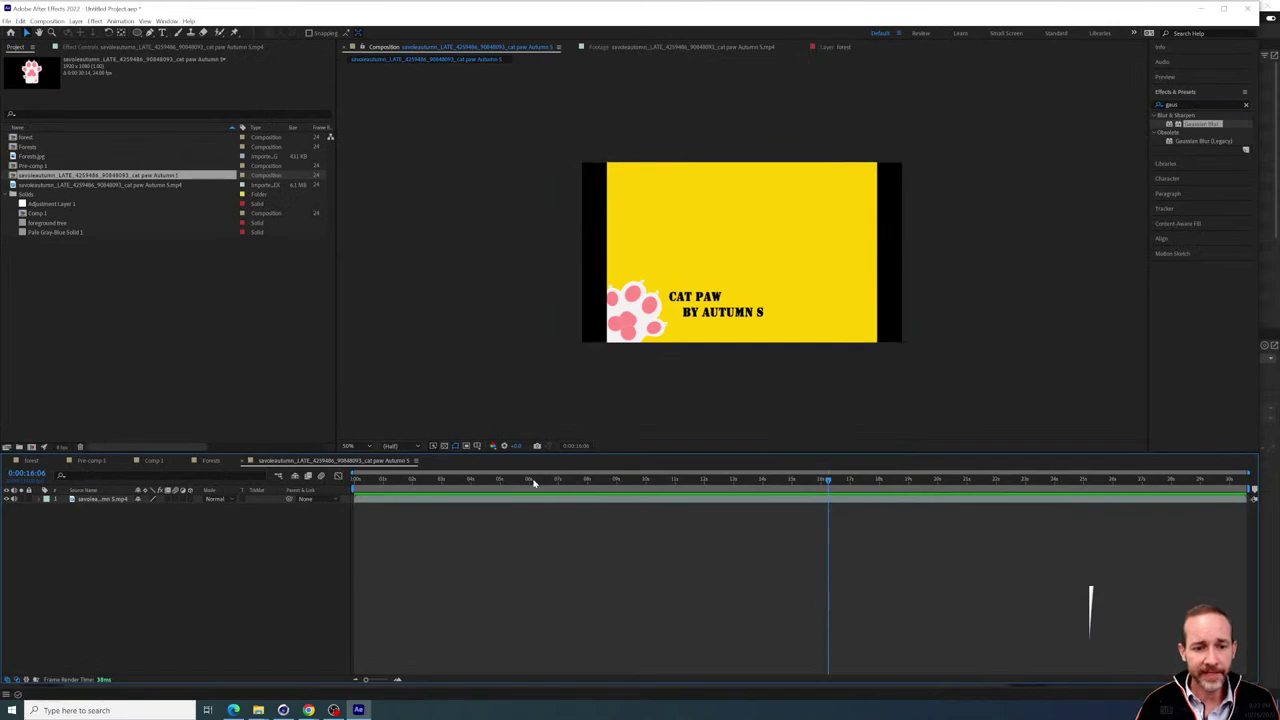
drag(536, 481, 356, 485)
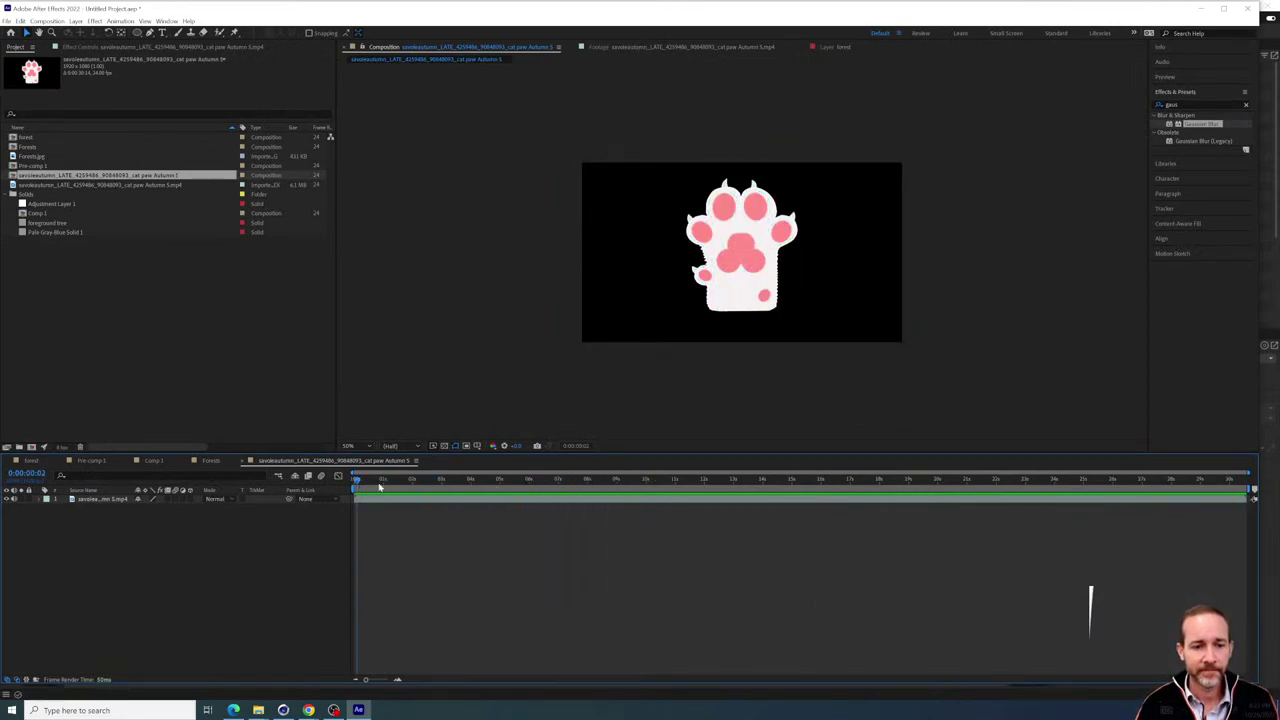
key(space)
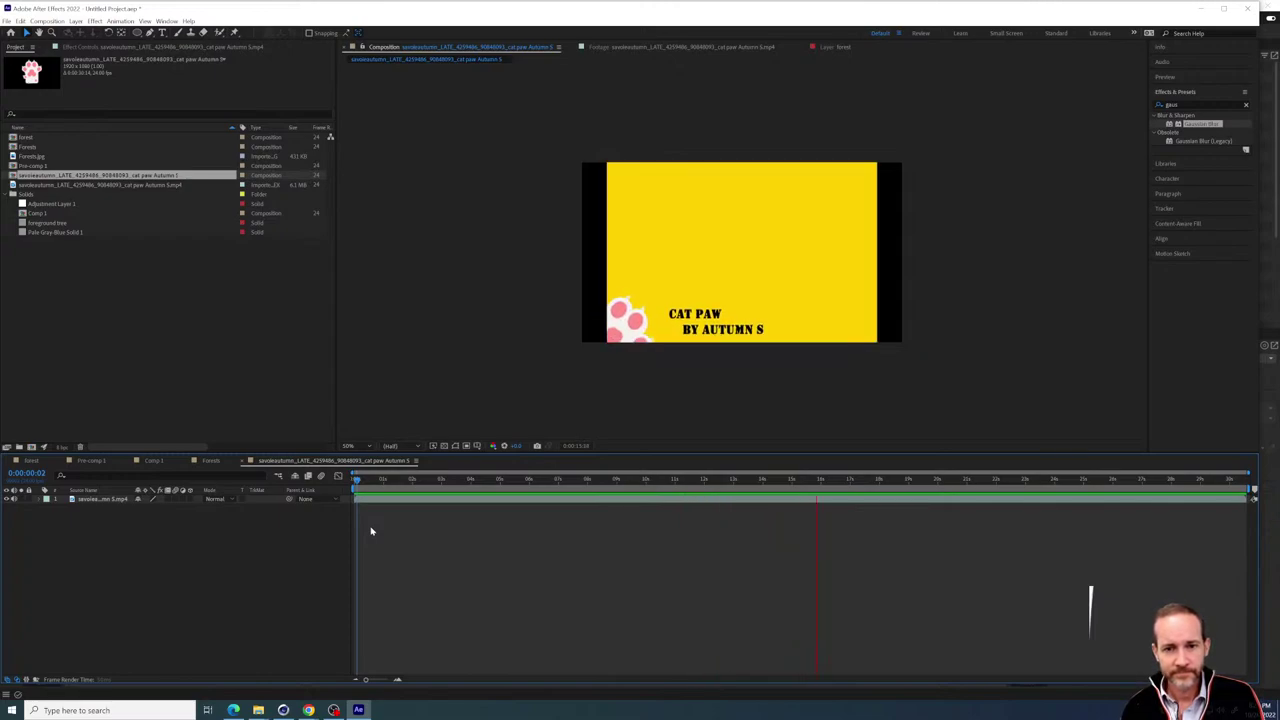
click(604, 480)
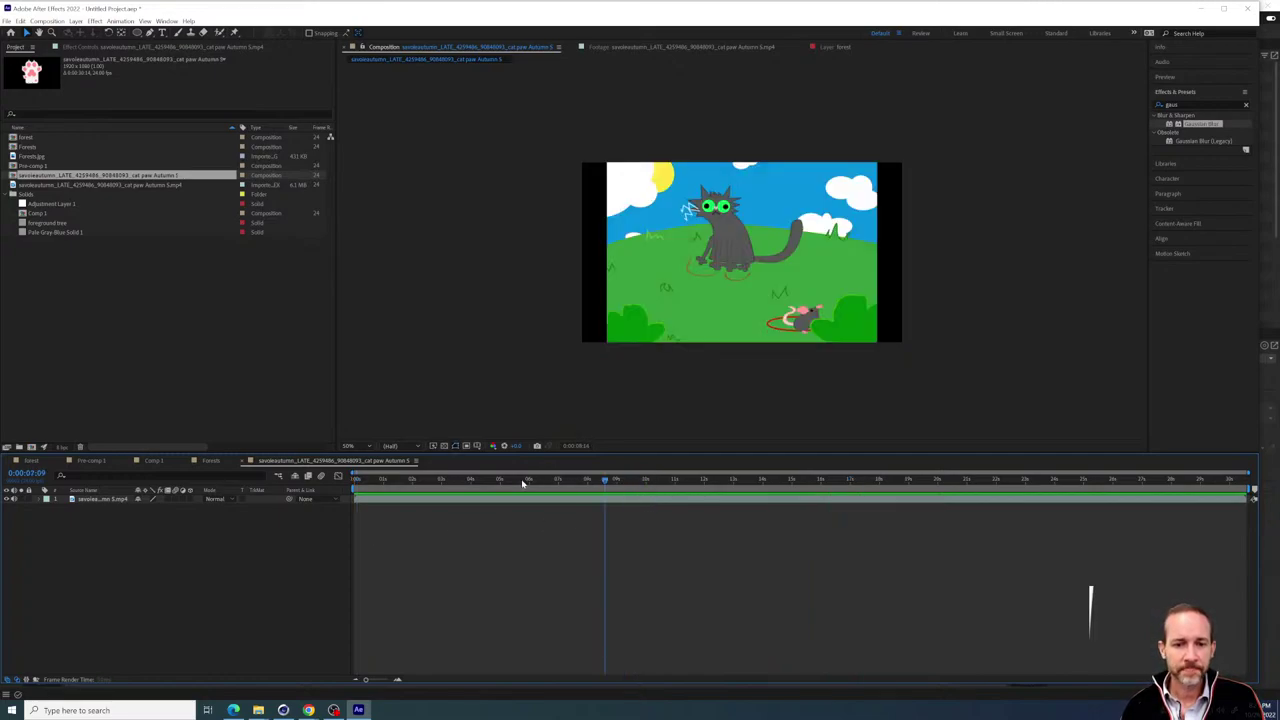
drag(522, 483, 475, 509)
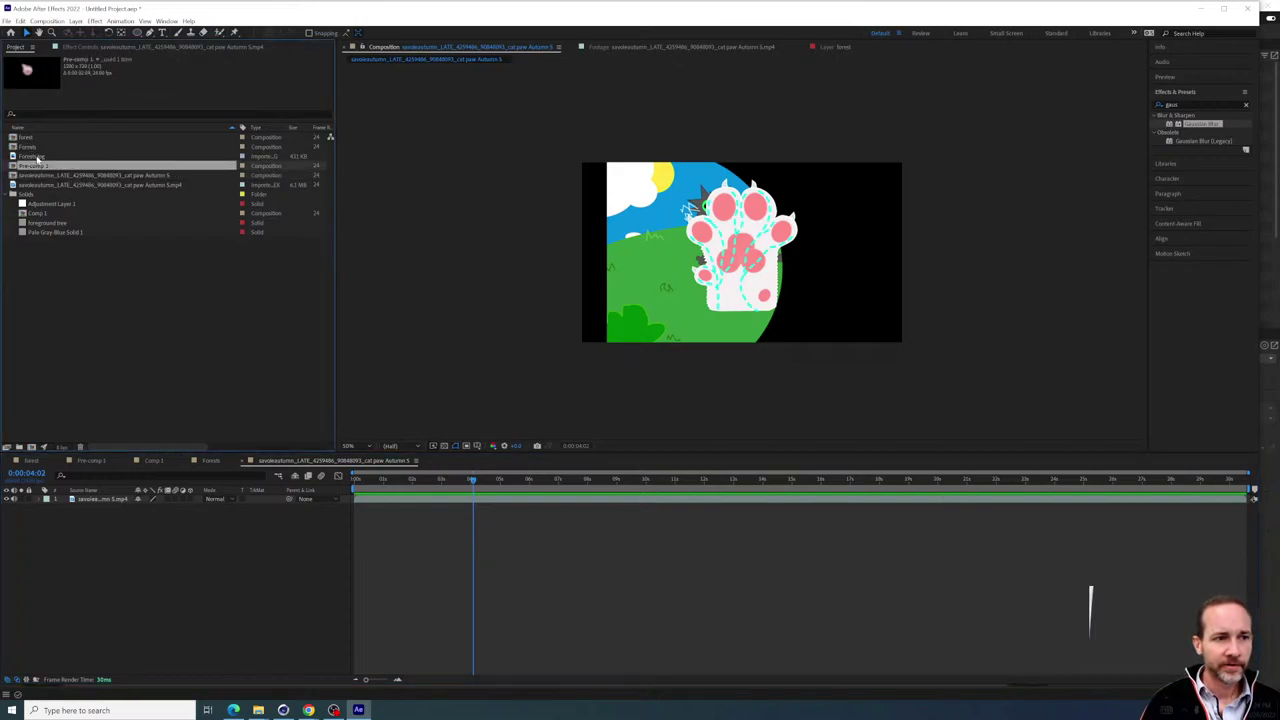
Place Forests.jpg beneath the cat paw video, hide the video layer, and scale the forest image up to fill the frame
click(38, 157)
drag(40, 160, 203, 584)
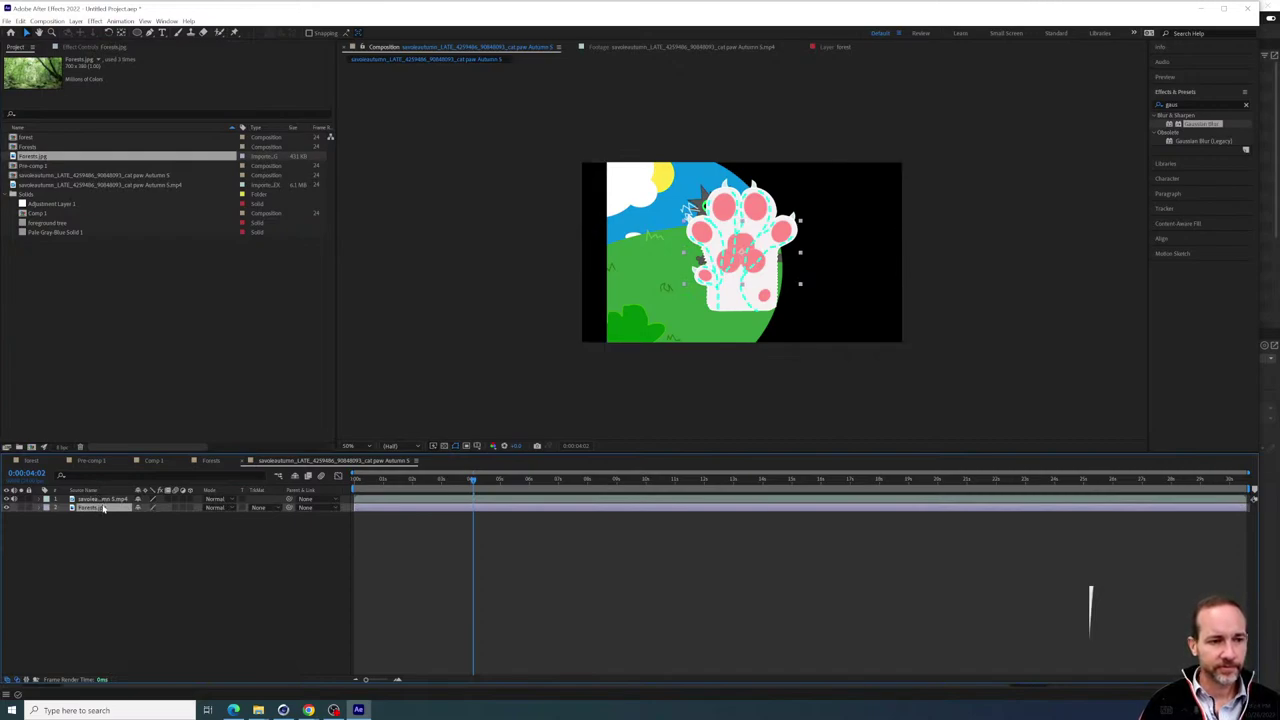
click(7, 499)
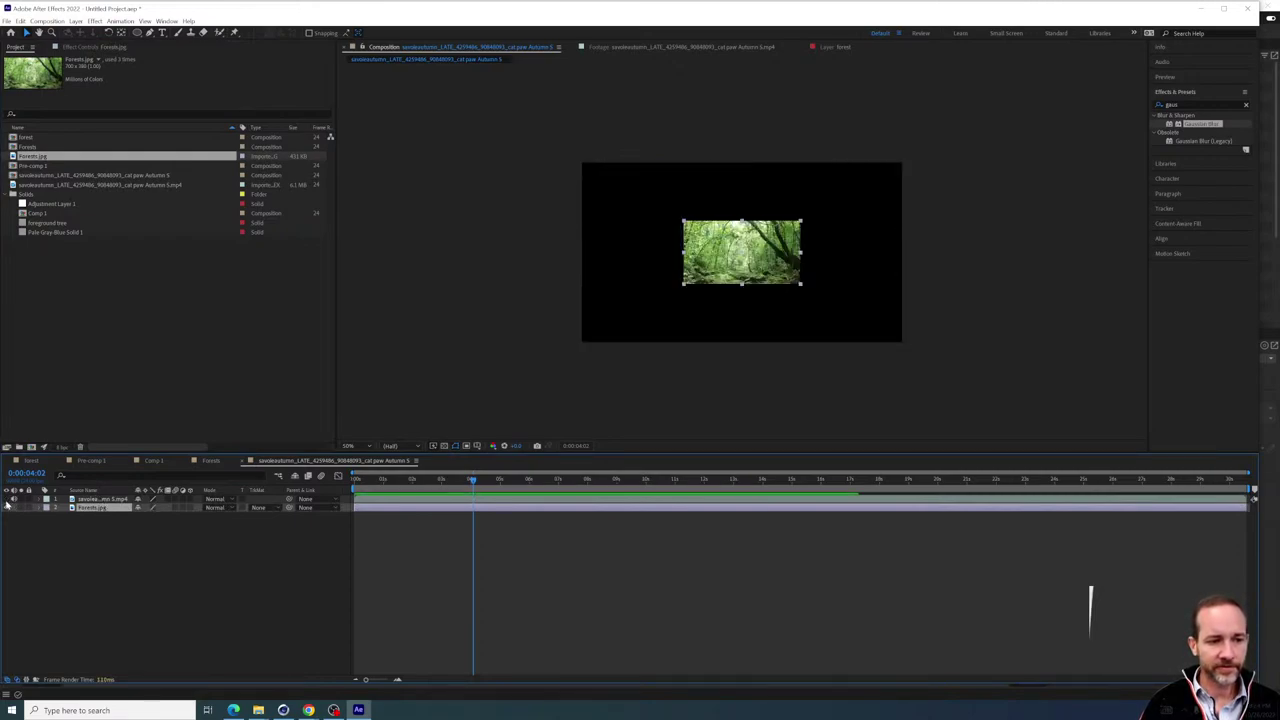
key(s)
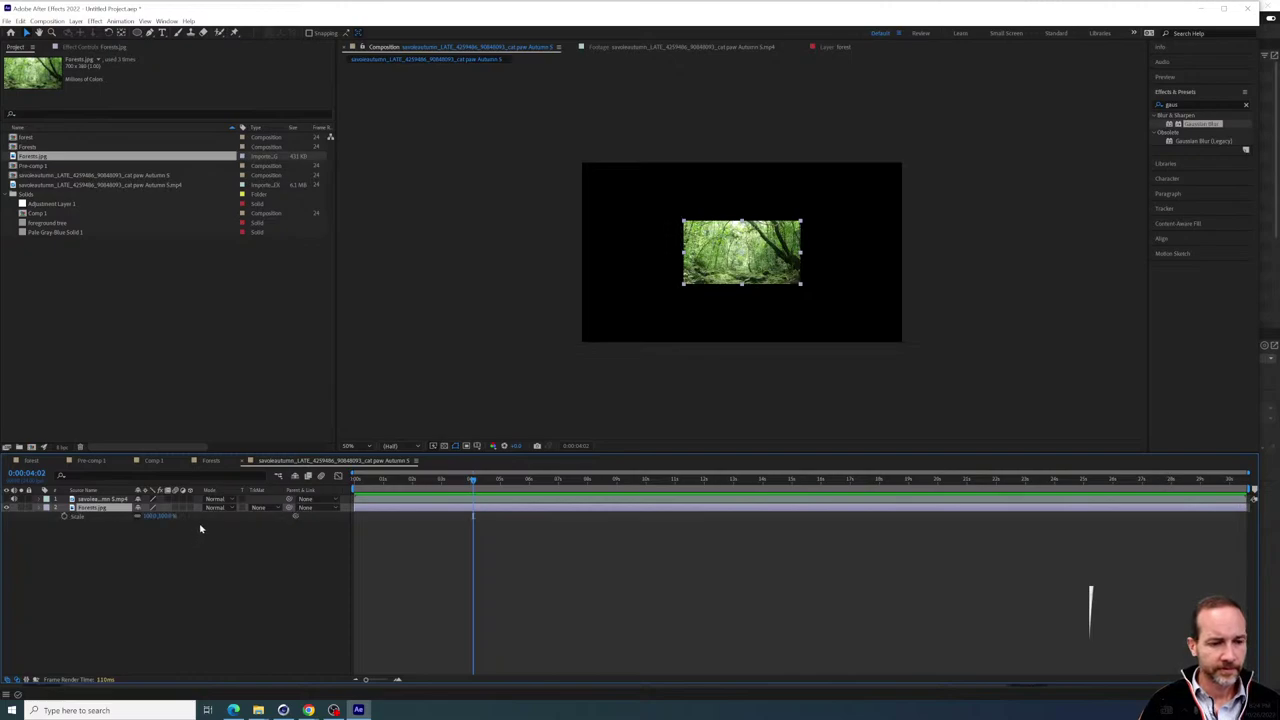
drag(163, 516, 251, 516)
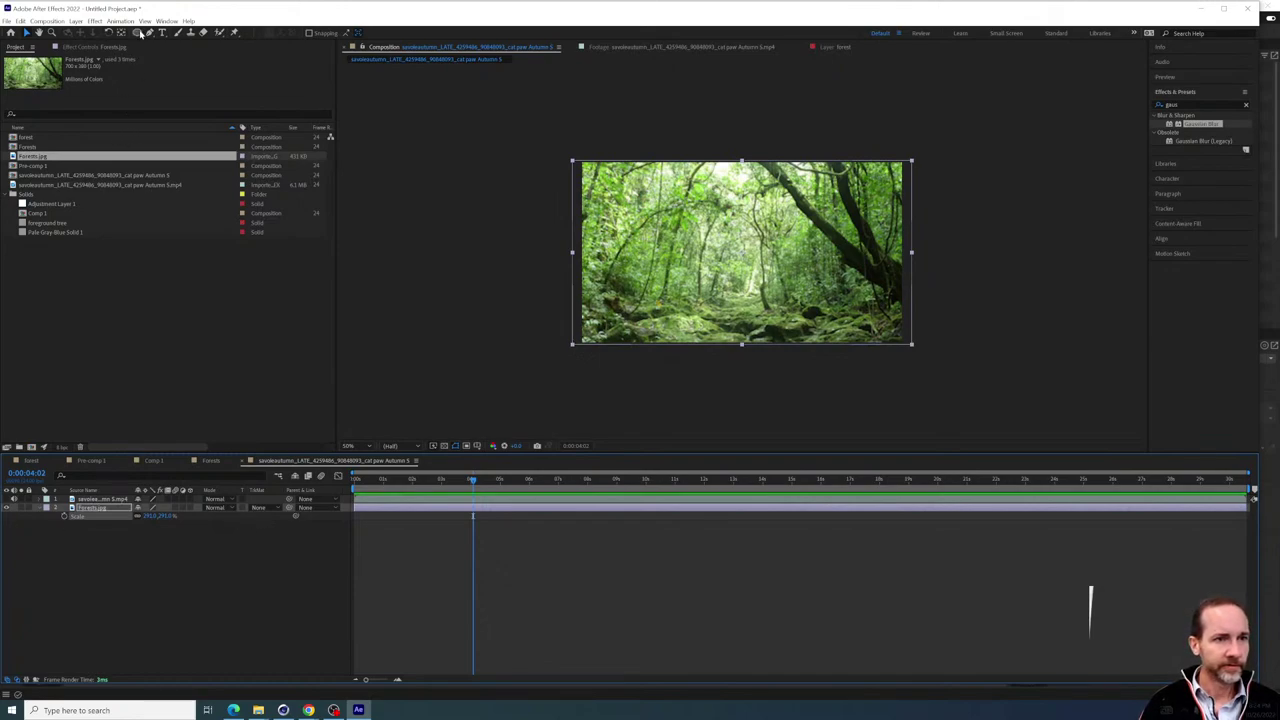
Draw a circle with the Ellipse tool near the centre of the forest image and rename its shape layer cat paw
click(138, 33)
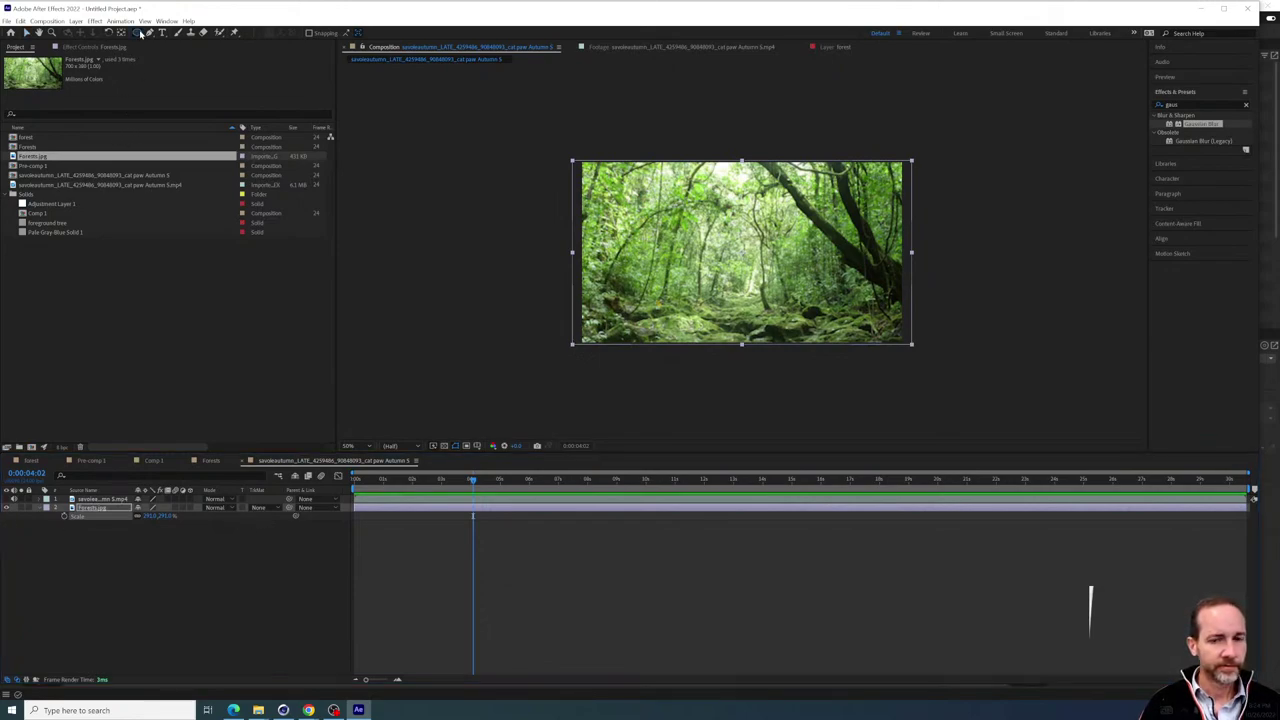
click(208, 577)
drag(707, 208, 800, 300)
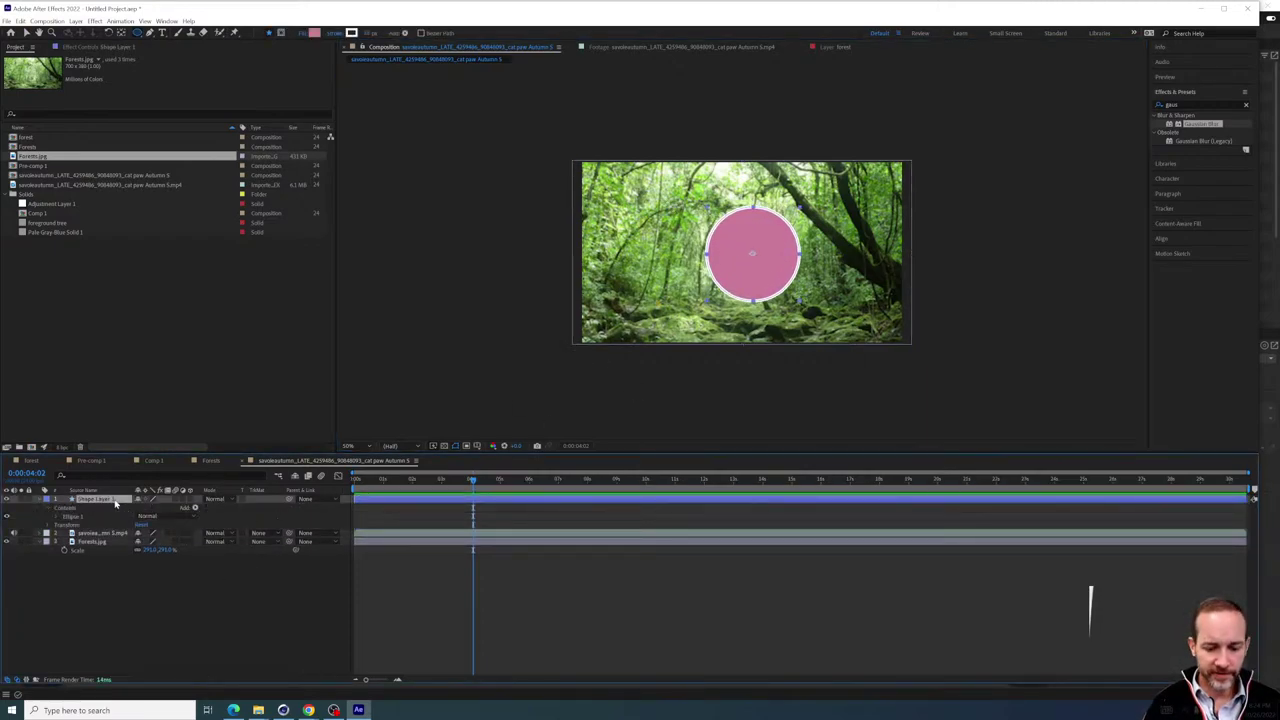
key(Return)
text(circle)
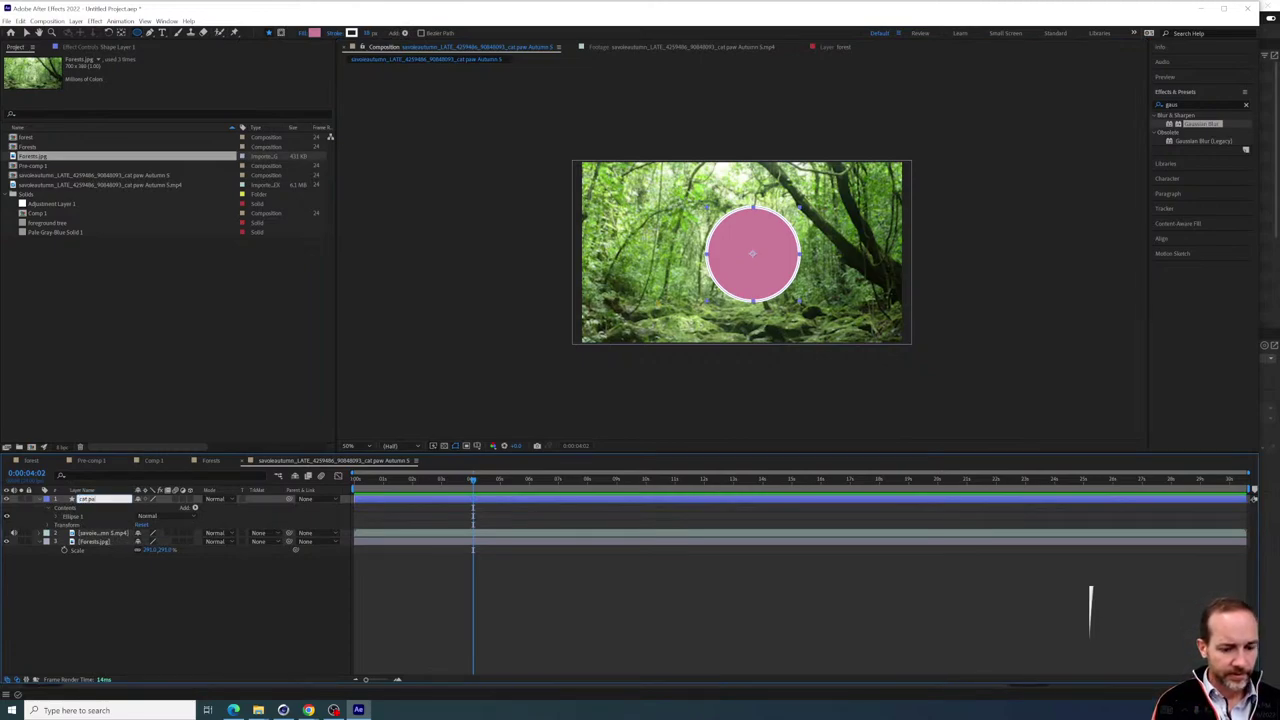
click(118, 612)
Move the Forests.jpg layer above the cat paw circle layer in the layer stack
click(97, 541)
click(92, 499)
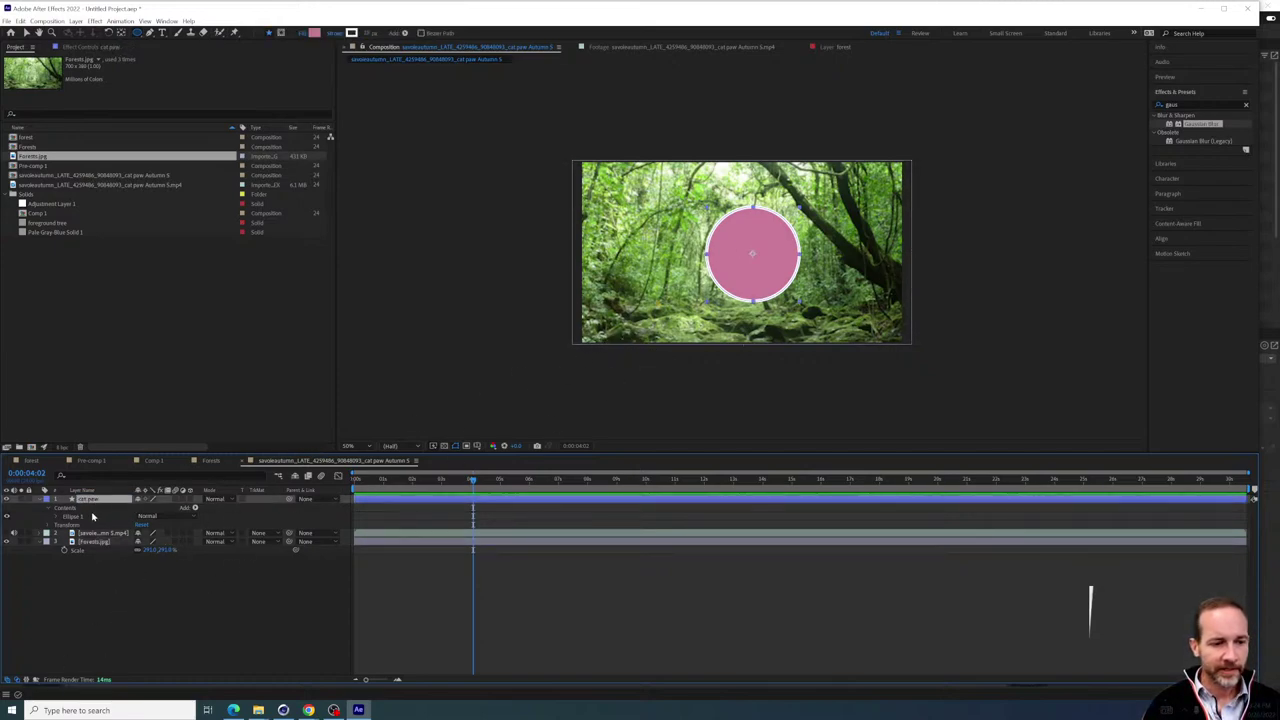
click(100, 541)
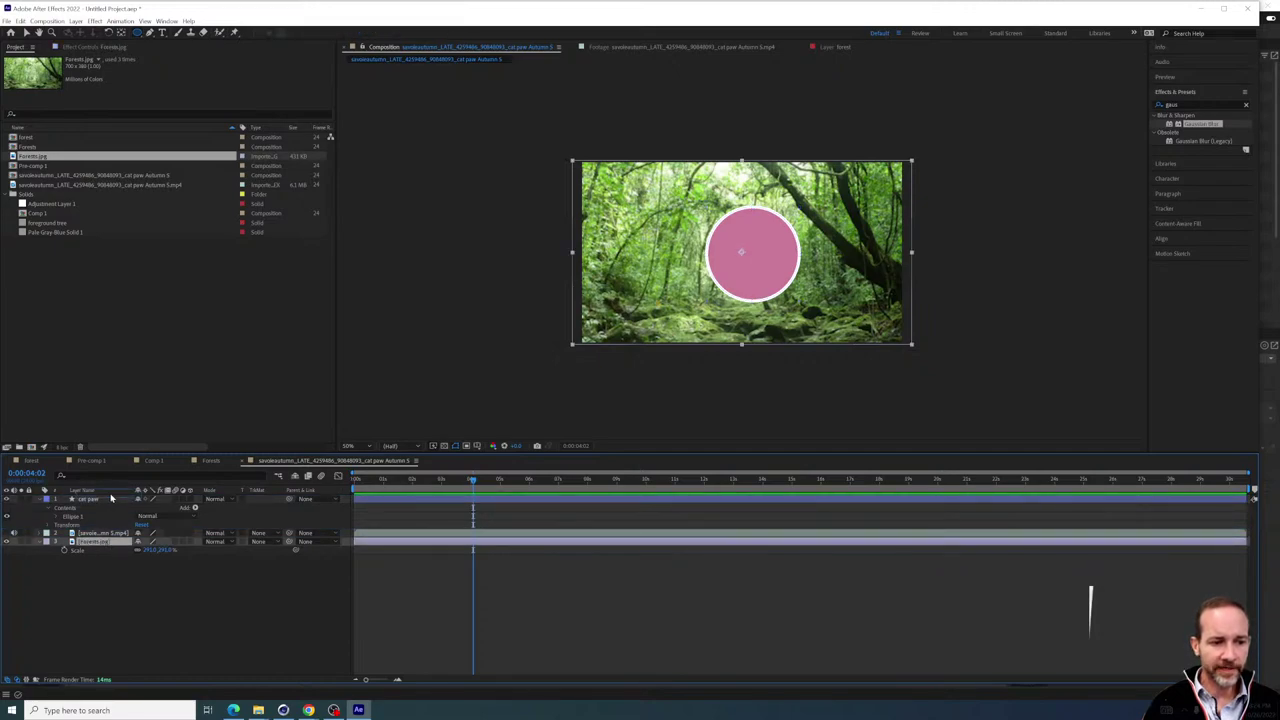
drag(100, 543, 107, 500)
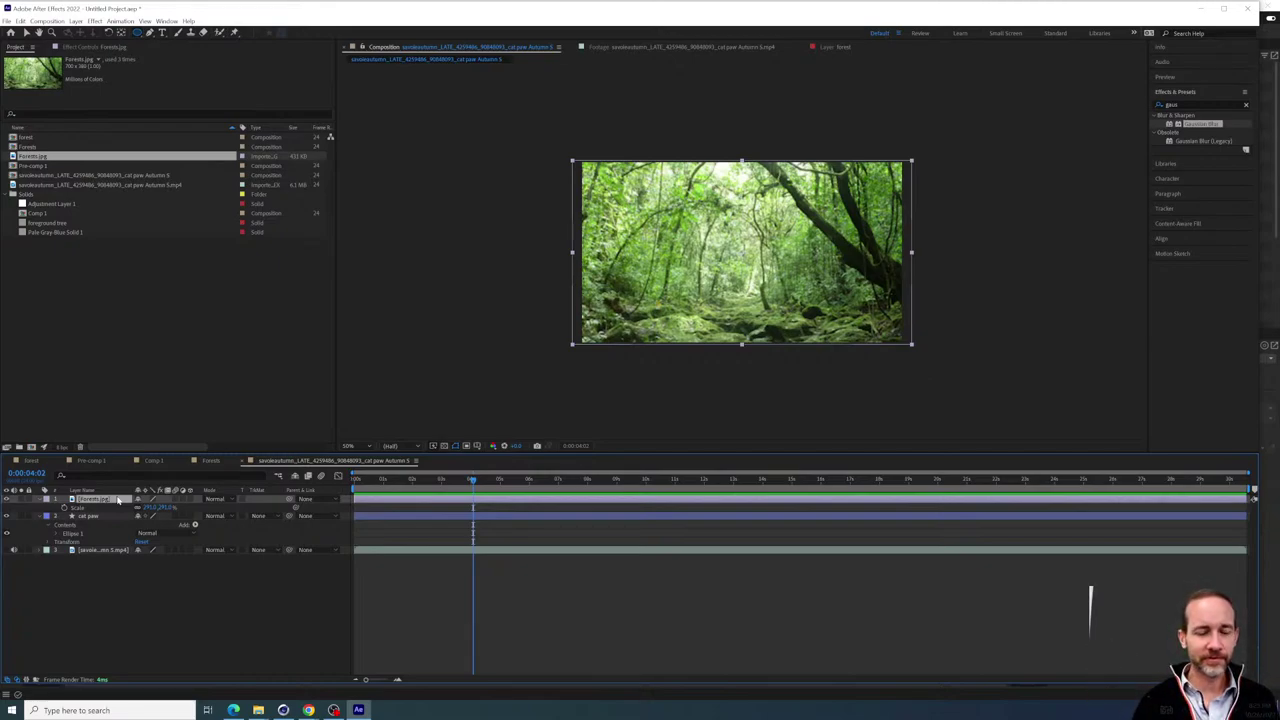
Search the effects library for circle and transition effects to use on the Forests.jpg layer
click(114, 517)
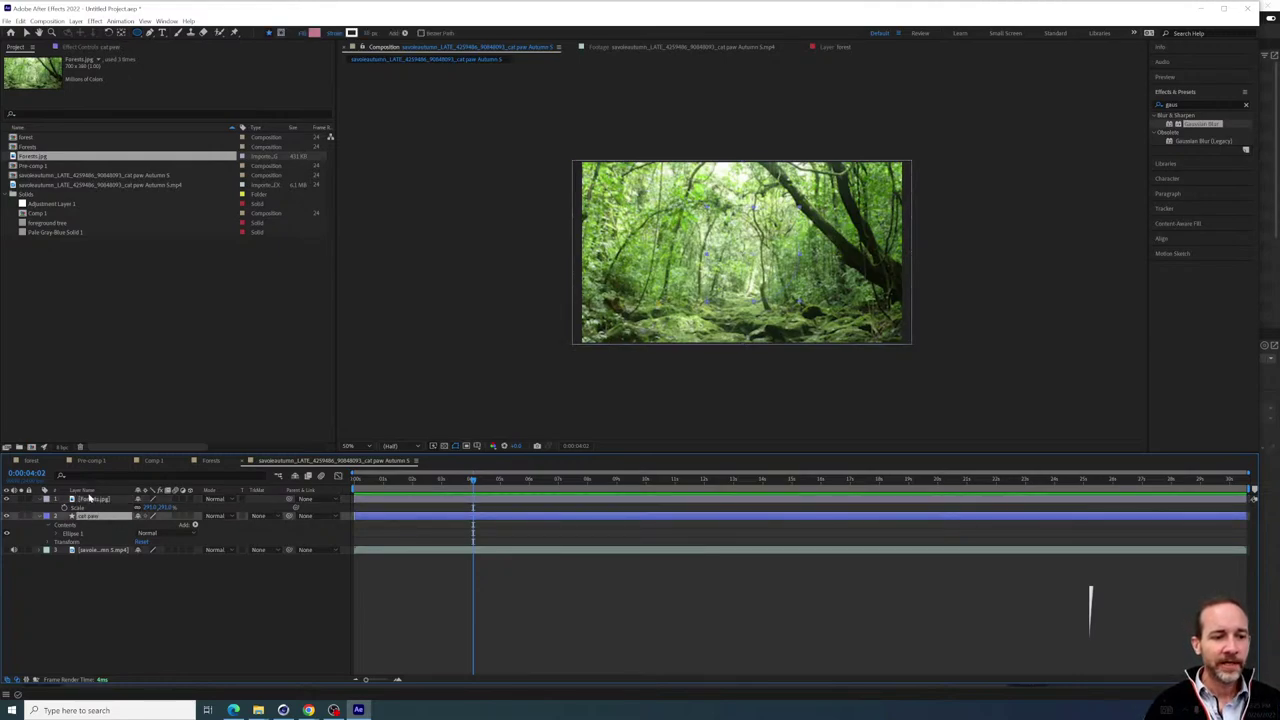
click(91, 499)
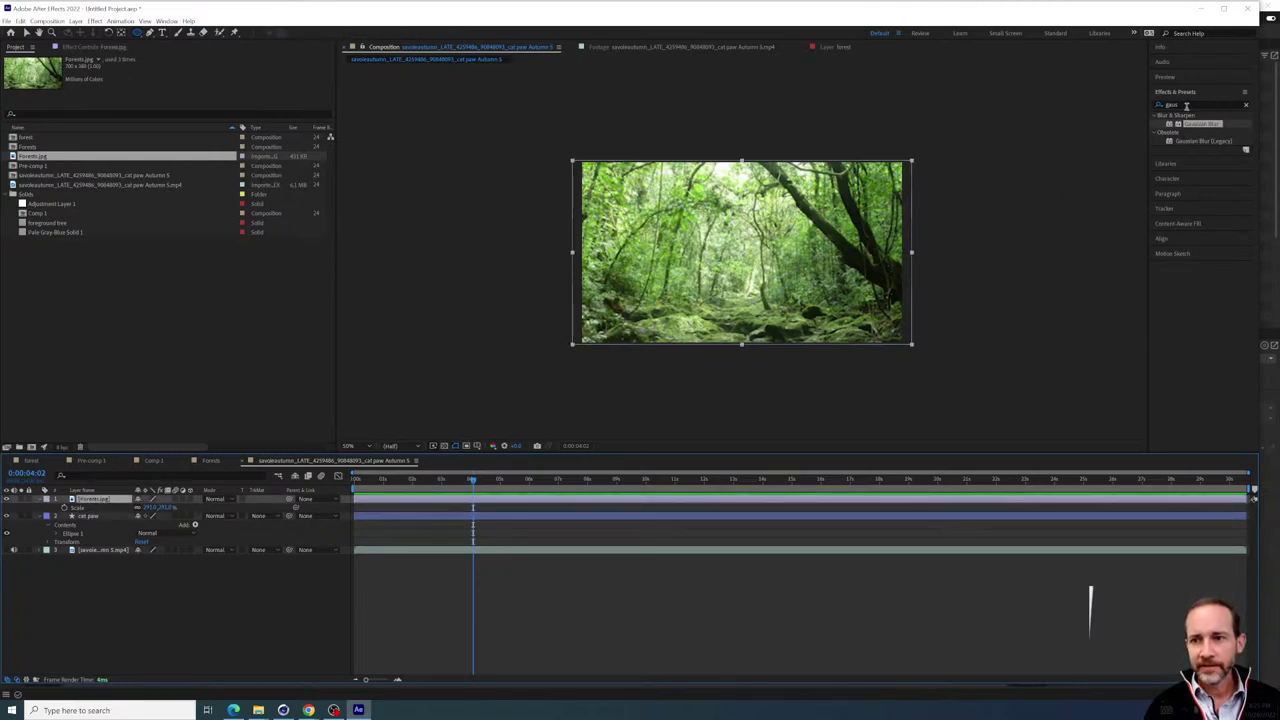
double_click(1186, 105)
text(circl)
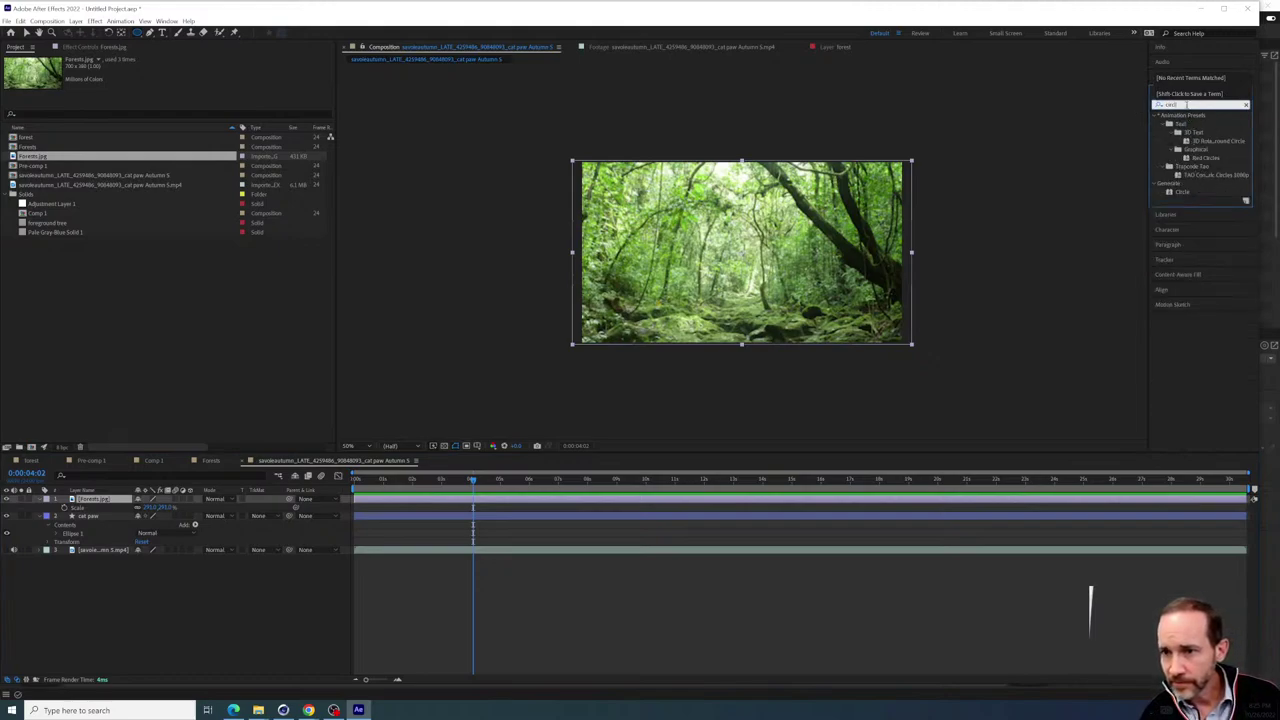
drag(1186, 105, 1117, 105)
text(tr)
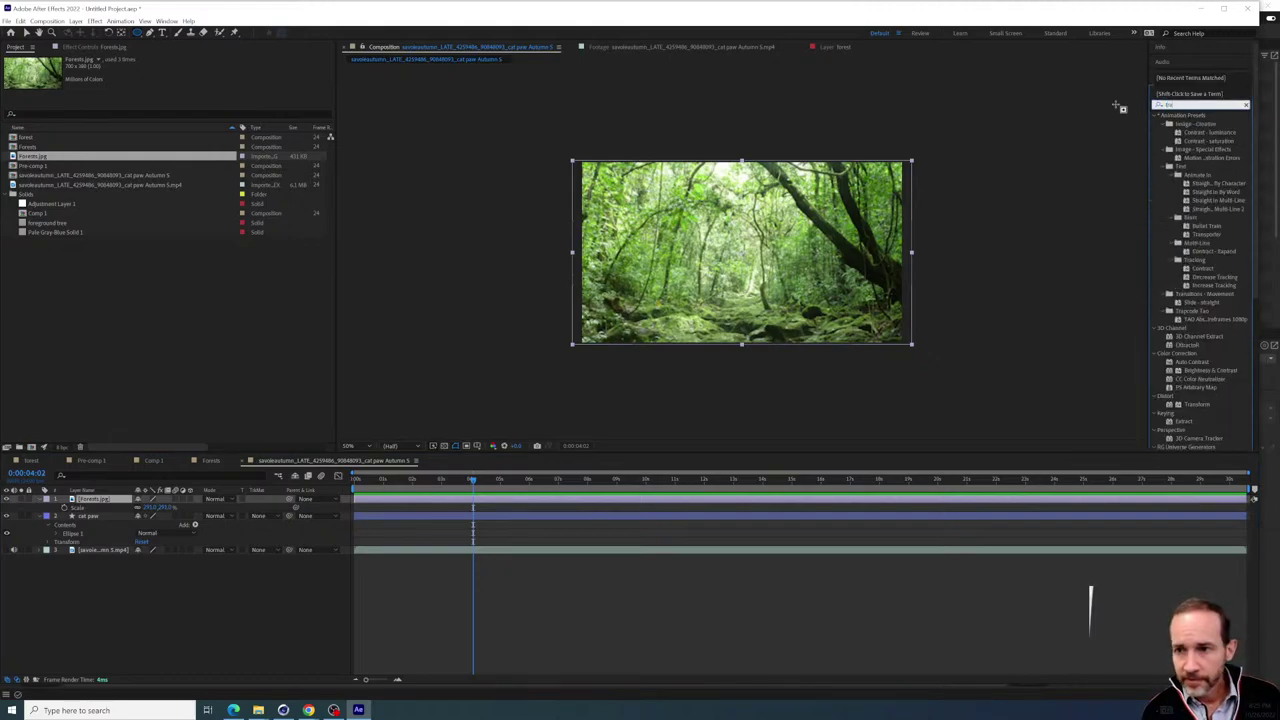
scroll(1213, 300, down, 2)
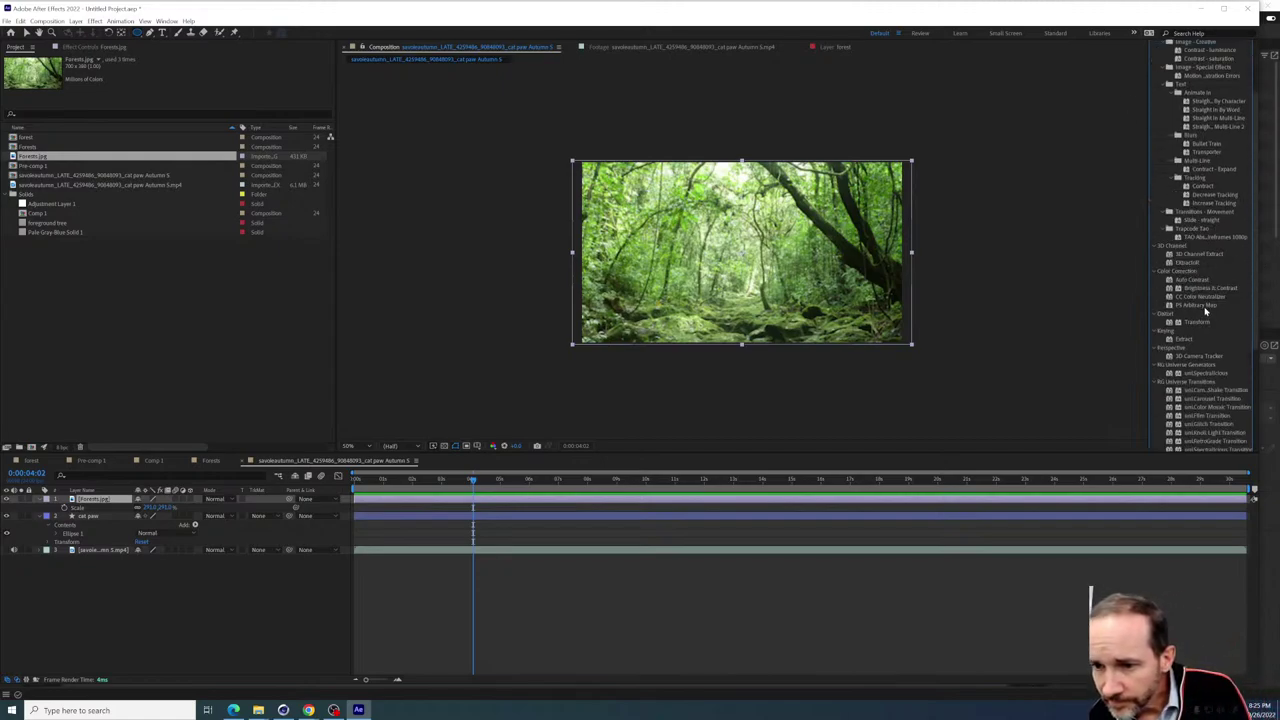
scroll(1205, 311, up, 1)
scroll(1205, 312, up, 2)
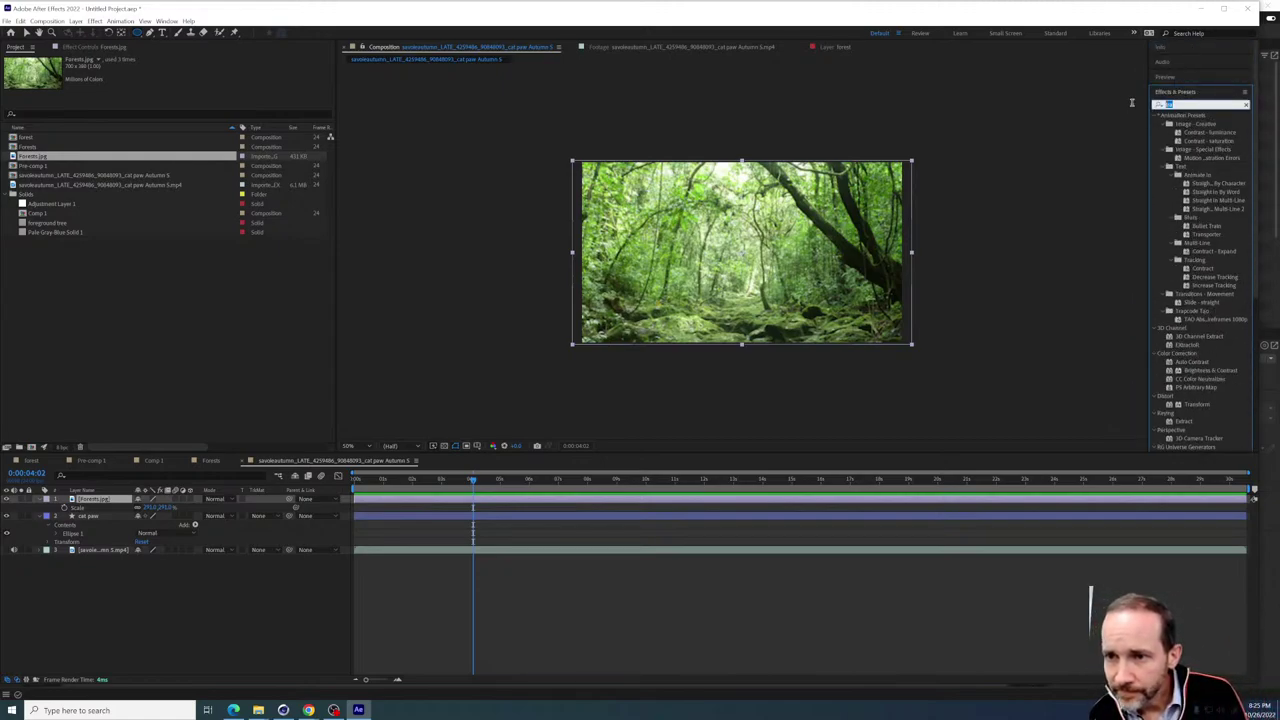
key(BackSpace)
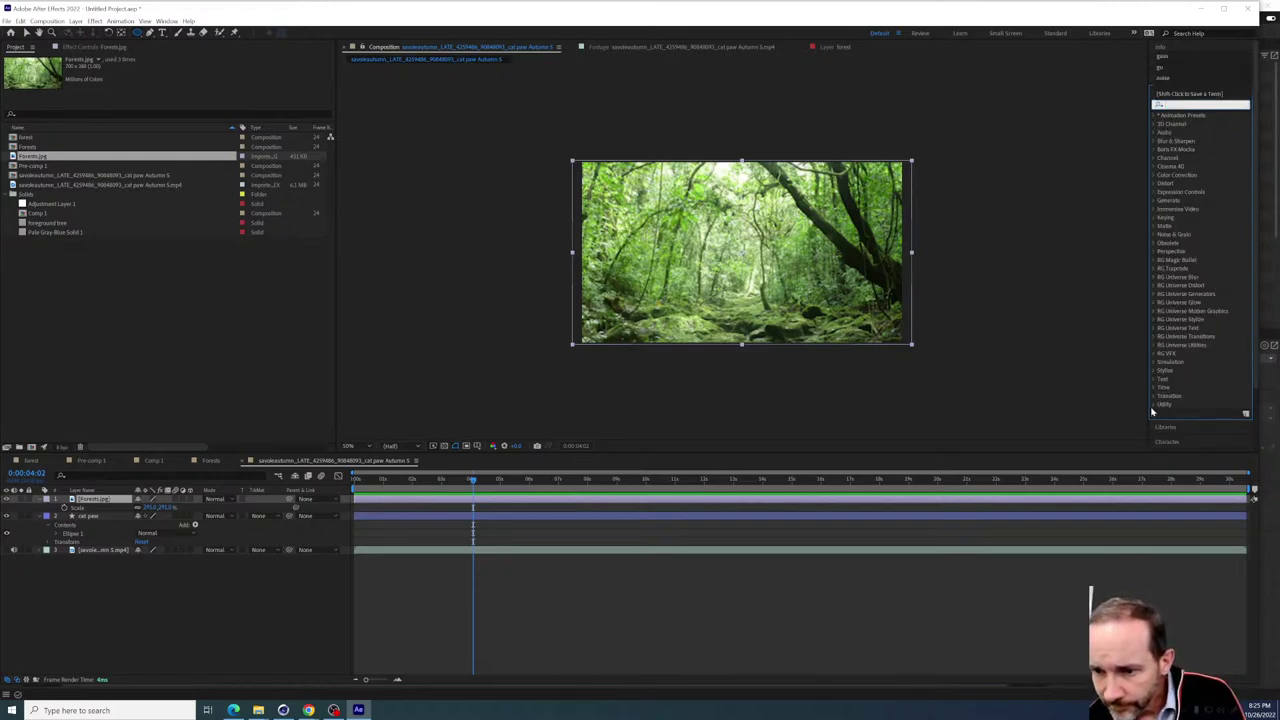
Try the Iris Wipe transition effect on the Forests.jpg layer, testing its Outer Radius, and remove the effect
click(1156, 395)
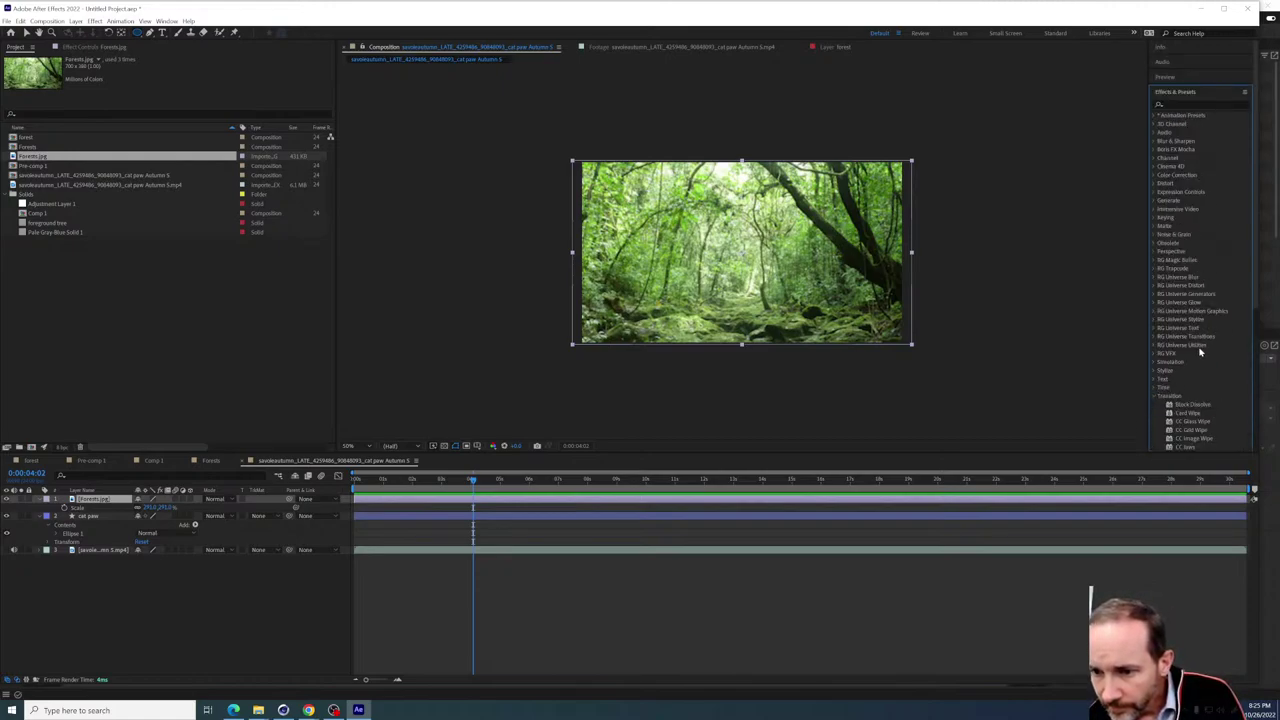
scroll(1200, 350, down, 5)
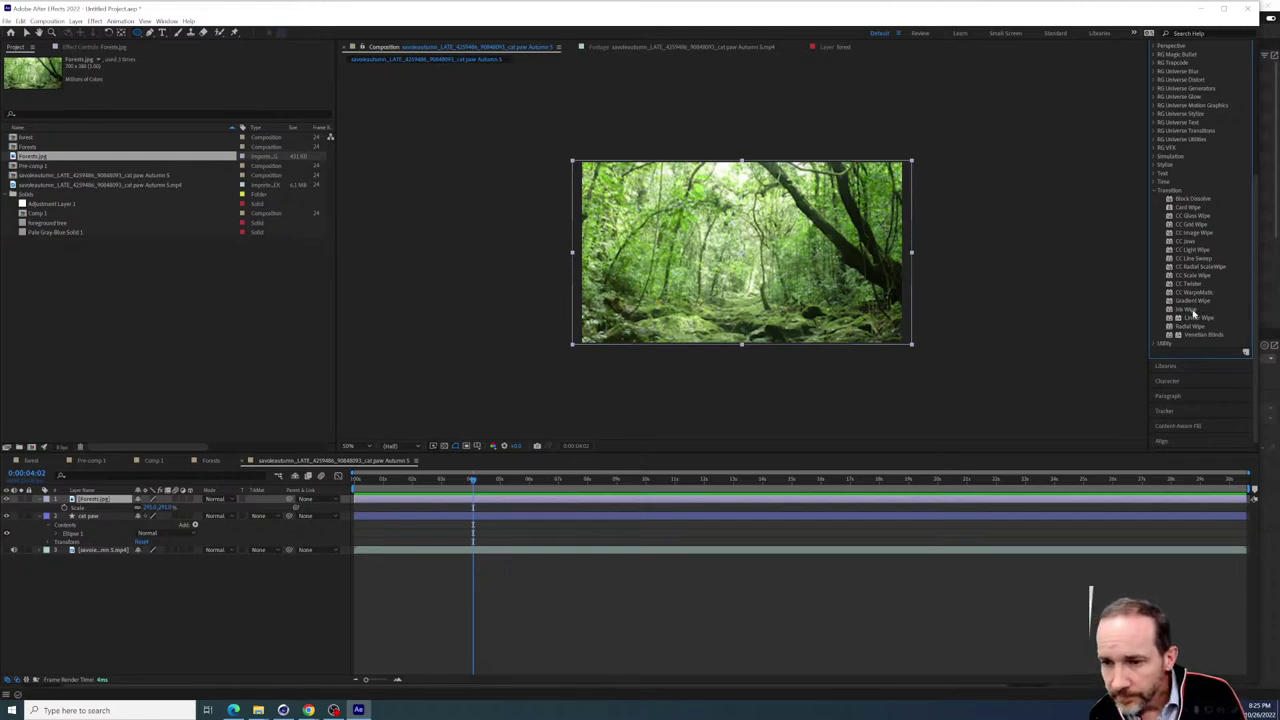
double_click(1192, 312)
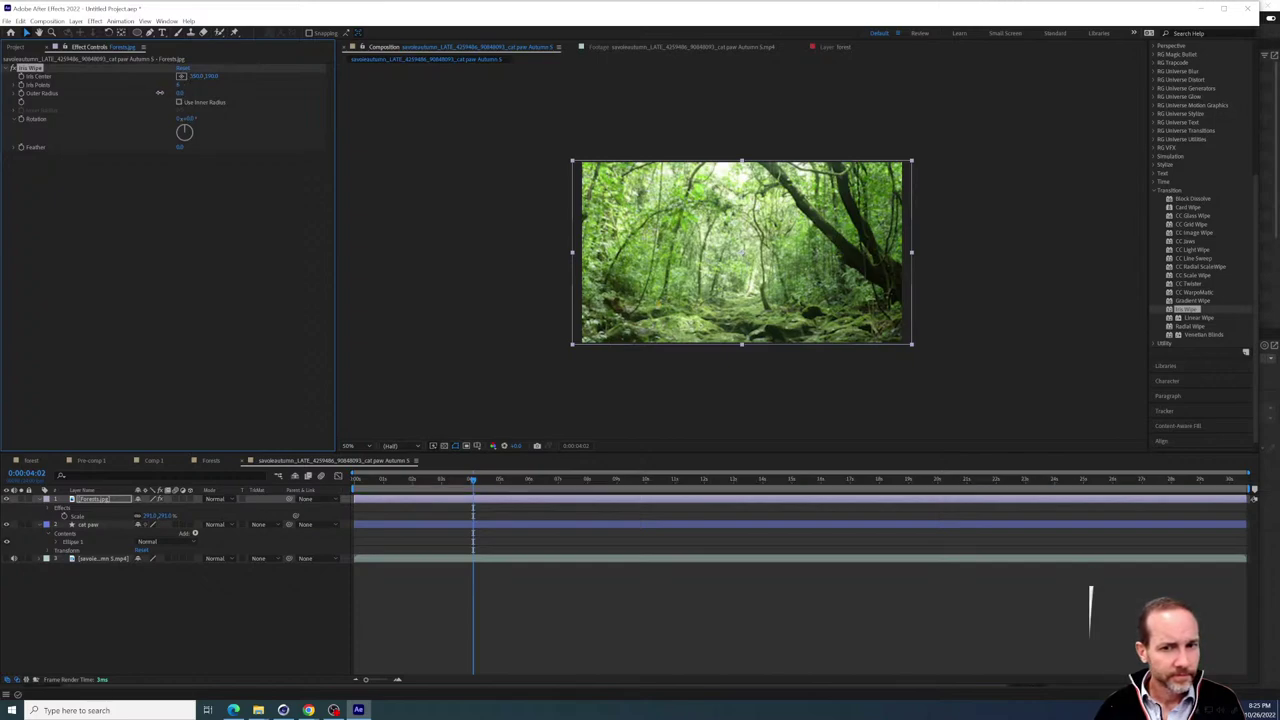
mouse_move(181, 93)
mouse_down()
mouse_move(205, 93)
mouse_move(162, 94)
mouse_move(182, 94)
mouse_up()
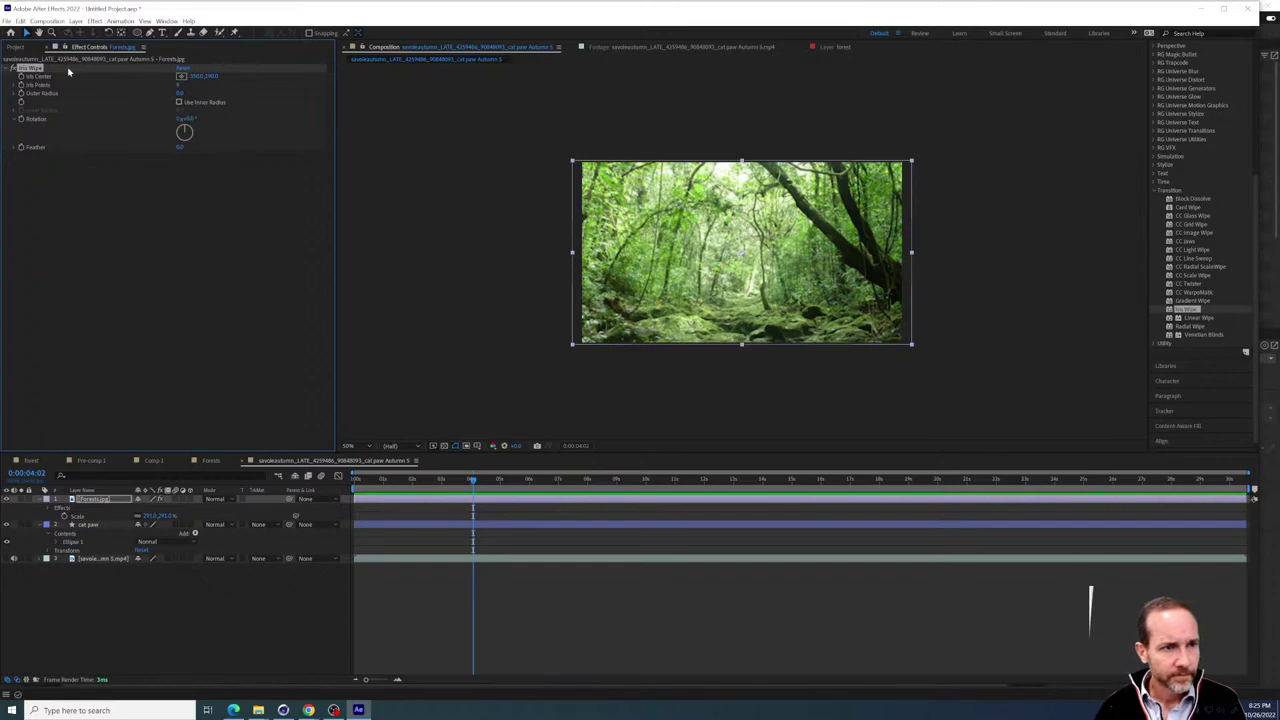
key(Delete)
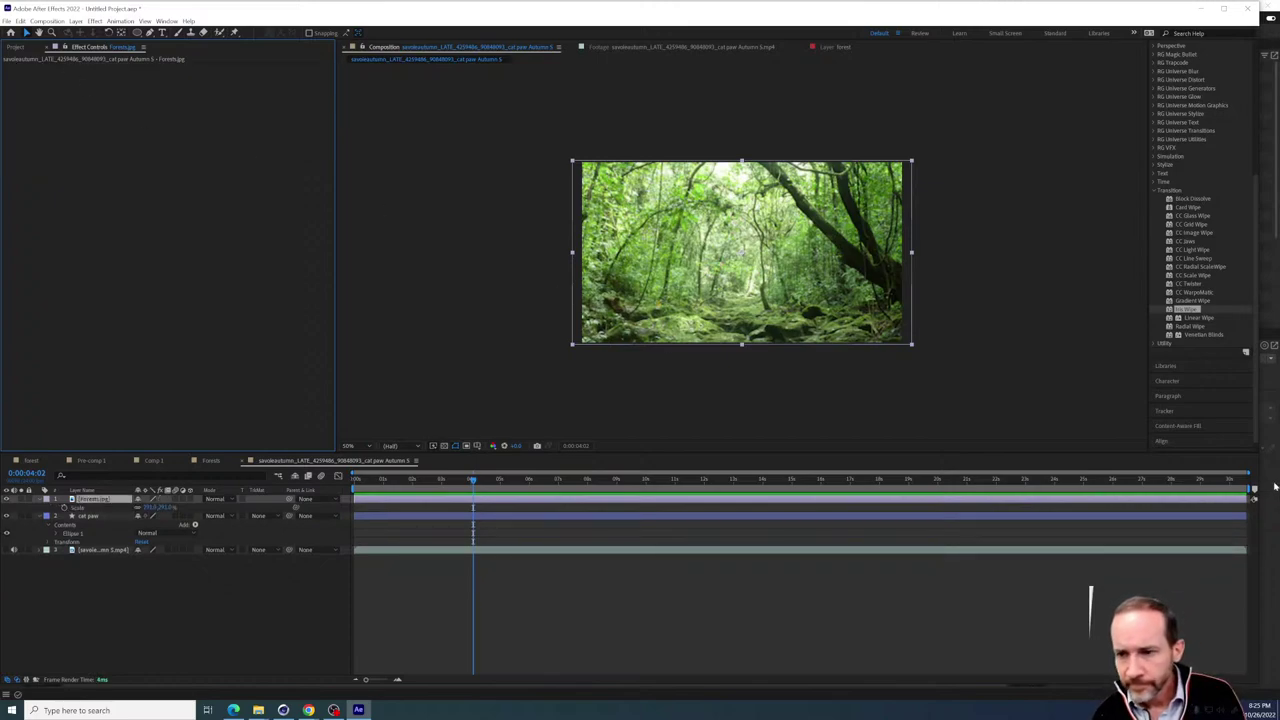
Try the Radial Wipe transition effect on the Forests.jpg layer, testing its Transition Completion, and remove the effect
double_click(1189, 327)
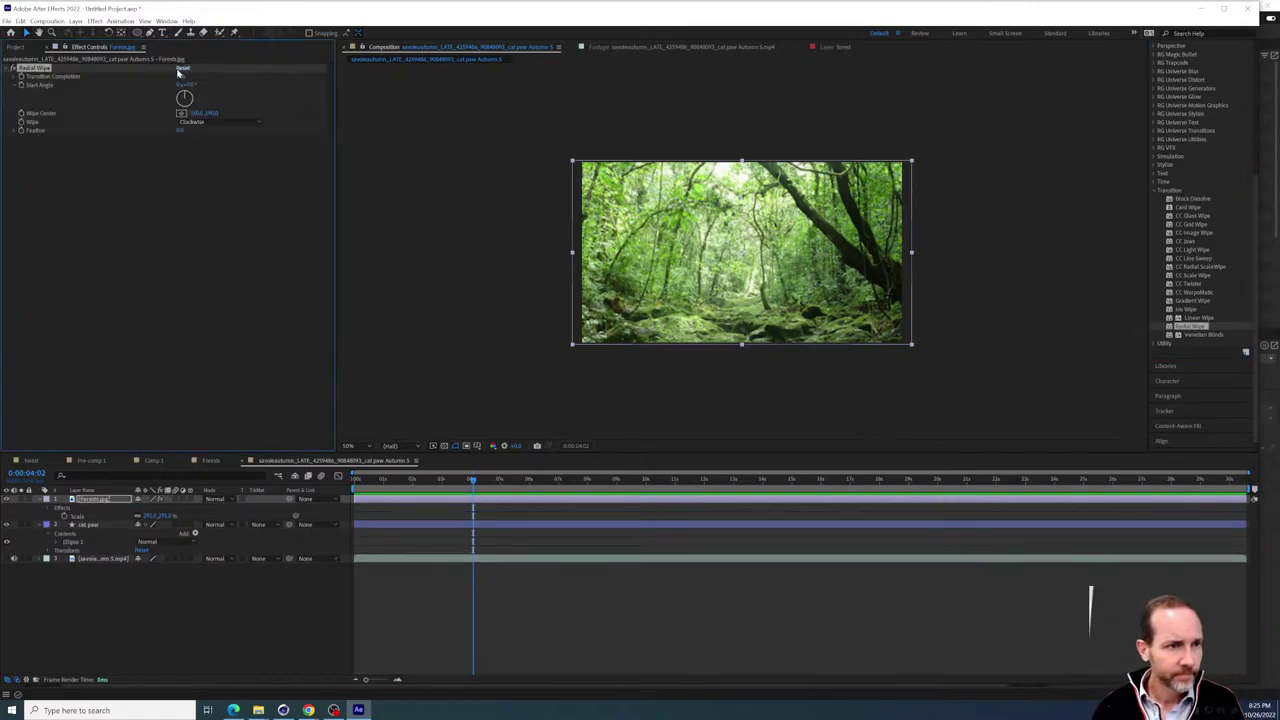
click(205, 82)
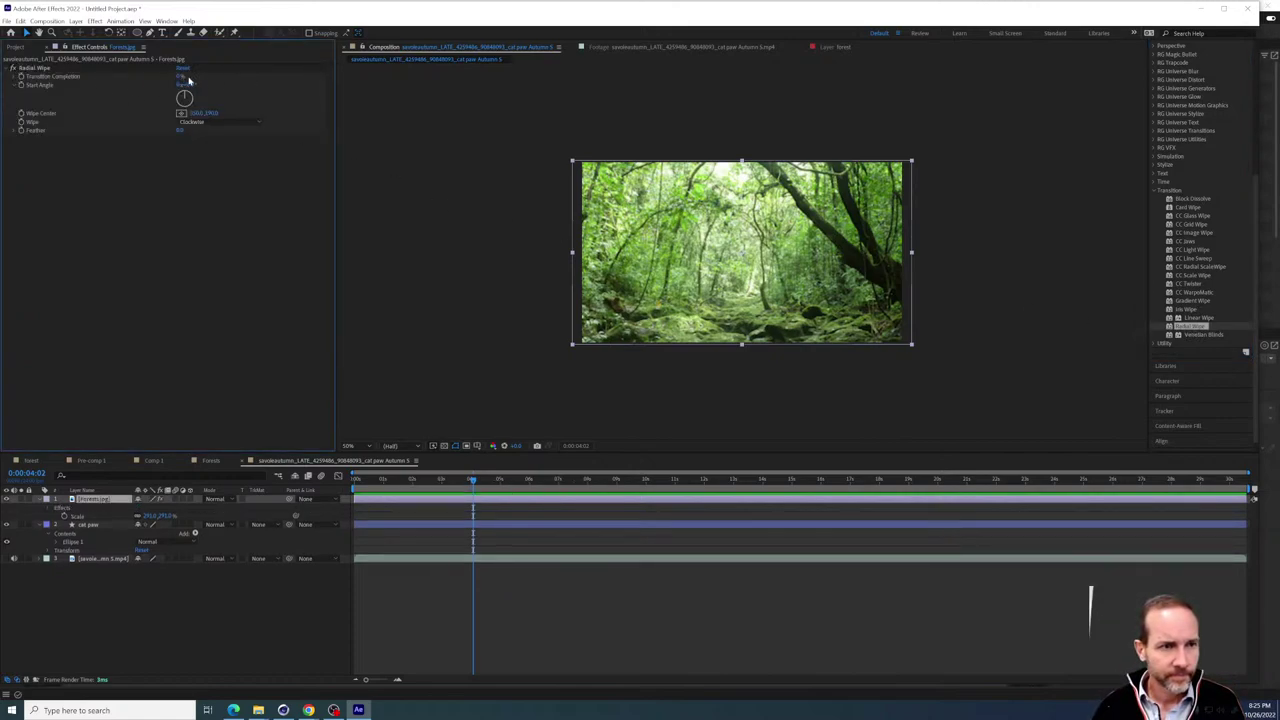
drag(179, 78, 82, 78)
key(Delete)
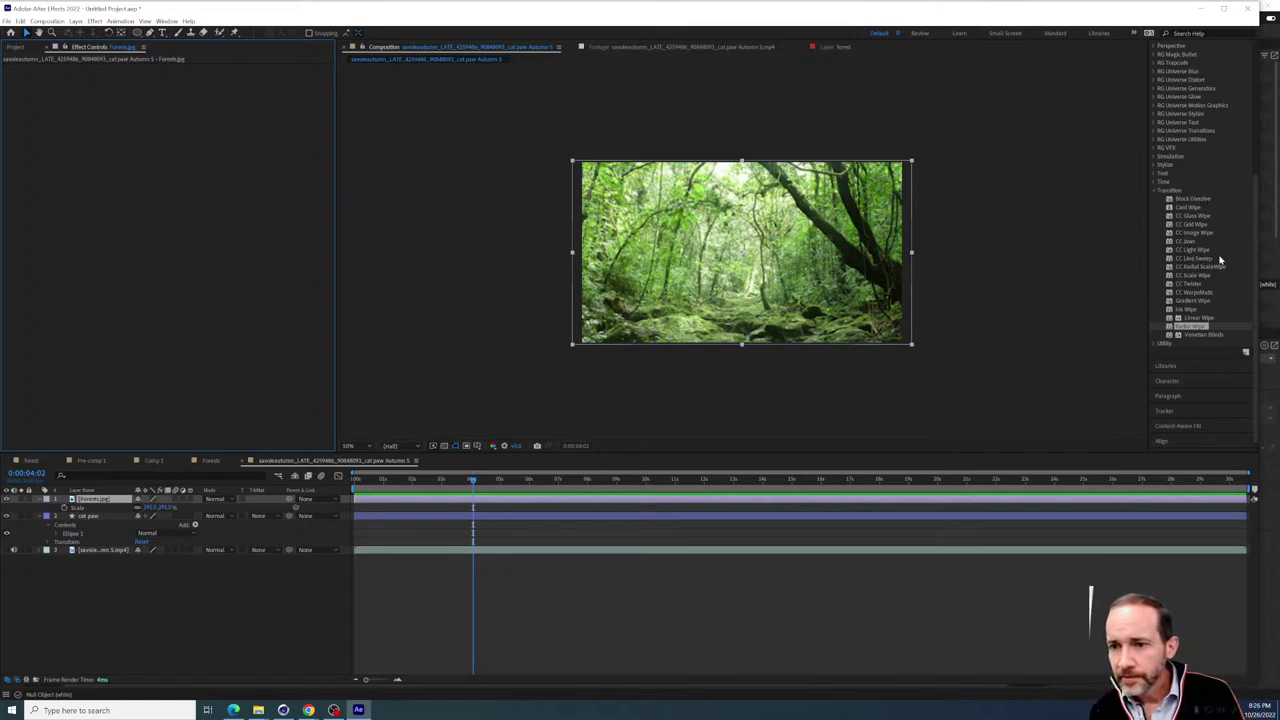
click(29, 591)
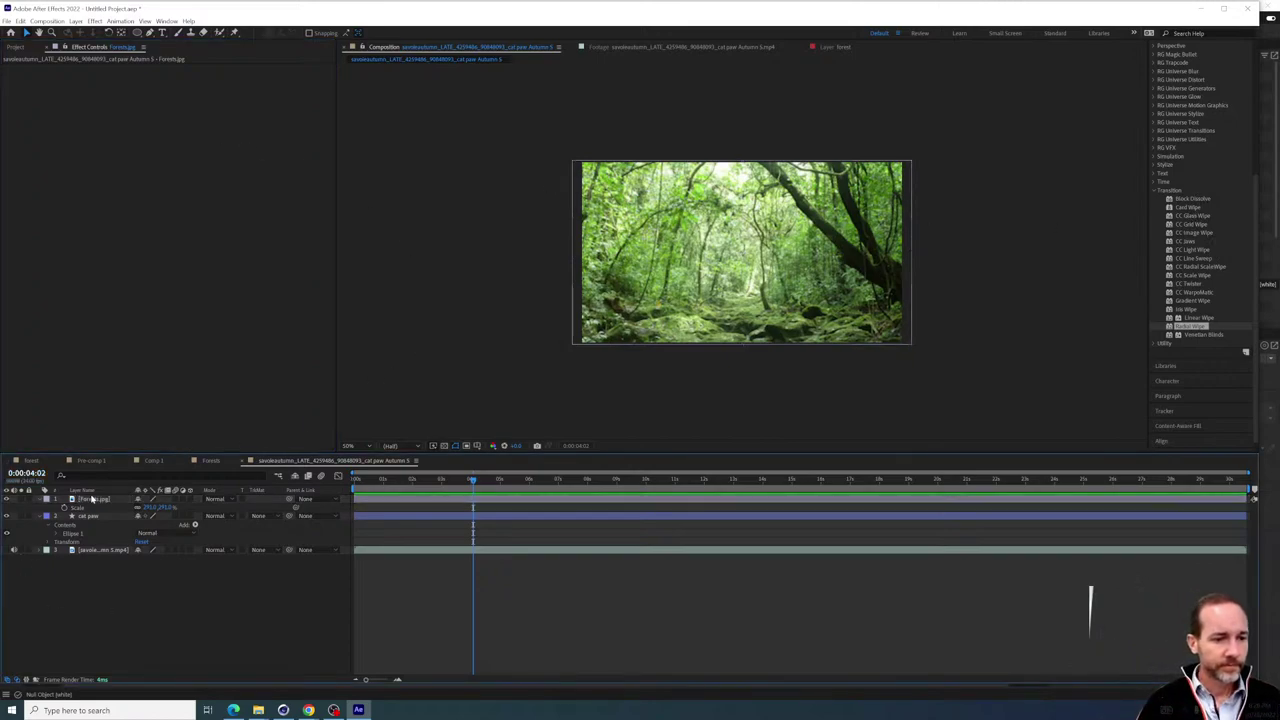
click(107, 521)
click(107, 499)
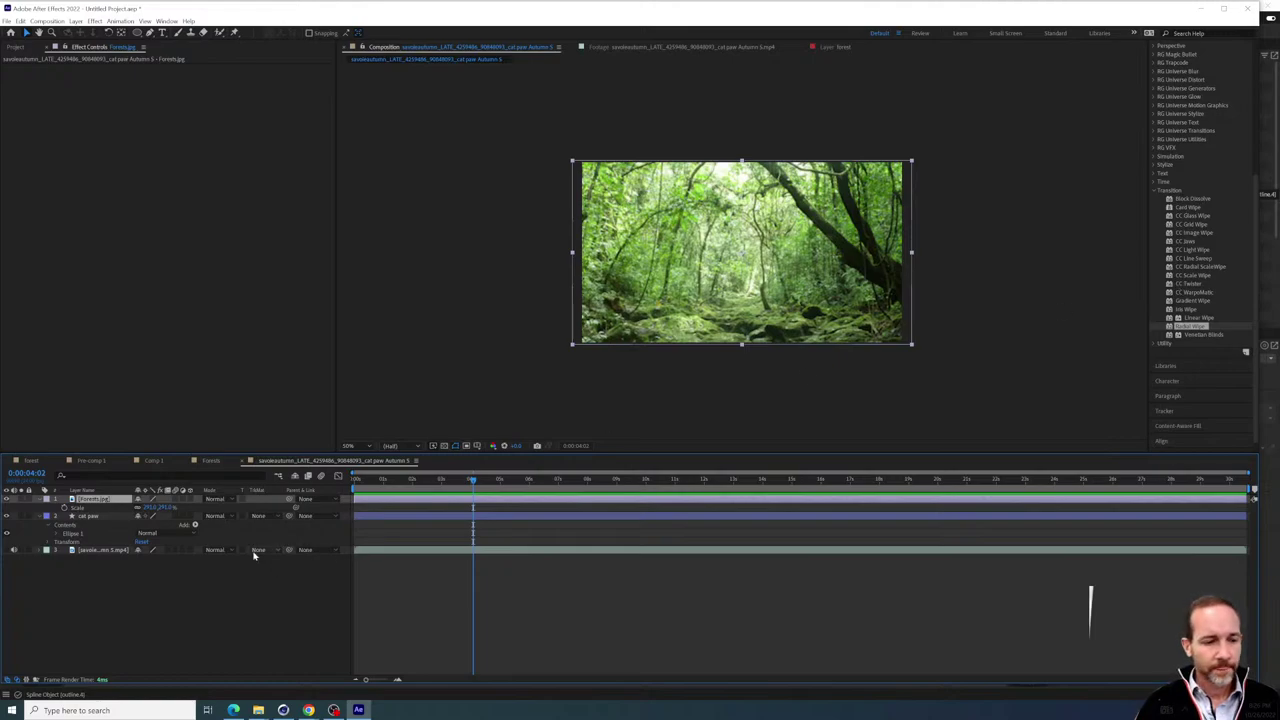
key(ctrl+shift+a)
click(97, 516)
click(98, 500)
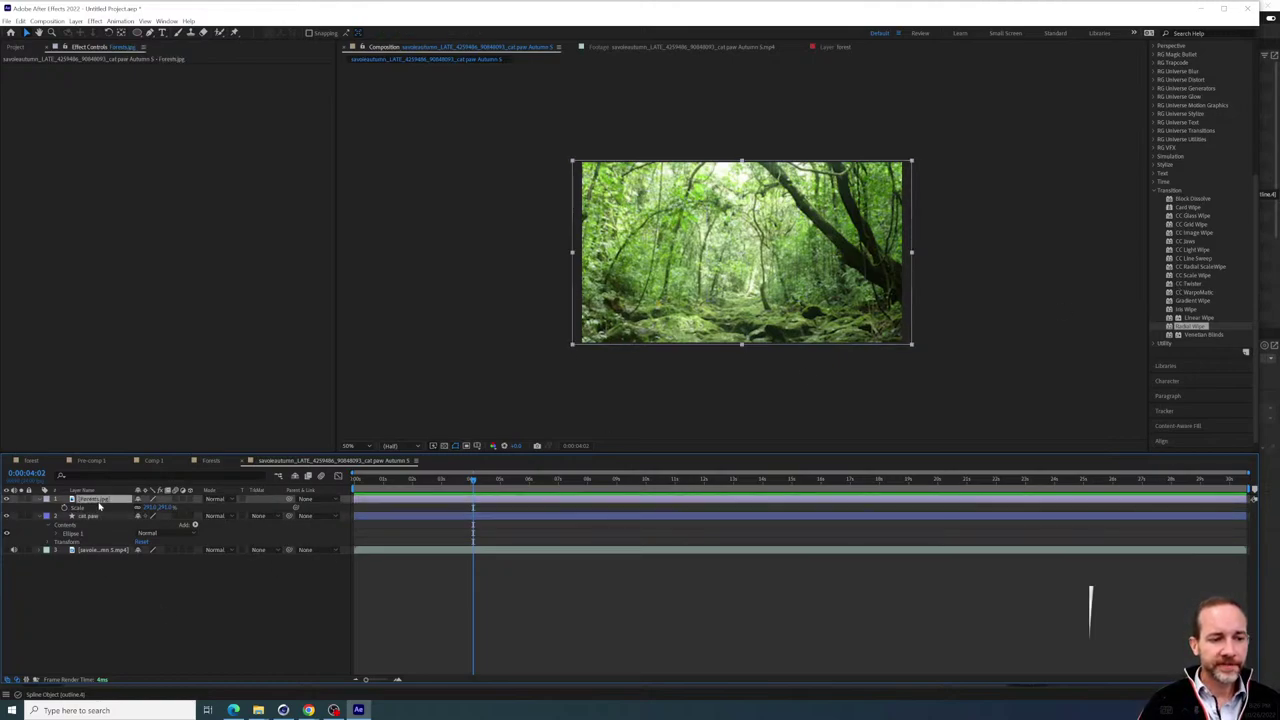
With no layer selected, draw a small circle near the centre of the forest image as a new shape layer
click(120, 643)
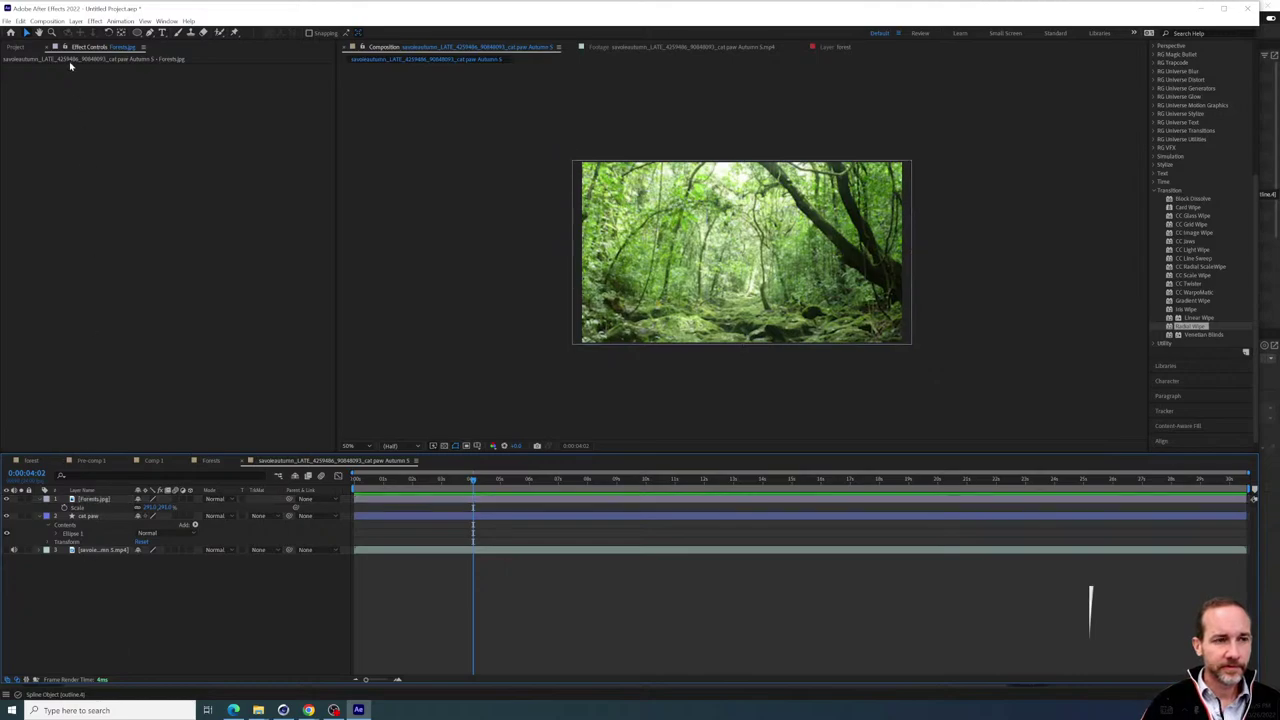
click(138, 33)
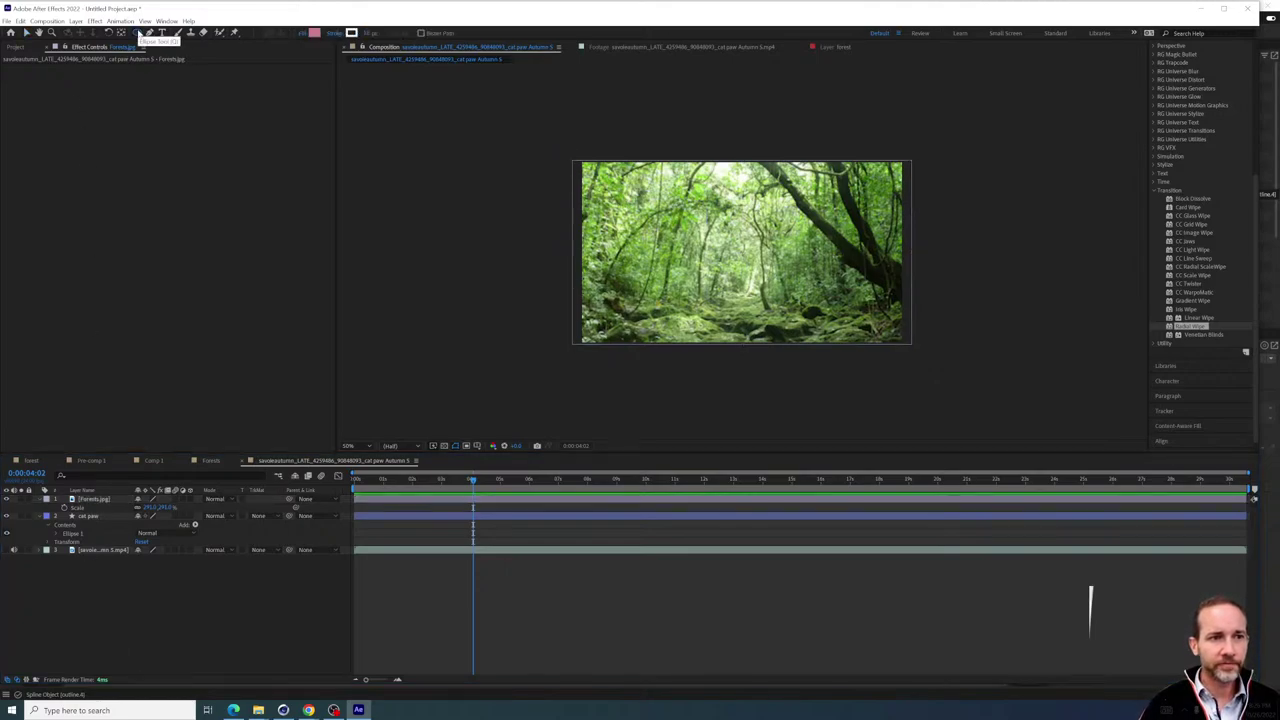
mouse_move(726, 232)
mouse_down()
mouse_move(751, 262)
mouse_move(741, 250)
mouse_up()
click(27, 32)
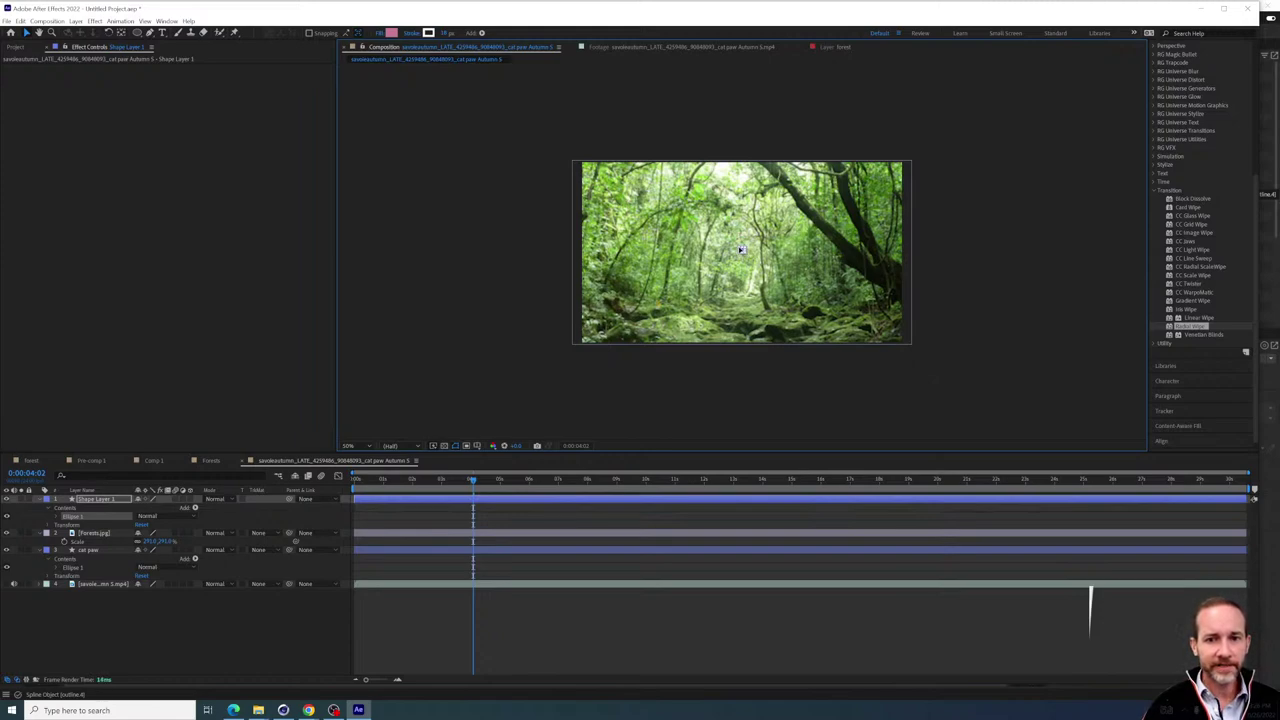
Add a Scale keyframe of 0% to the new circle's shape layer at 0:00:03:21
click(98, 500)
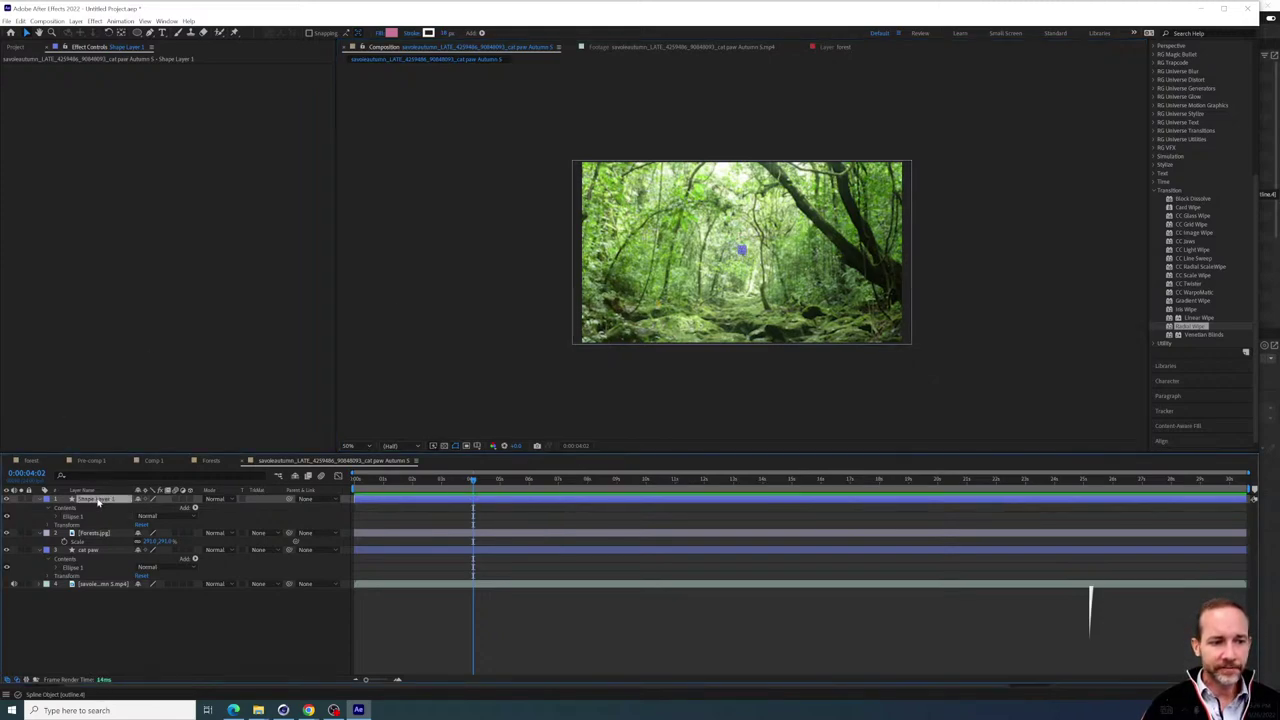
key(s)
drag(451, 482, 467, 483)
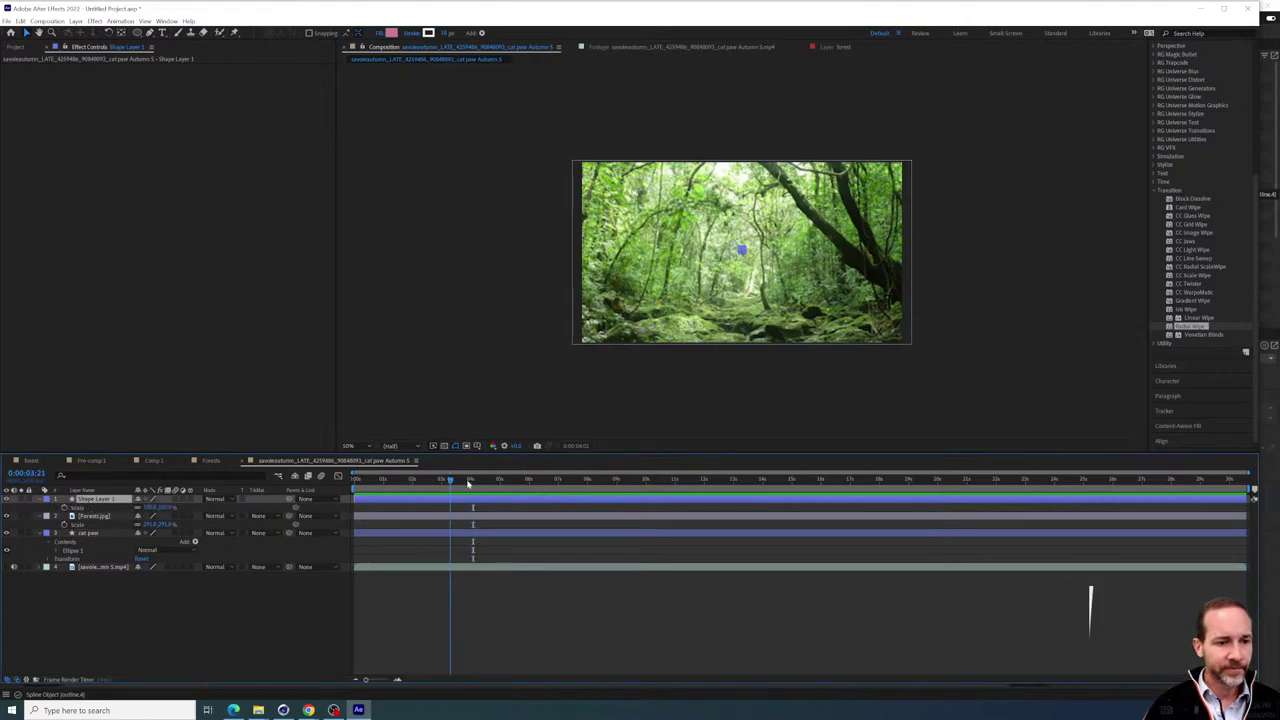
click(63, 508)
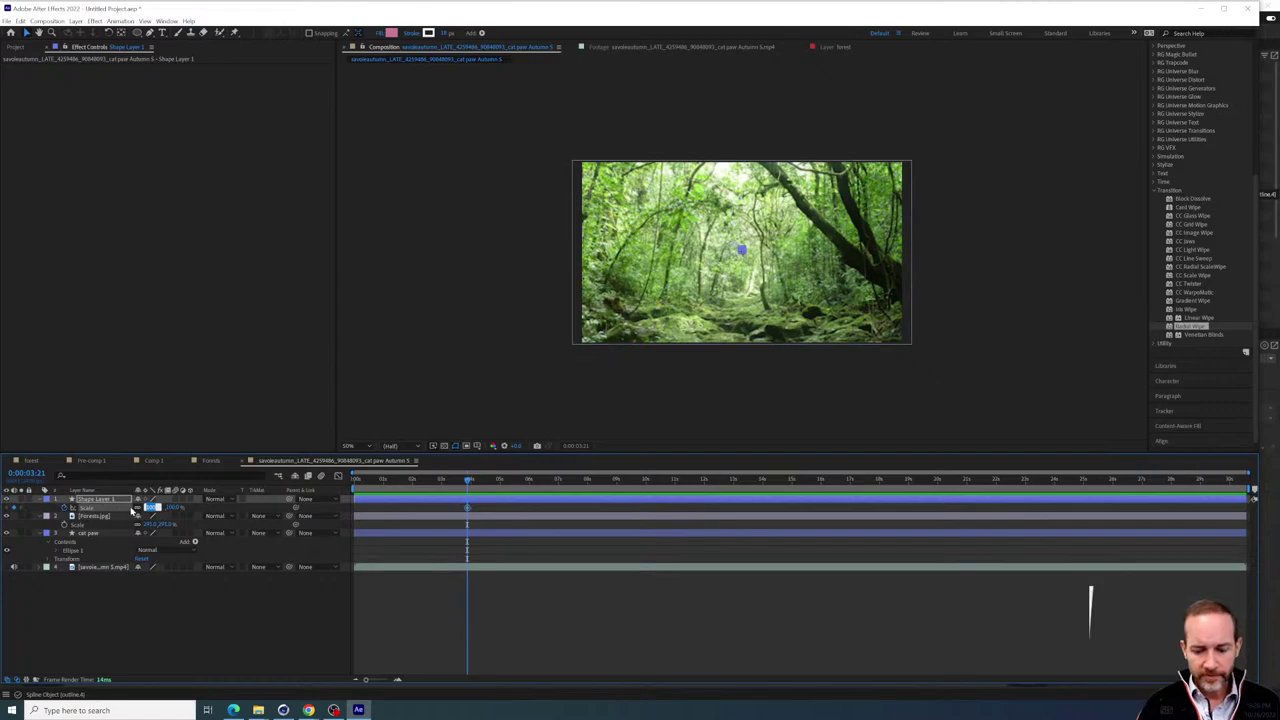
text(0)
key(Return)
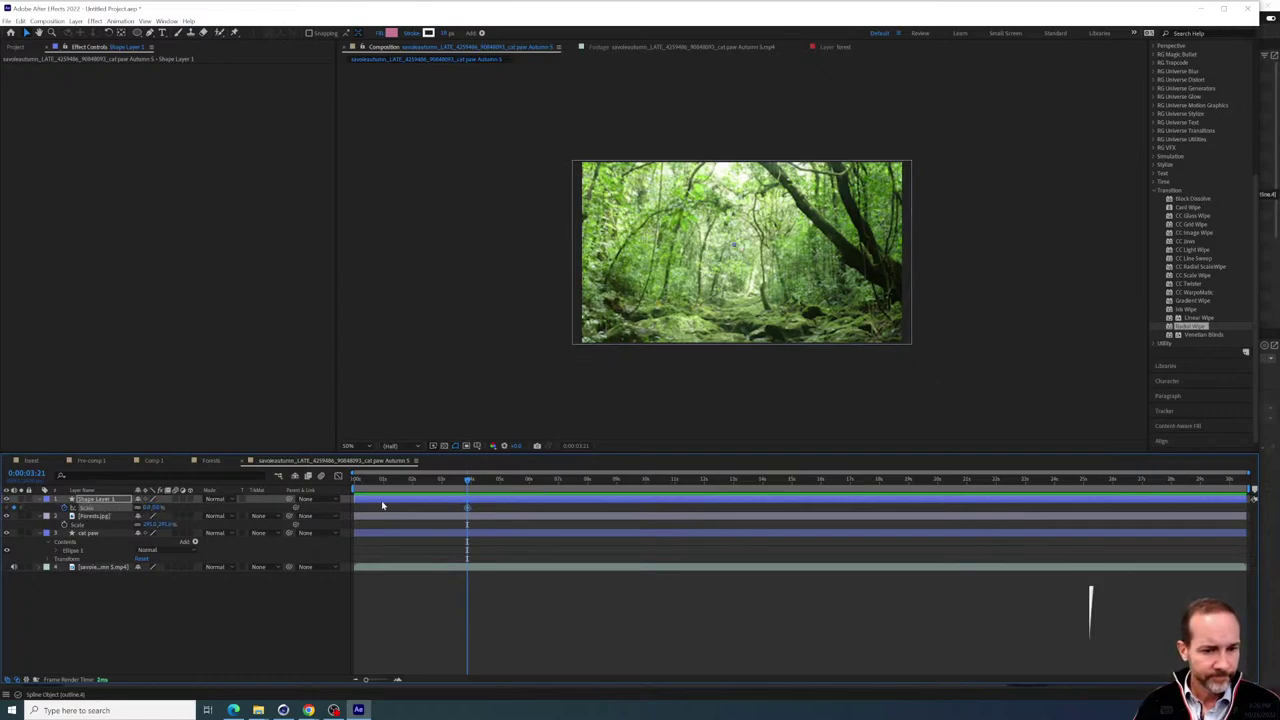
Try scaling the new circle up at 0:00:05:02 and undo its Scale animation
drag(475, 482, 503, 482)
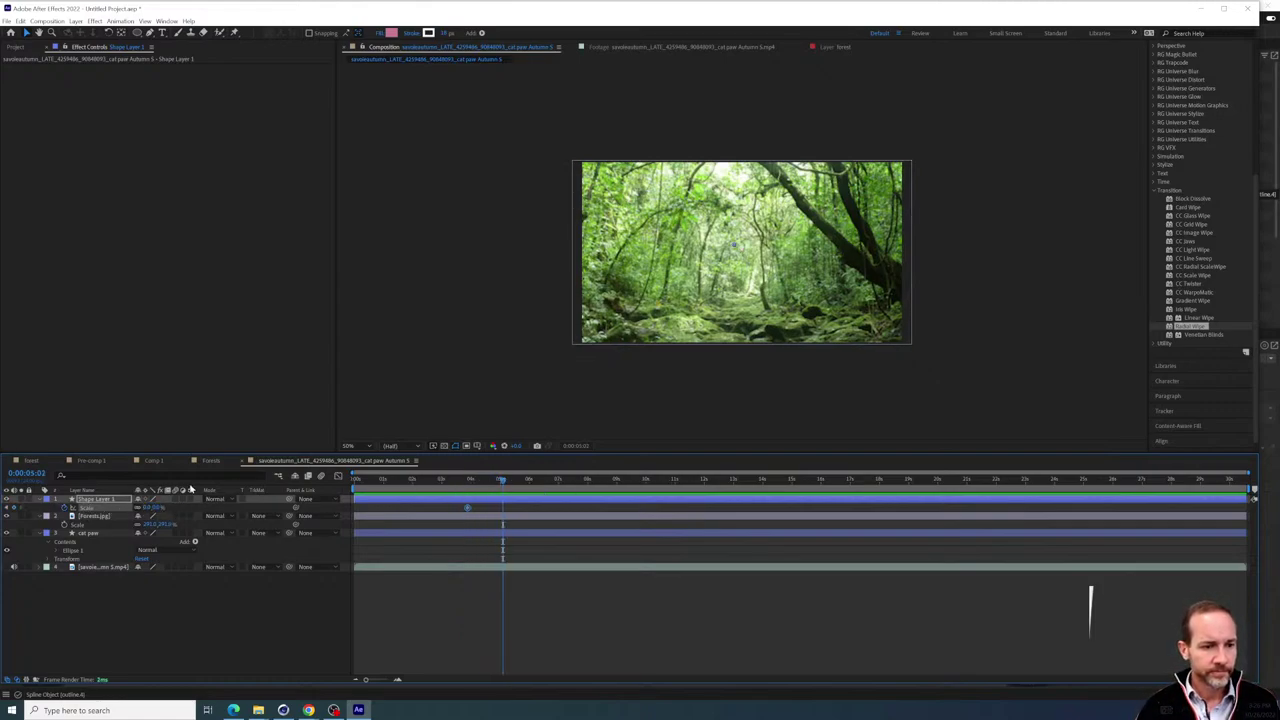
drag(157, 508, 491, 511)
key(ctrl+z)
key(ctrl+z)
key(ctrl+z)
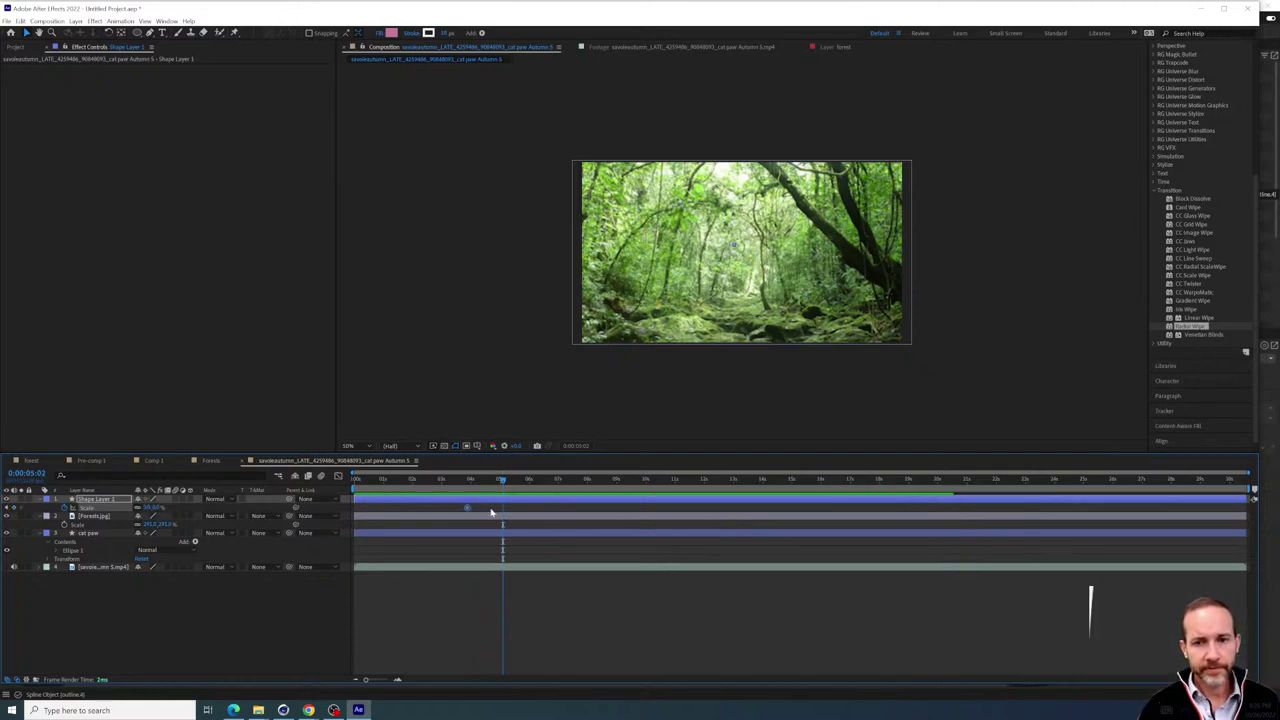
key(ctrl+z)
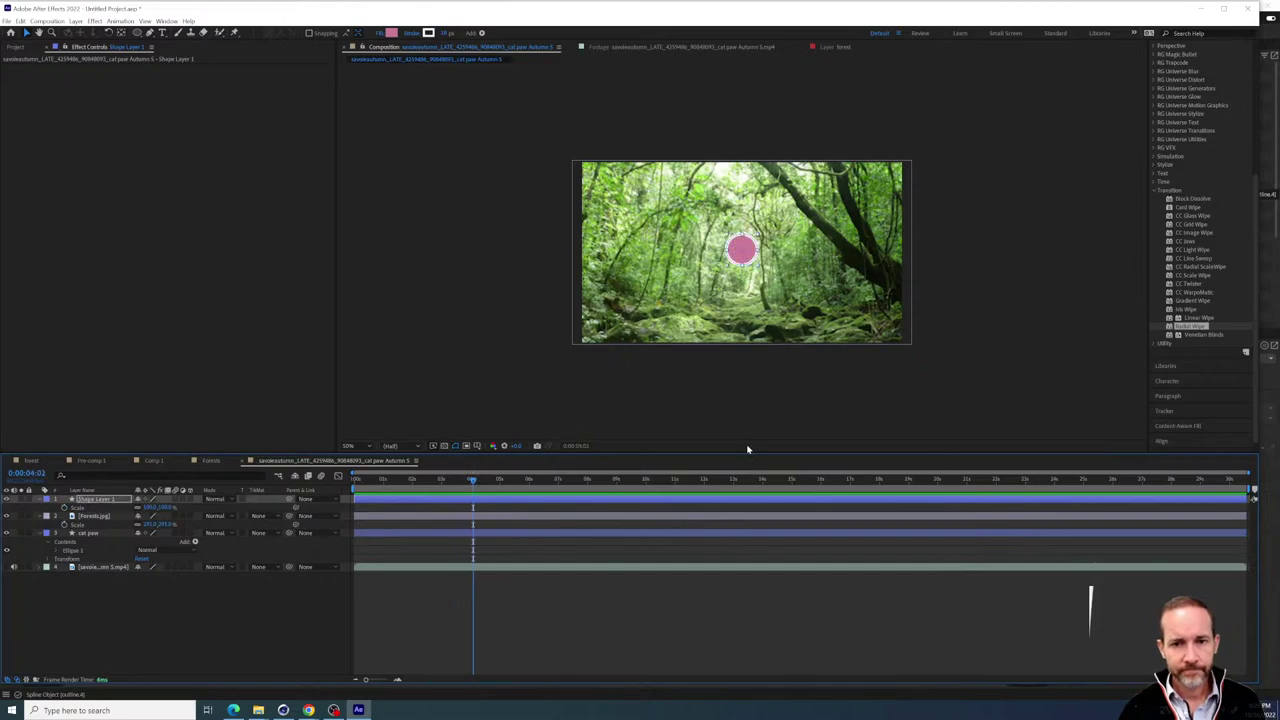
Move the new circle slightly up and to the left and centre its anchor point on the shape
mouse_move(736, 254)
mouse_down()
mouse_move(716, 259)
mouse_move(731, 253)
mouse_up()
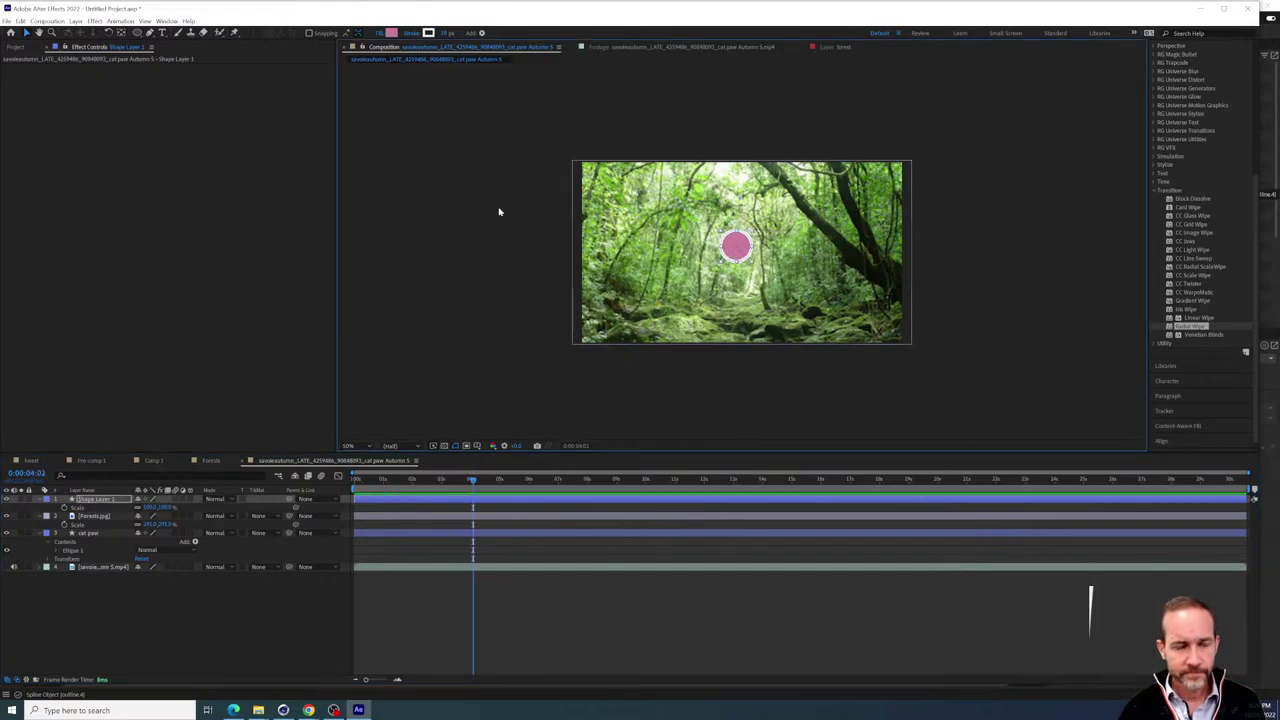
click(124, 33)
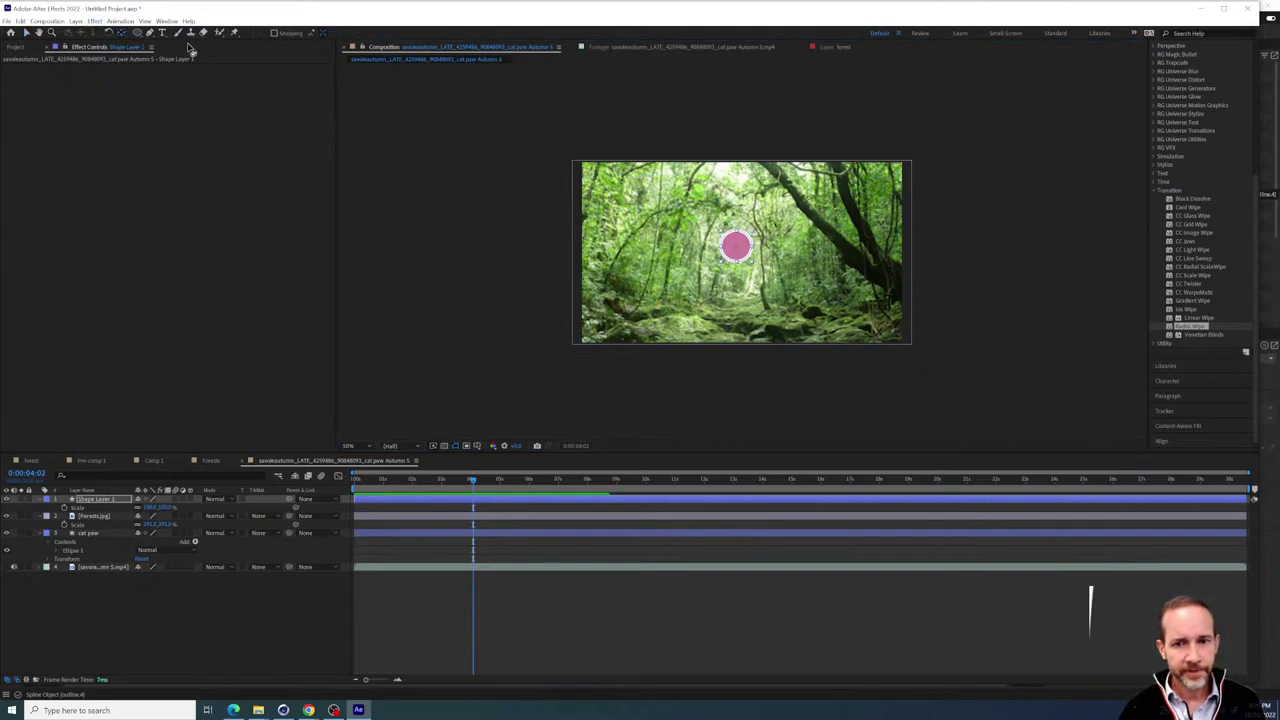
Animate the new circle's Scale from 0% at 0:00:03:18 to about 2134% at 0:00:05:23, large enough to cover the frame
click(465, 482)
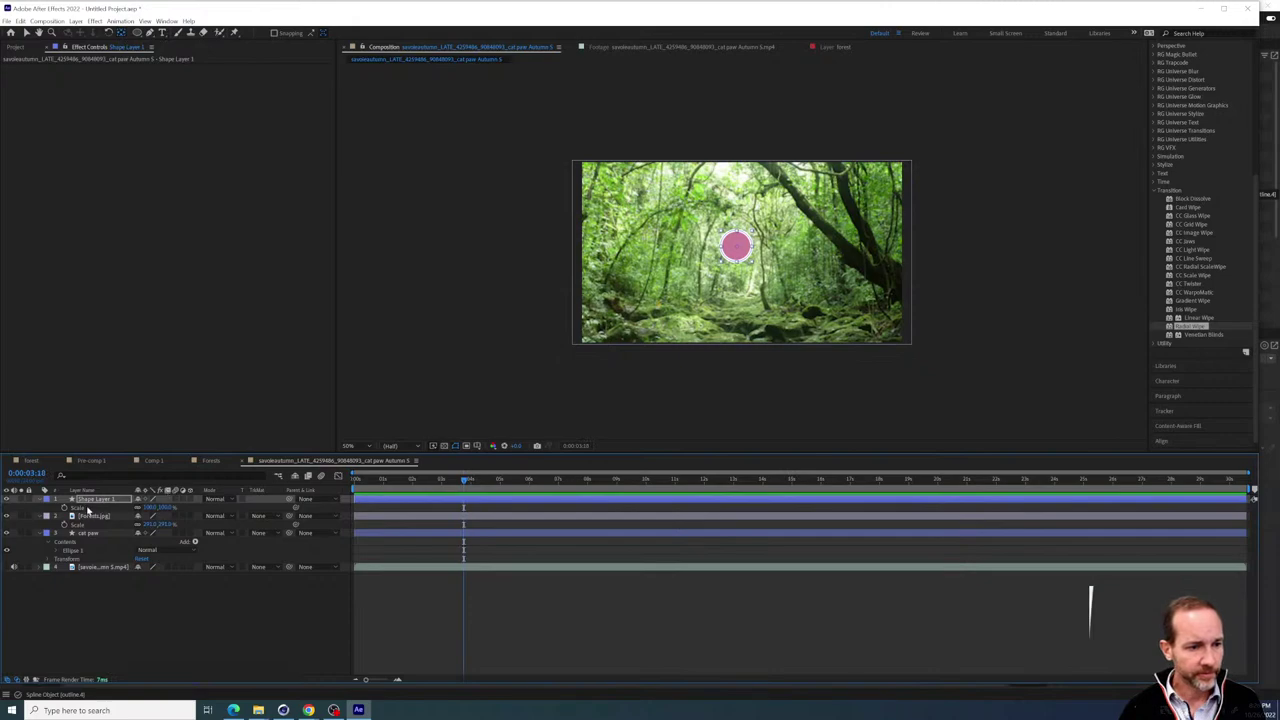
click(65, 508)
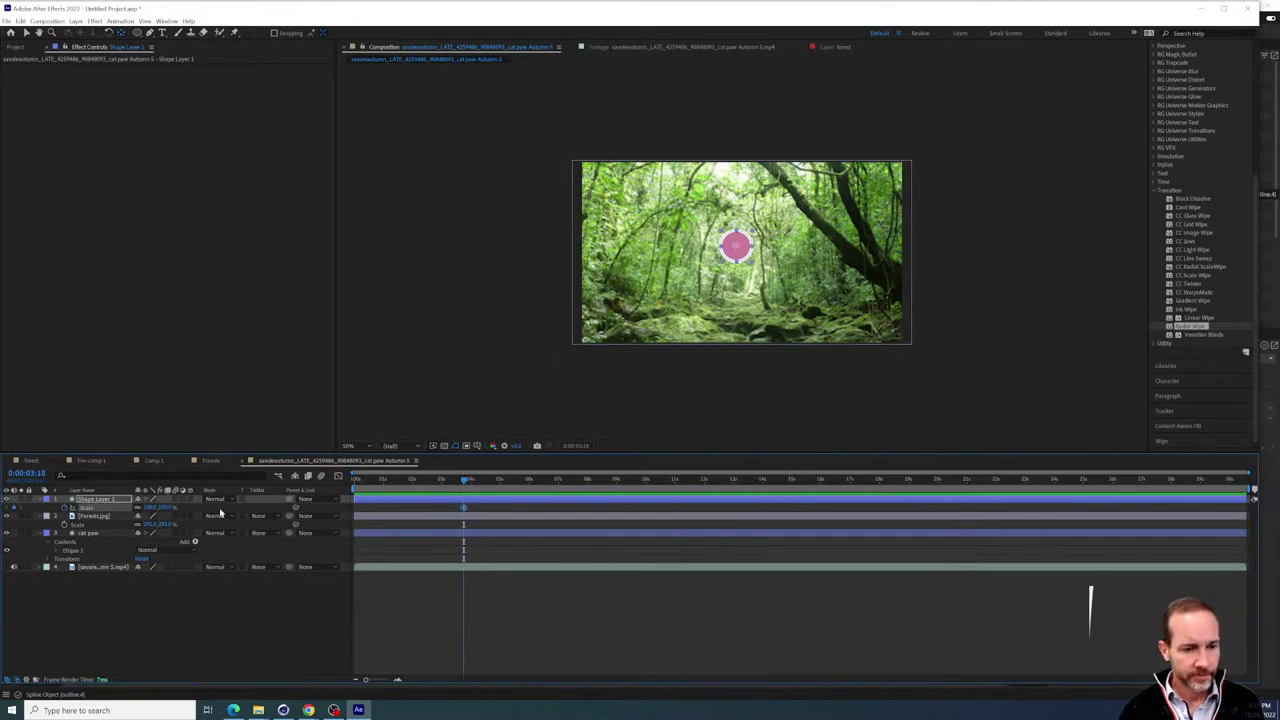
click(150, 507)
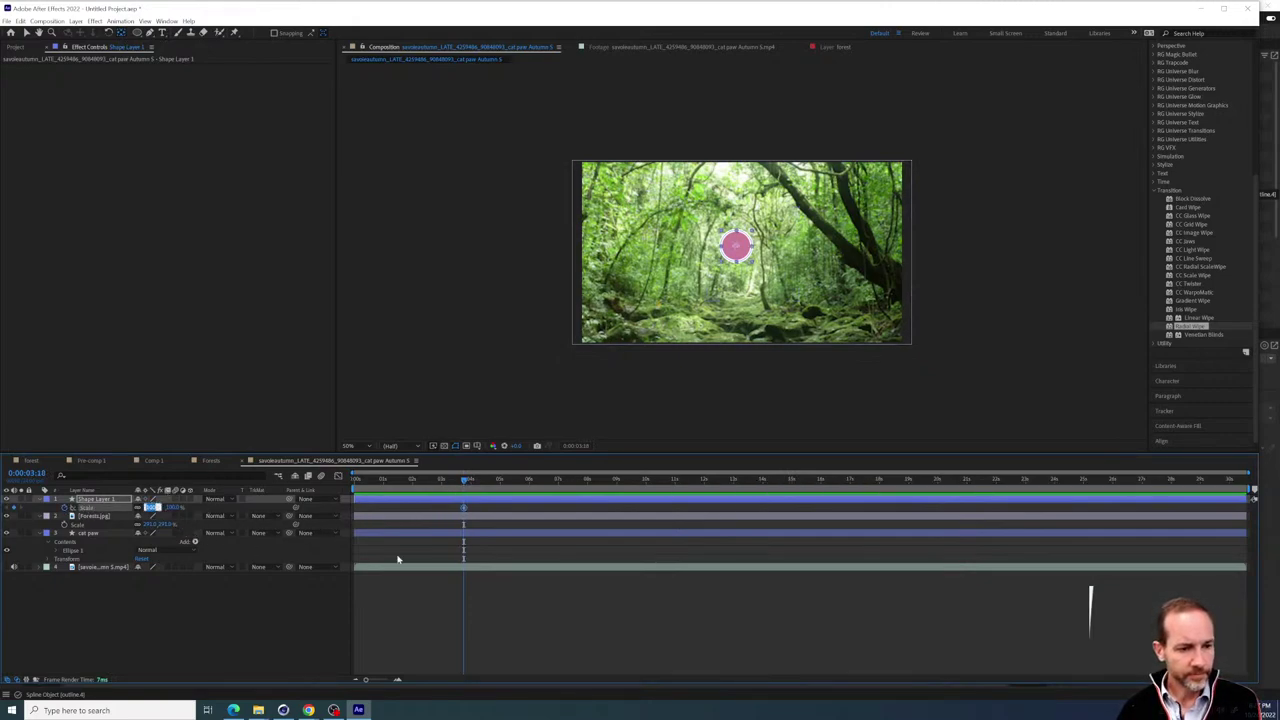
text(0)
key(Return)
drag(468, 481, 528, 481)
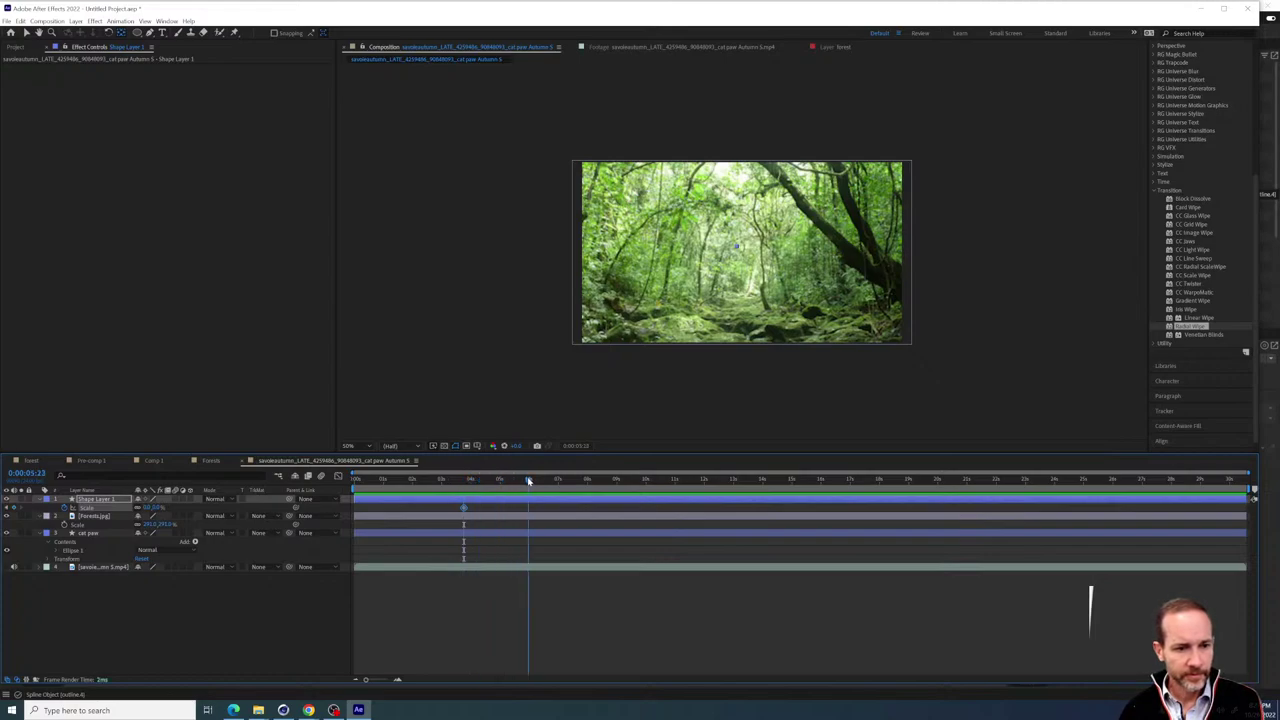
drag(157, 508, 245, 508)
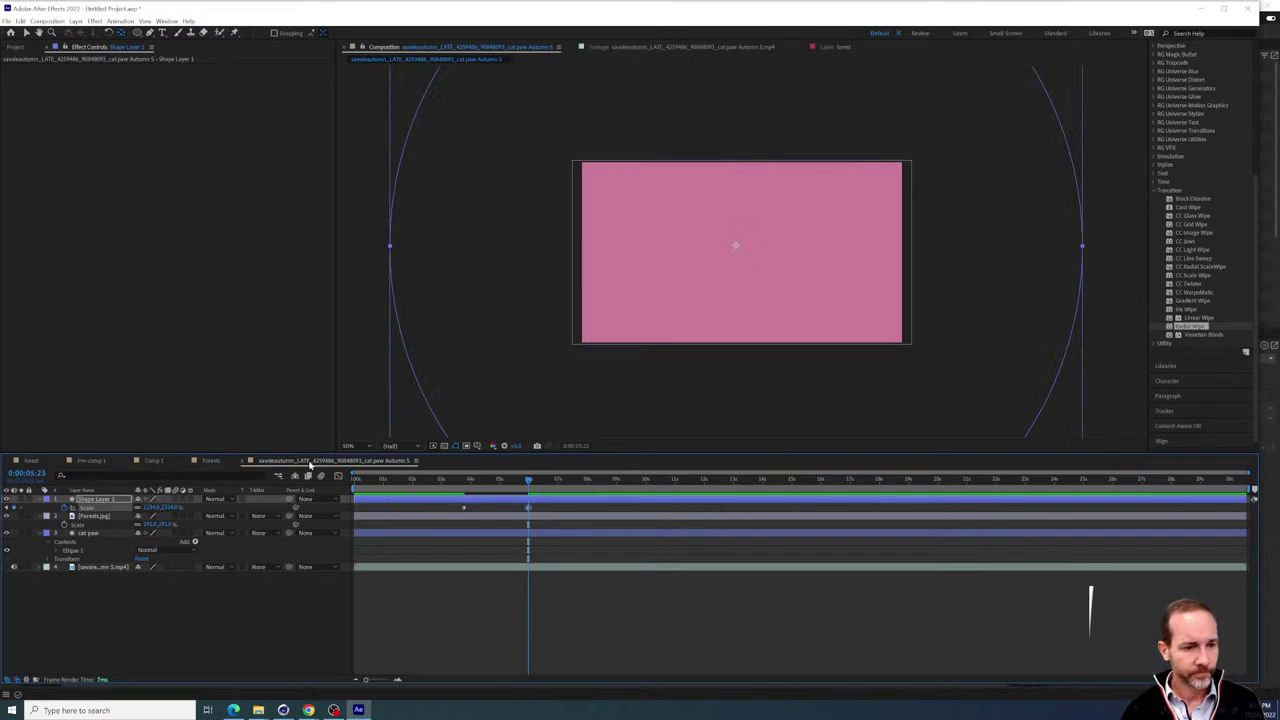
Preview the circle's growth and set the Forests.jpg layer's track matte to Alpha Matte "Shape Layer 1"
mouse_move(441, 482)
mouse_down()
mouse_move(521, 481)
mouse_move(461, 488)
mouse_up()
key(space)
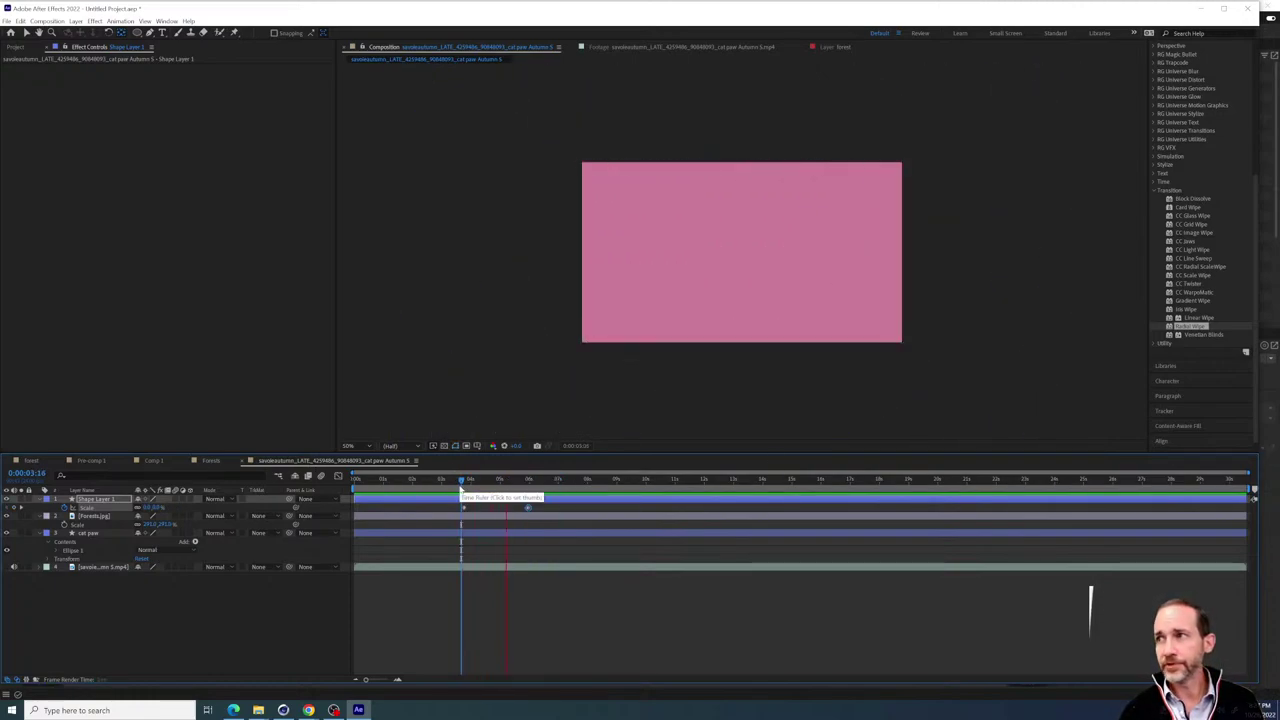
key(space)
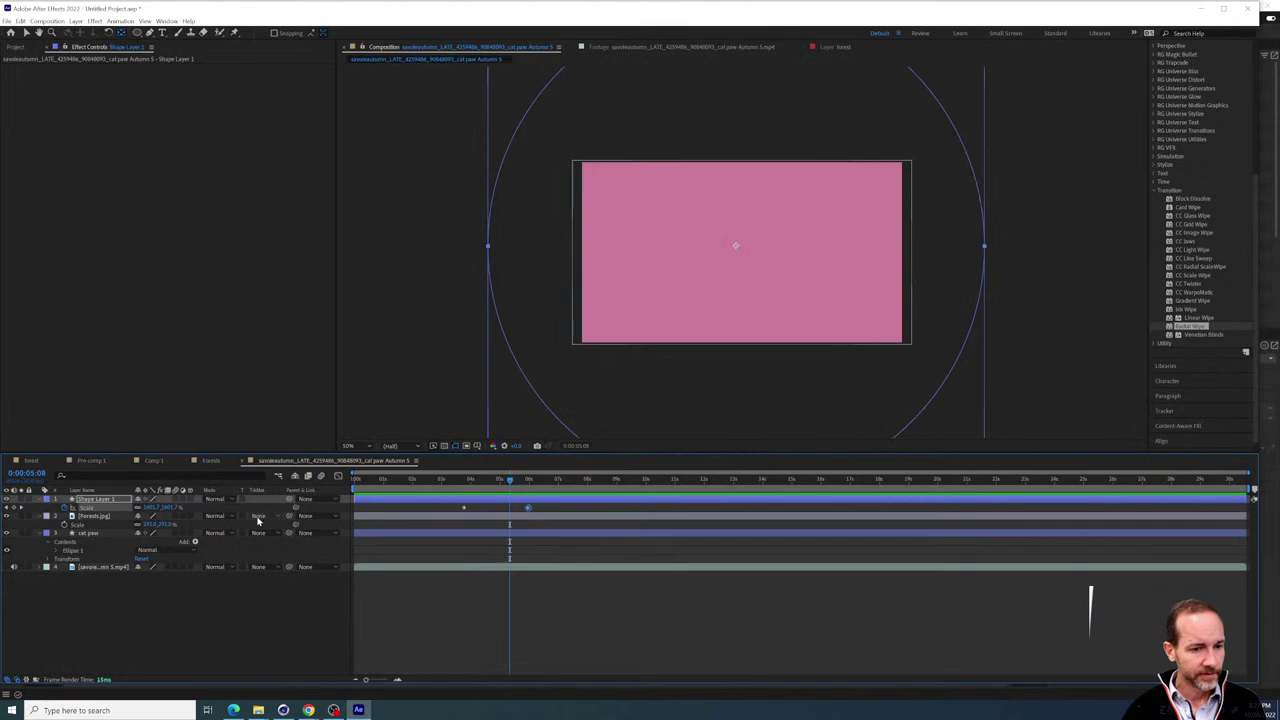
click(484, 516)
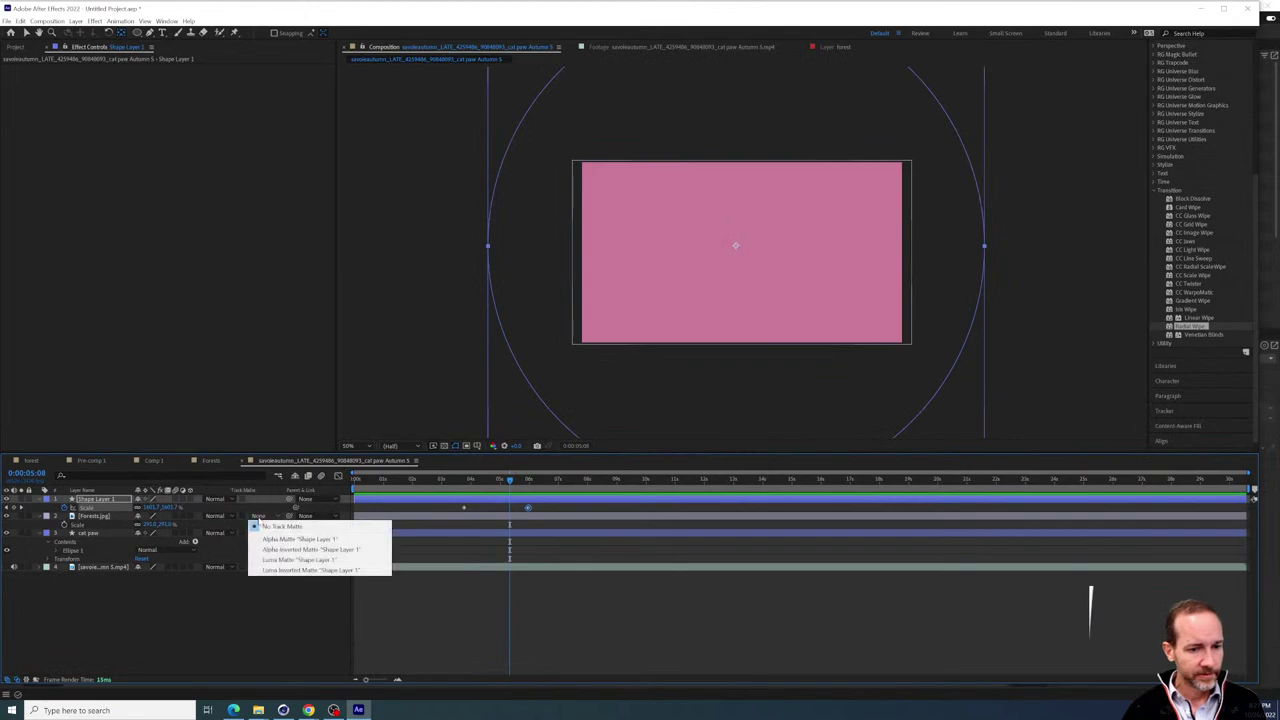
click(267, 540)
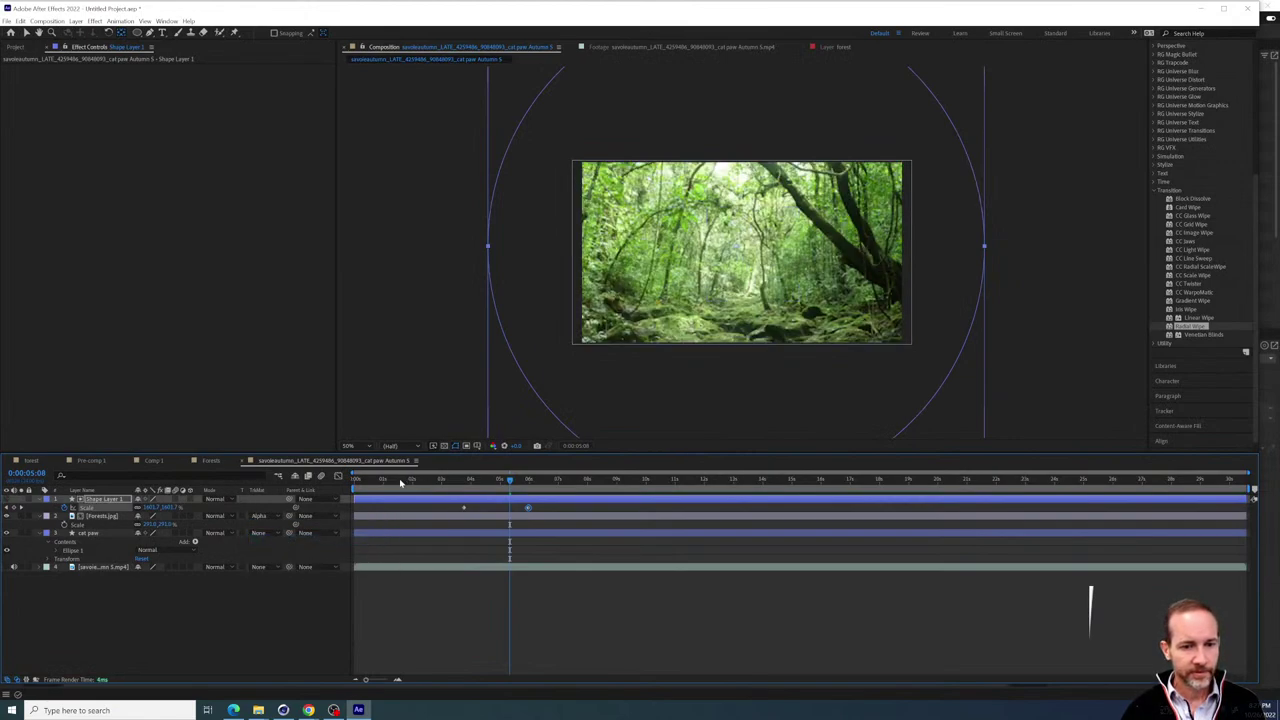
Review the forest's circular reveal from before the first Scale keyframe to past the last one
drag(400, 483, 453, 500)
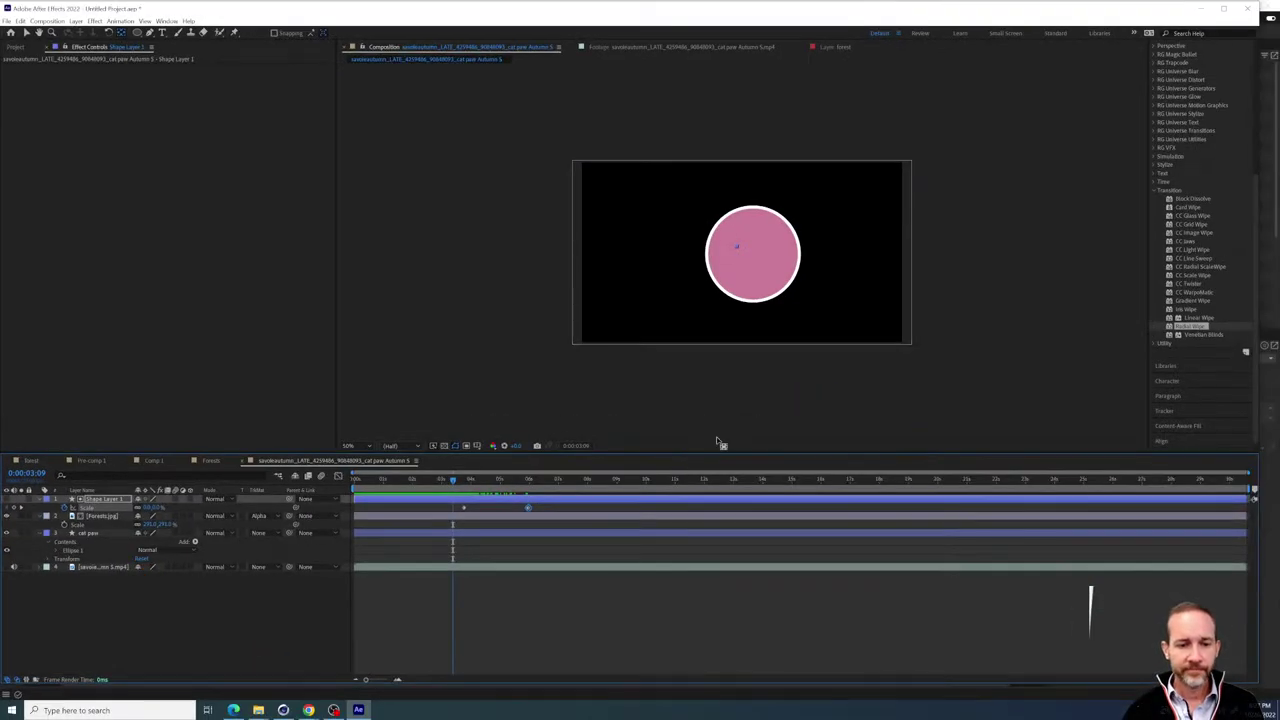
drag(446, 484, 523, 484)
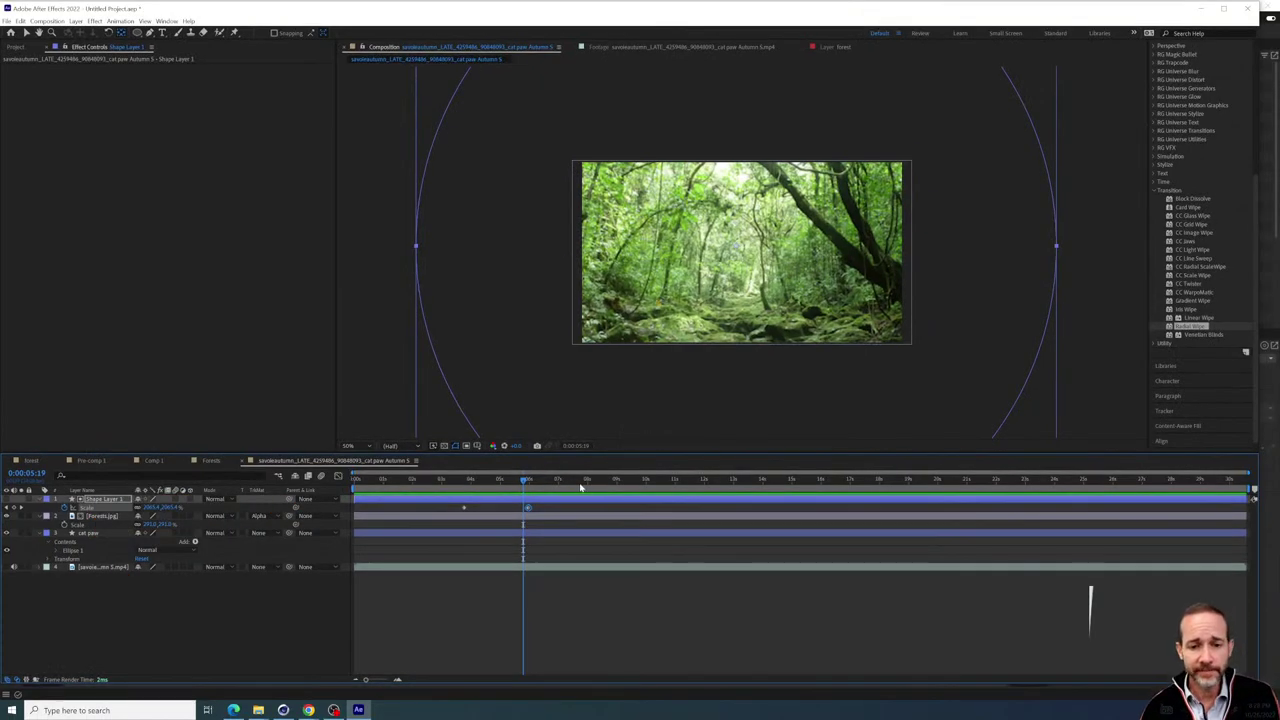
drag(1006, 457, 882, 473)
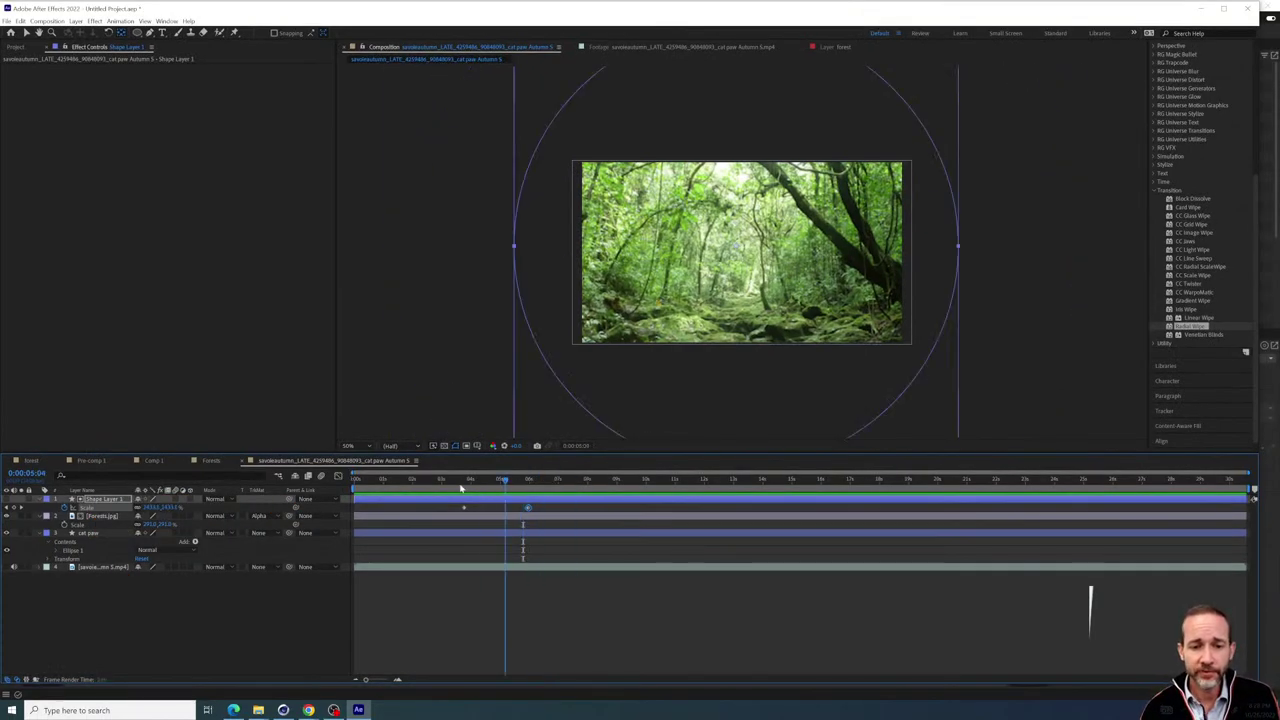
drag(461, 488, 498, 480)
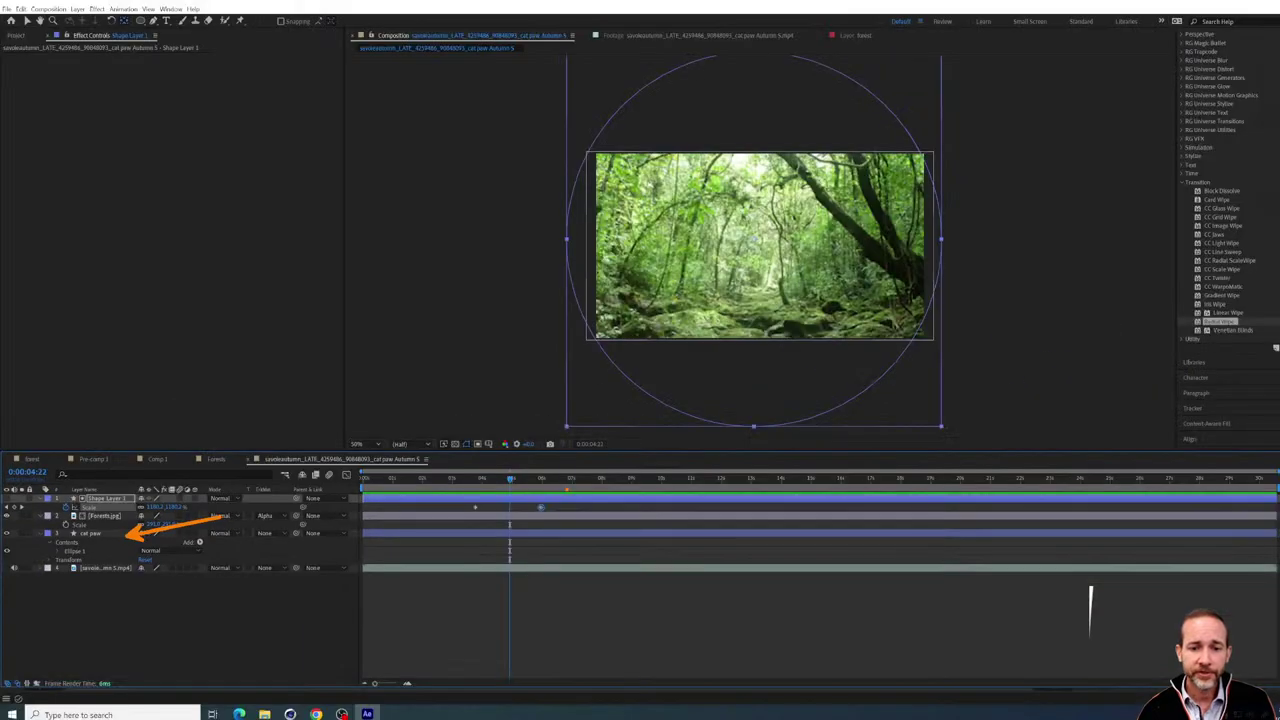
drag(512, 480, 575, 483)
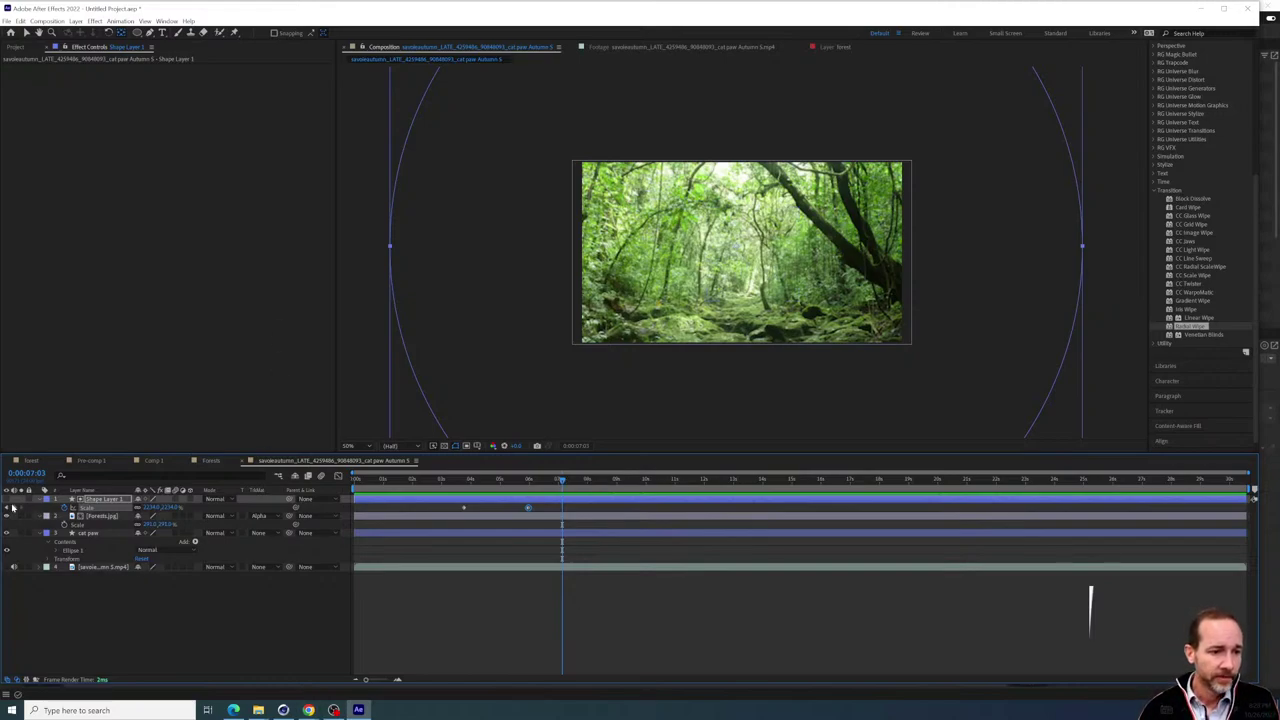
Hide the circle, Forests.jpg and cat paw layers and make the cat paw video layer visible
drag(9, 511, 4, 565)
click(6, 534)
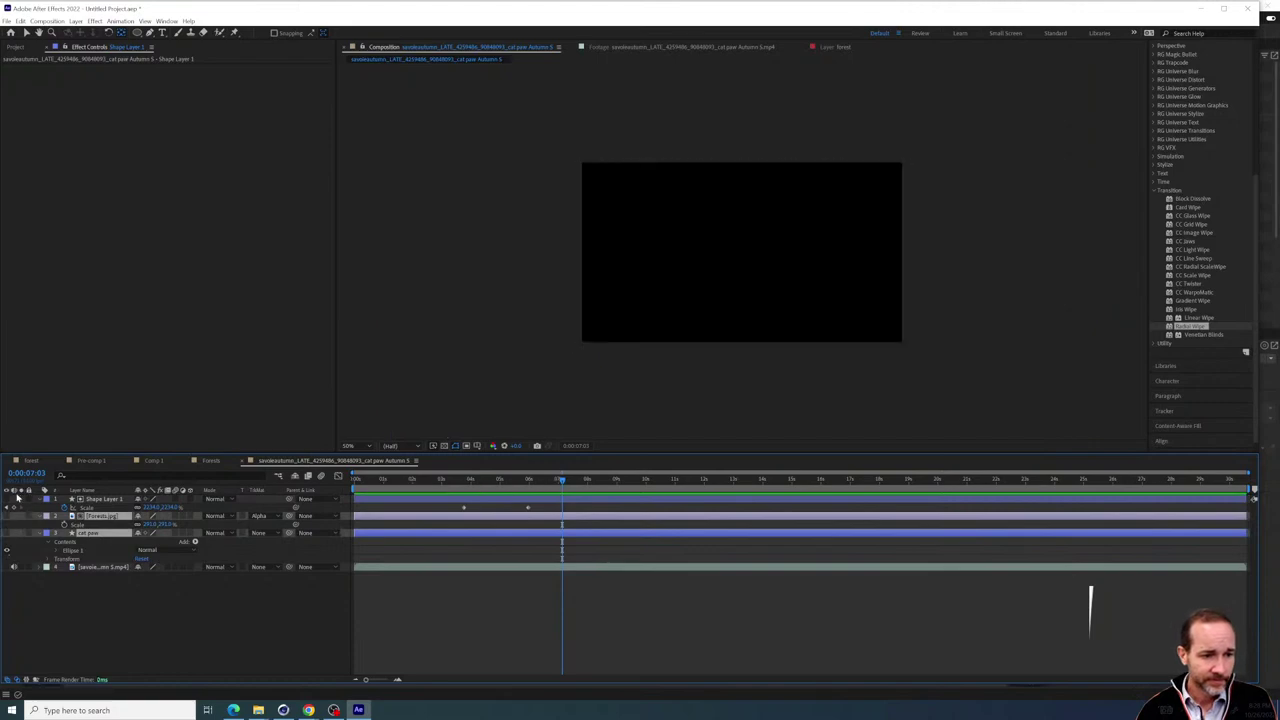
key(space)
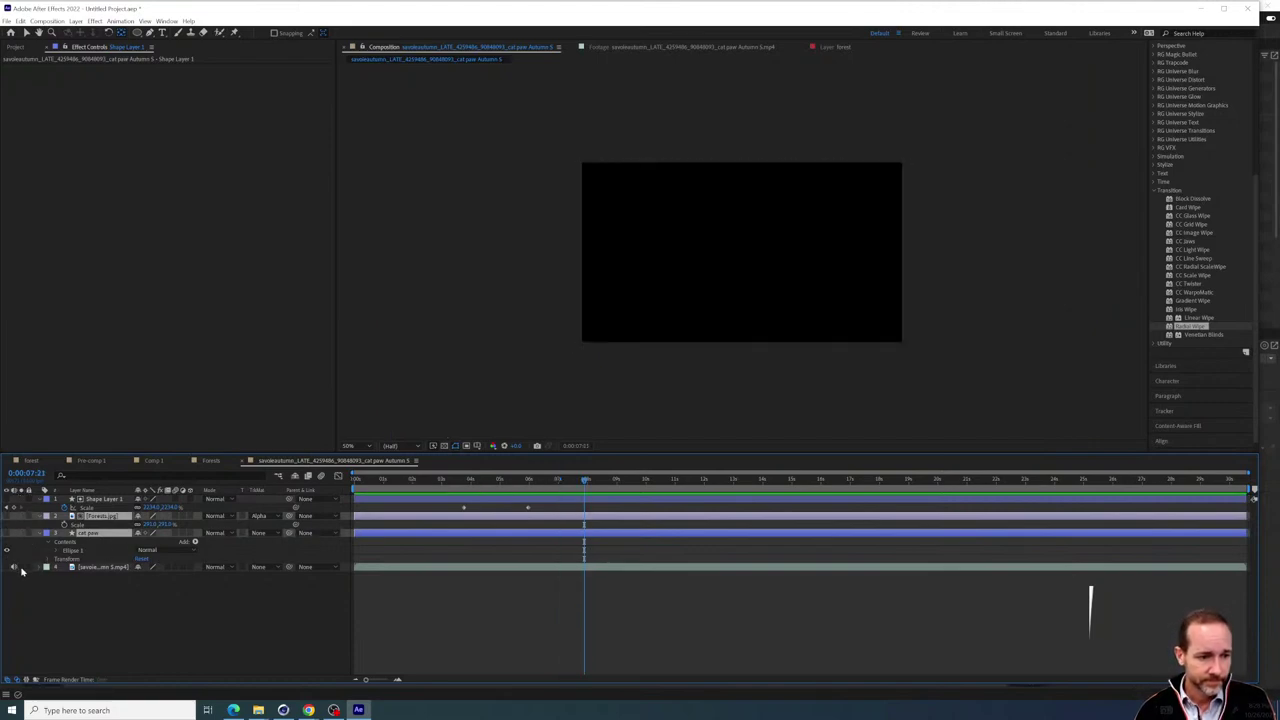
click(8, 567)
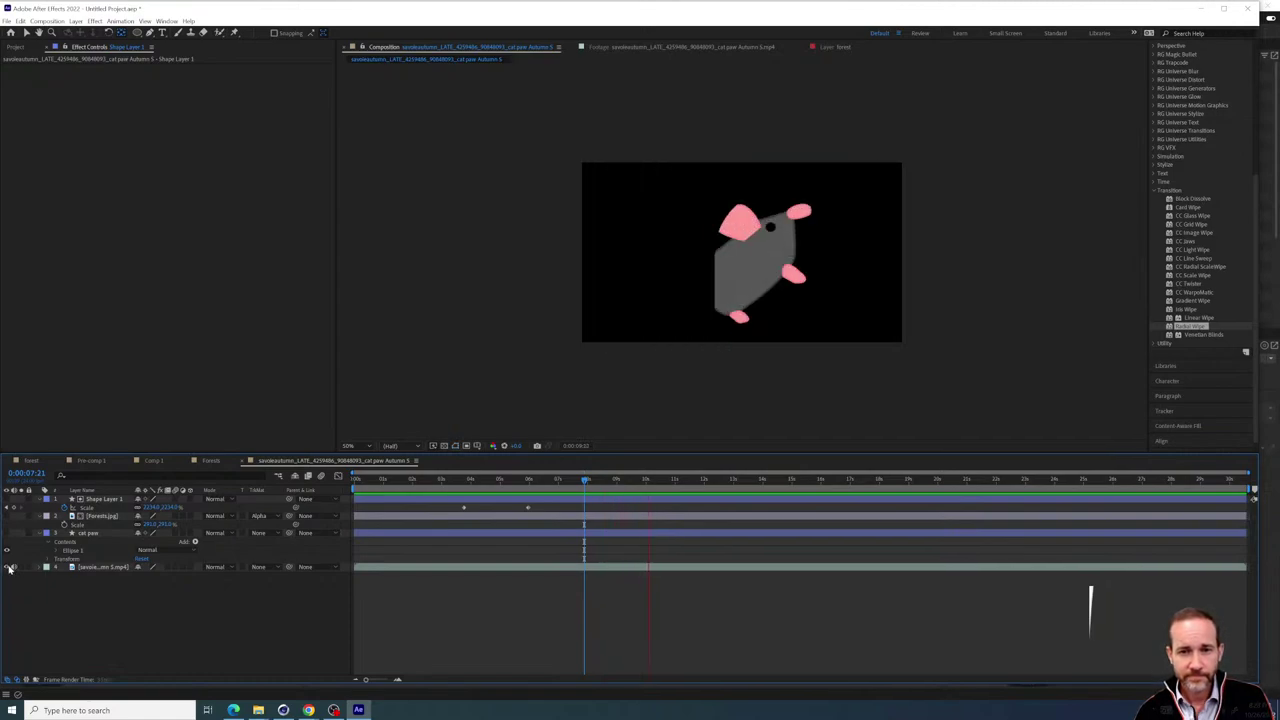
key(space)
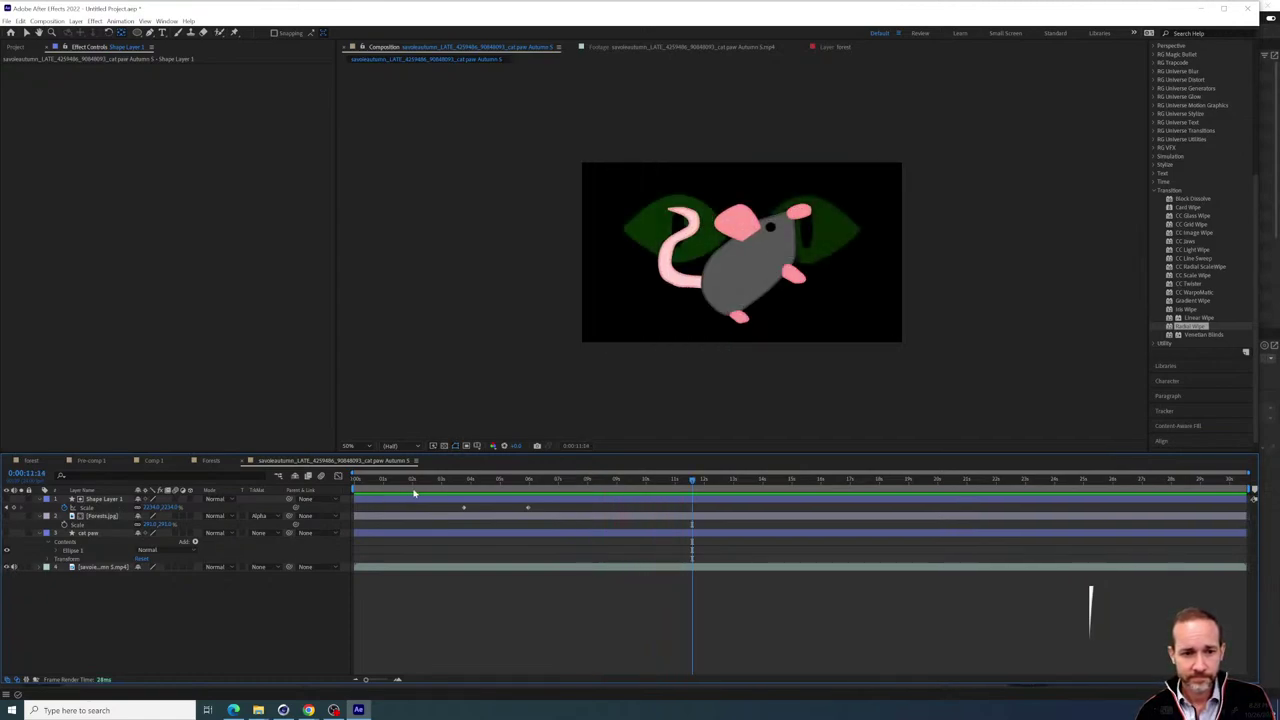
Play and scrub through the cat paw video to examine how the green eyes appear behind the mouse
click(418, 483)
key(space)
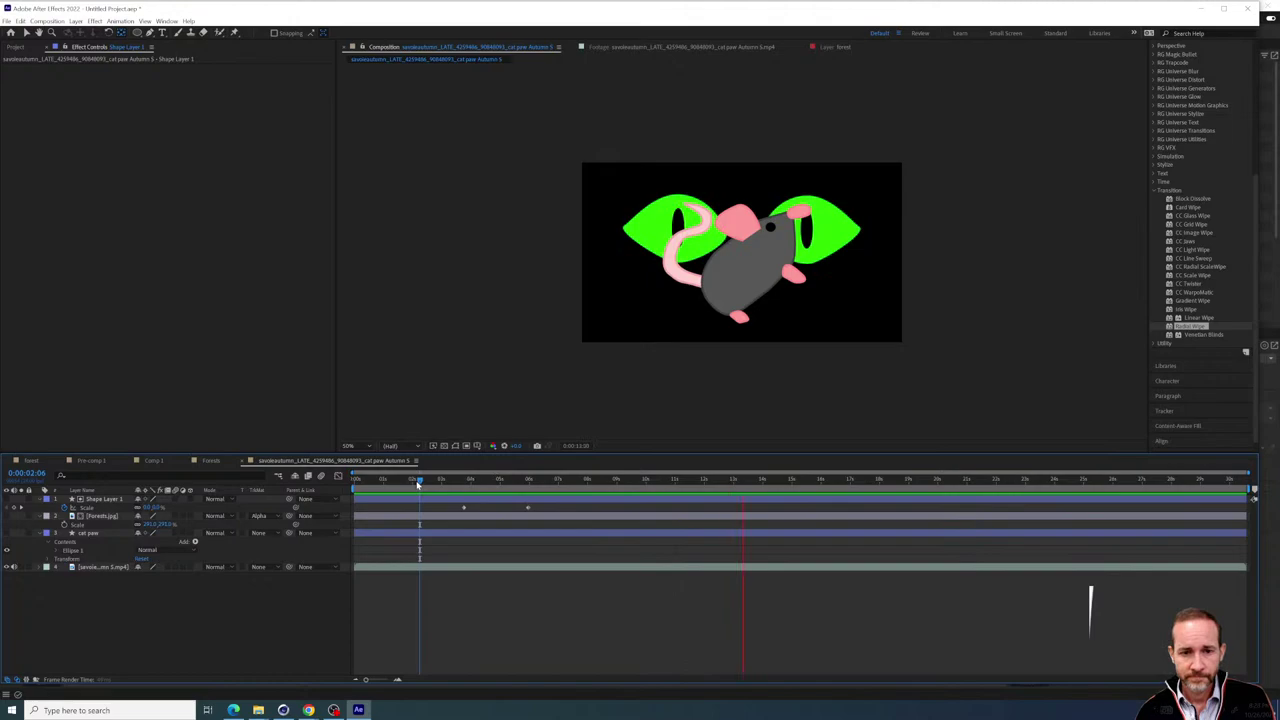
drag(420, 481, 660, 482)
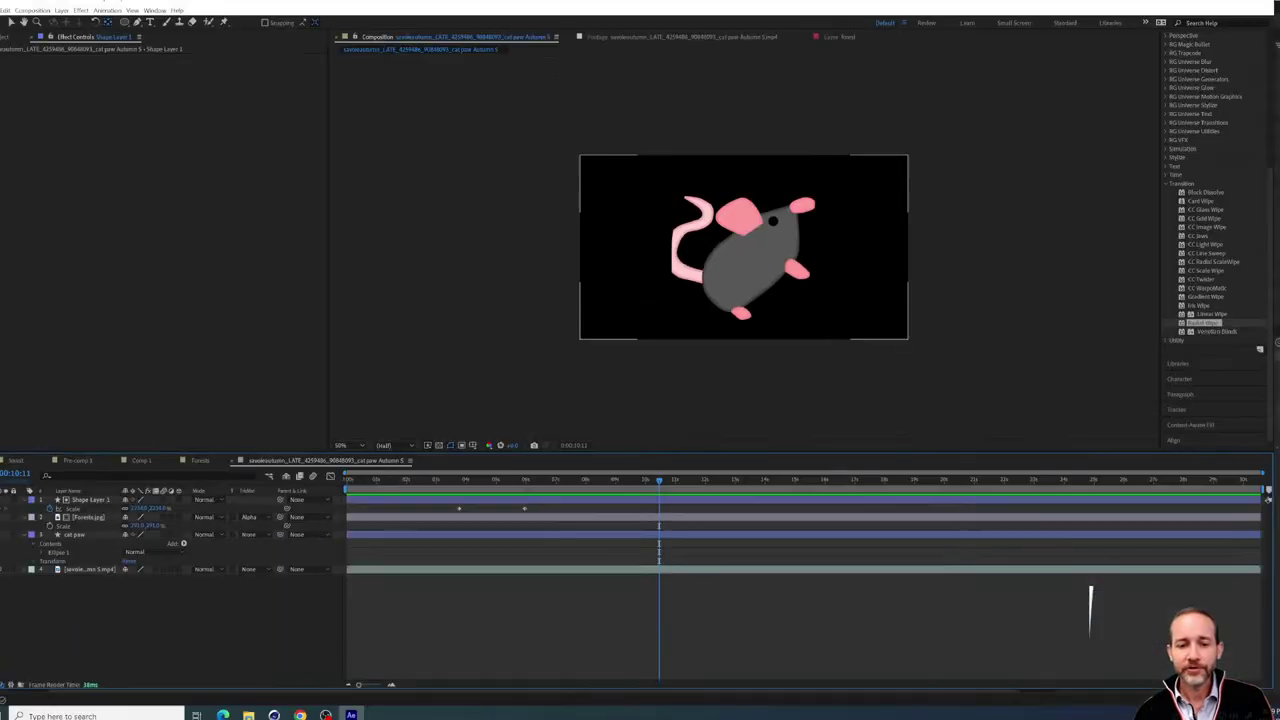
drag(629, 488, 722, 485)
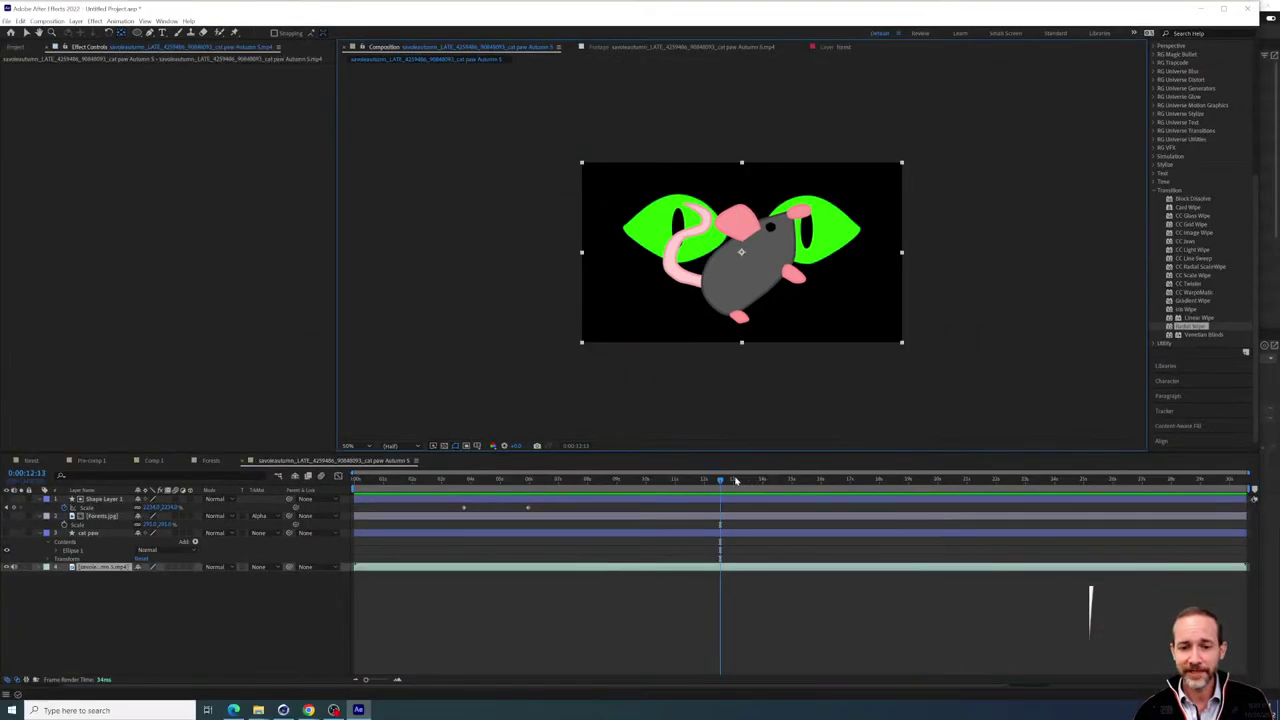
mouse_move(726, 483)
mouse_down()
mouse_move(614, 489)
mouse_move(760, 500)
mouse_move(597, 502)
mouse_move(739, 504)
mouse_move(630, 499)
mouse_move(705, 496)
mouse_up()
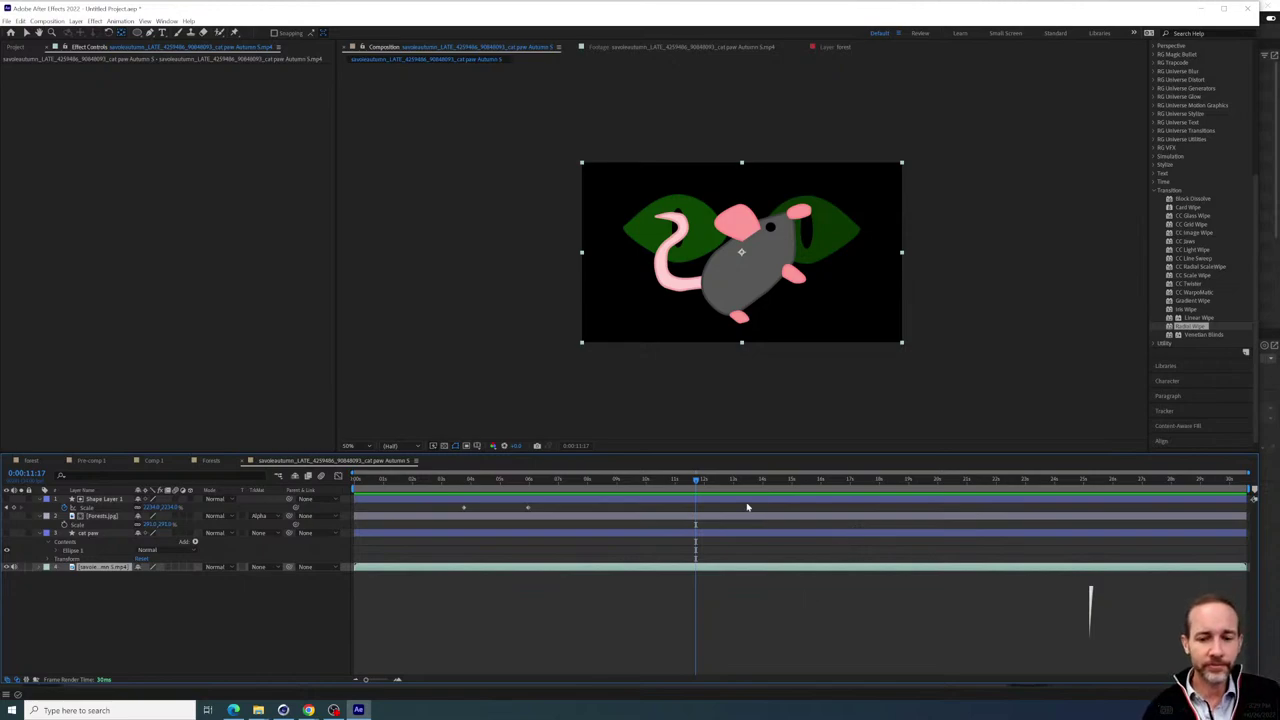
Examine the paw transition and the red ripple rings around the mouse near 0:00:08:03 in the video
drag(682, 482, 472, 479)
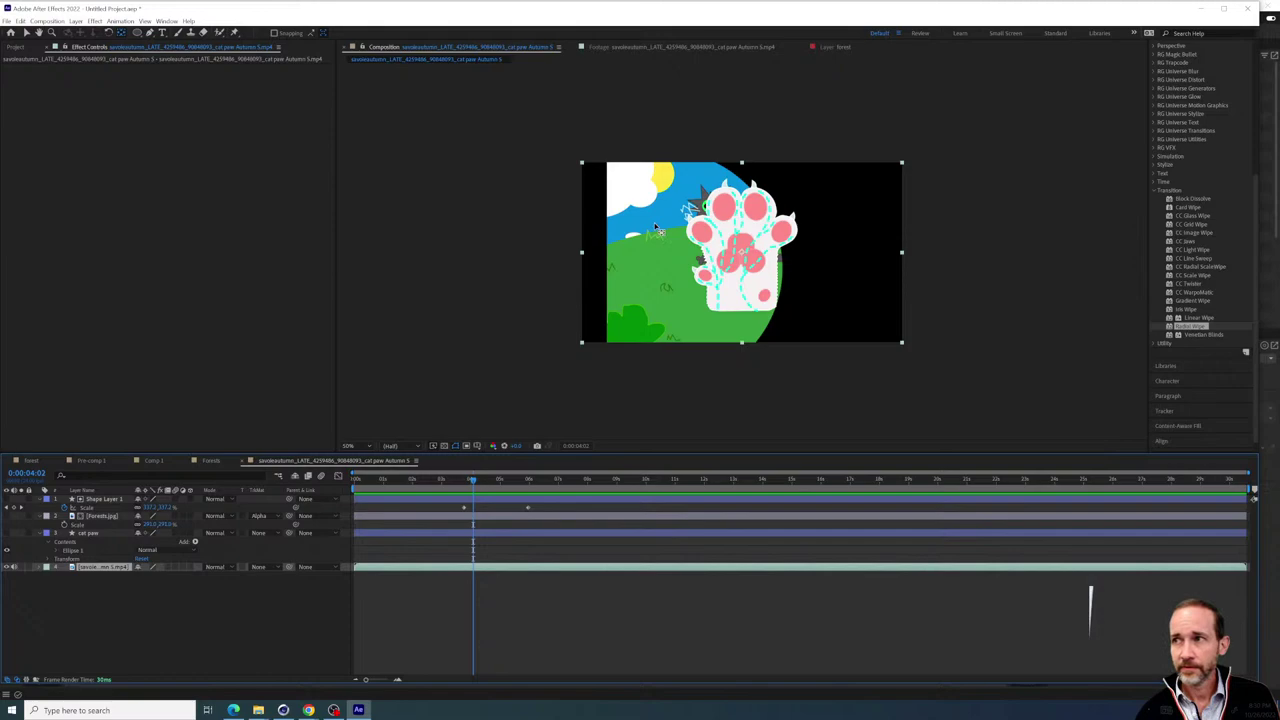
drag(548, 479, 577, 487)
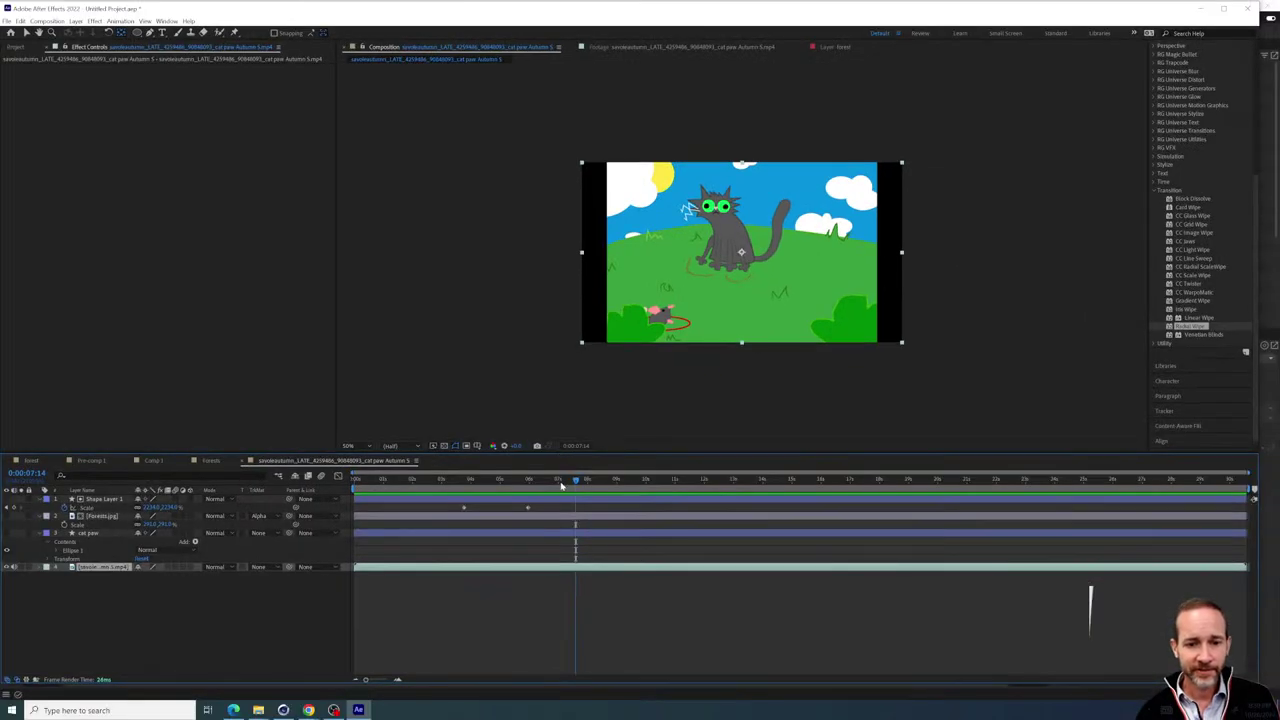
mouse_move(575, 482)
mouse_down()
mouse_move(586, 484)
mouse_move(560, 484)
mouse_move(598, 482)
mouse_up()
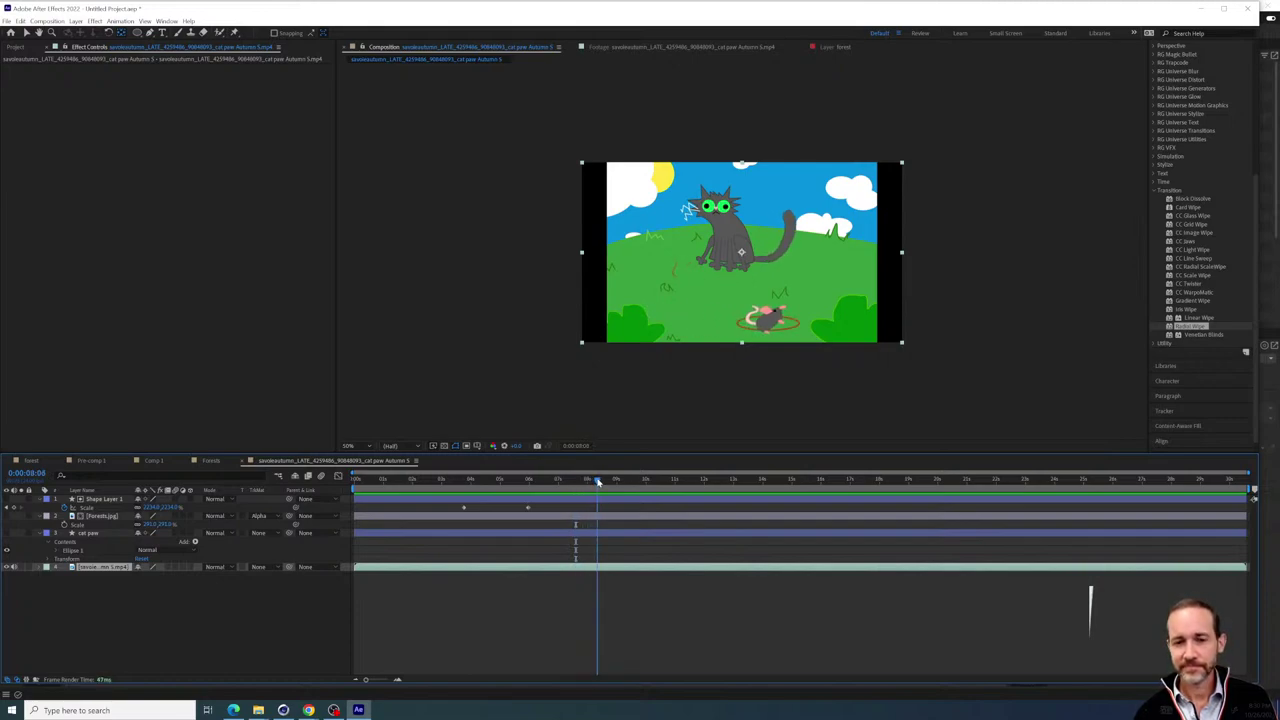
mouse_move(598, 481)
mouse_down()
mouse_move(553, 481)
mouse_move(591, 481)
mouse_up()
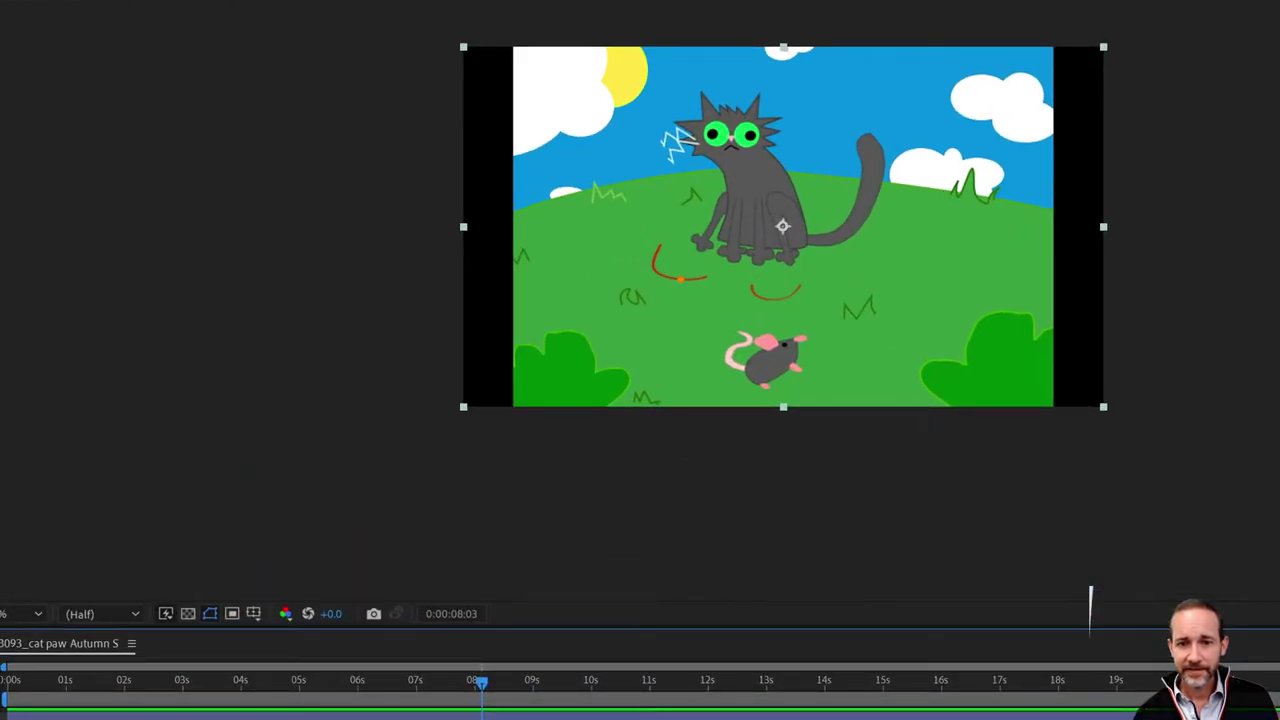
mouse_move(690, 262)
mouse_down()
mouse_move(790, 225)
mouse_move(760, 283)
mouse_up()
key(t)
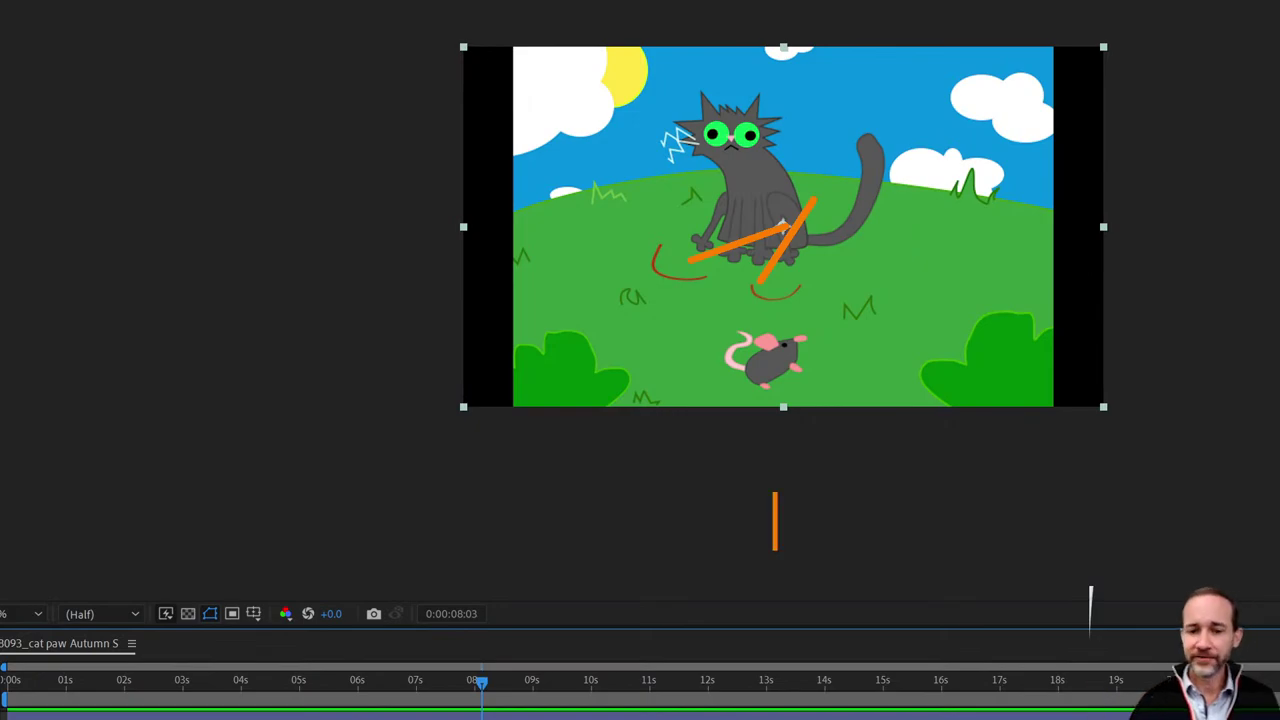
key(Escape)
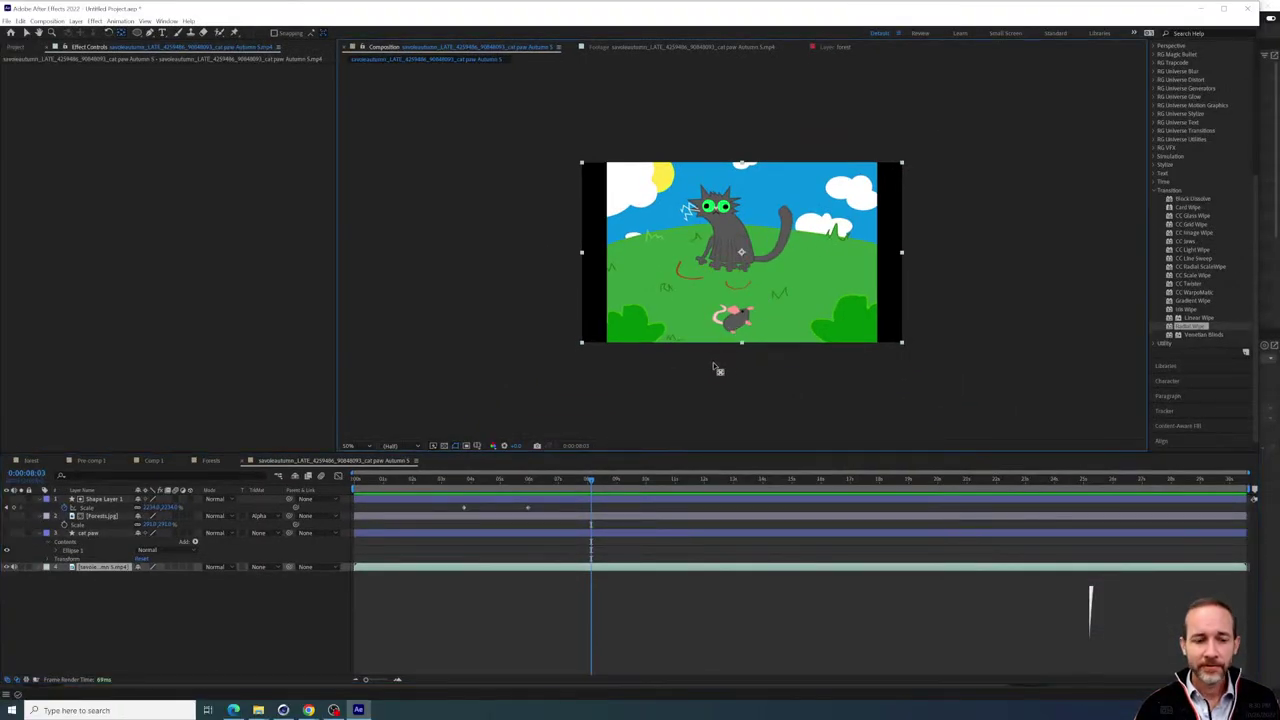
Draw a small ellipse on a new shape layer beside the cat's front paws at 0:00:07:07
drag(401, 485, 567, 490)
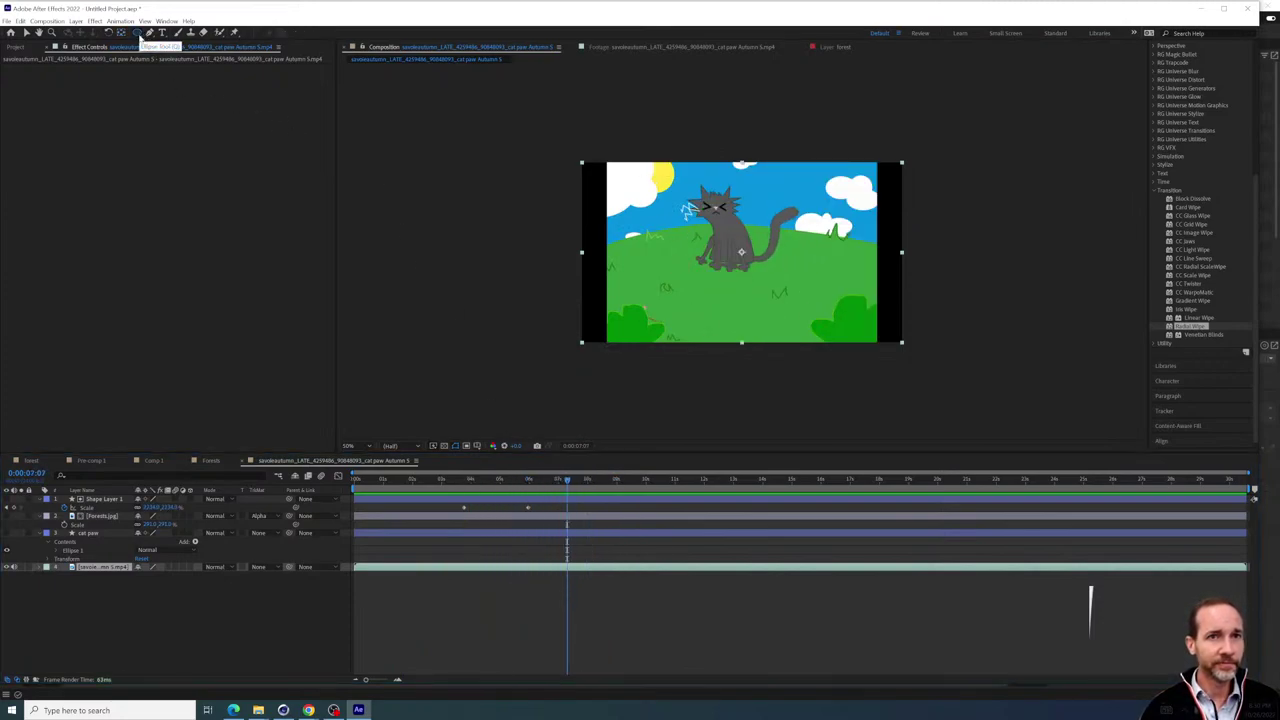
click(138, 33)
drag(673, 247, 704, 277)
key(ctrl+z)
click(201, 669)
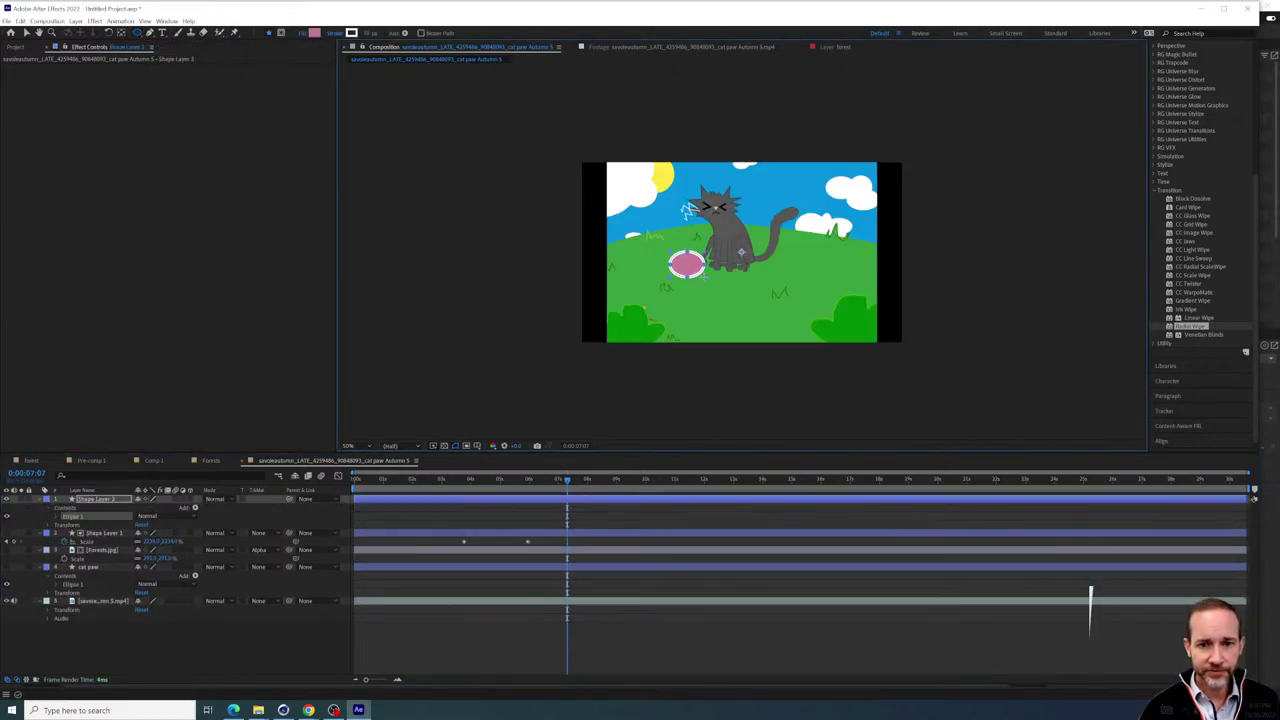
Delete the new ellipse's Fill so that only its white stroke remains
click(56, 517)
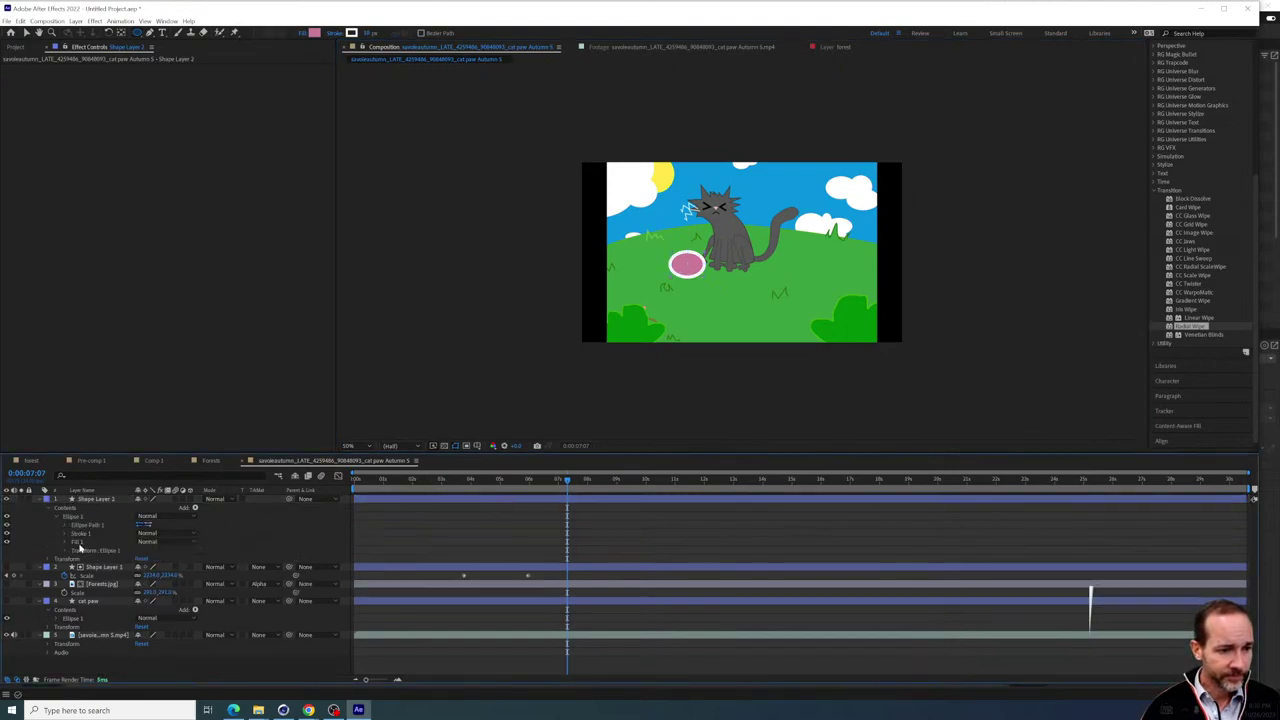
click(68, 543)
click(66, 542)
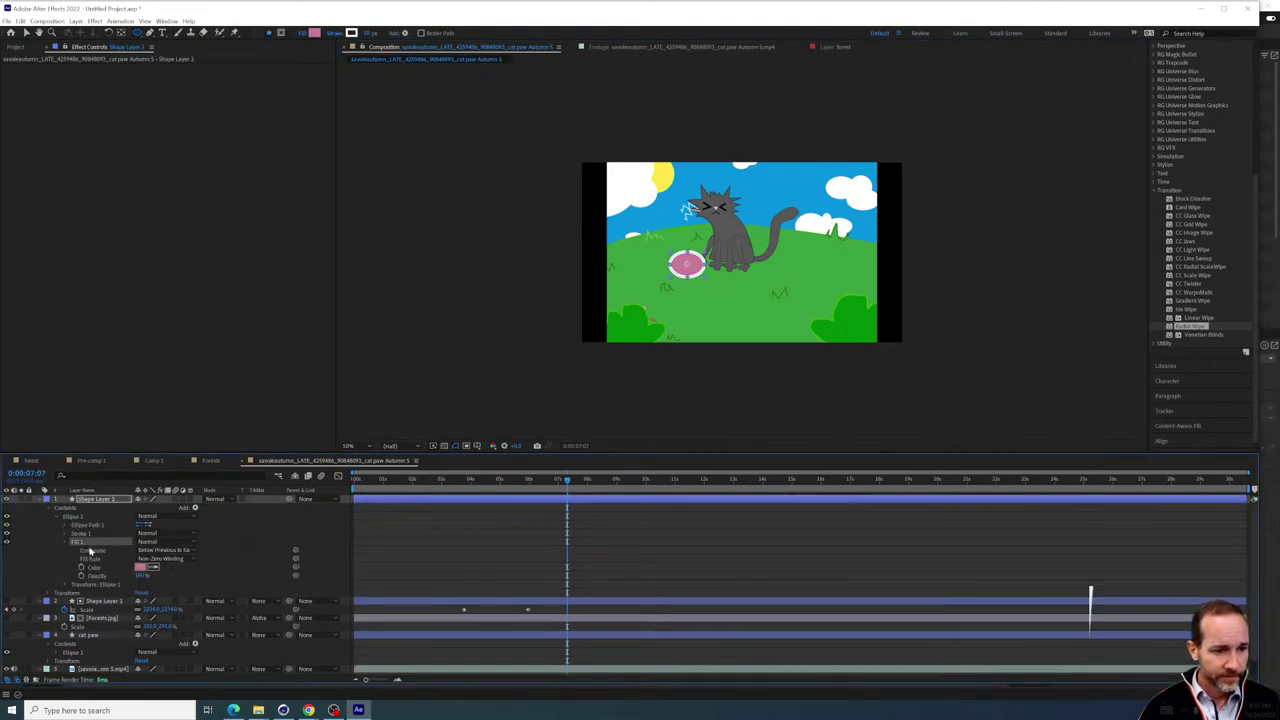
key(Delete)
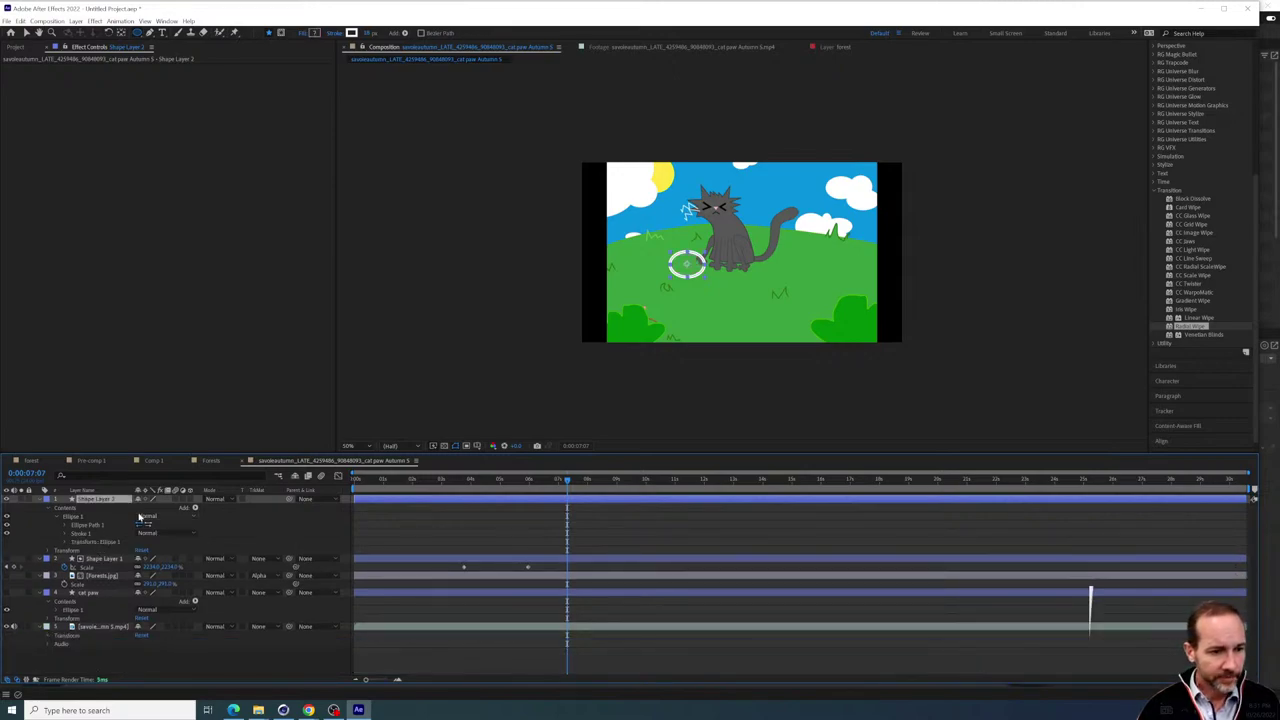
Add a rectangle path and a Repeater to the contents of the ellipse's shape layer
click(194, 508)
click(200, 528)
click(194, 508)
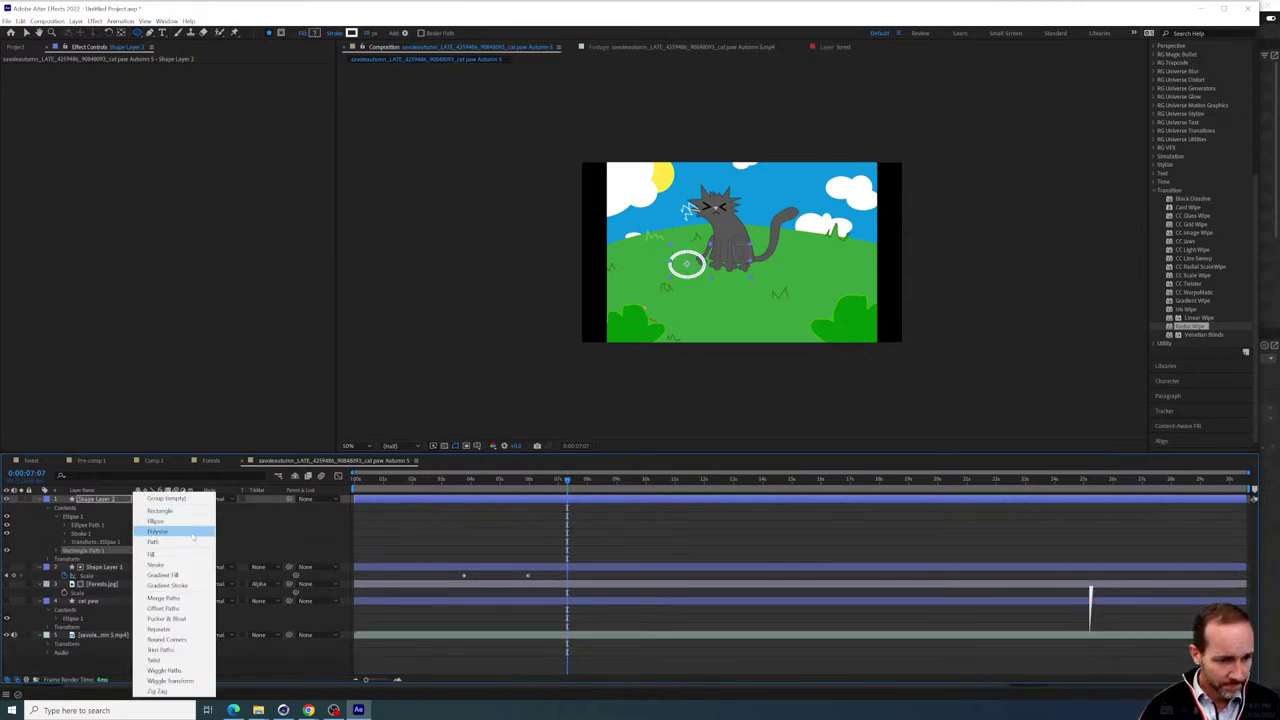
click(165, 629)
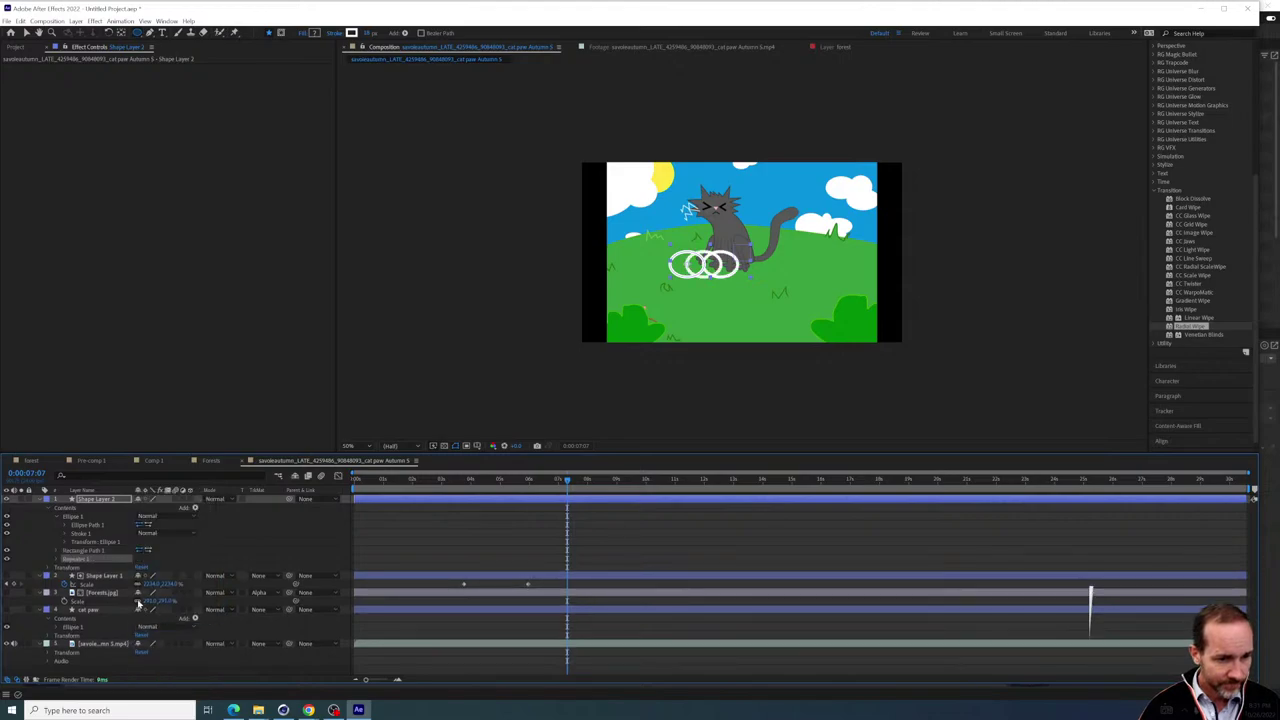
Set the Repeater's transform Position to 0, 0 and reduce its Scale to about 97%
click(57, 560)
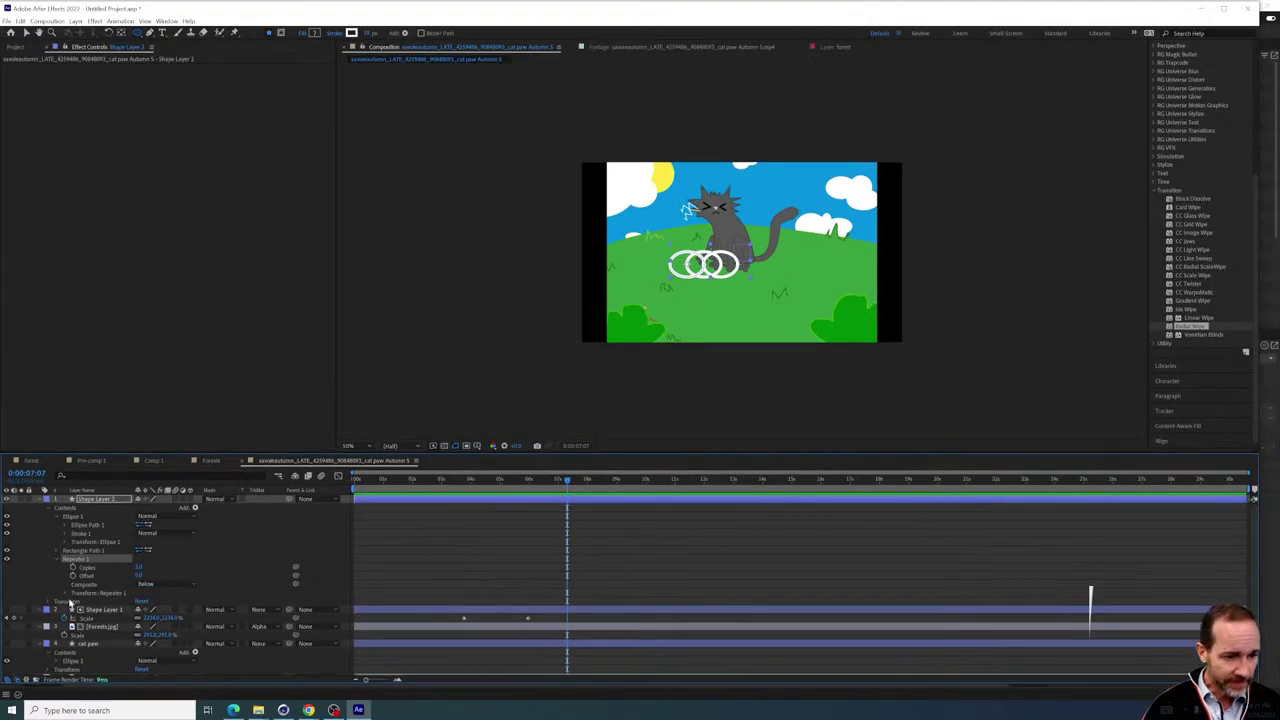
click(66, 594)
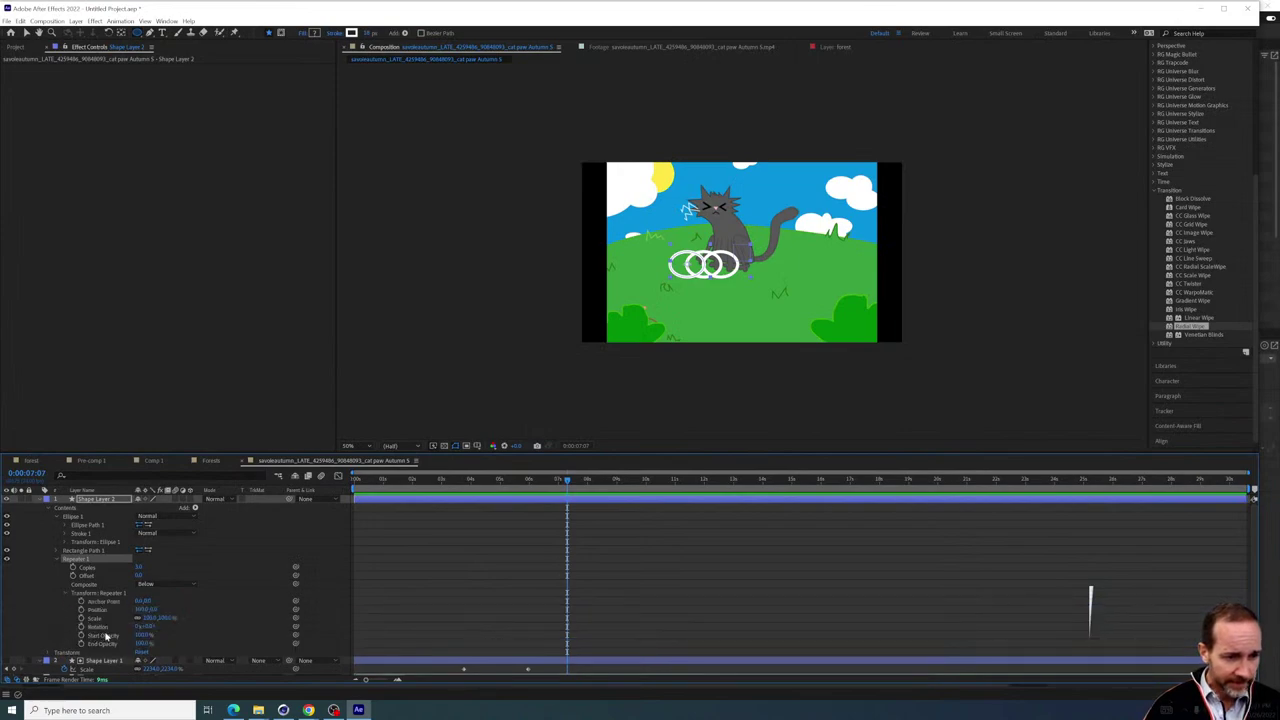
click(144, 609)
text(0)
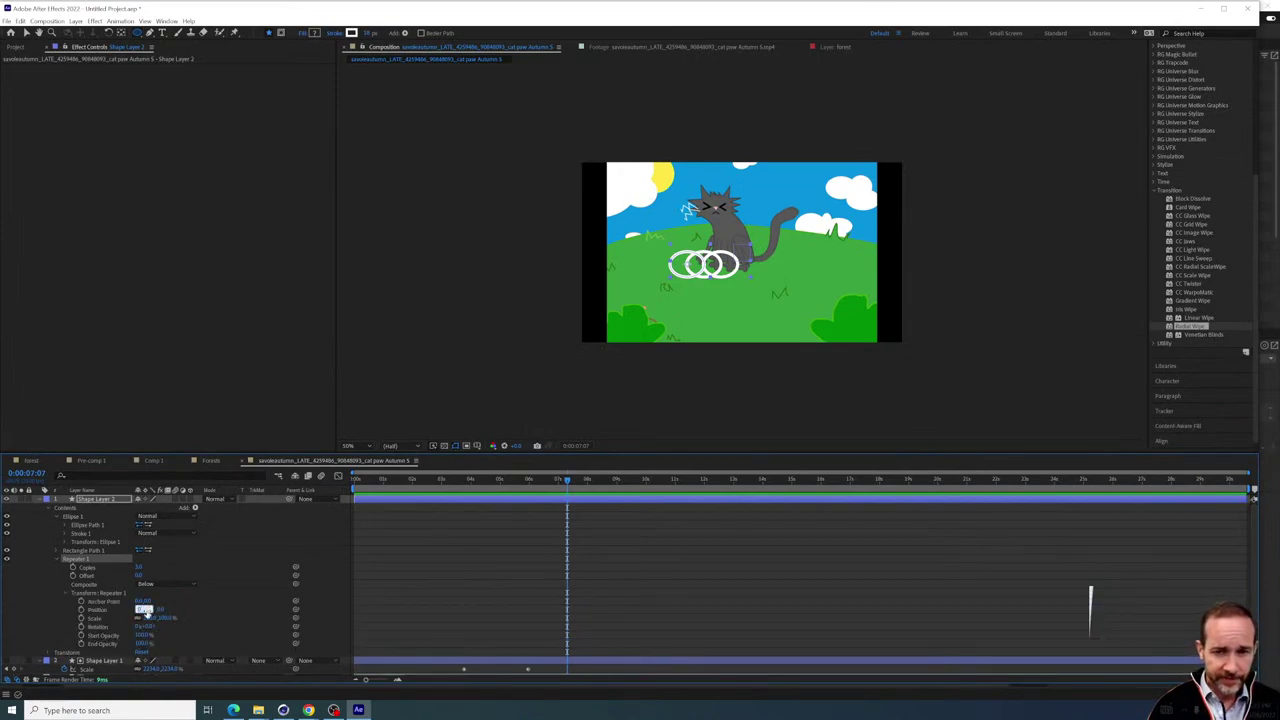
key(Return)
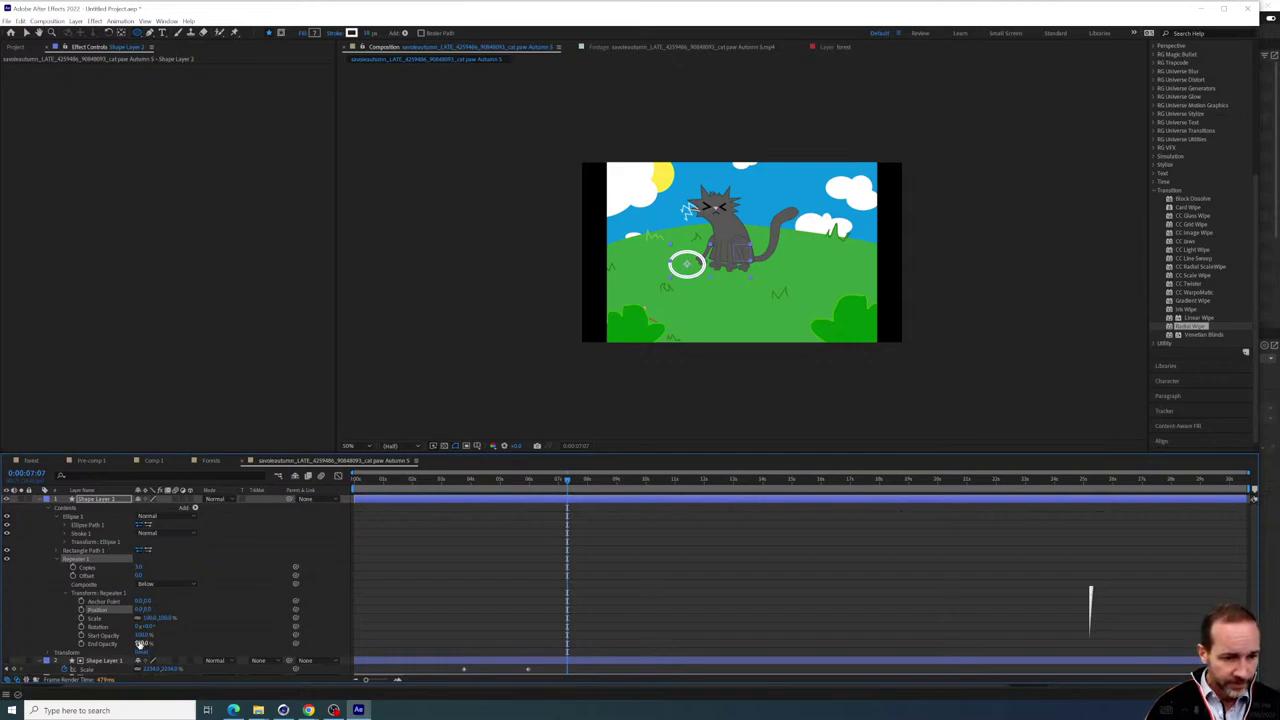
click(147, 618)
mouse_move(148, 618)
mouse_down()
mouse_move(172, 618)
mouse_move(145, 617)
mouse_up()
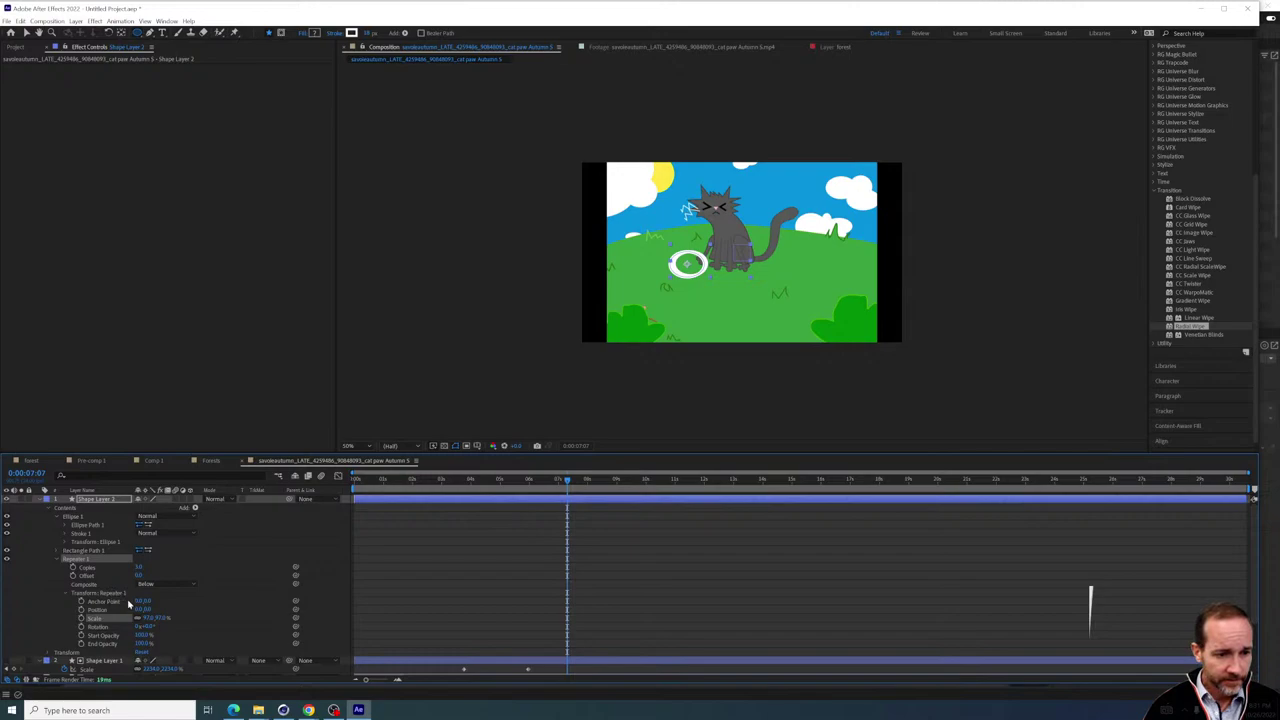
Set the Repeater's Scale to about 130% and shift its Anchor Point until the repeated ellipses are concentric
drag(148, 618, 2, 601)
click(145, 618)
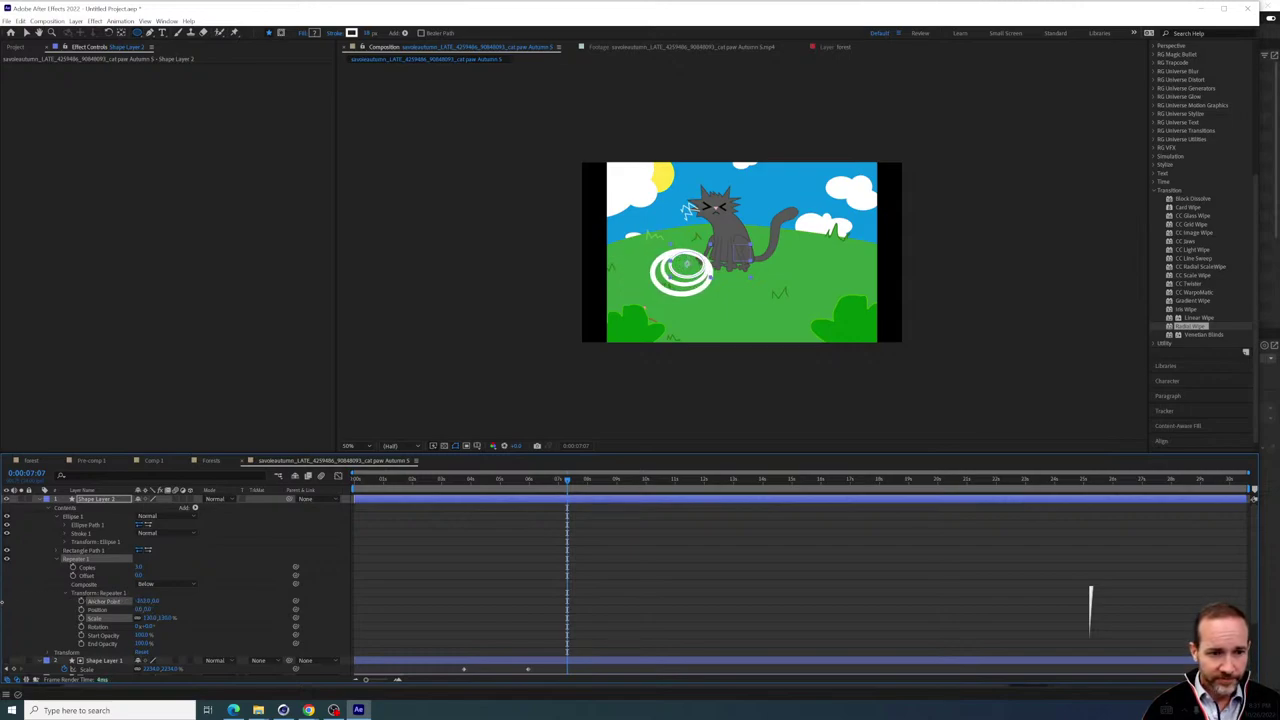
drag(155, 600, 114, 596)
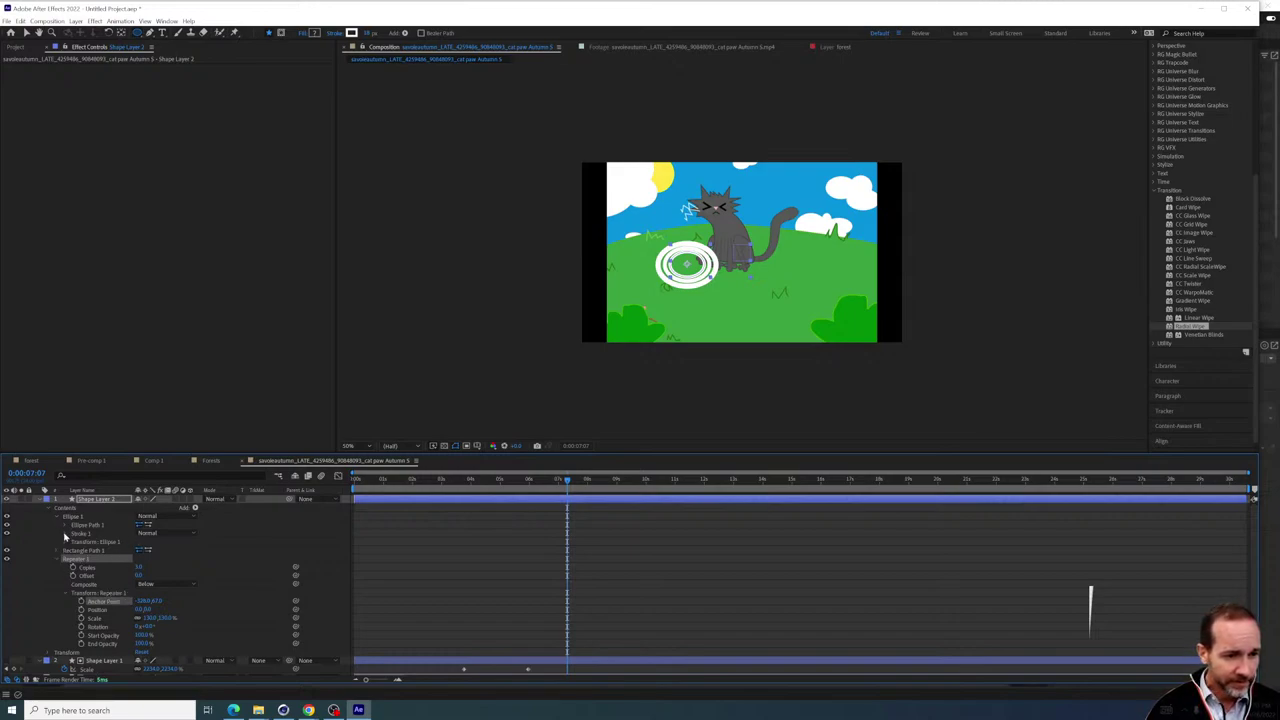
Thin the ellipse's white stroke into fine rings and set the Repeater's Offset to 1
click(66, 534)
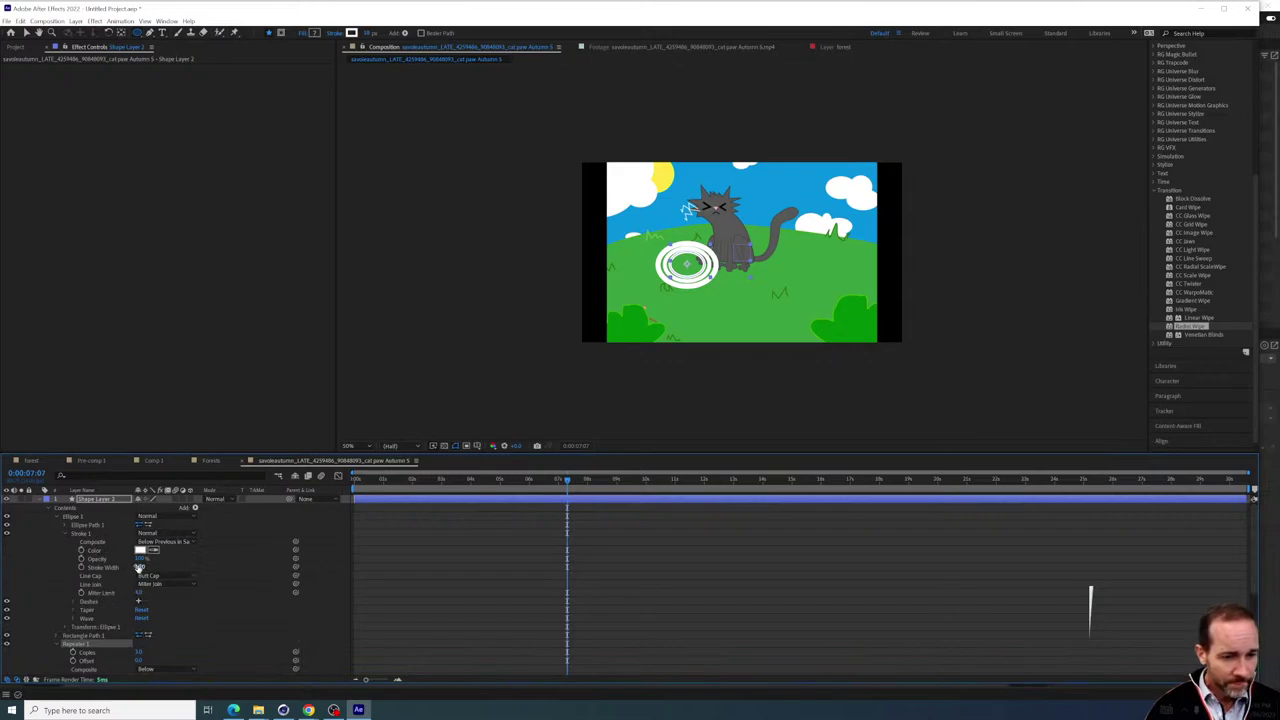
drag(136, 567, 122, 567)
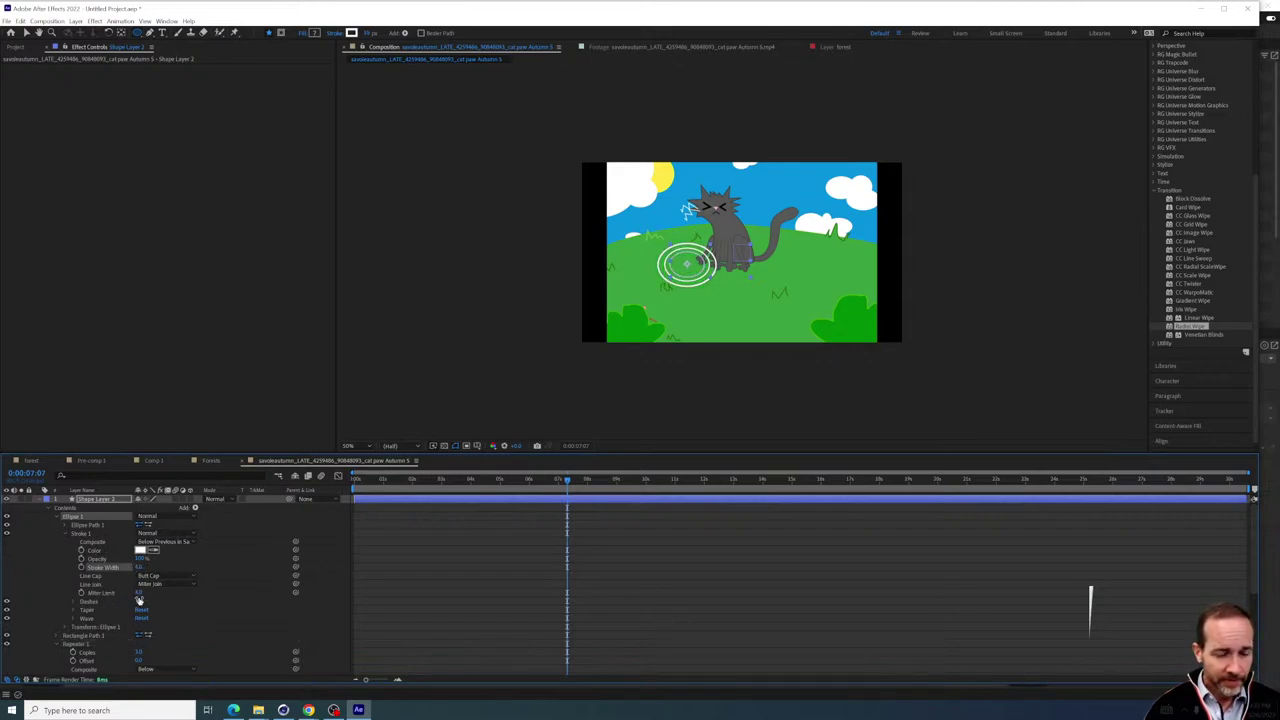
scroll(140, 604, down, 2)
scroll(110, 615, down, 2)
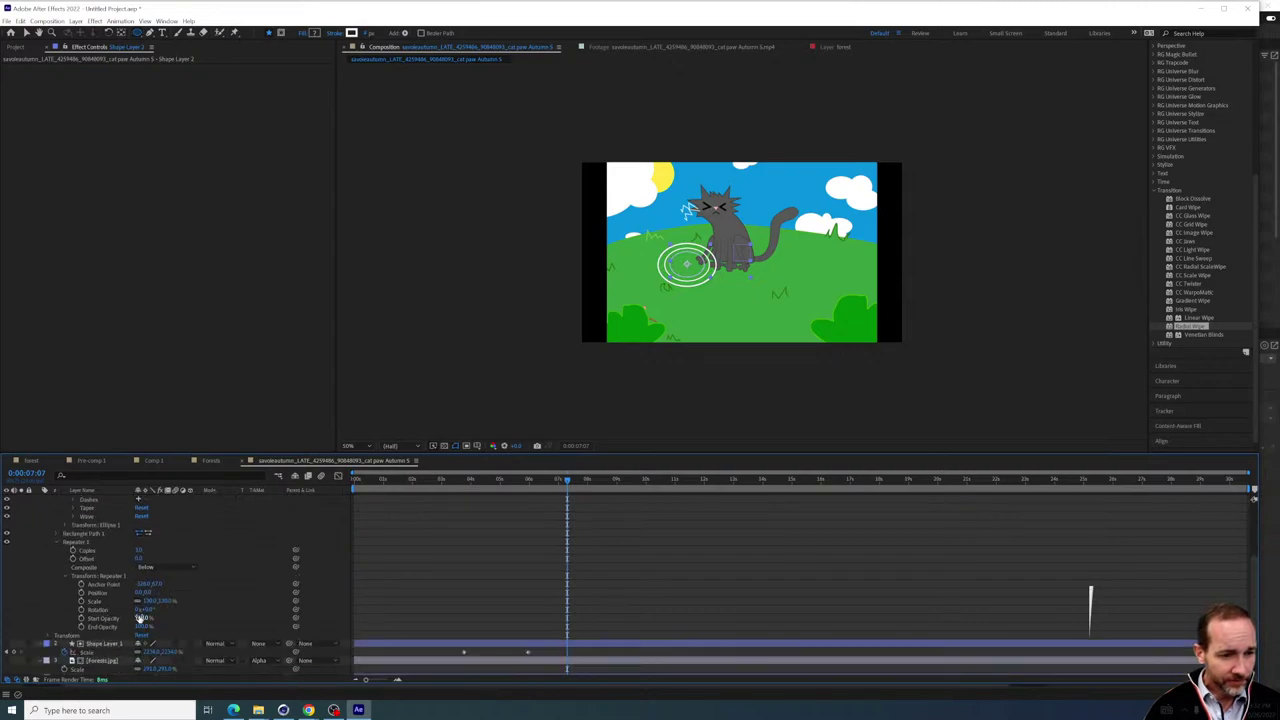
drag(137, 561, 148, 565)
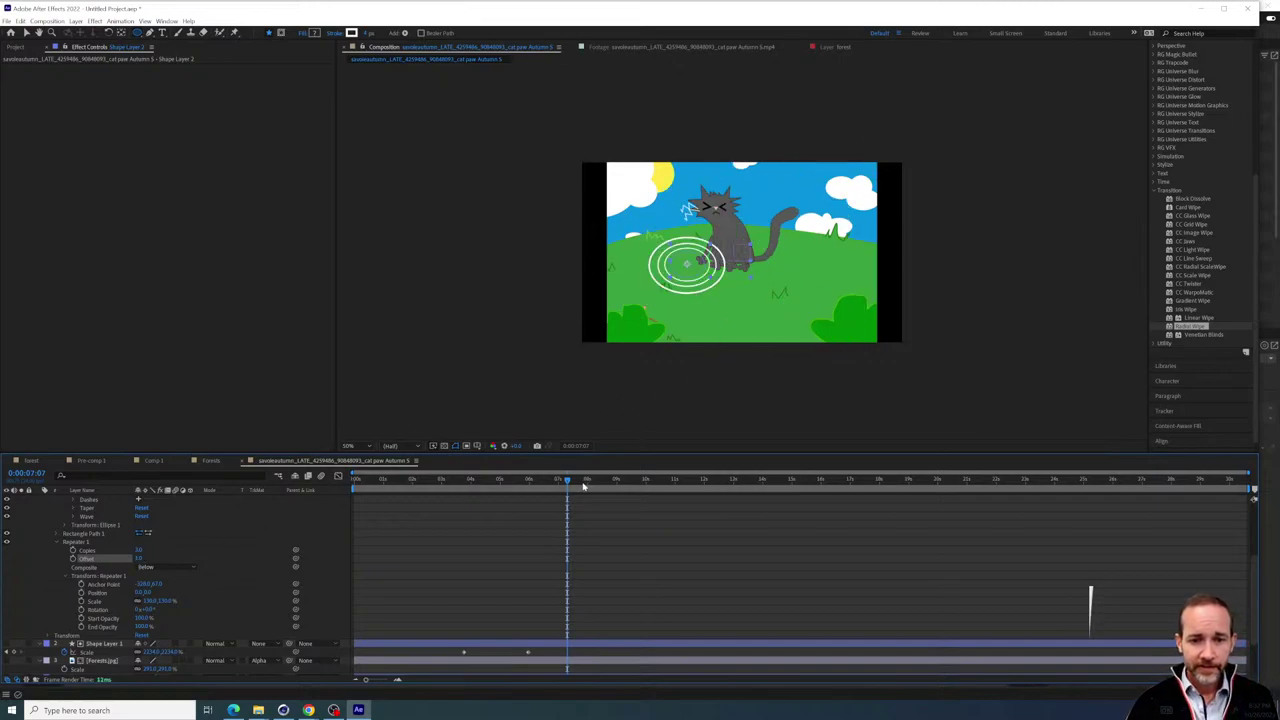
Scrub through the cat paw composition to examine the ripple rings, the mouse and green eyes shot, and the paw and cat scenes
drag(594, 487, 672, 490)
drag(708, 491, 753, 488)
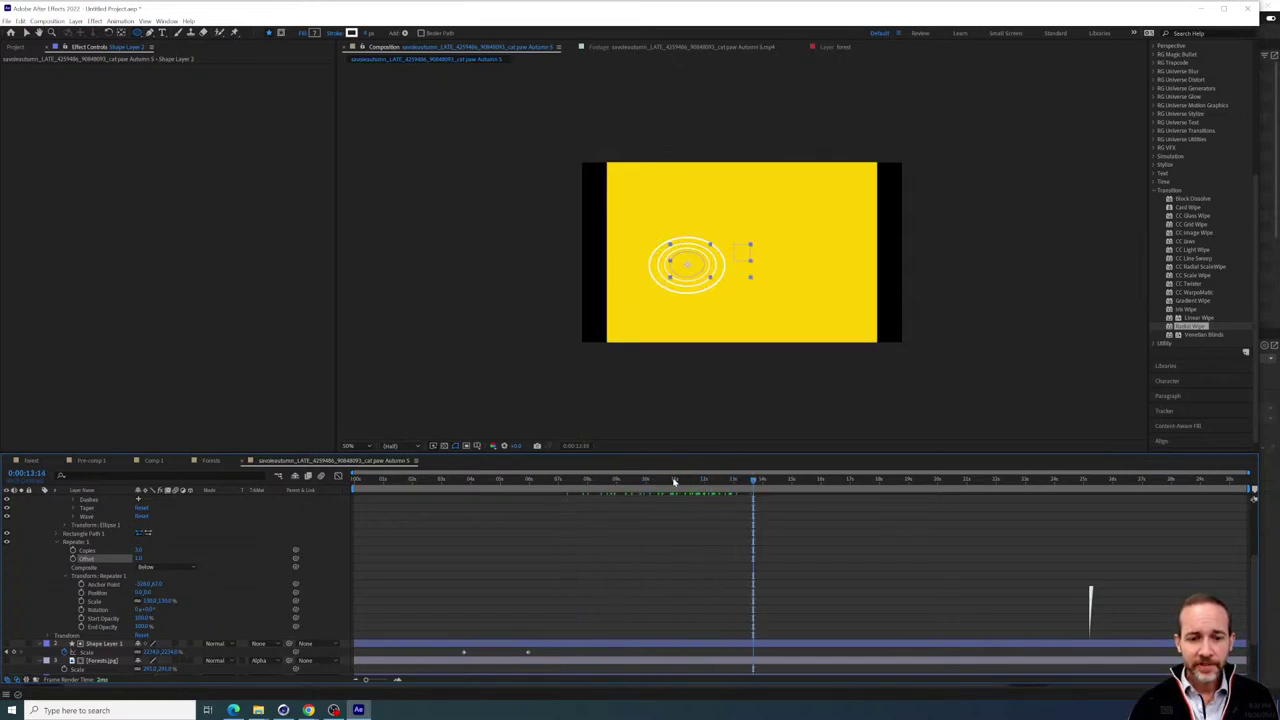
drag(674, 482, 602, 491)
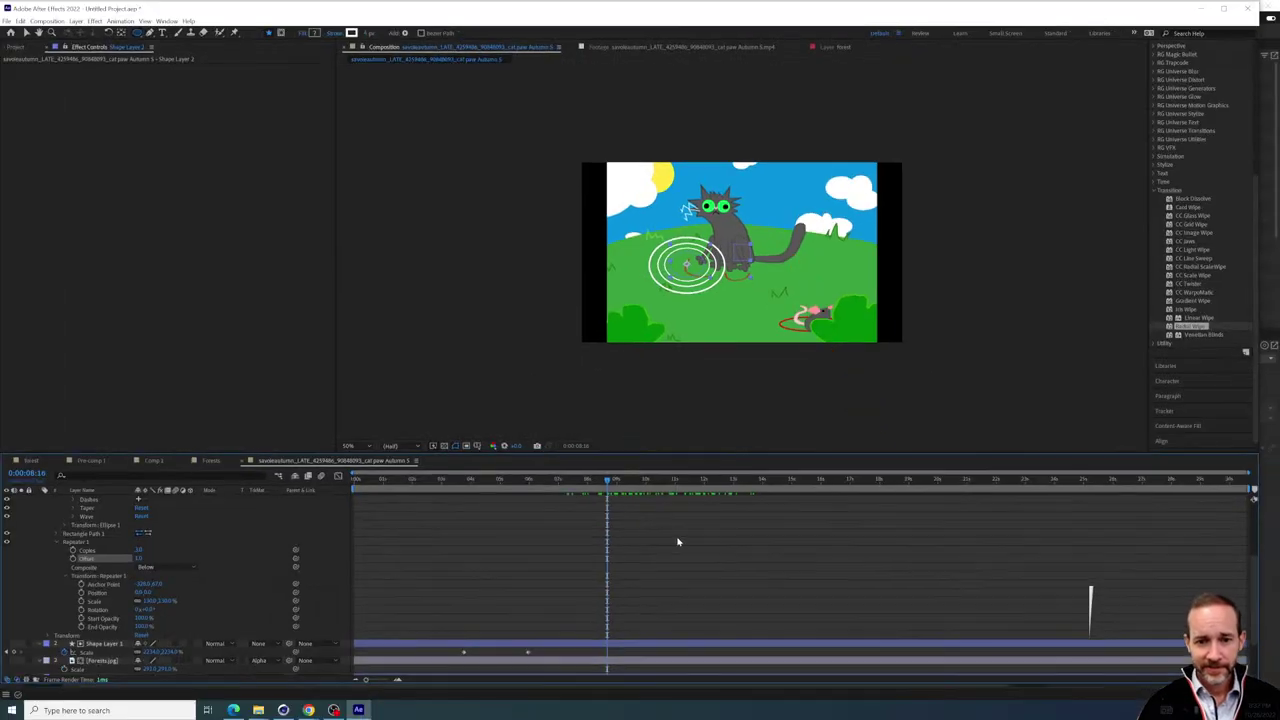
drag(648, 493, 735, 480)
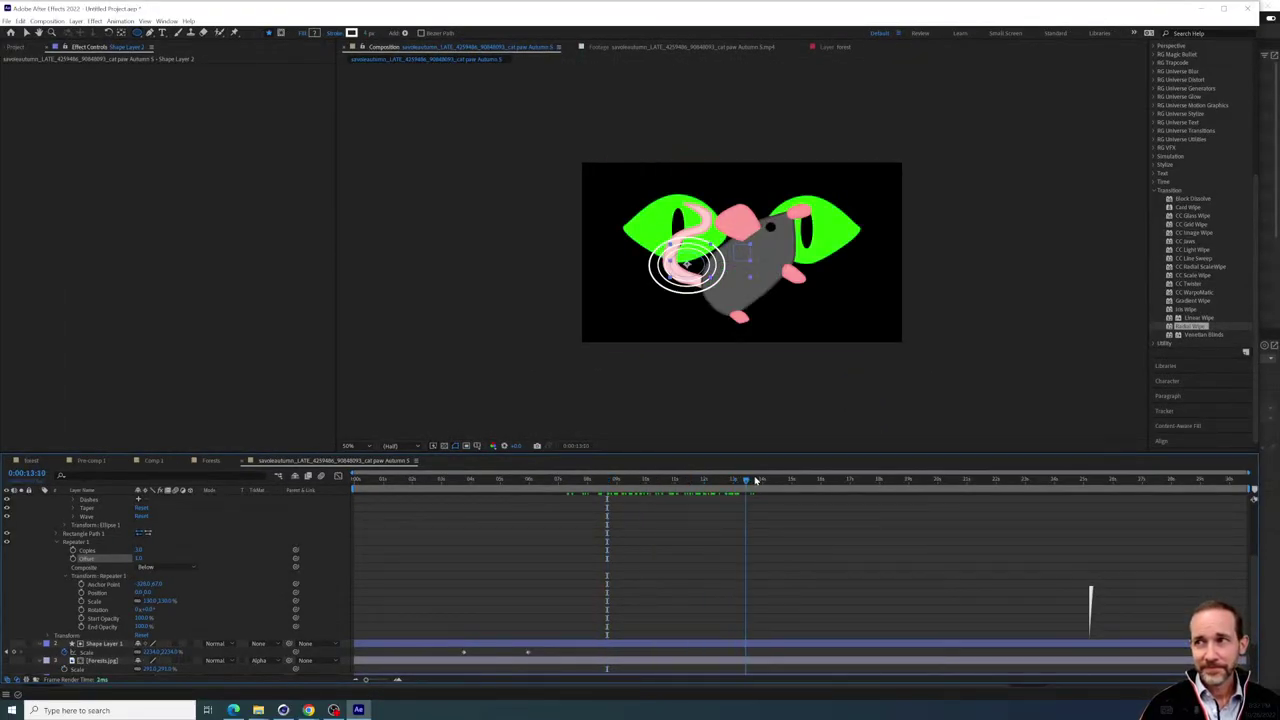
drag(757, 481, 723, 486)
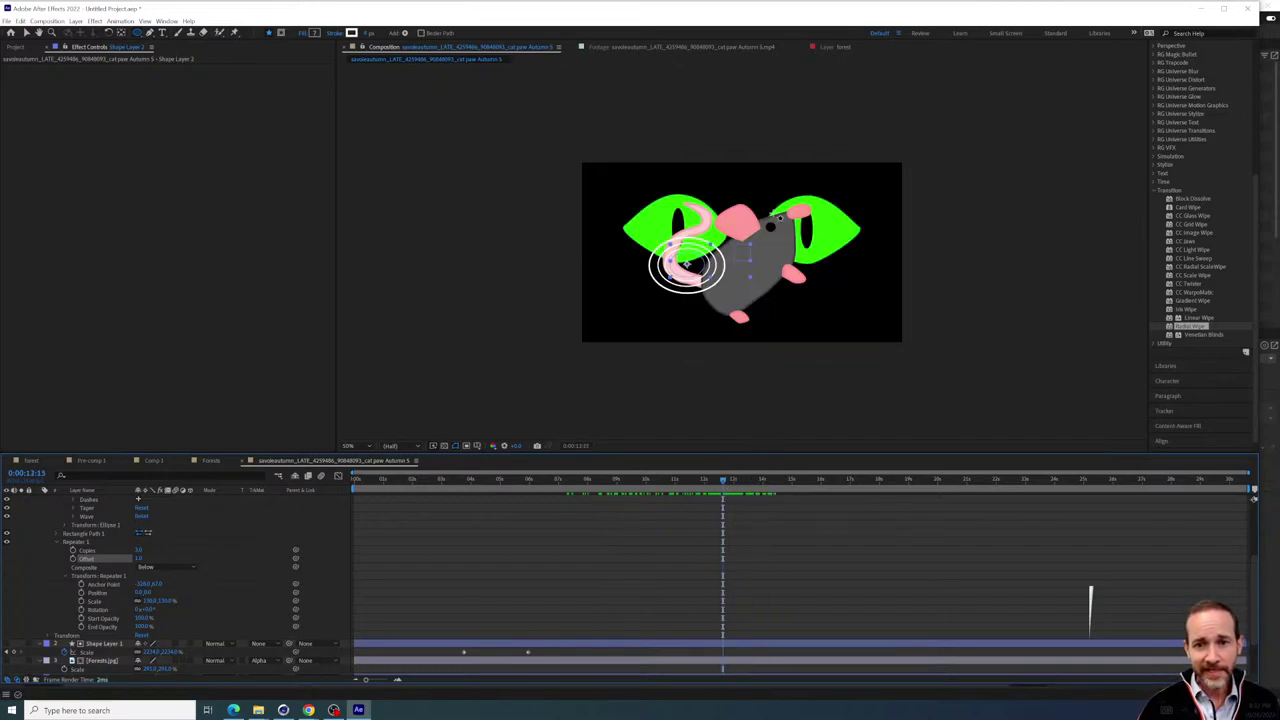
drag(727, 262, 790, 203)
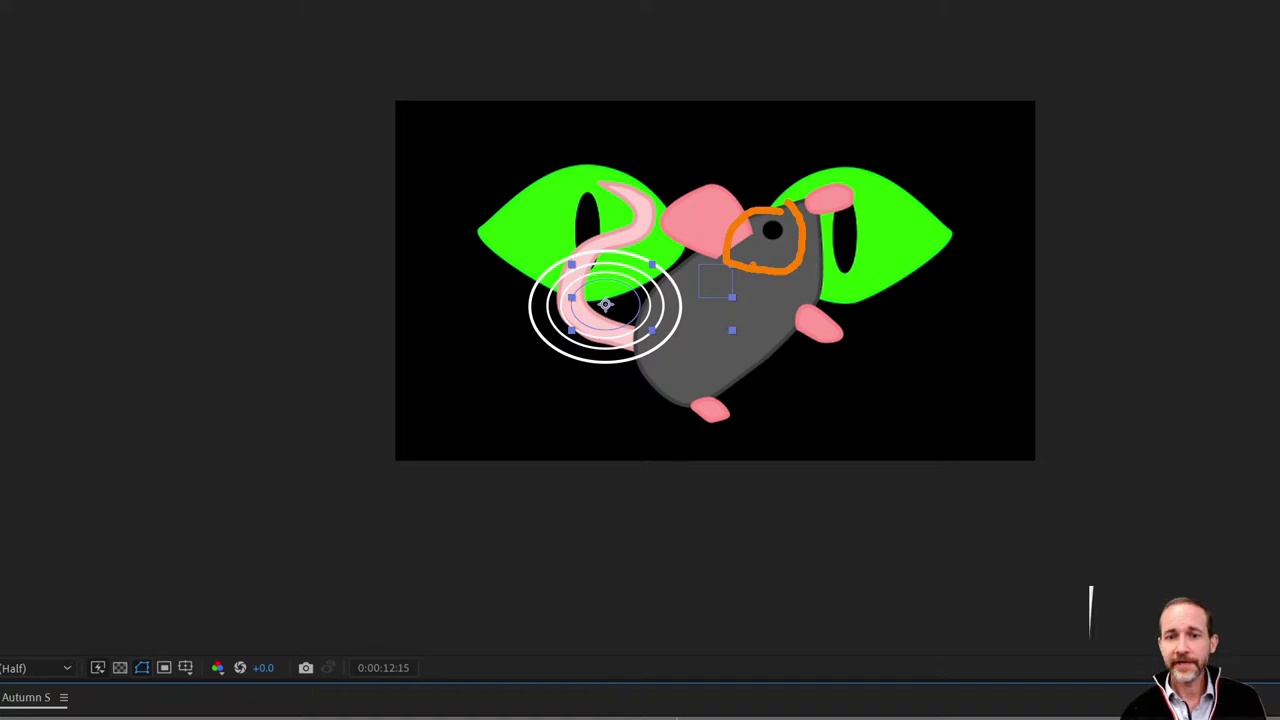
key(ctrl+z)
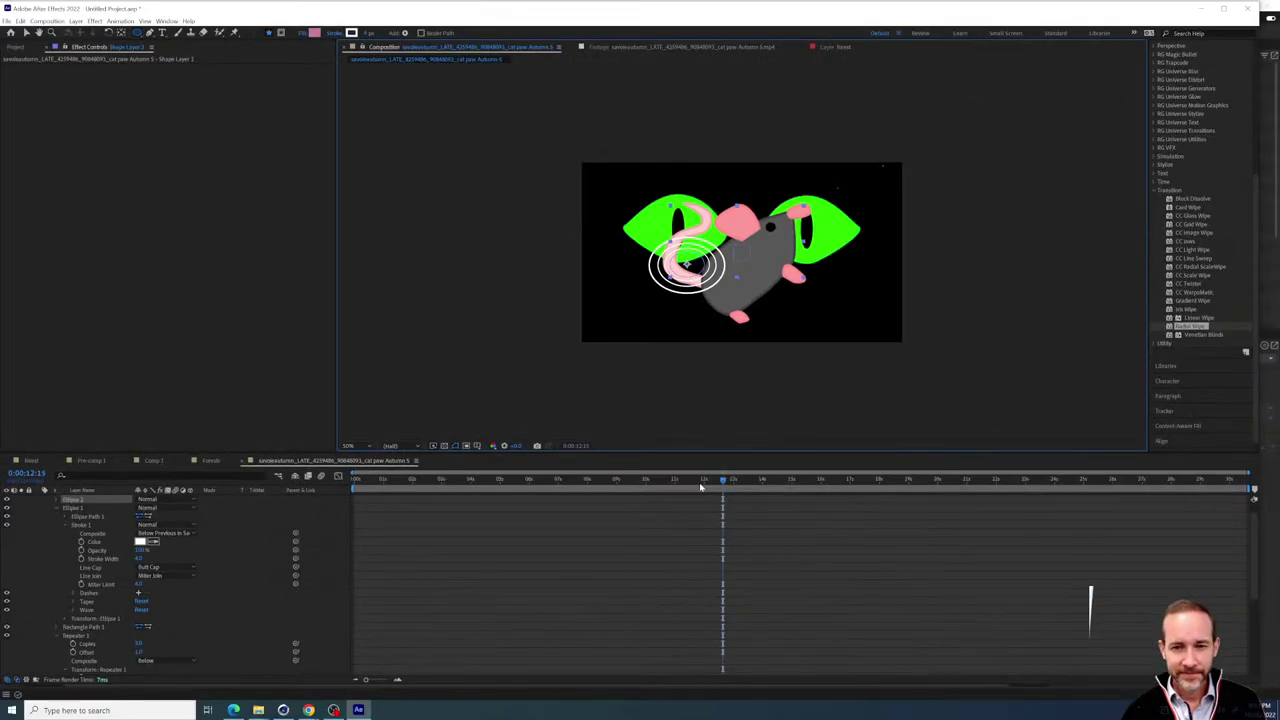
mouse_move(701, 487)
mouse_down()
mouse_move(817, 491)
mouse_move(582, 493)
mouse_move(762, 492)
mouse_move(620, 494)
mouse_move(714, 494)
mouse_up()
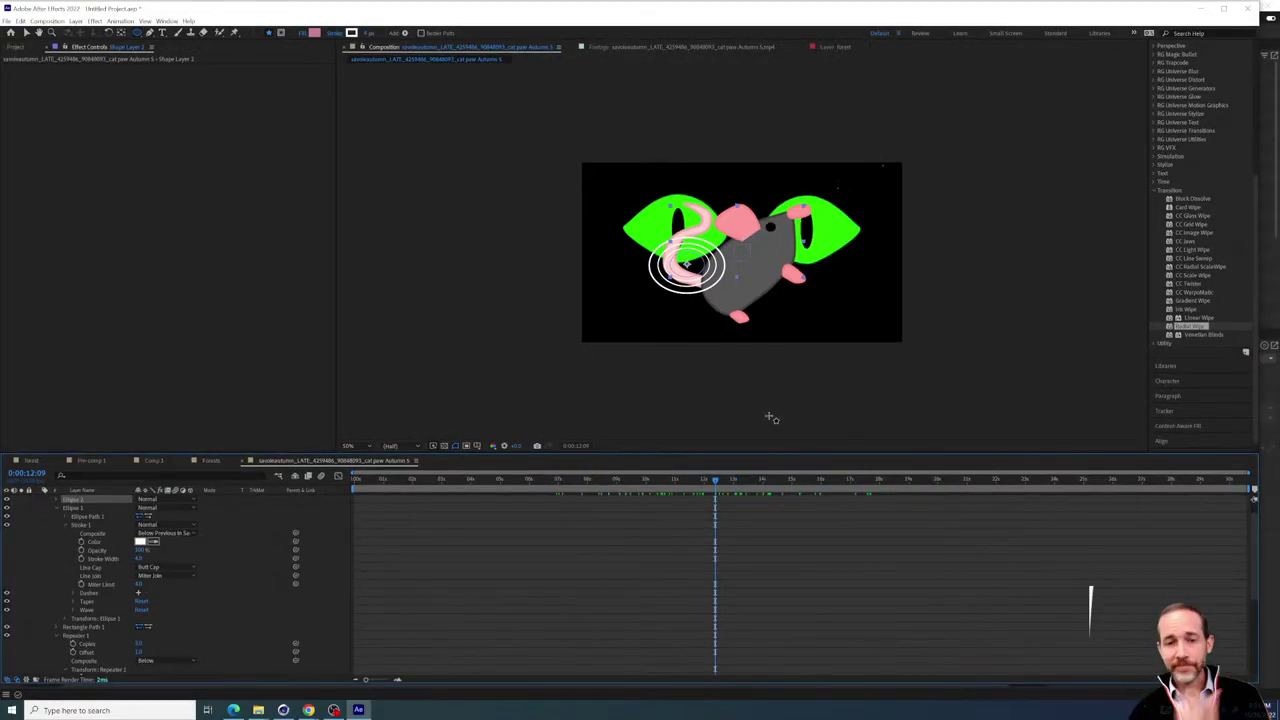
drag(727, 487, 492, 448)
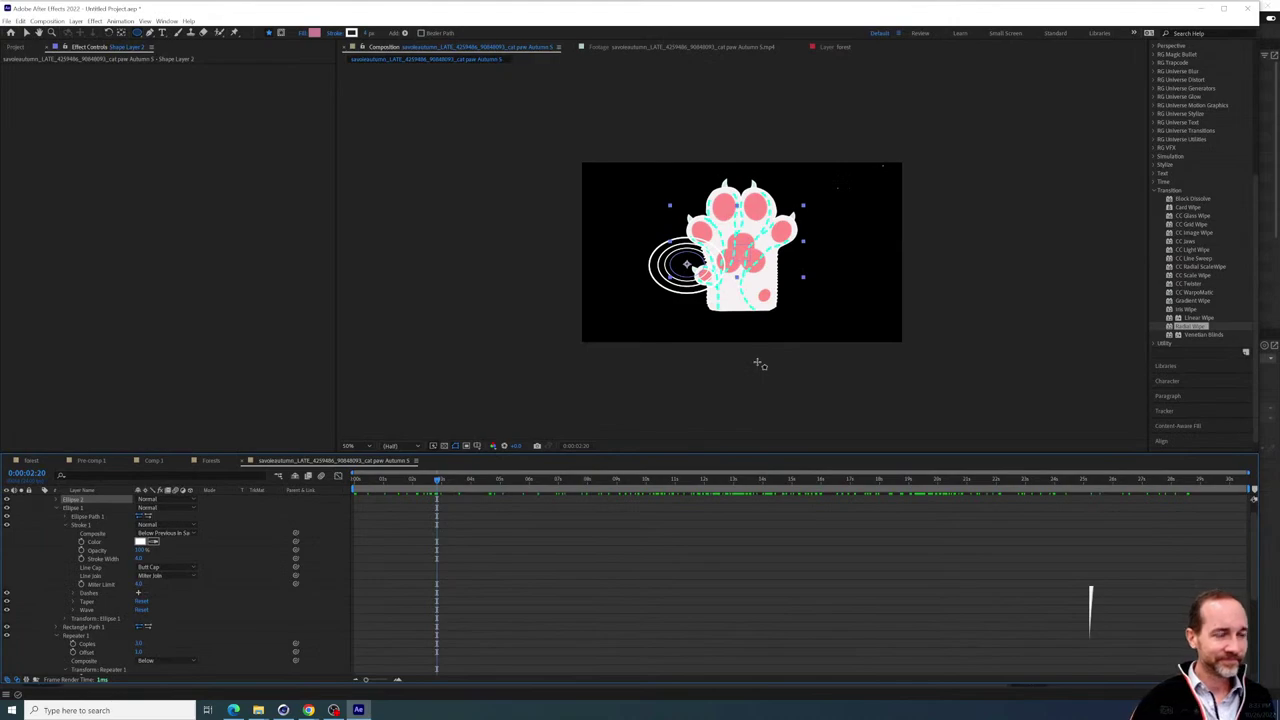
drag(529, 481, 615, 480)
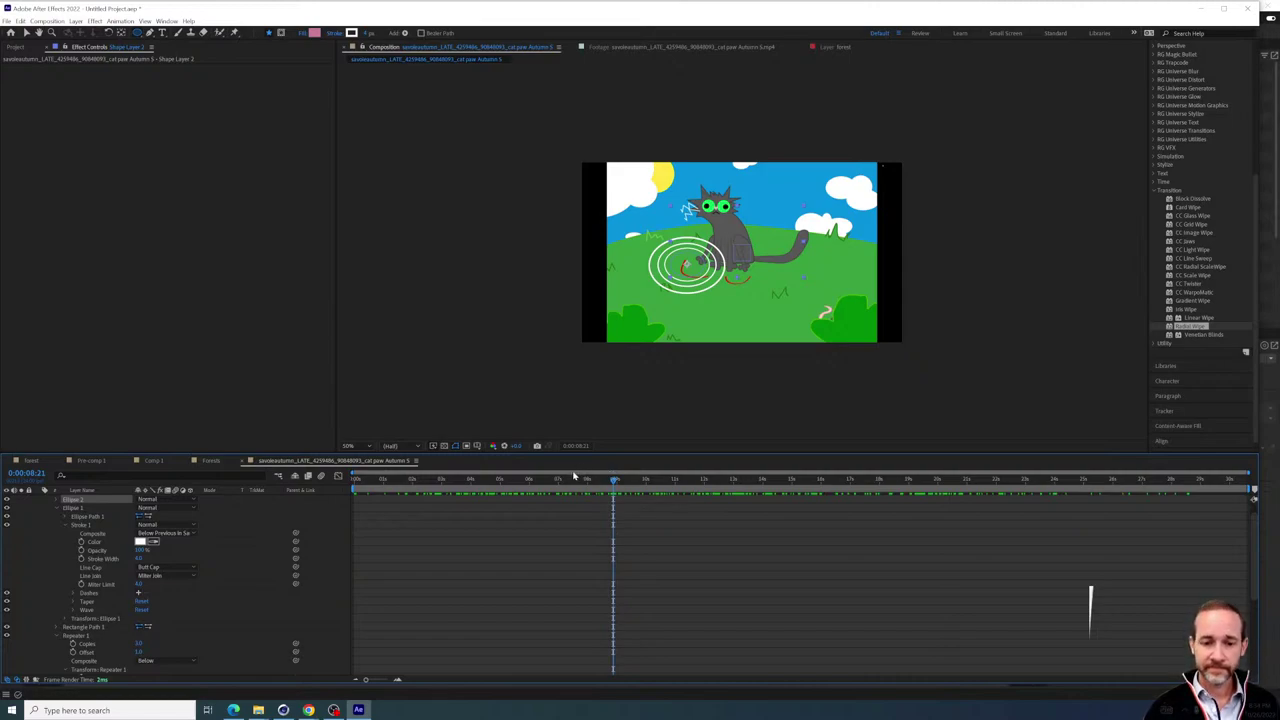
drag(559, 481, 622, 481)
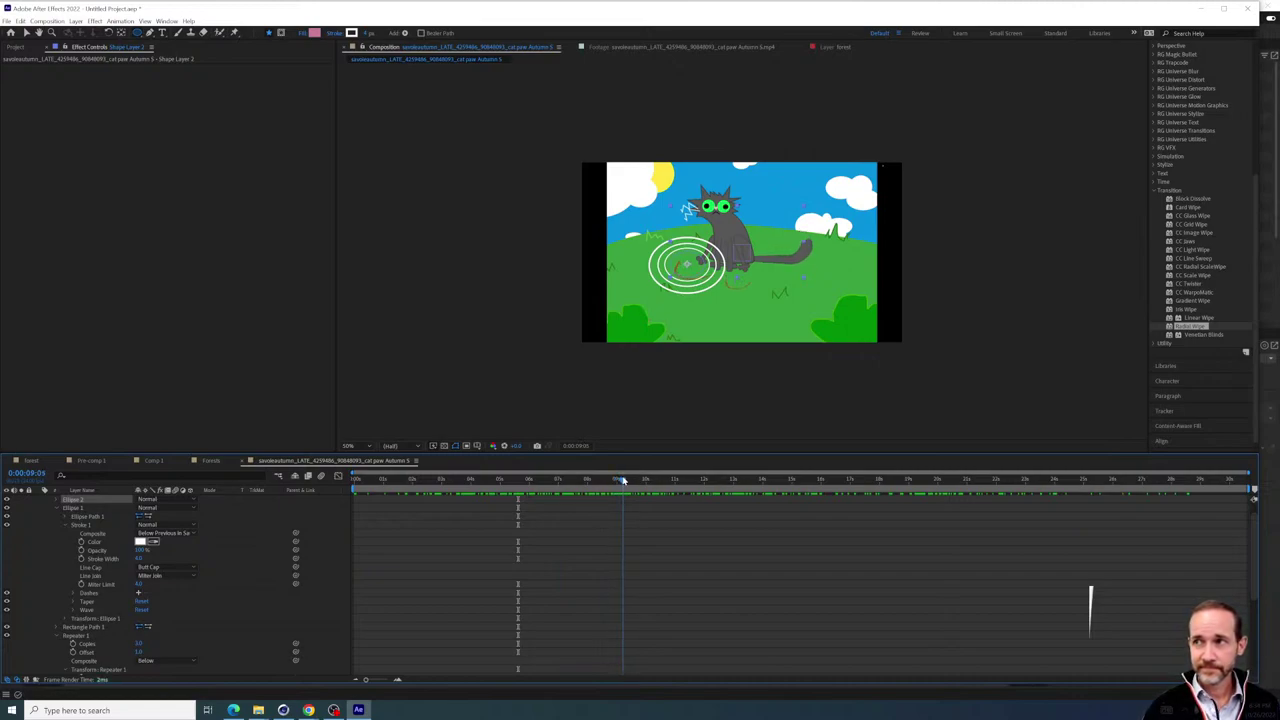
drag(622, 481, 499, 496)
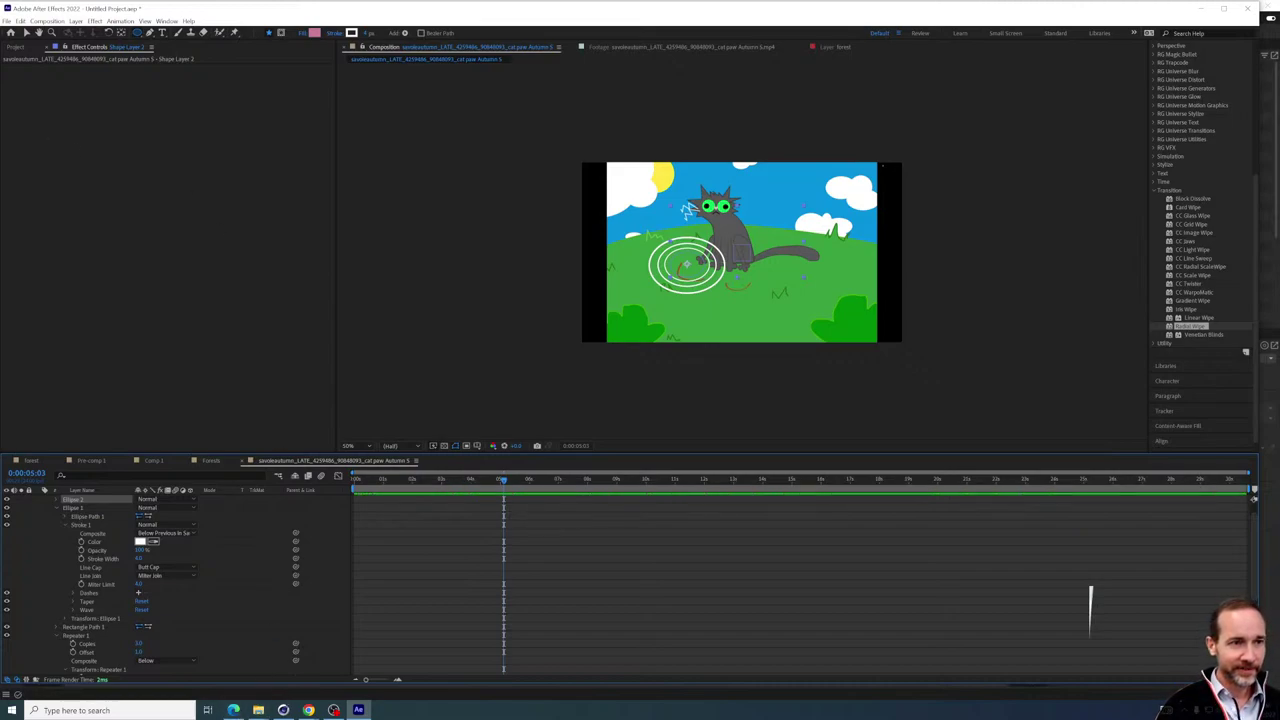
Import the Red Panda animation video from the art three scene folder and open it for footage viewing
click(20, 47)
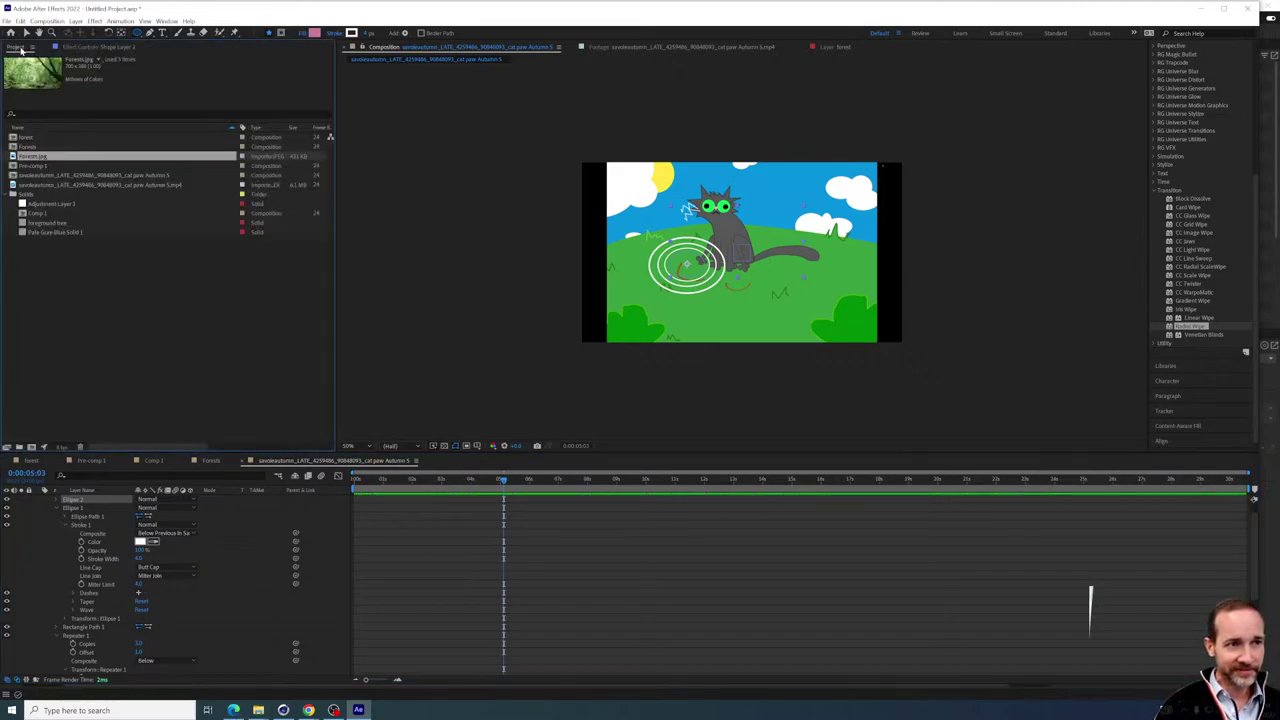
mouse_move(258, 710)
click(350, 670)
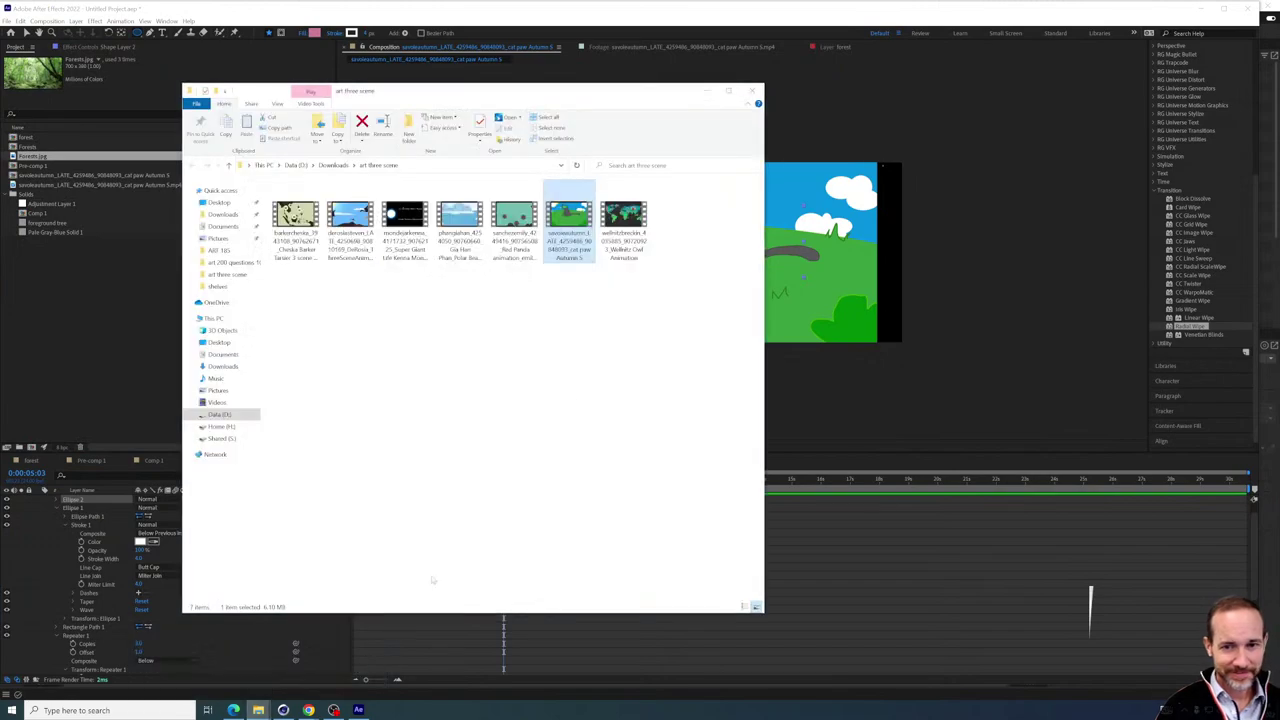
click(572, 301)
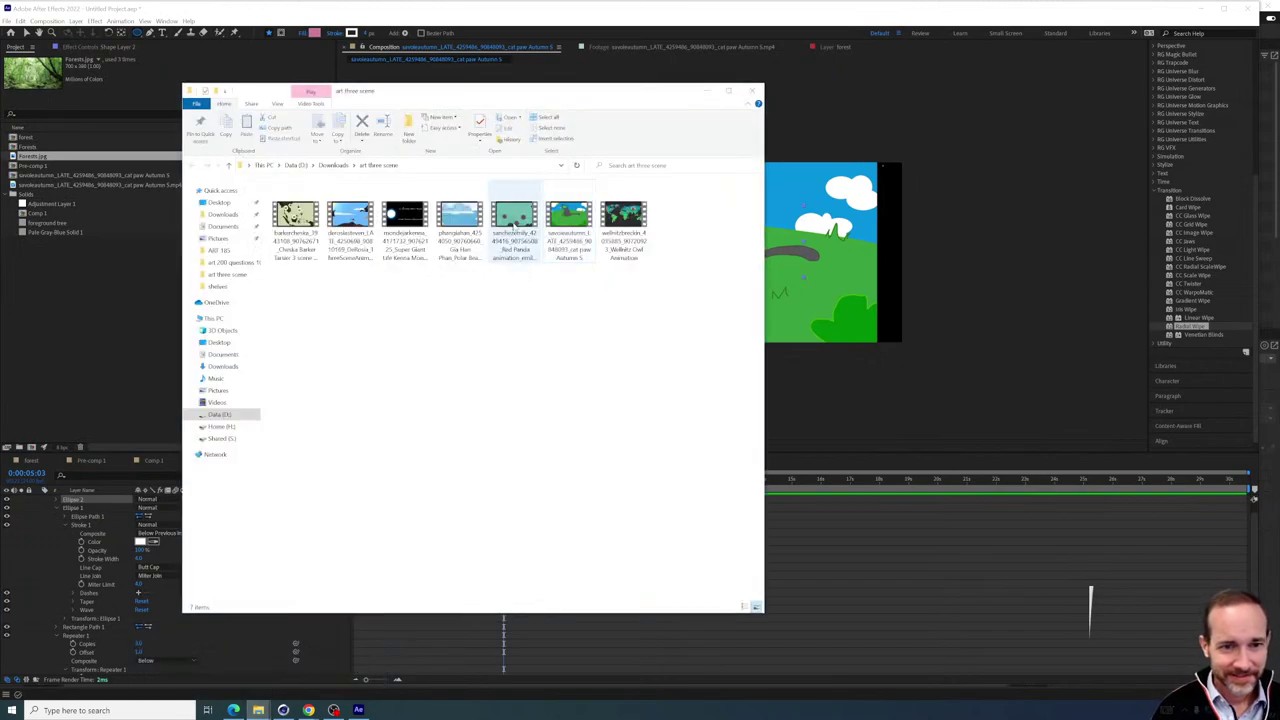
drag(514, 225, 100, 312)
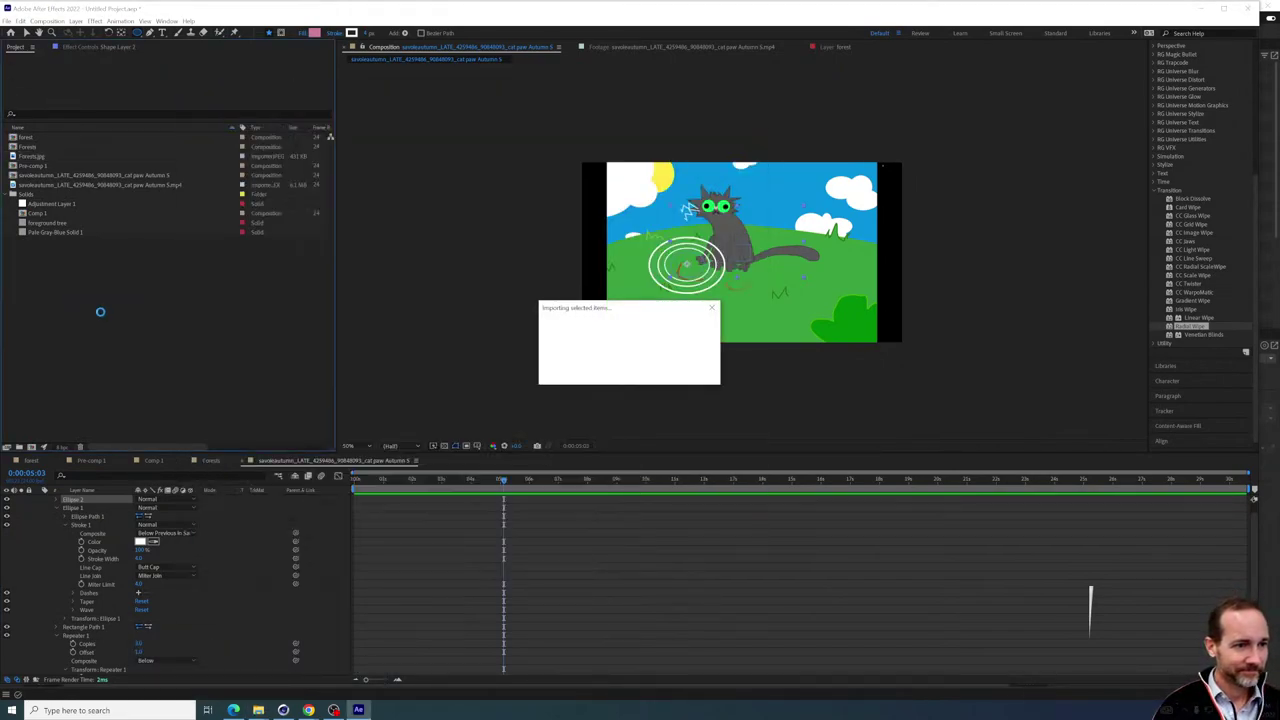
double_click(74, 177)
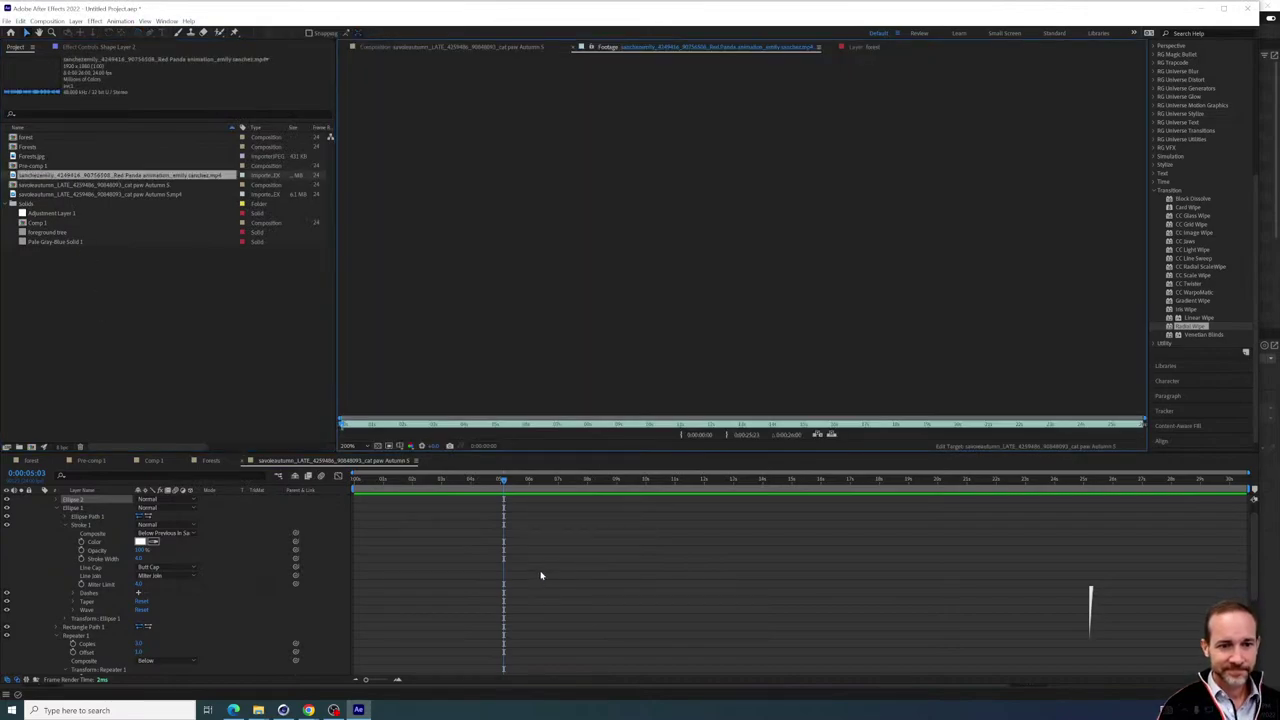
Play the Red Panda footage at Fit magnification and examine the map scene, its change to the forest, and the forest's layered motion
key(space)
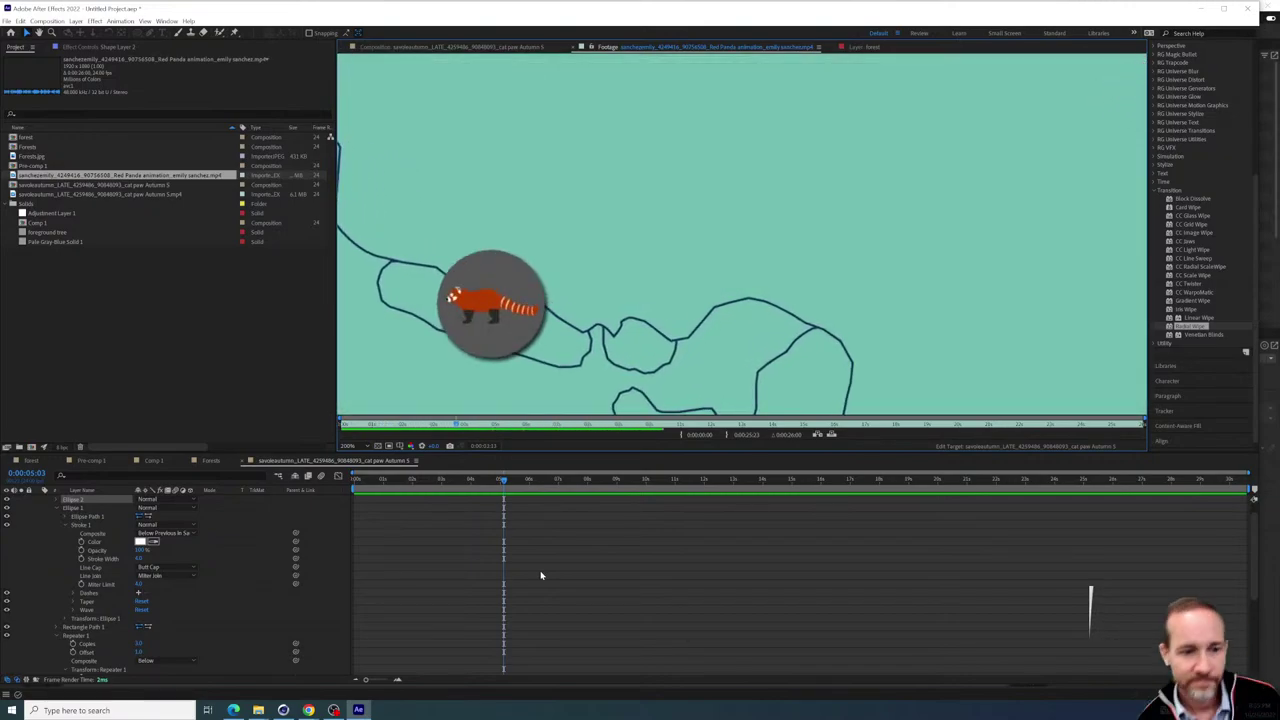
click(350, 446)
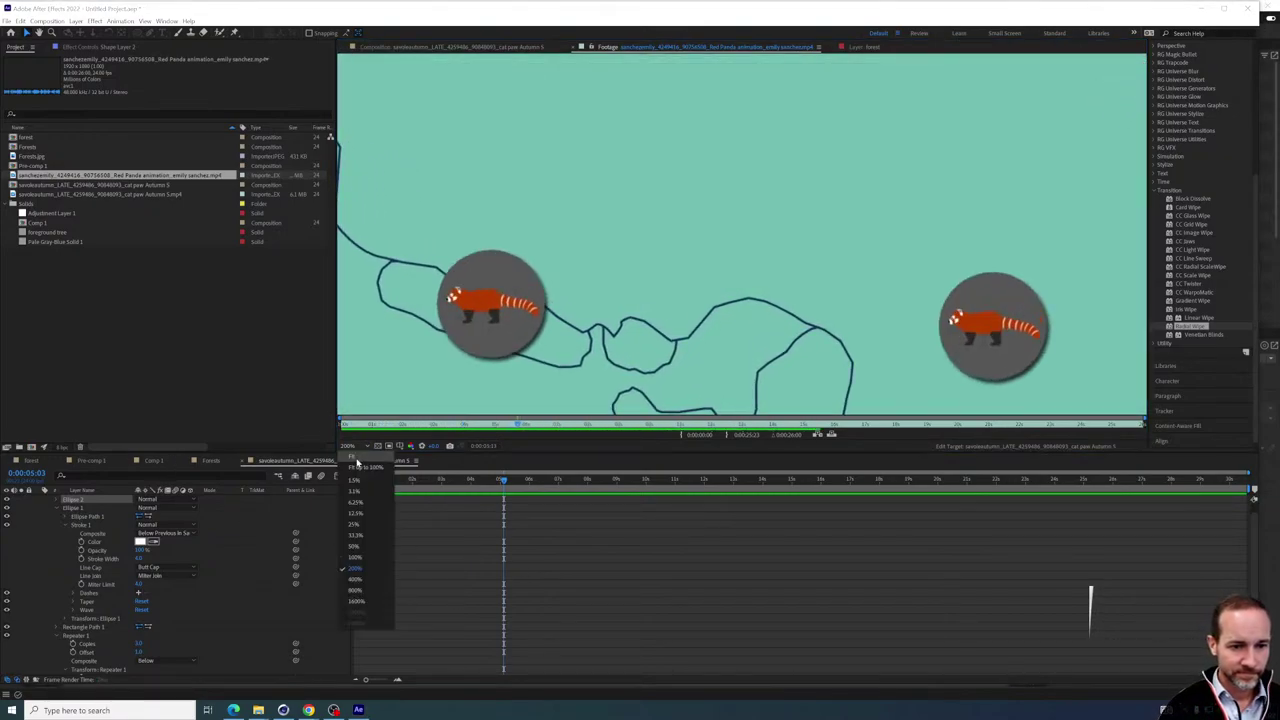
click(358, 458)
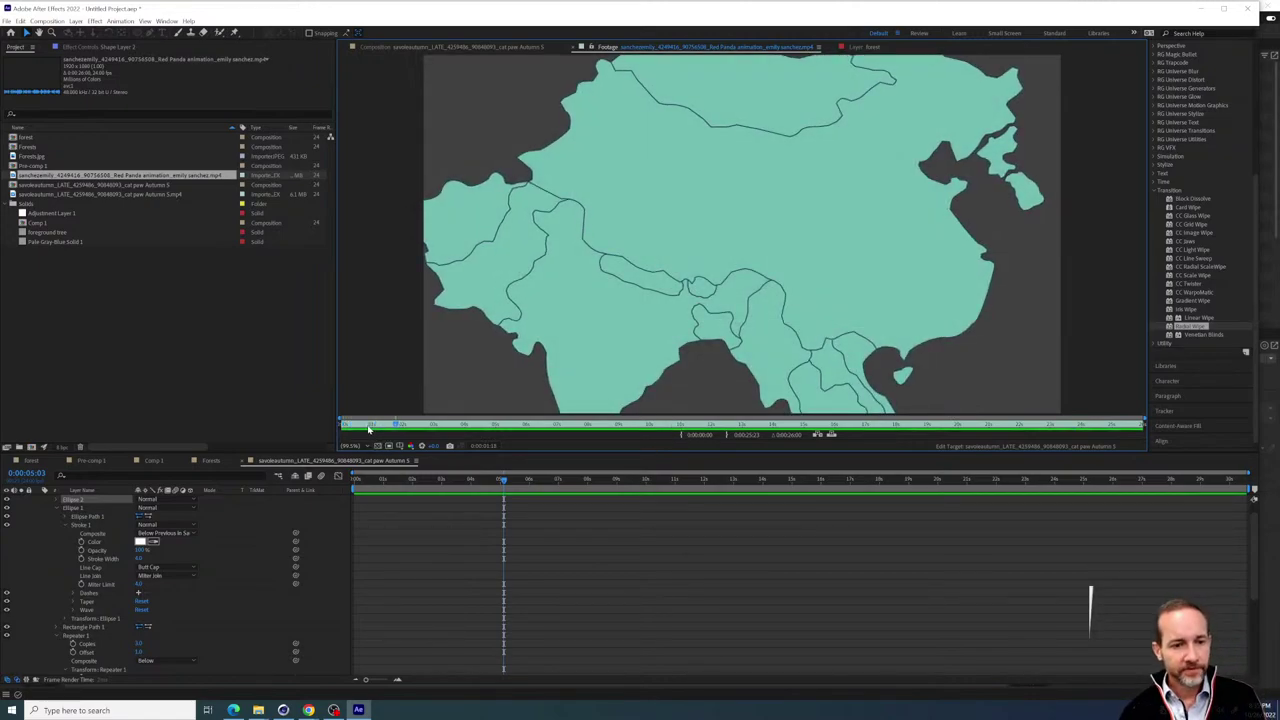
click(530, 424)
drag(478, 412, 555, 413)
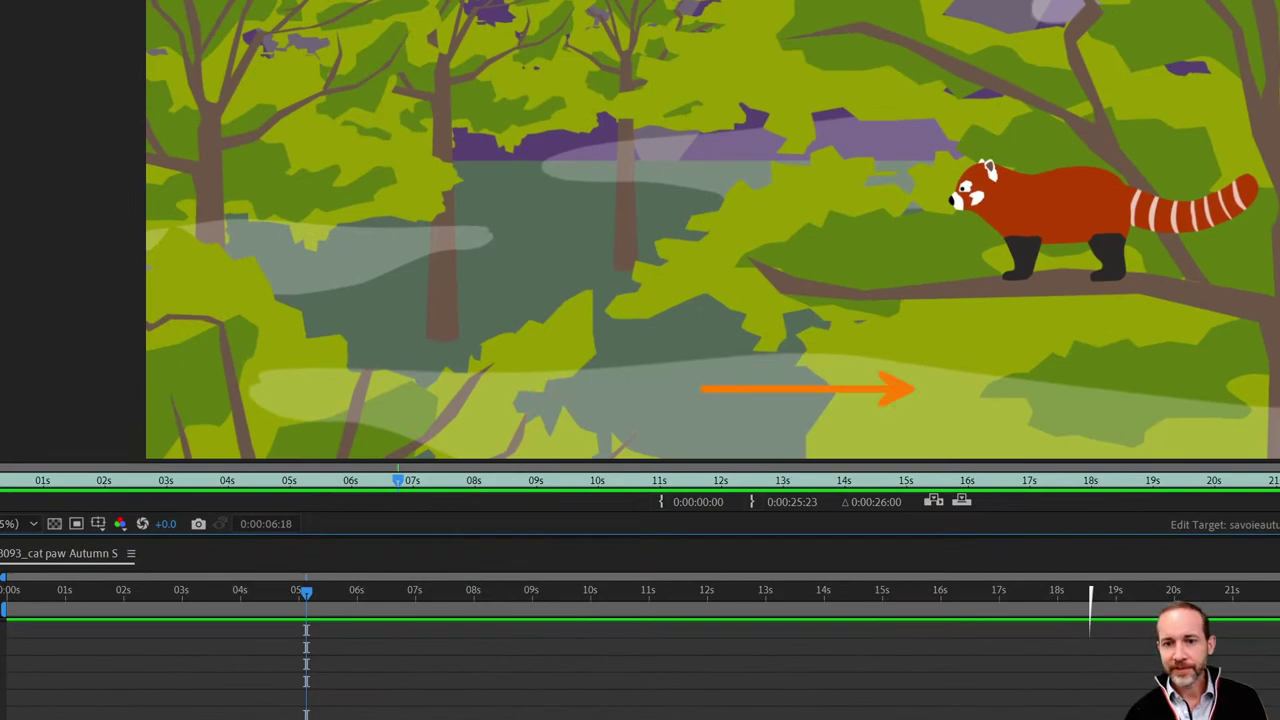
drag(903, 321, 587, 320)
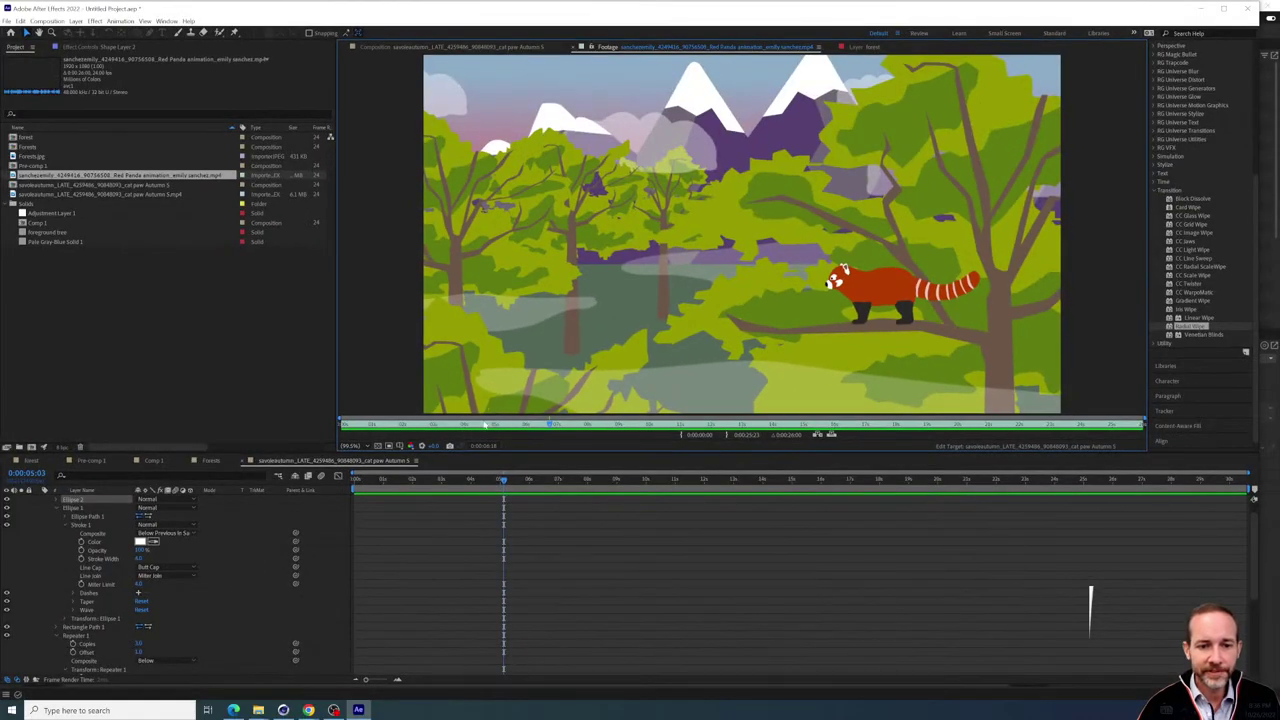
click(517, 426)
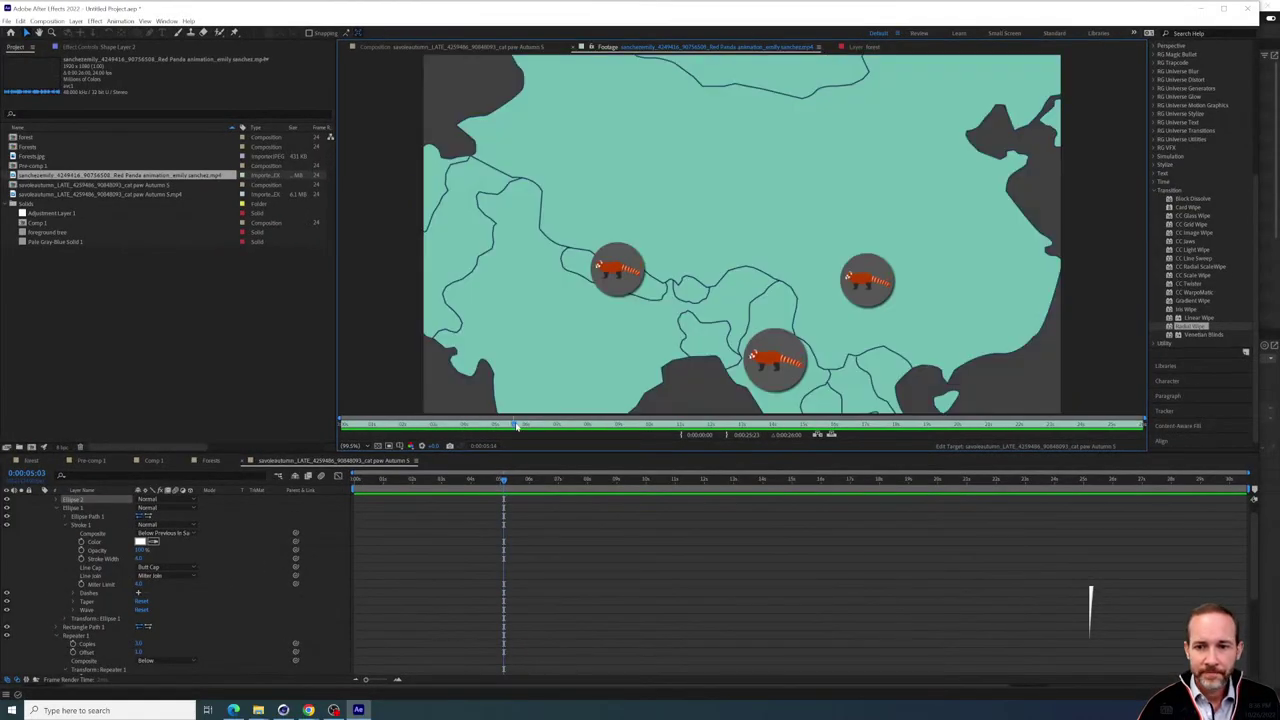
click(616, 426)
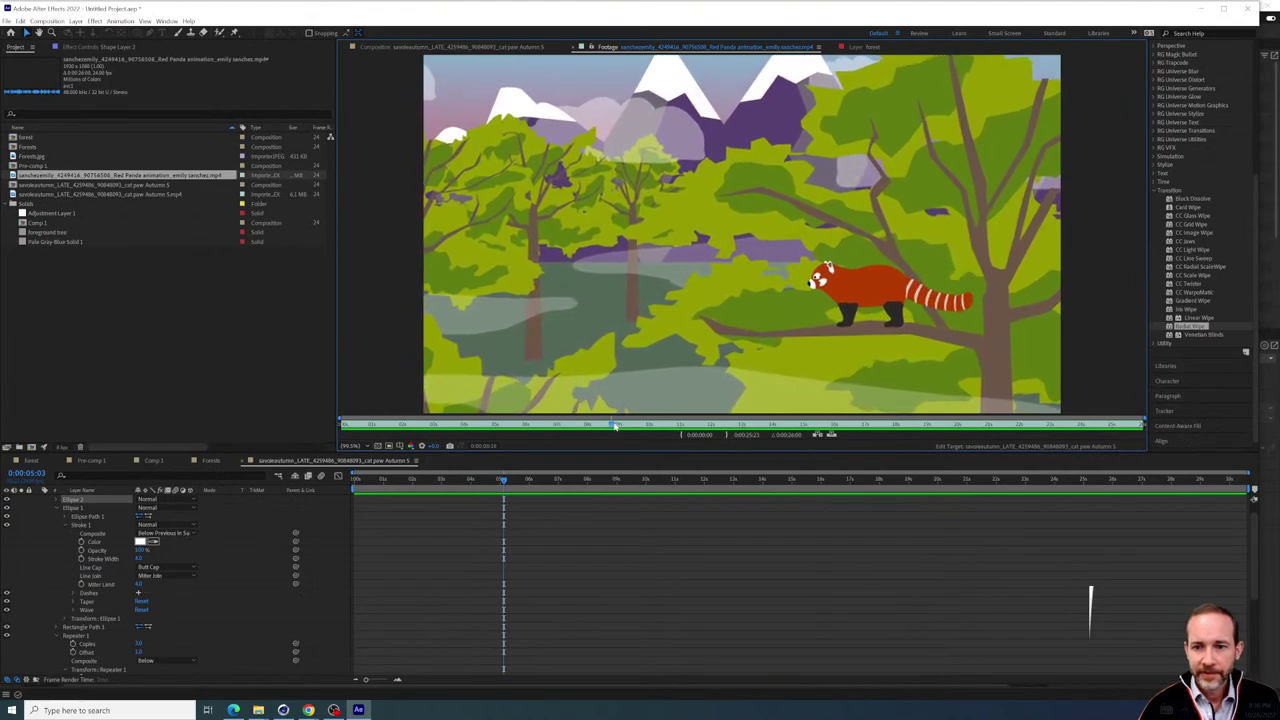
drag(615, 426, 704, 424)
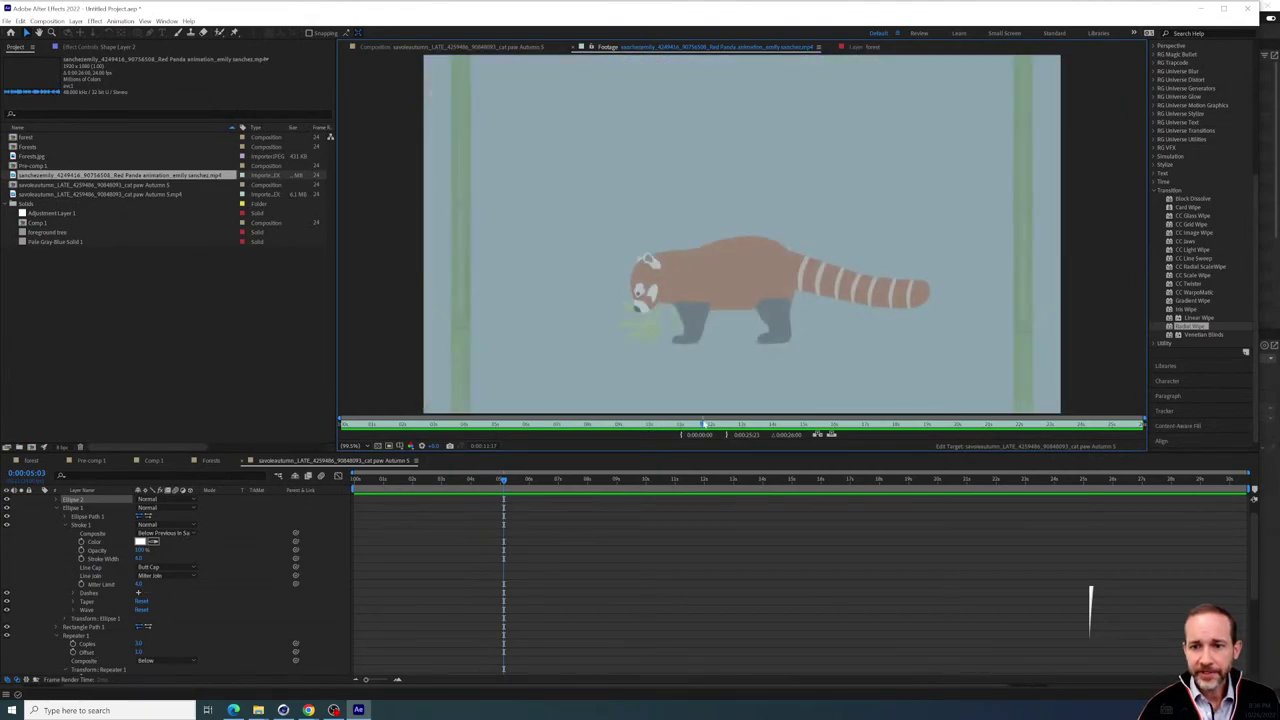
click(602, 426)
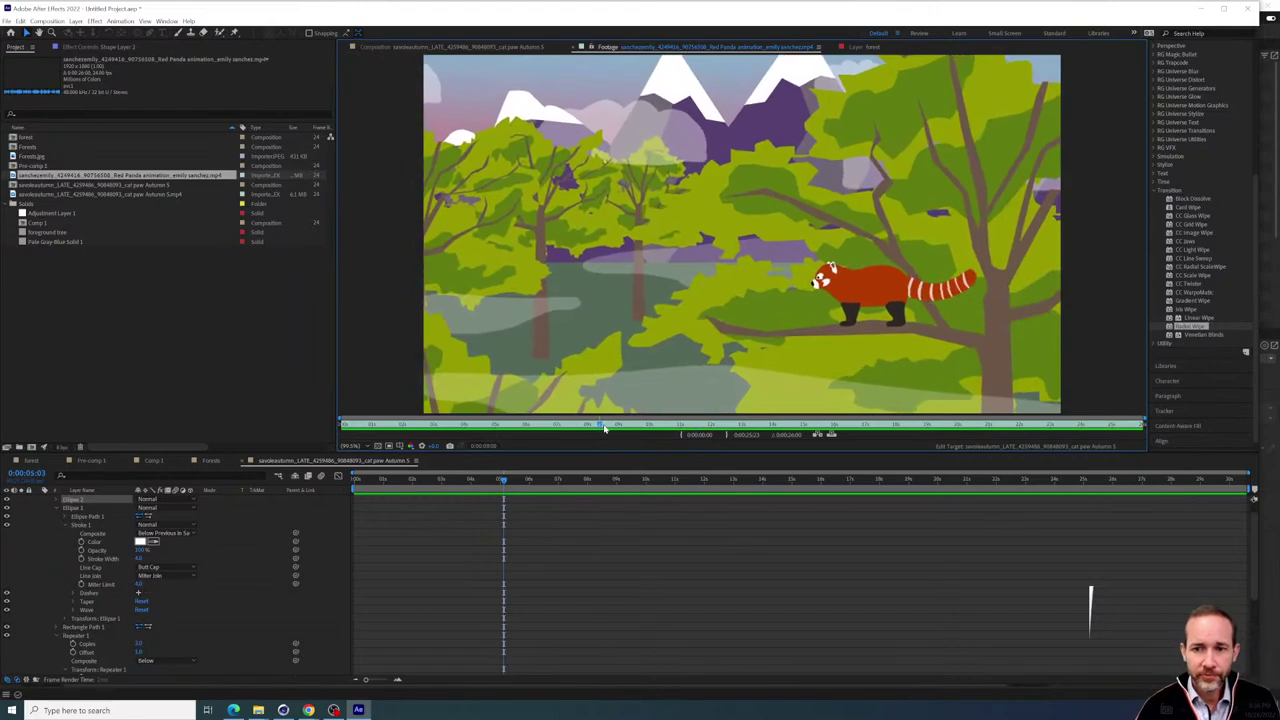
Examine the bamboo scene in the Red Panda footage, comparing the food circles and the panda's leg and tail motion
click(738, 424)
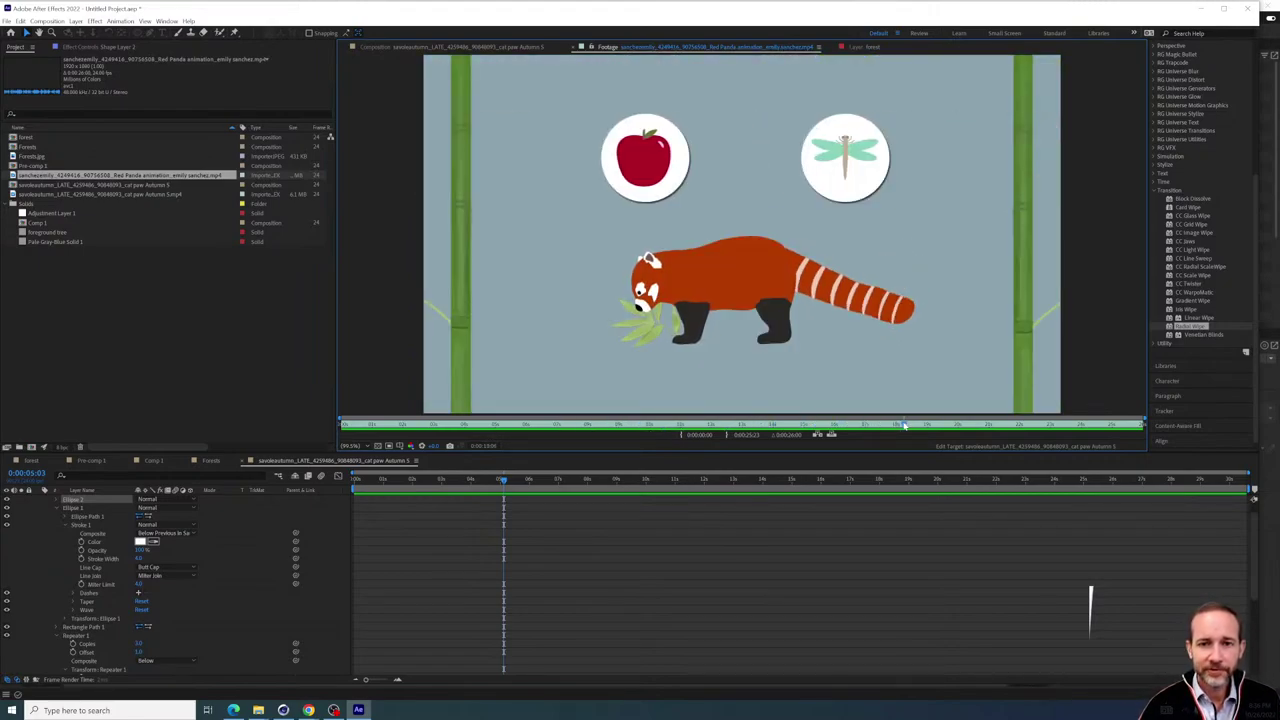
click(401, 426)
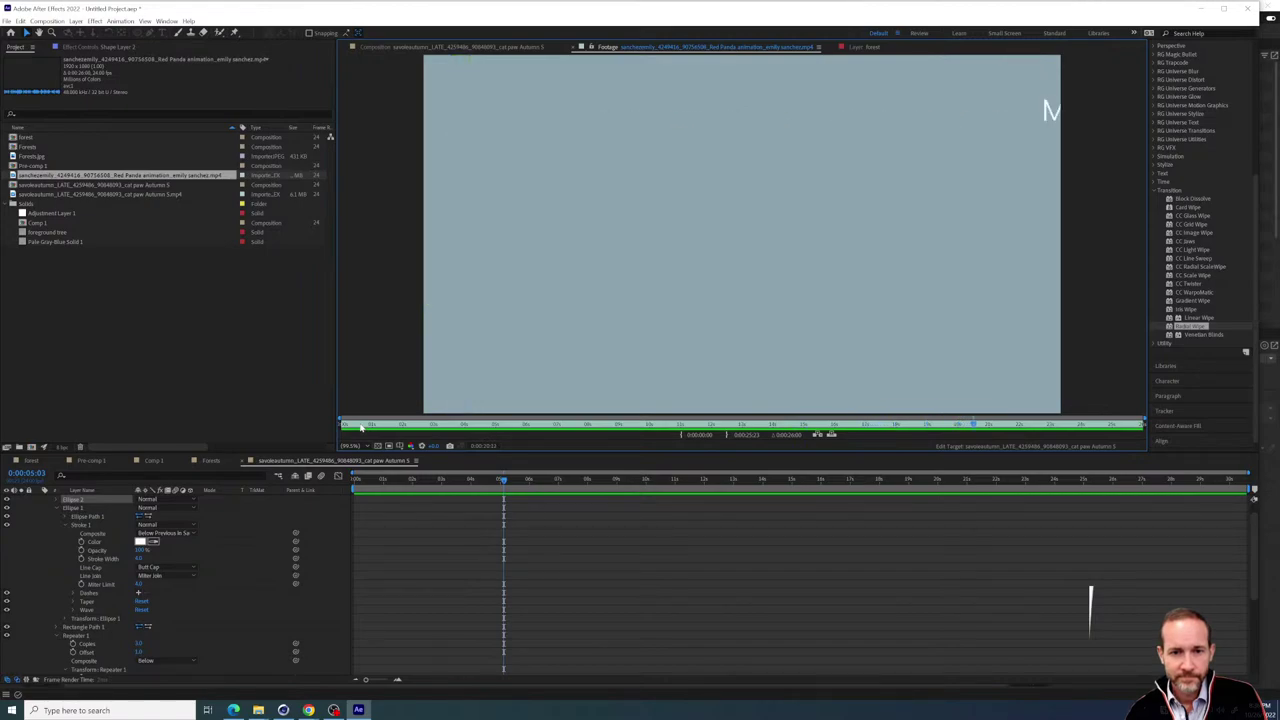
mouse_move(508, 427)
mouse_down()
mouse_move(716, 426)
mouse_move(457, 430)
mouse_move(778, 432)
mouse_move(712, 432)
mouse_move(752, 432)
mouse_move(736, 432)
mouse_up()
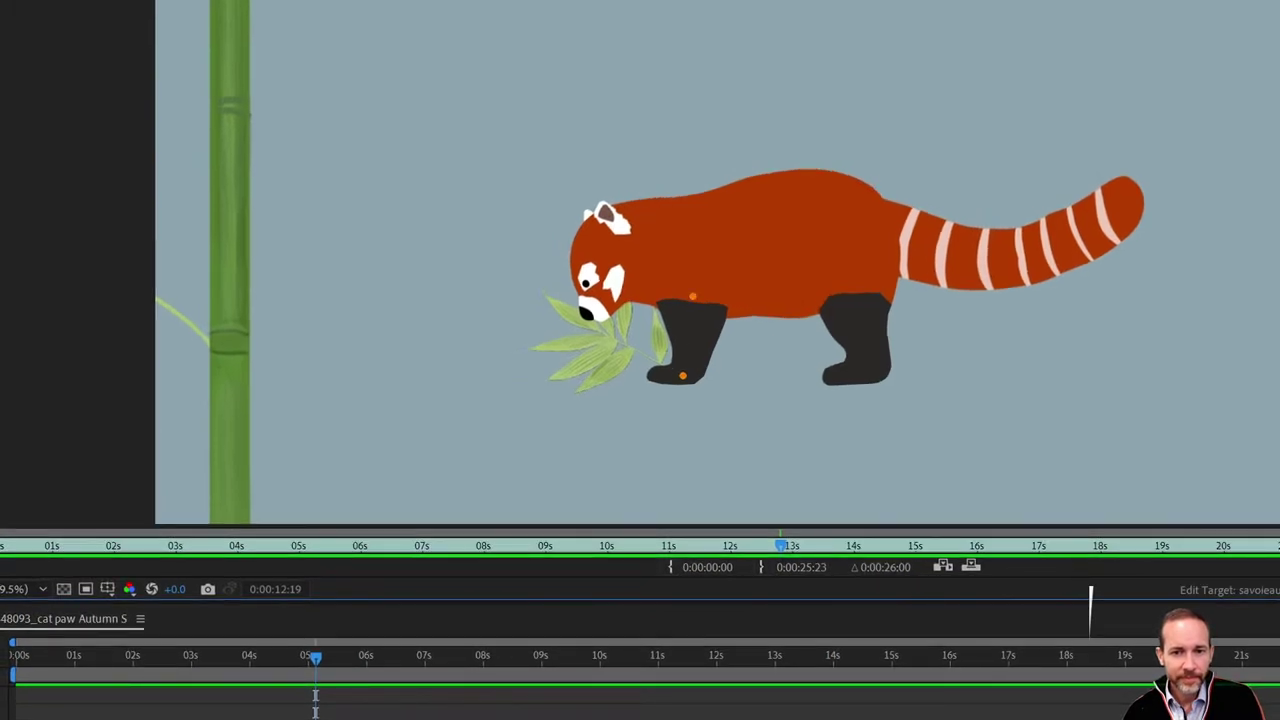
mouse_move(895, 245)
mouse_down()
mouse_move(970, 253)
mouse_move(1090, 241)
mouse_up()
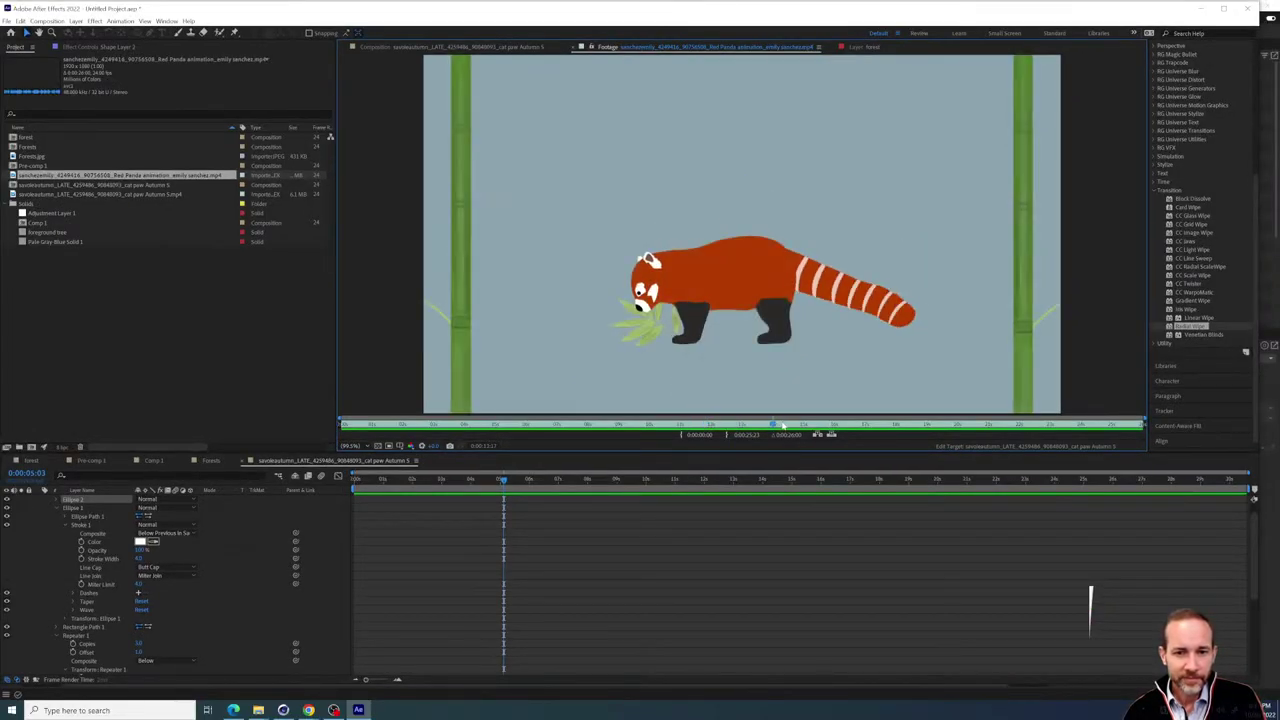
Scrub through the Red Panda footage to examine the tail swing, the arrival of the food circles and the start of the credits
click(488, 426)
drag(487, 430, 756, 420)
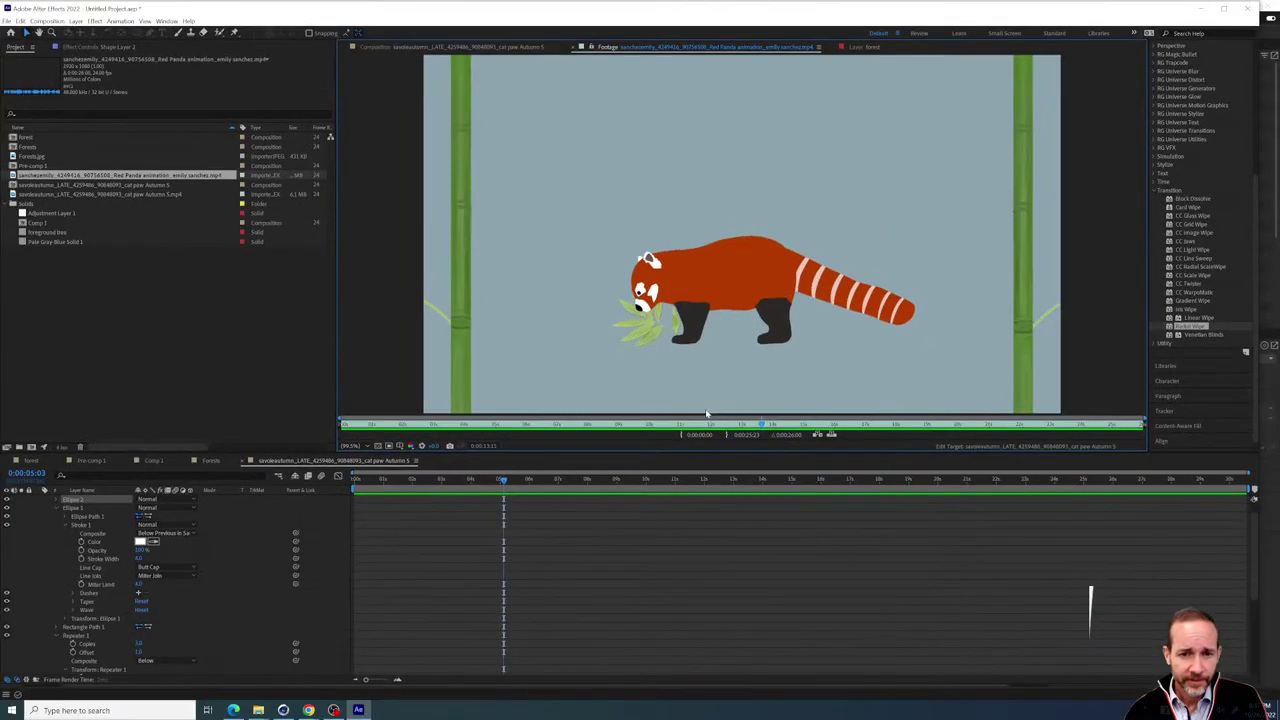
drag(707, 428, 719, 426)
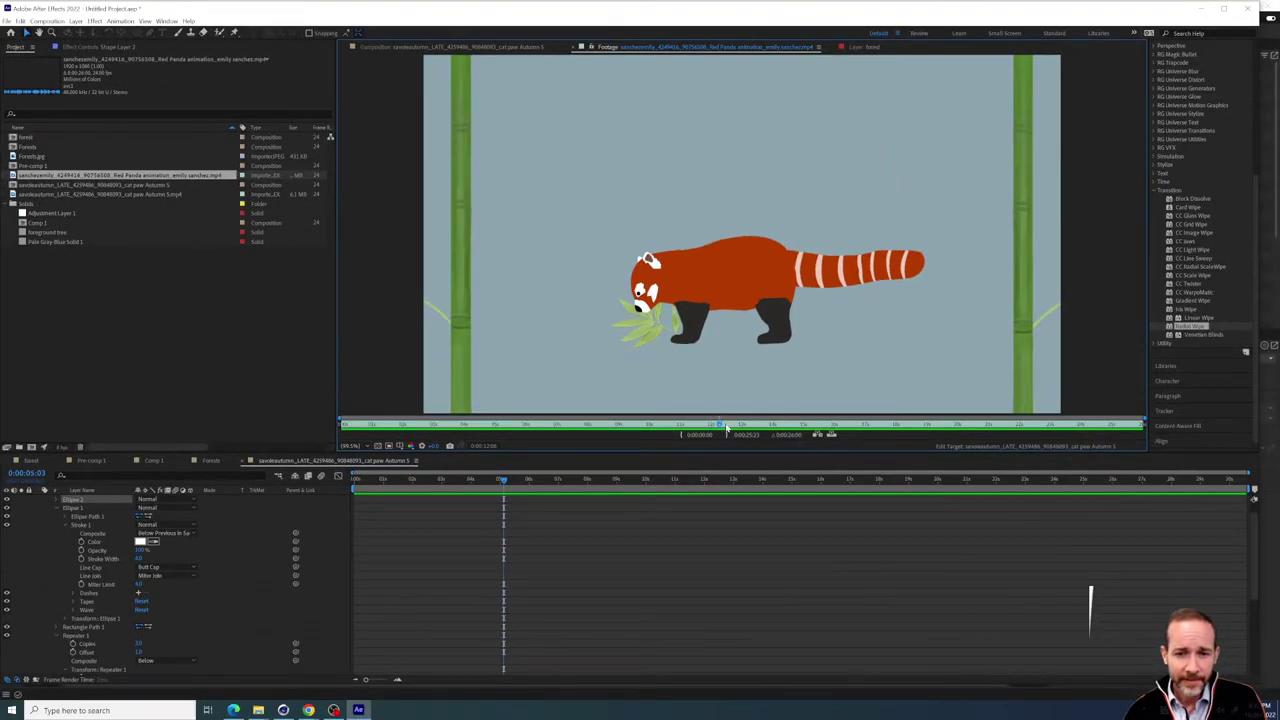
drag(727, 428, 955, 414)
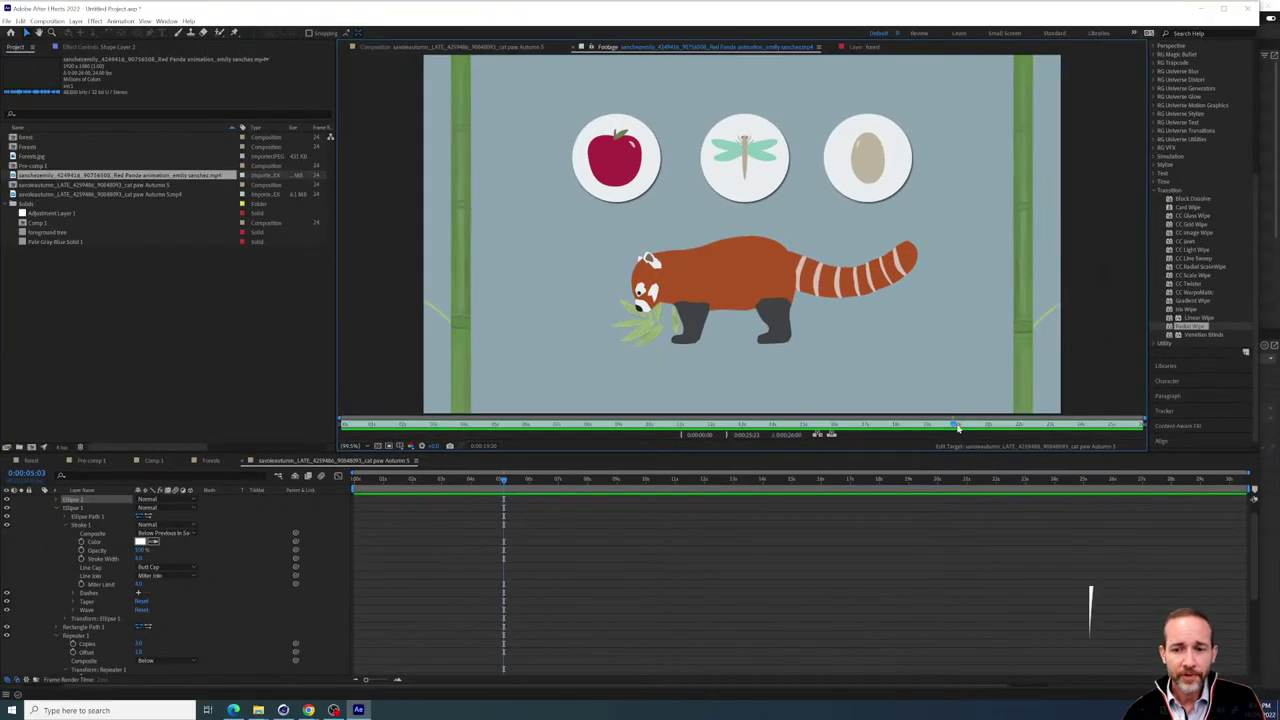
drag(982, 541, 611, 545)
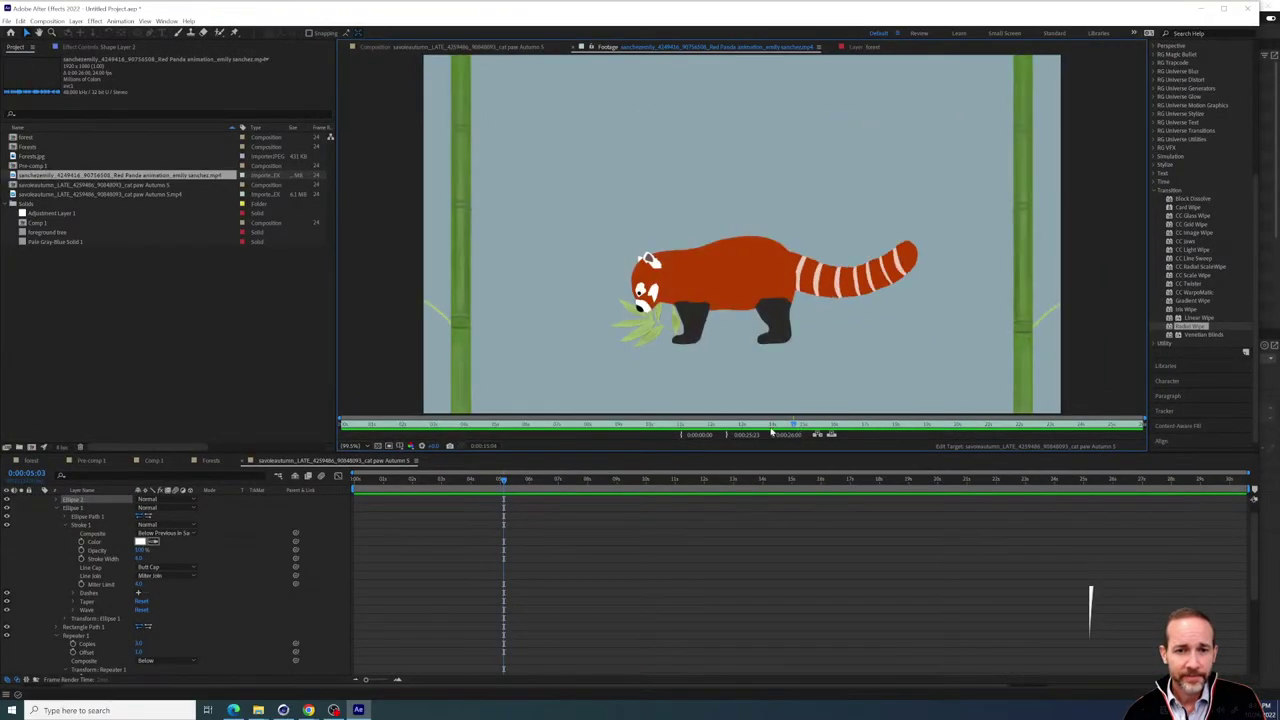
drag(771, 430, 736, 408)
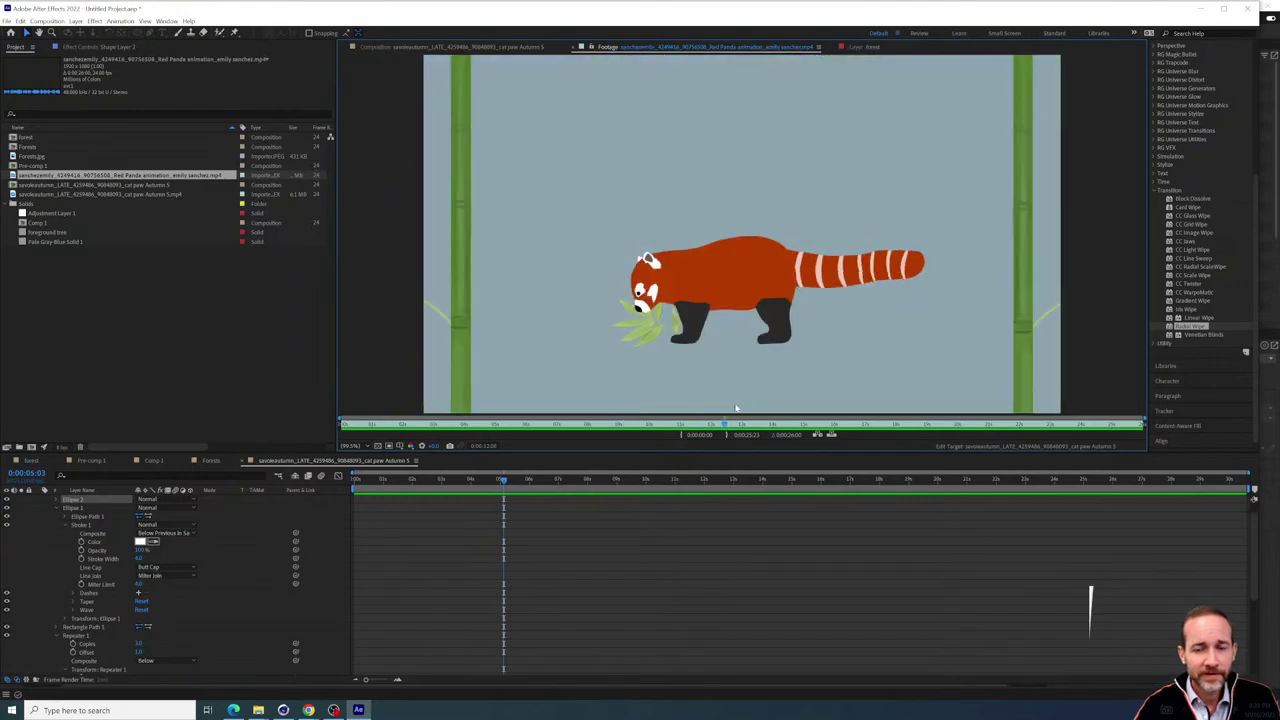
drag(868, 421, 976, 414)
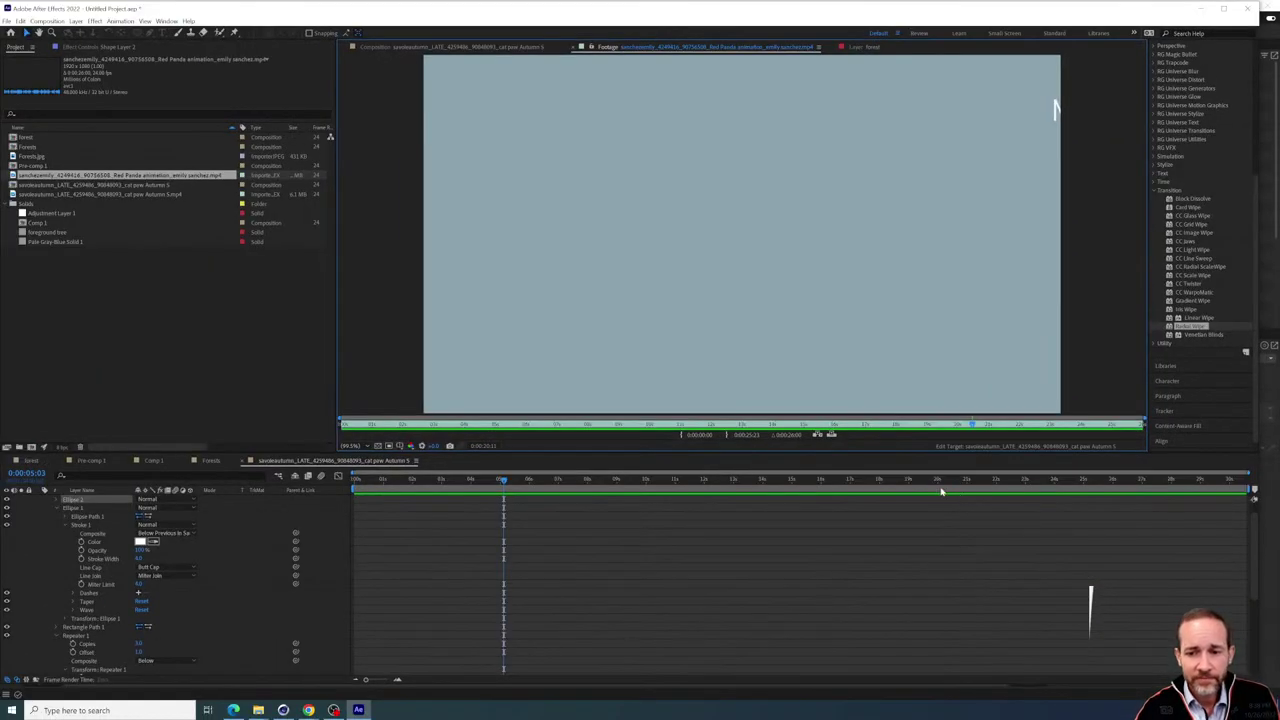
Add the Red Panda footage to the cat paw composition as a new layer above the ripple shape layer
drag(940, 485, 956, 484)
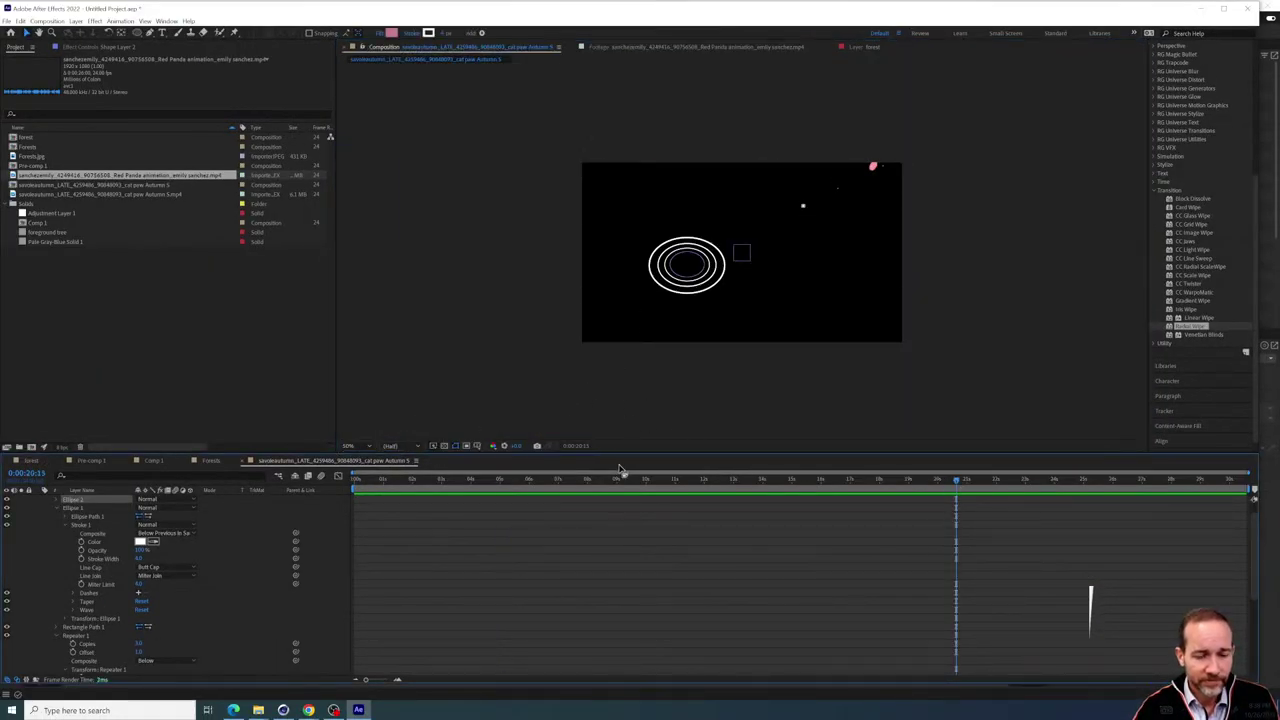
drag(706, 483, 891, 483)
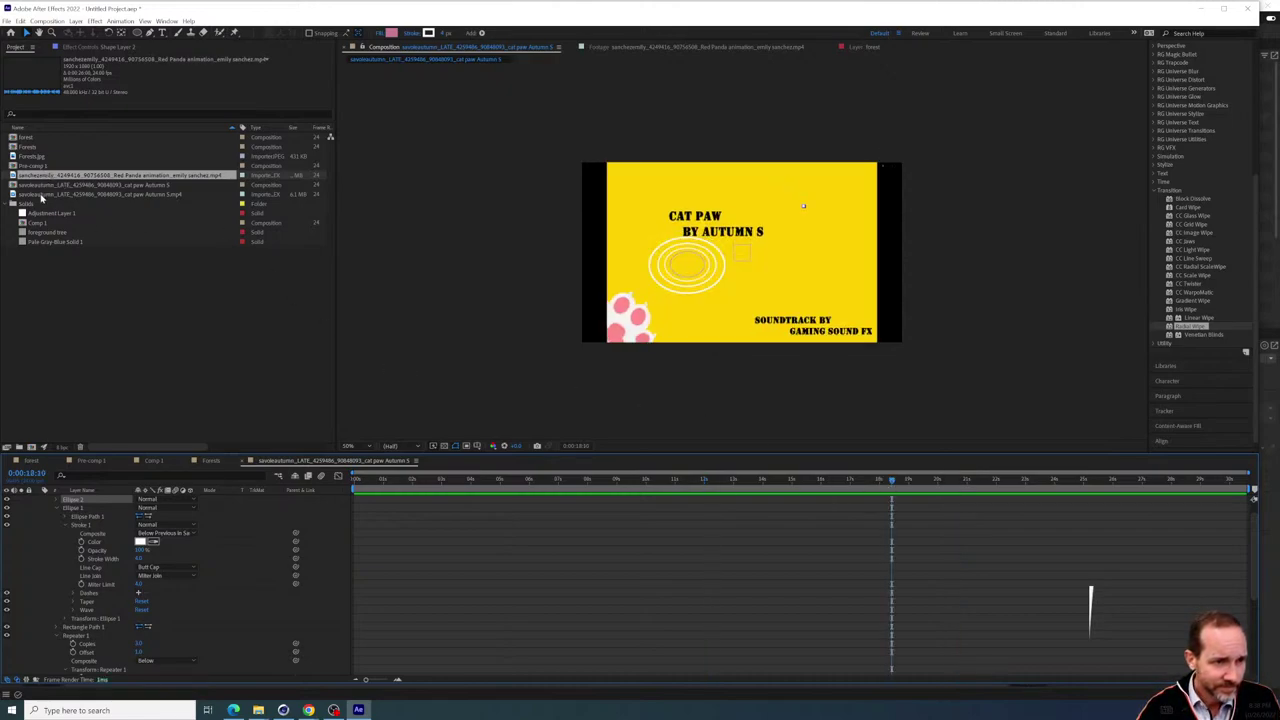
scroll(113, 508, up, 1)
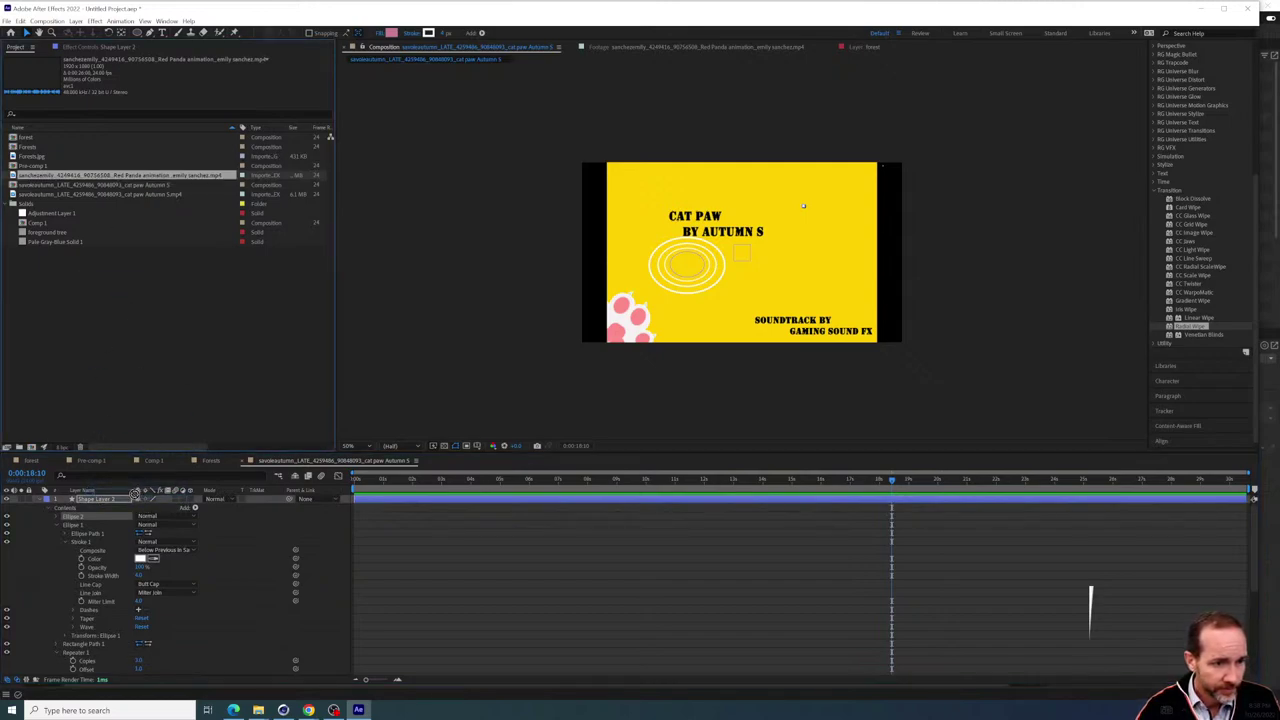
drag(134, 494, 136, 499)
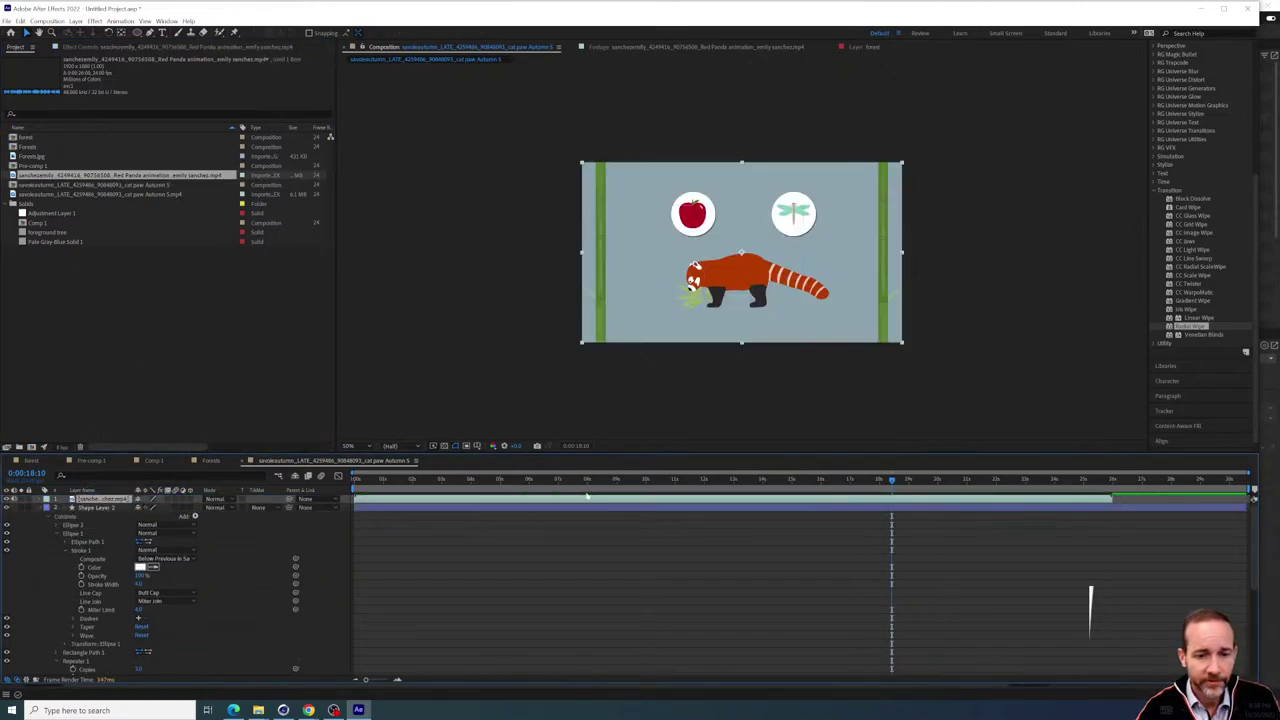
Play the Red Panda layer in a maximized composition view at 100% magnification and examine the closing credits
key(grave)
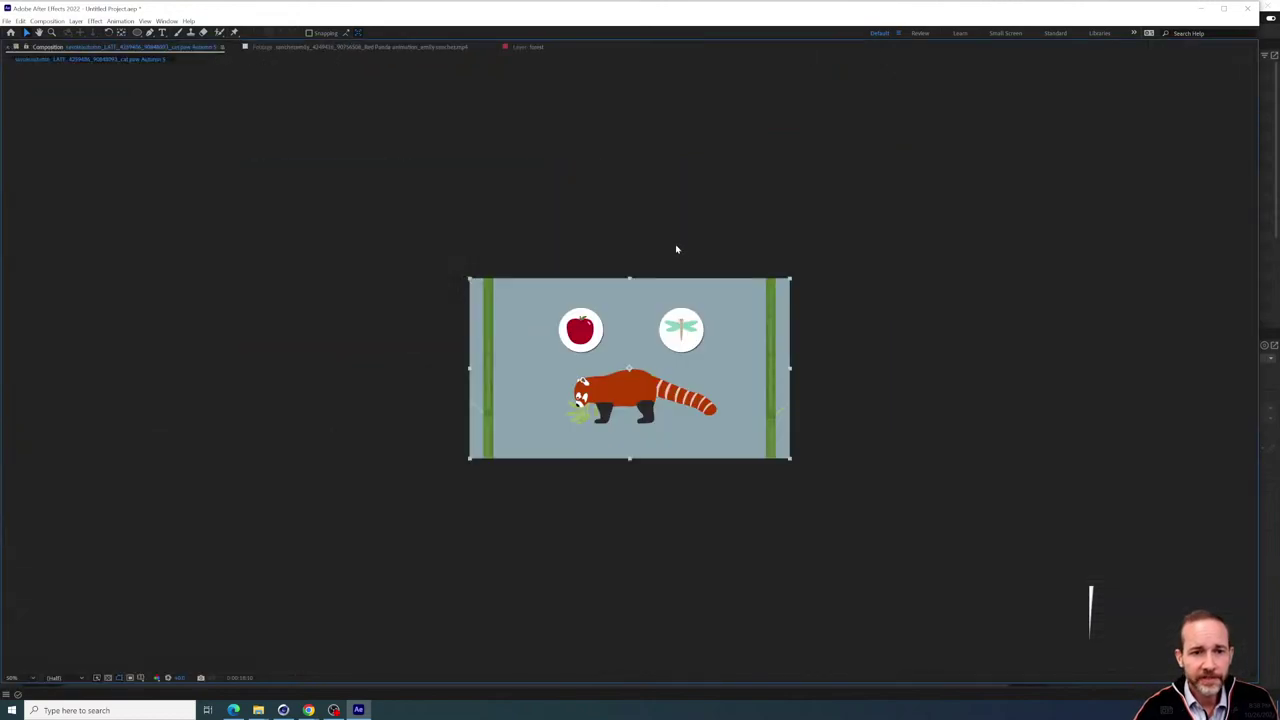
key(slash)
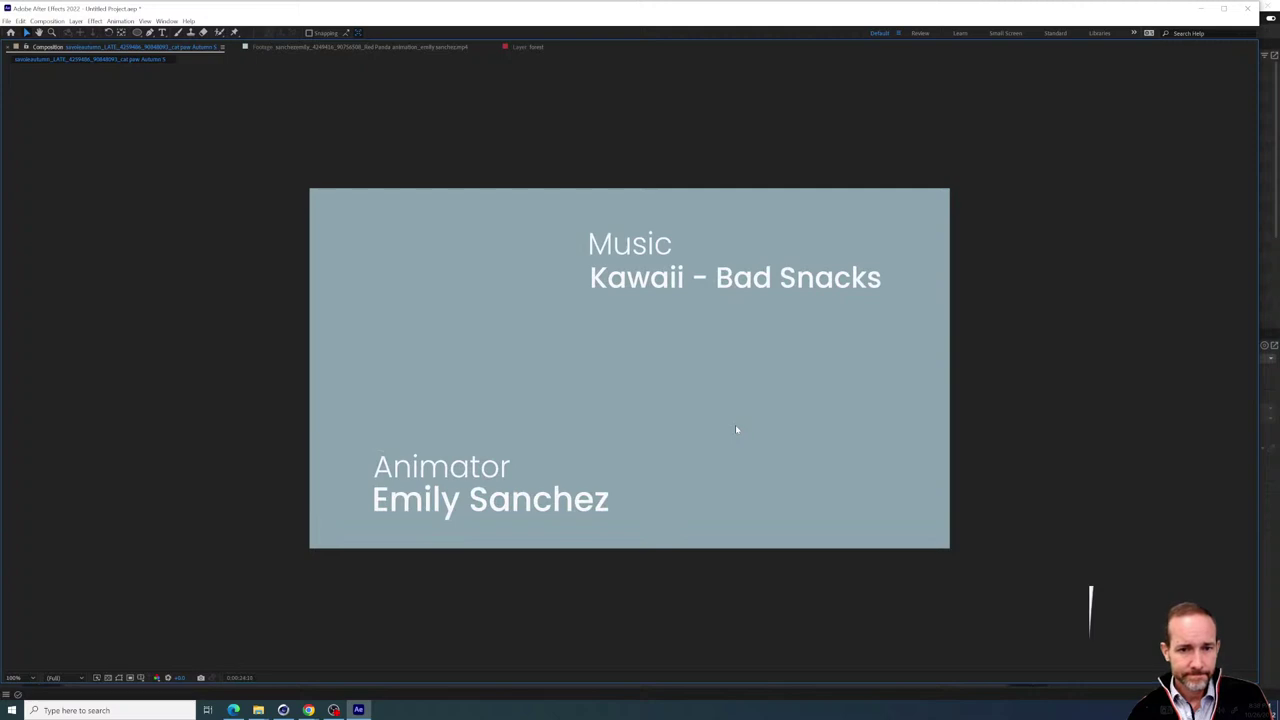
key(ctrl+1)
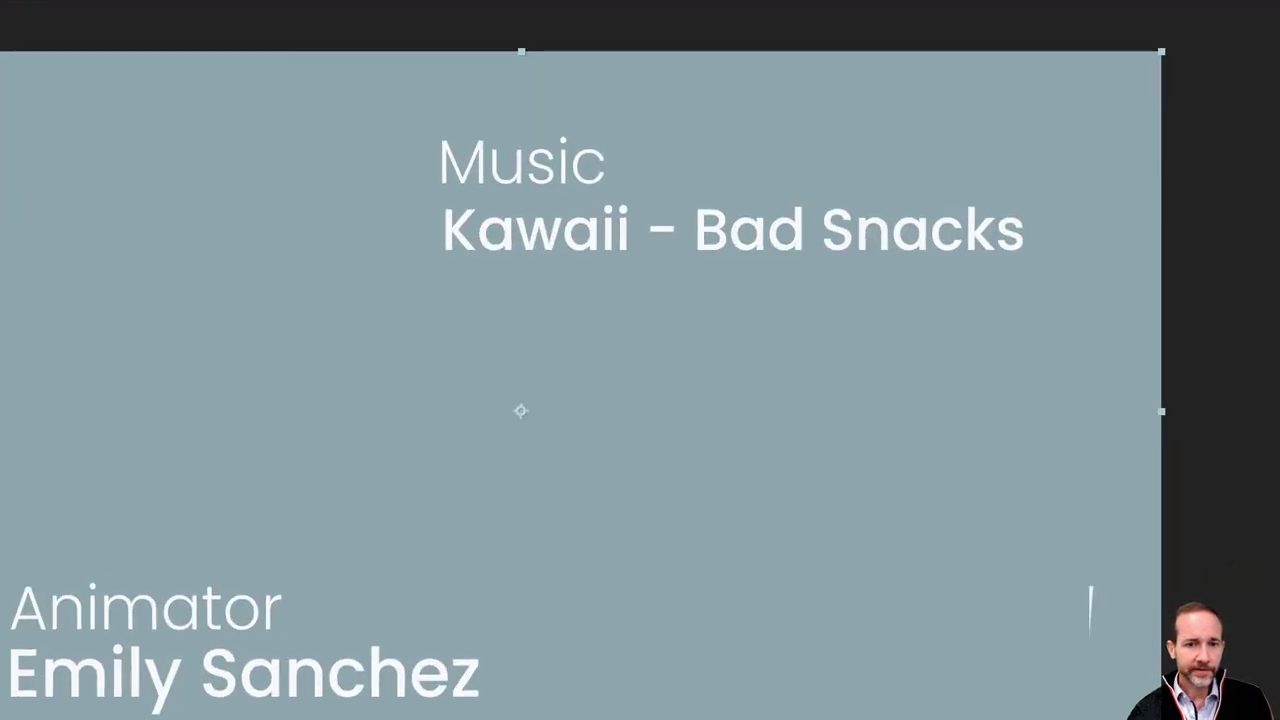
mouse_move(692, 119)
mouse_down()
mouse_move(612, 308)
mouse_move(808, 117)
mouse_up()
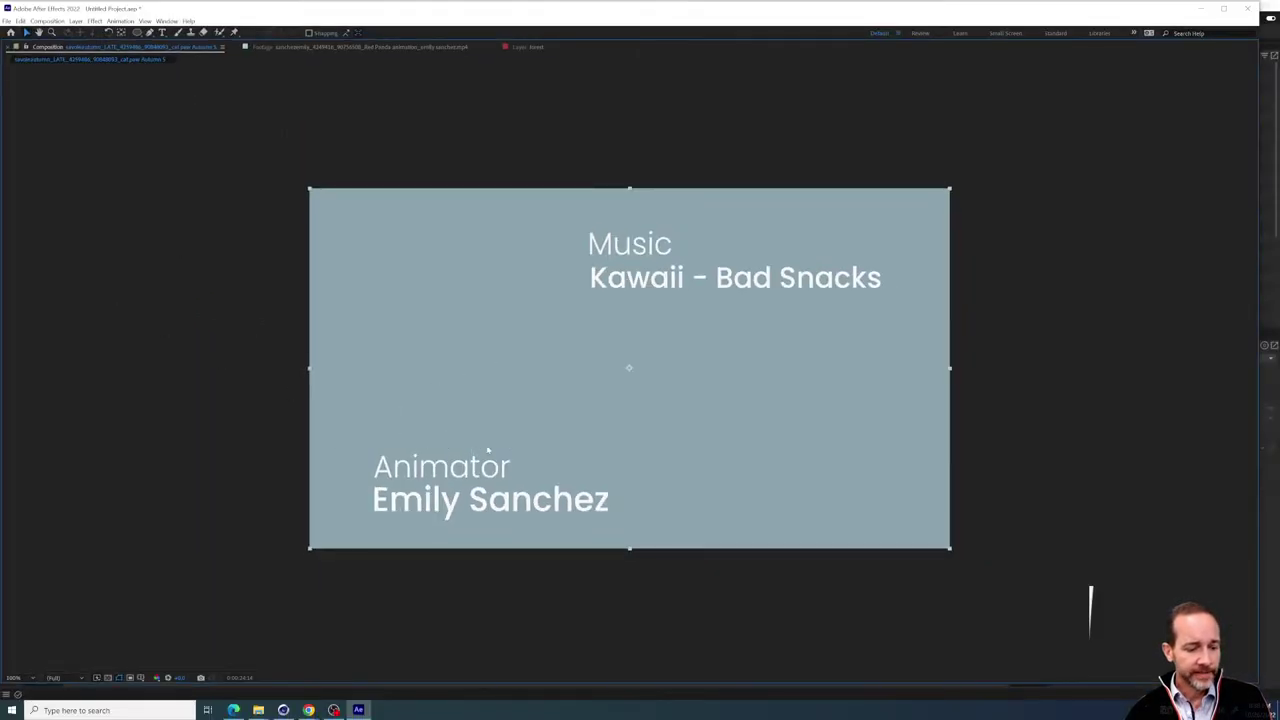
key(grave)
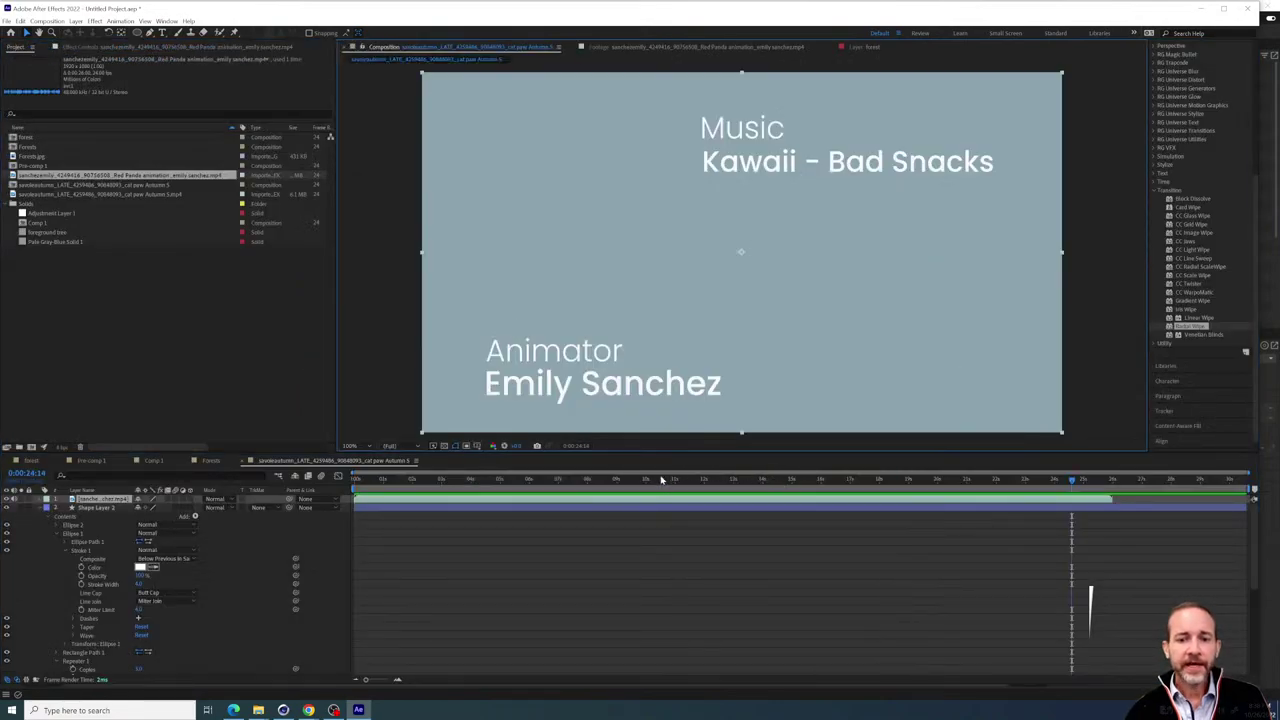
Scrub the composition through the forest, map and bamboo scenes and examine how the credit text slides in
mouse_move(660, 480)
mouse_down()
mouse_move(871, 480)
mouse_move(680, 480)
mouse_up()
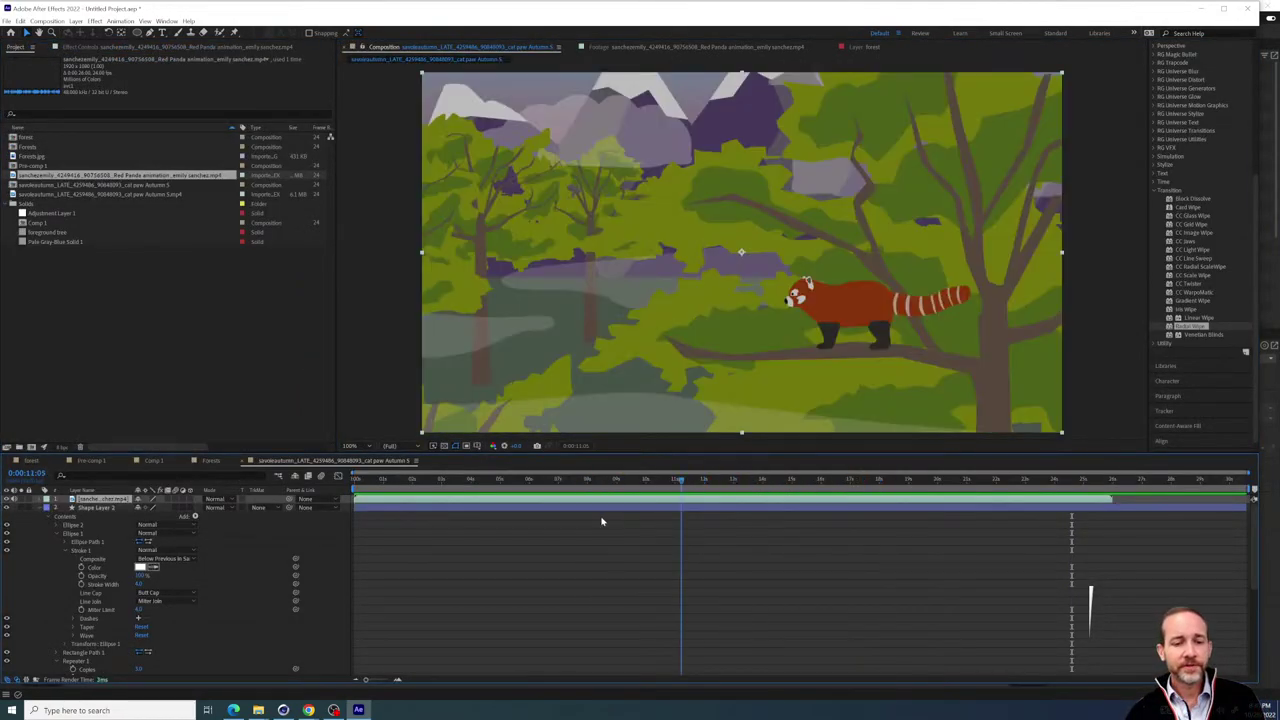
drag(602, 521, 423, 504)
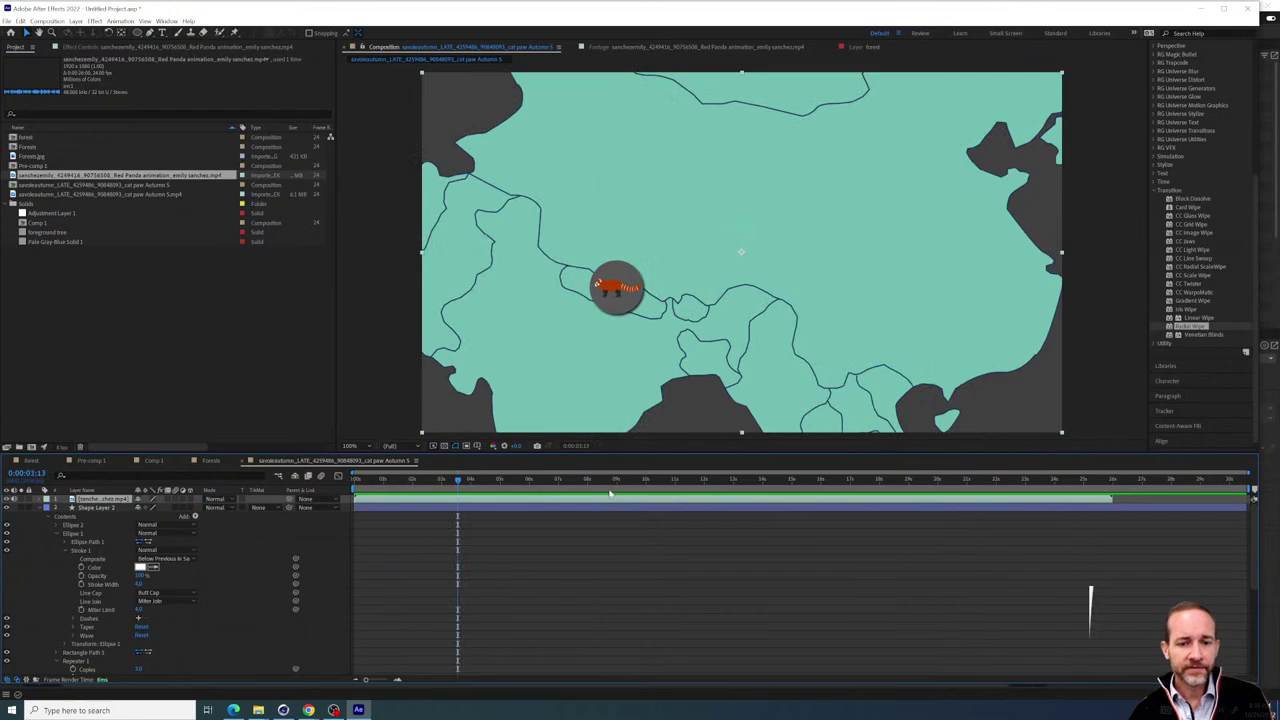
drag(661, 479, 722, 479)
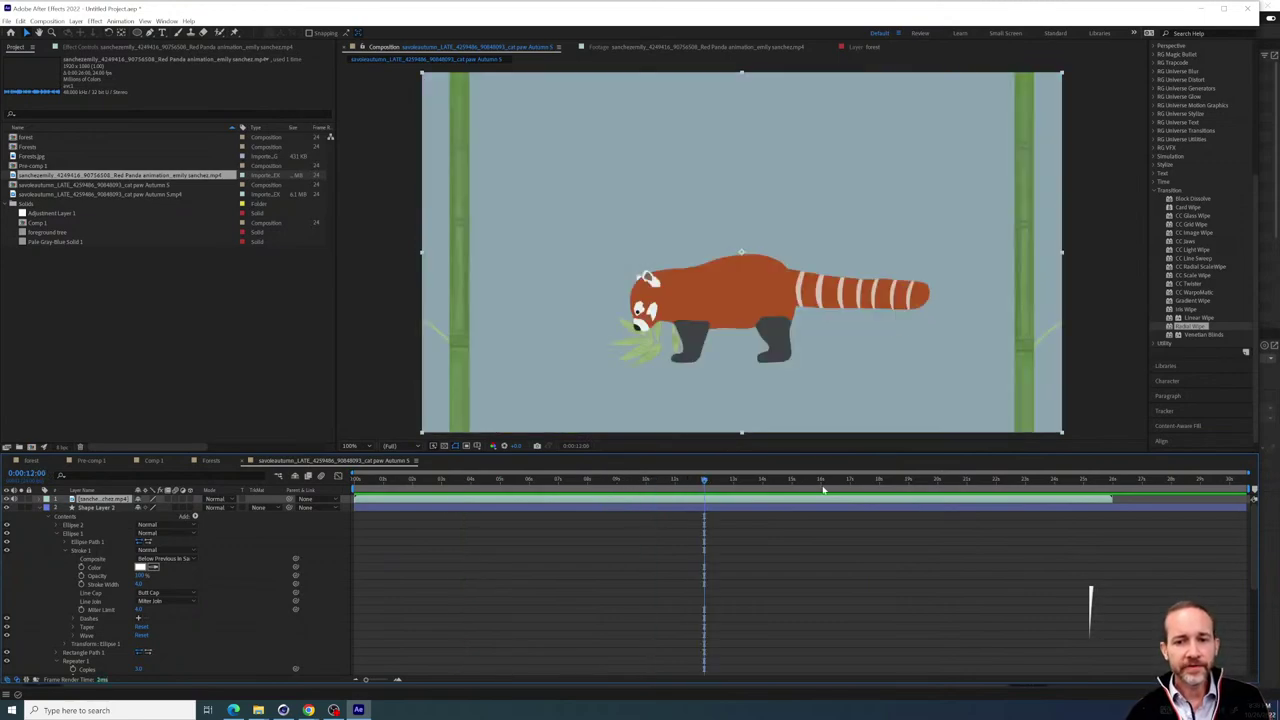
drag(823, 488, 1023, 490)
key(ctrl+1)
click(793, 348)
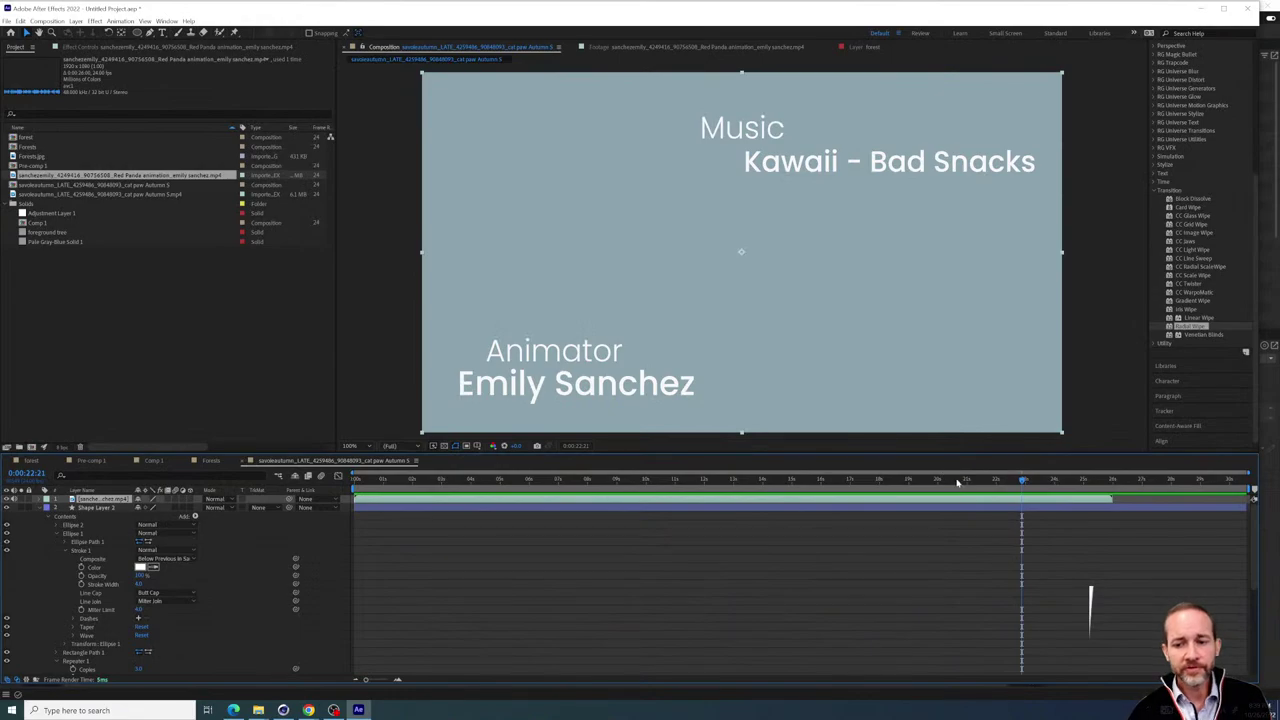
drag(957, 483, 997, 497)
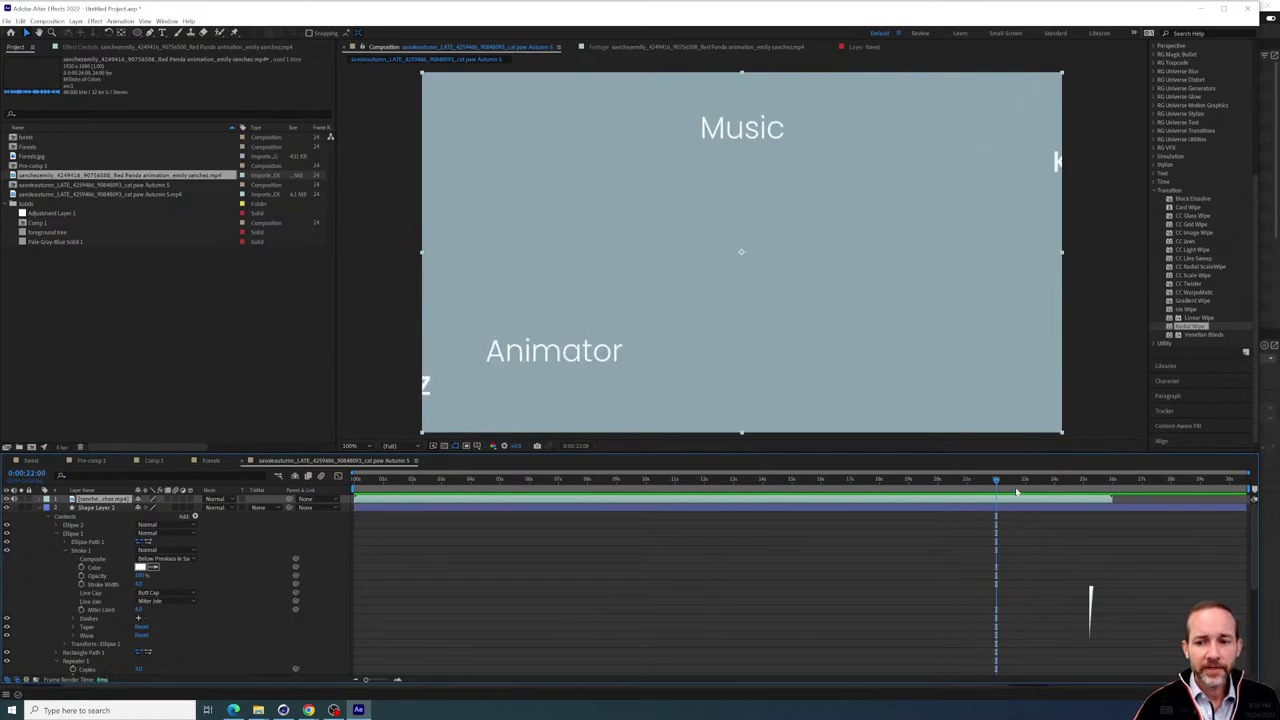
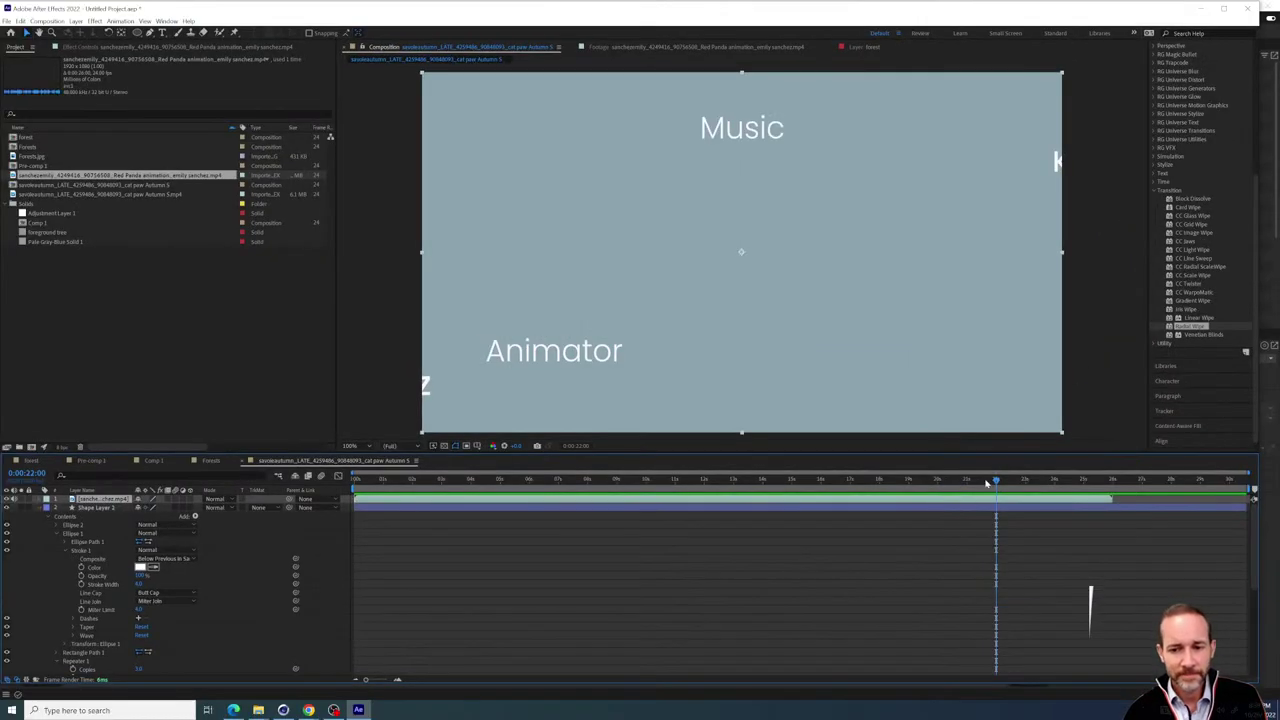
Duplicate the Red Panda layer at 0:00:13:04 in the bamboo scene and apply Freeze Frame to both copies
drag(986, 483, 702, 481)
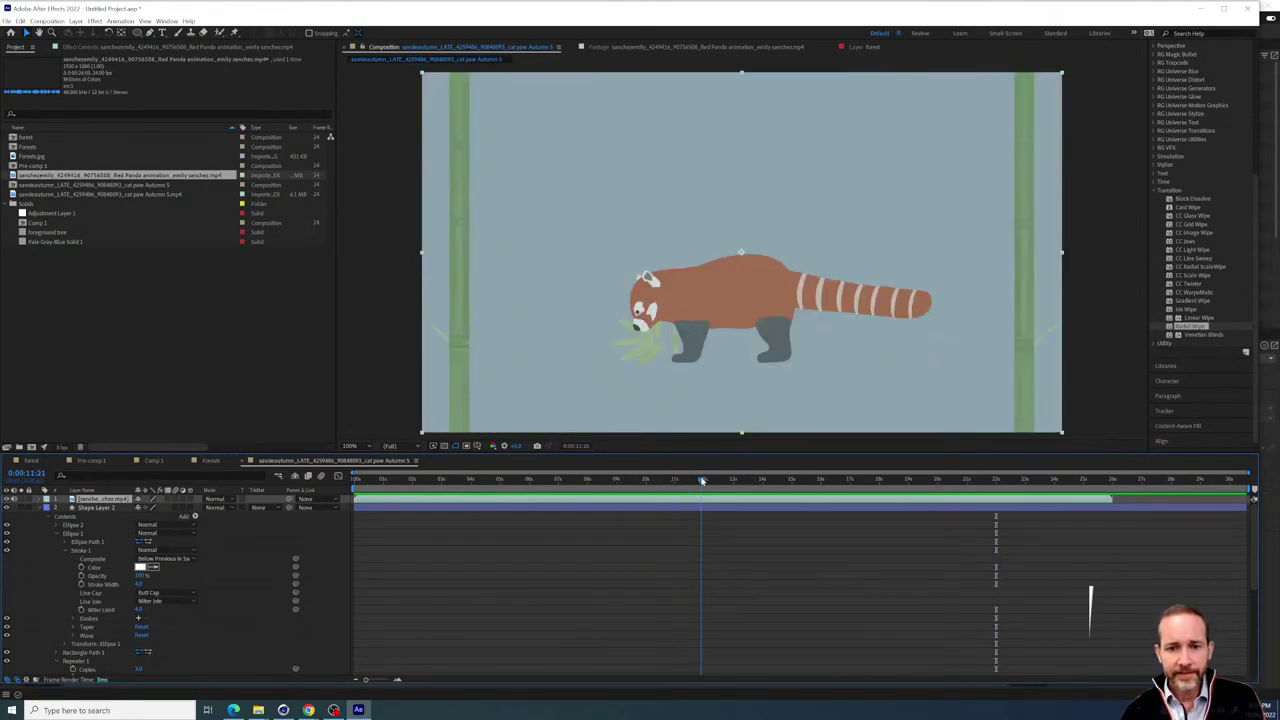
key(space)
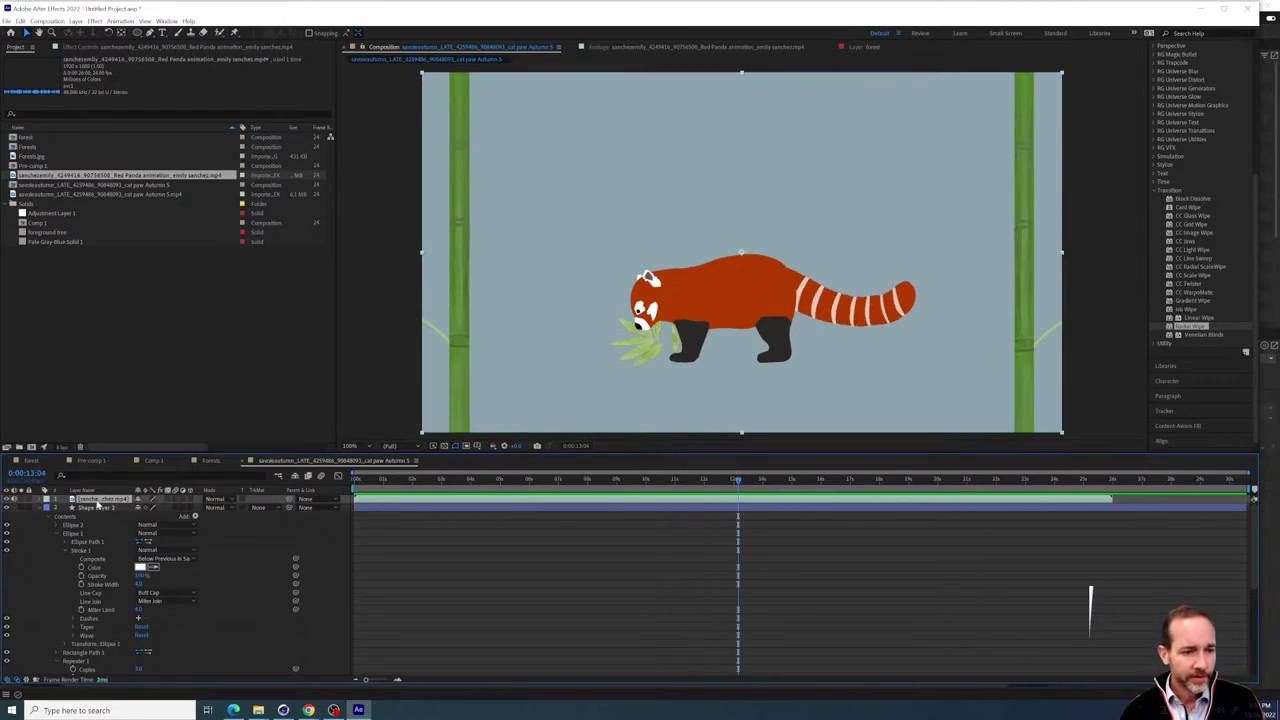
key(ctrl+d)
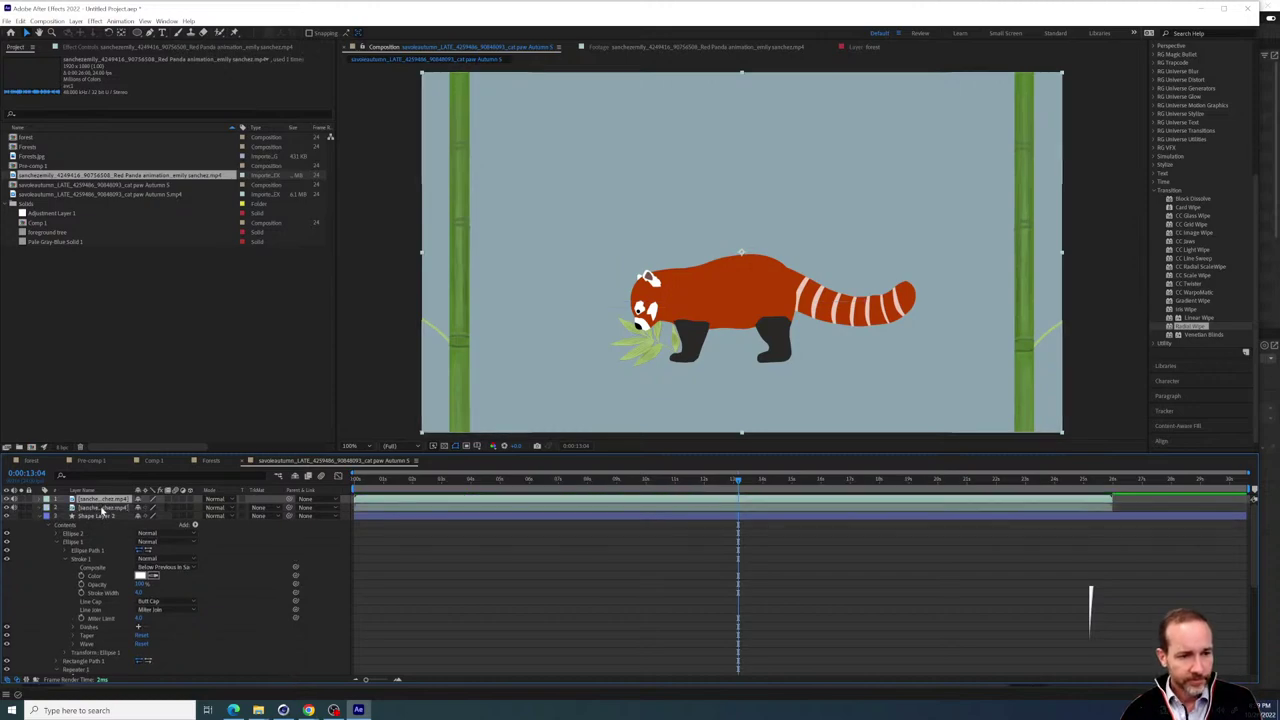
right_click(124, 510)
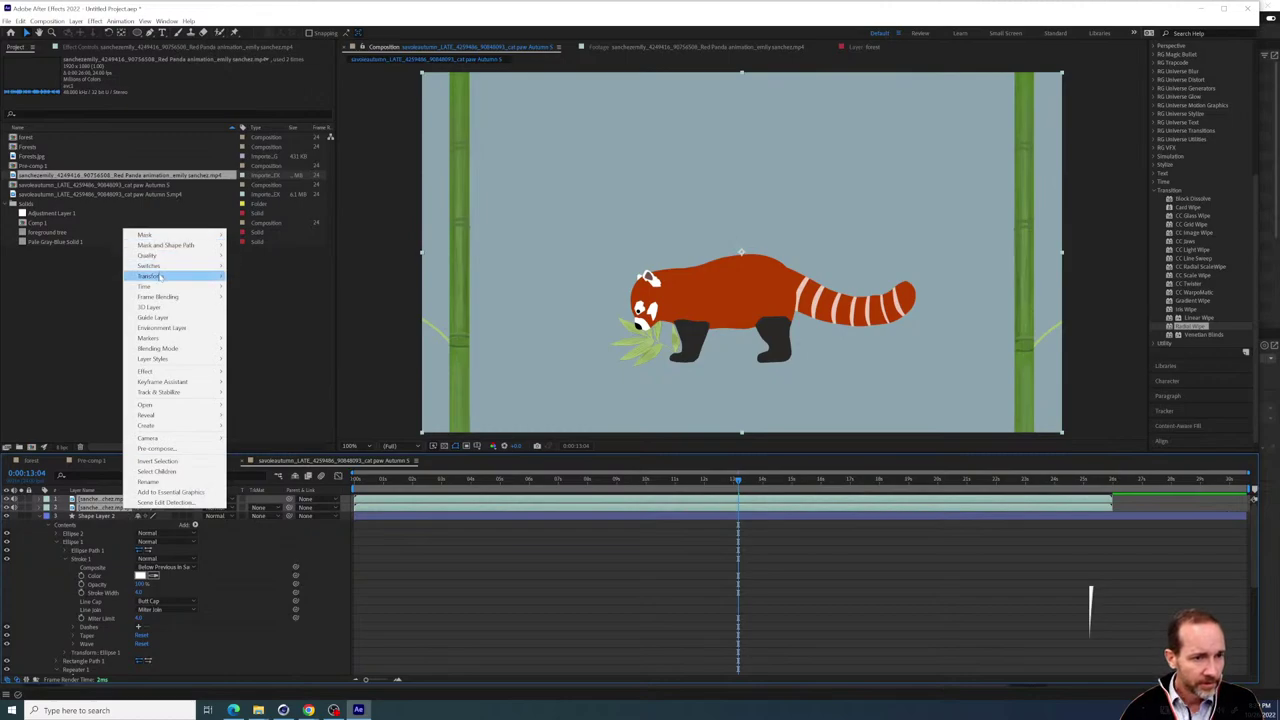
mouse_move(145, 286)
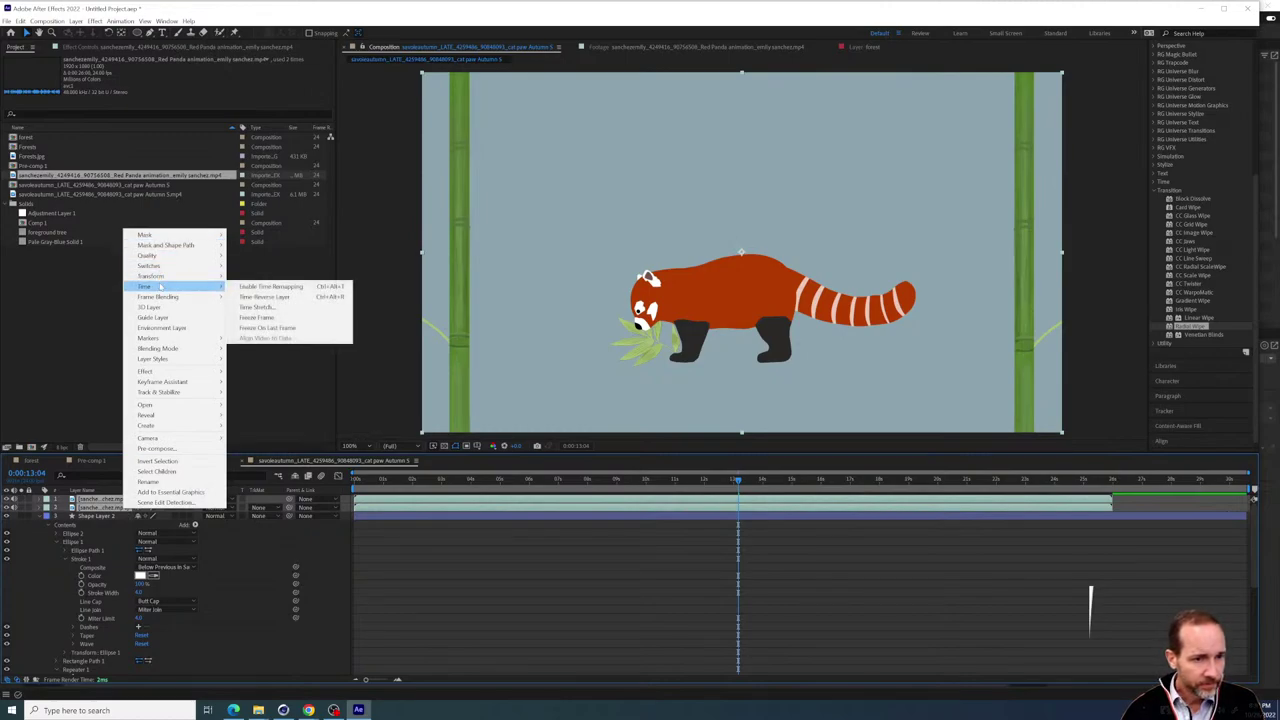
click(257, 318)
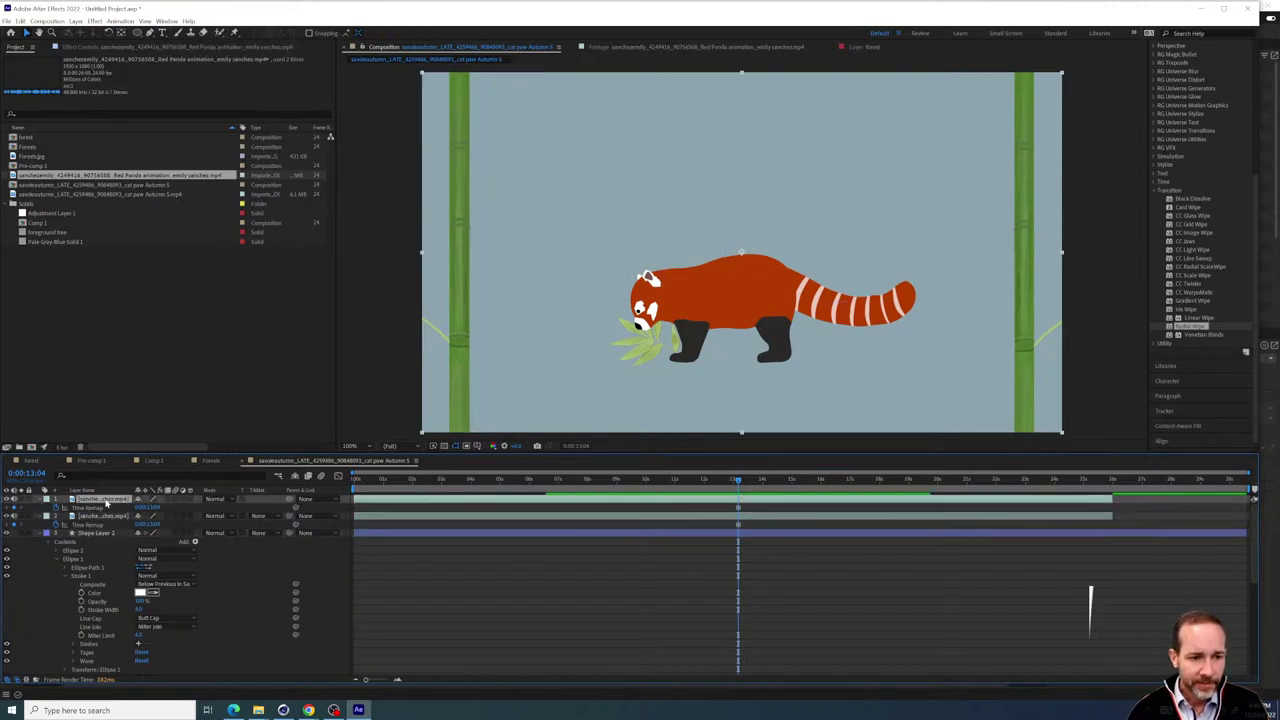
Rename the upper frozen Red Panda layer "head" and the lower one "body"
key(Return)
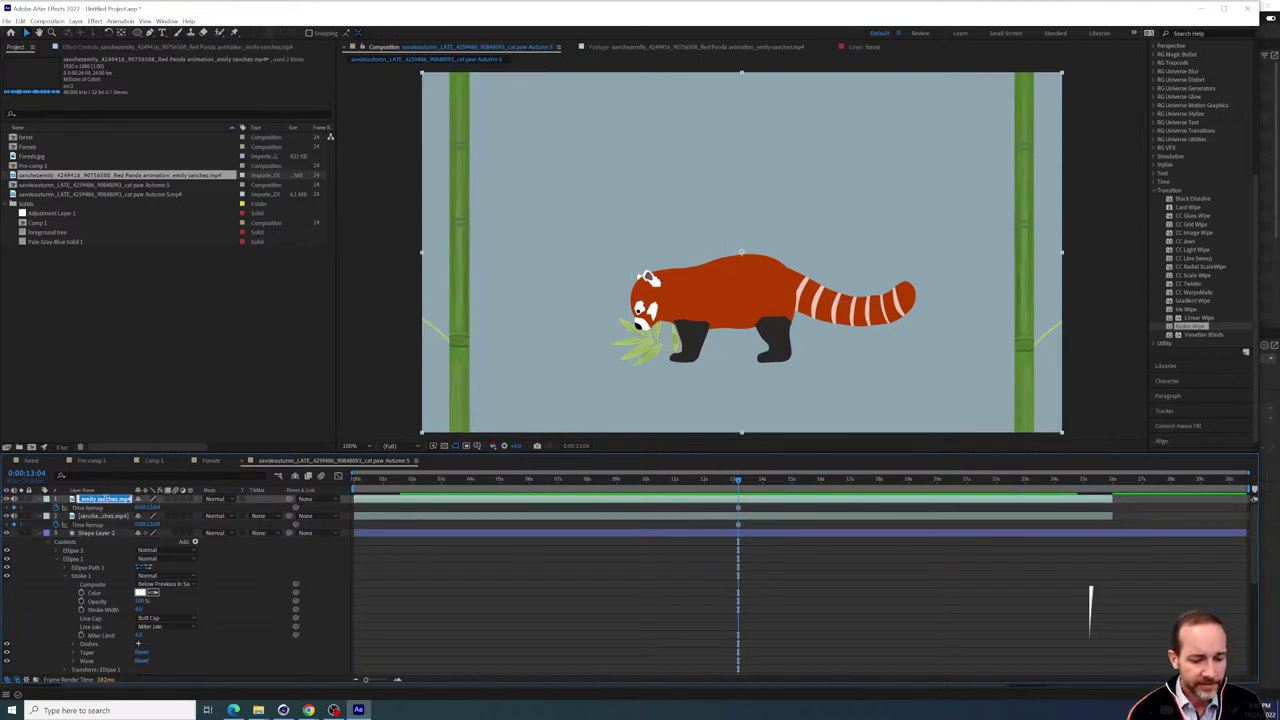
text(head)
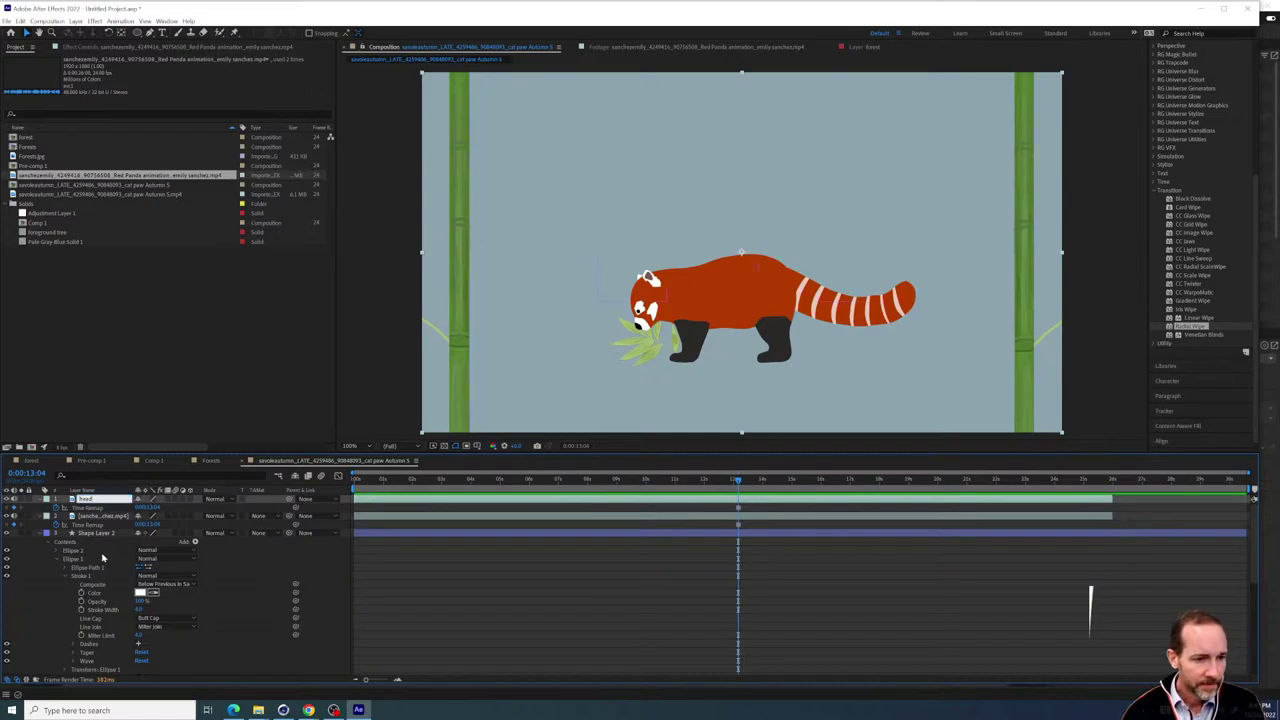
click(103, 516)
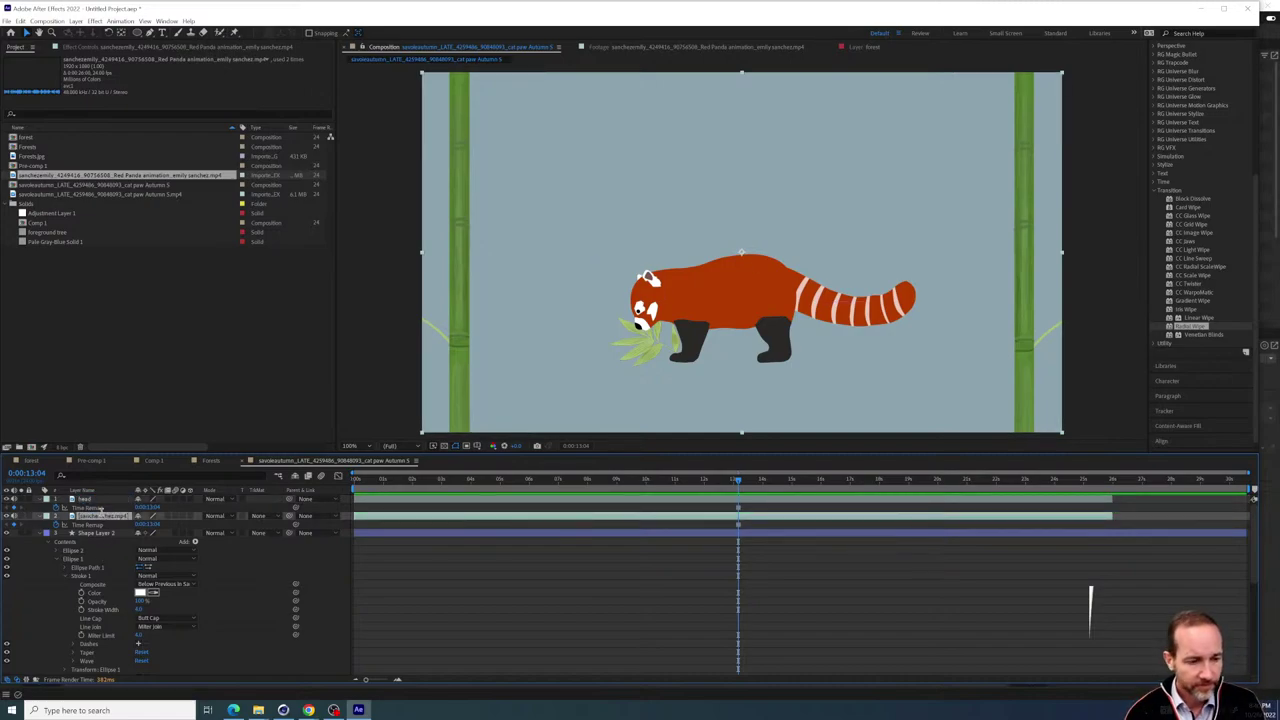
key(Return)
text(body)
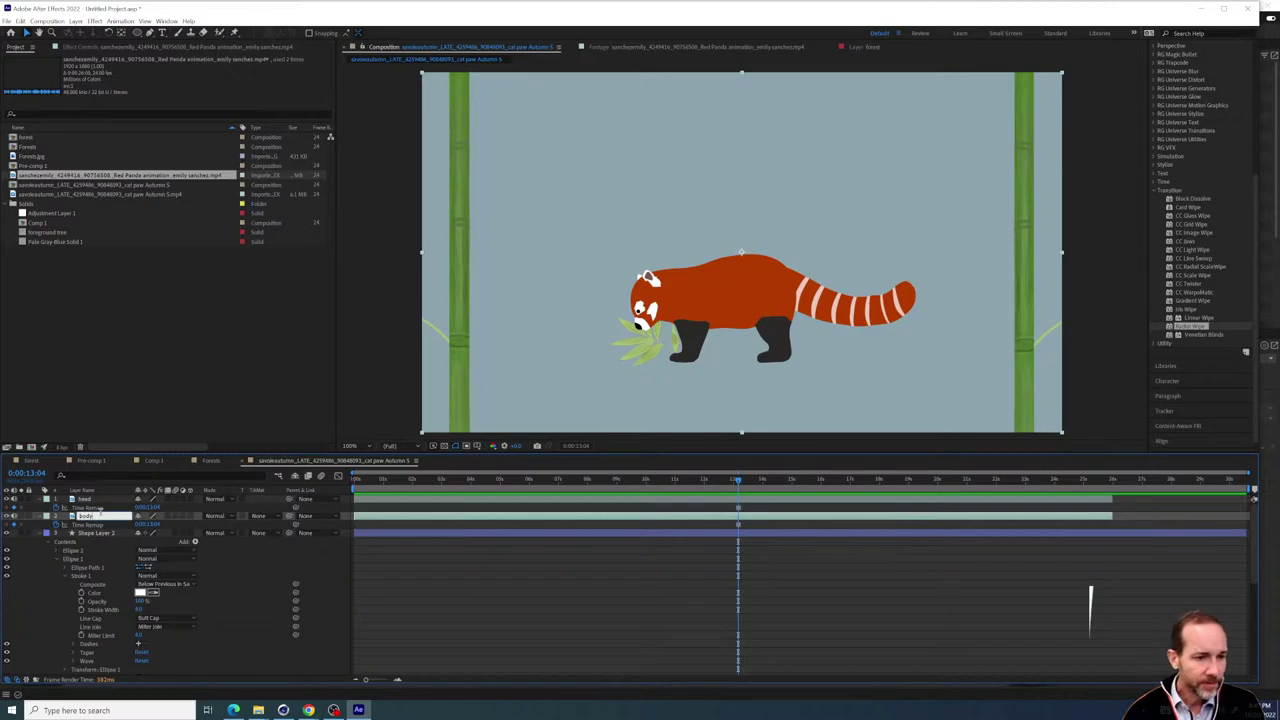
key(Return)
Draw a closed Pen mask on the "head" layer that curves around the panda's neck and encloses its head
click(84, 508)
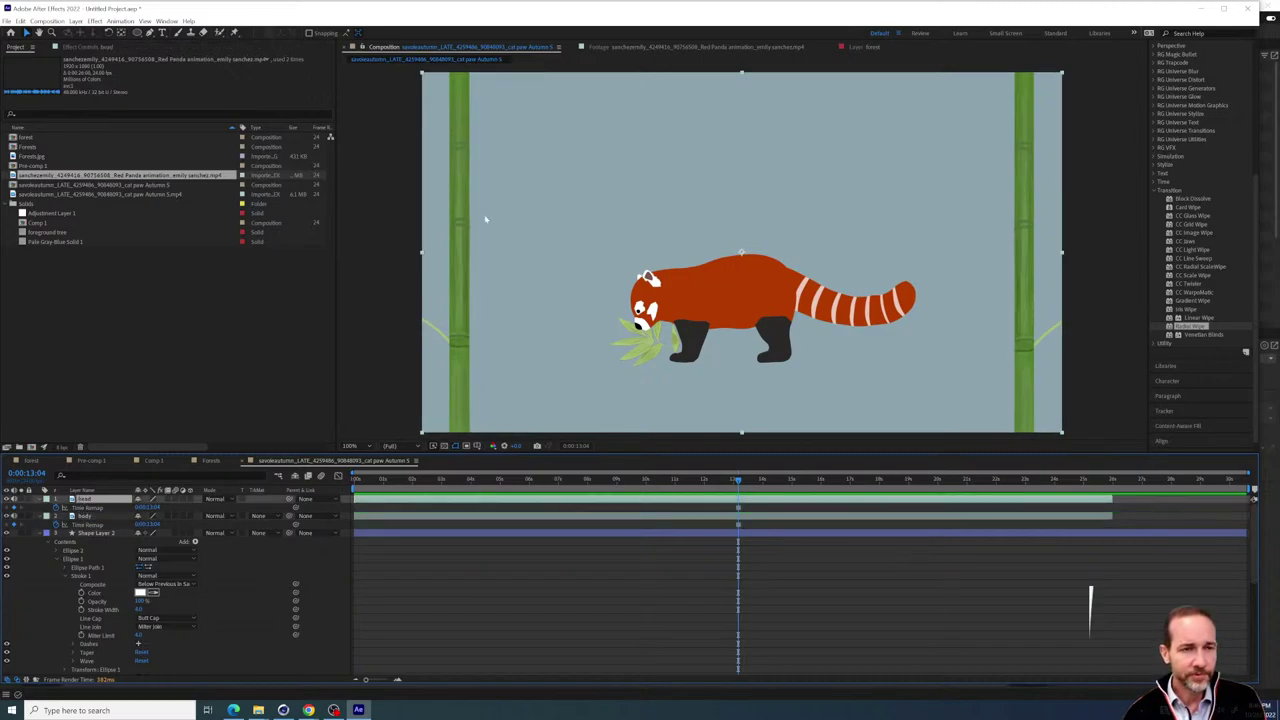
click(155, 33)
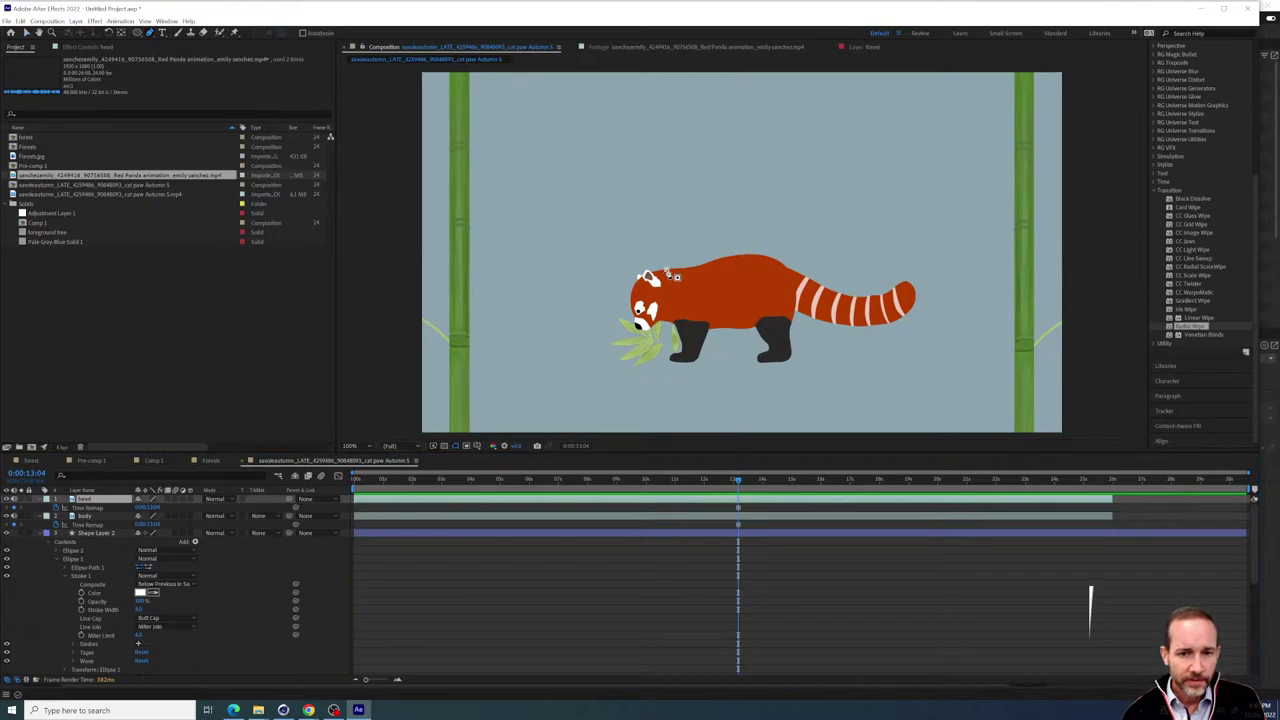
click(666, 271)
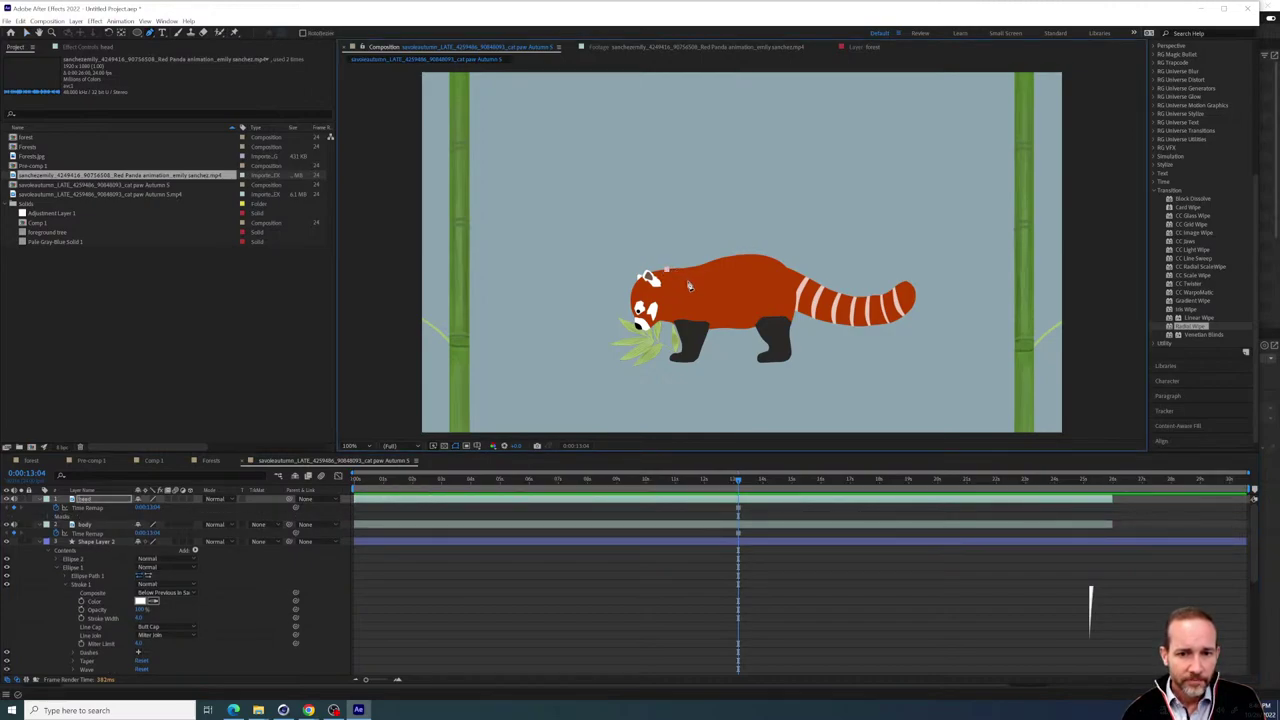
click(690, 286)
click(690, 298)
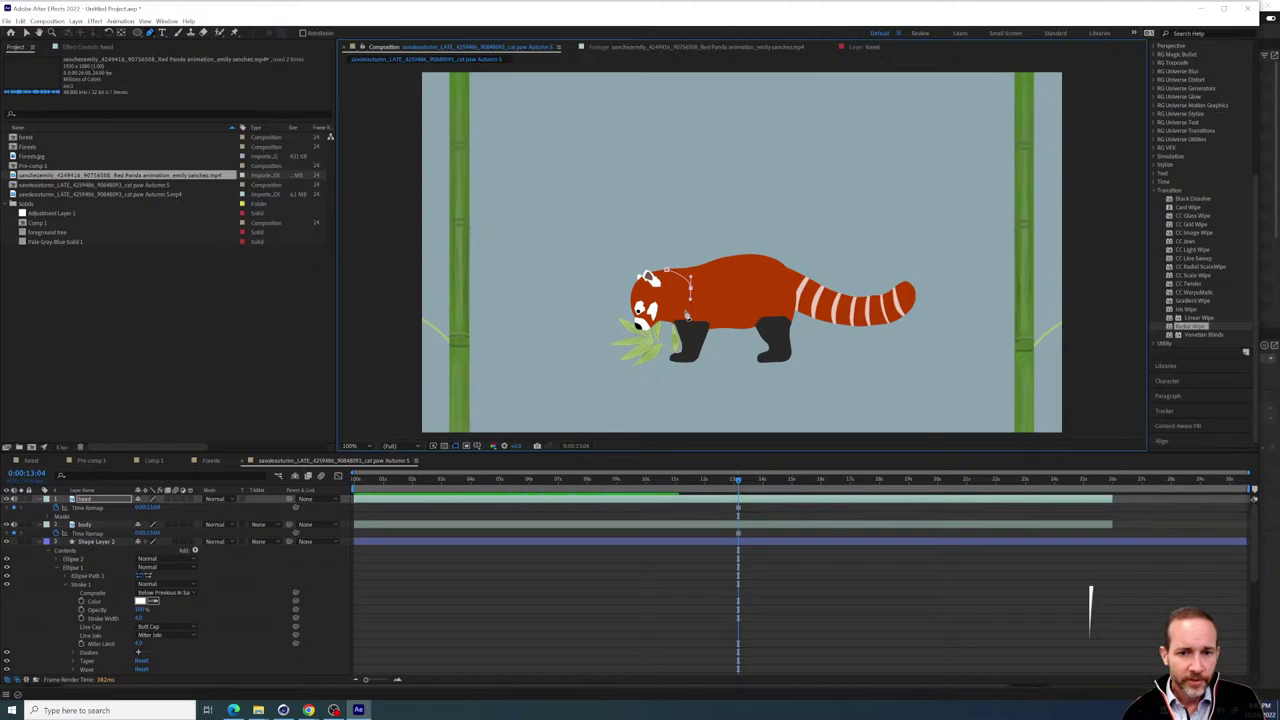
drag(682, 315, 672, 320)
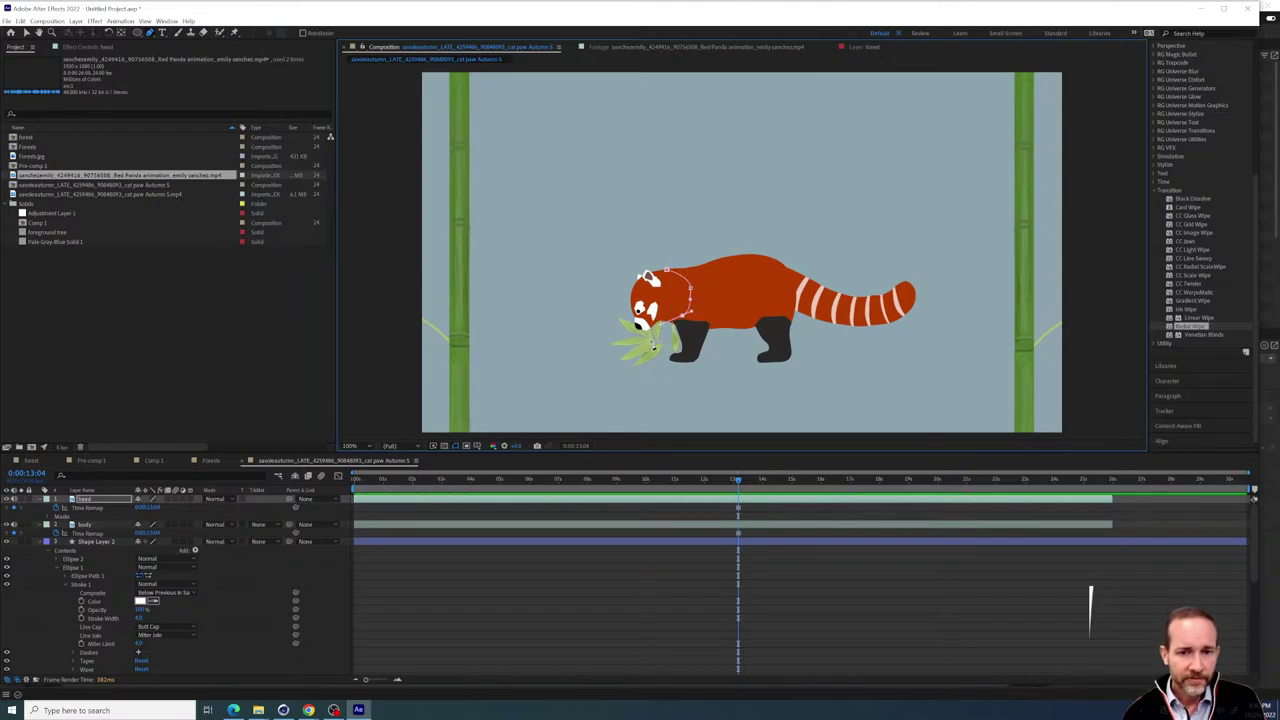
click(578, 246)
click(637, 231)
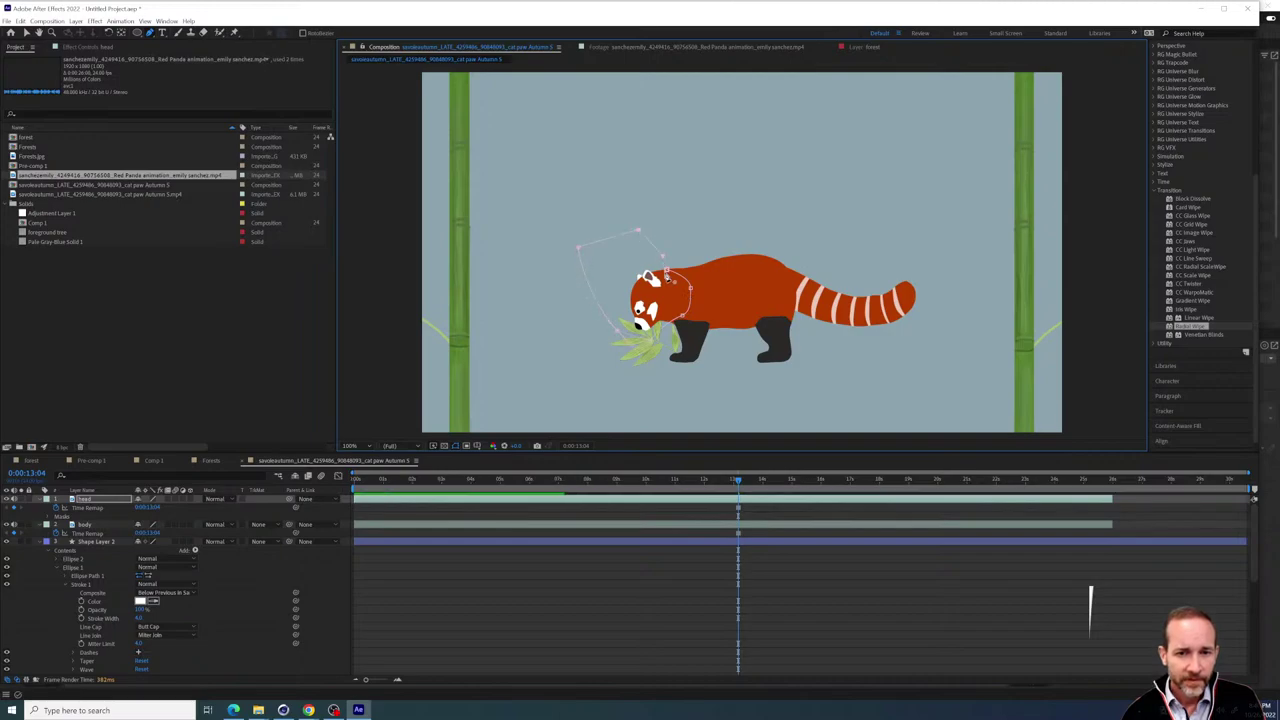
click(667, 271)
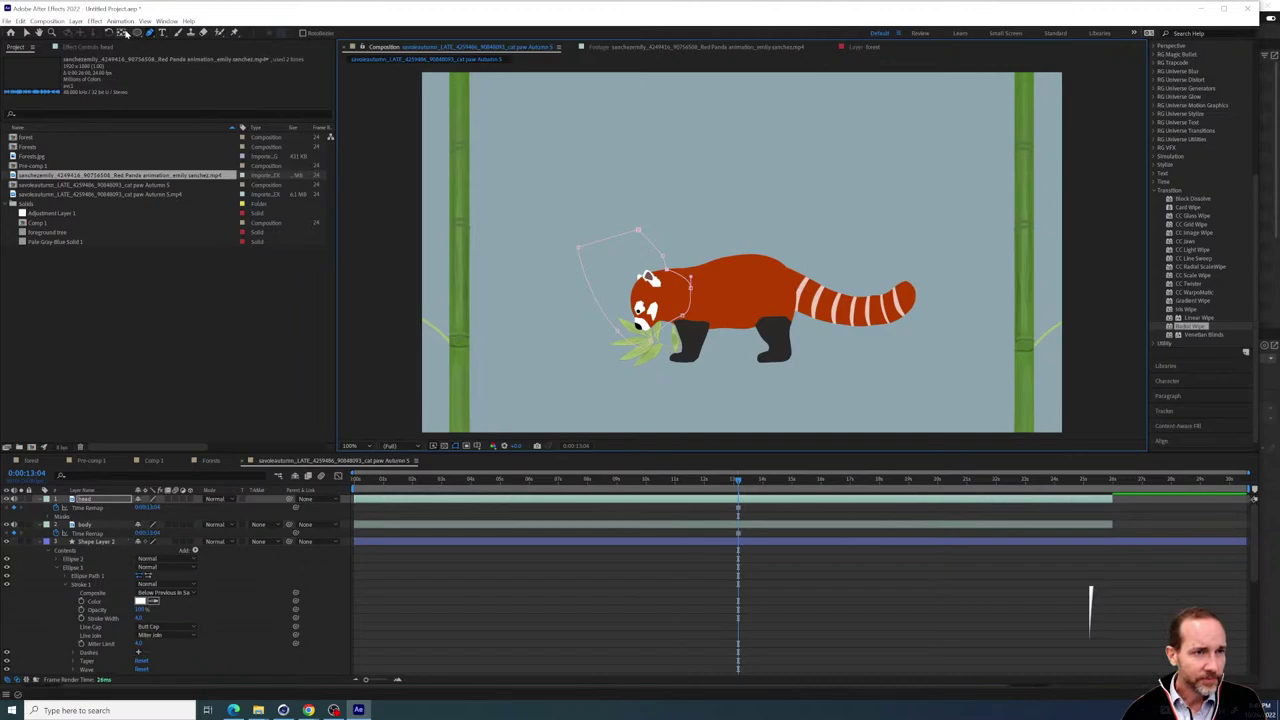
Move the "head" layer's anchor point to the panda's neck and swing the layer's Rotation to test the pivot
click(125, 32)
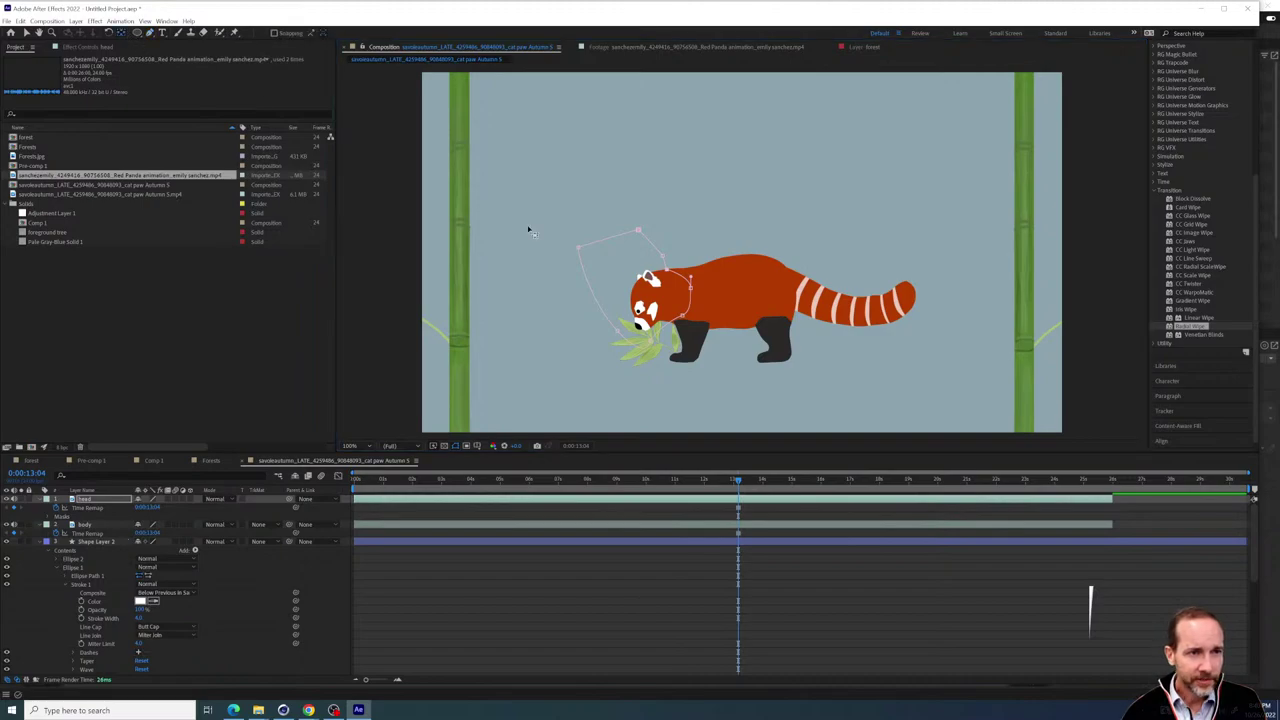
click(681, 300)
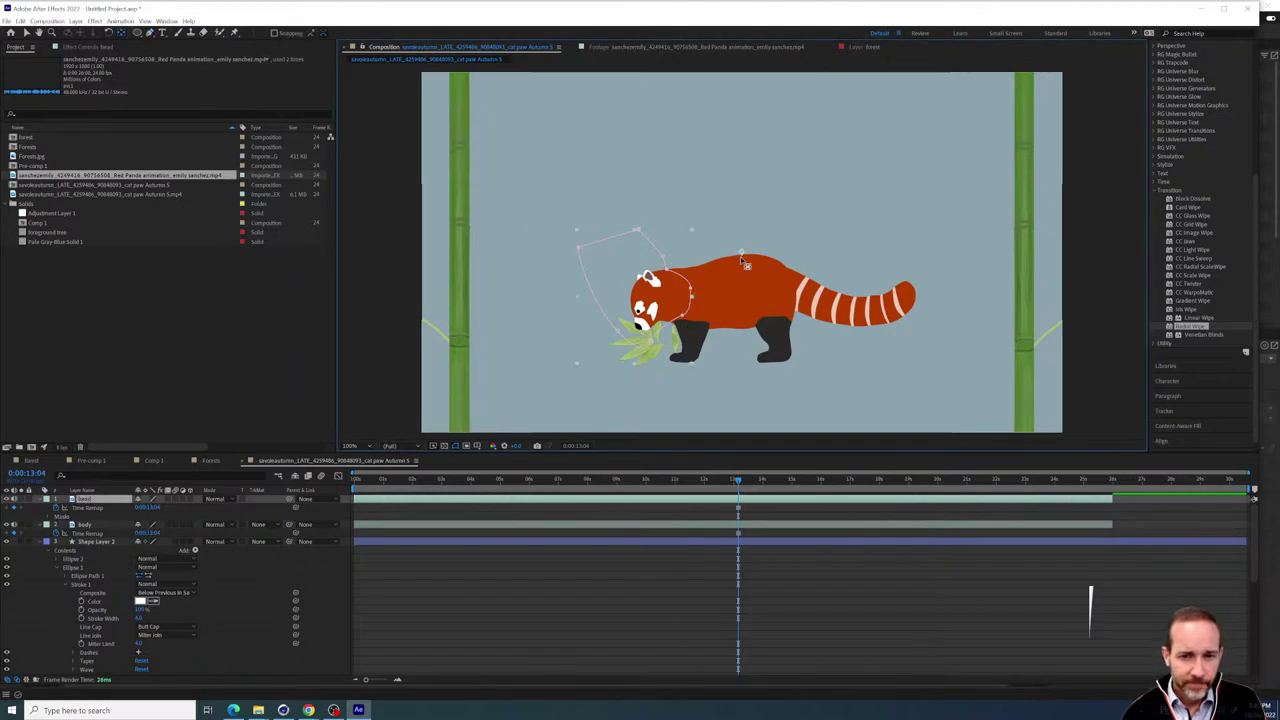
drag(740, 254, 698, 279)
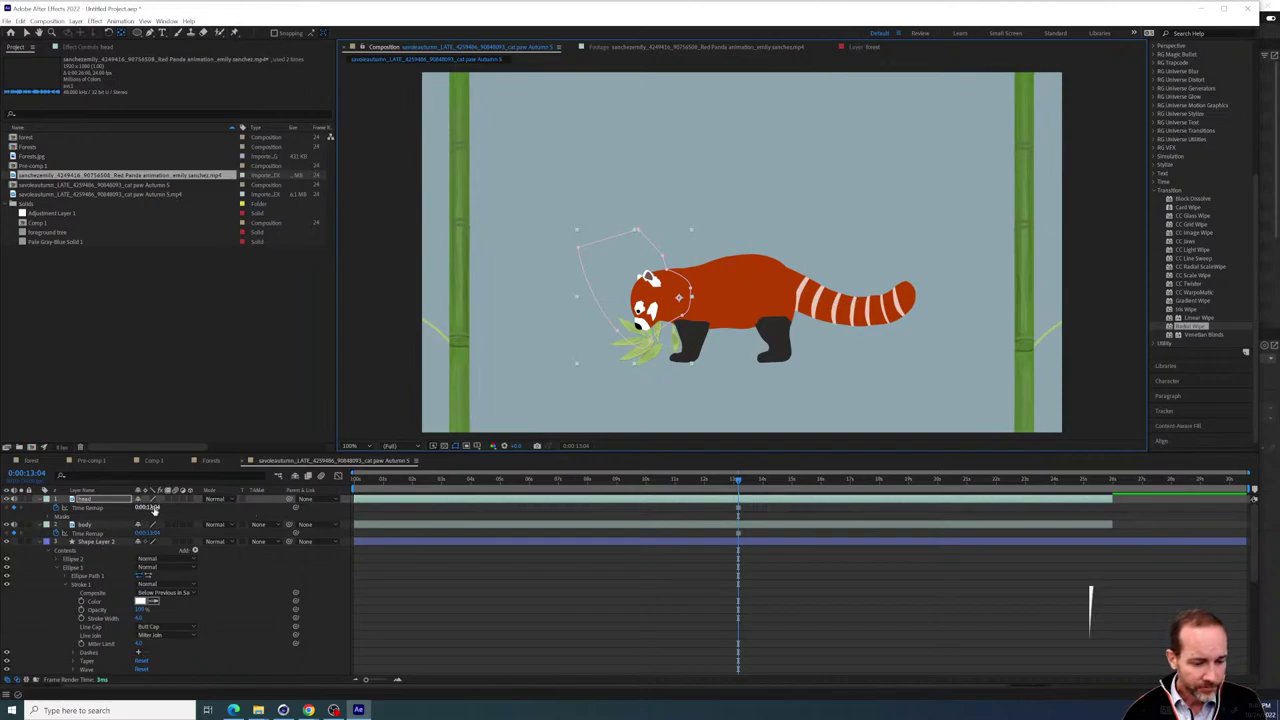
key(r)
mouse_move(151, 507)
mouse_down()
mouse_move(177, 507)
mouse_move(148, 507)
mouse_move(166, 507)
mouse_move(161, 491)
mouse_up()
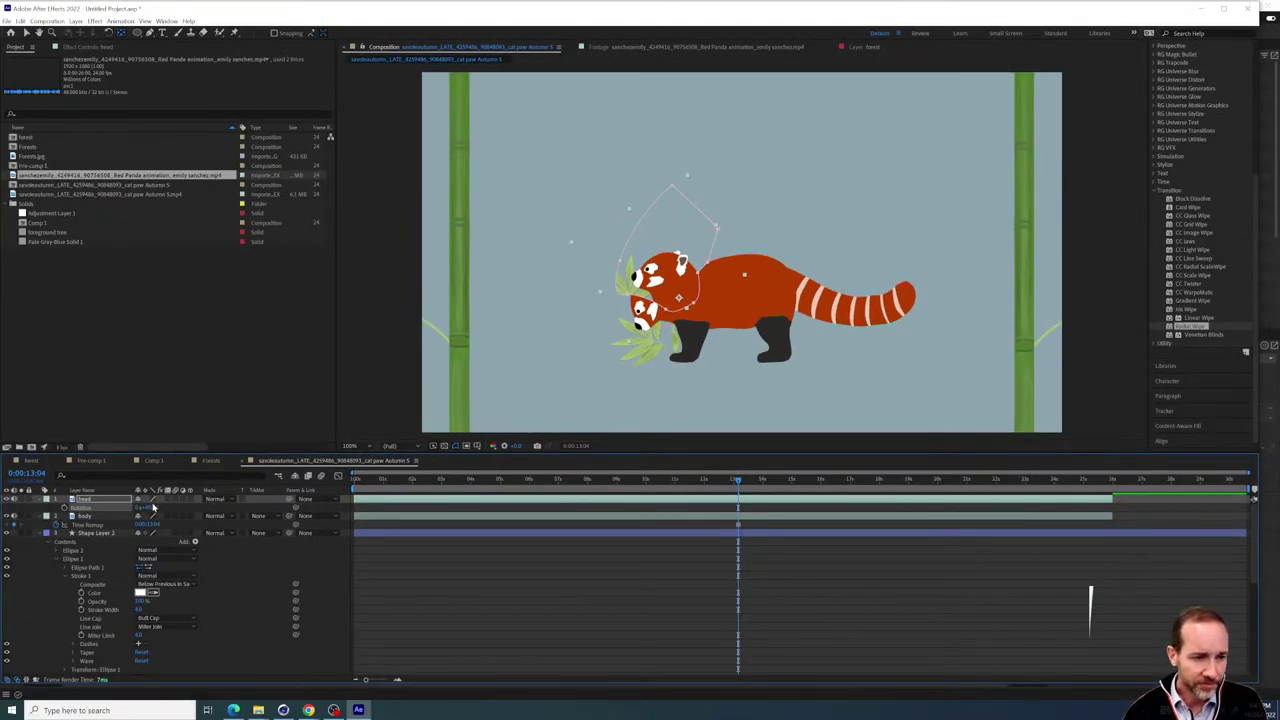
drag(152, 508, 124, 505)
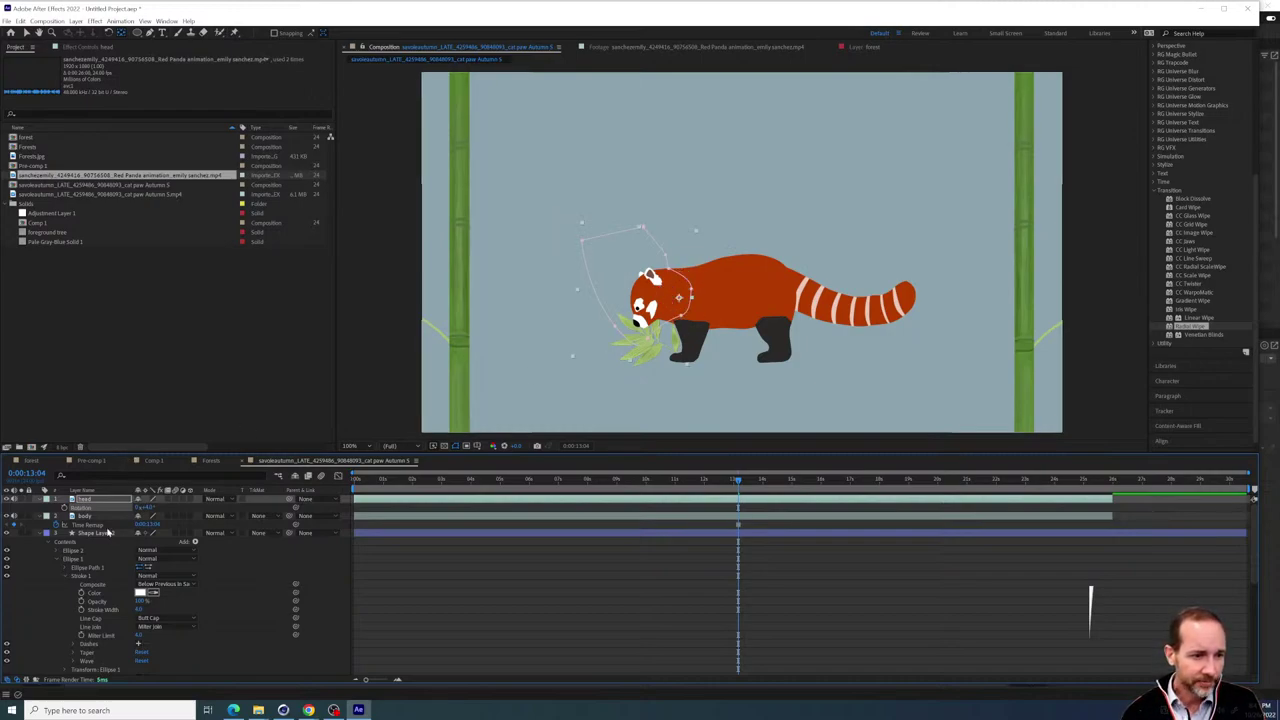
Draw a closed Pen mask on the "body" layer around the torso, legs and tail, curving along the neck to exclude the head
click(101, 518)
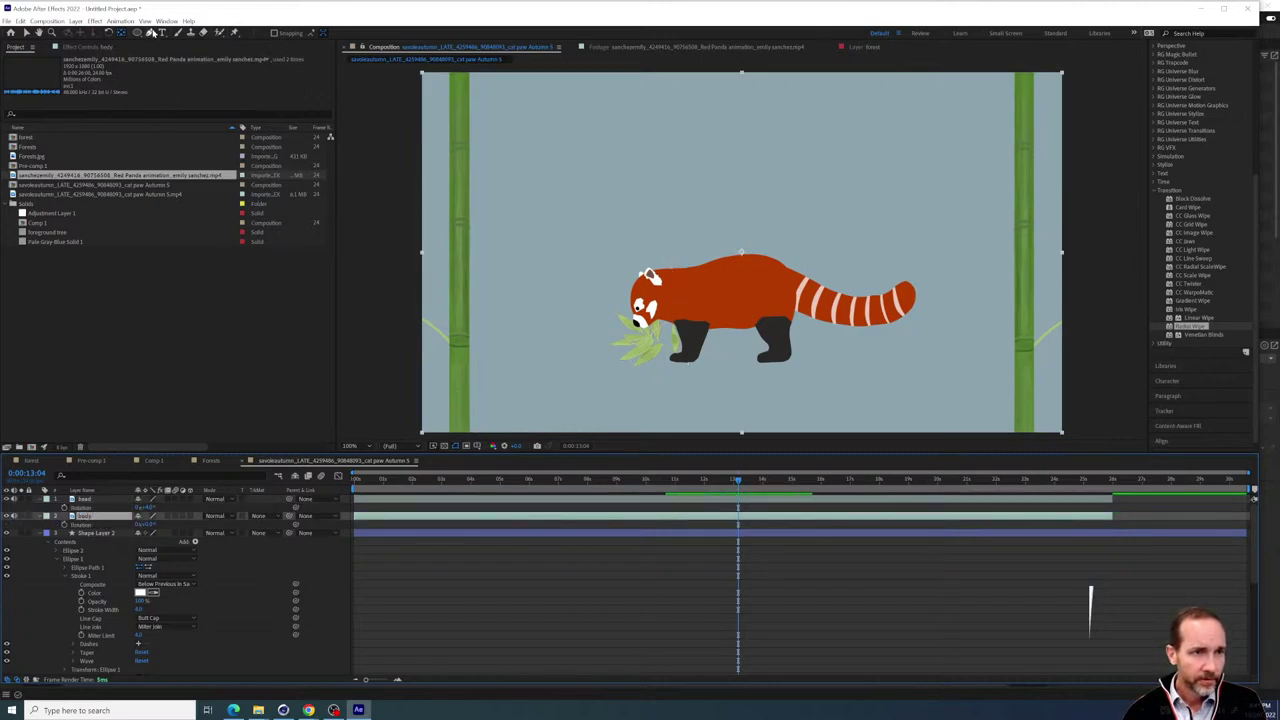
click(150, 32)
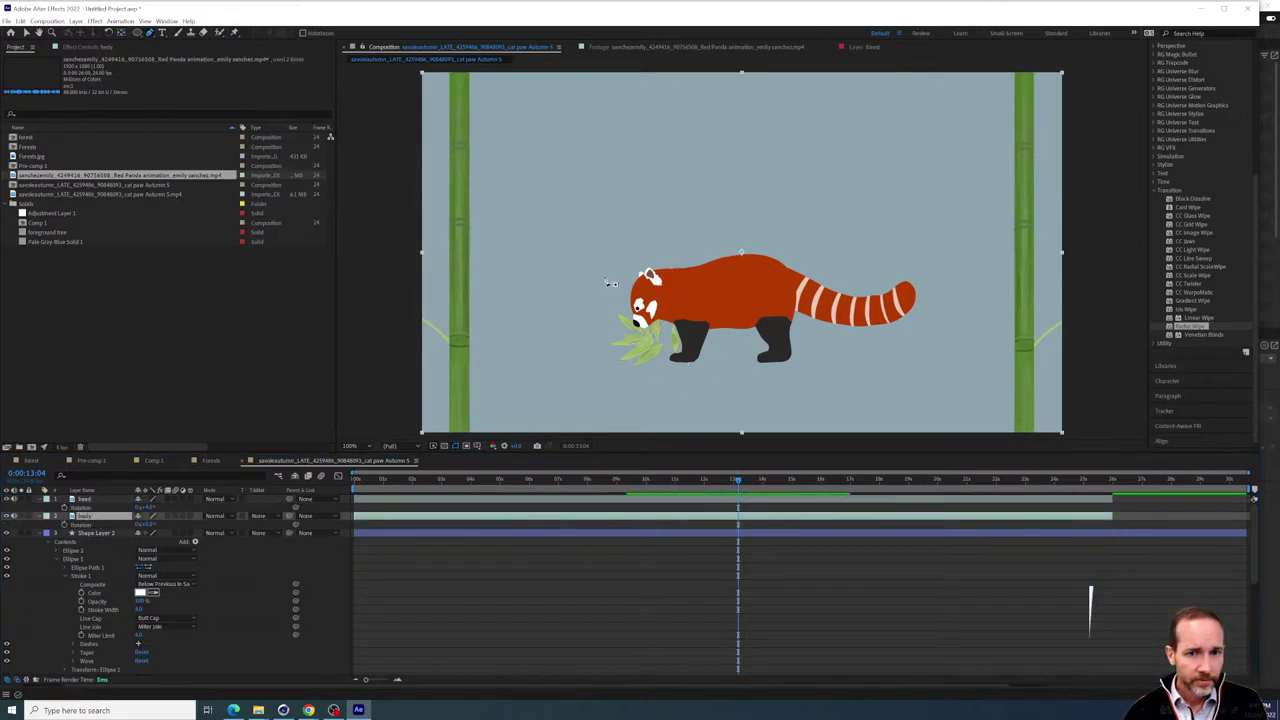
click(690, 269)
drag(665, 288, 666, 301)
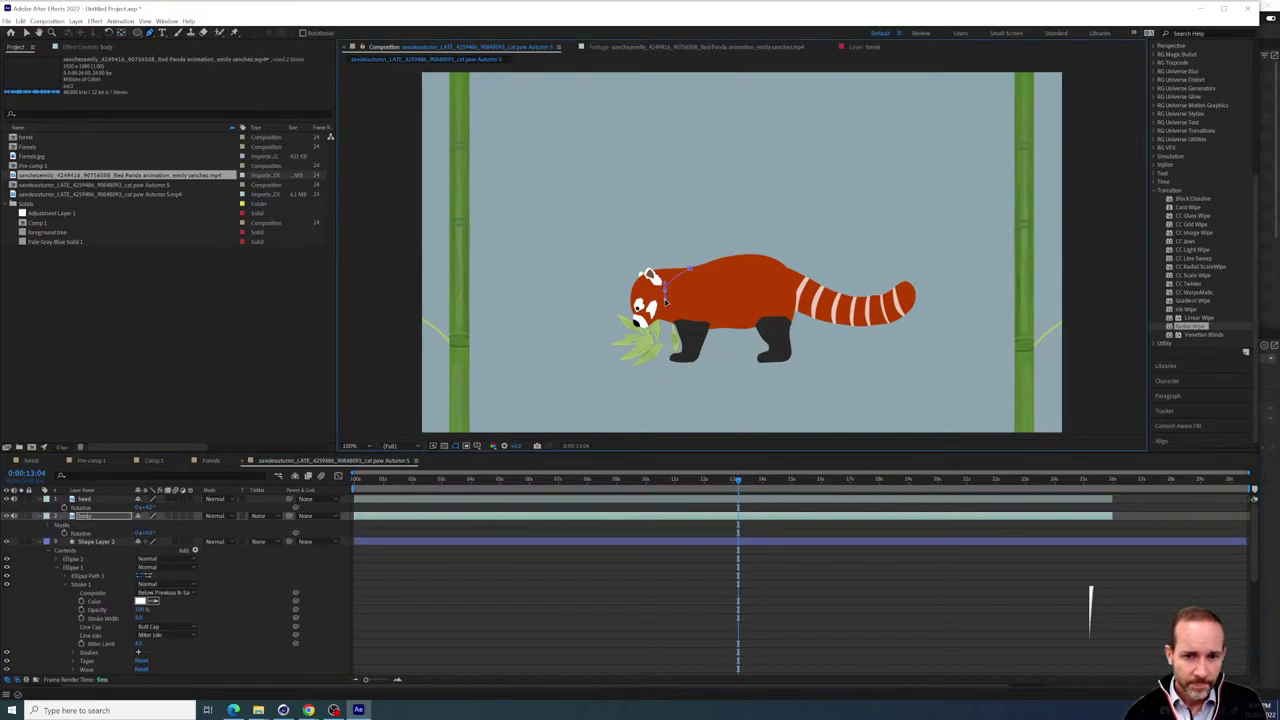
click(675, 320)
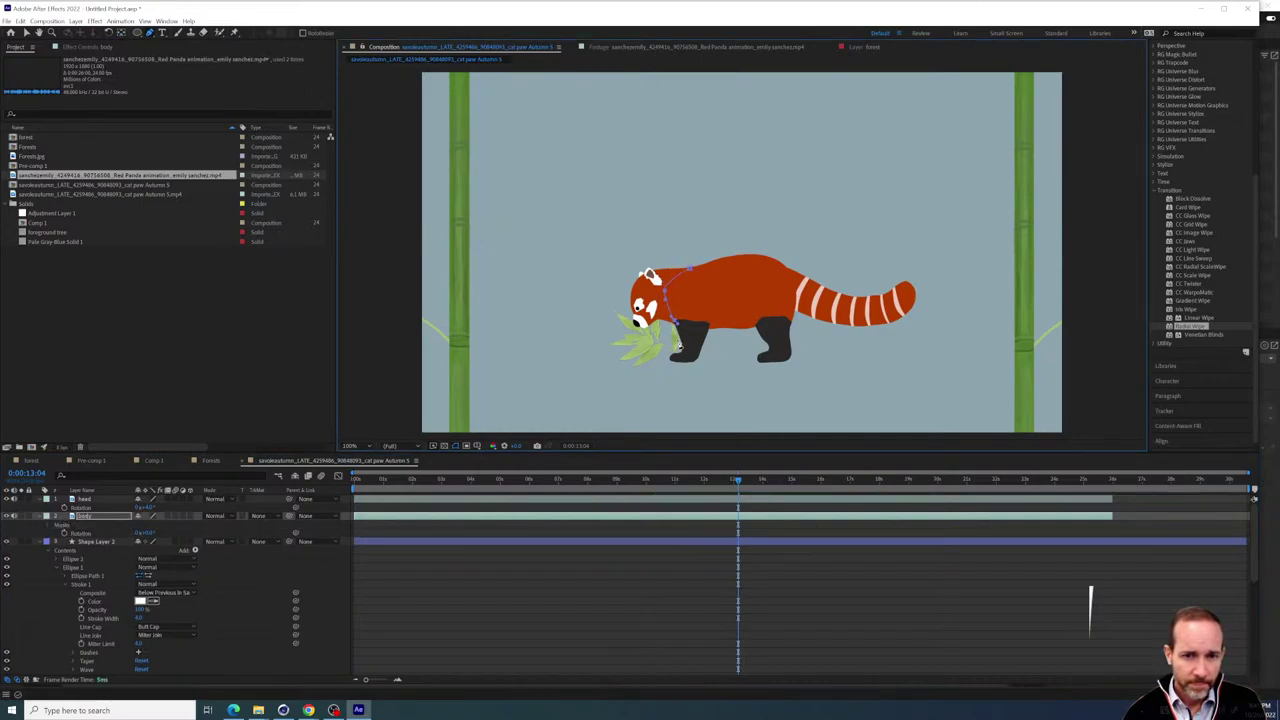
click(909, 231)
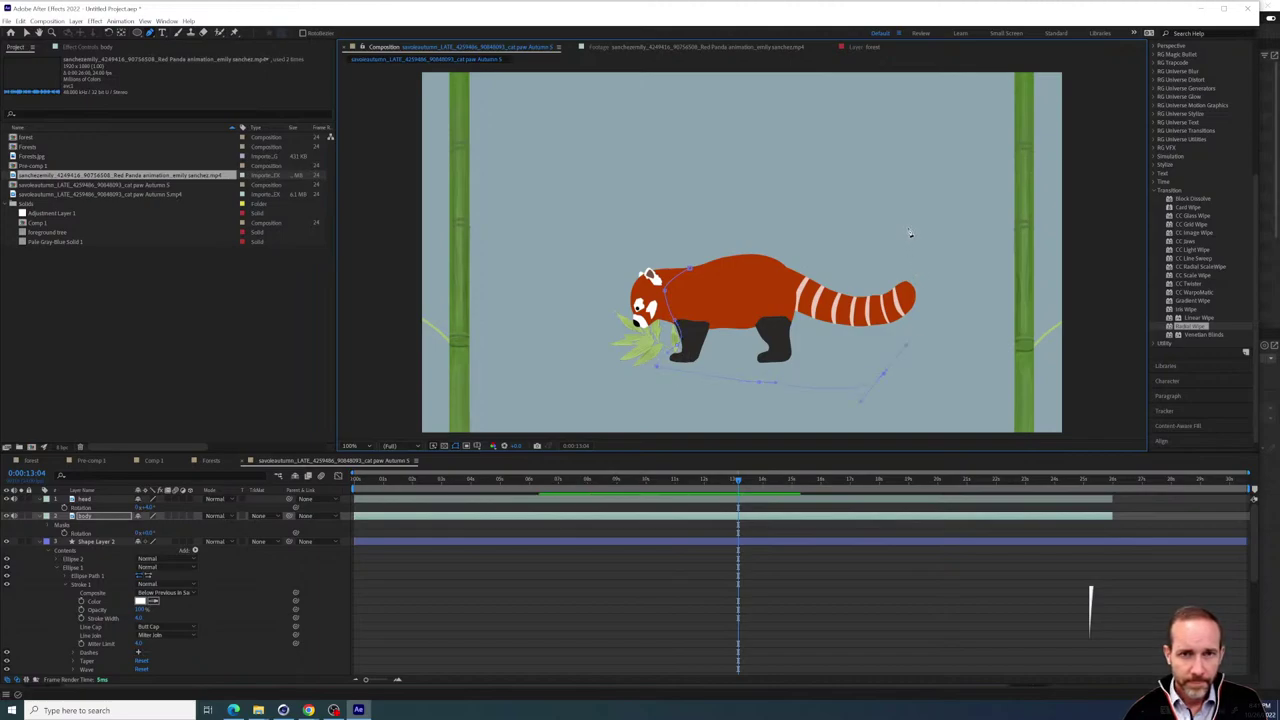
click(824, 192)
click(726, 202)
click(690, 271)
click(690, 270)
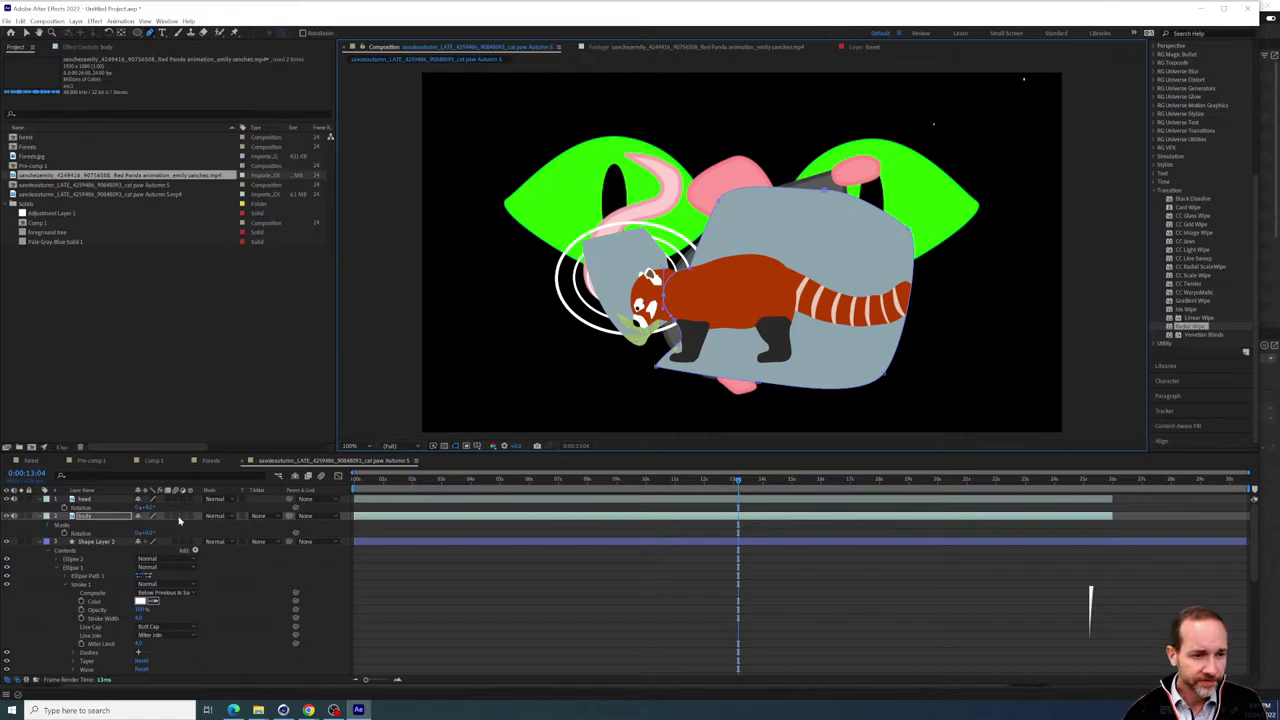
Rotate the masked "head" layer upward about the neck and move the current time to 0:00:09:10
mouse_move(150, 507)
mouse_down()
mouse_move(137, 506)
mouse_move(168, 497)
mouse_move(140, 496)
mouse_move(163, 497)
mouse_move(142, 507)
mouse_move(161, 500)
mouse_up()
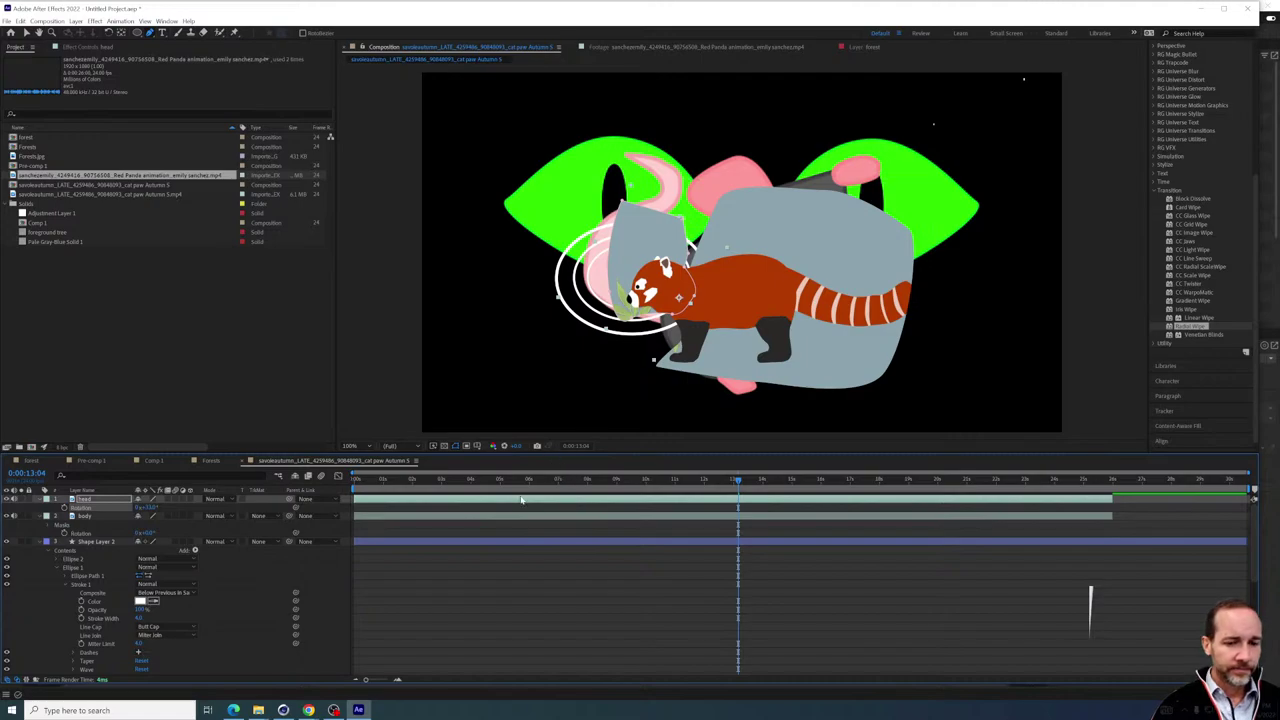
drag(577, 481, 629, 481)
Import the Polar Bear Combine scene video from the "art three scene" folder into the project
mouse_move(258, 710)
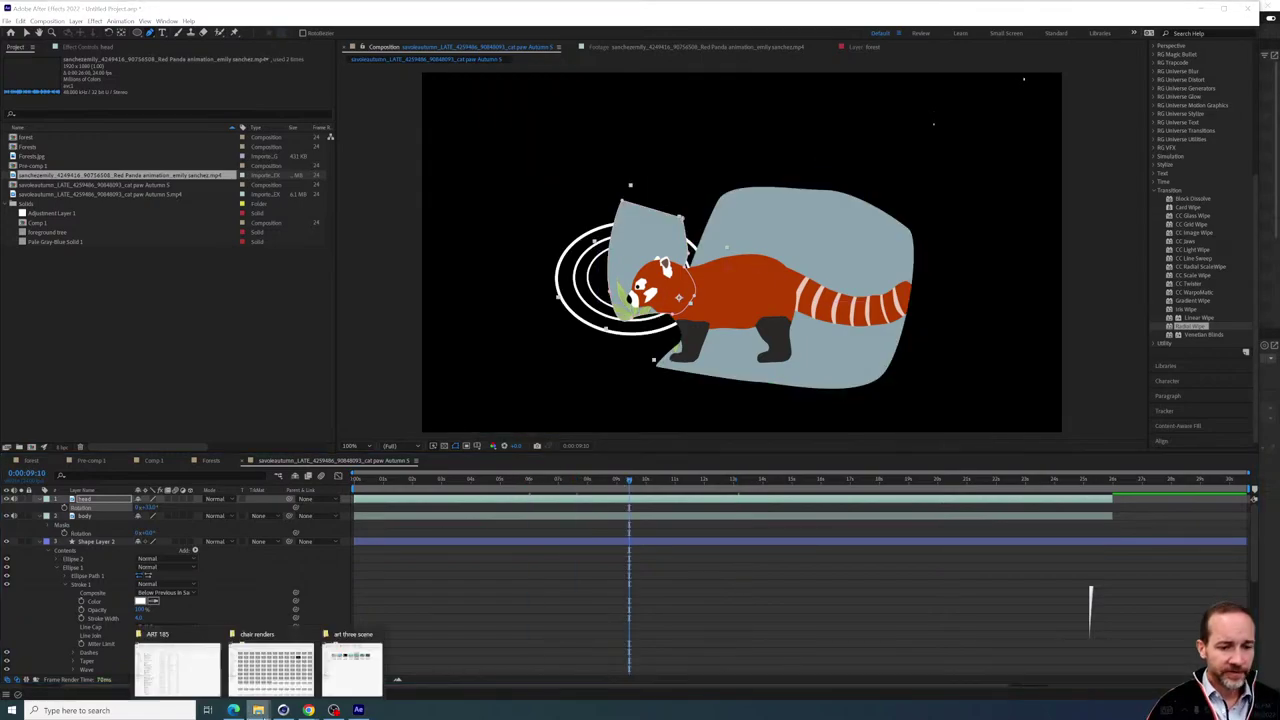
click(361, 668)
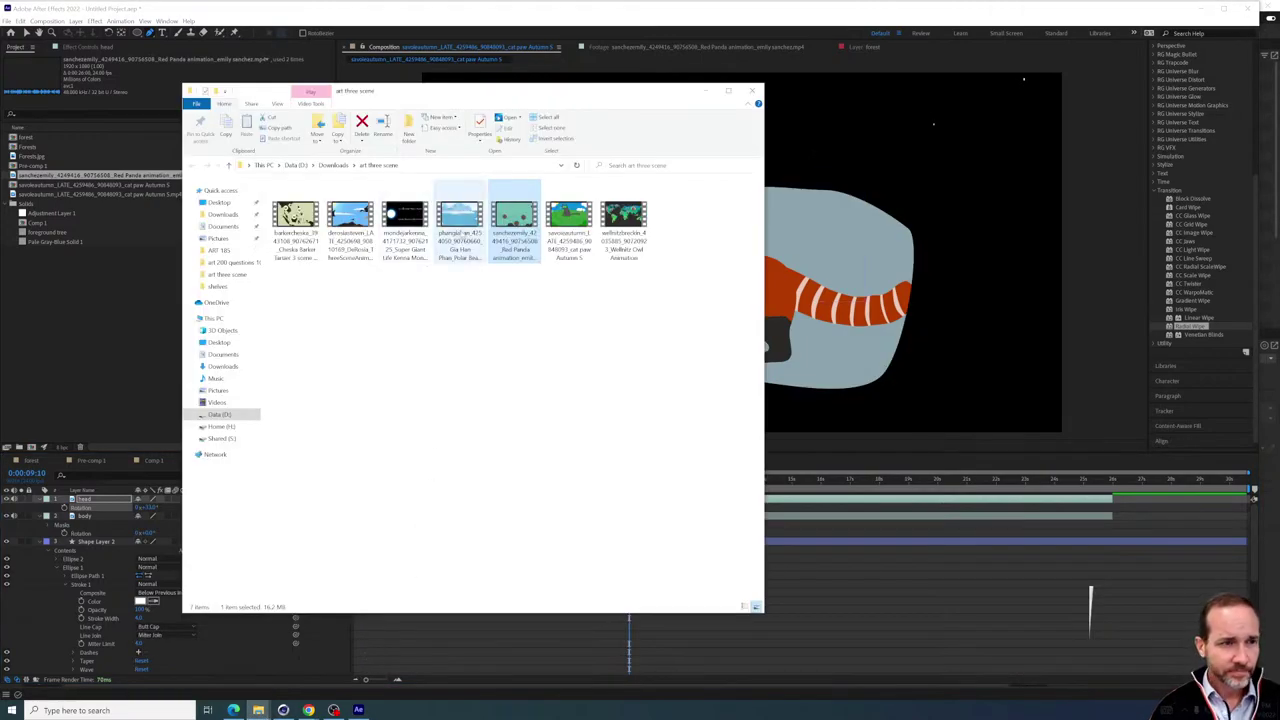
drag(466, 225, 73, 320)
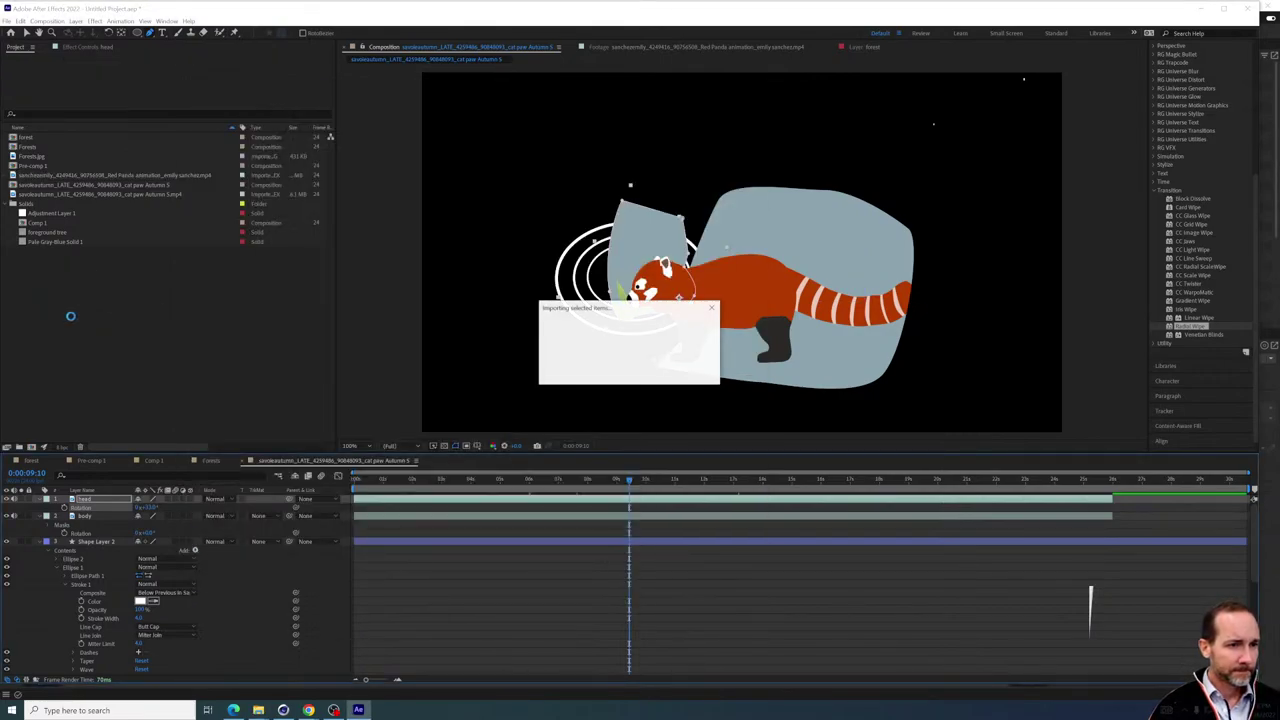
click(57, 277)
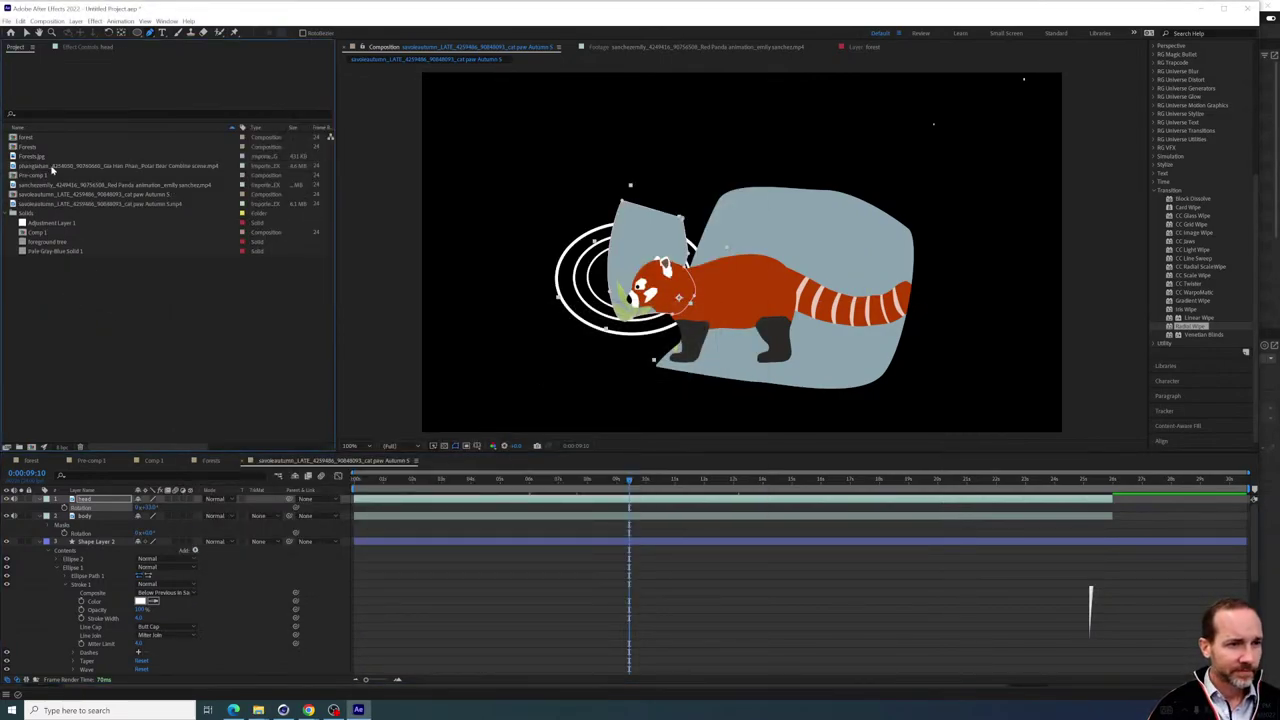
Play the Polar Bear footage and examine the drips and thermometer on the melting globe at 0:00:03:09
double_click(53, 167)
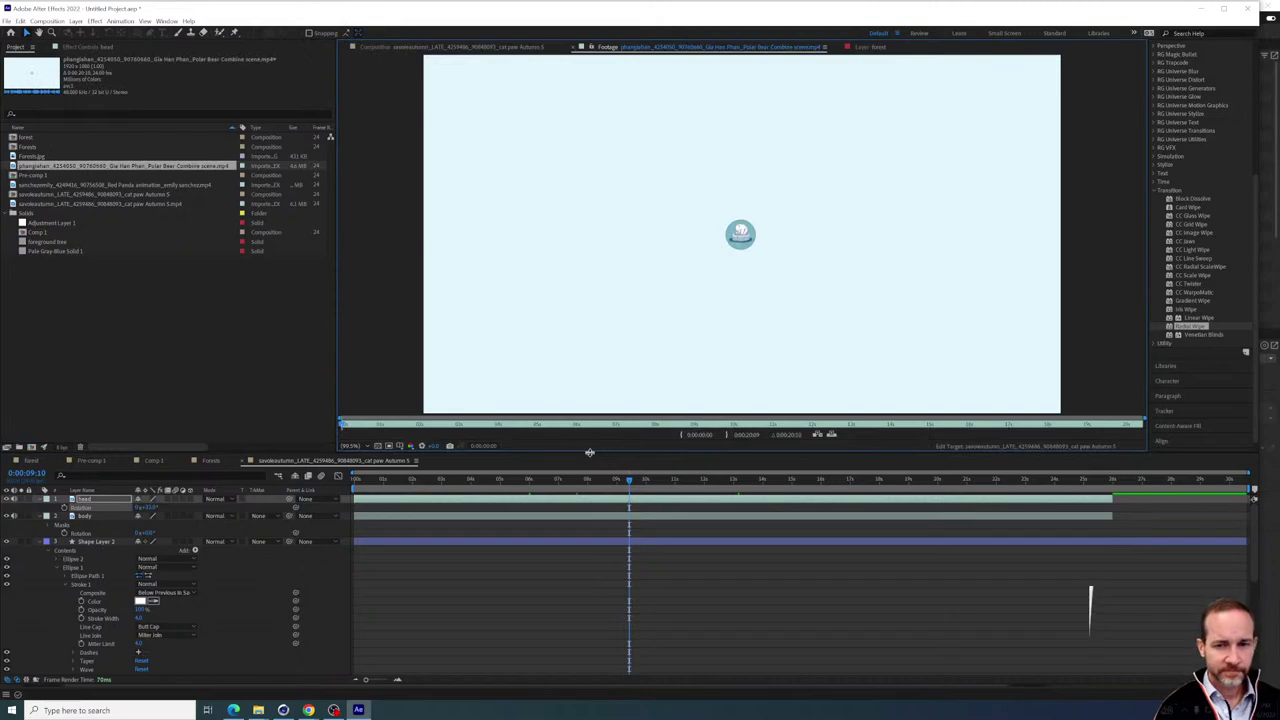
key(space)
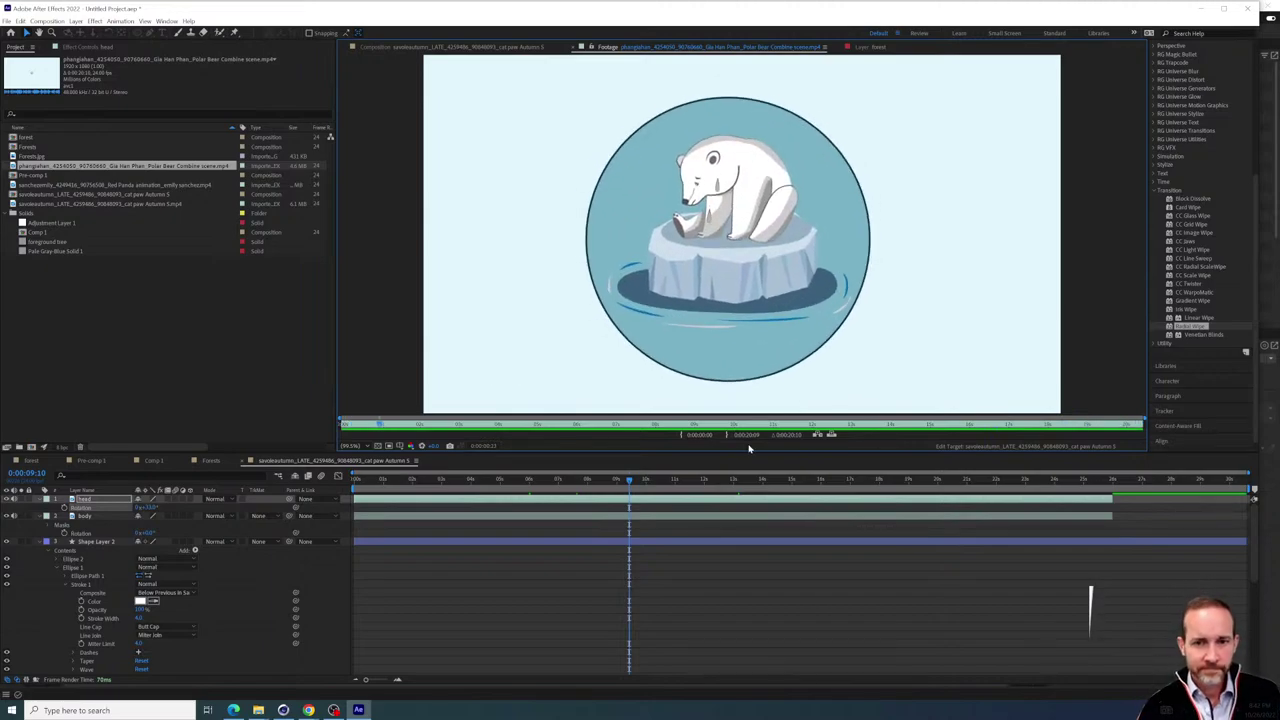
drag(395, 425, 477, 438)
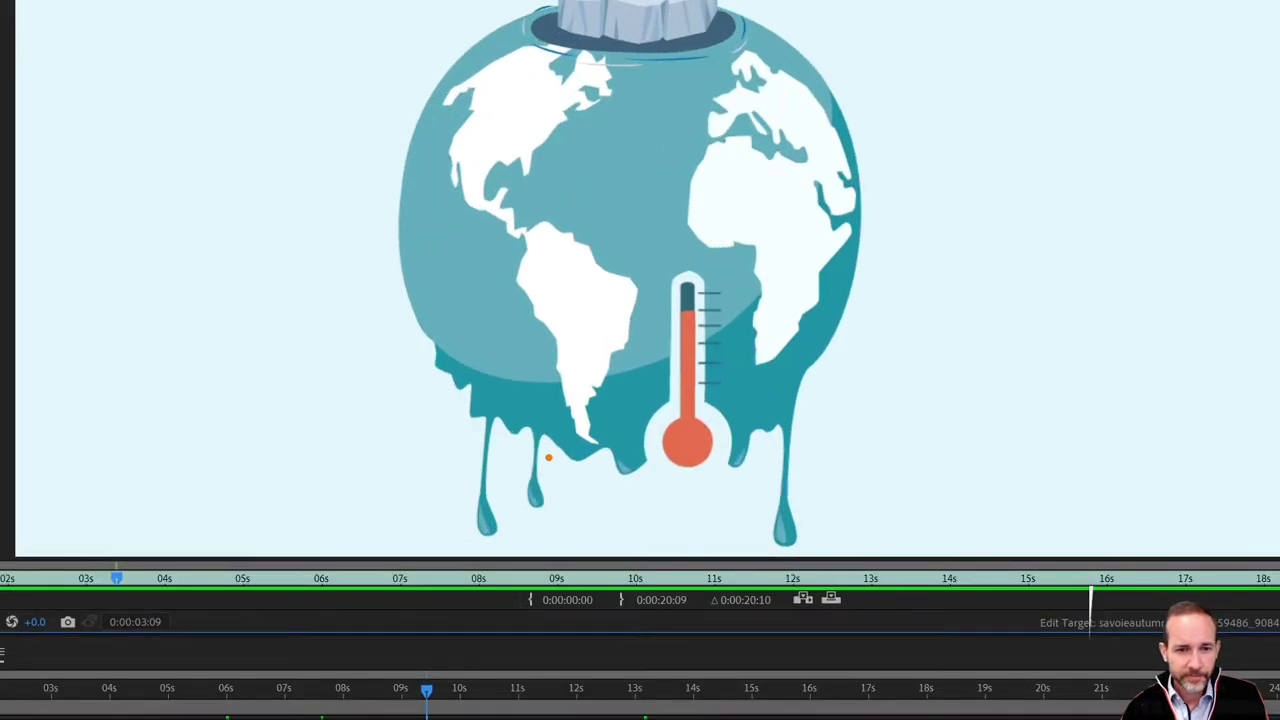
drag(563, 428, 540, 562)
drag(808, 370, 767, 555)
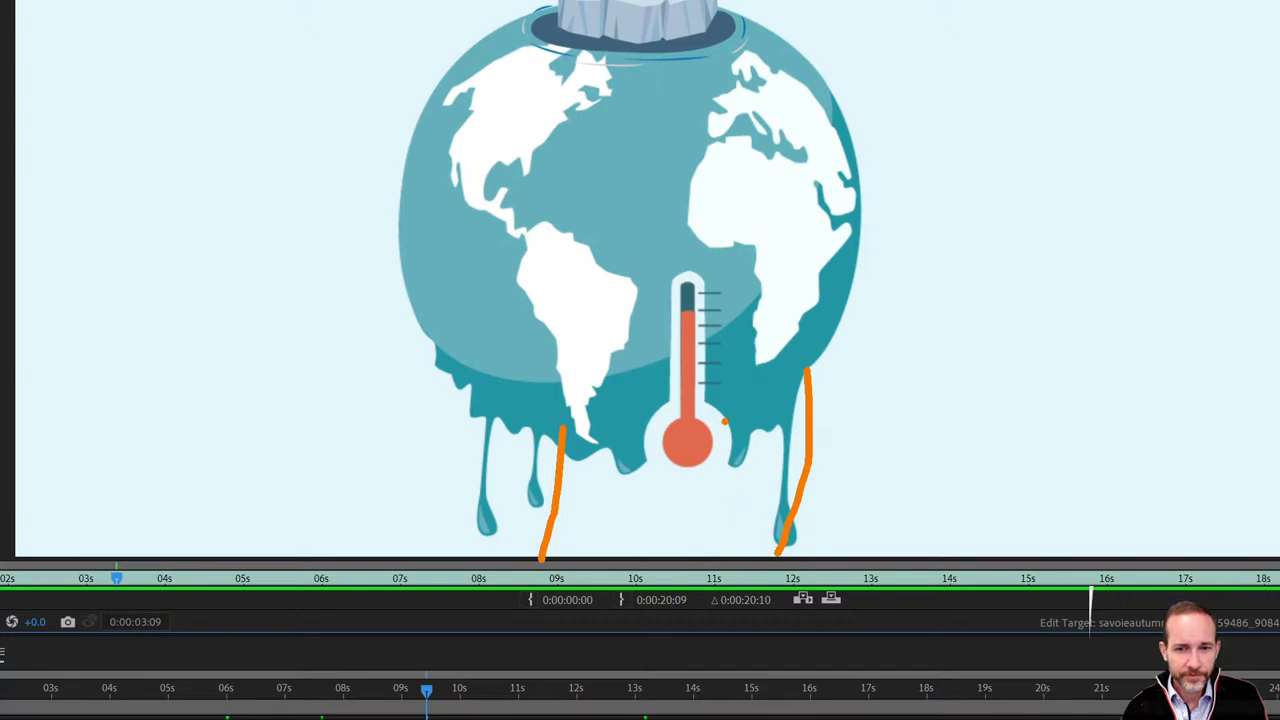
drag(709, 368, 836, 431)
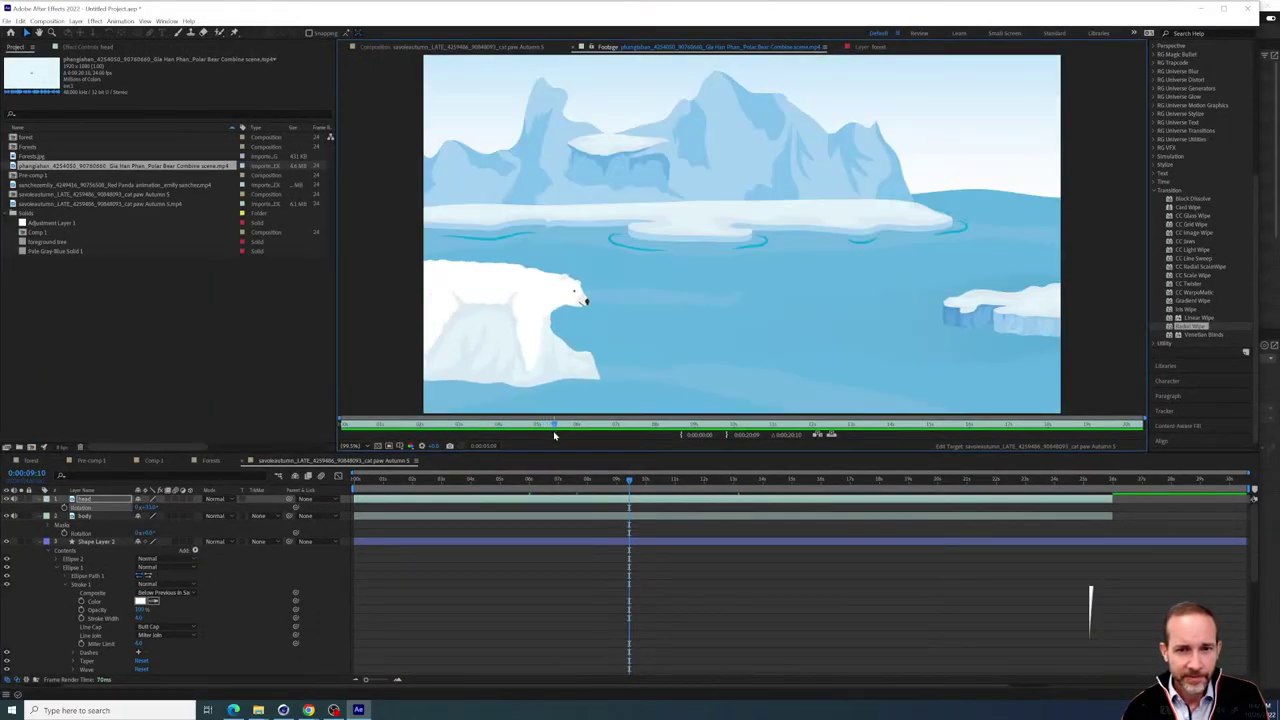
Scrub the Polar Bear footage to 0:00:13:05 and examine the swimming bear and the standing bear's head and neck
drag(568, 437, 665, 433)
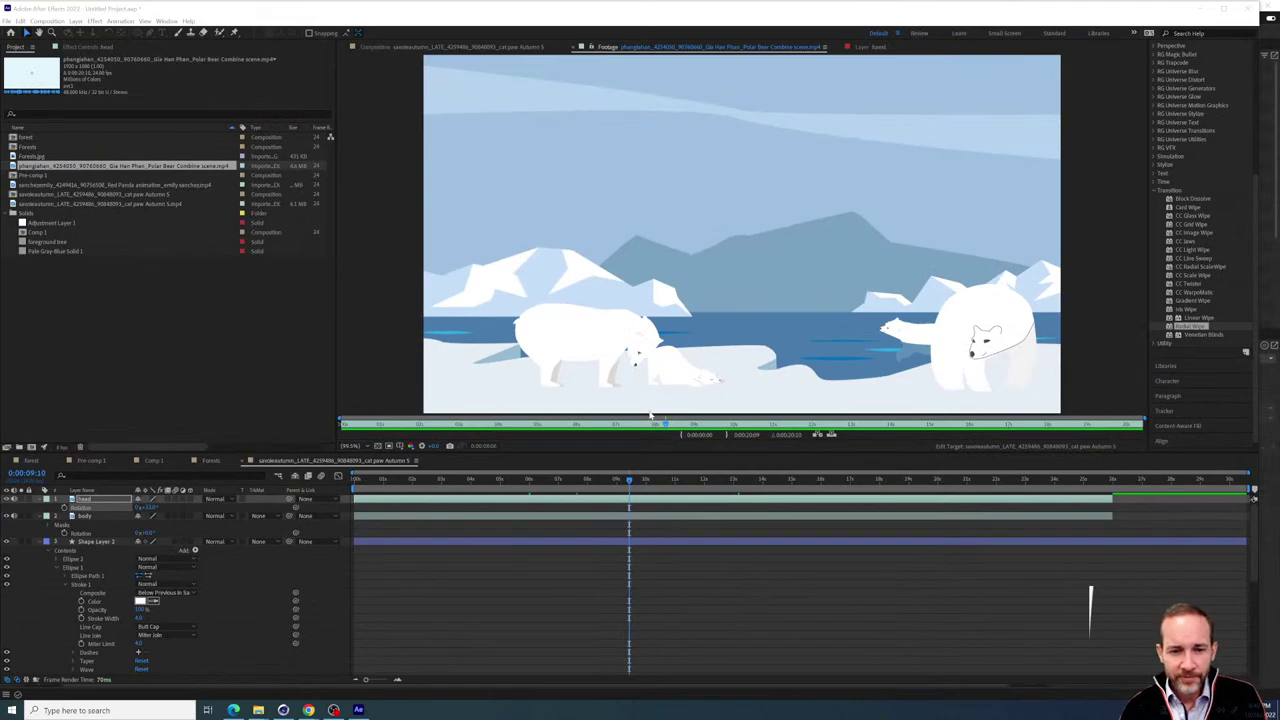
drag(664, 425, 847, 371)
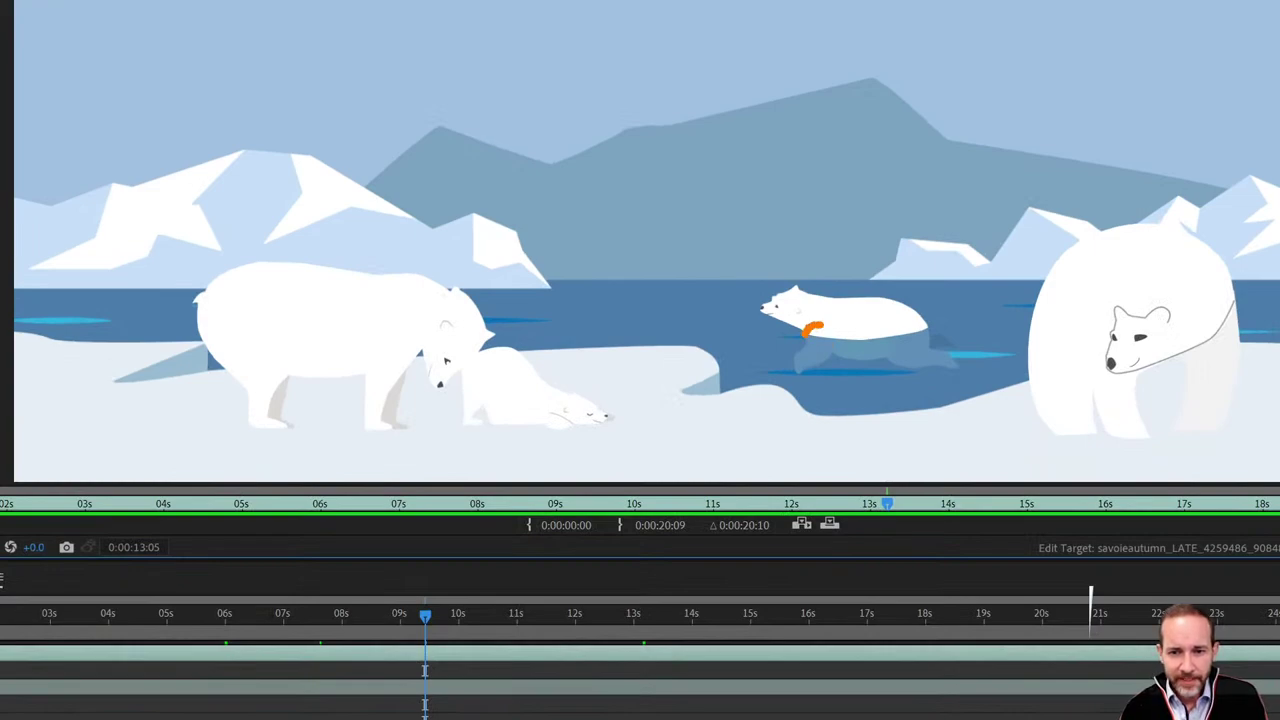
drag(889, 357, 923, 340)
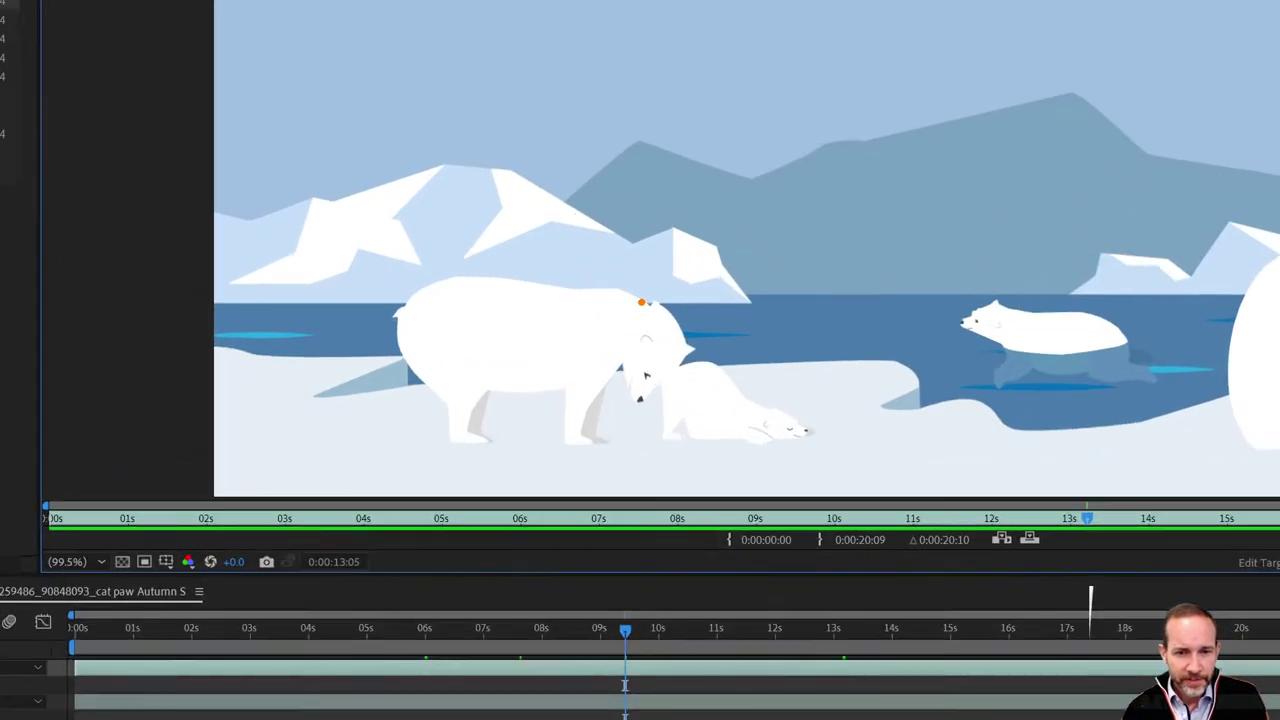
mouse_move(641, 301)
mouse_down()
mouse_move(607, 299)
mouse_move(583, 359)
mouse_move(636, 375)
mouse_up()
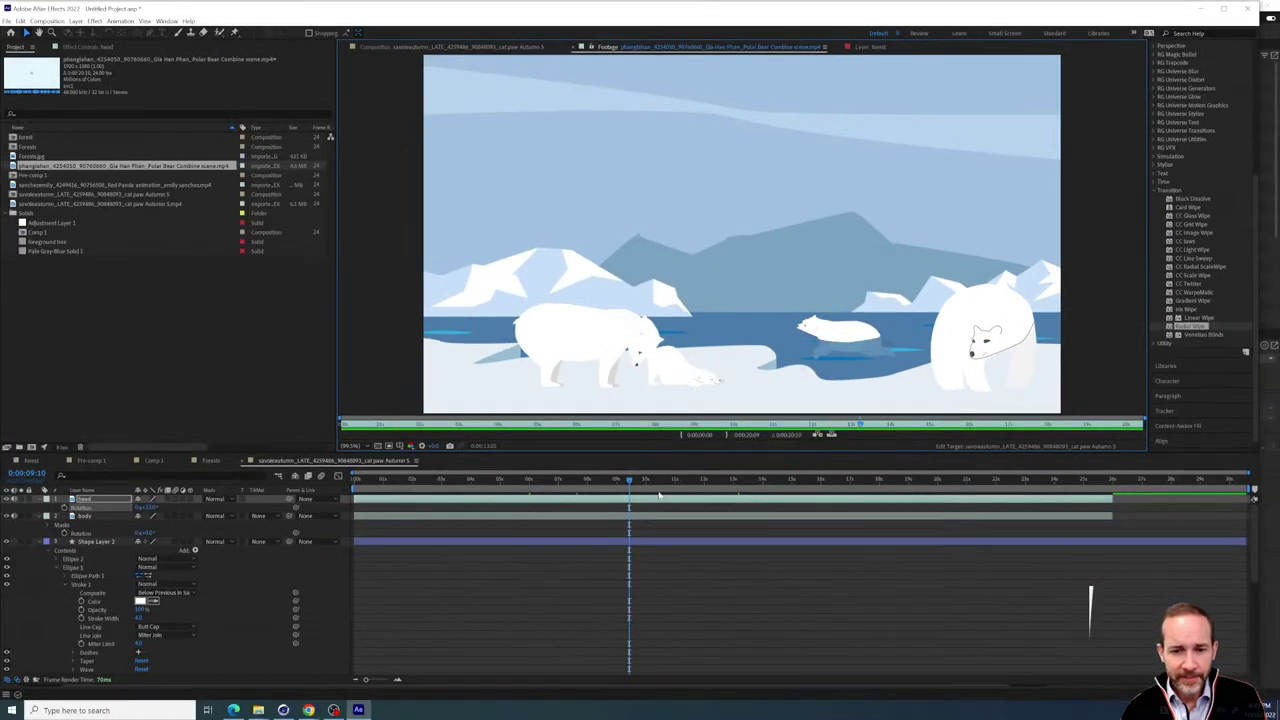
Reopen the Polar Bear footage and scrub back through the ice scene to review the swimming bear's movement
click(637, 486)
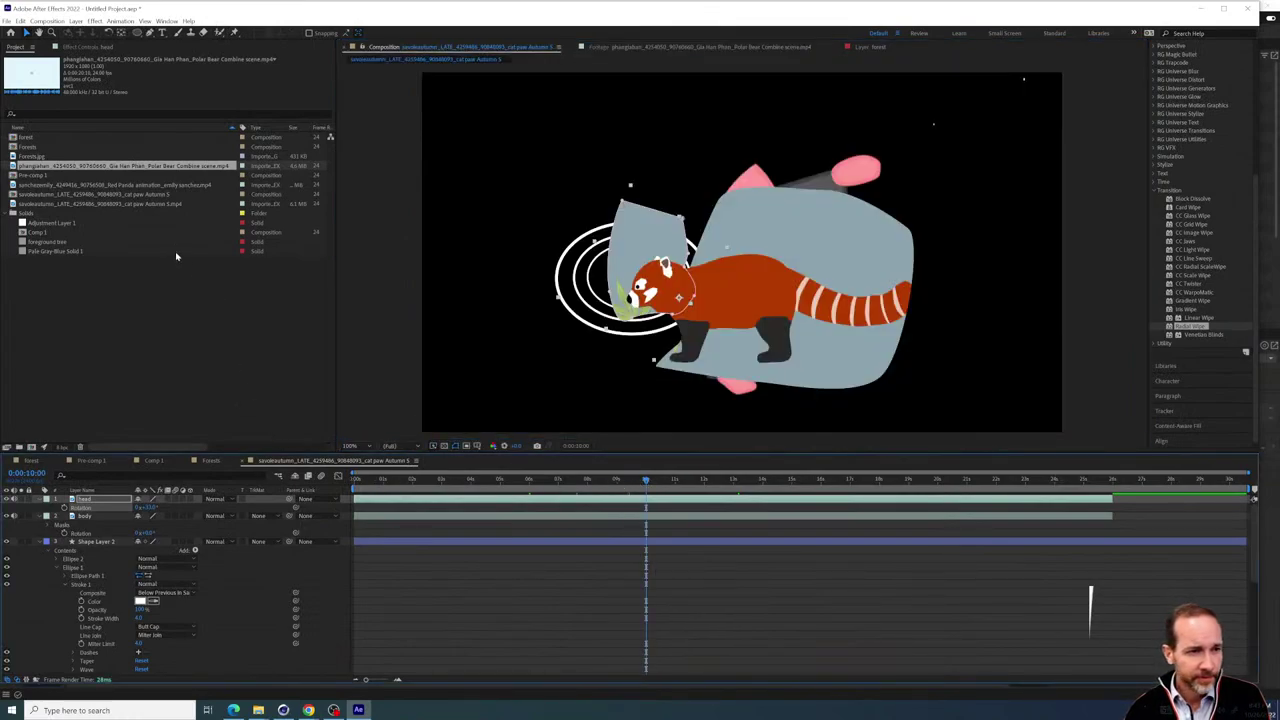
double_click(65, 165)
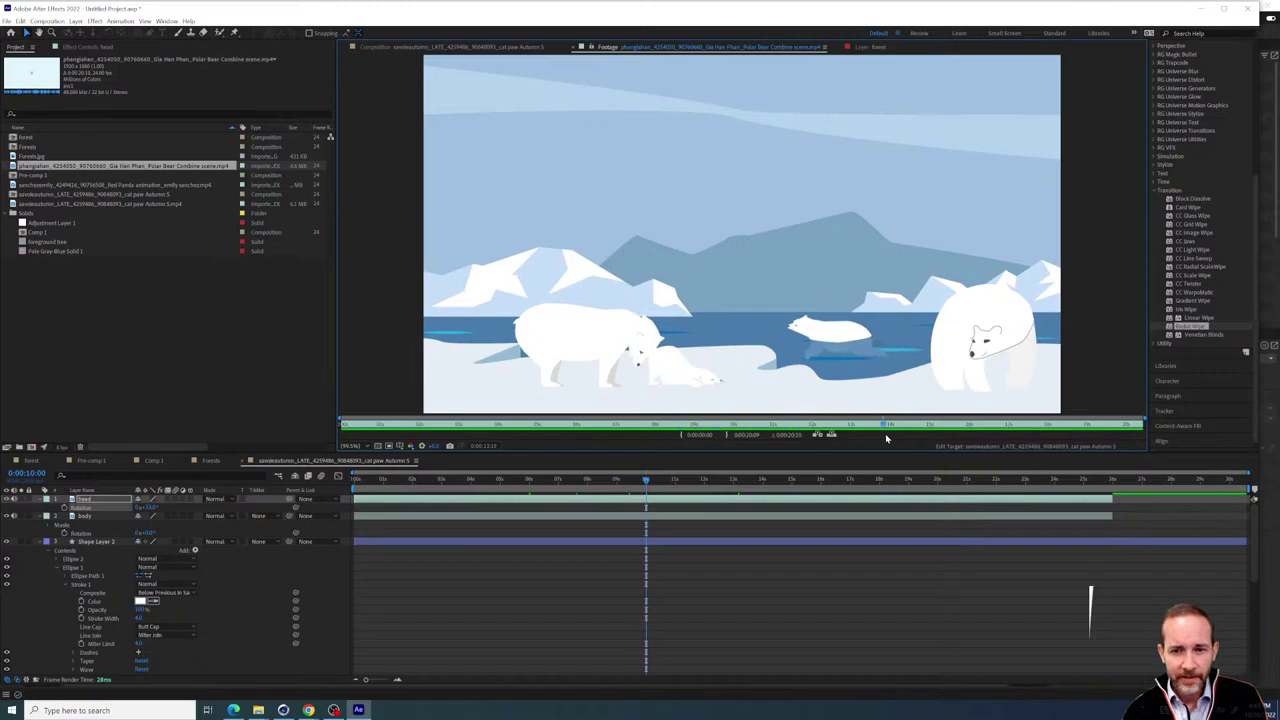
drag(886, 438, 814, 432)
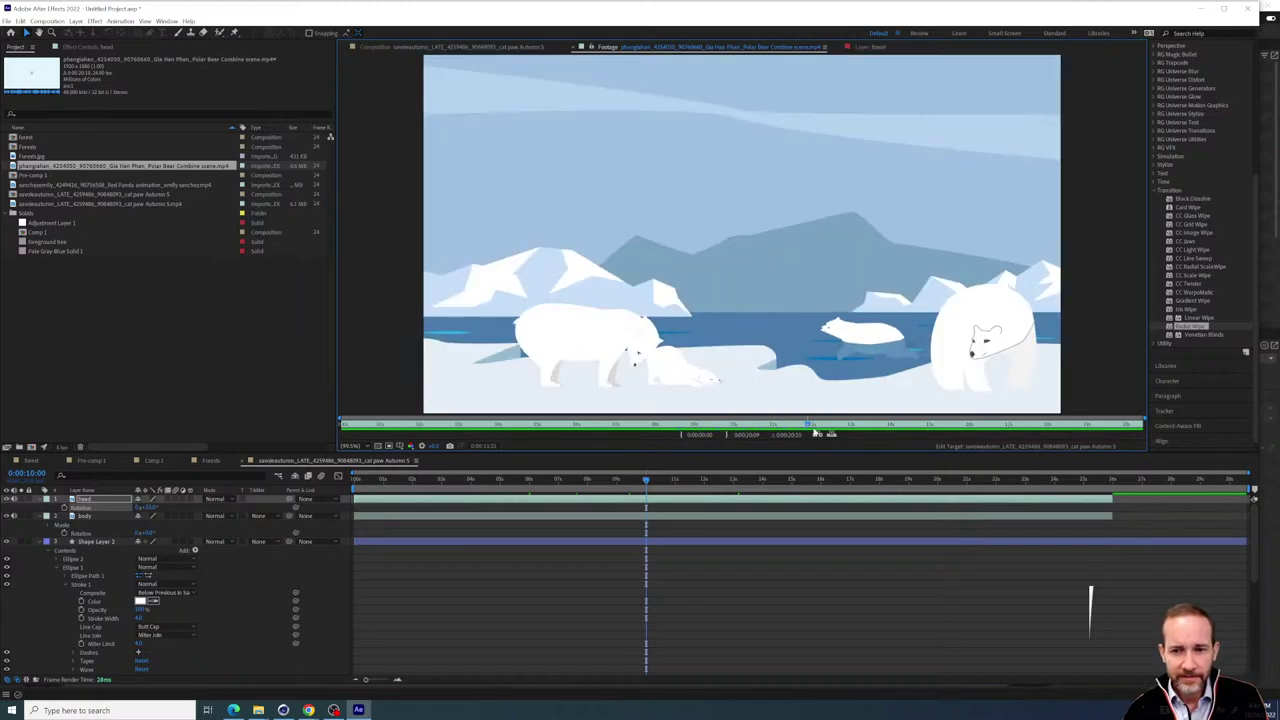
Scrub the Polar Bear footage back and forth between the floating ice scene and the bear group scene to compare the bears' movement
click(540, 424)
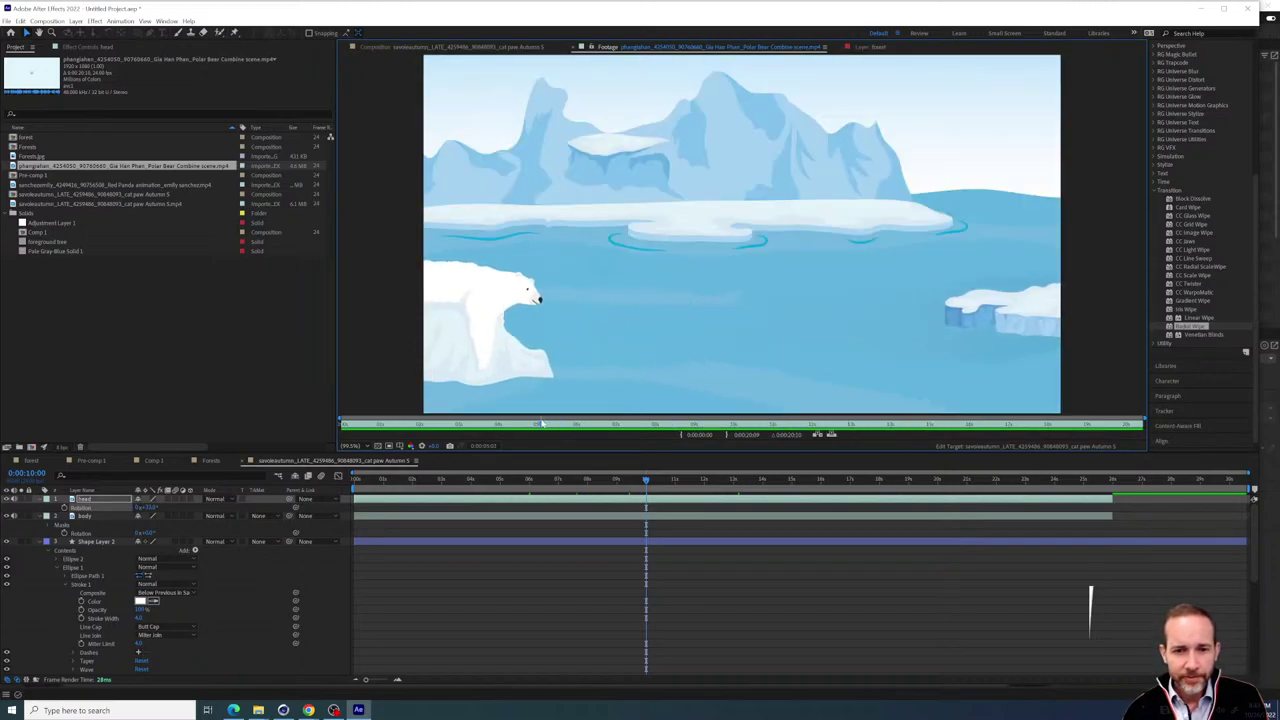
click(643, 424)
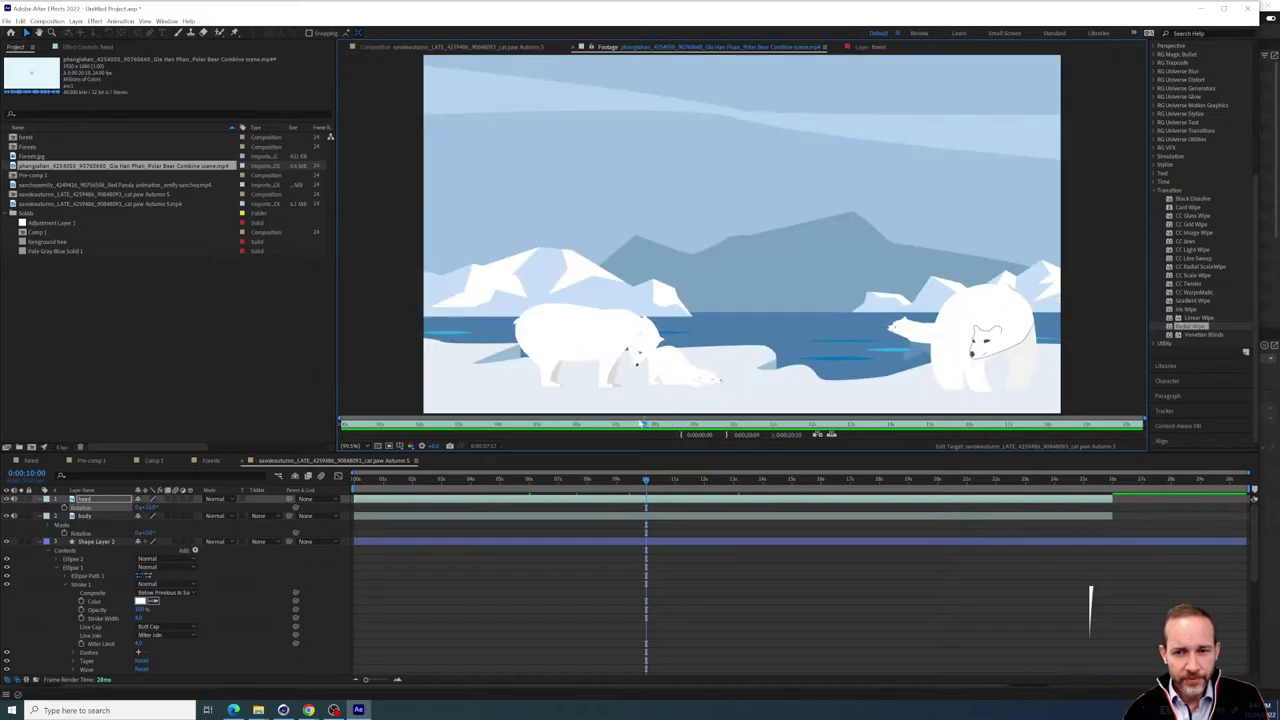
drag(643, 424, 487, 421)
click(538, 423)
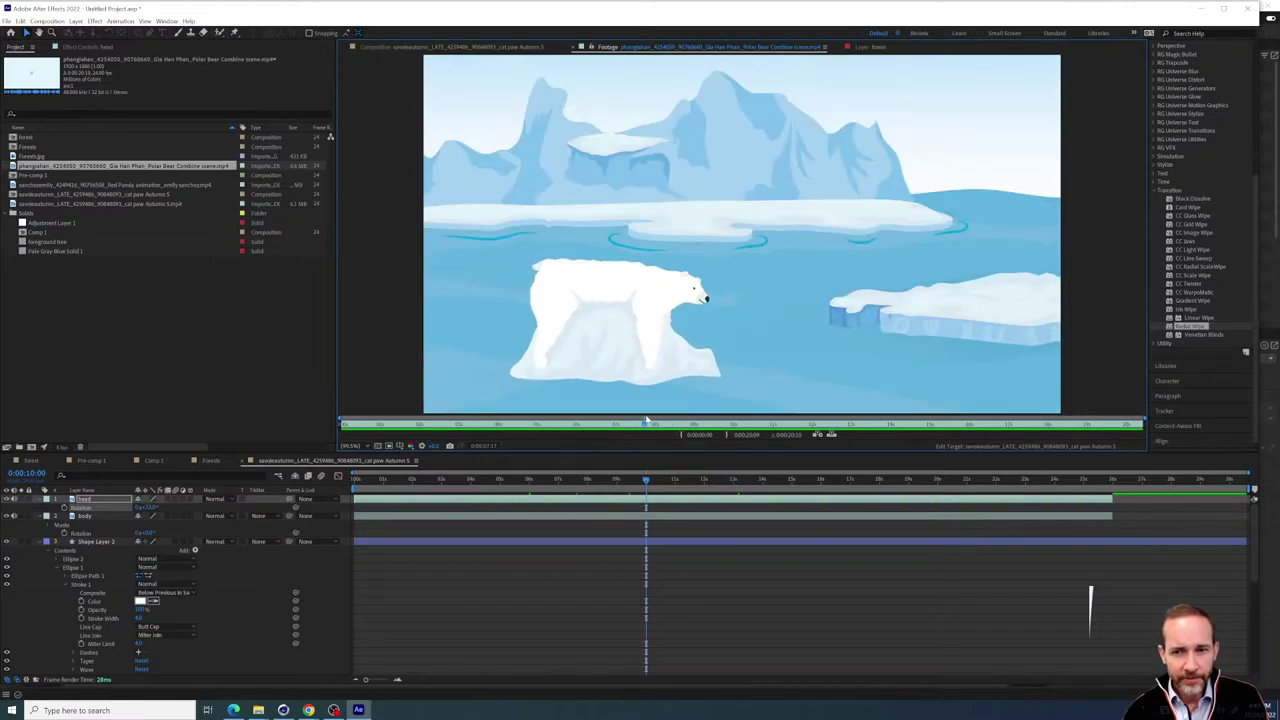
click(661, 421)
drag(661, 417, 565, 410)
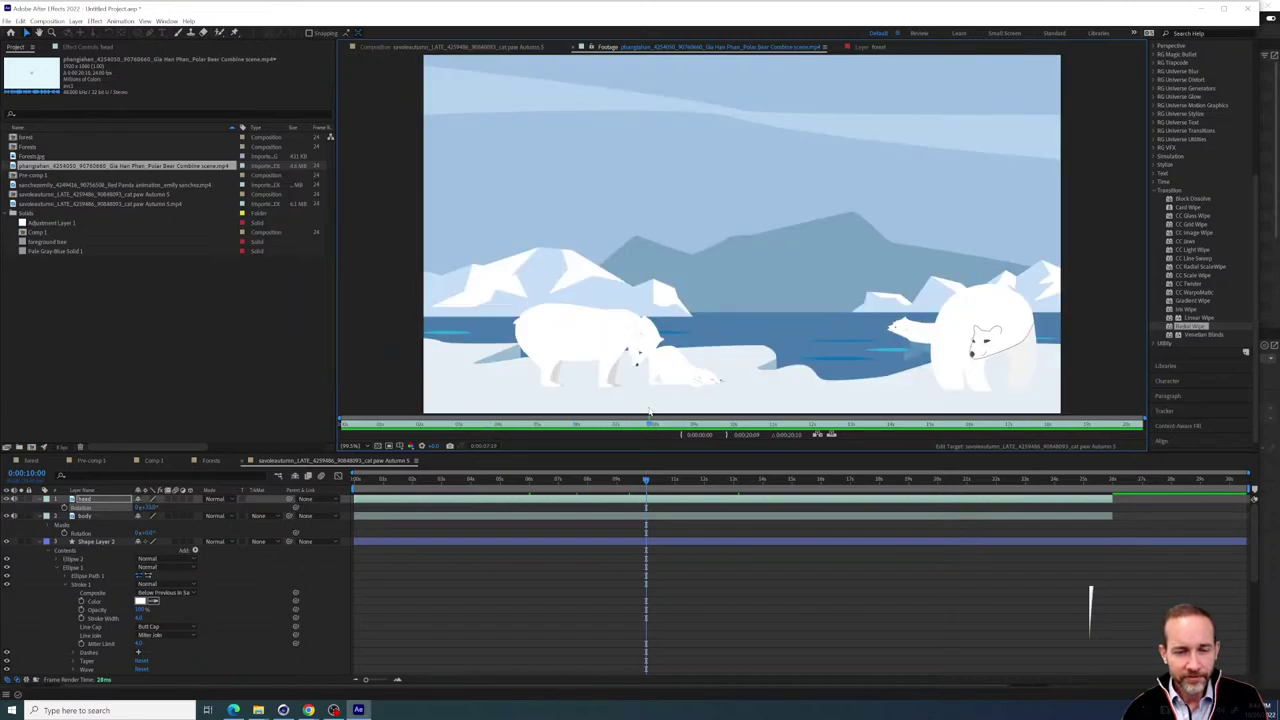
Scrub to the bear on the floating ice at 0:00:06:01 and mark where its head and neck separate from the body
click(667, 421)
click(577, 421)
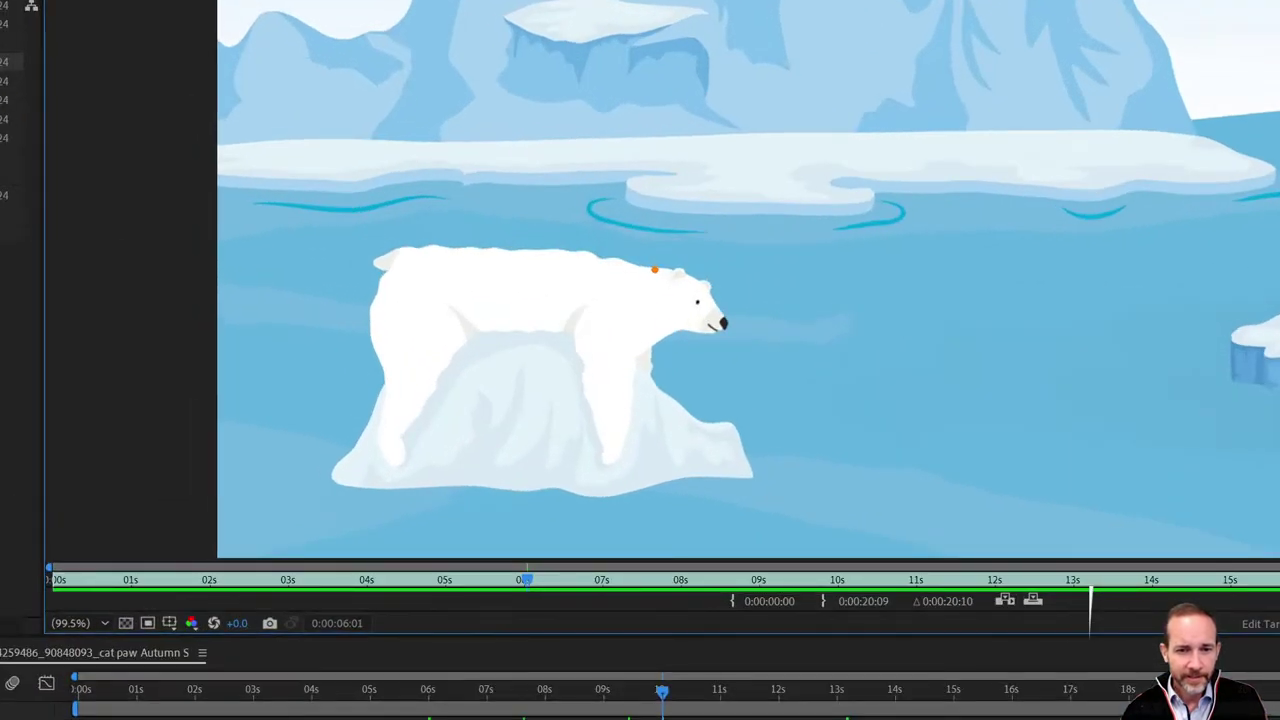
mouse_move(642, 270)
mouse_down()
mouse_move(625, 312)
mouse_move(660, 331)
mouse_up()
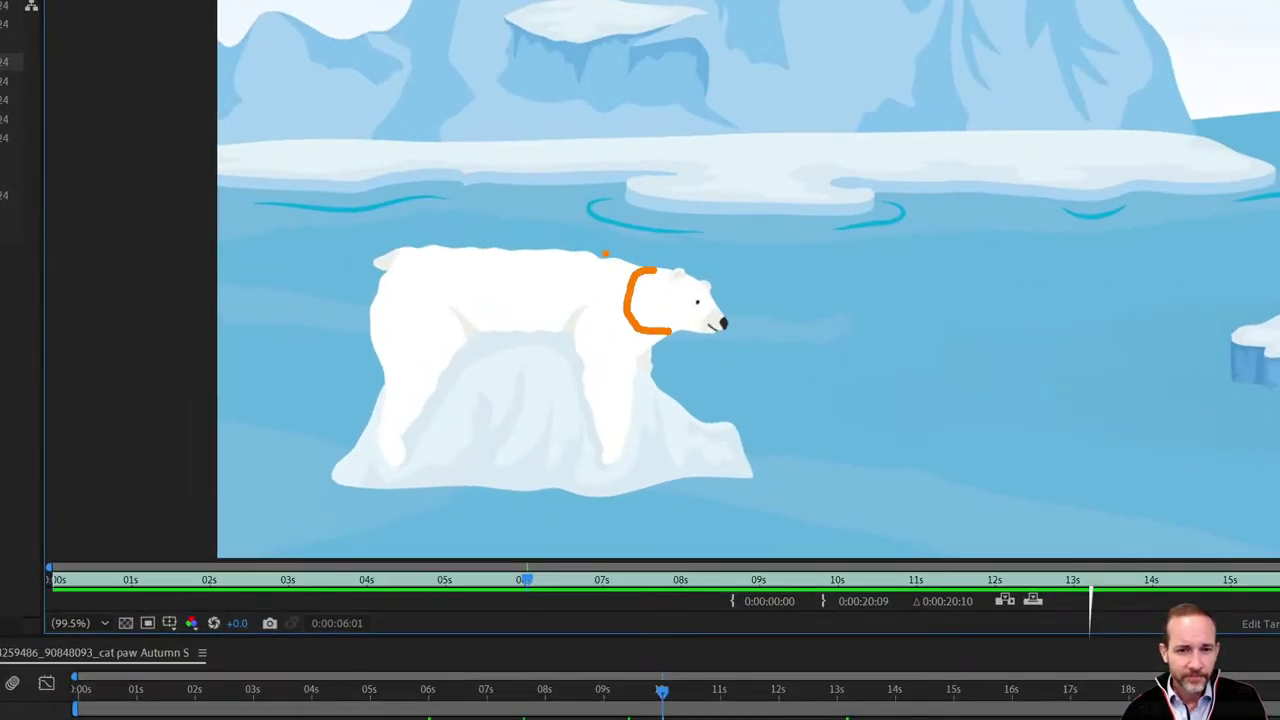
mouse_move(655, 272)
mouse_down()
mouse_move(660, 330)
mouse_move(610, 358)
mouse_up()
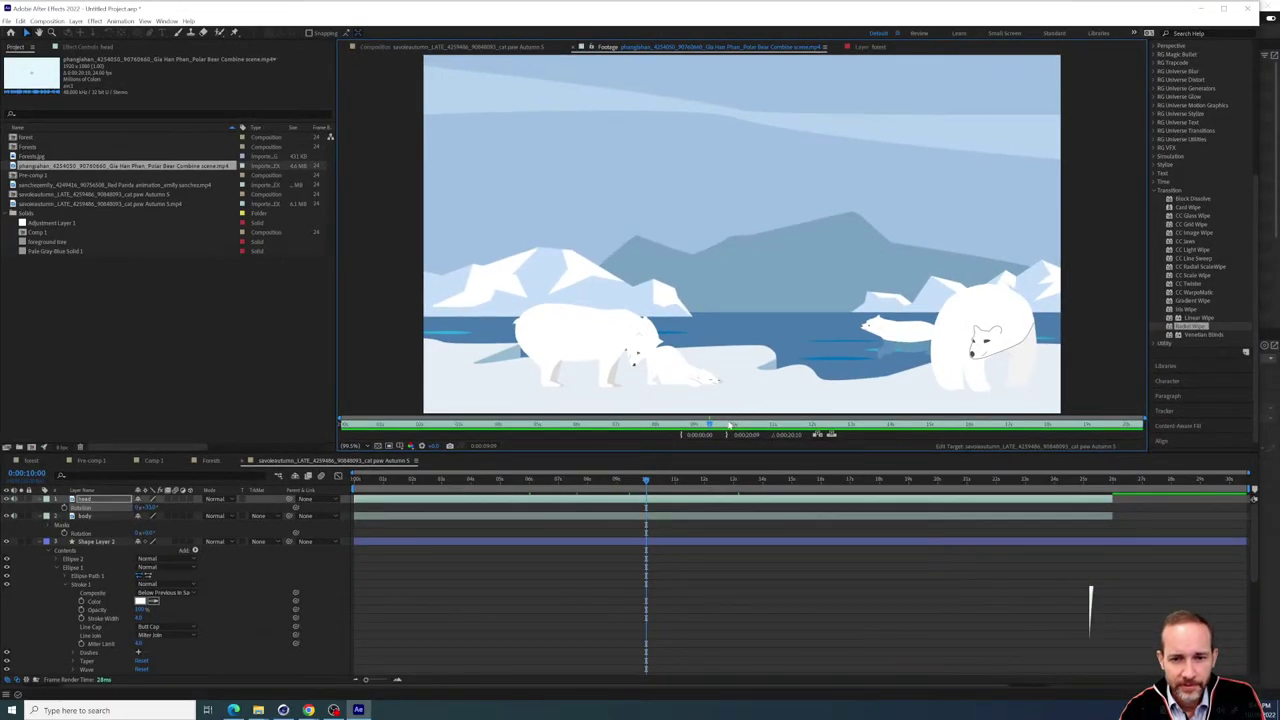
Scrub back to the sitting bear on the iceberg and mark the drop beside its head
drag(729, 425, 390, 443)
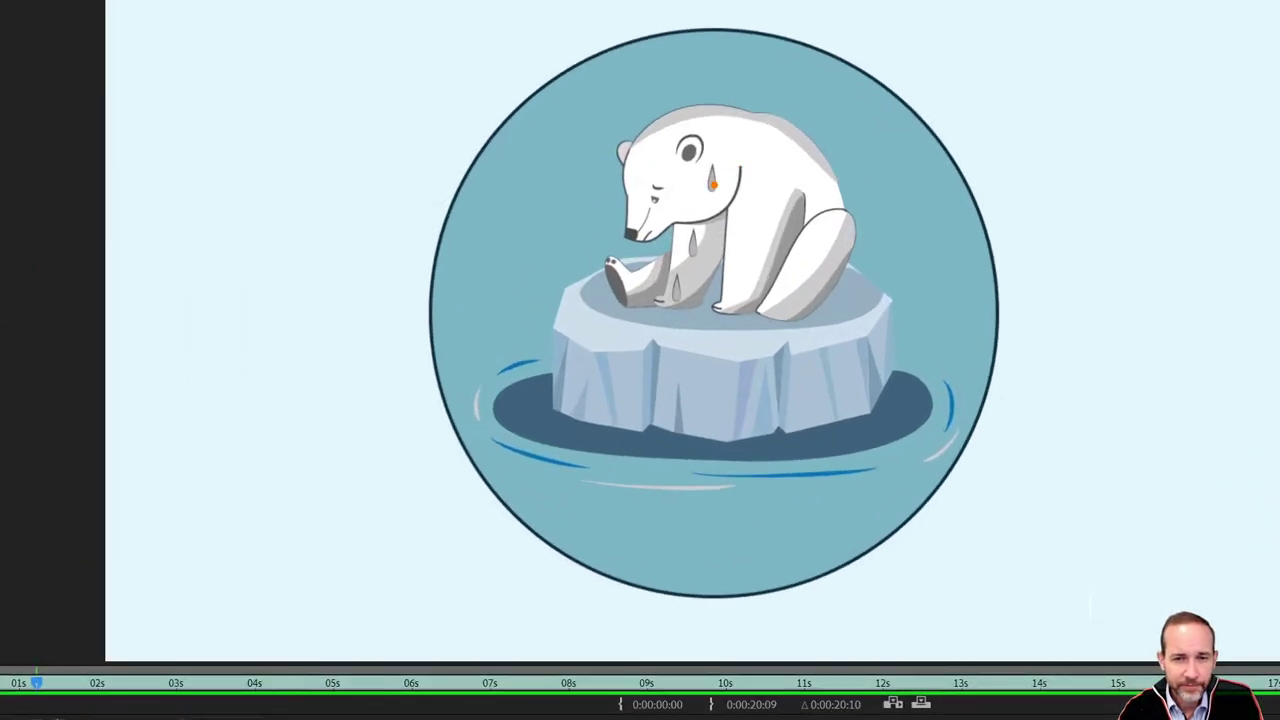
drag(714, 183, 737, 196)
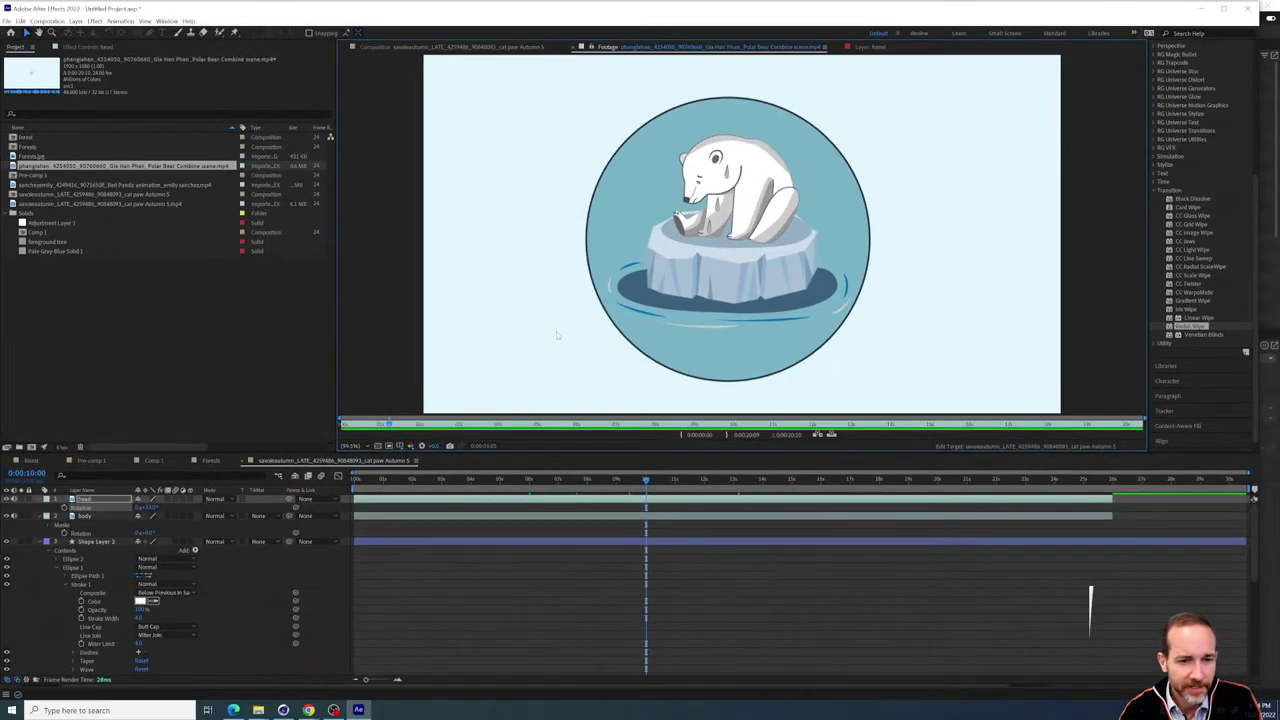
Scrub to 0:00:11:10, mark the standing bear's neck overlap, and review the swimming bear around 0:00:13:09
mouse_move(420, 427)
mouse_down()
mouse_move(383, 430)
mouse_move(702, 435)
mouse_move(658, 428)
mouse_move(793, 417)
mouse_move(543, 408)
mouse_move(672, 418)
mouse_move(648, 418)
mouse_move(698, 402)
mouse_move(808, 420)
mouse_move(610, 405)
mouse_move(789, 403)
mouse_up()
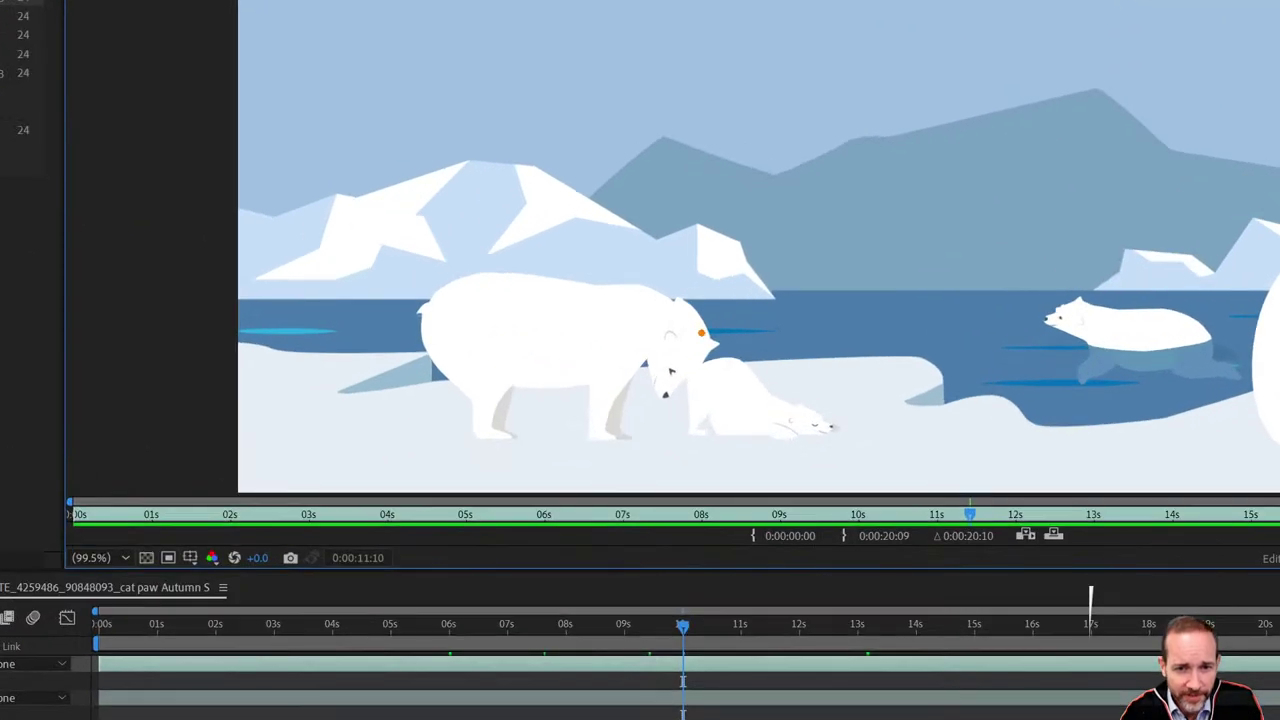
mouse_move(677, 300)
mouse_down()
mouse_move(582, 293)
mouse_move(658, 347)
mouse_up()
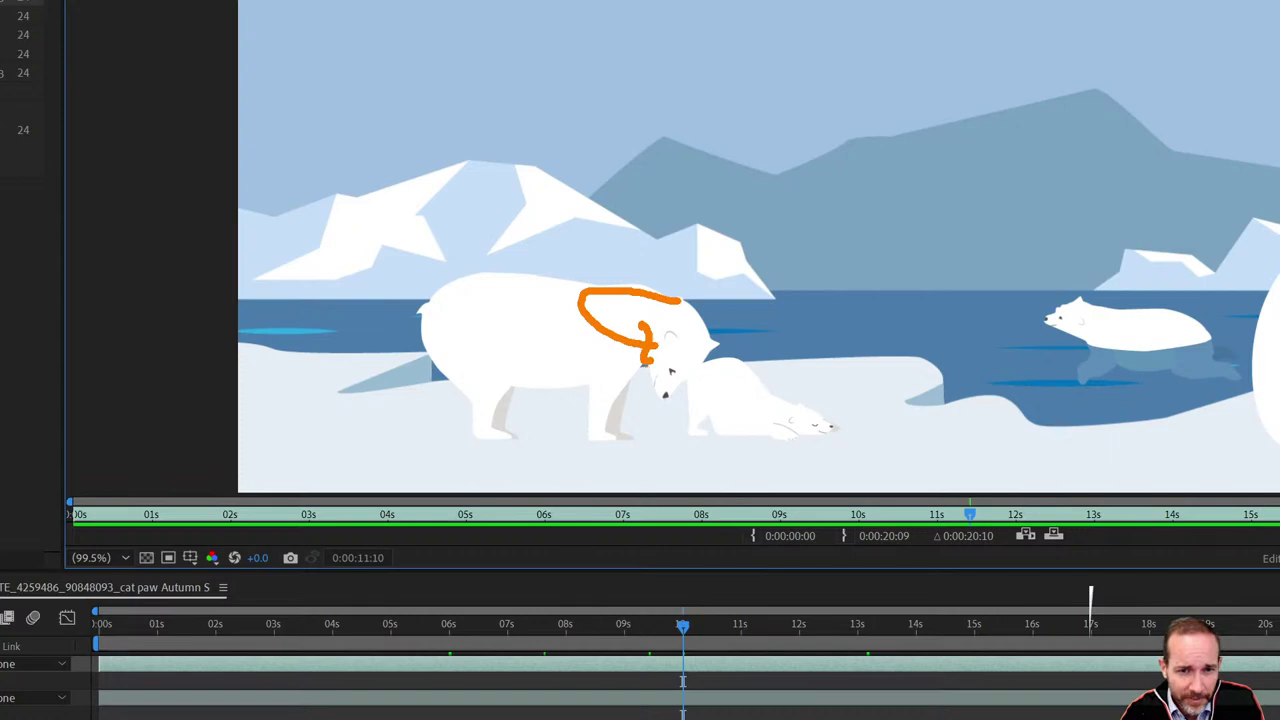
drag(618, 348, 646, 298)
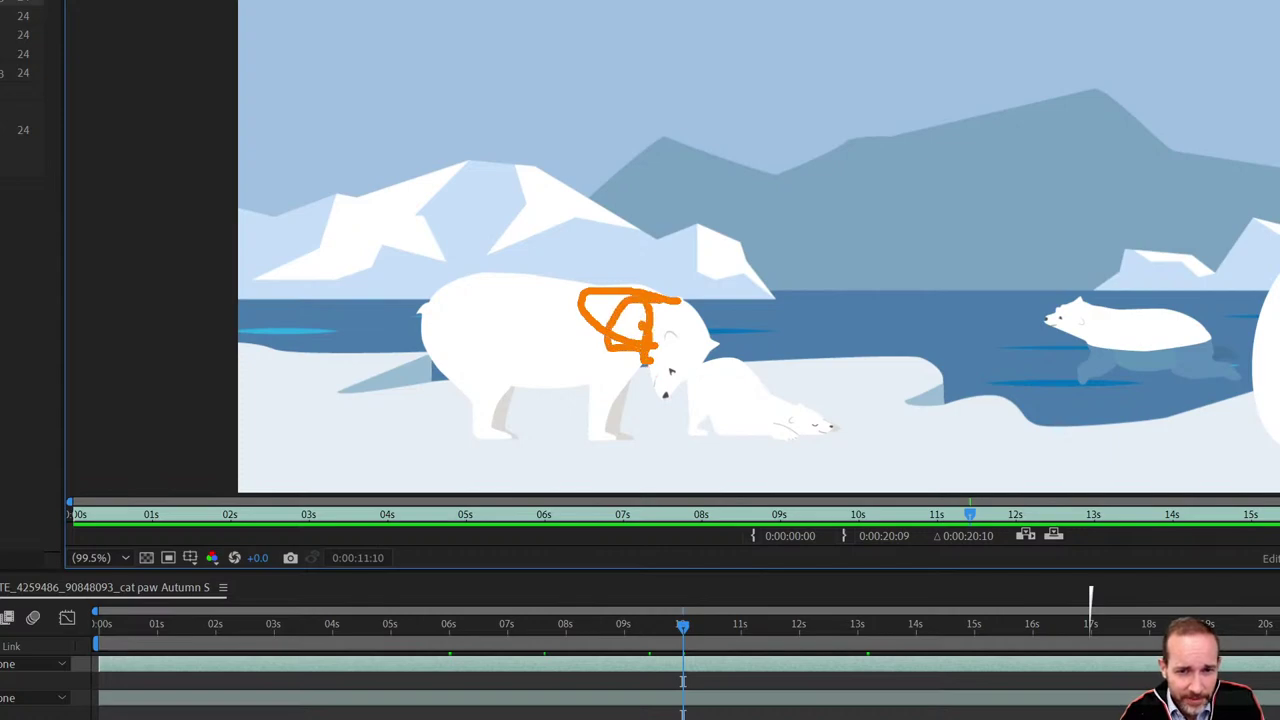
drag(645, 360, 610, 385)
key(Escape)
drag(787, 514, 852, 518)
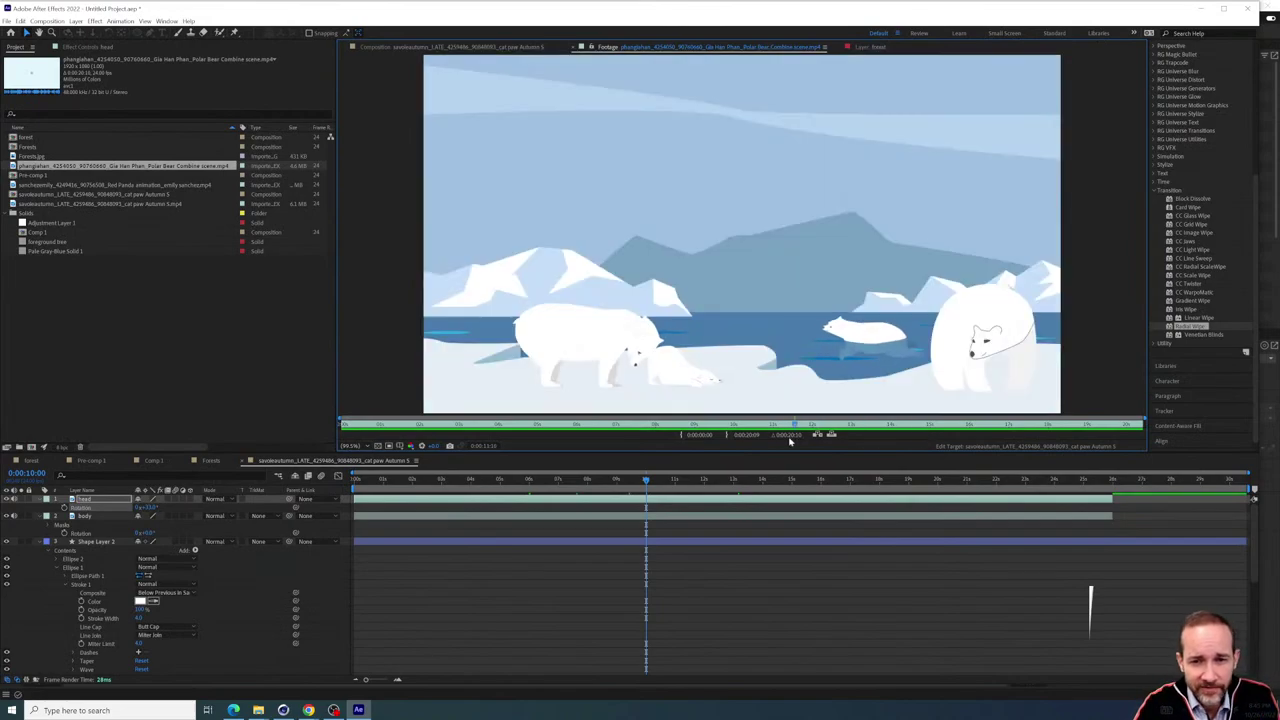
mouse_move(789, 438)
mouse_down()
mouse_move(888, 436)
mouse_move(765, 439)
mouse_up()
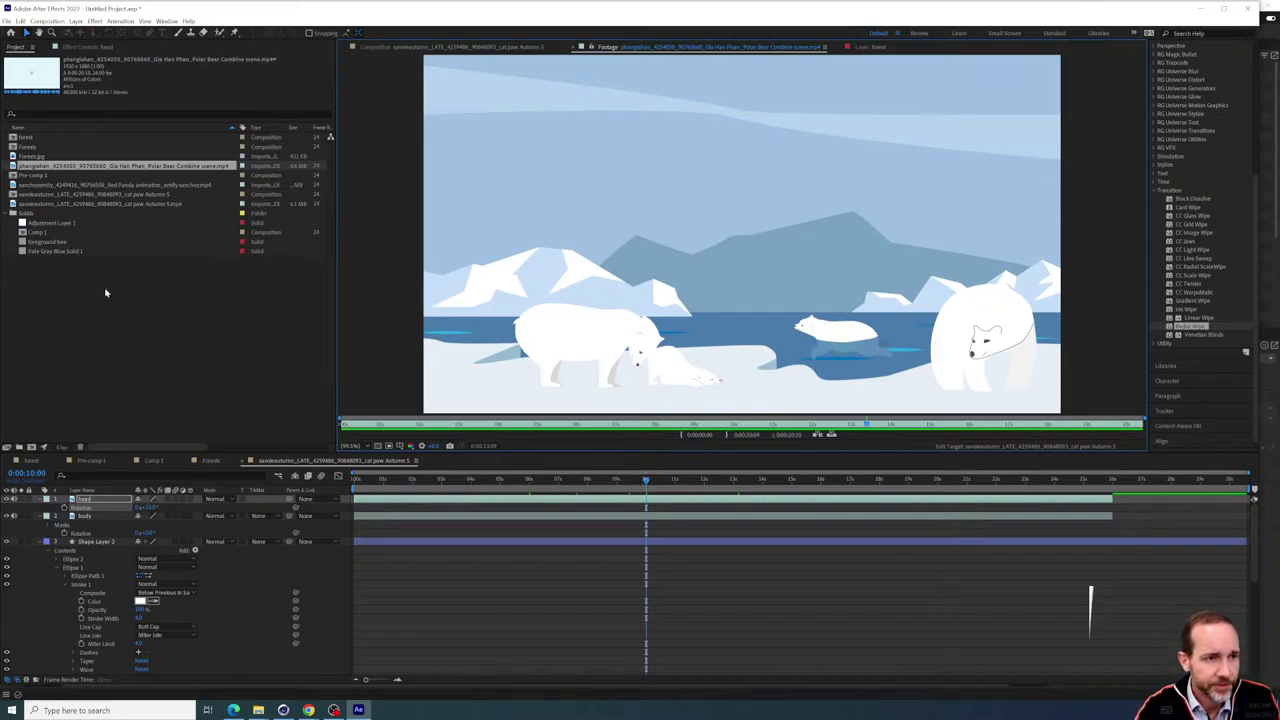
Create a new composition named "water"
click(96, 345)
click(47, 20)
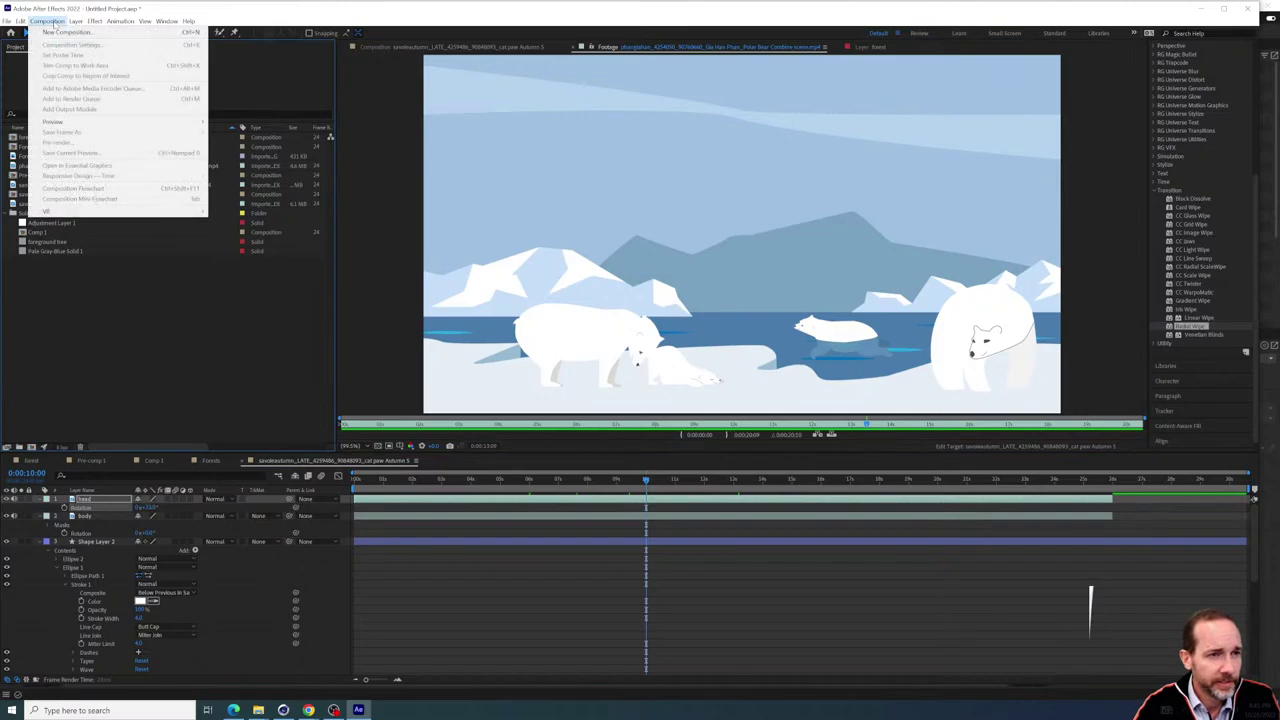
click(55, 32)
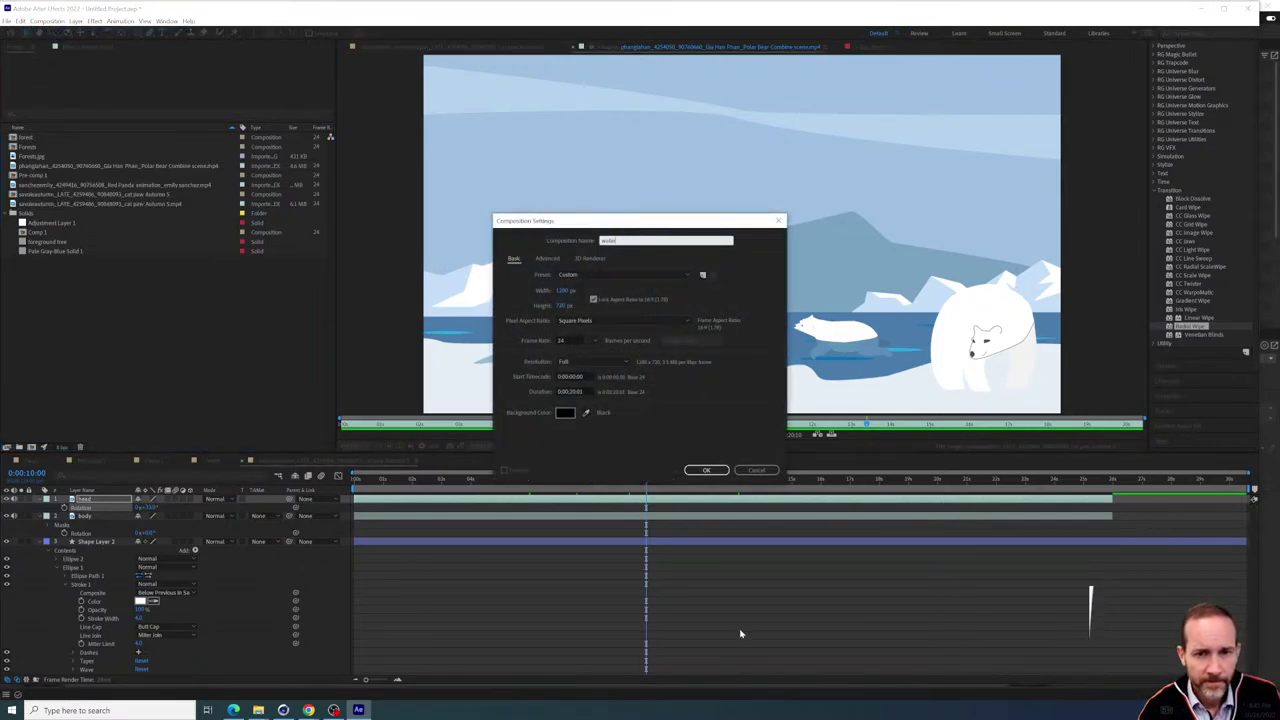
click(703, 470)
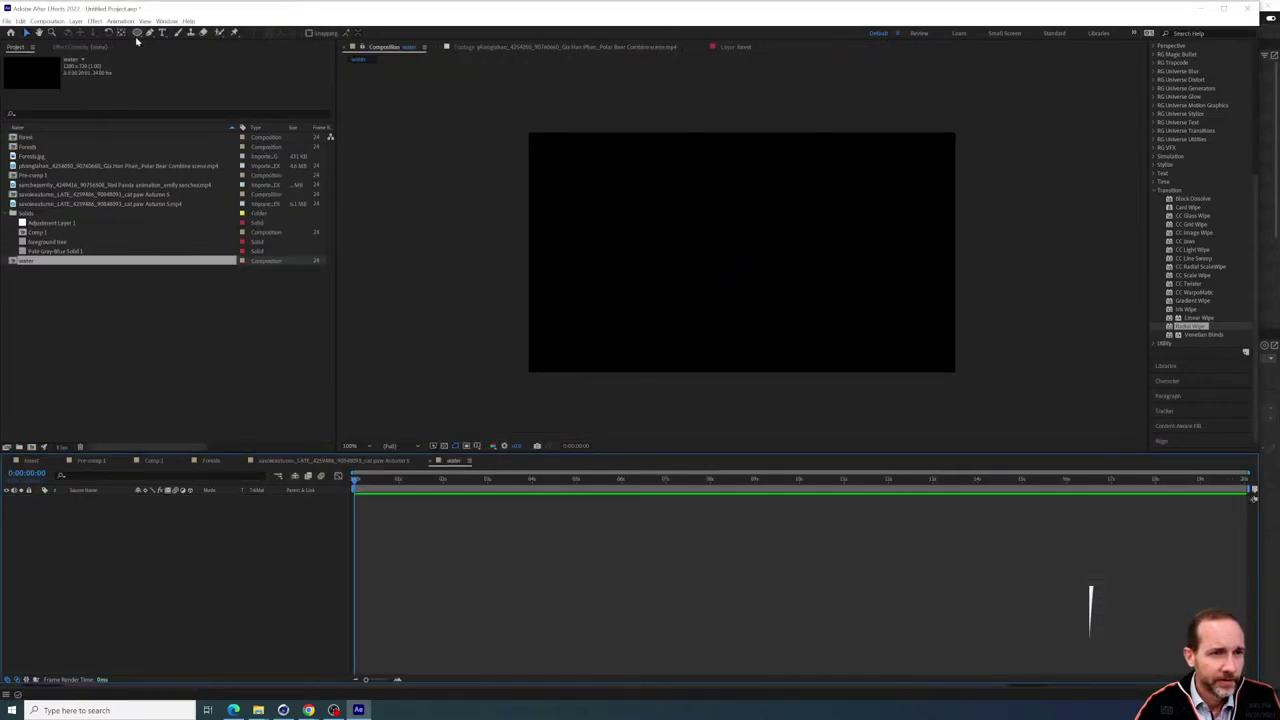
Add a medium royal blue 1280 x 720 px solid layer to the water composition
right_click(83, 551)
mouse_move(100, 556)
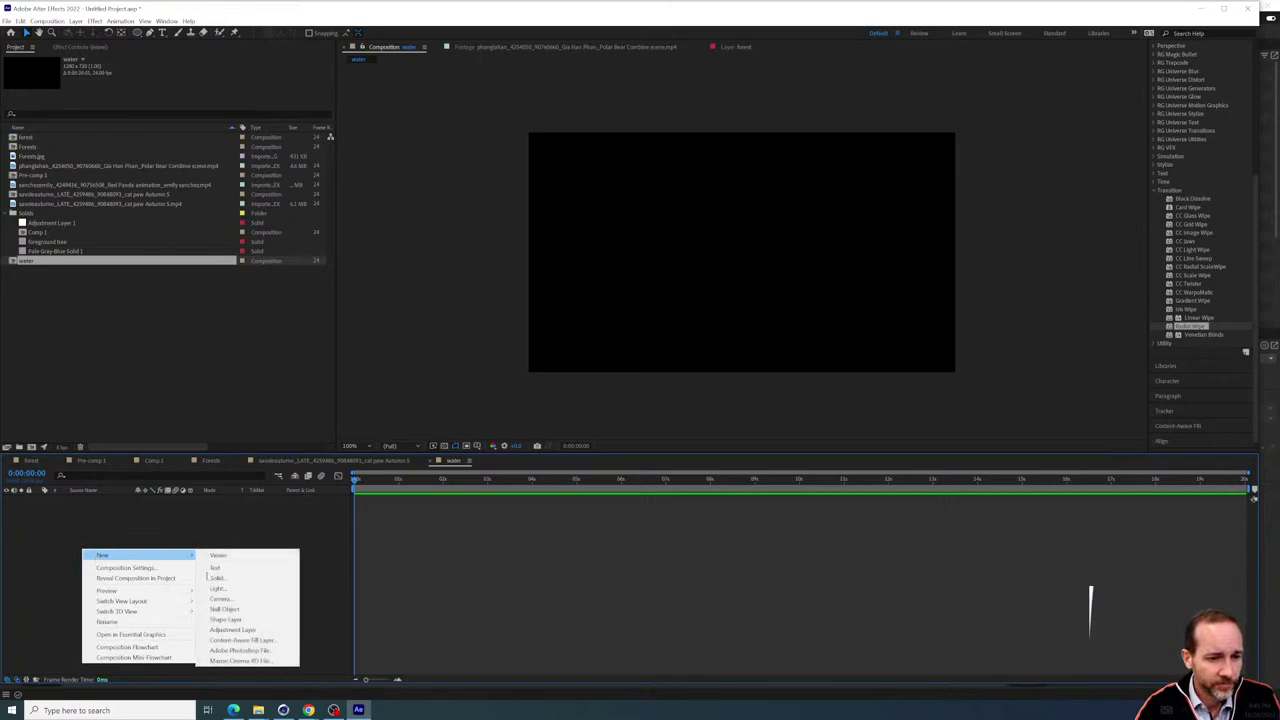
click(227, 579)
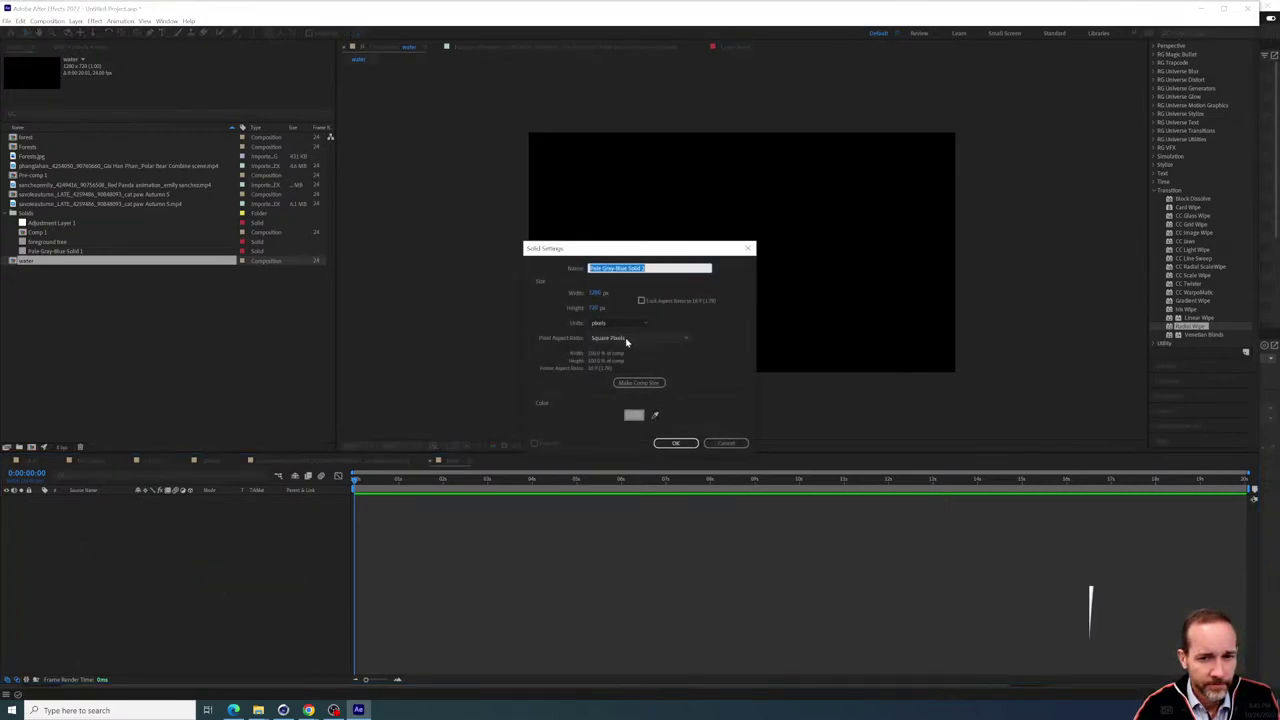
click(634, 415)
click(585, 352)
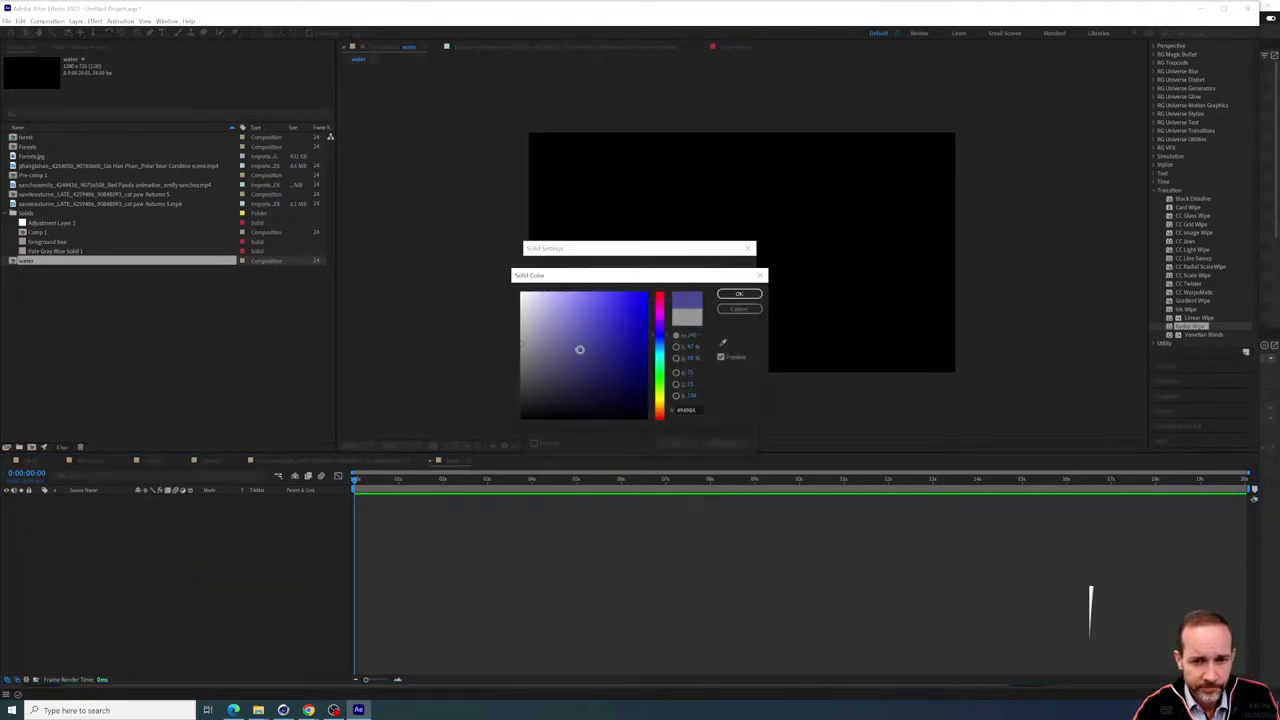
click(660, 345)
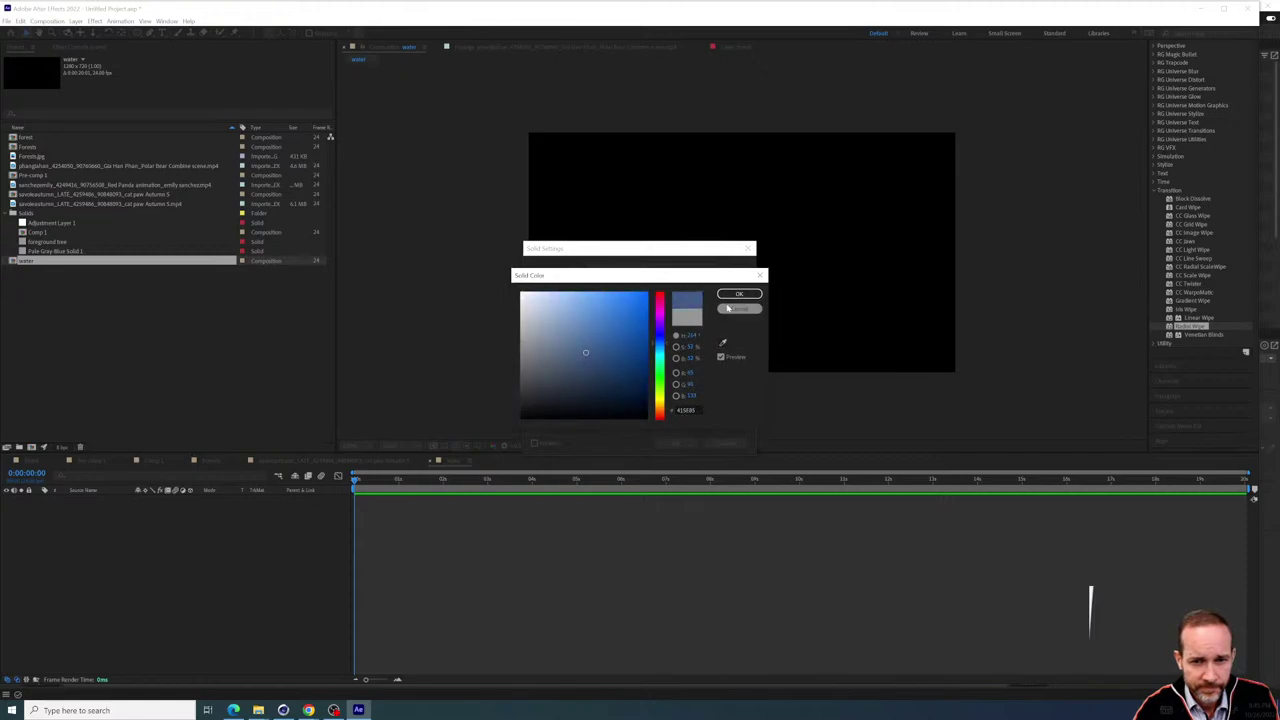
drag(586, 351, 613, 312)
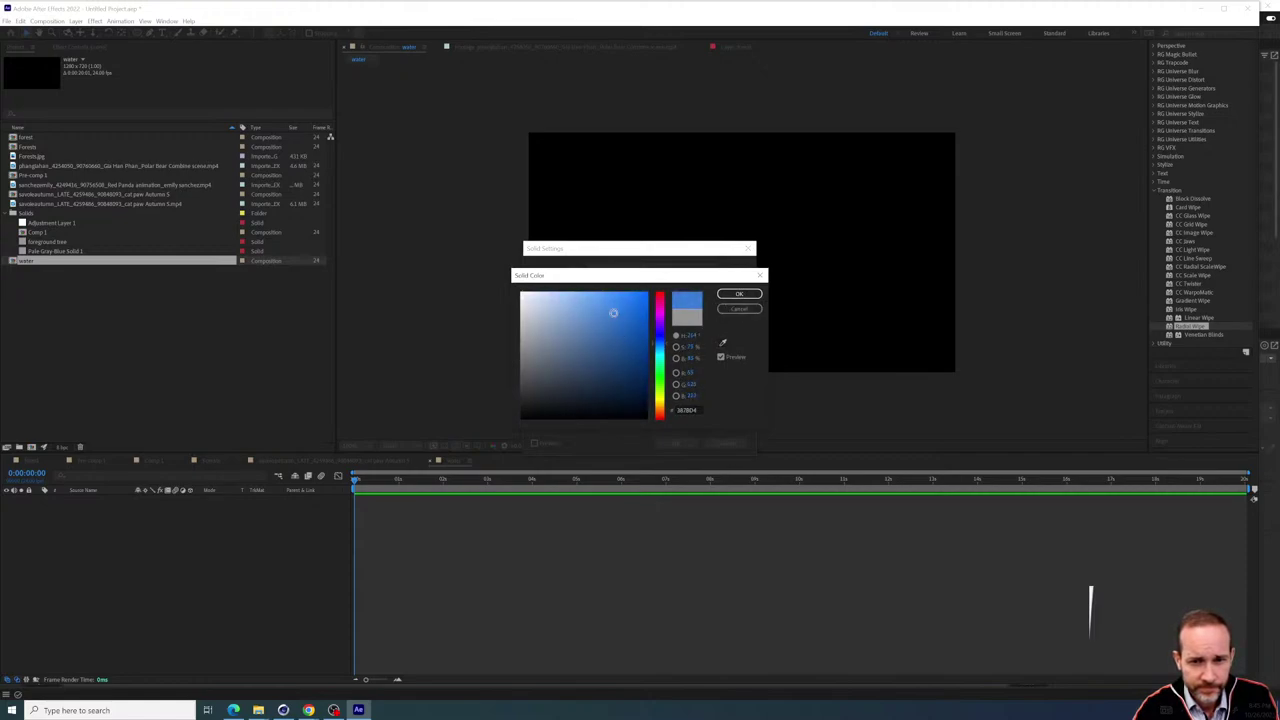
click(738, 294)
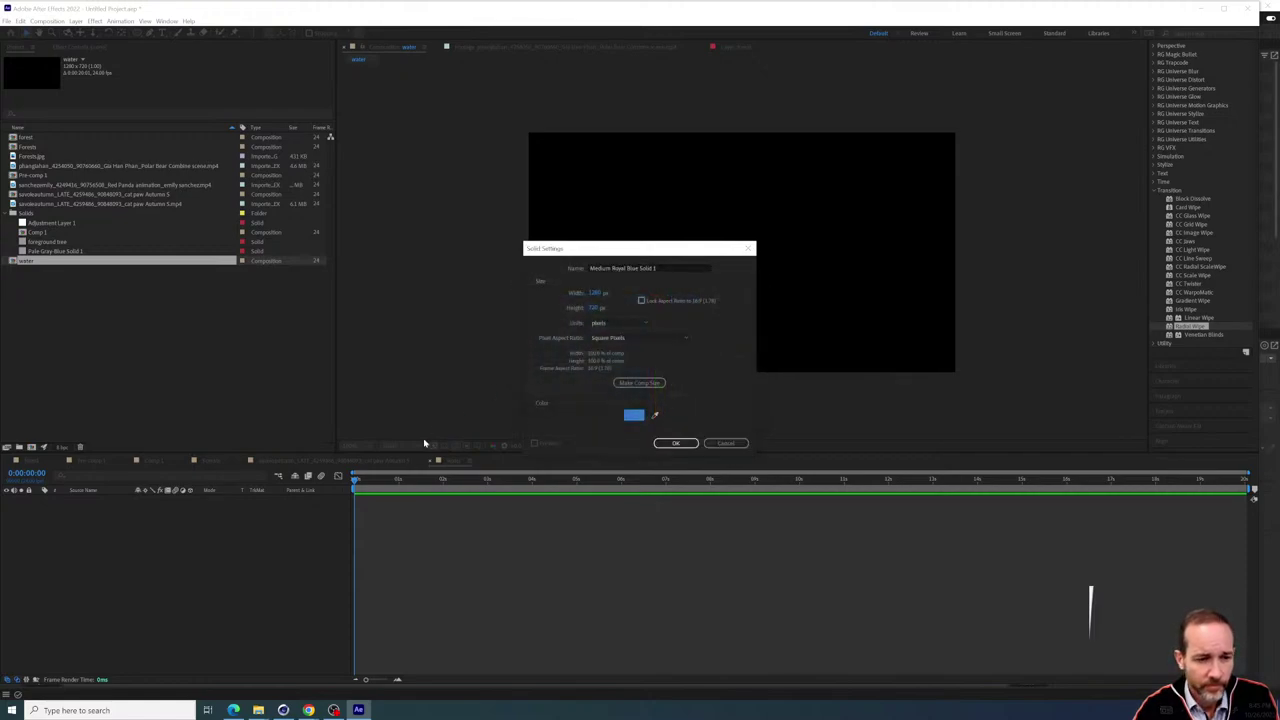
click(685, 446)
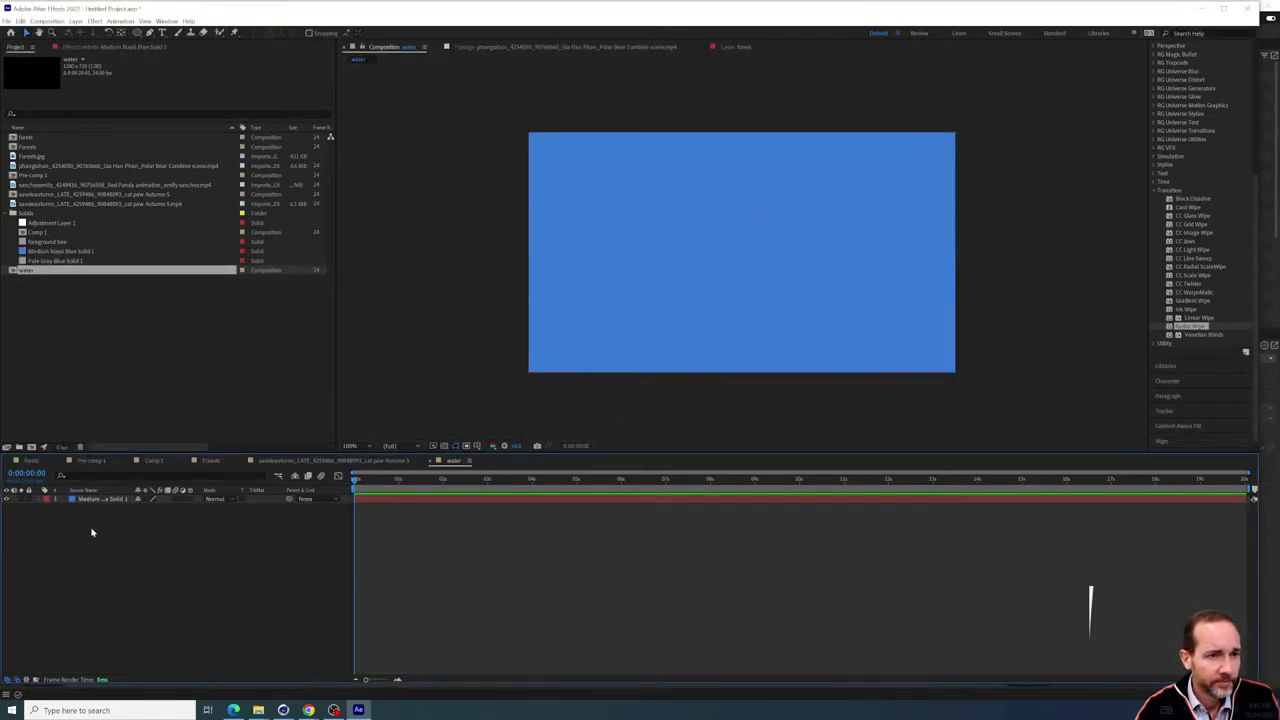
Draw a closed, irregular ice-like shape with the Pen tool over the blue background, mixing straight and curved edges
click(151, 32)
click(648, 295)
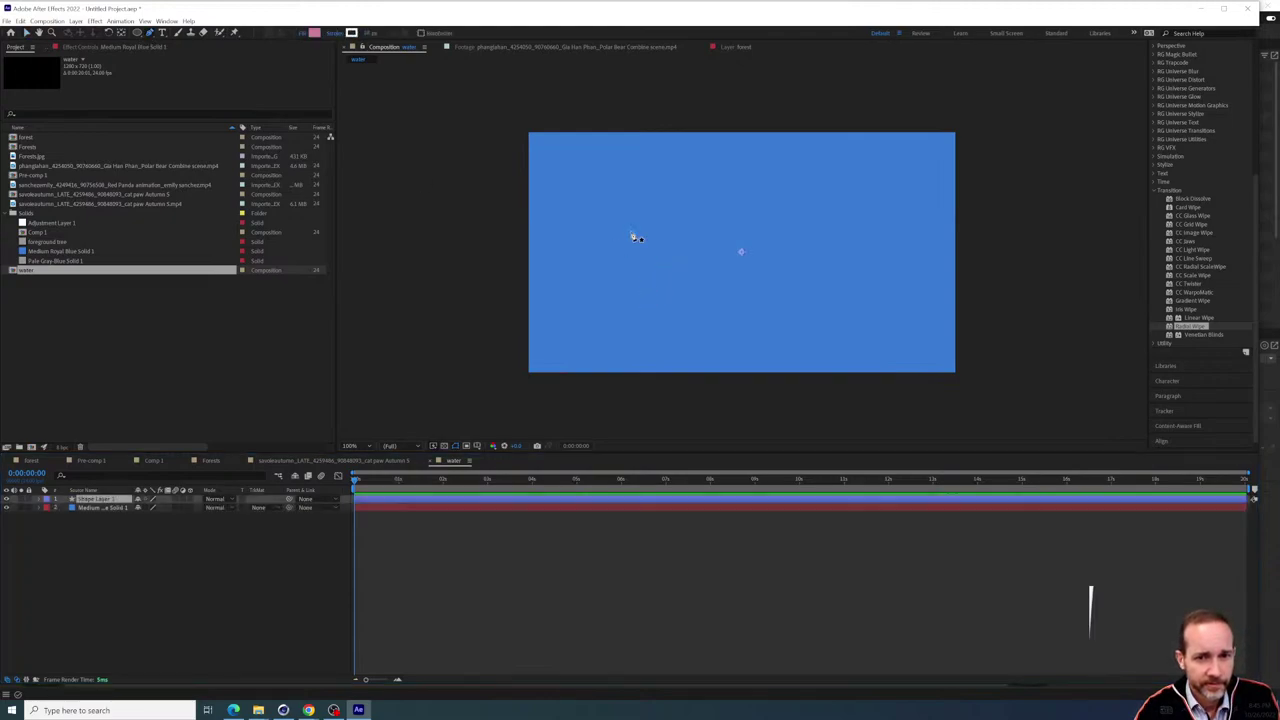
click(665, 210)
click(677, 181)
click(687, 219)
drag(759, 236, 759, 251)
click(745, 278)
click(750, 302)
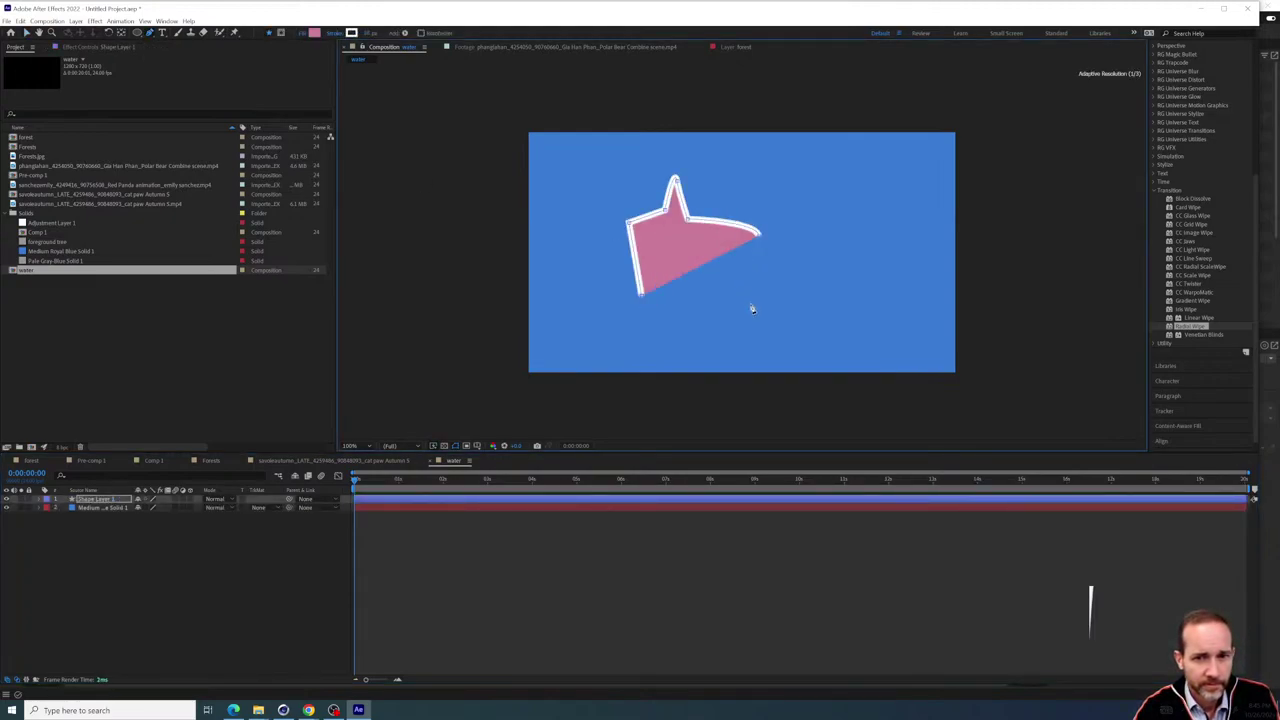
click(695, 324)
drag(670, 309, 650, 318)
click(599, 332)
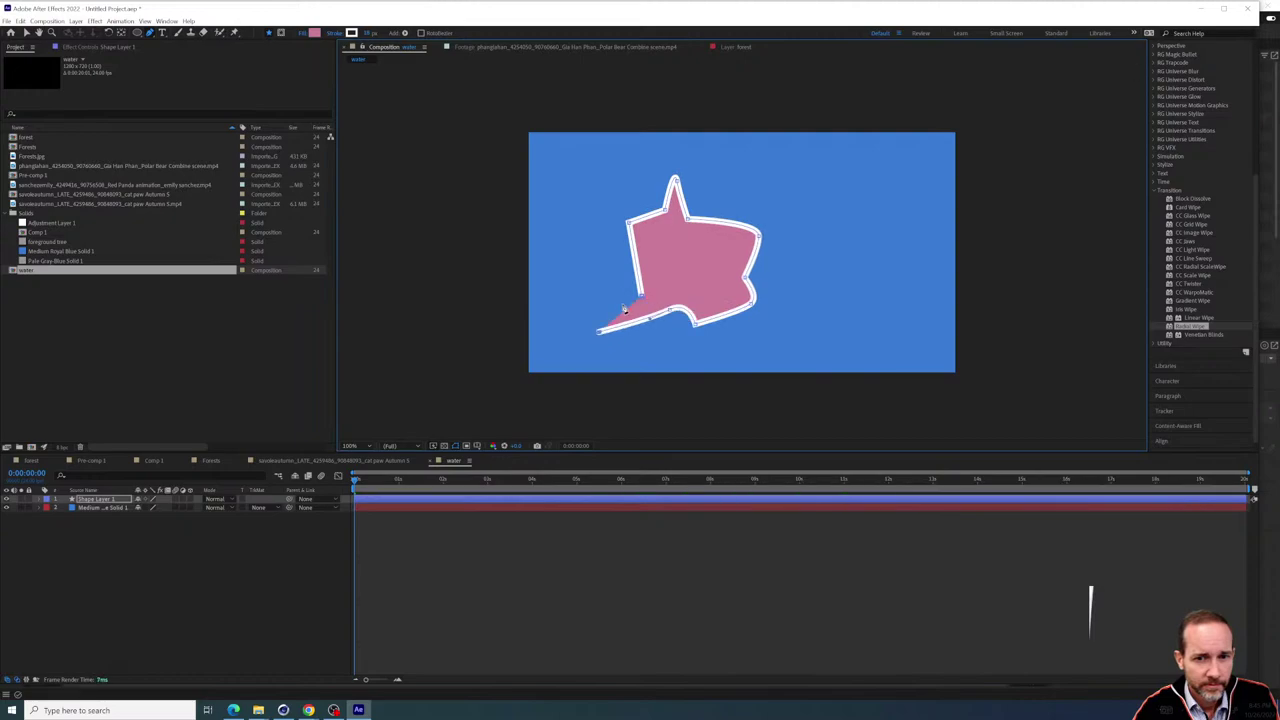
click(643, 296)
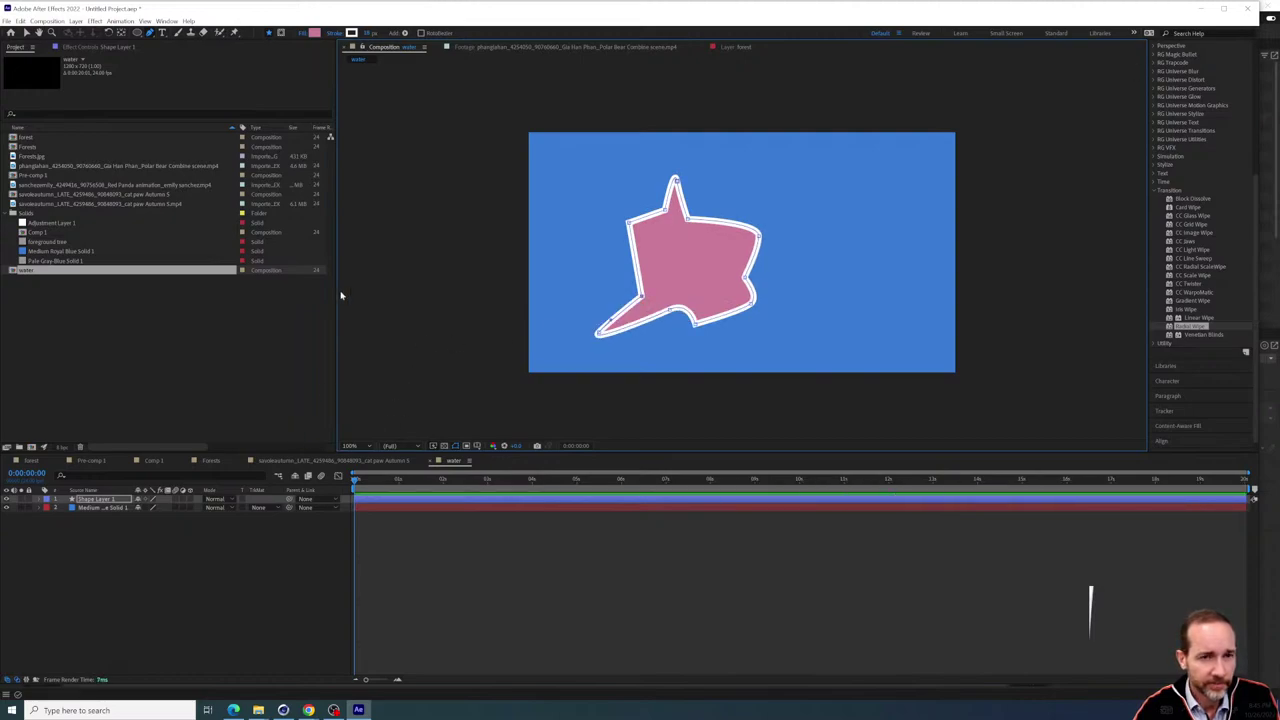
Change the irregular shape's fill color to white
click(96, 499)
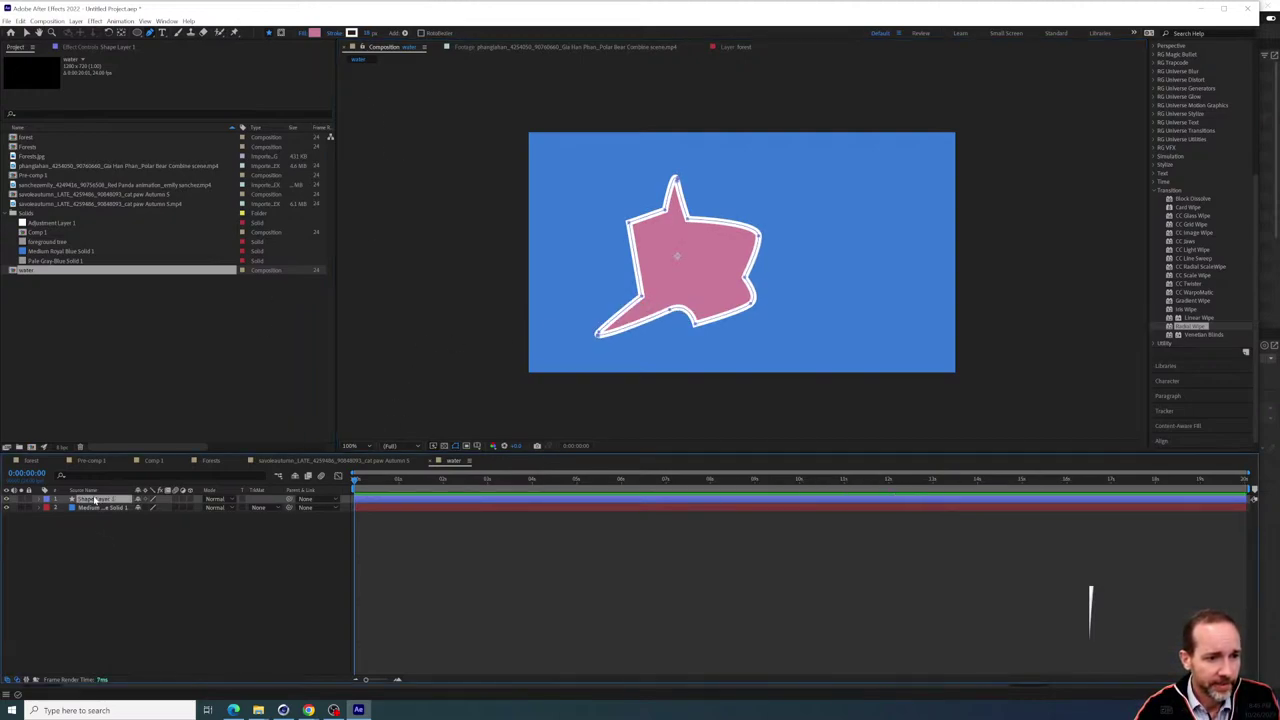
click(314, 33)
drag(600, 336, 460, 257)
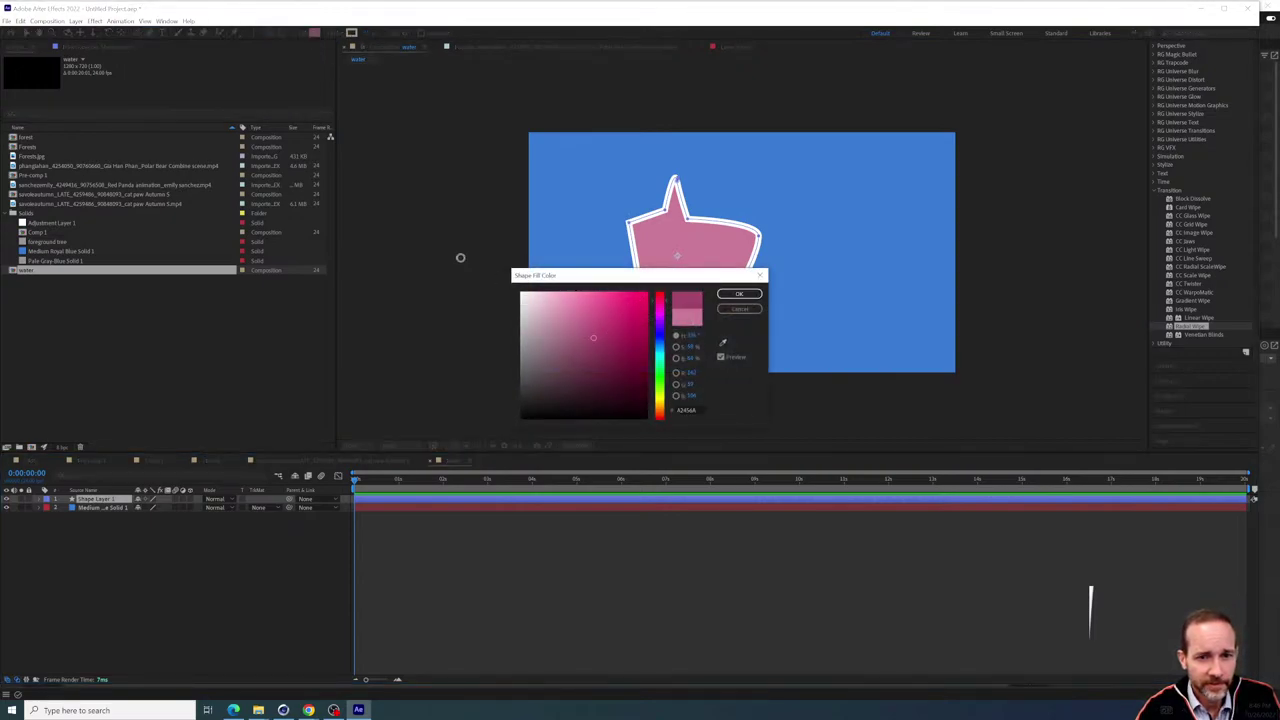
click(739, 293)
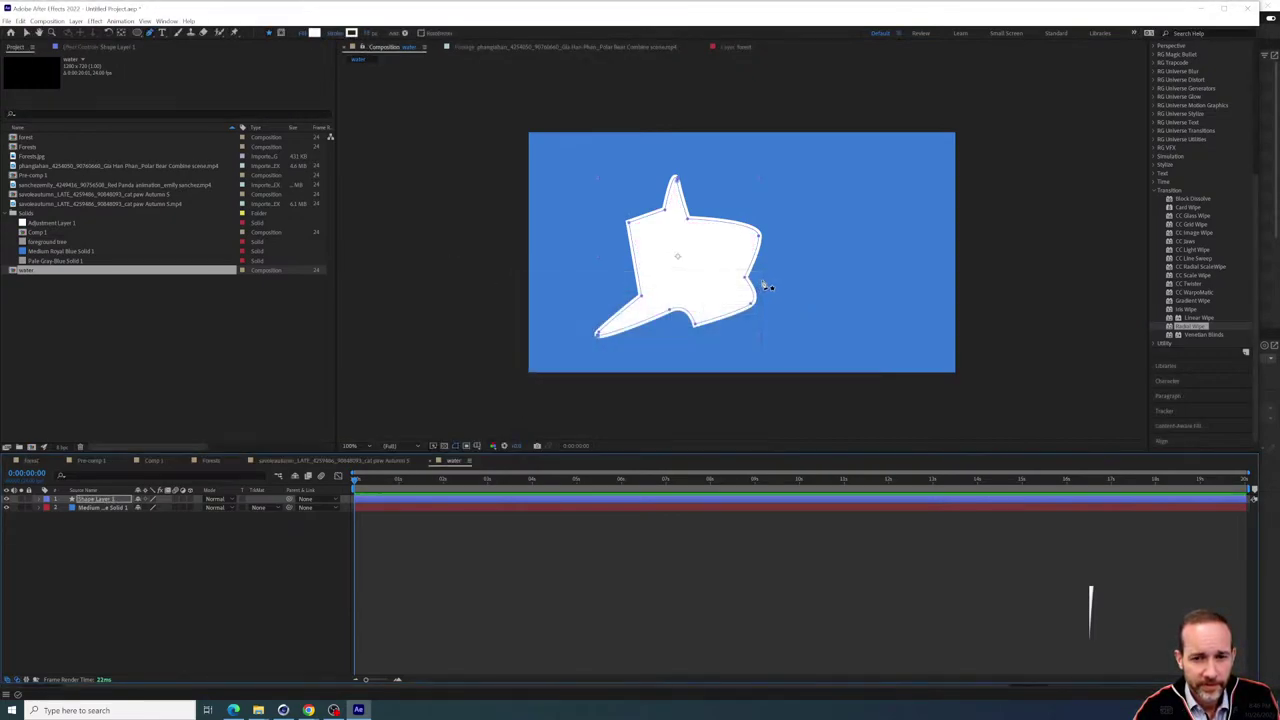
click(264, 593)
Move the white shape just beyond the canvas's left edge and set a Position keyframe at 0:00:00:00
click(96, 499)
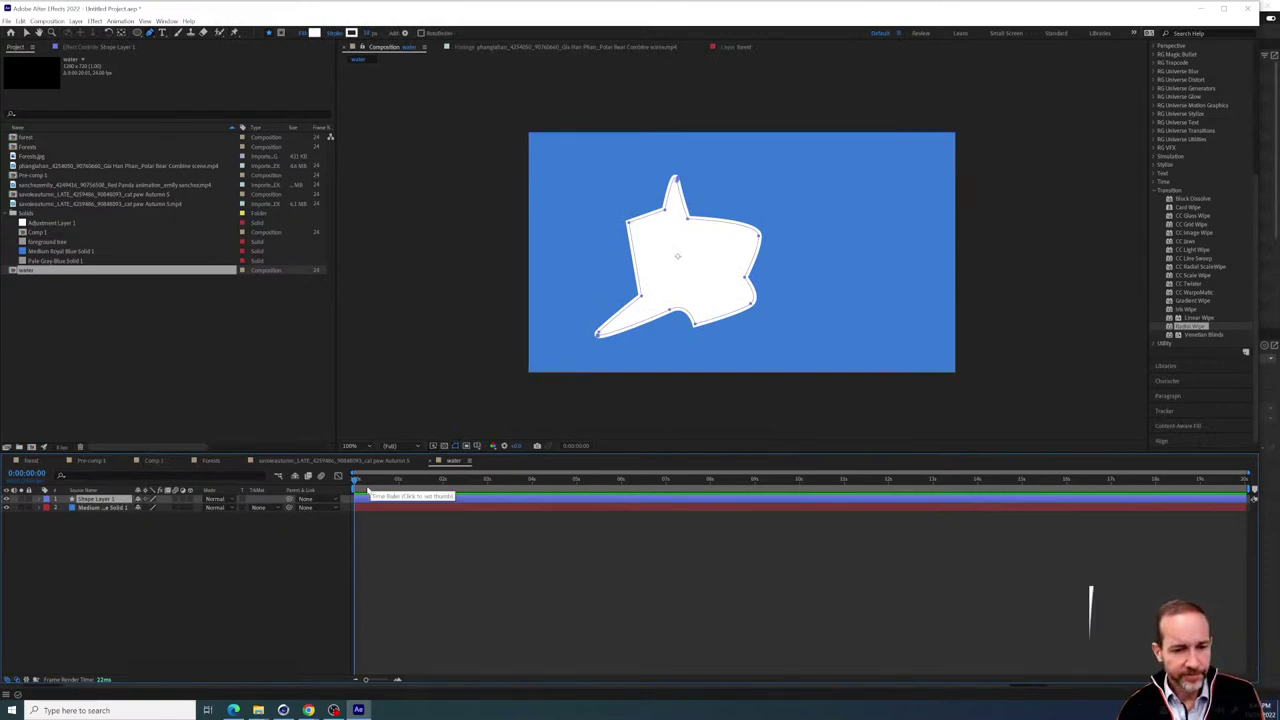
key(p)
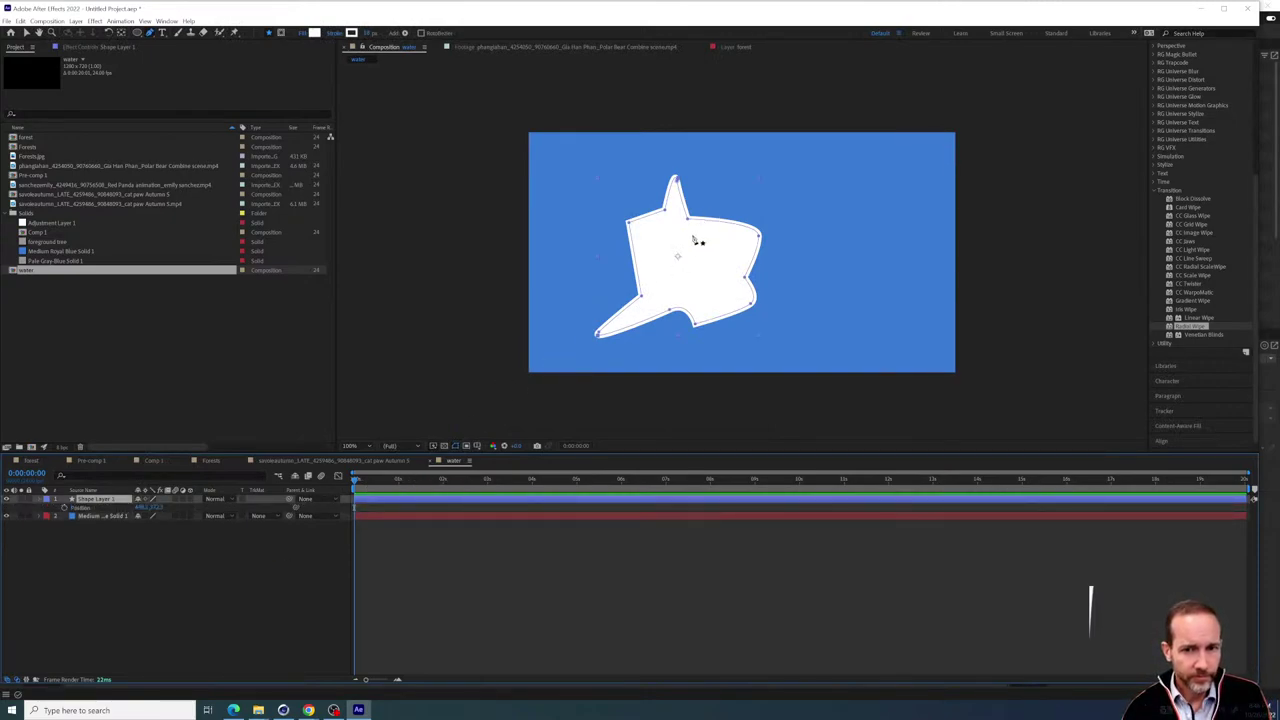
key(v)
drag(673, 285, 443, 293)
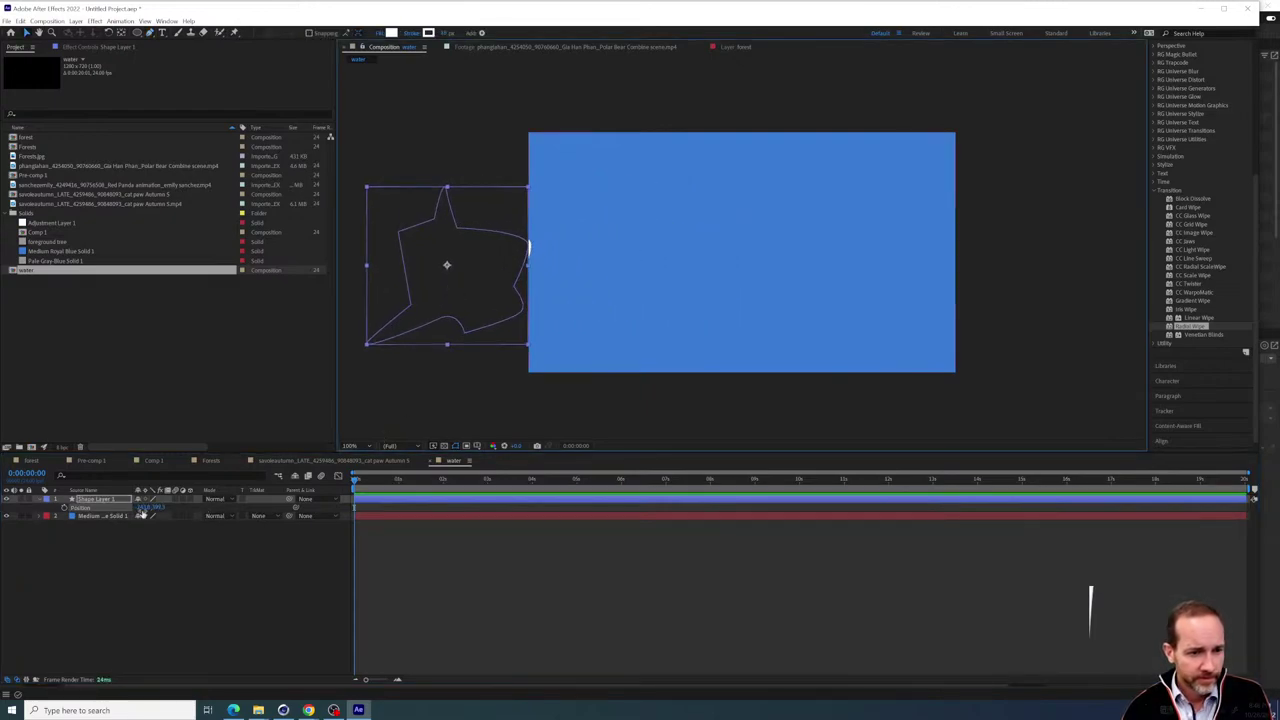
click(66, 509)
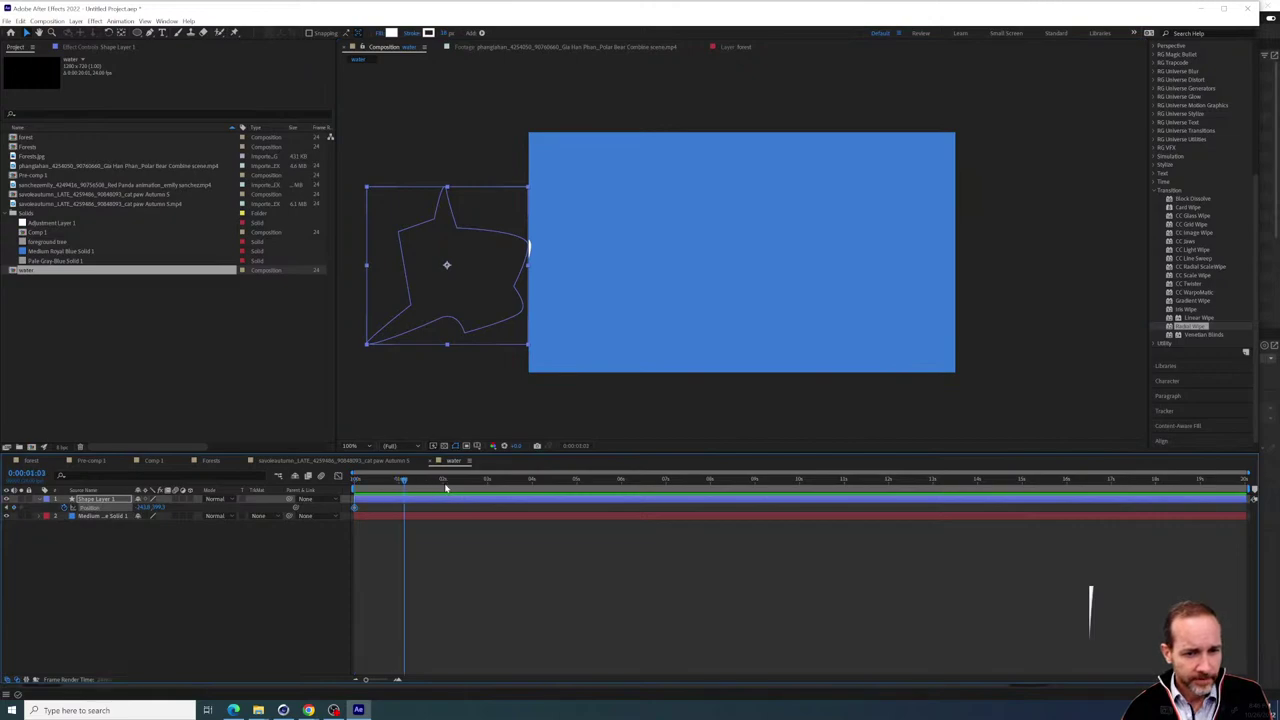
Keyframe the white shape's Position near the canvas center at 0:00:04:01 and trim the composition to the work area ending there
drag(396, 484, 534, 494)
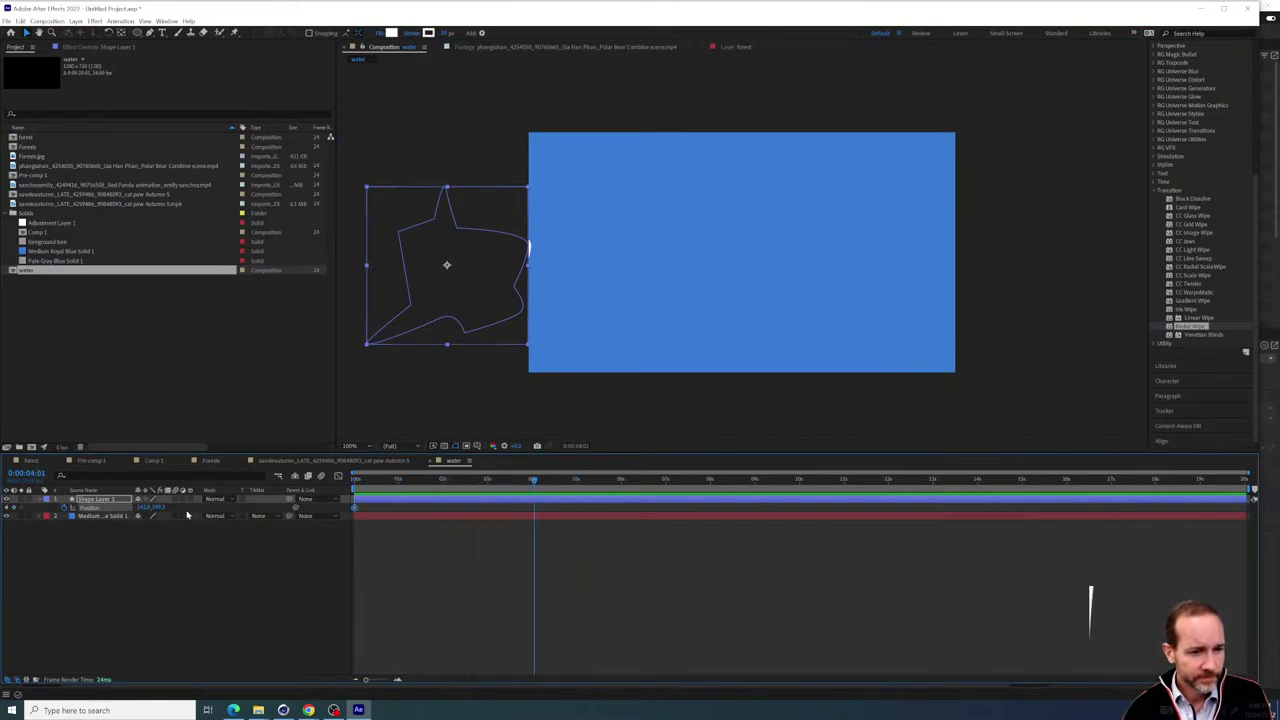
drag(146, 508, 600, 506)
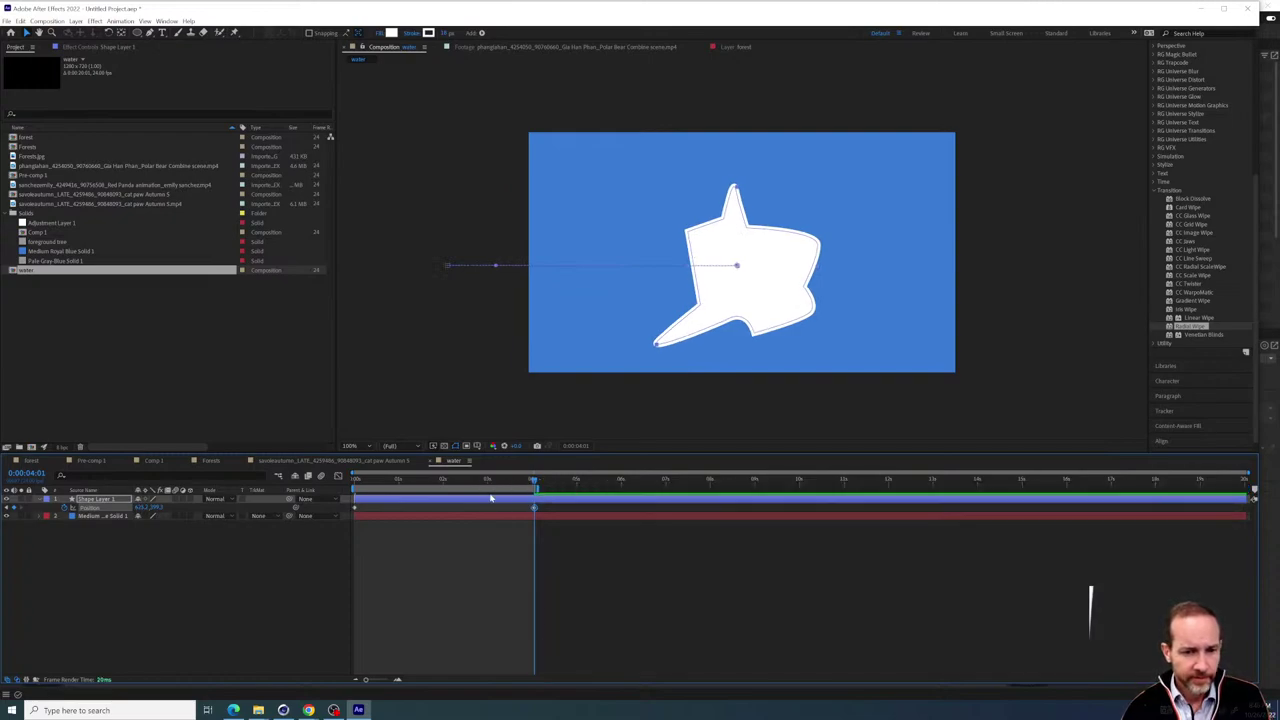
right_click(490, 489)
click(514, 515)
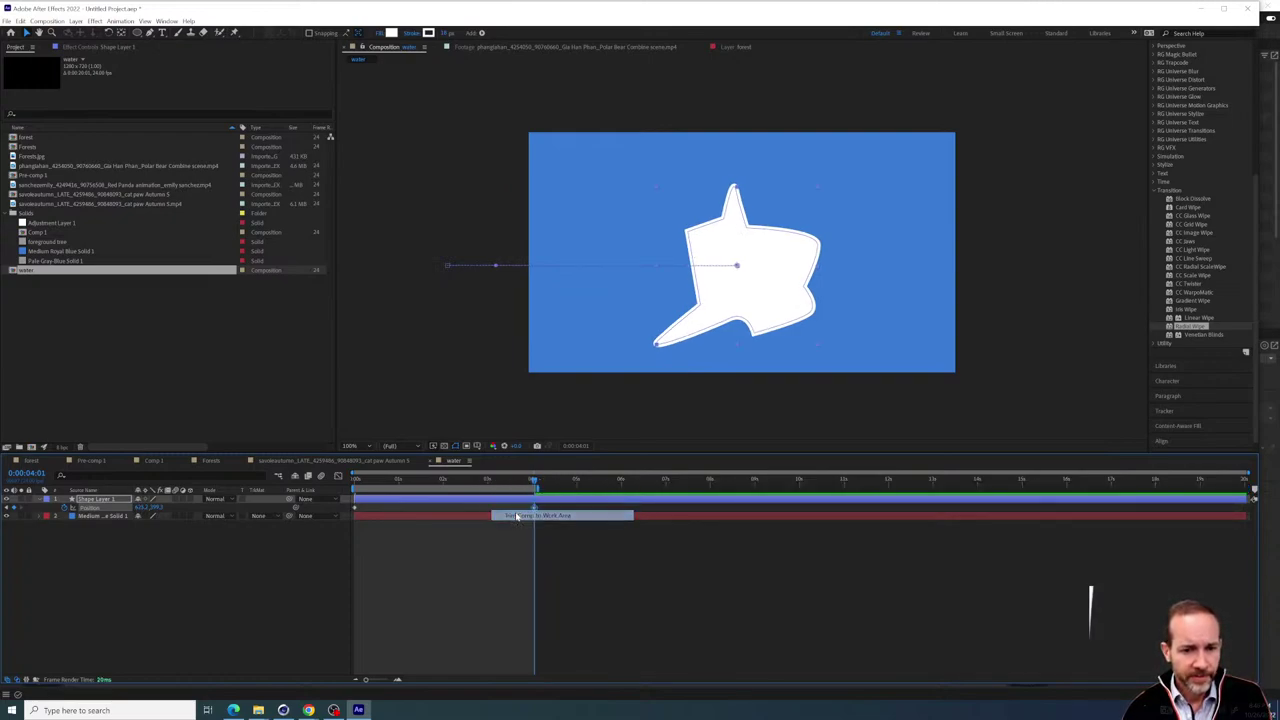
drag(555, 485, 646, 483)
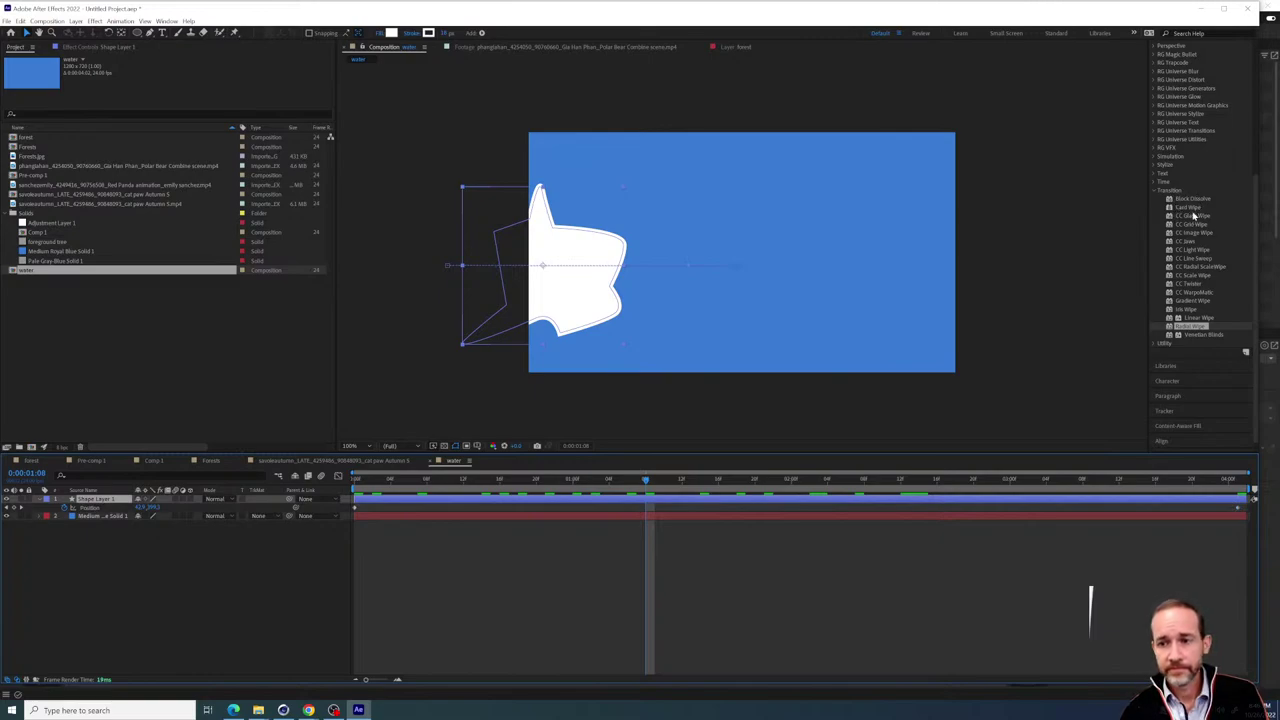
Search the effects and presets library for "wiggle"
scroll(1187, 200, up, 5)
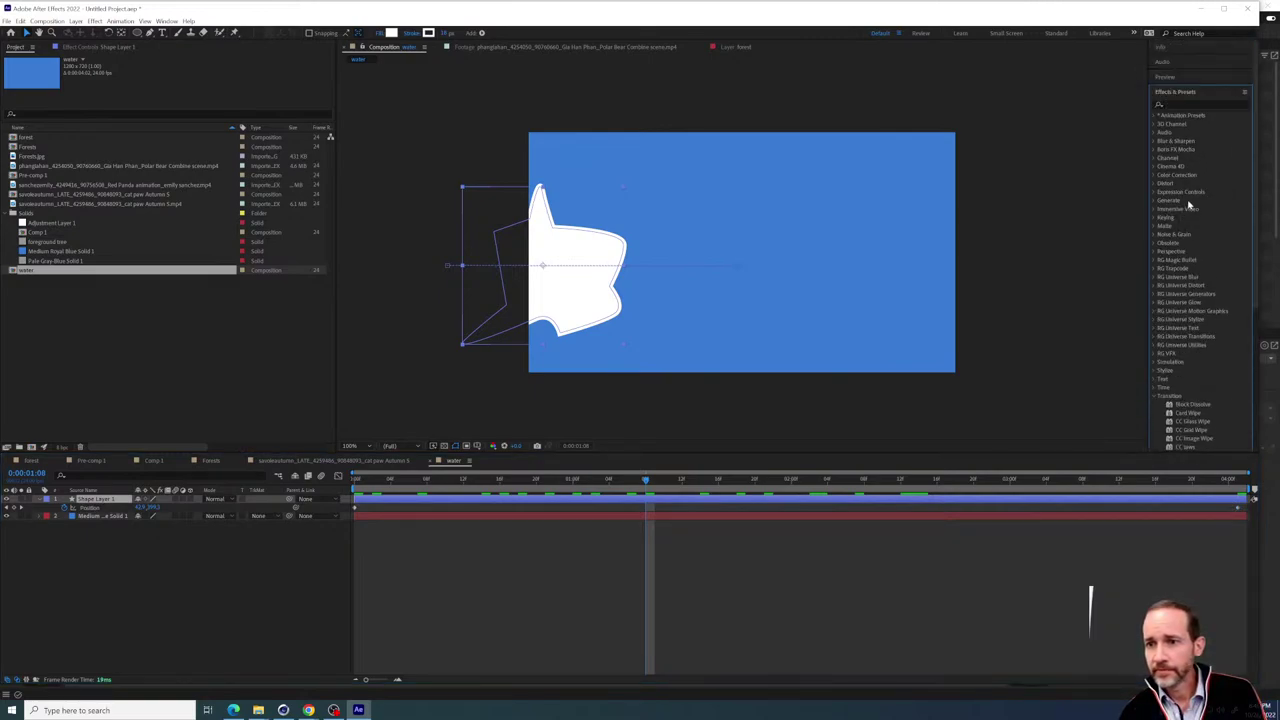
click(1184, 105)
text(wiggle)
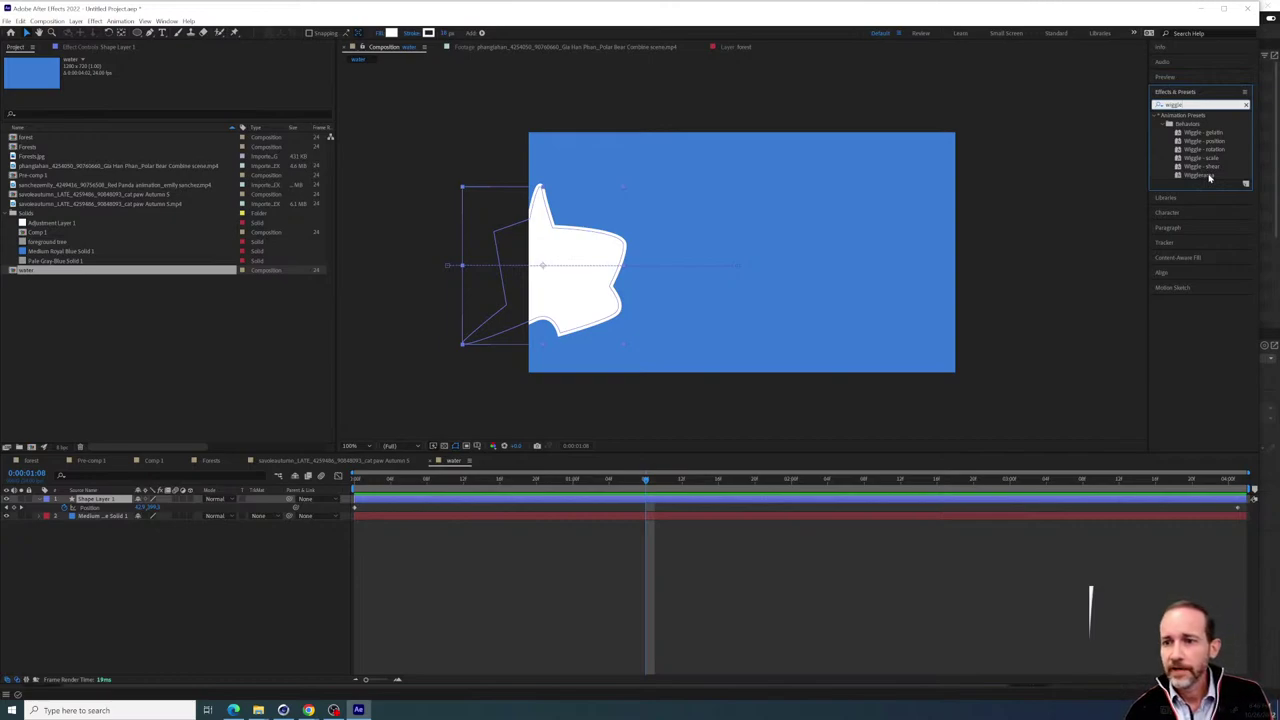
Try the Wigglerama preset on the white shape, and remove the Wigglerama and Transform effects it adds
double_click(1210, 177)
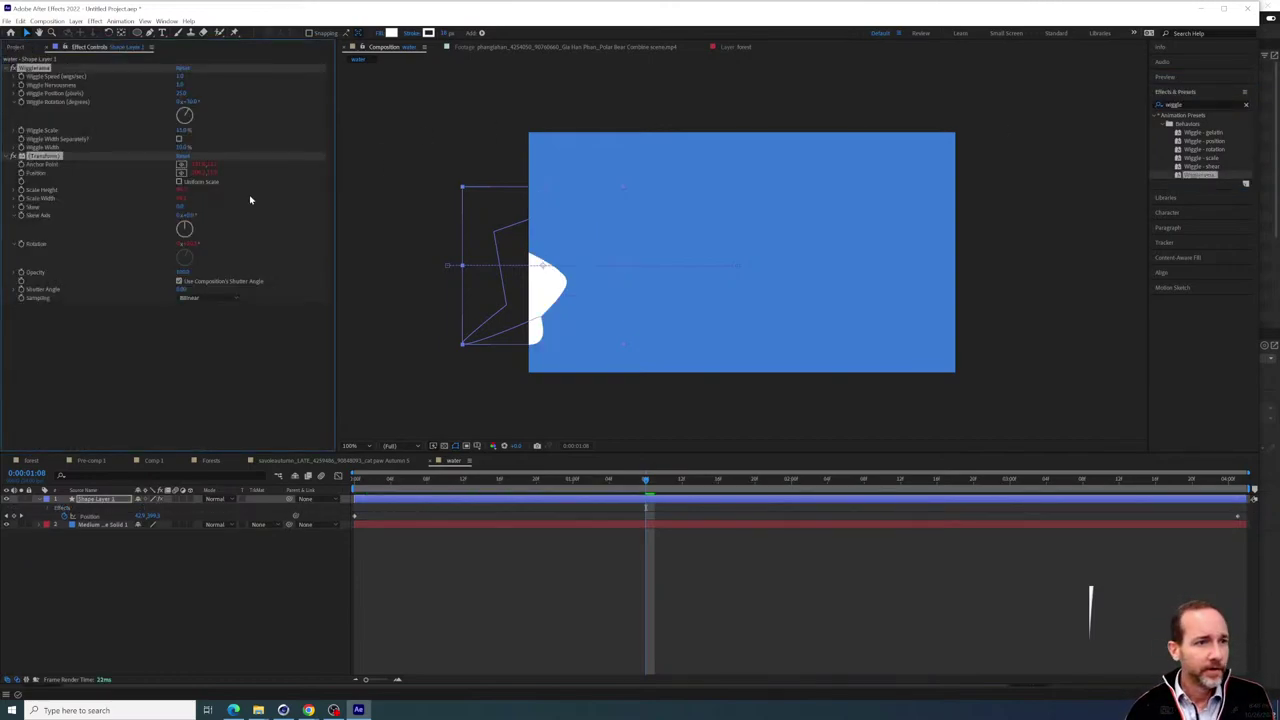
drag(365, 490, 438, 464)
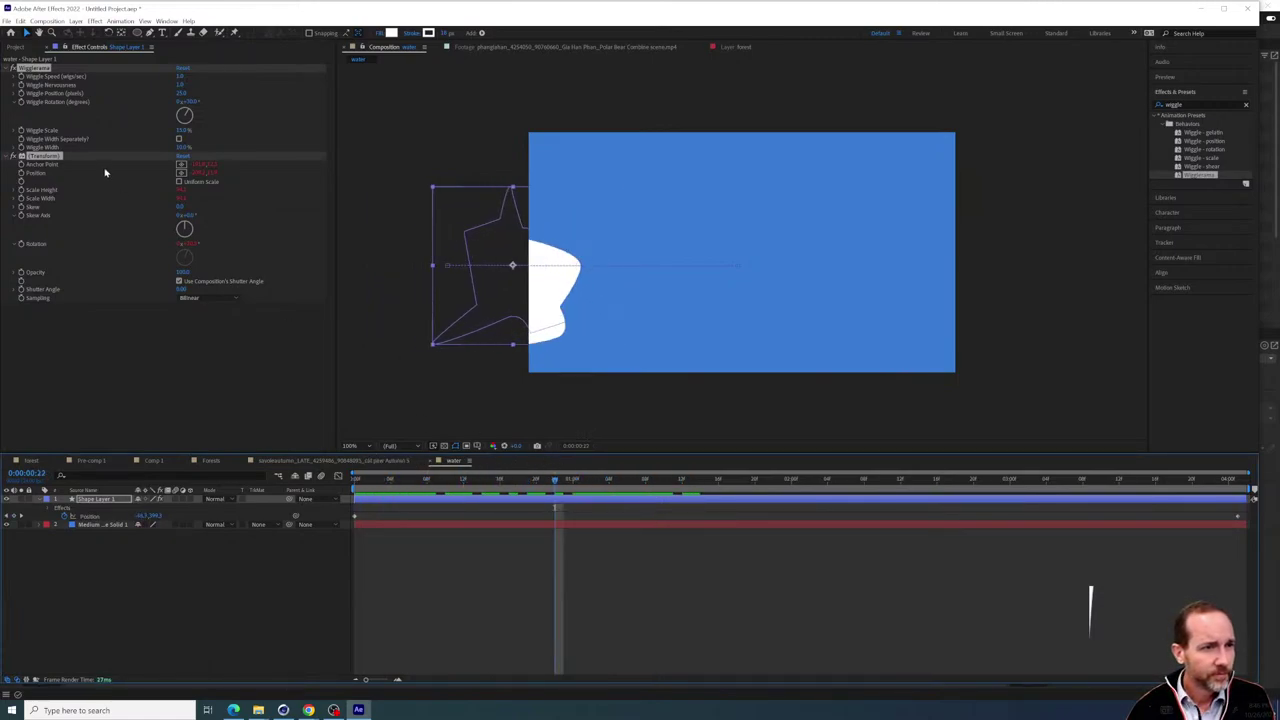
click(38, 67)
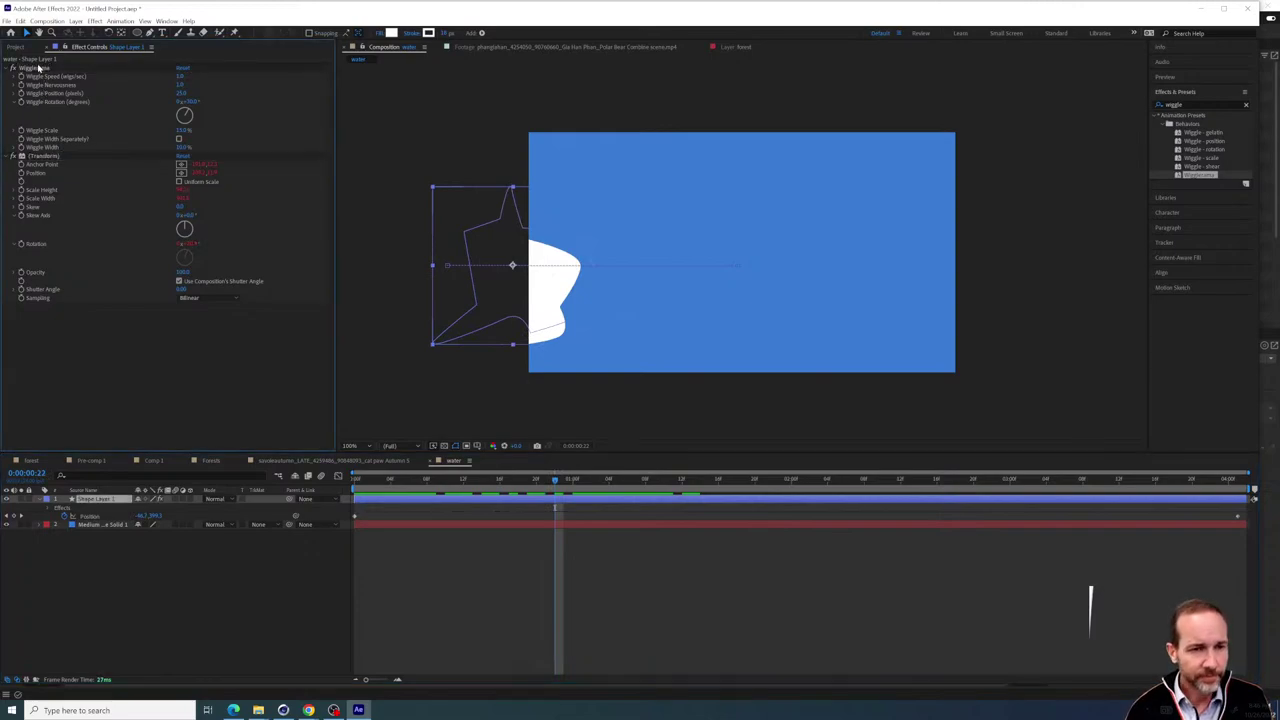
click(30, 68)
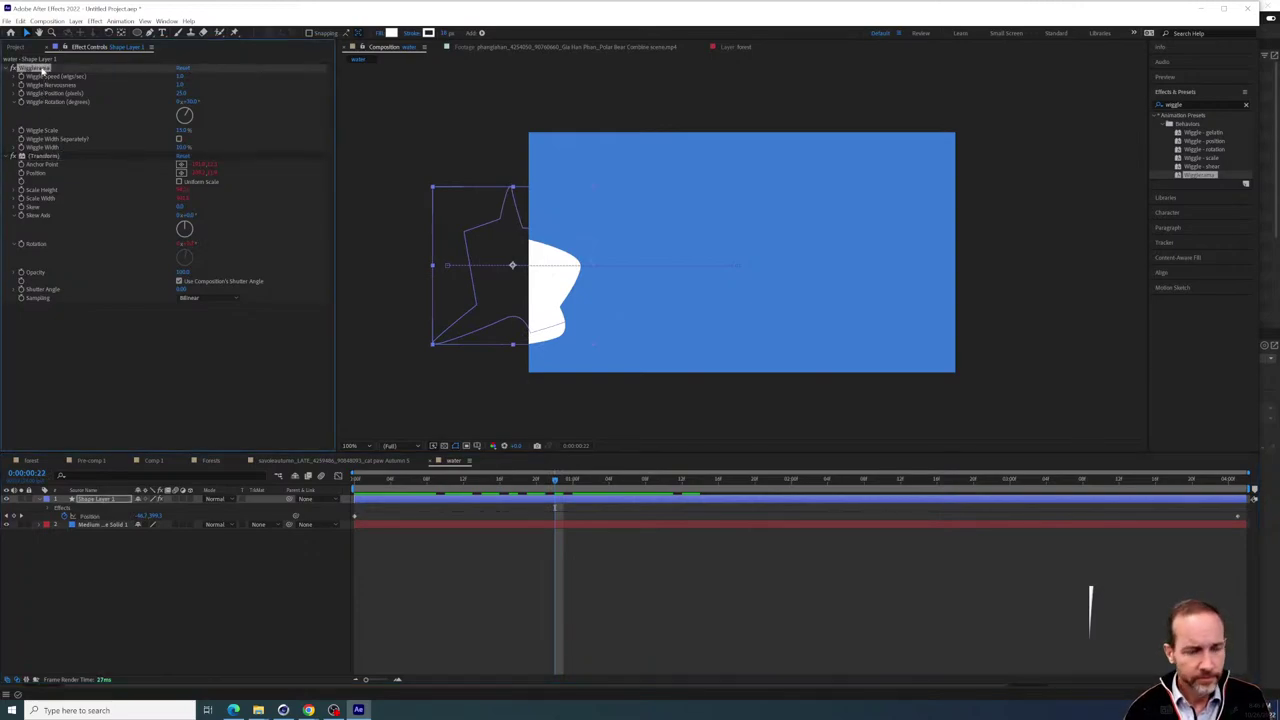
key(Delete)
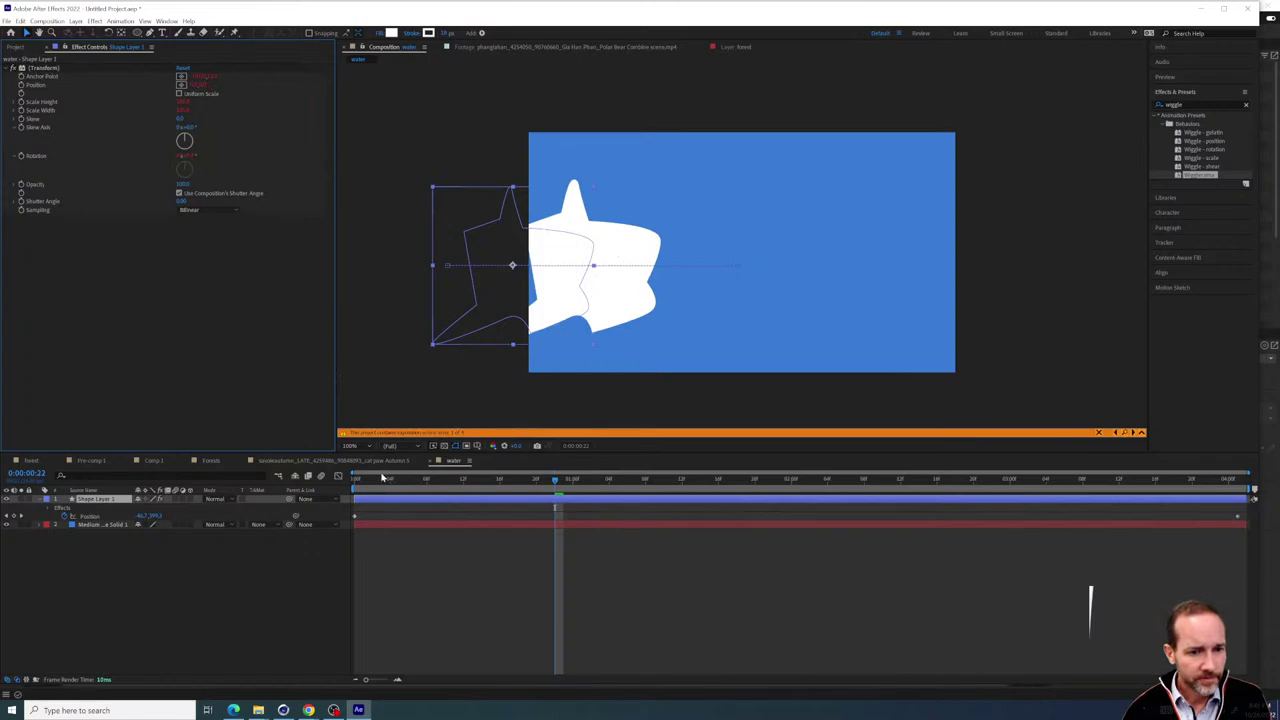
click(62, 66)
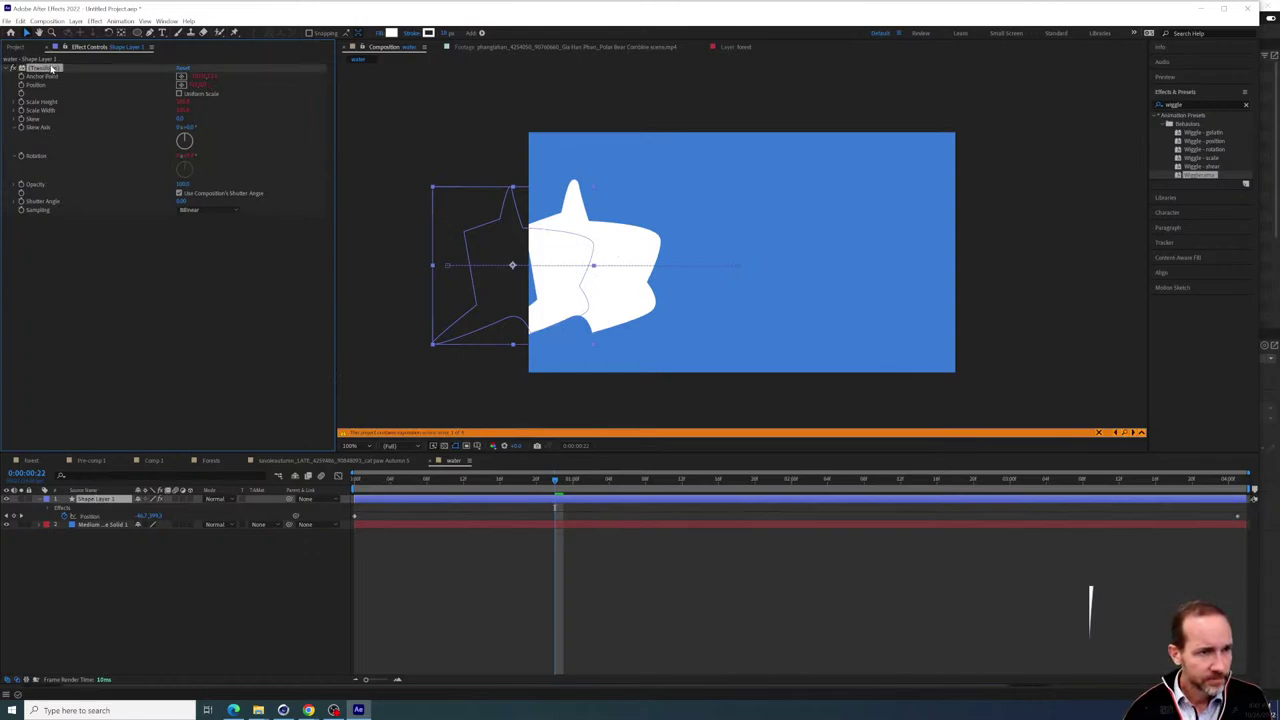
key(Delete)
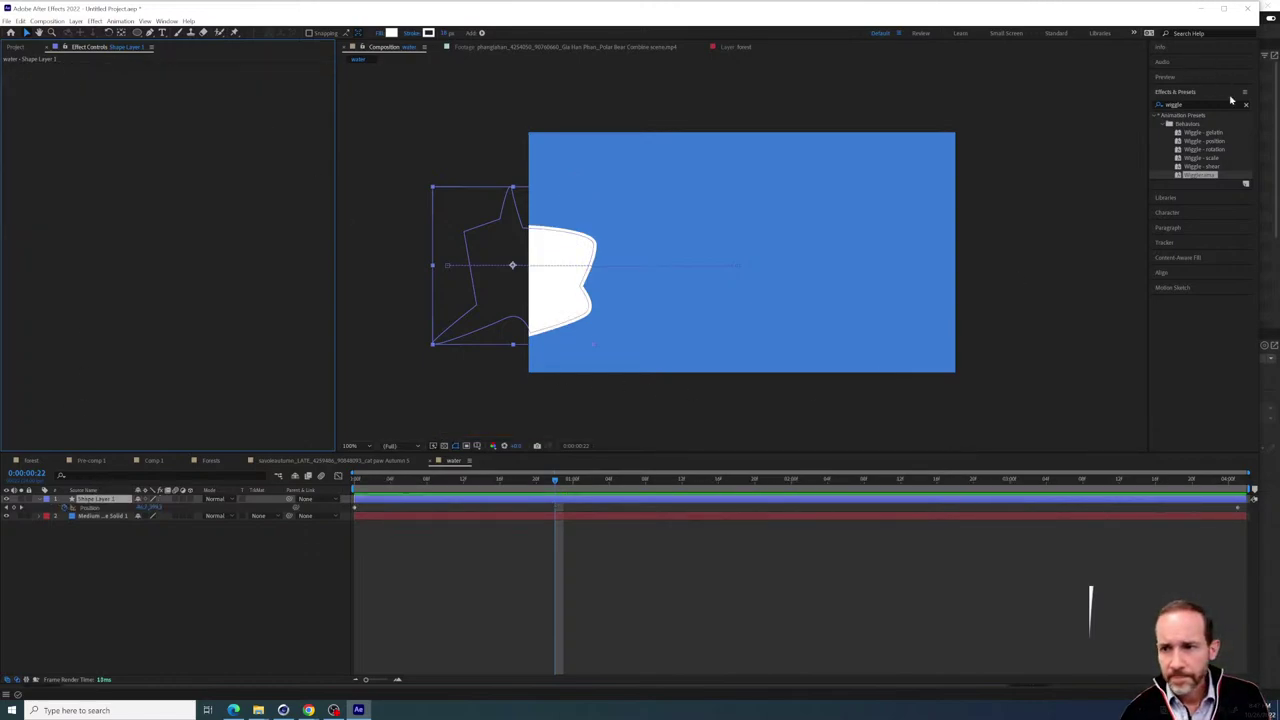
Apply the Wiggle - rotation preset to the white shape and preview its motion over the first seconds
click(1210, 150)
double_click(1212, 153)
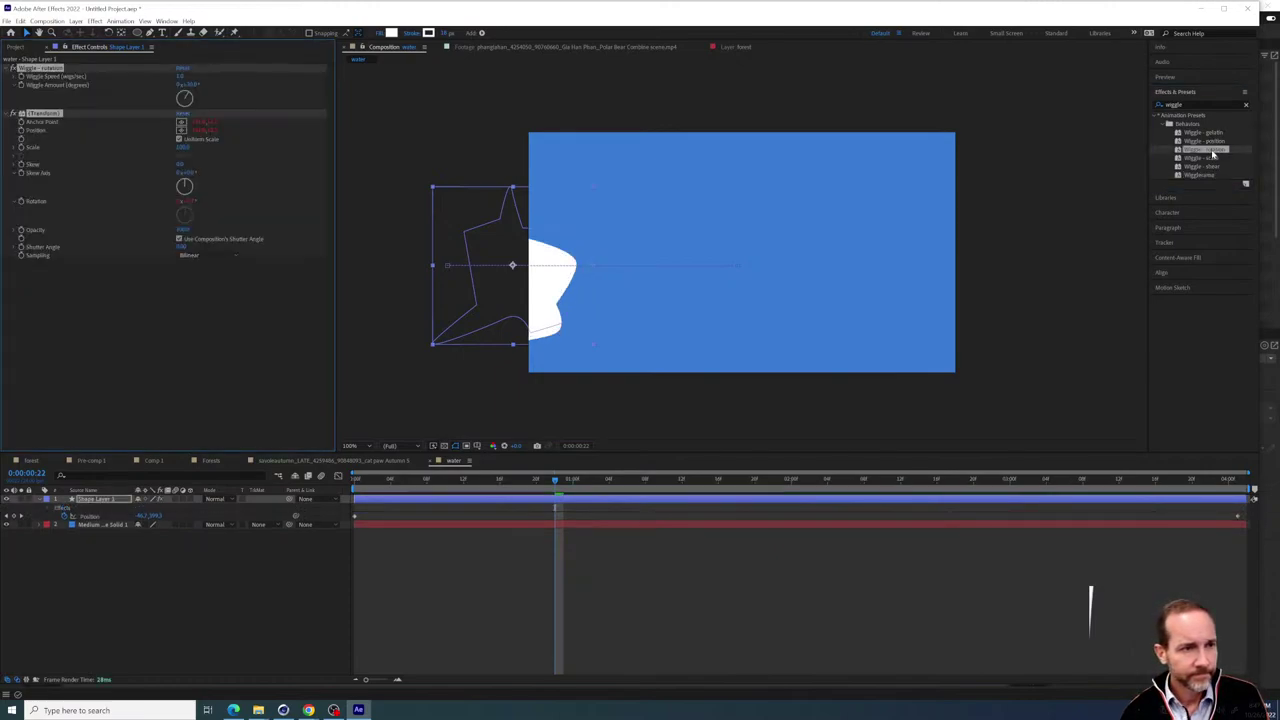
key(space)
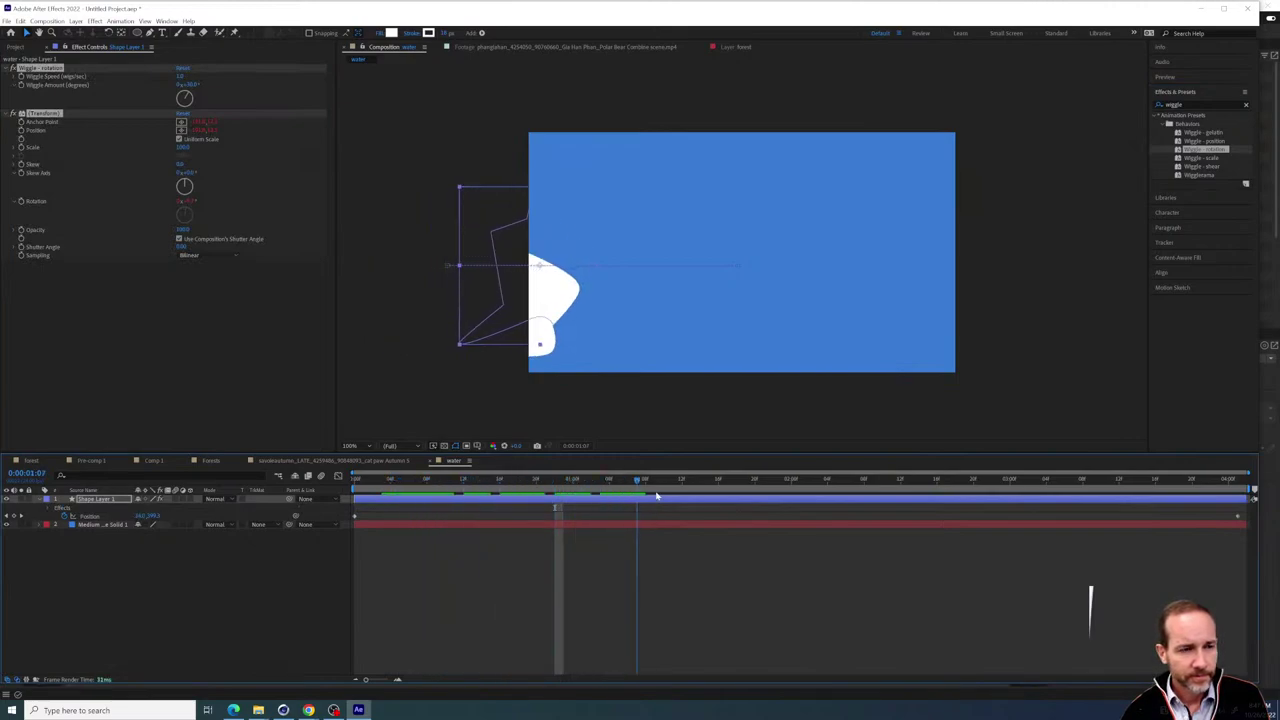
drag(713, 497, 501, 470)
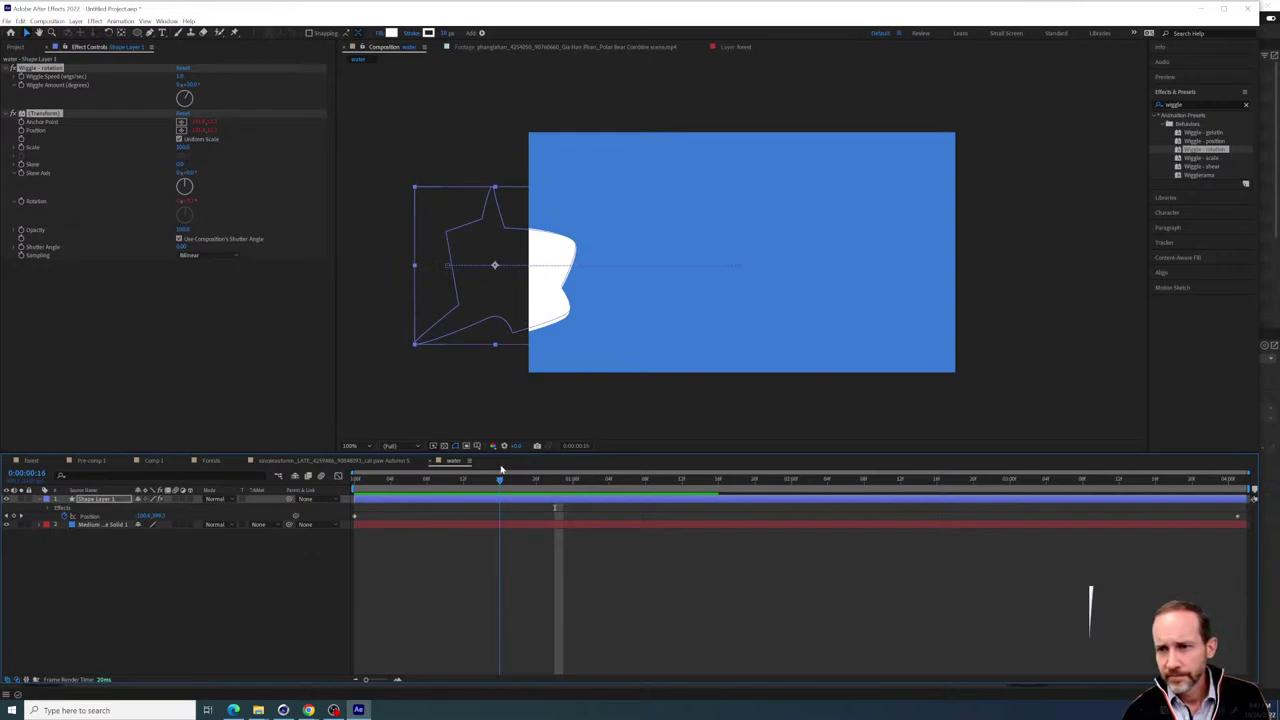
drag(501, 469, 612, 494)
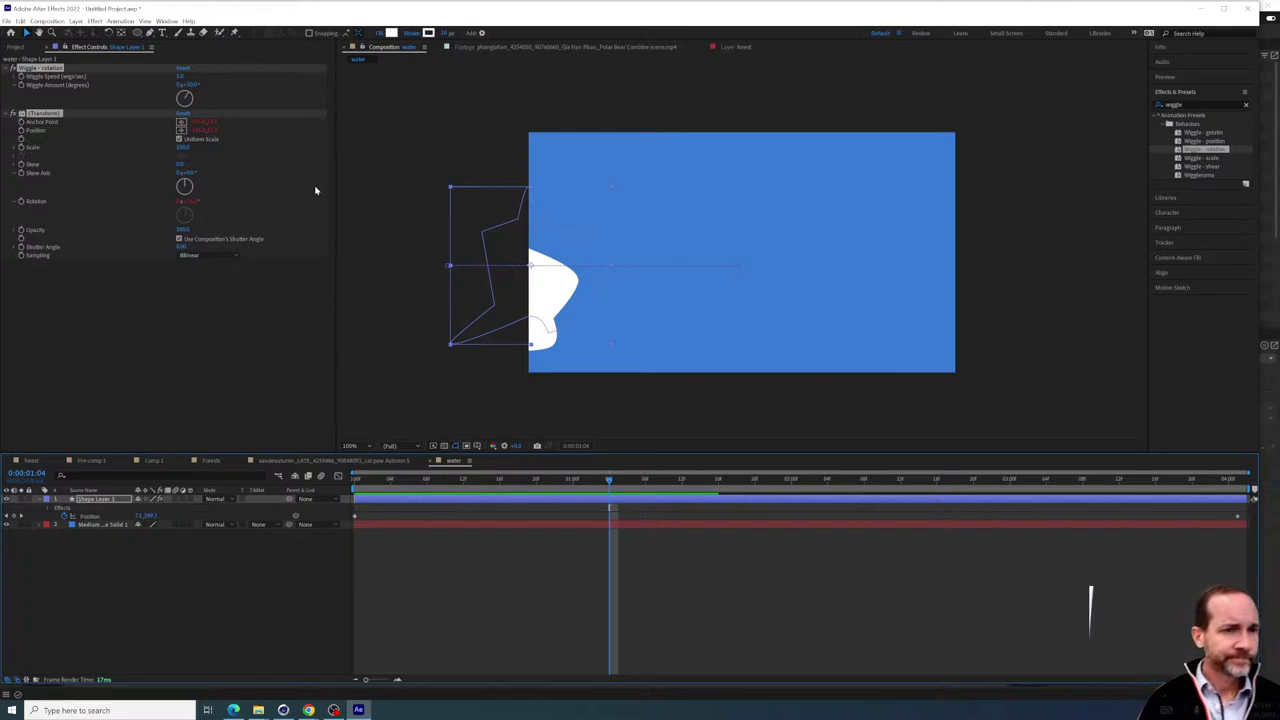
key(Home)
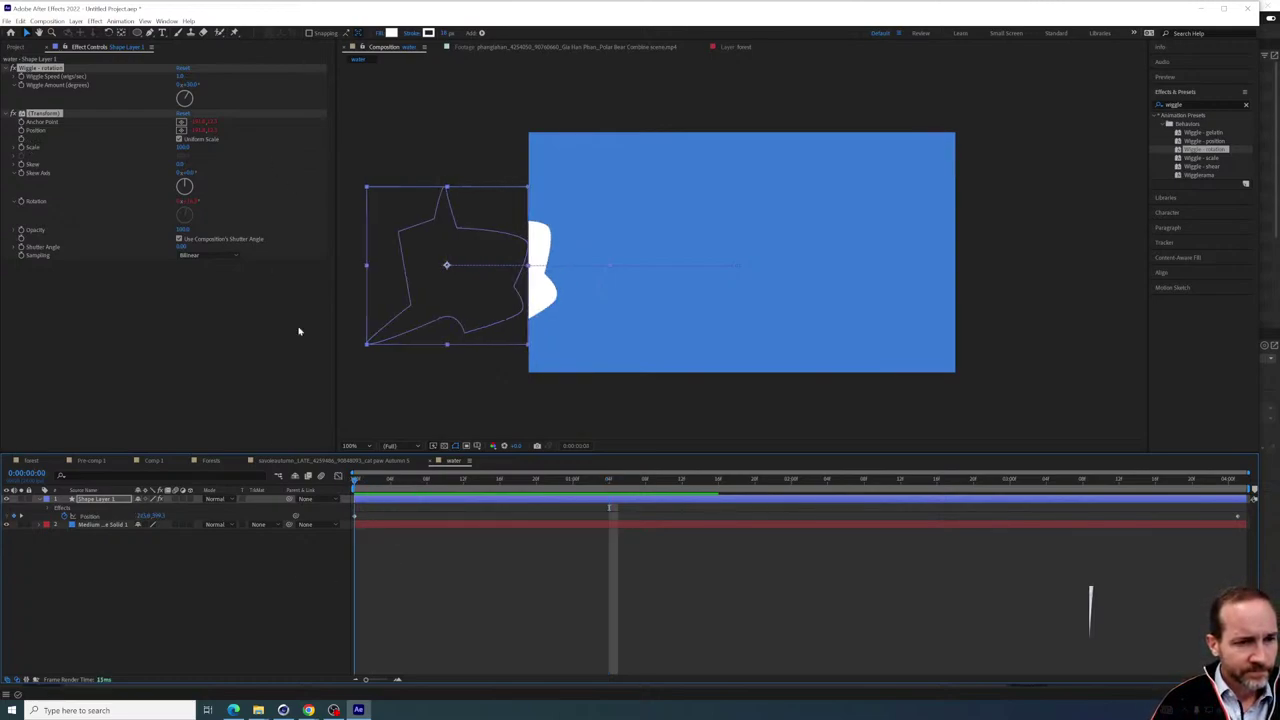
key(space)
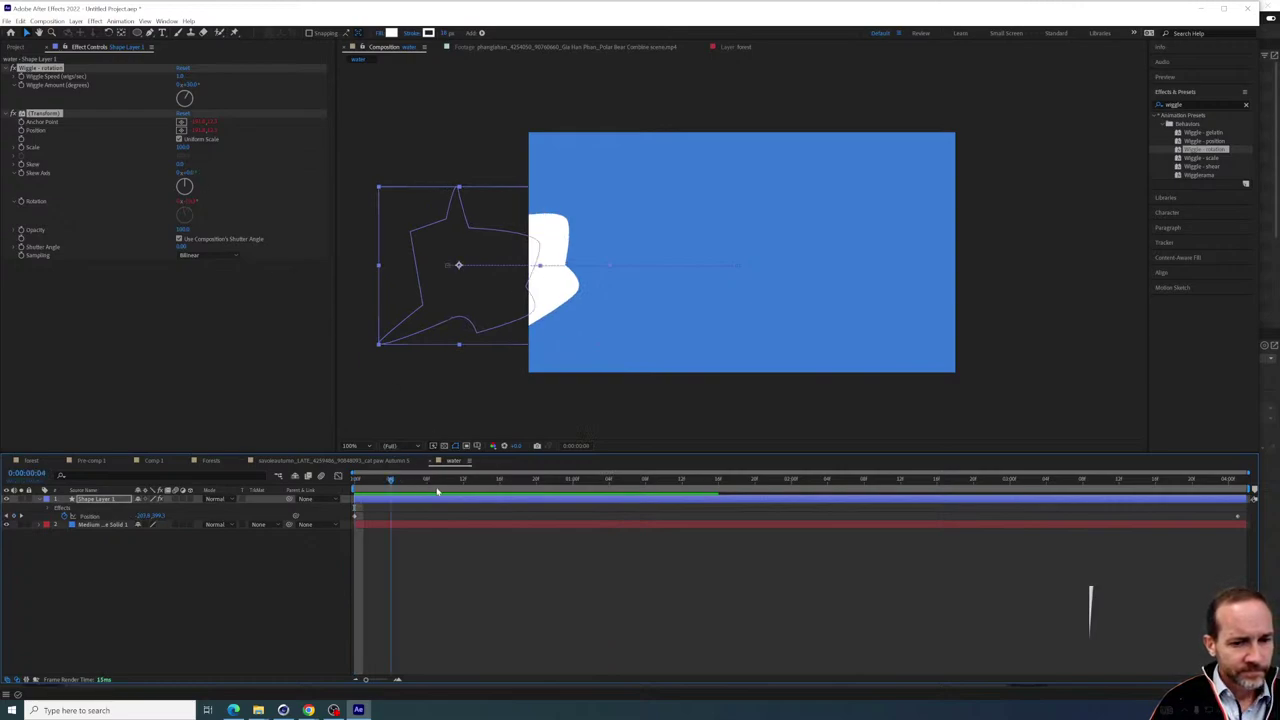
key(space)
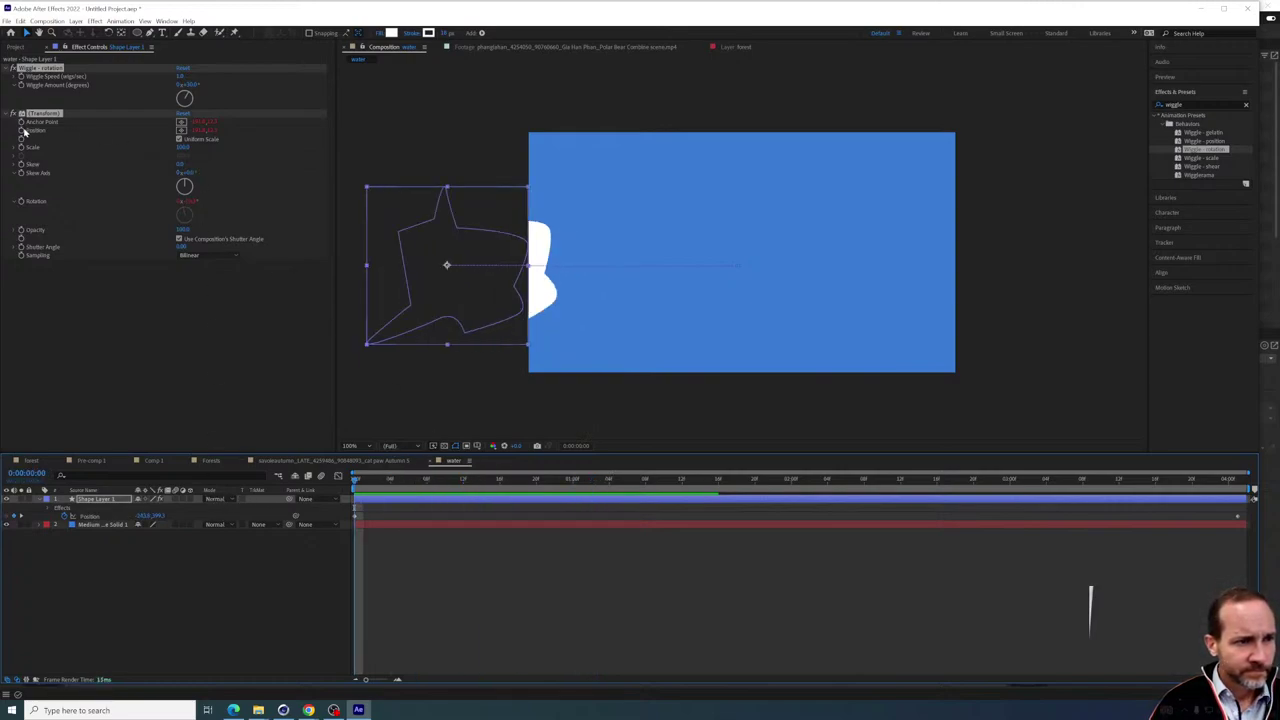
Try keyframing the Transform effect's Position around 0:00:01:14, undo the move, and remove the Wiggle - rotation and Transform effects
click(22, 130)
drag(455, 483, 700, 484)
drag(197, 131, 294, 132)
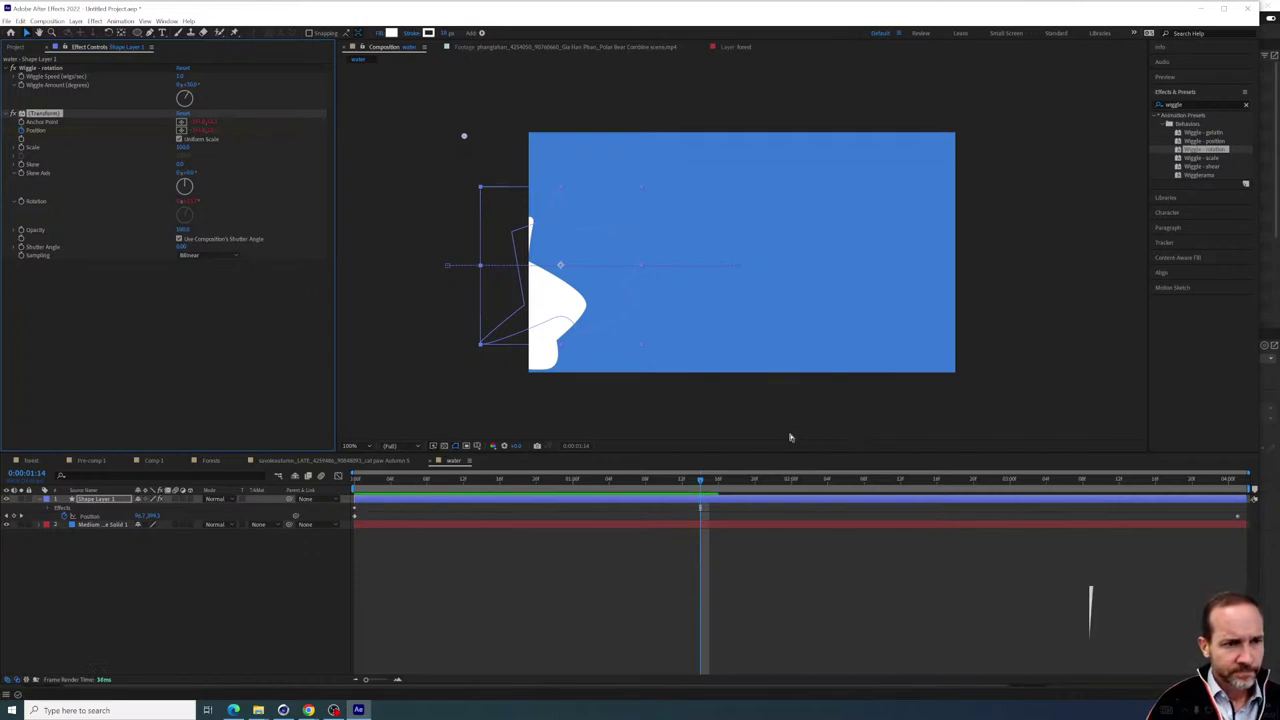
key(ctrl+z)
key(Home)
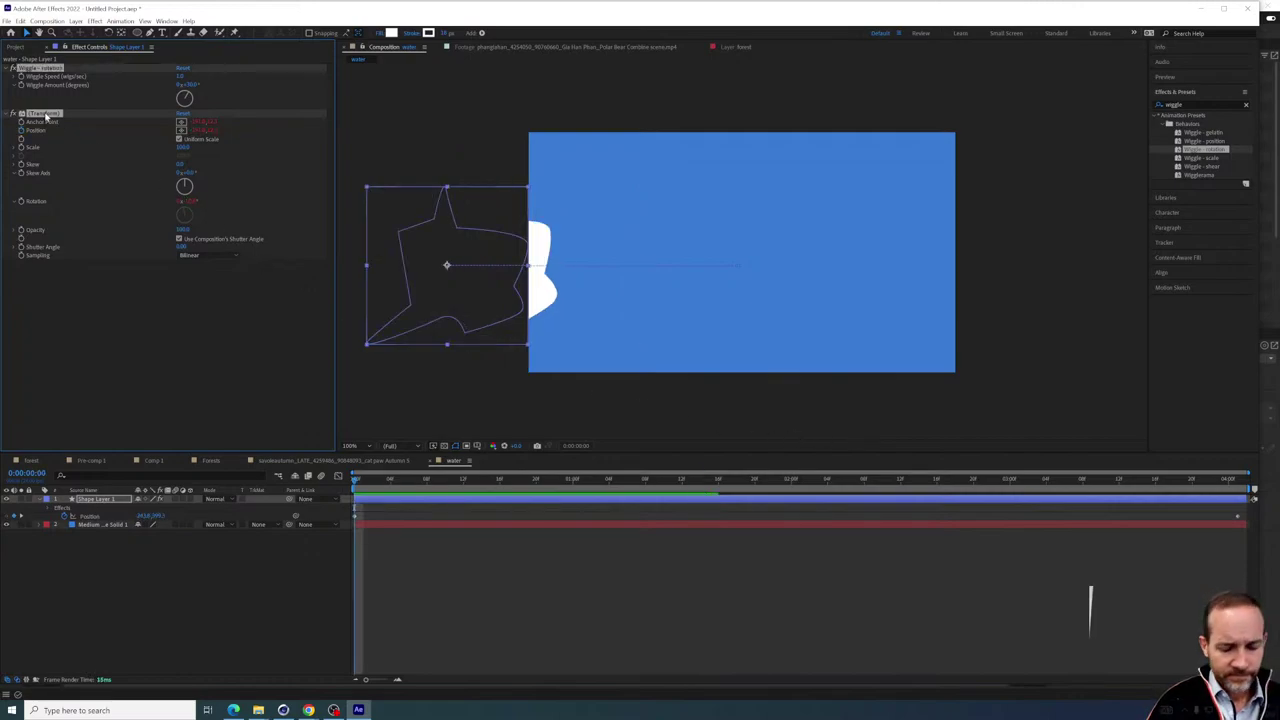
key(Delete)
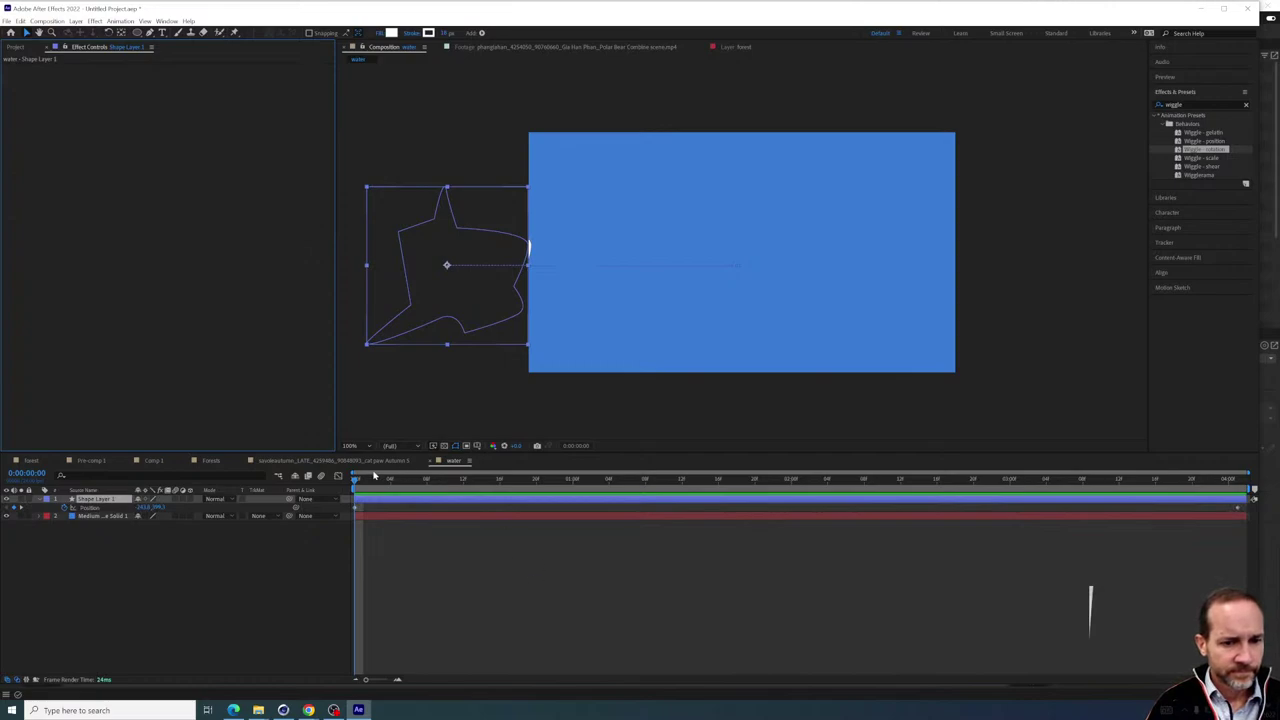
Reapply the Wiggle - rotation preset to the white shape with the playhead at 0:00:02:09 and preview the motion
drag(408, 483, 874, 549)
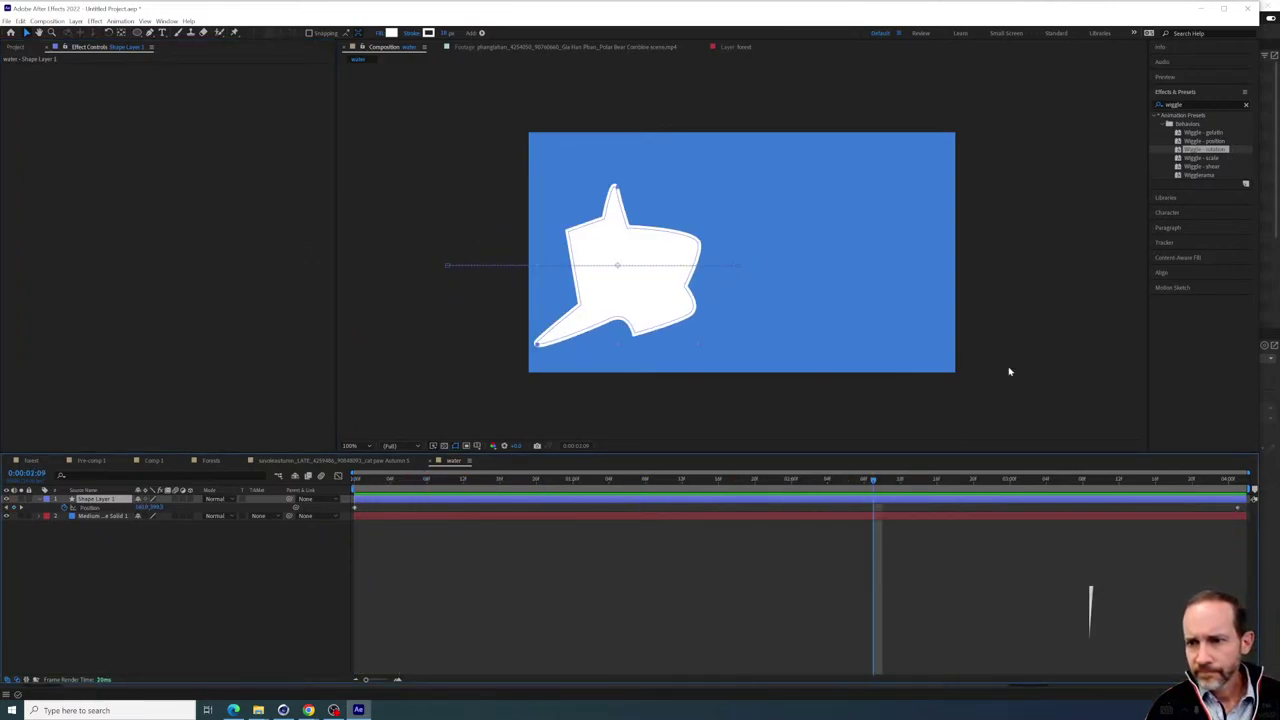
click(1212, 150)
click(1211, 142)
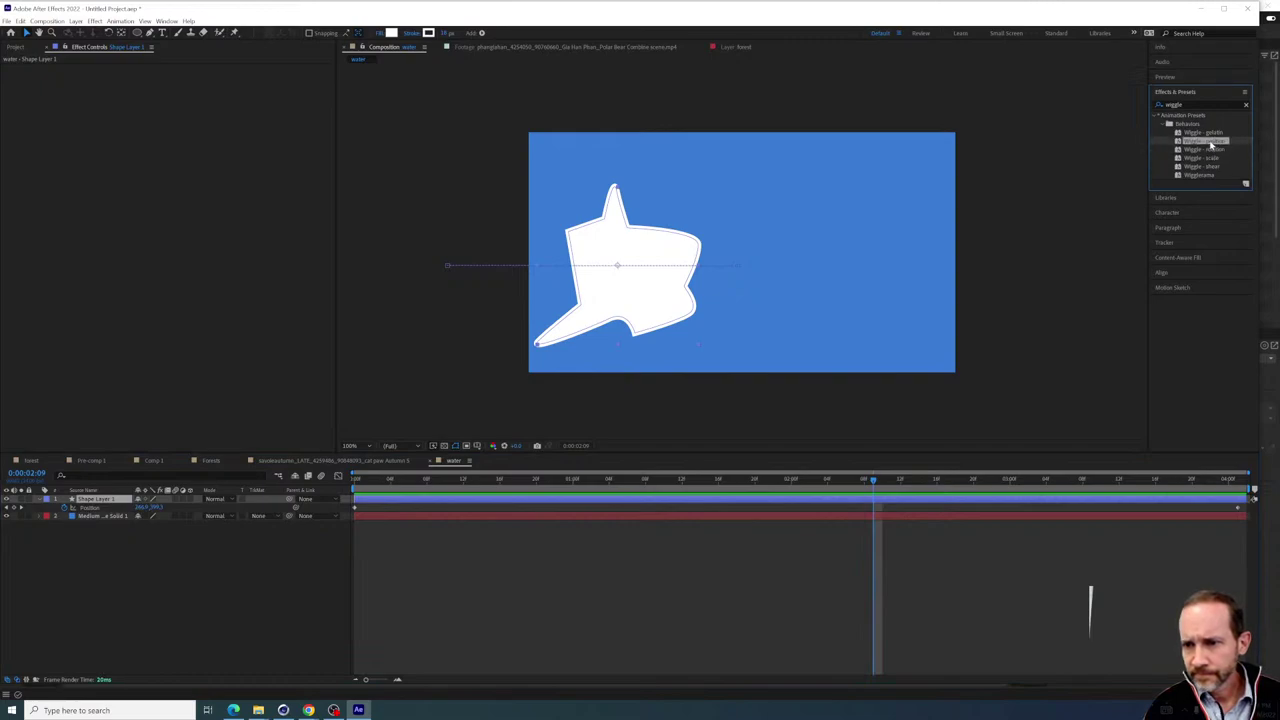
click(1211, 150)
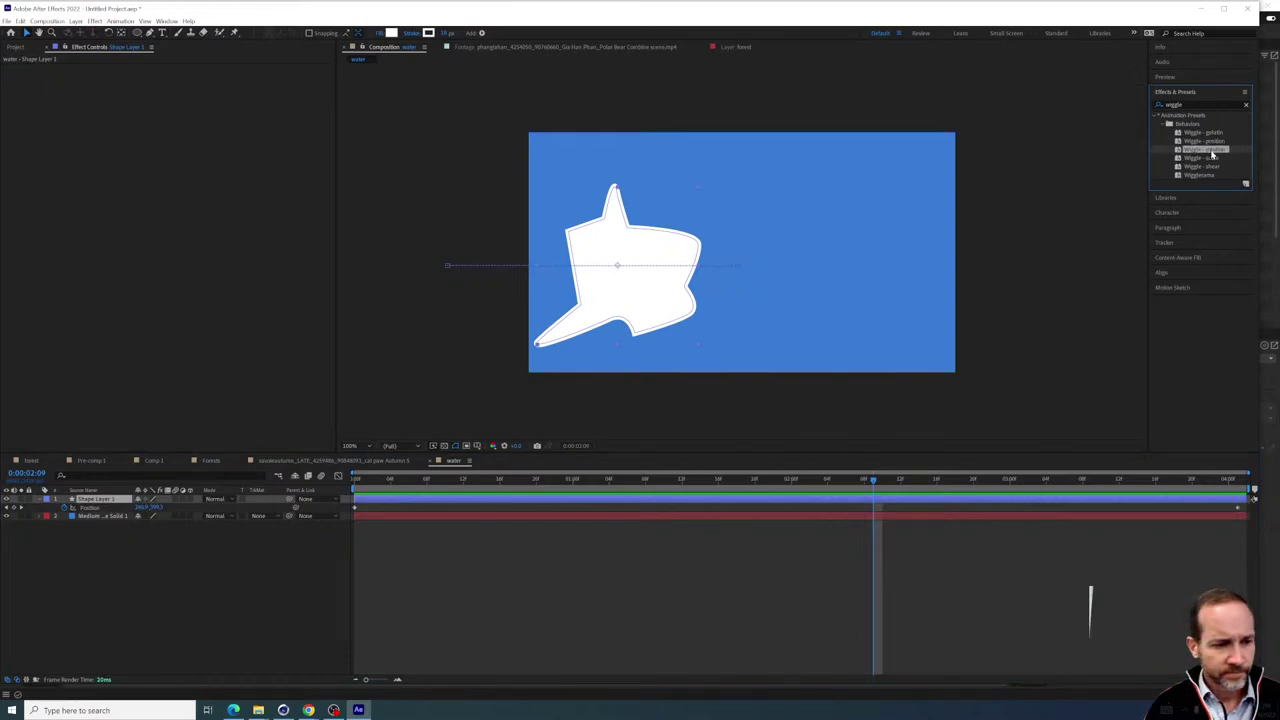
double_click(1212, 150)
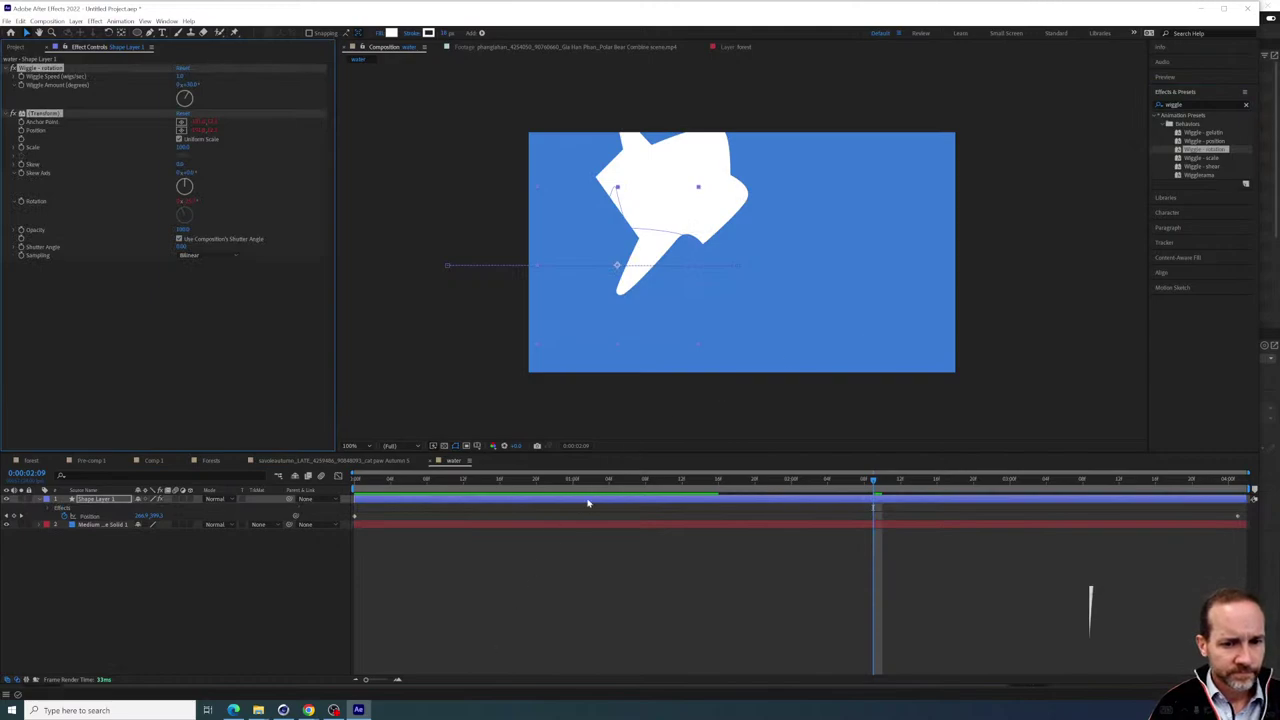
drag(657, 481, 730, 488)
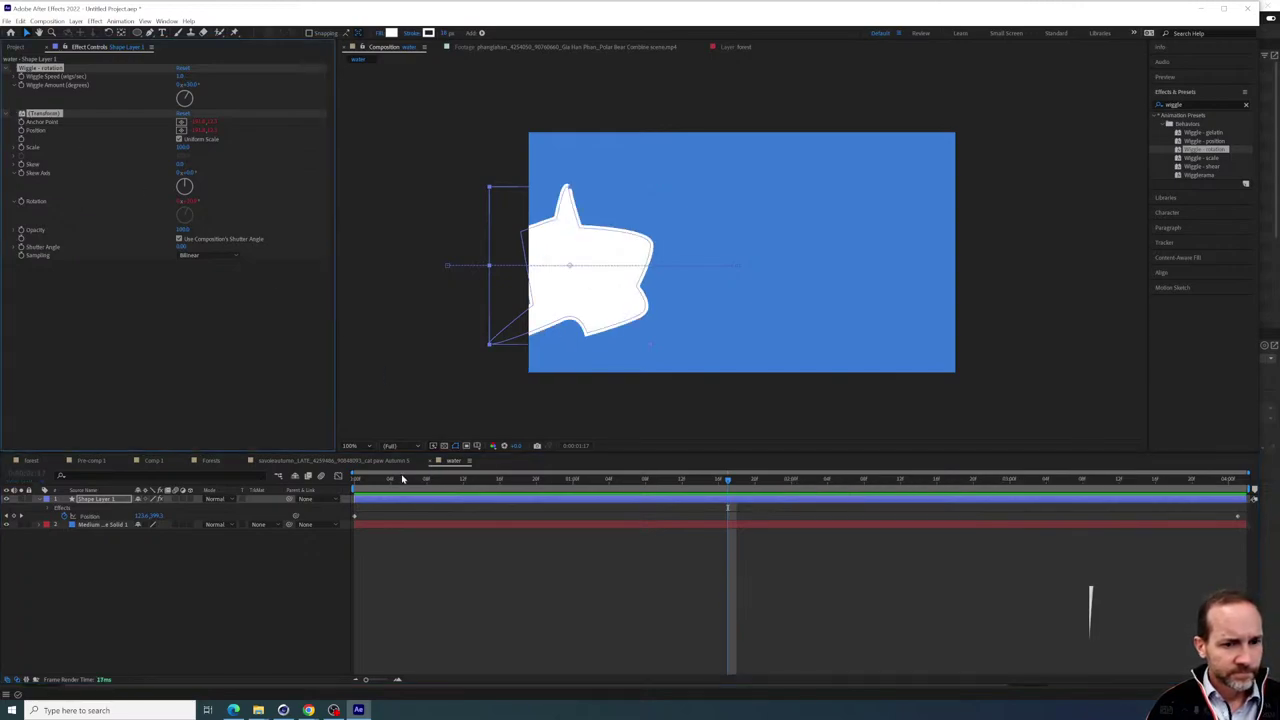
Increase the Wiggle - rotation effect's speed and amount in degrees, previewing the shape's motion before and after
click(446, 480)
drag(458, 480, 636, 480)
drag(566, 506, 627, 506)
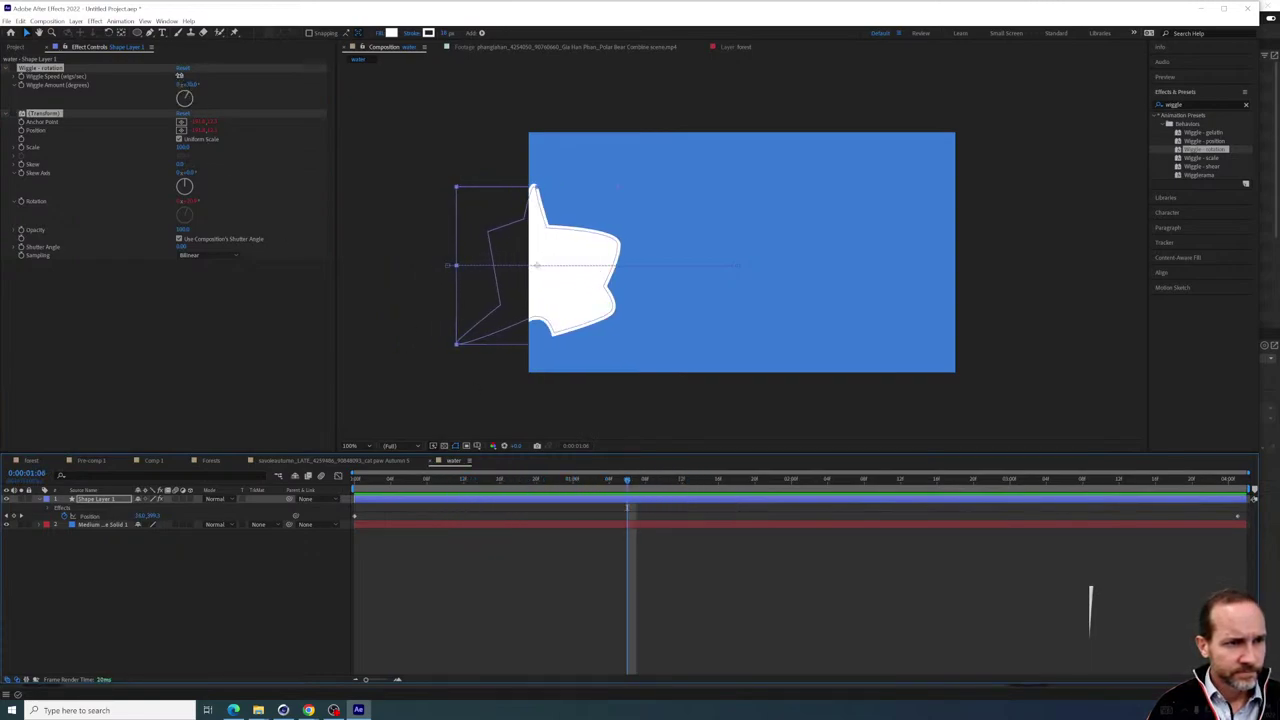
drag(180, 76, 230, 76)
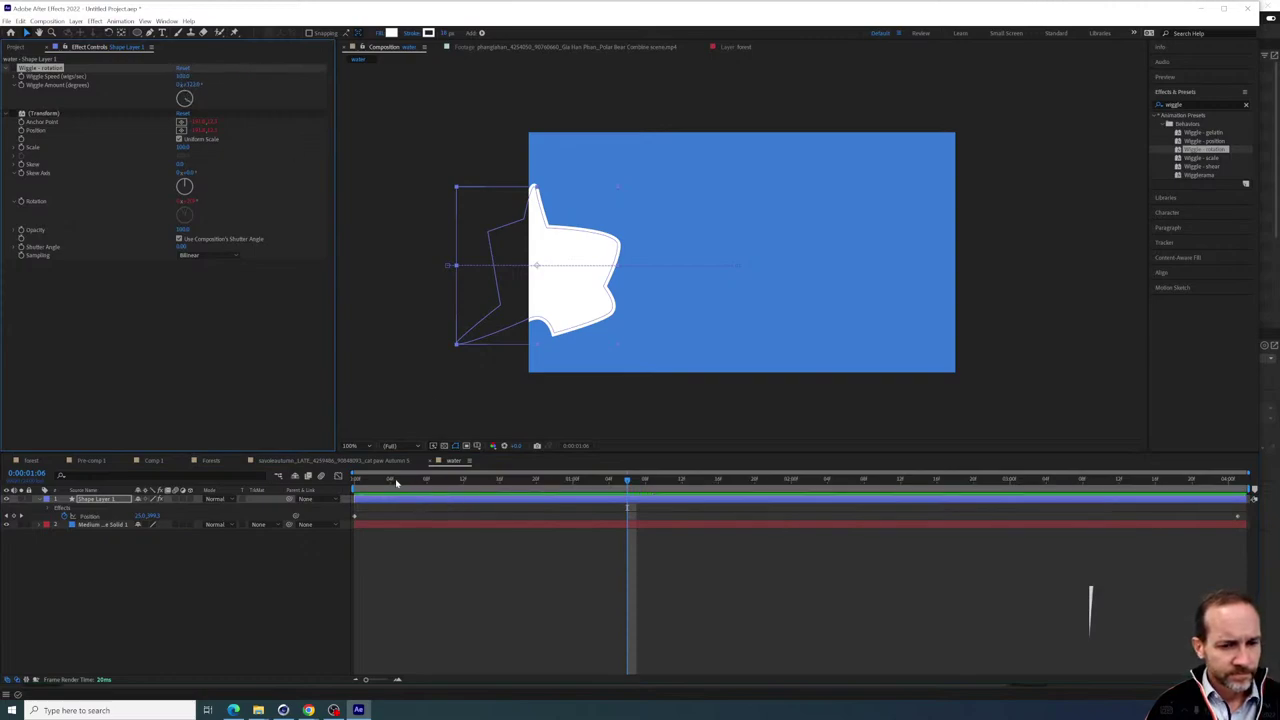
drag(420, 482, 655, 508)
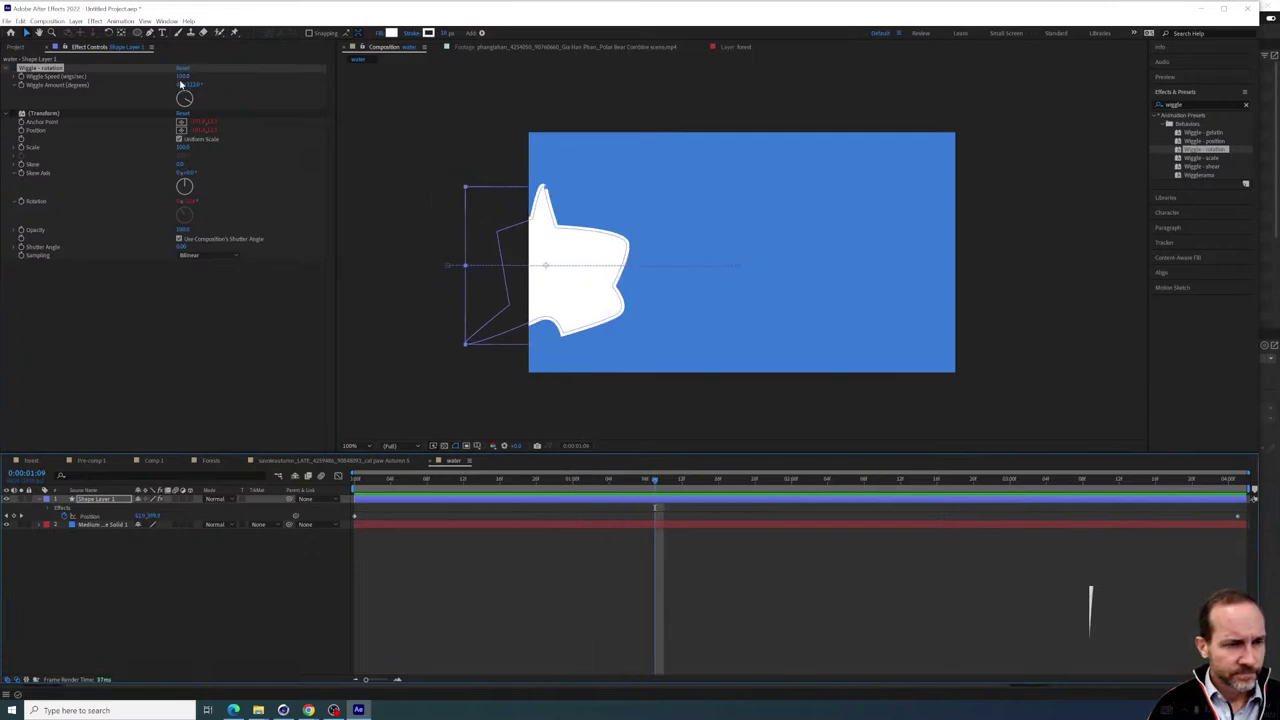
Lower the Wiggle Speed to a fraction of one wiggle per second and preview the gentler rotation
drag(181, 80, 145, 77)
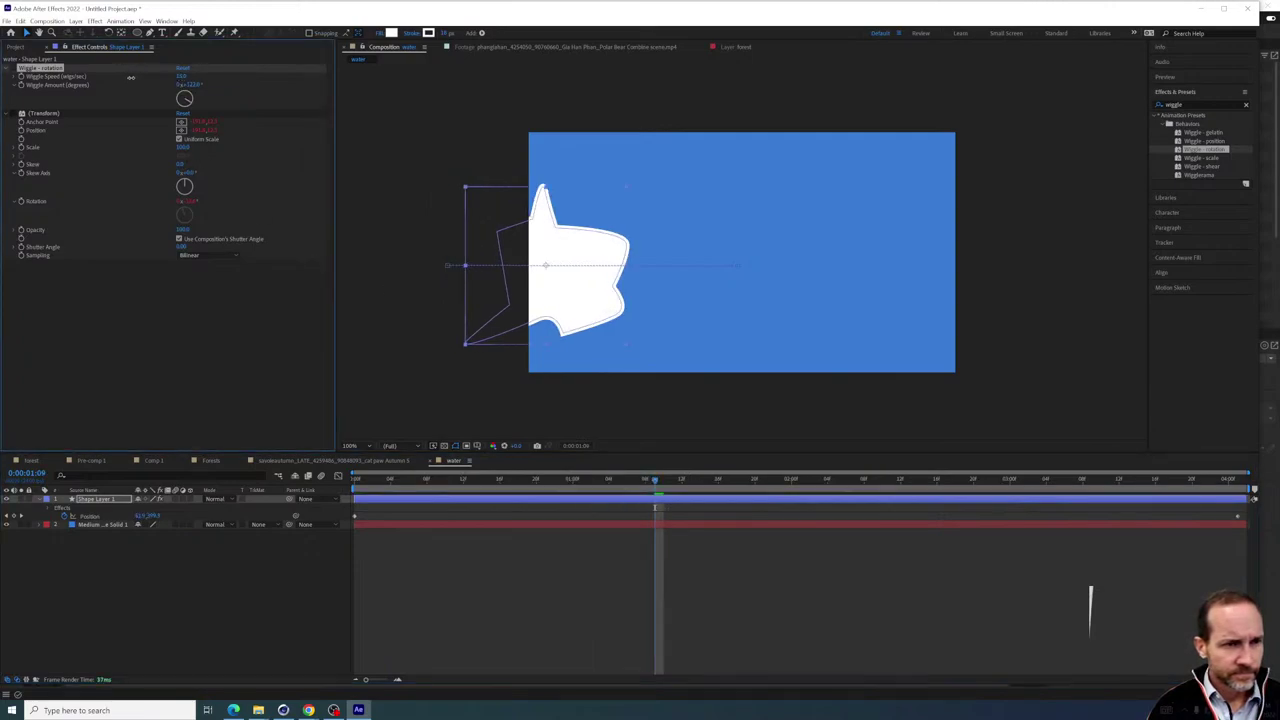
drag(123, 77, 123, 77)
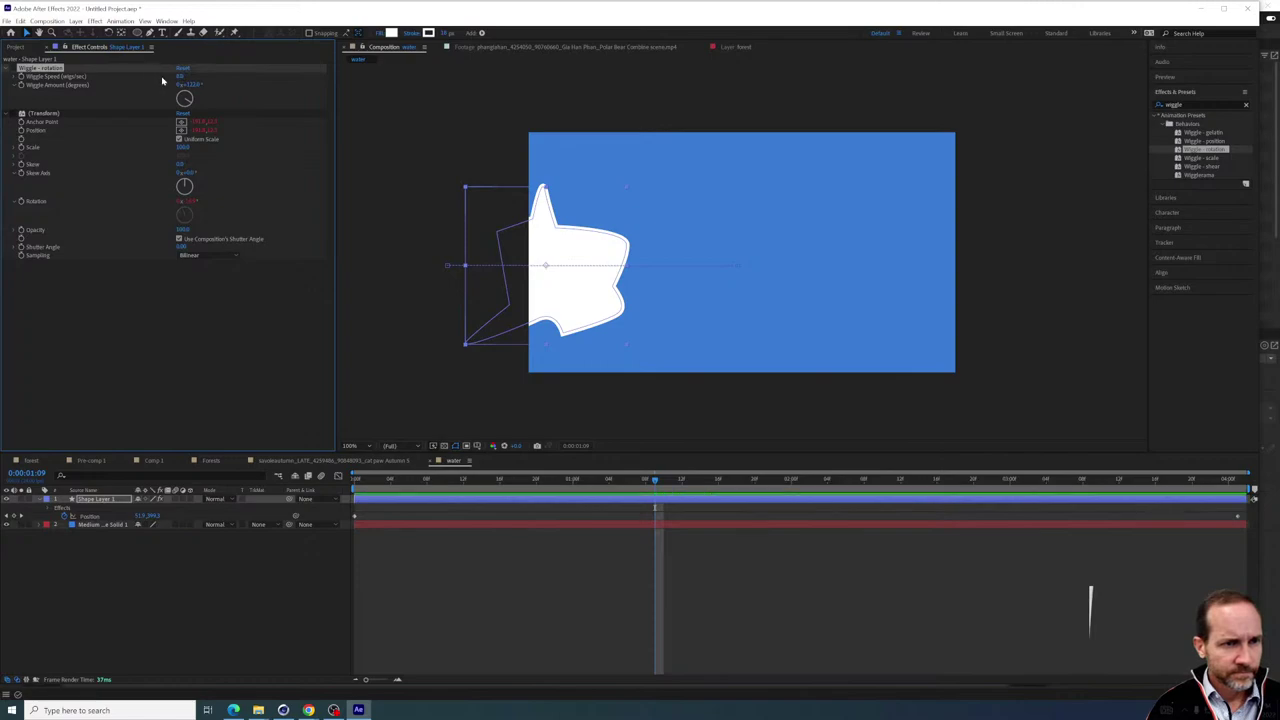
click(177, 78)
click(181, 76)
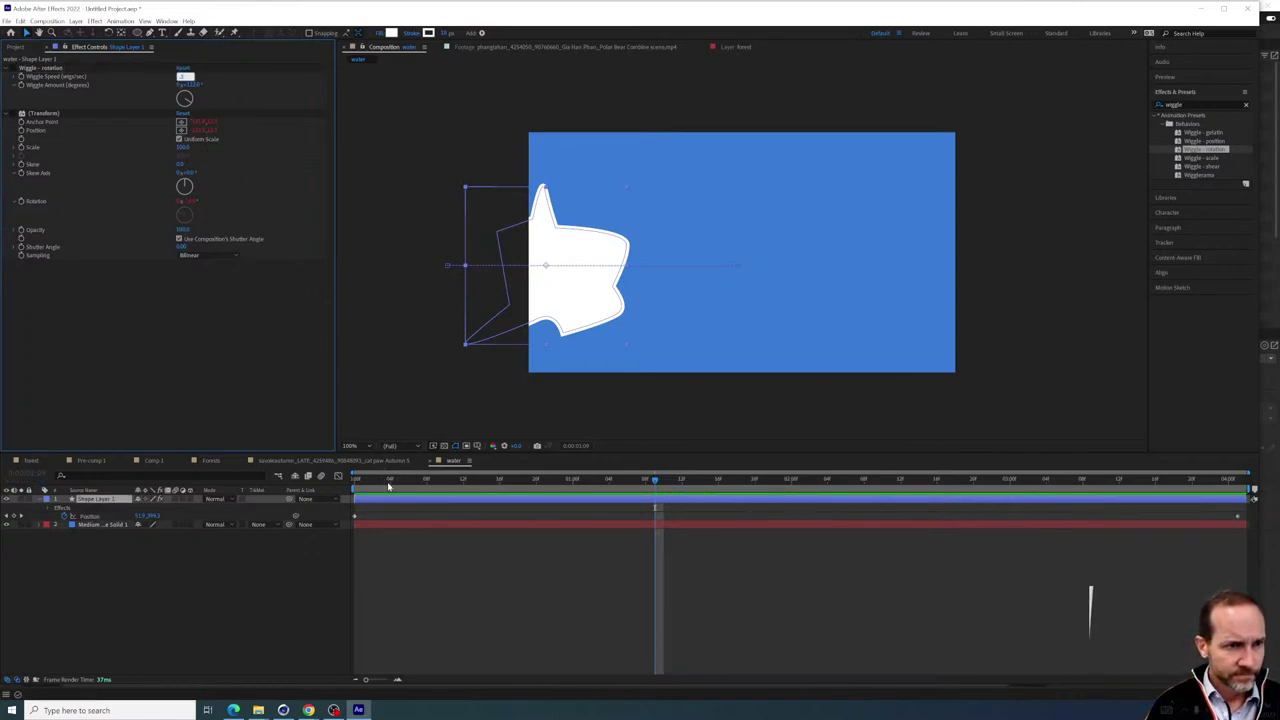
drag(388, 486, 627, 490)
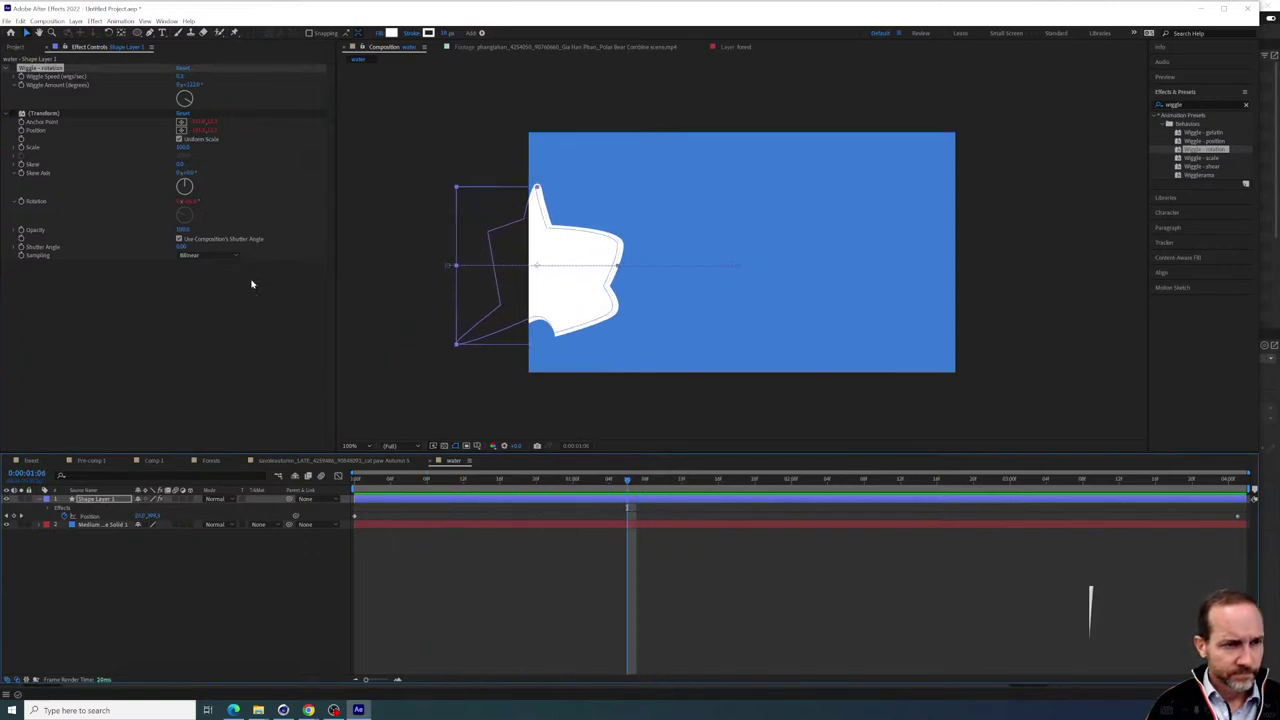
Increase the Wiggle - rotation effect's Wiggle Amount in degrees and preview the white shape's motion
drag(193, 85, 343, 87)
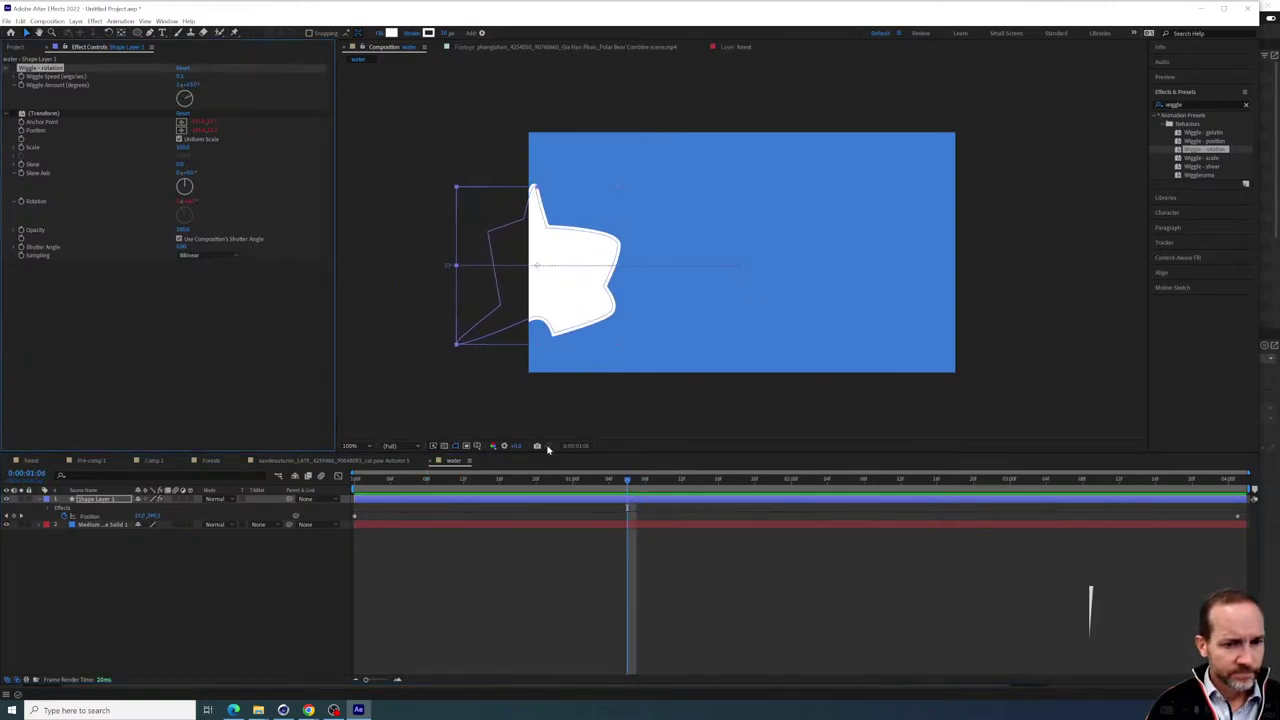
key(space)
key(space)
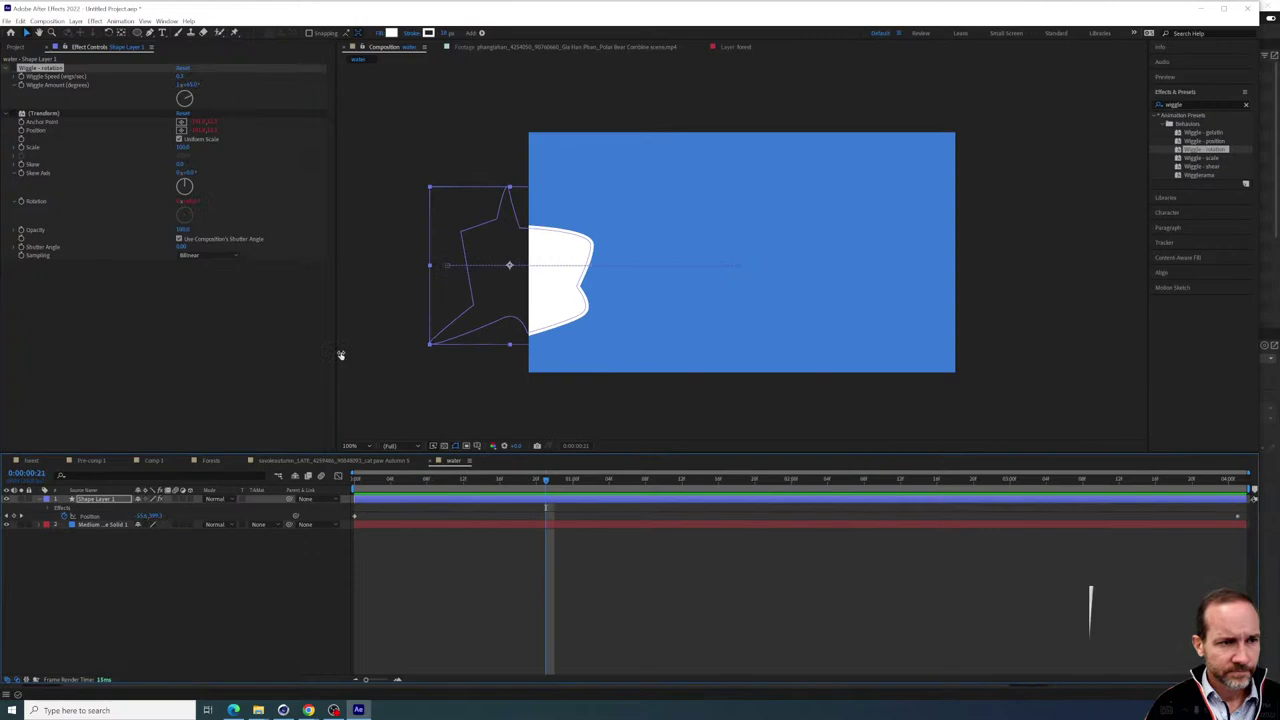
Remove the Transform and Wiggle - rotation effects from the white shape and scrub the timeline to check its plain drift
click(61, 114)
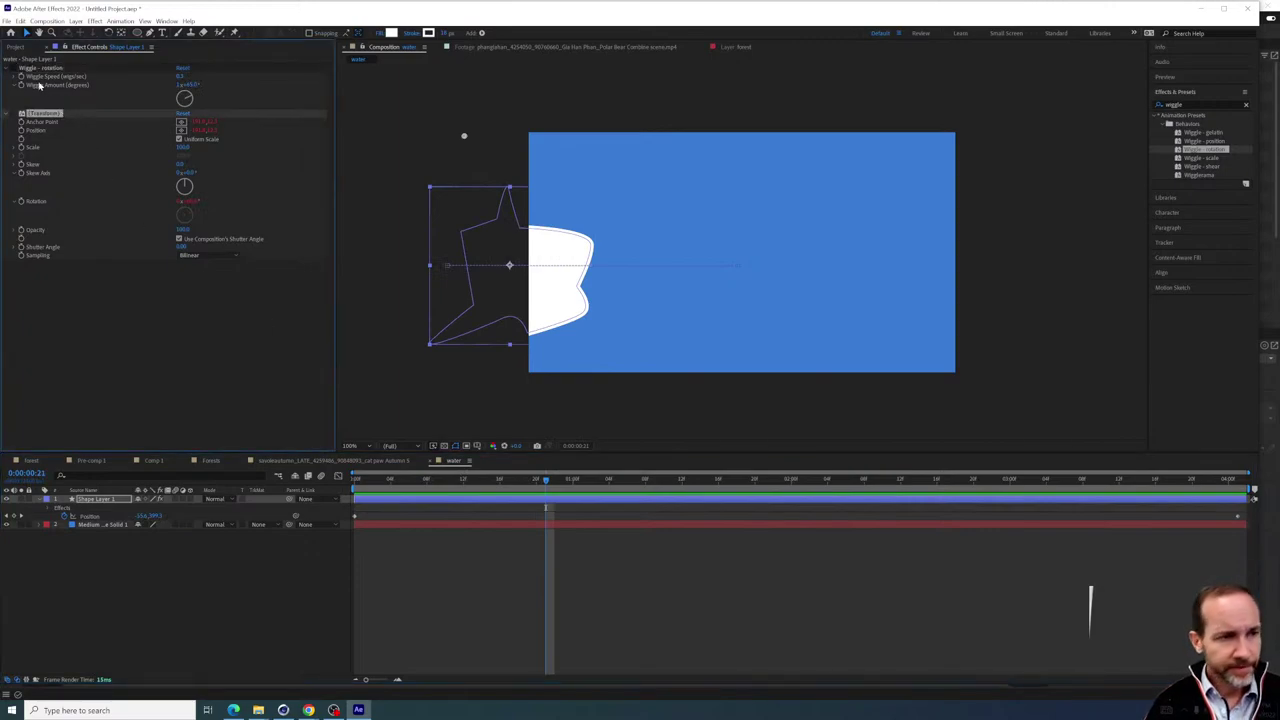
key(Delete)
key(Delete)
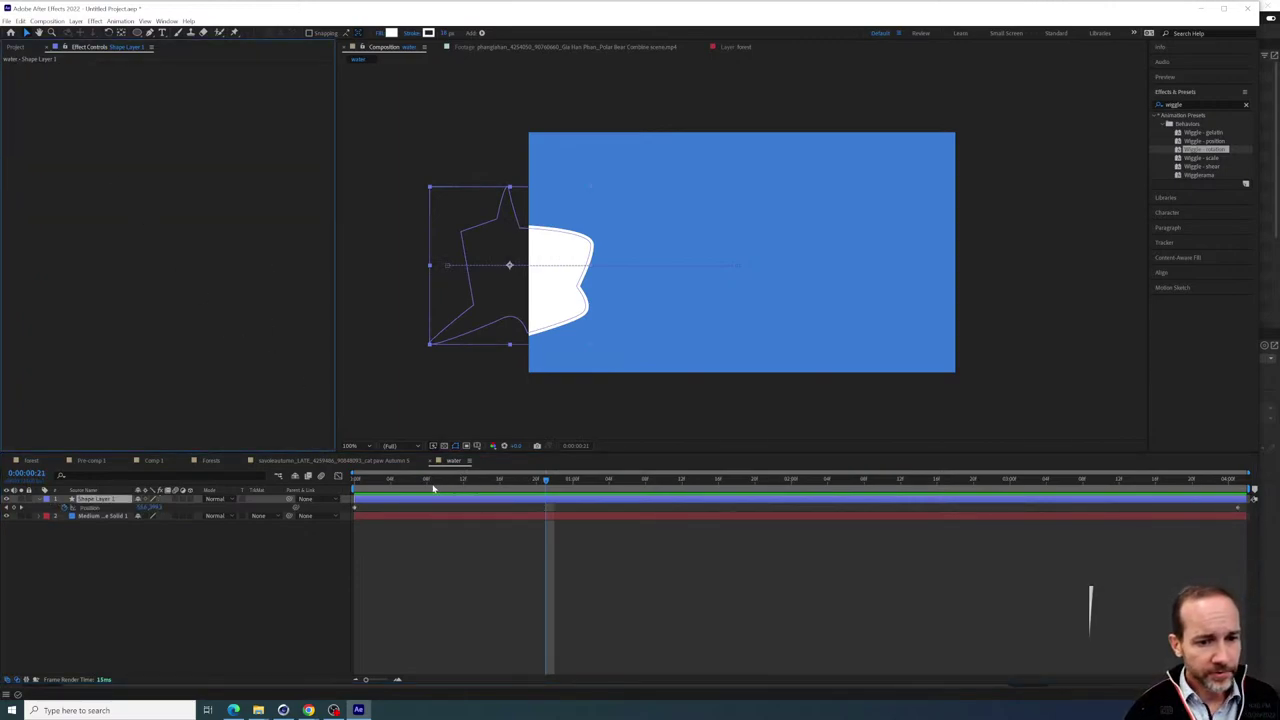
drag(433, 487, 737, 482)
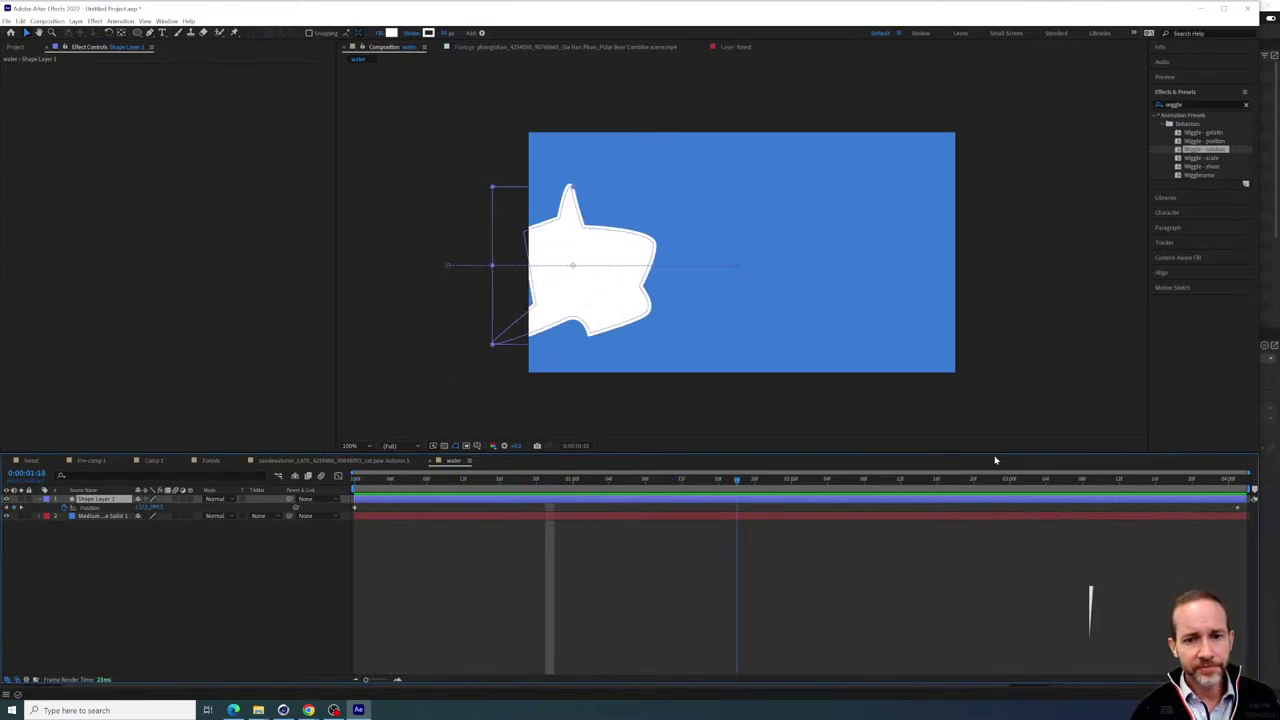
click(1020, 479)
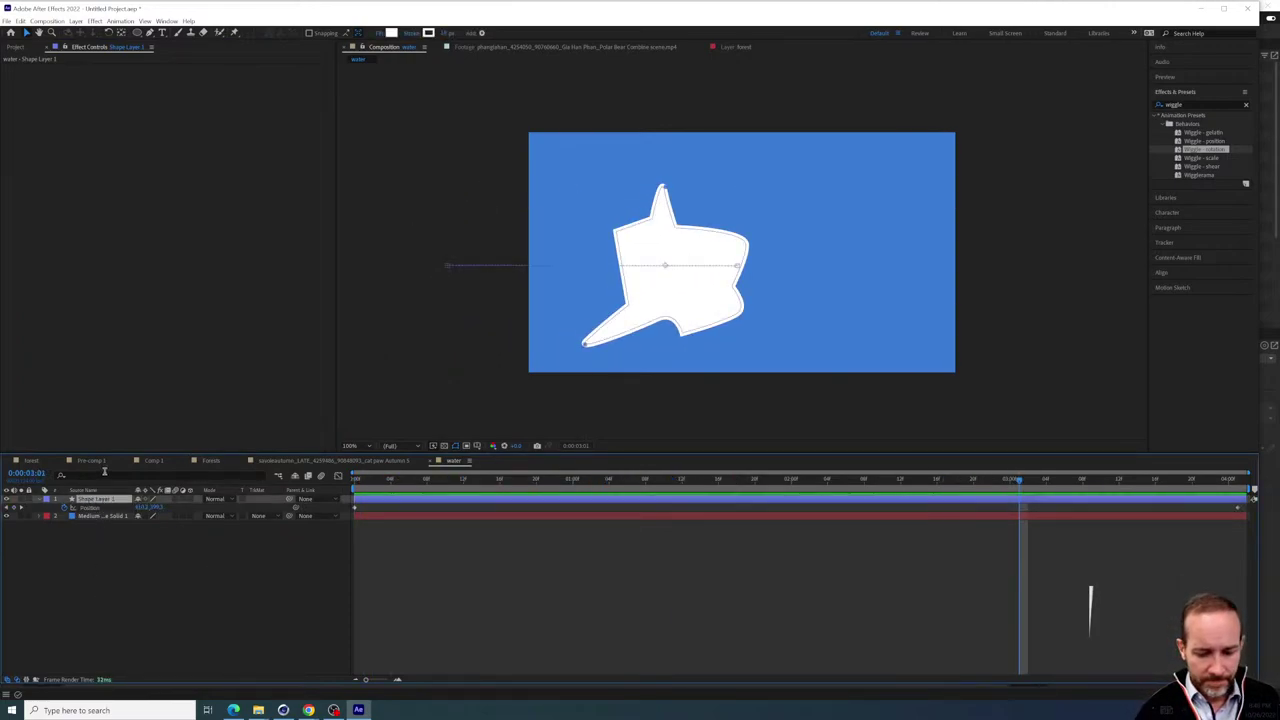
Rename the white shape's layer as iceberg
key(Return)
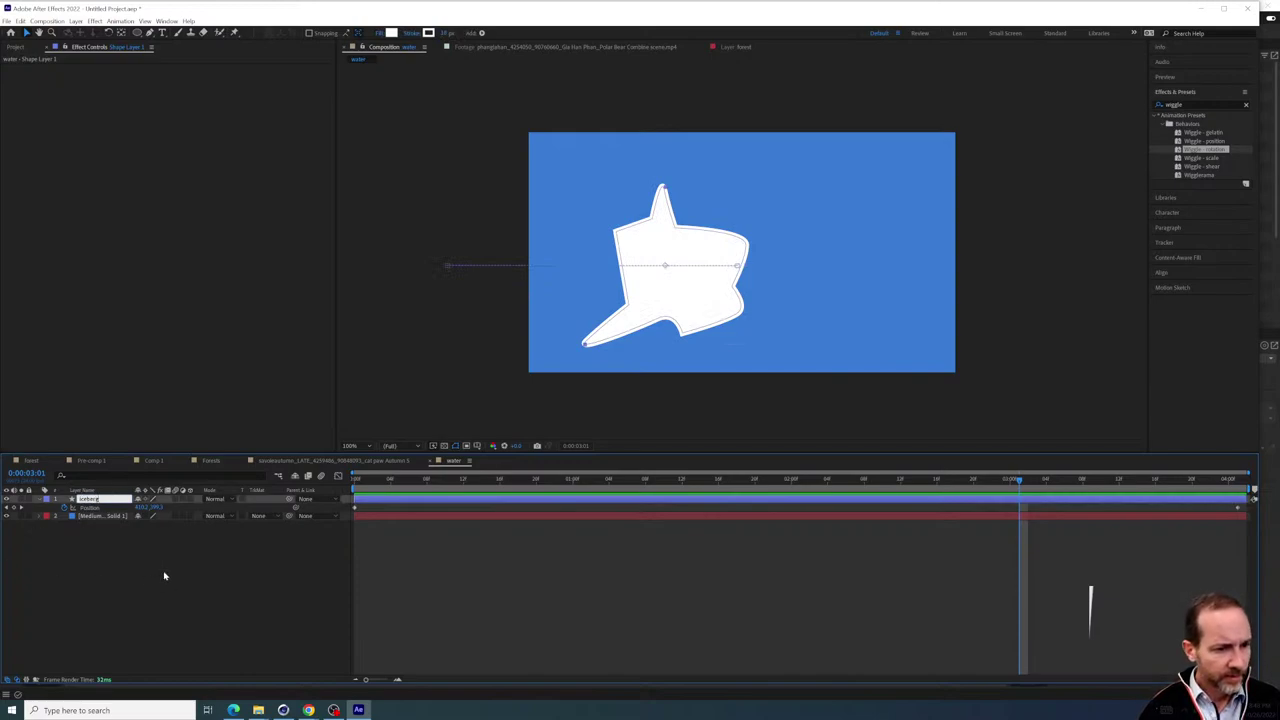
click(137, 574)
click(89, 499)
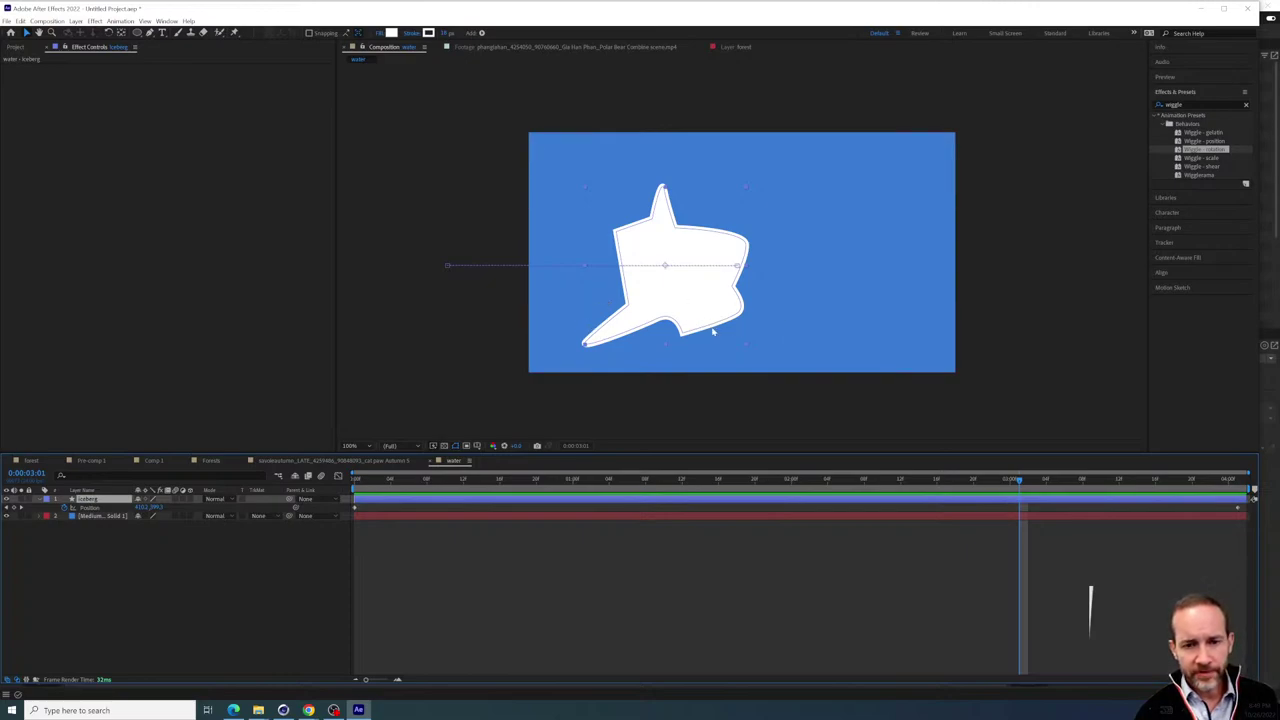
click(200, 614)
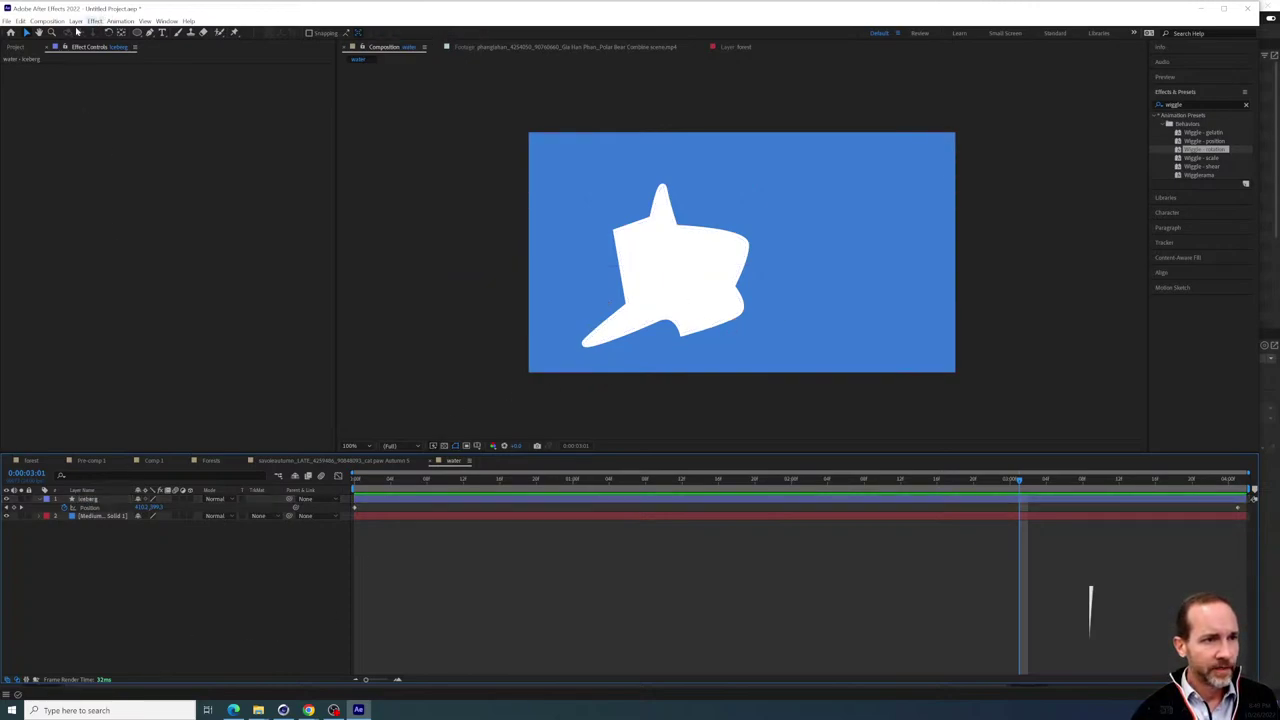
Duplicate the blue solid, place the copy above the iceberg layer, and rename it foreground water
click(100, 516)
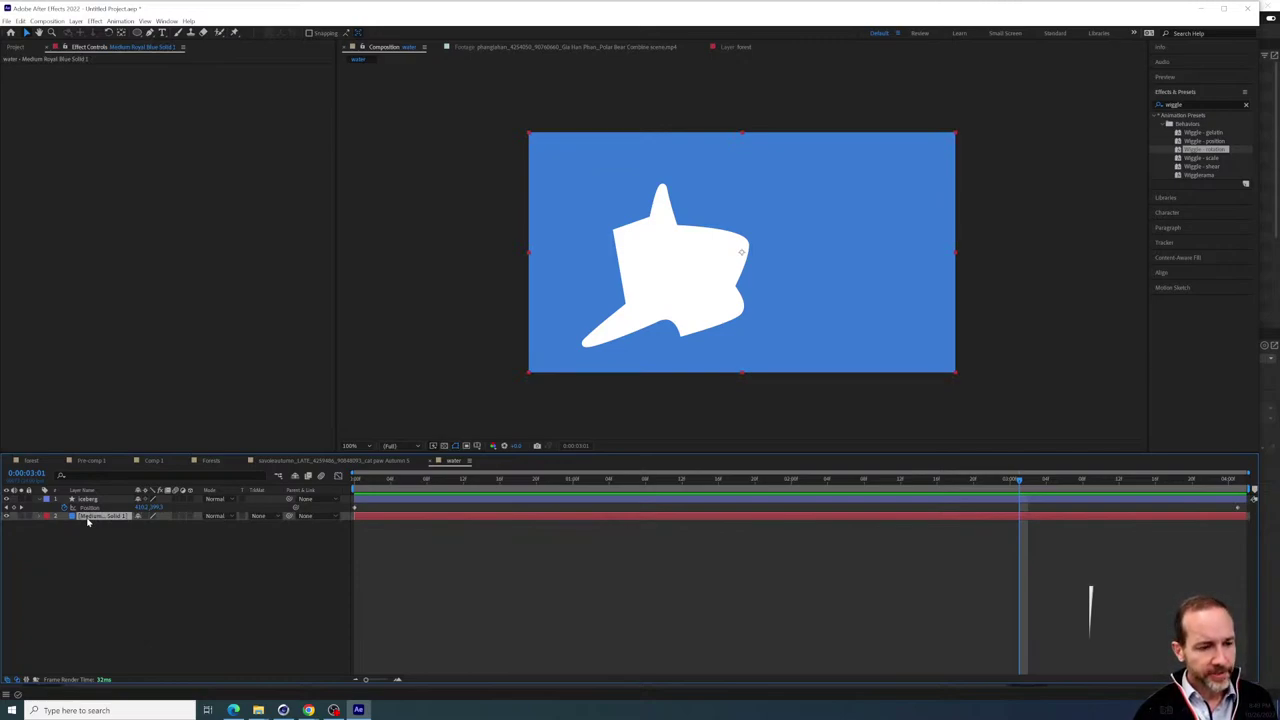
drag(88, 521, 92, 500)
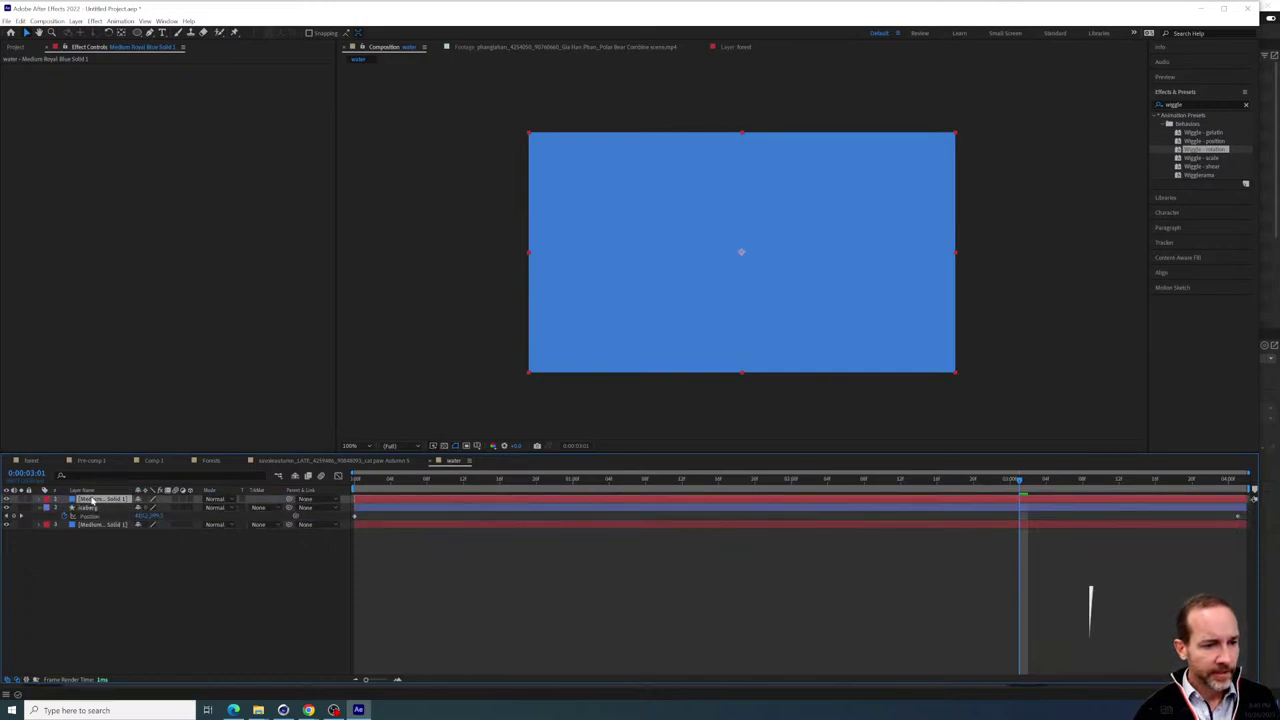
key(Return)
text(water)
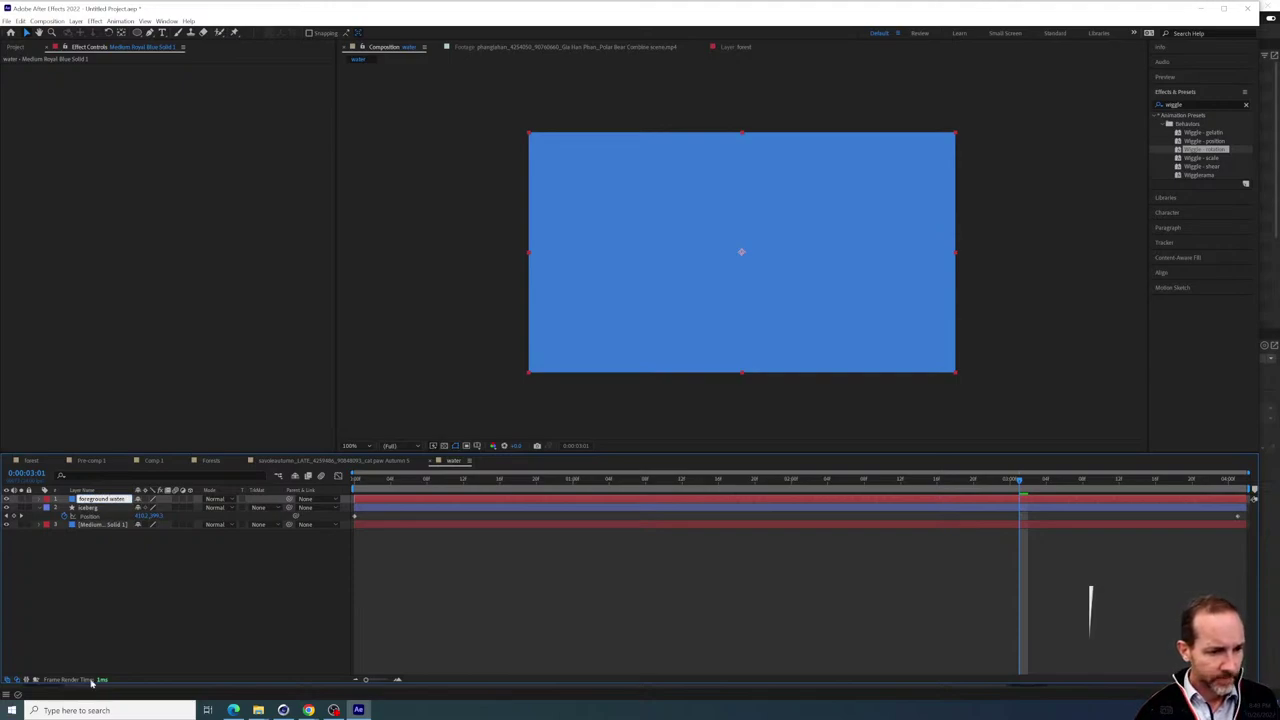
click(169, 586)
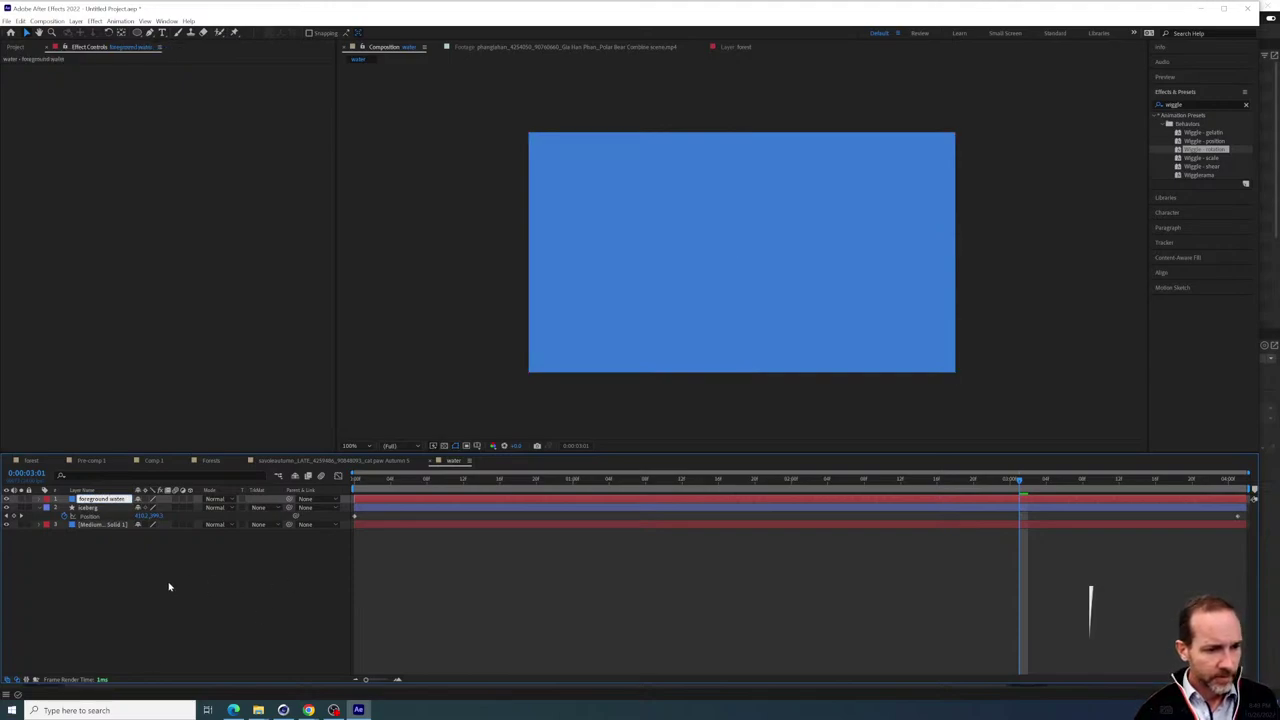
Move the foreground water layer down to cover only the iceberg's base, and scrub through the drift
click(102, 500)
drag(673, 251, 617, 433)
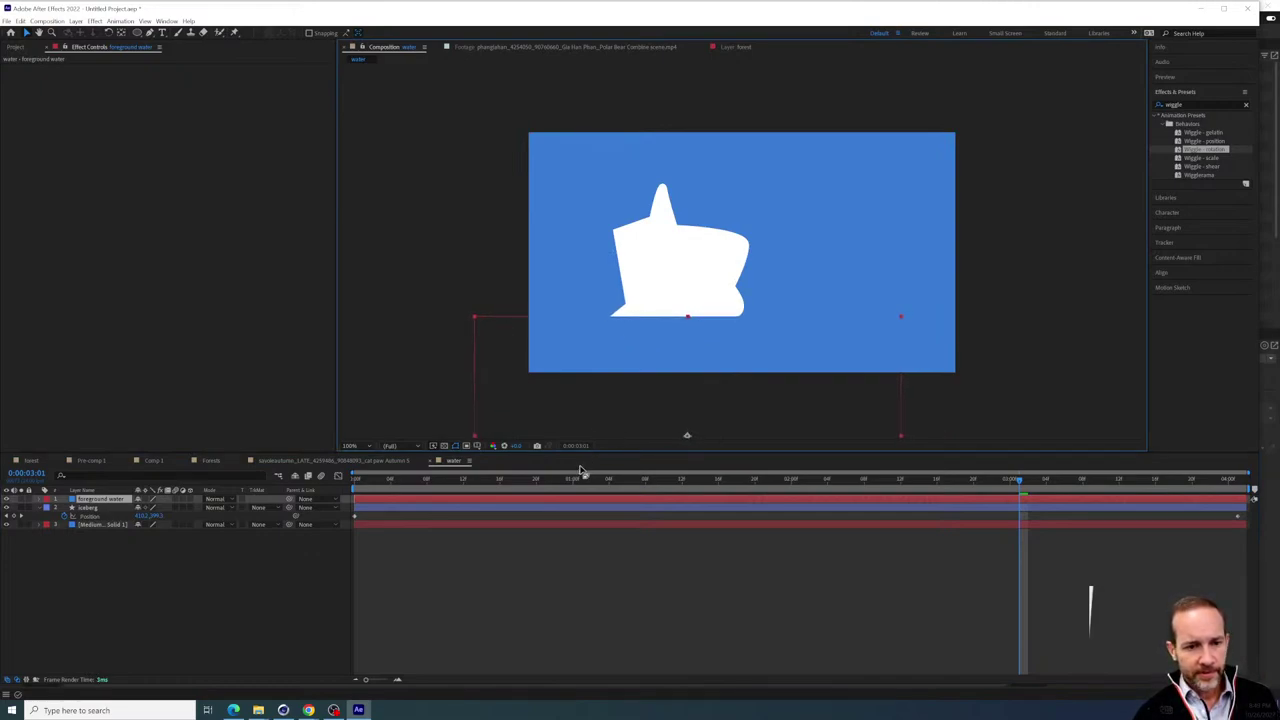
drag(505, 484, 857, 527)
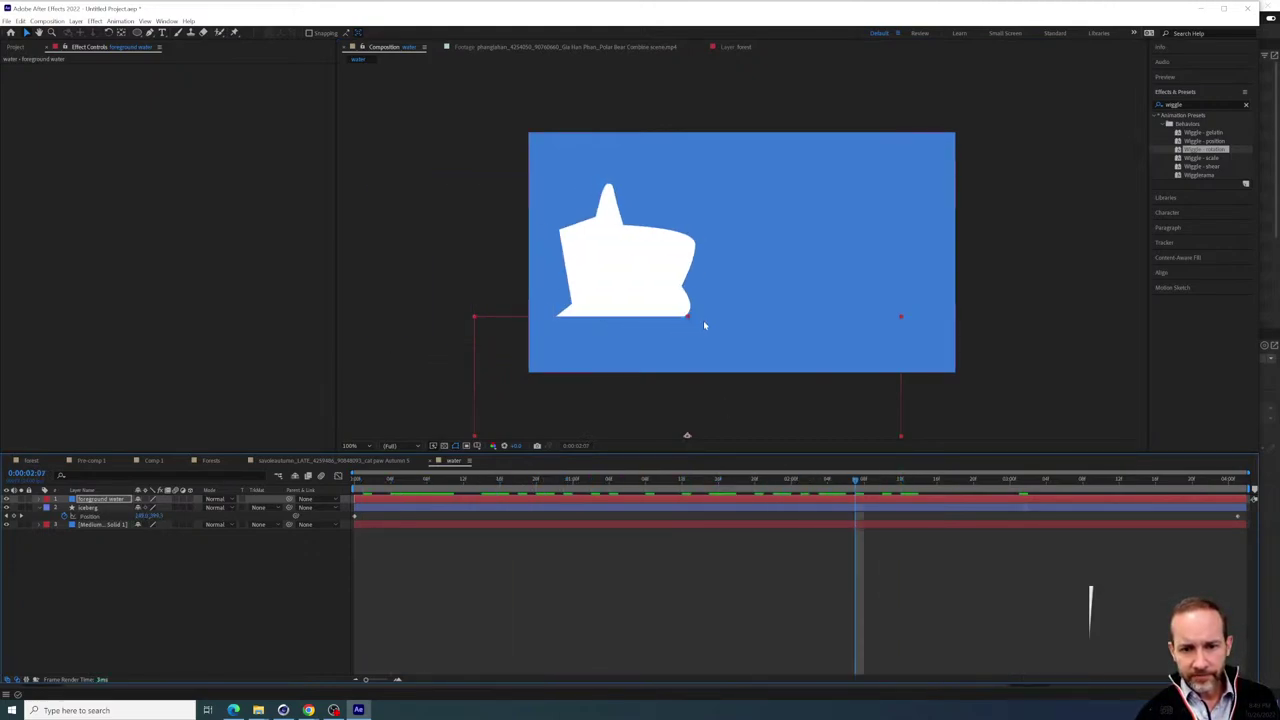
drag(429, 482, 618, 491)
Try applying Turbulent Displace directly to the foreground water layer with a higher displacement amount
click(1197, 104)
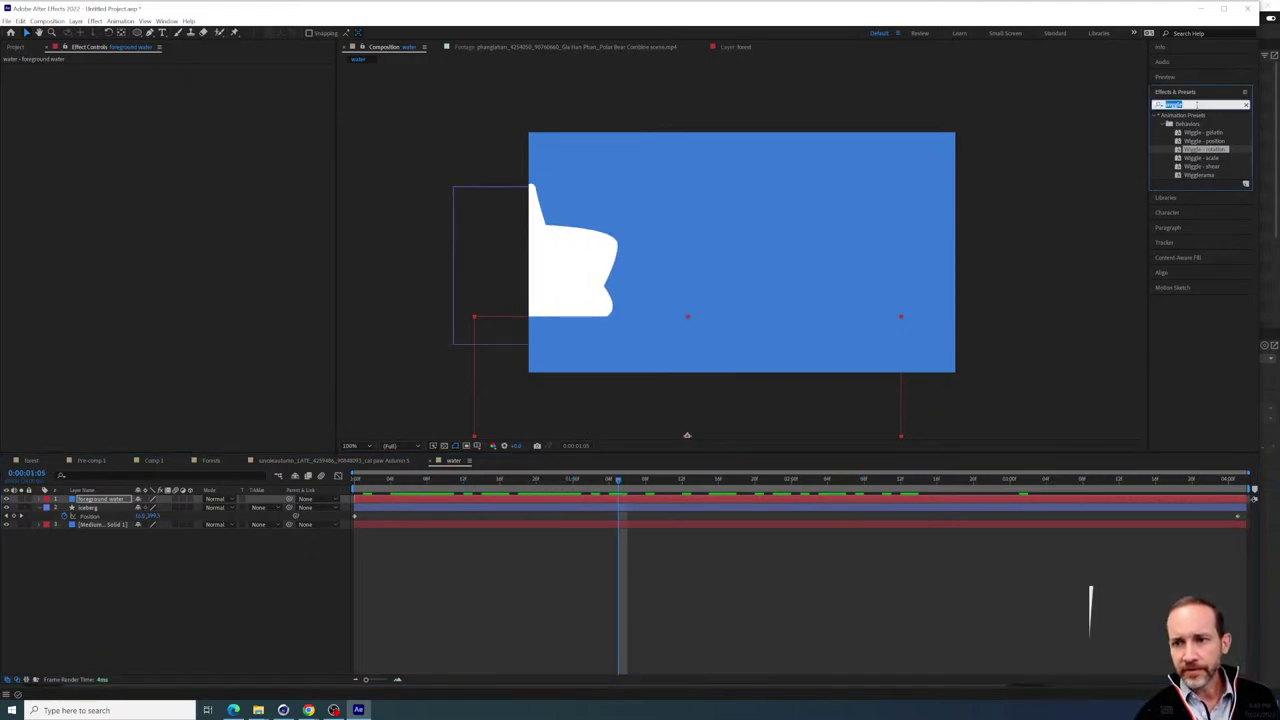
text(turb)
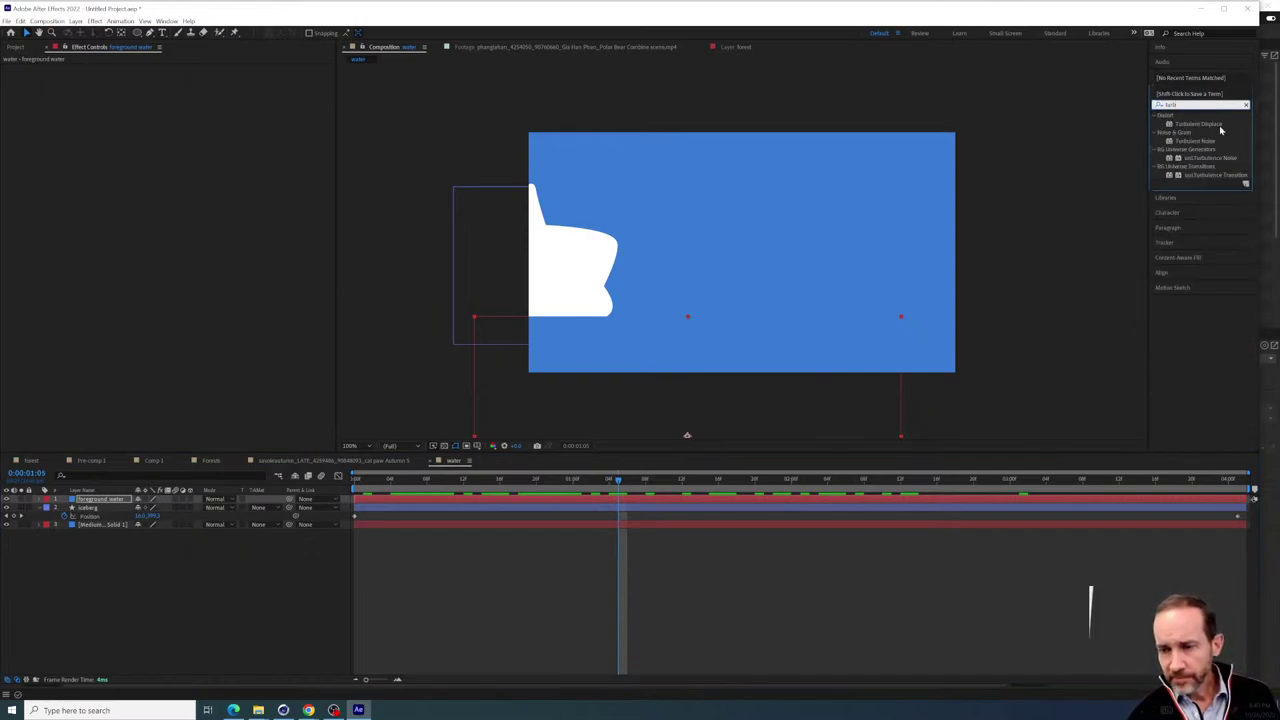
double_click(1219, 127)
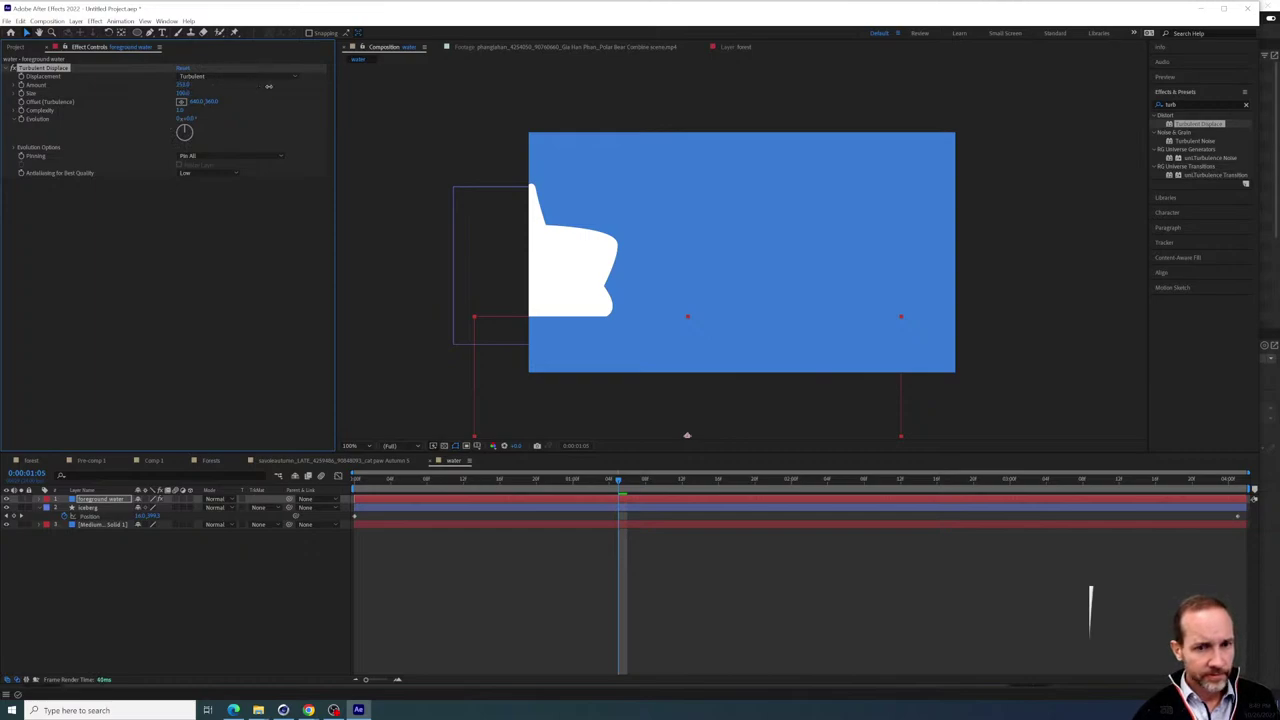
Shift the iceberg further right at 0:00:01:05, adding a Position keyframe, and scrub through its motion
click(596, 292)
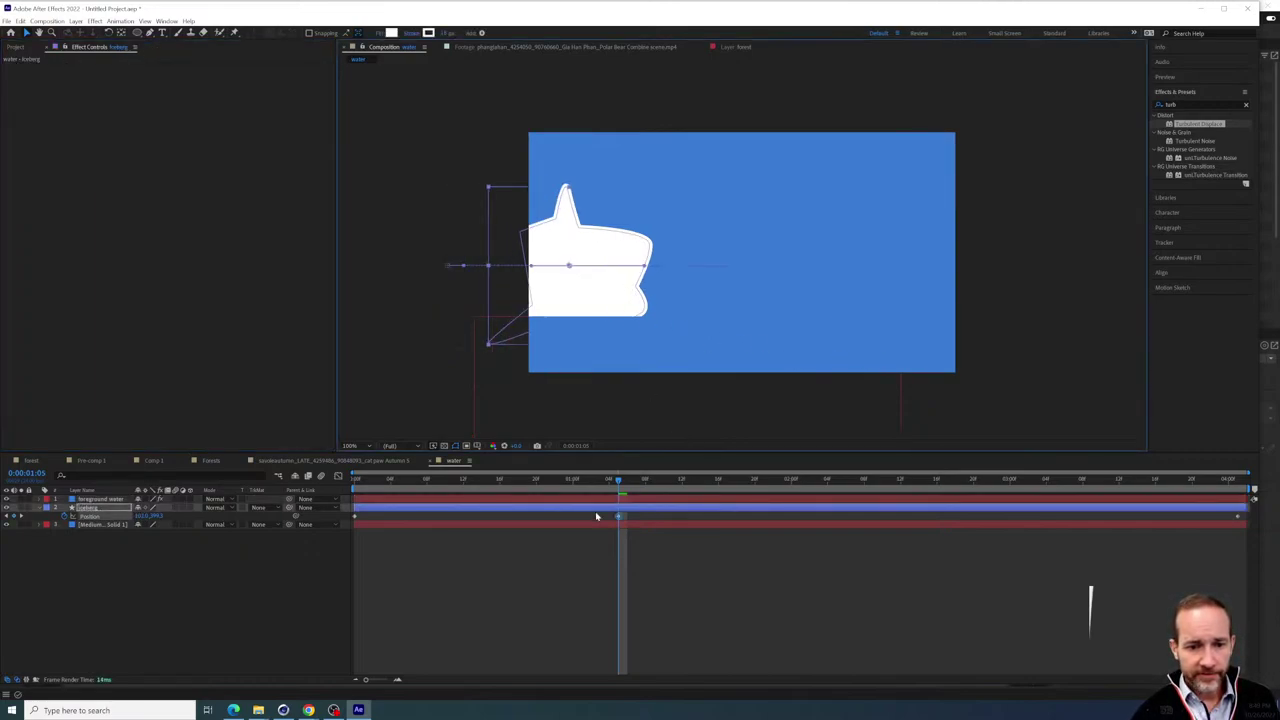
drag(592, 487, 810, 485)
click(112, 499)
click(112, 507)
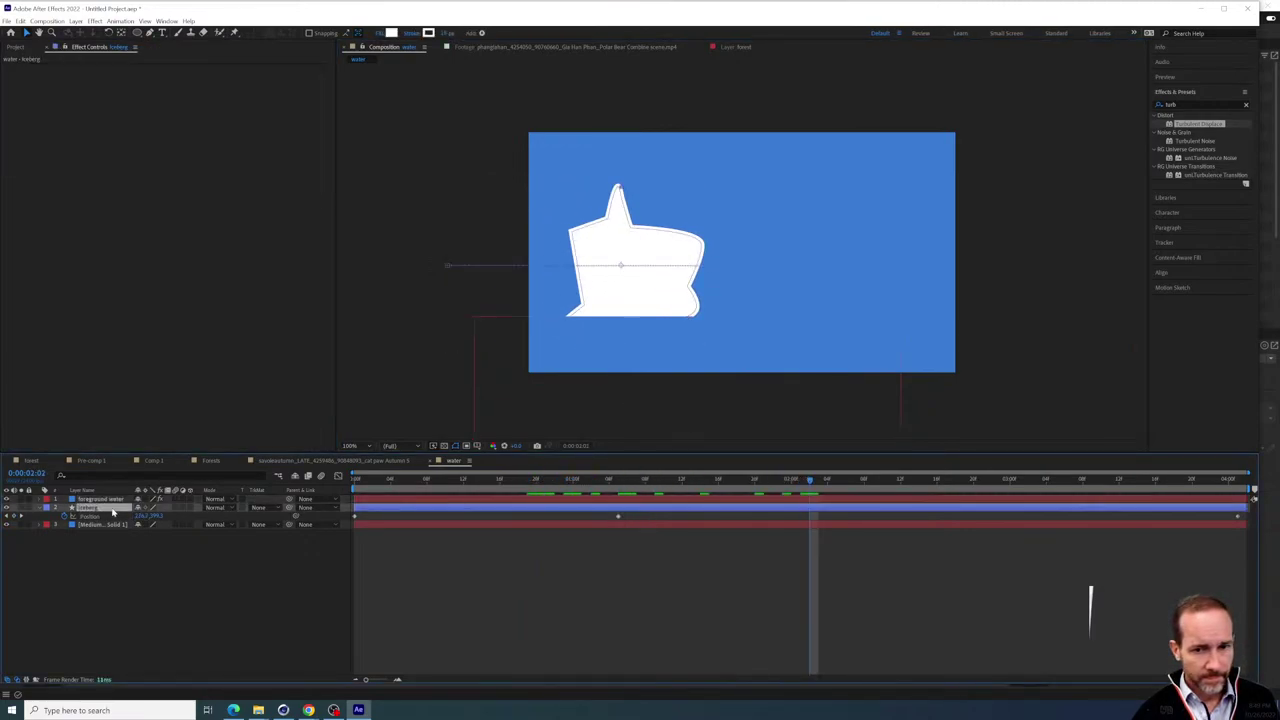
Remove the Turbulent Displace effect from the foreground water layer
click(112, 499)
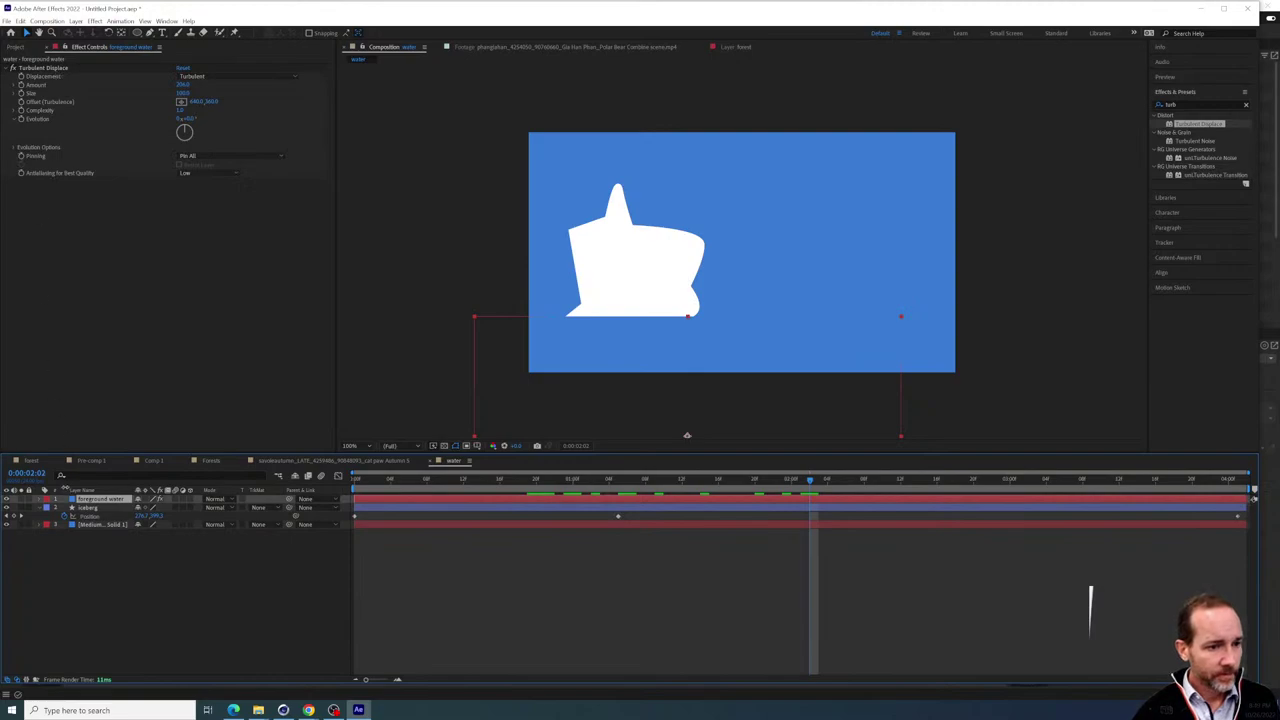
click(66, 67)
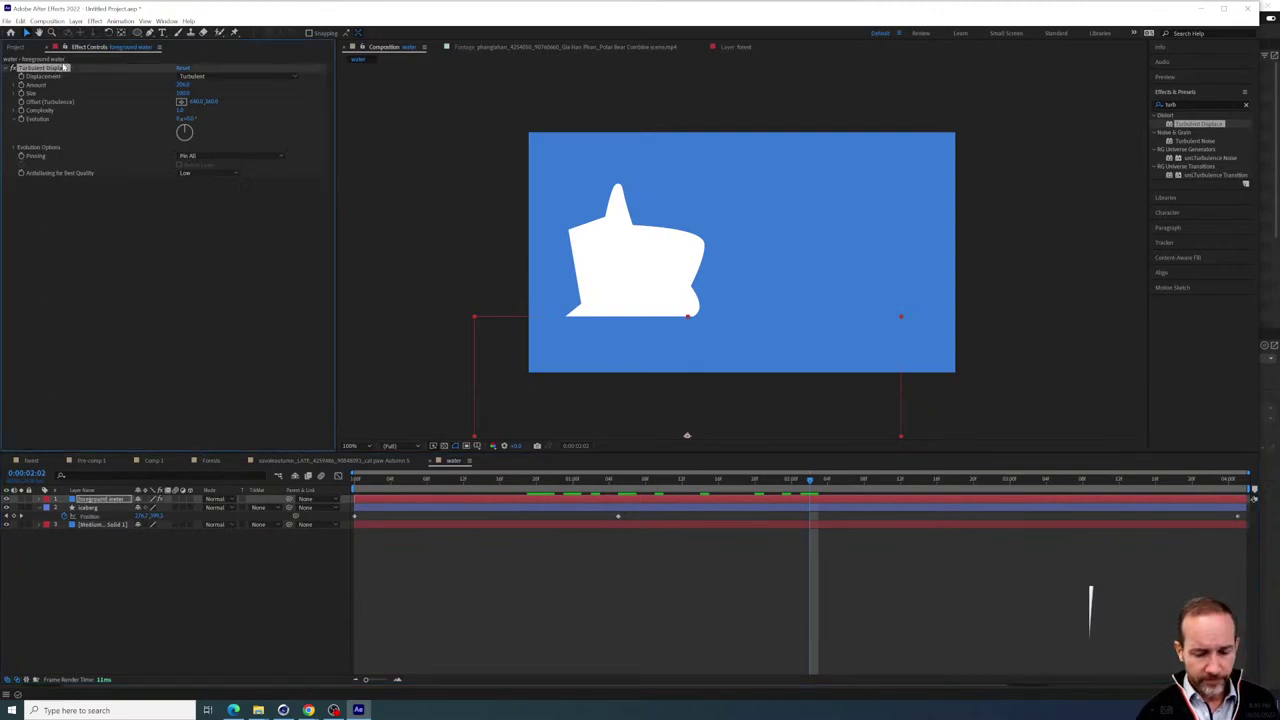
key(Delete)
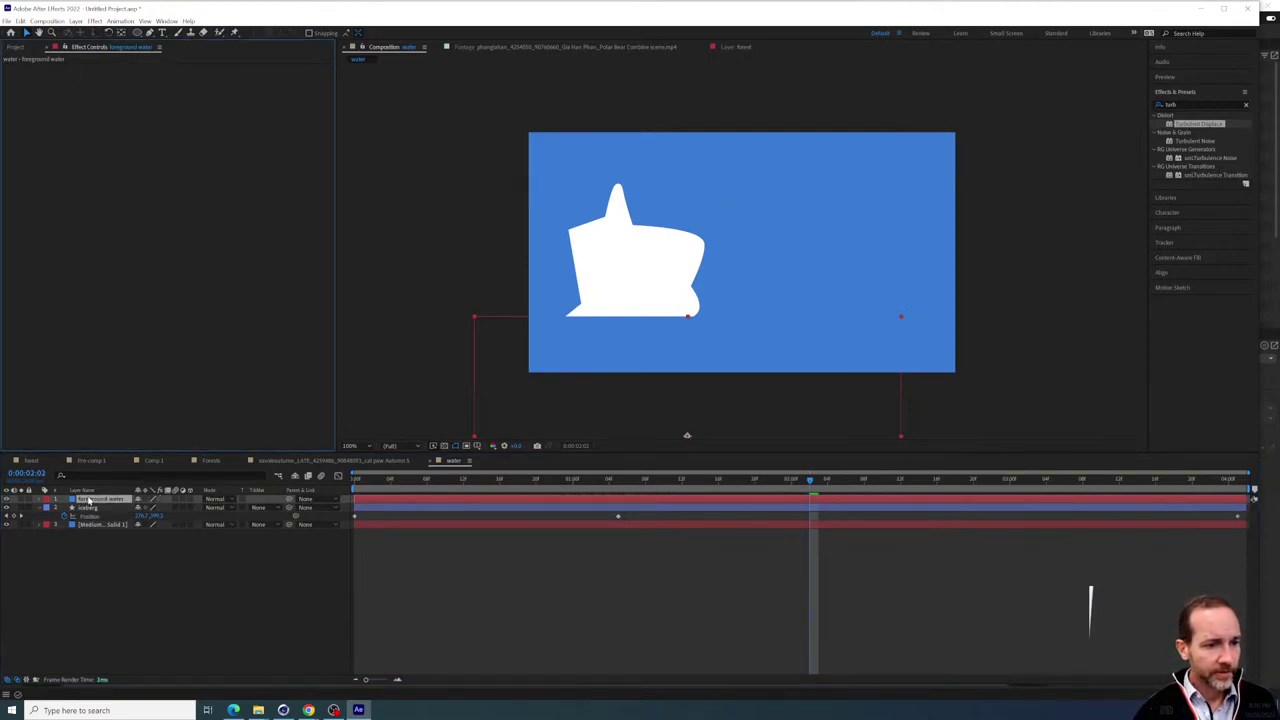
Pre-compose the foreground water layer with all its attributes moved into the new composition
right_click(90, 499)
click(130, 440)
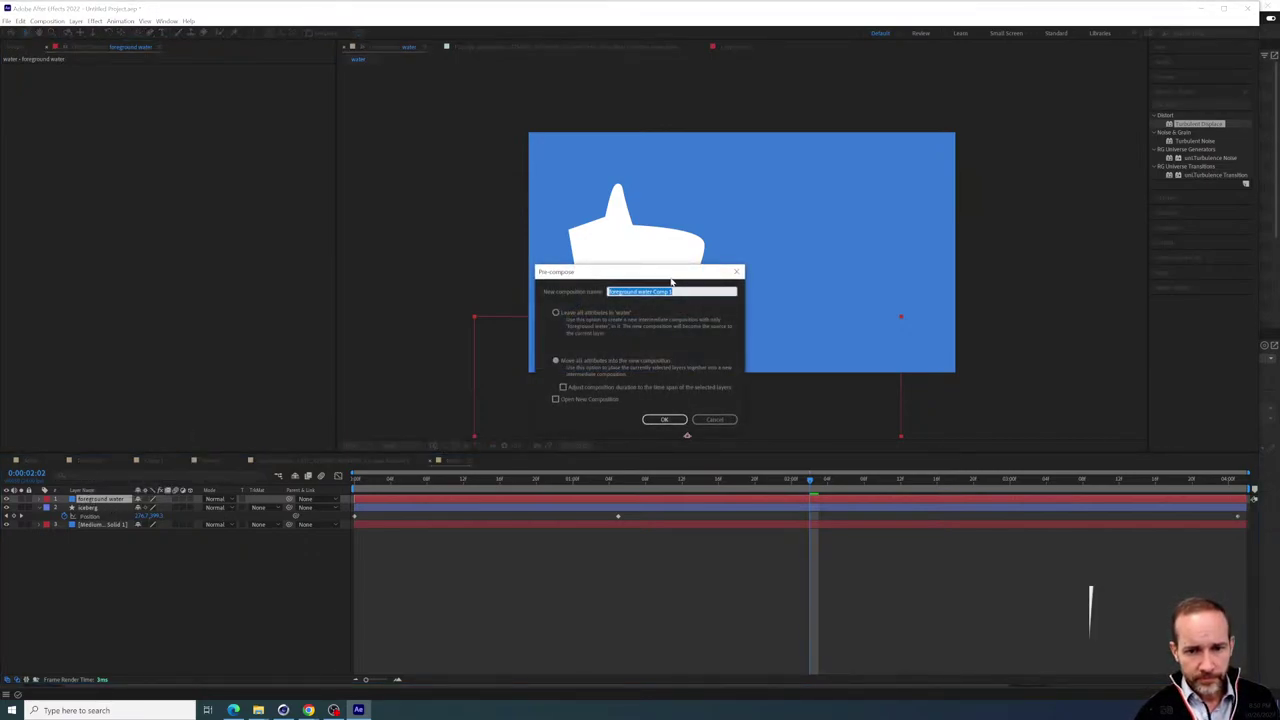
click(664, 419)
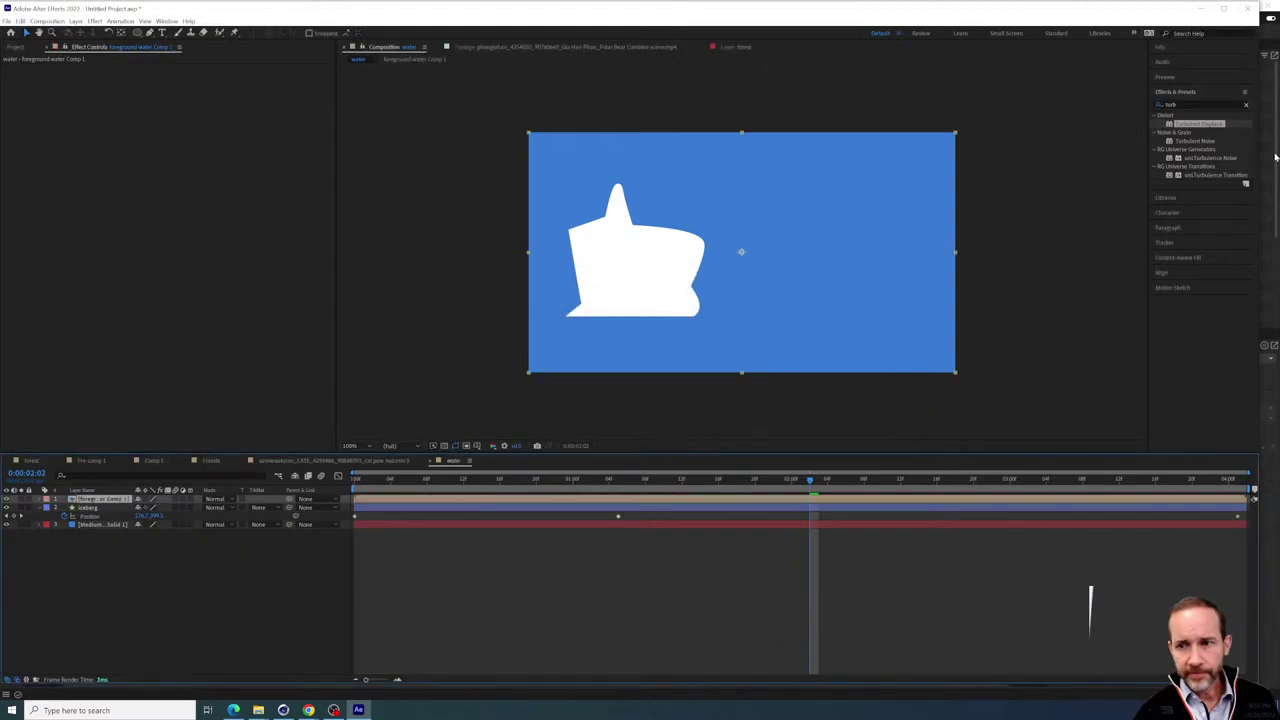
Apply Turbulent Displace to the foreground water pre-comp, raising its Amount and reducing its Size to make the top edge wavy
drag(1189, 127, 642, 280)
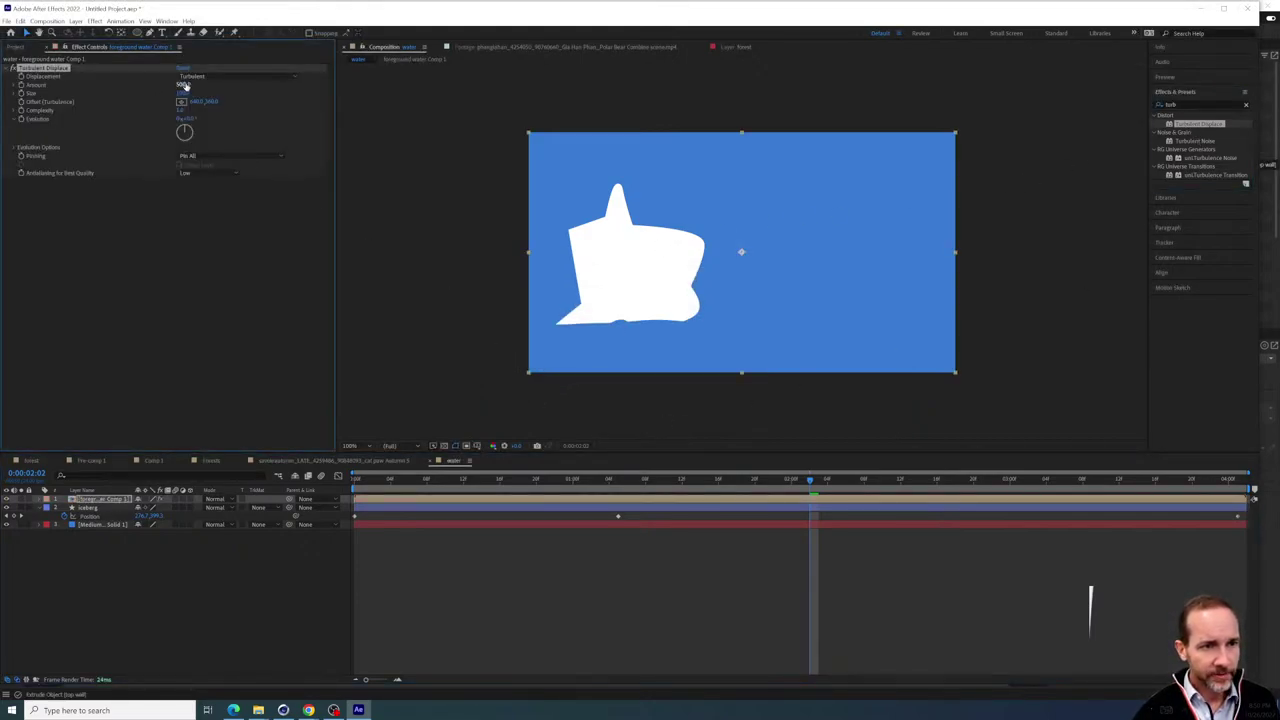
drag(184, 86, 245, 101)
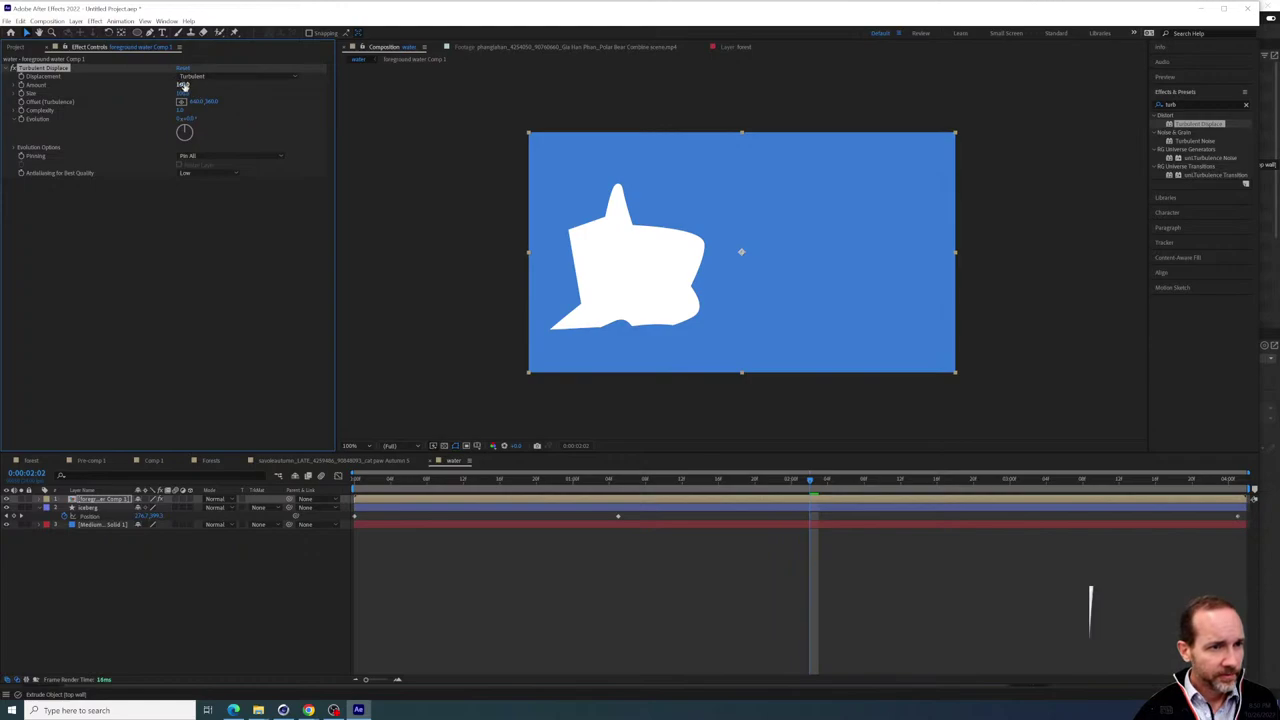
drag(182, 93, 179, 94)
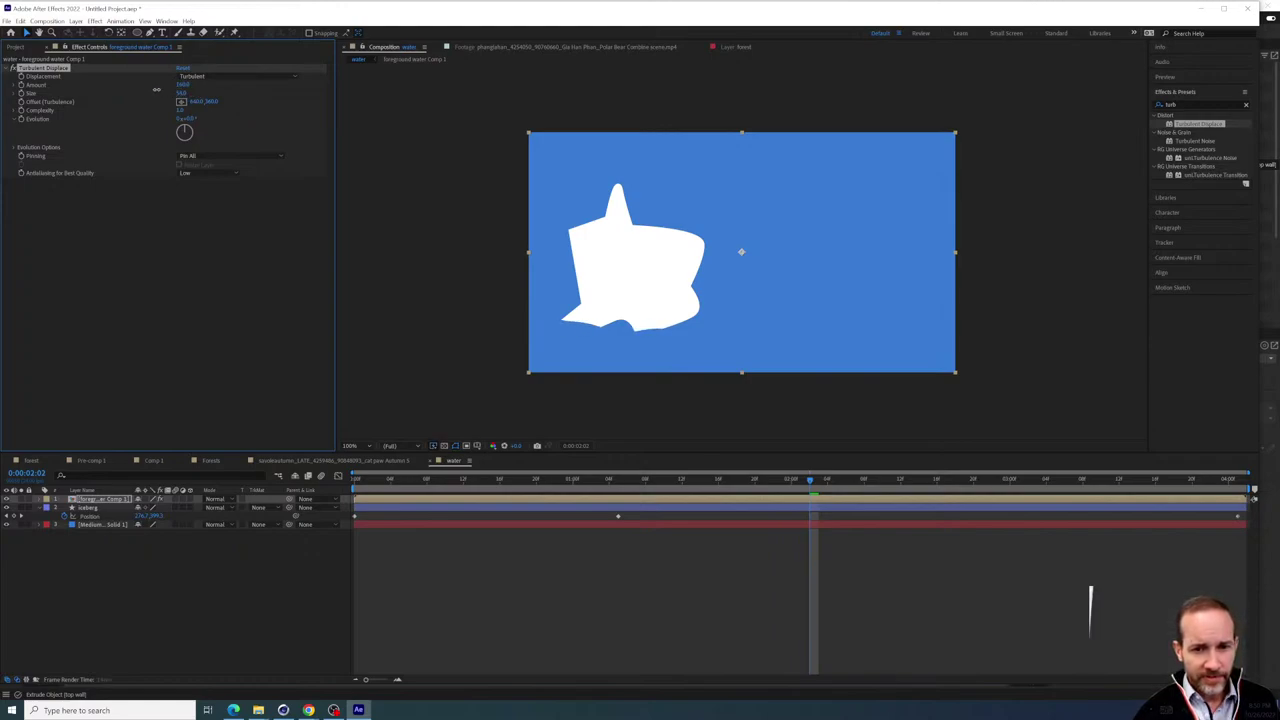
drag(156, 90, 146, 81)
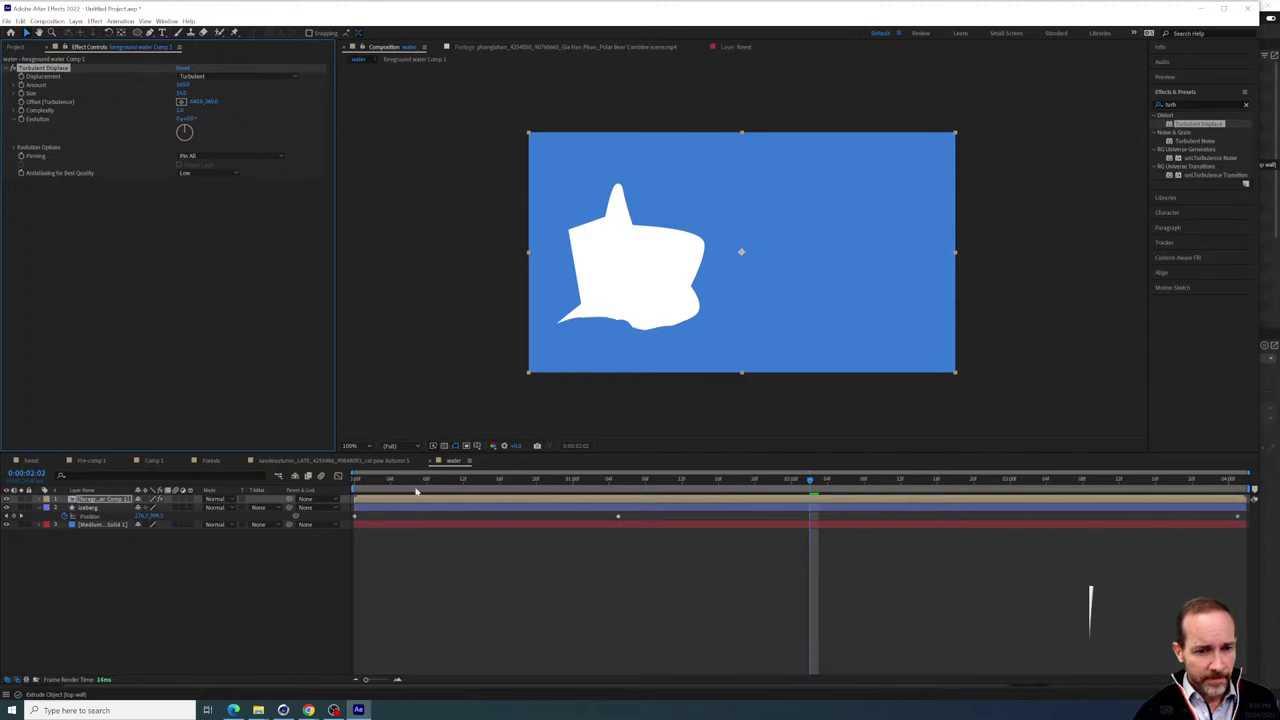
Preview the iceberg drifting behind the wavy water edge and turn the Turbulent Displace Evolution to about 2x+334°
drag(386, 483, 783, 477)
key(space)
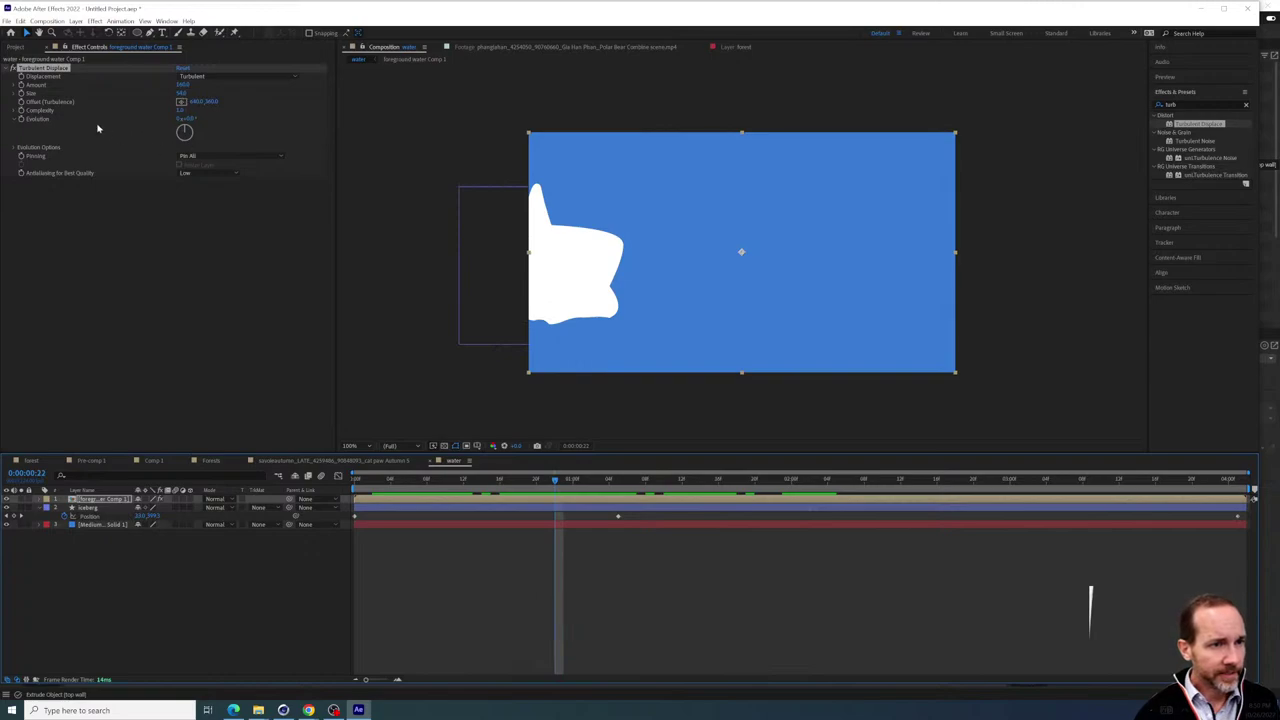
drag(186, 129, 129, 340)
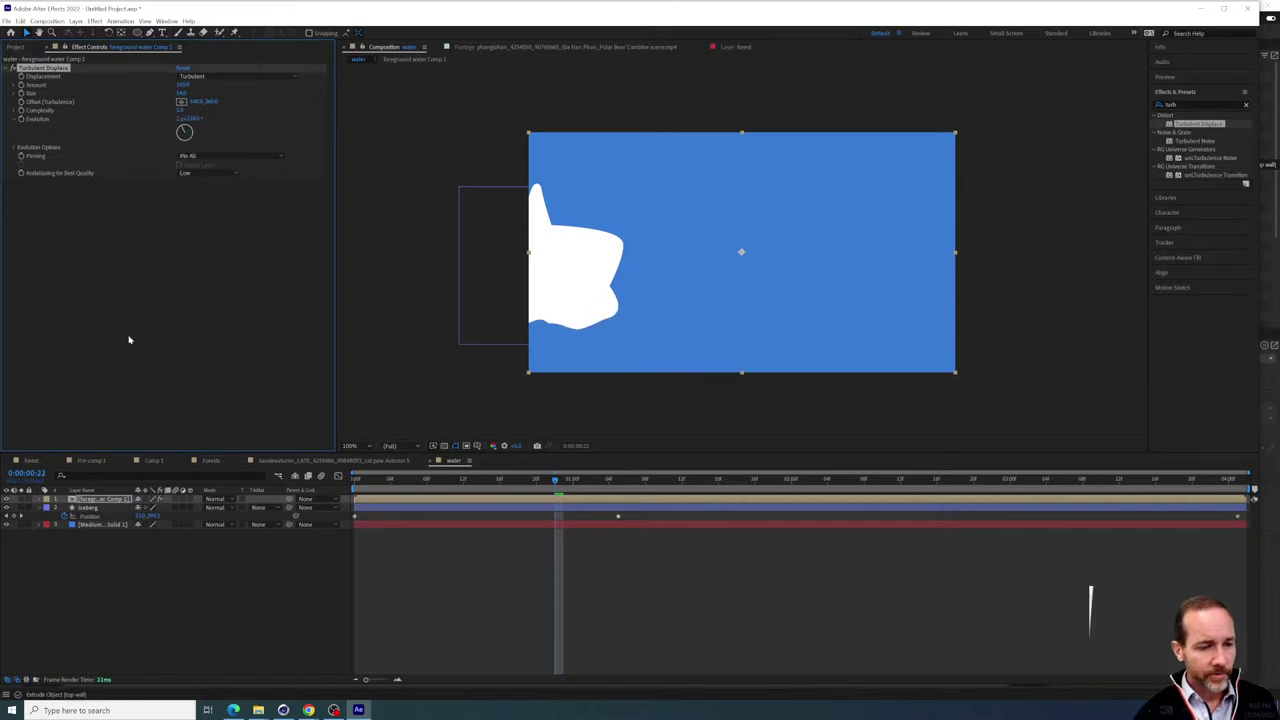
Apply the Levels effect to the foreground water pre-comp and lower its Output White to darken the water
click(90, 499)
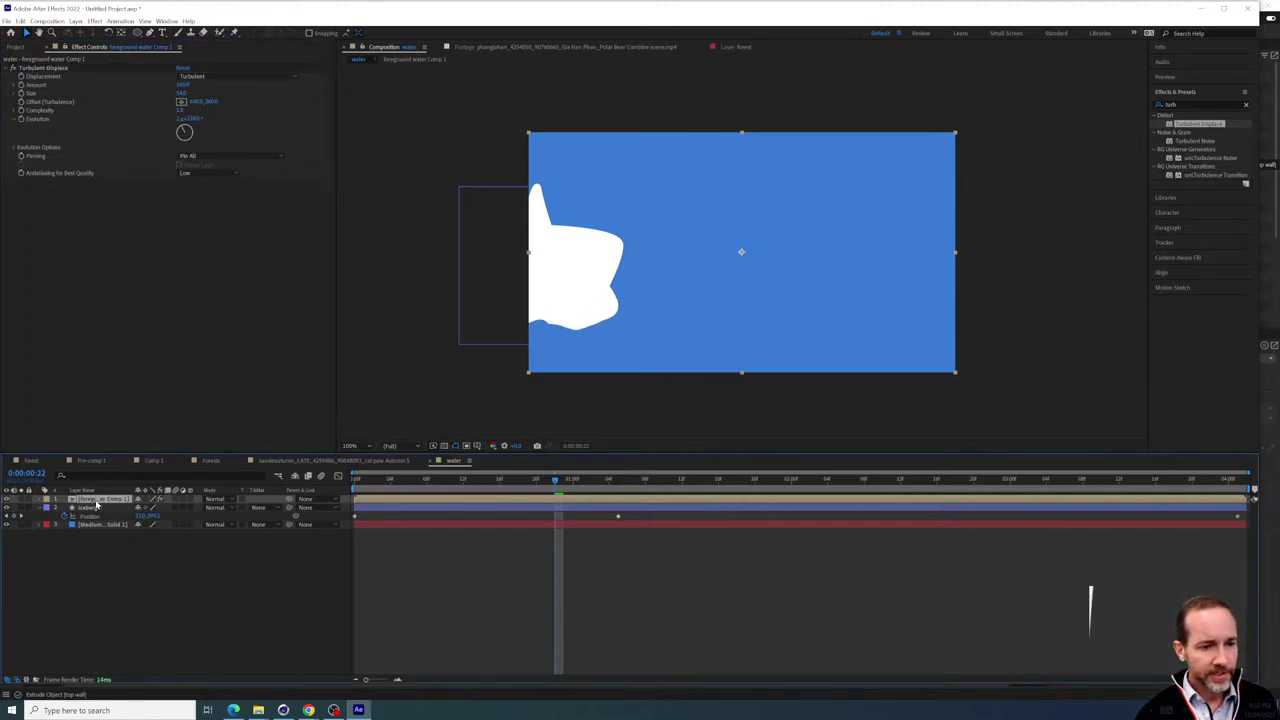
click(1178, 104)
text(contract)
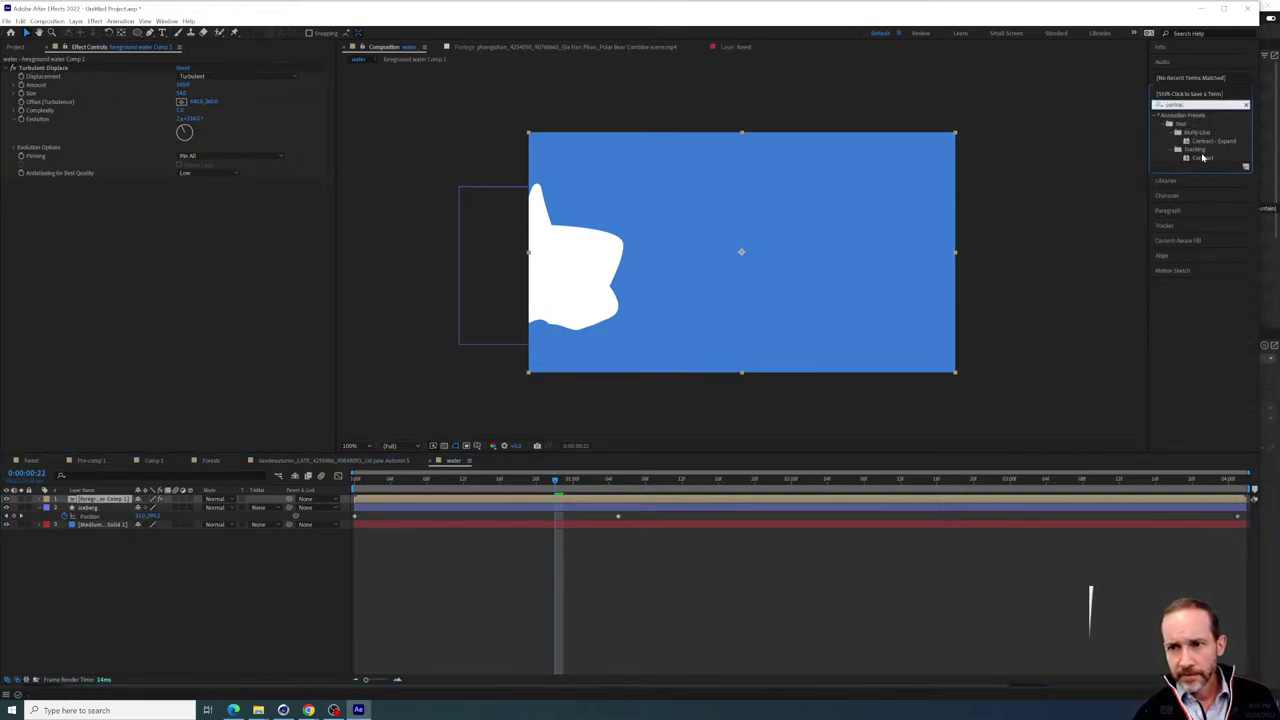
click(1155, 104)
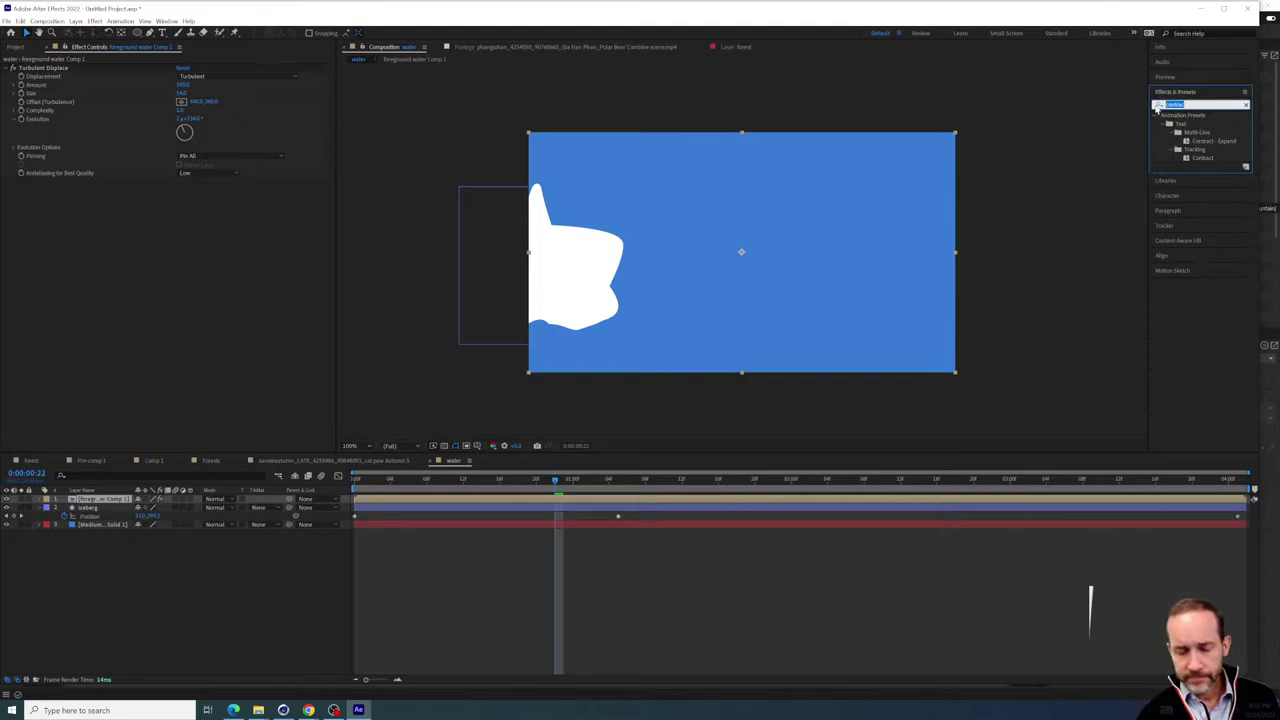
text(levels)
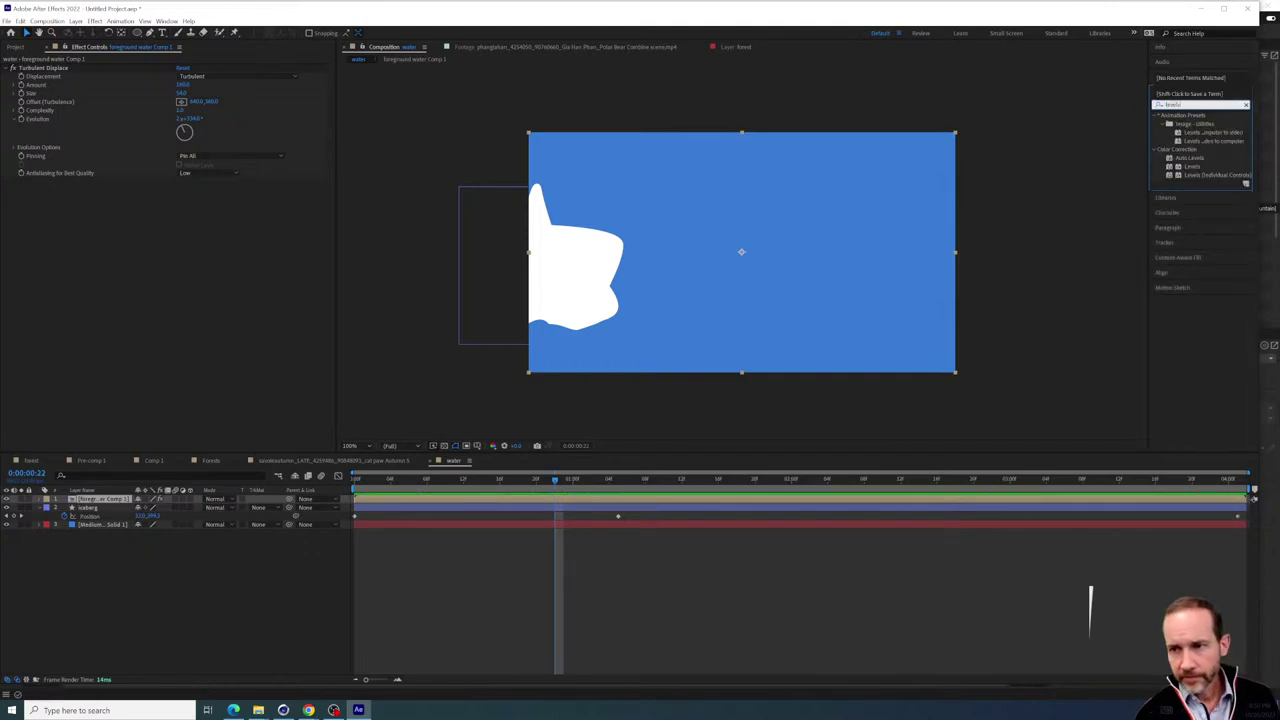
double_click(1192, 168)
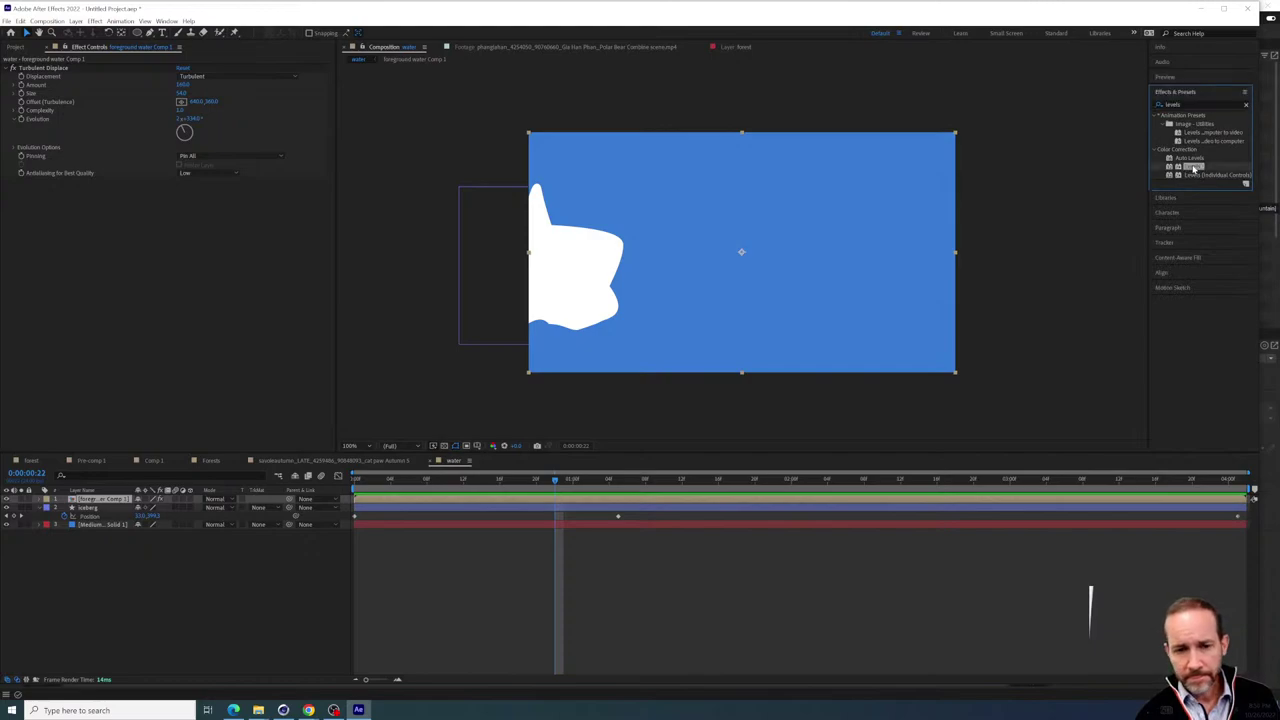
drag(150, 254, 111, 259)
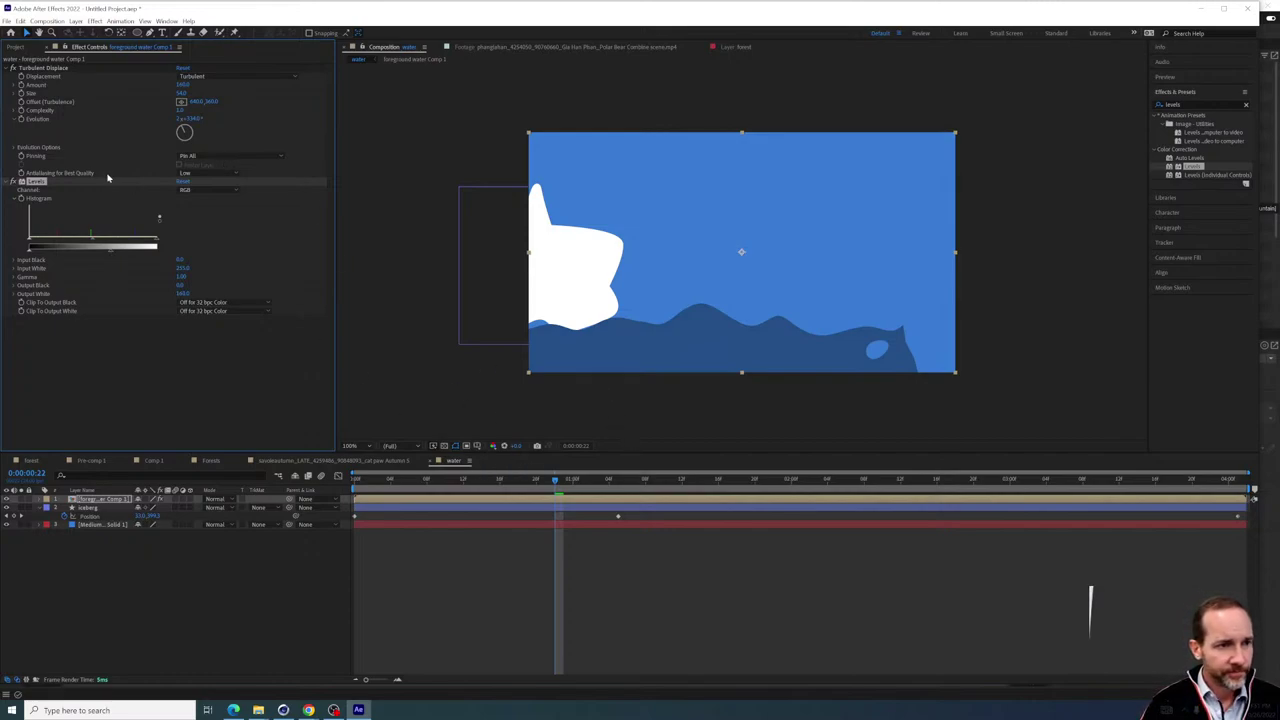
Reduce the foreground water's Turbulent Displace amount to about 54 and size to 57, and animate its Evolution from the first frame to about 0:00:01:05
mouse_move(184, 86)
mouse_down()
mouse_move(129, 83)
mouse_move(195, 93)
mouse_move(182, 94)
mouse_up()
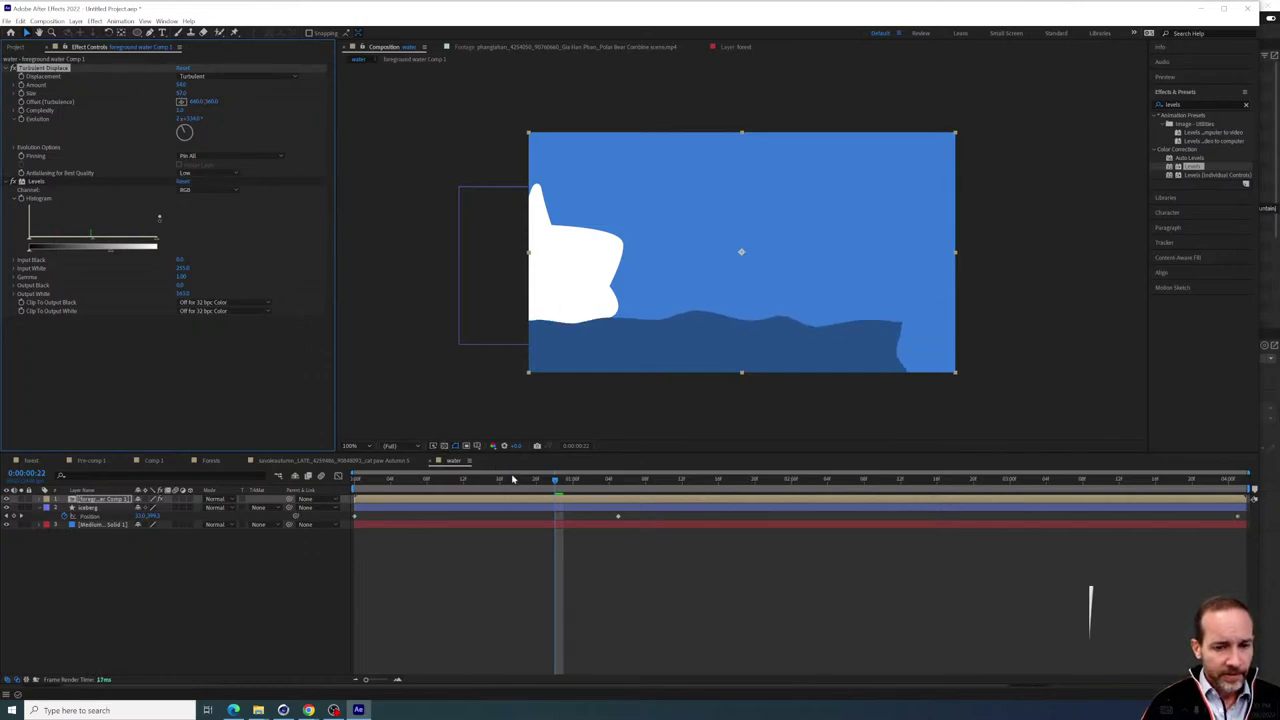
drag(514, 480, 306, 466)
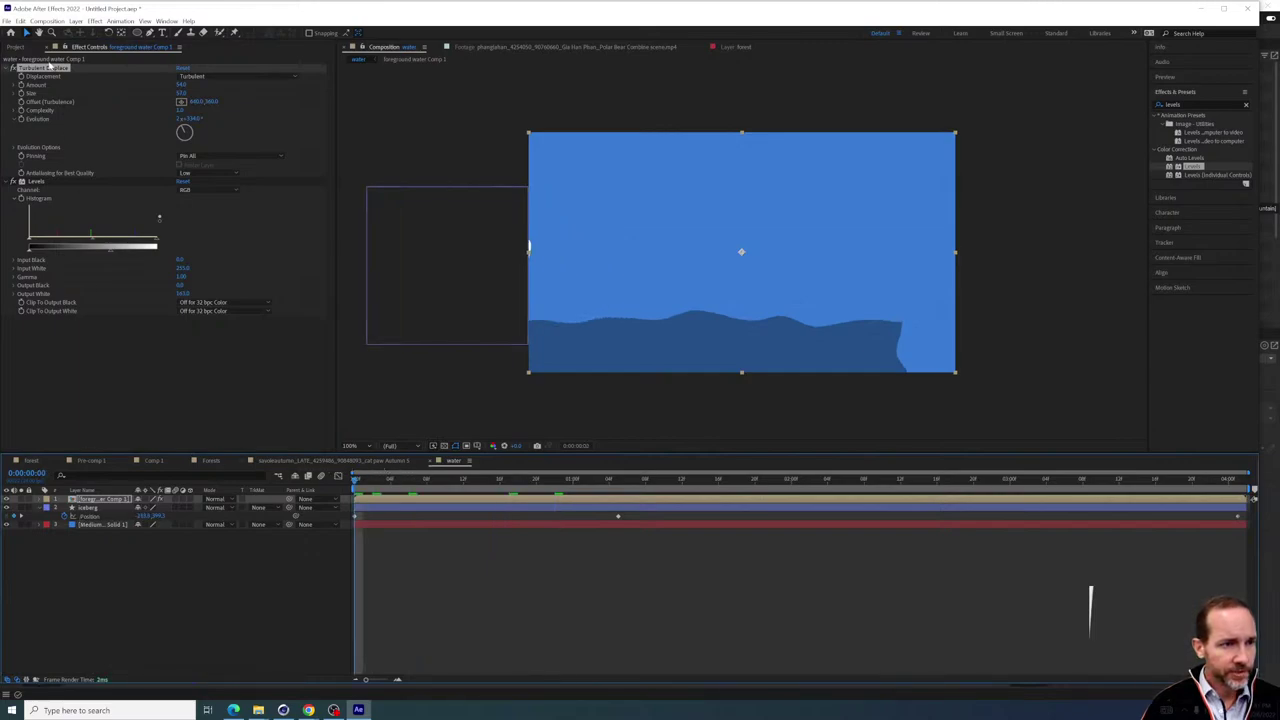
click(21, 119)
key(space)
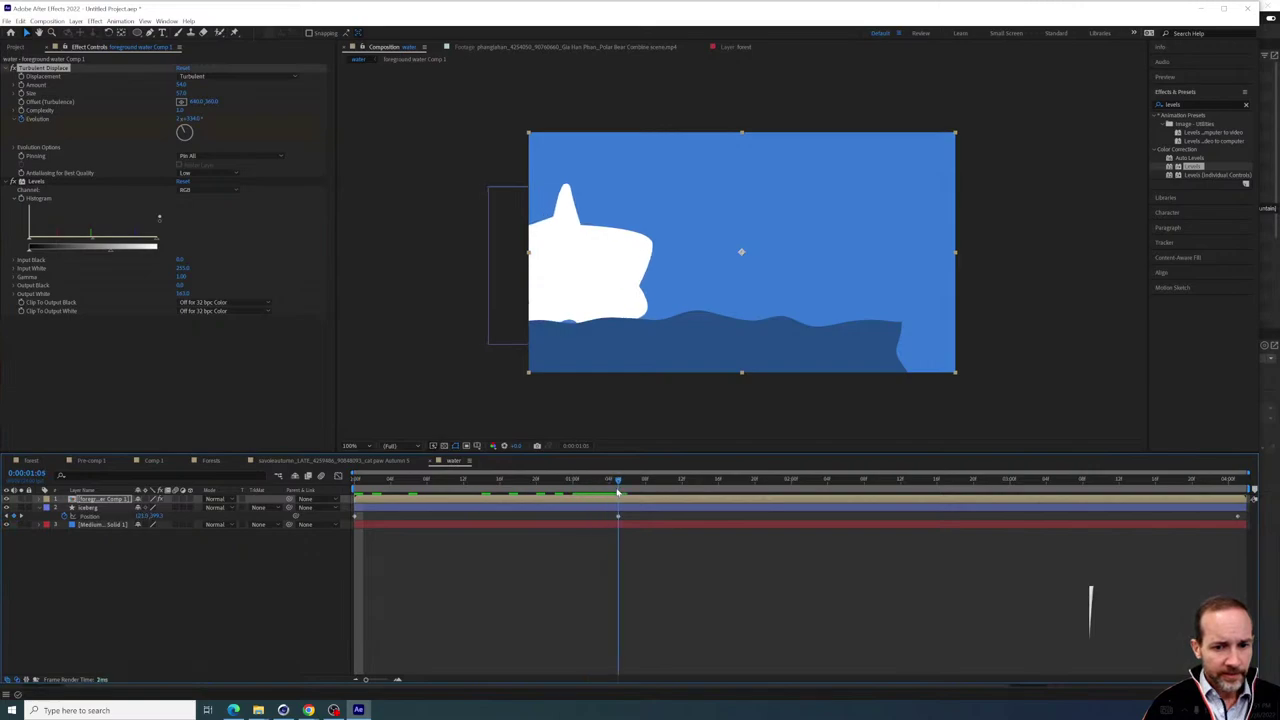
mouse_move(184, 132)
mouse_down()
mouse_move(206, 131)
mouse_move(181, 131)
mouse_up()
drag(591, 485, 325, 488)
key(space)
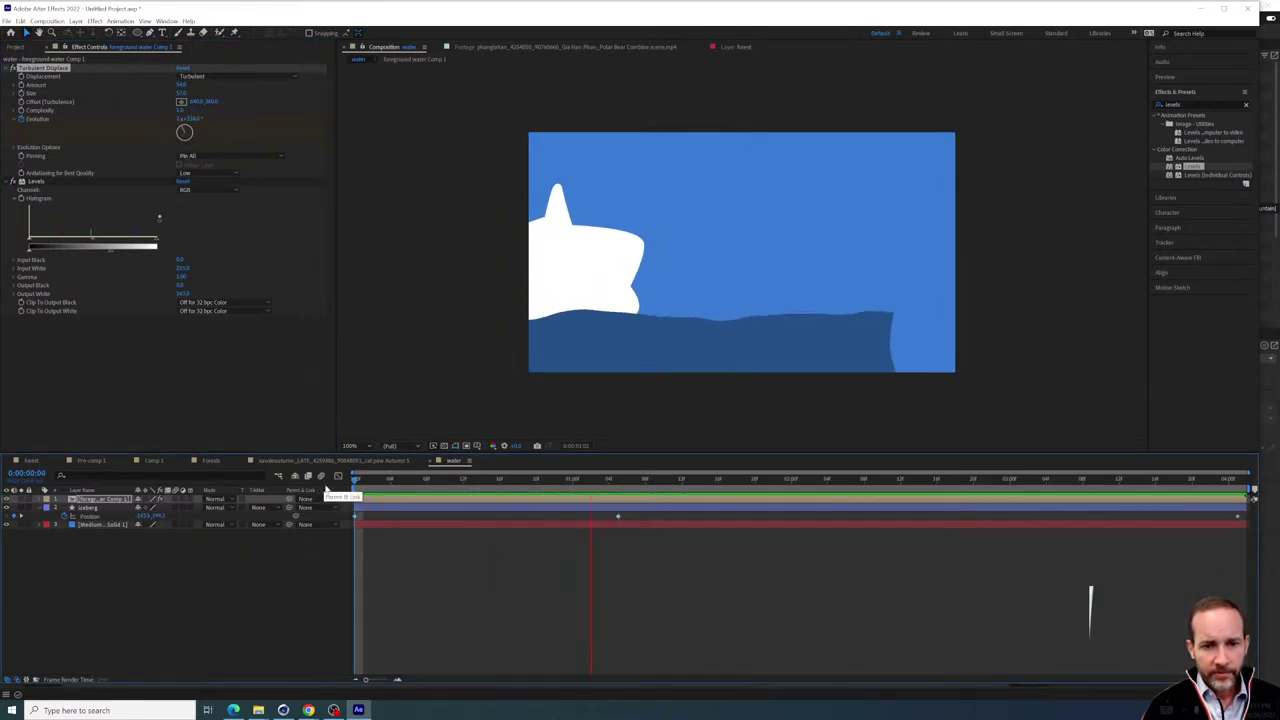
click(534, 521)
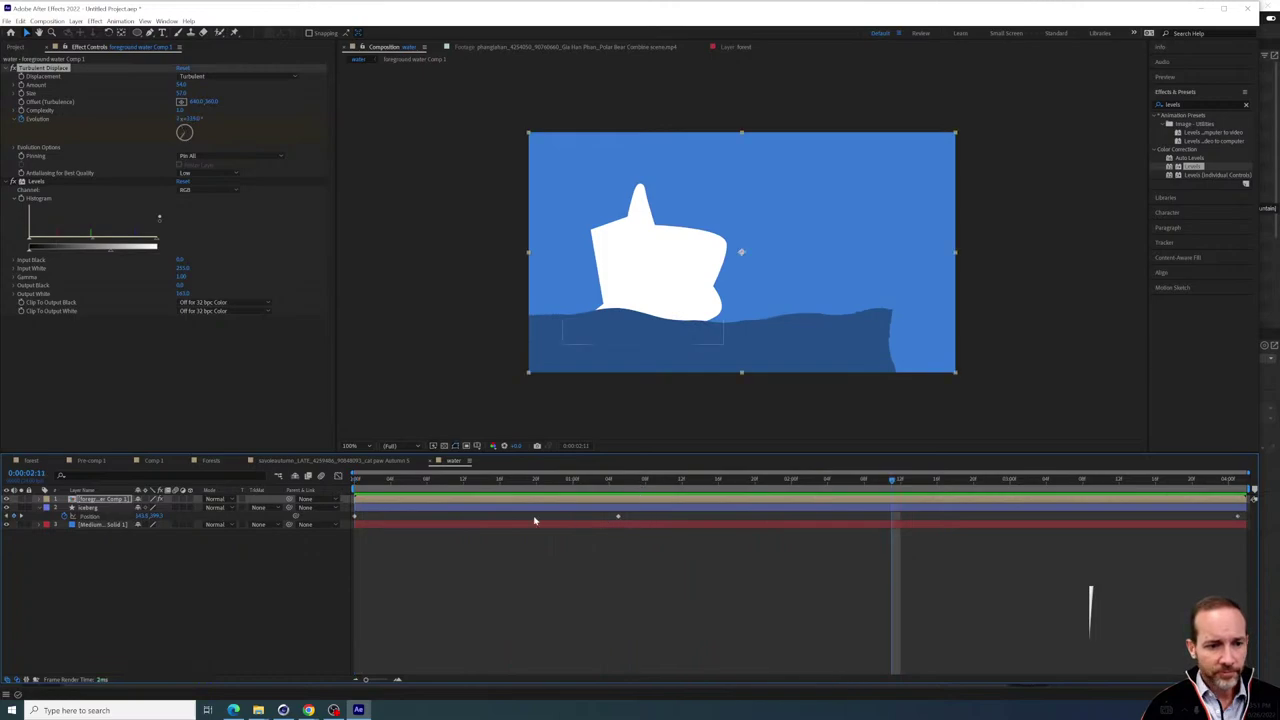
Reveal the foreground water's keyframes, move the second Evolution keyframe to about 0:00:03:10, and preview the slower waves
click(108, 501)
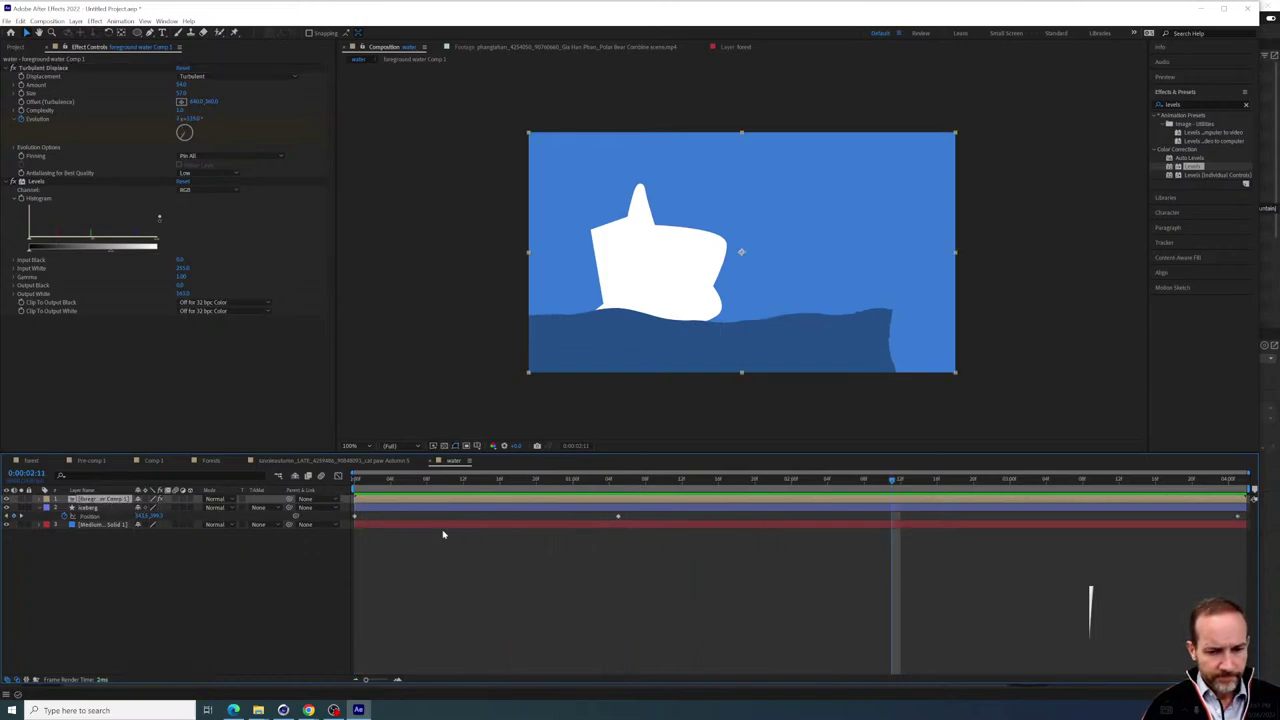
key(u)
drag(618, 516, 1101, 514)
drag(893, 482, 474, 483)
click(384, 481)
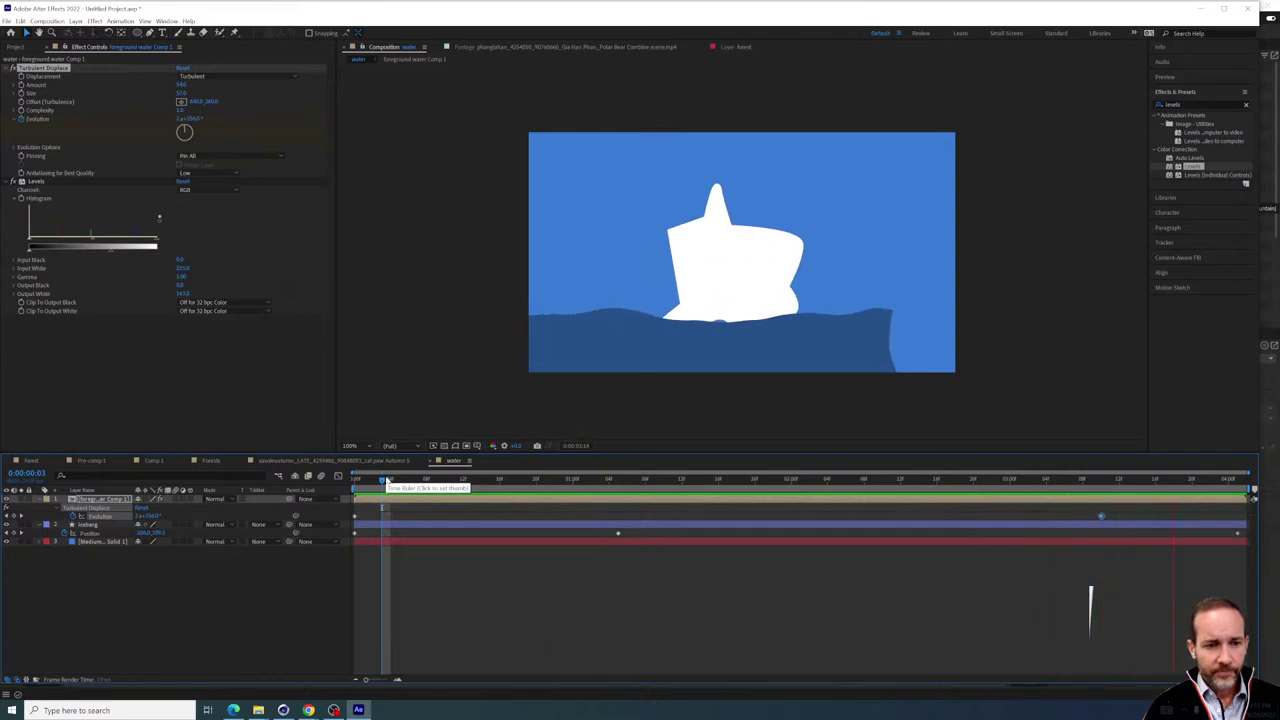
click(418, 481)
drag(437, 484, 900, 495)
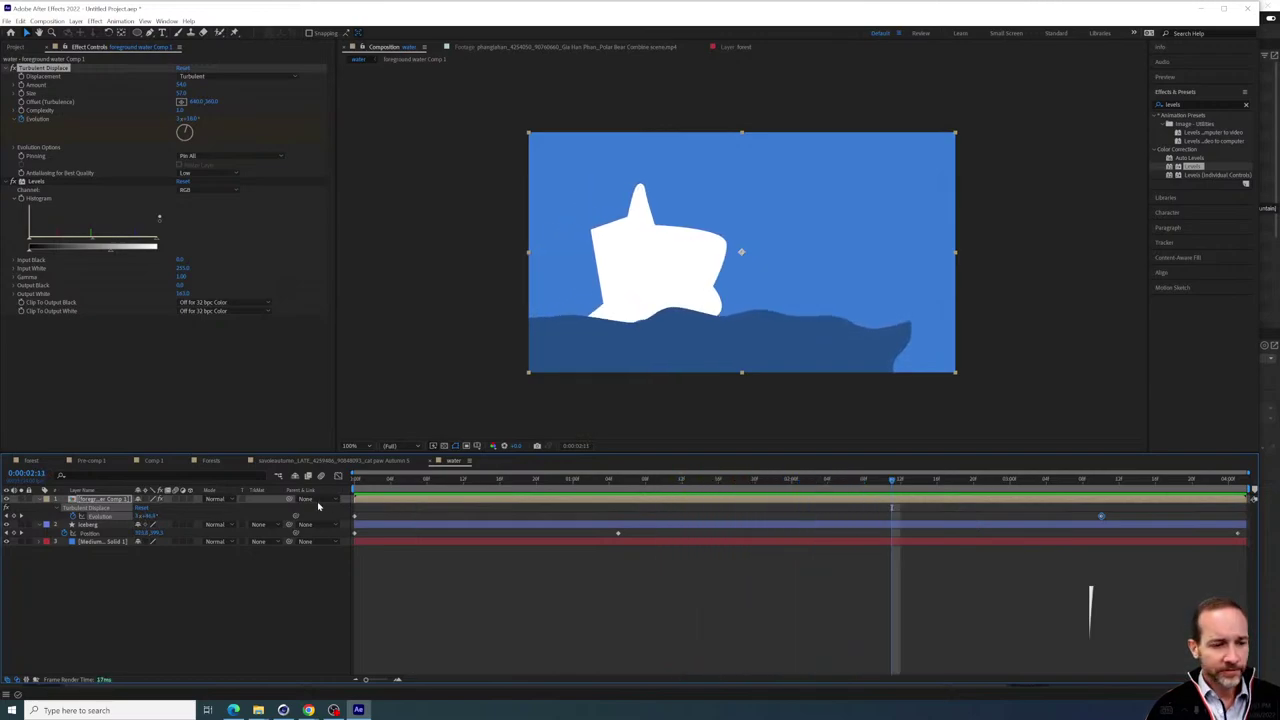
Turn off the Levels effect on the foreground water layer and preview the iceberg's movement
click(21, 182)
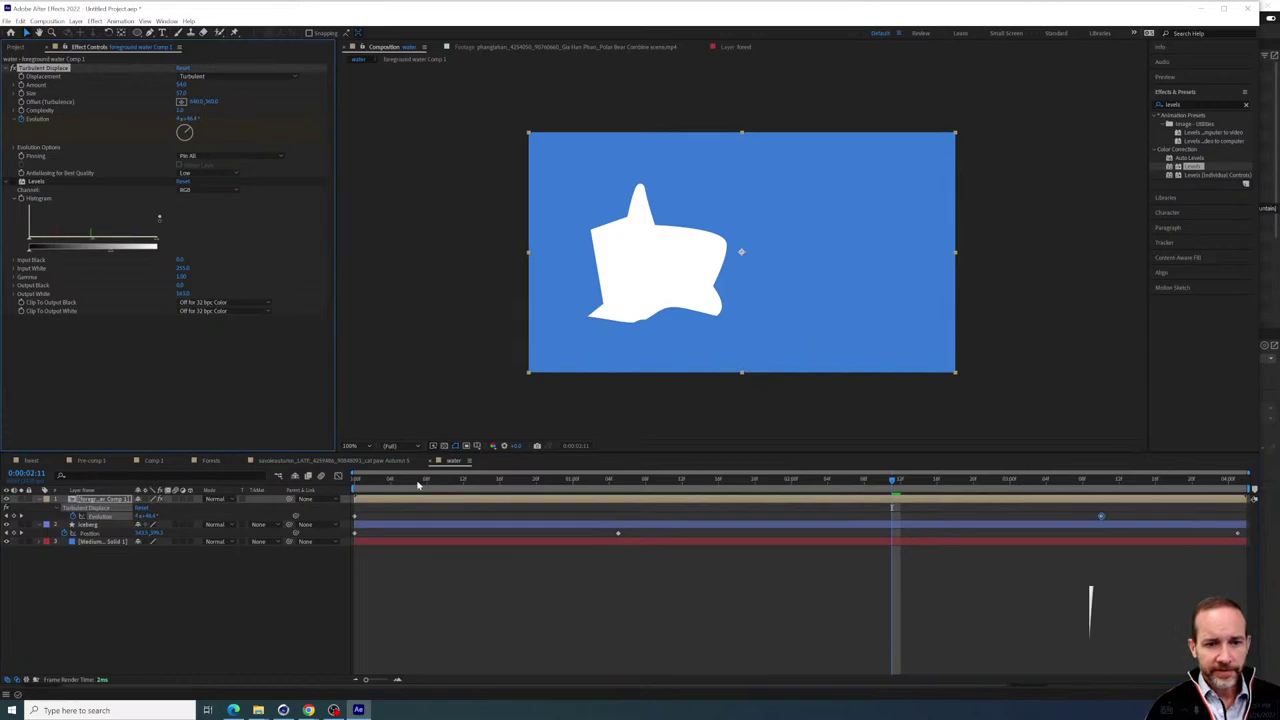
drag(418, 485, 463, 495)
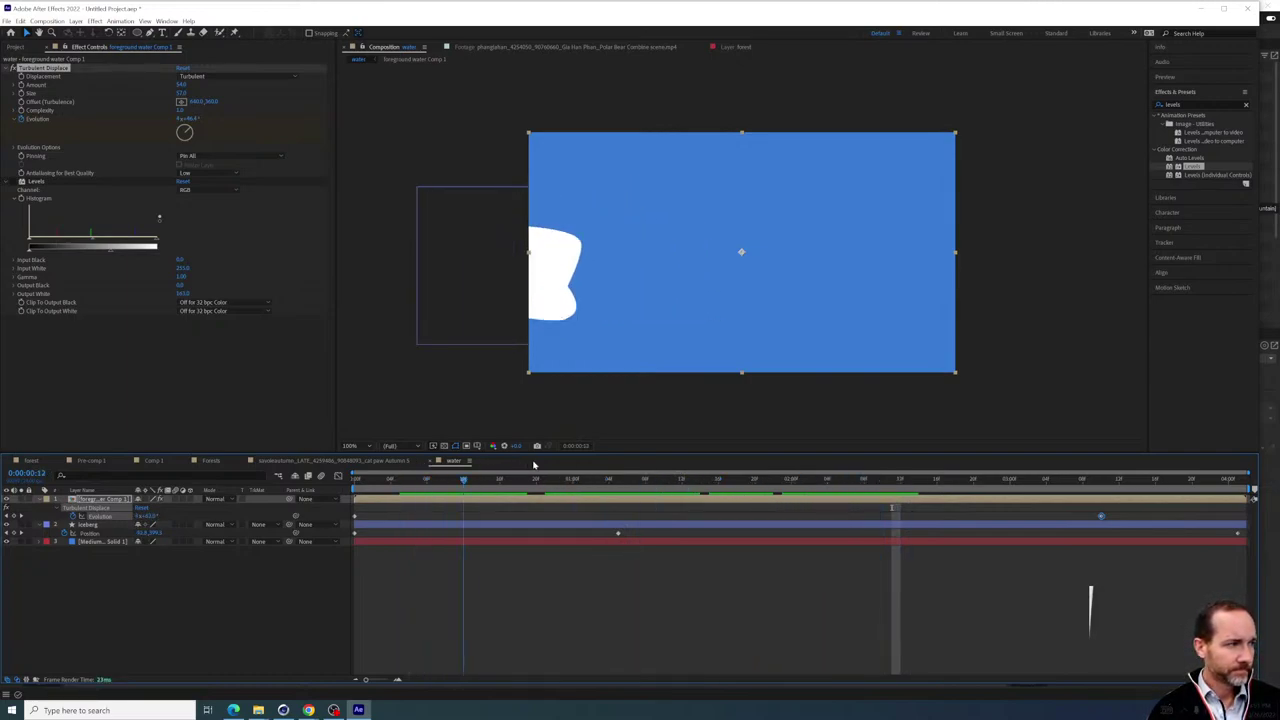
key(space)
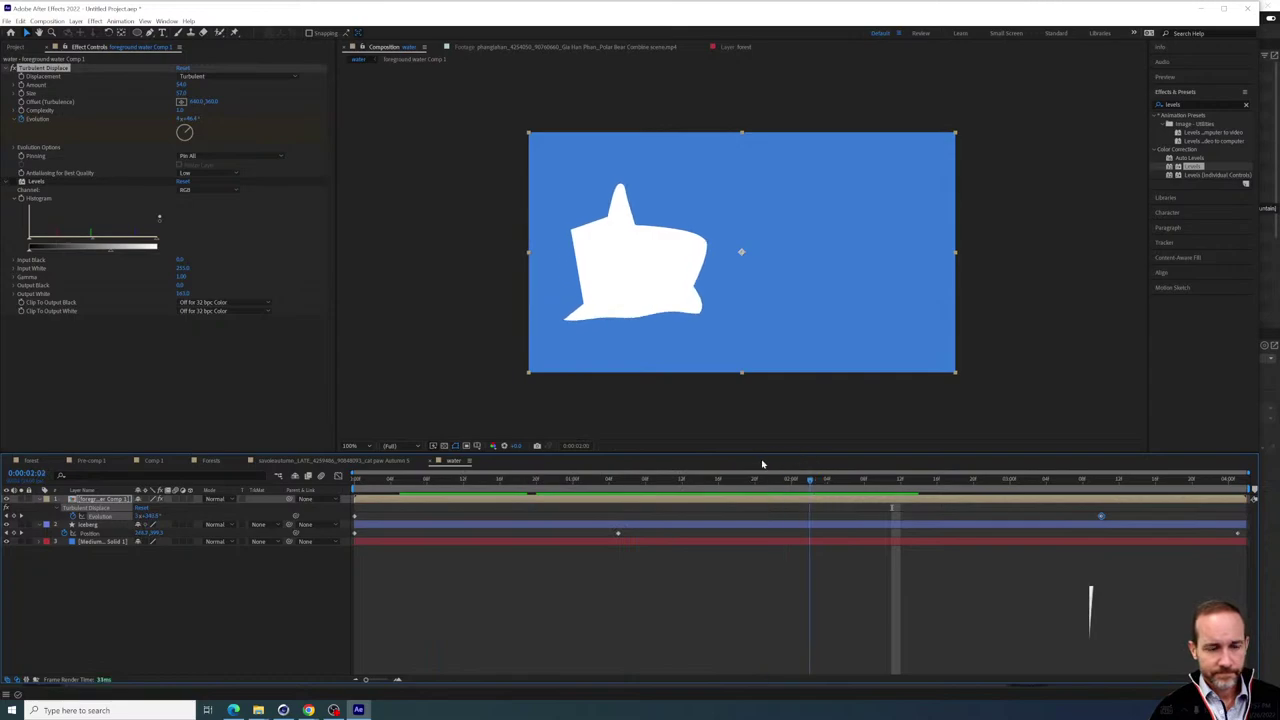
key(space)
Reposition the iceberg at about 0:00:00:09, 0:00:00:16 and 0:00:00:22 to add bobbing Position keyframes
click(533, 296)
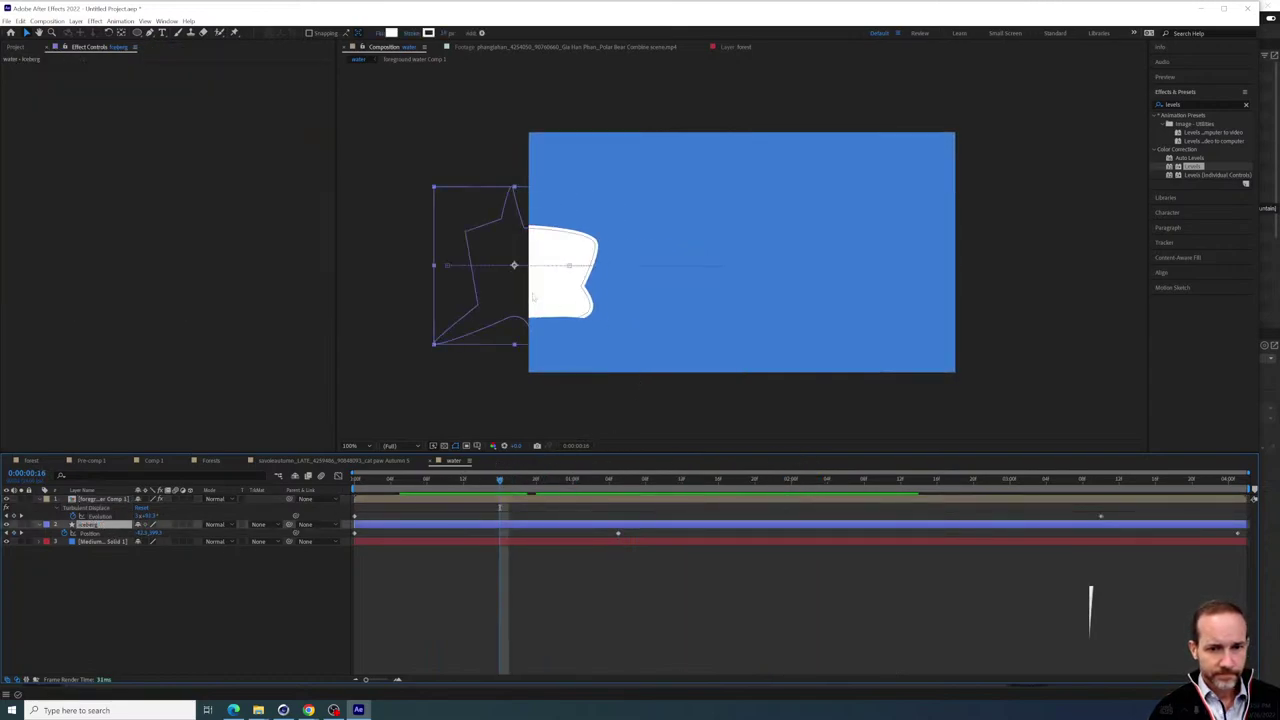
mouse_move(549, 291)
mouse_down()
mouse_move(615, 306)
mouse_move(549, 300)
mouse_move(541, 311)
mouse_up()
click(554, 482)
key(Page_Up)
key(Page_Up)
key(Page_Up)
key(Page_Up)
key(Page_Up)
key(Page_Up)
key(Page_Up)
key(Page_Up)
key(Page_Up)
key(Page_Up)
key(Page_Up)
key(Page_Up)
key(Page_Up)
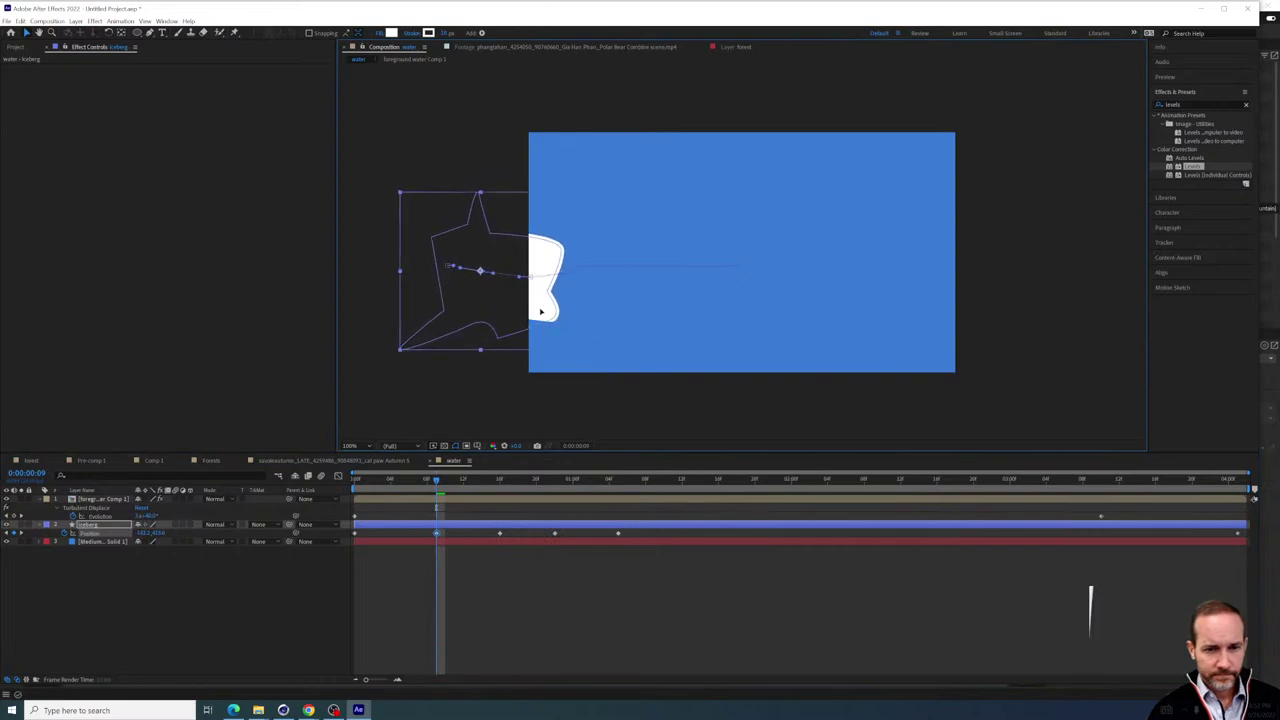
Add further bobbing Position keyframes for the iceberg at about 0:00:01:02 and 0:00:02:02, and preview the motion
key(space)
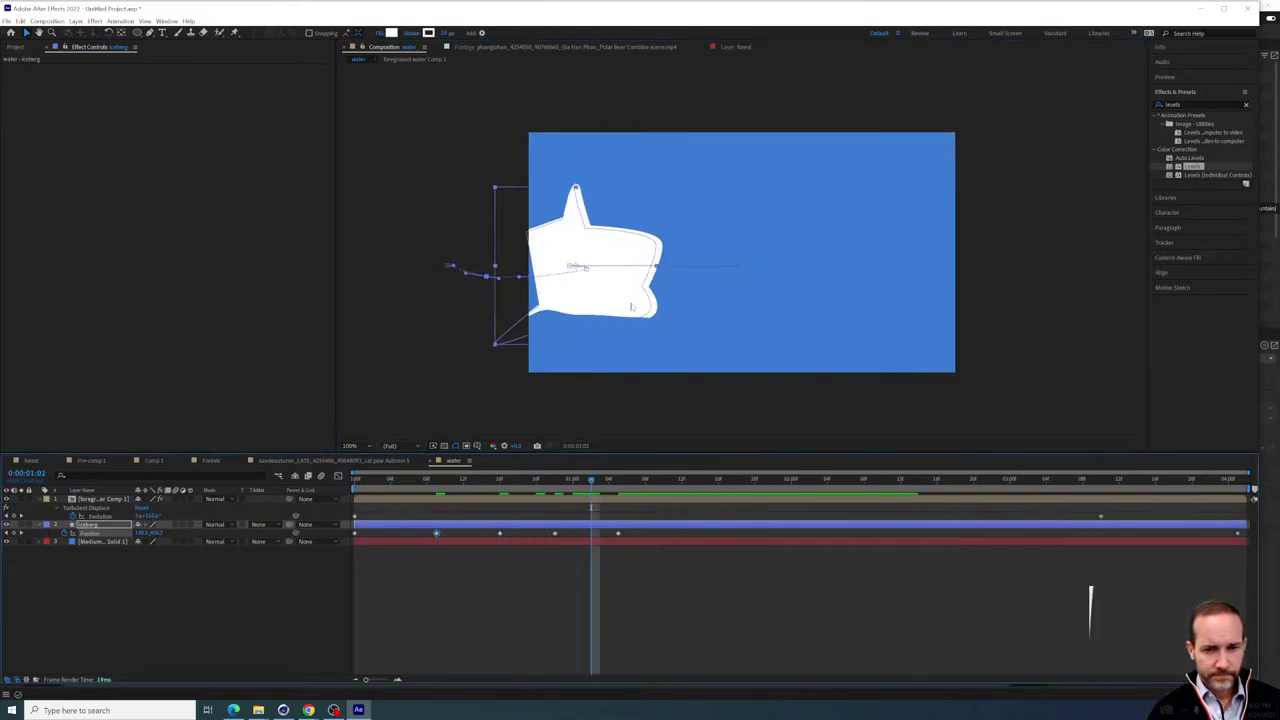
mouse_move(631, 307)
mouse_down()
mouse_move(672, 310)
mouse_move(617, 313)
mouse_up()
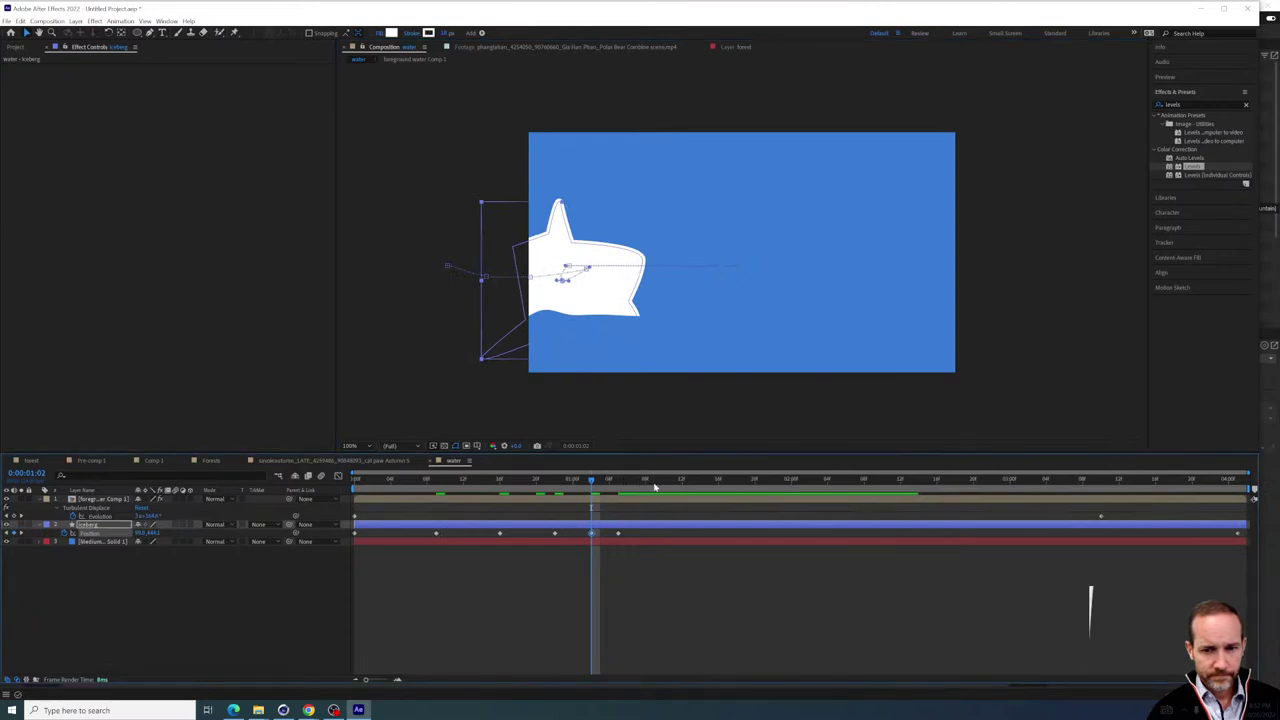
drag(655, 487, 810, 481)
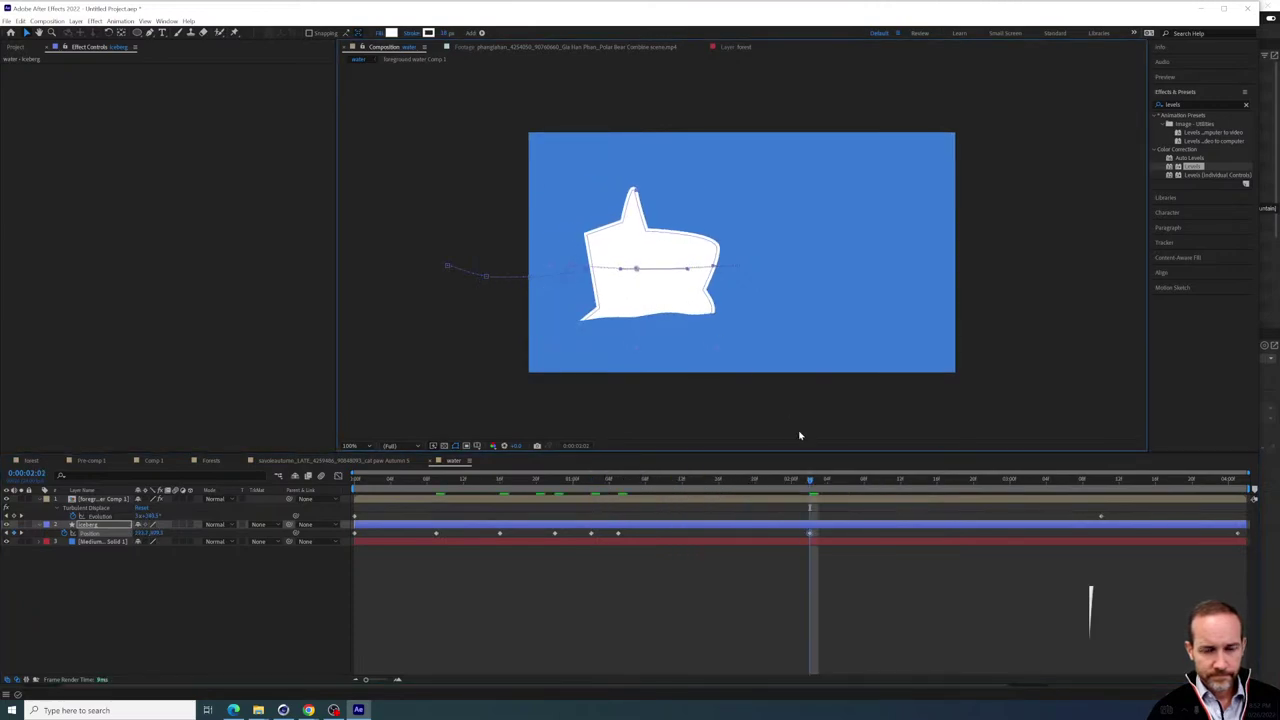
click(864, 480)
drag(540, 475, 381, 476)
key(space)
key(space)
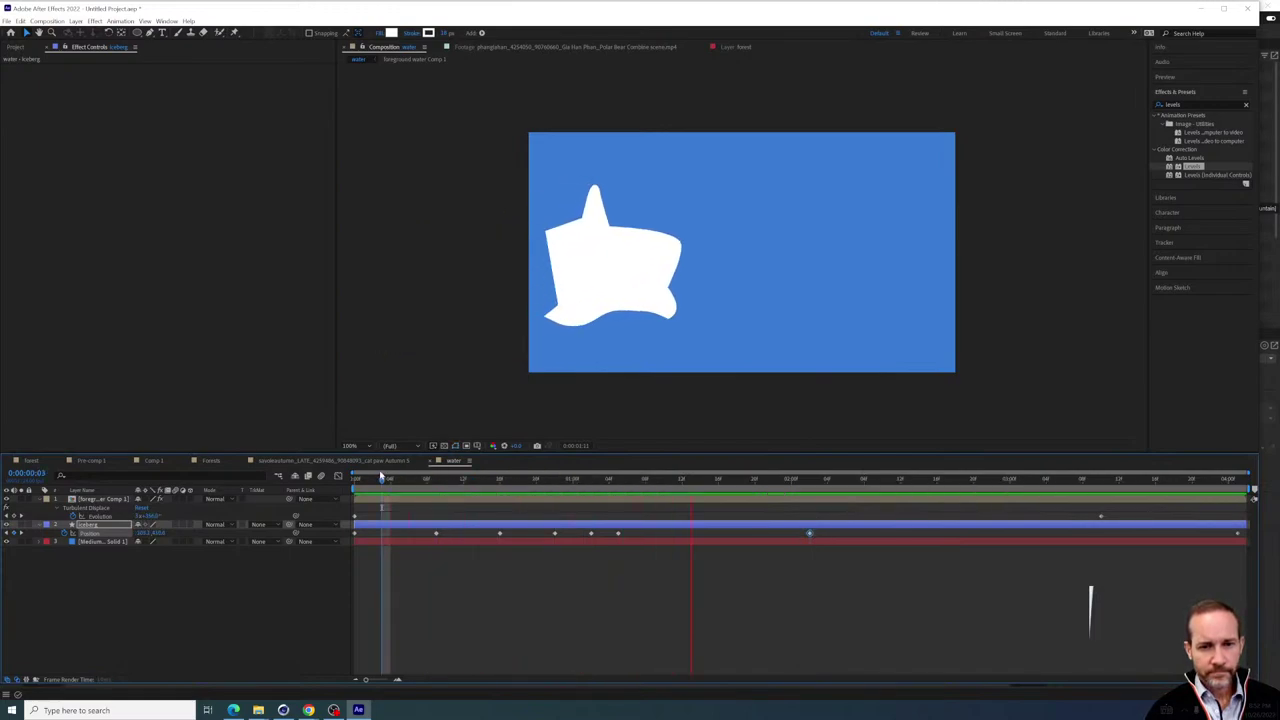
key(space)
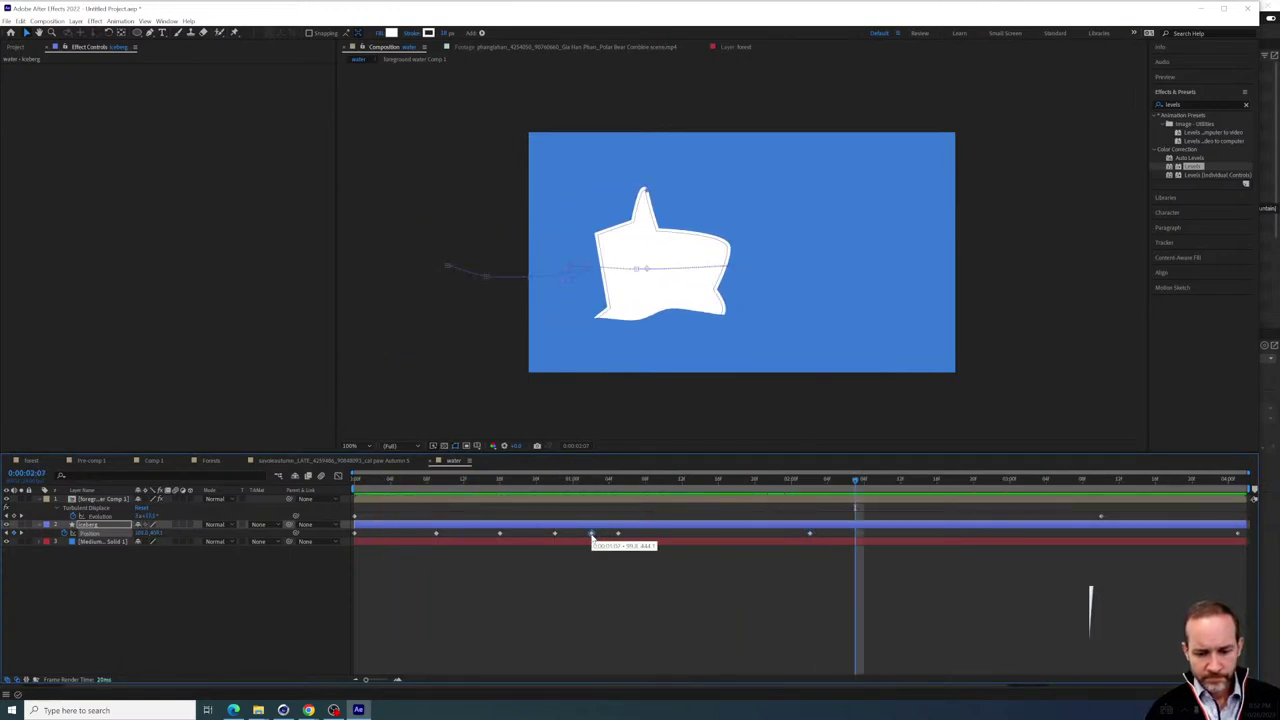
Delete the iceberg's Position keyframes near 0:00:00:22 and 0:00:01:02, and stretch the remaining middle keyframes so the last one lands at about 0:00:03:10
key(Delete)
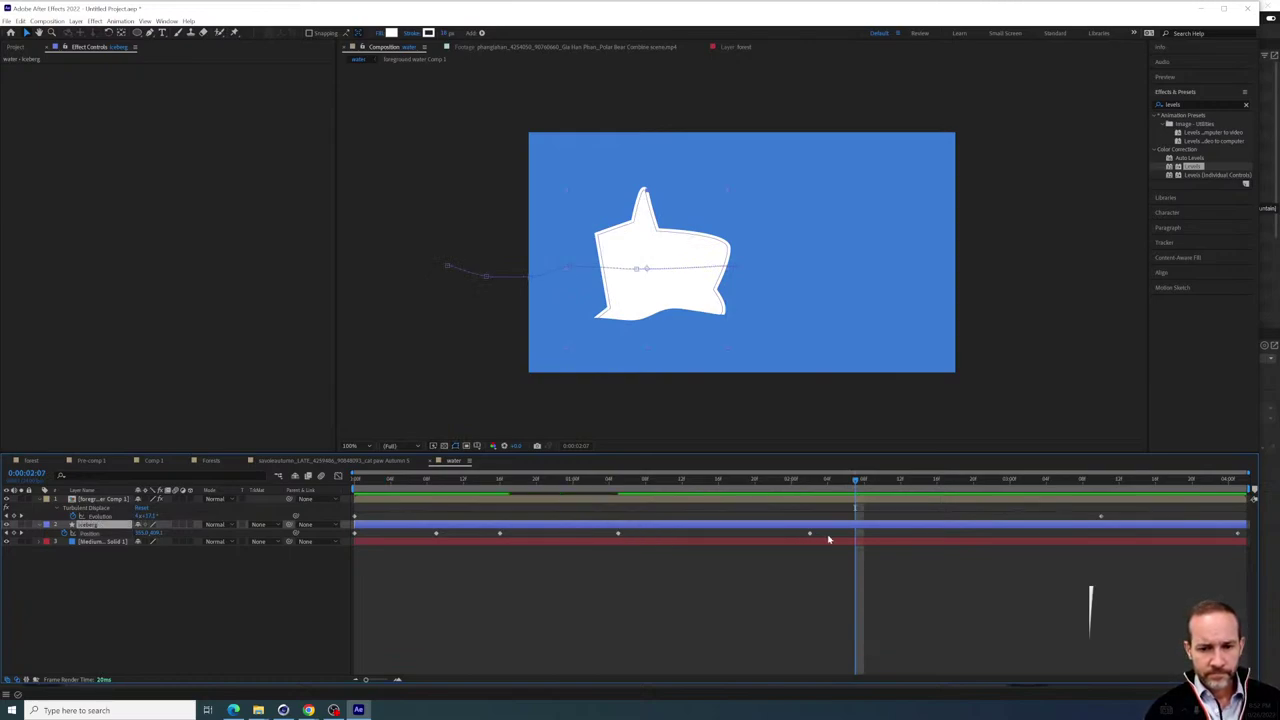
drag(828, 539, 421, 530)
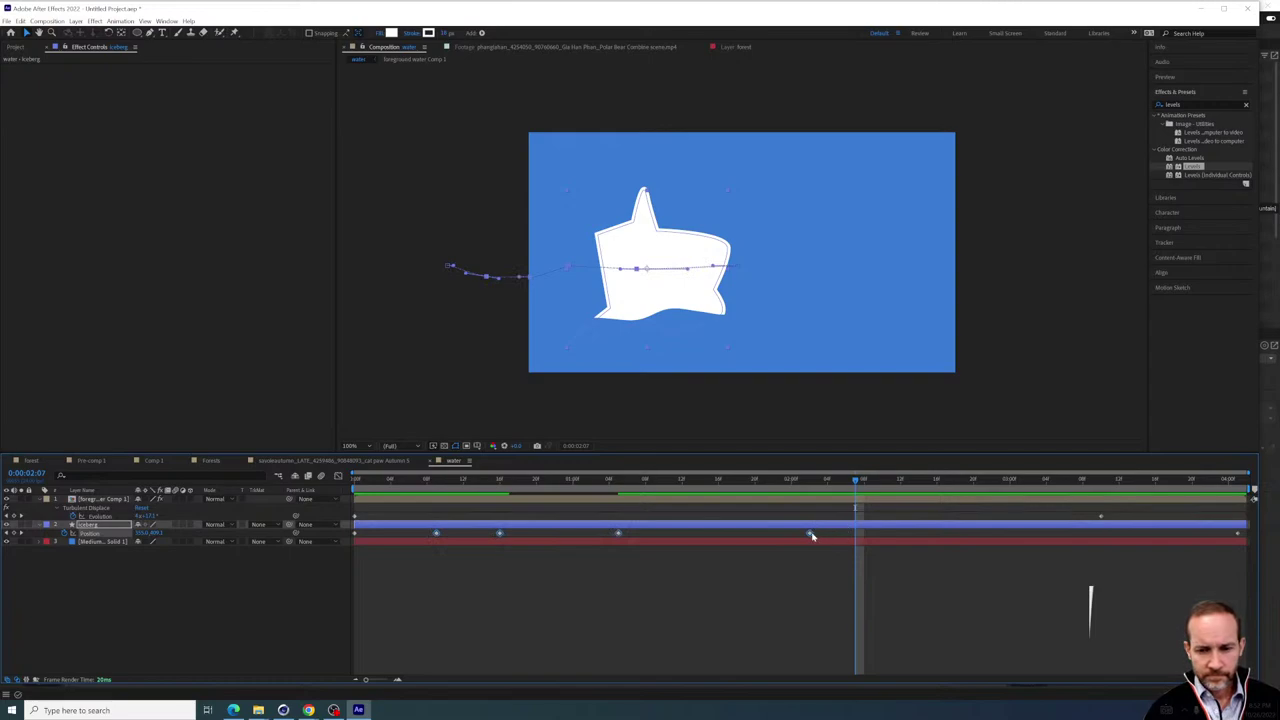
ctrl+click(810, 533)
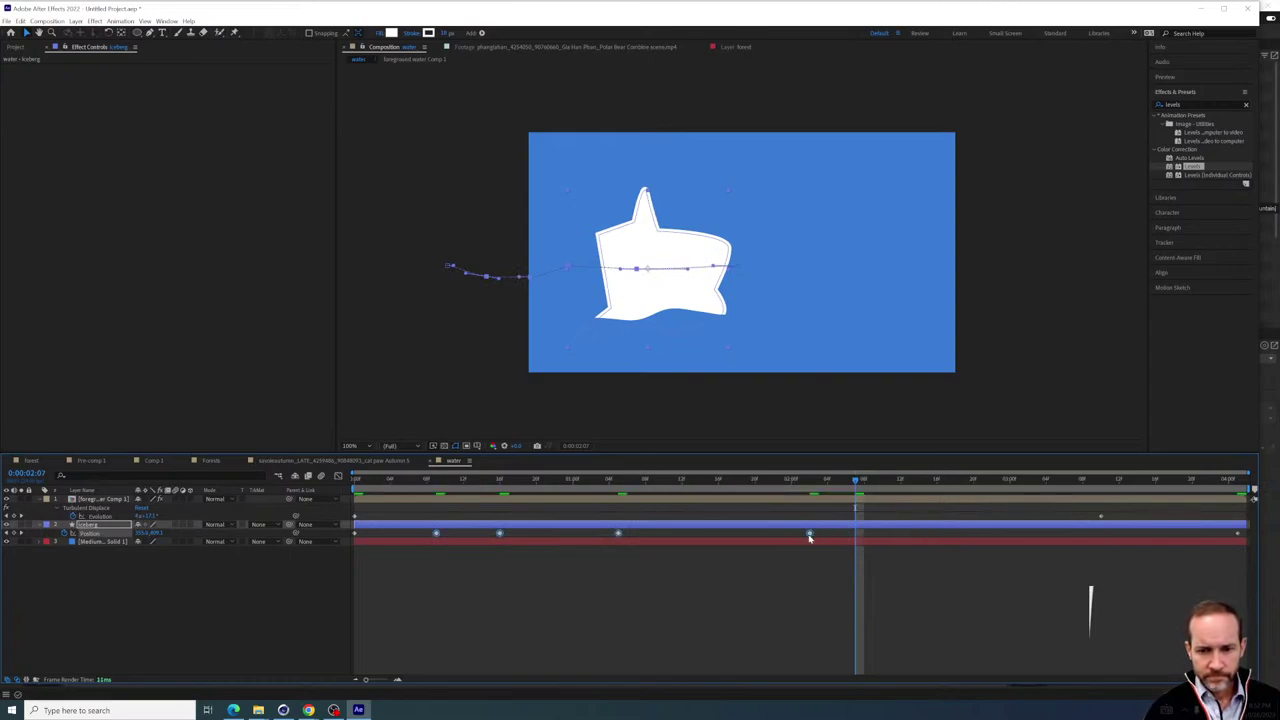
drag(810, 535, 1101, 535)
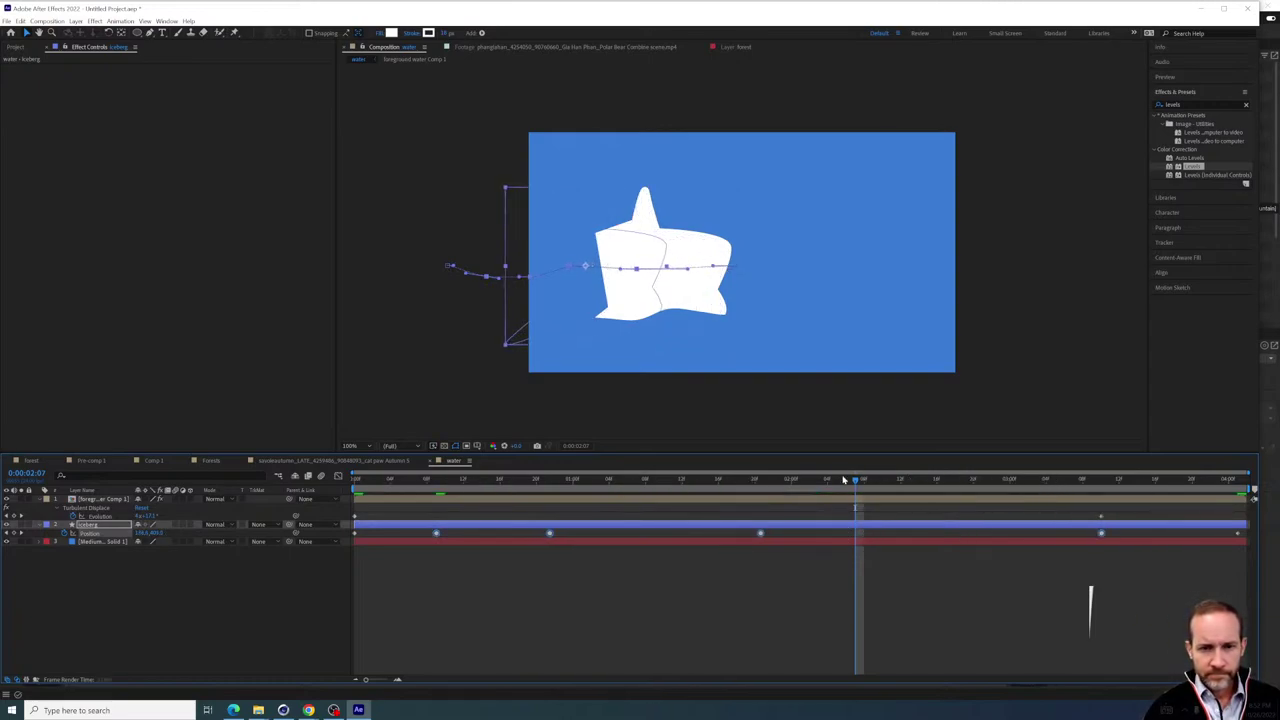
drag(843, 480, 393, 465)
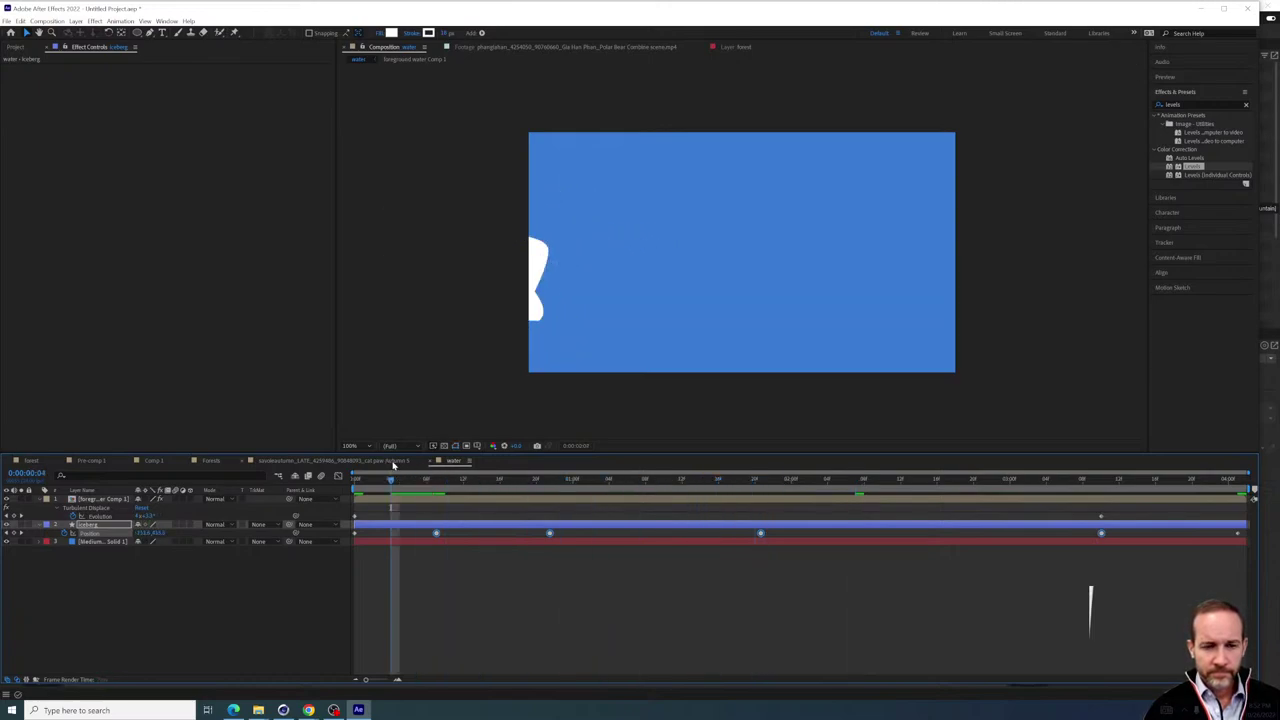
key(space)
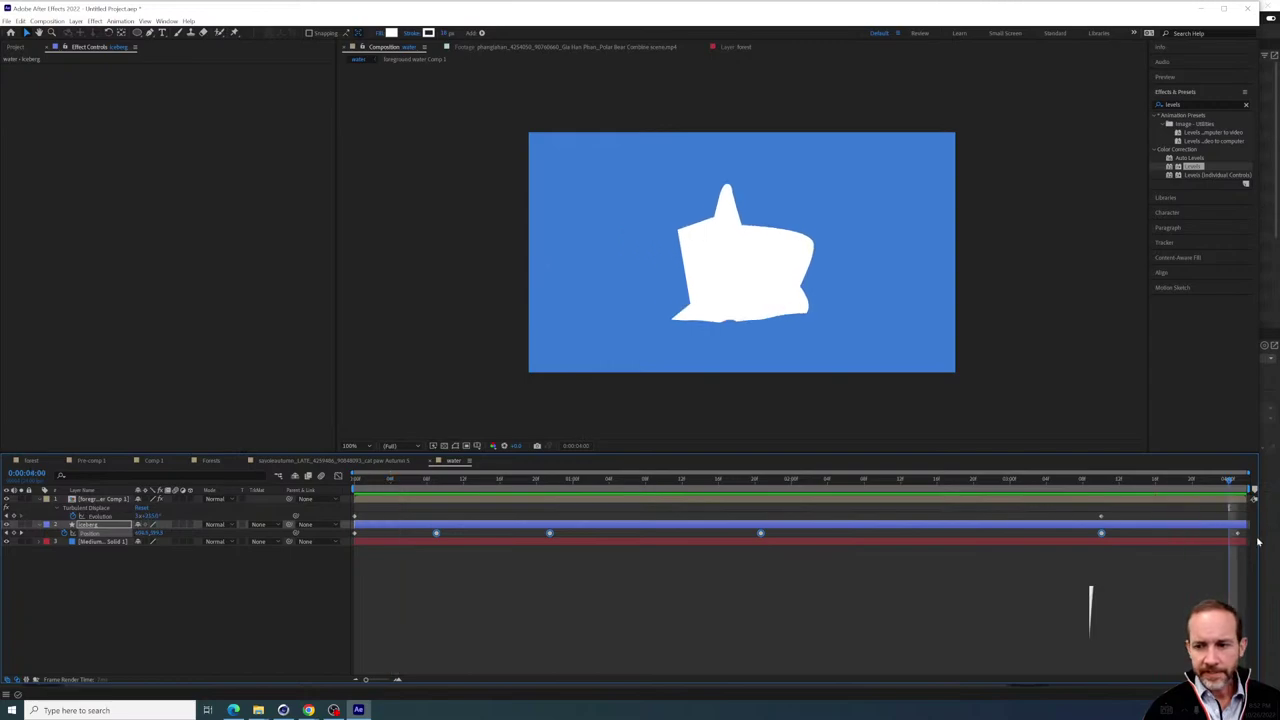
Apply Easy Ease to all of the iceberg's Position keyframes in the Graph Editor and check the motion
drag(1250, 537, 339, 540)
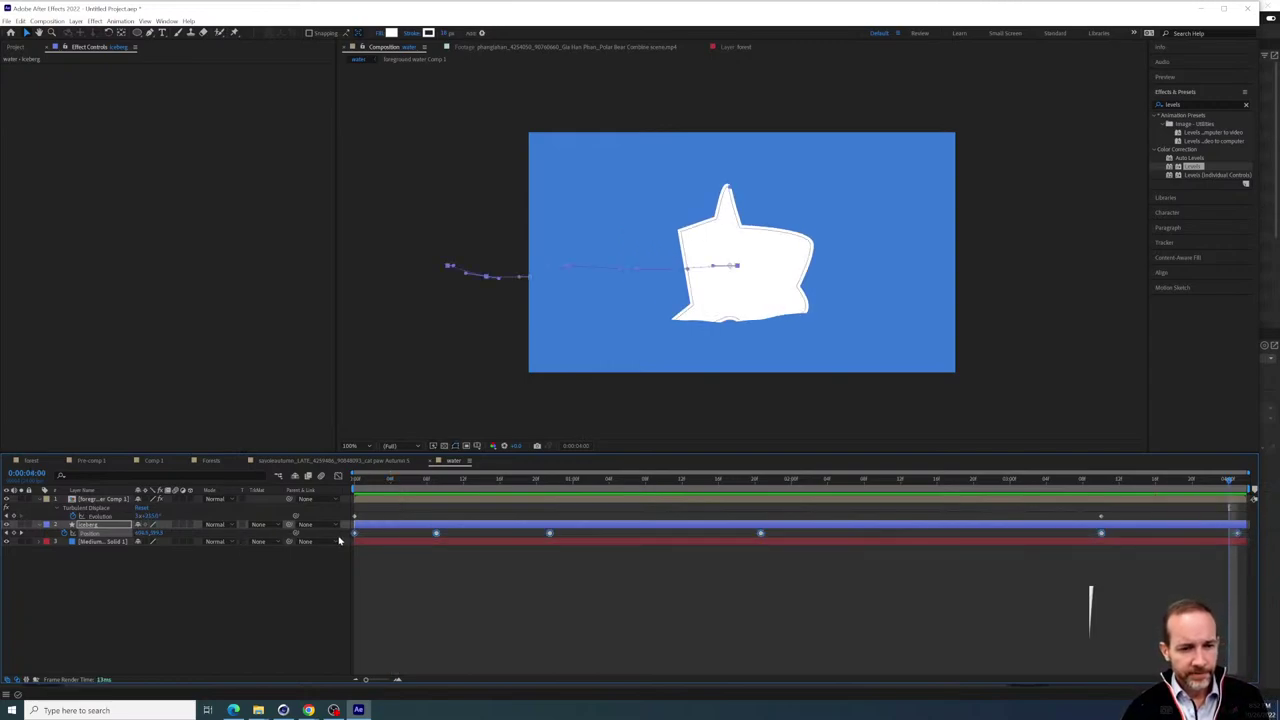
right_click(352, 535)
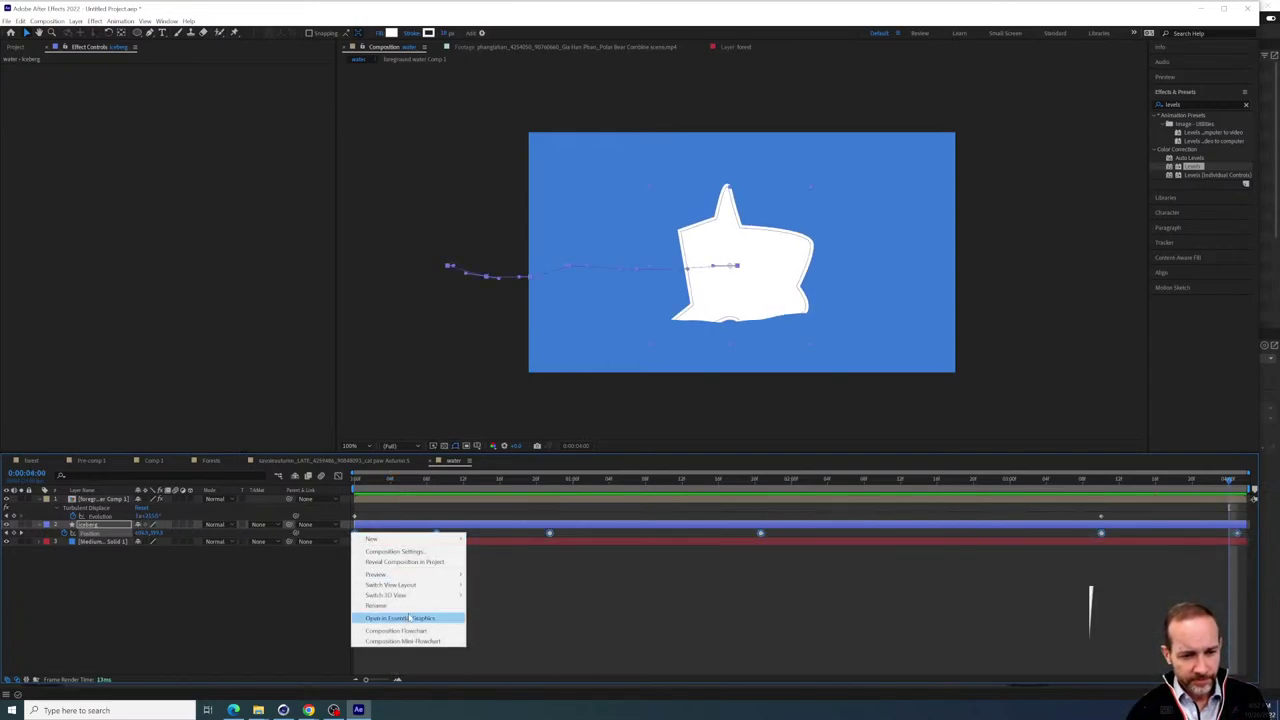
right_click(550, 535)
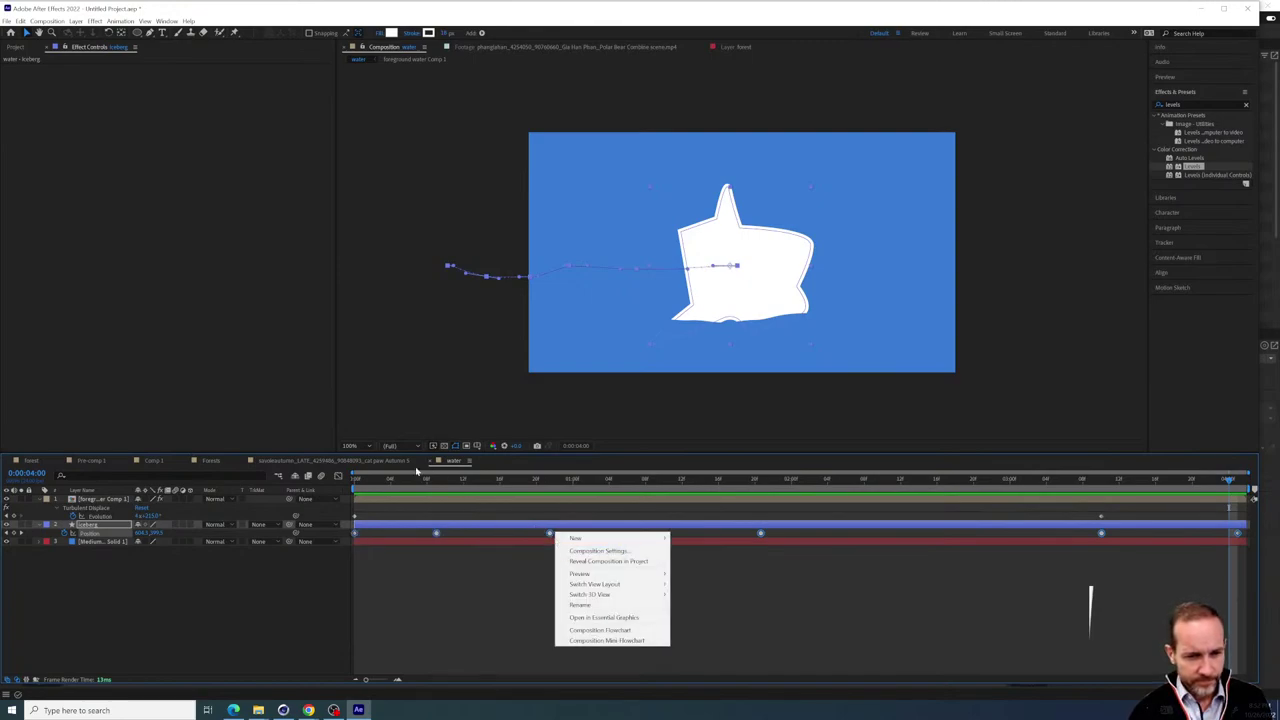
click(337, 477)
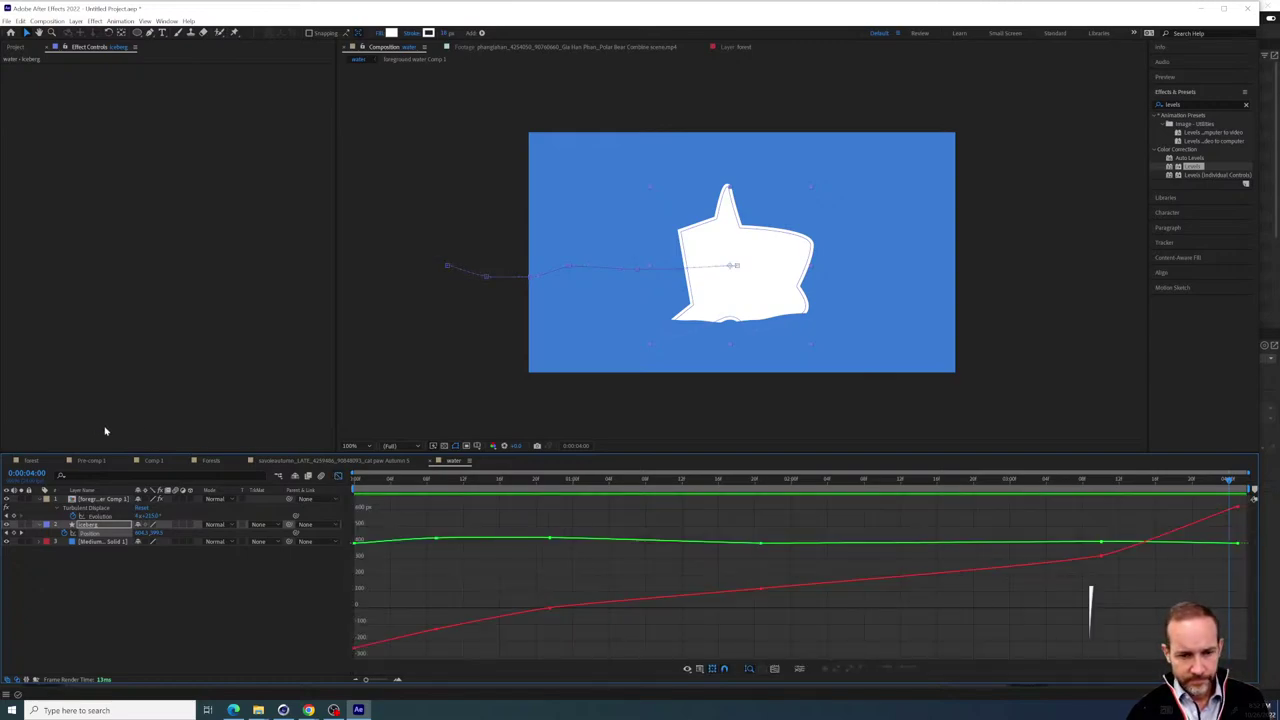
drag(1247, 657, 129, 403)
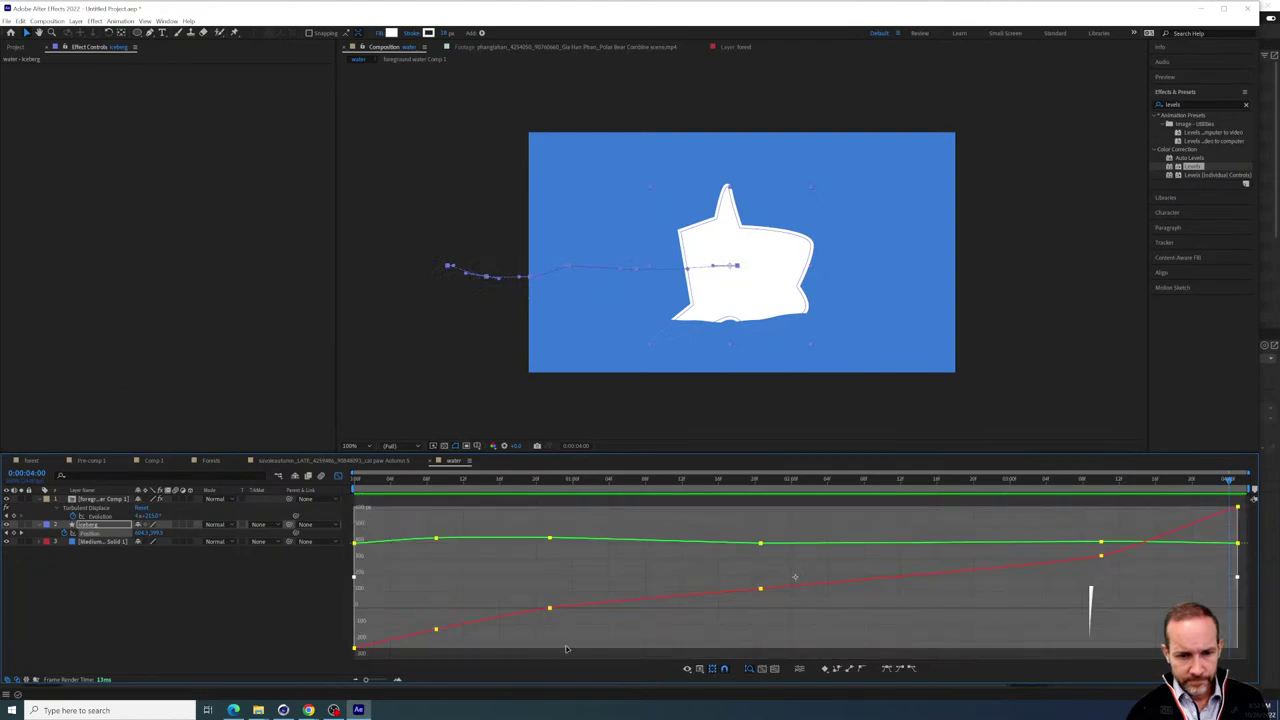
click(891, 670)
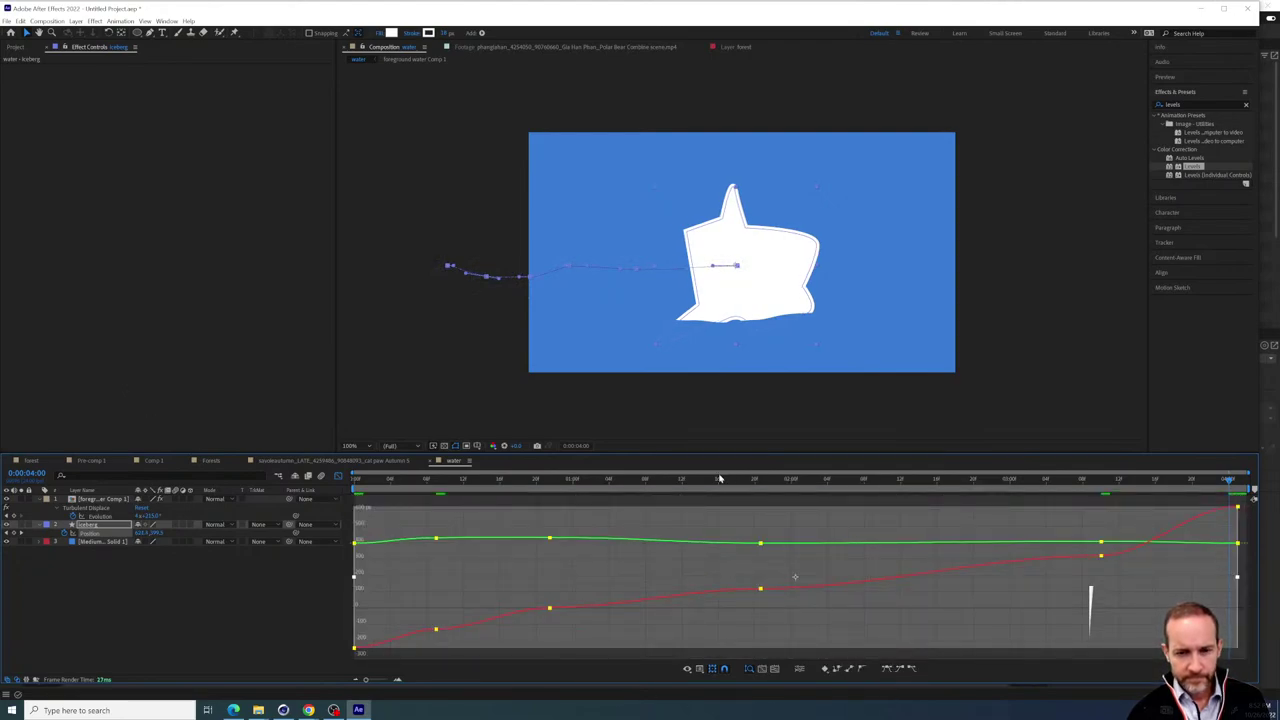
drag(719, 479, 1191, 515)
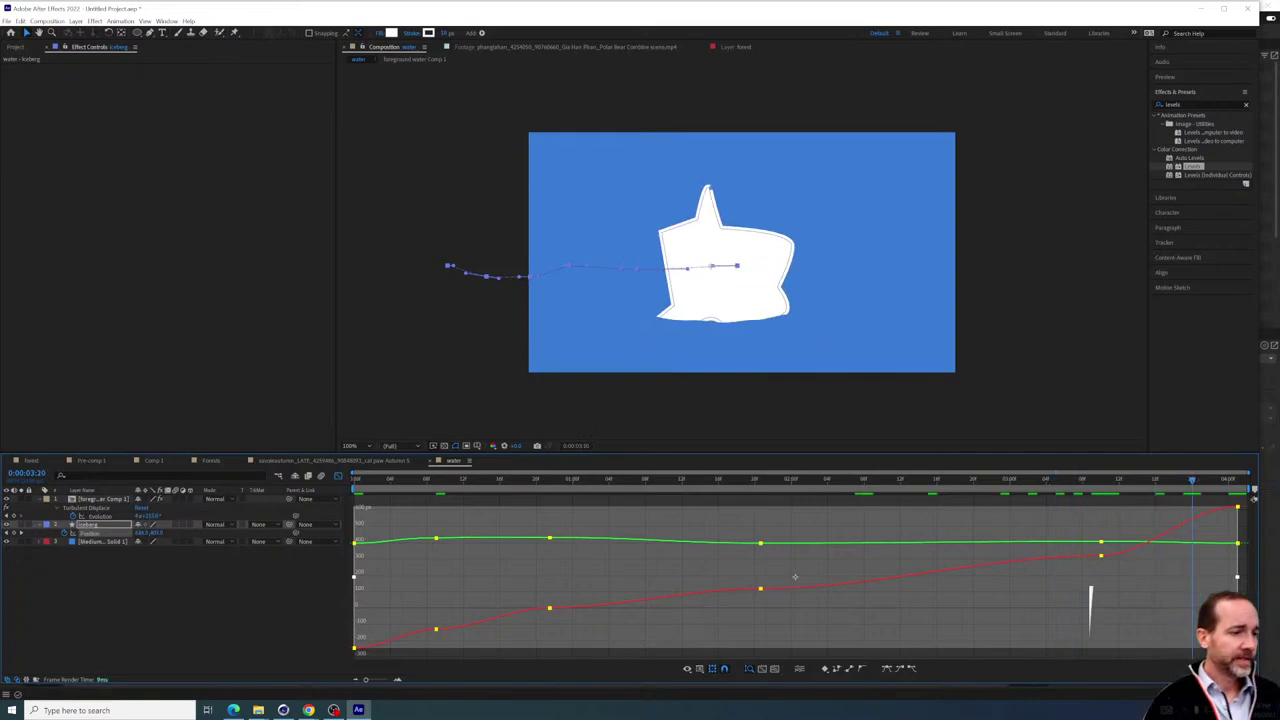
Switch to File Explorer's art three scene folder and play the Super Giant Life example video
click(24, 47)
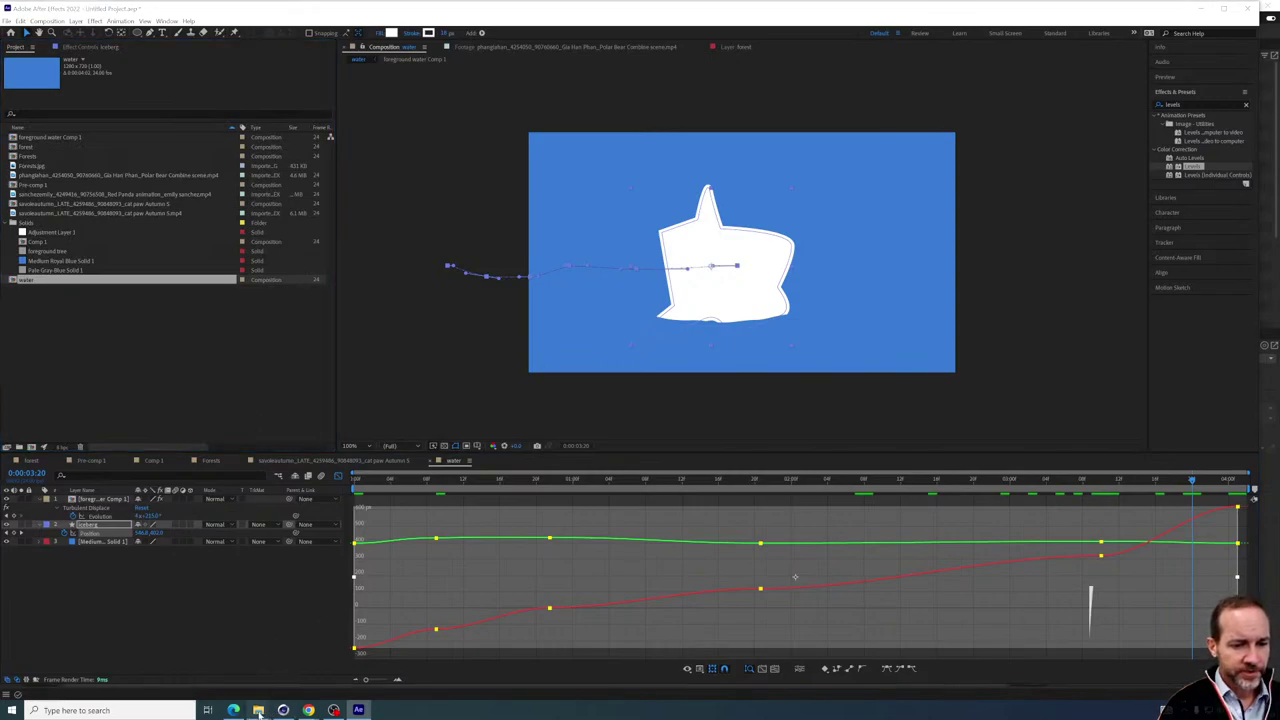
mouse_move(260, 710)
click(180, 665)
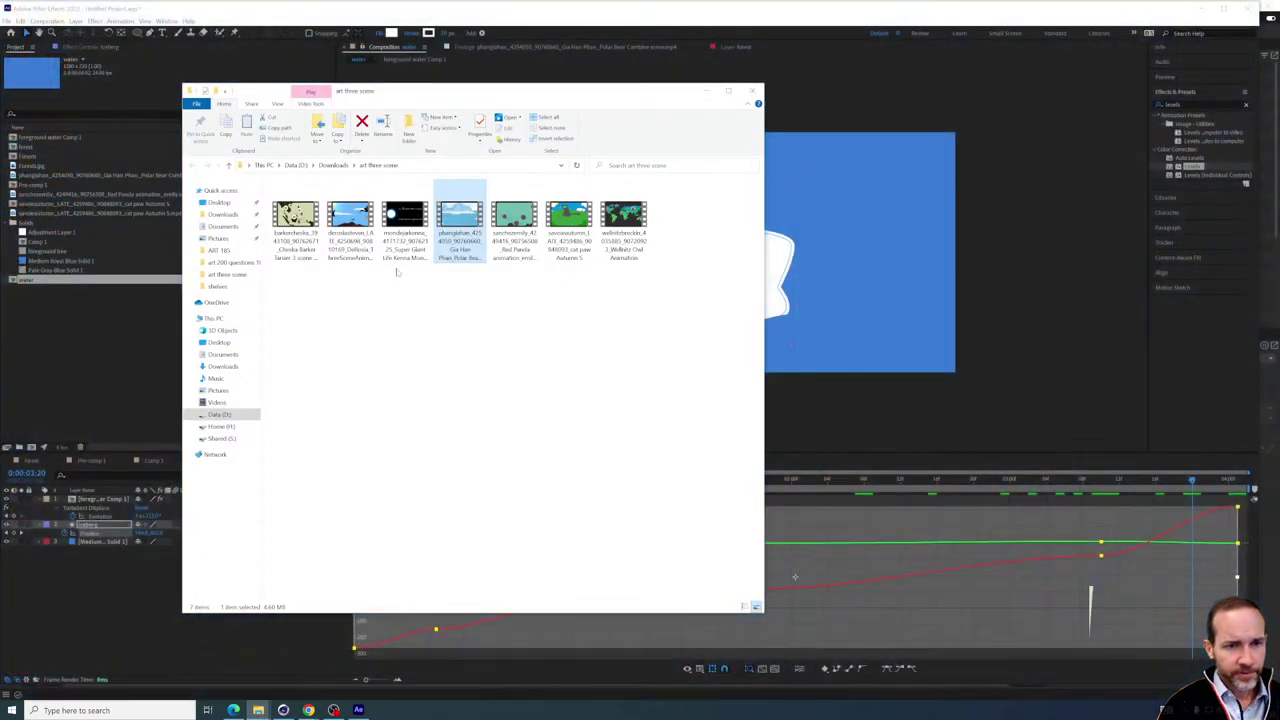
click(462, 305)
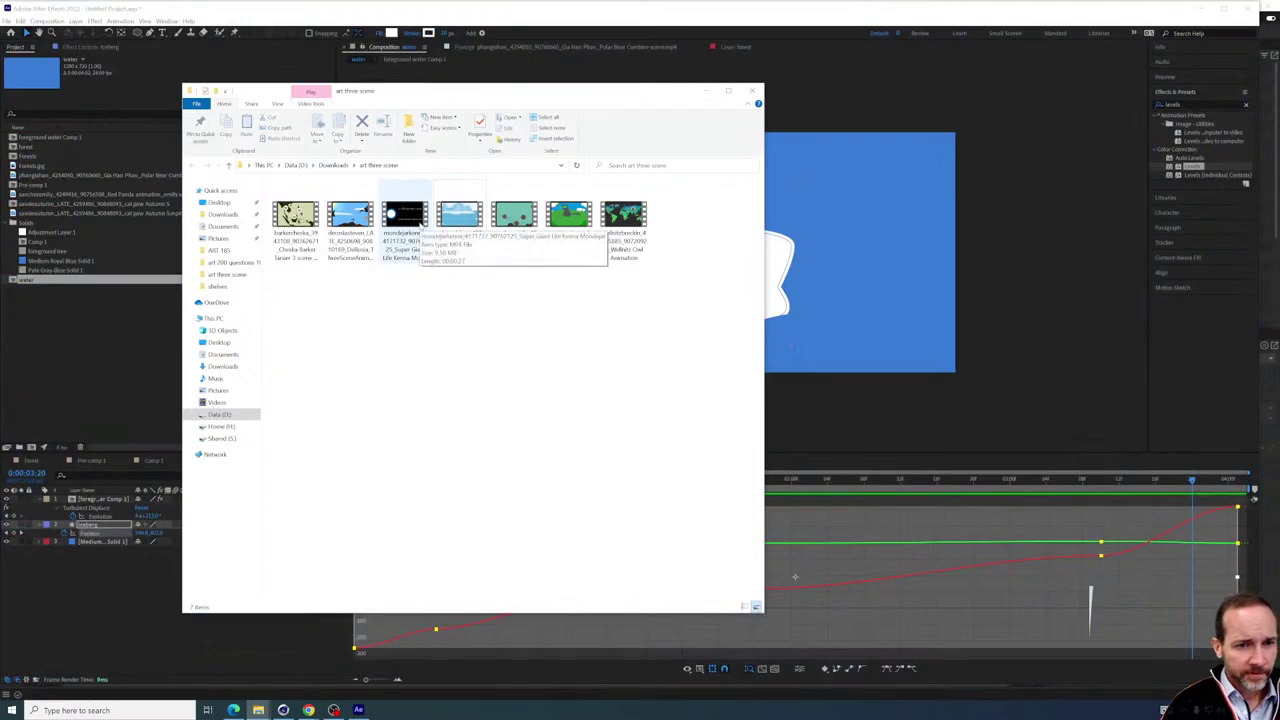
click(405, 220)
double_click(418, 222)
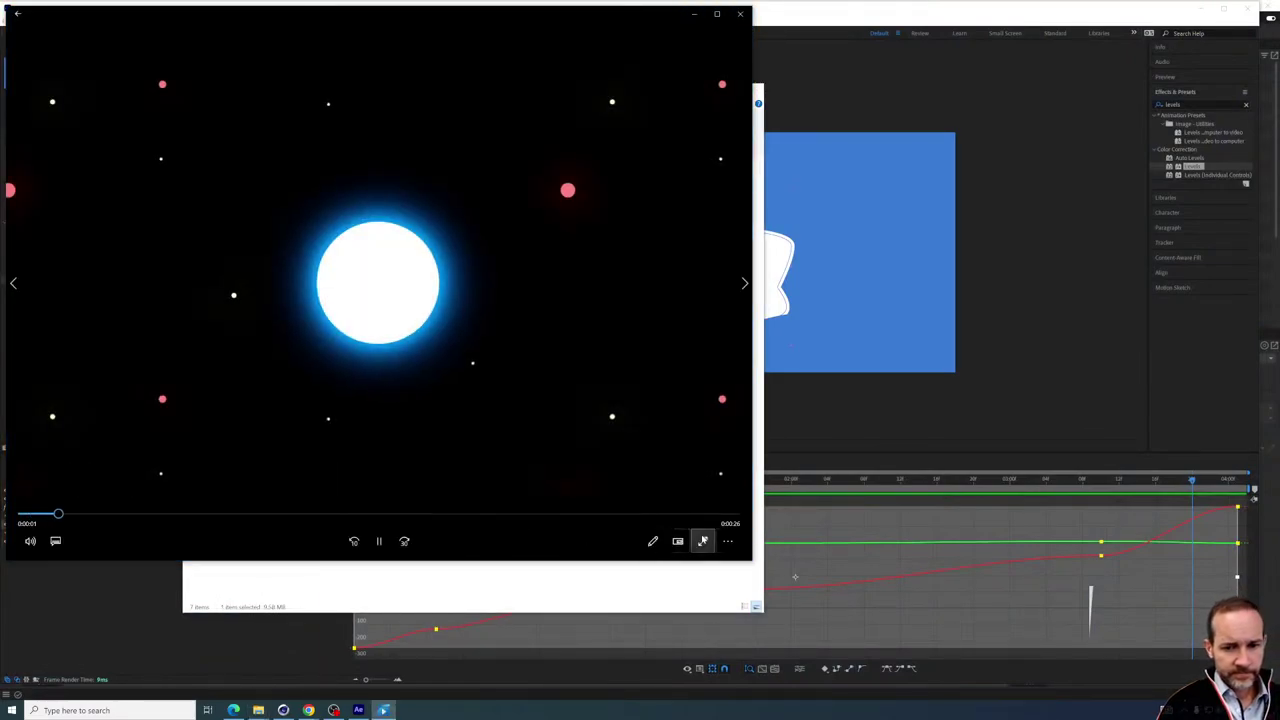
Watch the Super Giant Life video full screen and replay its black hole sequence from about 0:19, pausing and scrubbing back to the star
click(702, 541)
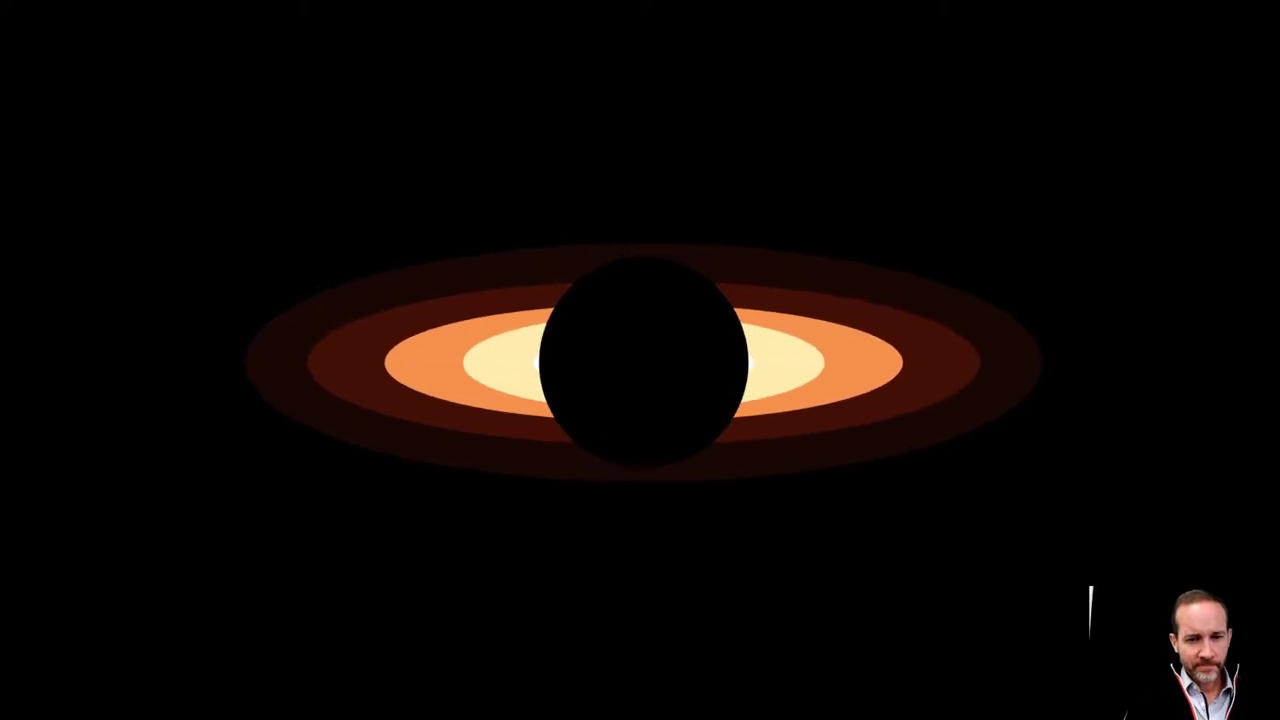
mouse_move(694, 537)
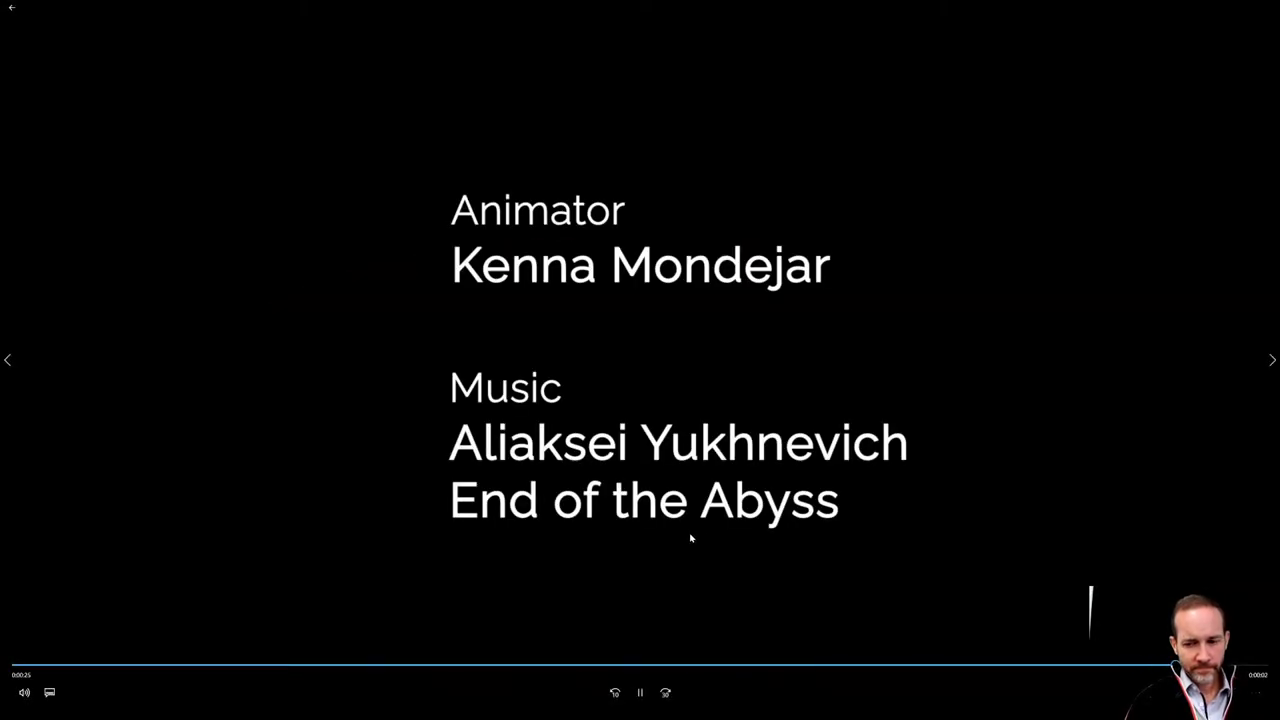
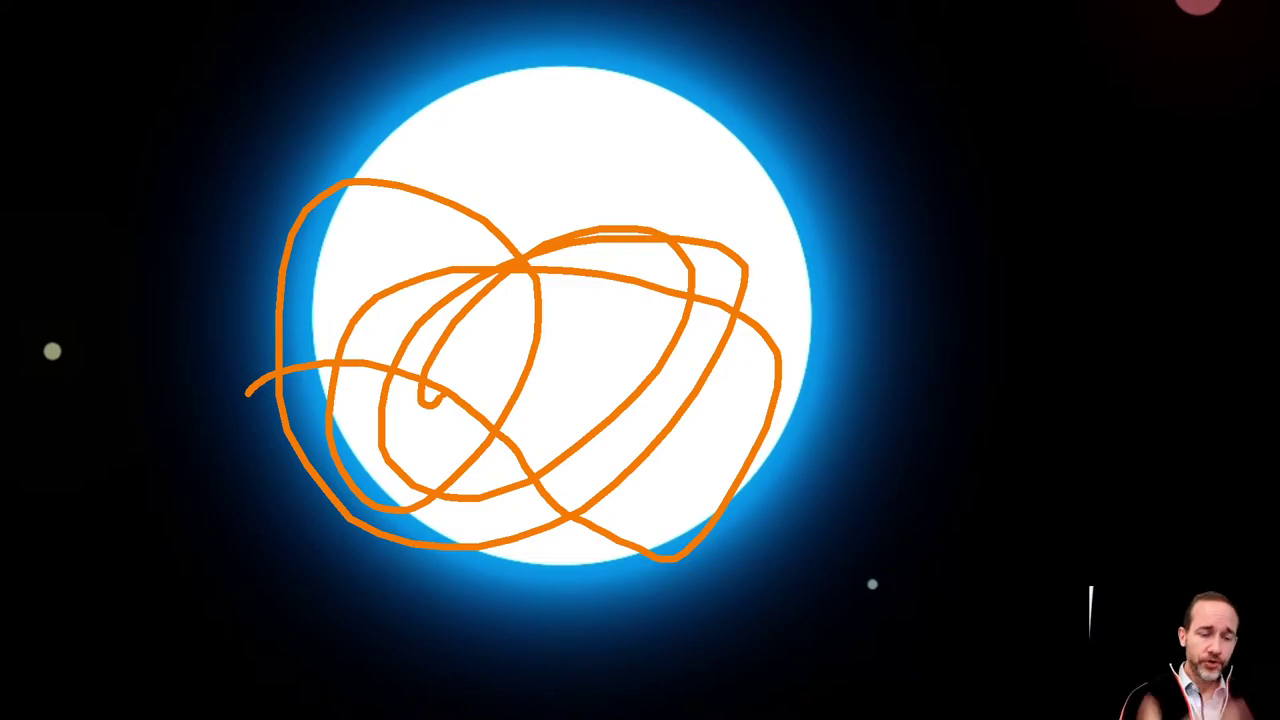
key(Escape)
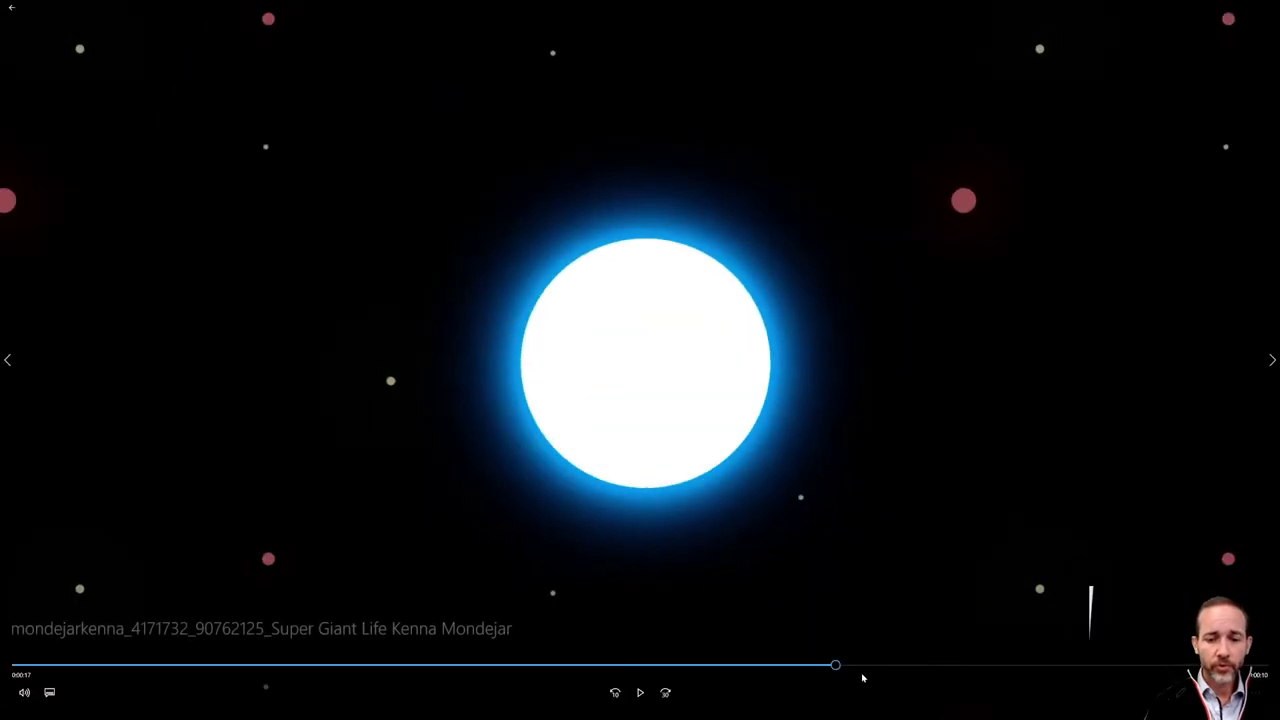
mouse_move(836, 665)
mouse_down()
mouse_move(783, 666)
mouse_move(928, 665)
mouse_up()
click(641, 692)
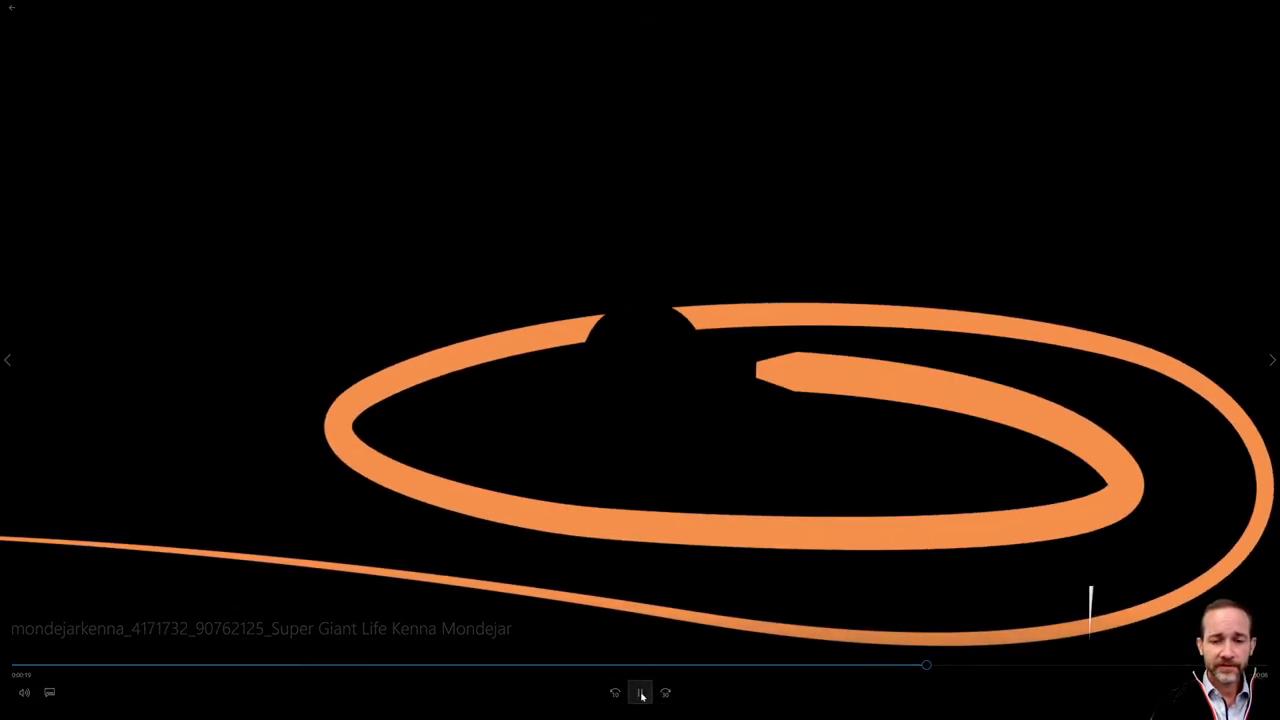
click(640, 692)
drag(783, 665, 820, 662)
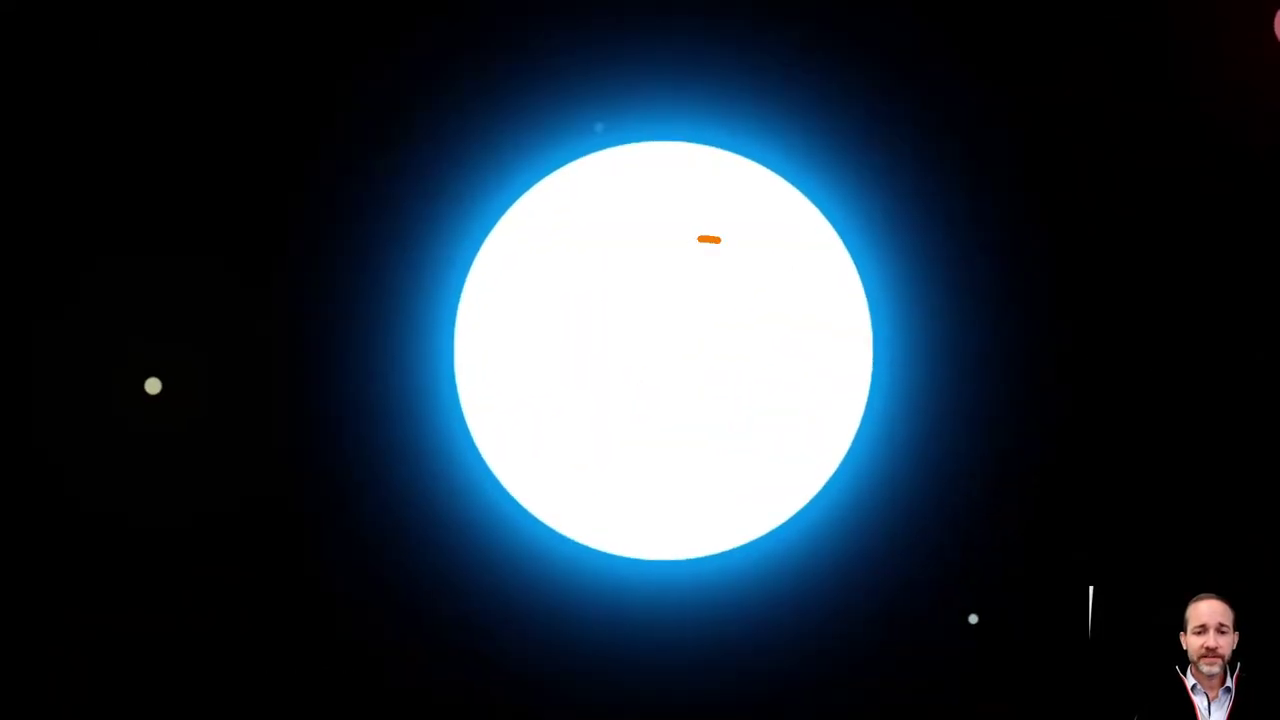
Zoom in on the paused frame and mark up the glowing star and the nearby red star to examine their placement
drag(717, 240, 645, 434)
key(Escape)
key(ctrl+1)
click(970, 214)
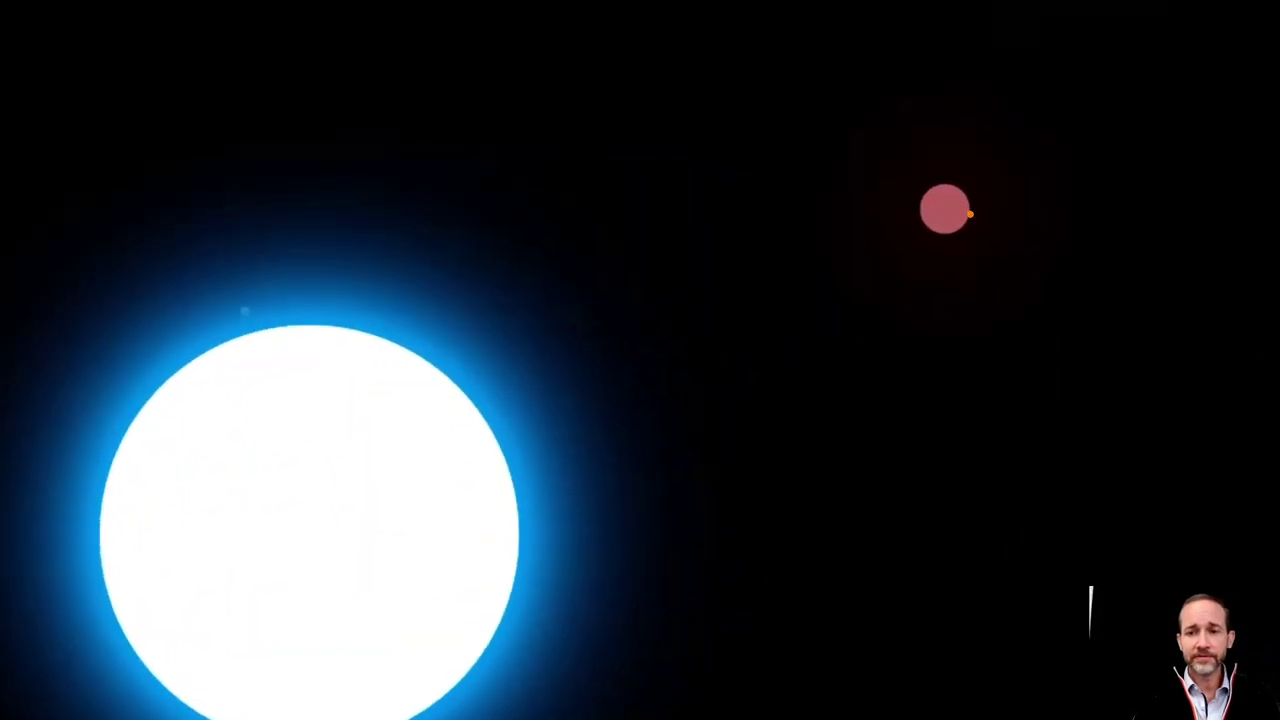
drag(1014, 606, 966, 214)
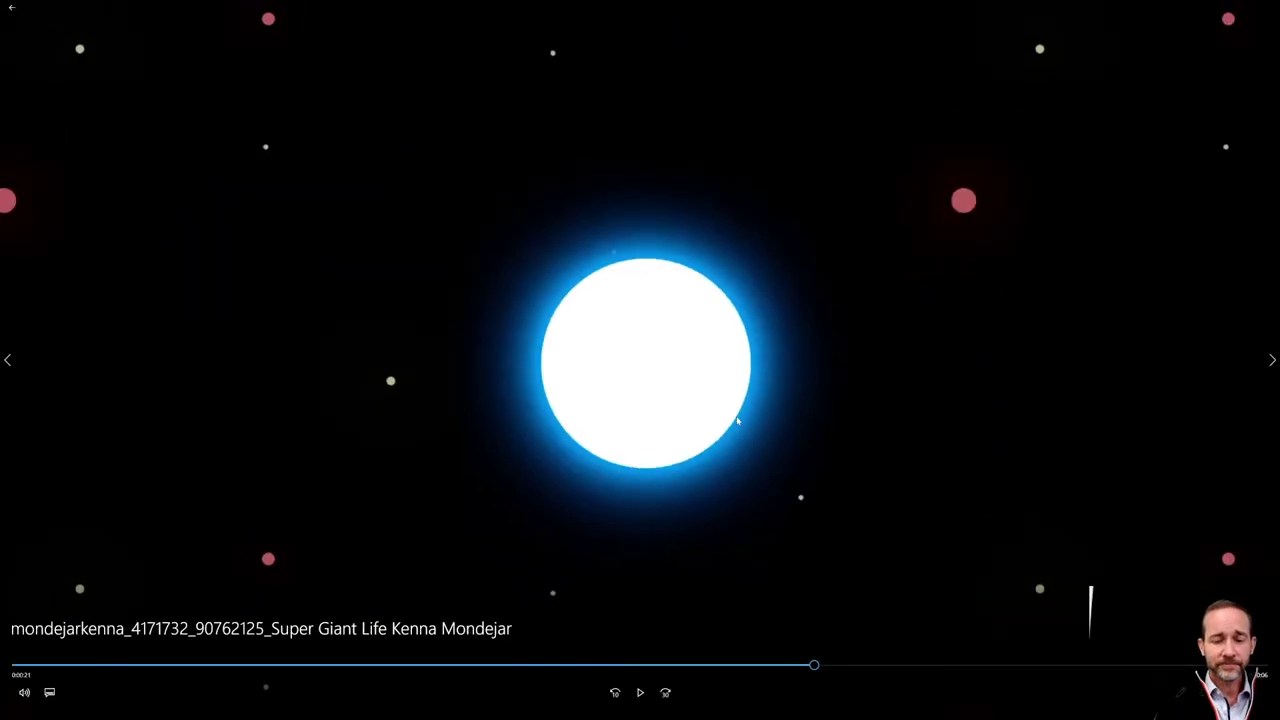
drag(700, 381, 822, 475)
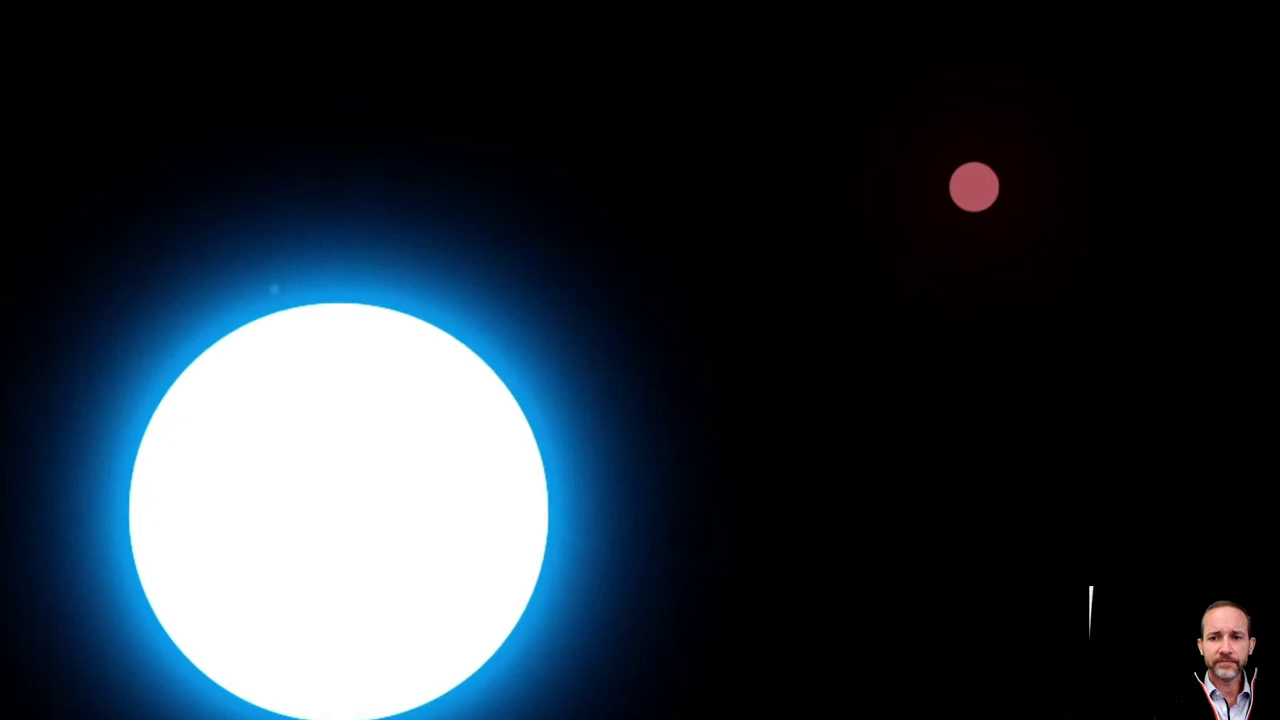
drag(928, 366, 960, 205)
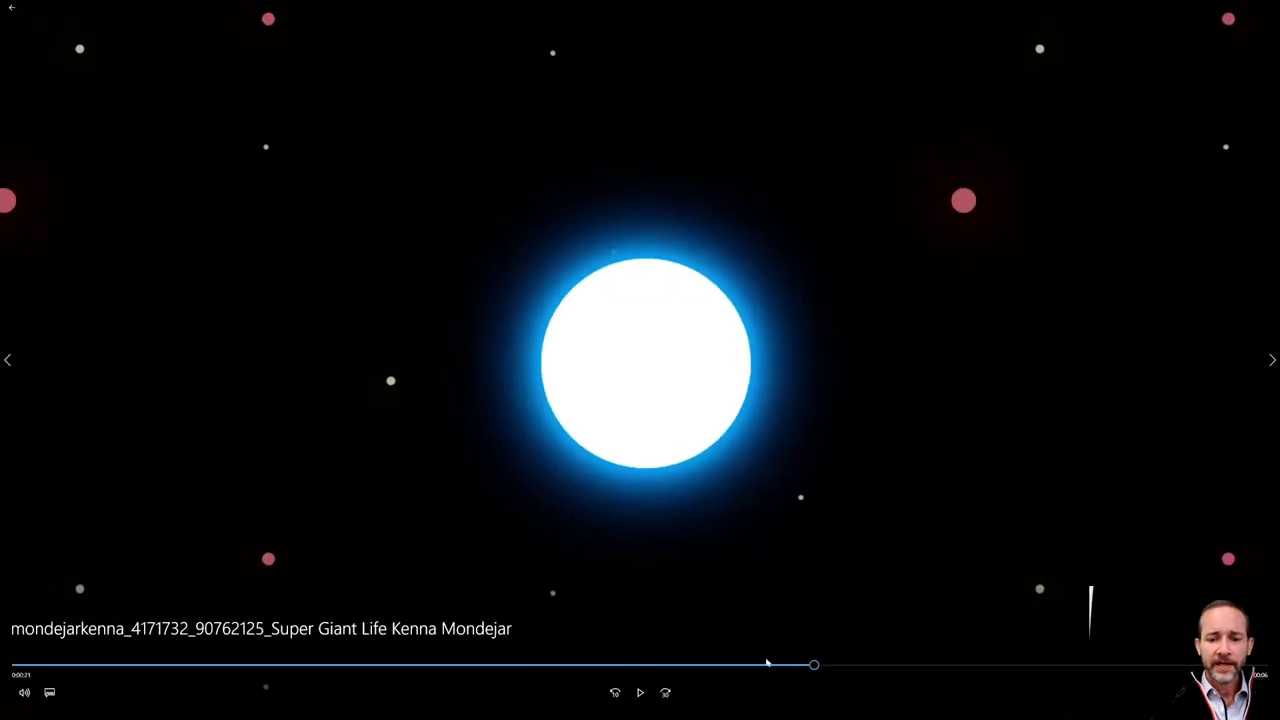
Scrub back to the frame with the particle burst, zoom in, and draw an arrow pointing at the dimmed red star
drag(766, 664, 801, 679)
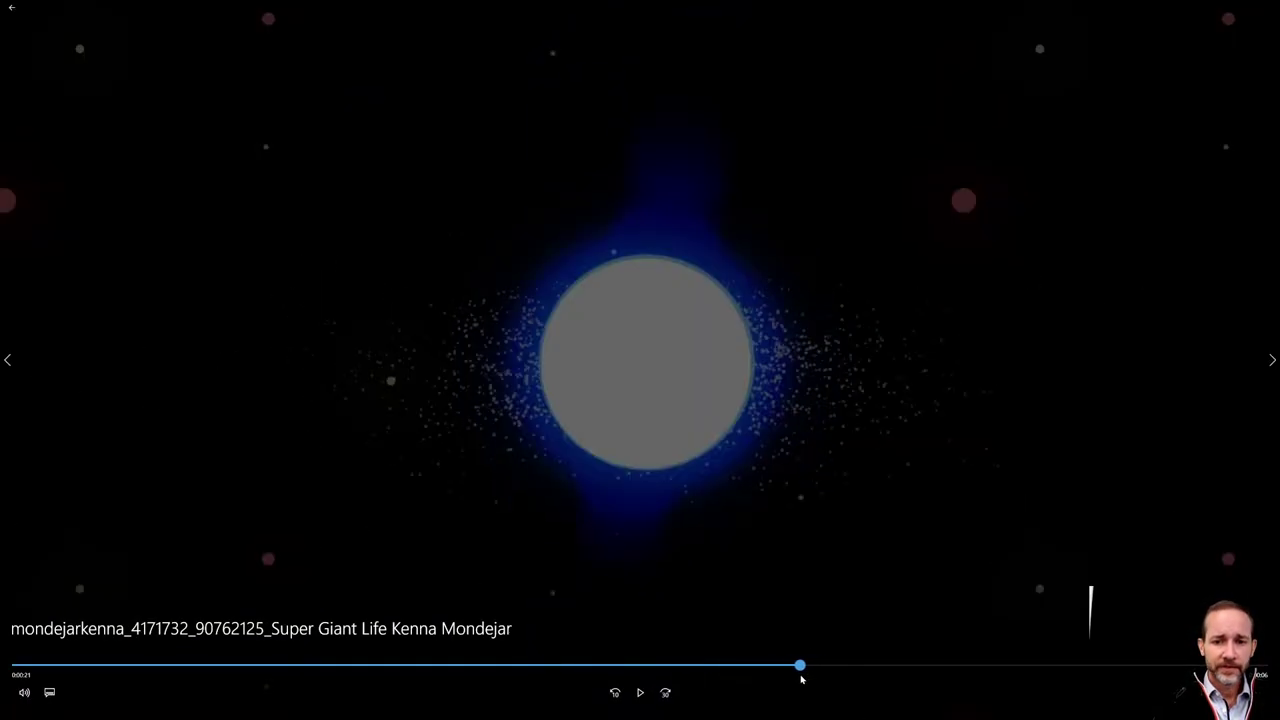
key(ctrl+1)
click(953, 241)
drag(973, 176, 935, 377)
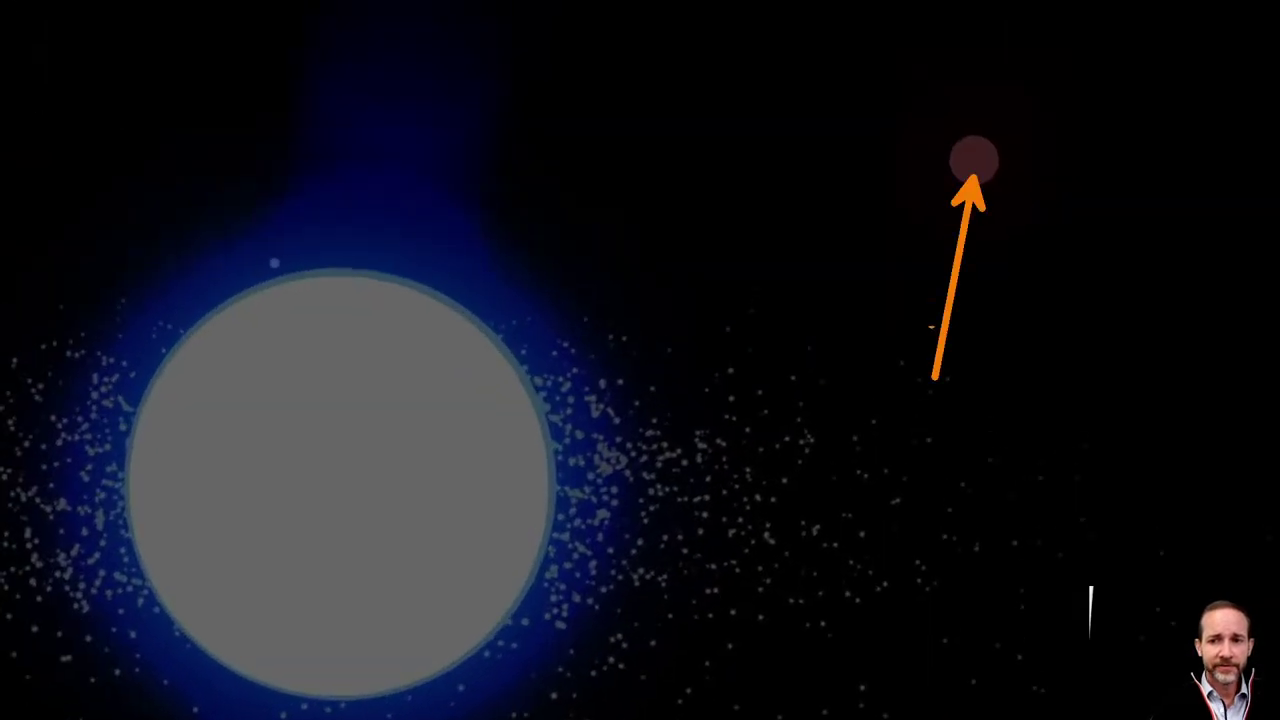
Scrub the Super Giant Life video forward from the glowing star to review the rest of its sequence
drag(803, 664, 837, 665)
mouse_move(725, 200)
mouse_down()
mouse_move(716, 462)
mouse_move(722, 241)
mouse_up()
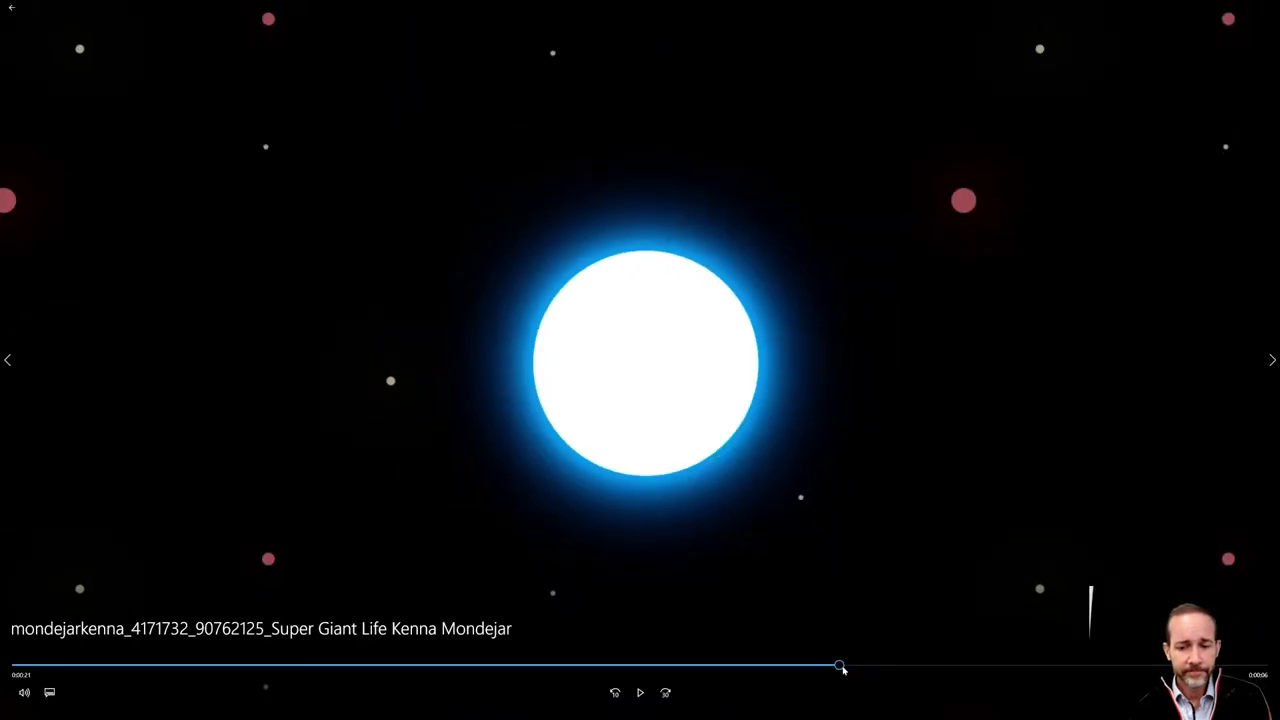
drag(843, 669, 1113, 664)
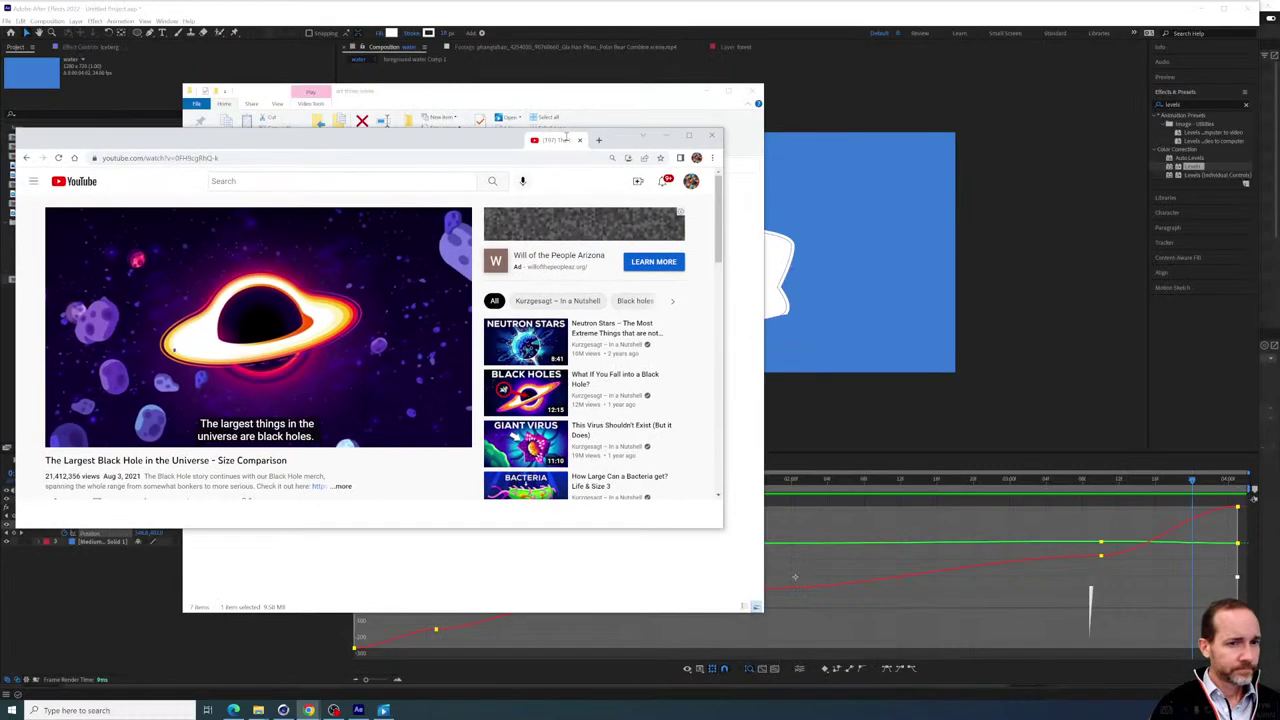
Switch to the YouTube video The Largest Black Hole in the Universe - Size Comparison, reposition its window, and review the intro up to about 0:27
drag(567, 87, 629, 150)
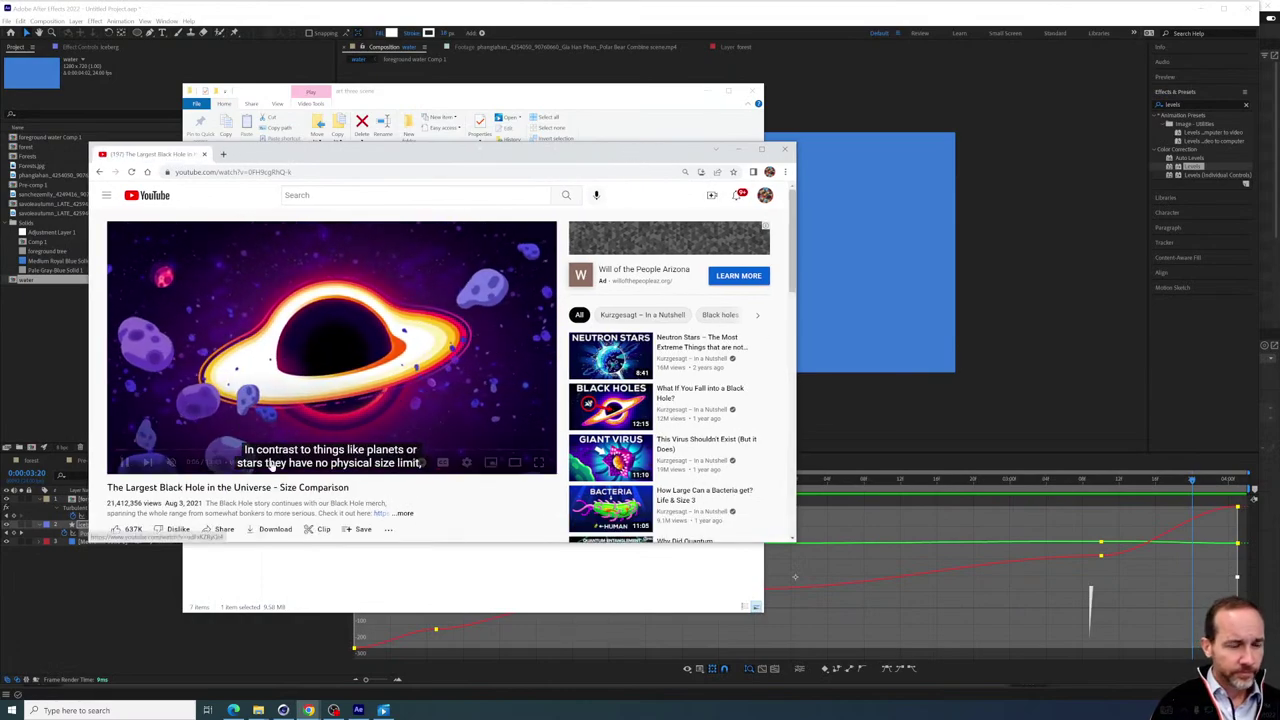
click(124, 462)
click(157, 452)
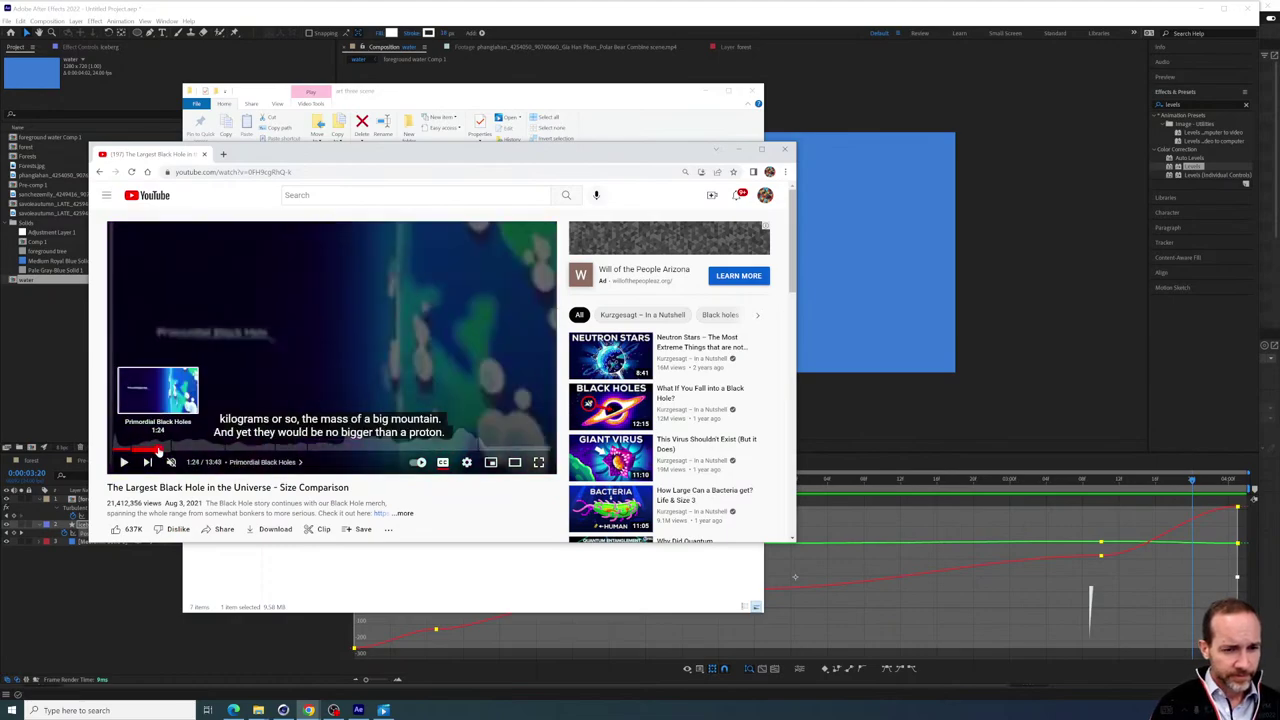
drag(158, 451, 124, 448)
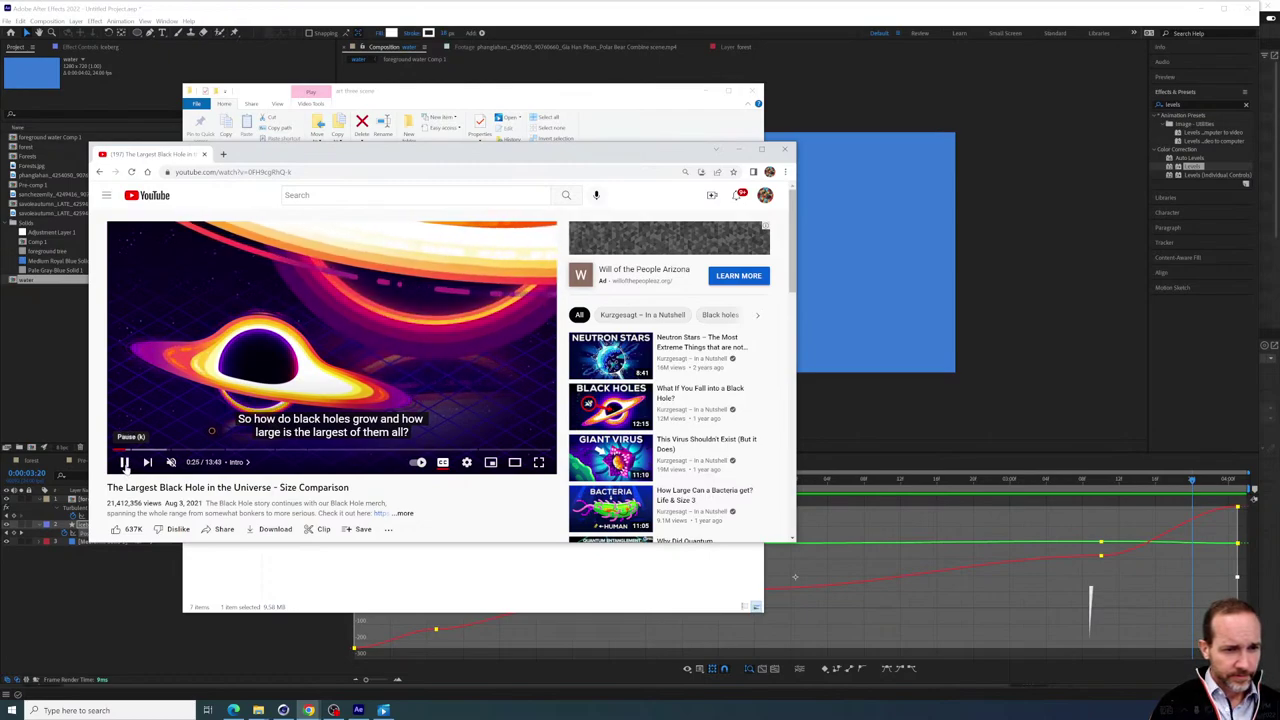
click(124, 462)
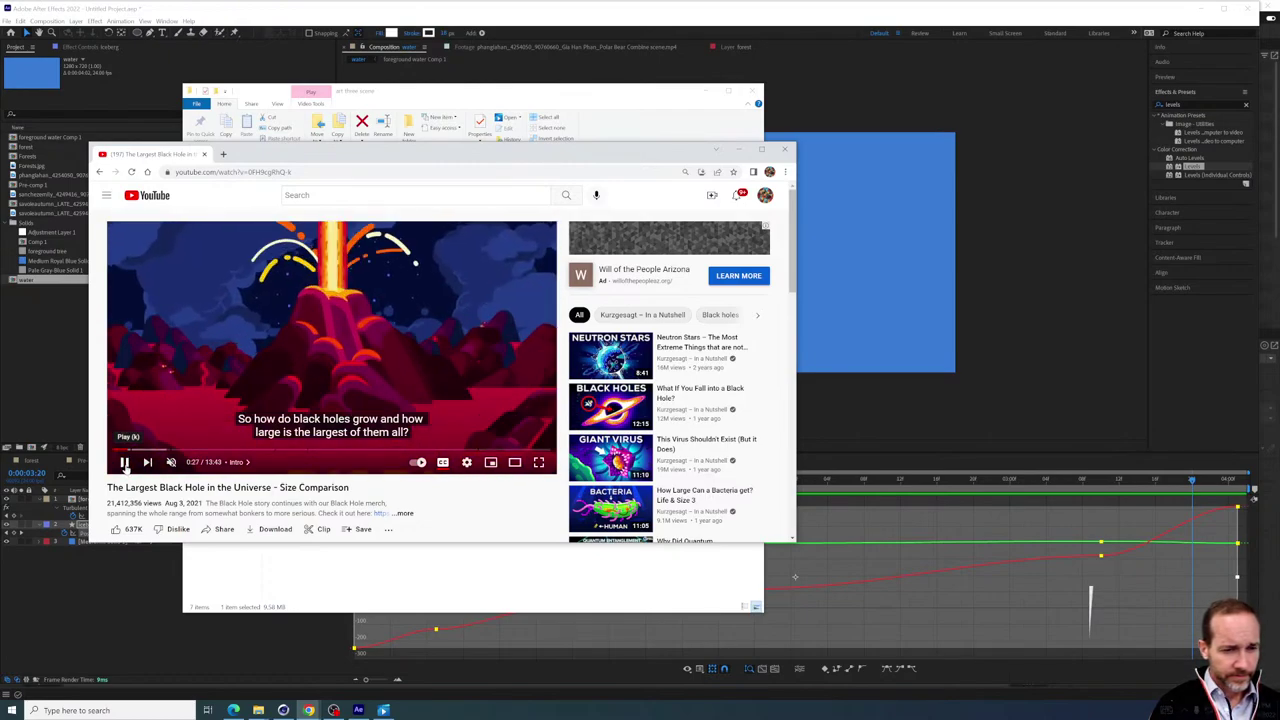
Skim the black hole video from the Stellar Black Holes chapter through Behind the Lies, examining the animation style of its scenes
click(207, 450)
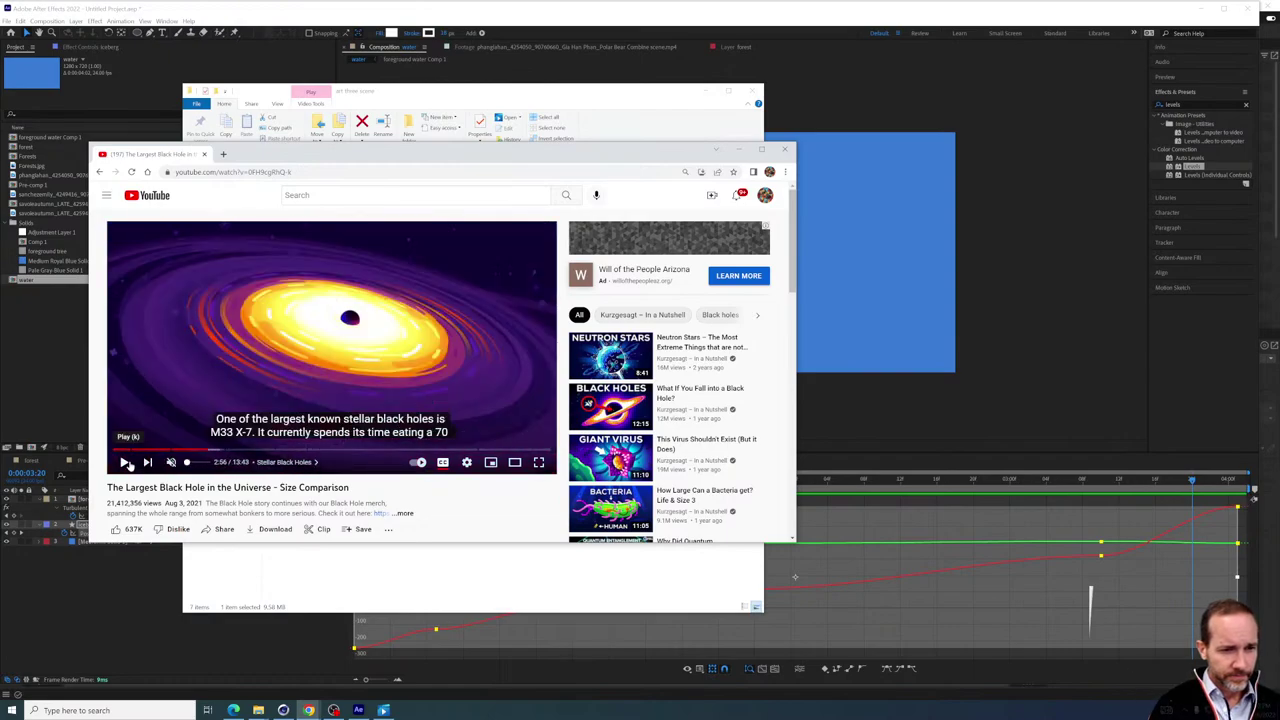
click(124, 462)
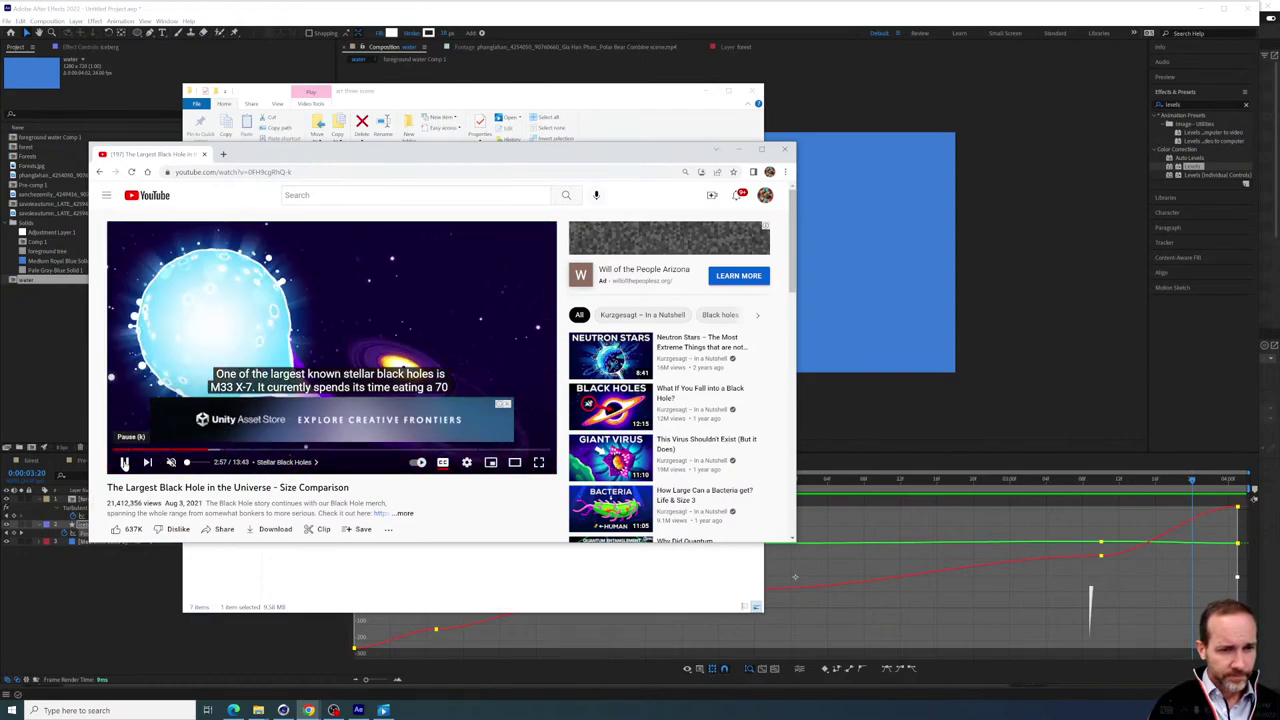
click(245, 451)
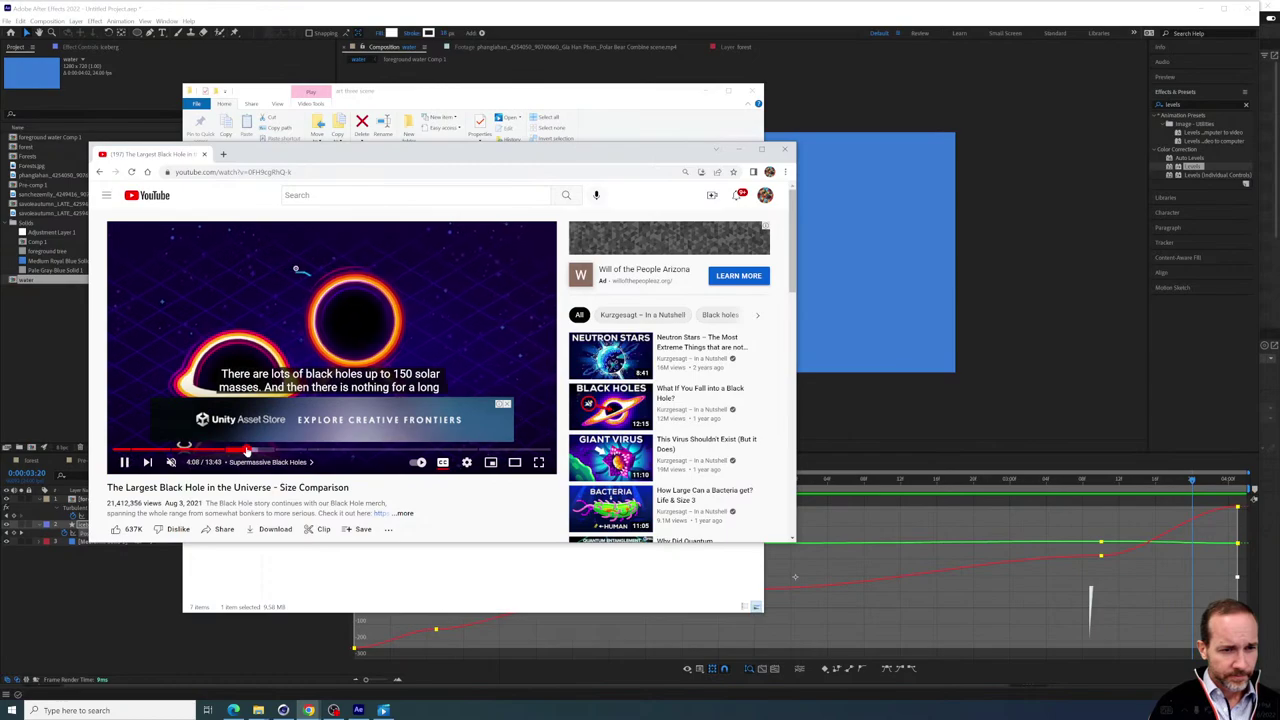
click(292, 449)
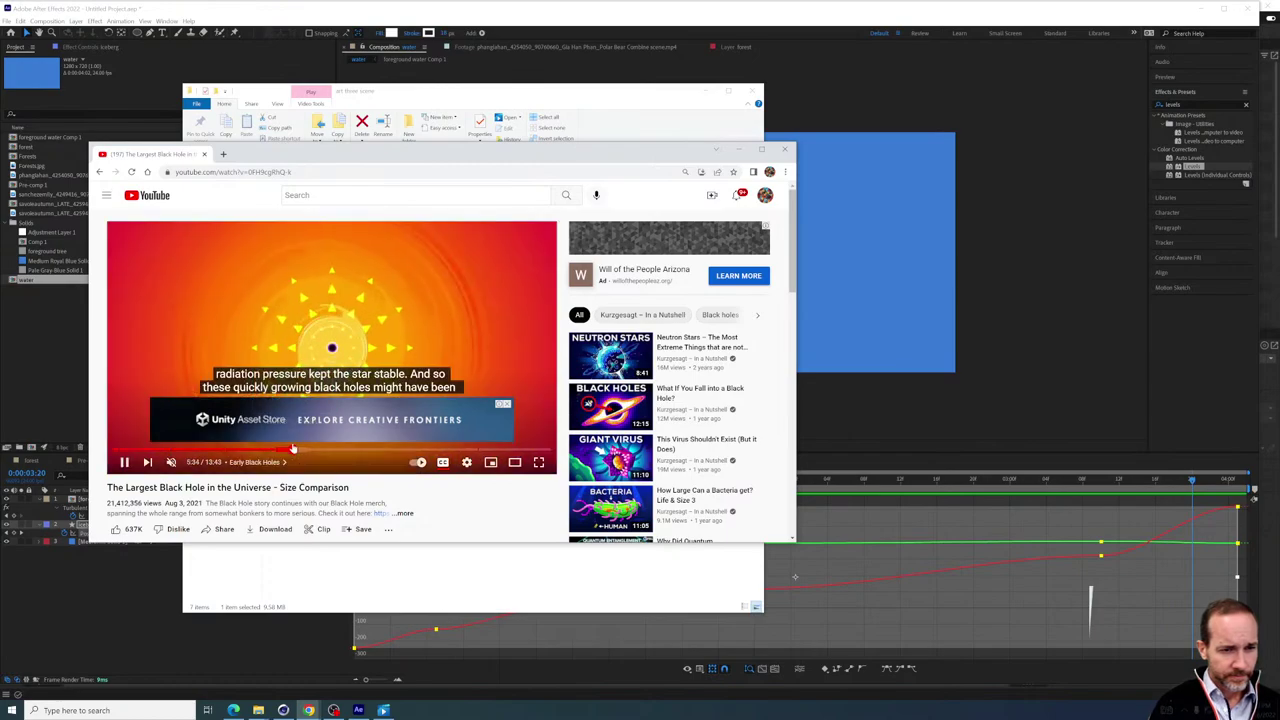
click(352, 450)
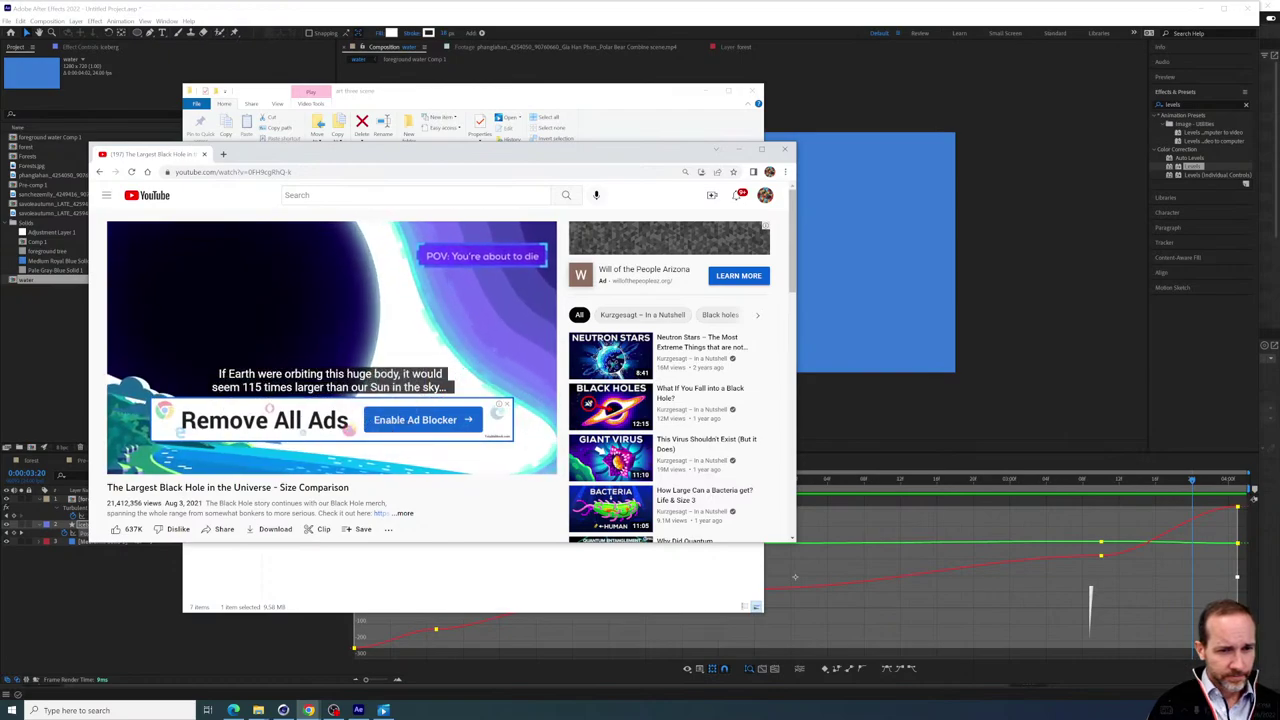
click(390, 450)
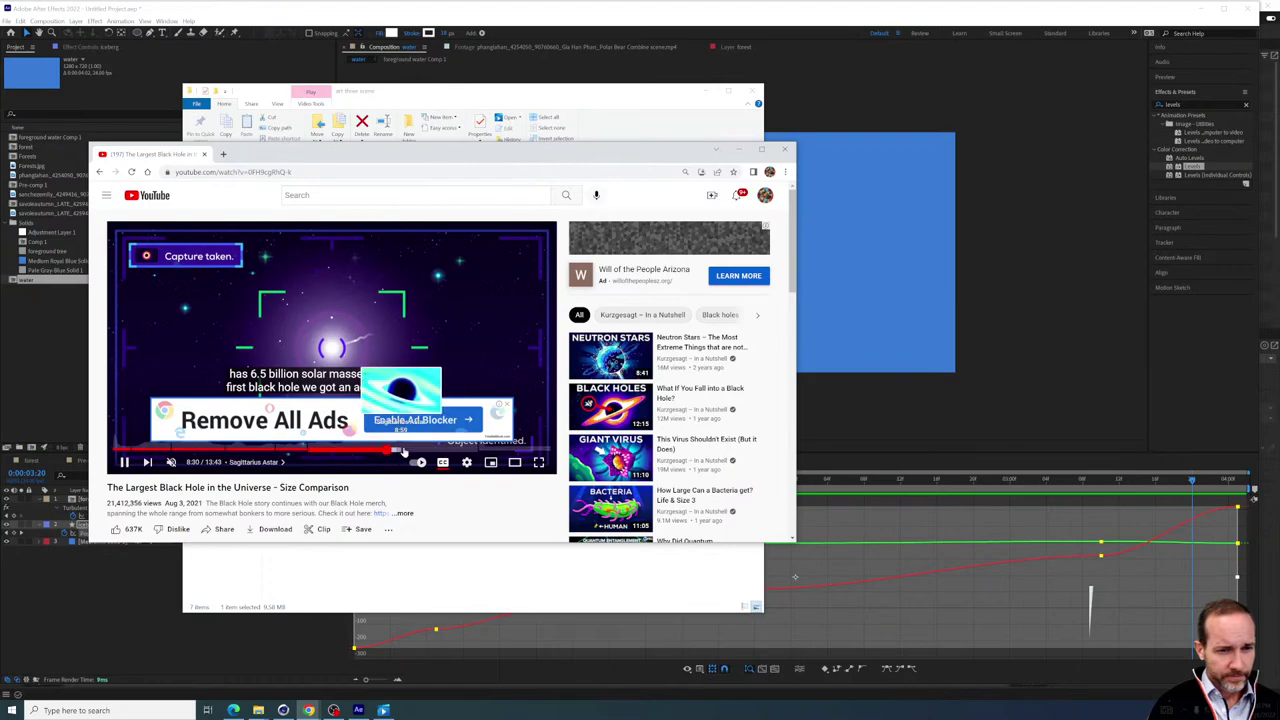
click(403, 450)
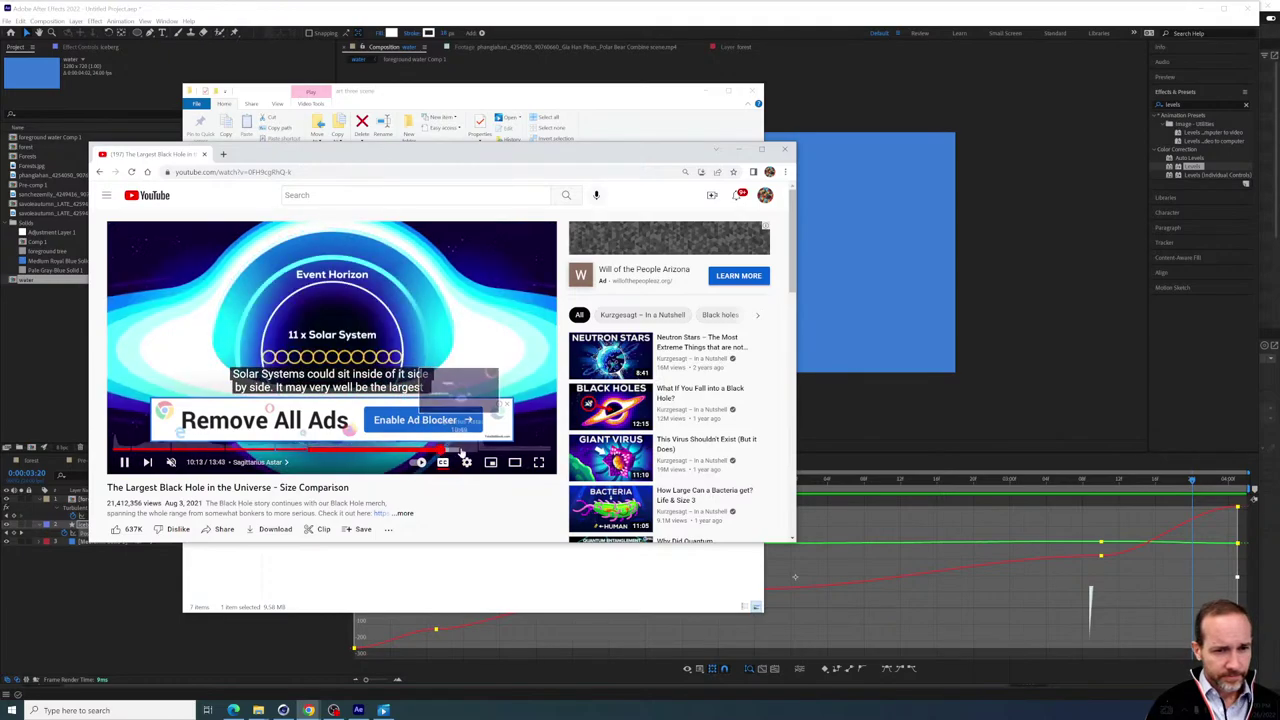
click(463, 450)
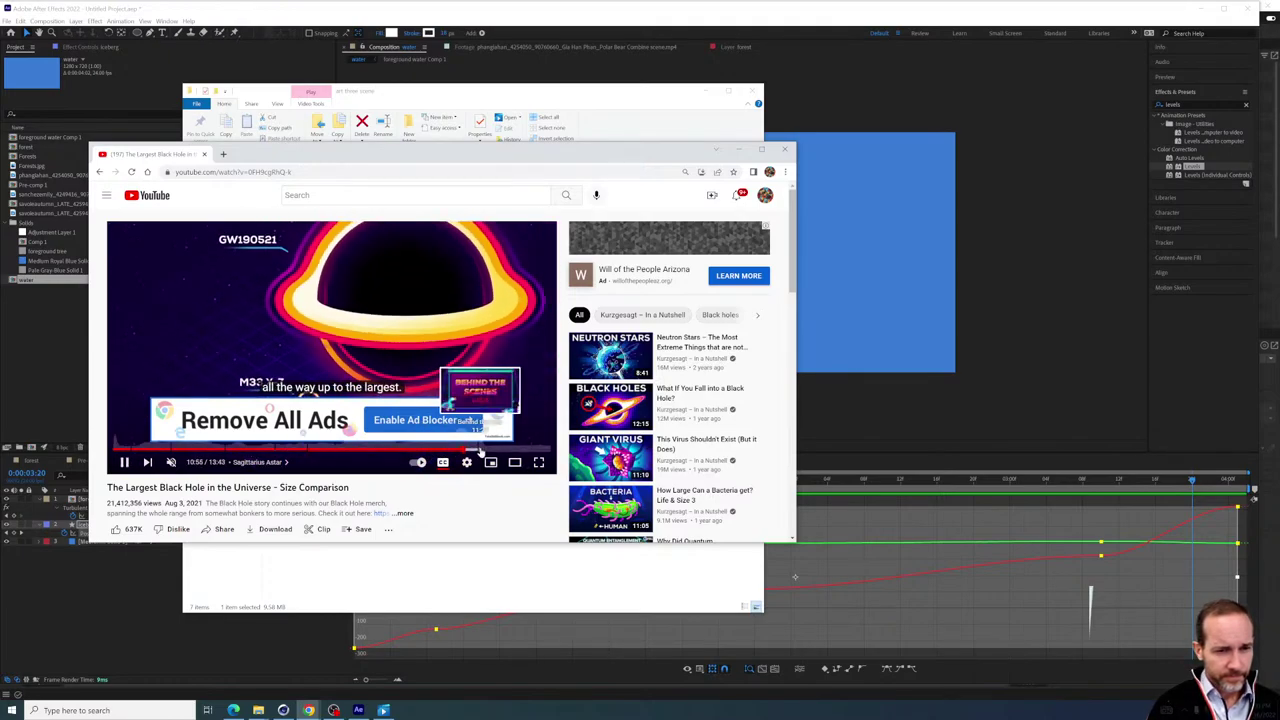
click(478, 451)
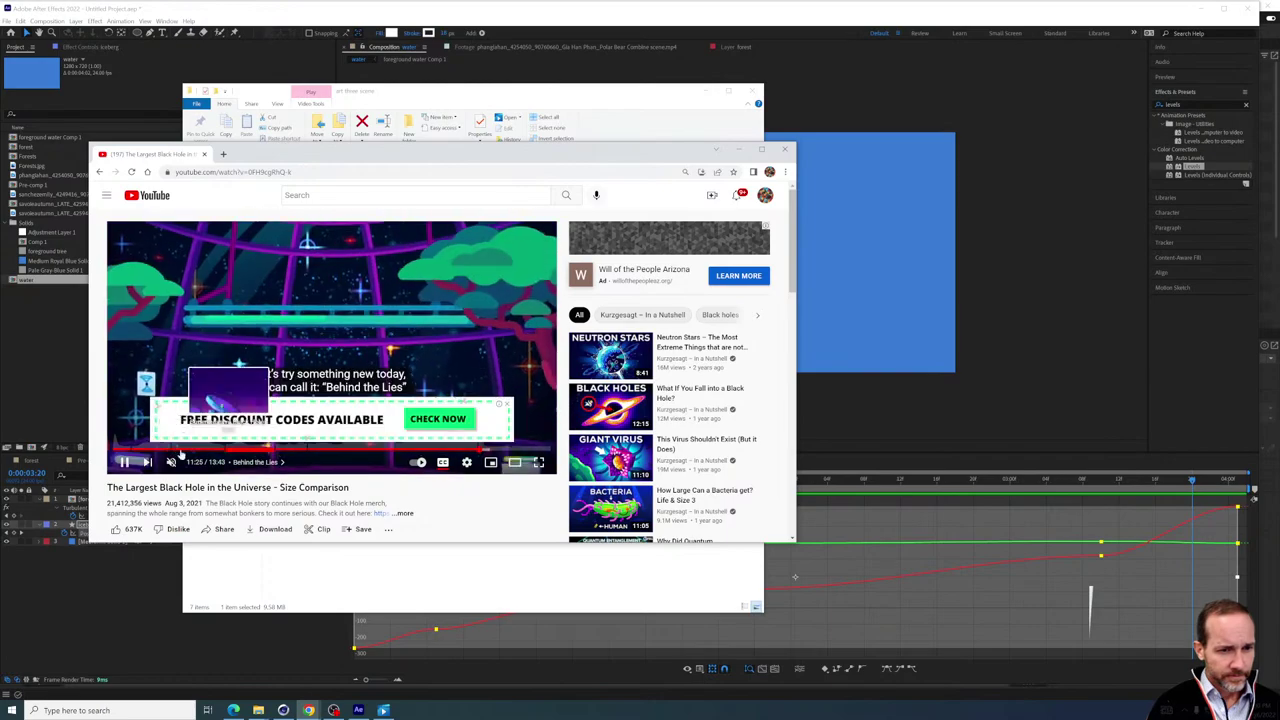
Replay the intro's black hole shot between about 0:20 and 0:26, pause it at 0:21, and move the browser window off the screen
click(118, 450)
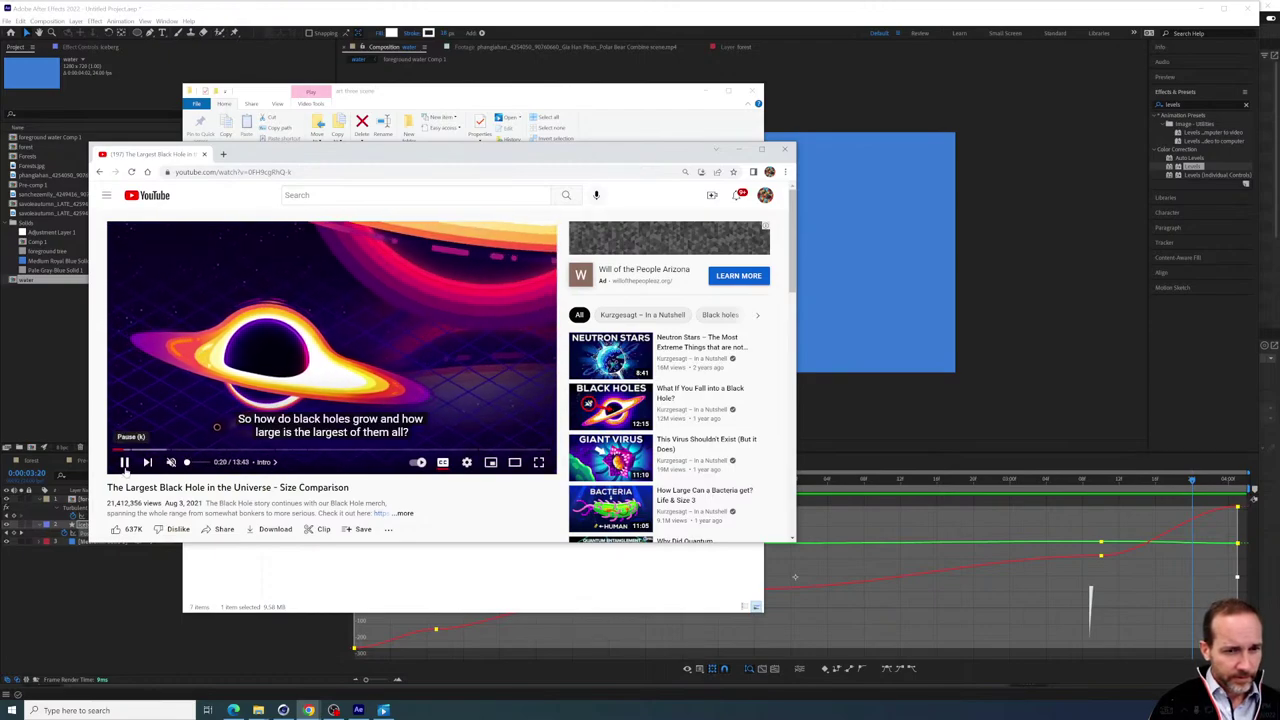
click(124, 460)
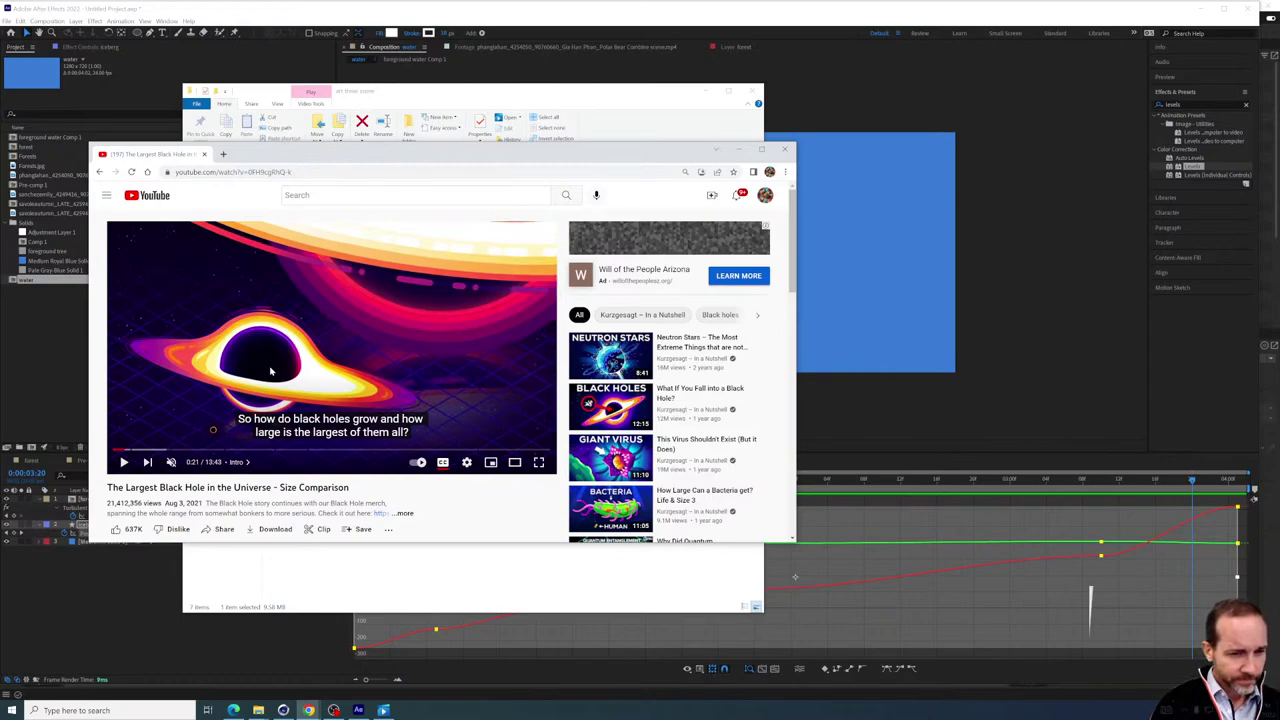
click(124, 462)
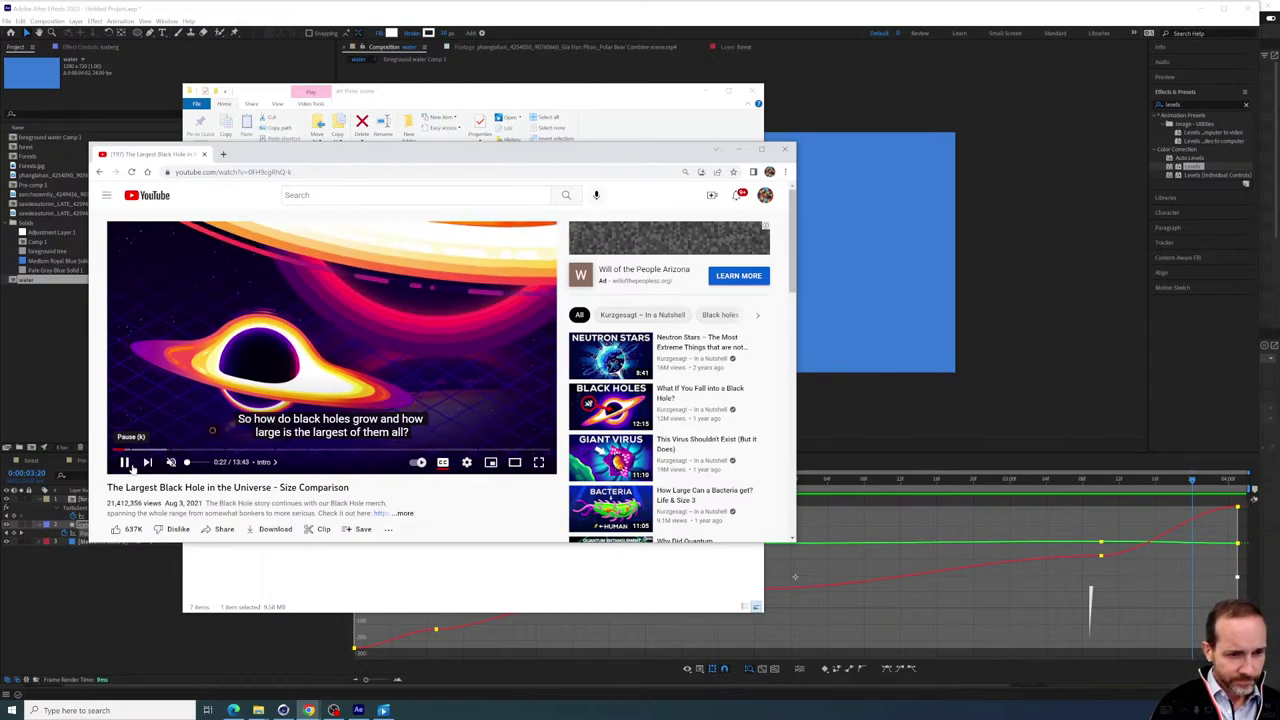
click(130, 465)
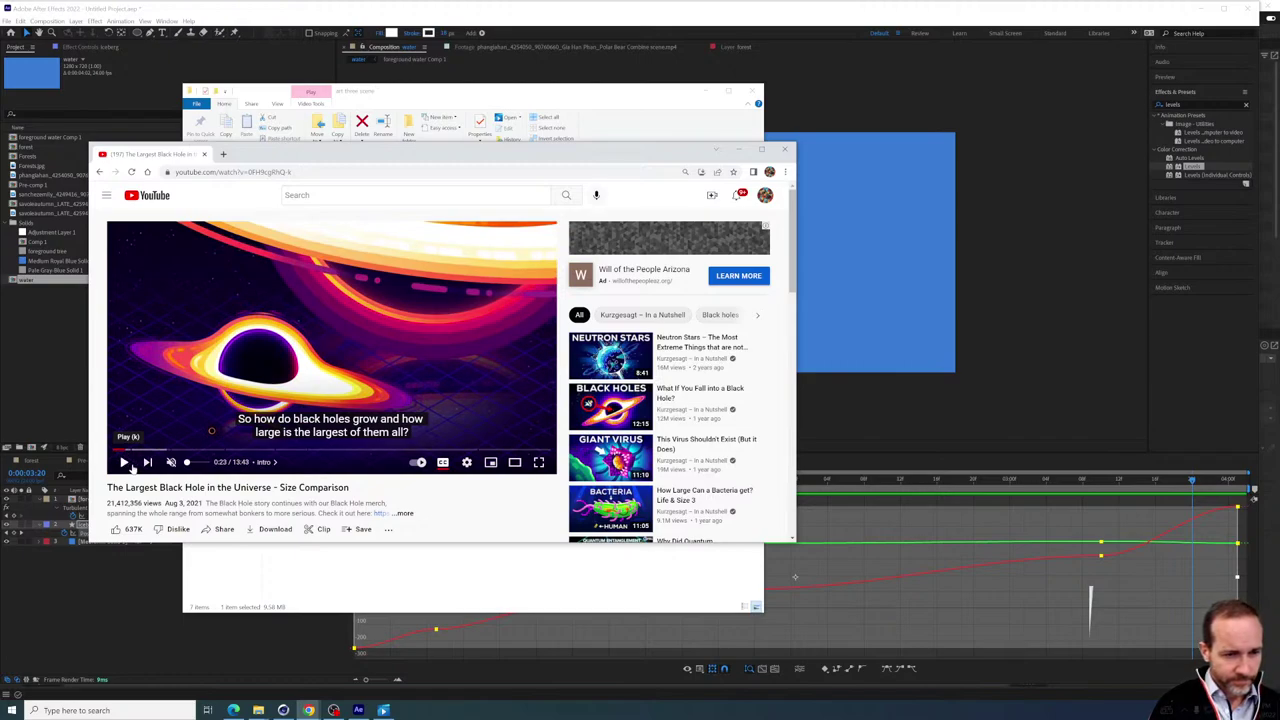
click(124, 462)
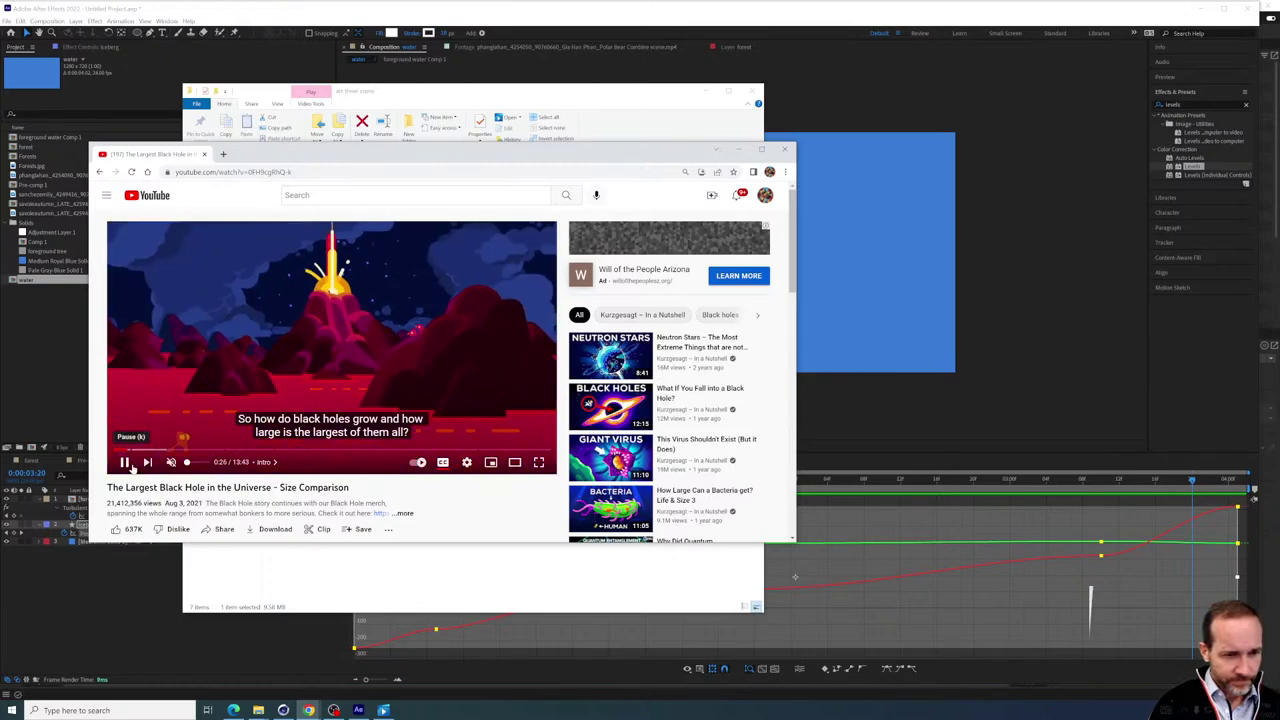
click(124, 462)
click(122, 450)
click(124, 462)
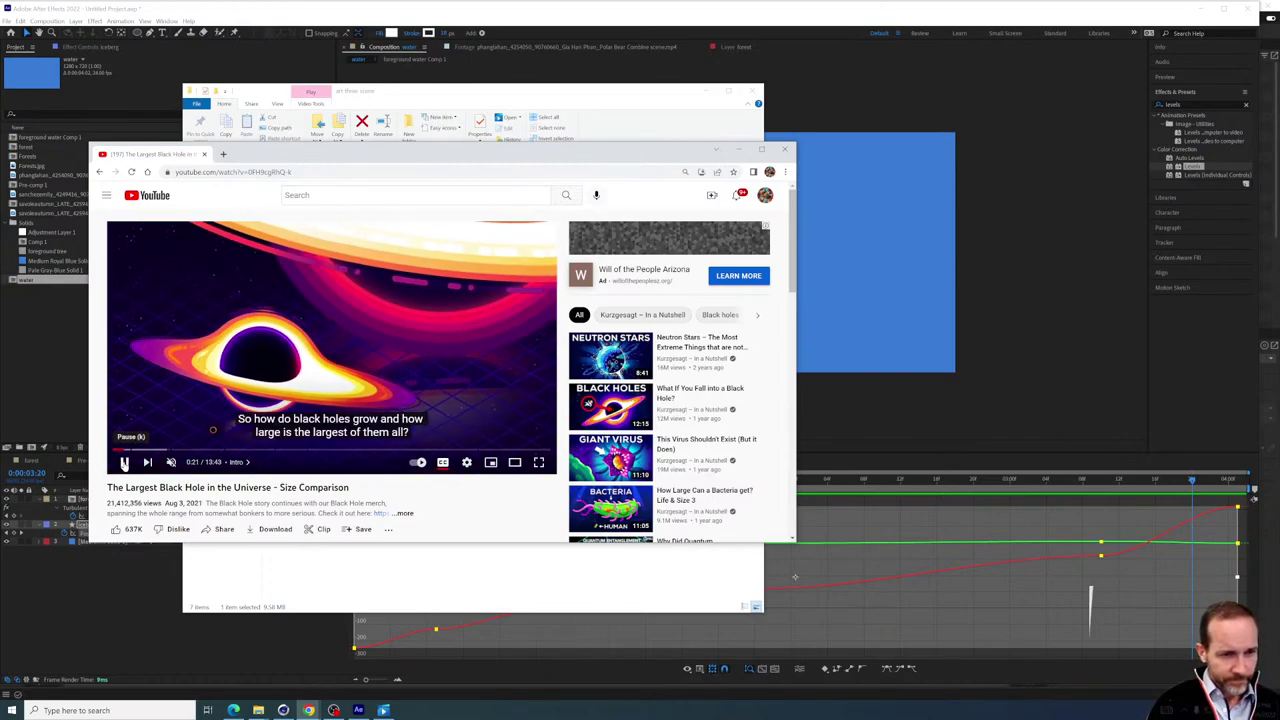
click(124, 462)
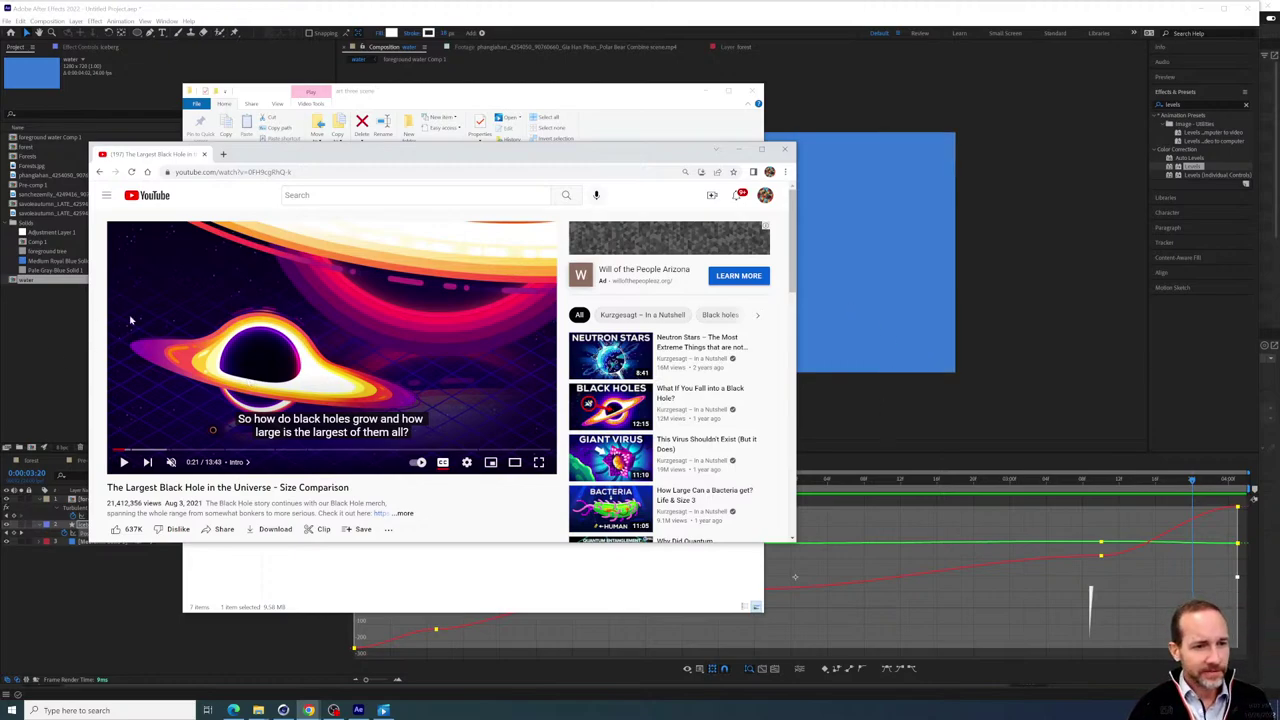
drag(362, 150, 0, 110)
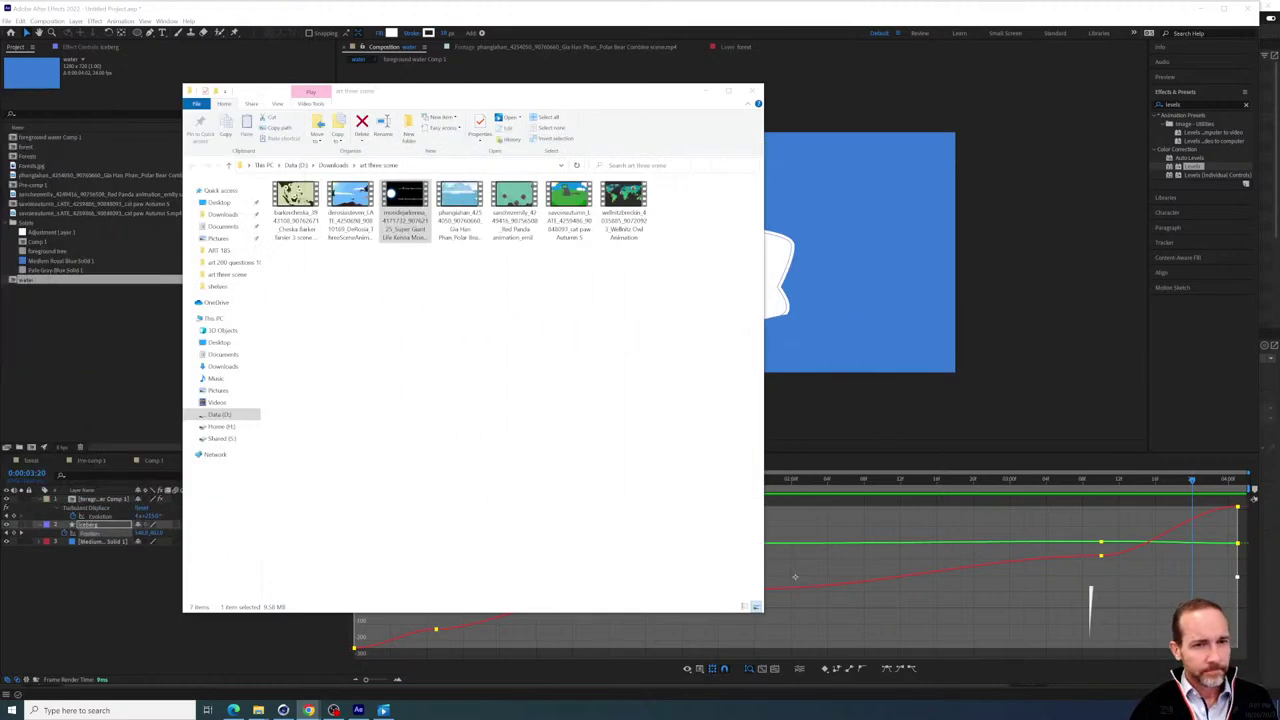
Return to After Effects and create a composition named black hole, keeping the default settings
click(706, 92)
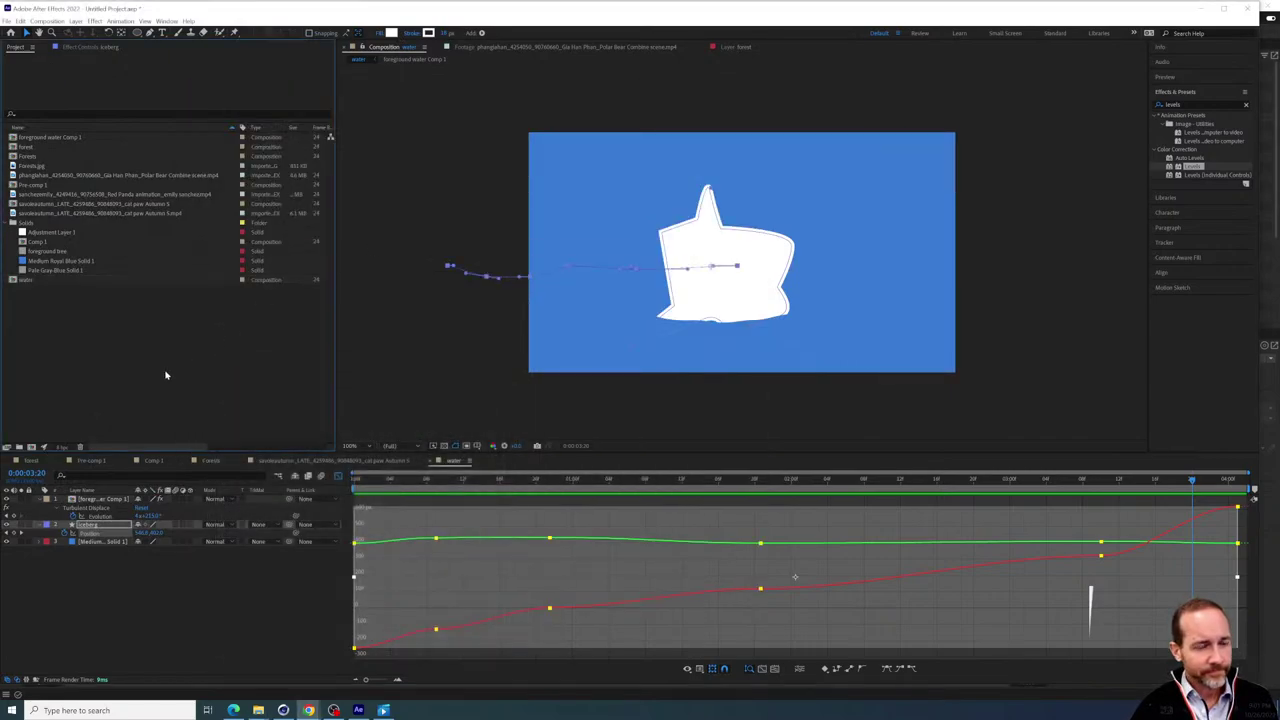
key(ctrl+n)
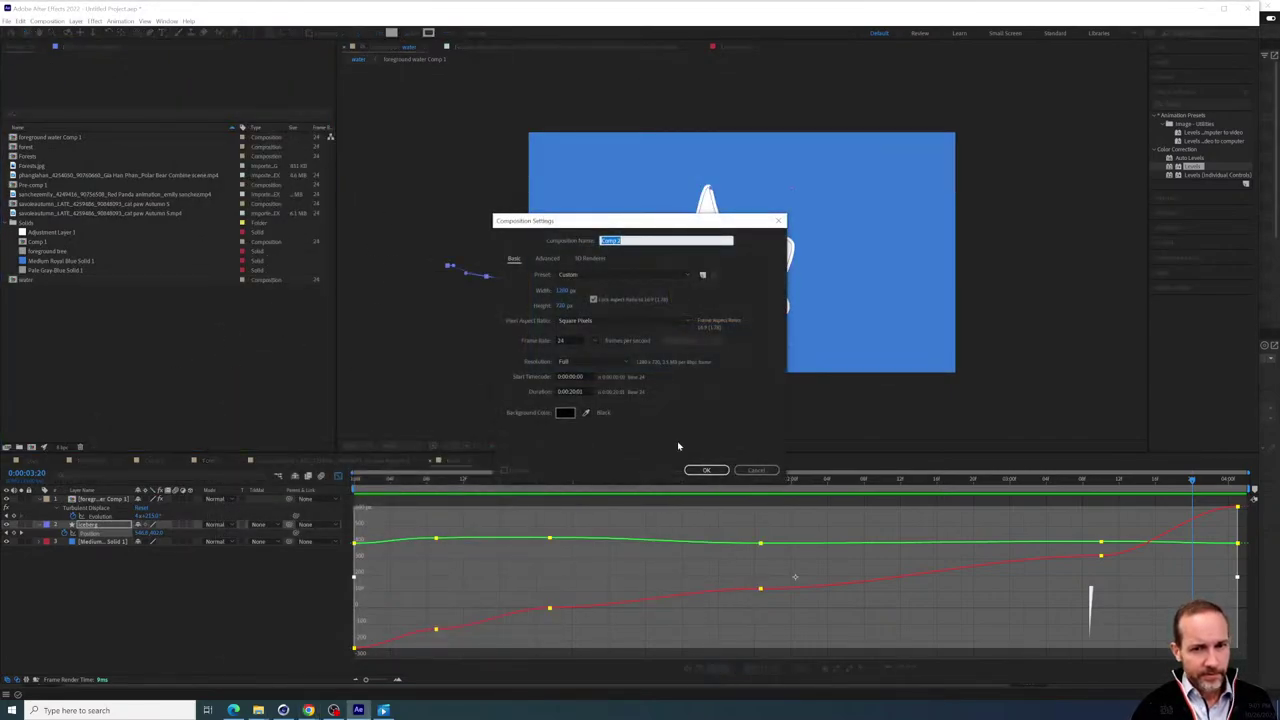
click(697, 468)
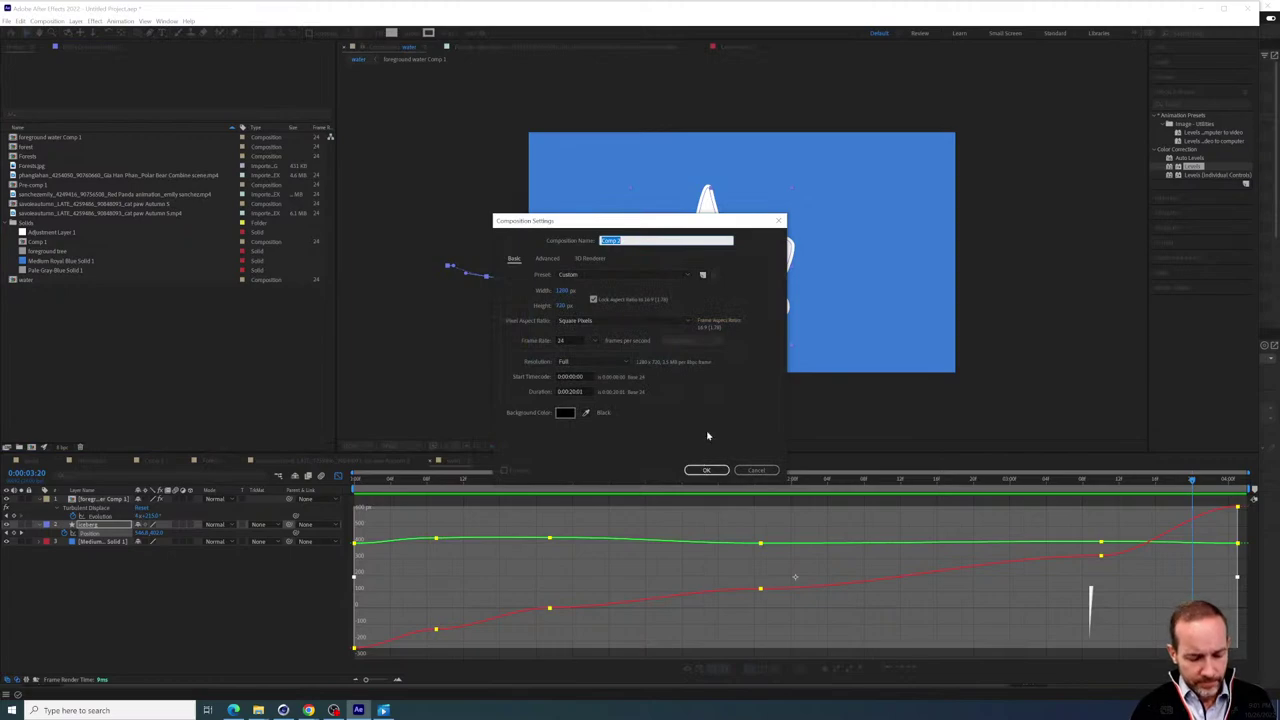
text(w)
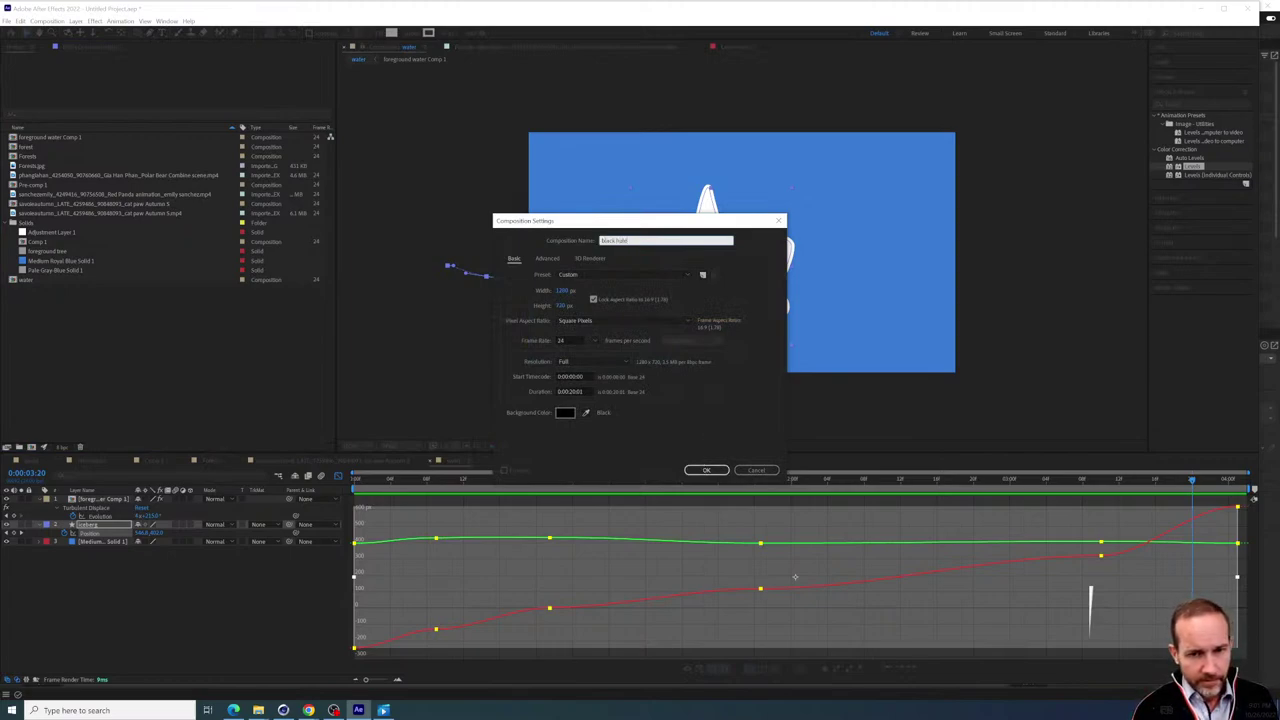
key(Return)
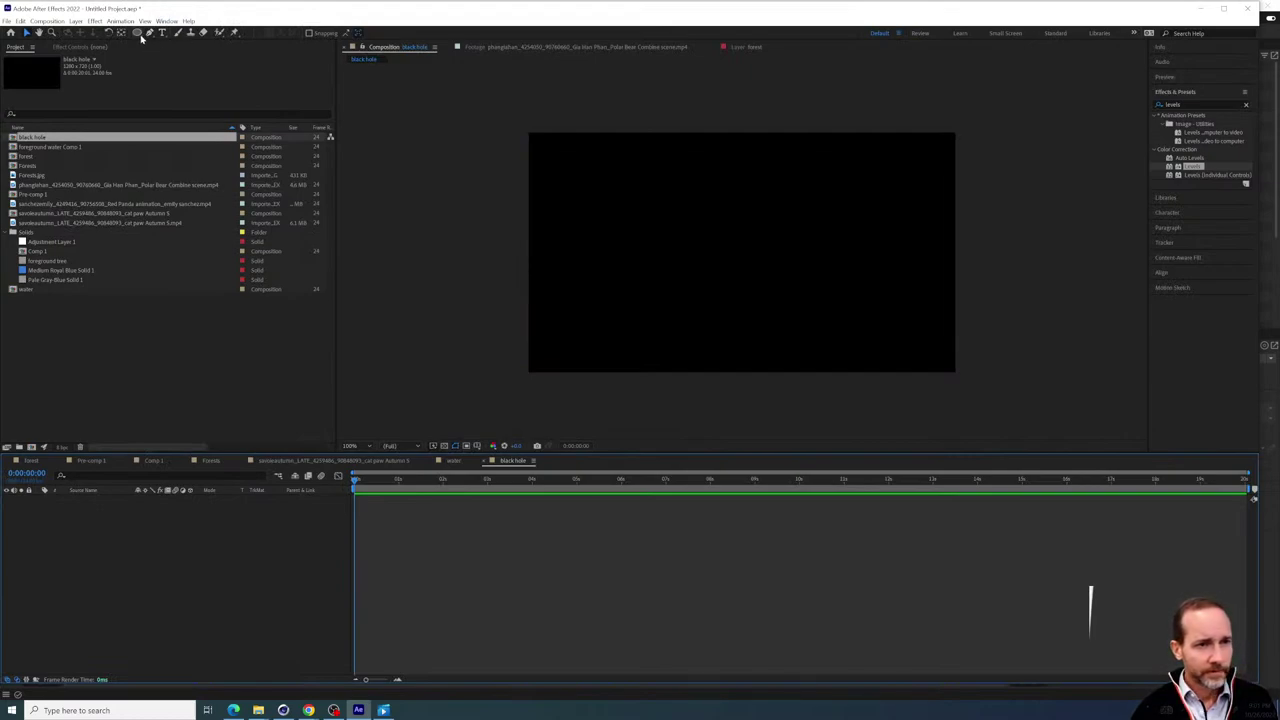
Set the shape fill to dark grey and draw a circle near the middle of the black hole composition with the Ellipse tool
click(138, 34)
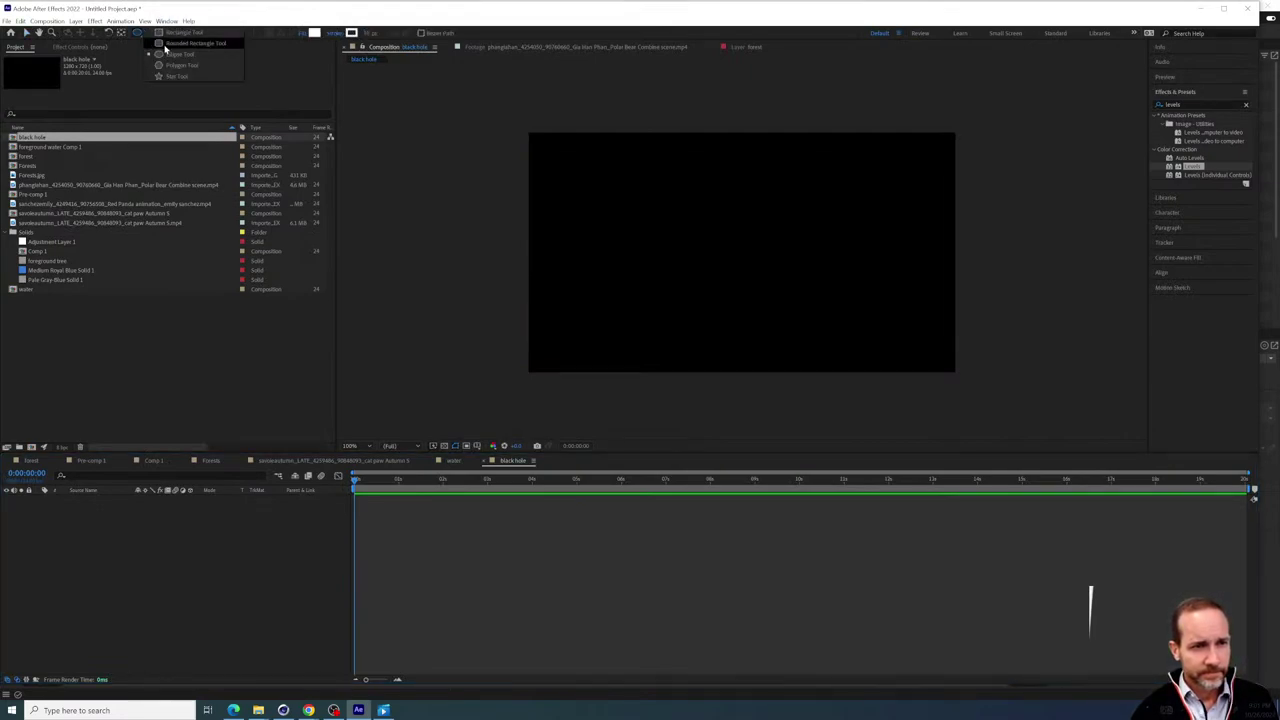
click(180, 54)
click(314, 33)
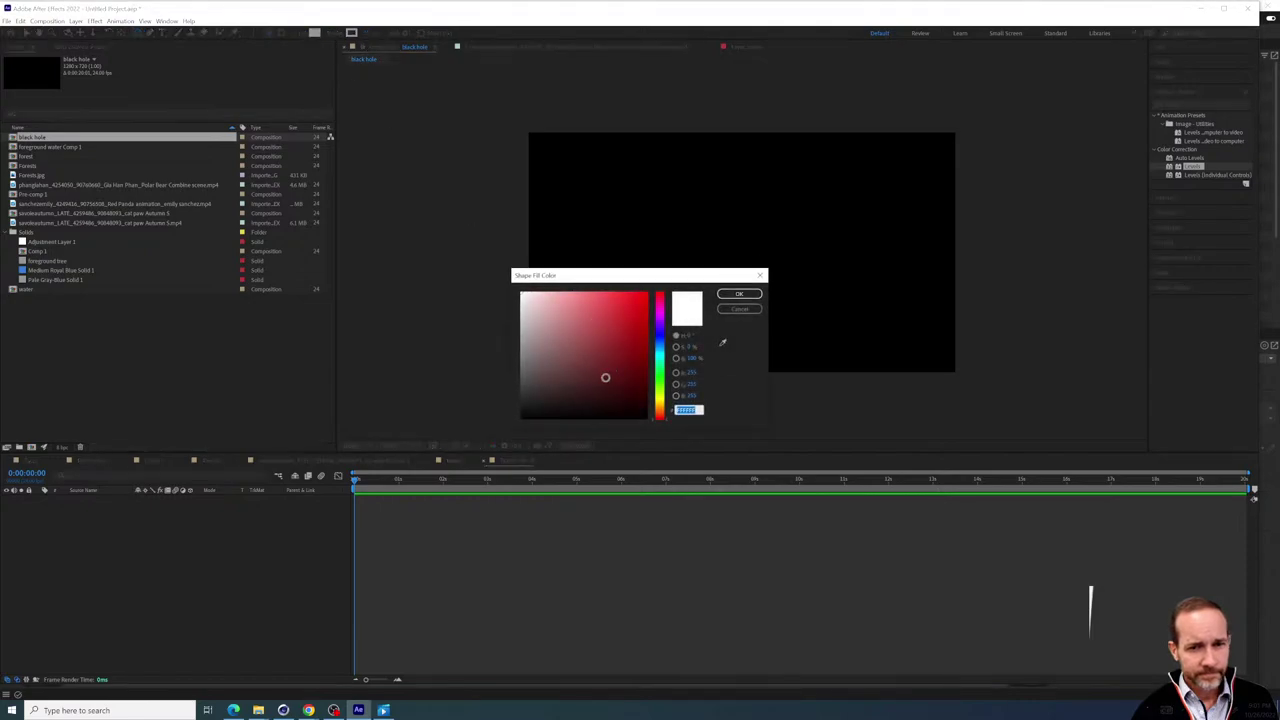
drag(603, 374, 494, 404)
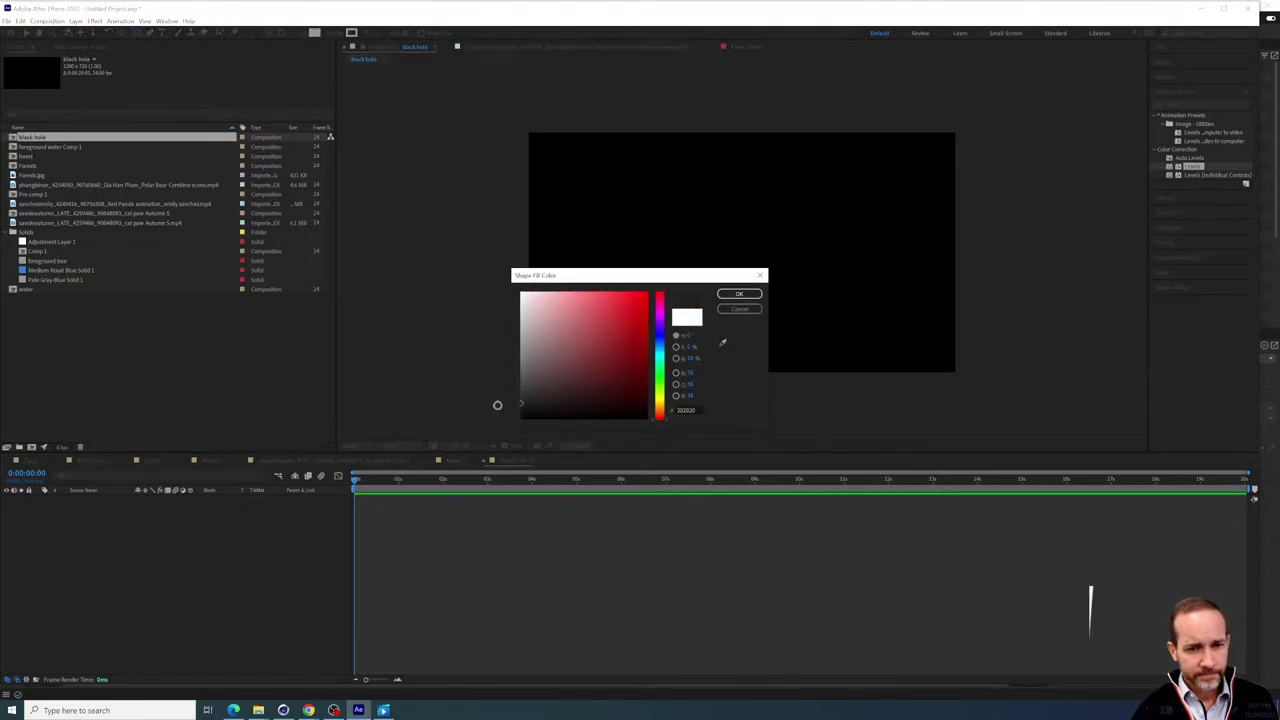
click(739, 293)
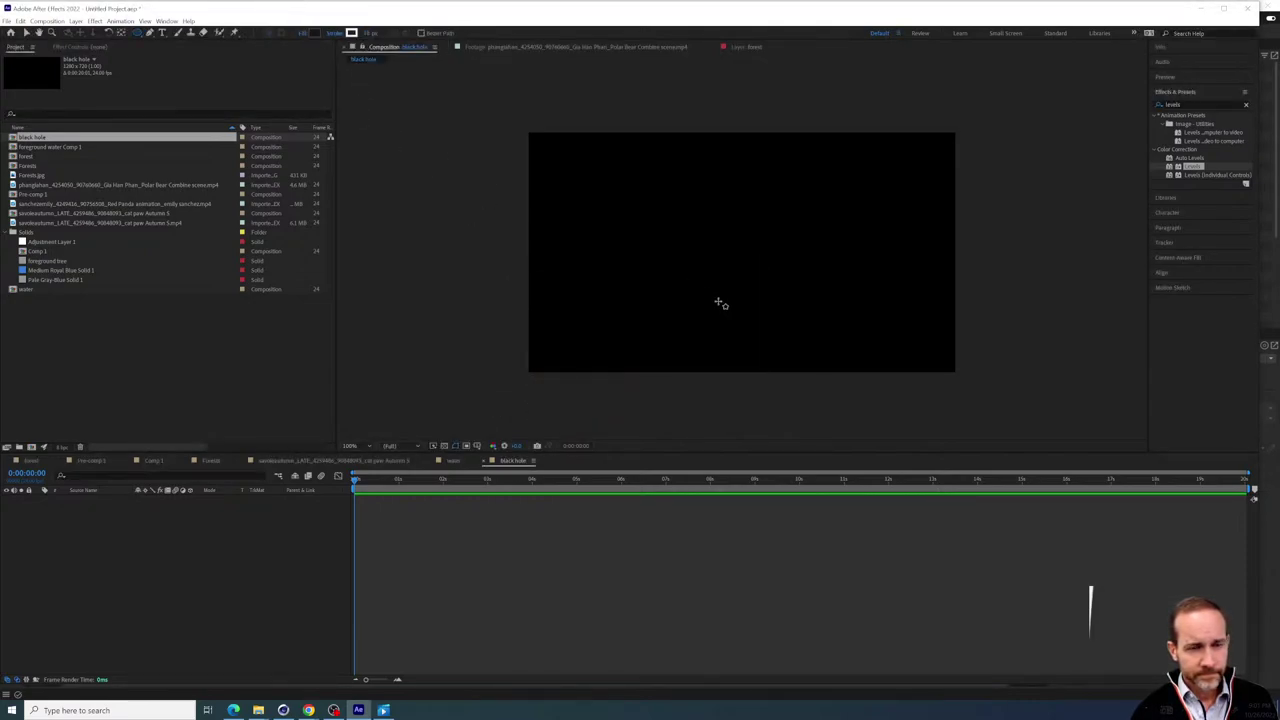
mouse_move(656, 200)
mouse_down()
mouse_move(752, 294)
mouse_move(777, 343)
mouse_move(794, 334)
mouse_move(801, 345)
mouse_up()
Set the circle's stroke width to 1 px and deselect the shape
drag(371, 34, 337, 36)
click(367, 33)
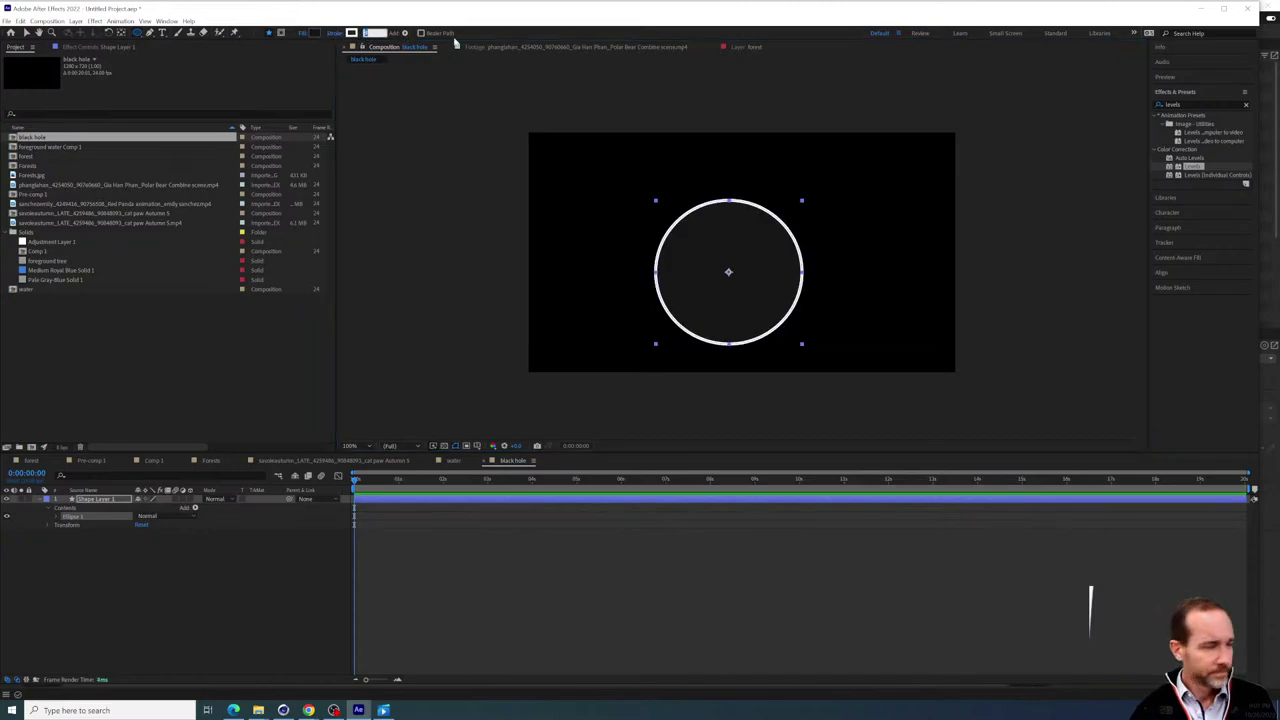
text(0)
key(Return)
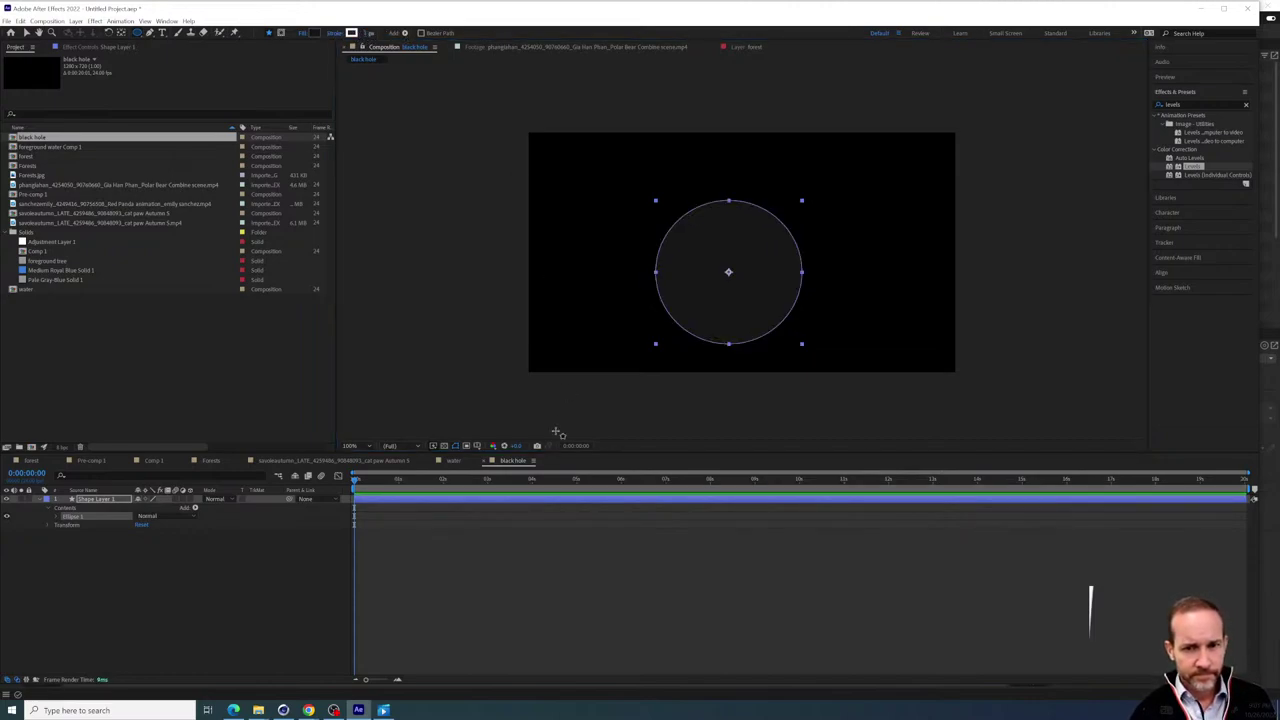
click(232, 560)
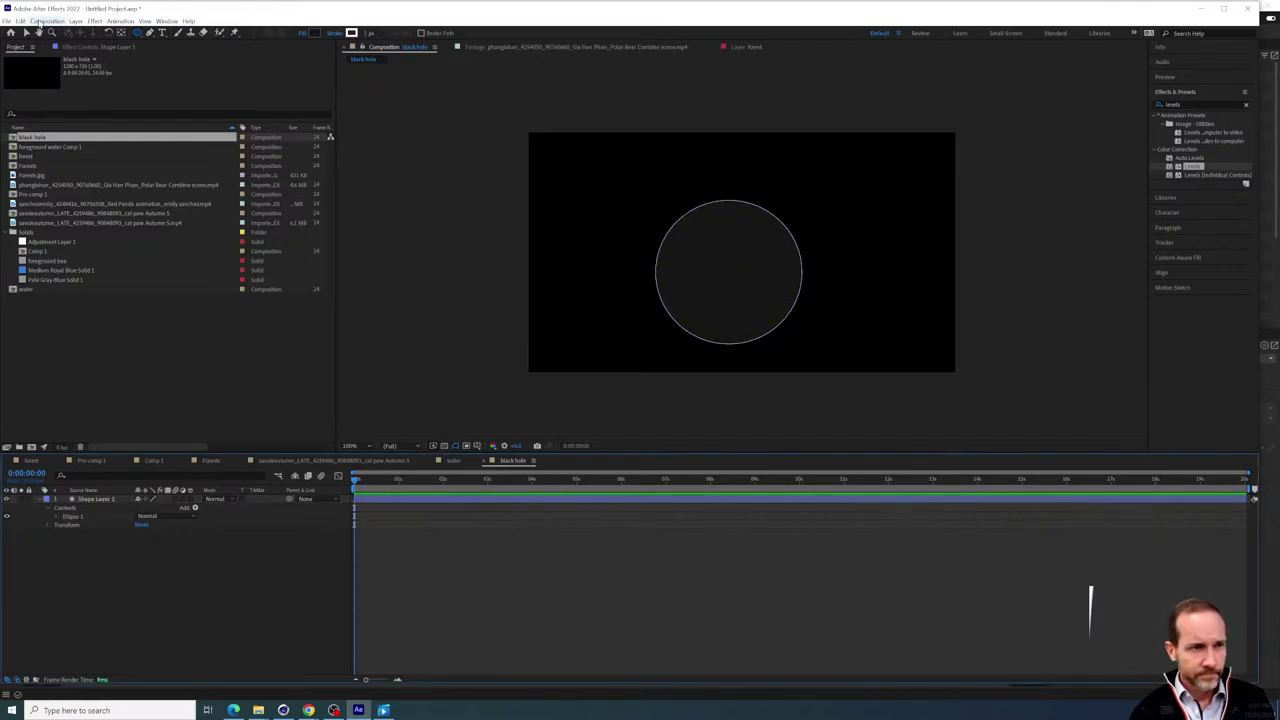
Move the circle up to just above the composition's centre and scale its layer down to about 78%
click(27, 33)
drag(700, 288, 692, 256)
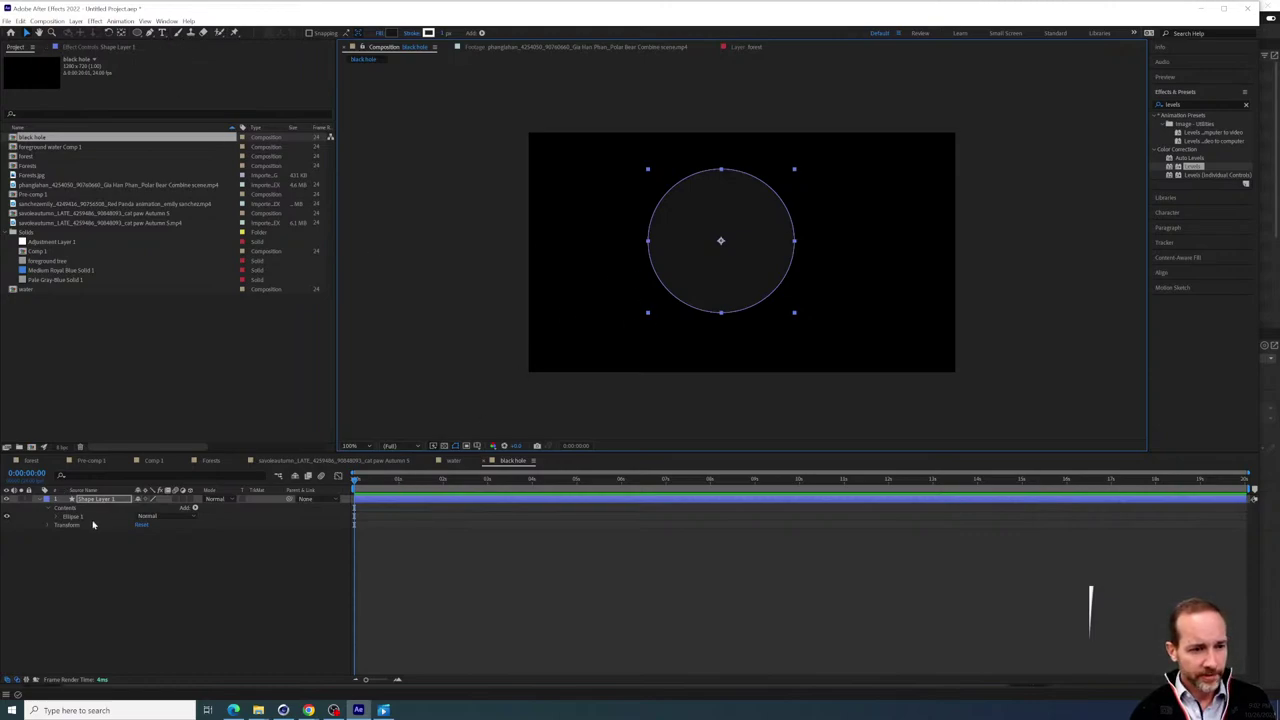
key(s)
drag(152, 507, 138, 507)
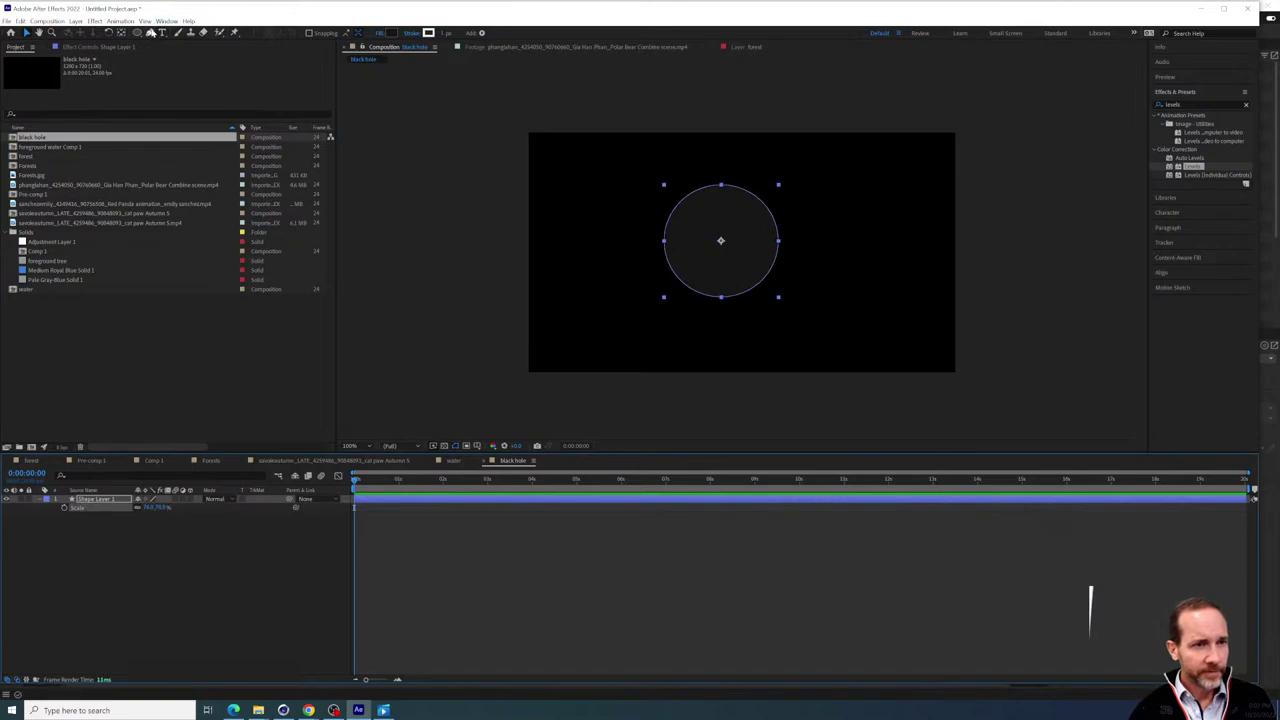
Try to draw a curved, hat-shaped disk outline around the circle with the Pen tool on the circle's own layer
click(150, 32)
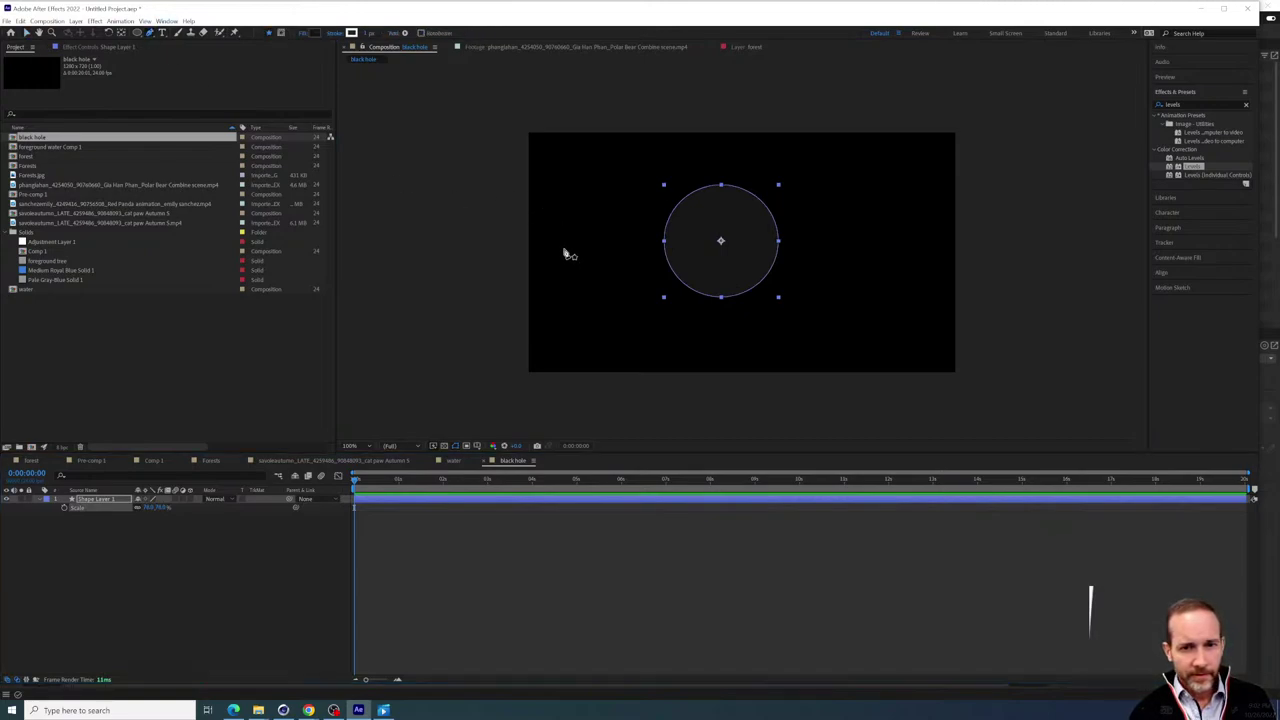
click(561, 251)
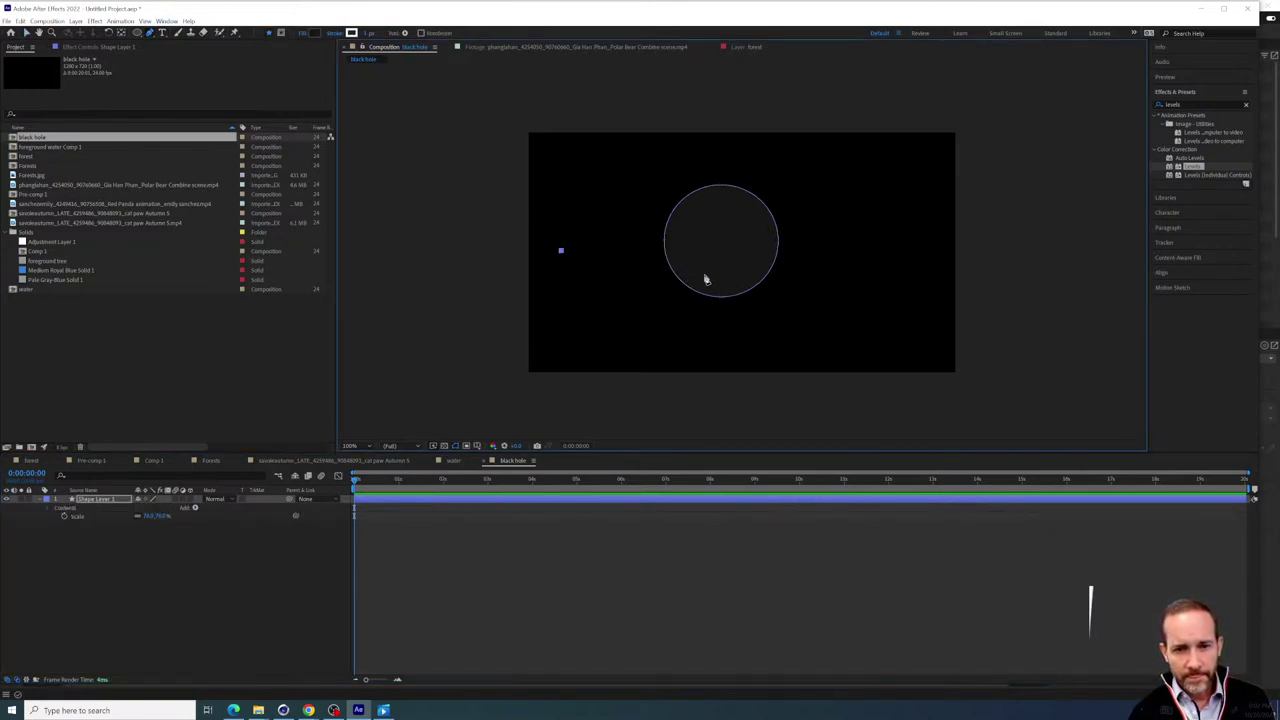
drag(712, 277, 736, 278)
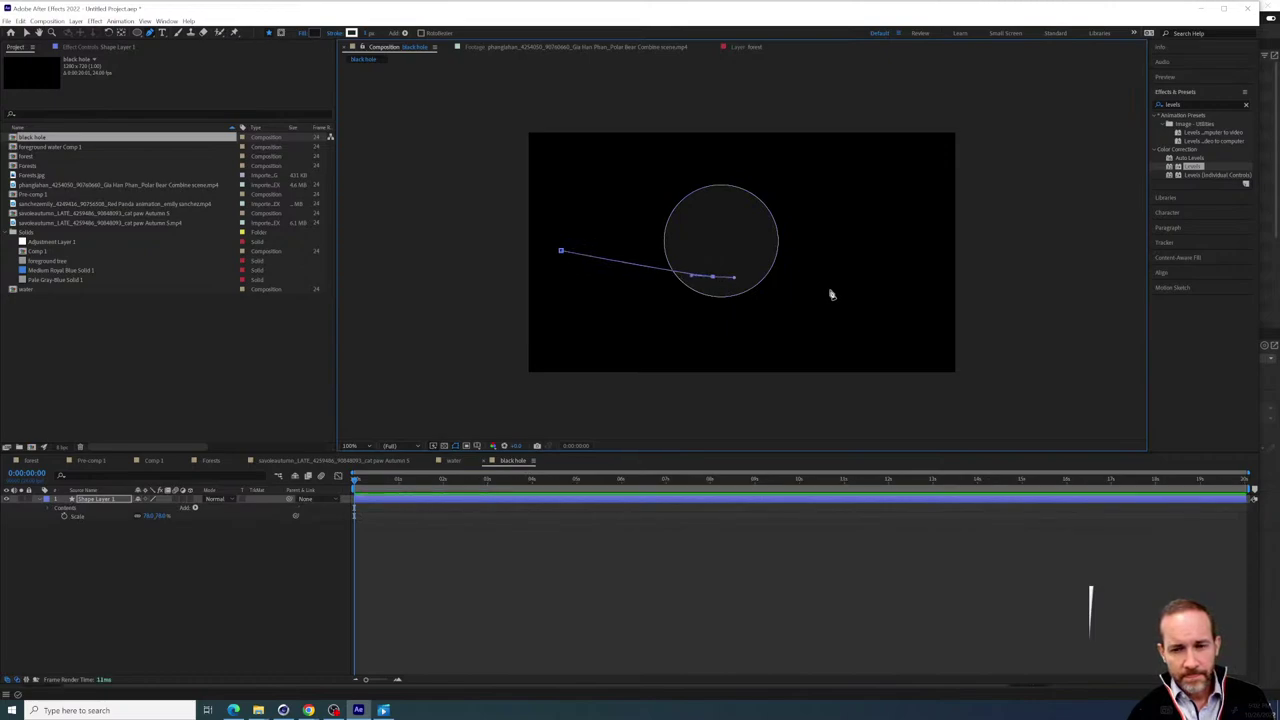
drag(835, 290, 848, 242)
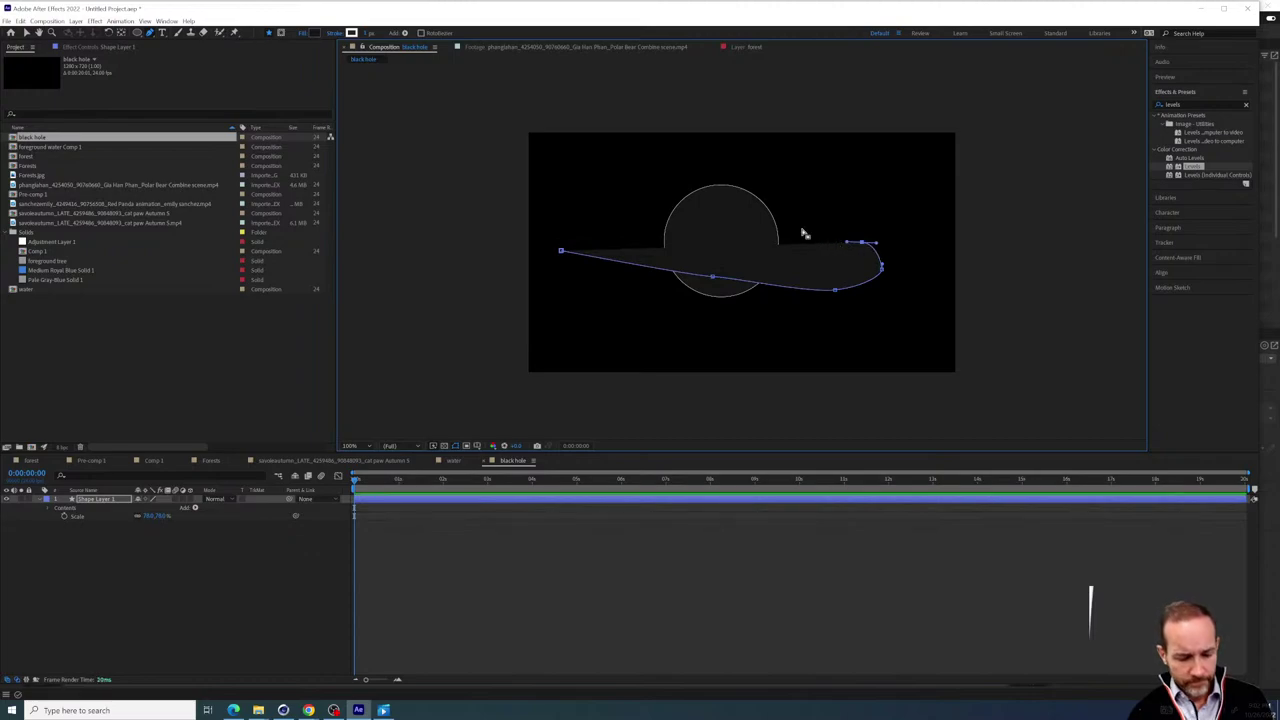
key(ctrl+z)
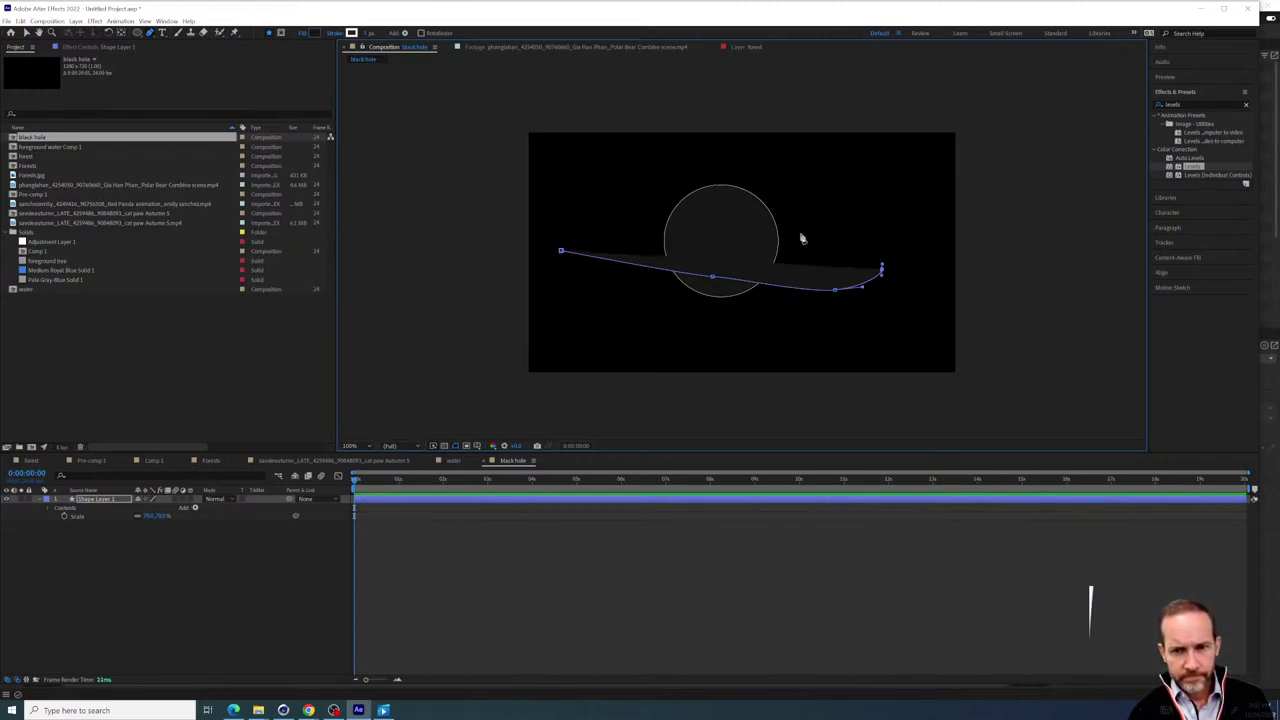
drag(801, 238, 582, 235)
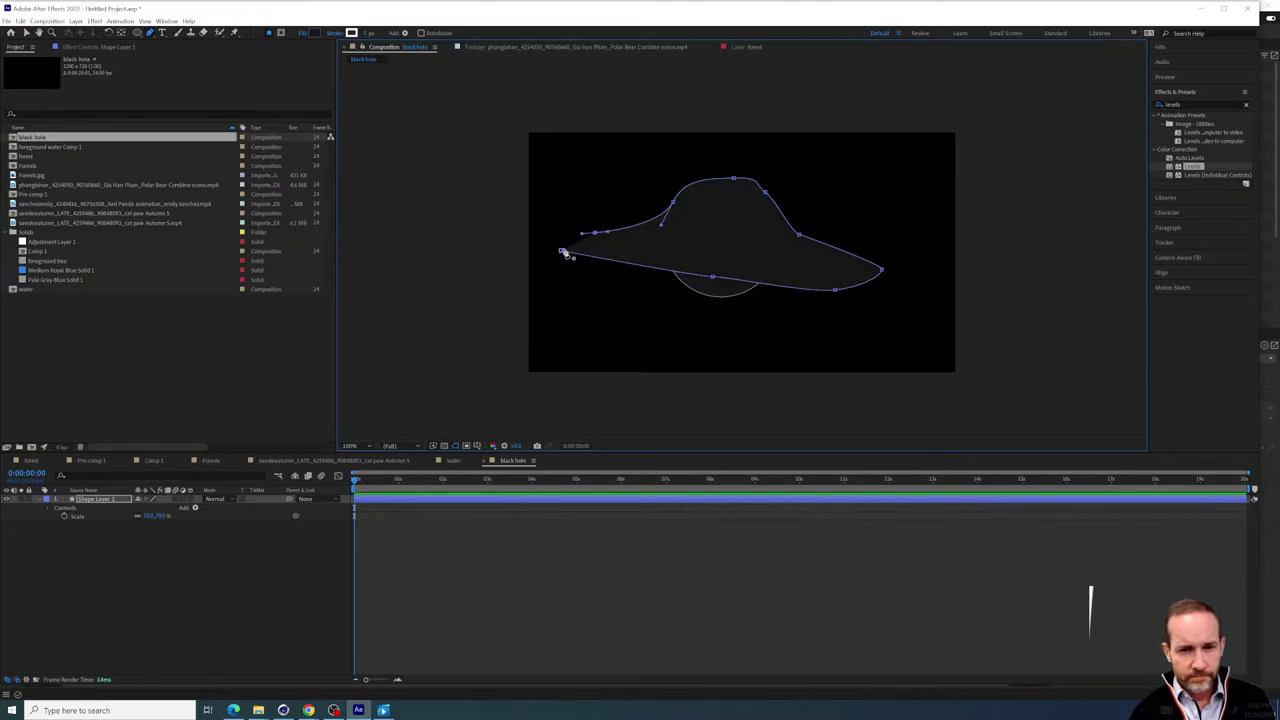
click(562, 252)
key(v)
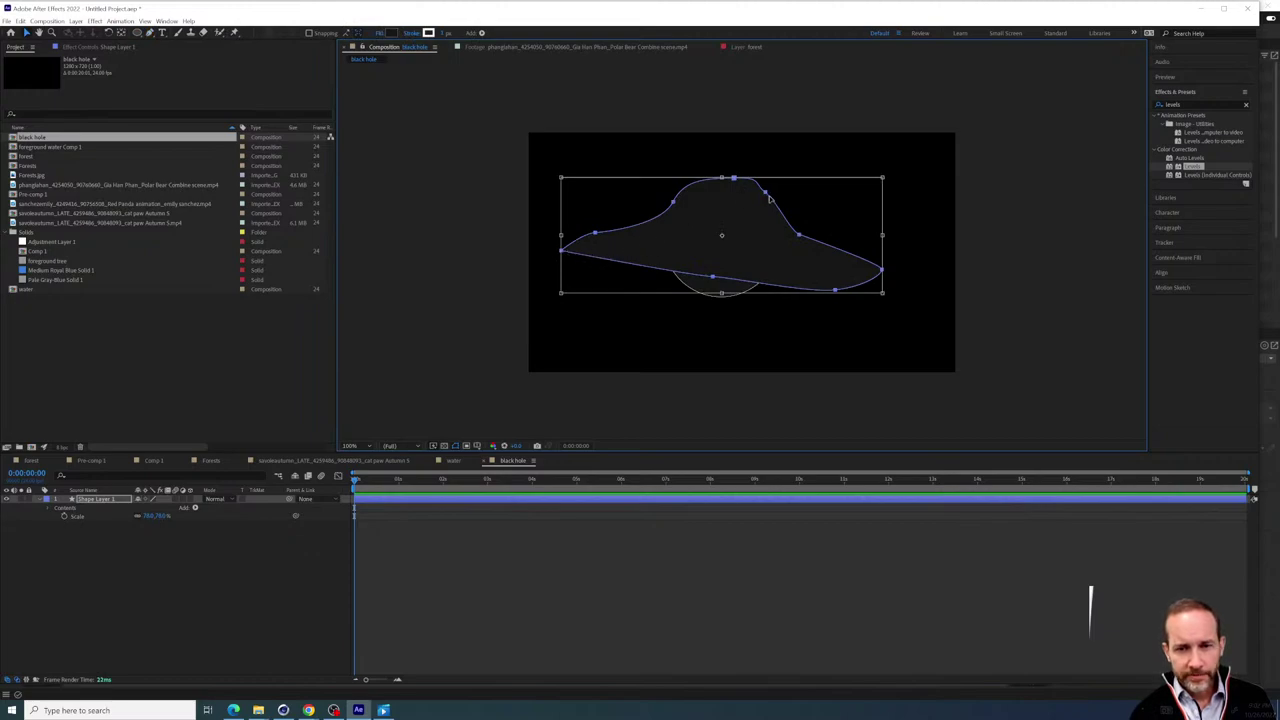
key(period)
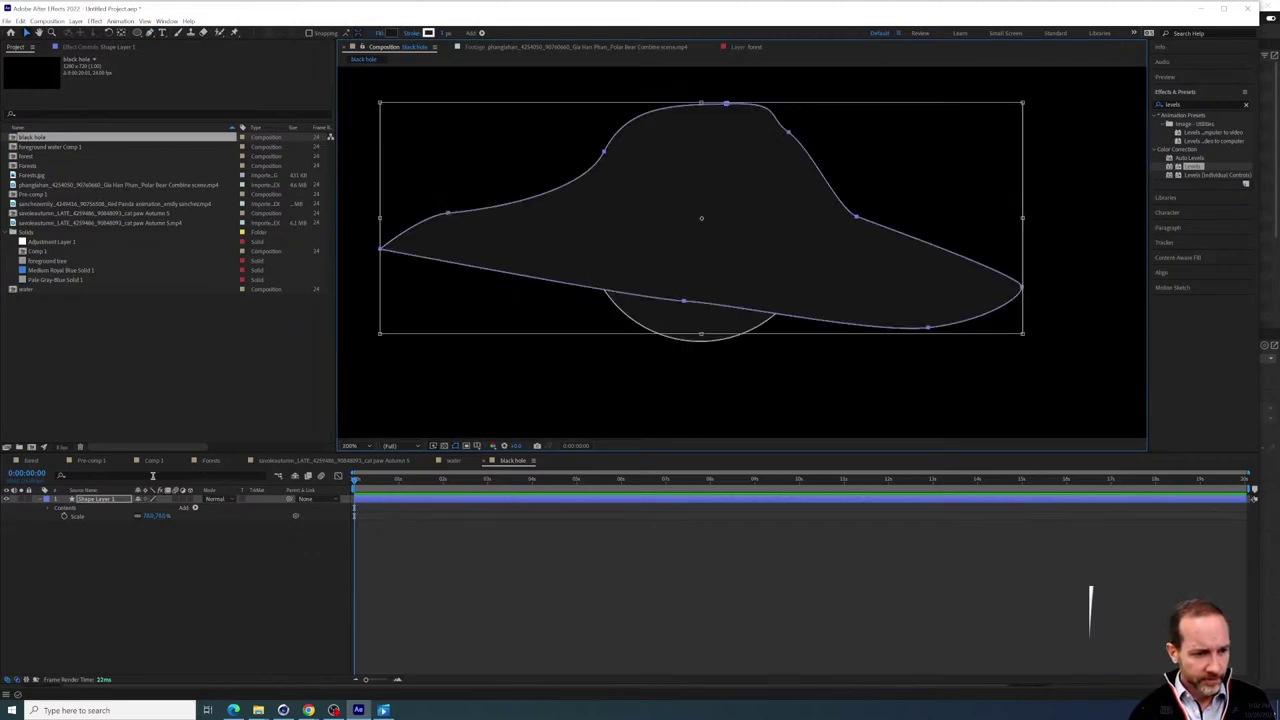
Undo the disk outline drawn over the circle and deselect the circle's layer
key(ctrl+z)
key(ctrl+z)
key(ctrl+z)
key(ctrl+z)
key(ctrl+z)
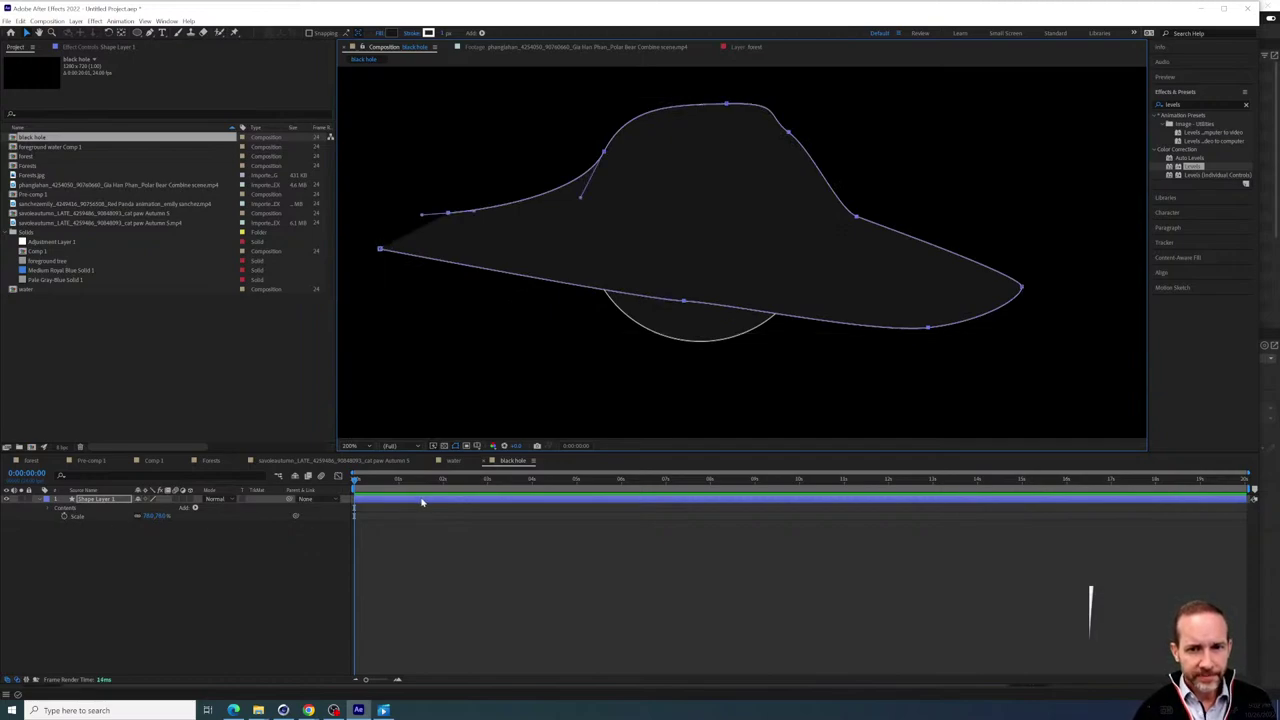
key(ctrl+z)
key(ctrl+z)
key(ctrl+z)
key(ctrl+z)
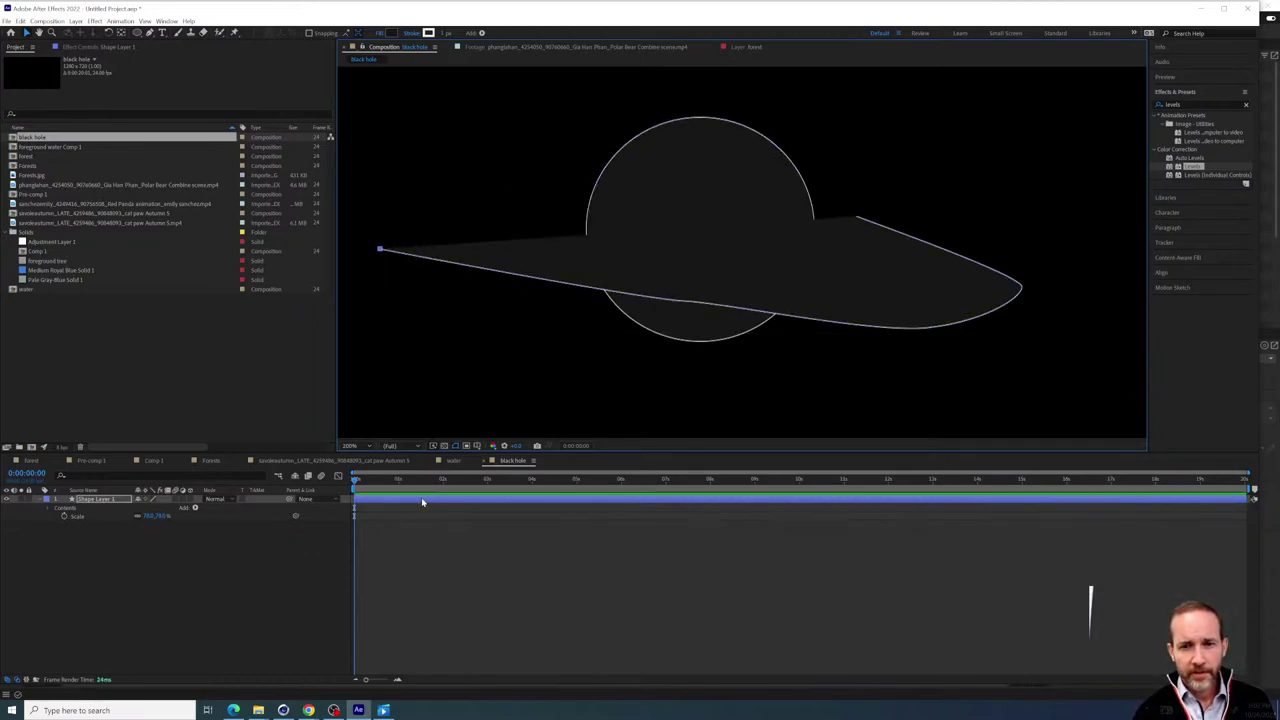
click(158, 554)
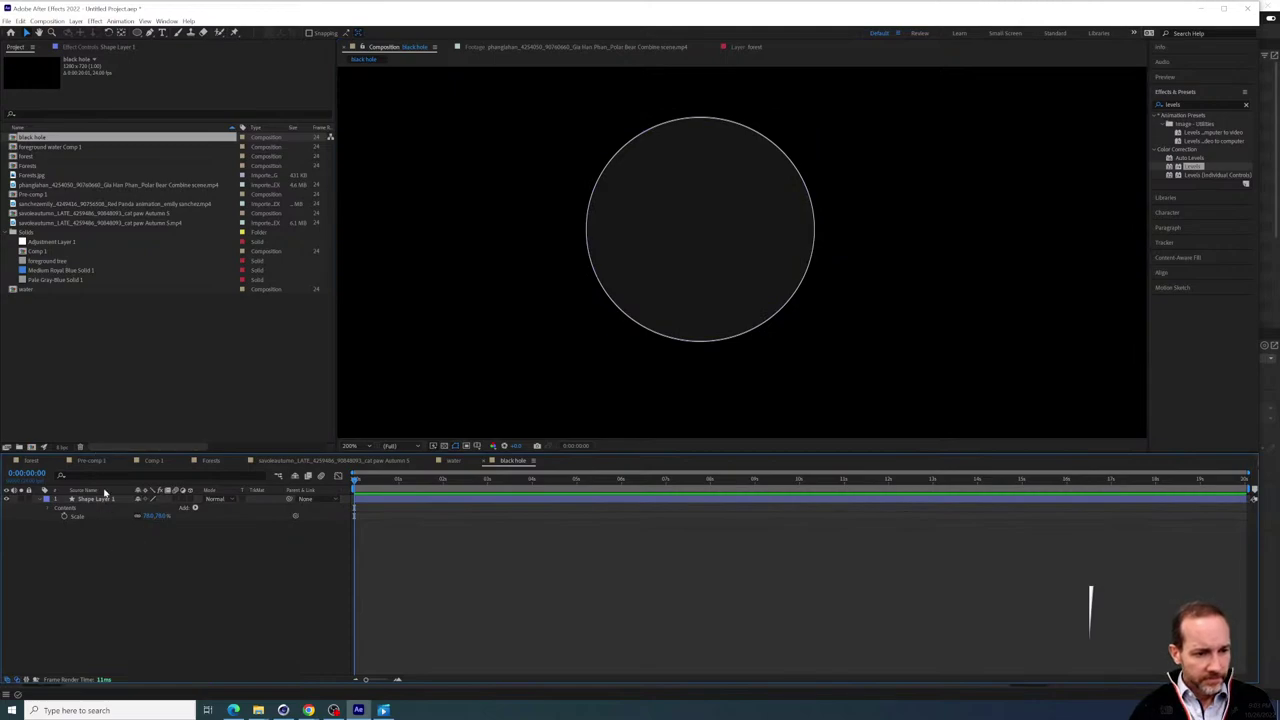
Rename the circle's shape layer to center and deselect it
click(107, 499)
key(Return)
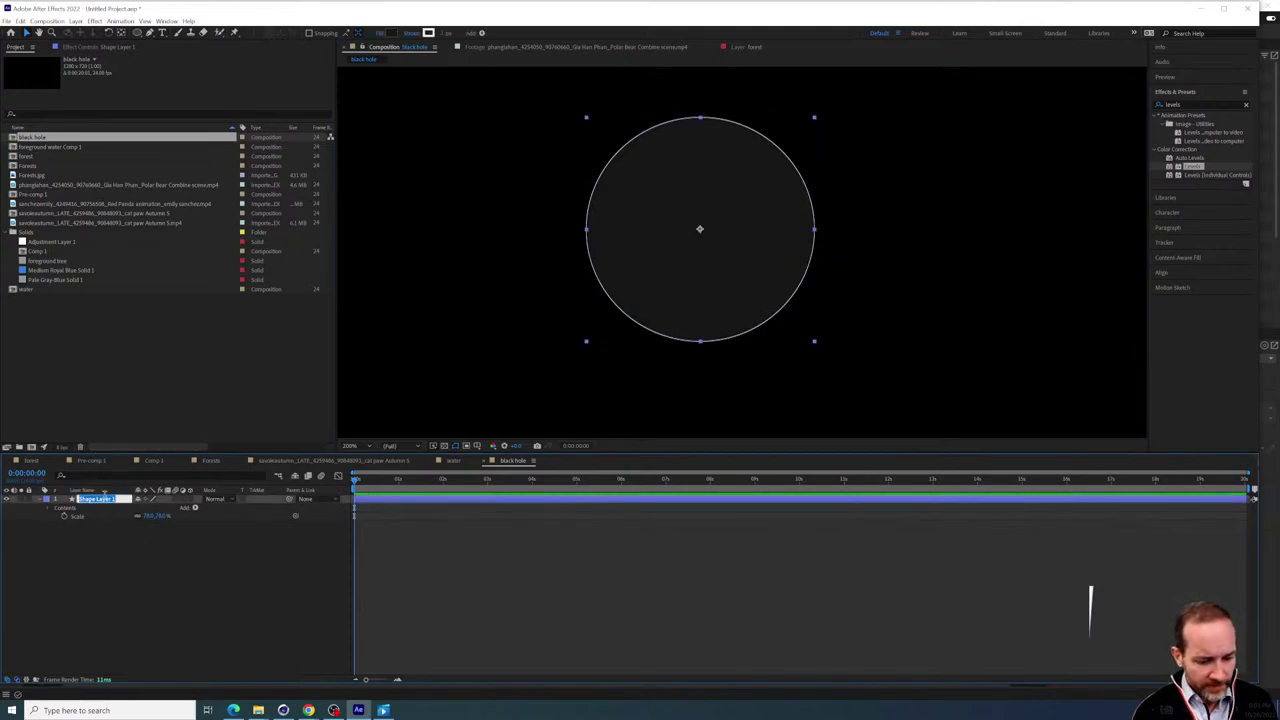
text(center)
click(120, 566)
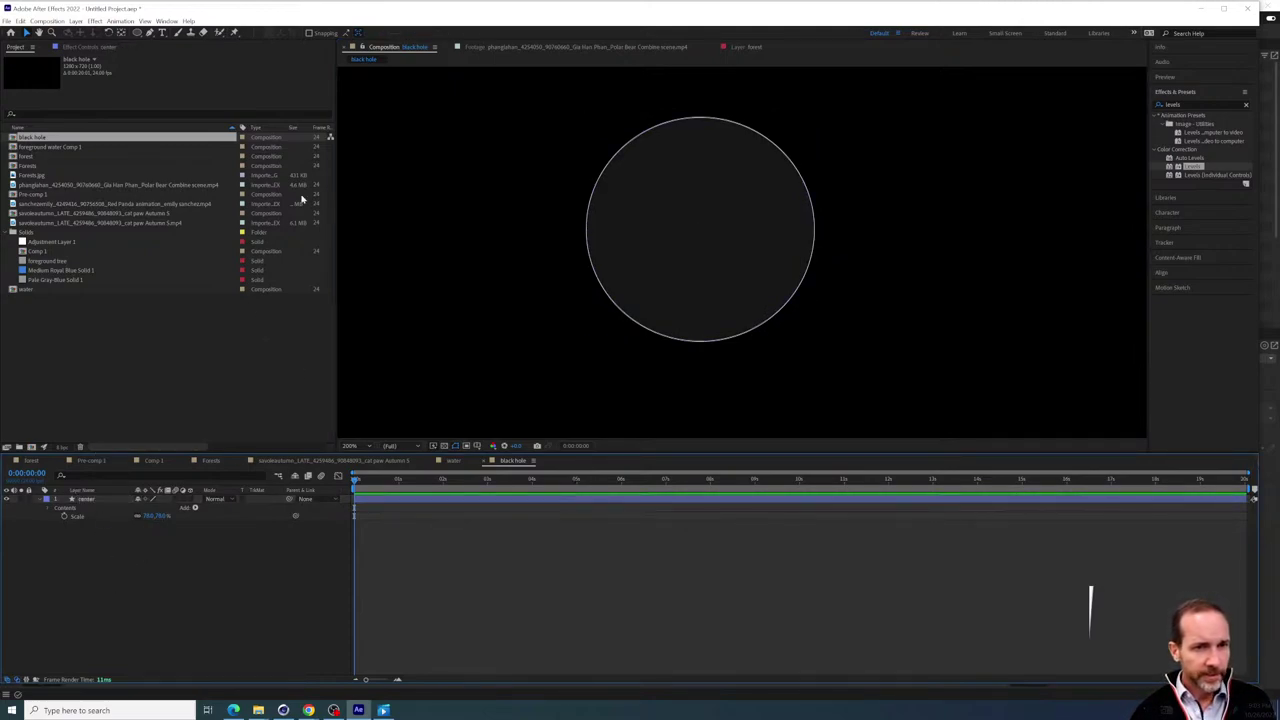
Draw a closed, straight-edged disk outline of six points around the circle with the Pen tool on a new shape layer
scroll(494, 318, down, 2)
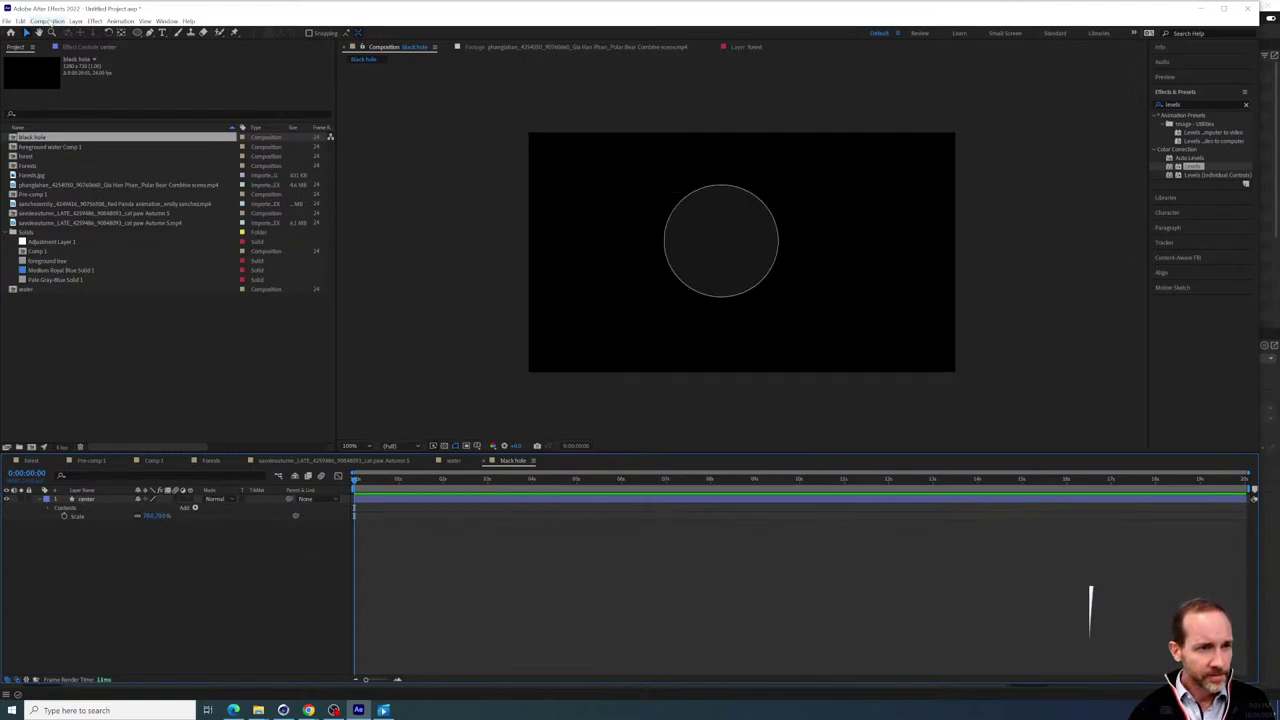
click(150, 32)
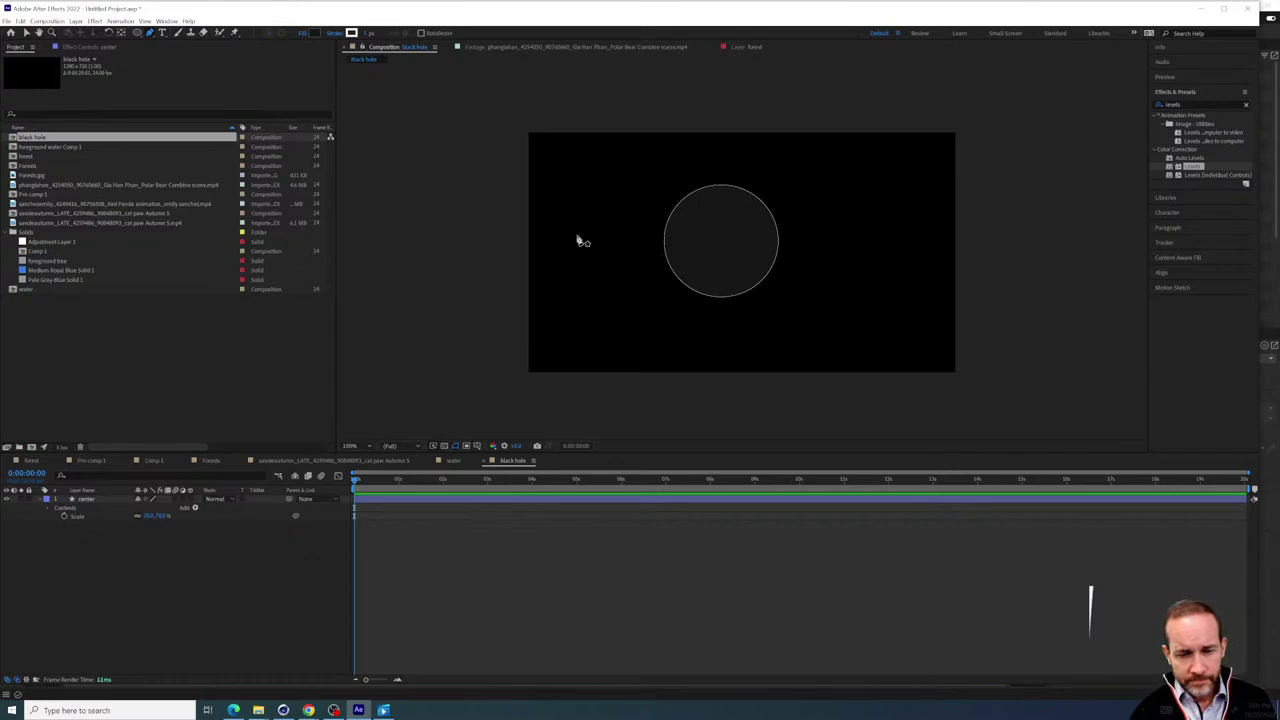
click(577, 236)
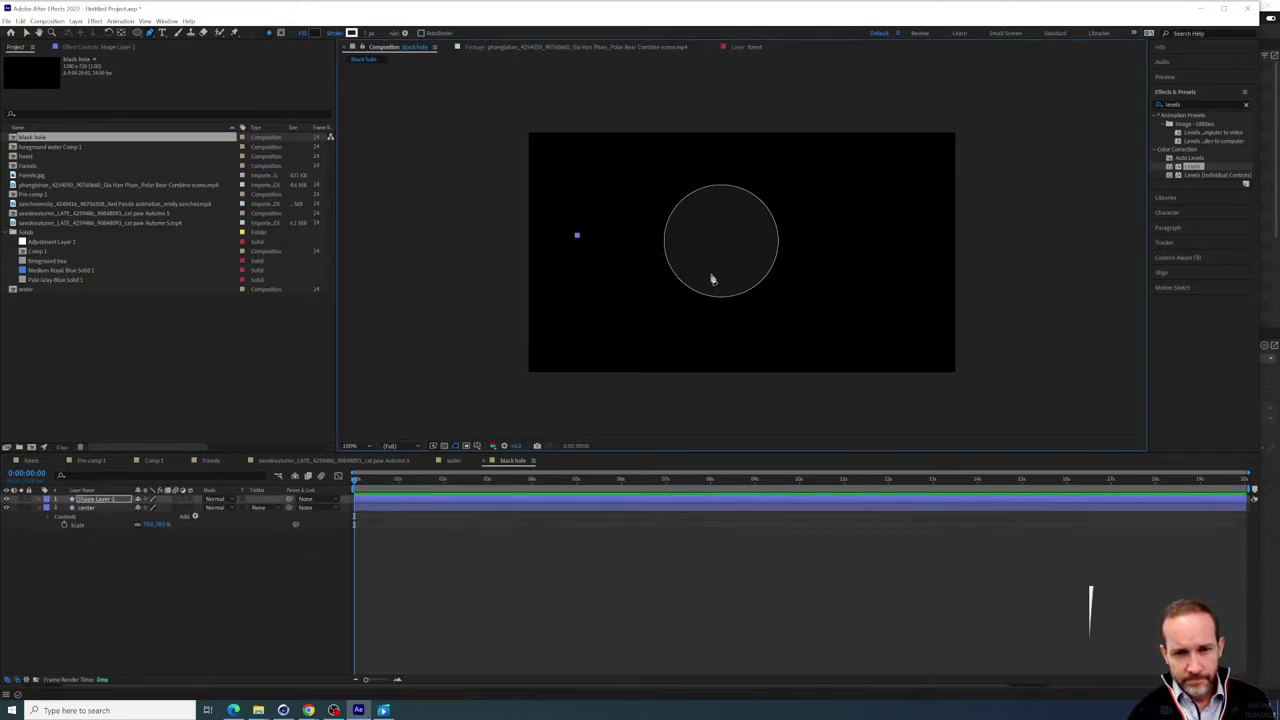
click(719, 270)
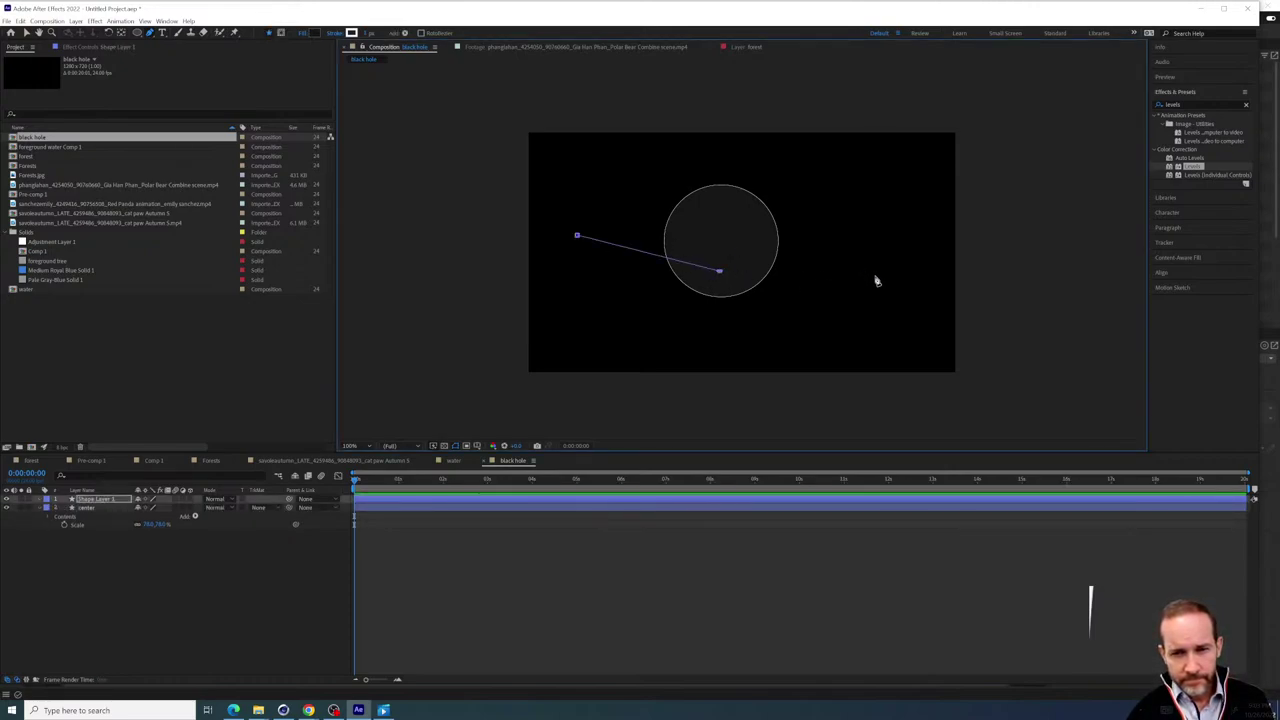
click(877, 279)
click(793, 237)
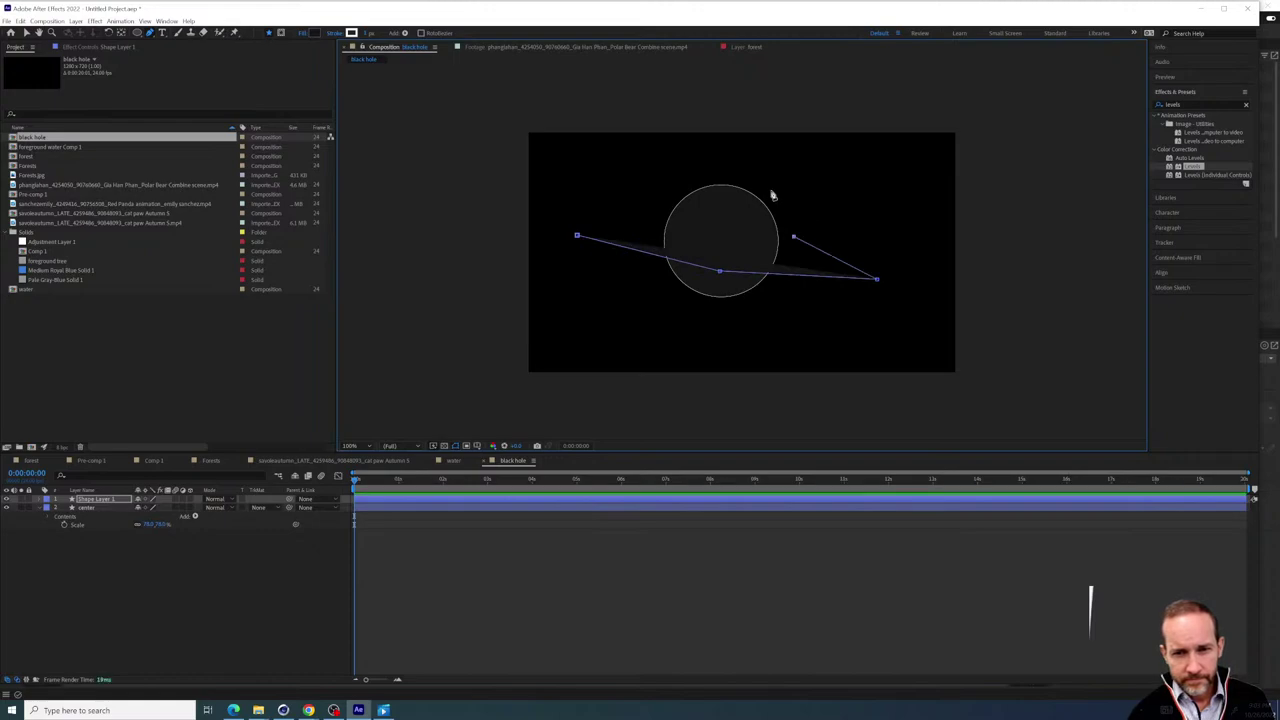
click(722, 180)
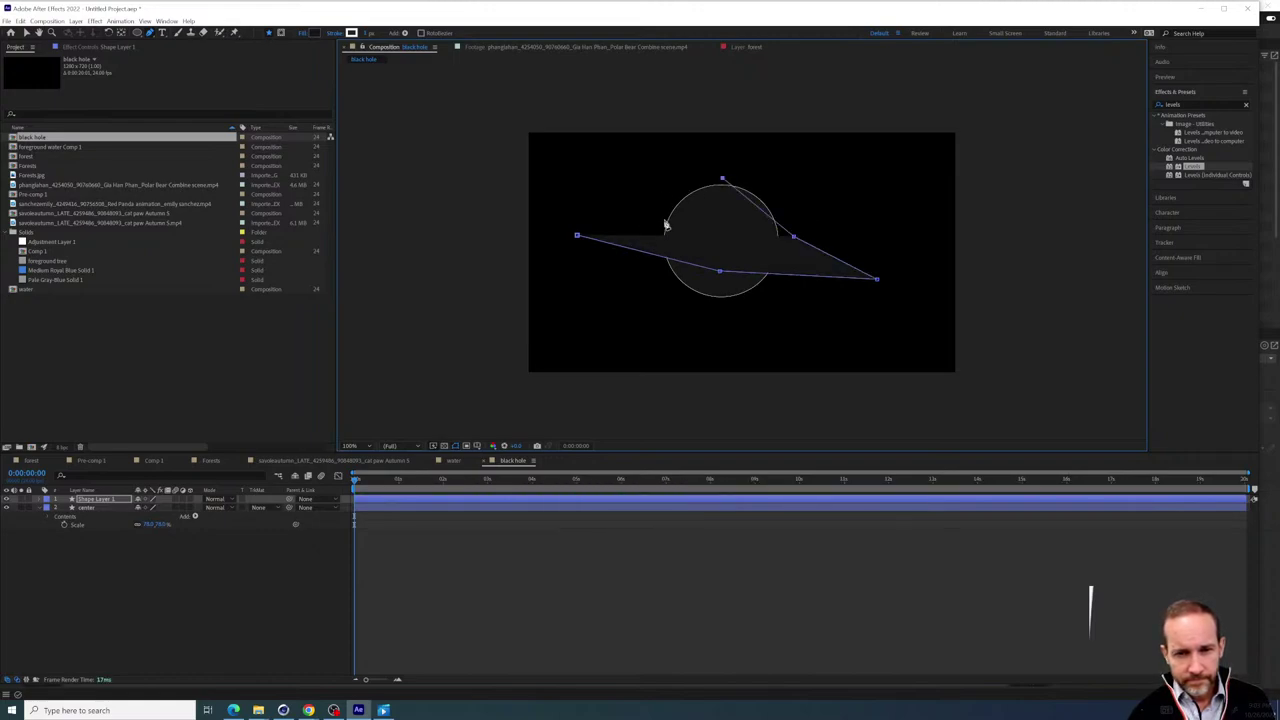
click(658, 222)
click(577, 236)
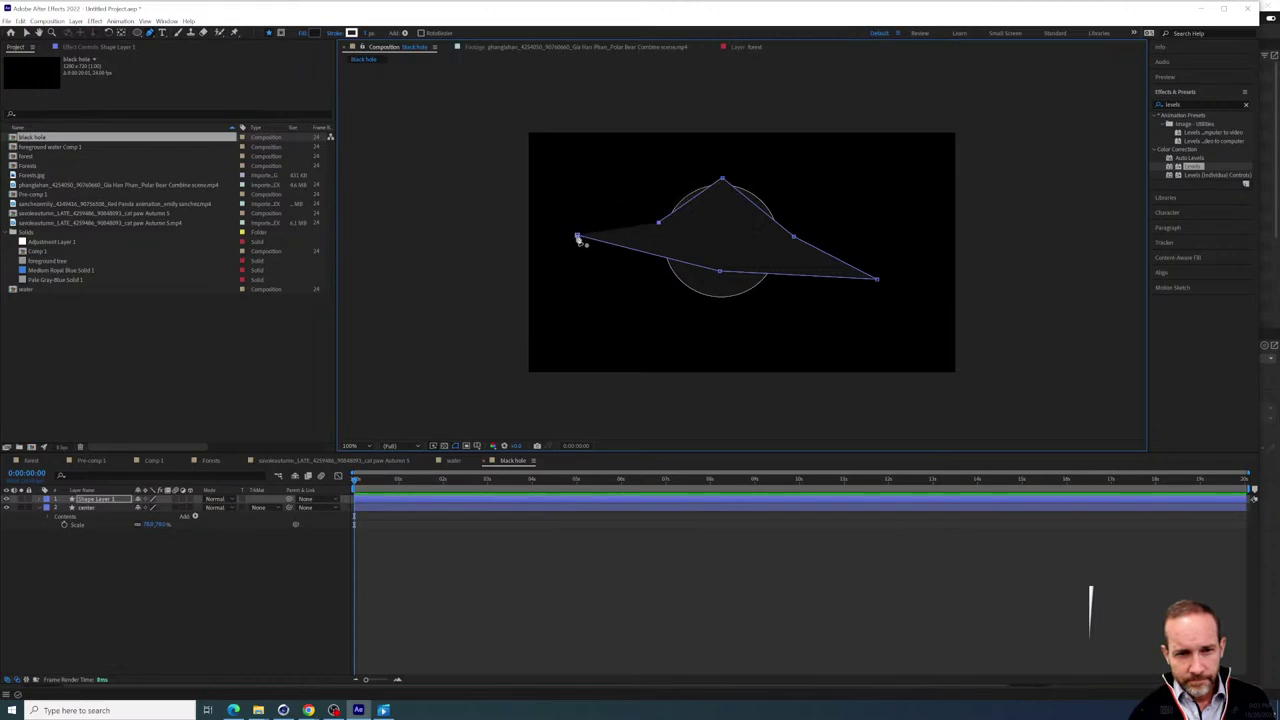
Expand the disk layer's contents down to the Path property of Shape 1 and select that path for point editing
click(39, 499)
click(51, 508)
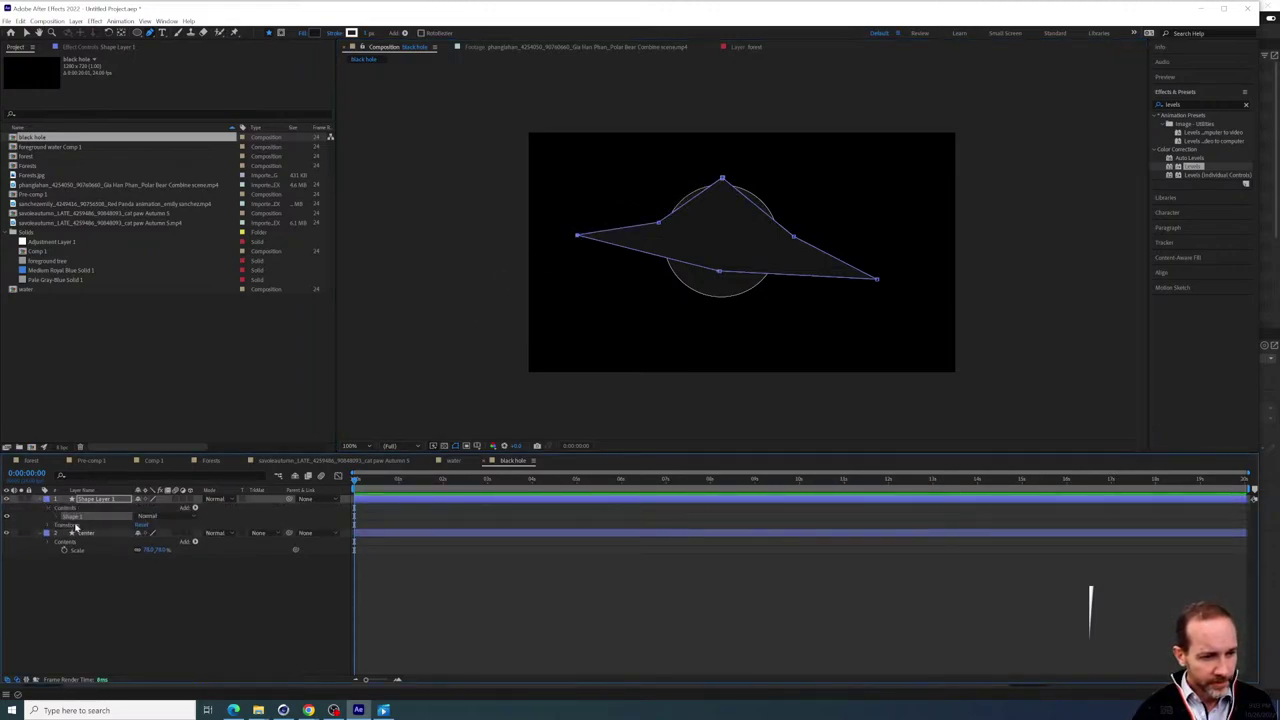
click(58, 516)
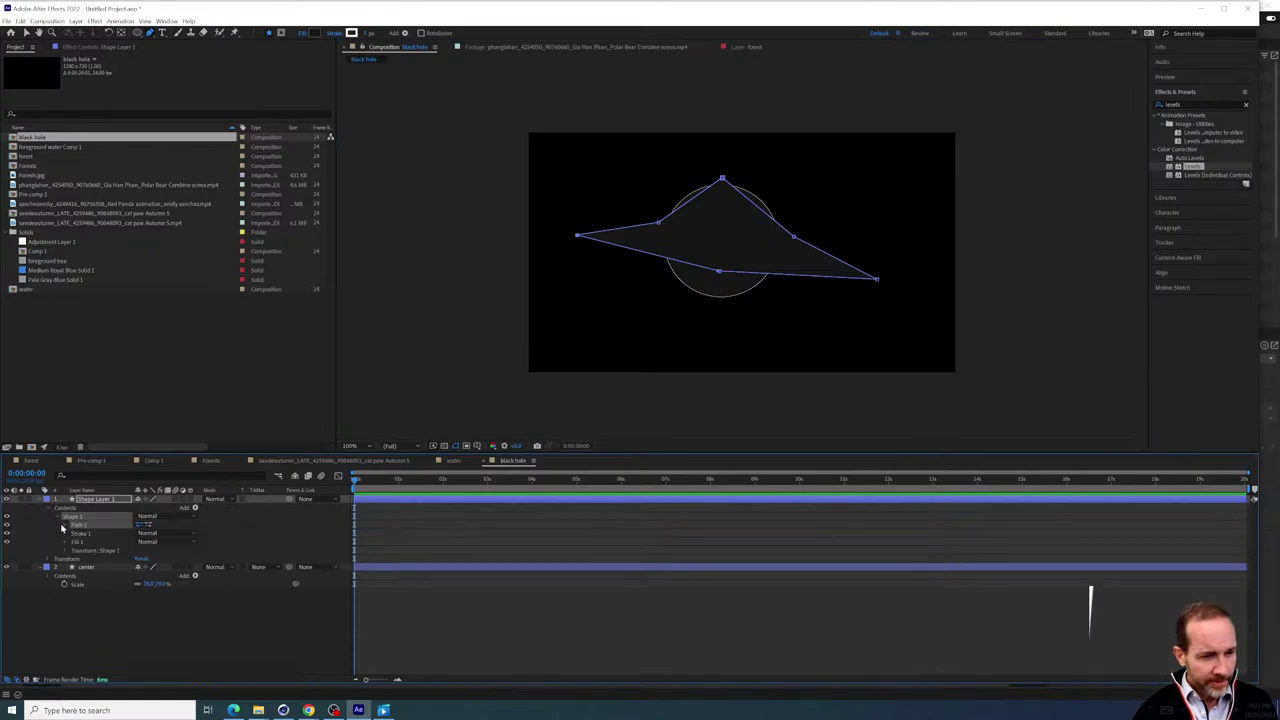
click(62, 525)
click(95, 543)
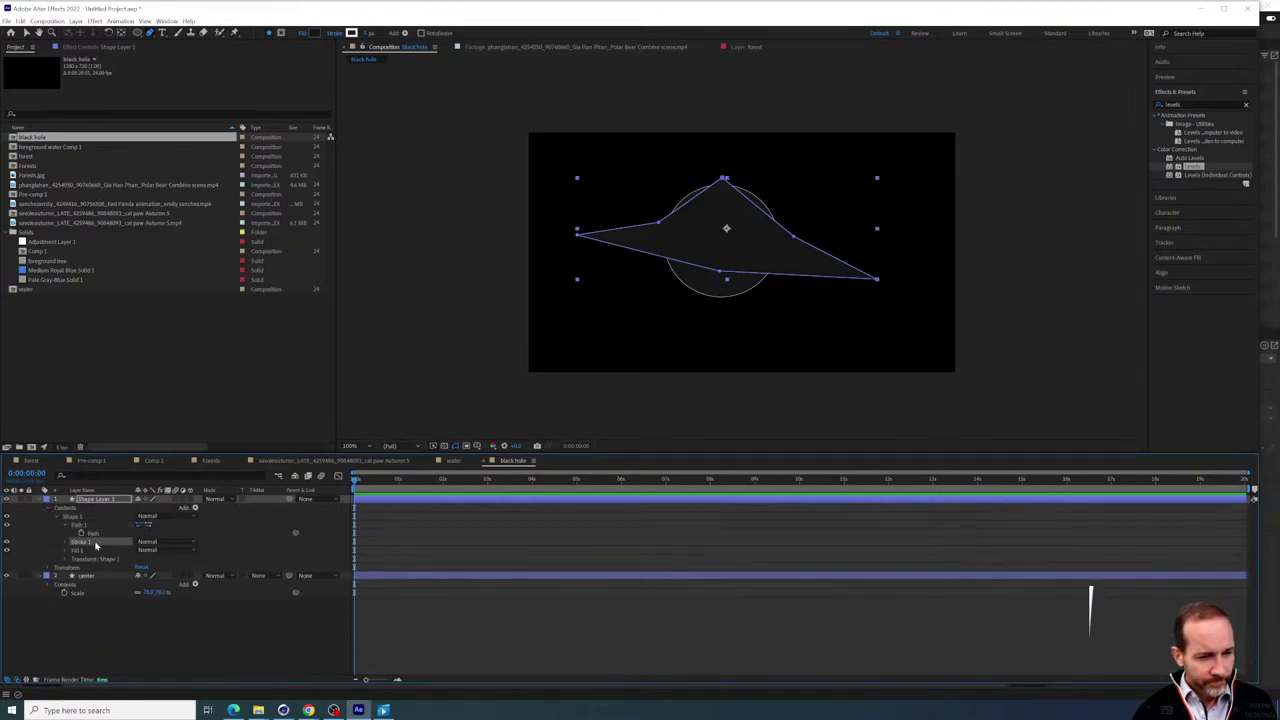
click(97, 533)
key(v)
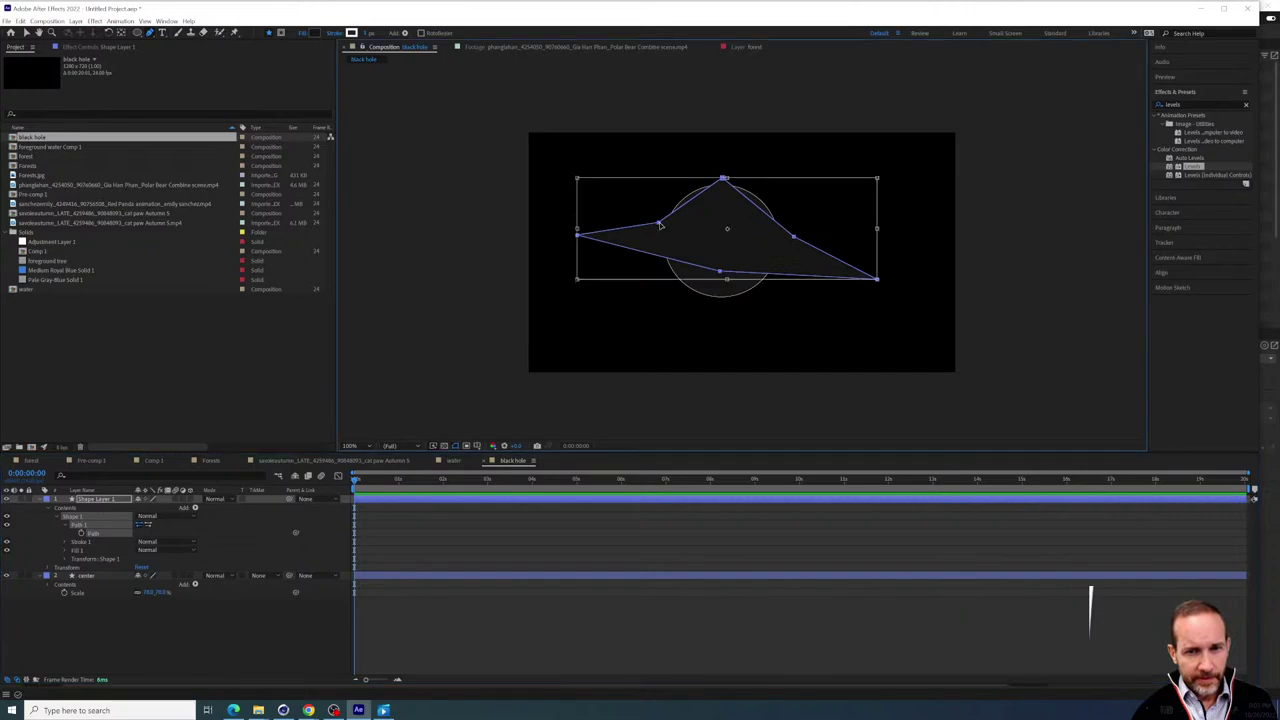
click(660, 226)
double_click(660, 226)
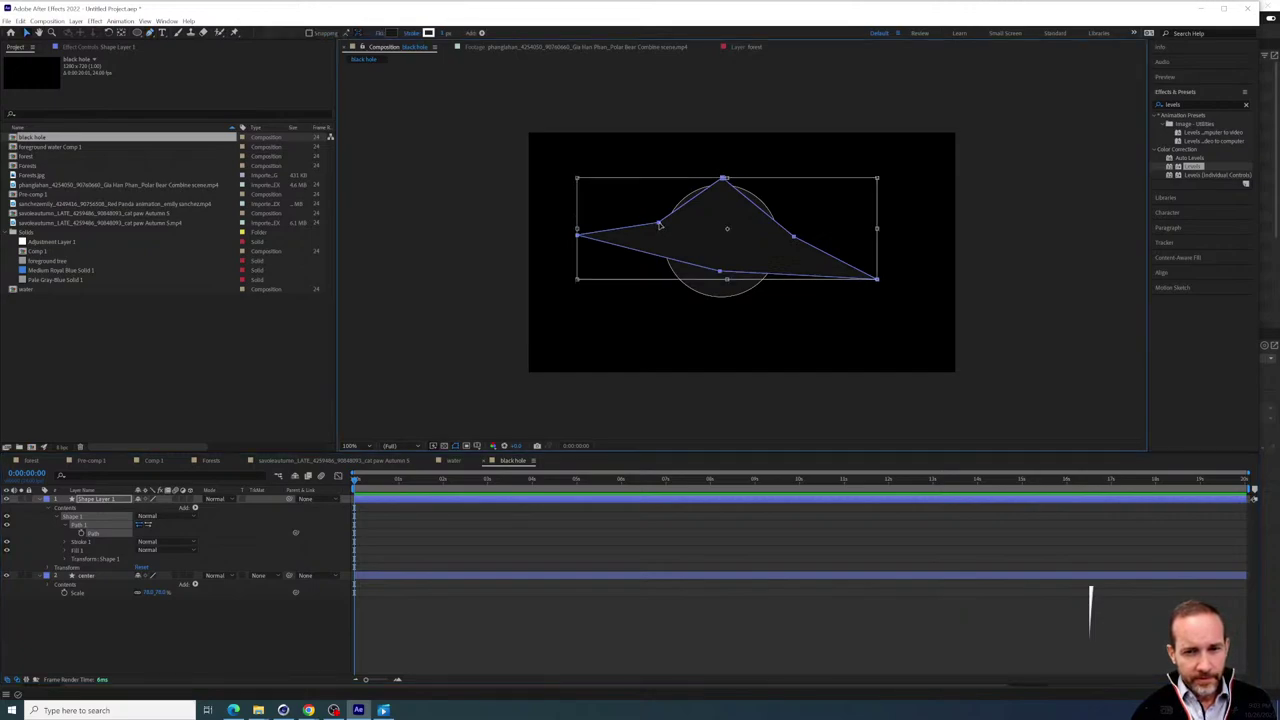
double_click(660, 226)
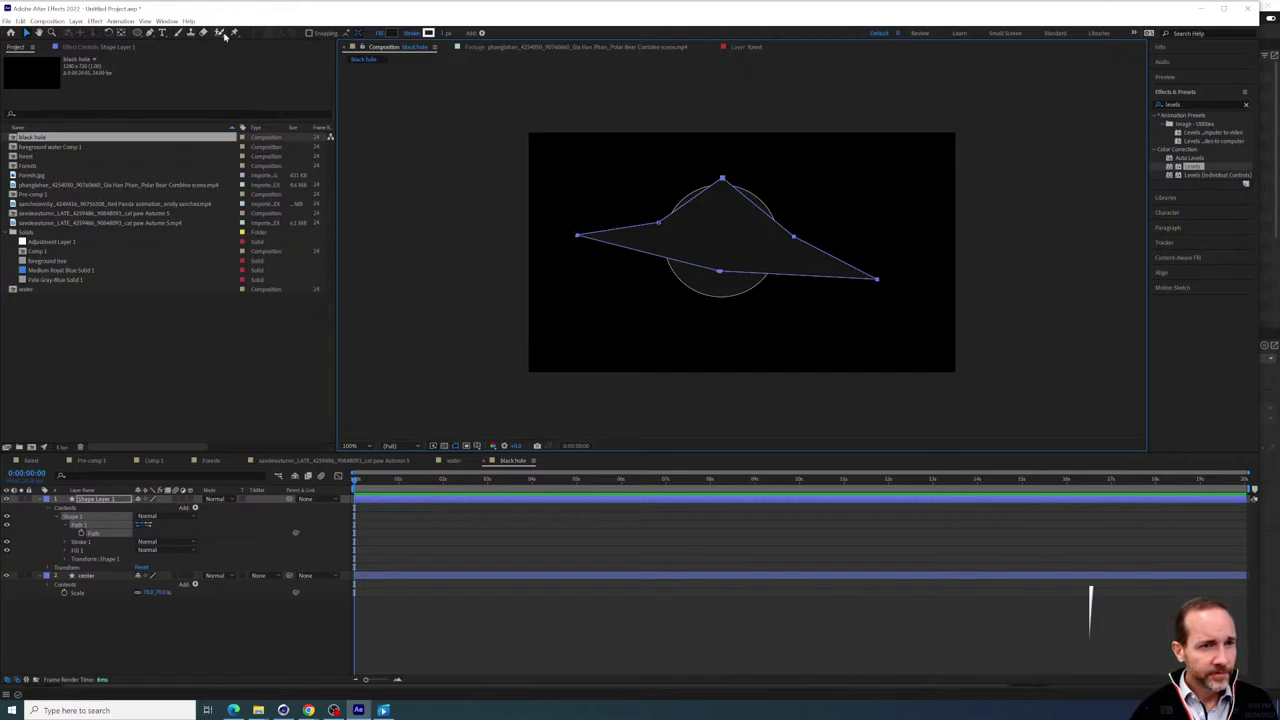
Convert the disk outline's corner points at the peak, both shoulders and both tips into smooth curves with the Convert Vertex tool
drag(148, 36, 197, 68)
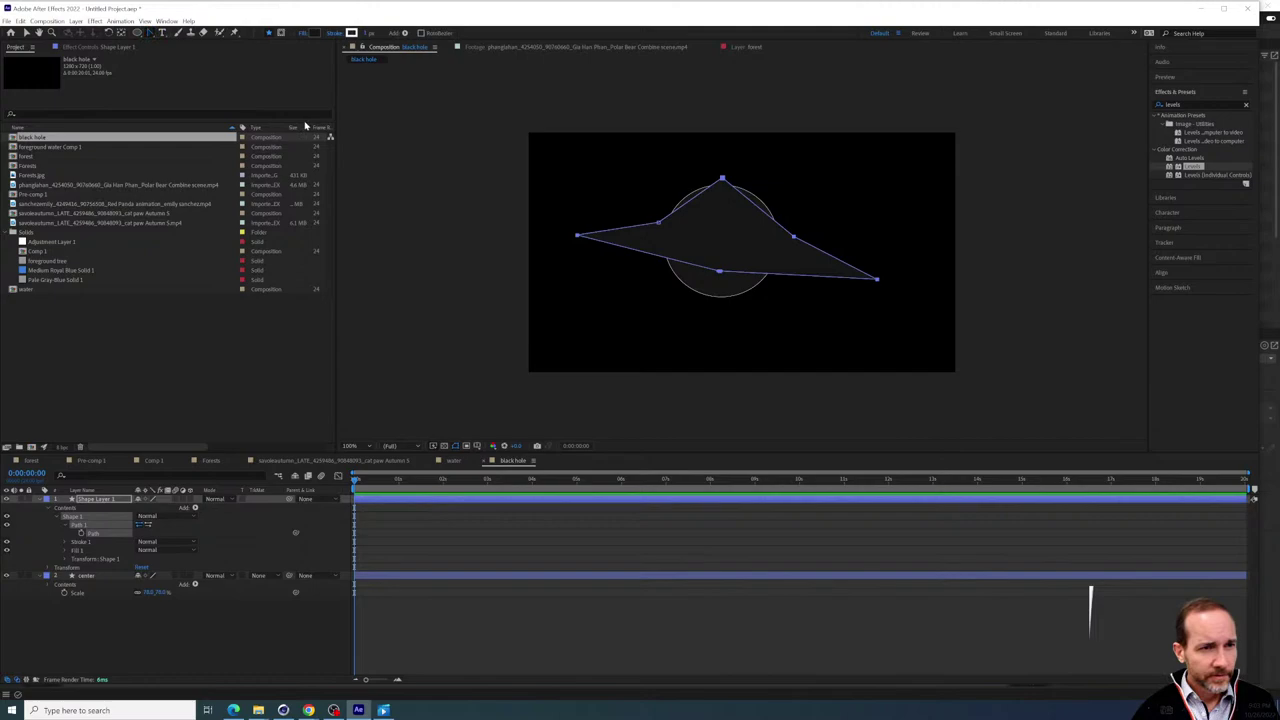
click(658, 222)
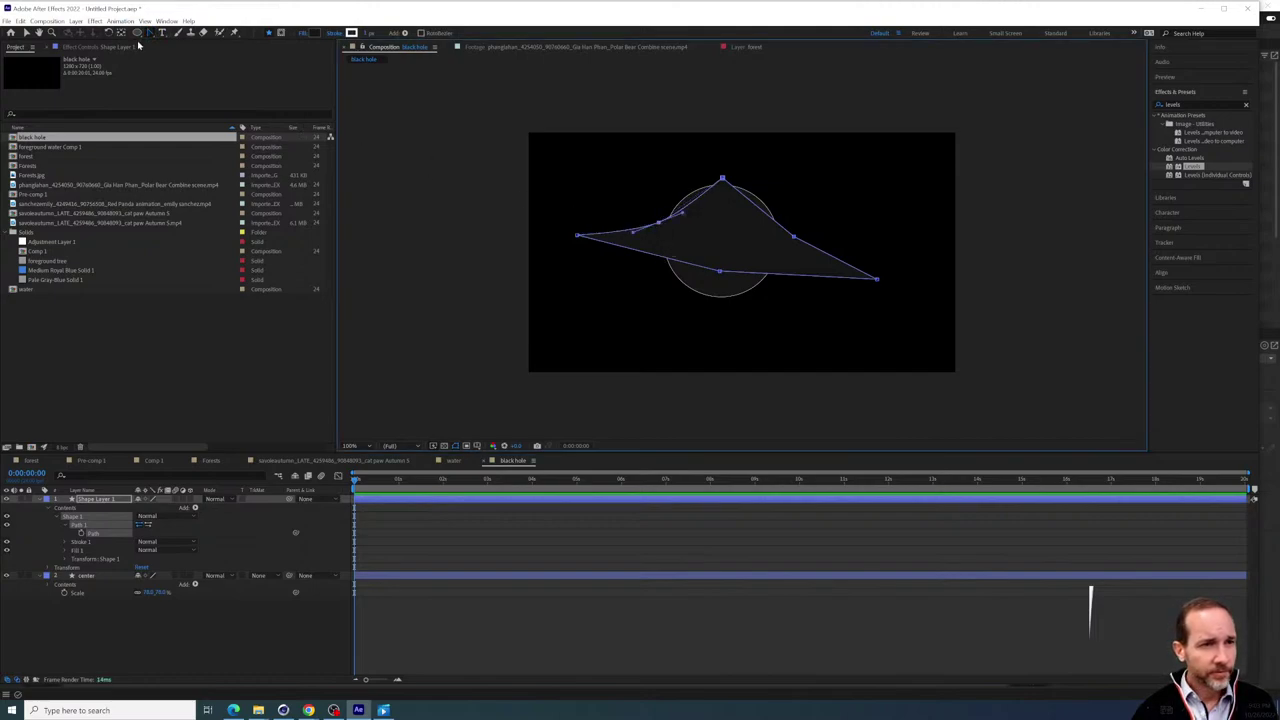
drag(150, 36, 165, 47)
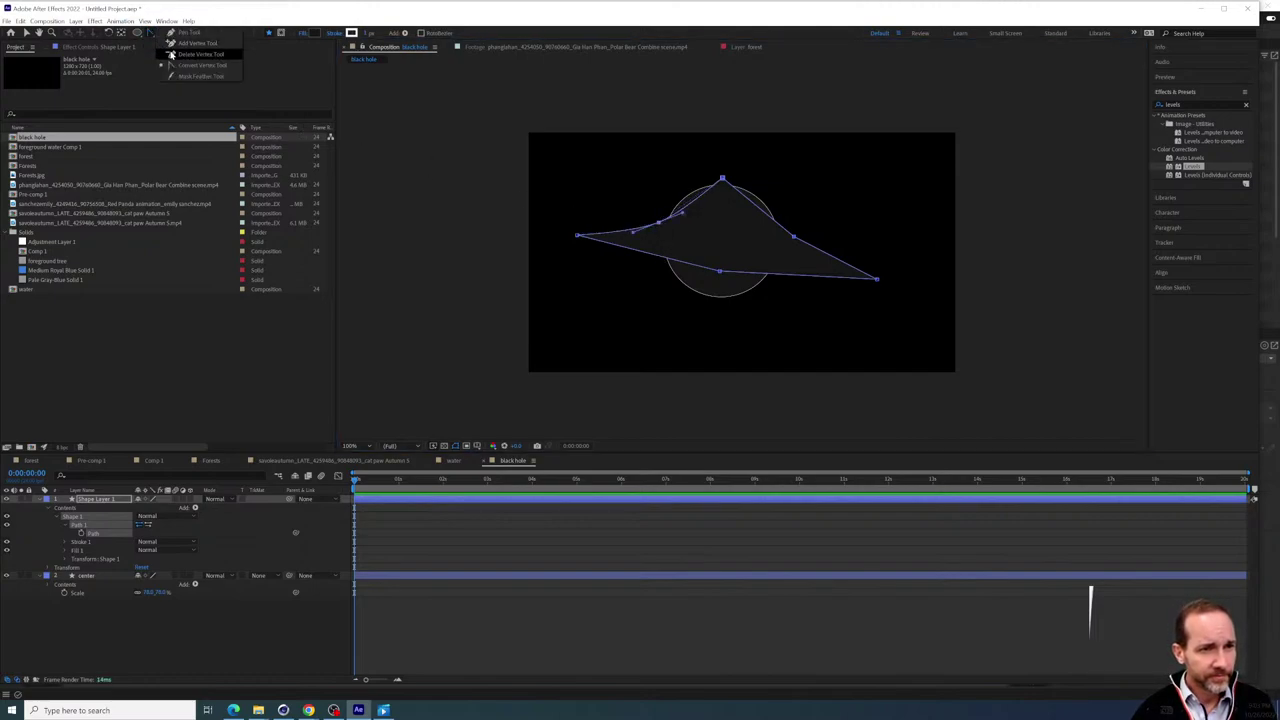
click(722, 179)
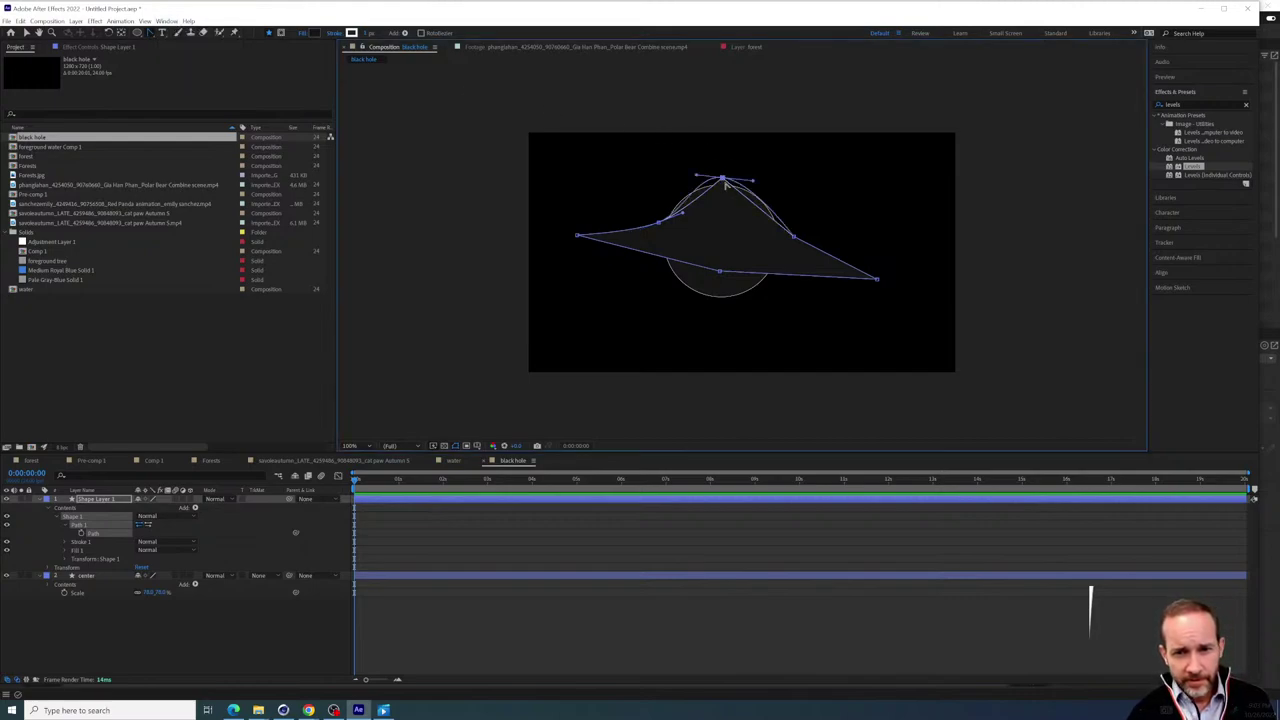
click(794, 238)
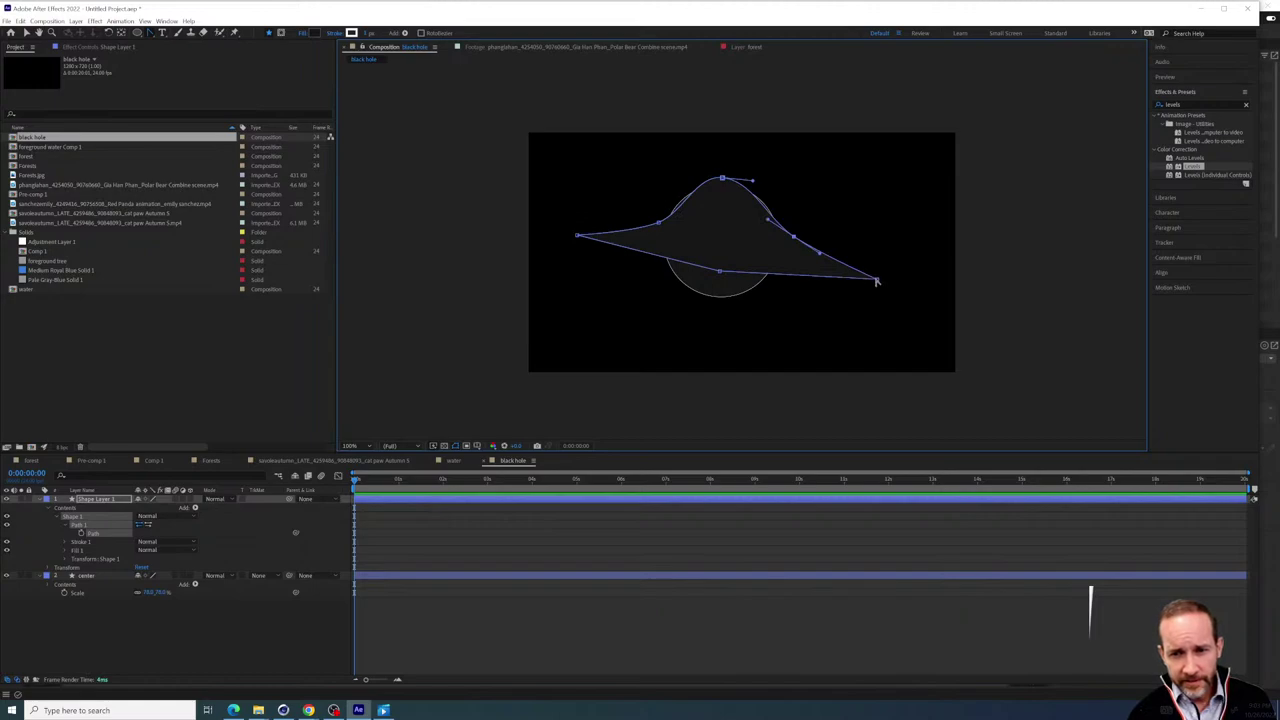
drag(877, 282, 829, 301)
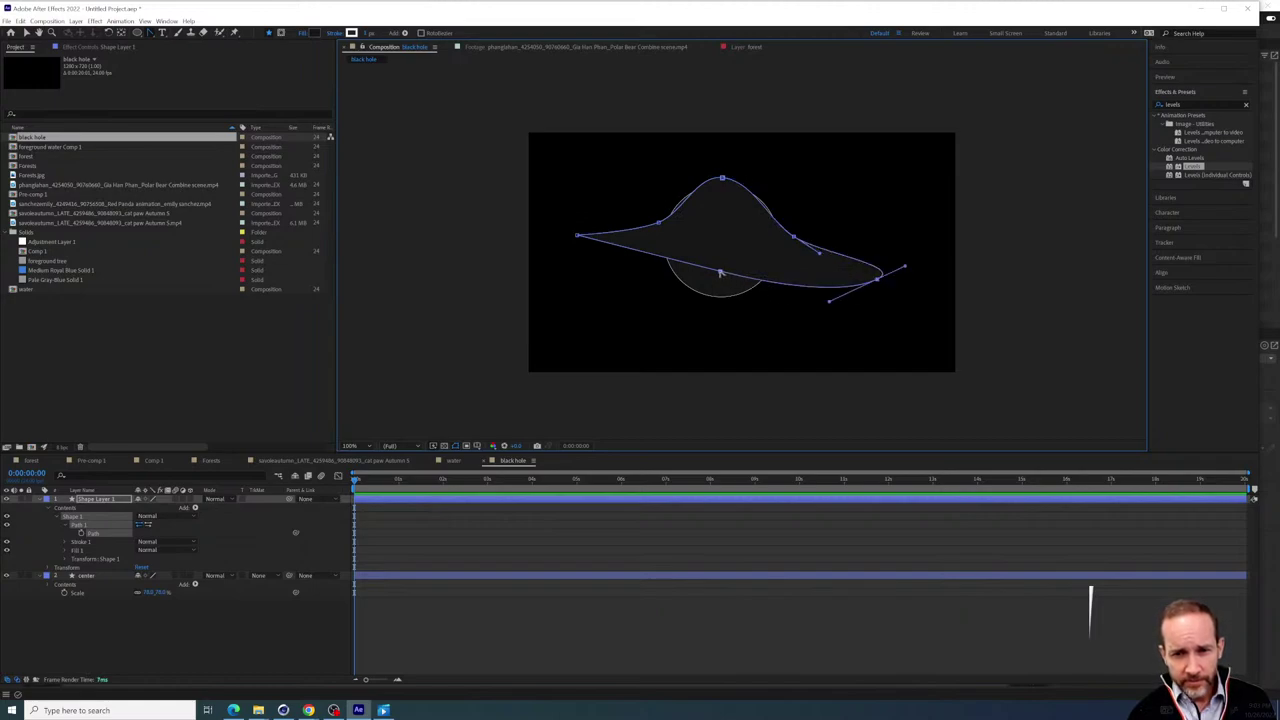
drag(578, 236, 615, 265)
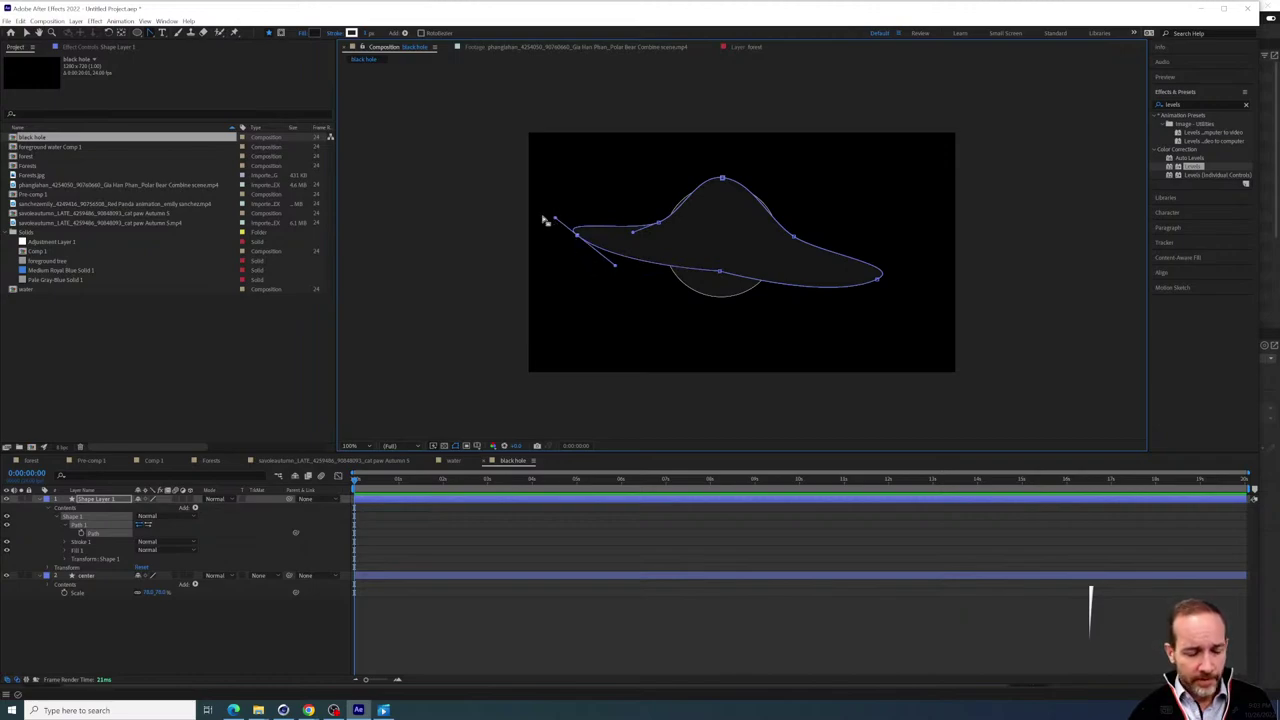
Adjust the curve handles at both disk tips to round the ends, and lower the middle point of the bottom edge slightly
click(151, 32)
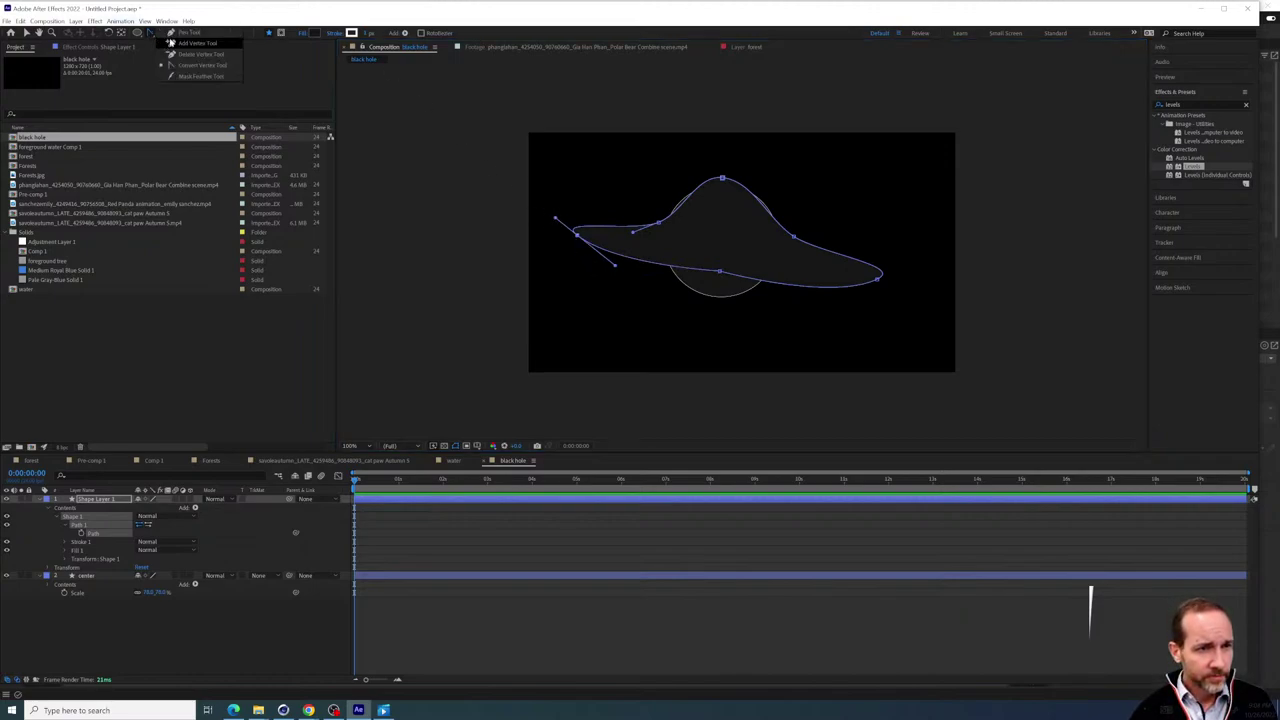
click(170, 43)
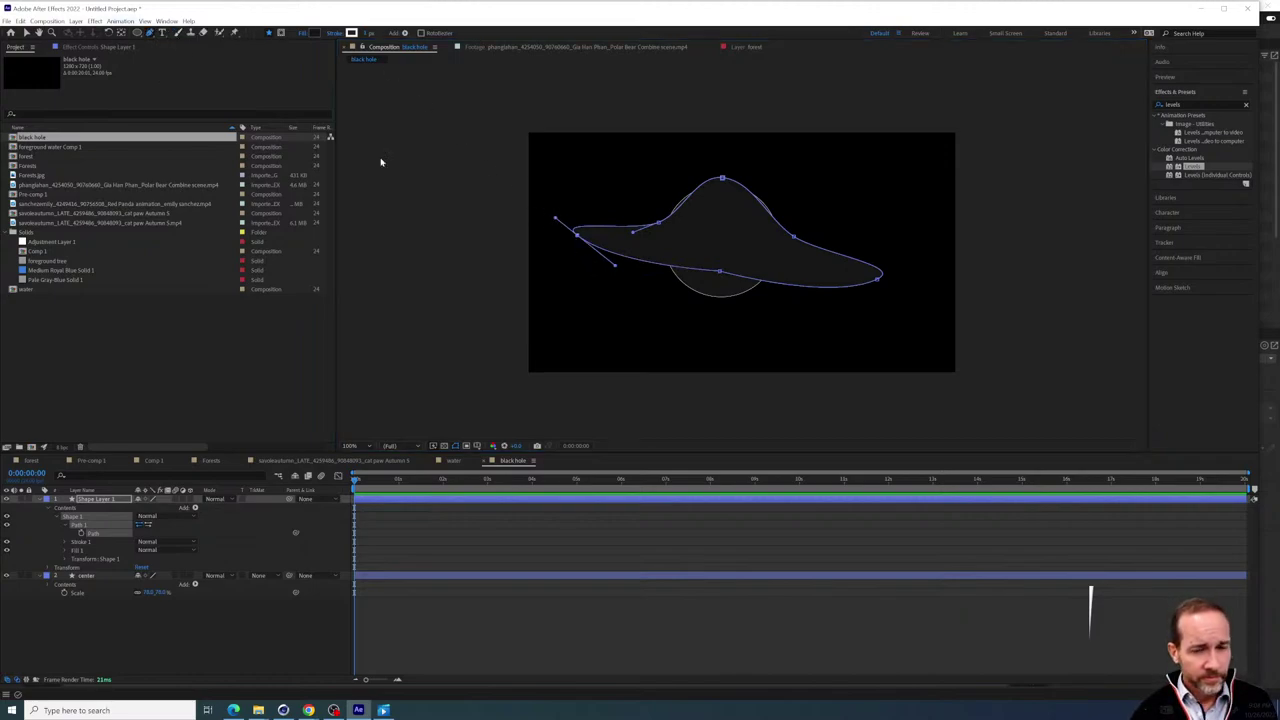
click(571, 222)
key(v)
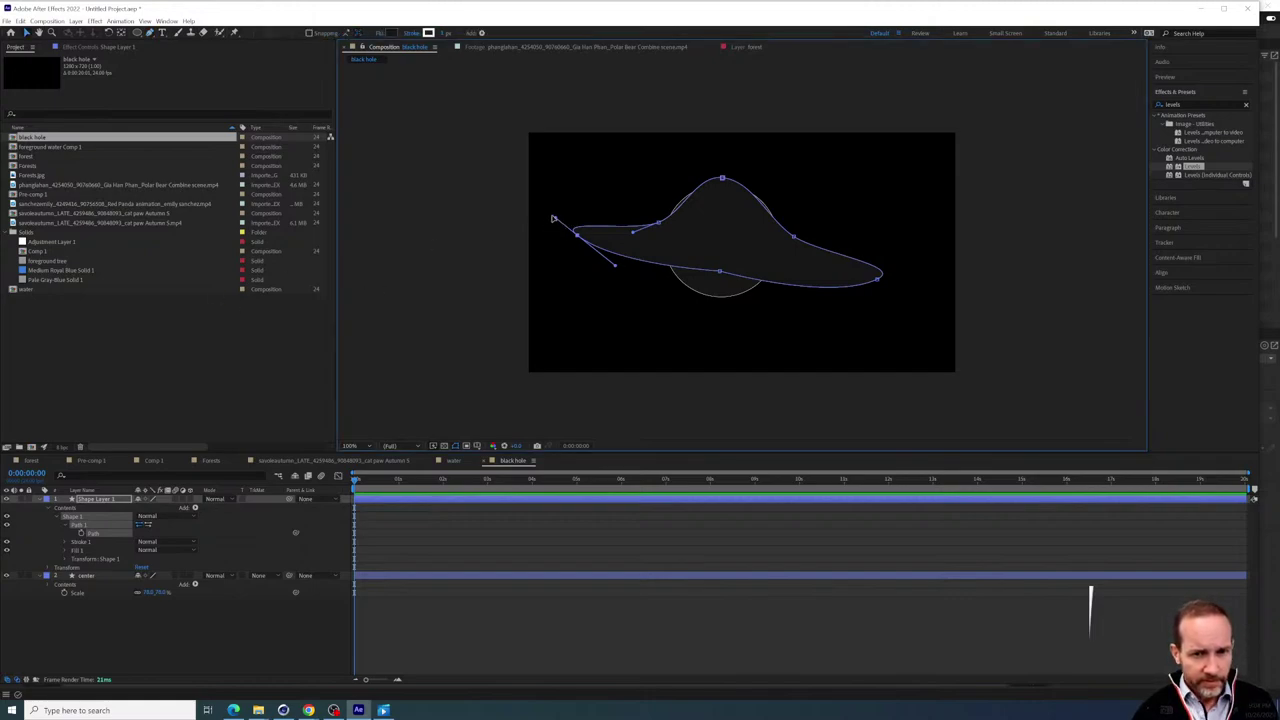
drag(553, 218, 576, 217)
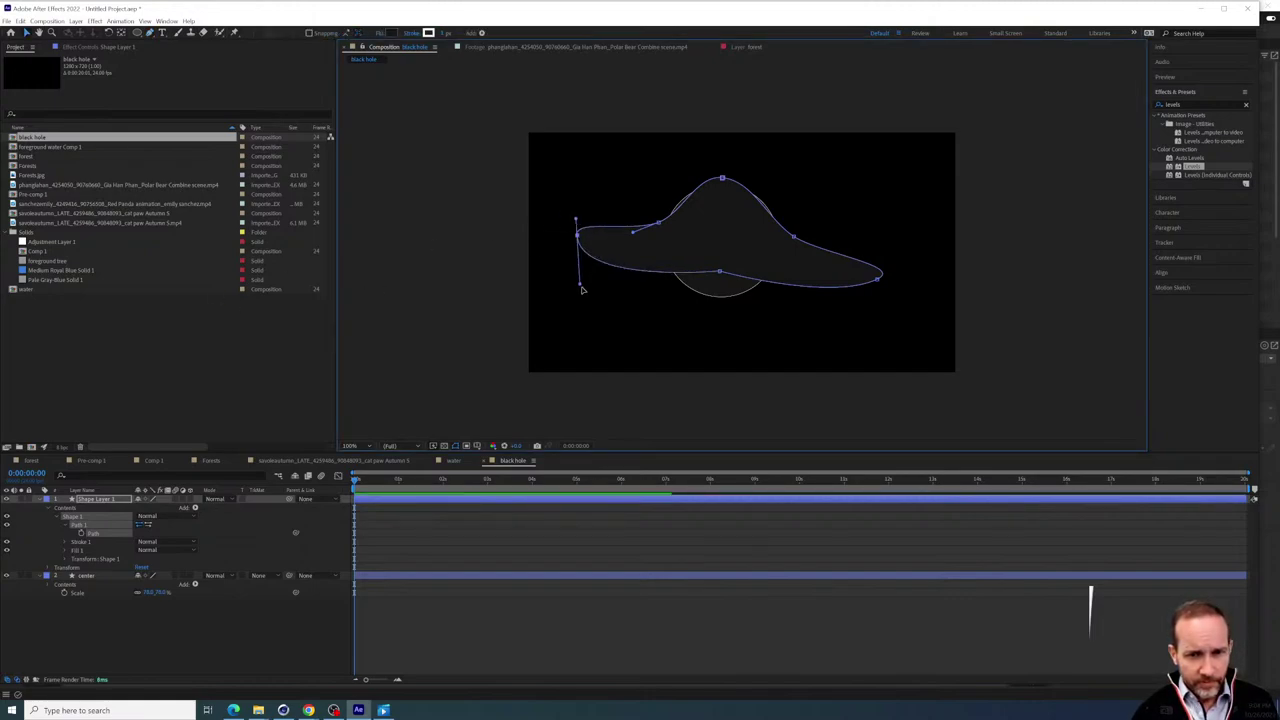
drag(581, 286, 578, 258)
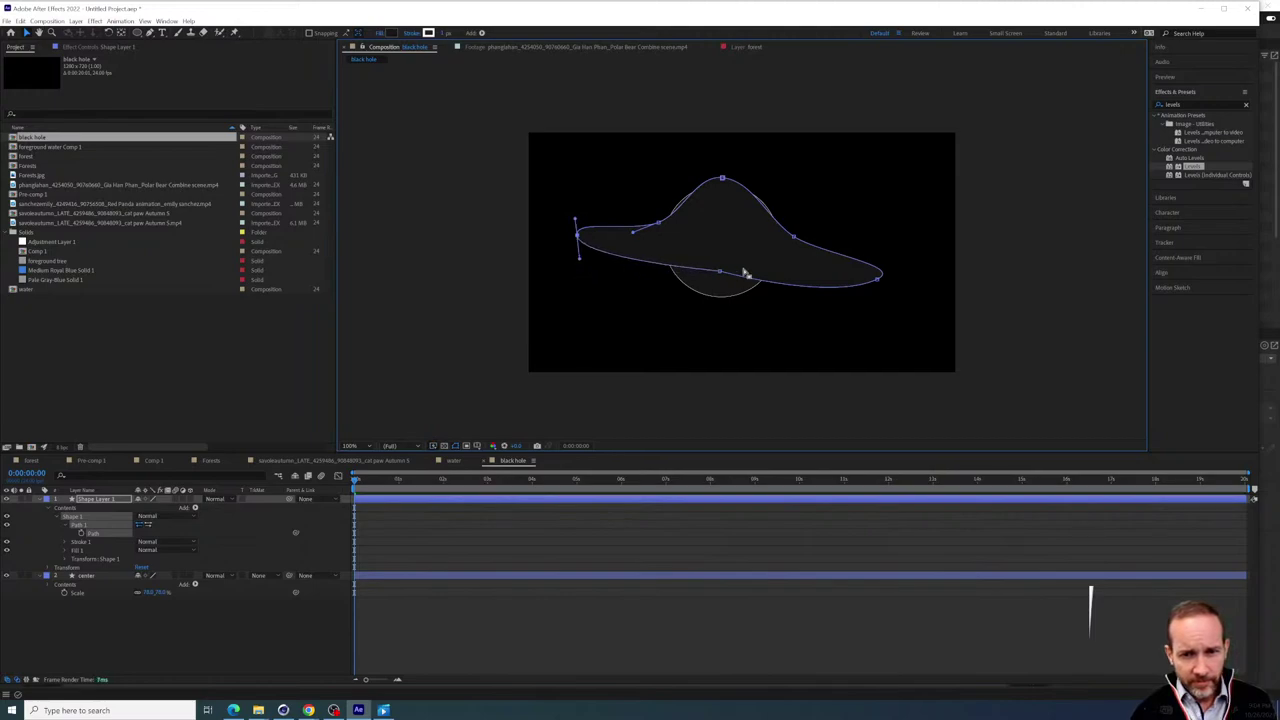
drag(720, 272, 719, 281)
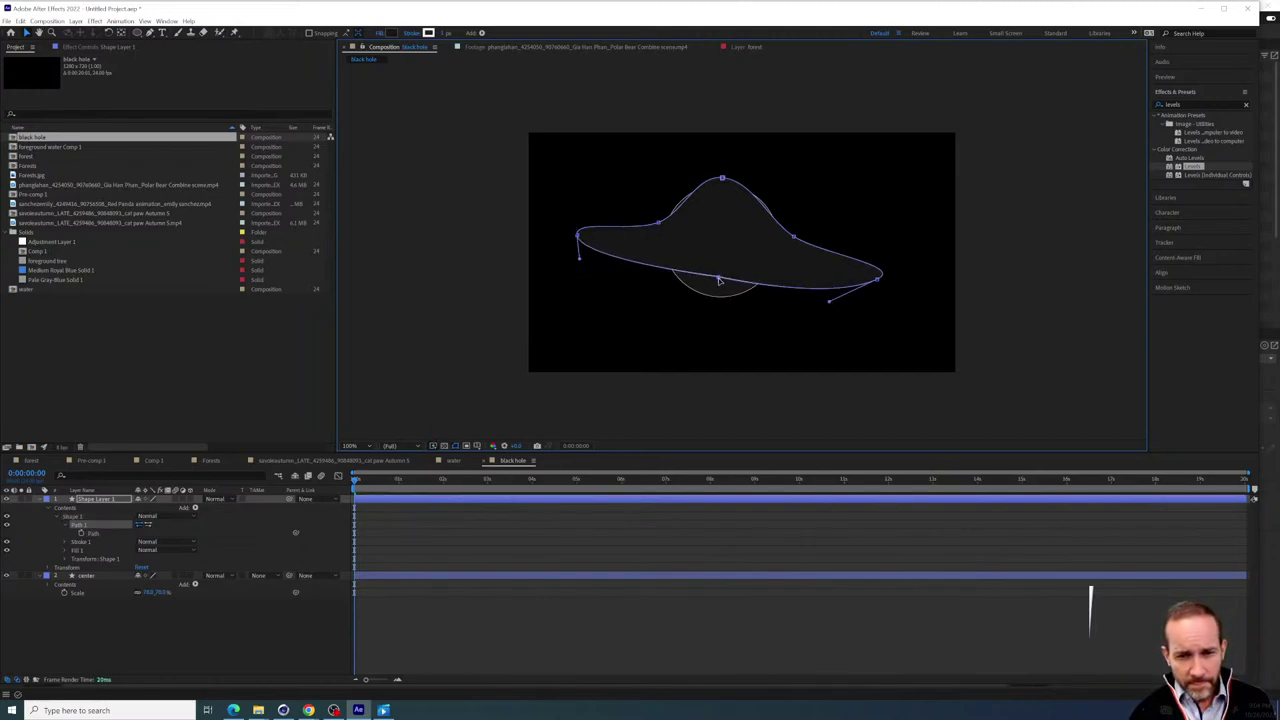
drag(831, 301, 856, 296)
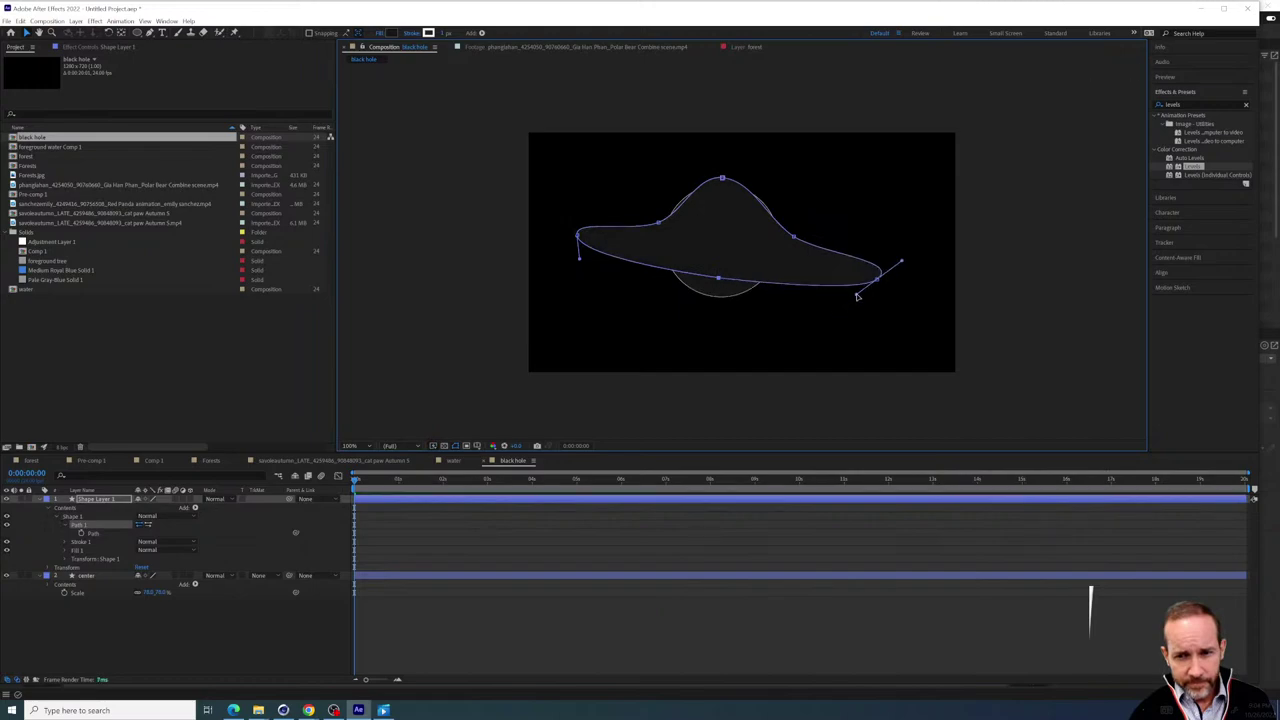
Raise and widen the disk's dome to cover the circle's upper edge, and move the left shoulder and left tip slightly outward
click(722, 179)
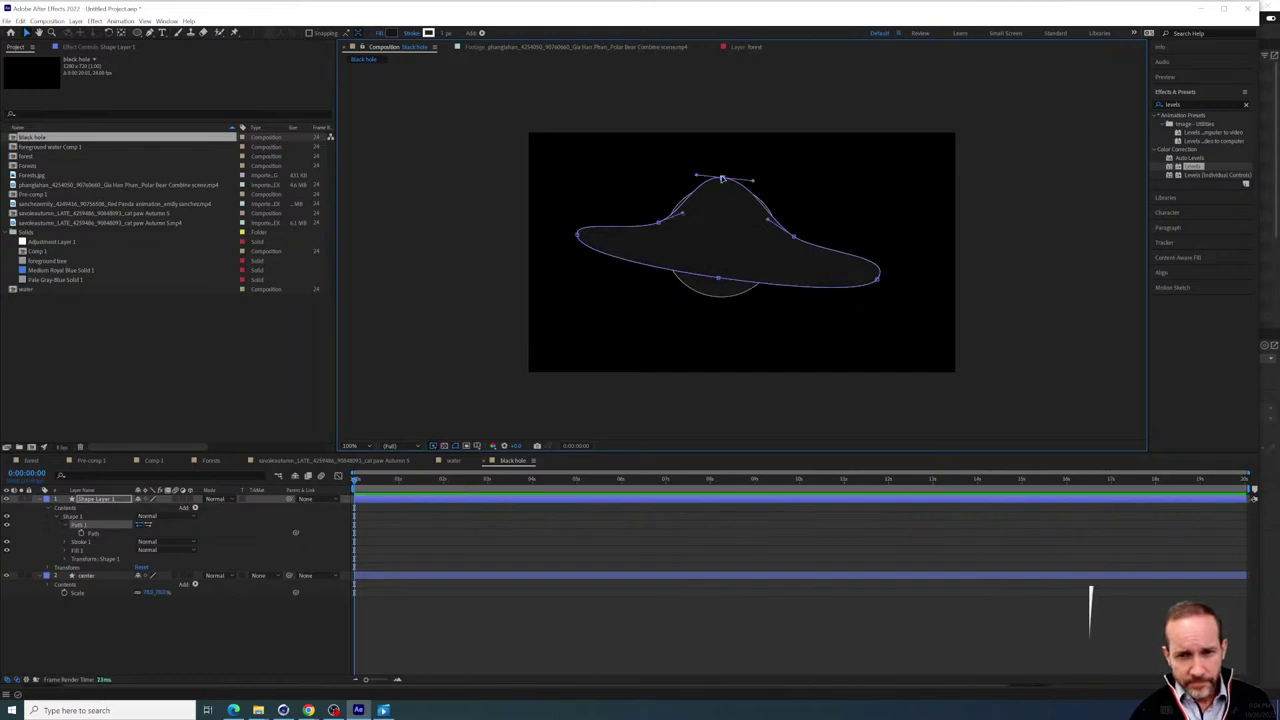
drag(753, 181, 777, 184)
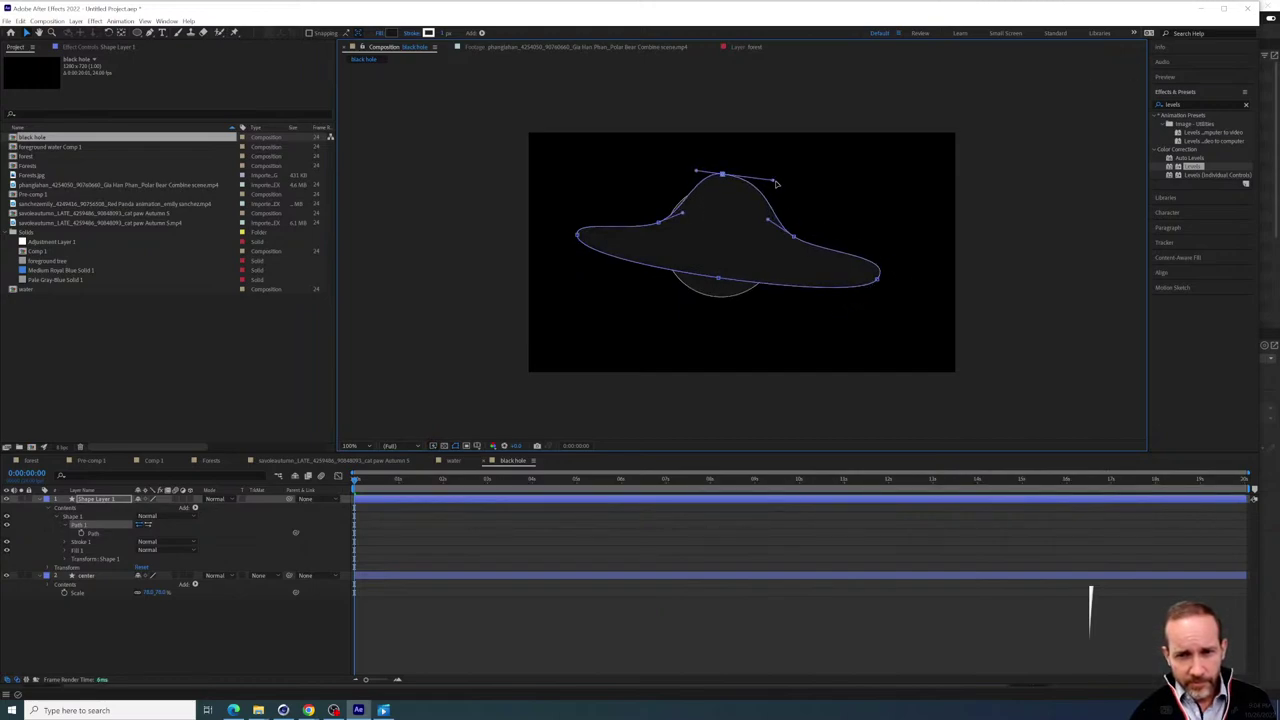
click(649, 224)
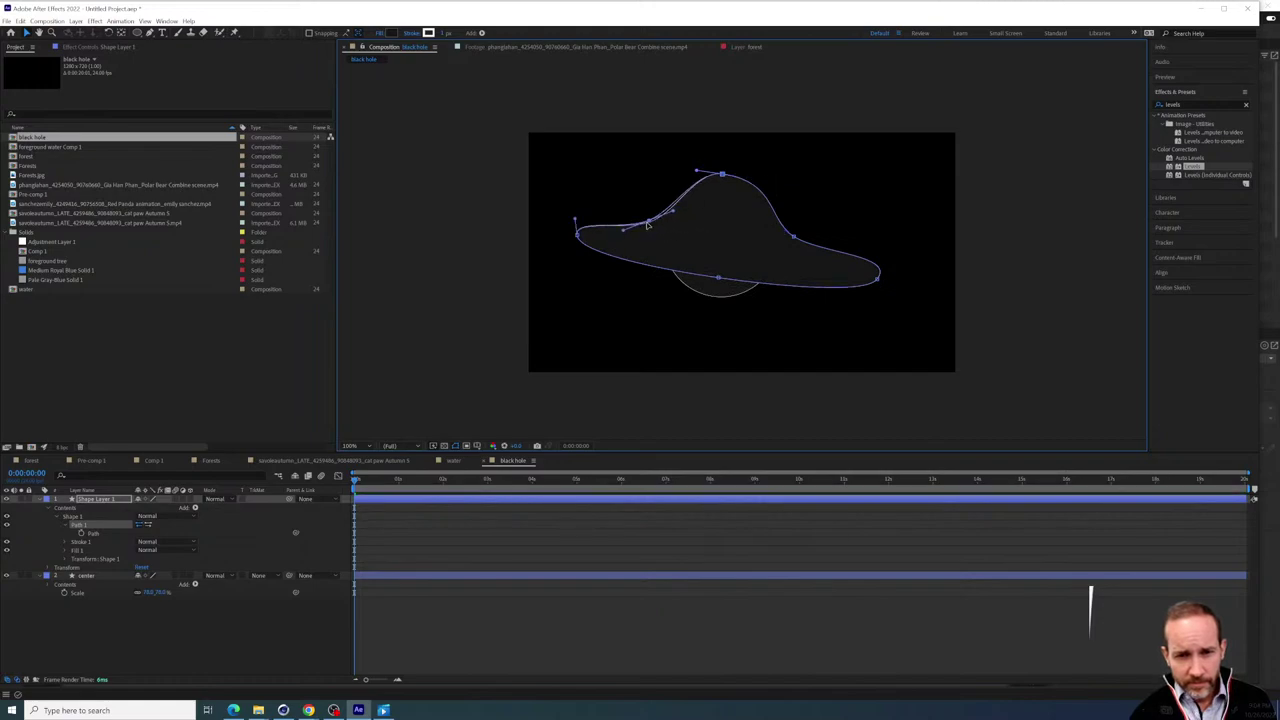
drag(648, 225, 649, 219)
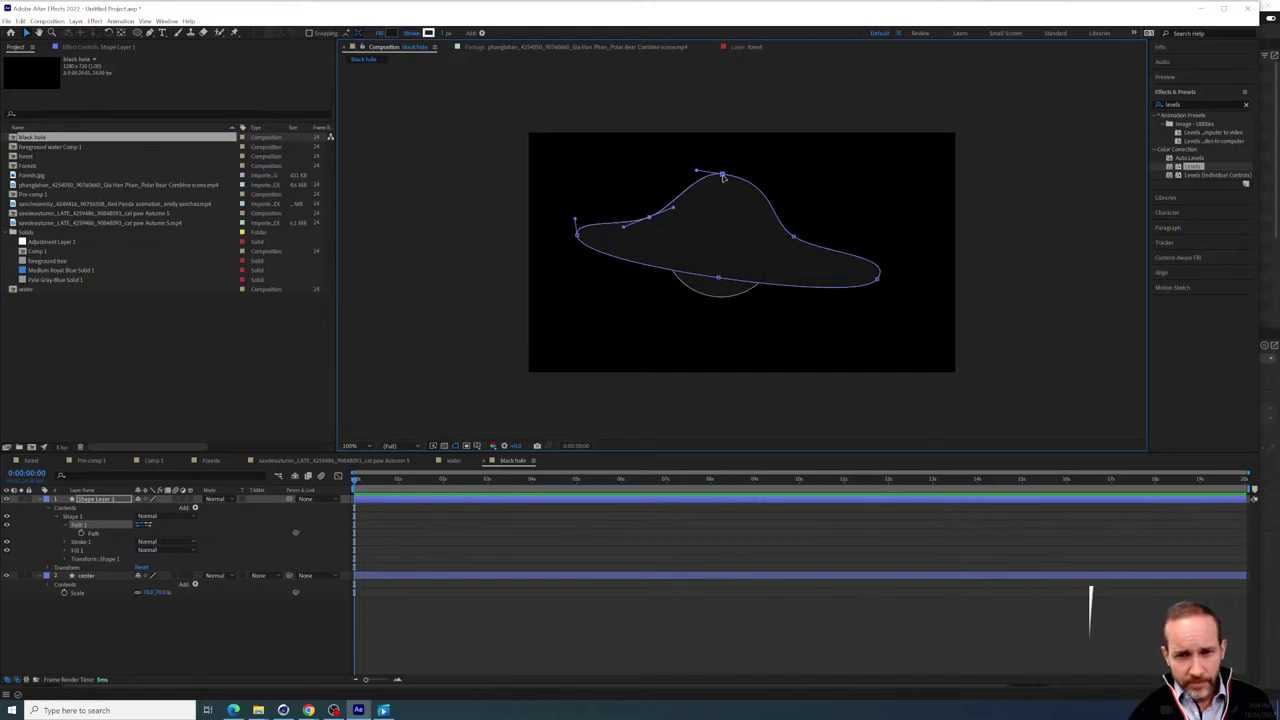
click(722, 176)
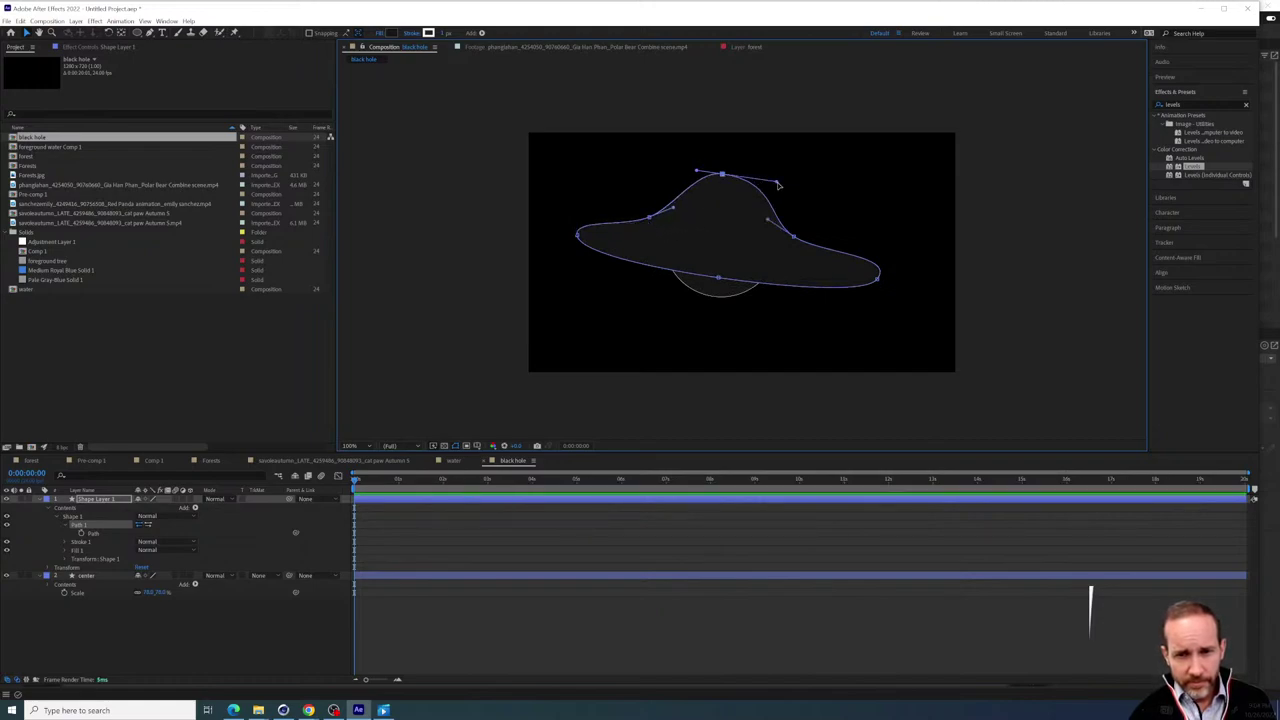
click(649, 217)
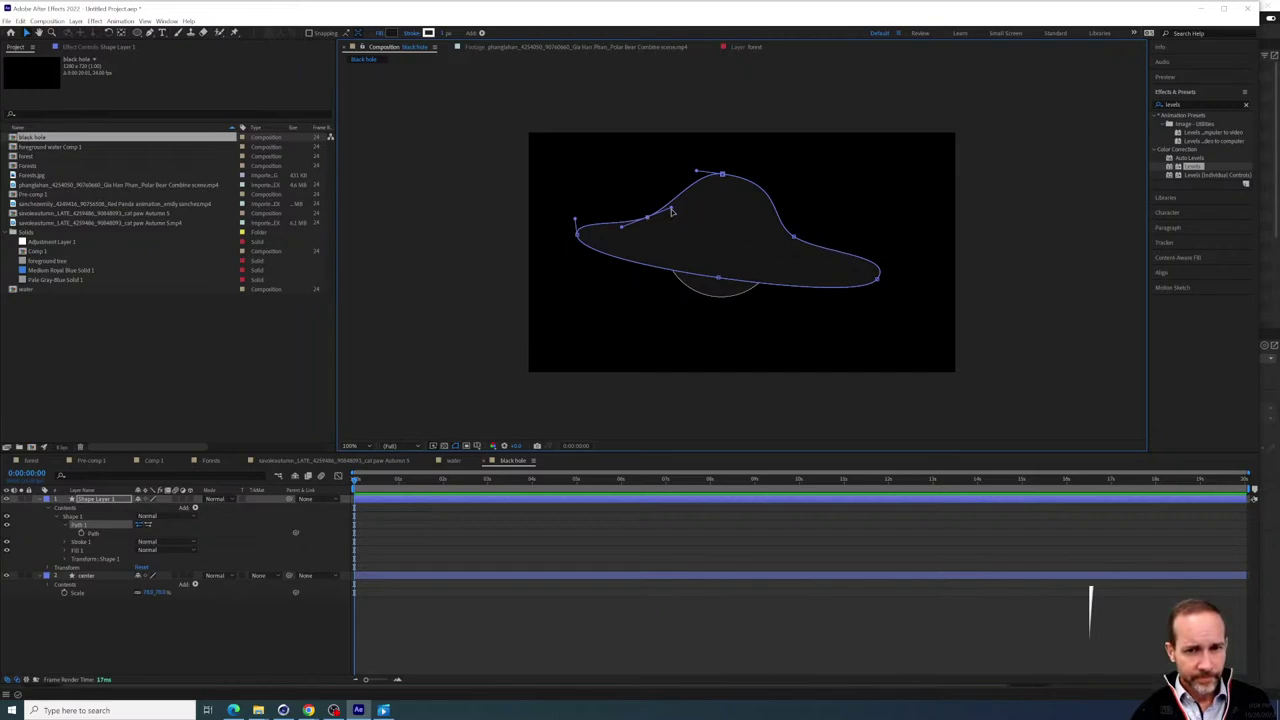
drag(671, 209, 684, 202)
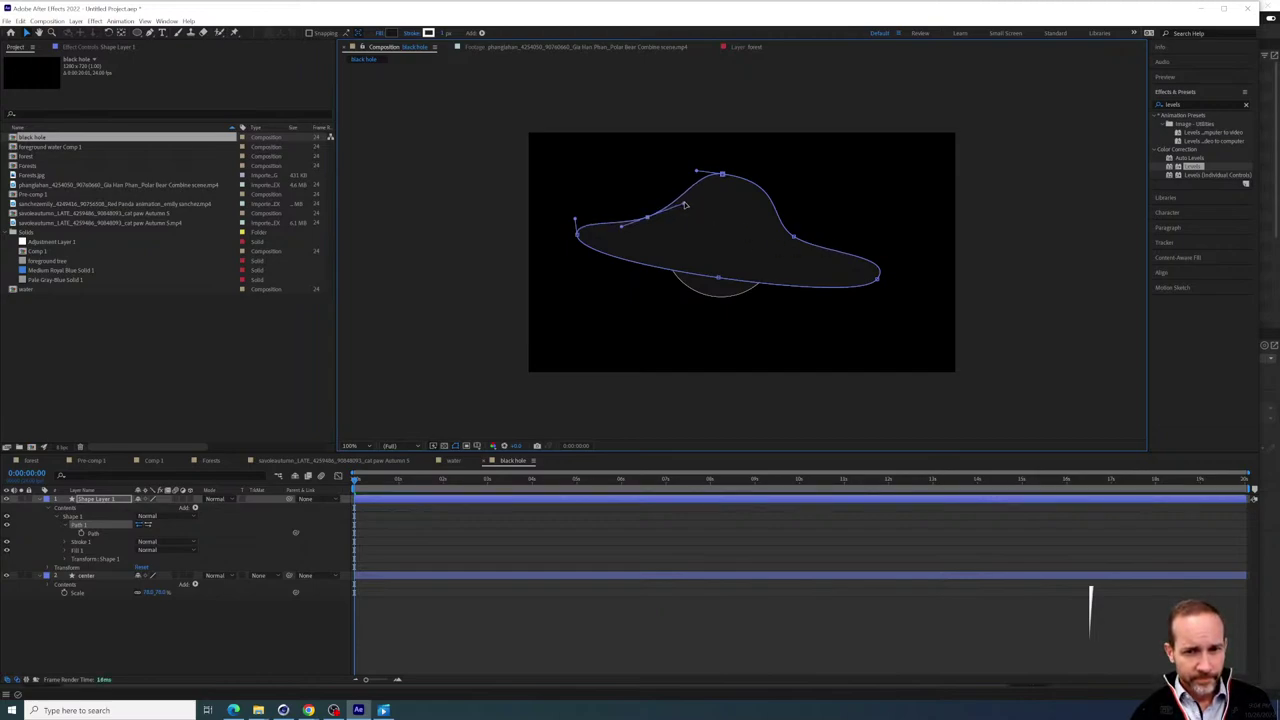
click(571, 230)
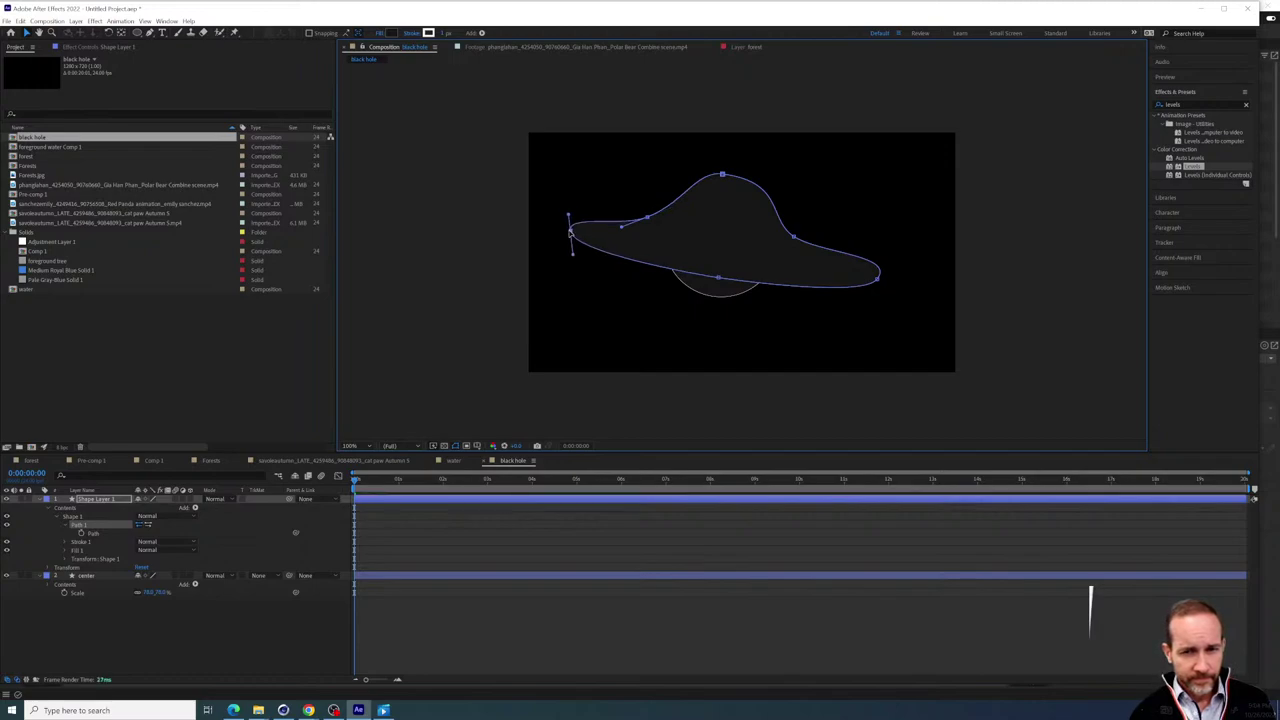
click(722, 176)
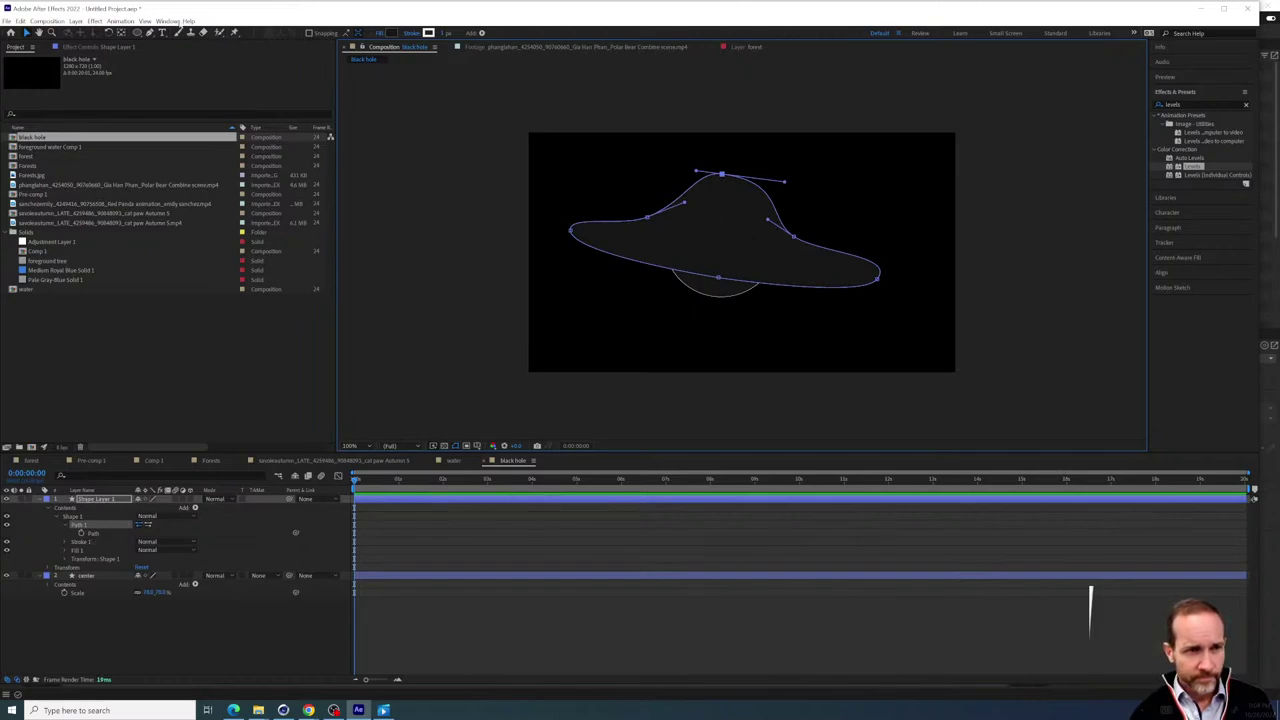
Make the disk's shape layer a 3D layer and try to rotate it about its X axis
key(g)
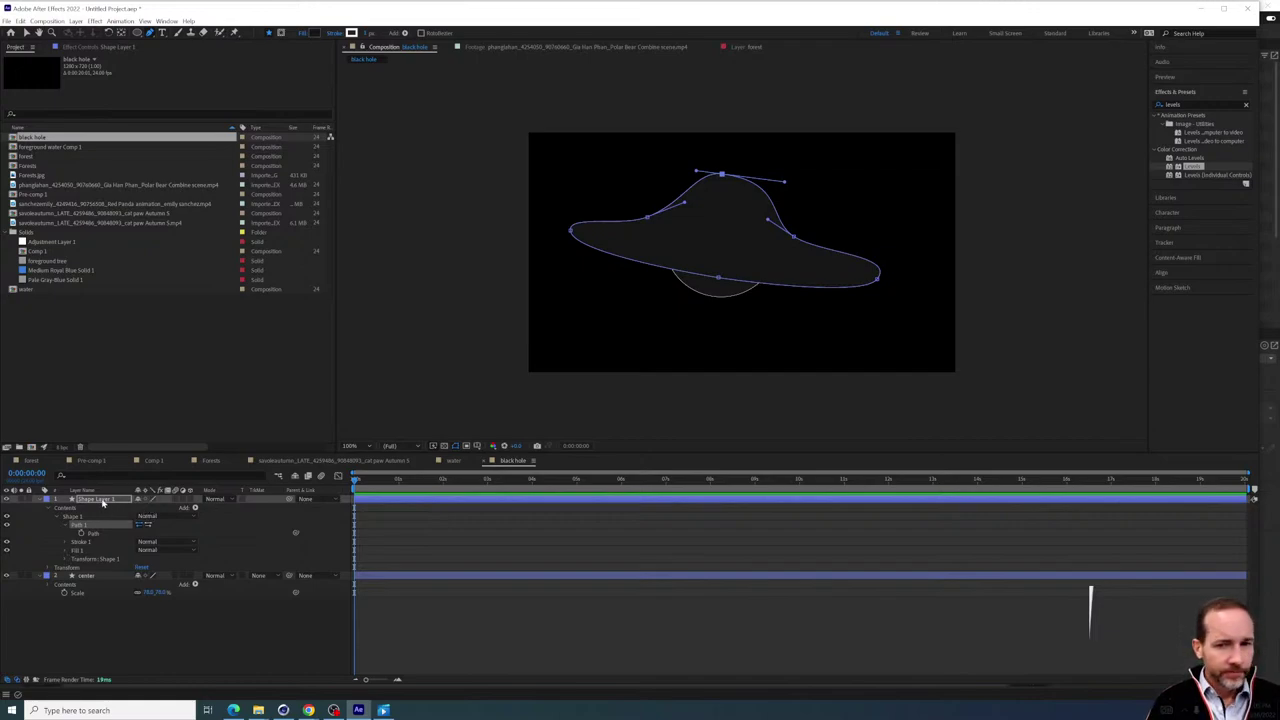
click(124, 612)
click(107, 502)
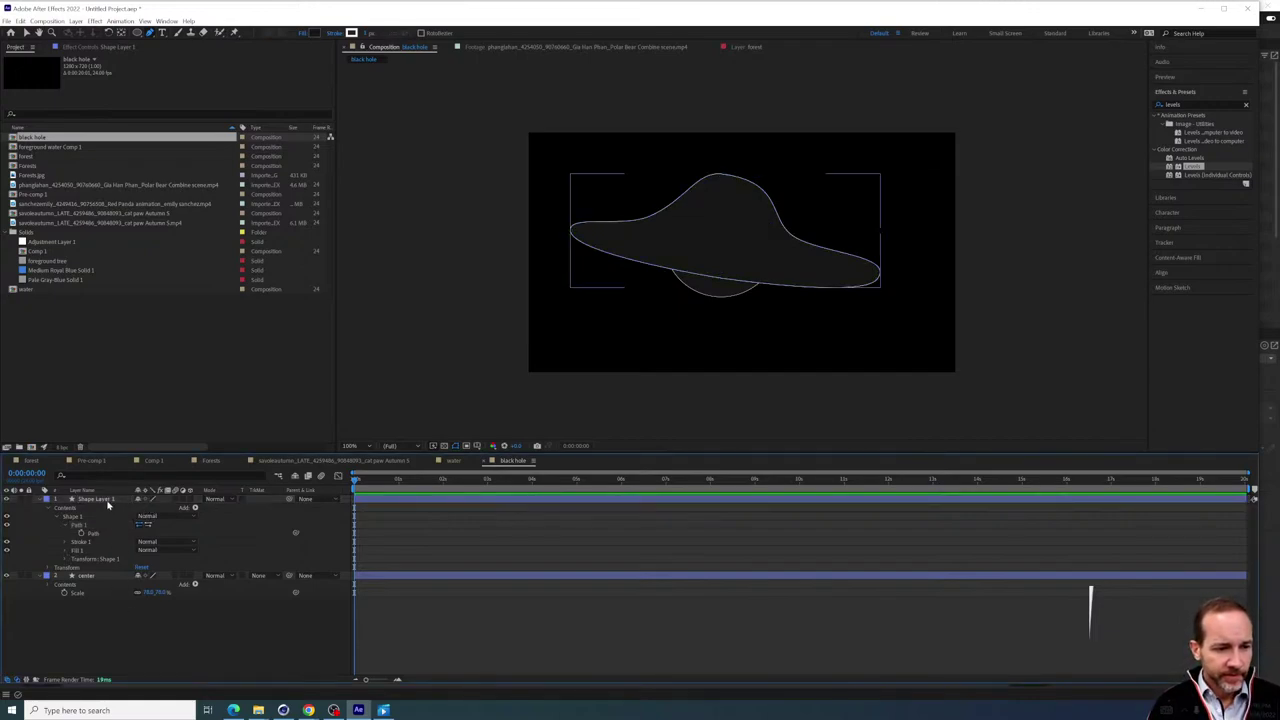
click(107, 500)
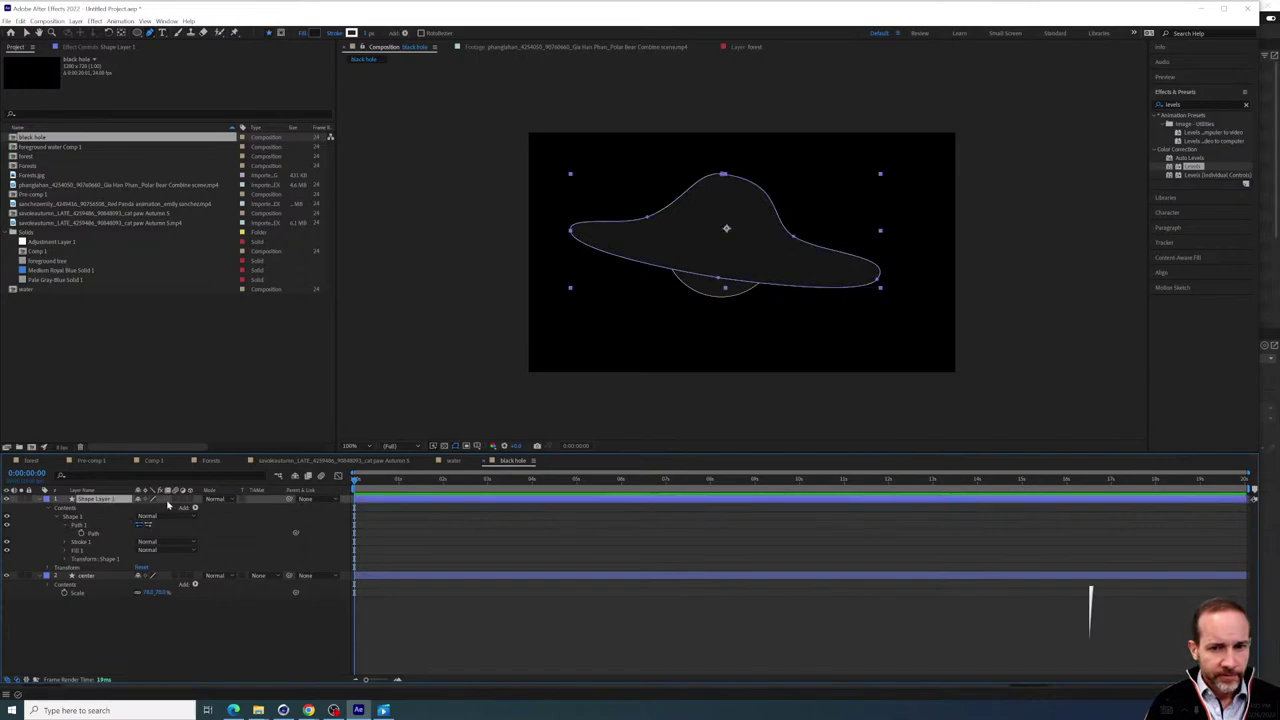
click(192, 500)
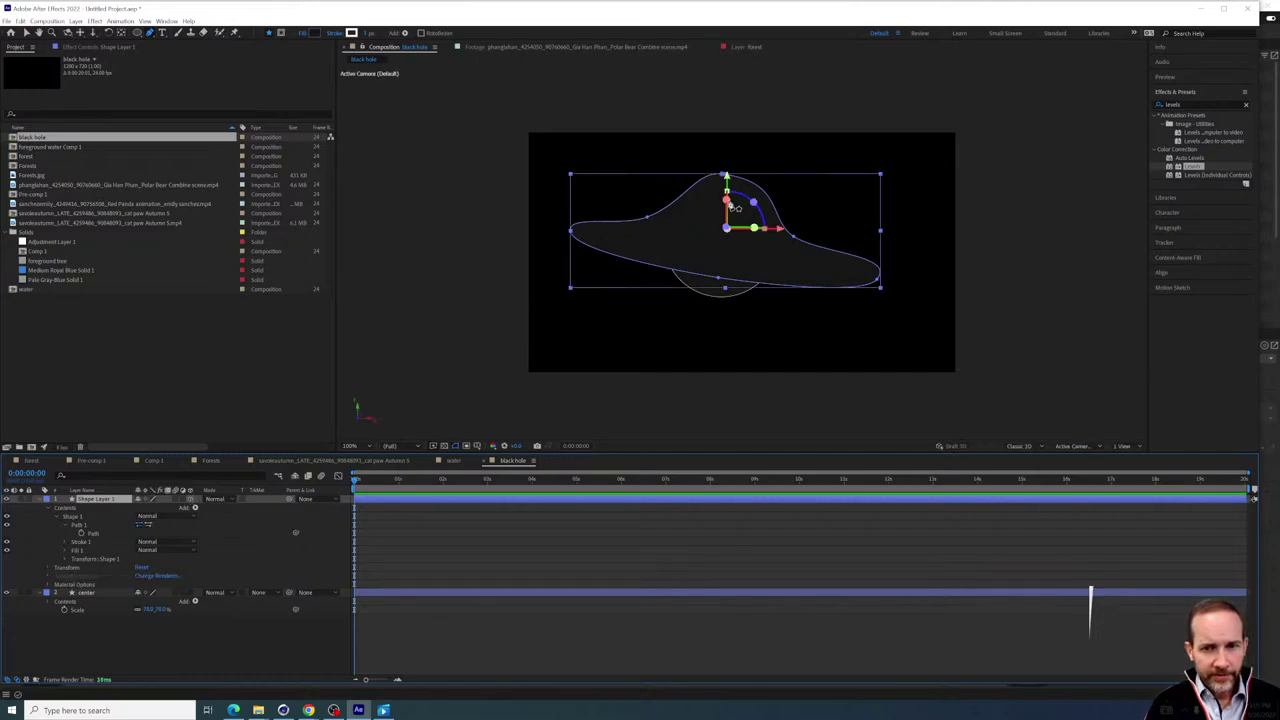
key(v)
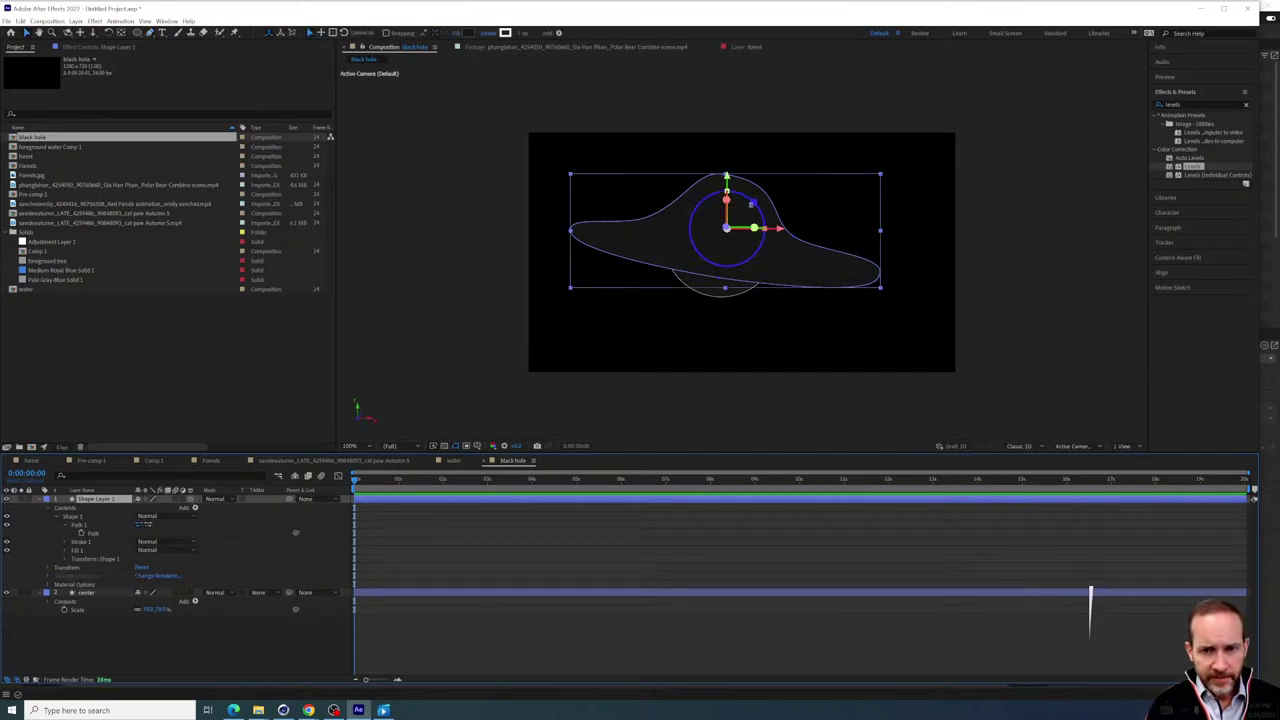
drag(727, 200, 735, 234)
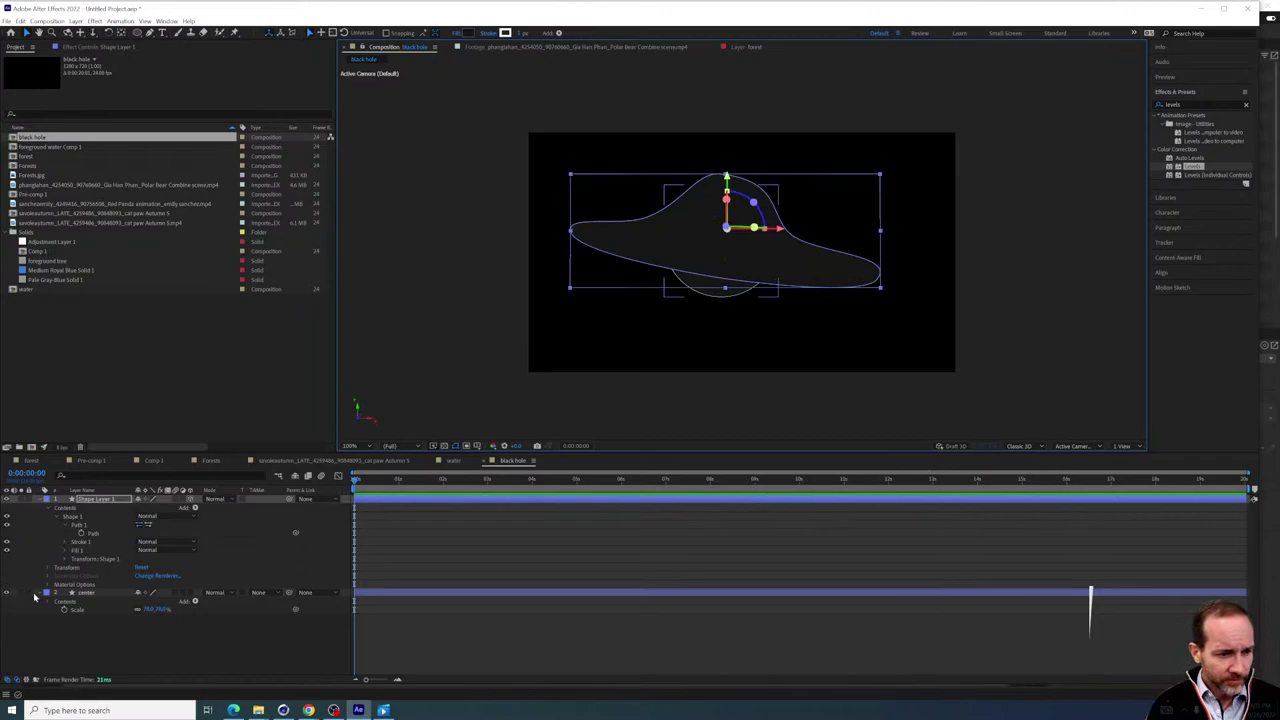
Make the center layer 3D, dismiss the 3D bin notice, and try to rotate the disk about its X axis
click(190, 592)
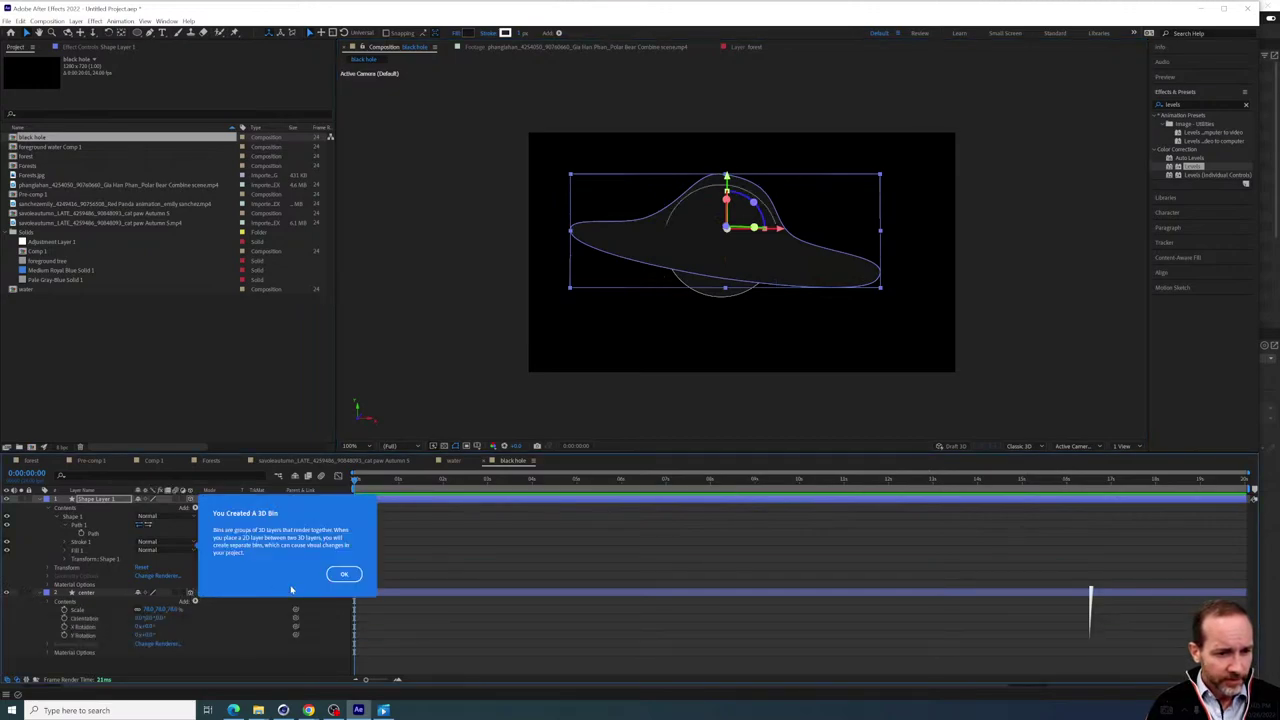
click(344, 575)
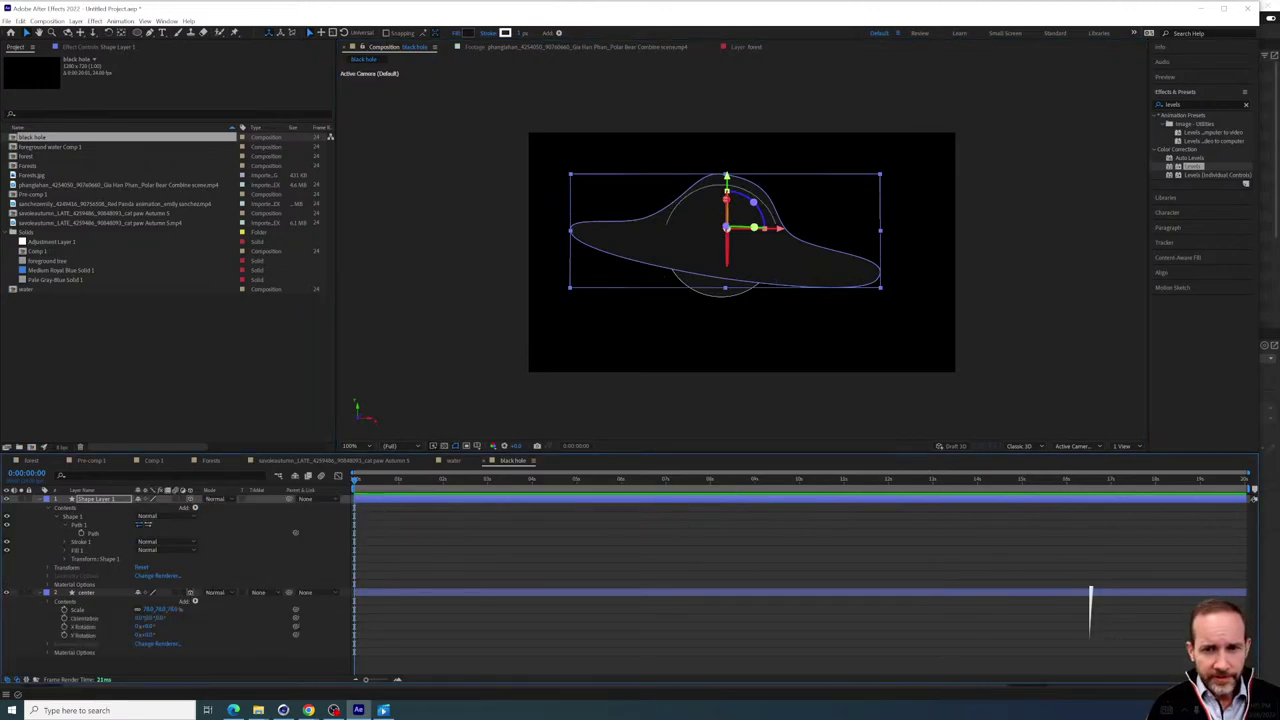
drag(727, 199, 728, 232)
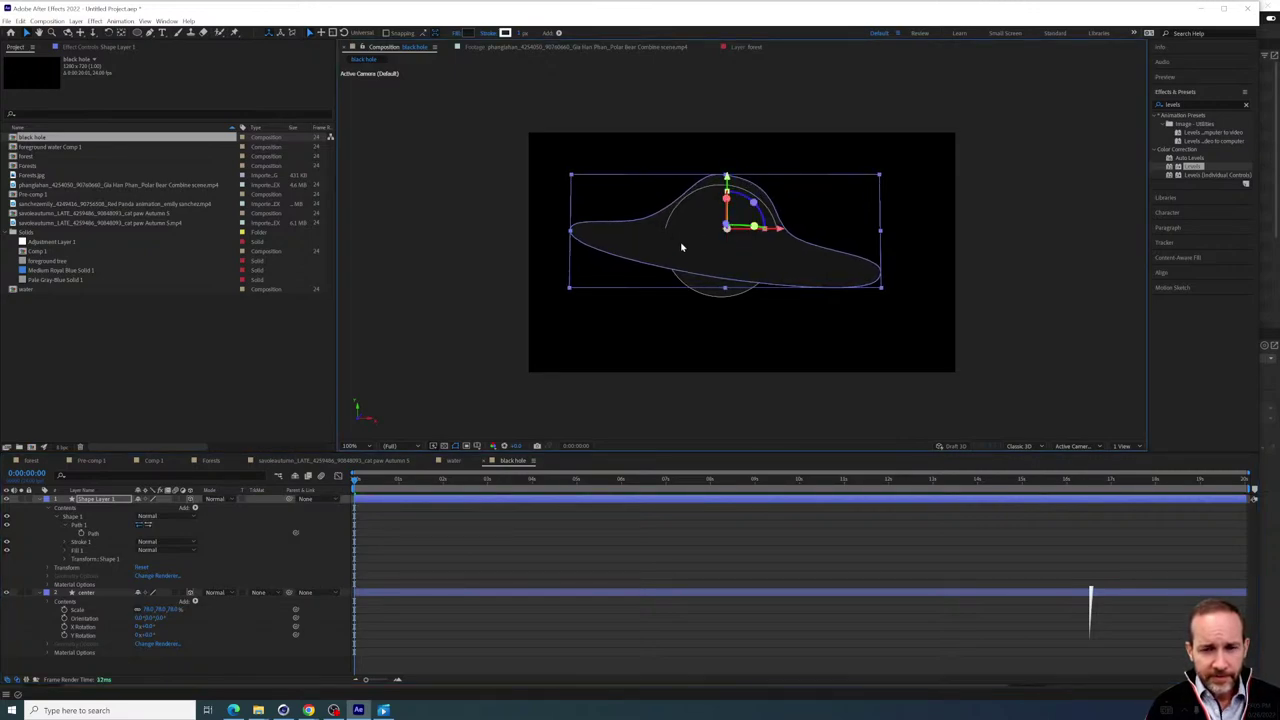
Set the disk's fill colour to yellow FFD200 and nudge the disk slightly upward
click(66, 551)
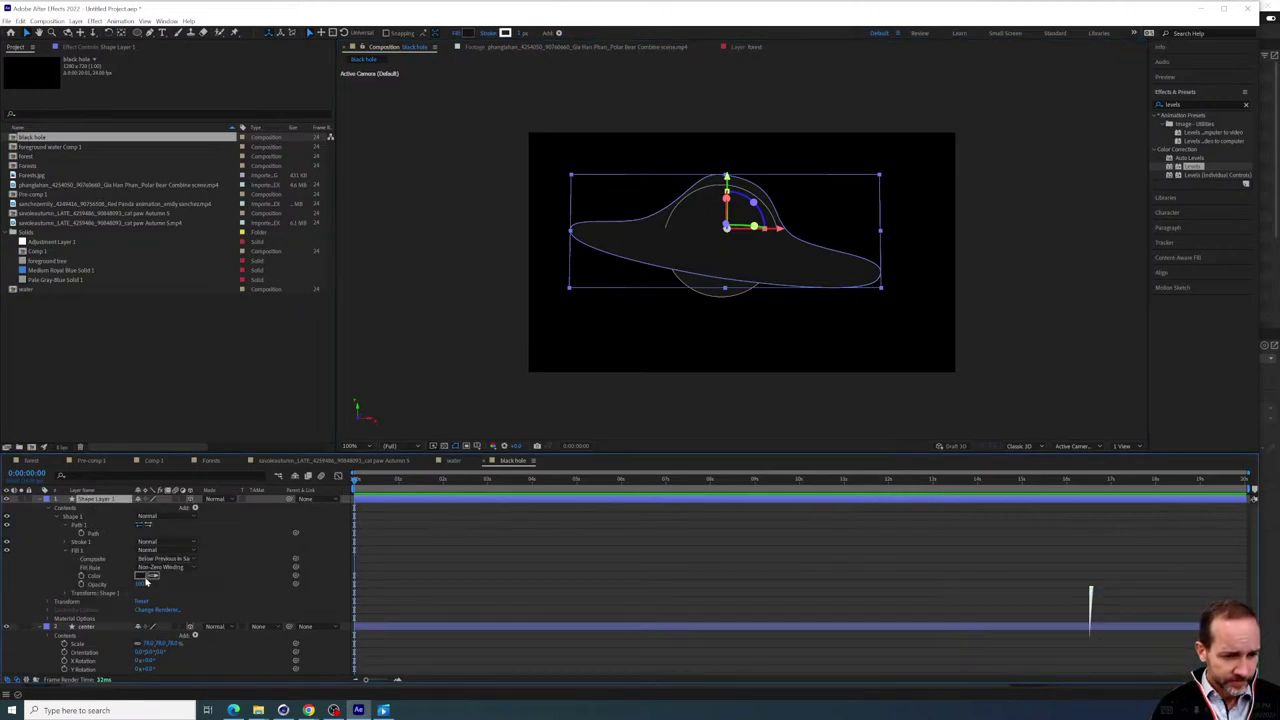
click(149, 578)
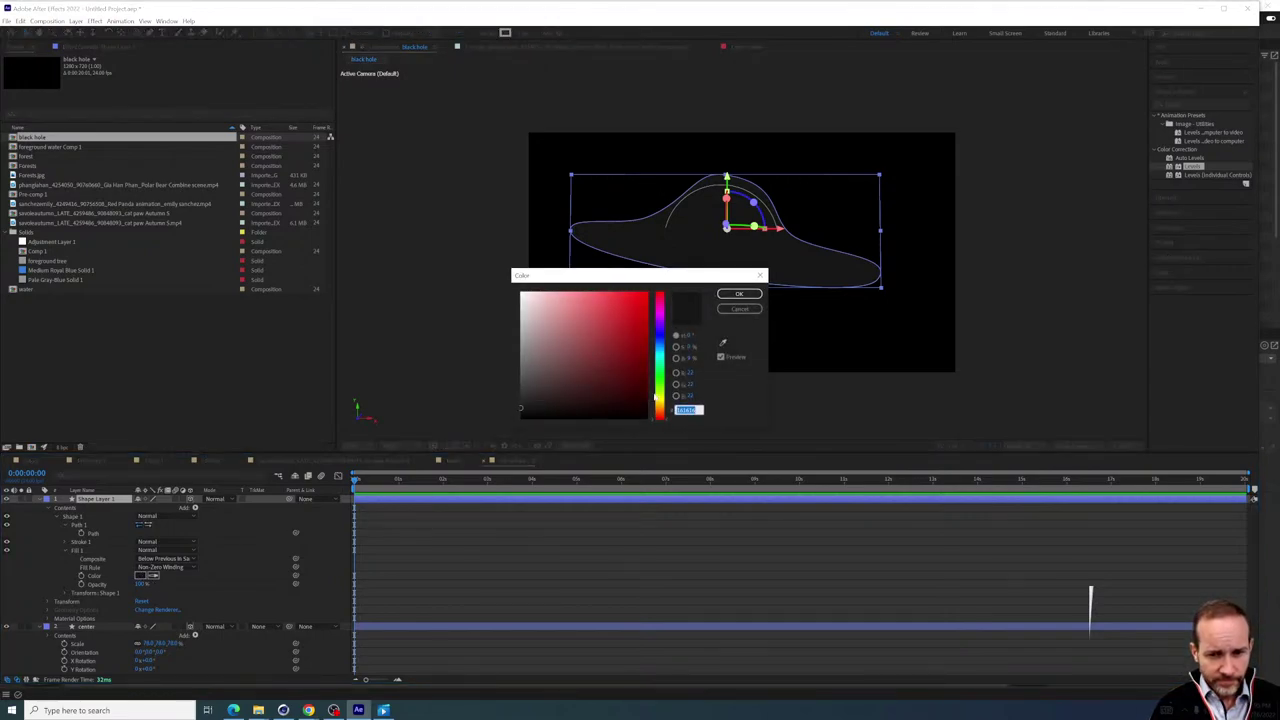
click(658, 396)
mouse_move(600, 360)
mouse_down()
mouse_move(603, 305)
mouse_move(647, 292)
mouse_up()
drag(661, 402, 661, 405)
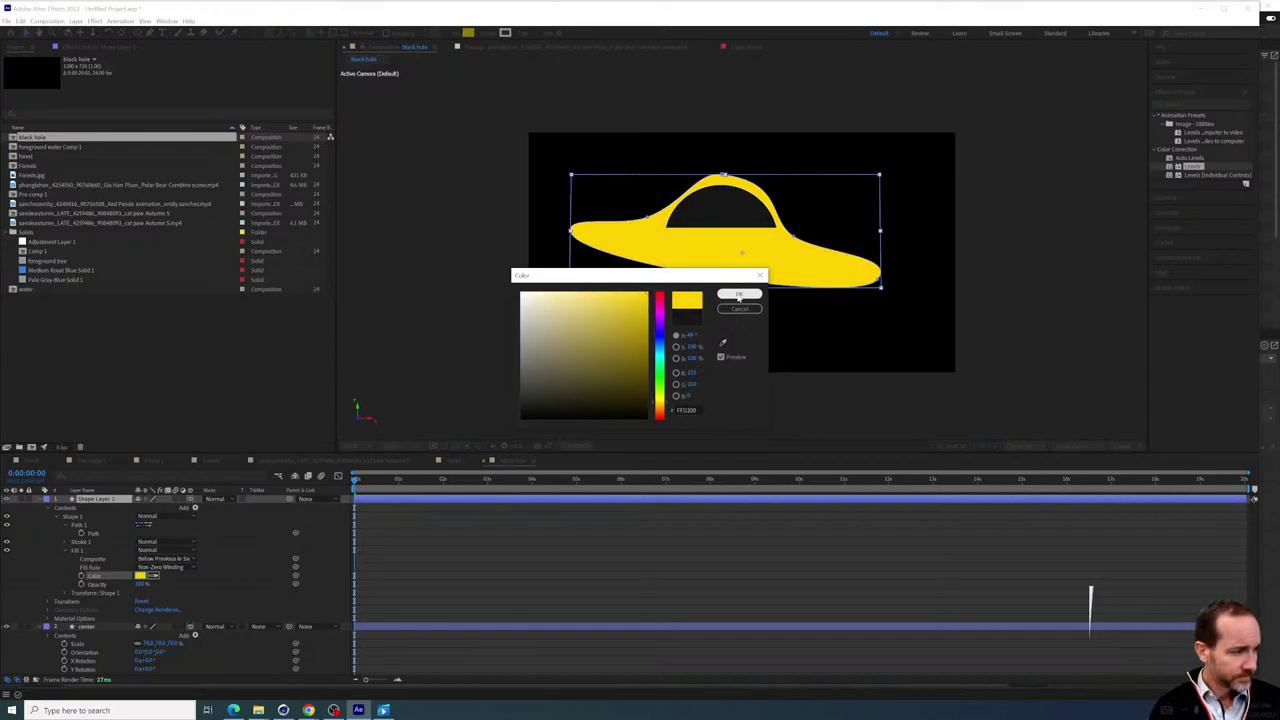
click(739, 296)
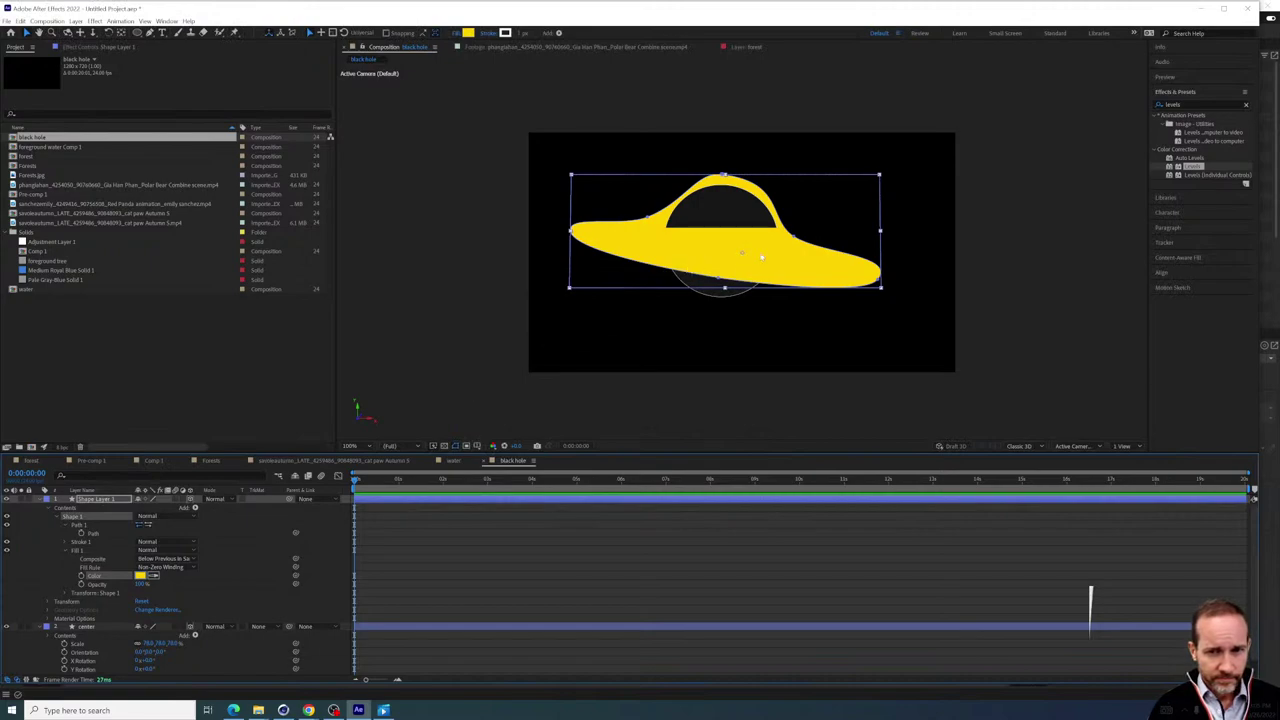
drag(795, 259, 794, 254)
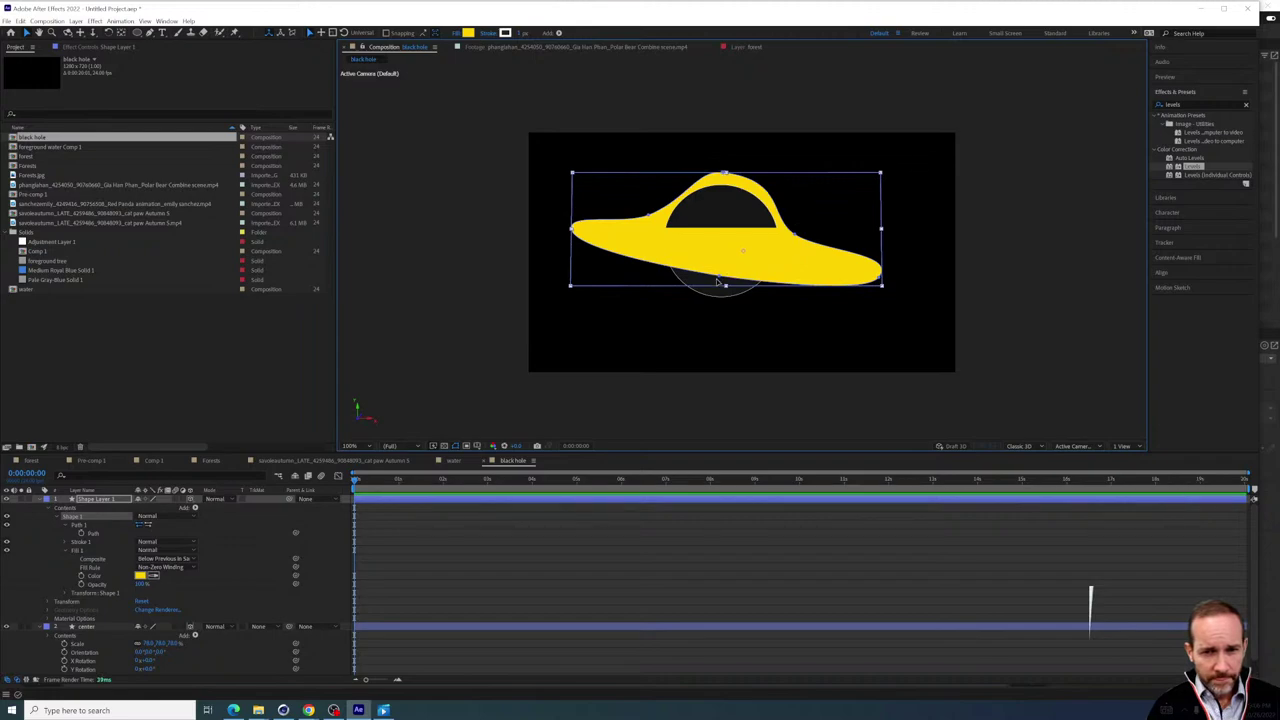
Try to tilt the center circle in 3D space and reveal its layer's opacity
click(86, 627)
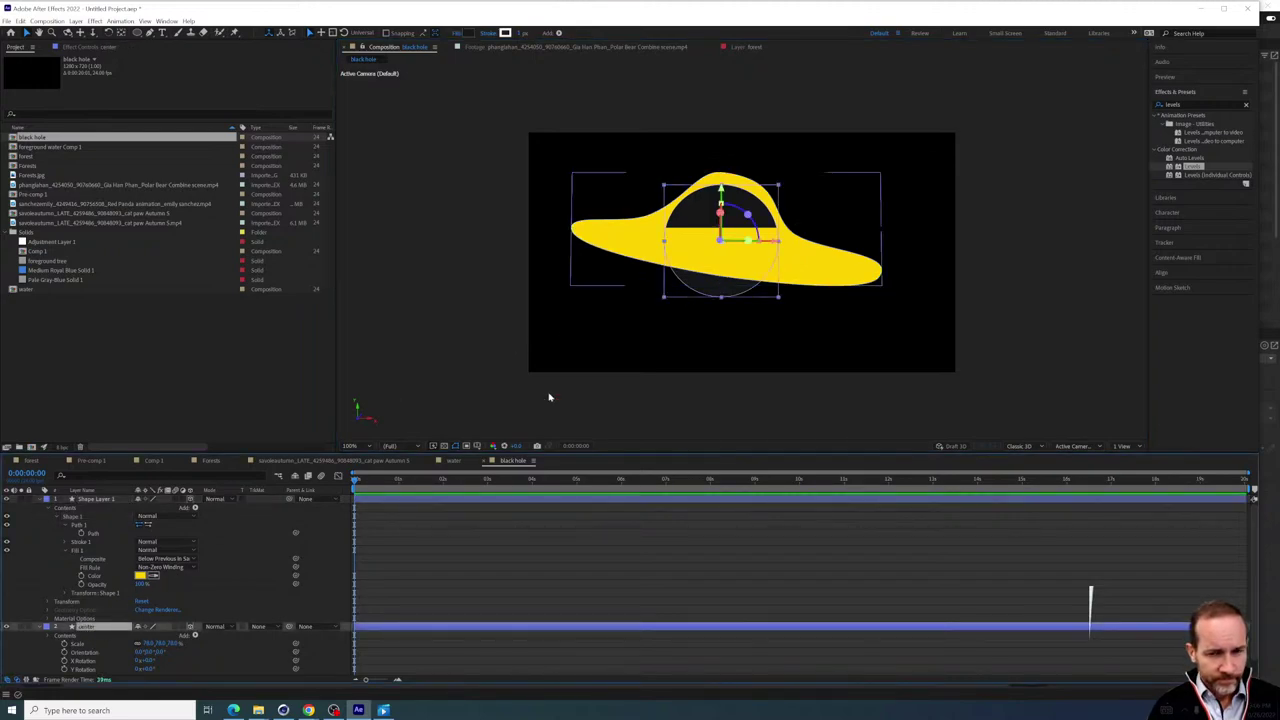
drag(720, 212, 736, 234)
key(t)
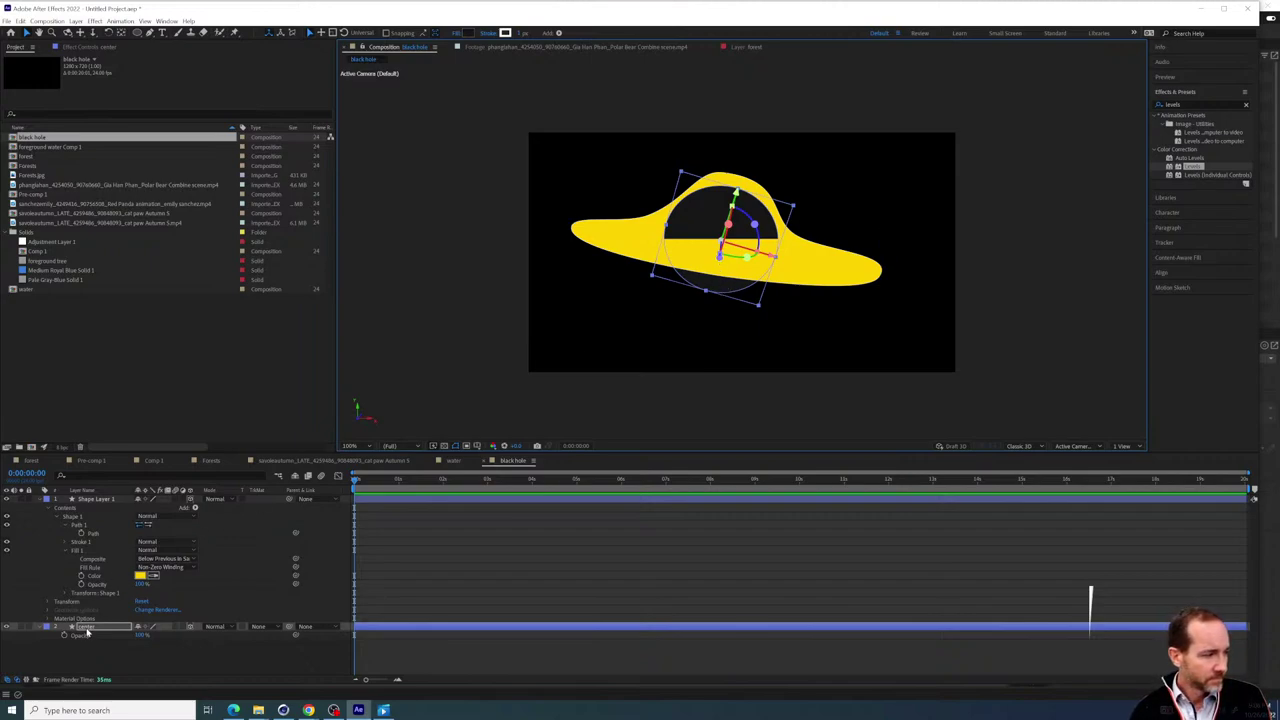
Turn the center and disk layers back into 2D layers and move the circle slightly down
click(87, 628)
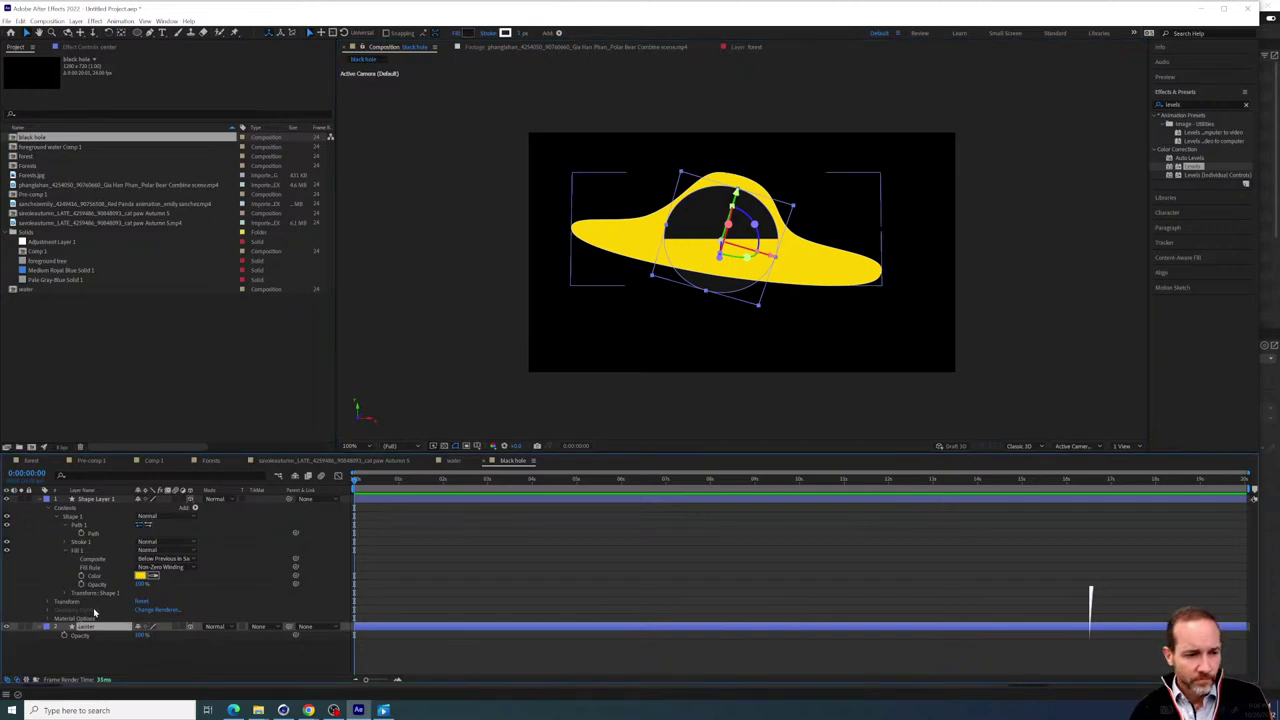
click(190, 627)
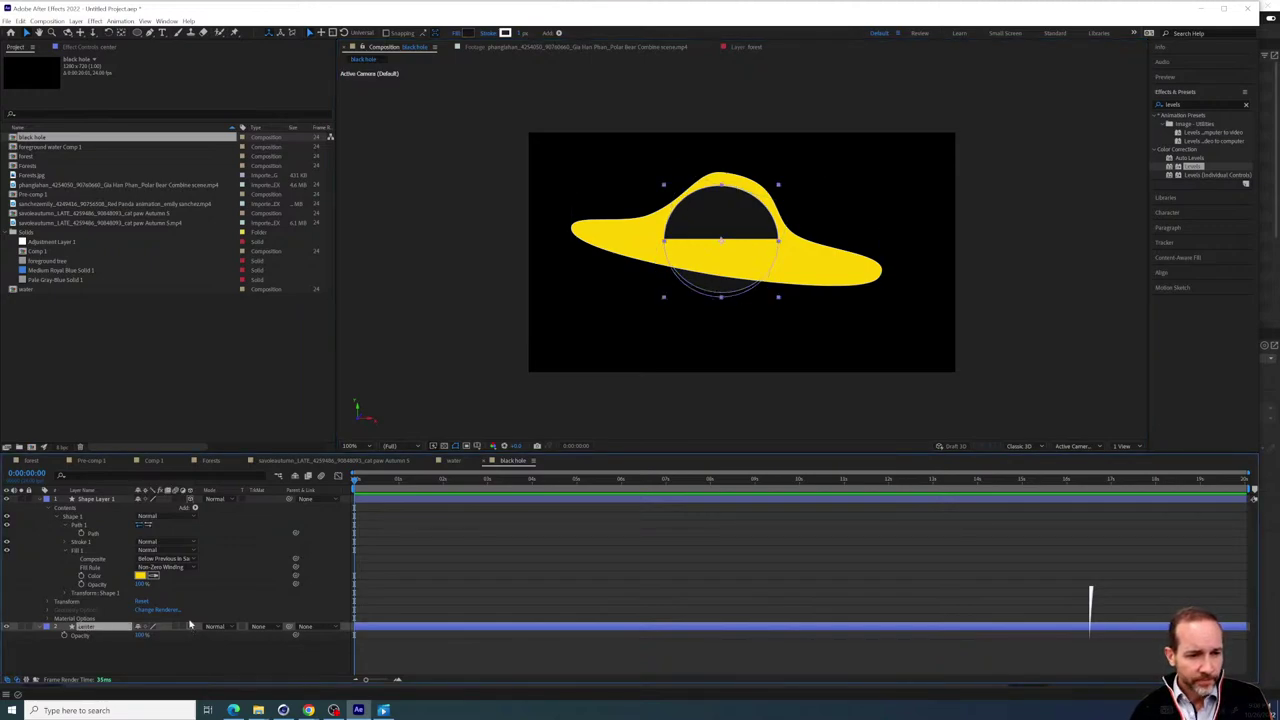
click(190, 499)
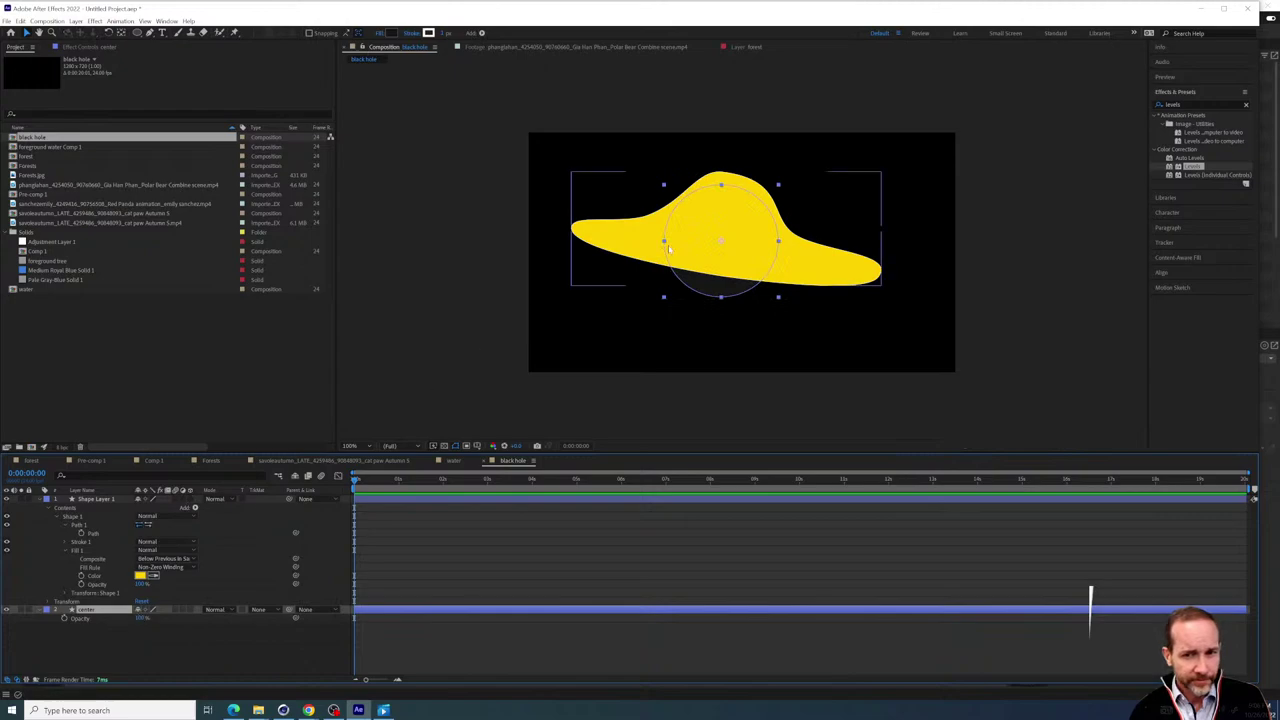
drag(720, 296, 722, 298)
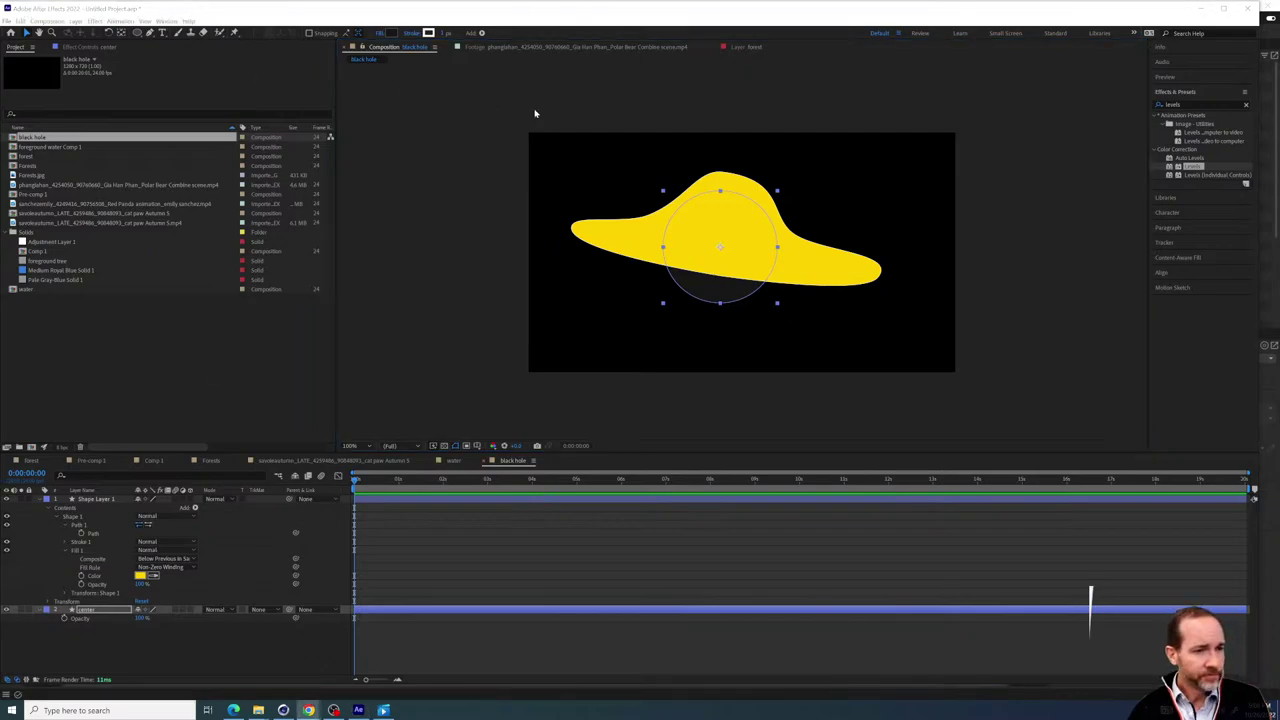
drag(0, 78, 0, 10)
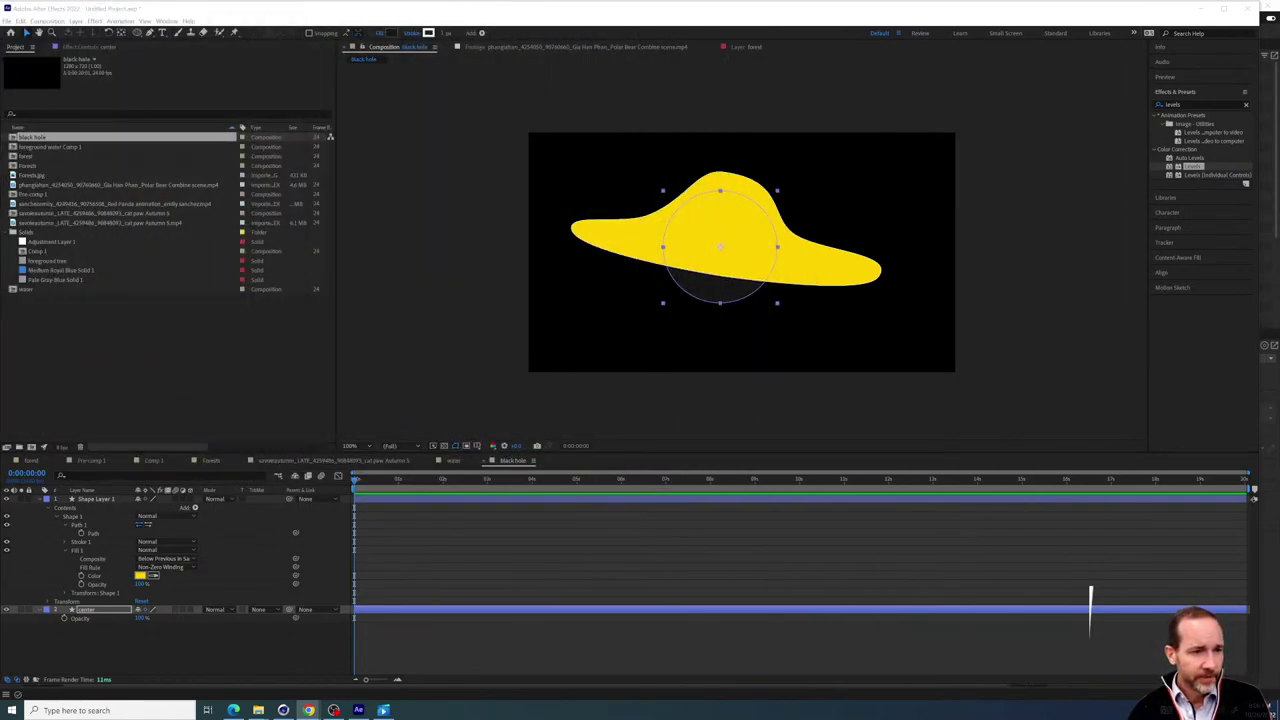
Duplicate the center layer, move the copy above the disk layer, and rename it foreground center
click(84, 610)
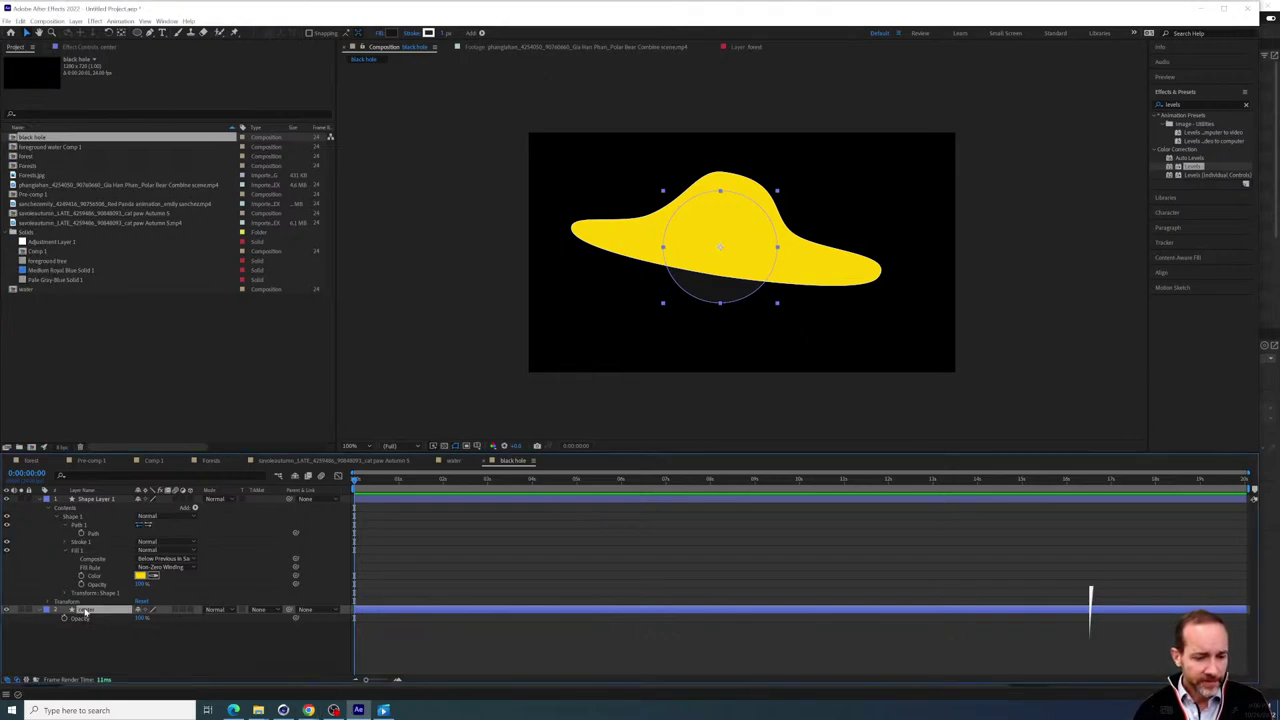
key(ctrl+d)
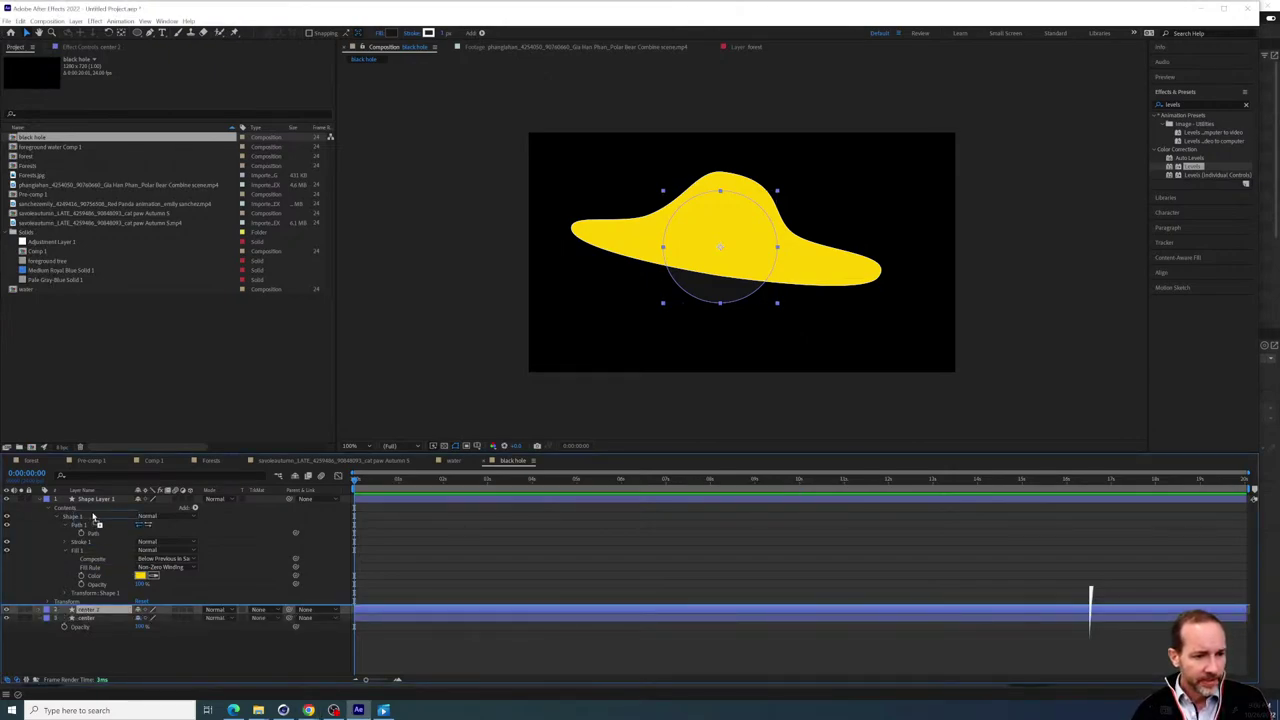
drag(97, 505, 98, 500)
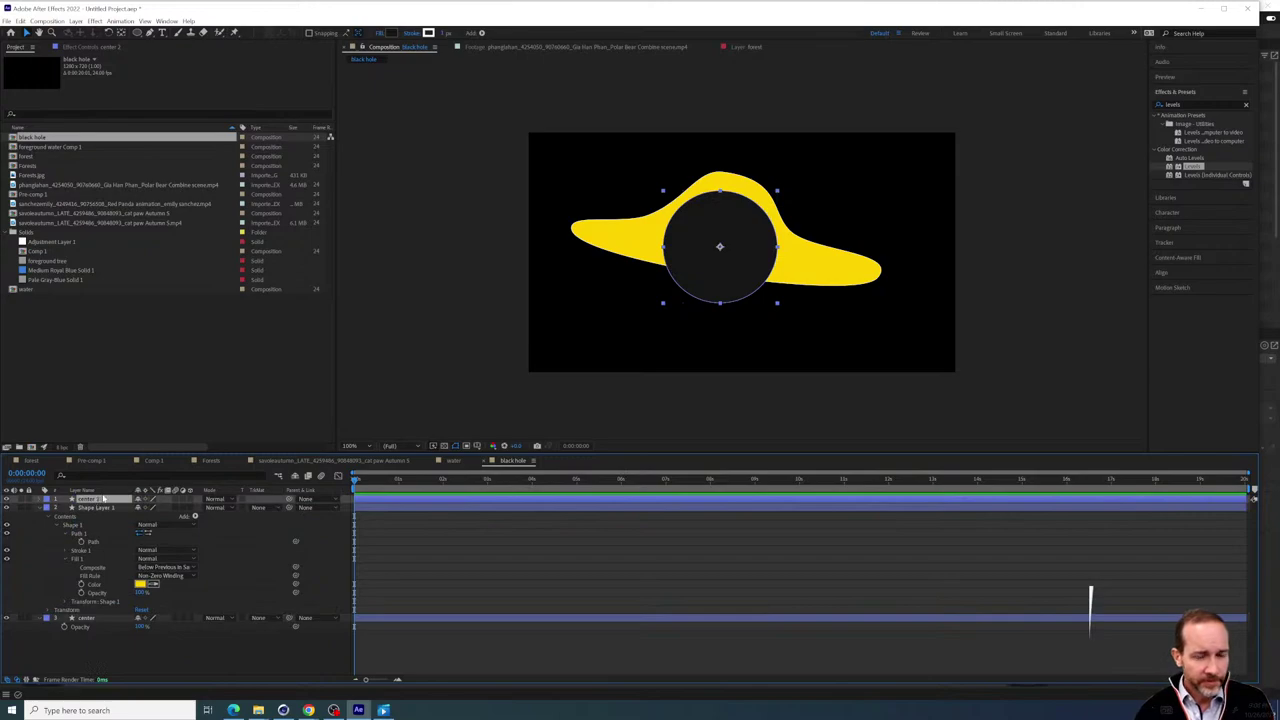
key(Return)
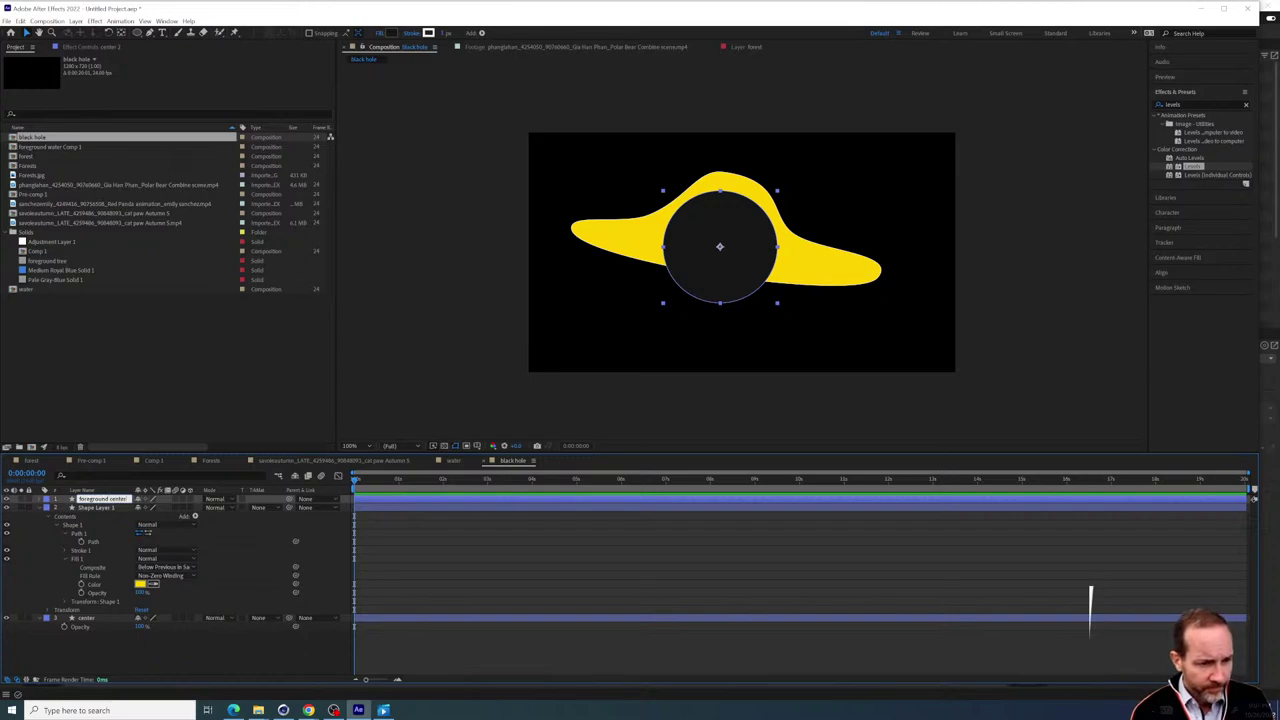
key(Return)
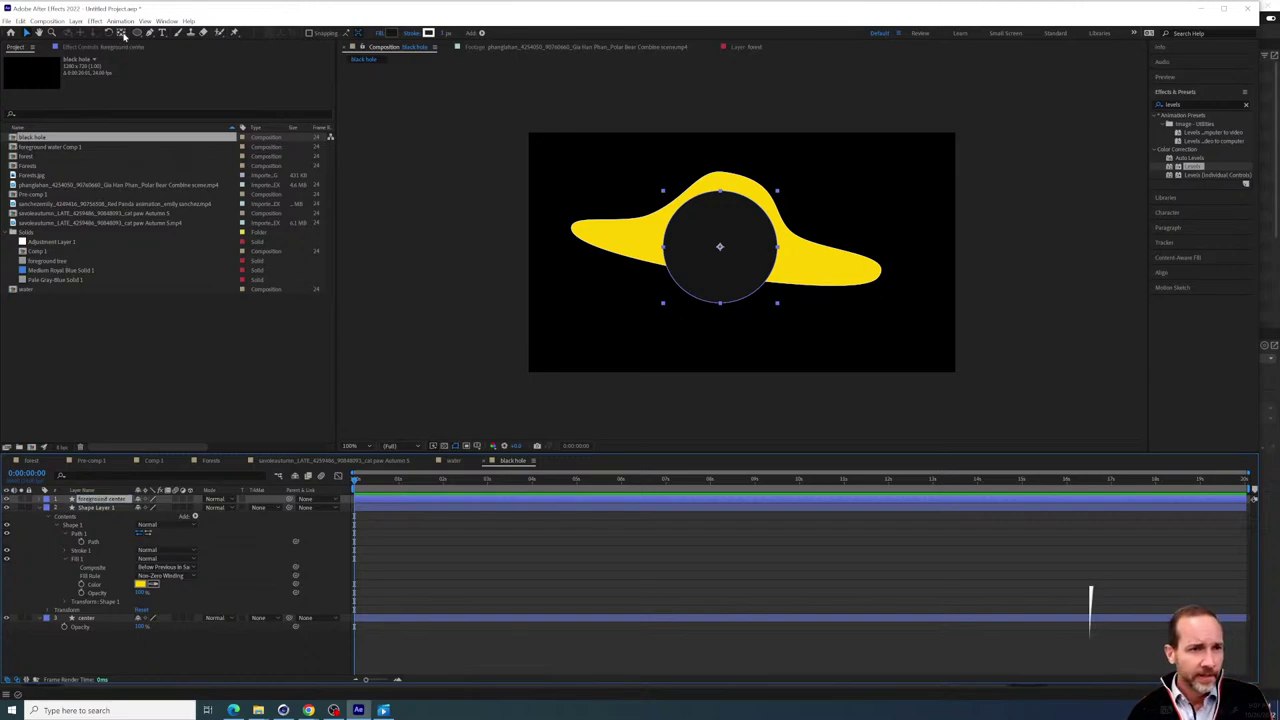
Try to outline the upper part of the foreground center circle with the Pen tool in shape mode, and undo the drawn points
click(149, 33)
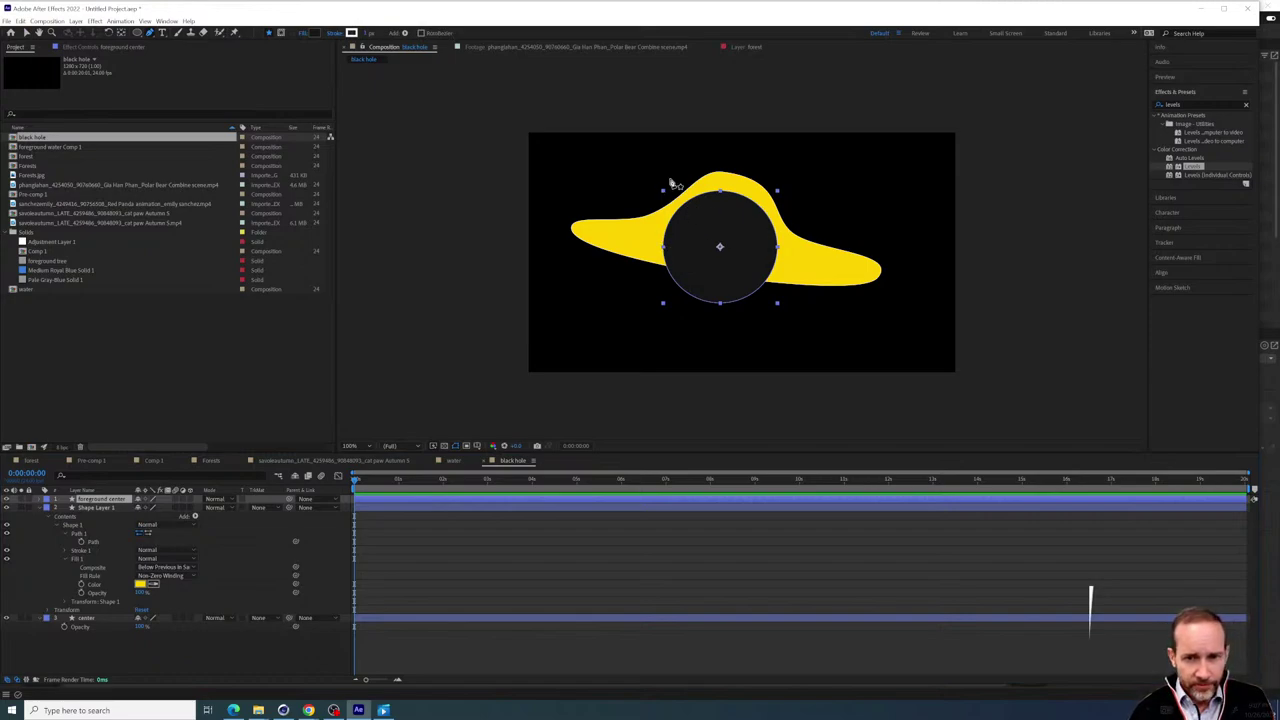
click(672, 172)
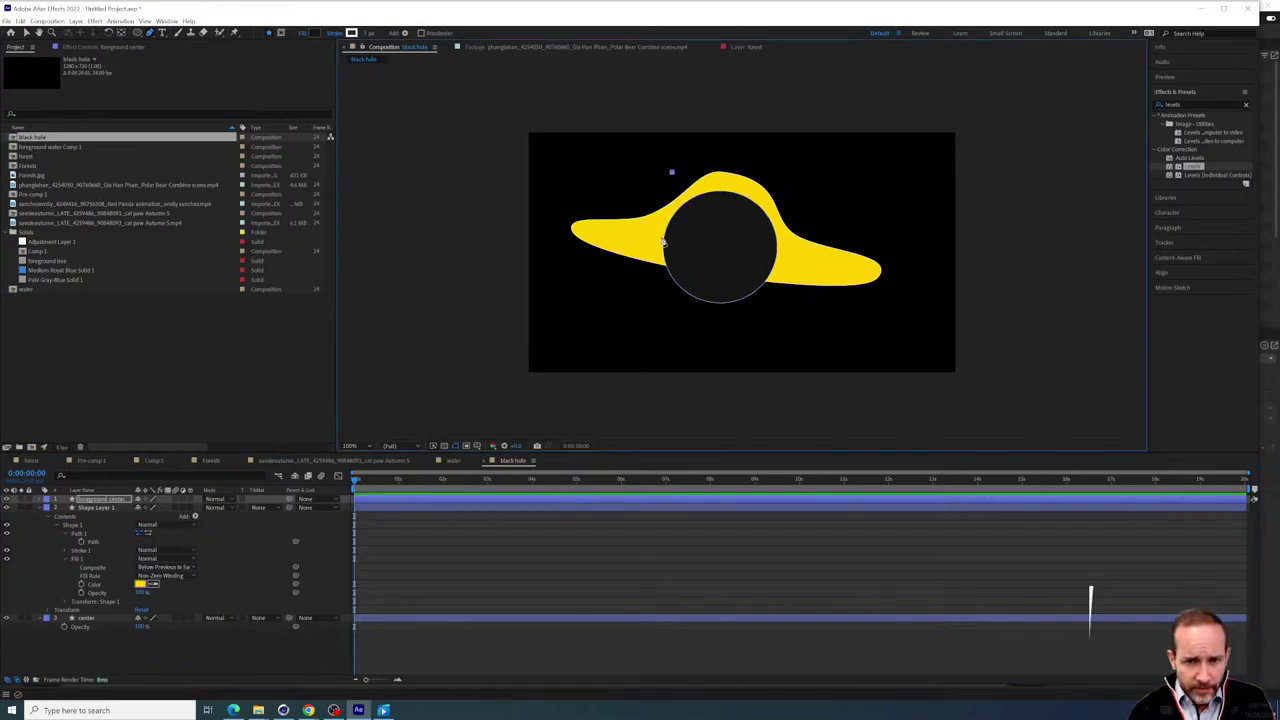
click(664, 241)
click(708, 262)
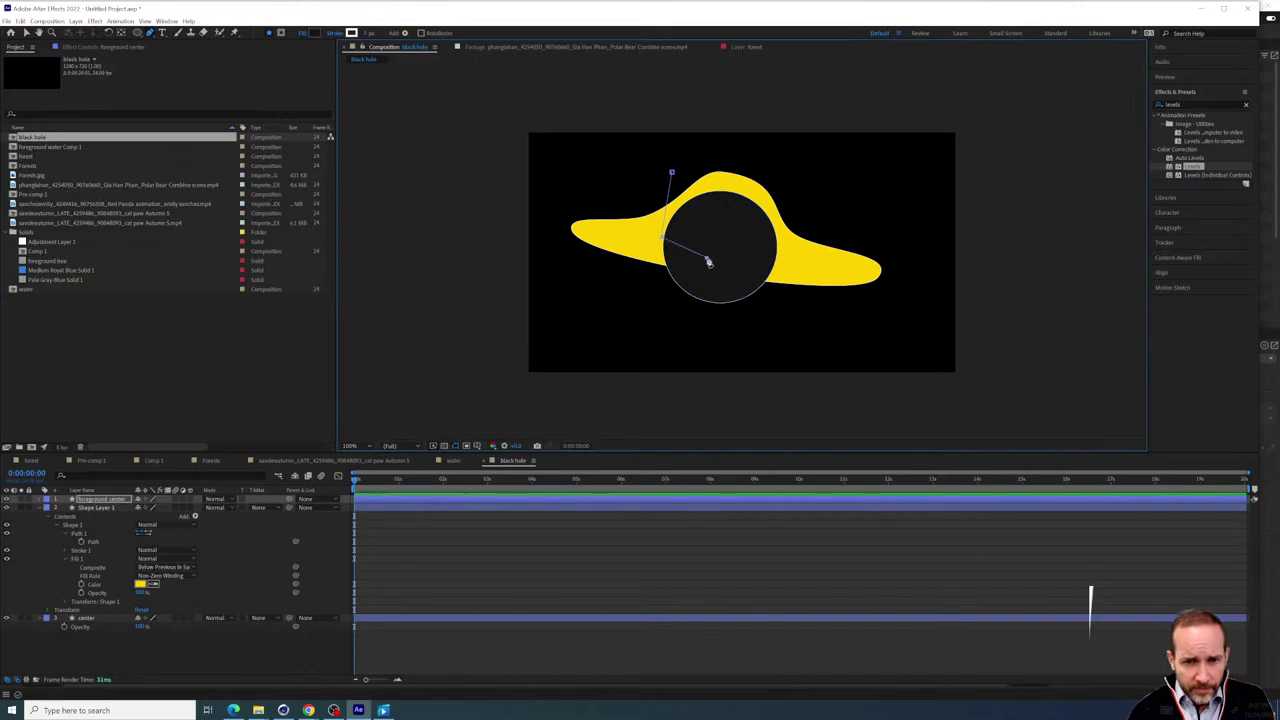
drag(708, 262, 733, 265)
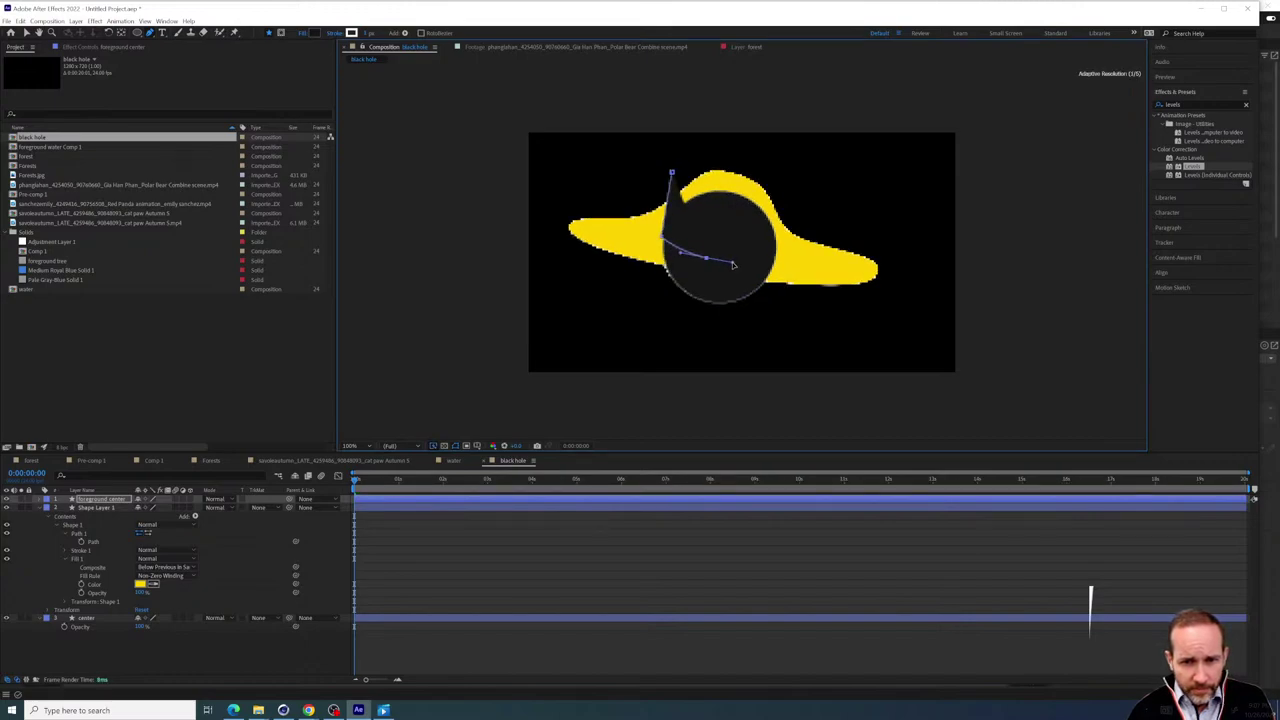
key(ctrl+z)
key(ctrl+z)
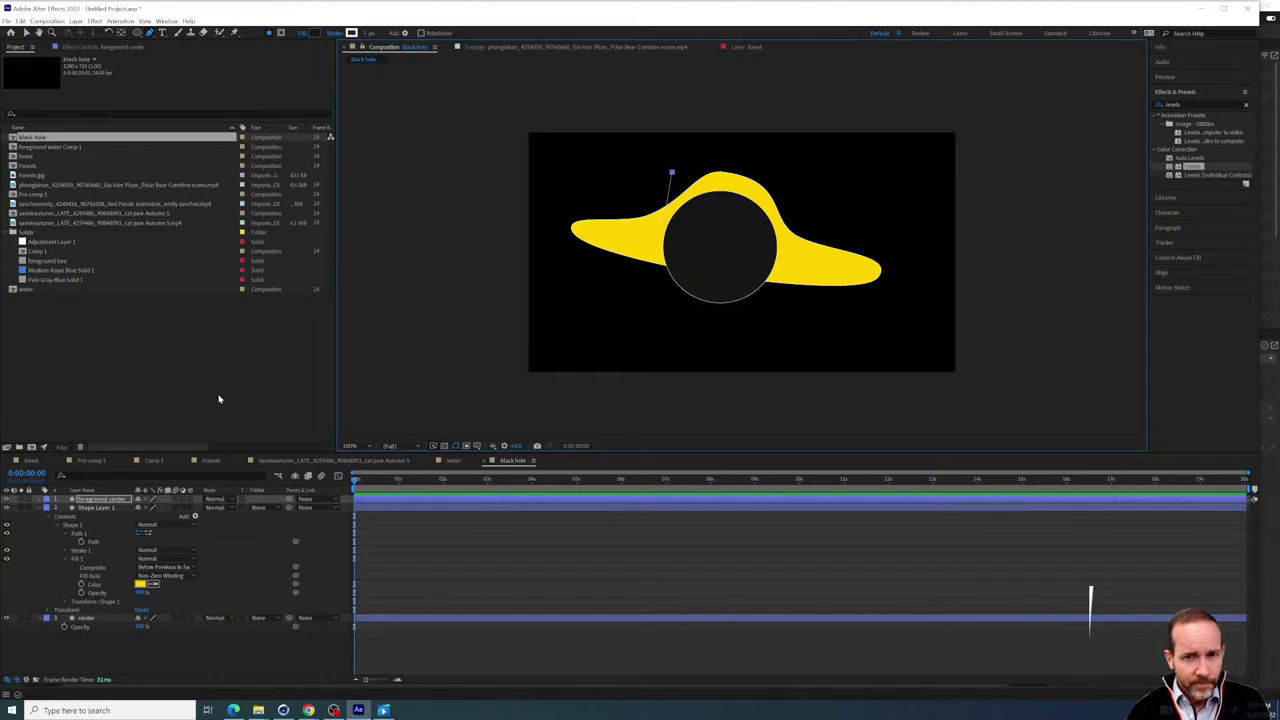
key(ctrl+z)
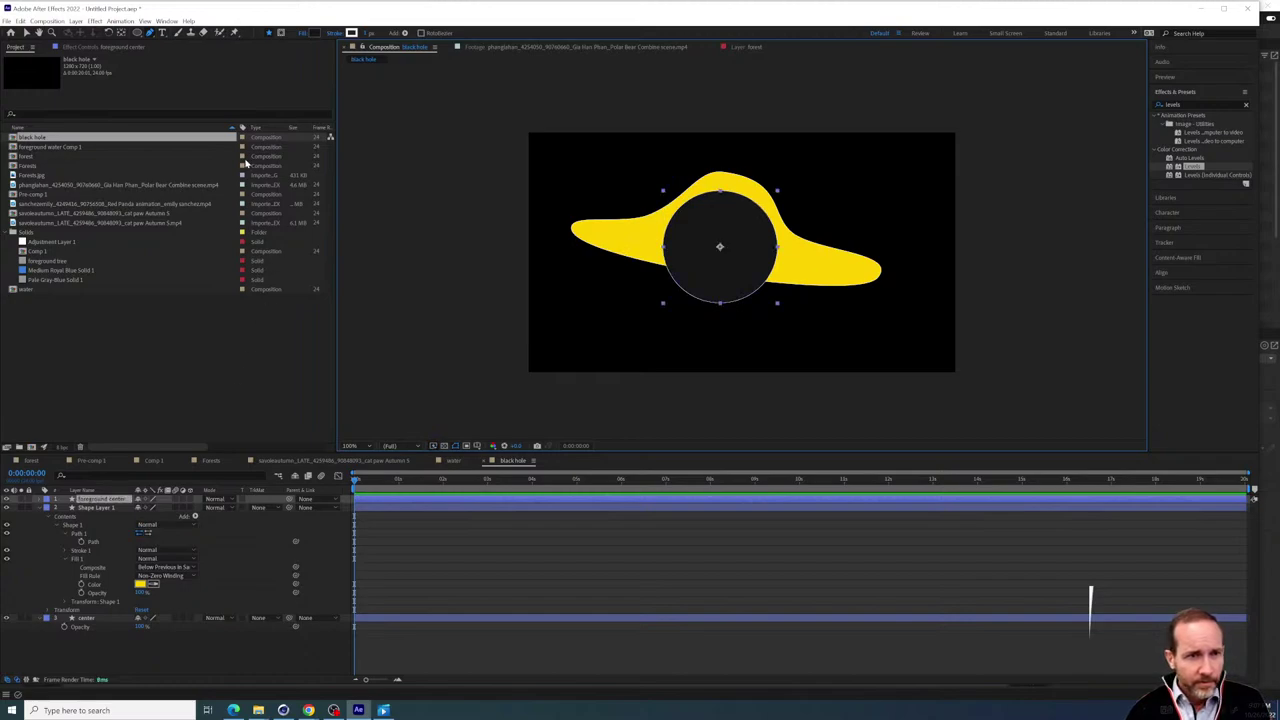
Draw a closed Pen mask on foreground center around the circle's upper part, curving its lower edge so the disk's front band crosses the circle
click(281, 33)
click(119, 579)
click(100, 507)
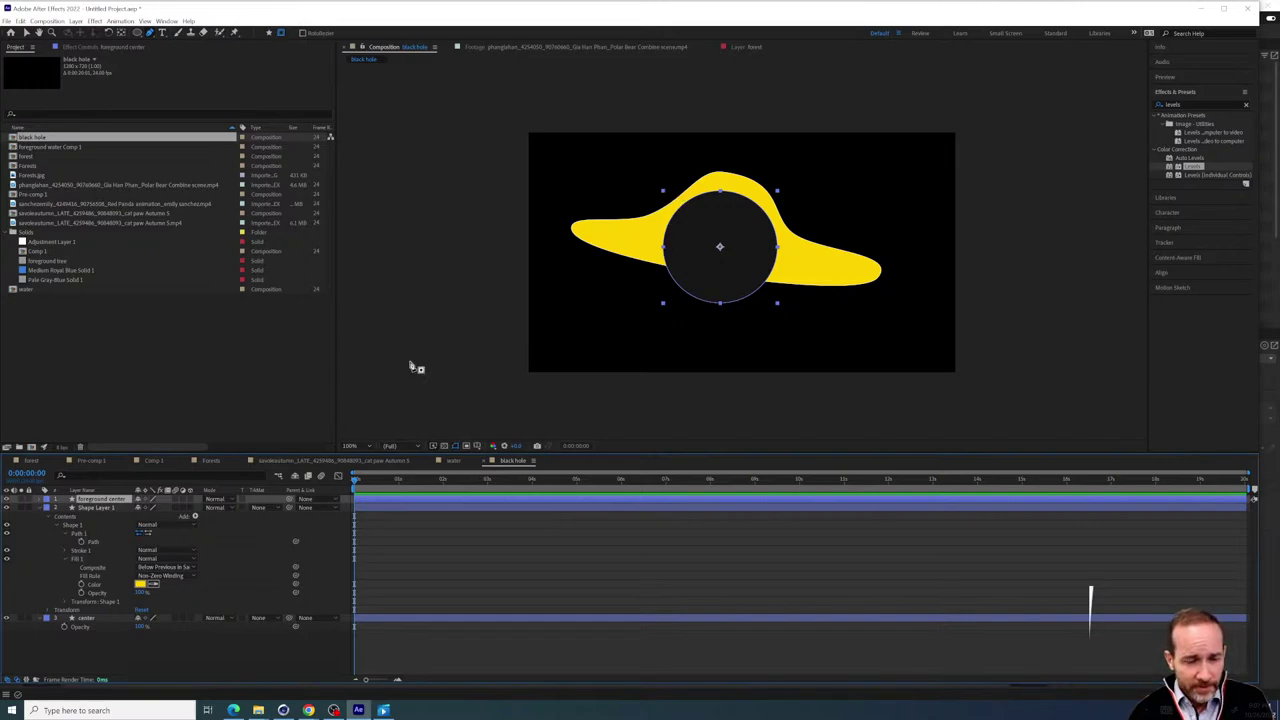
click(668, 193)
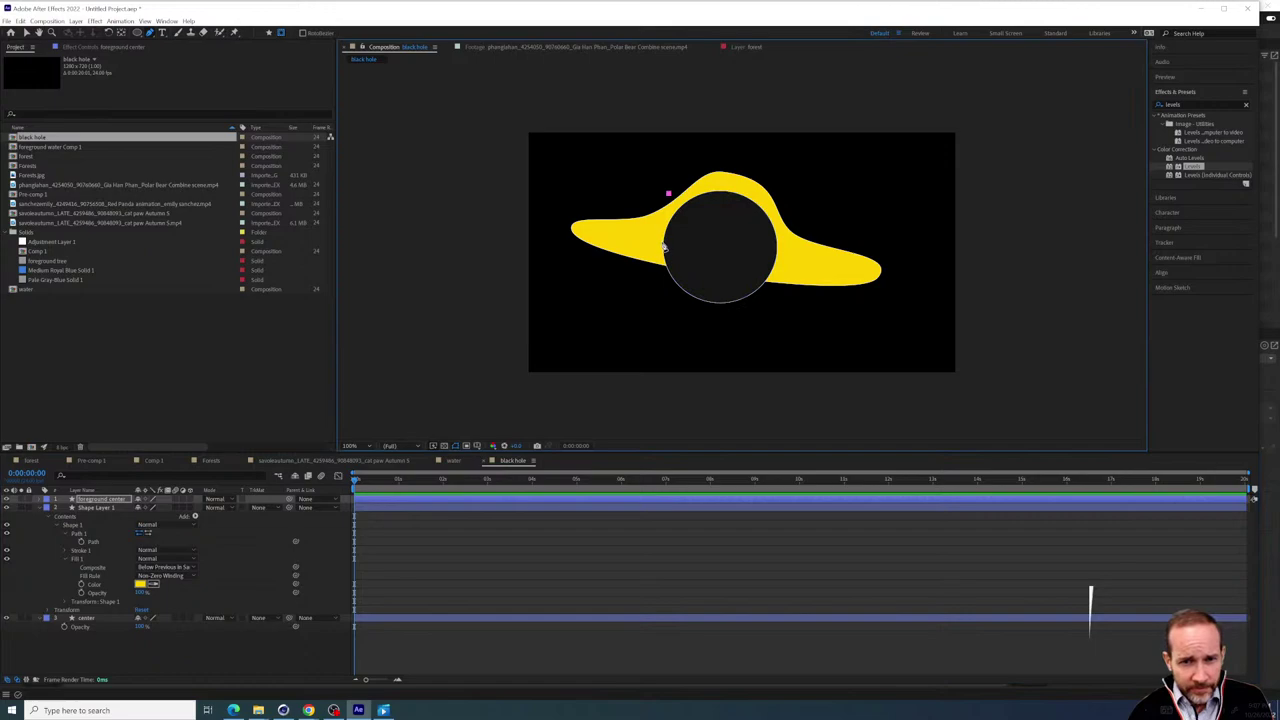
click(663, 244)
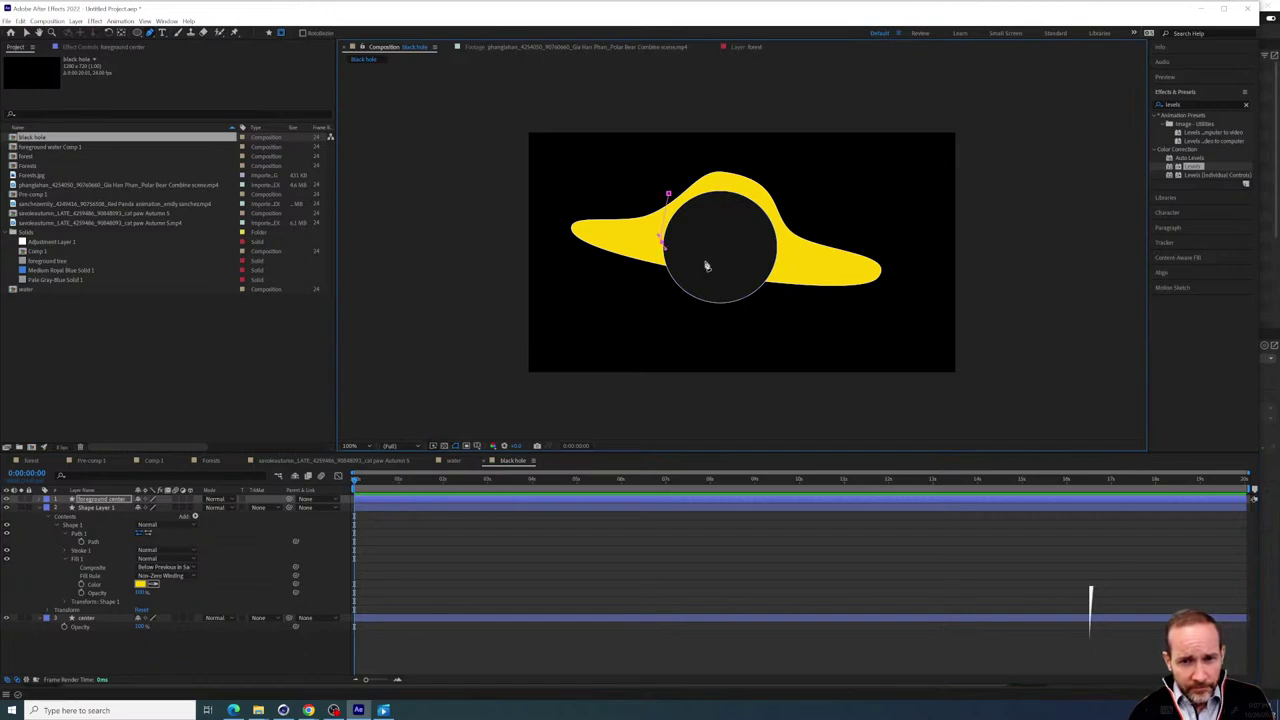
drag(706, 263, 782, 271)
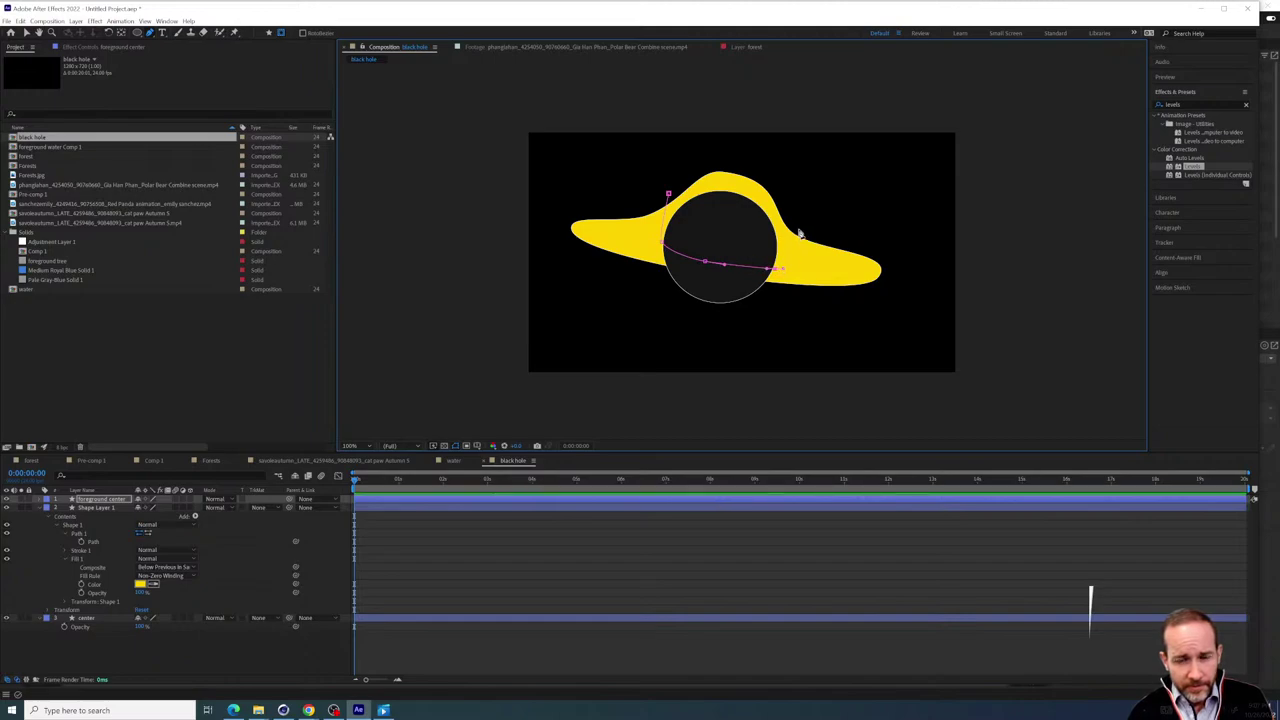
click(798, 231)
drag(780, 159, 708, 167)
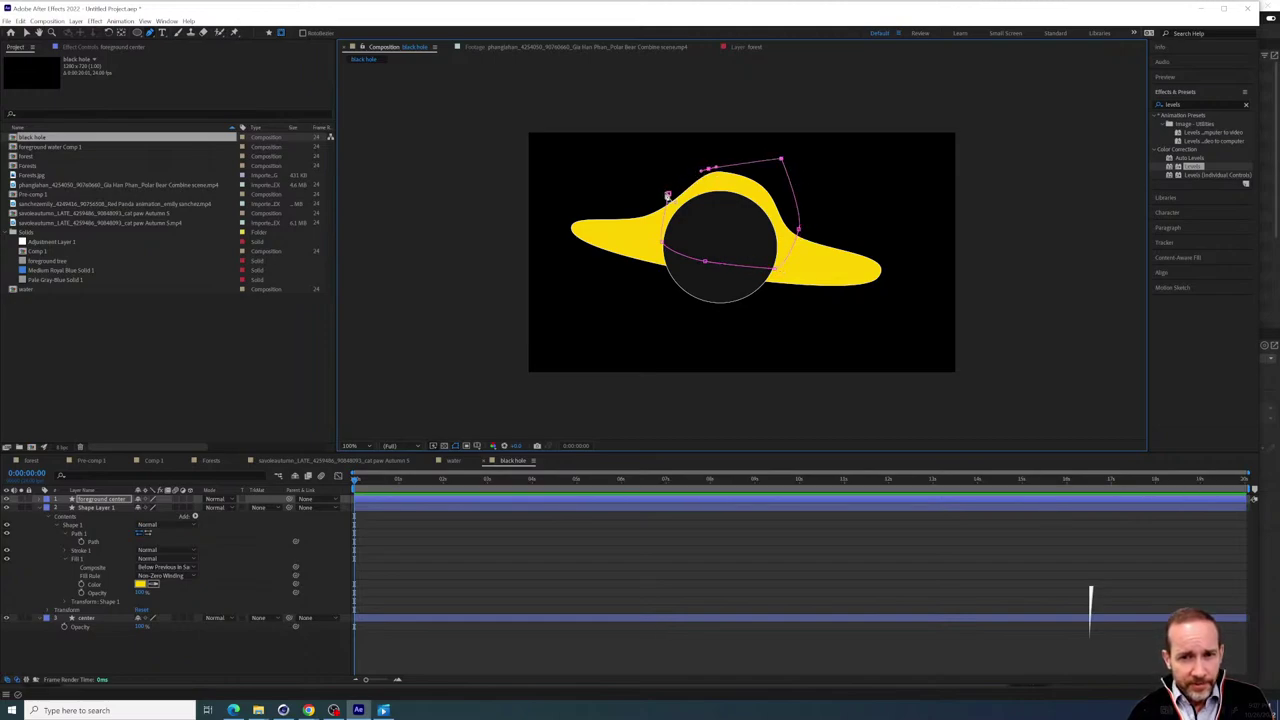
click(669, 193)
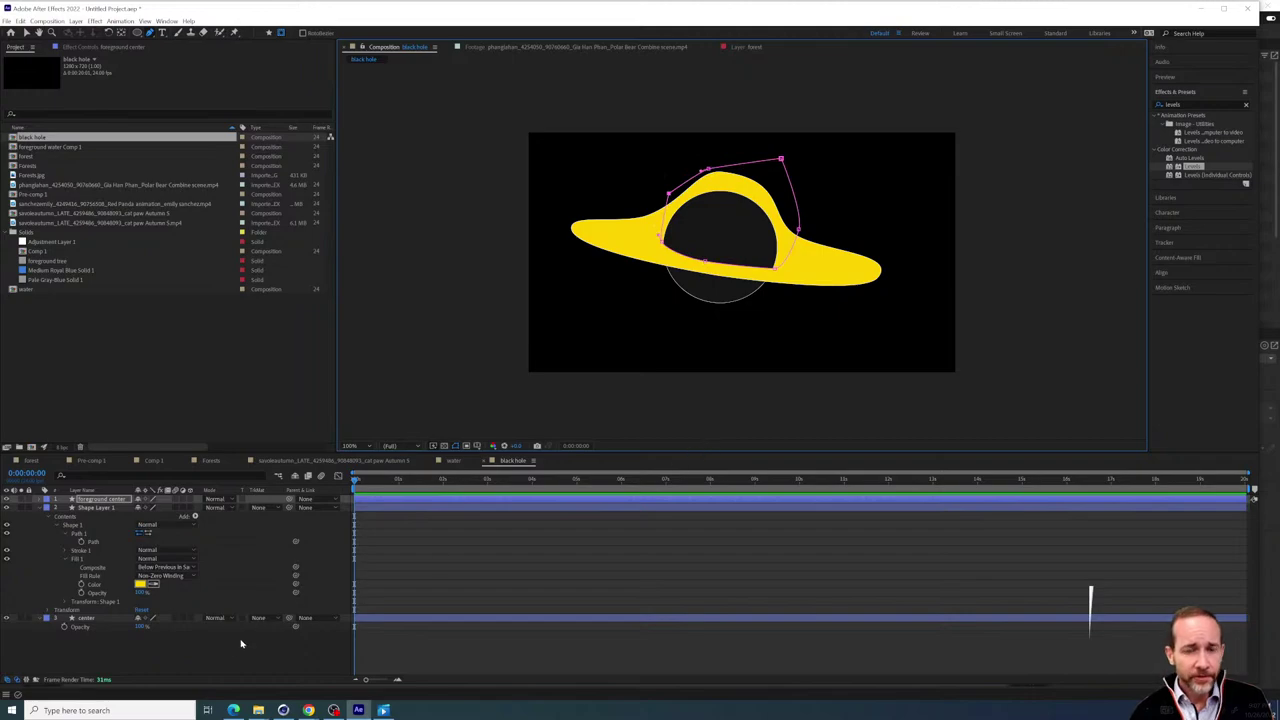
click(202, 665)
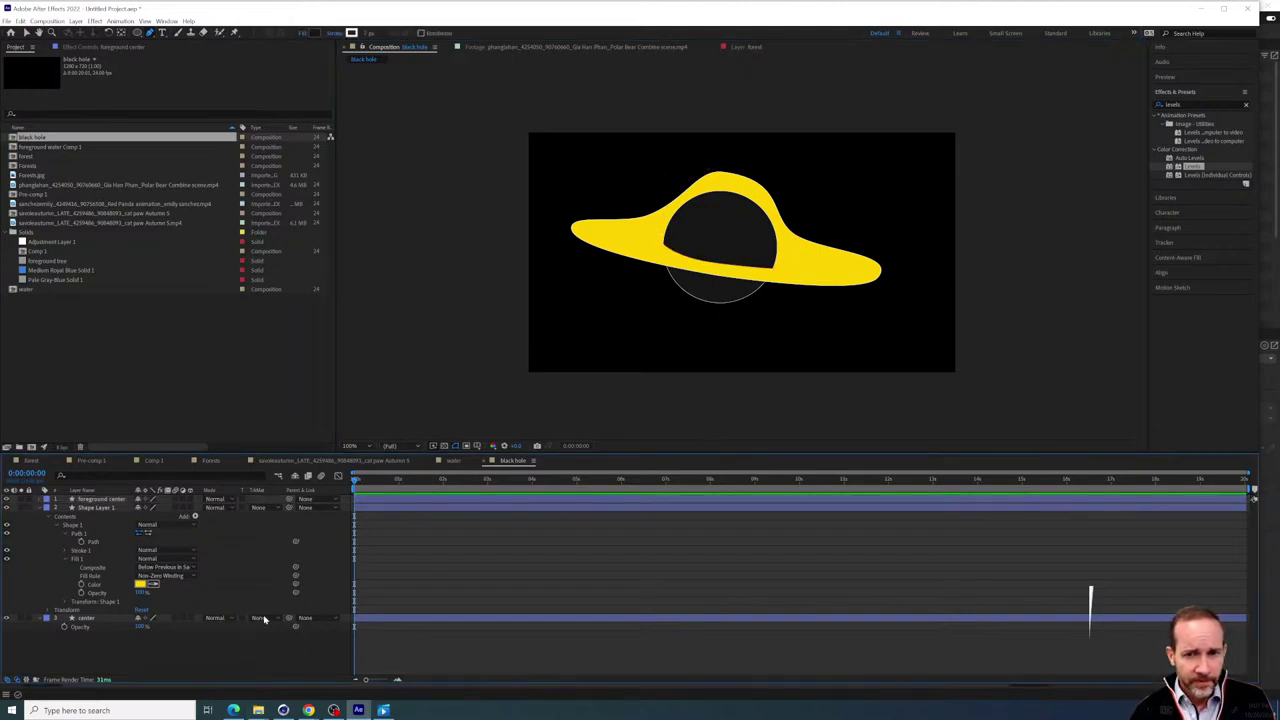
click(720, 266)
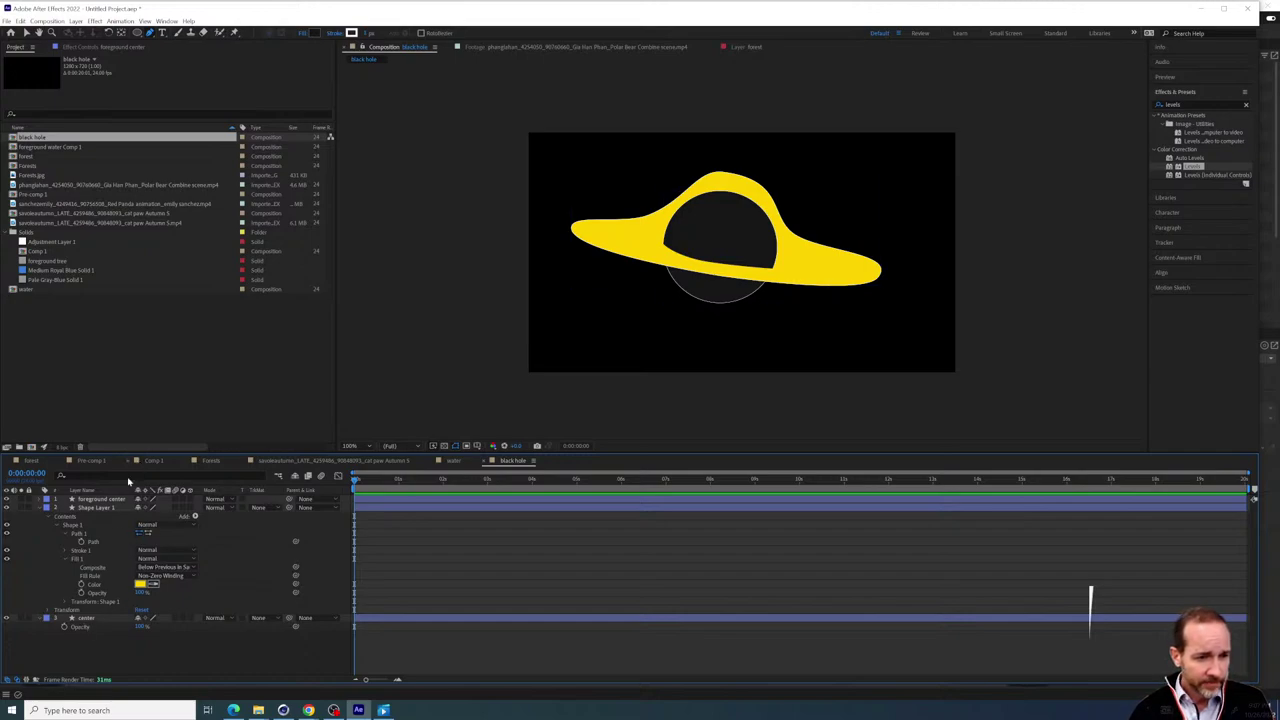
ctrl+click(110, 499)
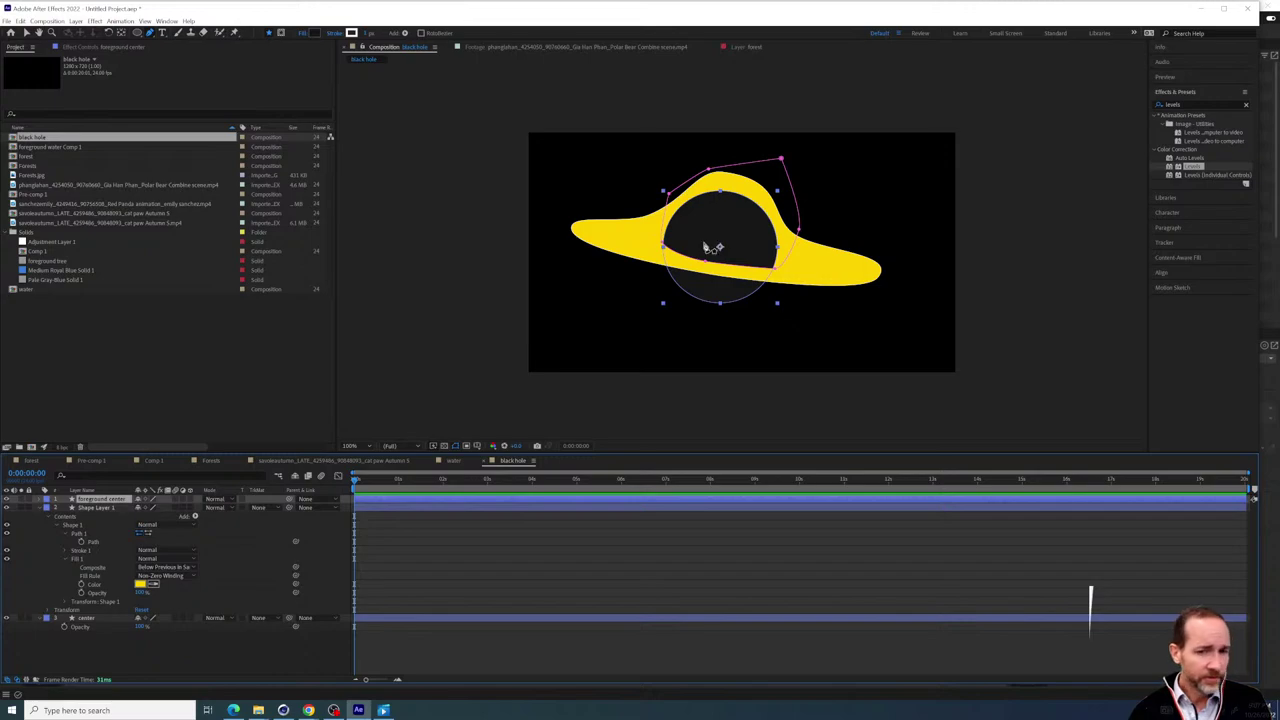
Rename the yellow disk's shape layer as energy and the center layer as bottom
click(174, 553)
click(90, 507)
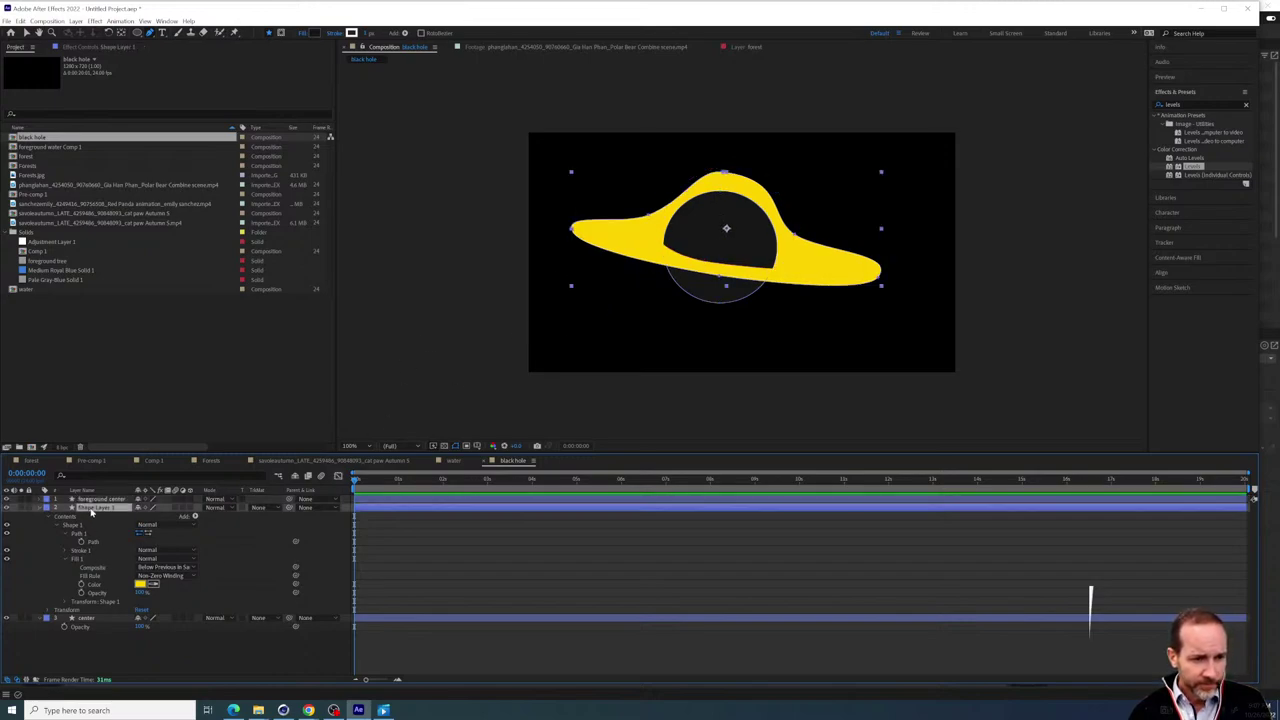
key(Return)
text(energy)
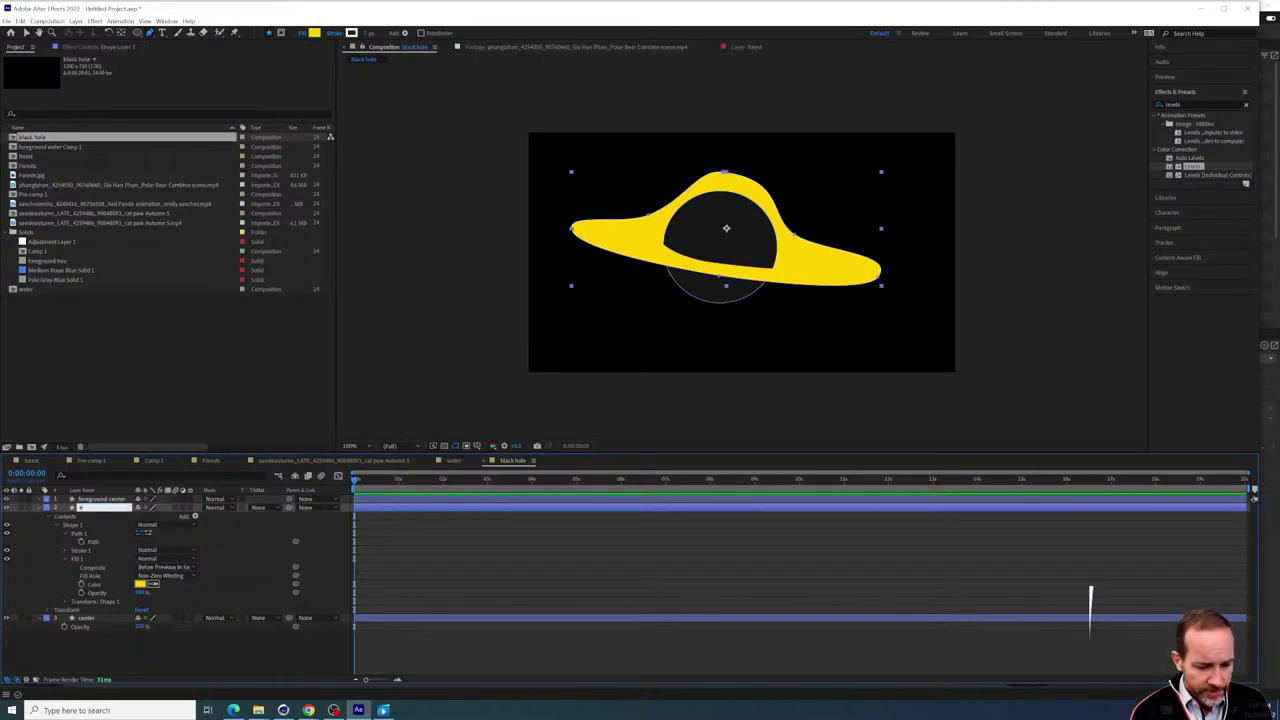
click(140, 645)
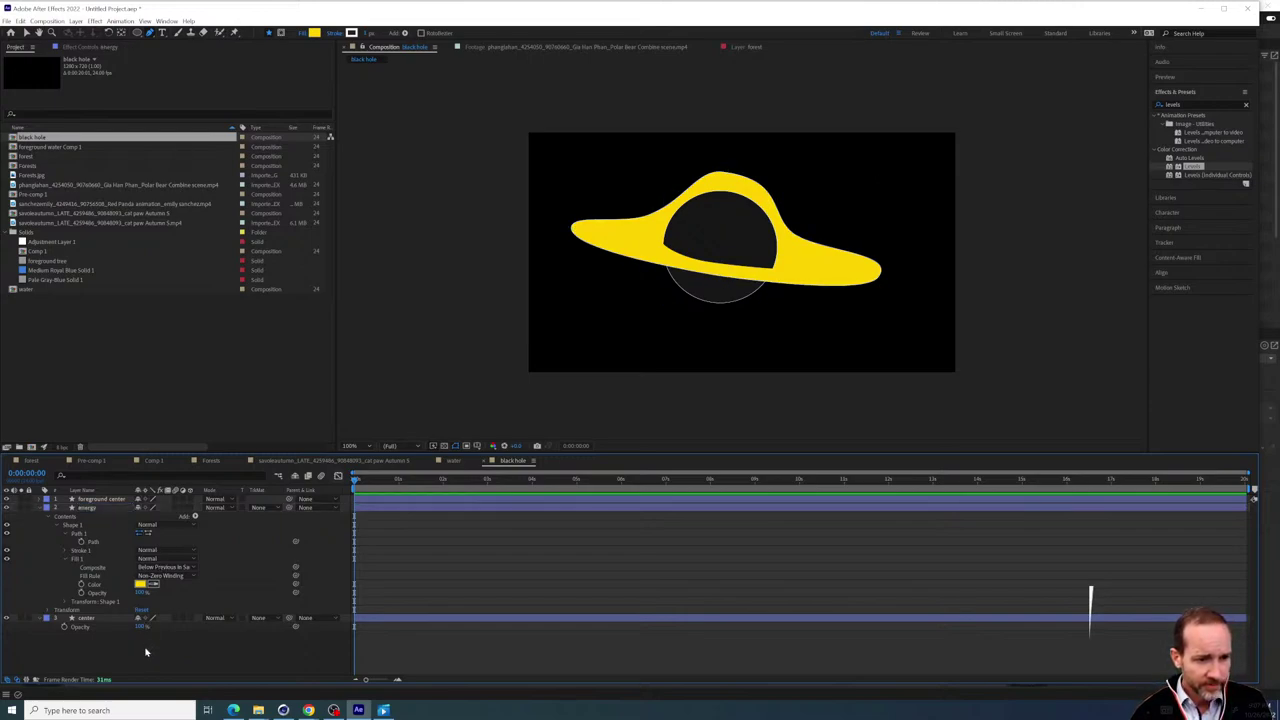
click(90, 619)
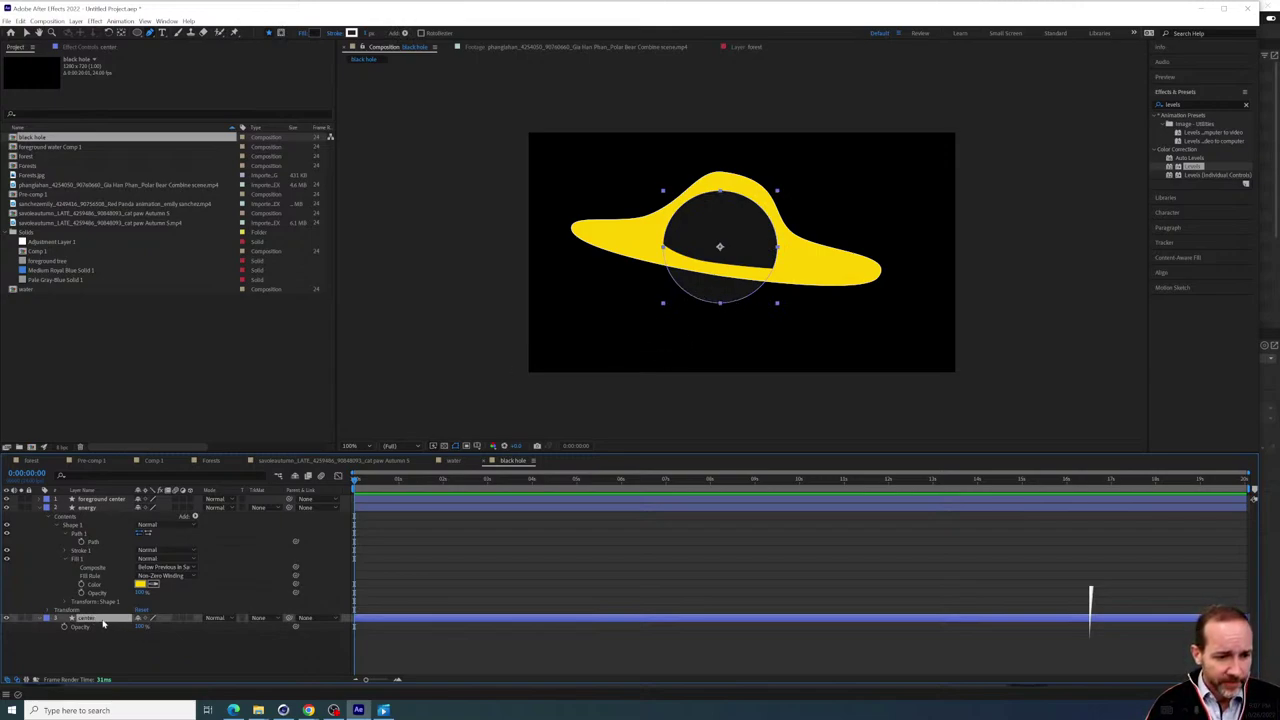
key(Return)
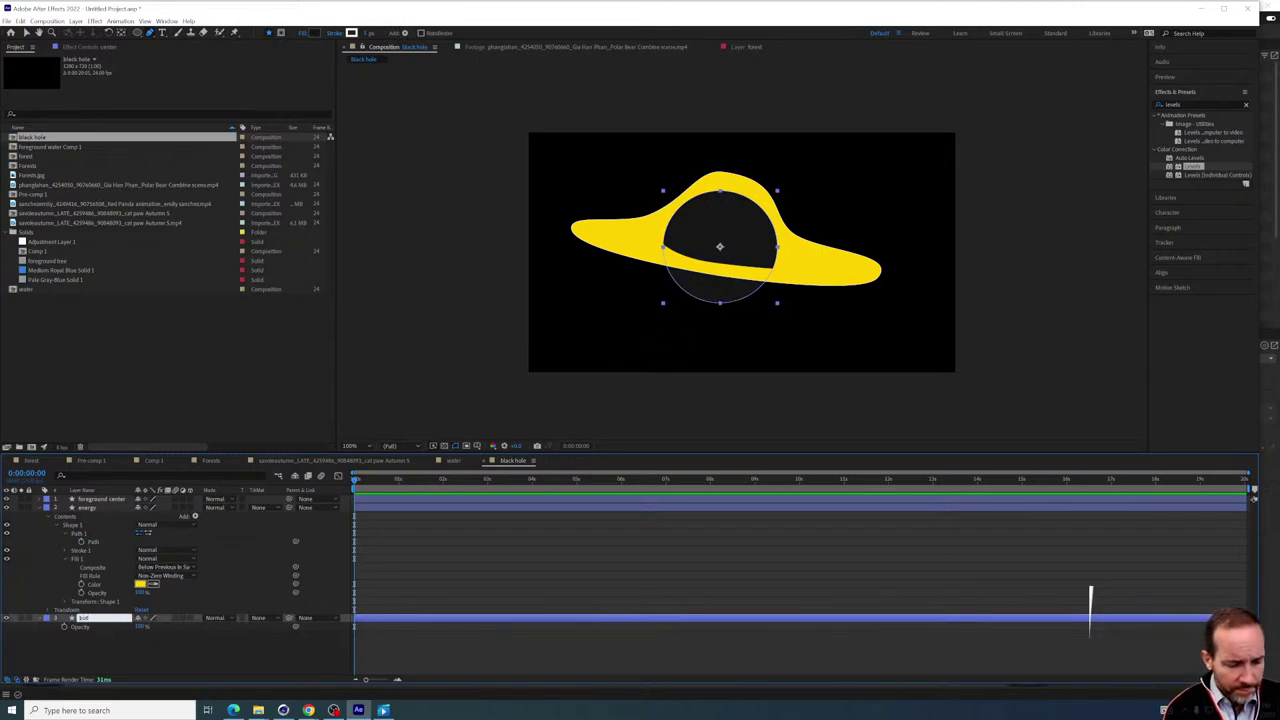
click(114, 663)
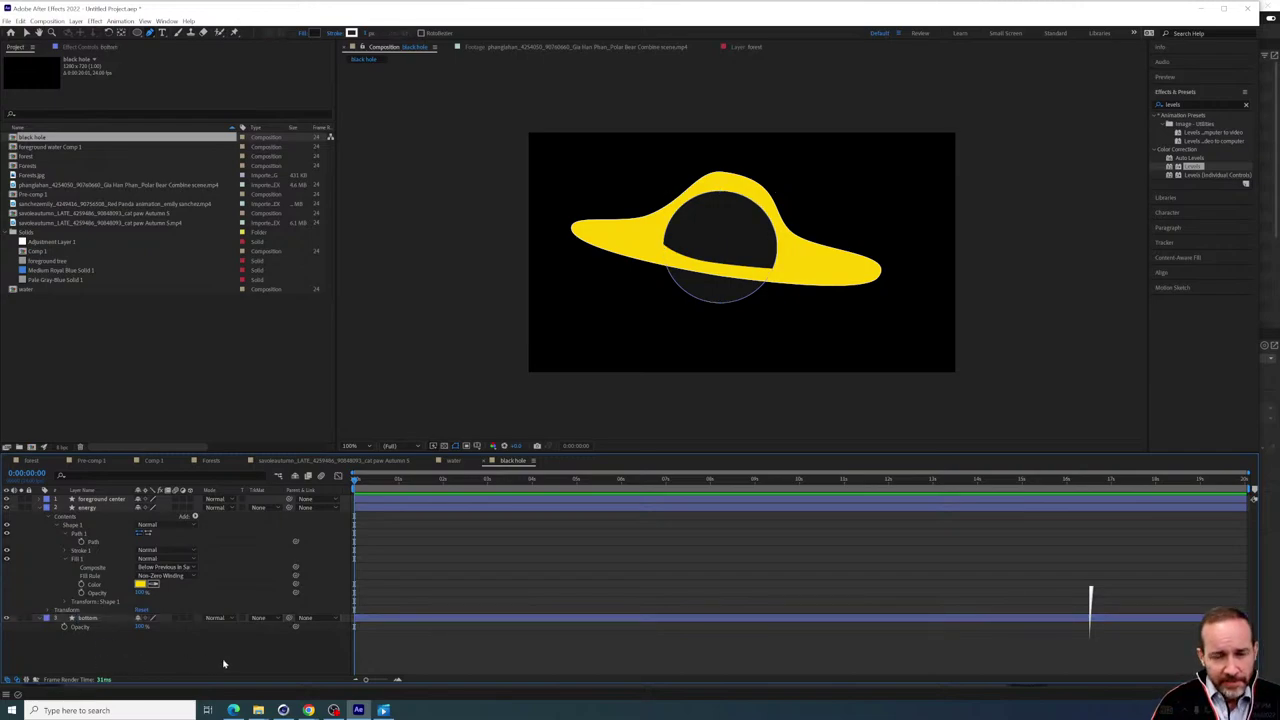
Duplicate the energy layer and scale the copy up to 118%
click(128, 528)
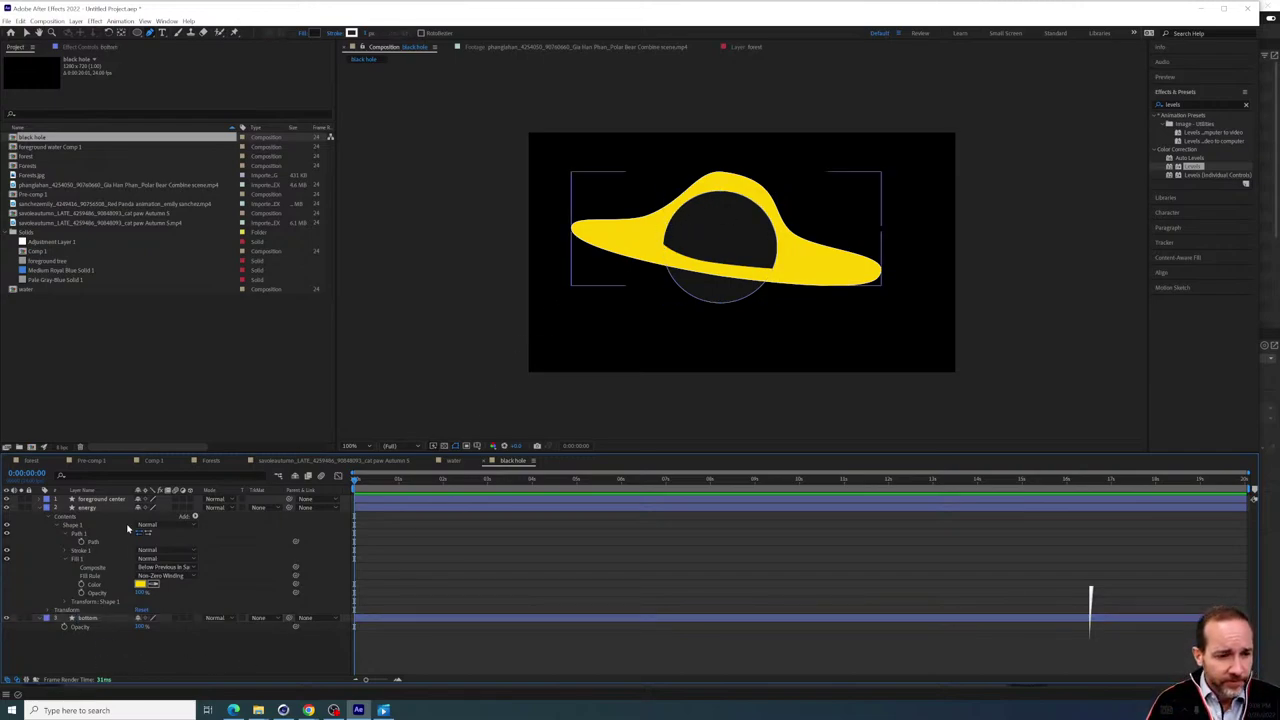
click(100, 509)
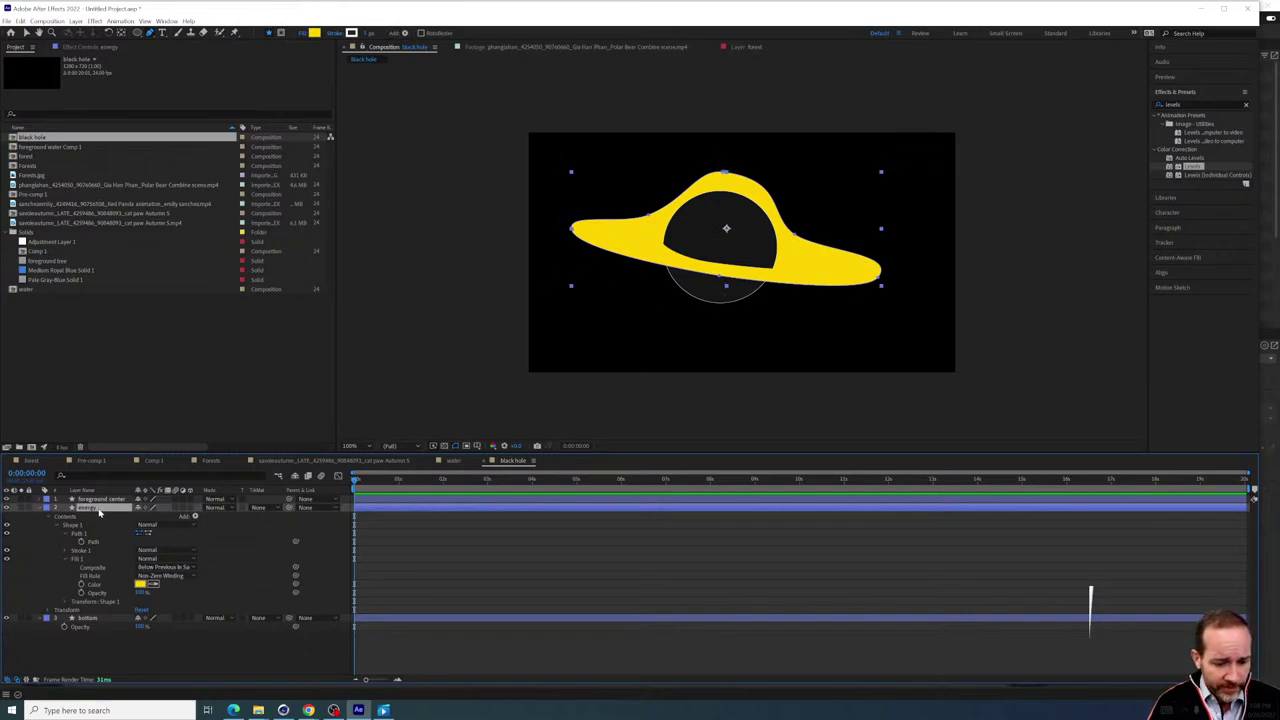
key(ctrl+d)
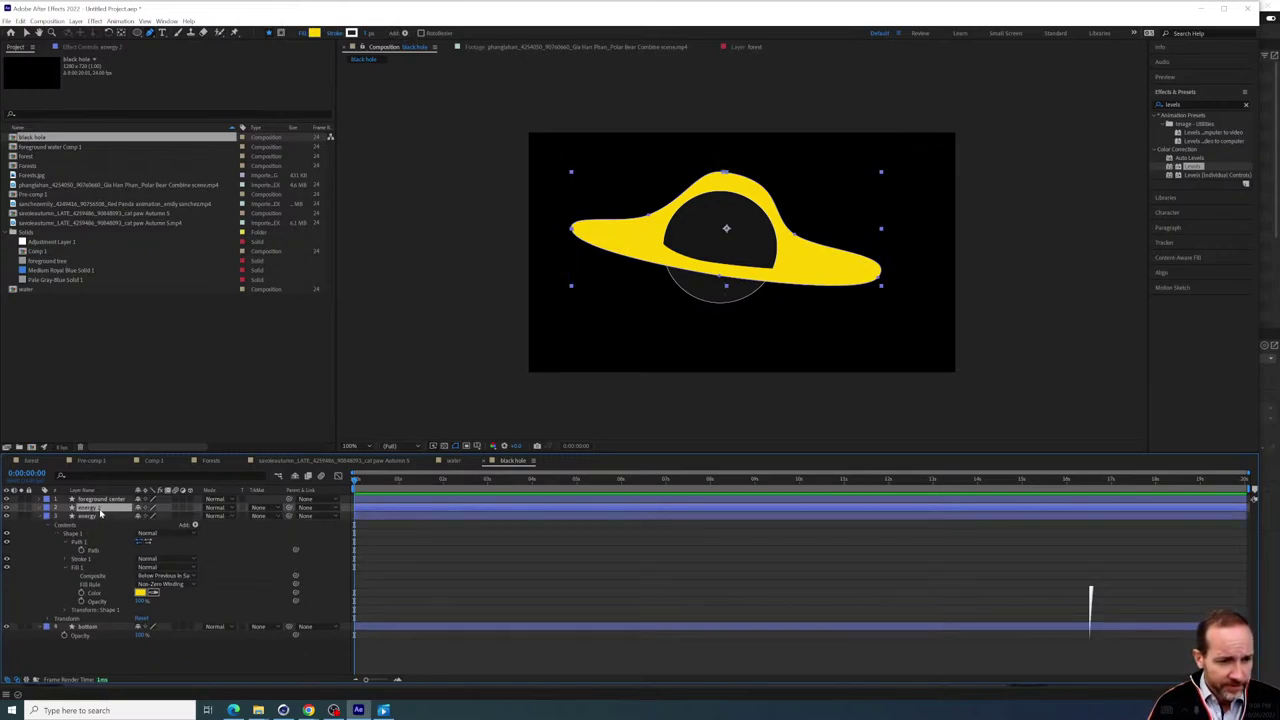
click(42, 508)
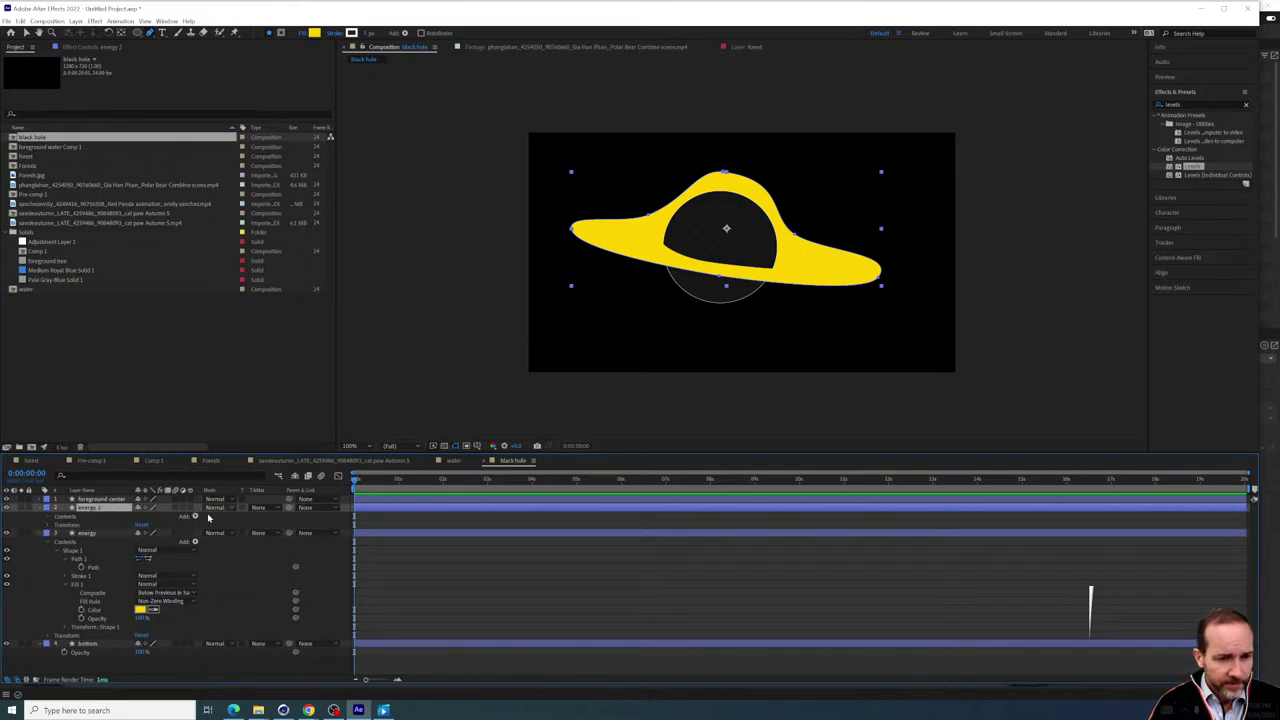
key(s)
drag(148, 516, 162, 516)
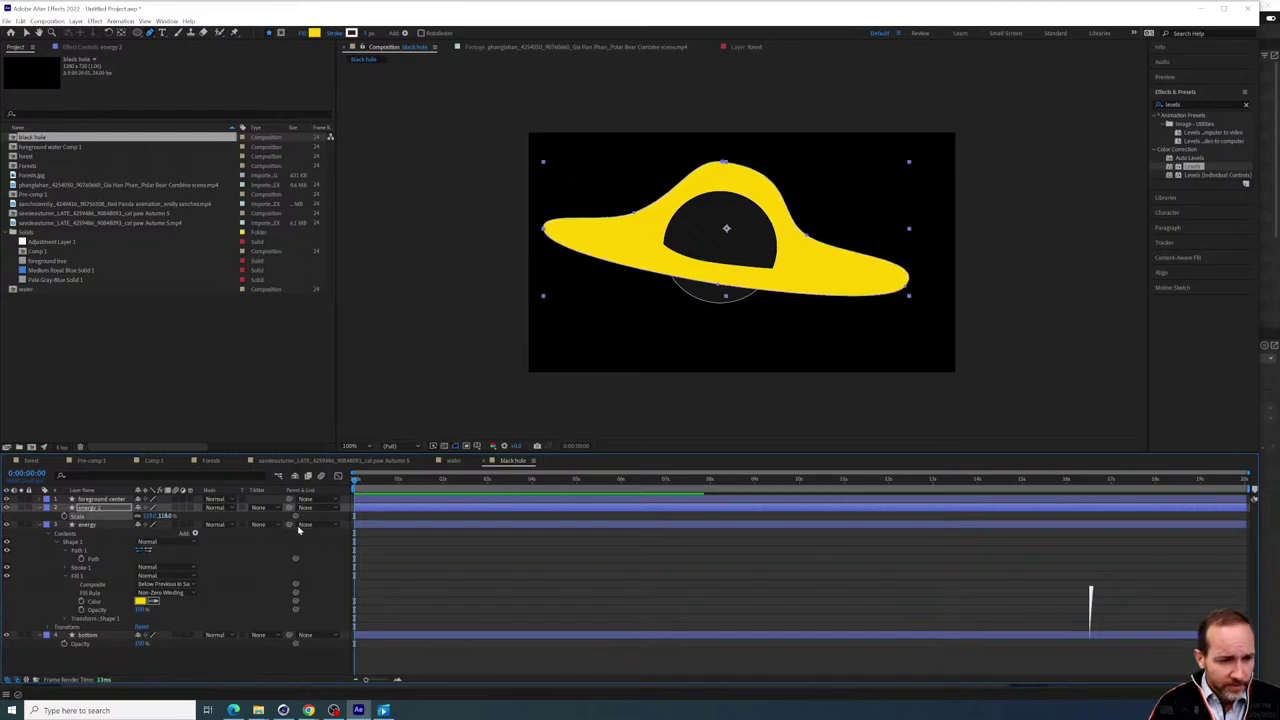
Change the fill color of the enlarged energy 2 shape to orange
click(41, 509)
click(41, 509)
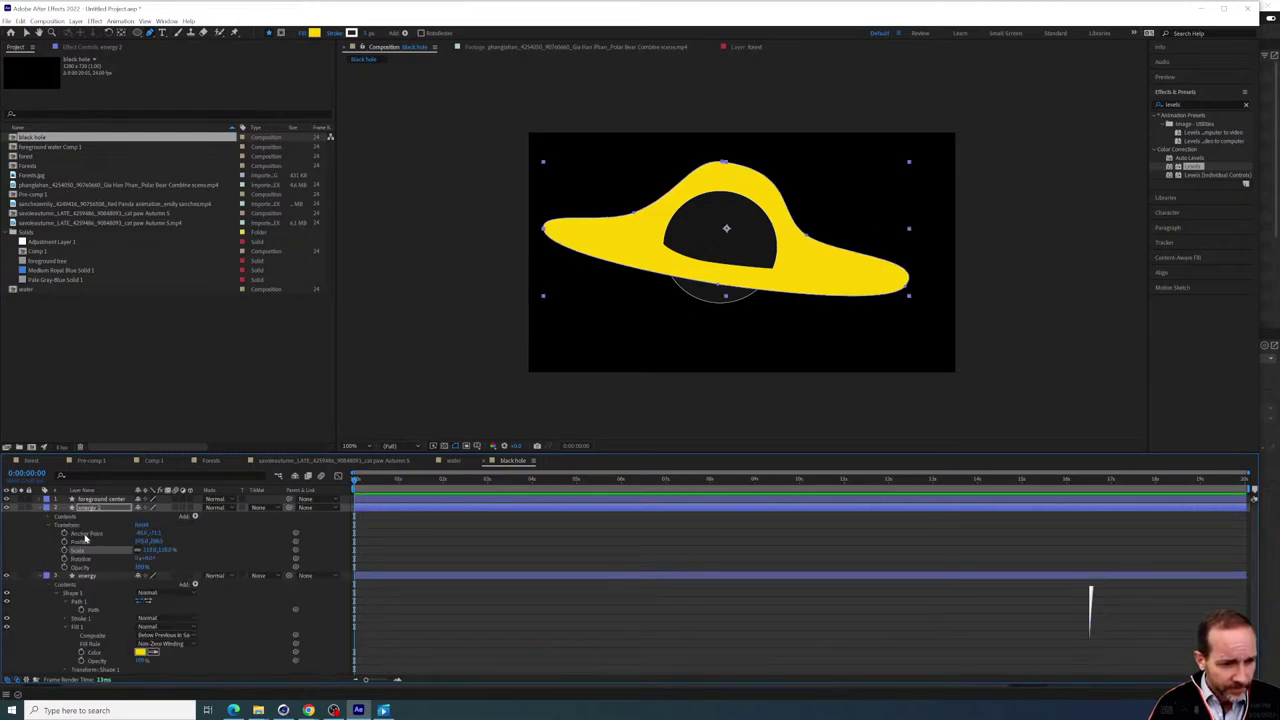
click(51, 520)
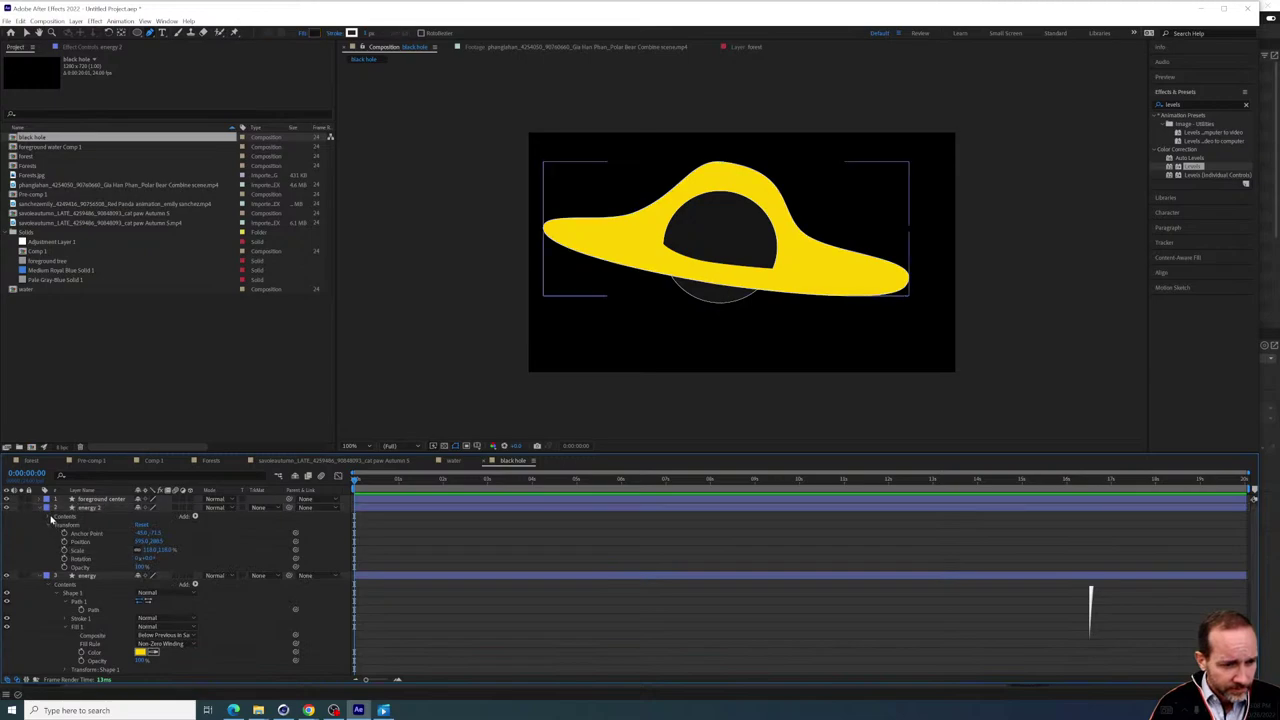
click(51, 517)
click(58, 528)
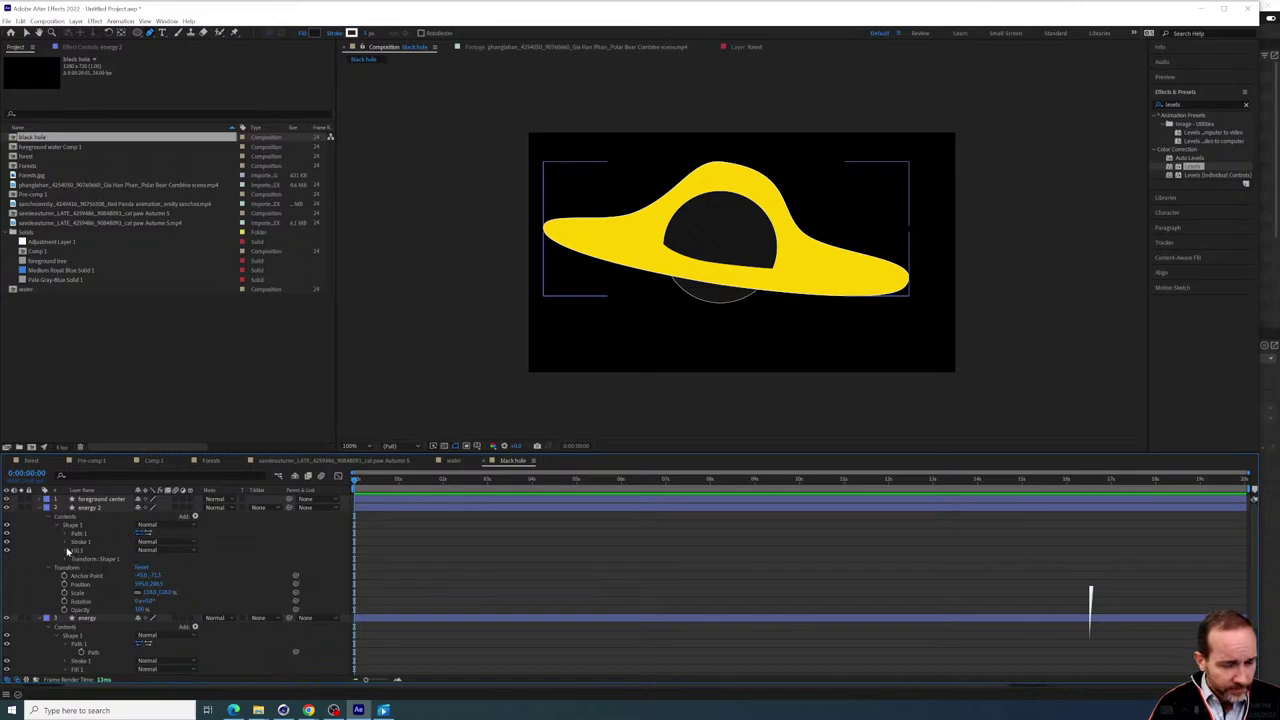
click(68, 551)
click(141, 576)
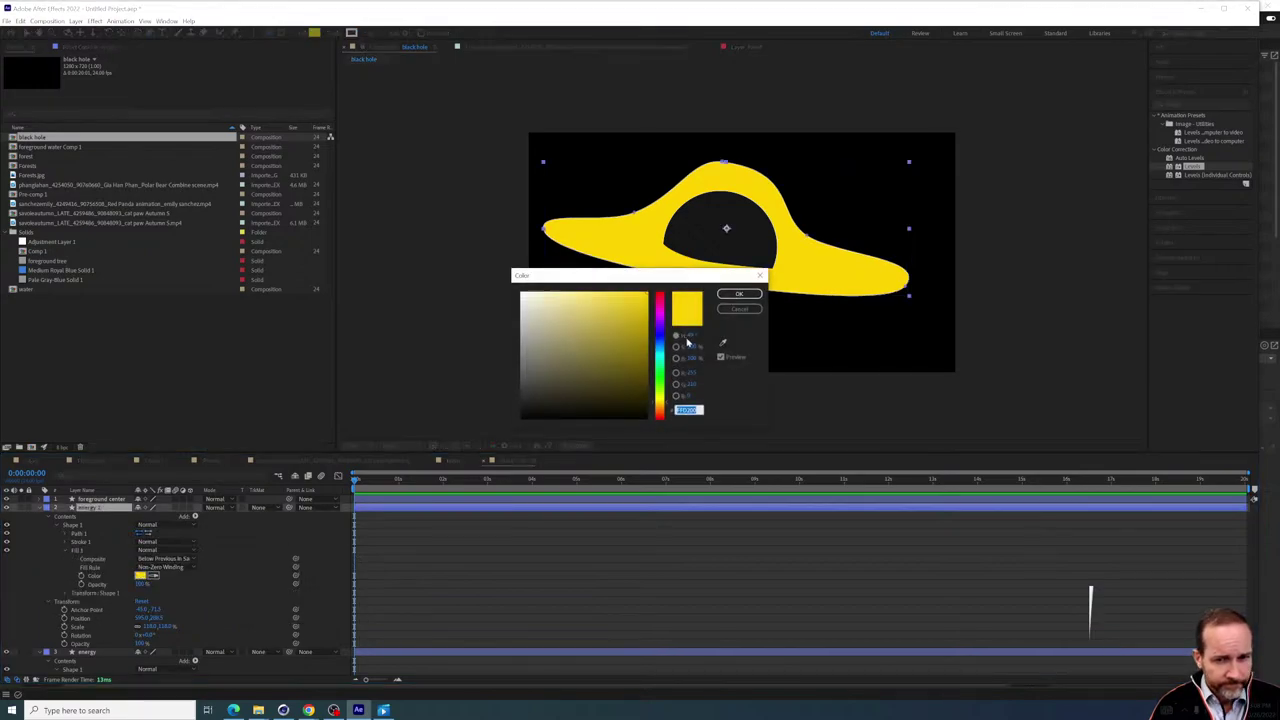
drag(668, 396, 666, 411)
click(739, 293)
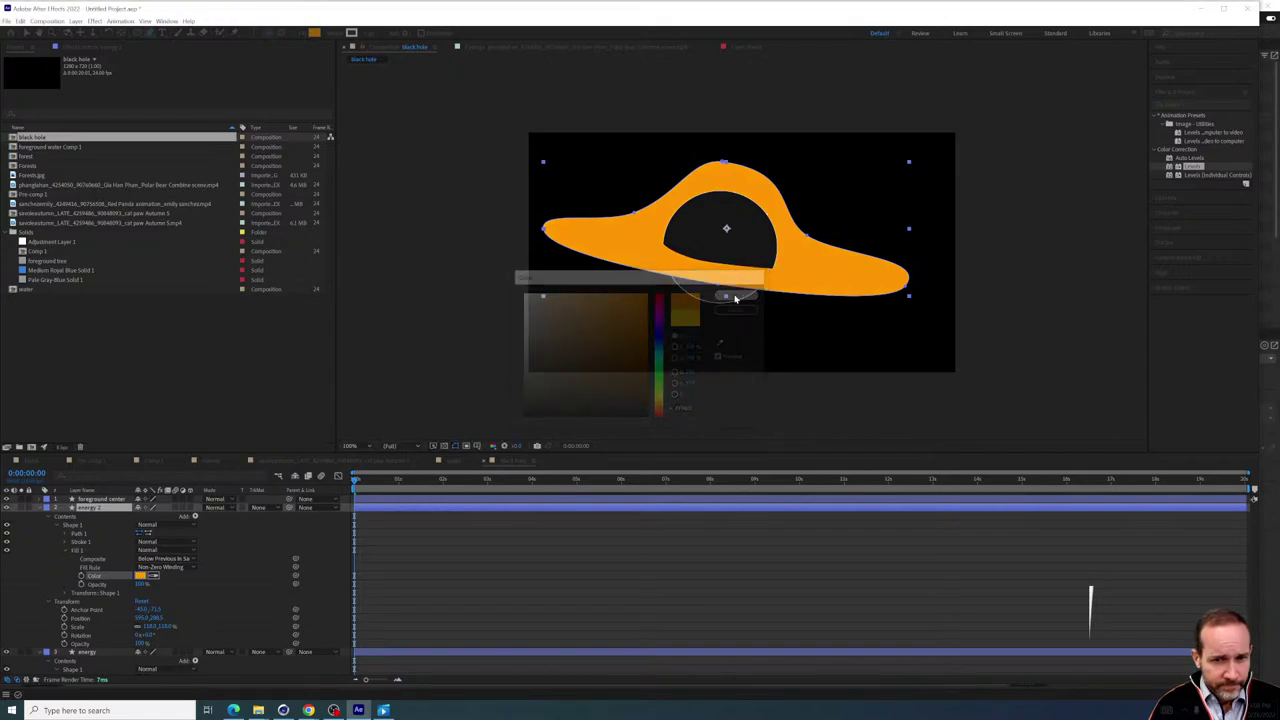
Move the energy 2 layer below the energy layer and nudge the orange disk slightly up
click(44, 508)
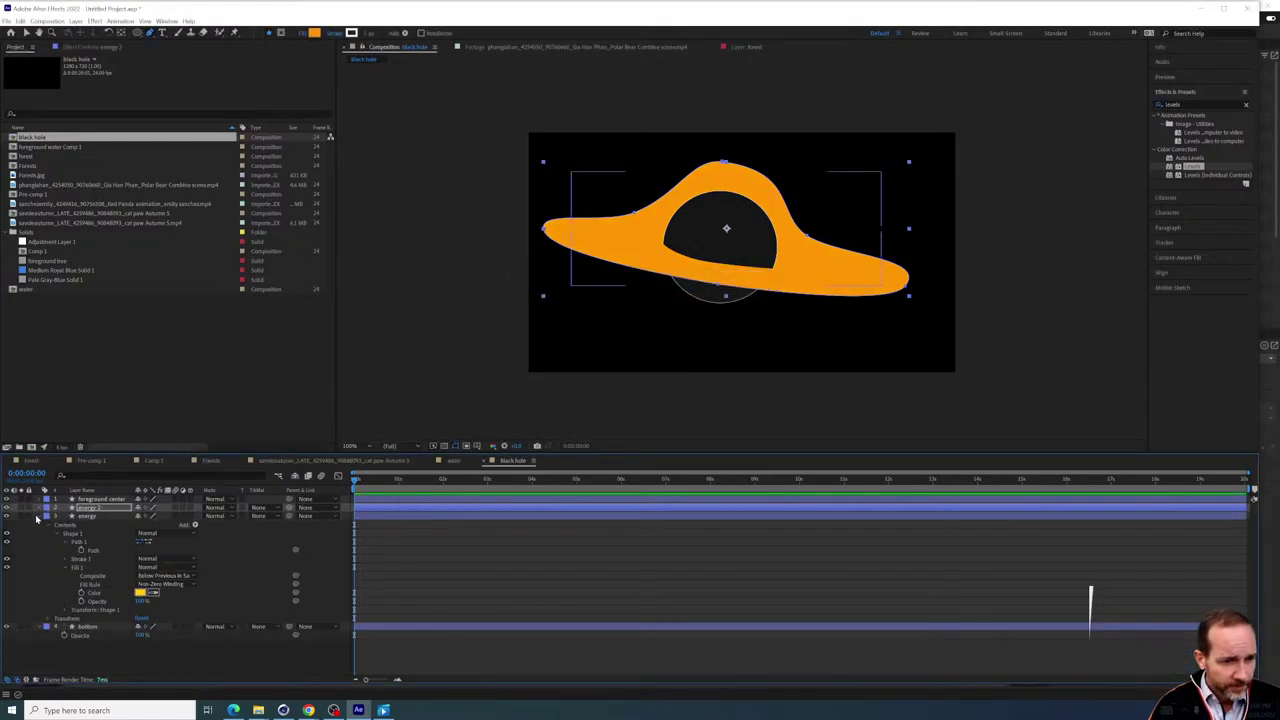
click(39, 516)
drag(88, 509, 90, 523)
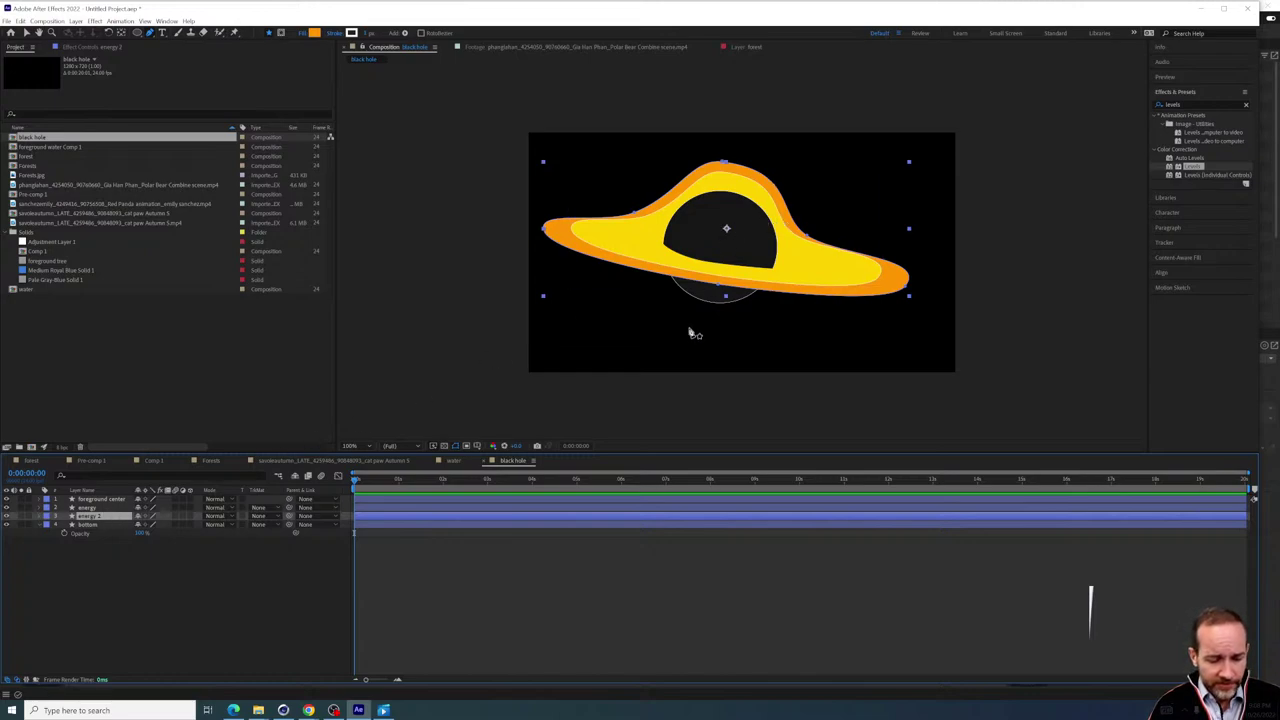
key(v)
drag(871, 294, 872, 291)
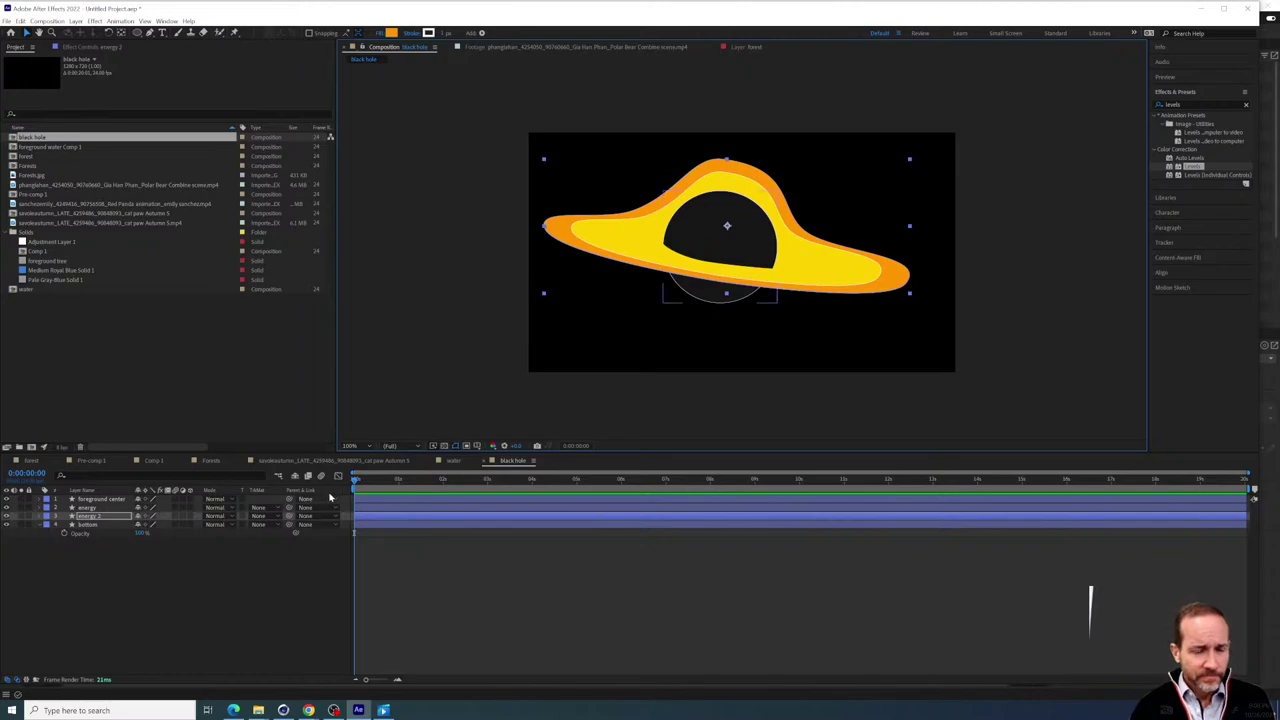
Duplicate the yellow energy layer and rename the copy as energy move
click(90, 508)
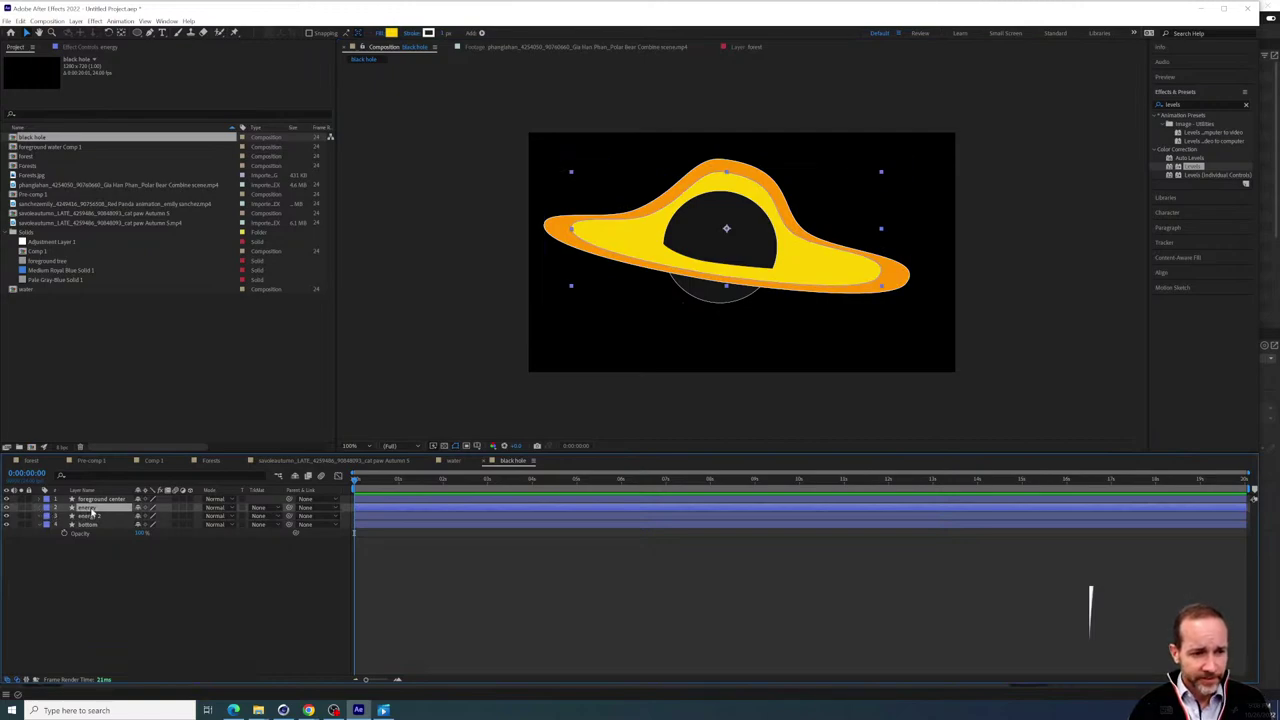
key(ctrl+d)
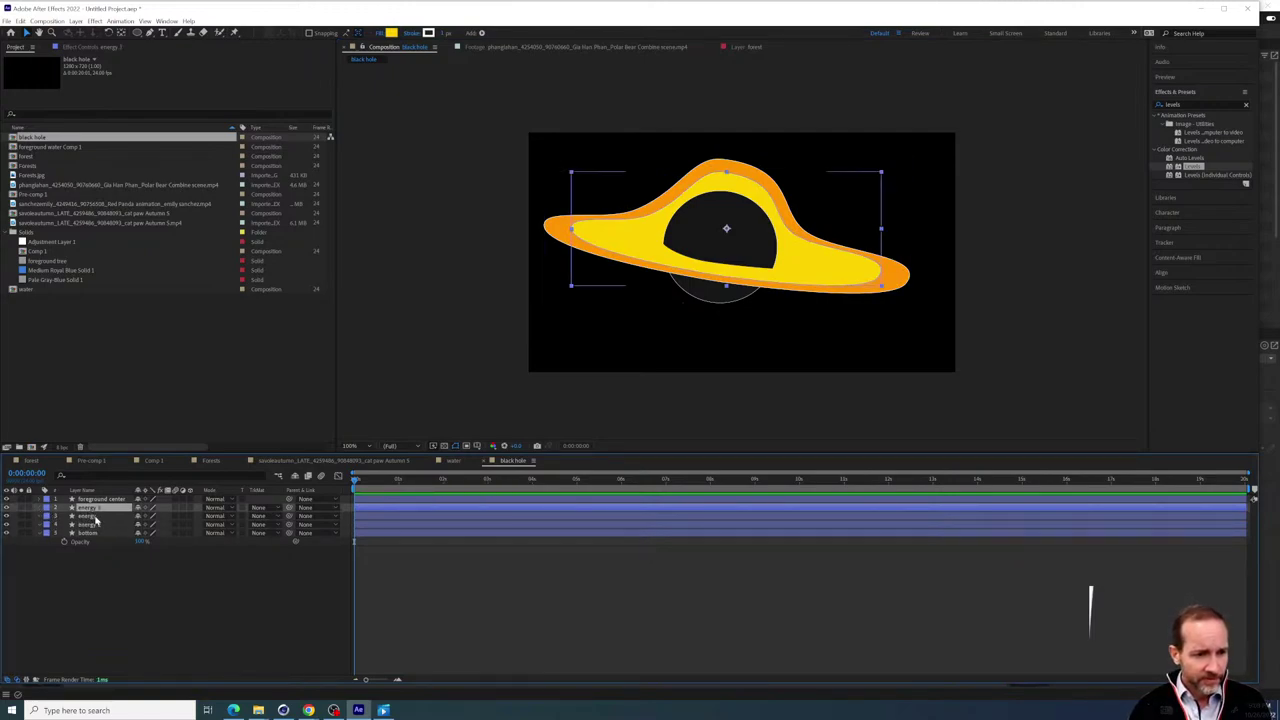
key(Return)
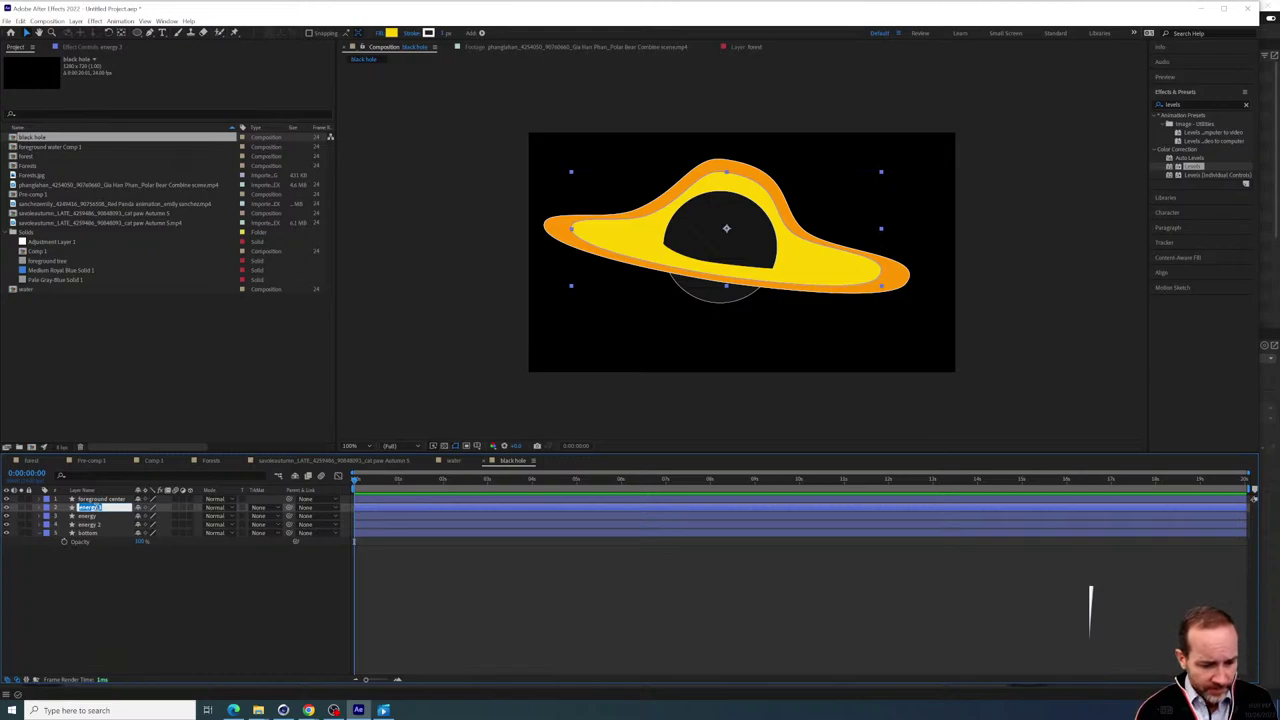
text(energy mo)
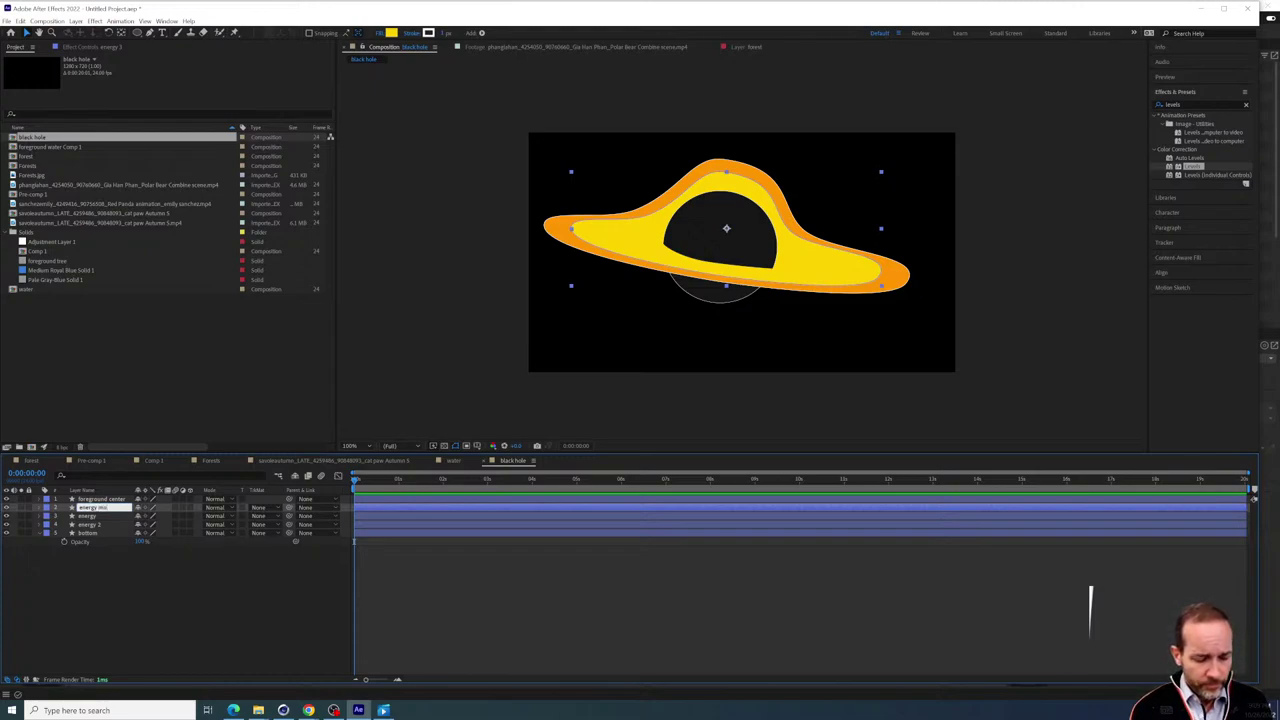
text(ve)
click(179, 600)
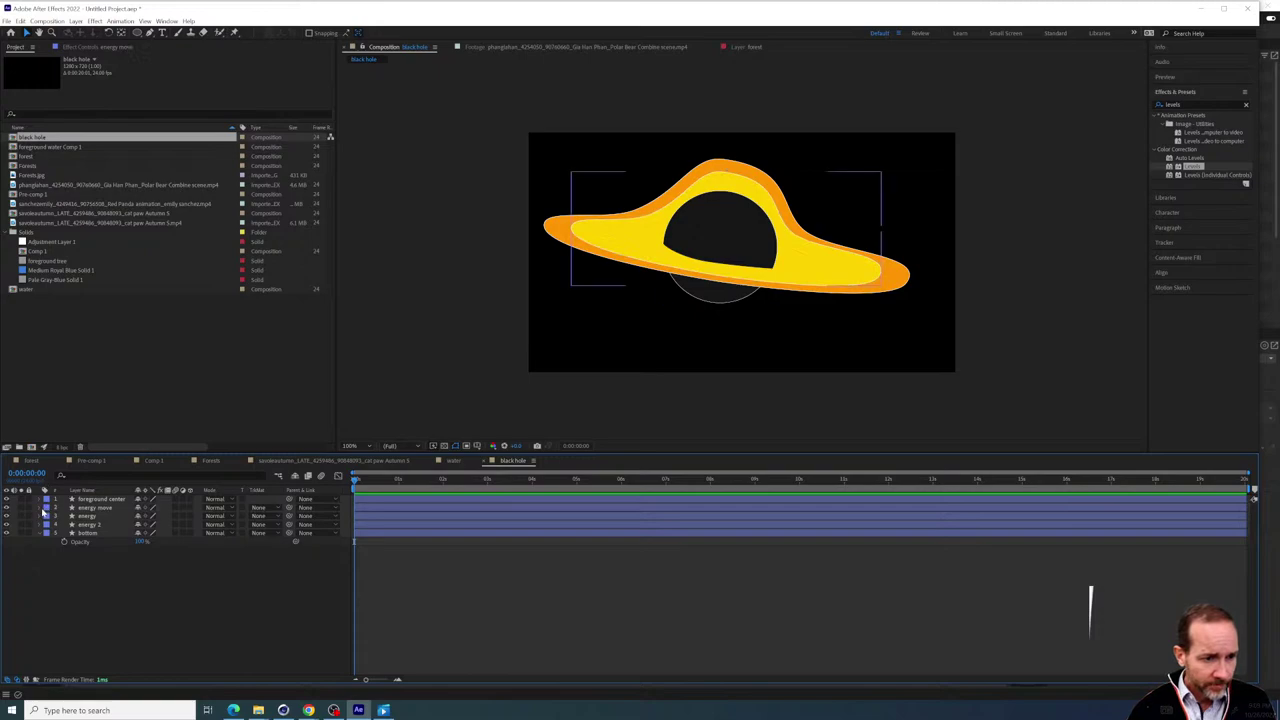
Delete the fill from the energy move layer's shape, keeping its stroke
click(42, 508)
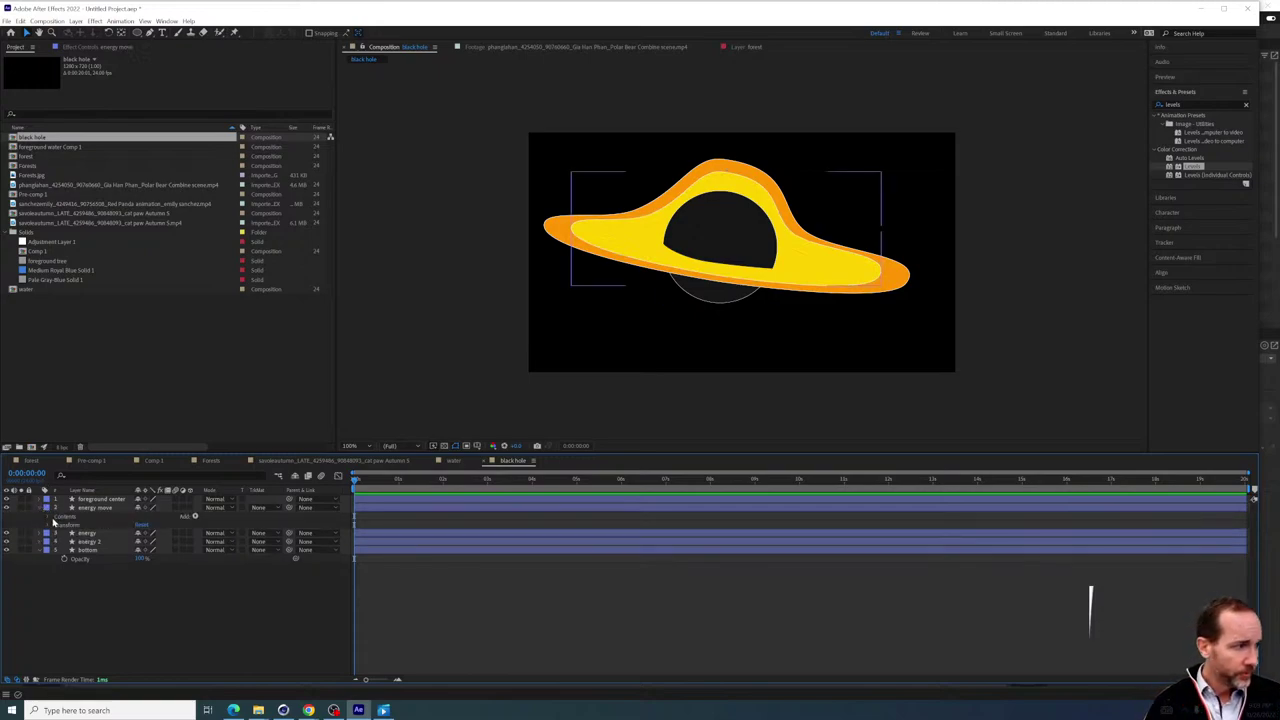
click(52, 523)
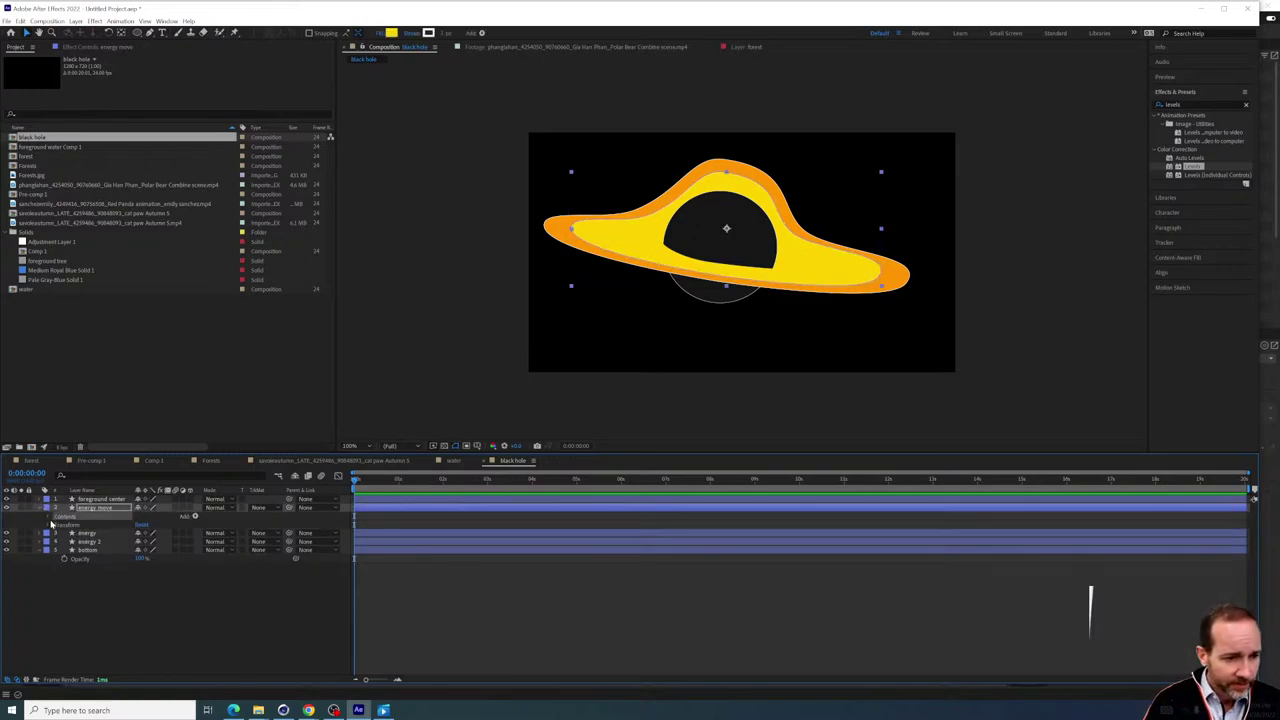
click(88, 509)
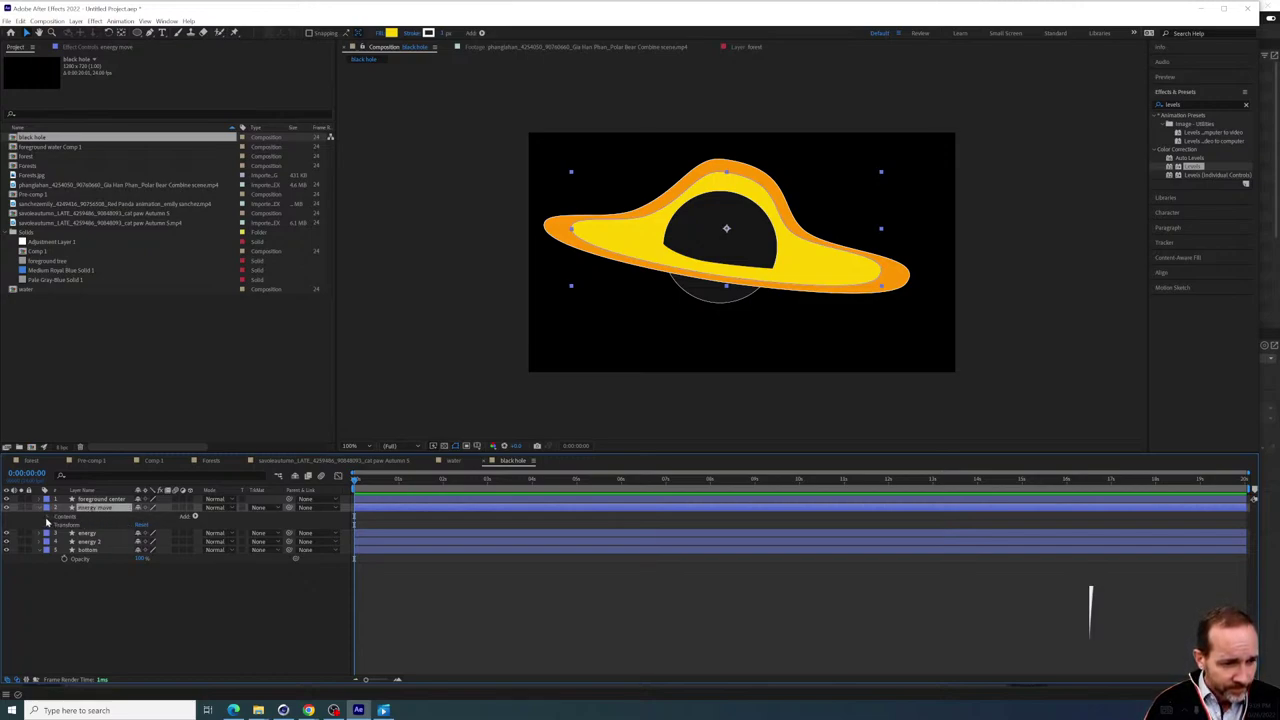
click(49, 516)
click(58, 525)
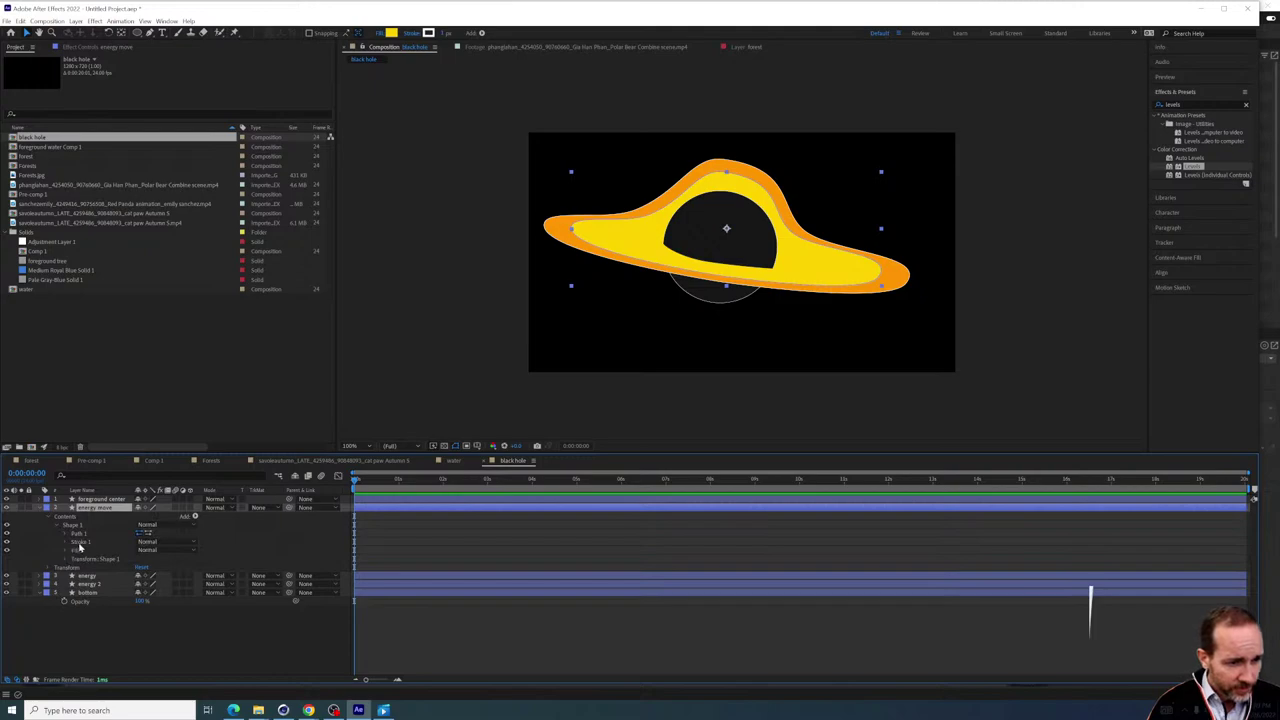
click(79, 552)
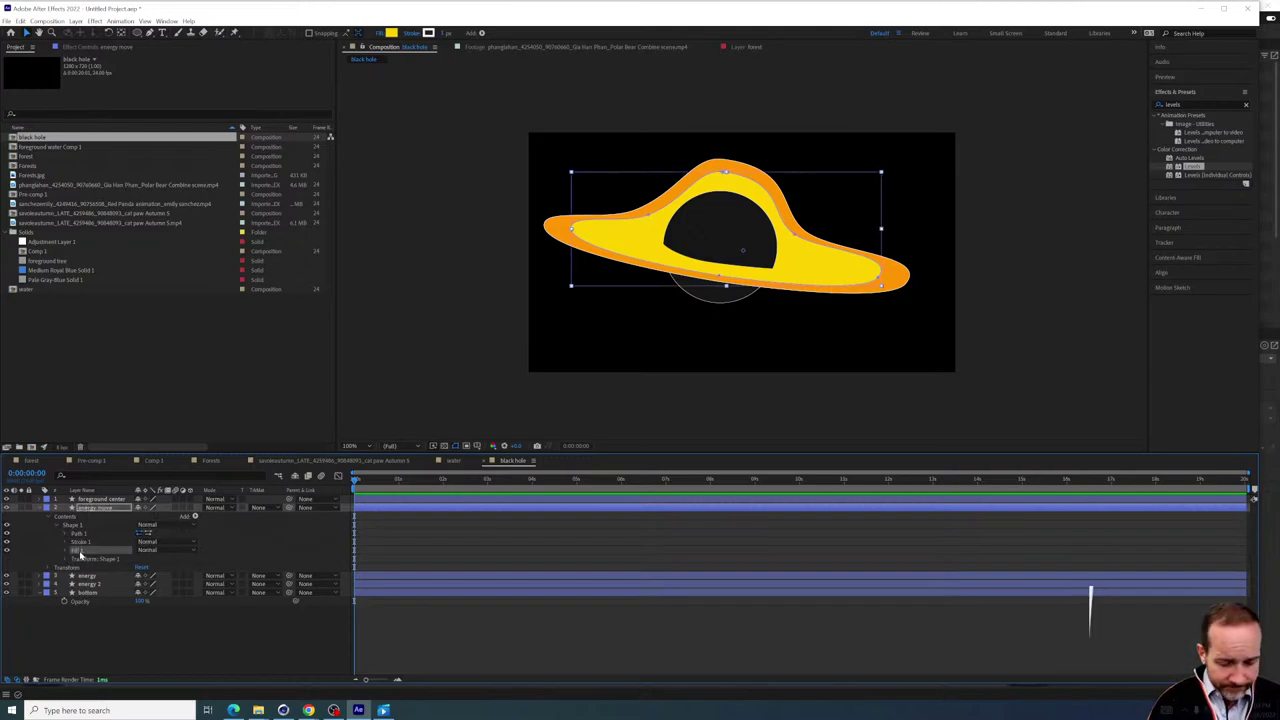
key(Delete)
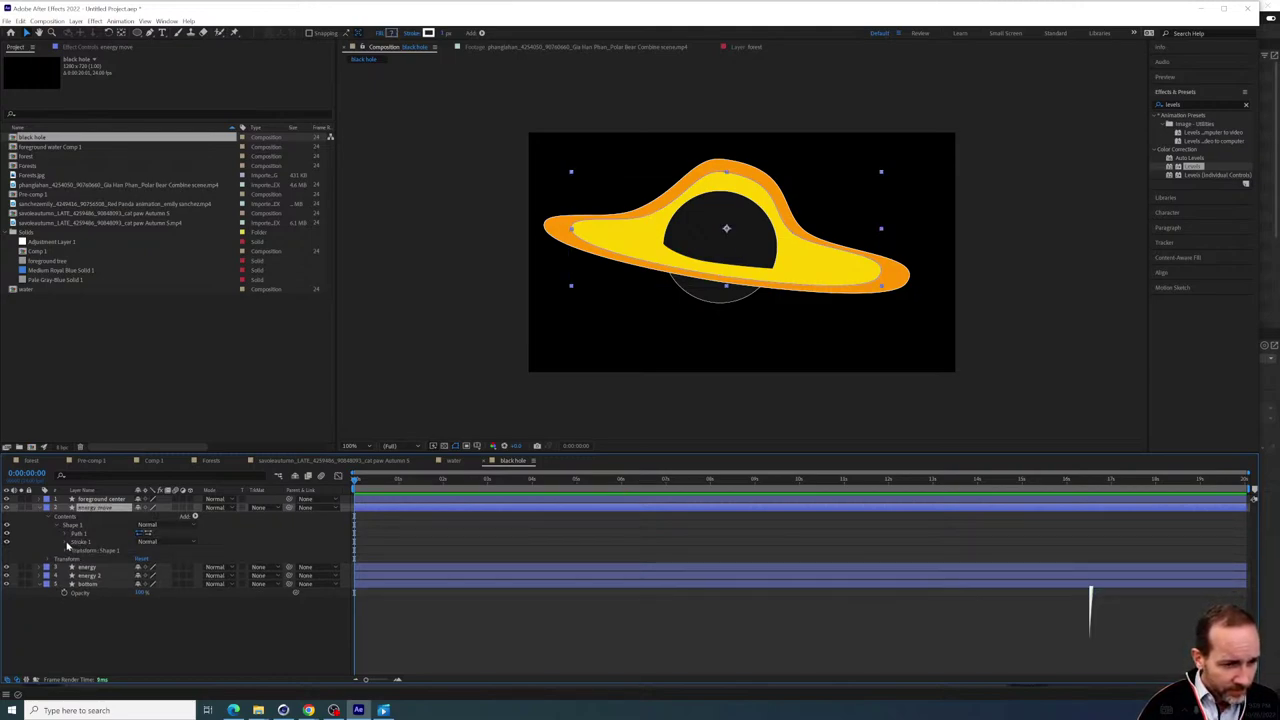
Increase the stroke width of the energy move shape to make a thick white outline
click(67, 543)
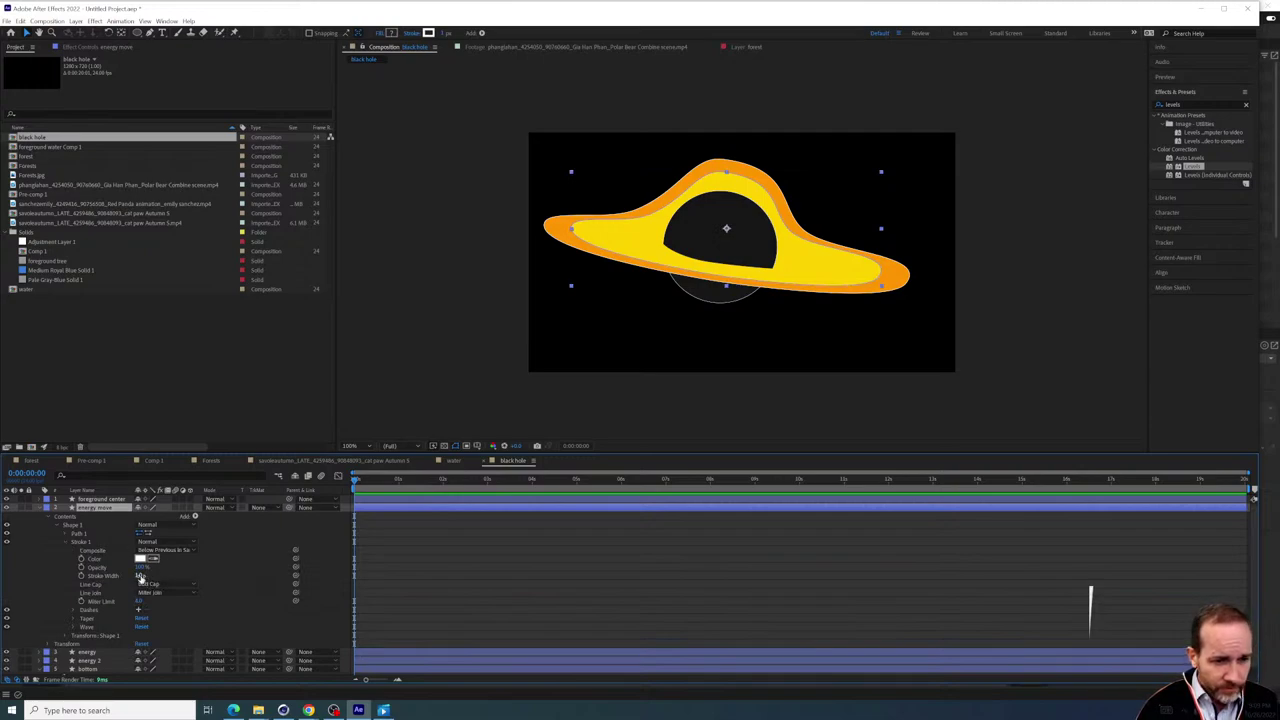
drag(138, 576, 148, 576)
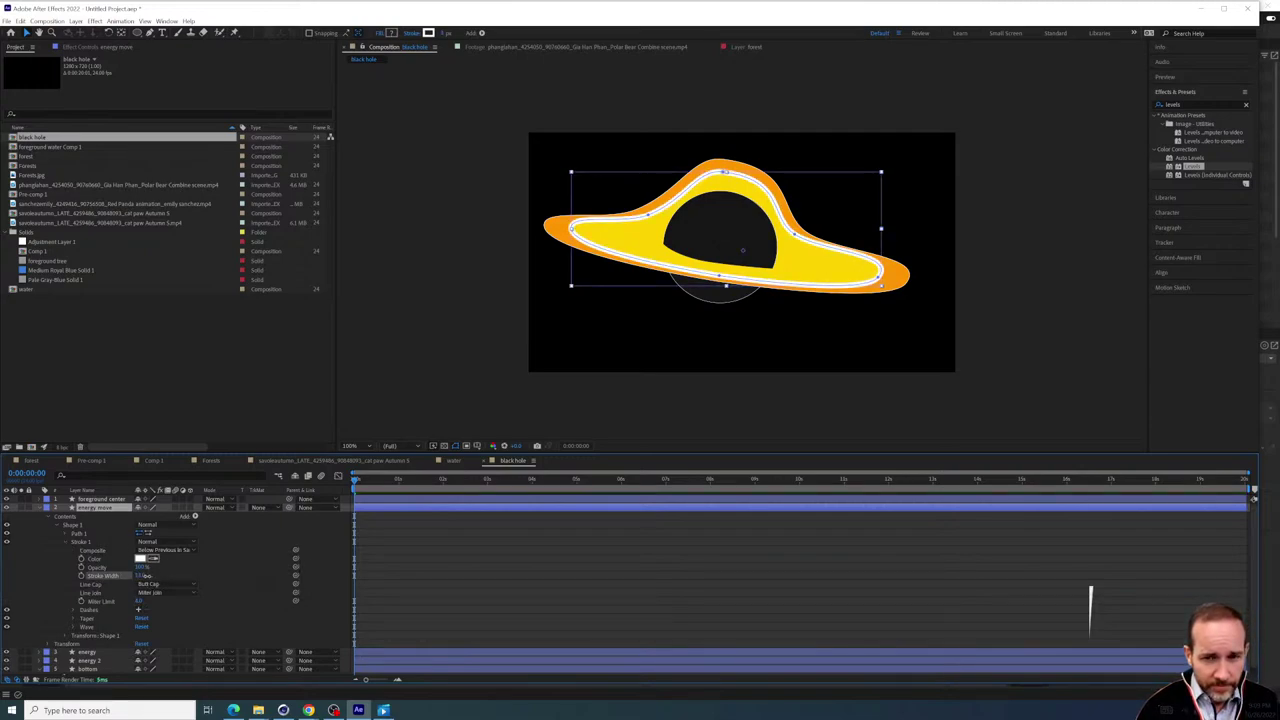
click(70, 524)
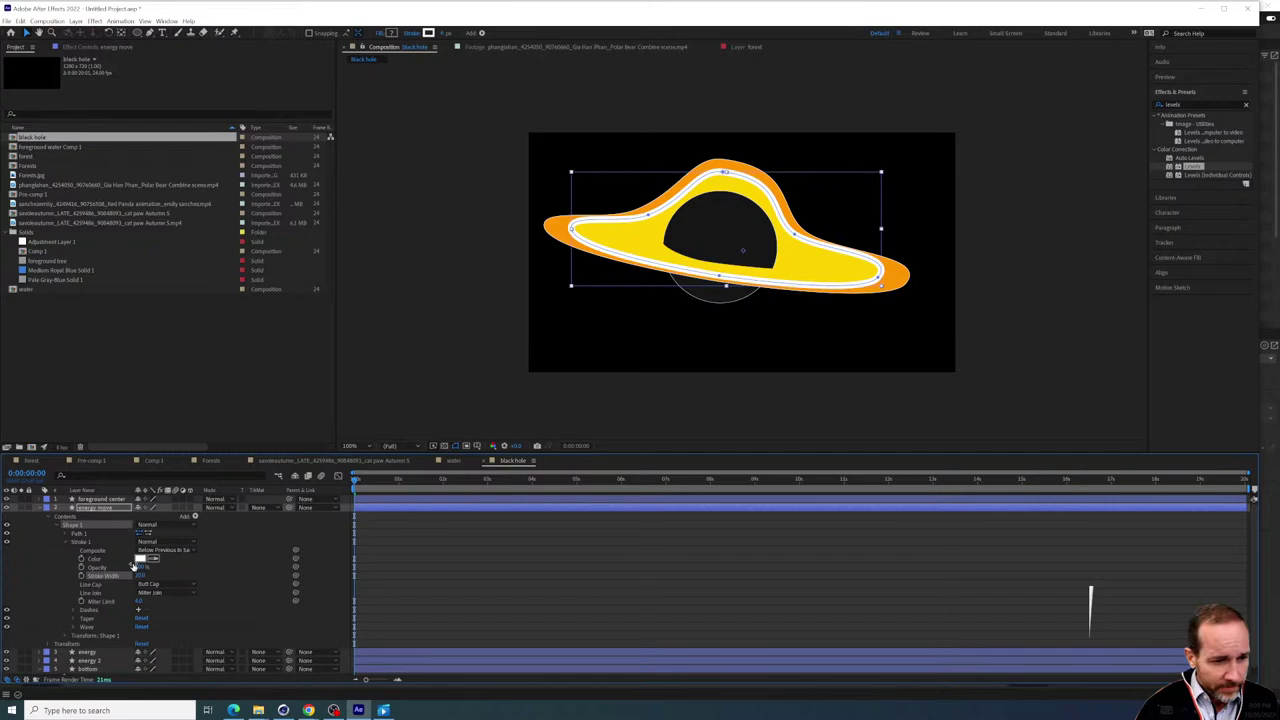
Scale the energy move outline down slightly so it sits inside the yellow disk's edge
click(92, 509)
key(s)
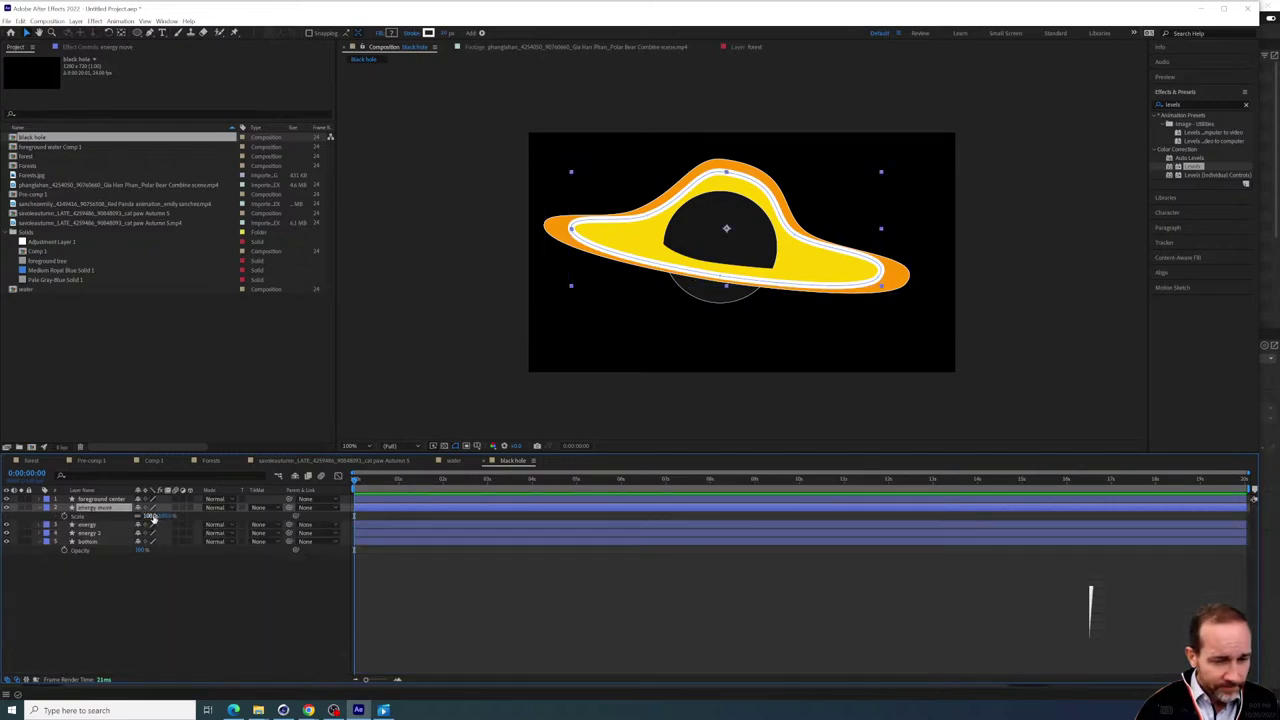
drag(153, 519, 148, 517)
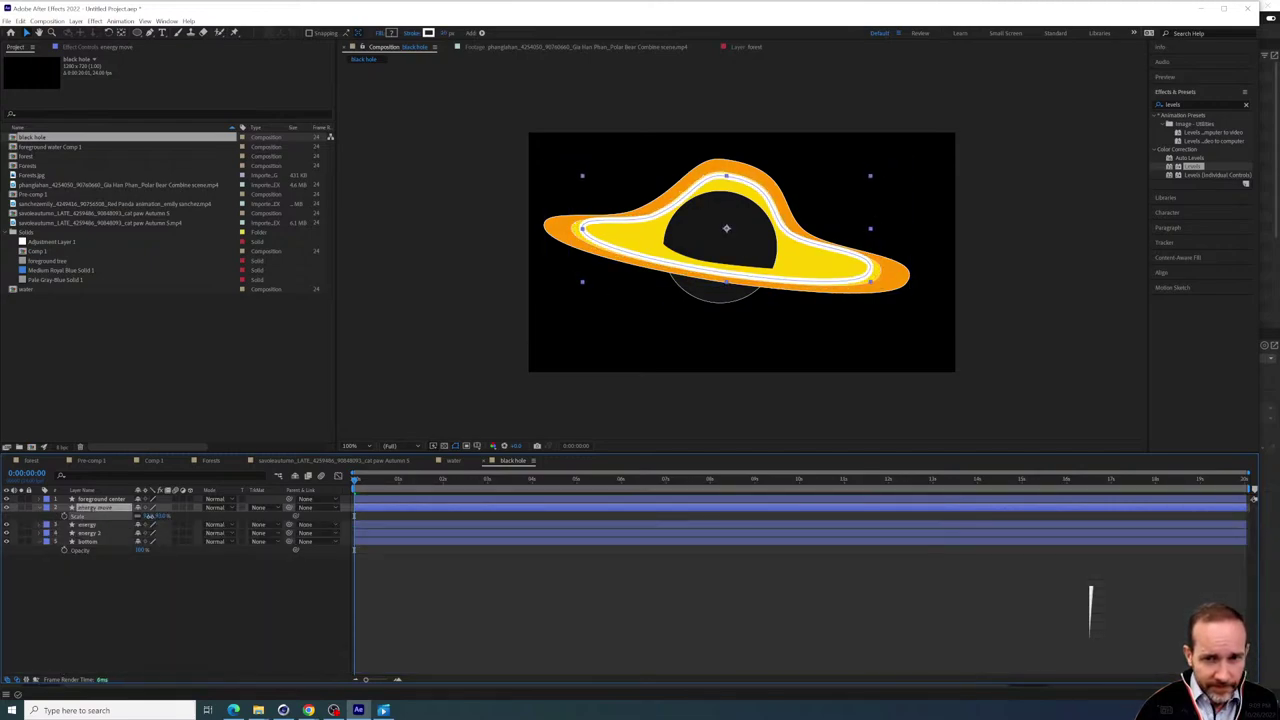
Add Trim Paths to the energy move shape and trim its white stroke to a short segment from 7% to 13%
click(42, 508)
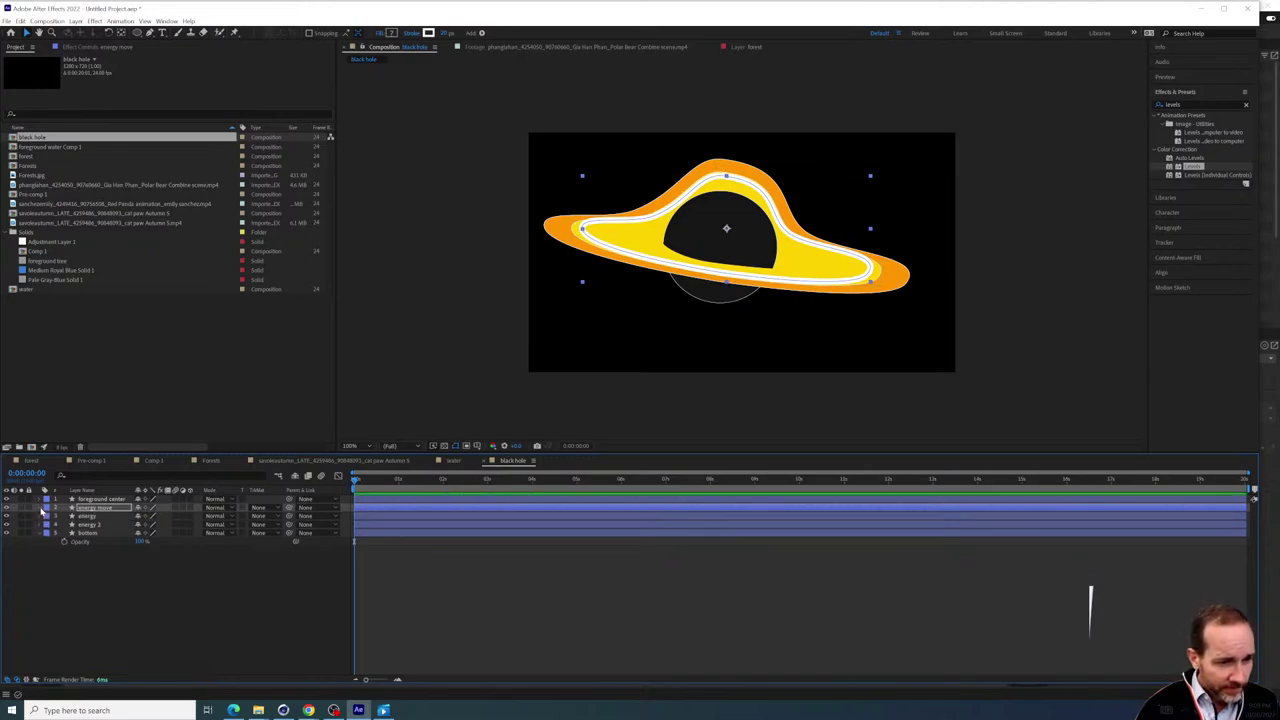
click(43, 508)
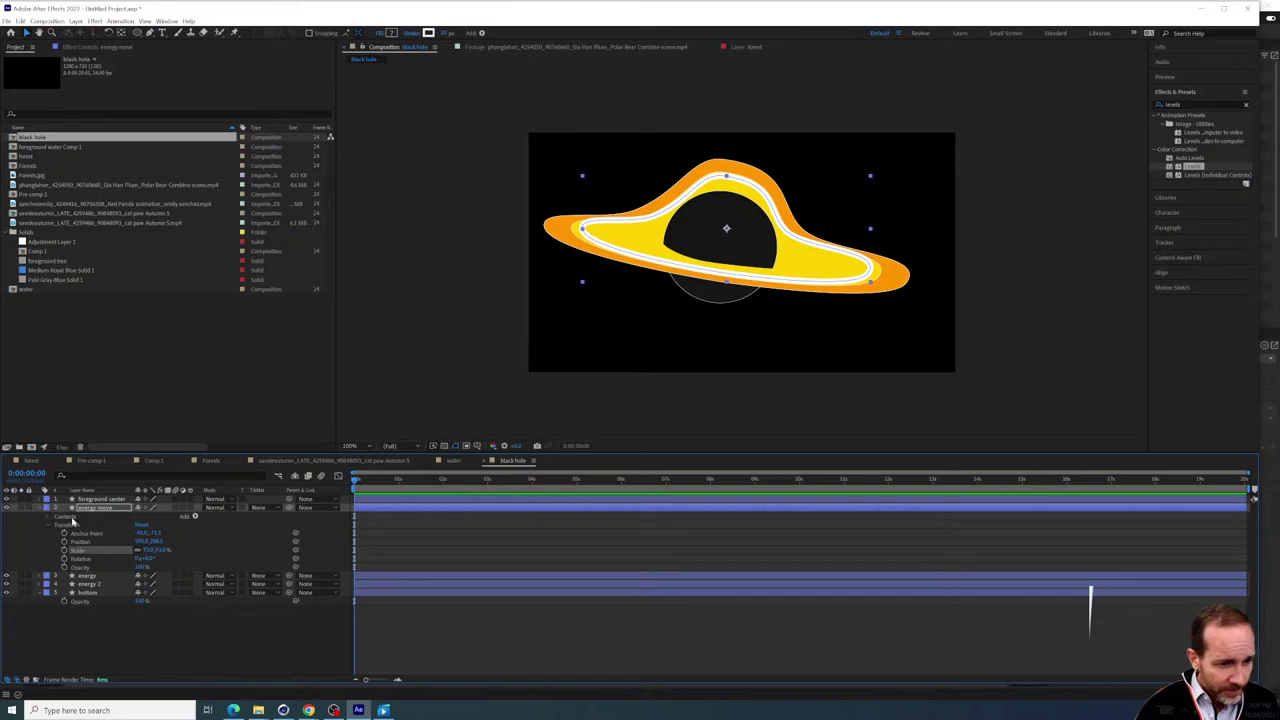
click(71, 517)
click(195, 517)
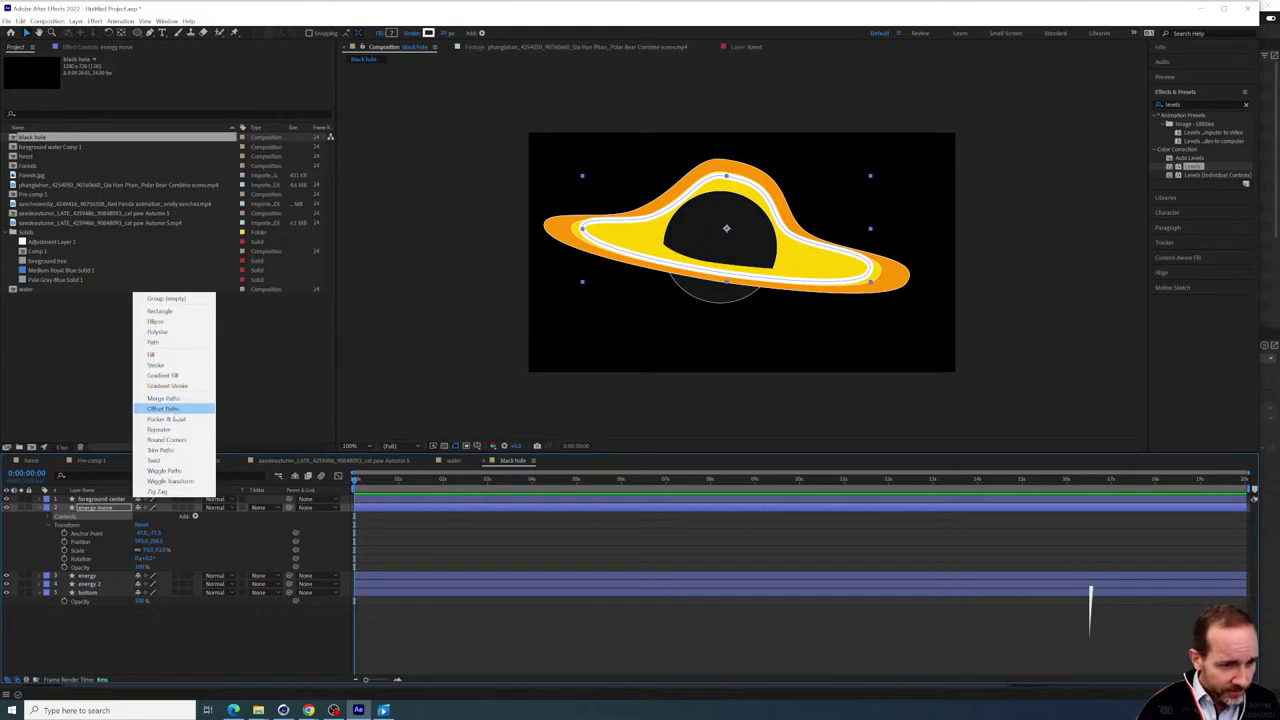
click(165, 450)
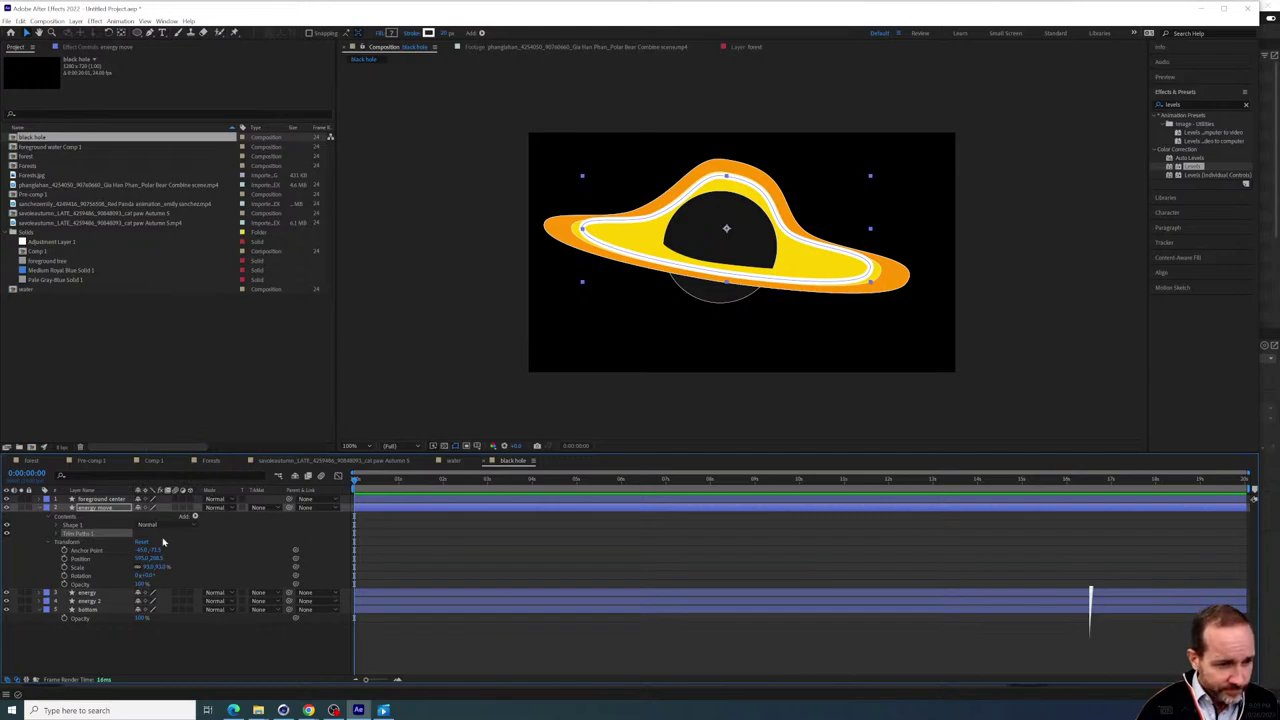
click(57, 535)
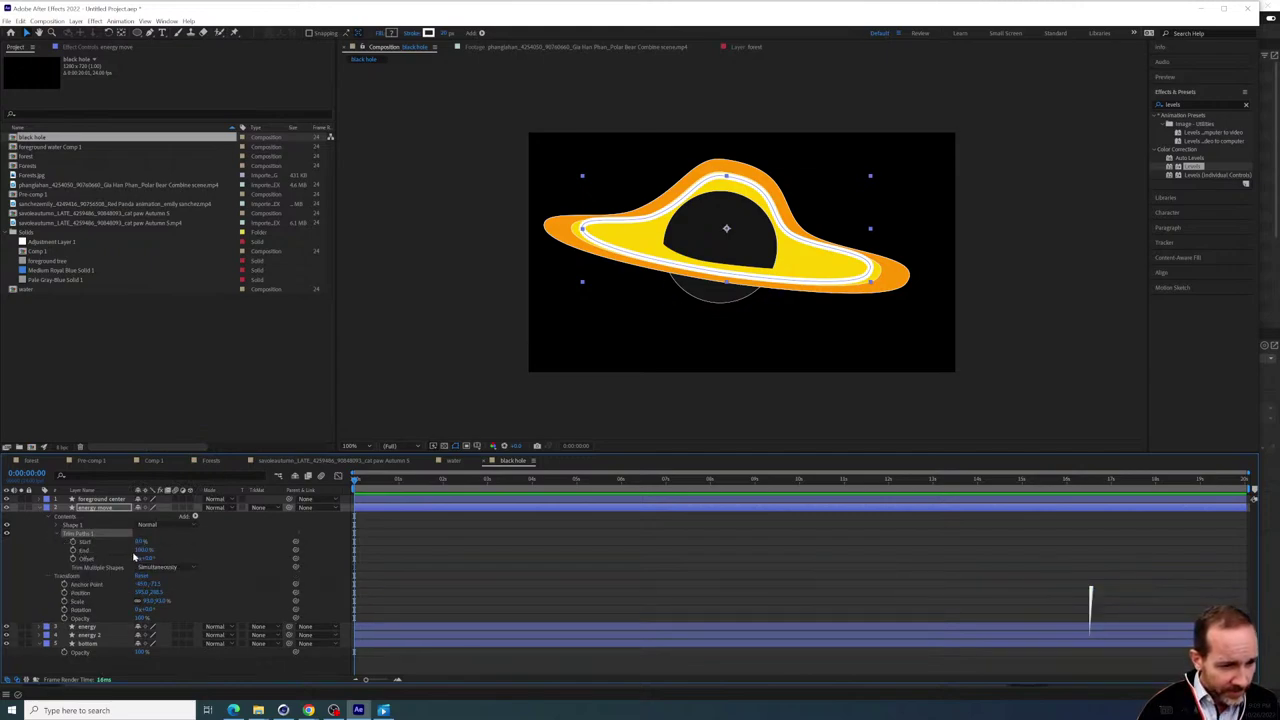
drag(141, 542, 101, 552)
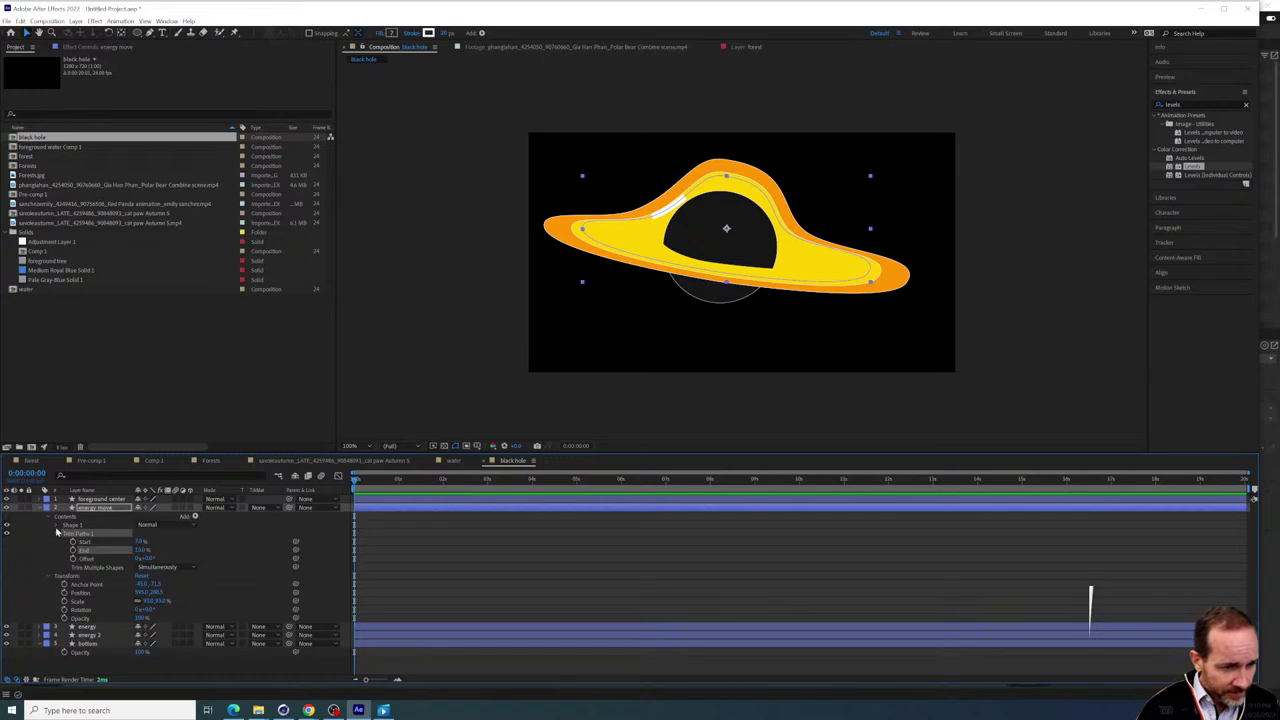
Set the line cap of the energy move stroke to Round Cap
click(57, 525)
click(63, 543)
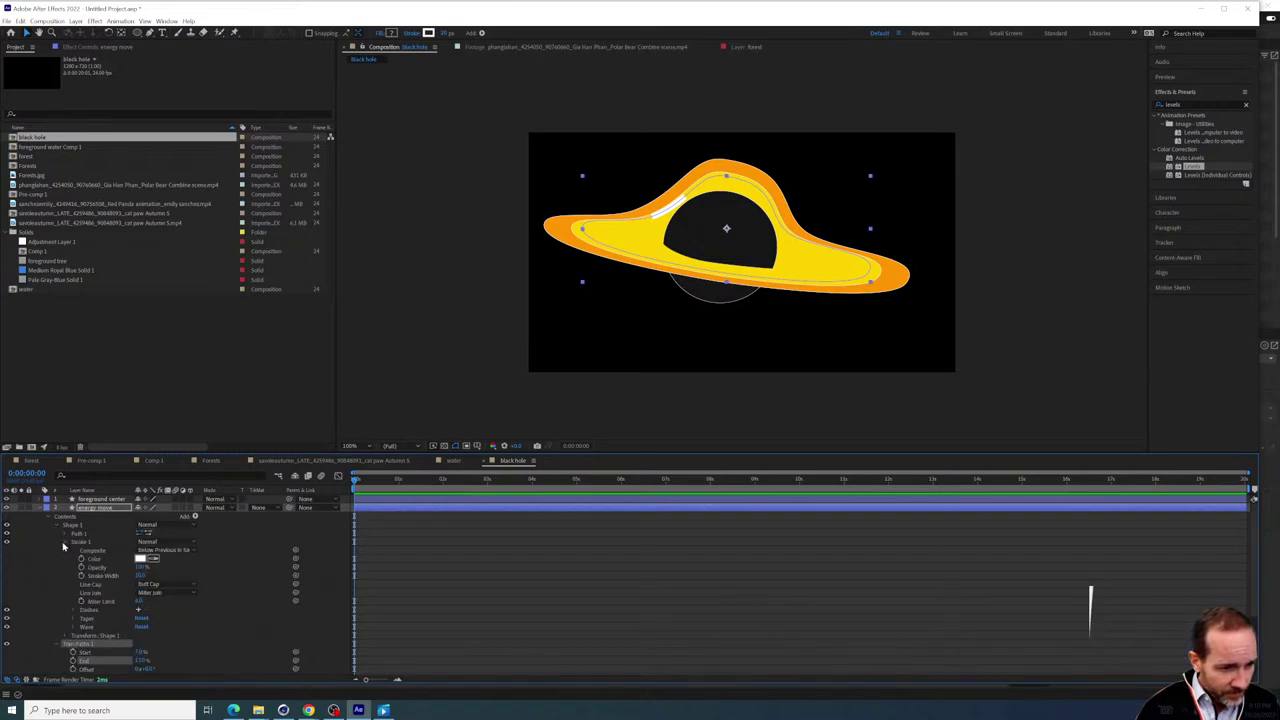
click(150, 592)
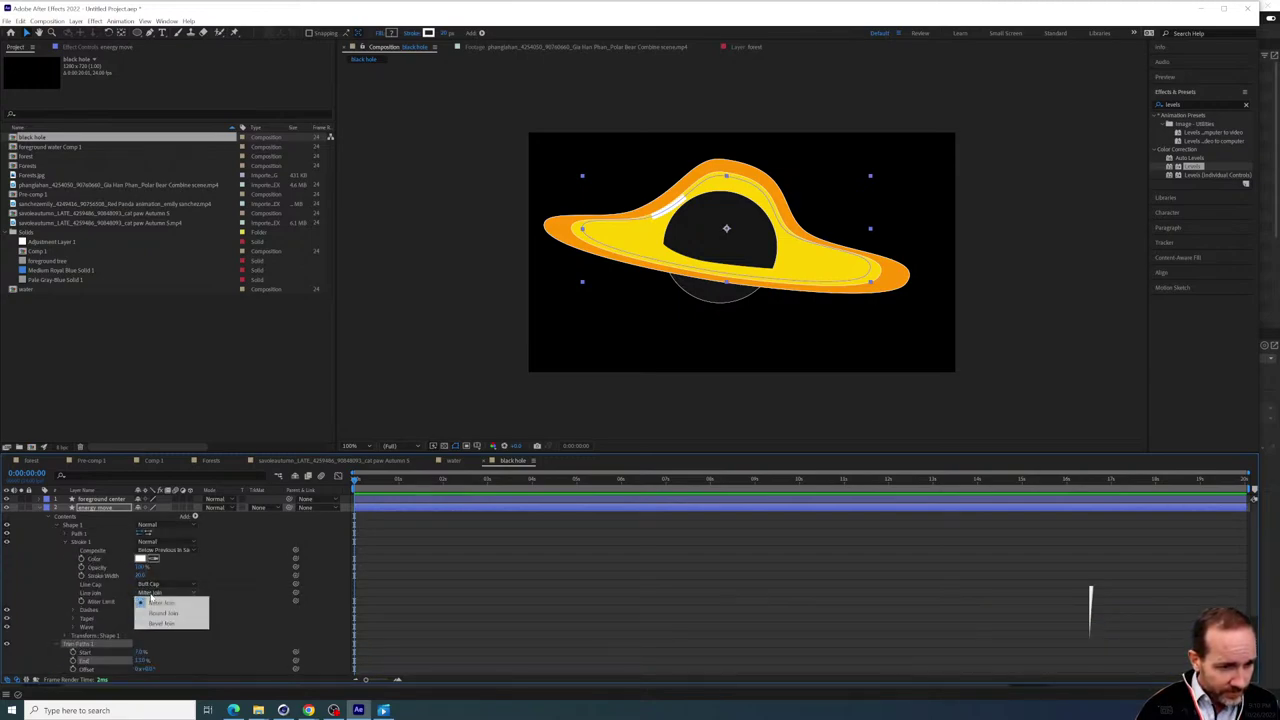
click(160, 613)
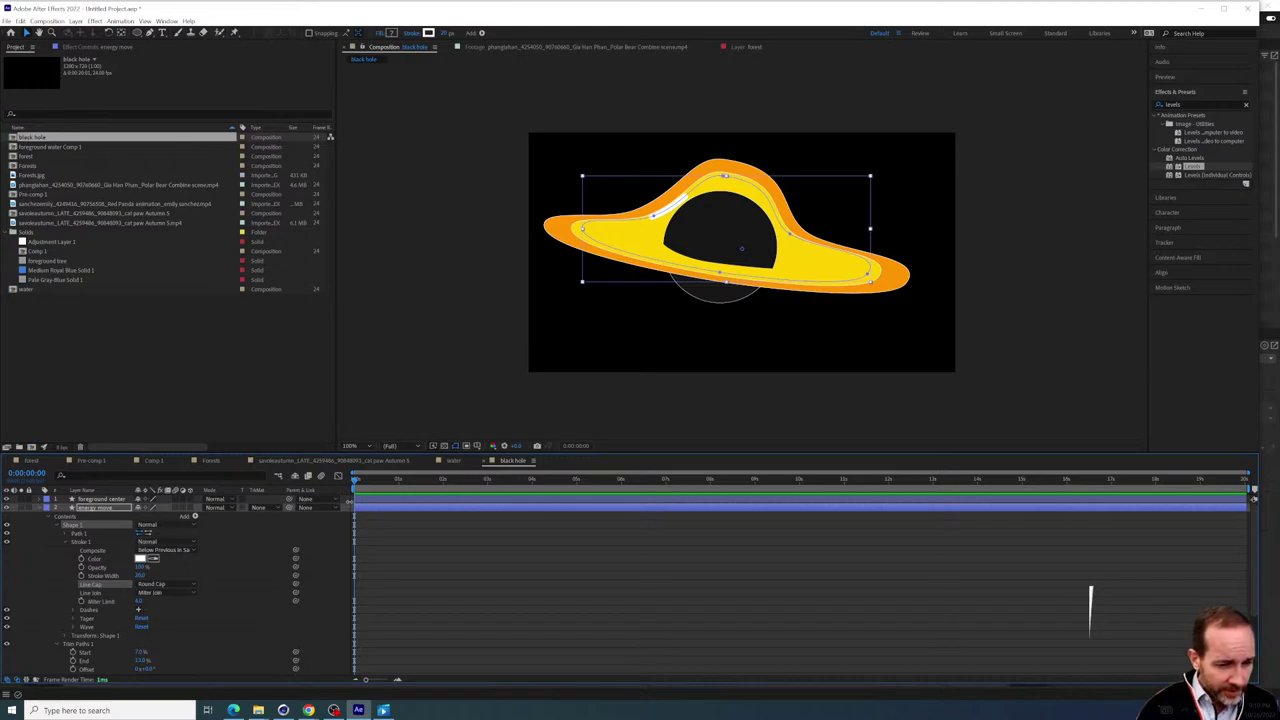
Slide the white segment around the outline to the disk's right side with the Trim Paths offset
click(65, 542)
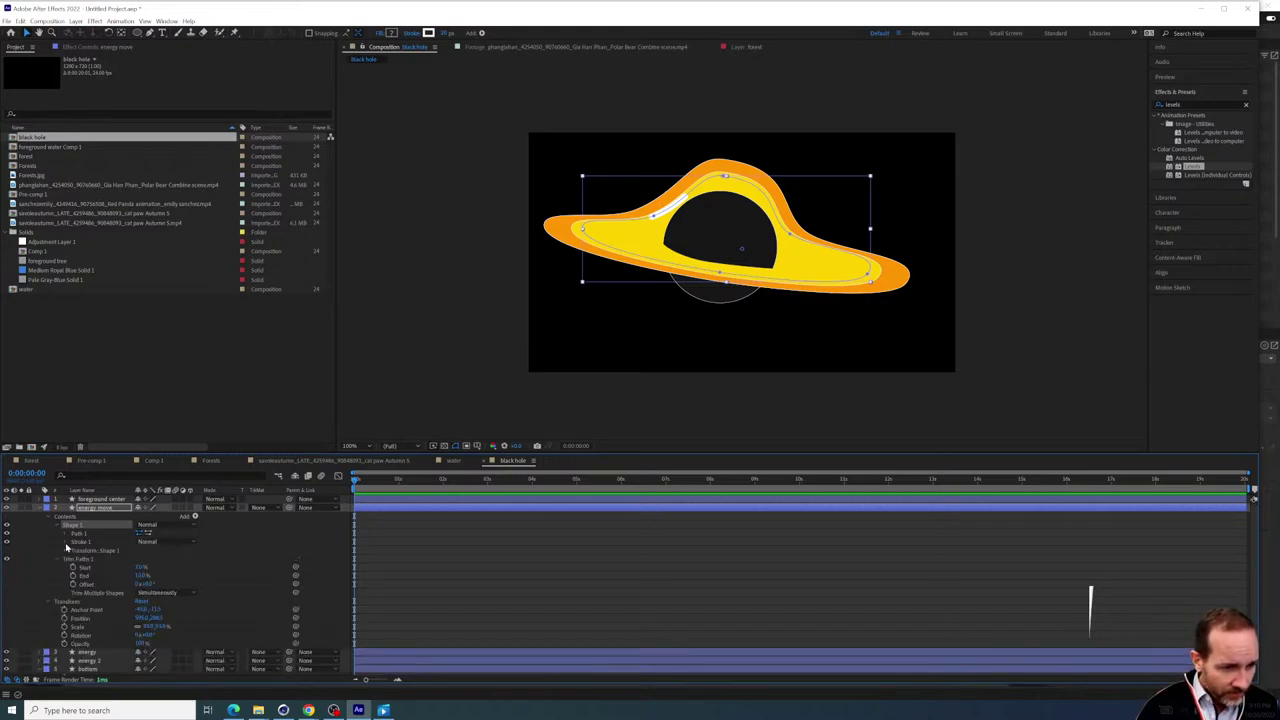
click(152, 586)
mouse_move(155, 584)
mouse_down()
mouse_move(519, 567)
mouse_move(249, 594)
mouse_up()
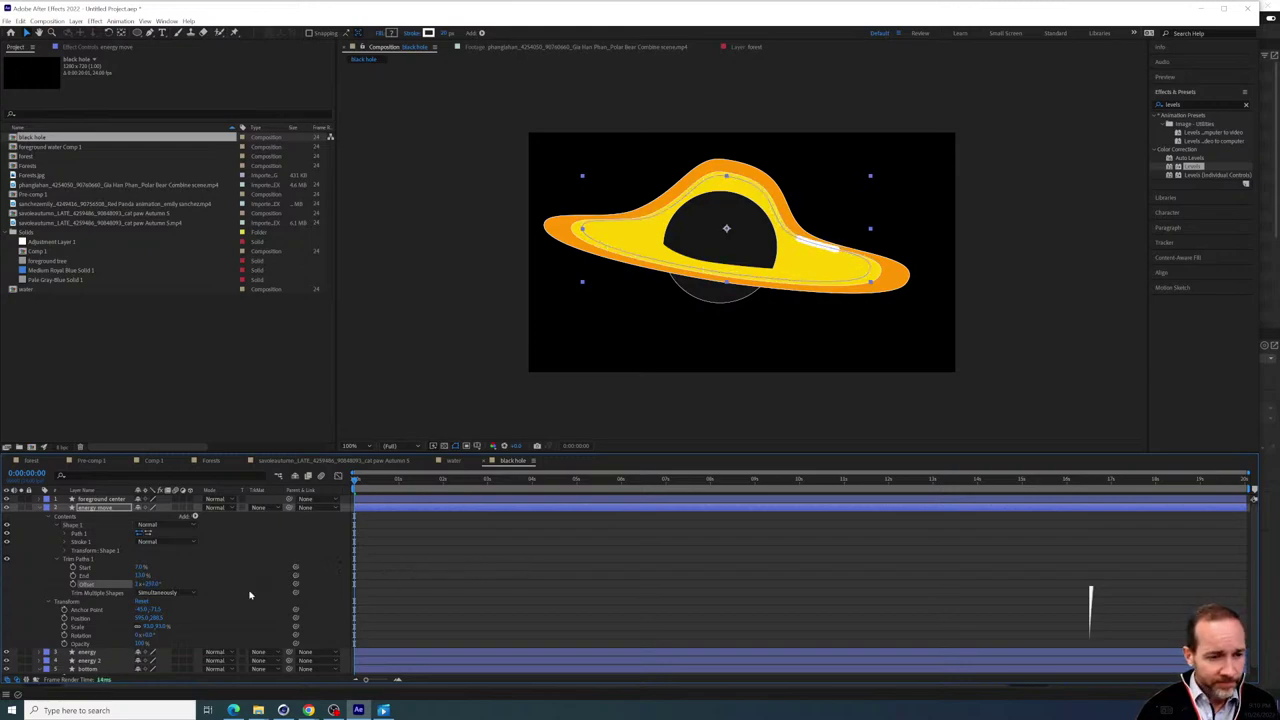
Reshape the energy move path by lowering its top point toward the black center and adjusting the point beside it on the right
click(81, 533)
click(61, 534)
click(64, 533)
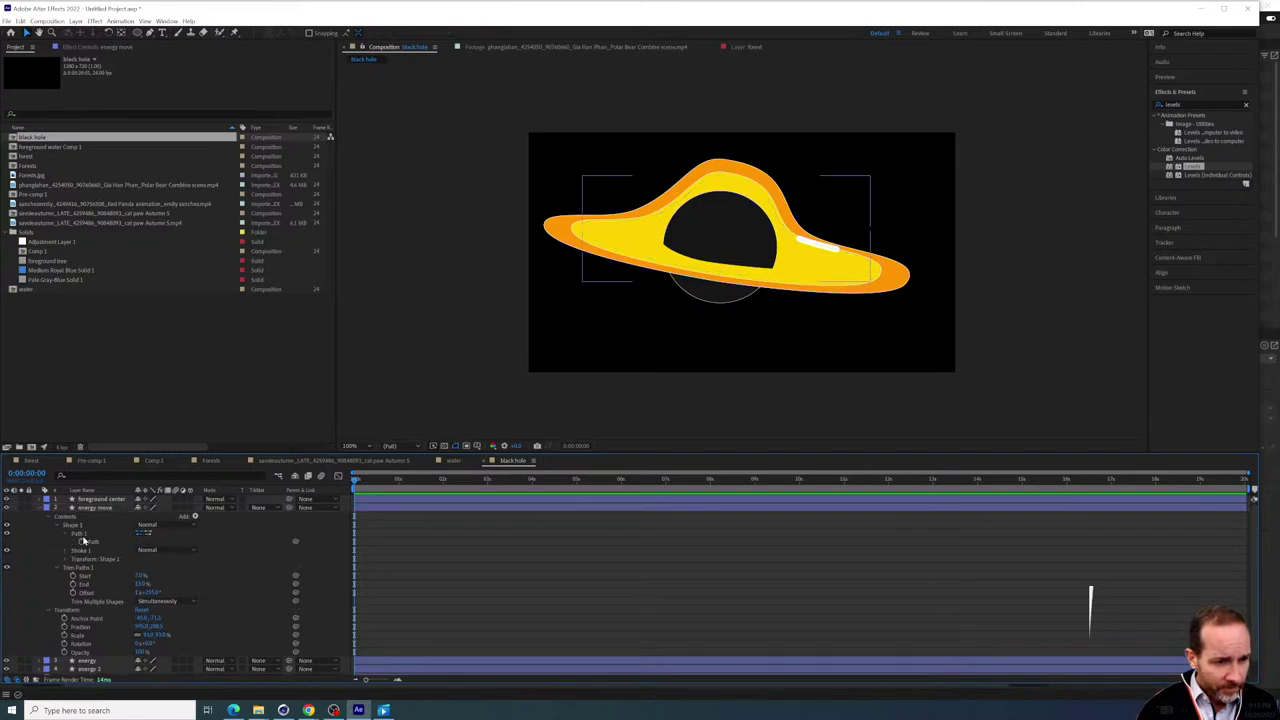
click(86, 541)
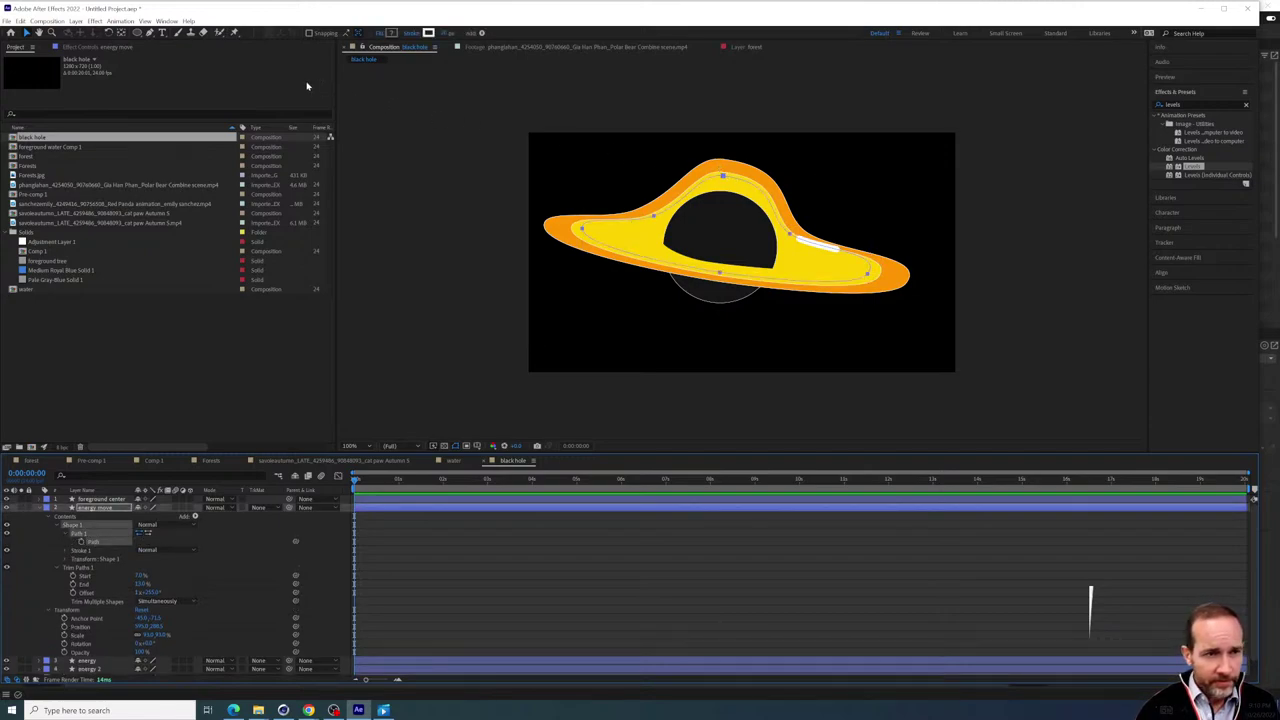
click(25, 33)
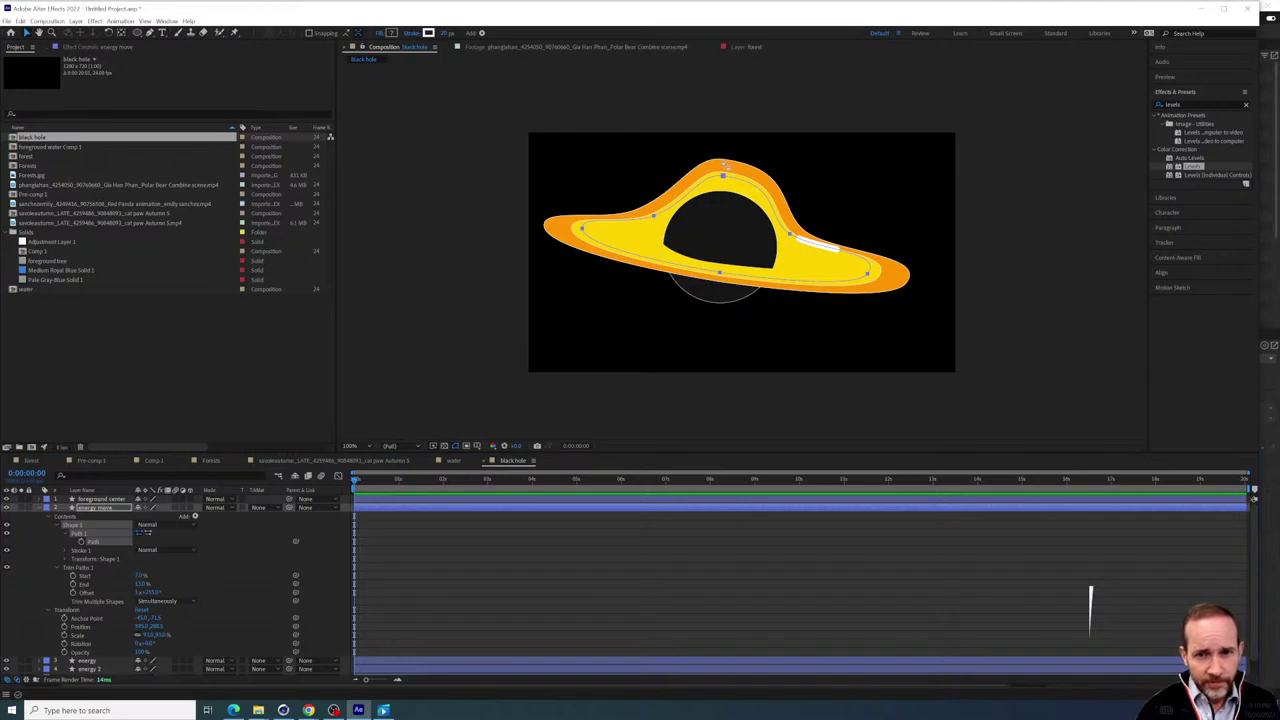
click(718, 184)
click(731, 190)
drag(727, 178, 727, 190)
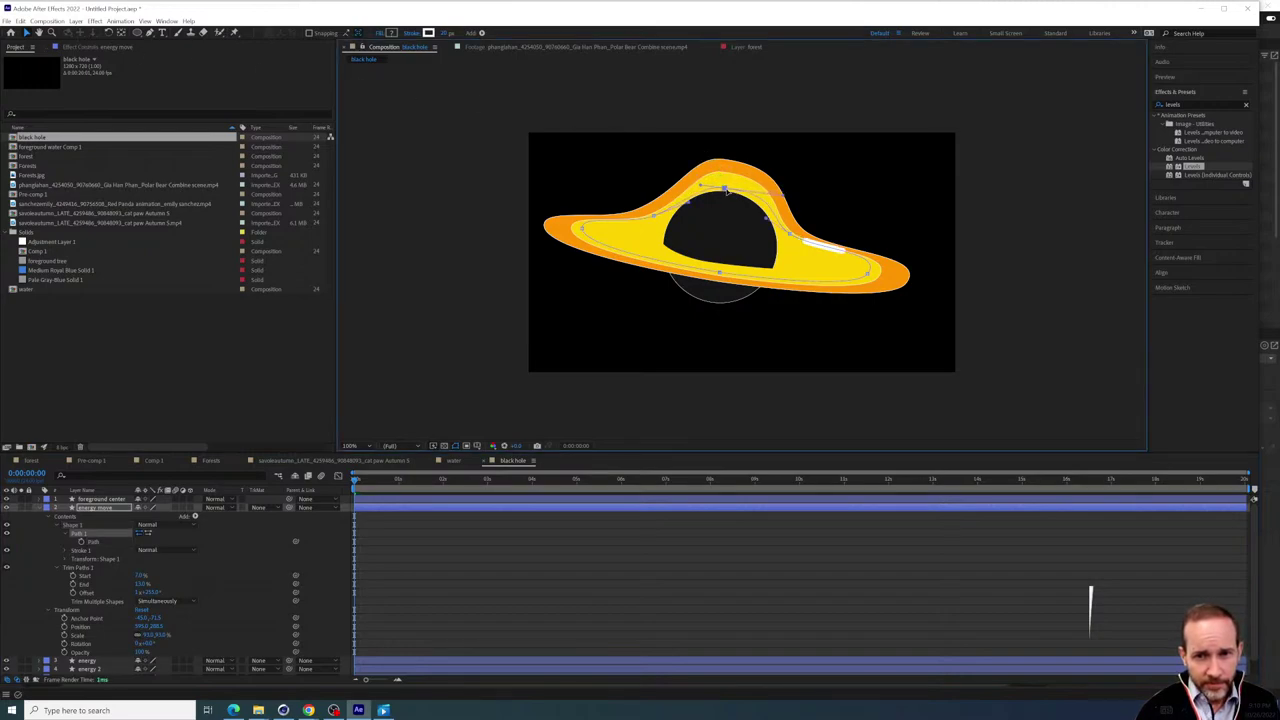
click(789, 238)
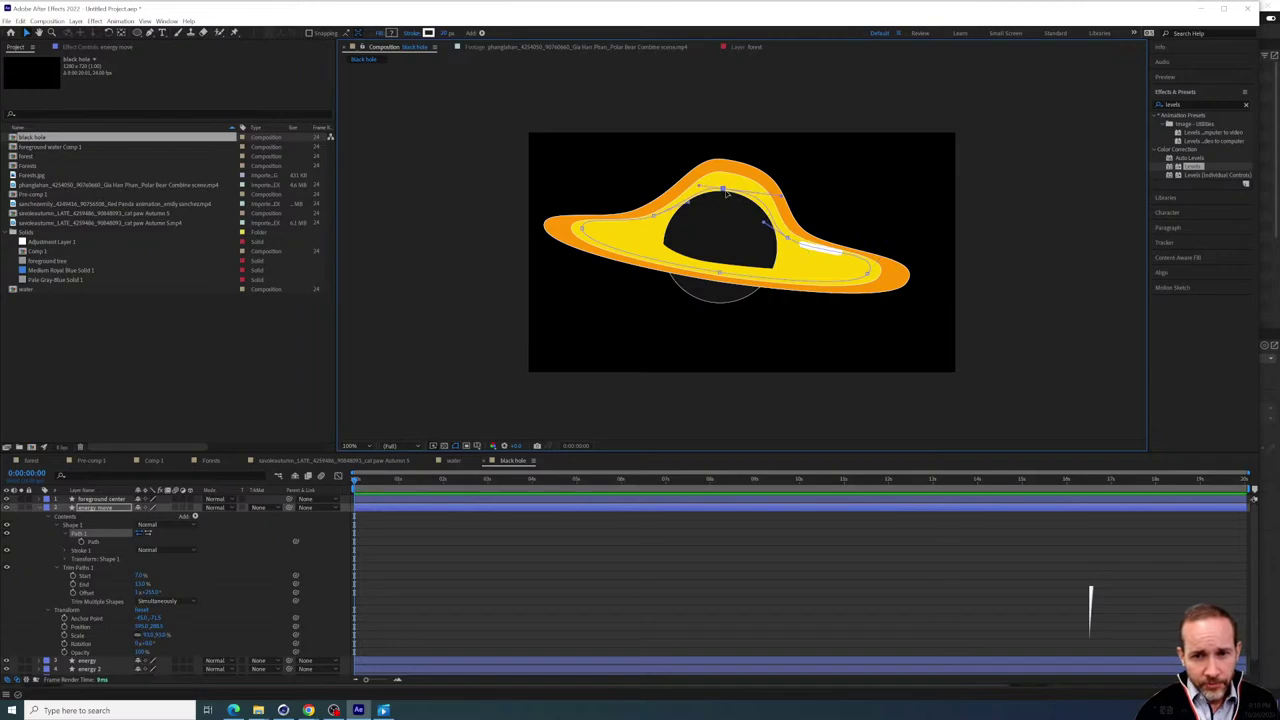
drag(727, 194, 727, 198)
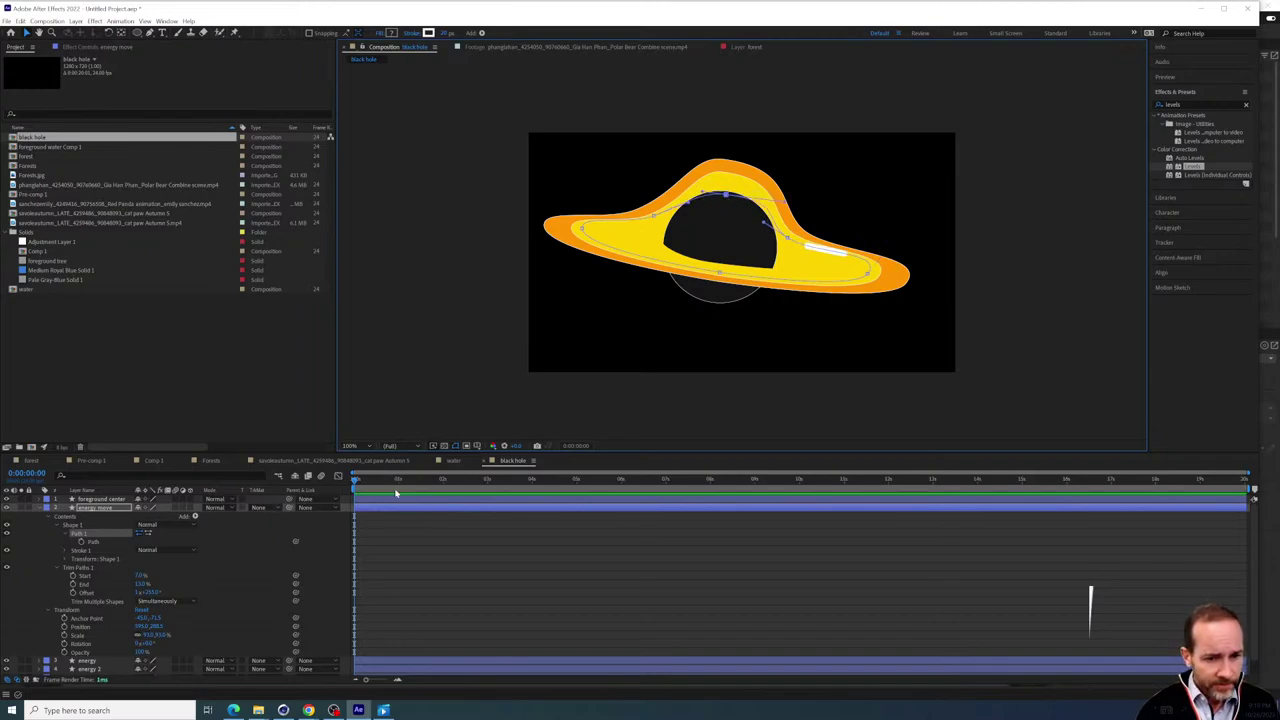
Keyframe the Trim Paths offset at 0:00 and increase it at 3:03 so the white segment travels around the disk
drag(150, 593, 545, 620)
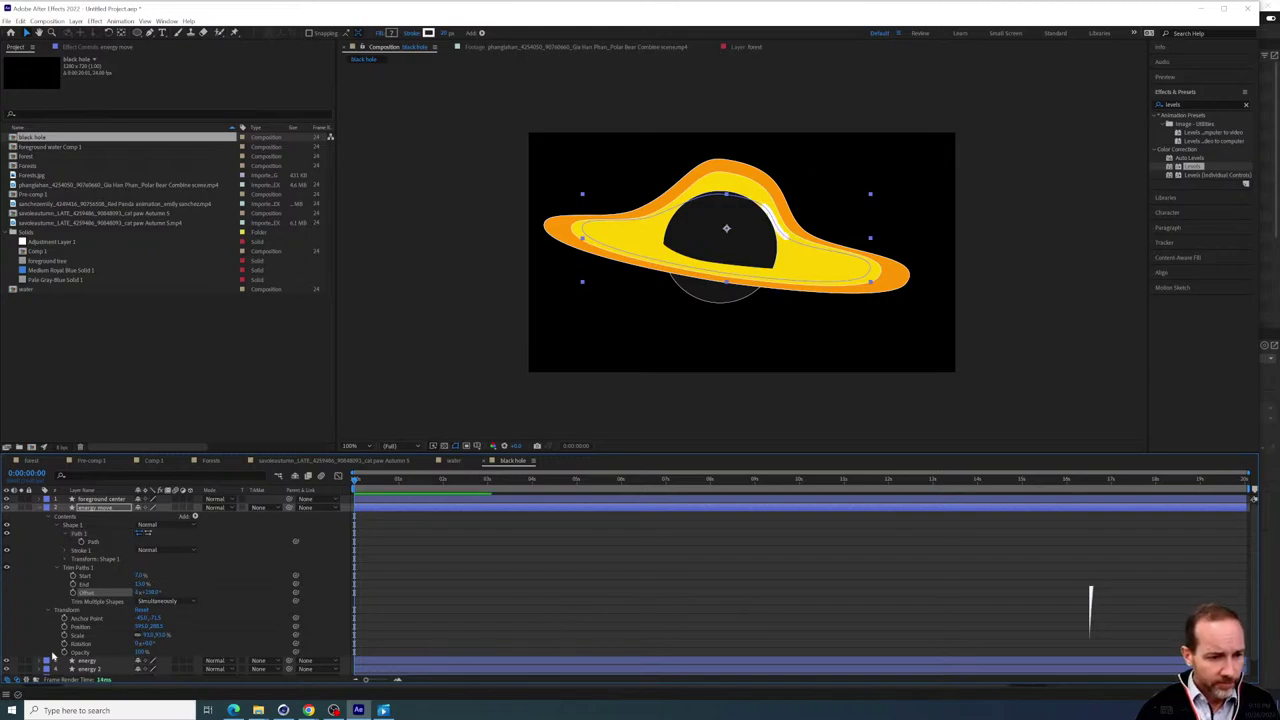
click(72, 593)
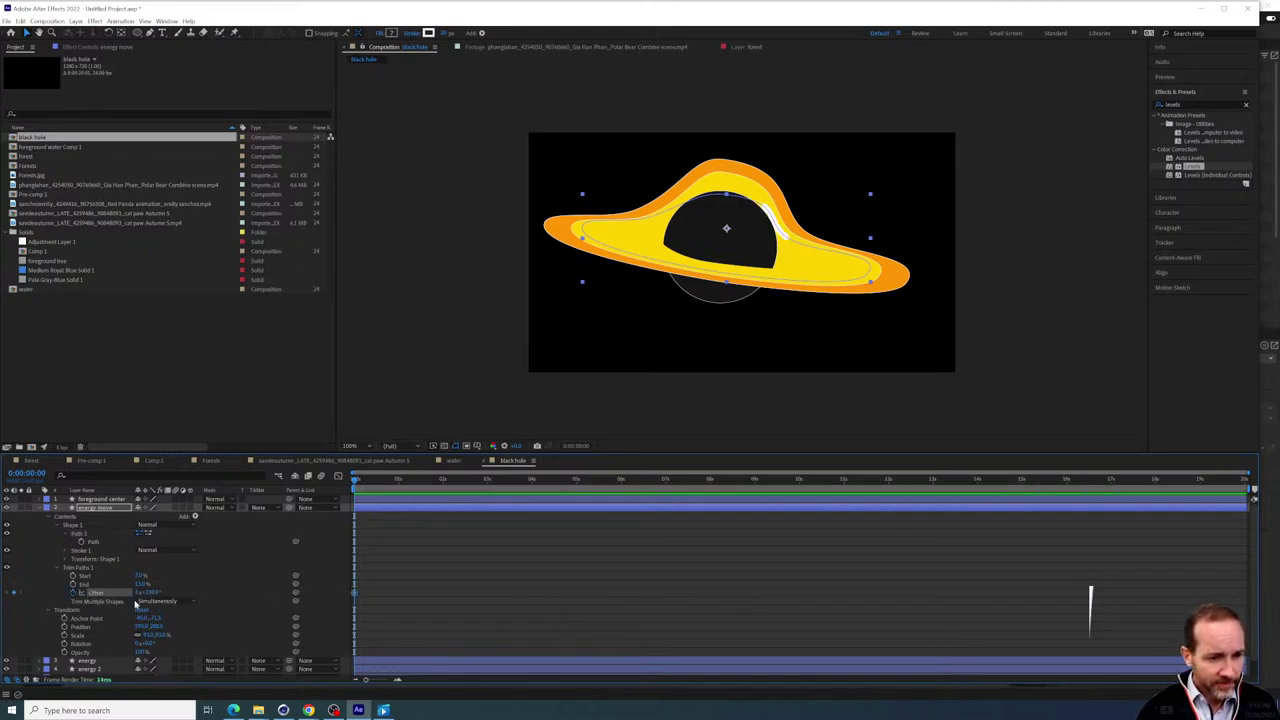
drag(379, 481, 492, 481)
drag(148, 593, 380, 608)
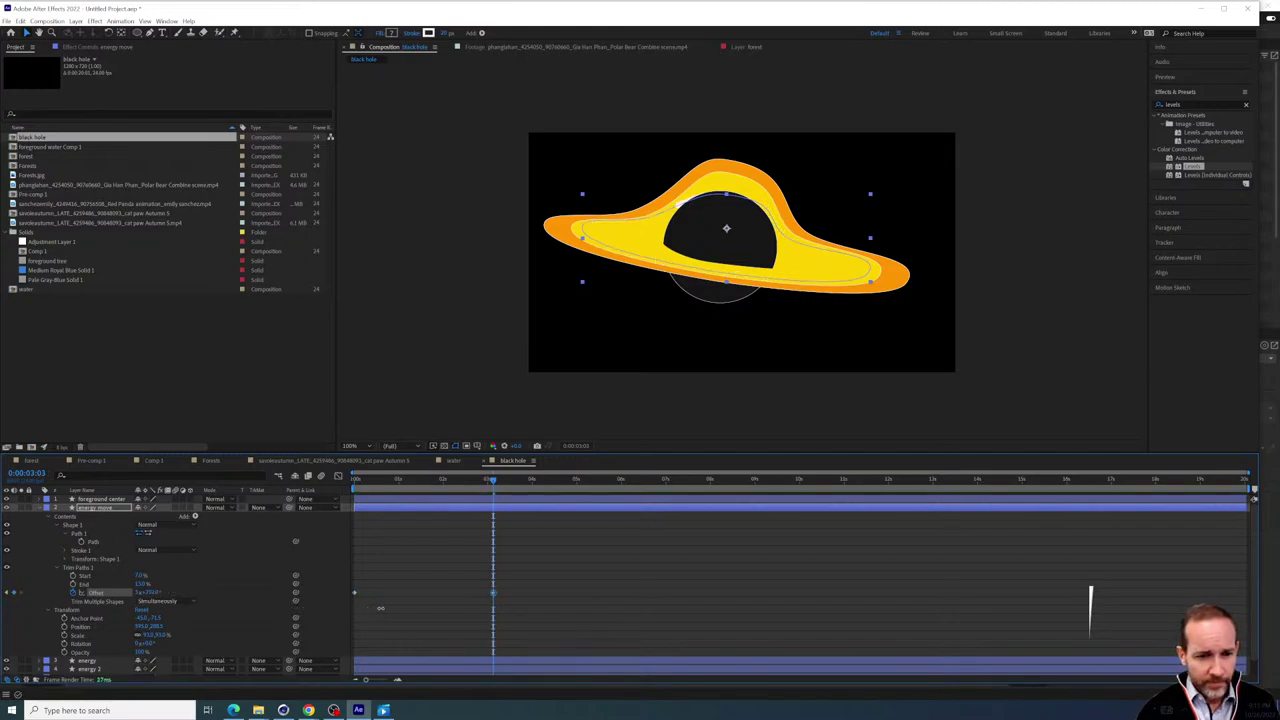
Preview the moving white segment from the start of the composition
drag(389, 485, 322, 484)
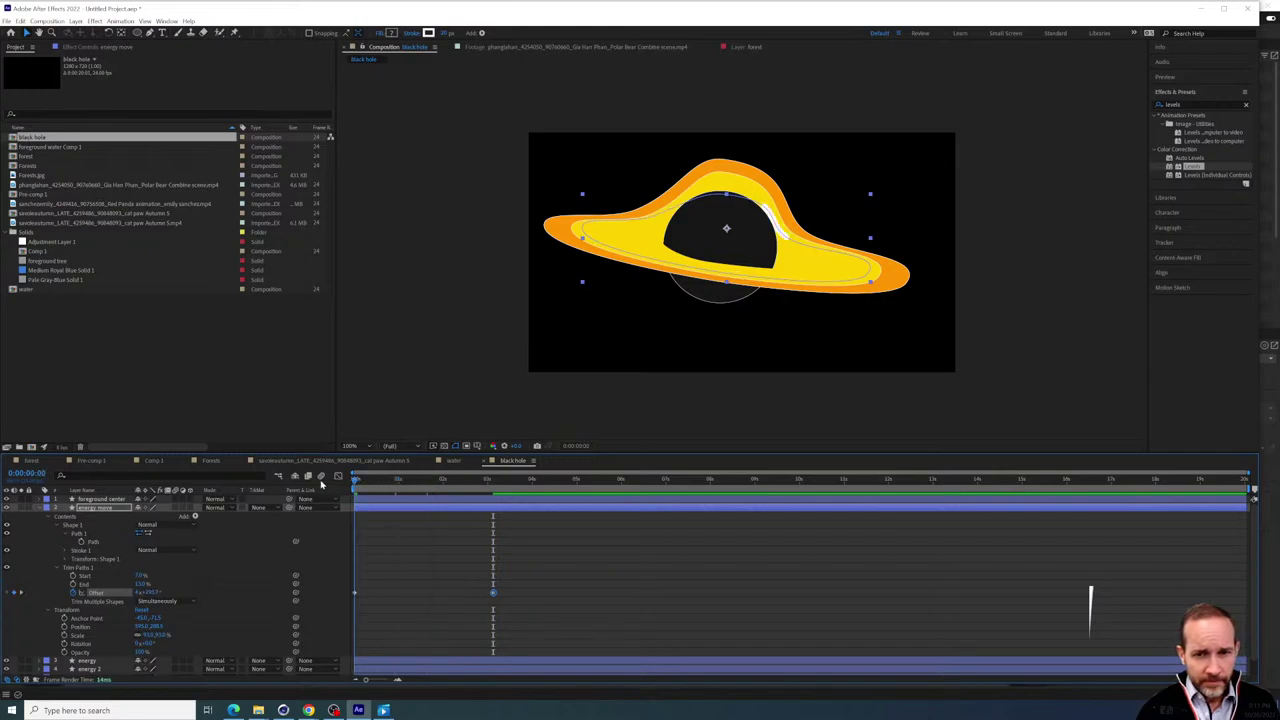
key(space)
click(388, 489)
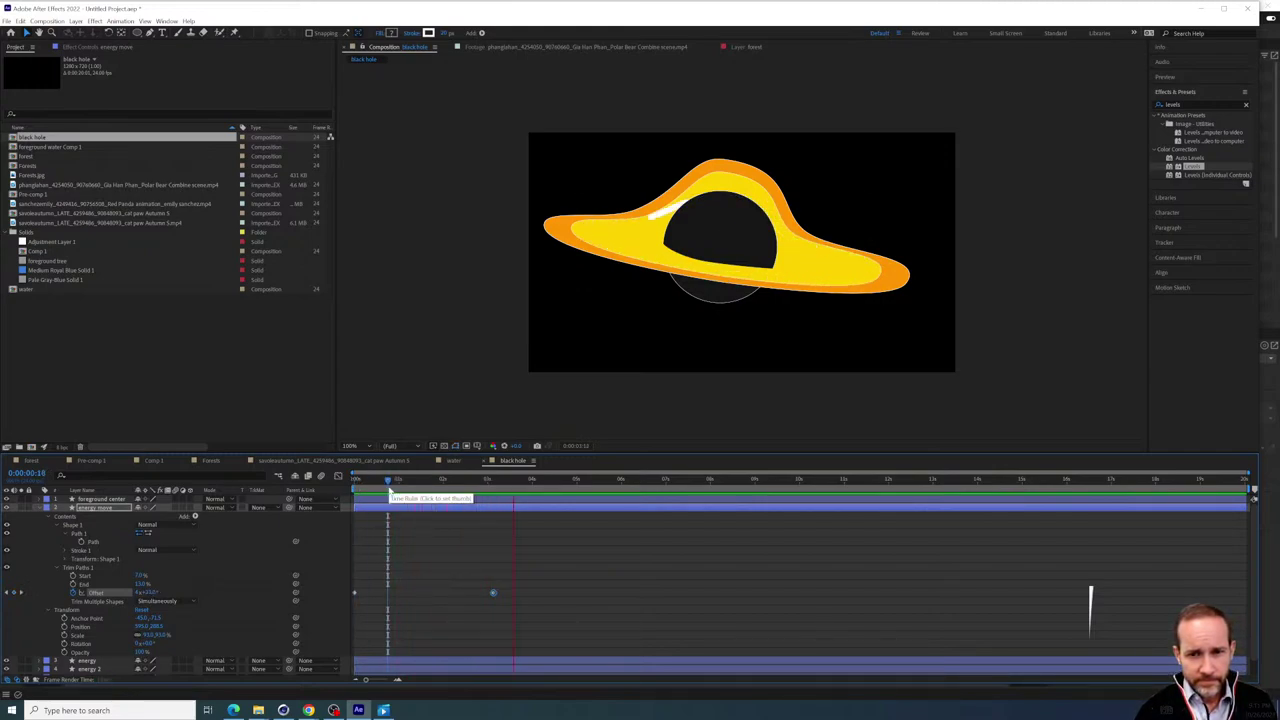
drag(393, 486, 378, 486)
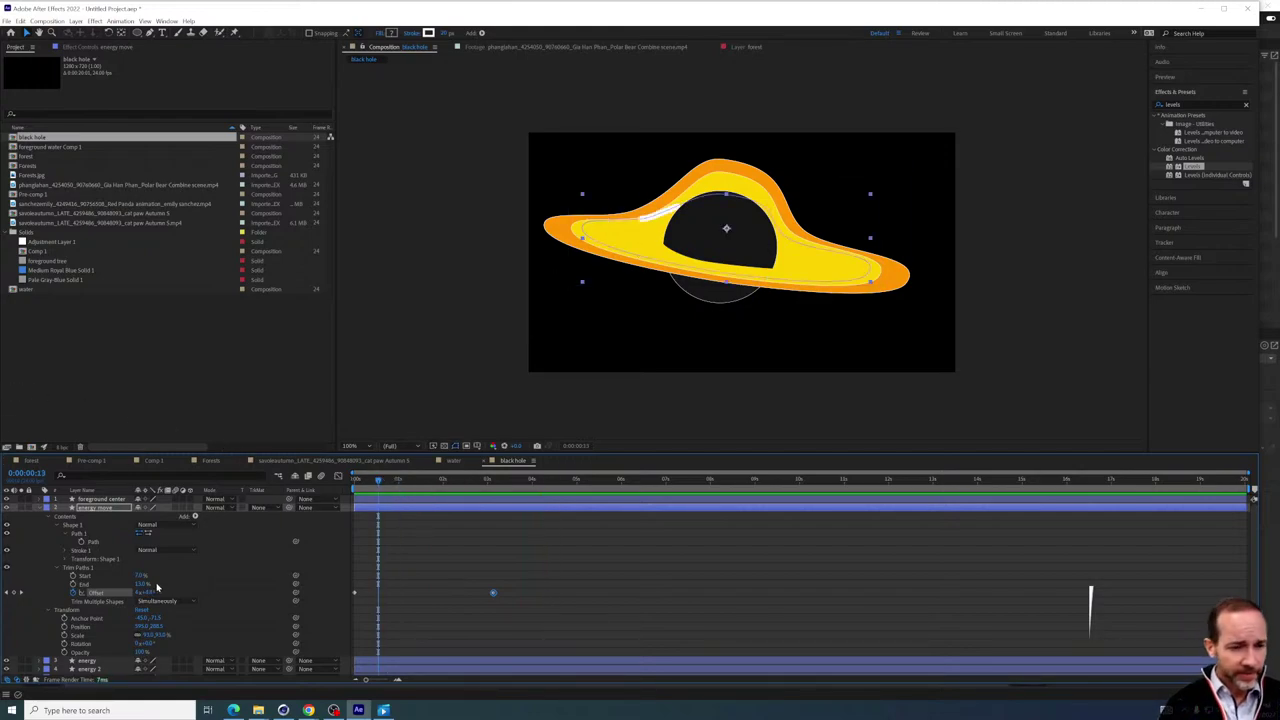
Change the energy move stroke color to the disk's yellow, FFD200
click(65, 551)
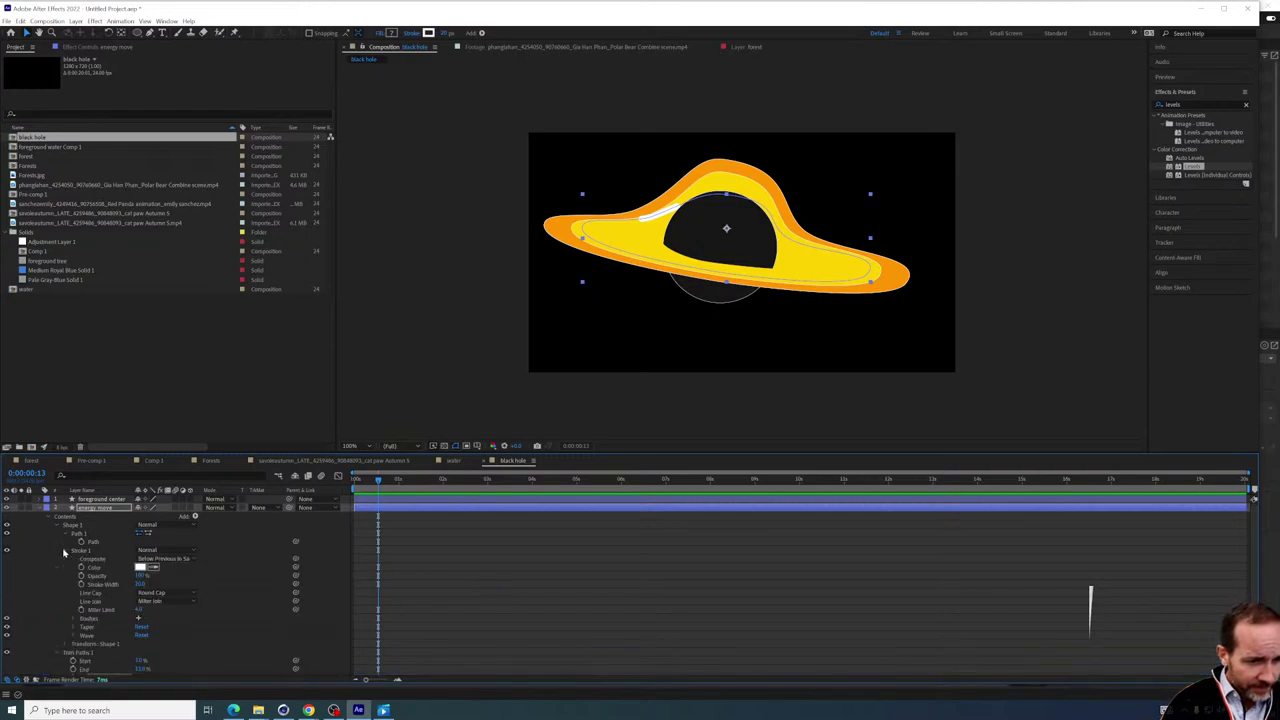
click(638, 243)
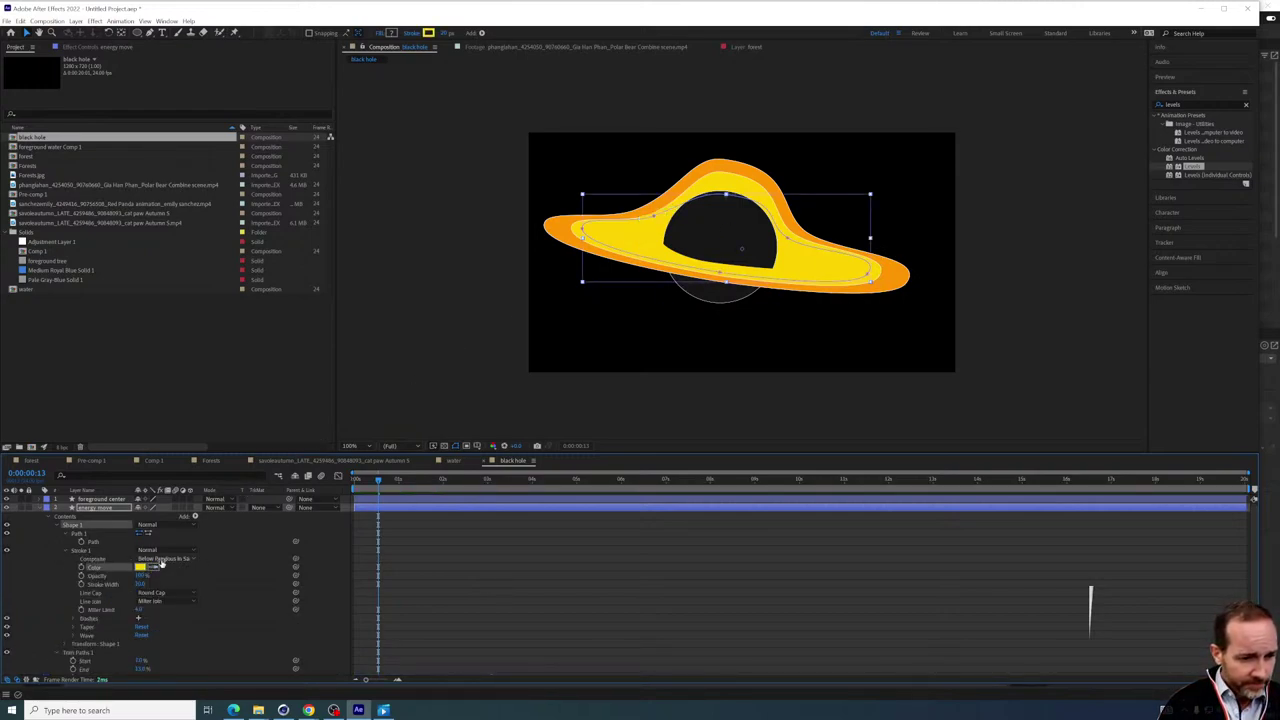
click(141, 567)
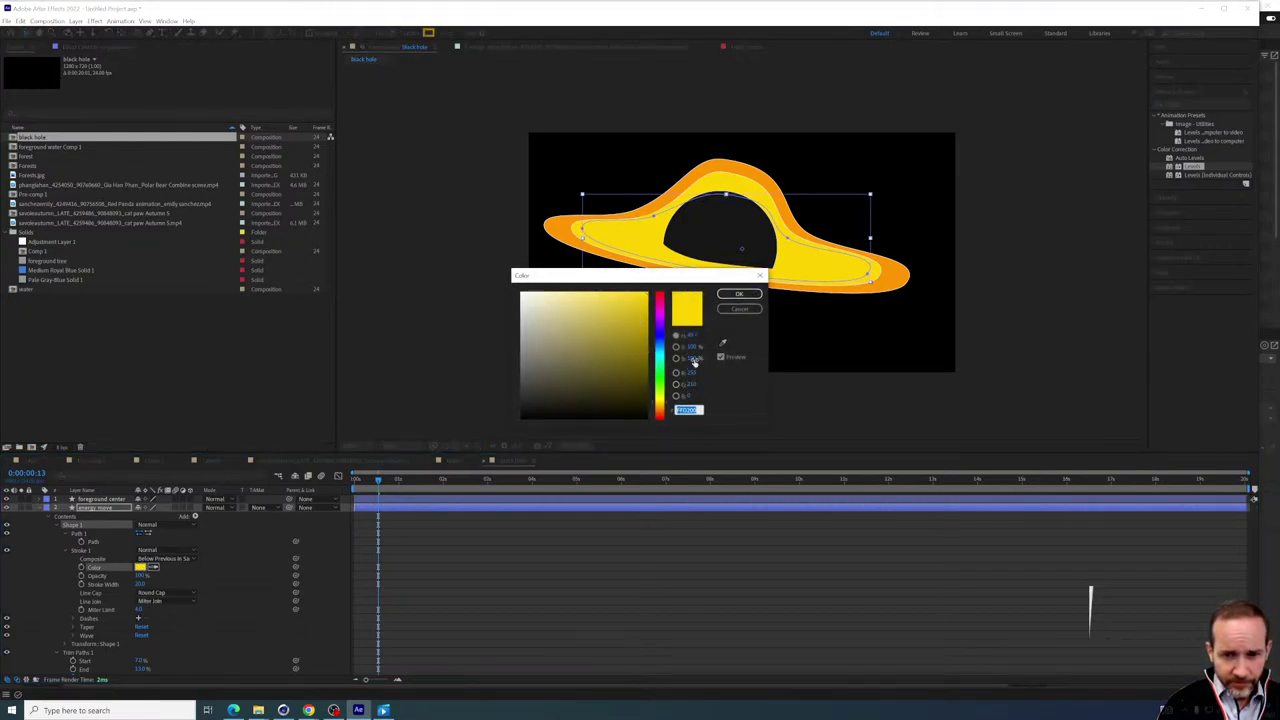
drag(692, 360, 696, 358)
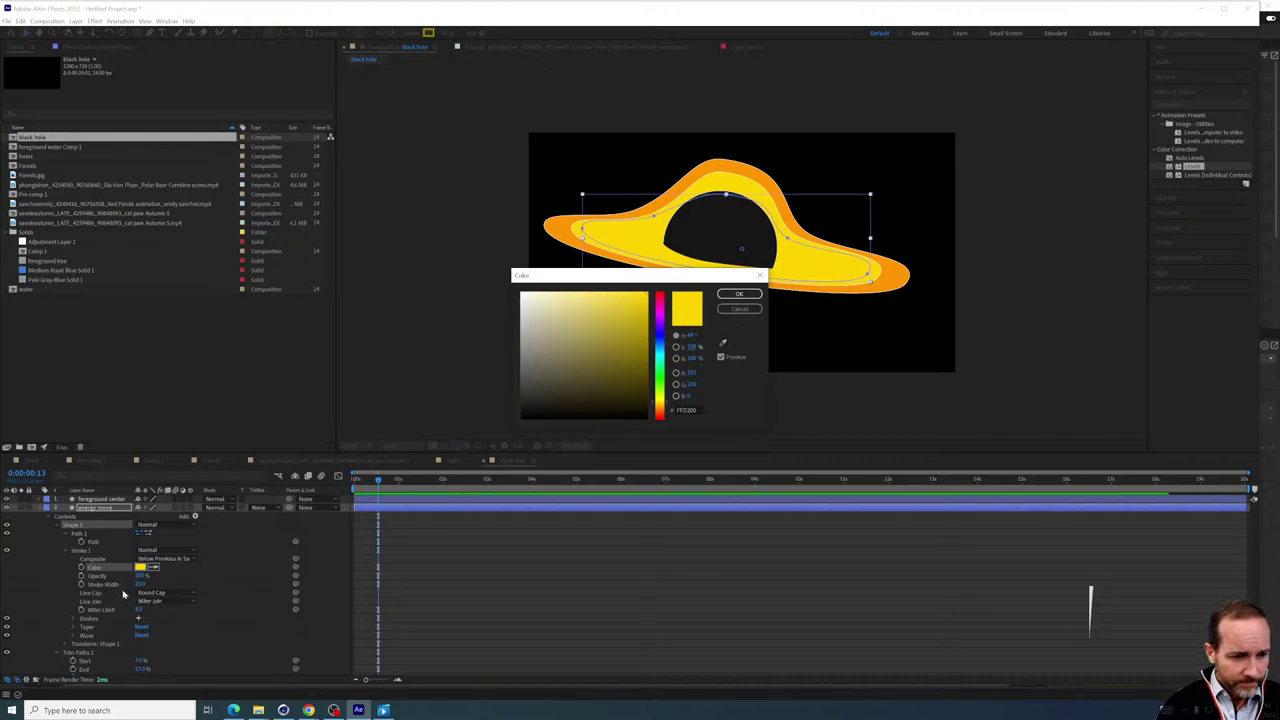
click(739, 294)
Darken the fill color of the energy layer to a duller yellow and scrub the timeline to check the moving highlight against it
scroll(121, 615, down, 3)
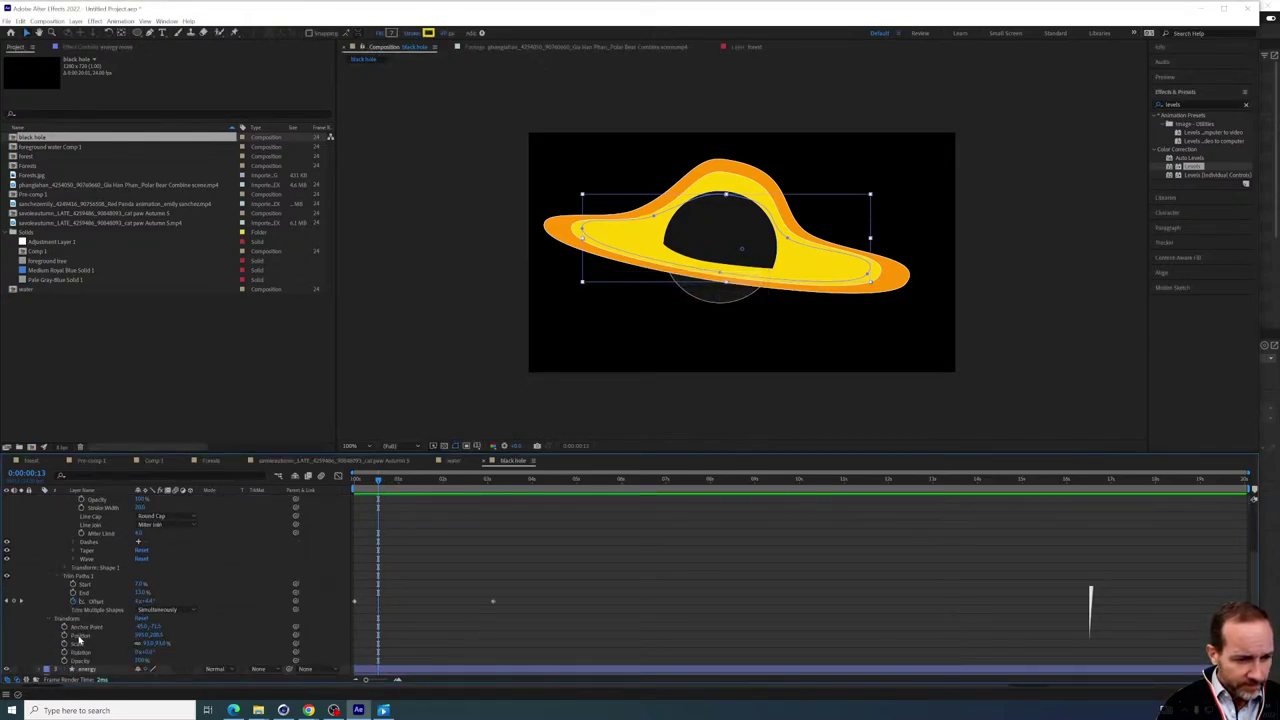
scroll(80, 640, down, 1)
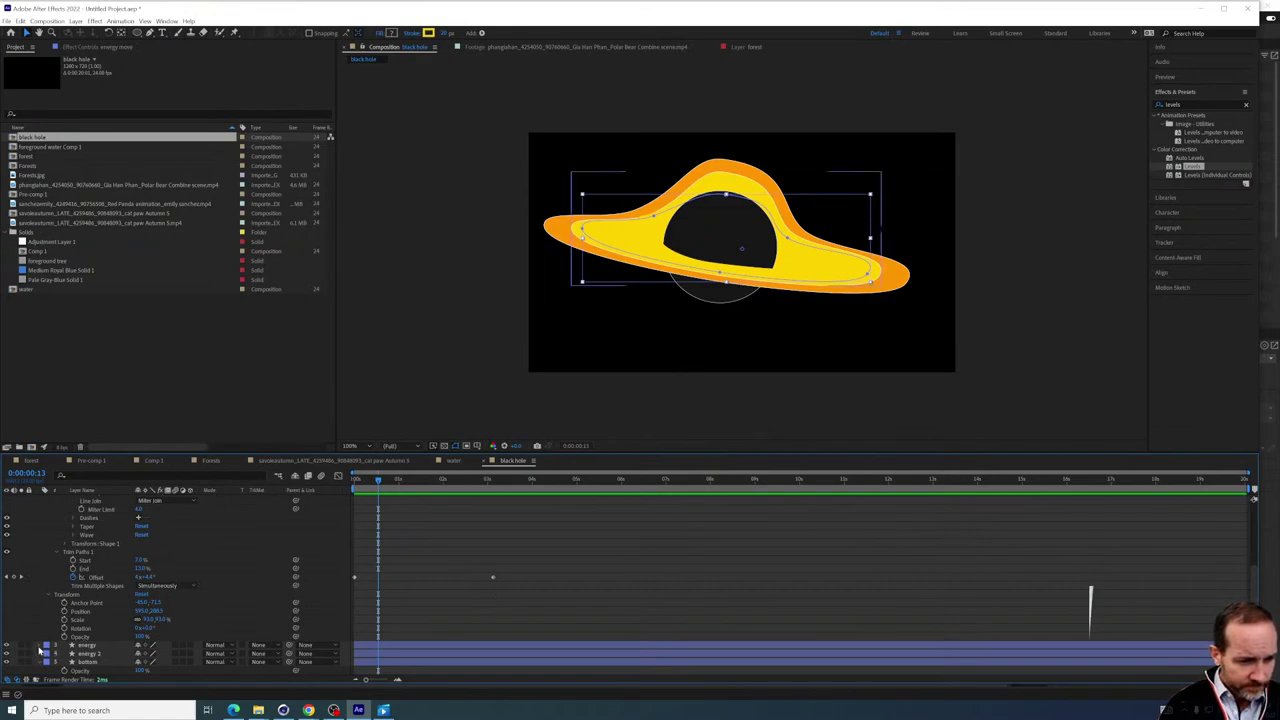
click(39, 645)
scroll(134, 634, down, 4)
click(141, 620)
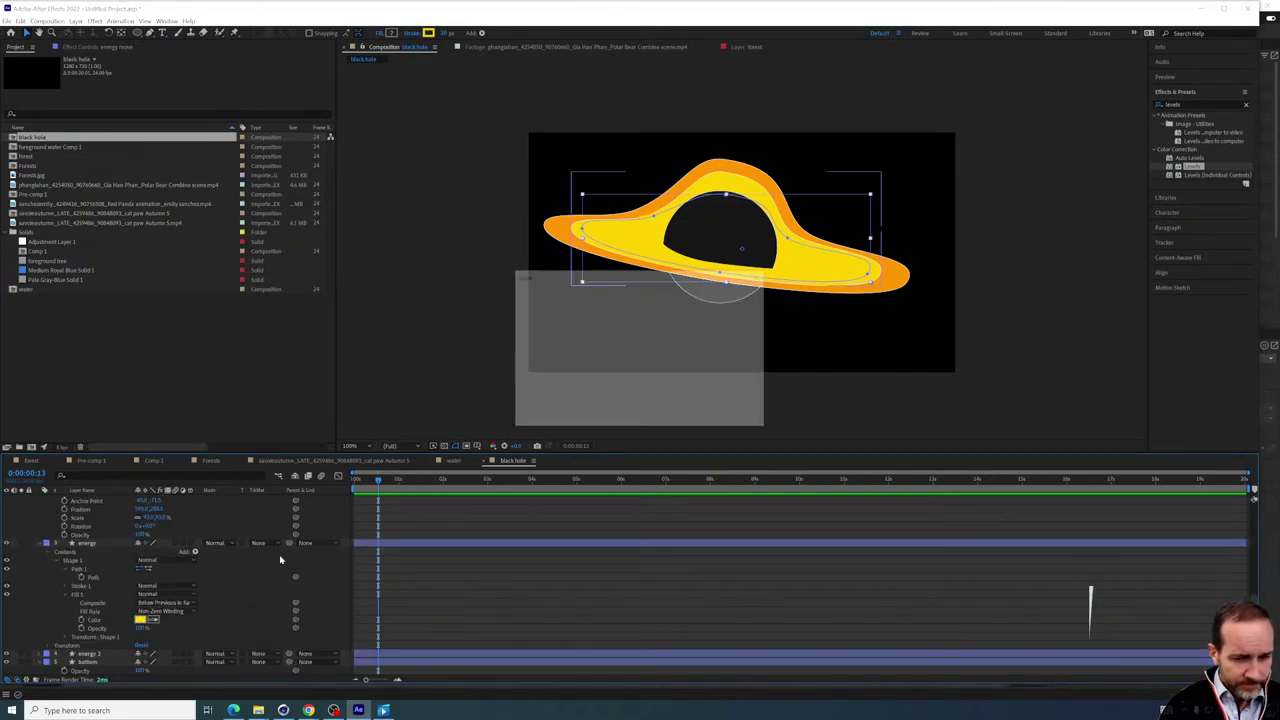
drag(698, 358, 688, 358)
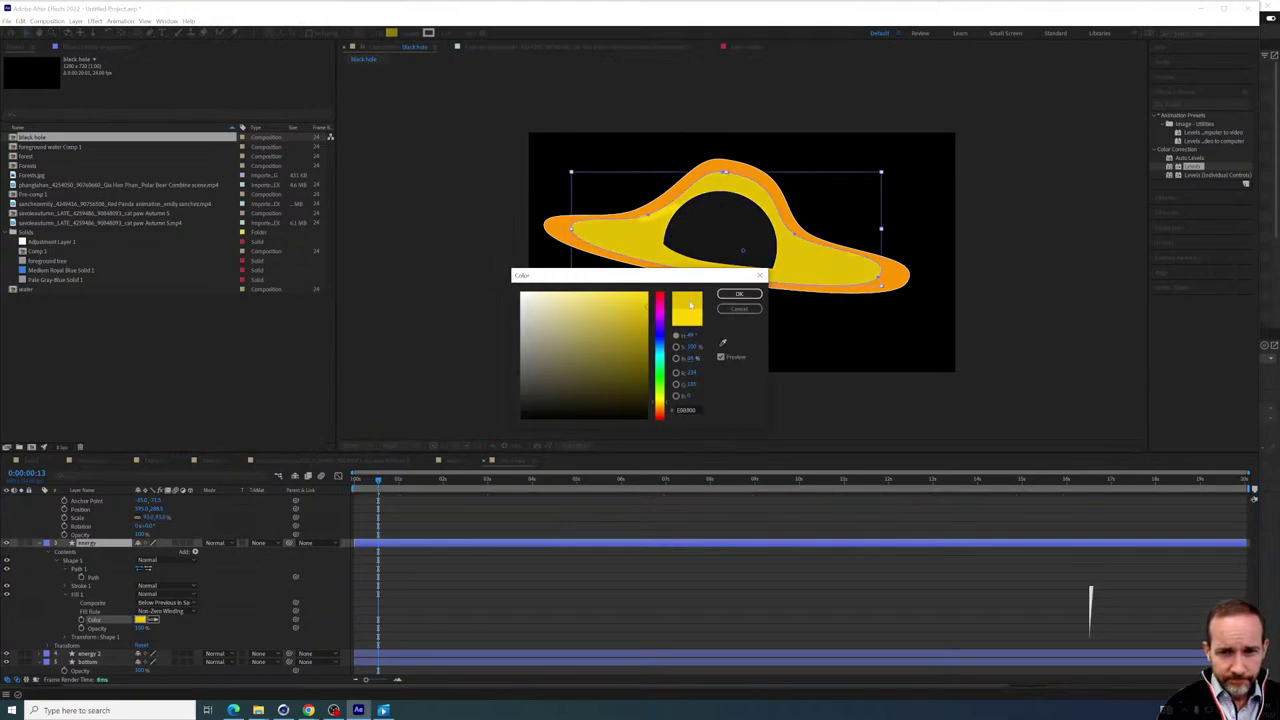
click(665, 398)
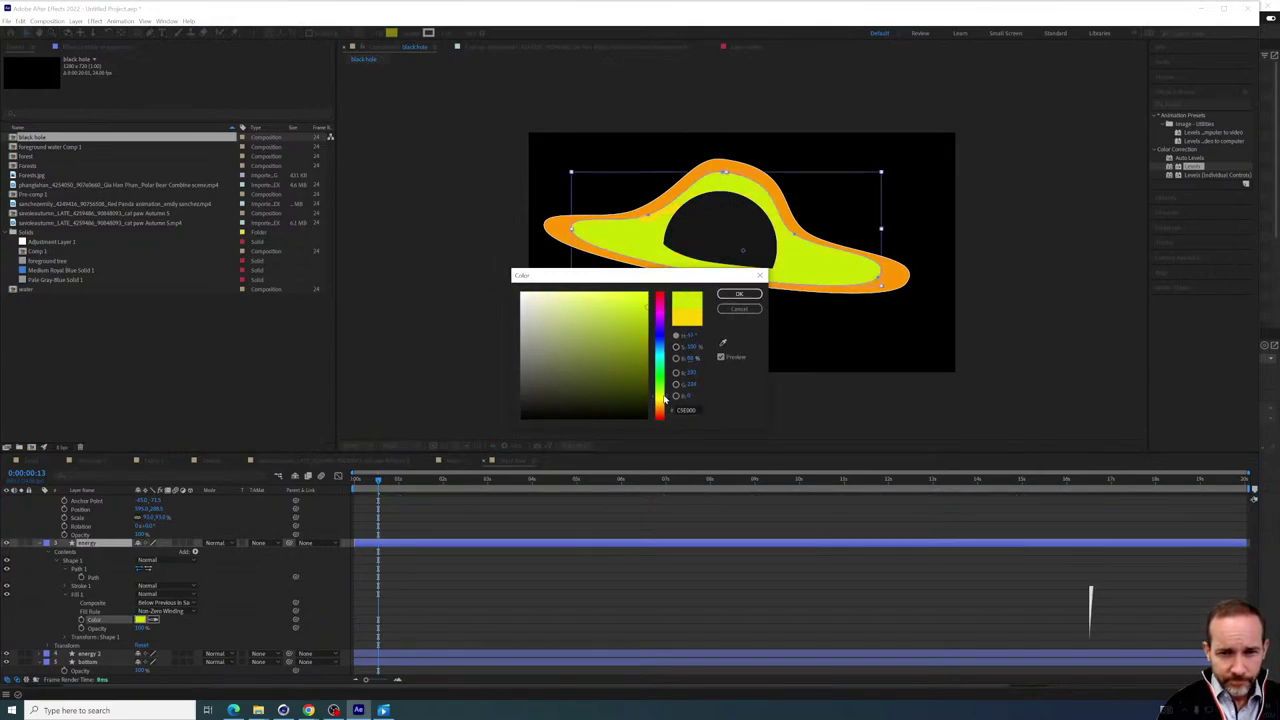
drag(664, 400, 666, 404)
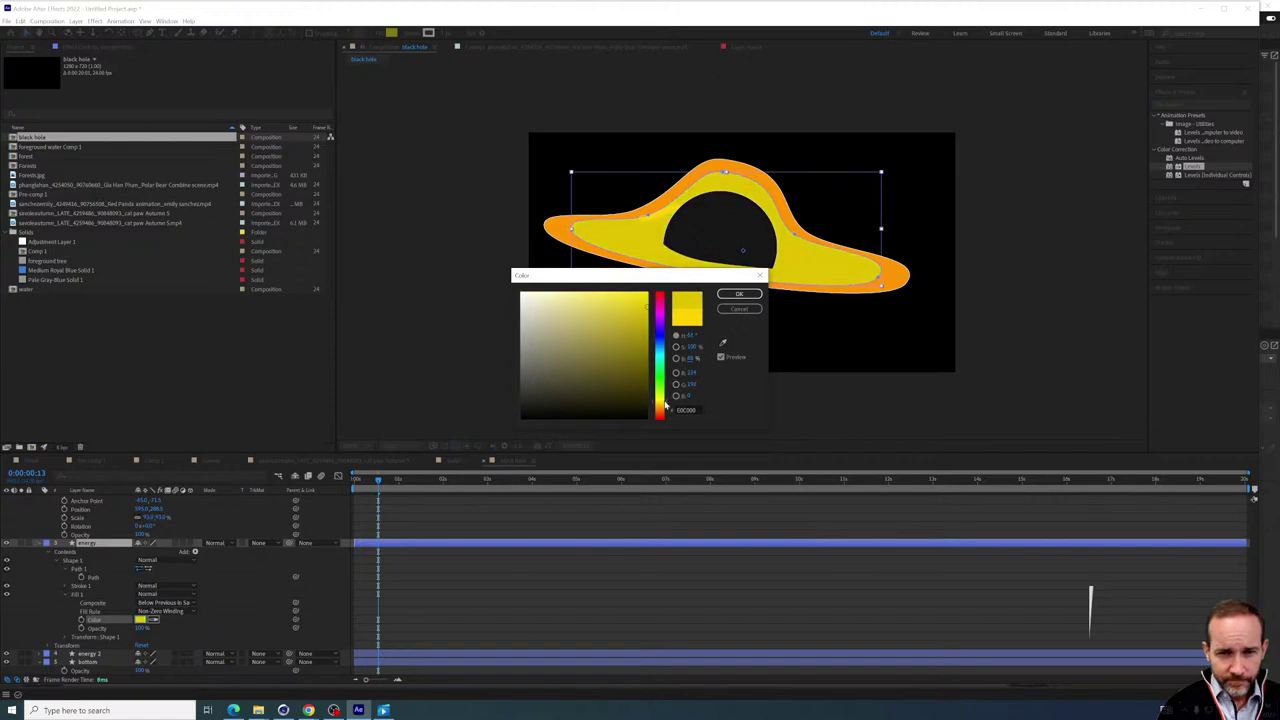
click(742, 294)
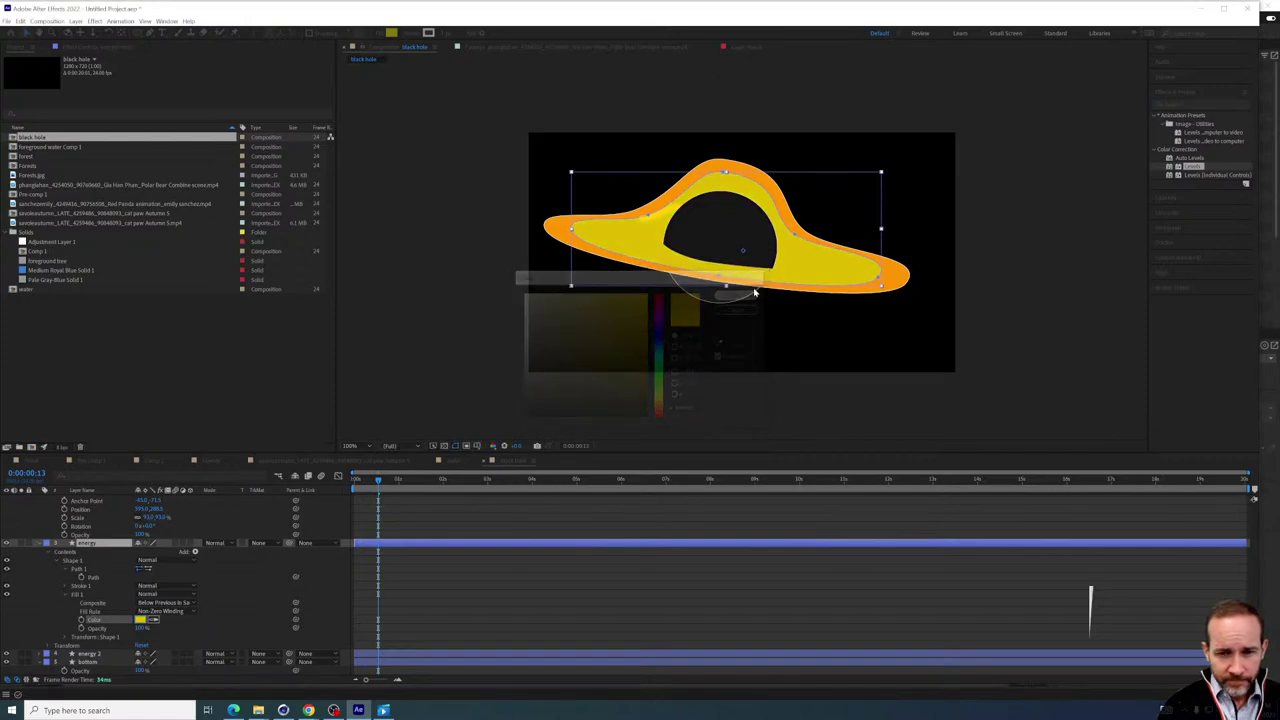
drag(399, 490, 470, 524)
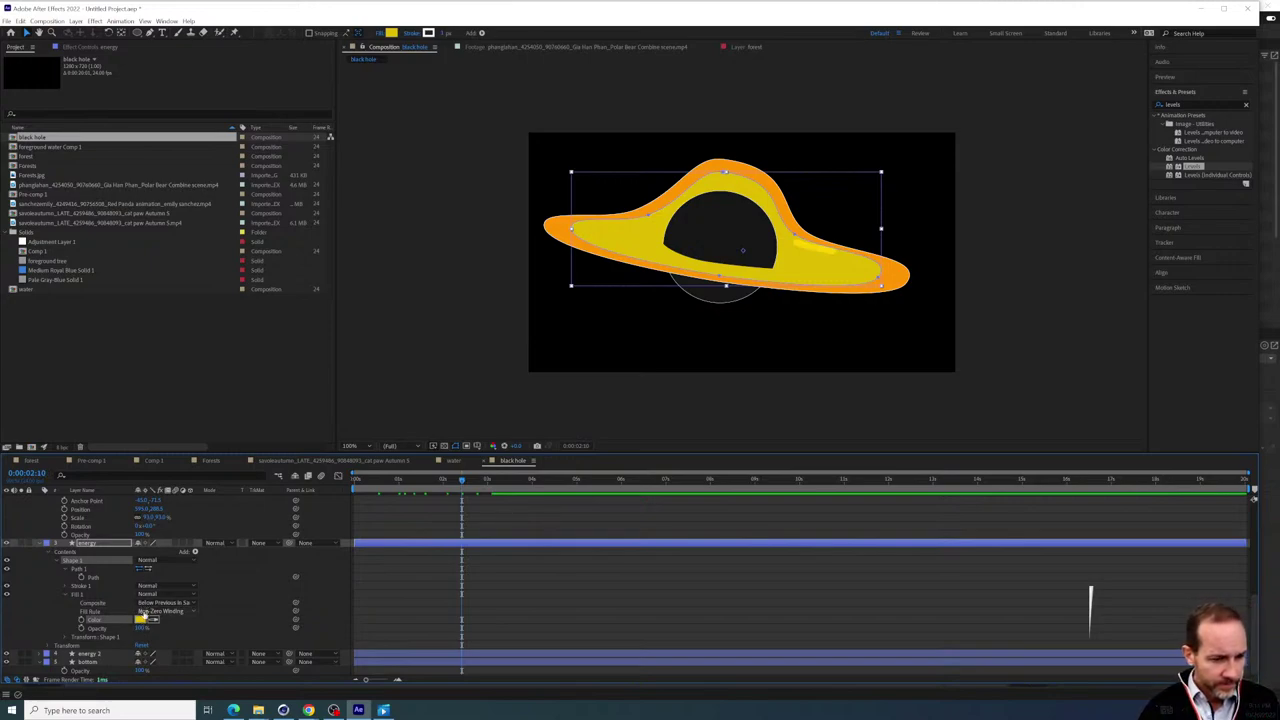
Brighten the fill color of the energy layer back to a stronger yellow
click(141, 620)
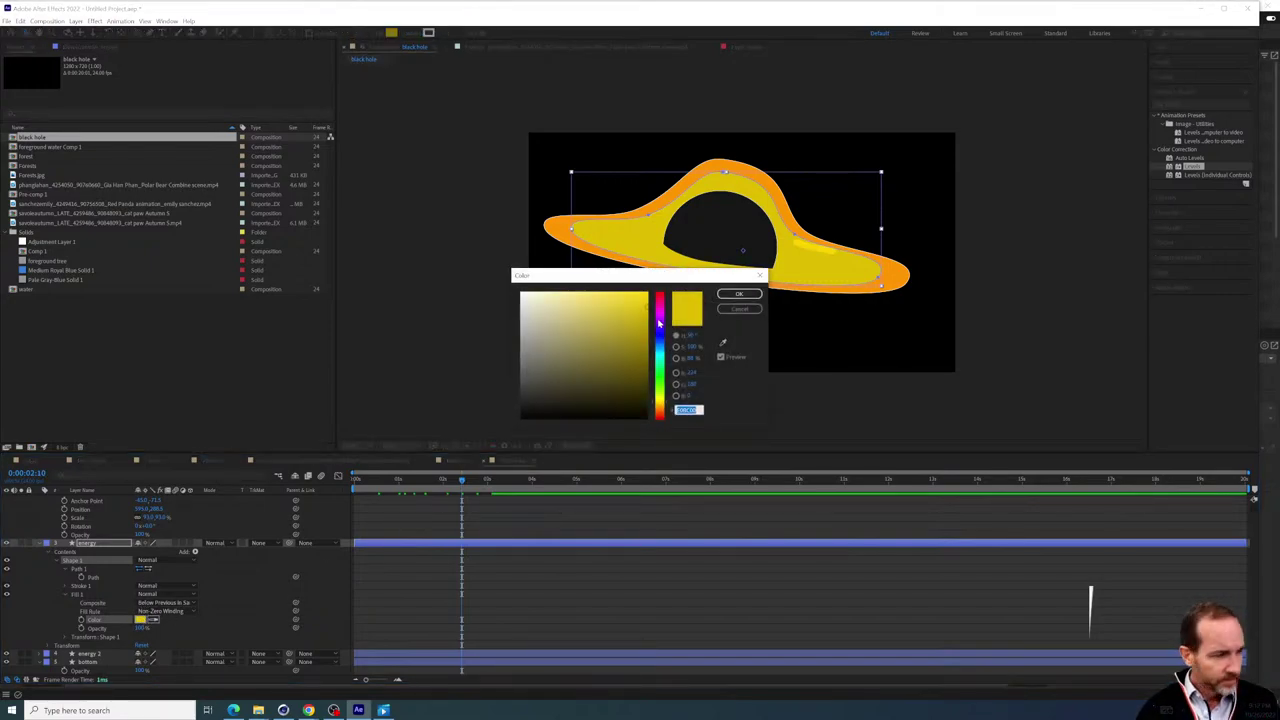
click(650, 319)
drag(651, 310, 646, 298)
click(739, 293)
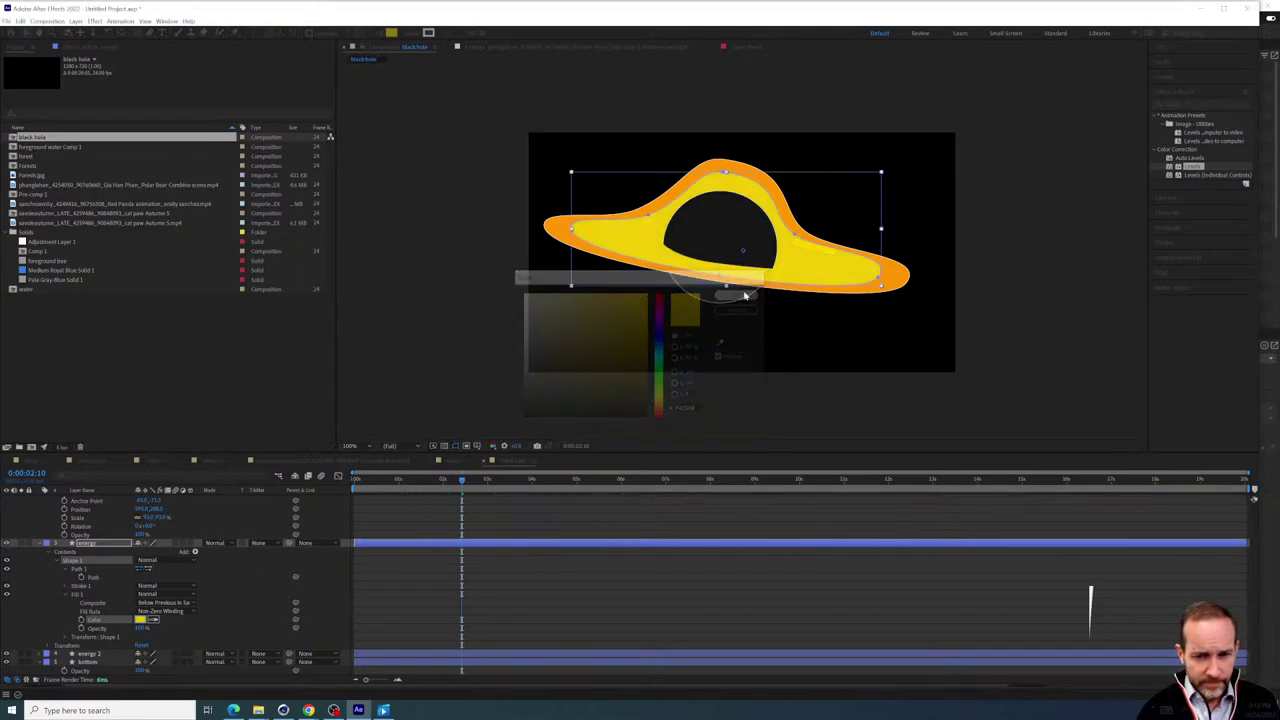
Change the energy move stroke color to a pale, nearly white yellow
scroll(113, 598, up, 3)
scroll(113, 598, up, 5)
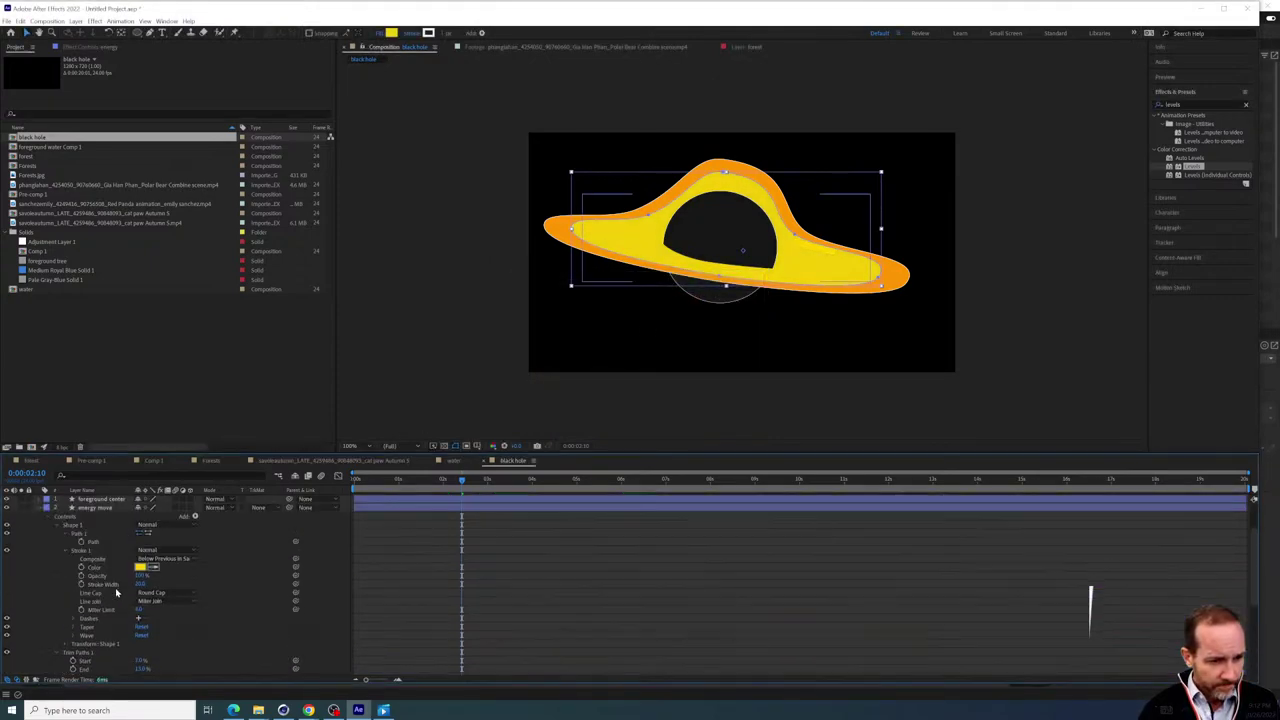
click(140, 567)
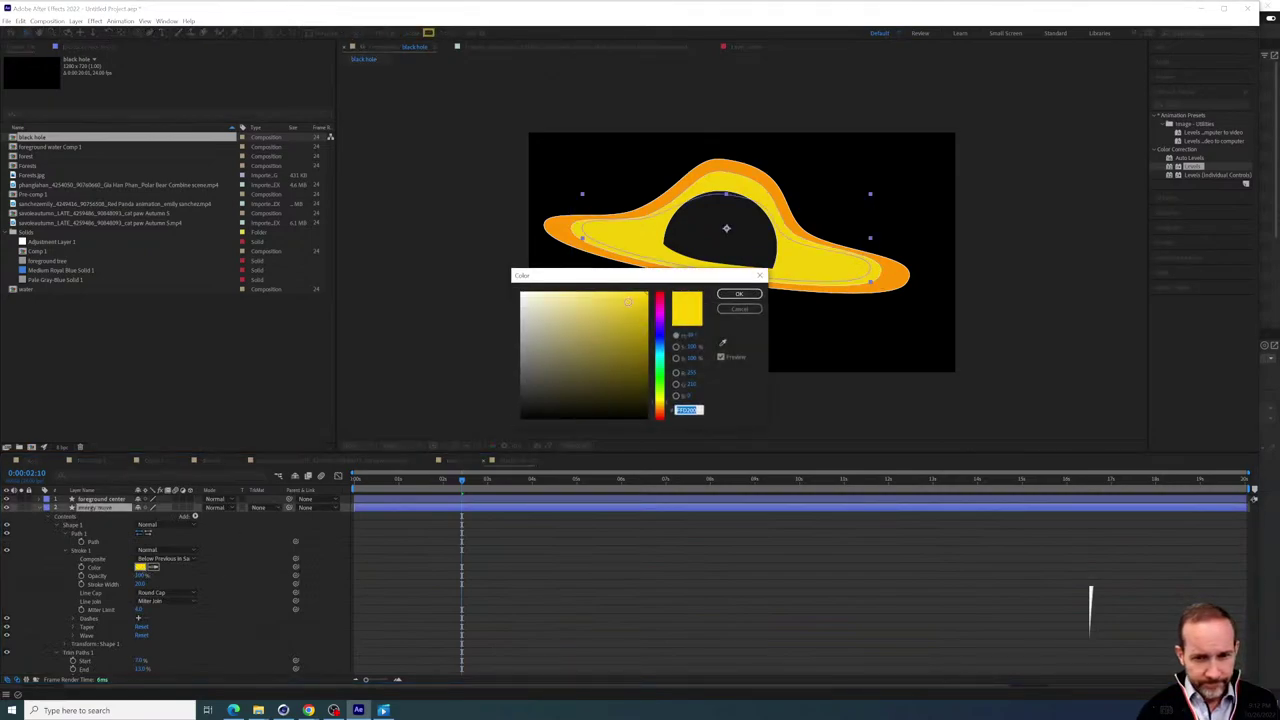
drag(642, 296, 564, 290)
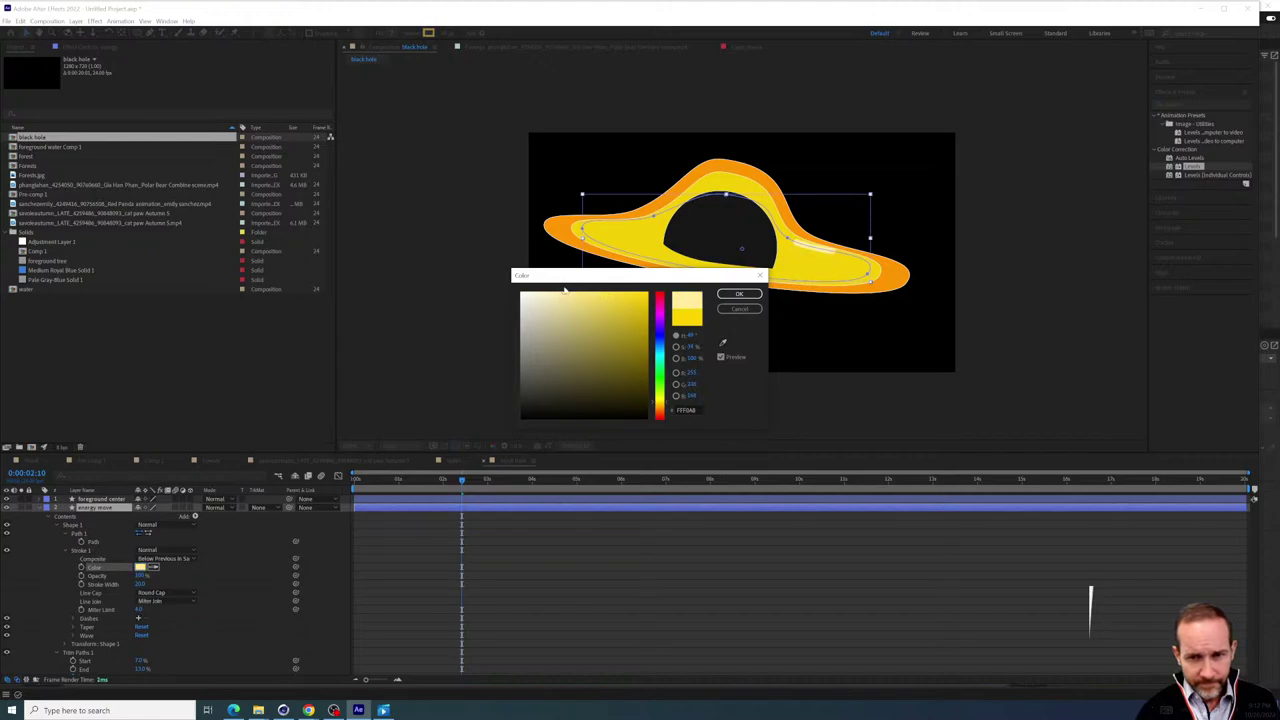
click(739, 293)
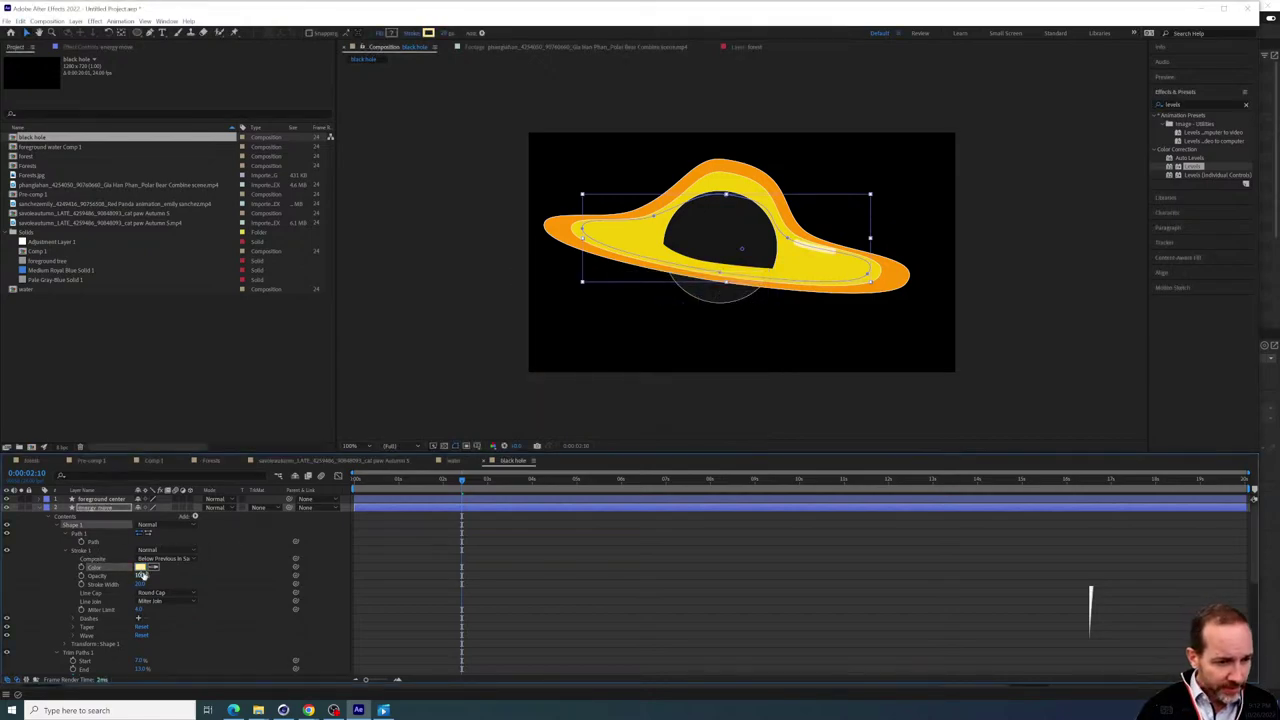
Add a dash to the energy move stroke, increase the dash length and adjust the dash offset
click(72, 618)
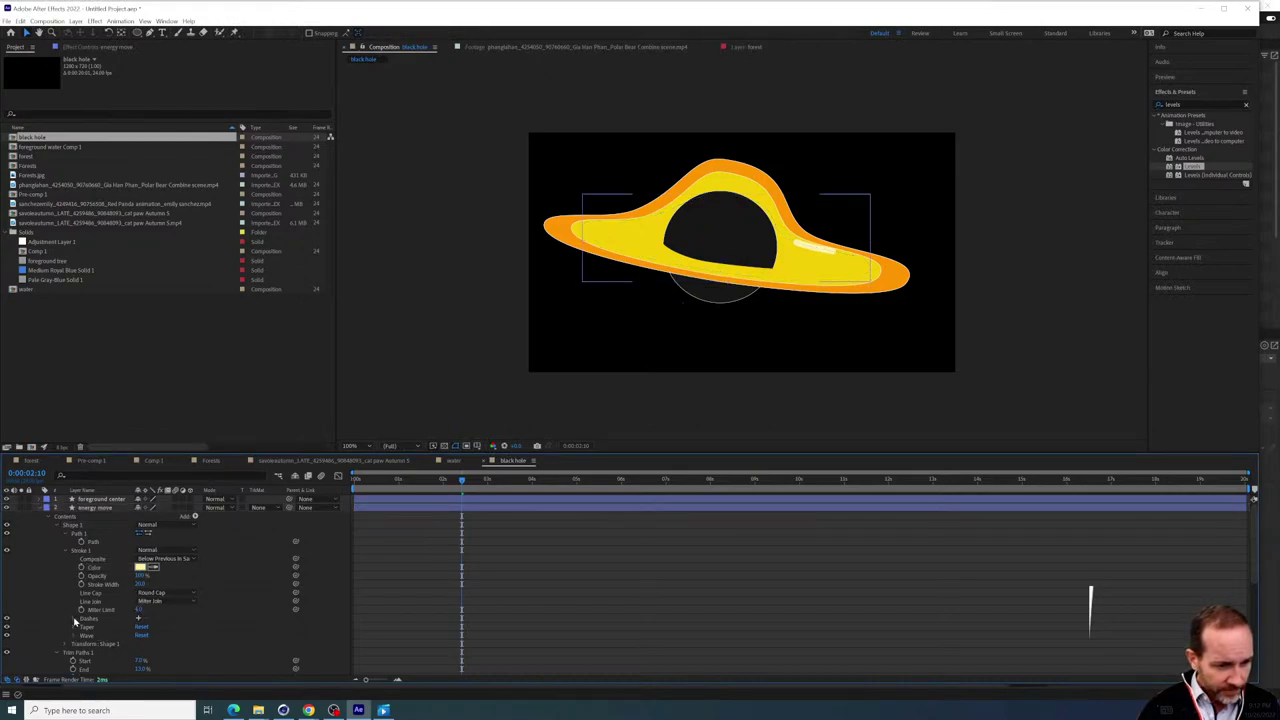
click(140, 620)
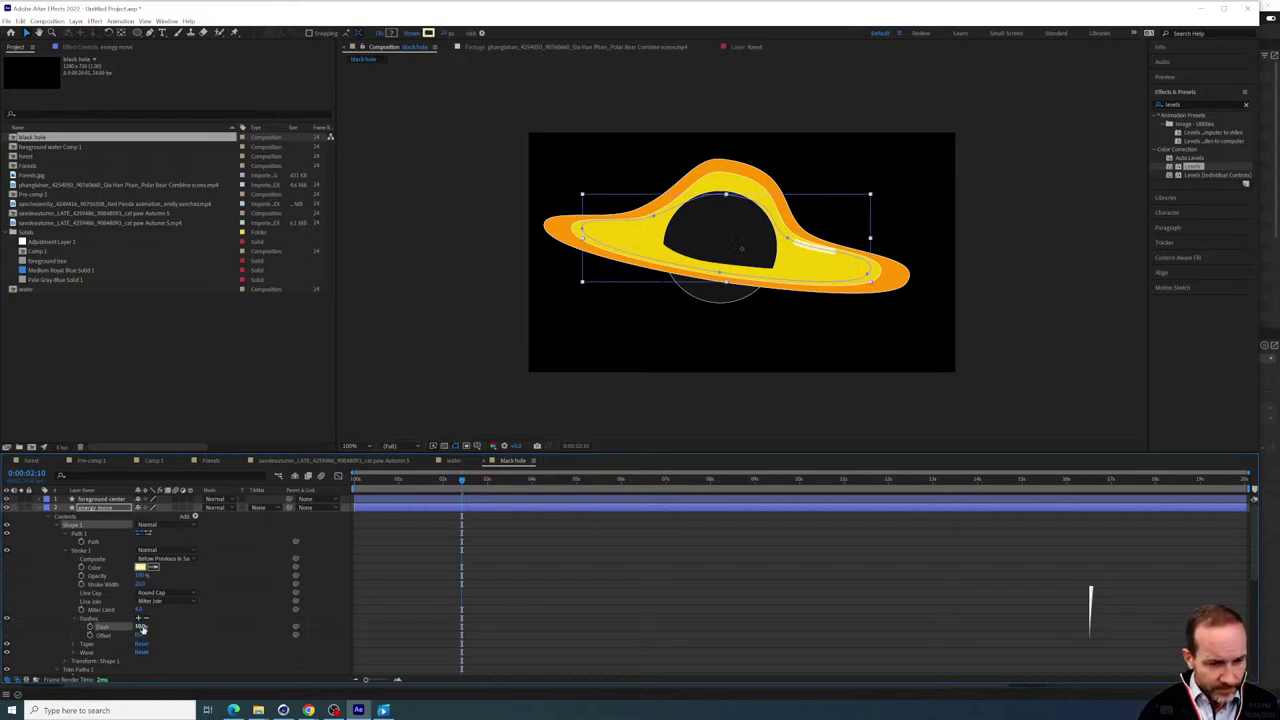
drag(140, 626, 177, 624)
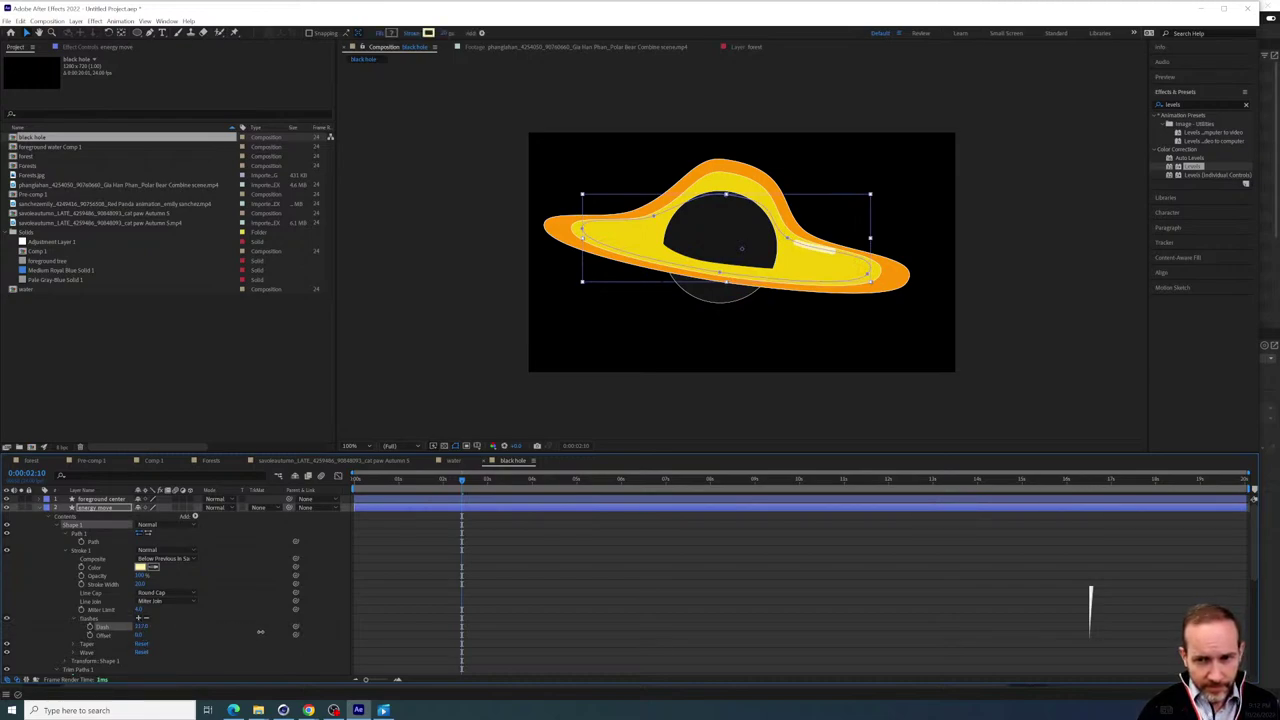
drag(177, 622, 224, 636)
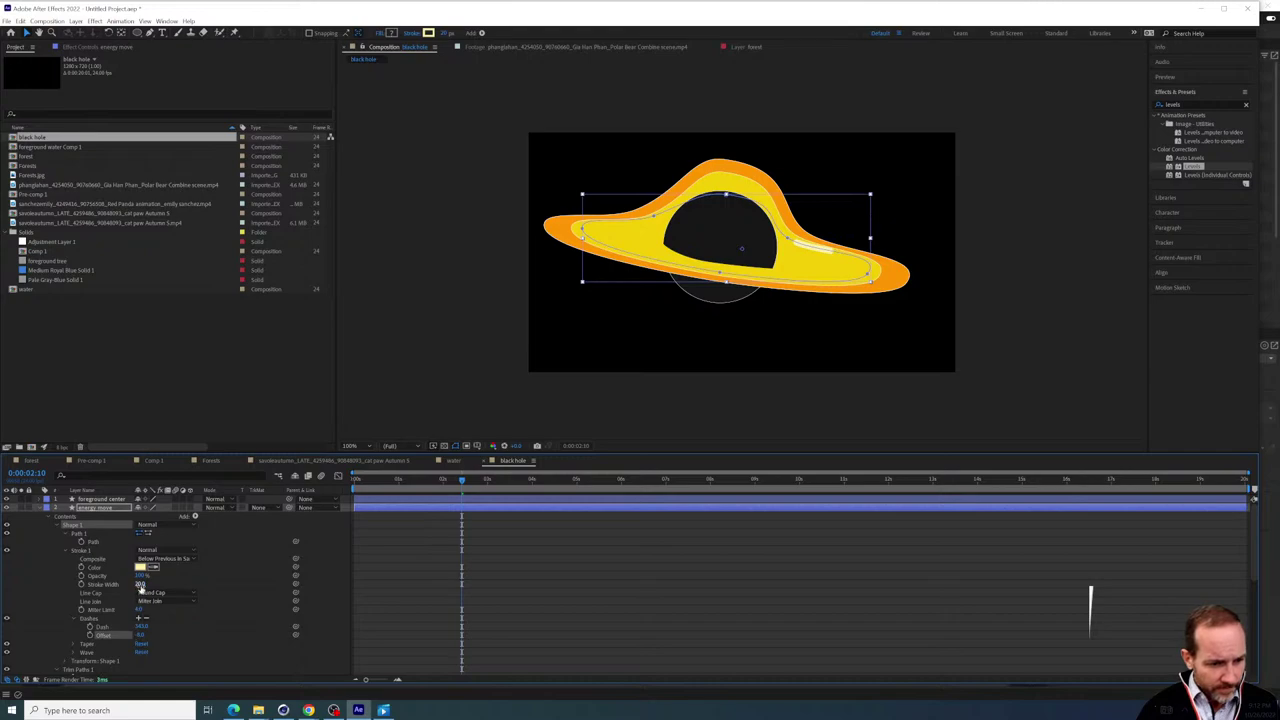
Increase the Trim Paths end value of energy move to lengthen the highlight, and preview its motion
scroll(109, 647, down, 2)
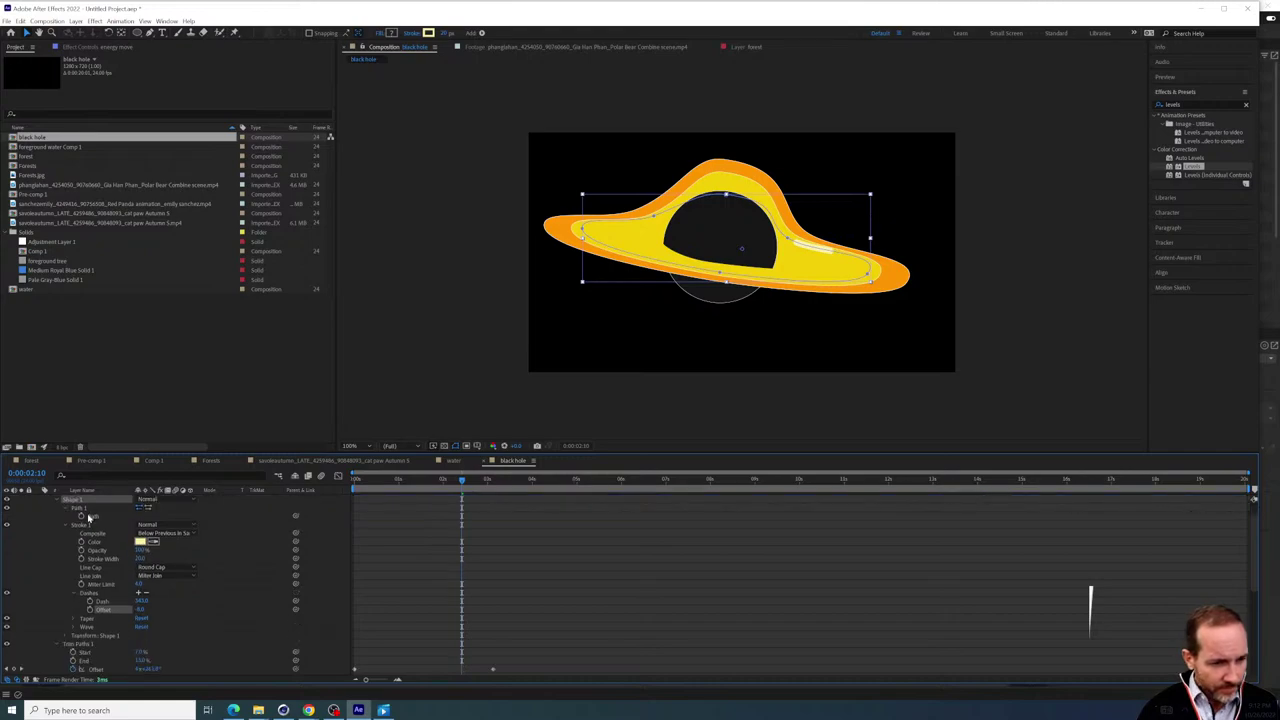
scroll(57, 497, down, 5)
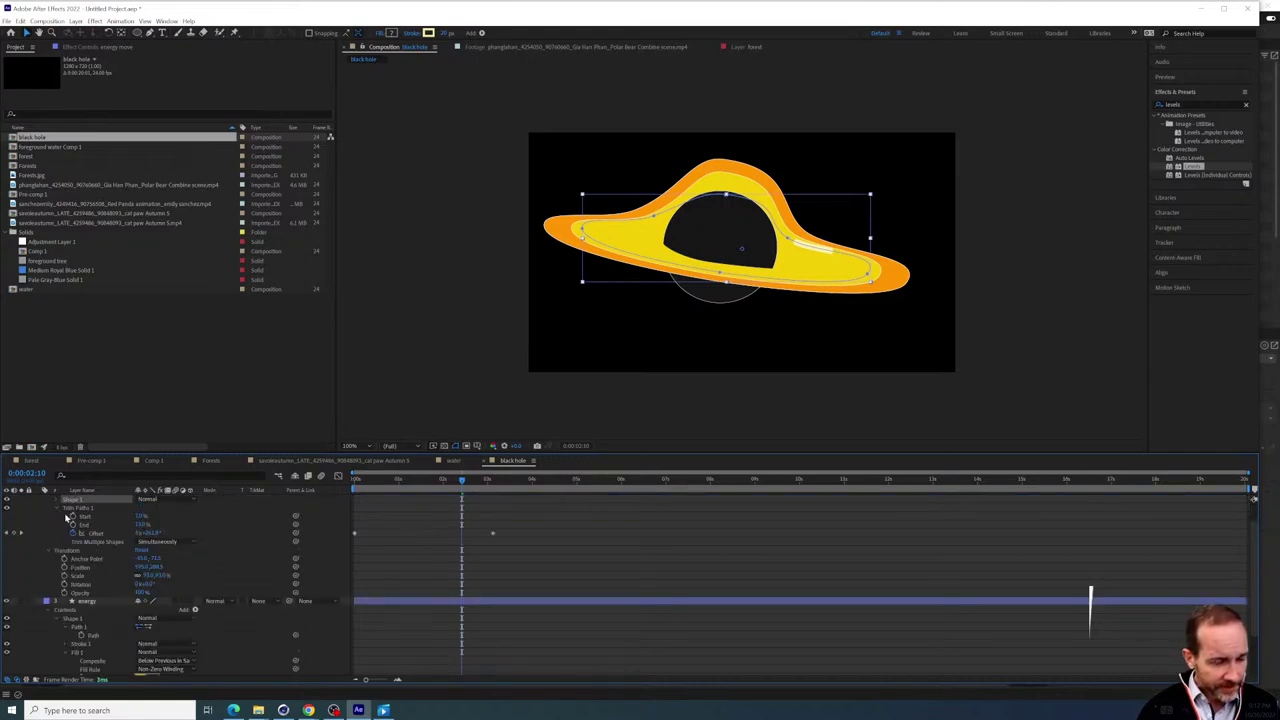
drag(137, 525, 140, 525)
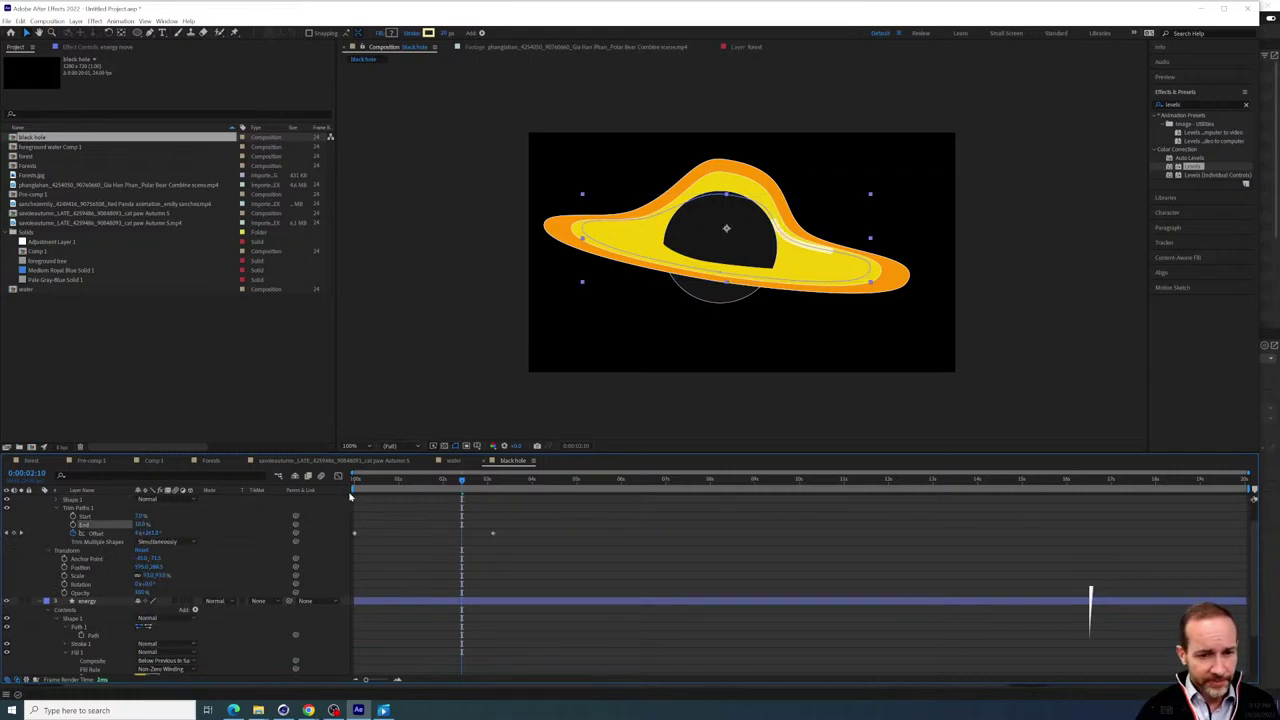
key(space)
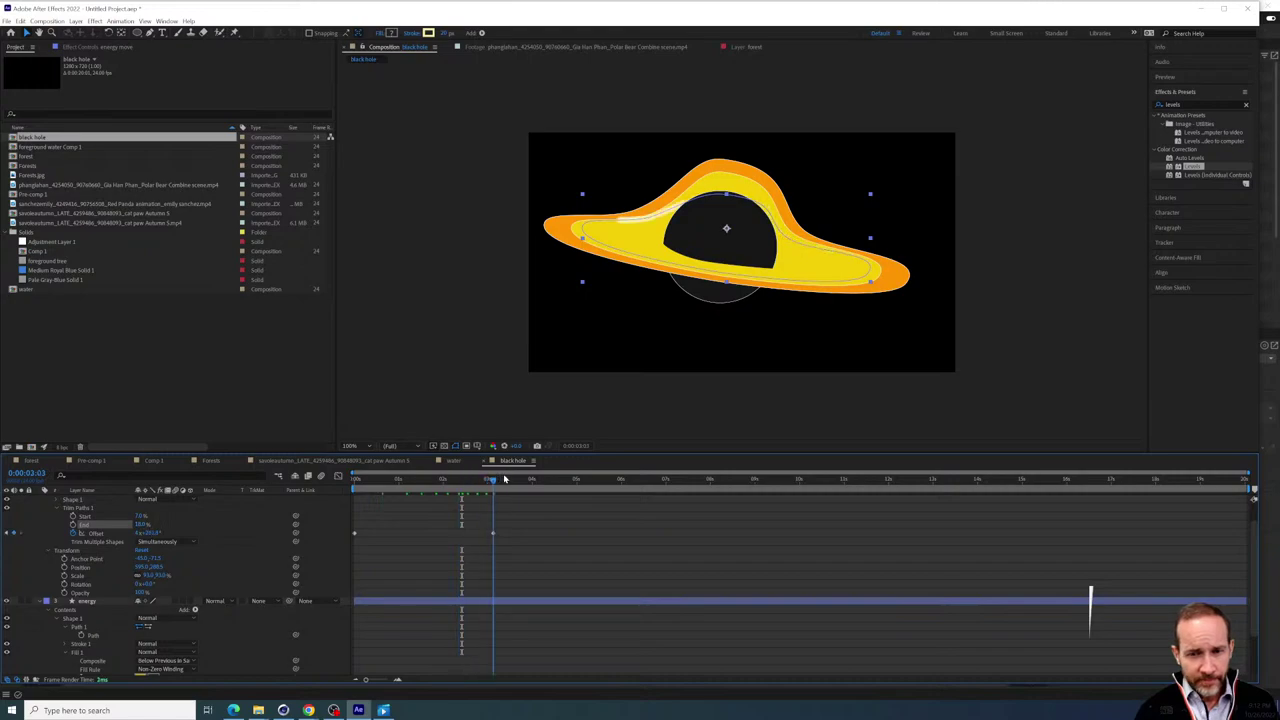
Duplicate the energy move layer and scale the copy up to about 117% so it follows the orange outer ring
scroll(58, 577, up, 1)
click(87, 509)
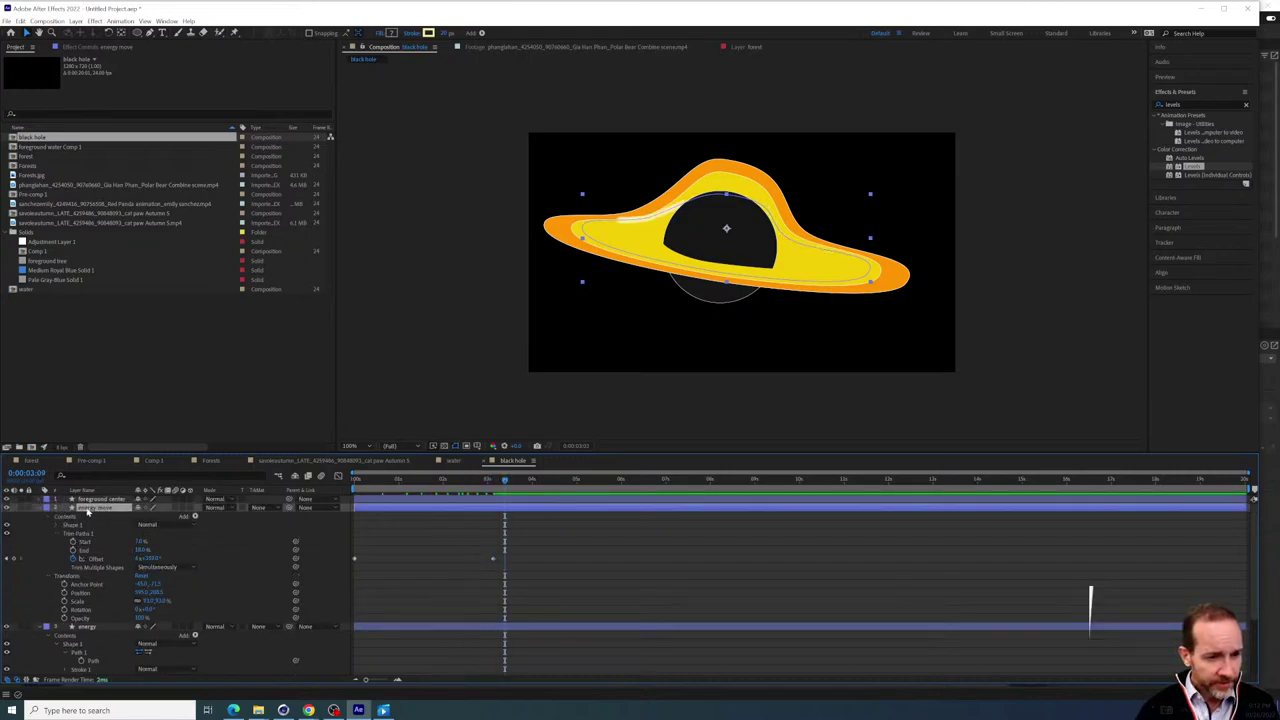
click(41, 508)
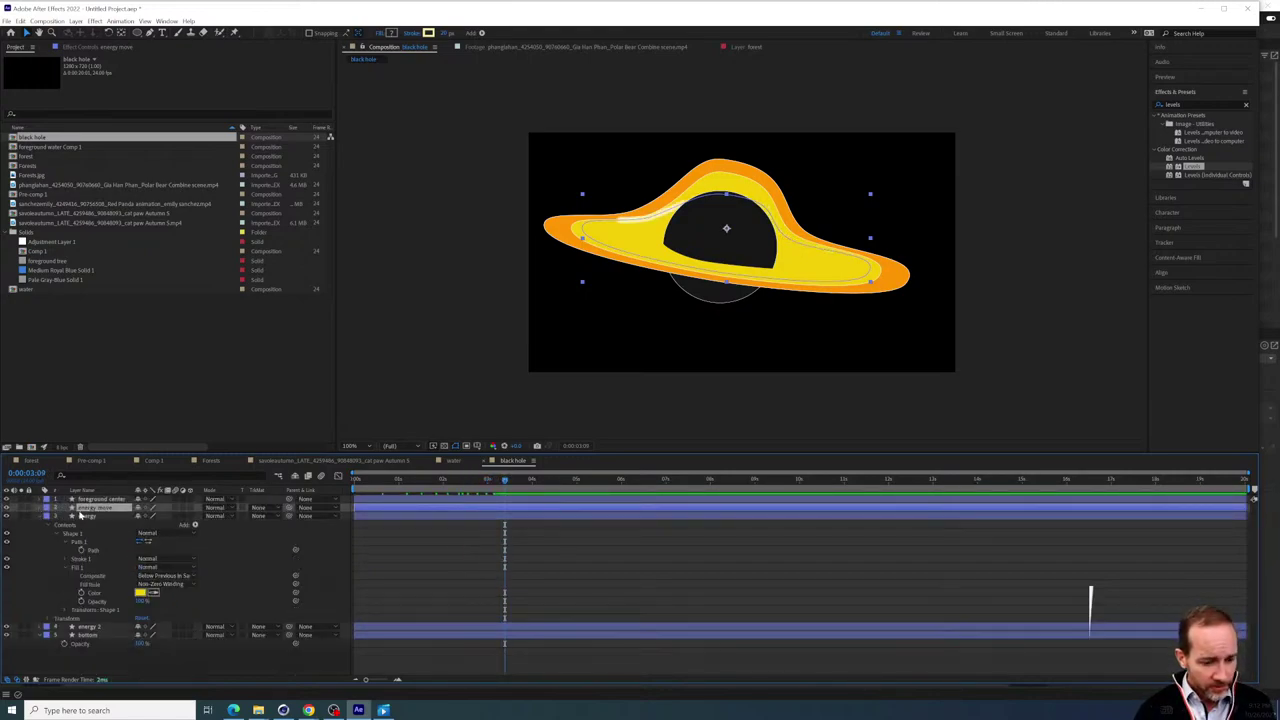
key(ctrl+d)
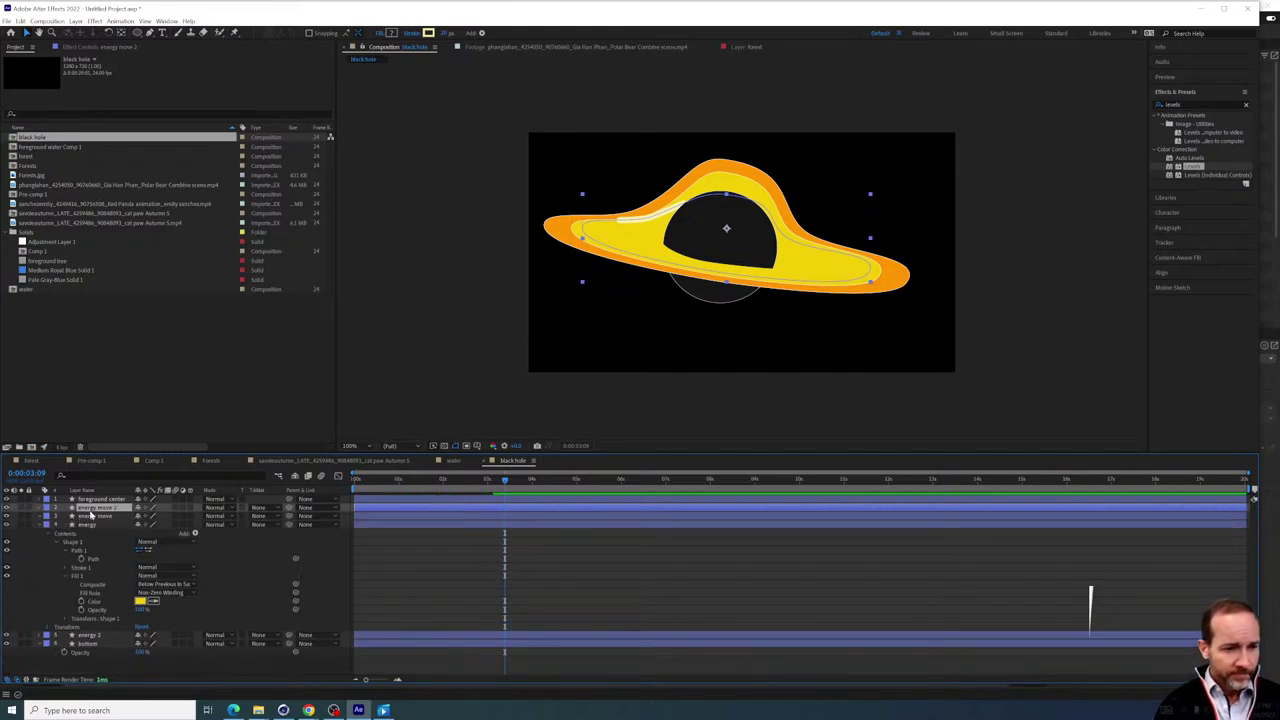
key(s)
drag(150, 516, 164, 519)
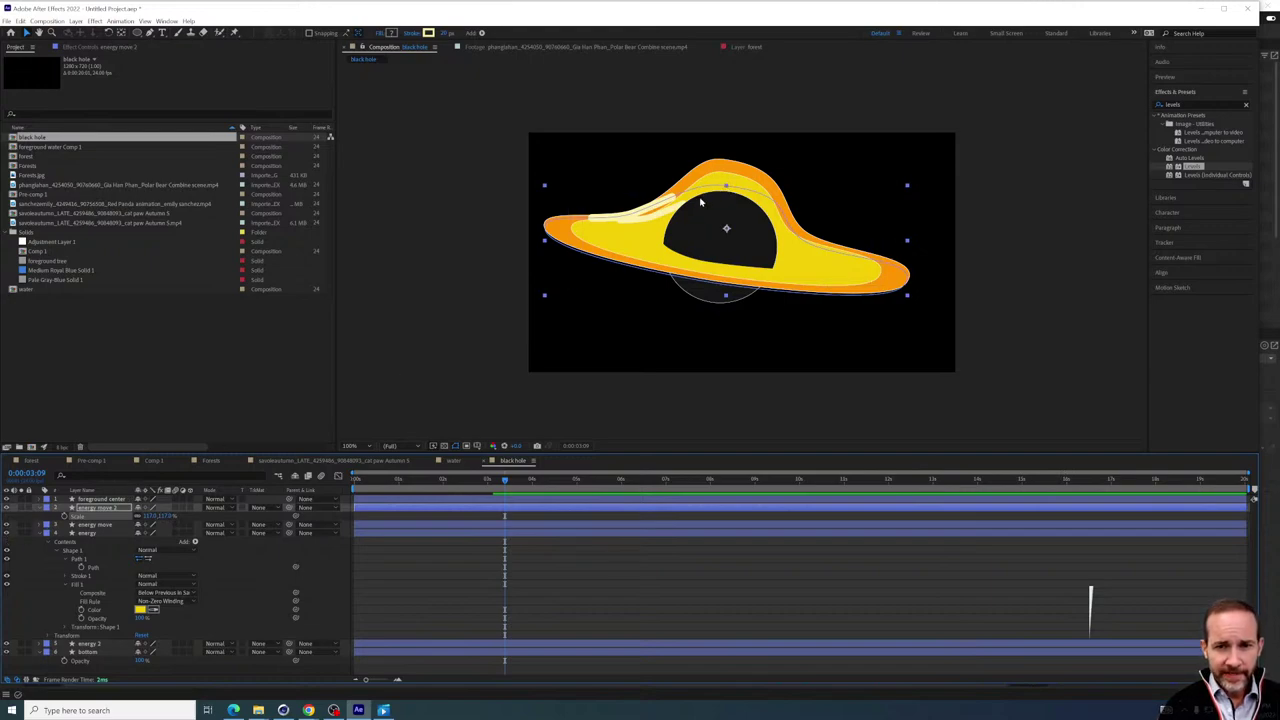
Try placing the enlarged energy move 2 layer below energy 2 and play the timeline to check it
click(95, 524)
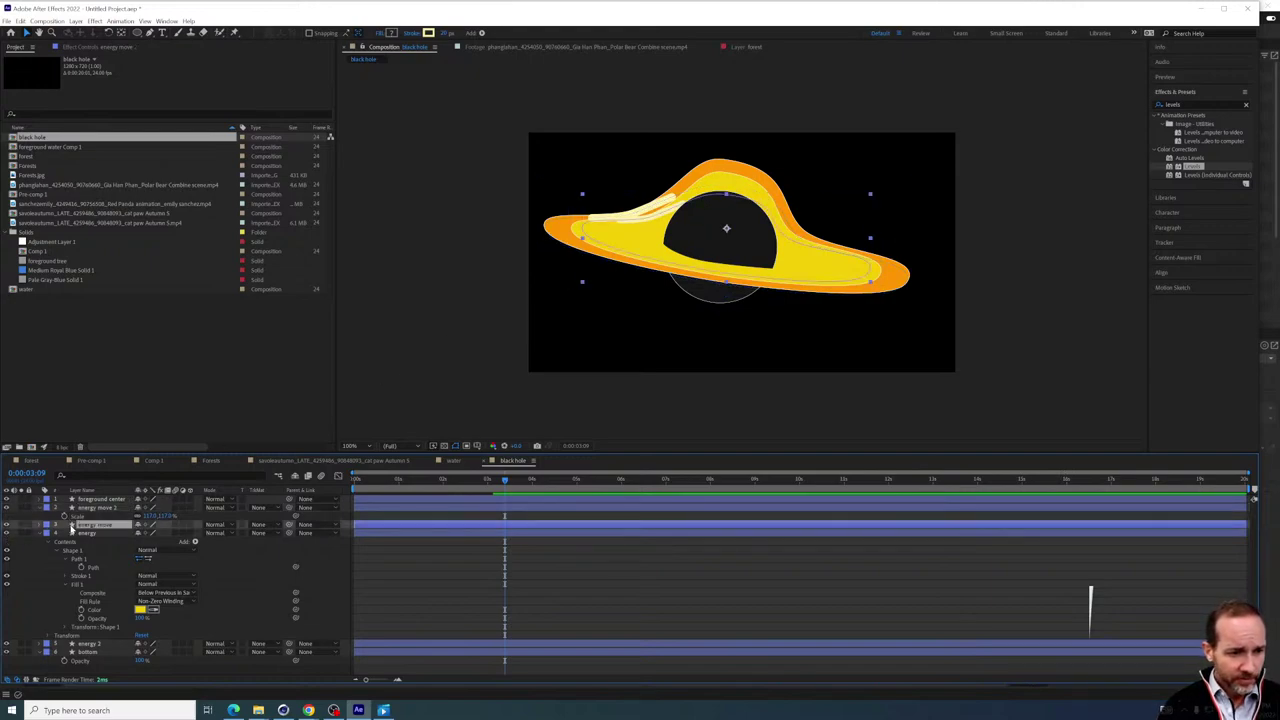
click(100, 508)
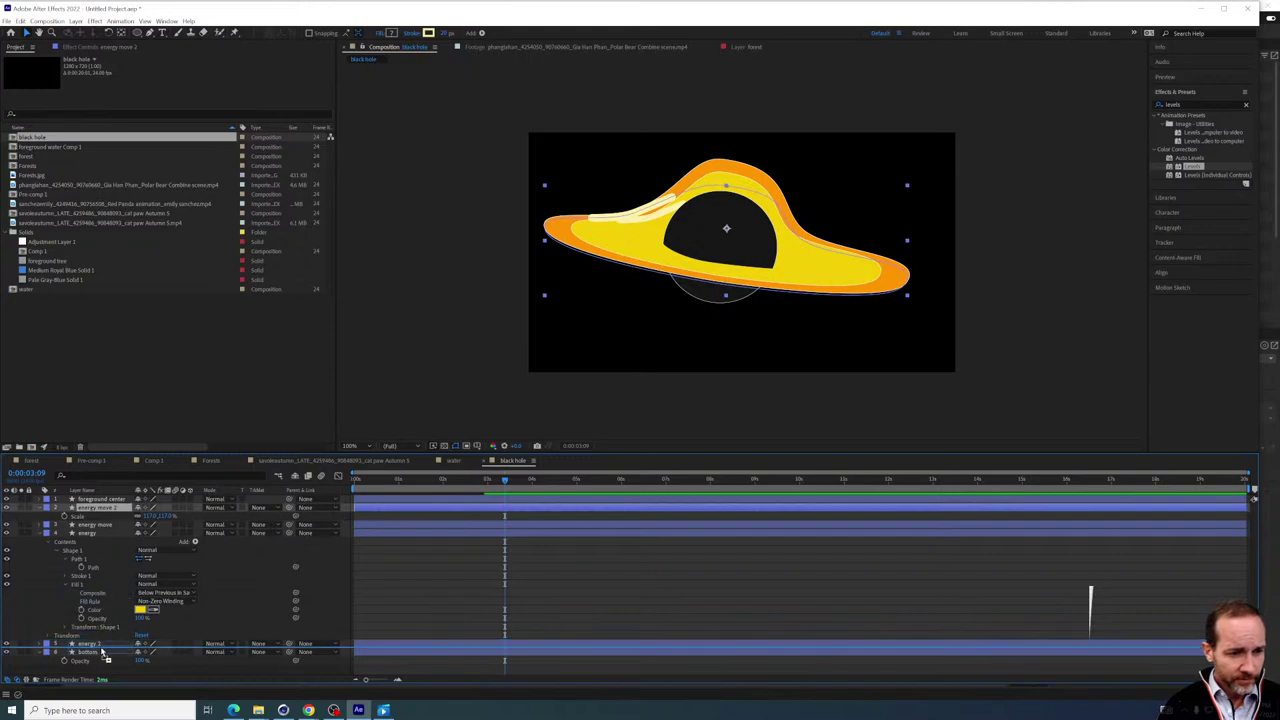
drag(101, 652, 101, 648)
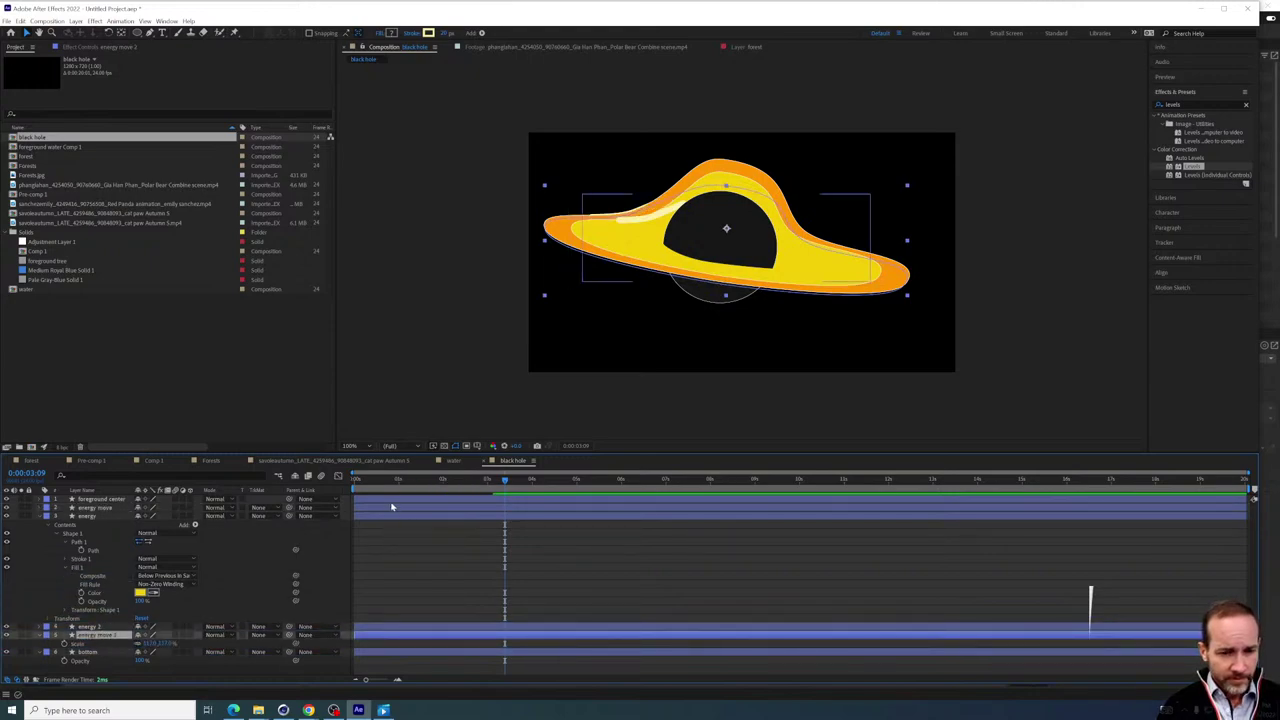
drag(397, 483, 563, 483)
key(space)
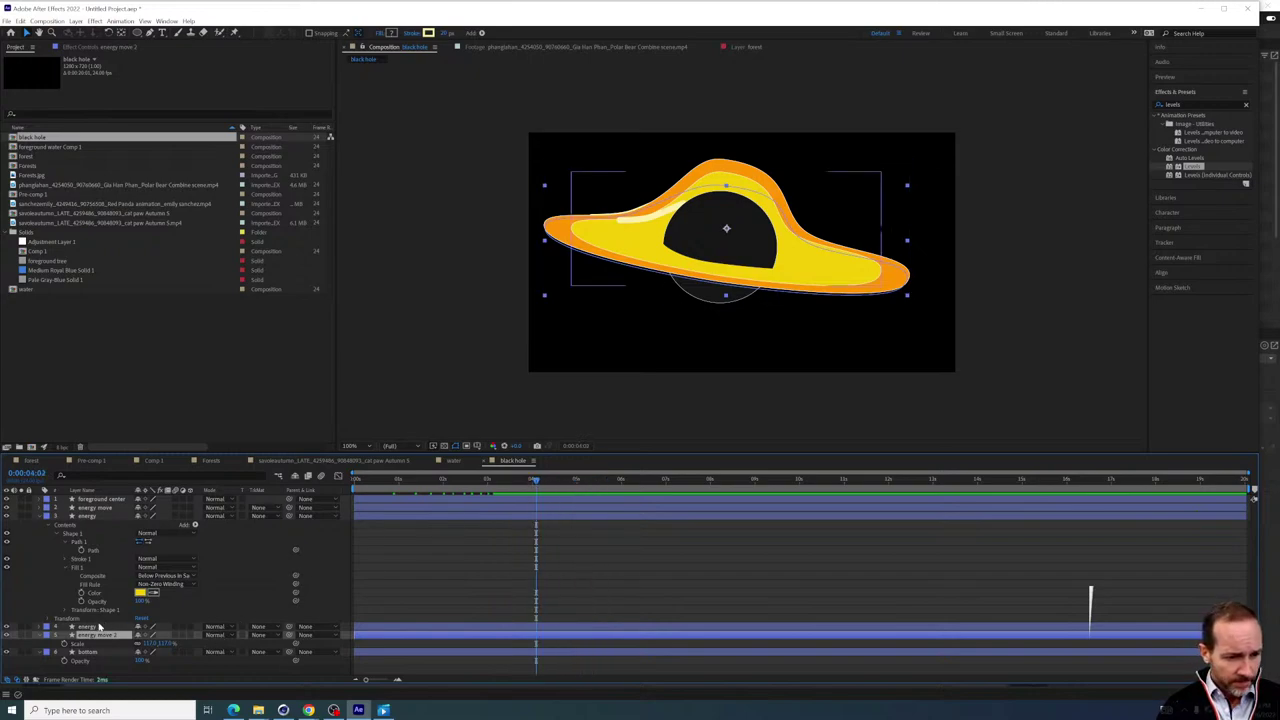
Move the energy move 2 layer directly above energy 2 and preview both highlights
drag(88, 637, 88, 626)
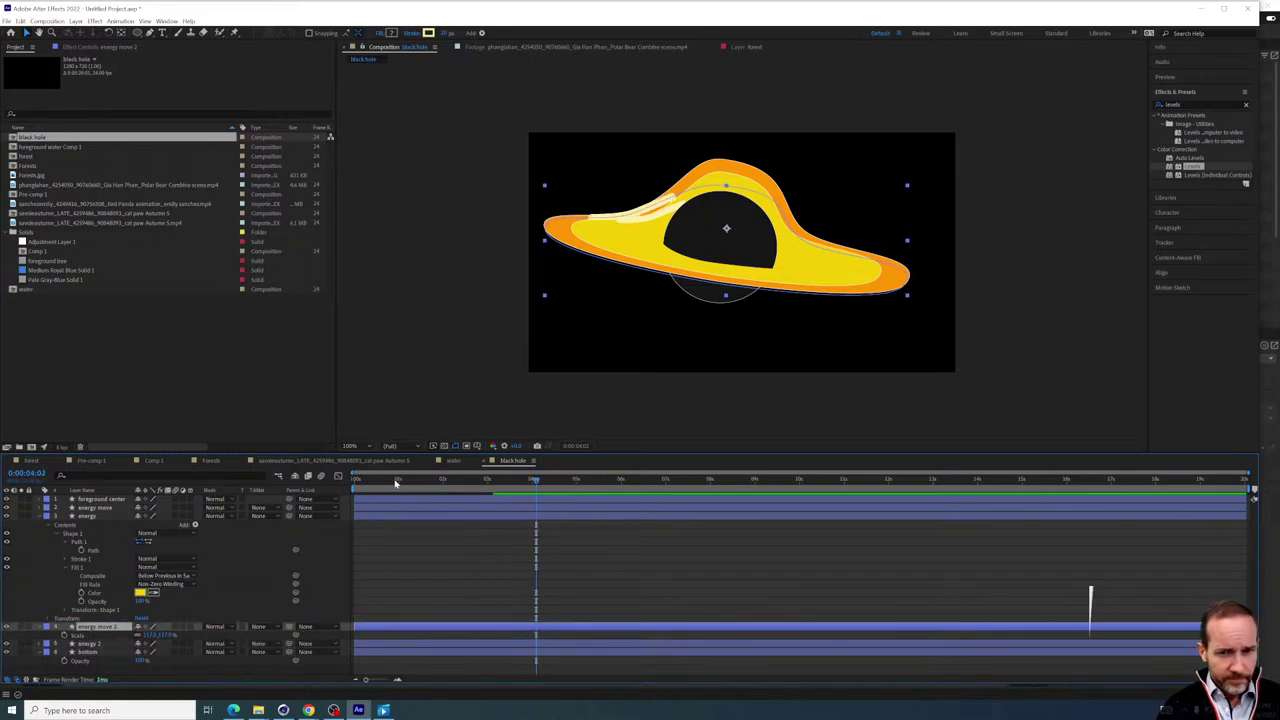
click(440, 479)
key(space)
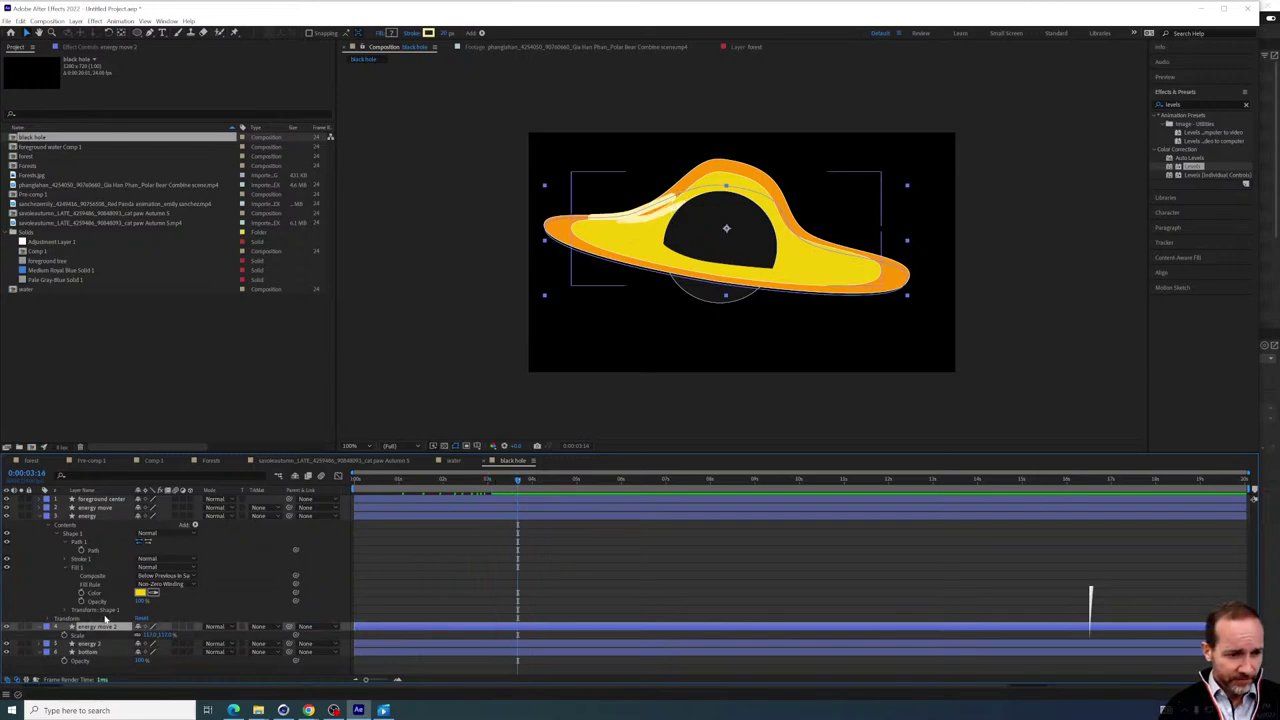
Collapse the energy layer and reveal the keyframed offsets of energy move and energy move 2
click(46, 516)
click(92, 507)
ctrl+click(90, 525)
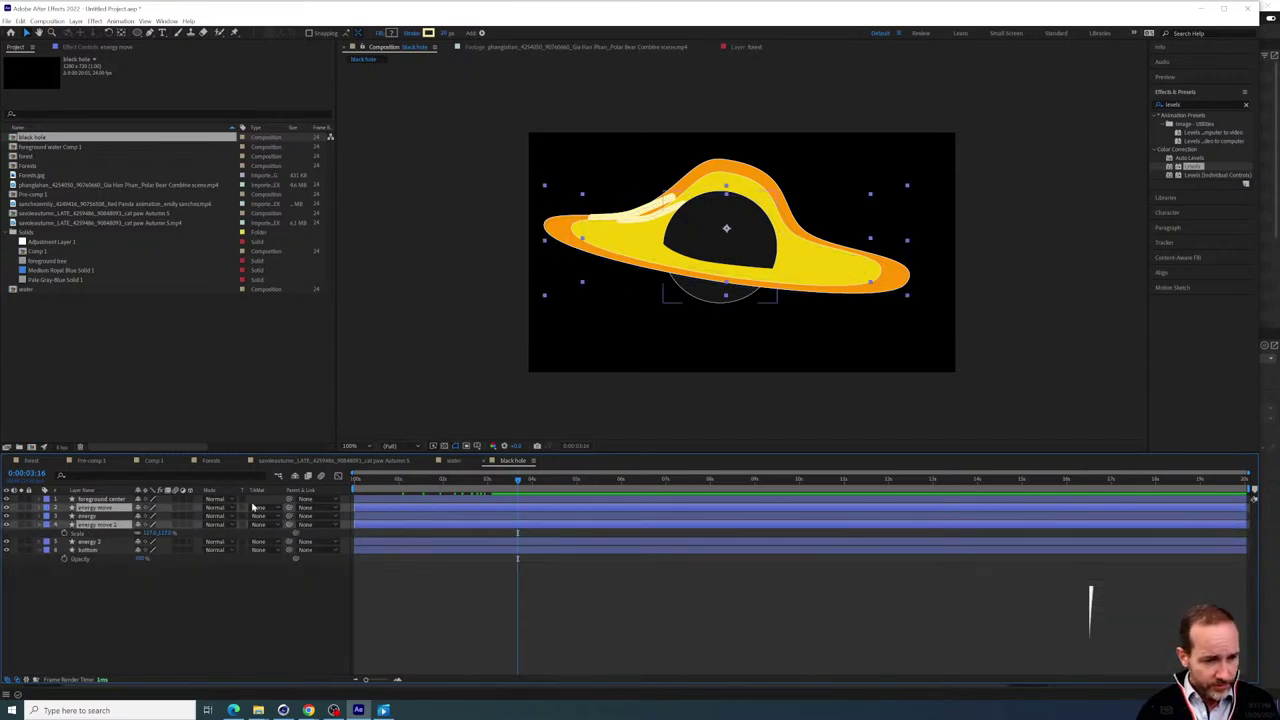
key(u)
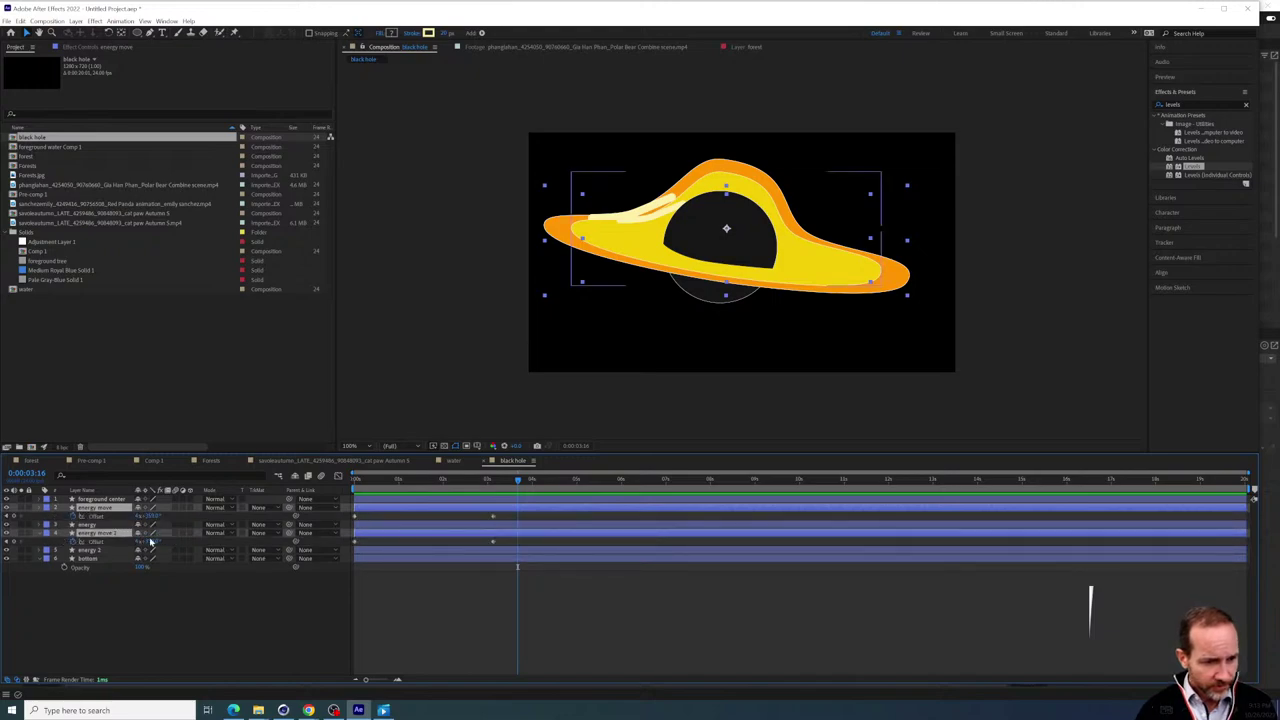
Try to shift the Trim Paths offset of energy move 2 at 3:16
click(355, 544)
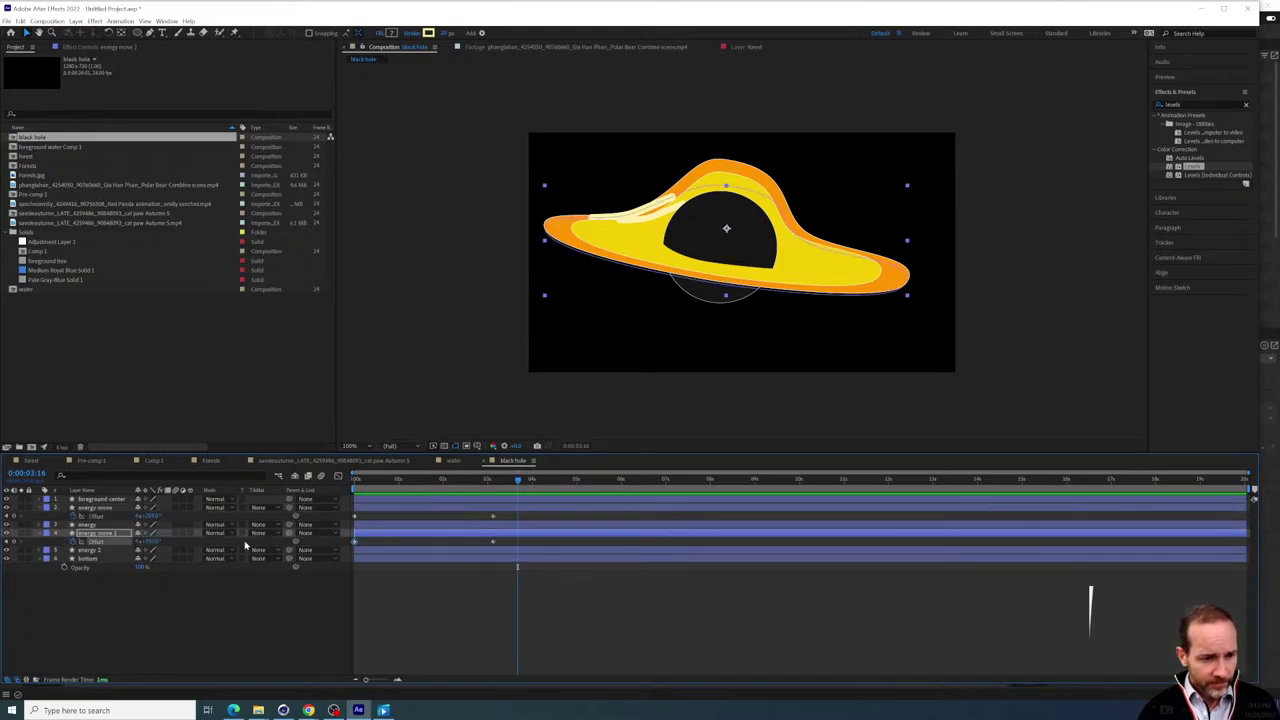
drag(149, 541, 258, 541)
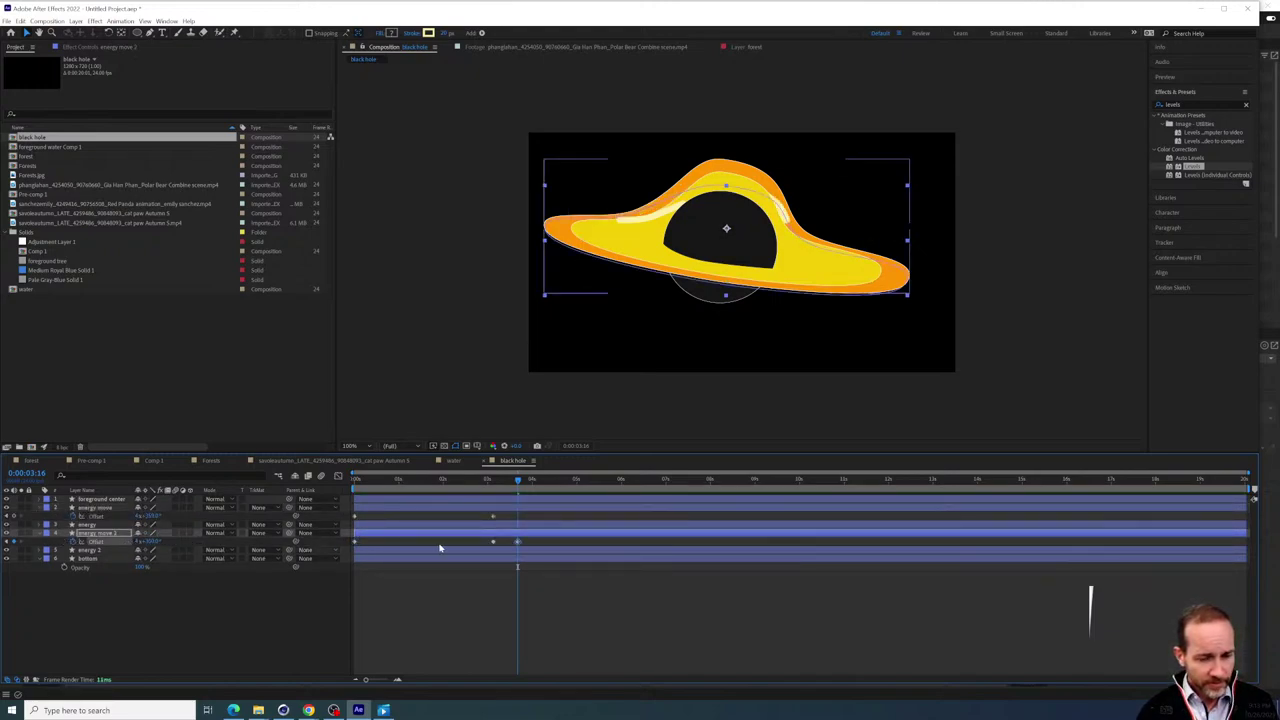
key(space)
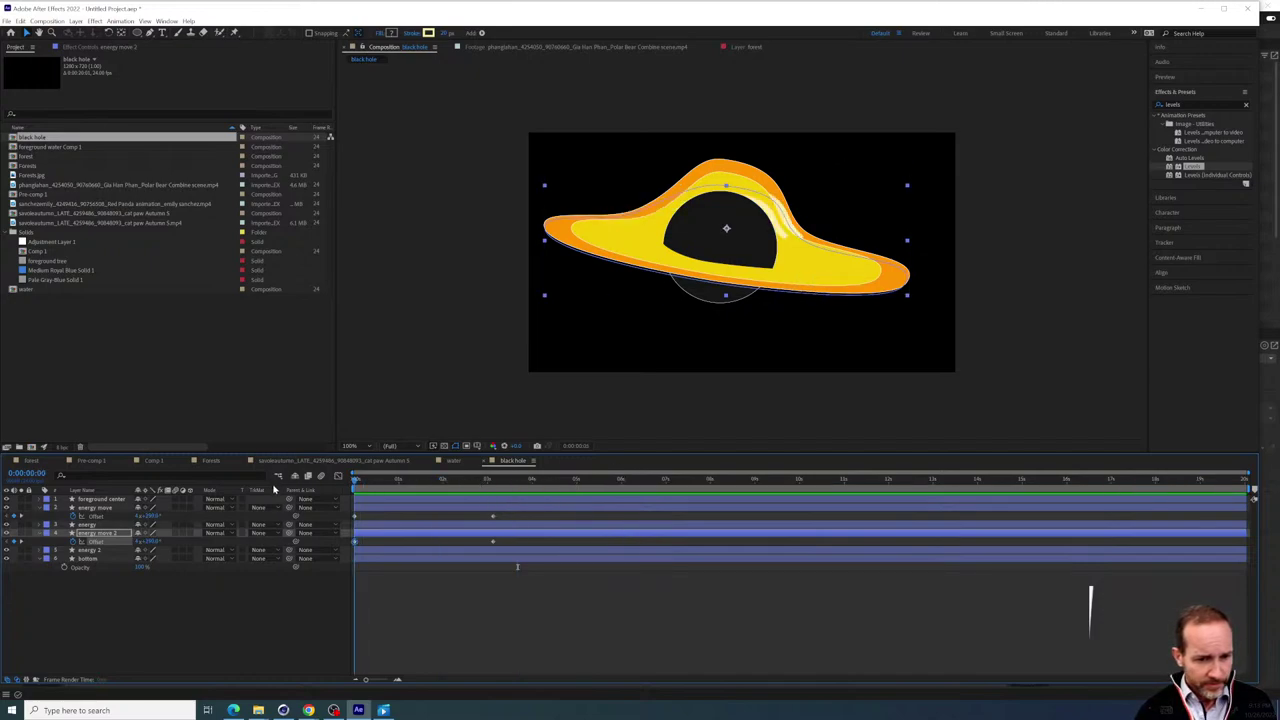
Change the energy move 2 offset at 0:00 so its highlight is staggered from the inner one, and scrub to 1:22
mouse_move(150, 541)
mouse_down()
mouse_move(108, 541)
mouse_move(164, 541)
mouse_up()
click(492, 541)
mouse_move(374, 486)
mouse_down()
mouse_move(580, 492)
mouse_move(413, 499)
mouse_move(505, 519)
mouse_move(400, 517)
mouse_move(440, 517)
mouse_up()
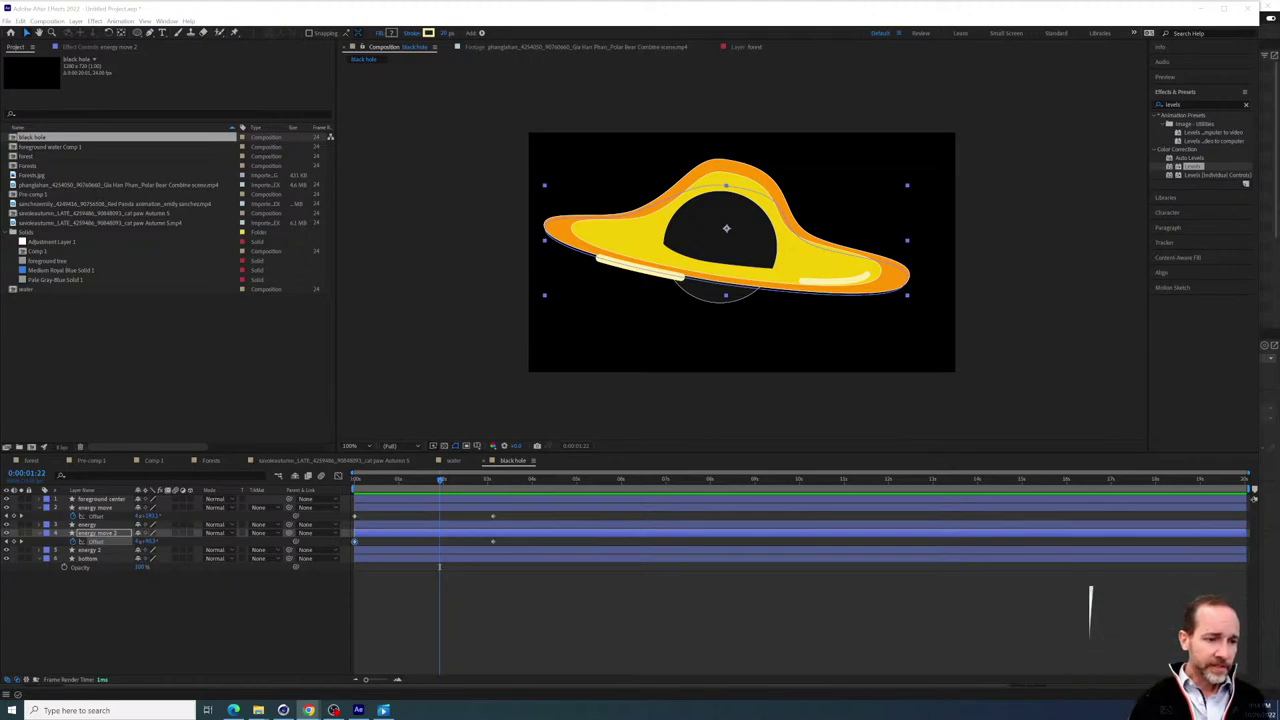
Examine the center, bottom and energy layers against the moving highlights, scrubbing to 3:07 and selecting energy and energy 2
click(95, 498)
click(97, 558)
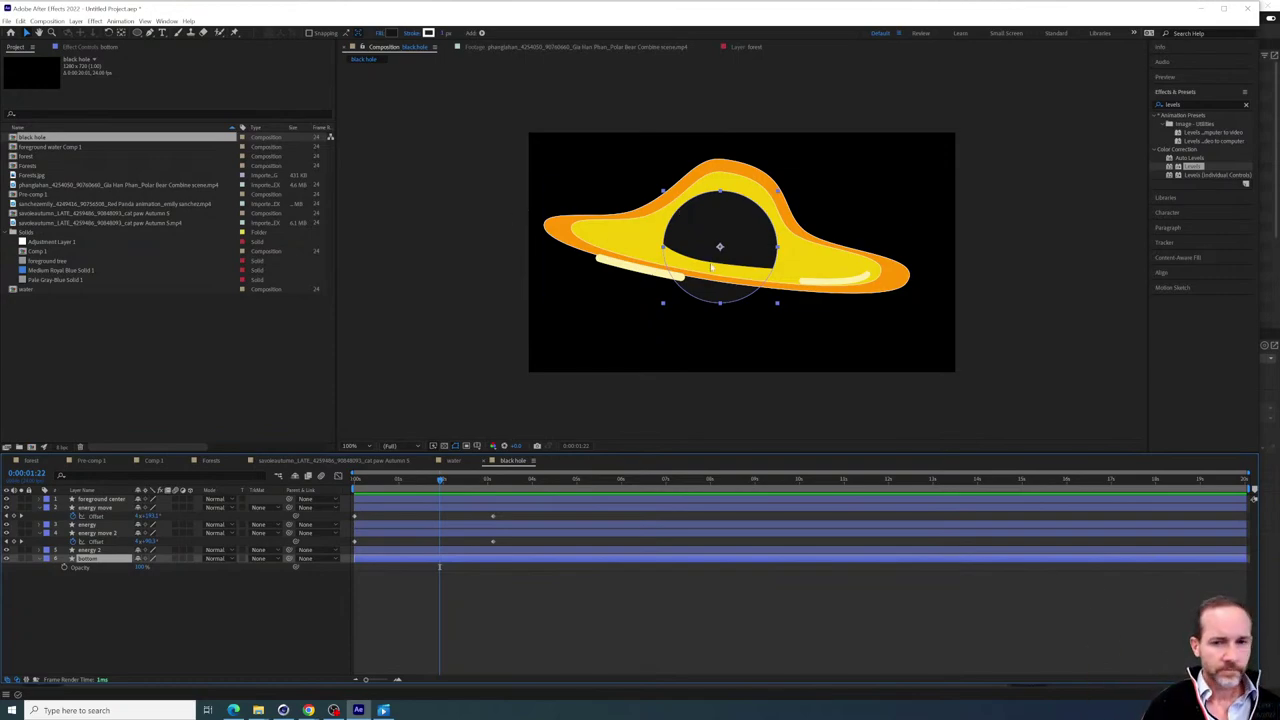
drag(440, 480, 500, 498)
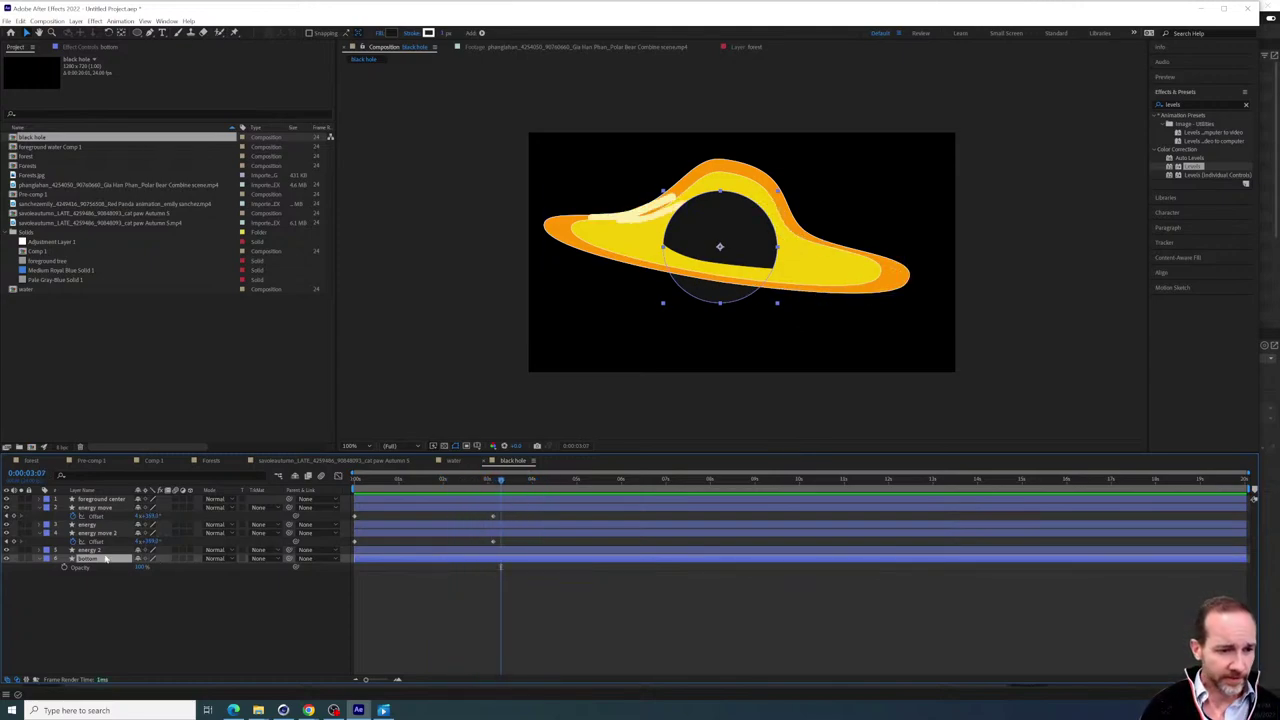
click(97, 551)
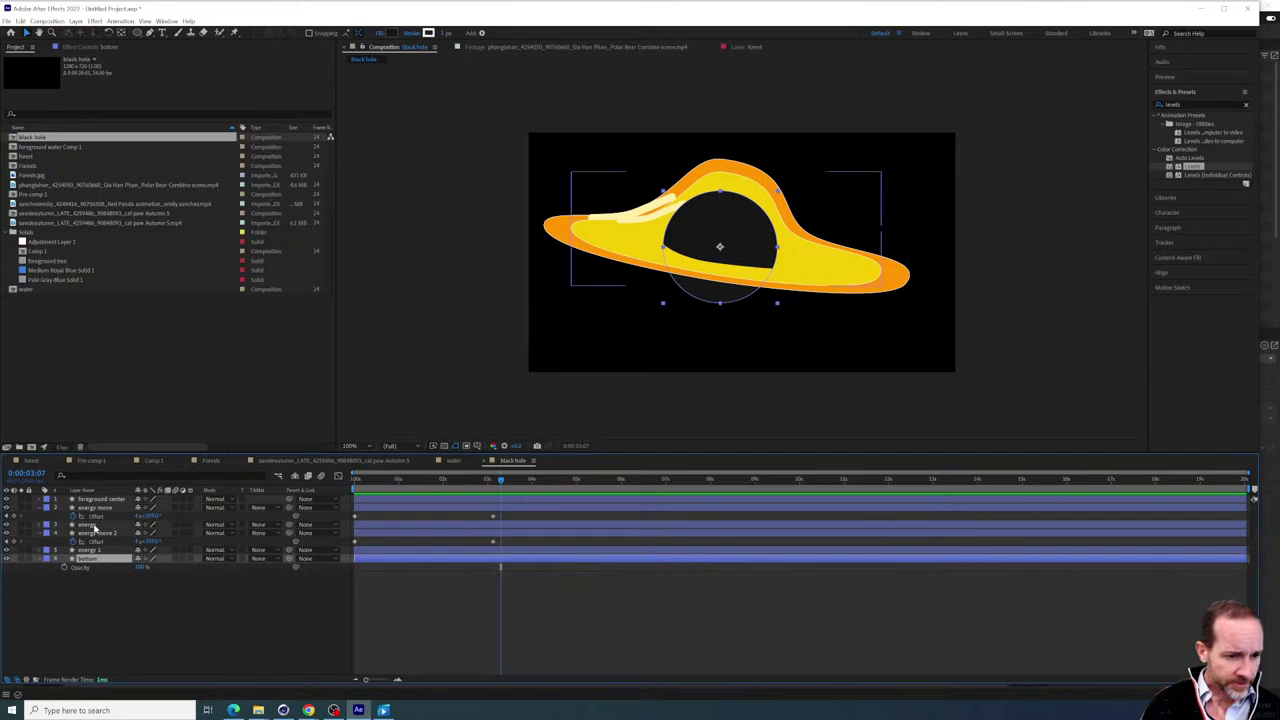
click(94, 525)
ctrl+click(100, 551)
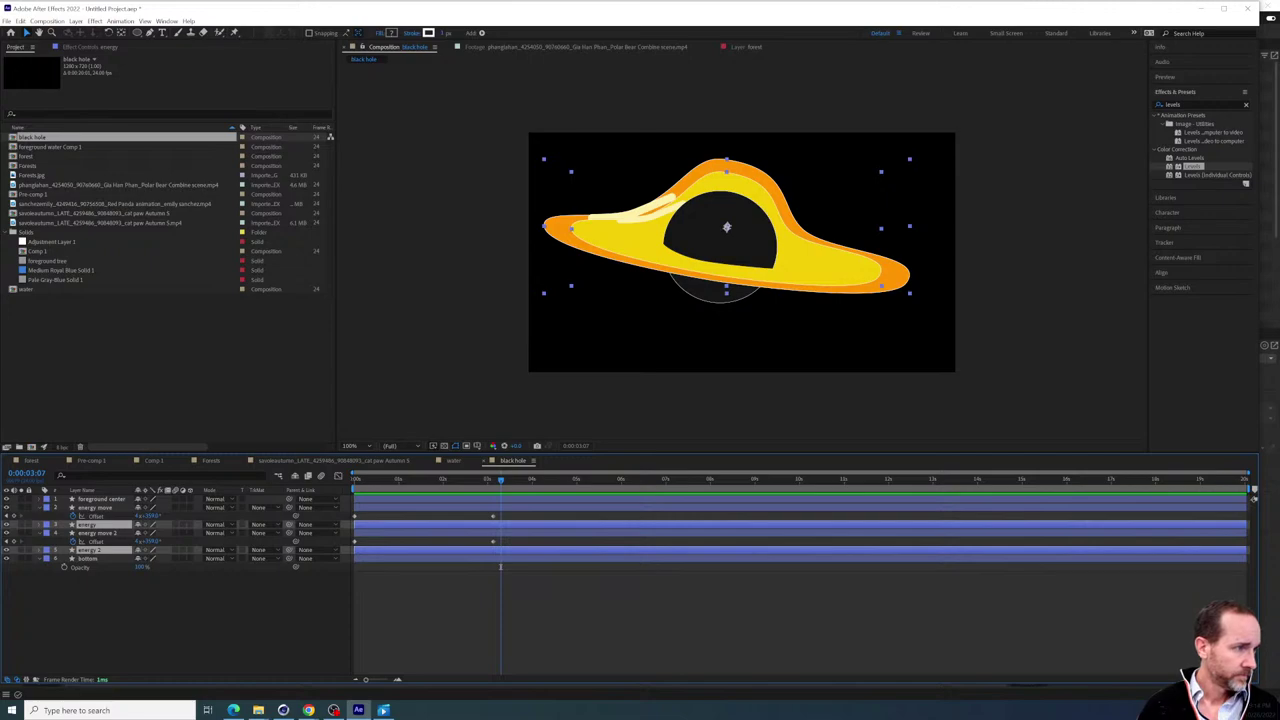
click(308, 710)
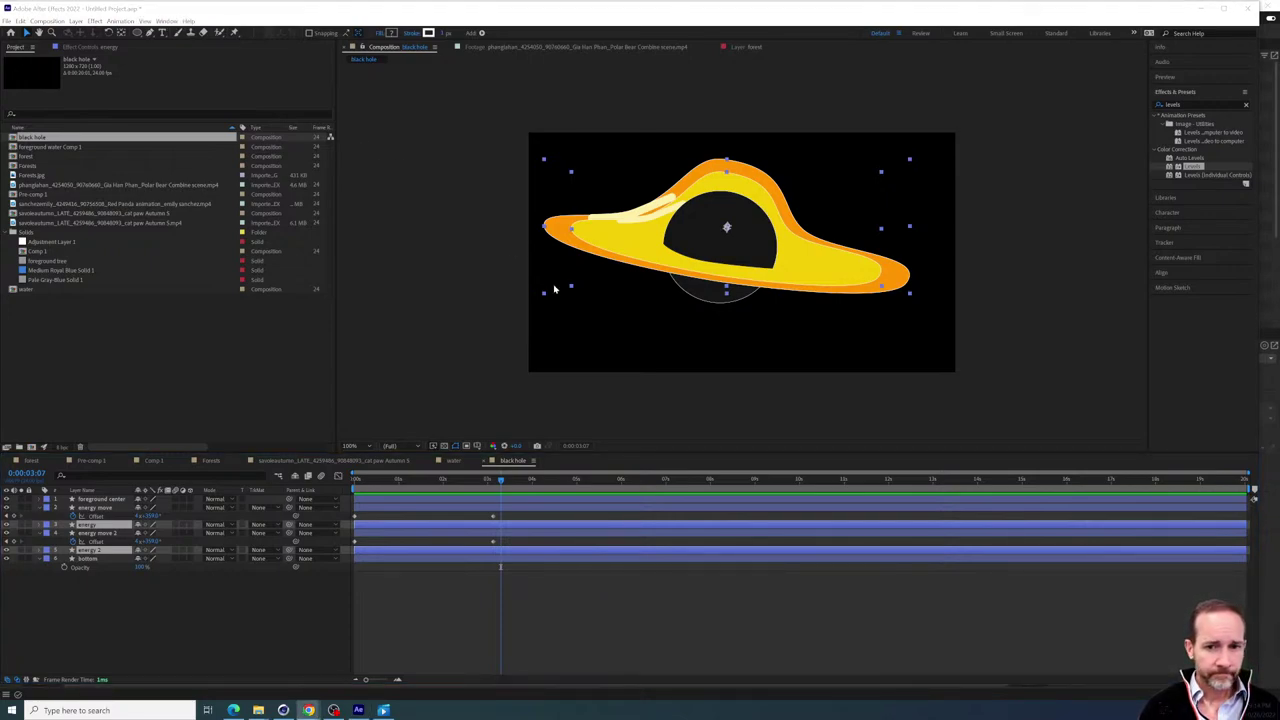
Try to draw a curved closed shape around the lower edge of the black hole within the energy 2 layer using the Pen tool
click(115, 603)
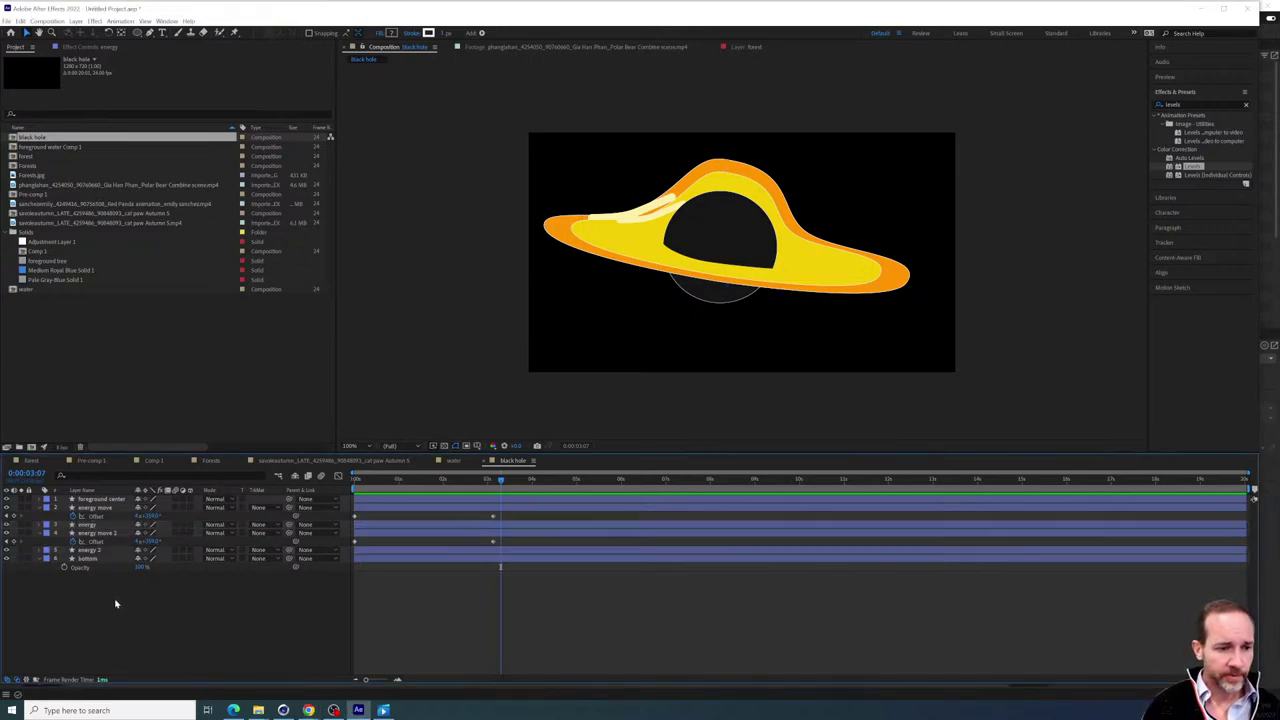
click(80, 551)
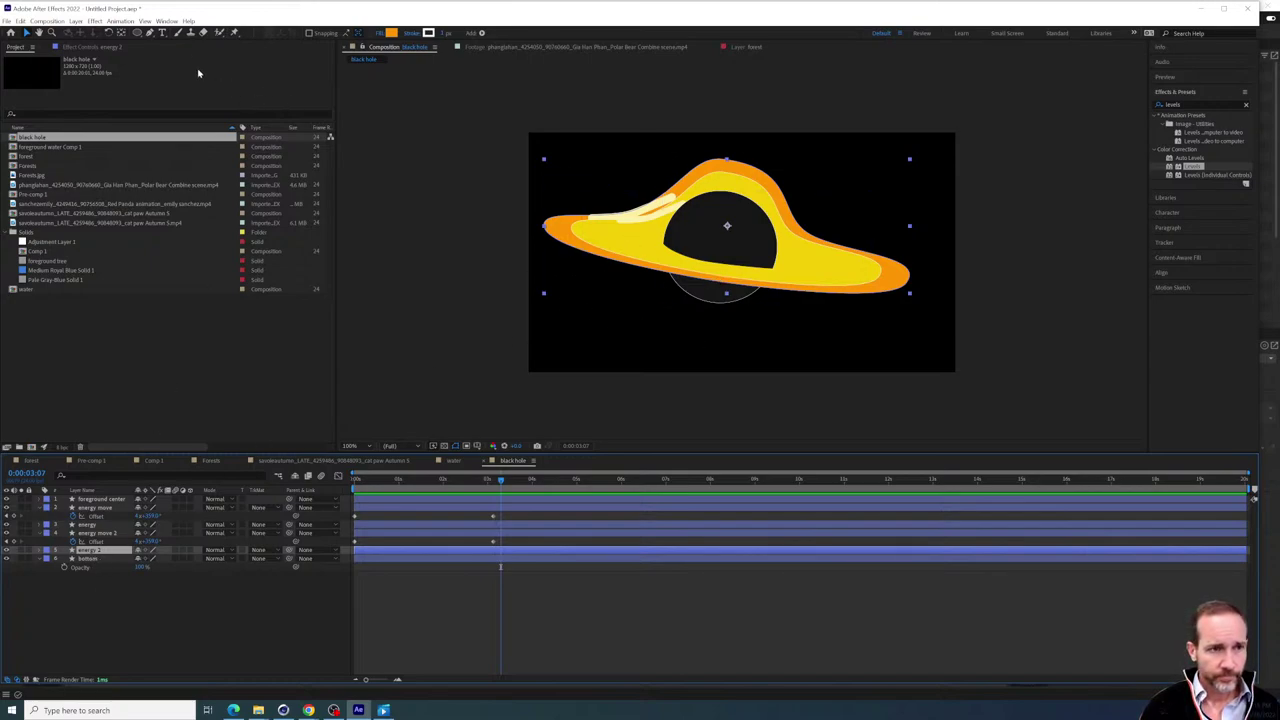
click(151, 33)
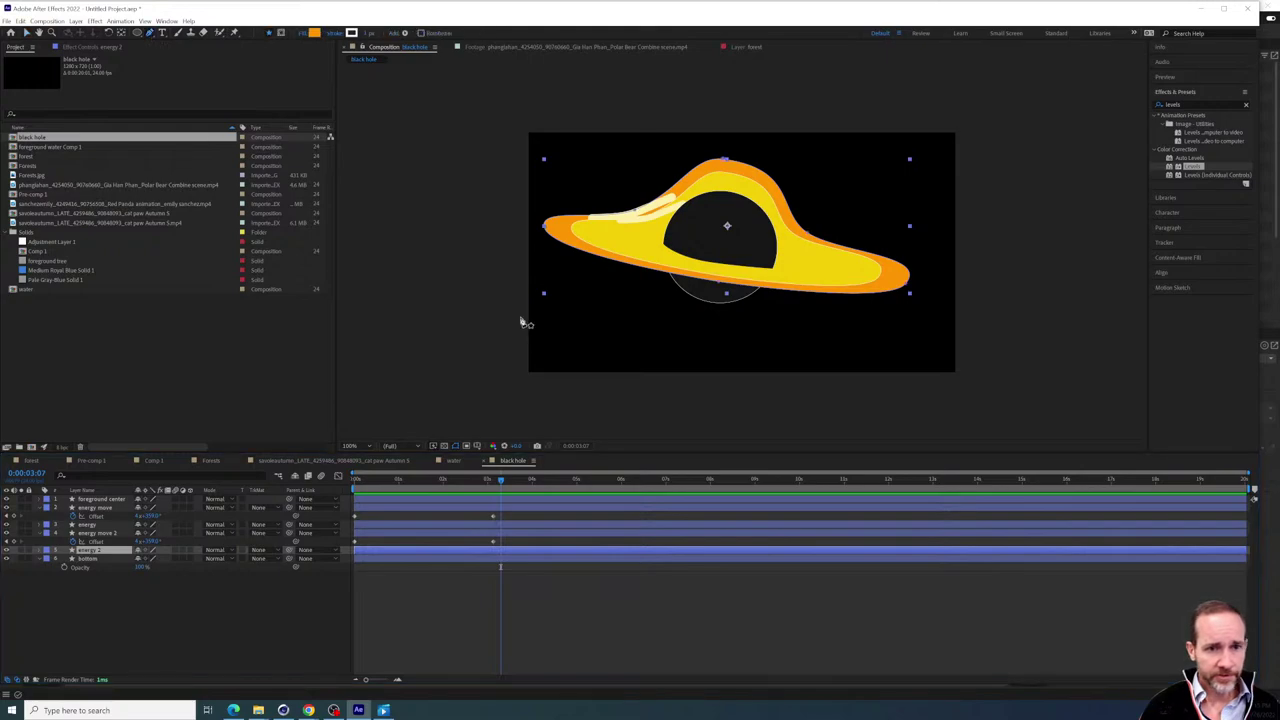
click(653, 256)
drag(708, 312, 789, 282)
click(751, 270)
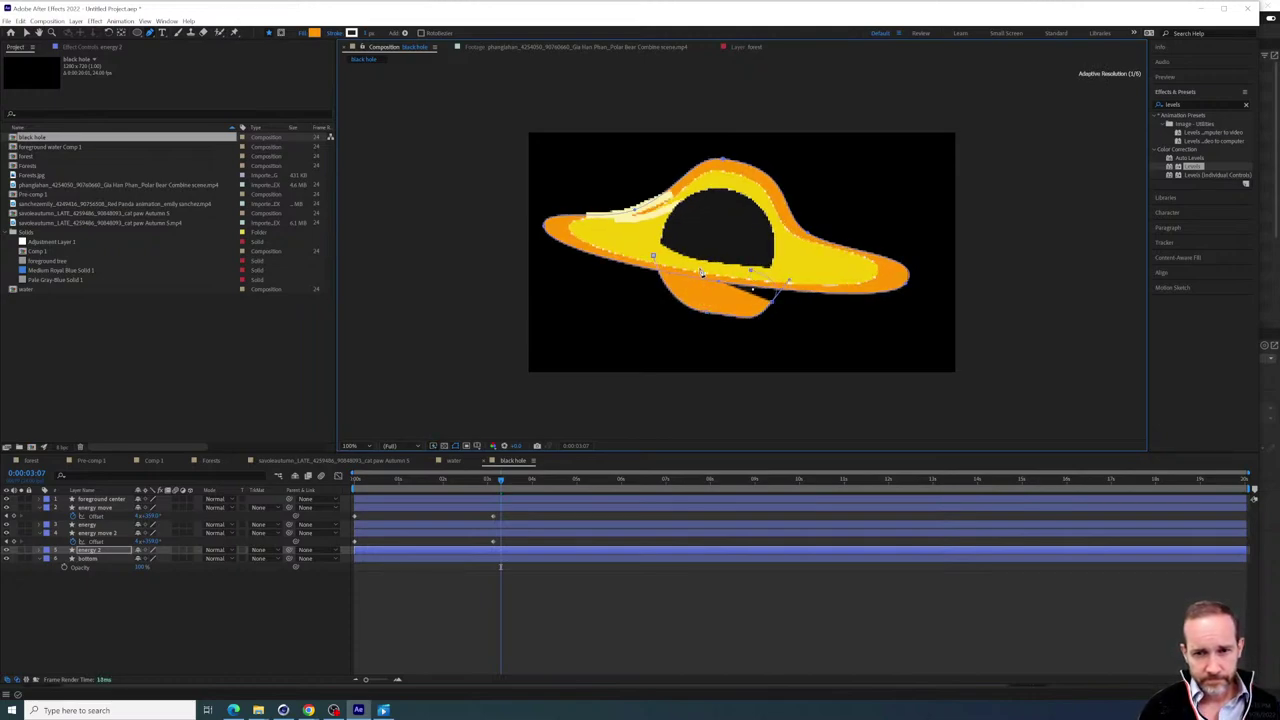
click(692, 261)
click(652, 258)
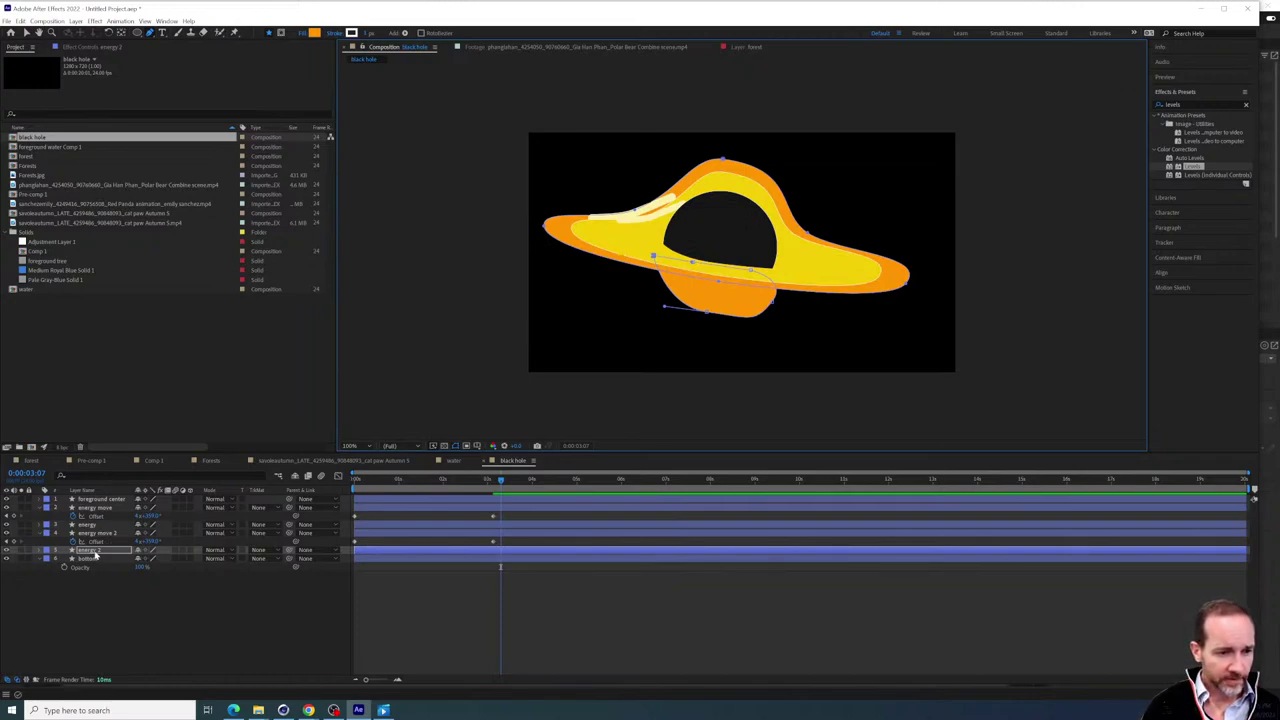
Undo the curved shape drawn in the energy 2 layer
key(ctrl+z)
key(ctrl+z)
key(ctrl+z)
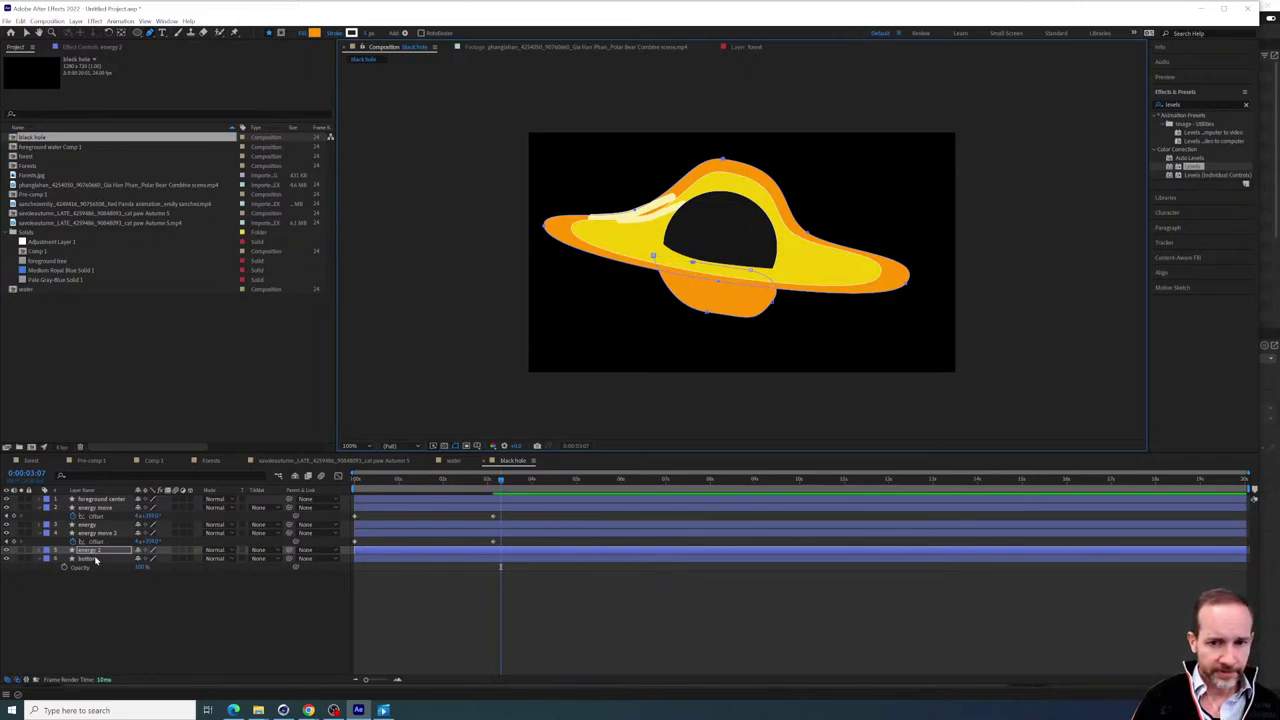
key(ctrl+z)
key(ctrl+z)
key(ctrl+z)
key(ctrl+z)
key(ctrl+z)
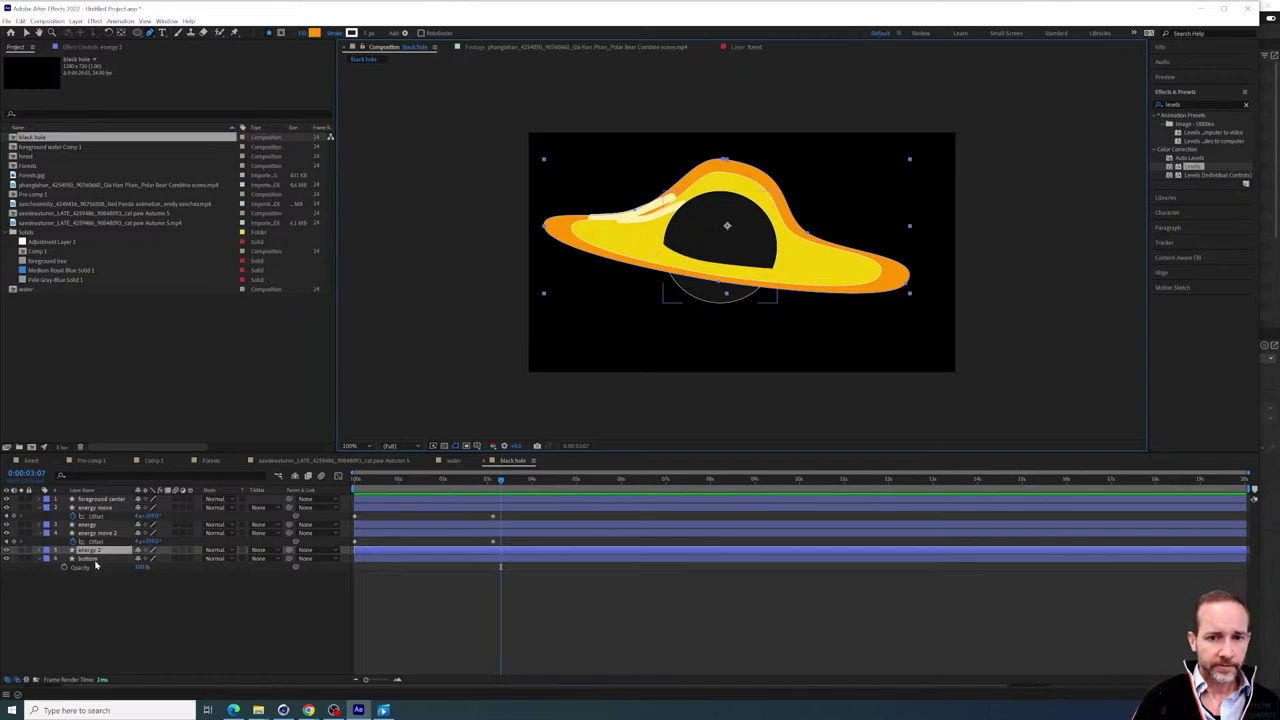
With no layer selected, draw a curved shape below the energy disk with the Pen tool as a new shape layer
click(71, 625)
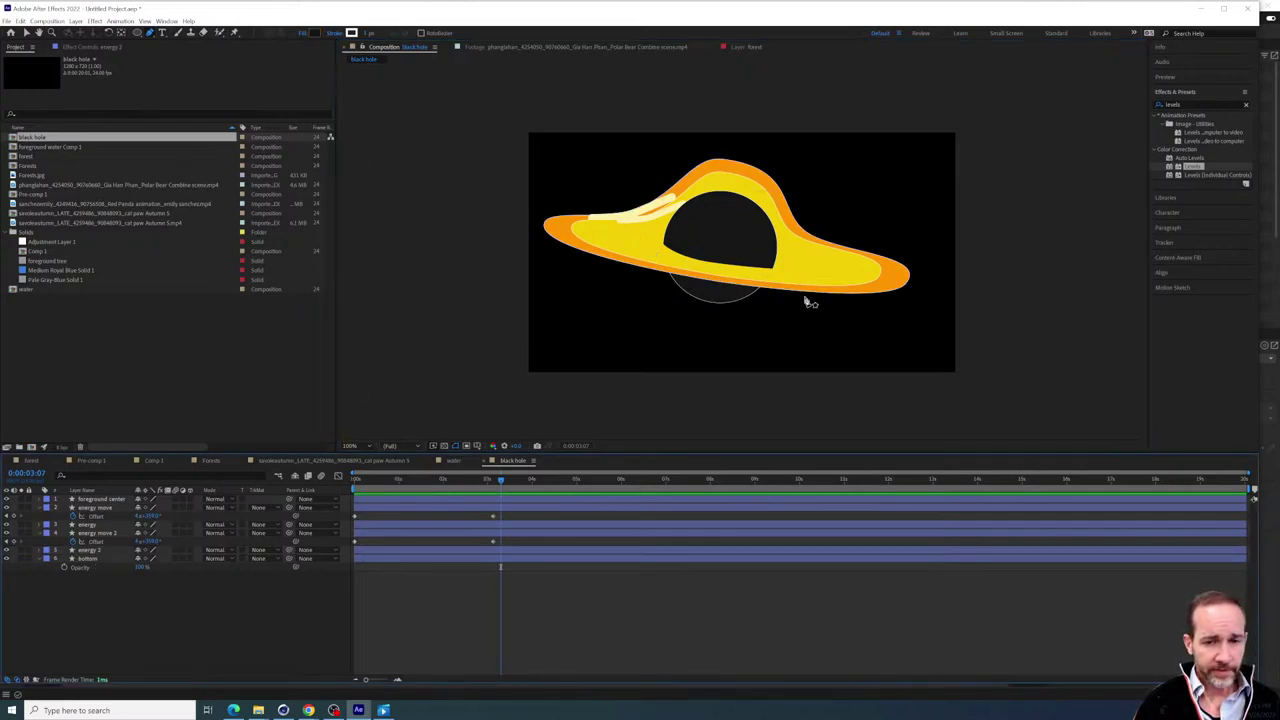
click(651, 260)
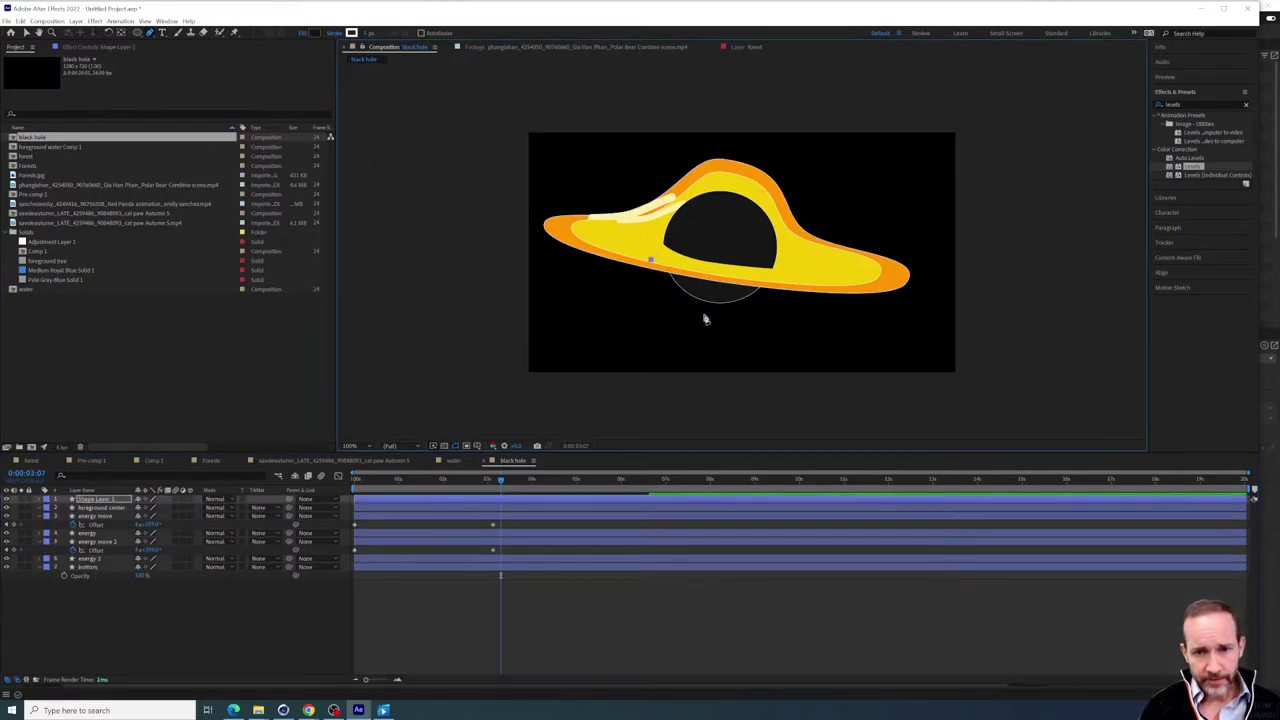
drag(704, 313, 782, 298)
click(786, 277)
click(701, 267)
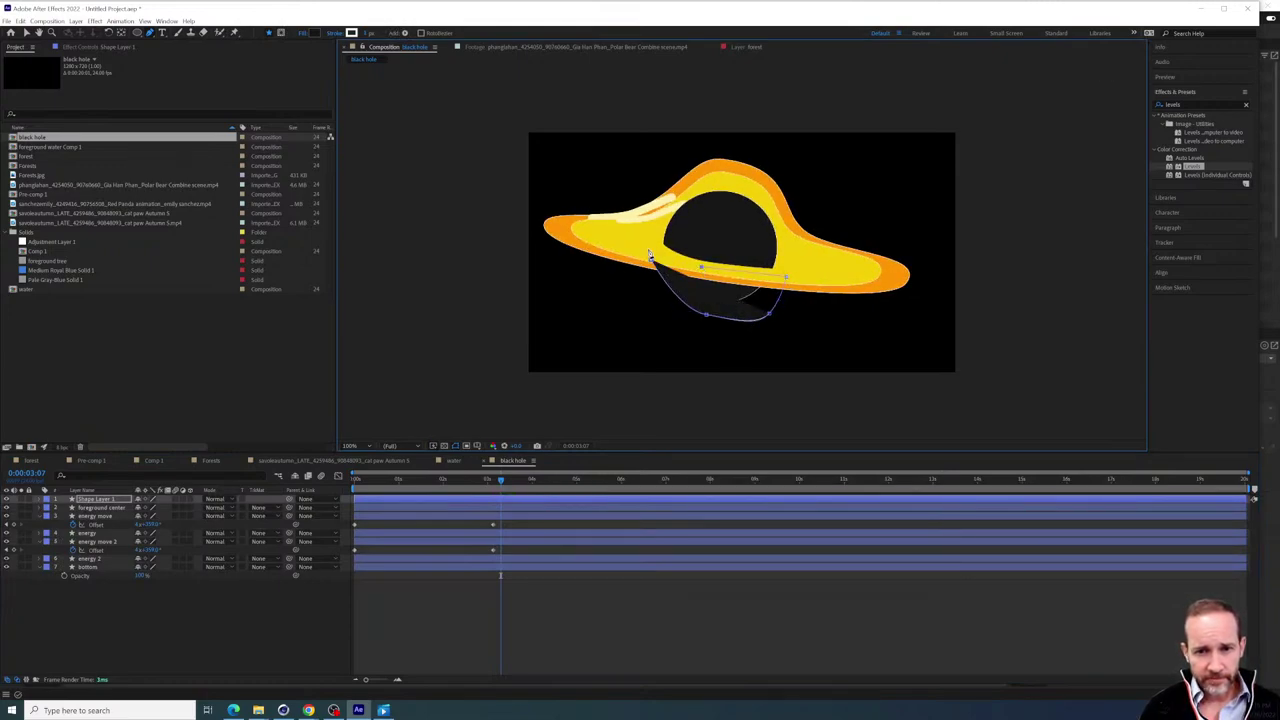
Change the new shape's fill color to bright yellow
click(308, 33)
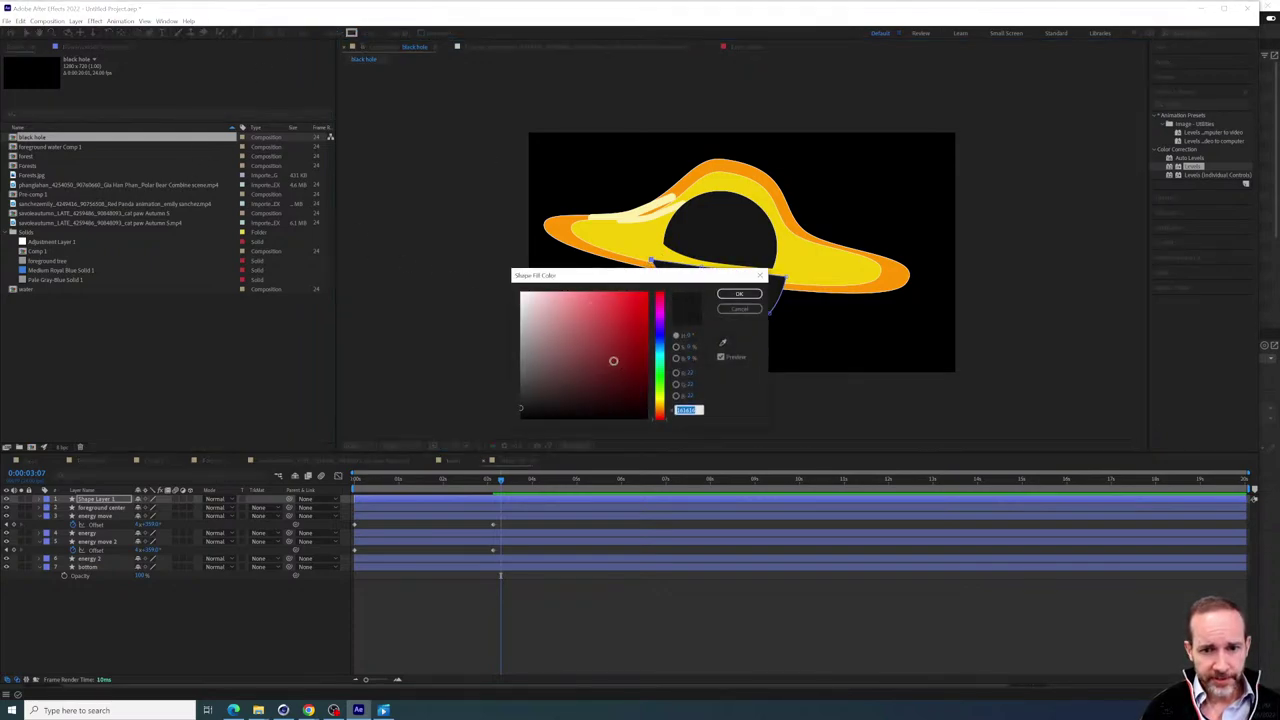
click(647, 327)
click(660, 398)
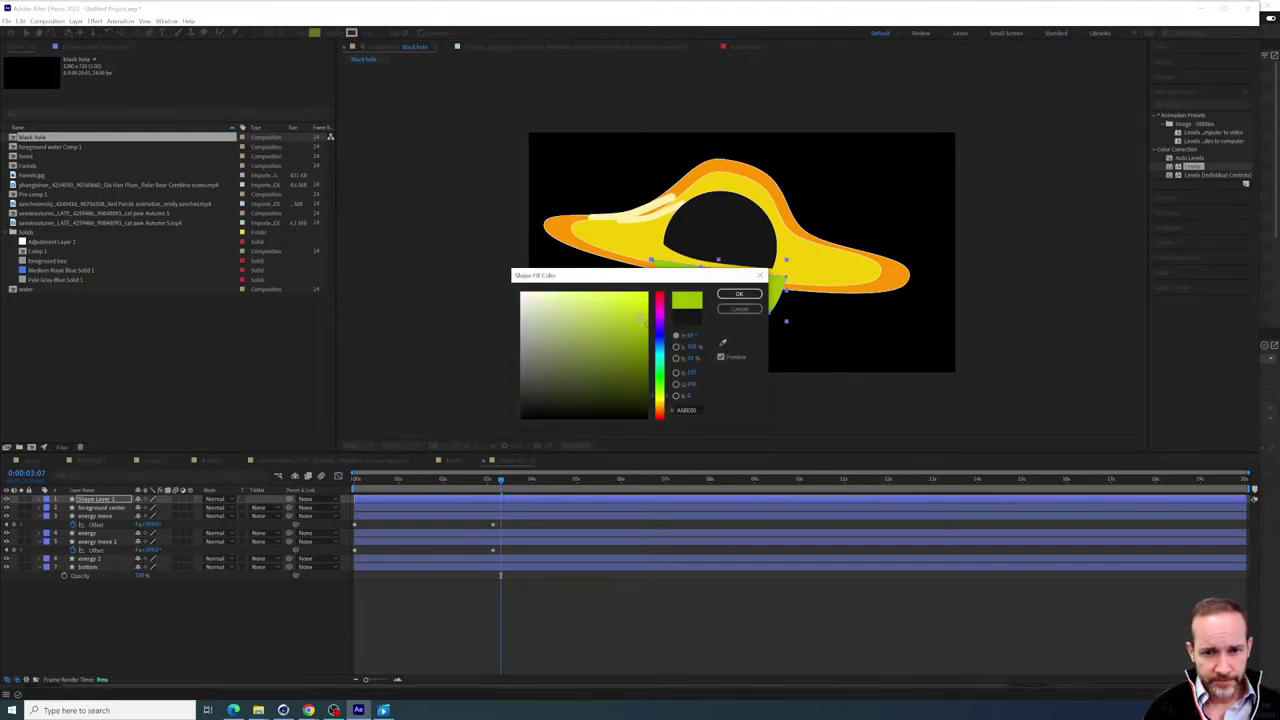
drag(663, 399, 665, 401)
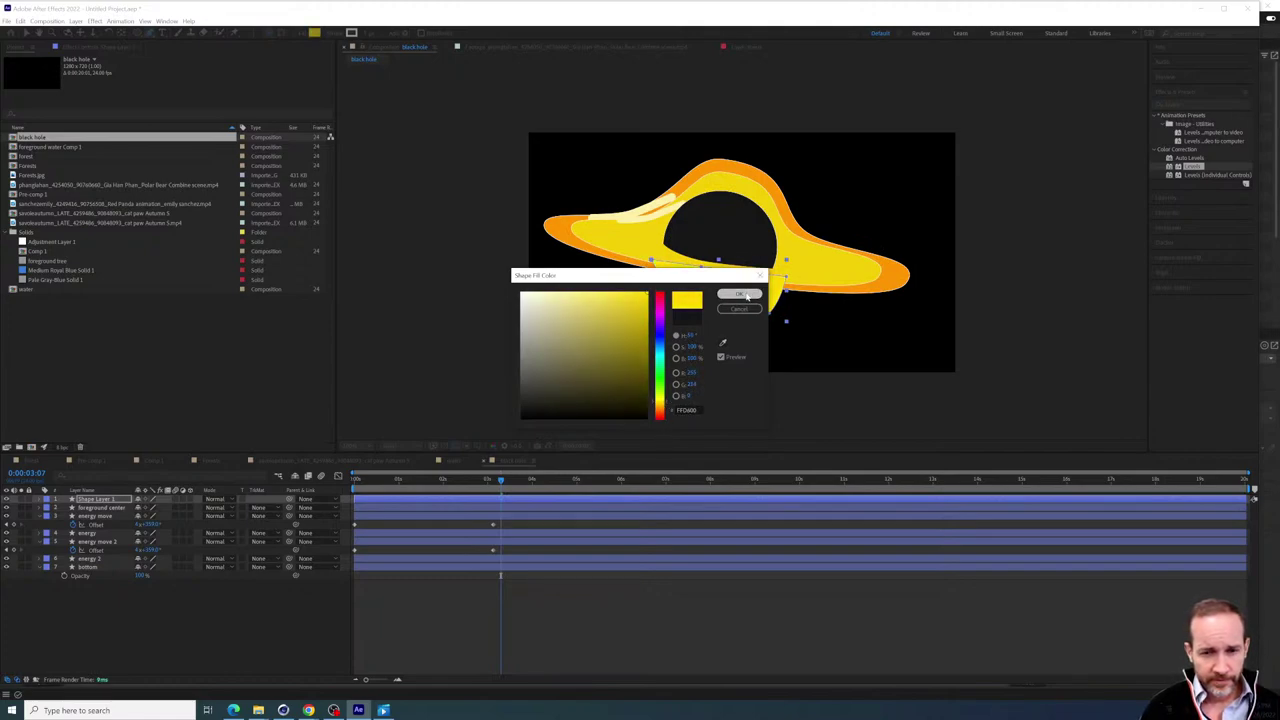
click(739, 294)
Move Shape Layer 1 below the bottom layer and reshape its lower points into a thin yellow rim hugging the black hole's underside
drag(109, 498, 110, 590)
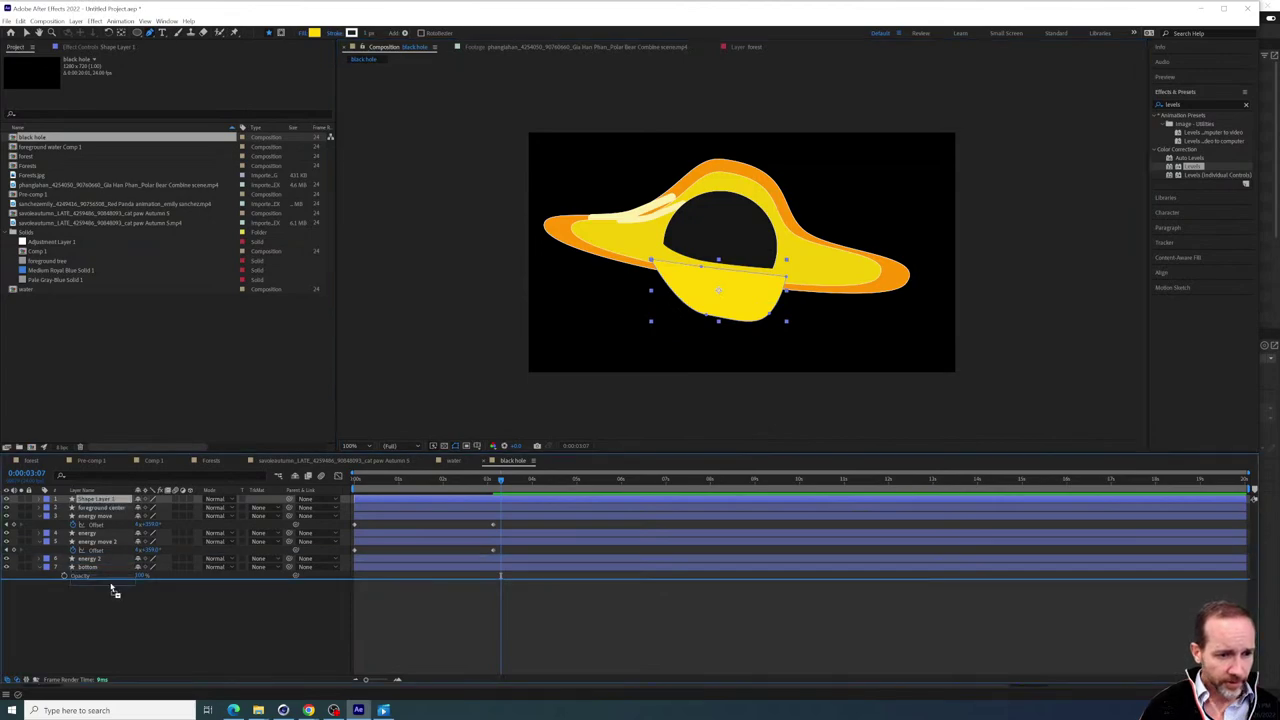
click(768, 314)
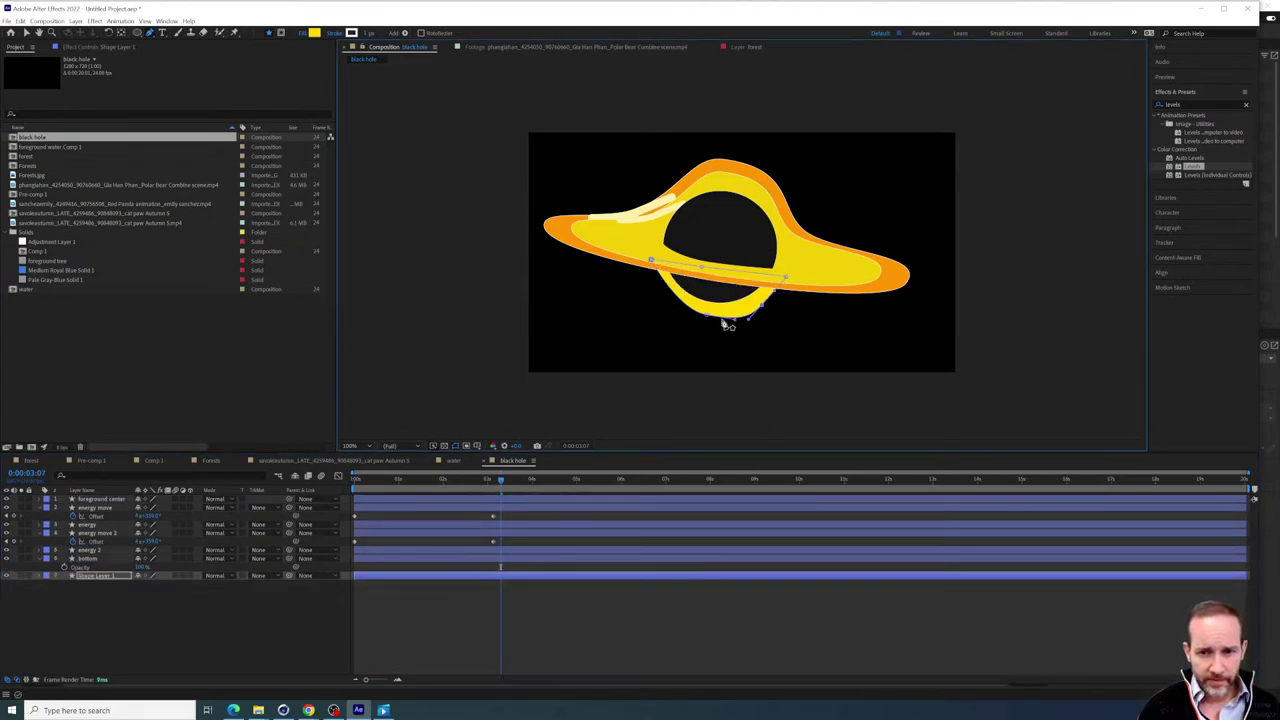
mouse_move(706, 315)
mouse_down()
mouse_move(761, 305)
mouse_move(705, 307)
mouse_move(766, 290)
mouse_move(704, 305)
mouse_up()
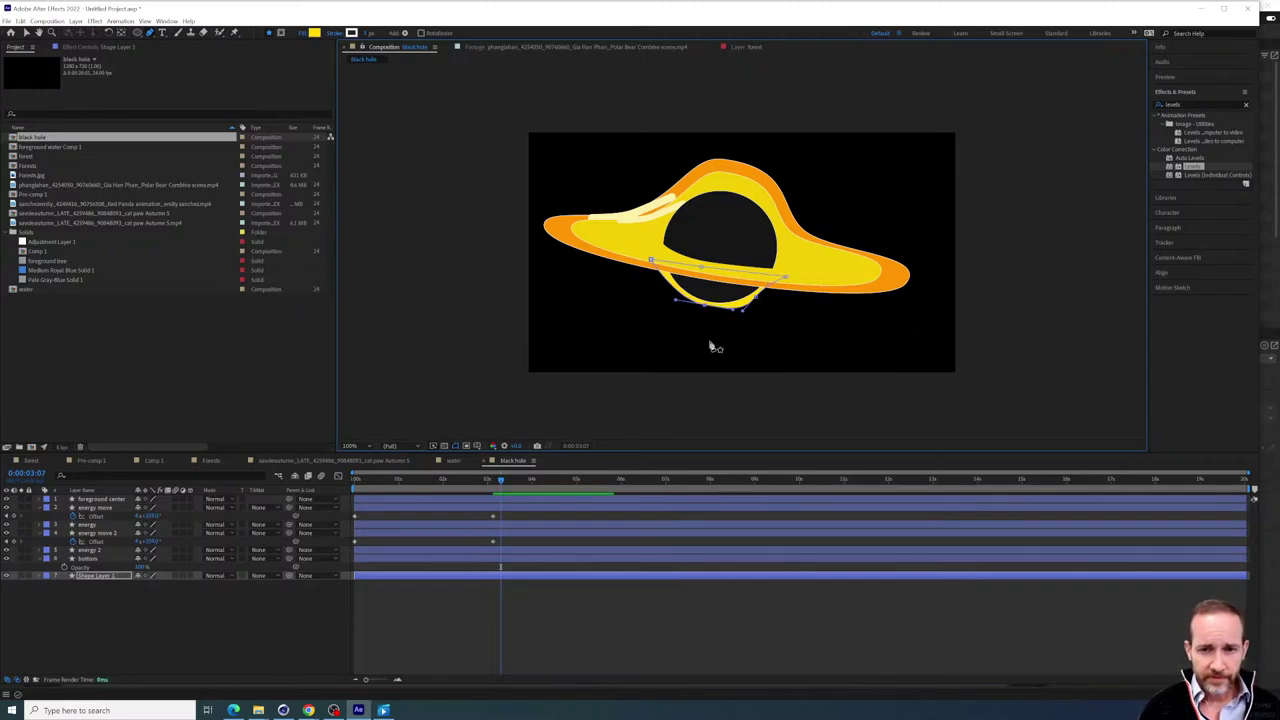
click(26, 32)
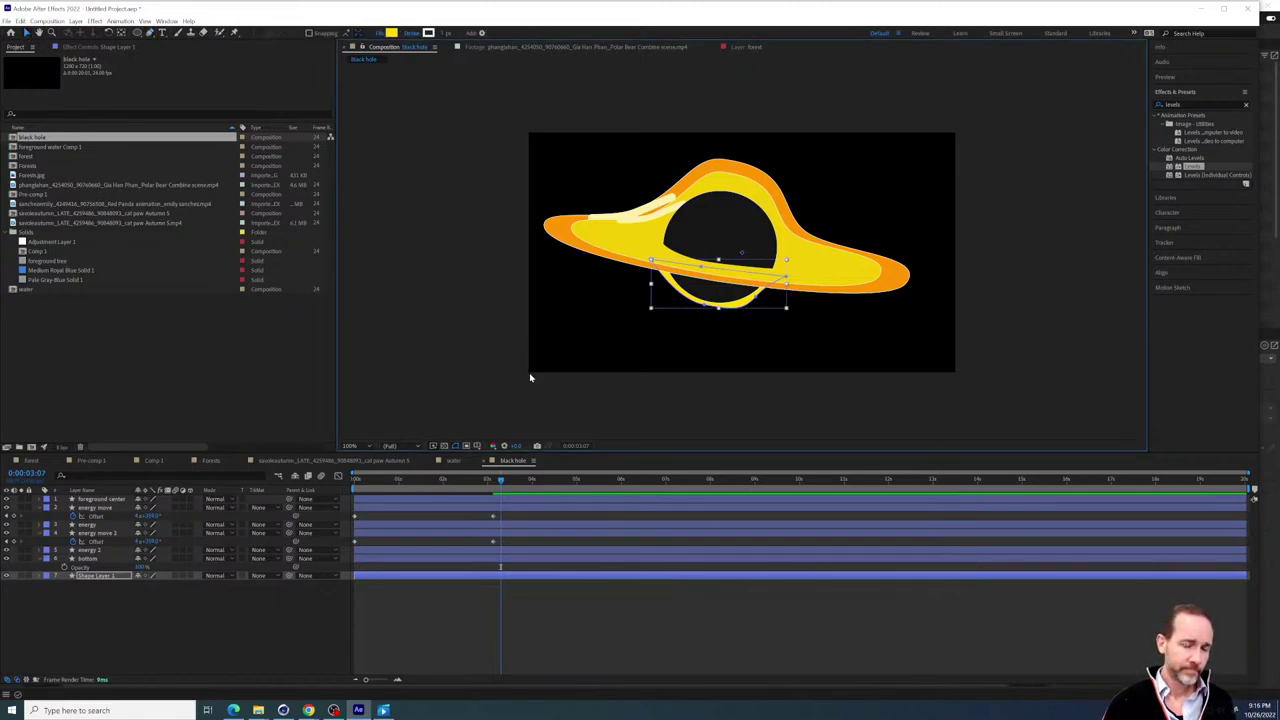
click(249, 638)
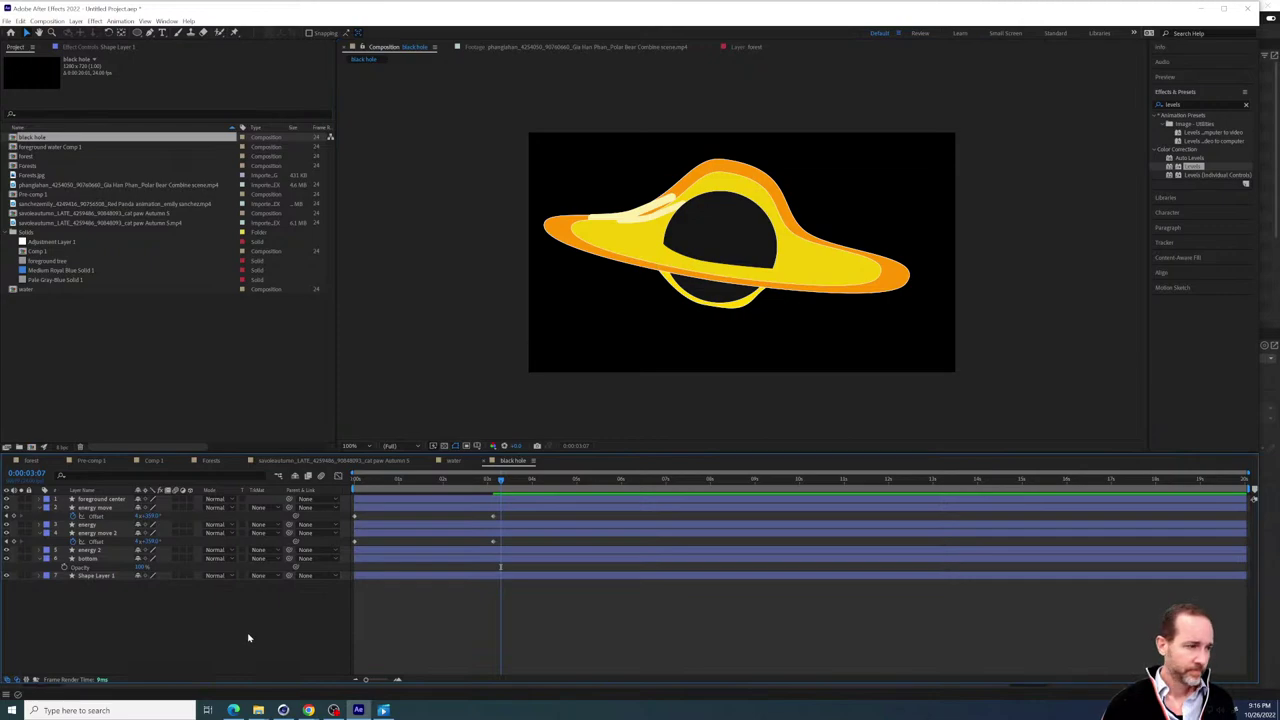
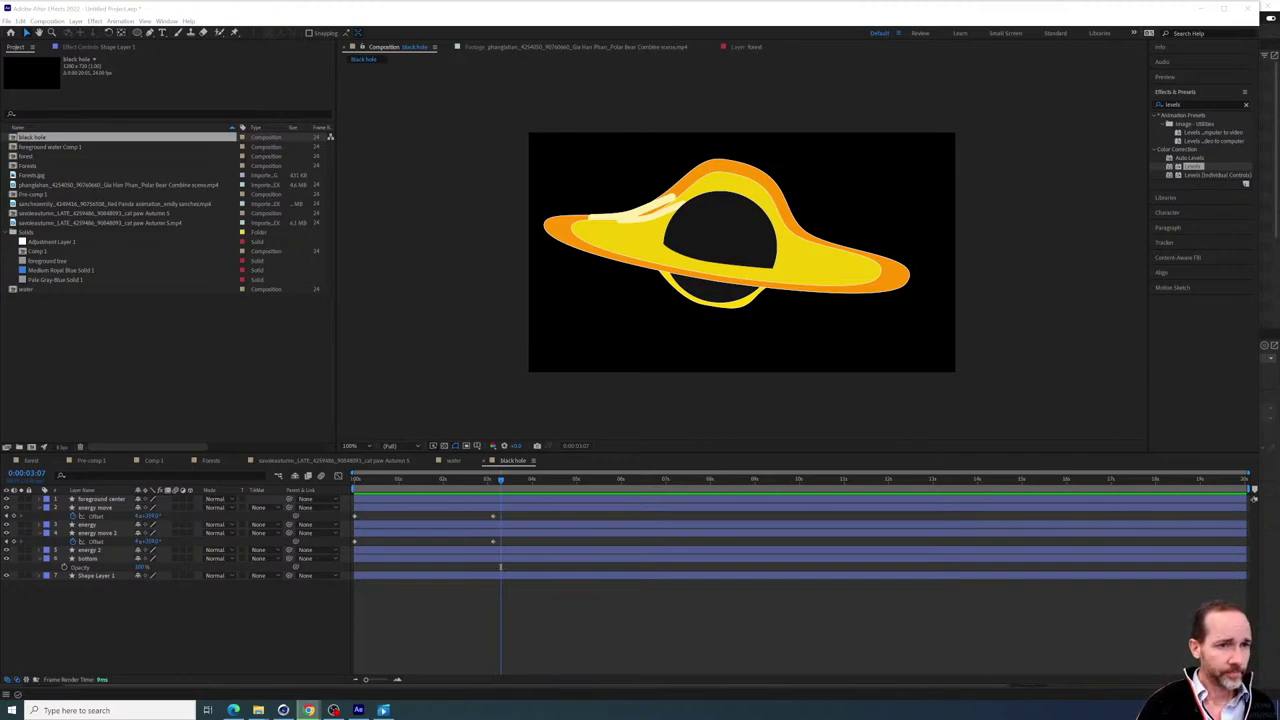
Import the ThreeSceneAnimate video from the art three scene folder into the project and open it in the footage viewer
click(192, 636)
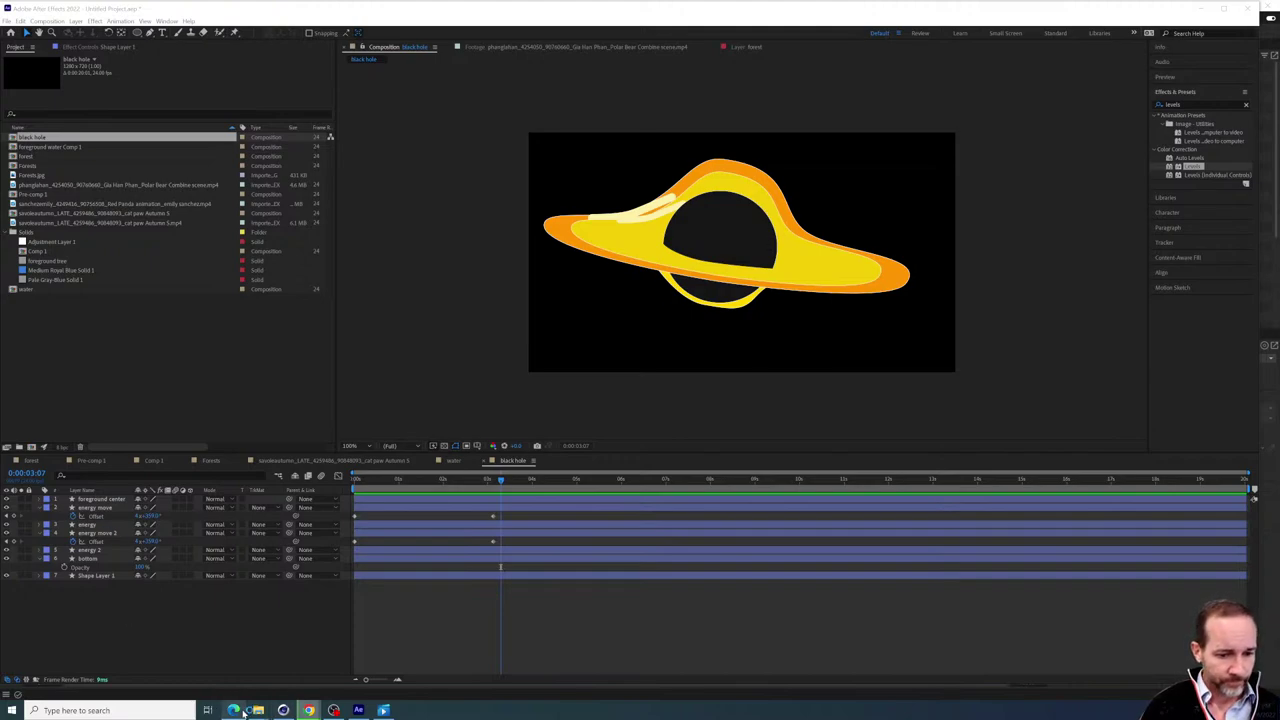
mouse_move(256, 712)
click(357, 665)
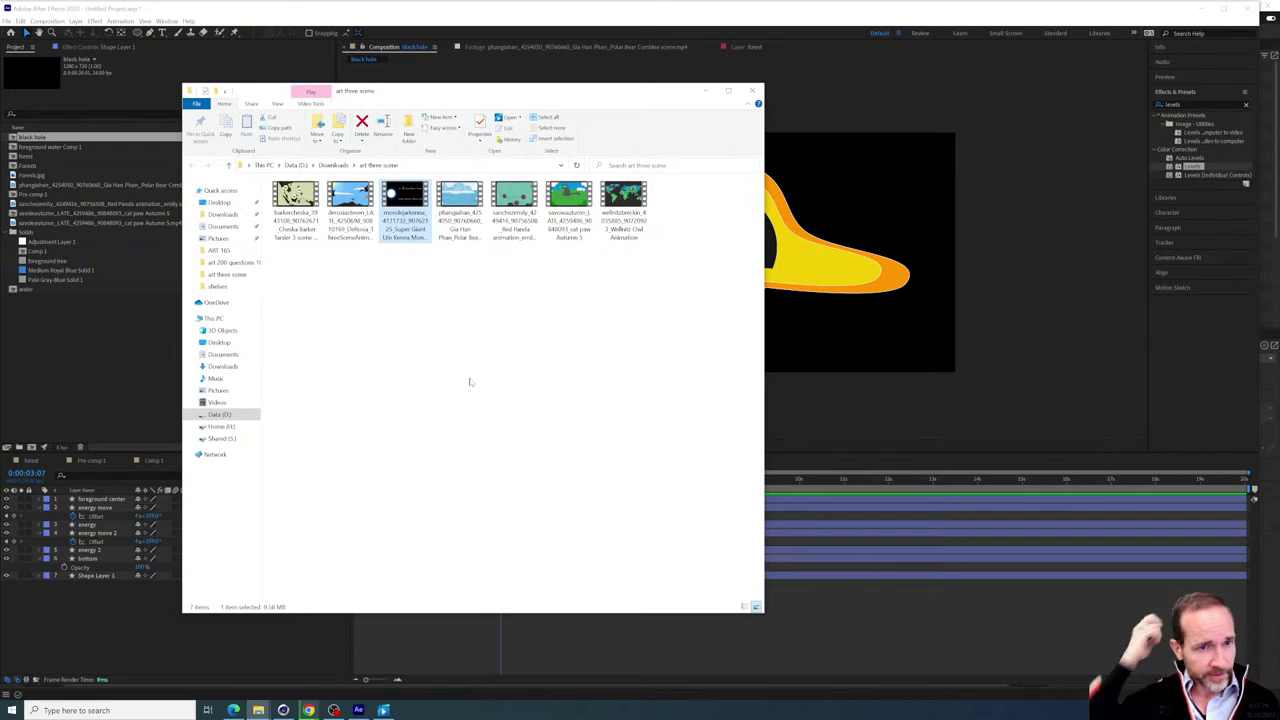
drag(349, 205, 71, 369)
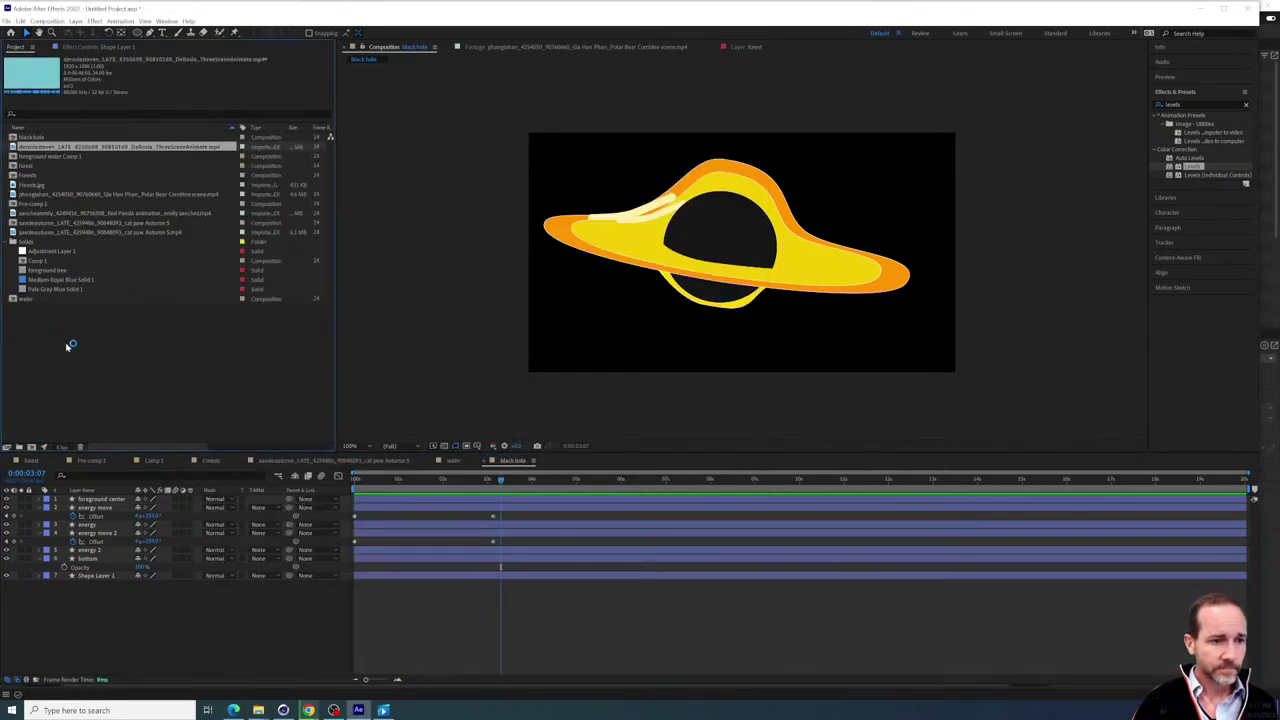
double_click(66, 148)
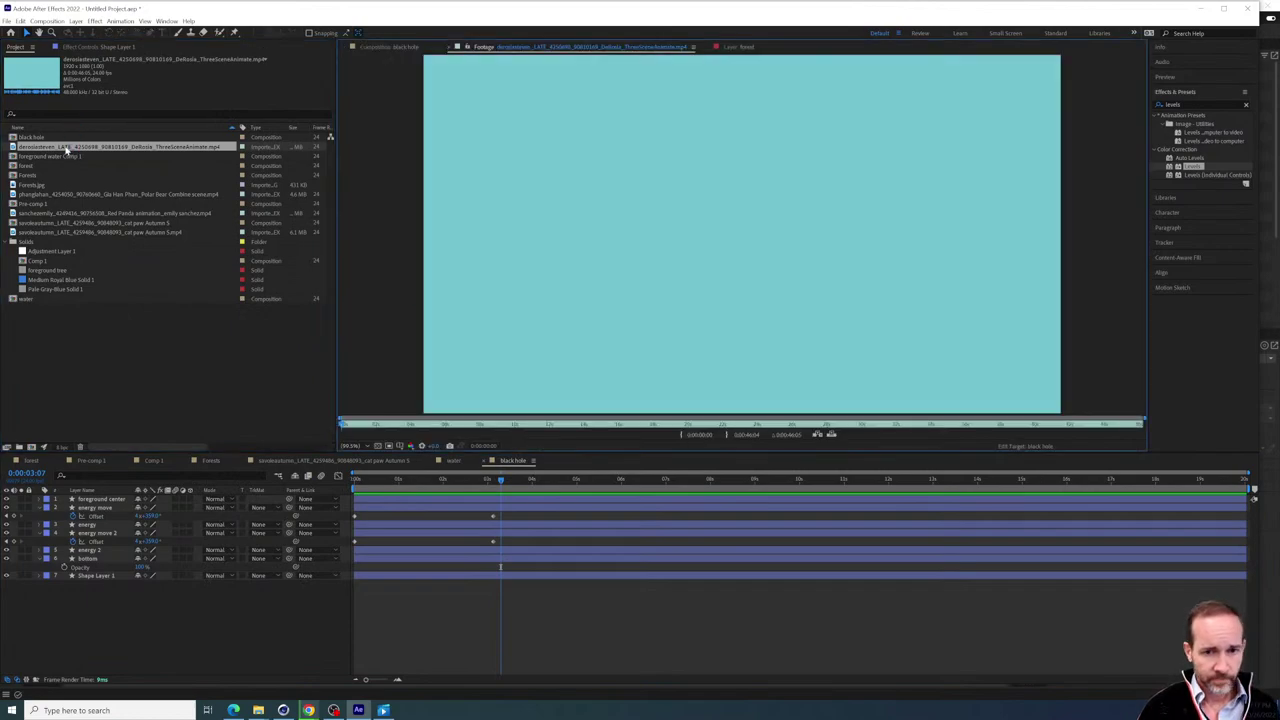
Play the ThreeSceneAnimate footage from the start and scrub through it, examining the flying creatures, the large white bird and the layered ground
key(space)
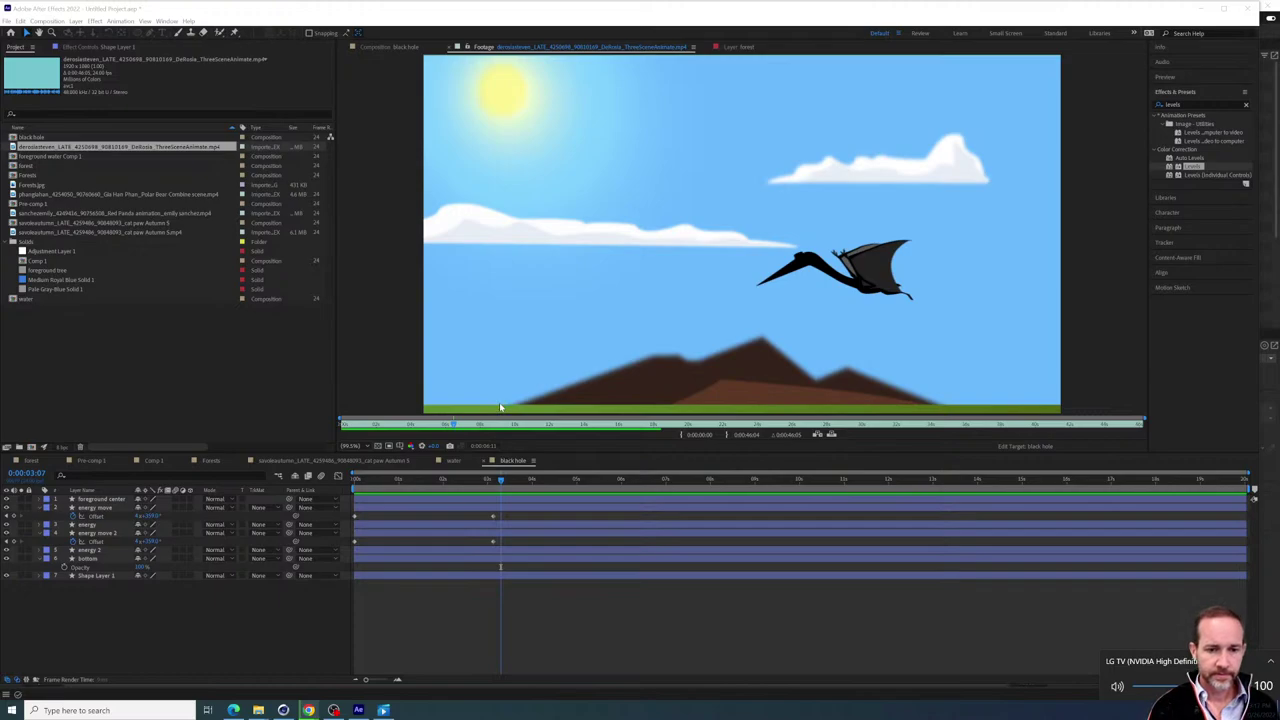
drag(447, 426, 290, 432)
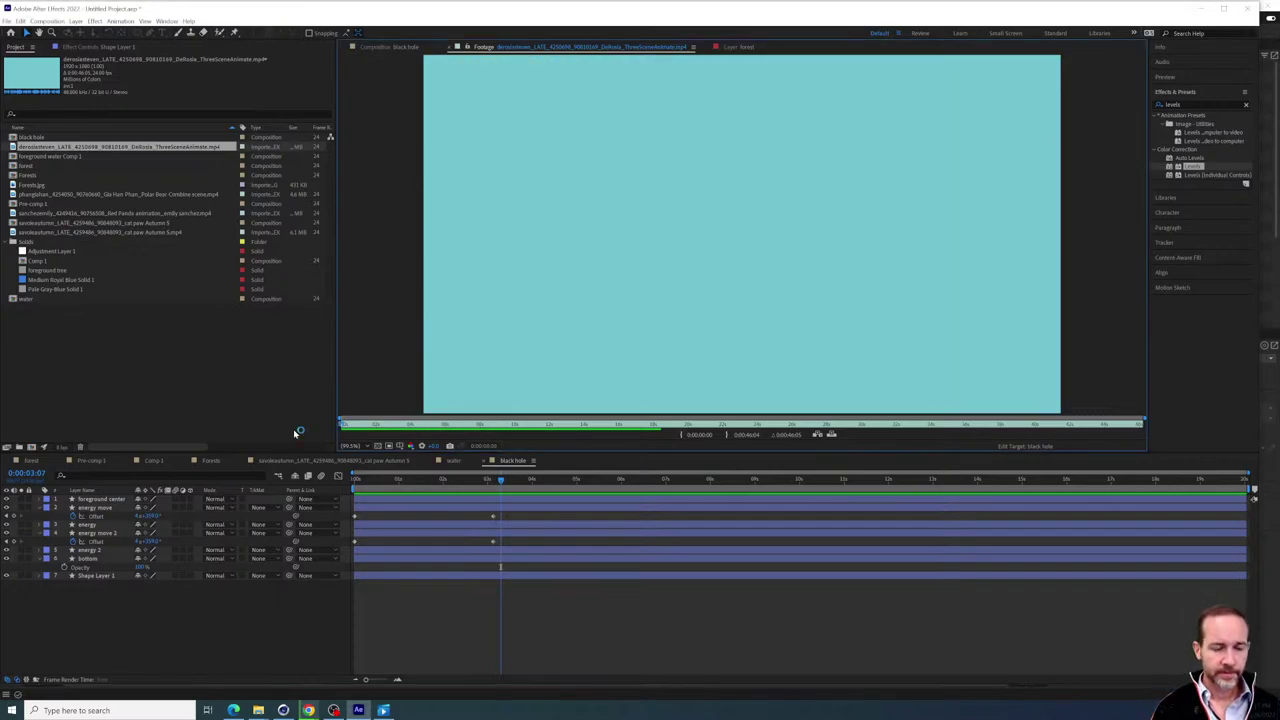
key(space)
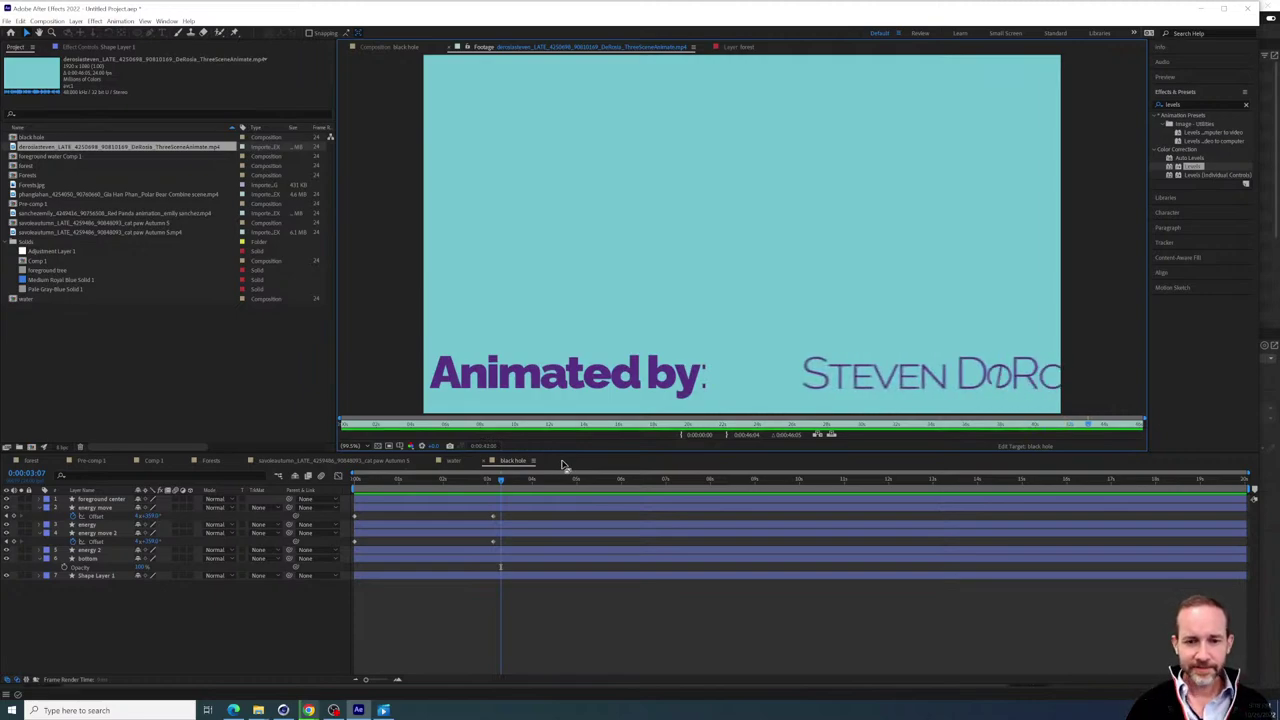
drag(610, 429, 1067, 443)
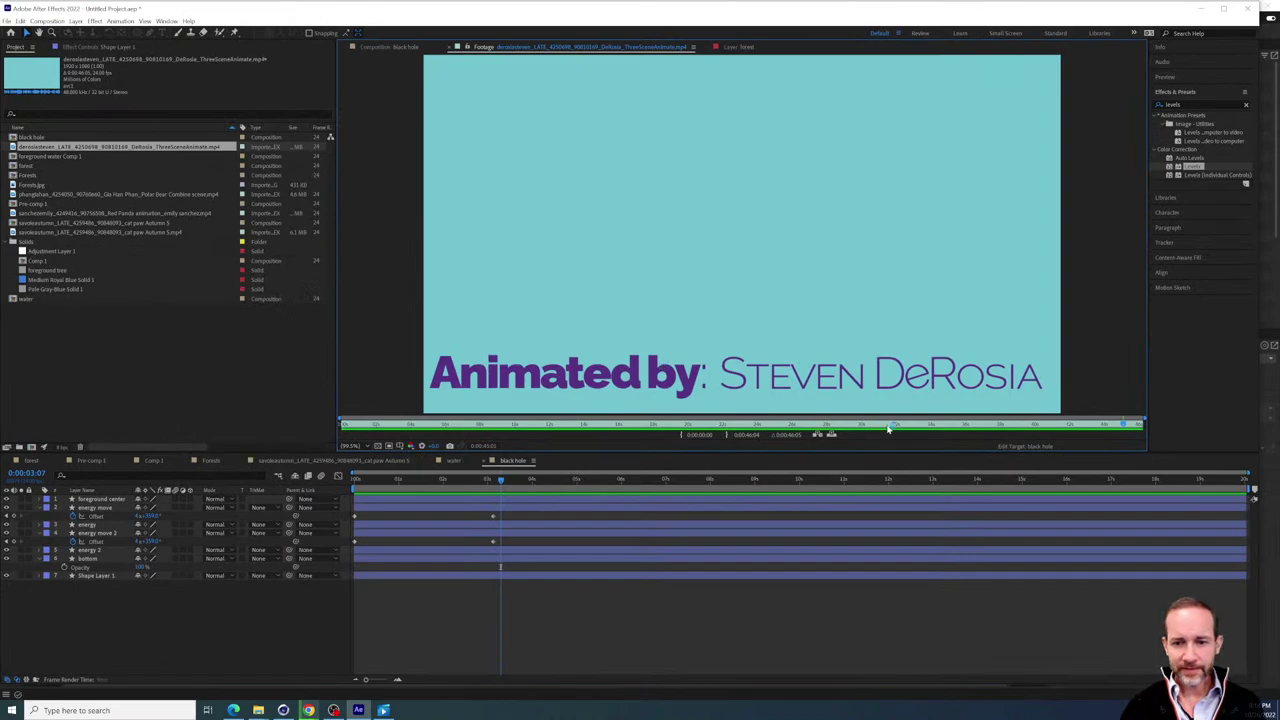
drag(966, 425, 628, 410)
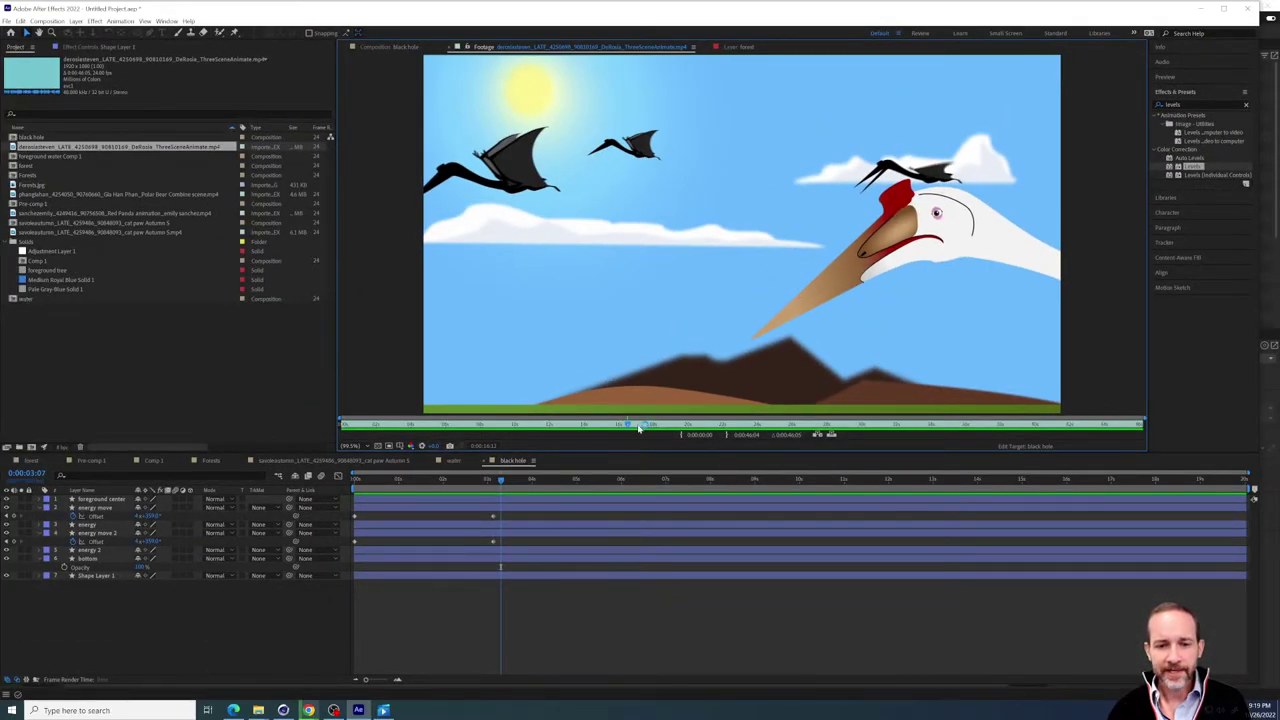
drag(639, 428, 603, 443)
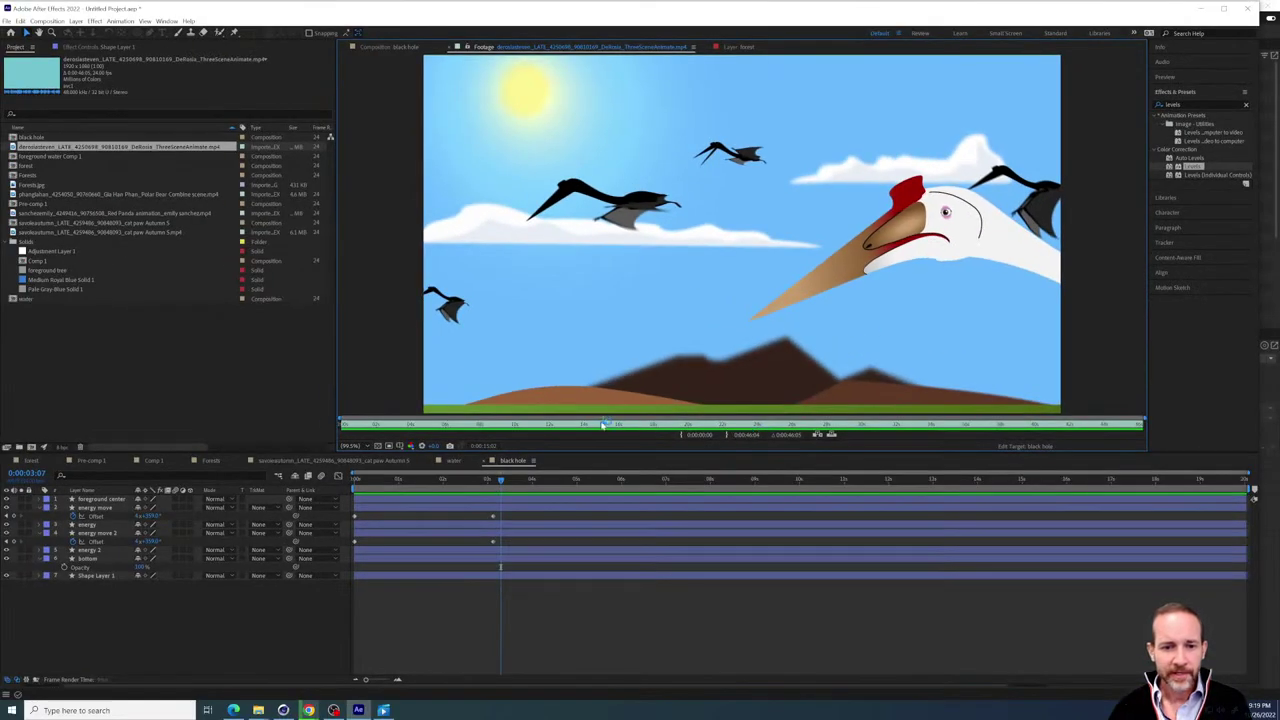
drag(603, 424, 868, 434)
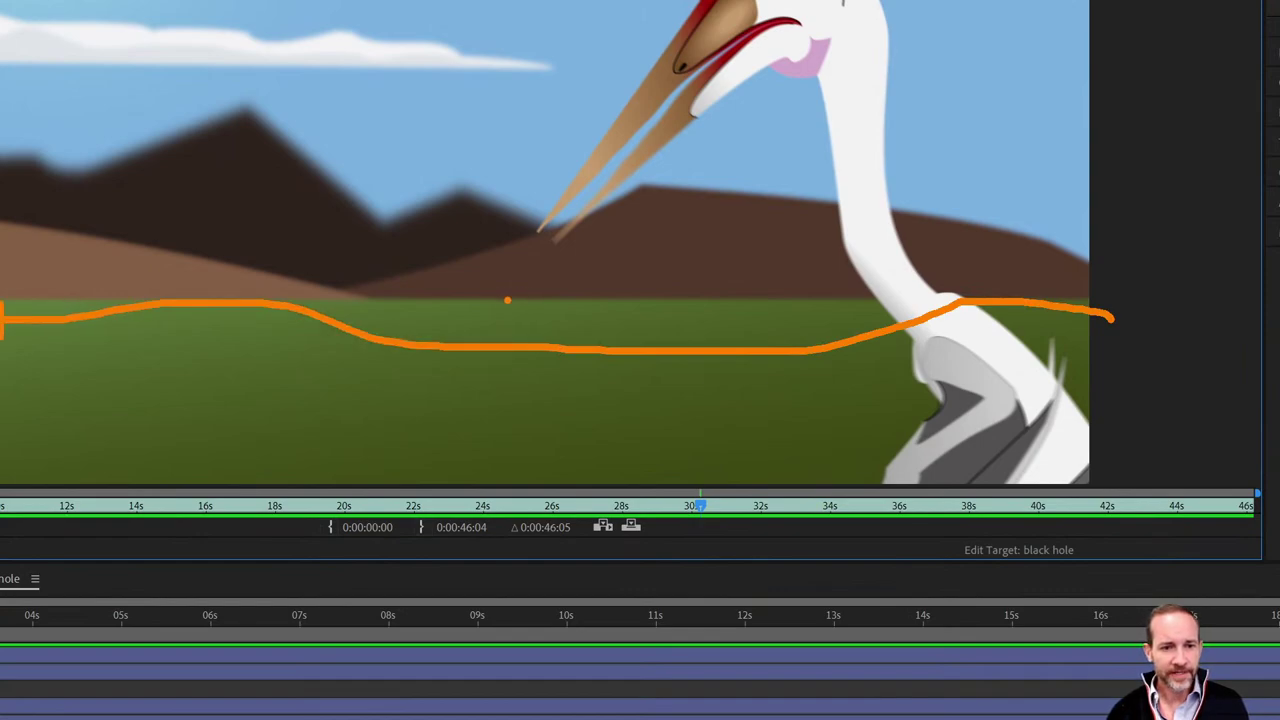
drag(508, 300, 1160, 280)
key(Escape)
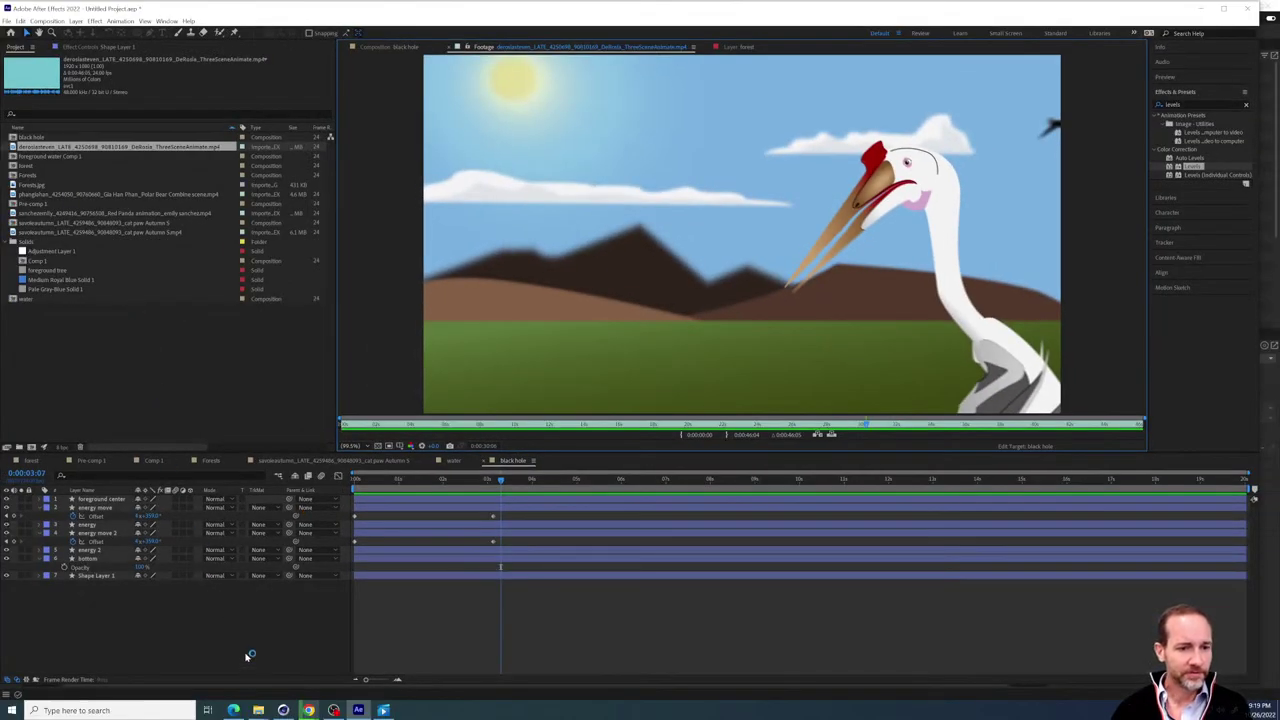
Return to the black hole composition and add a new comp-size Medium Royal Blue solid, keeping the default settings
click(246, 650)
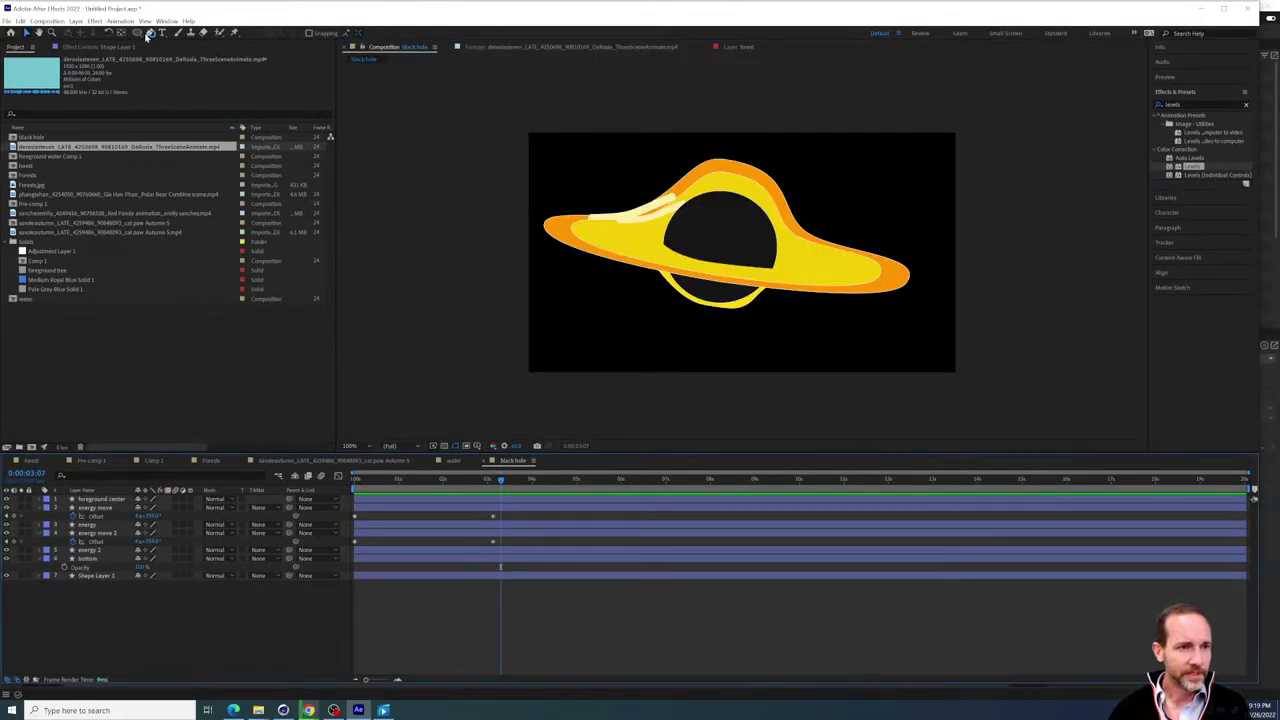
right_click(130, 624)
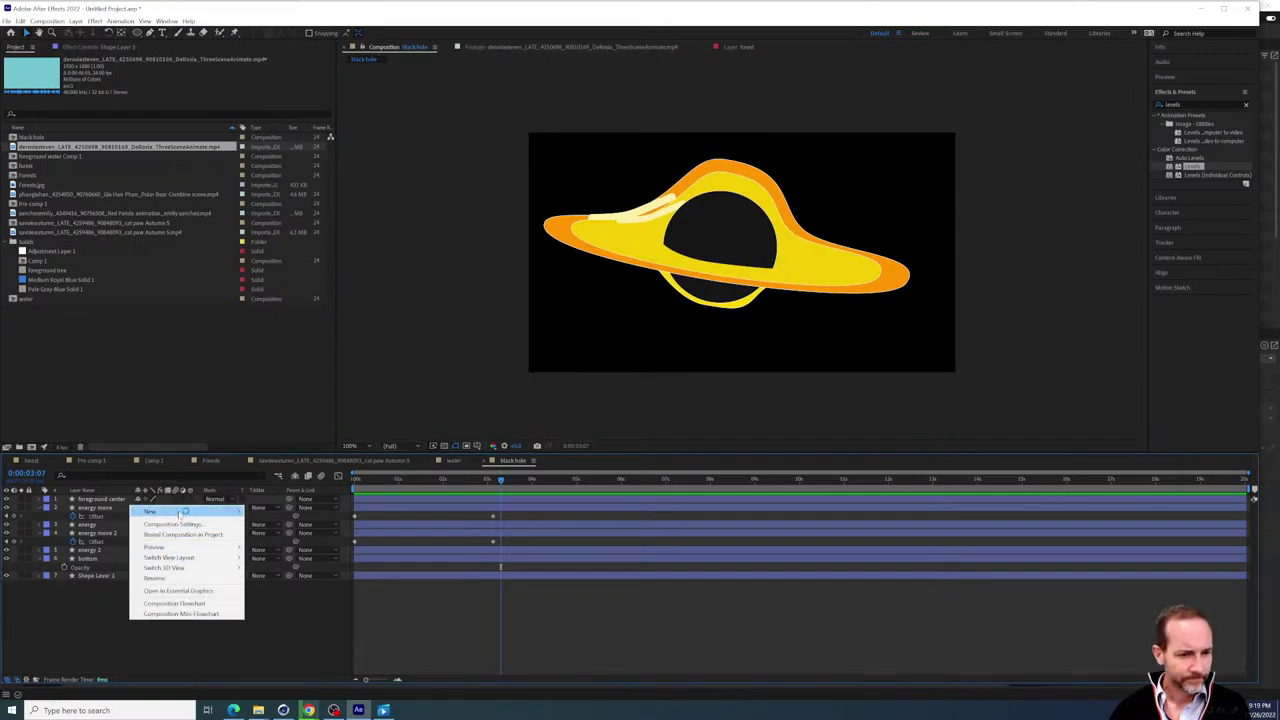
mouse_move(183, 512)
click(300, 537)
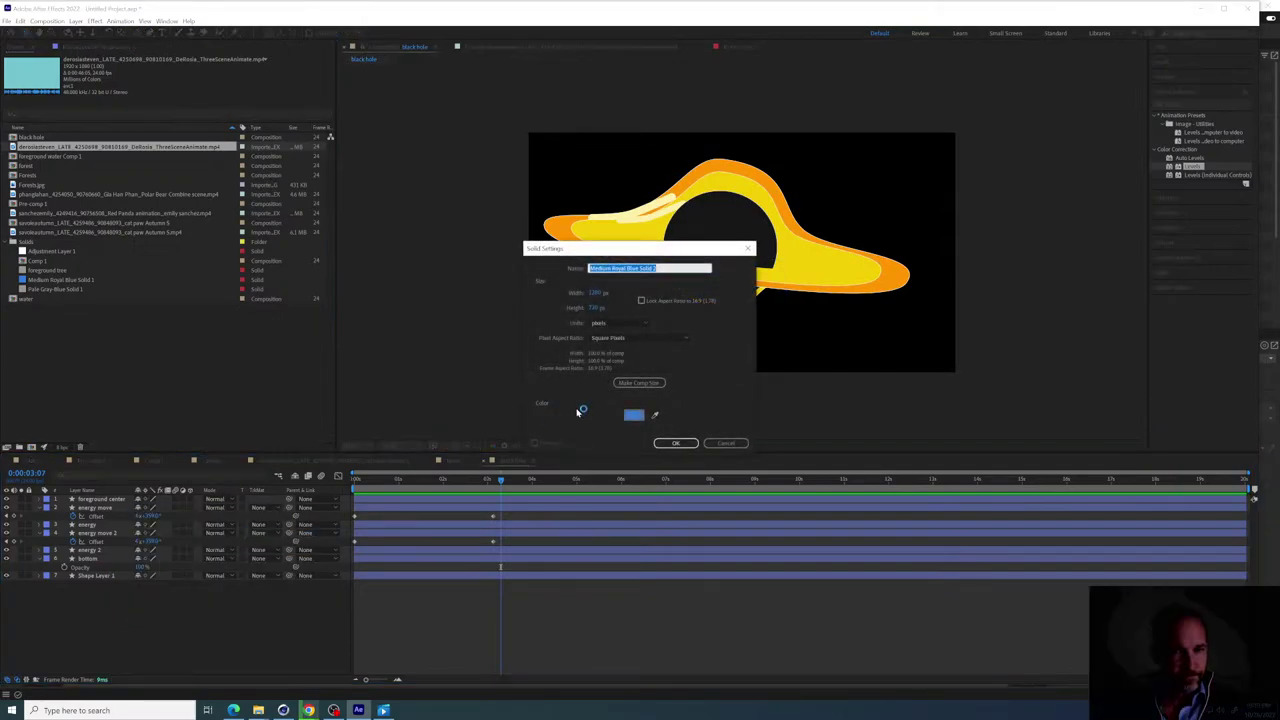
click(672, 443)
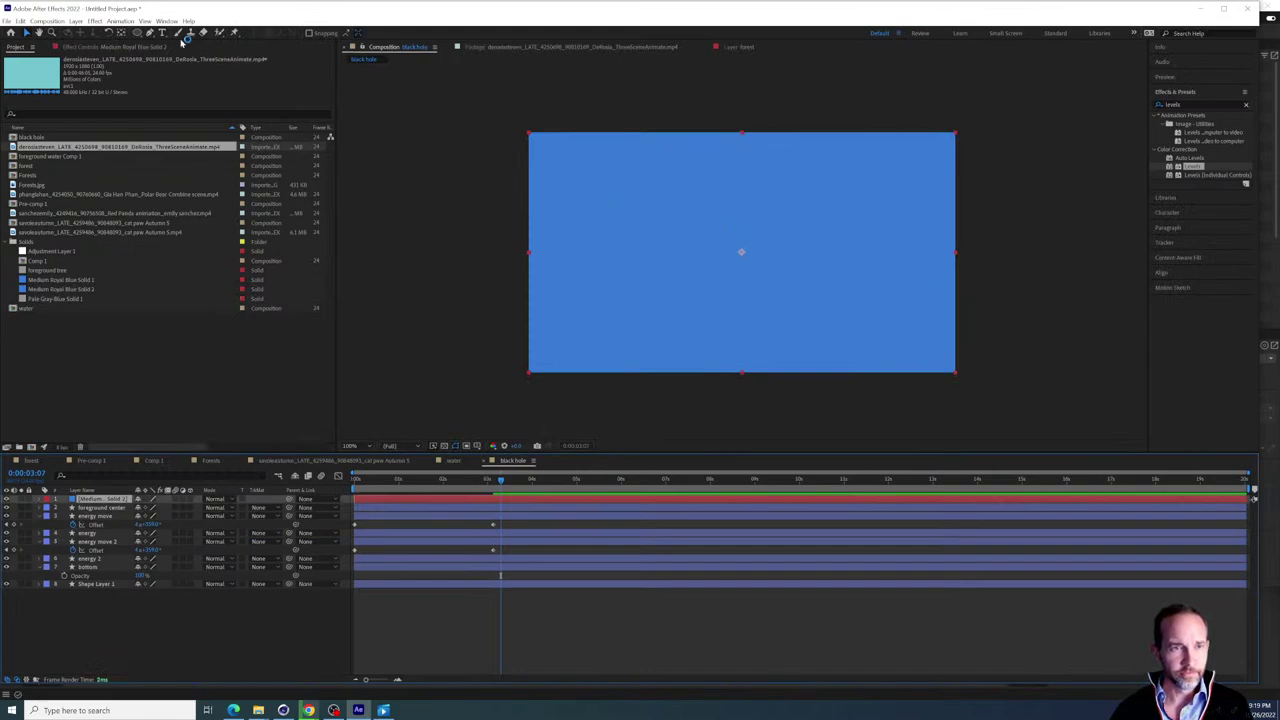
Scale the new blue solid to 141% and move it down so it covers only the lower part of the frame
drag(713, 233, 708, 378)
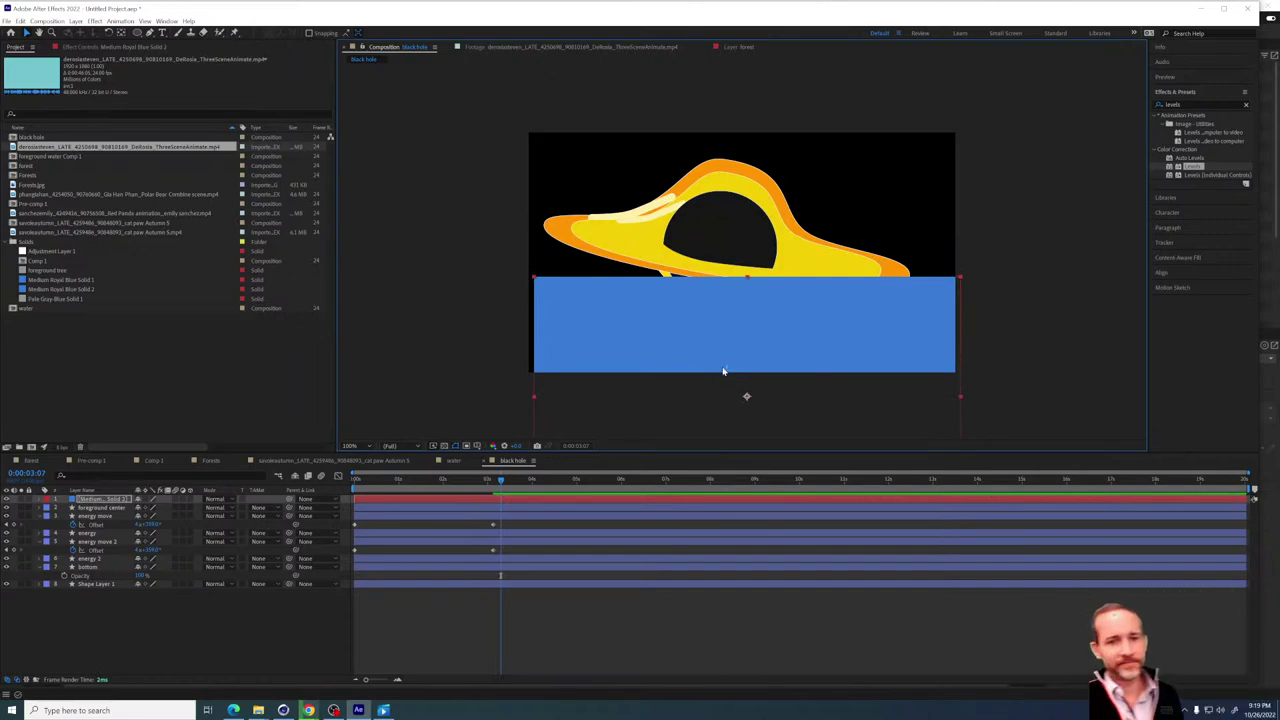
key(s)
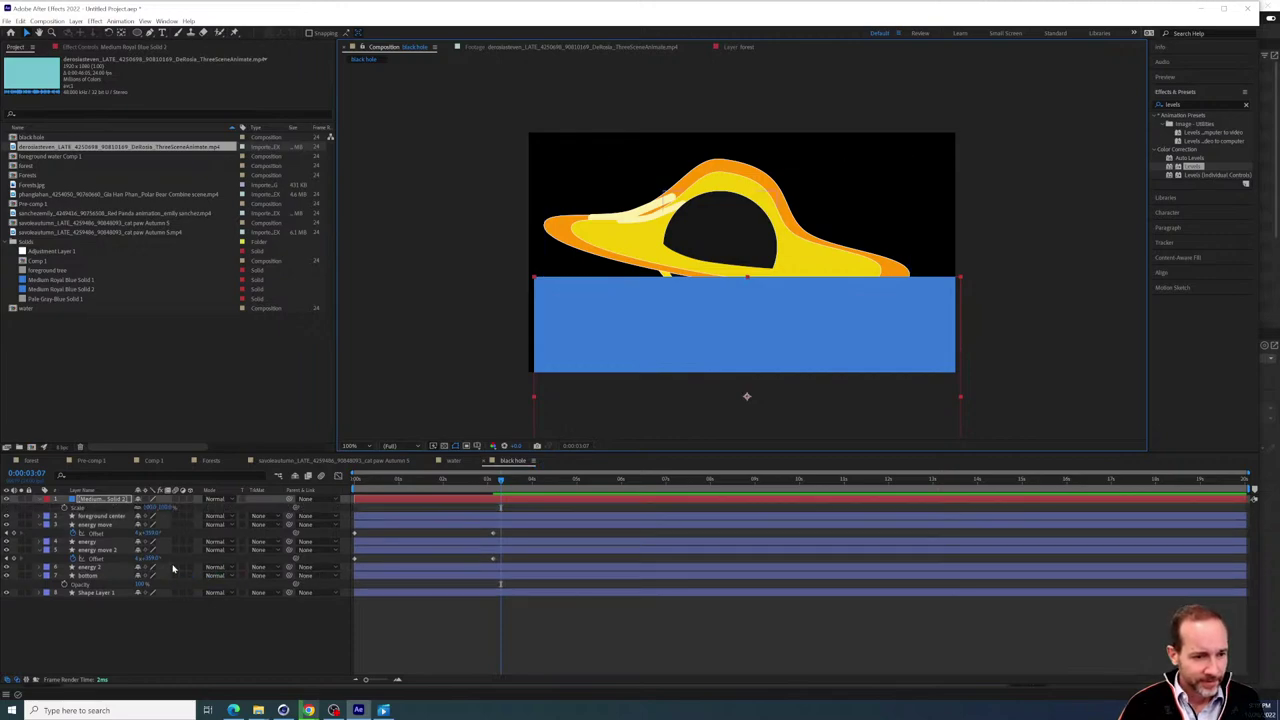
drag(163, 508, 205, 508)
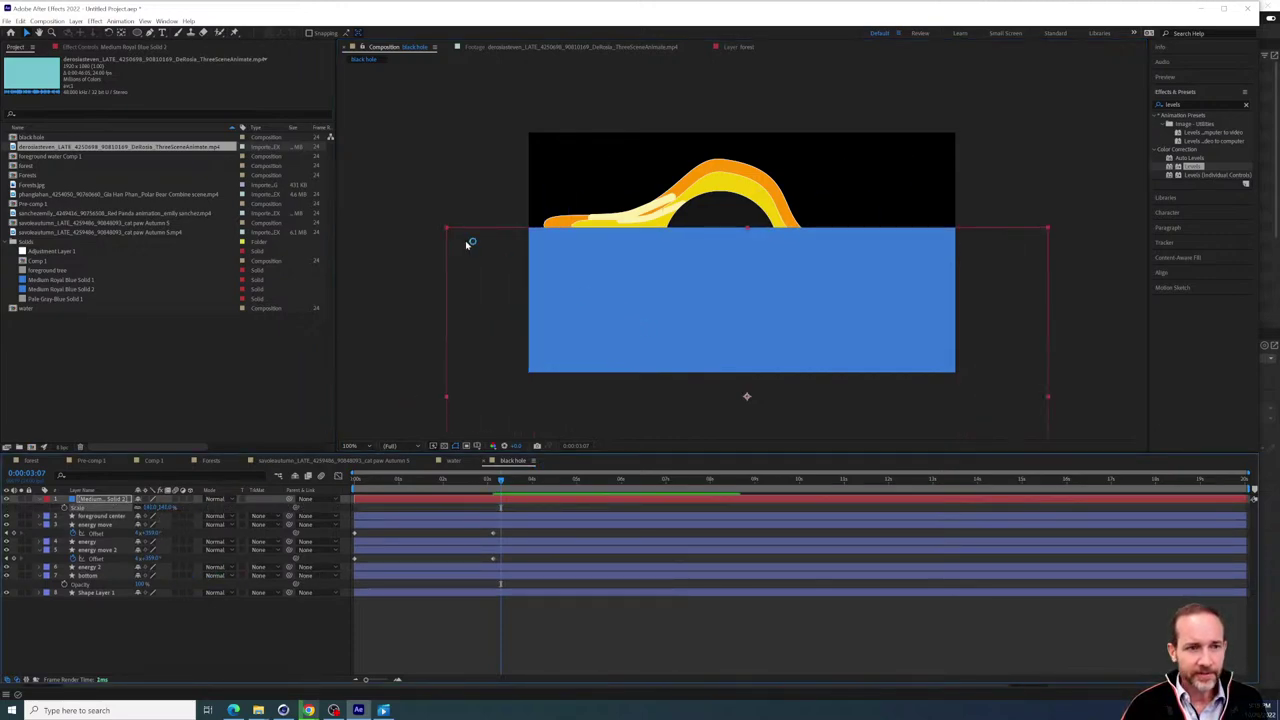
click(28, 33)
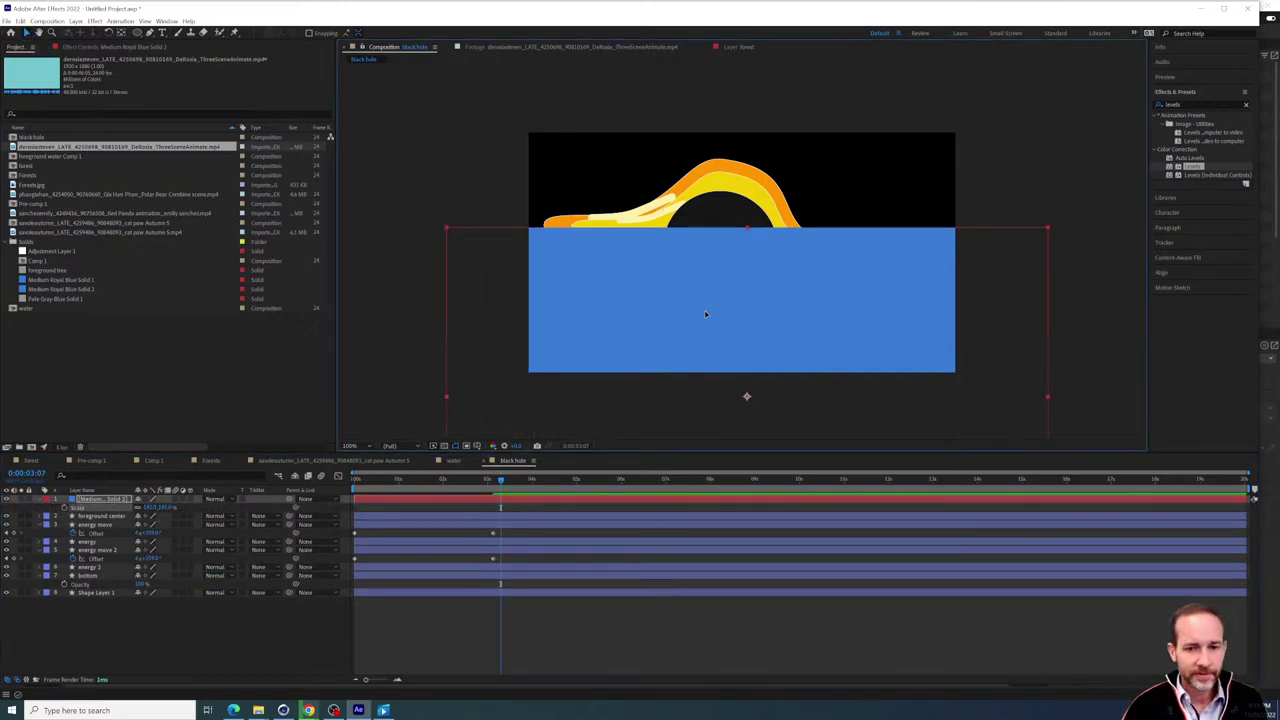
drag(705, 305, 707, 358)
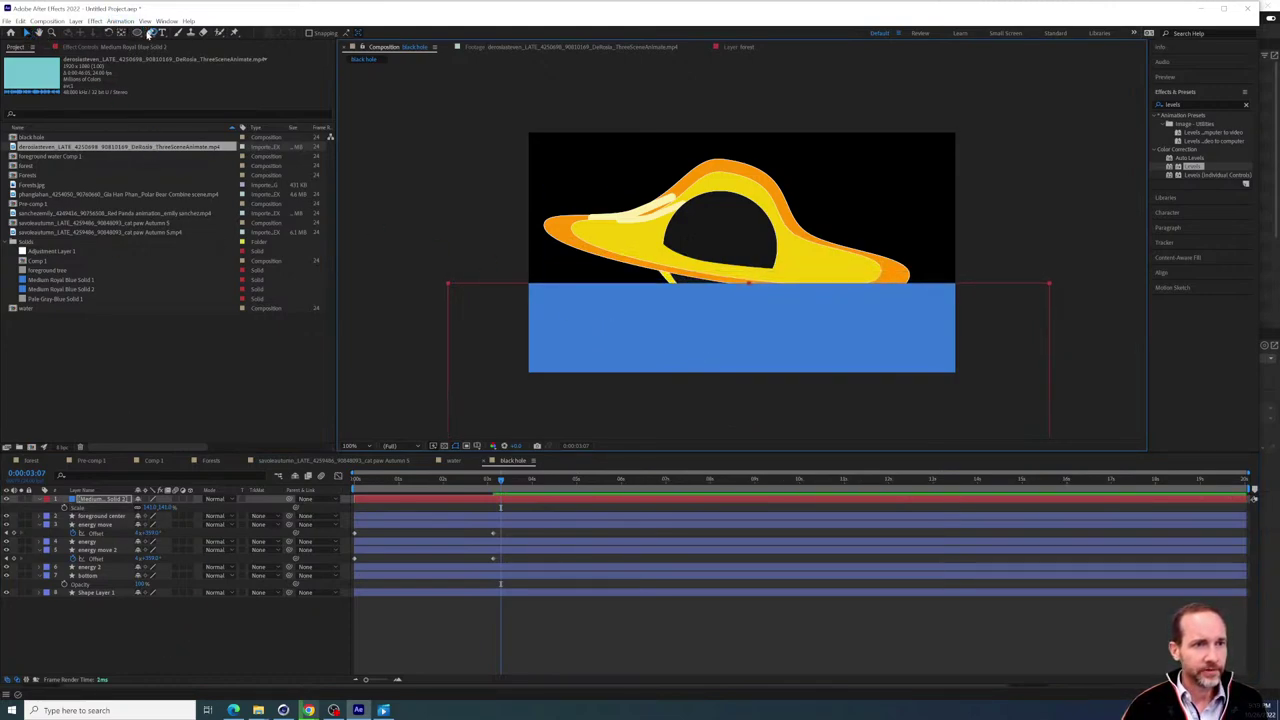
Draw a closed Pen mask on the blue solid with a gently wavy upper edge, extending past the frame's sides and bottom
click(430, 297)
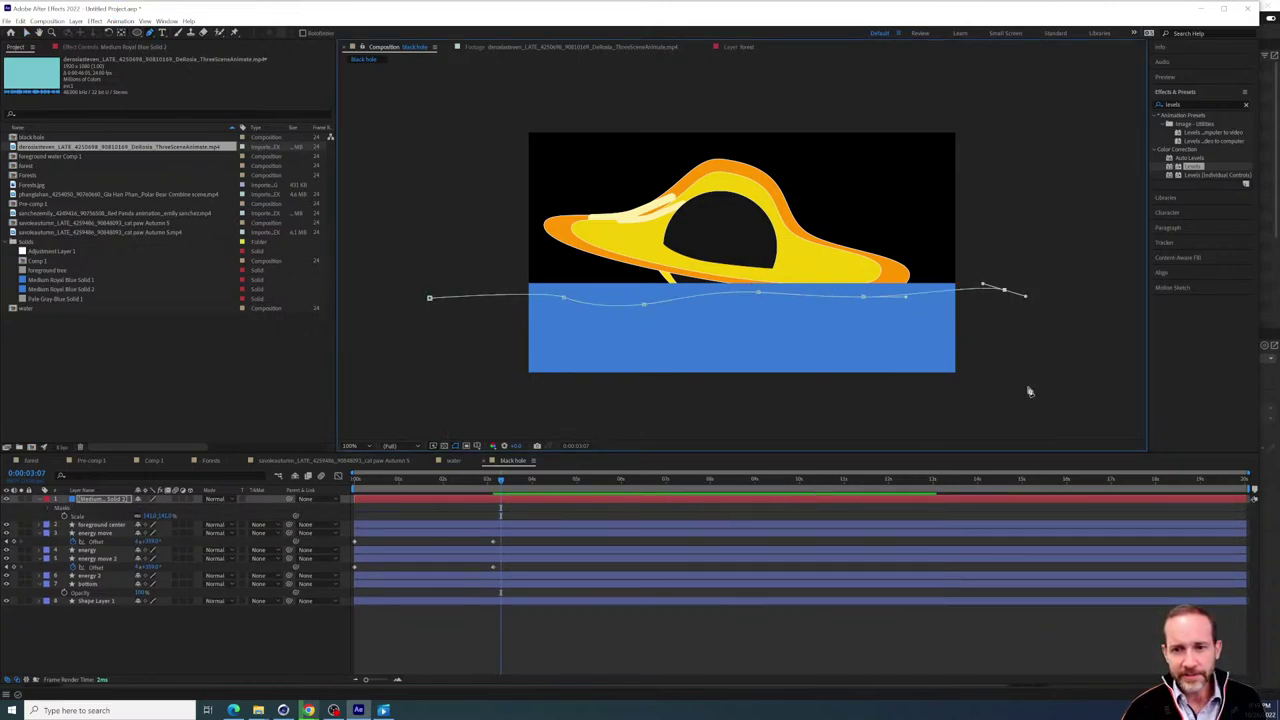
click(430, 297)
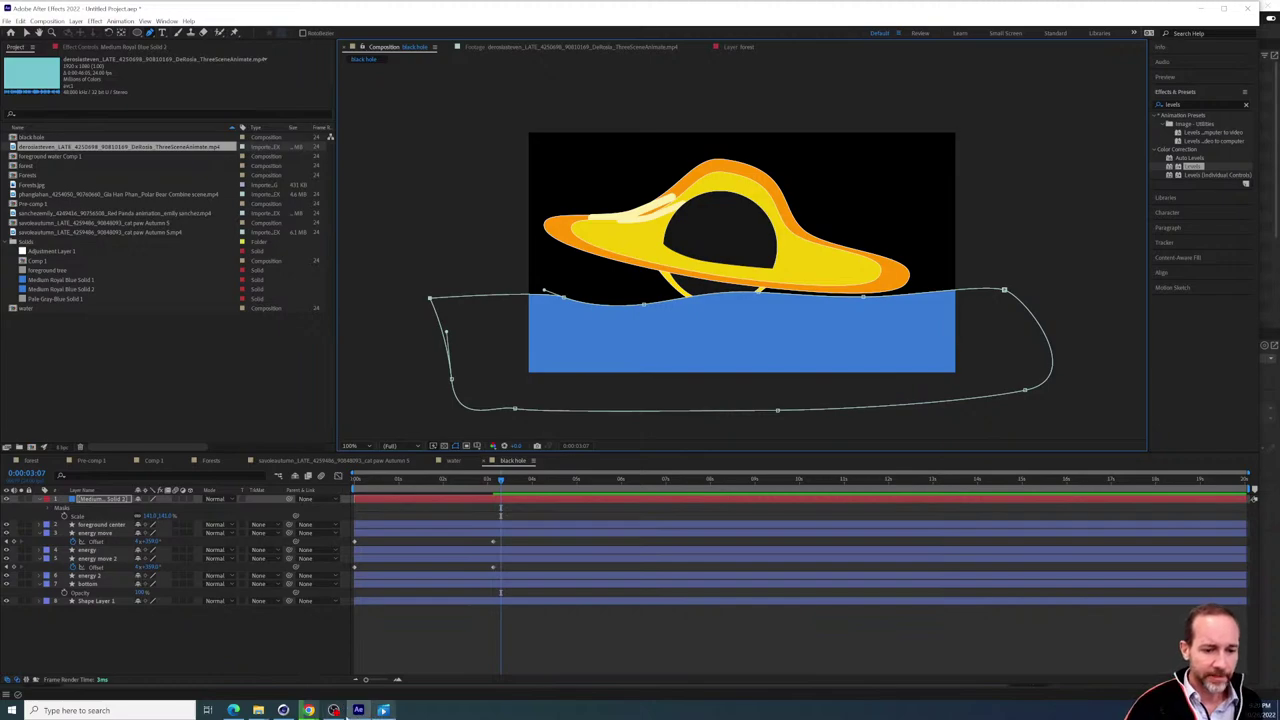
Reopen the ThreeSceneAnimate footage and scrub through the ground scene, examining the white bird's head, beak and neck movement
double_click(62, 147)
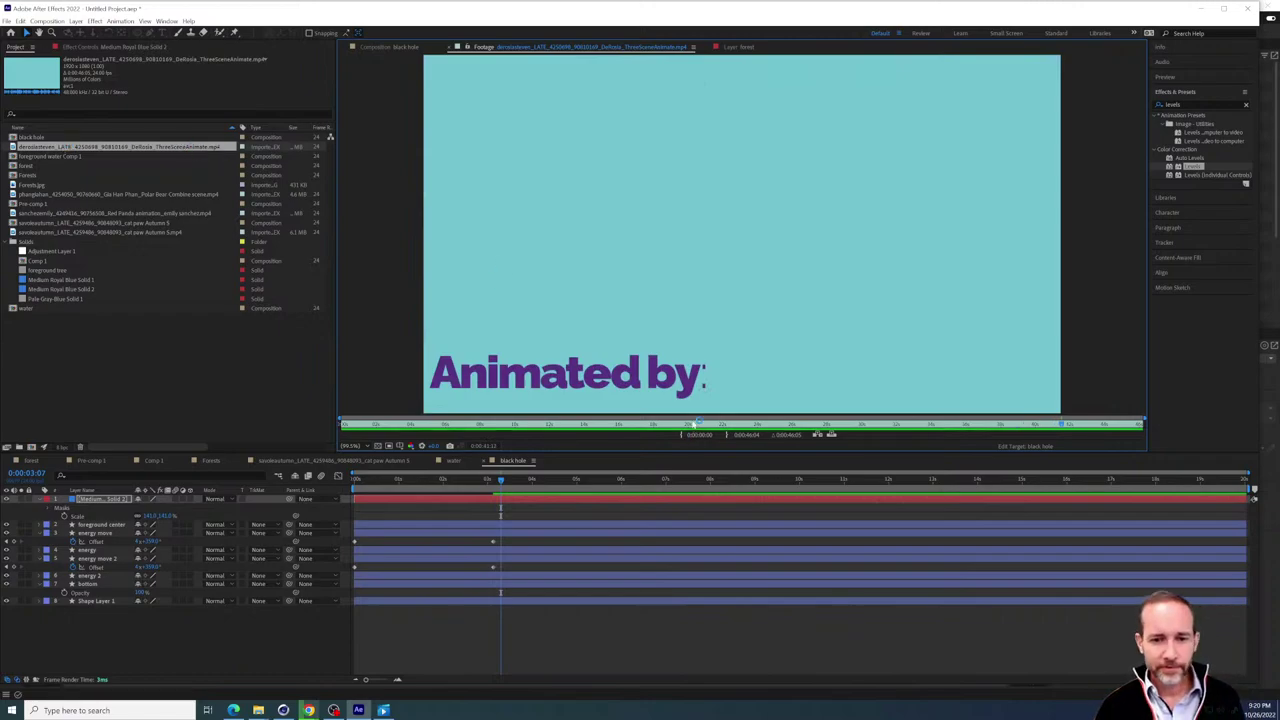
drag(695, 423, 922, 424)
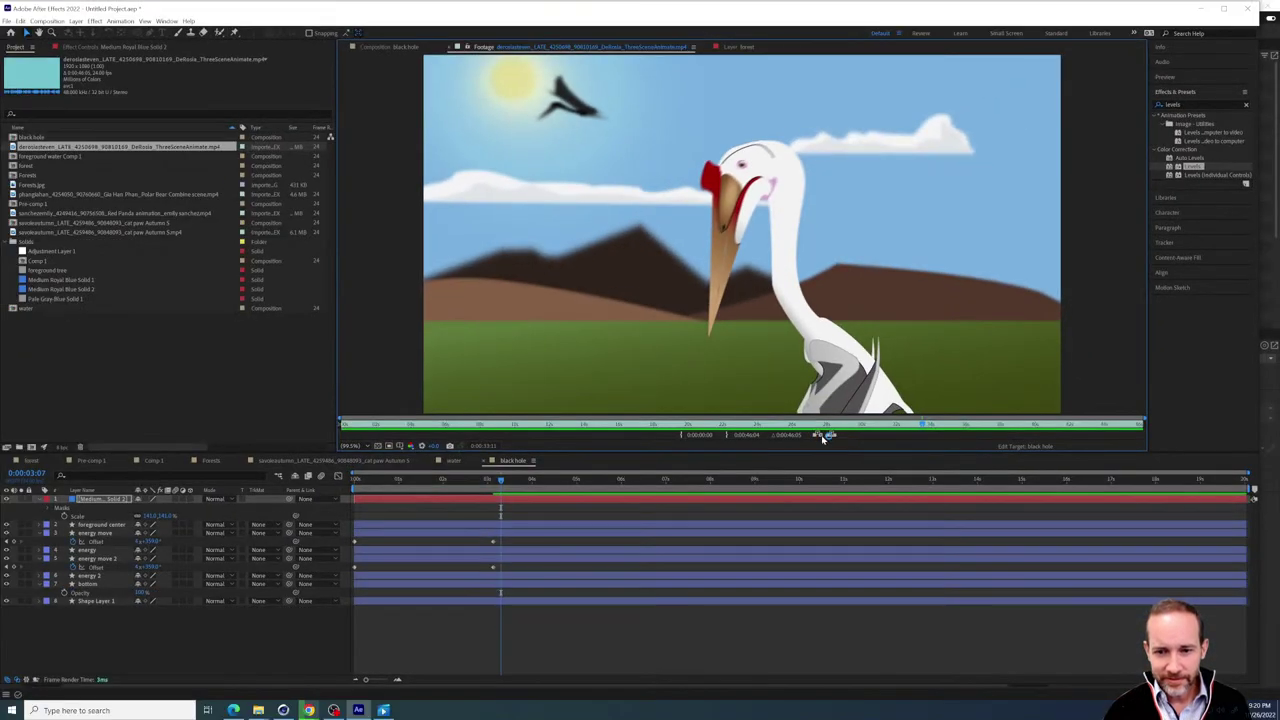
mouse_move(893, 424)
mouse_down()
mouse_move(905, 425)
mouse_move(856, 426)
mouse_move(897, 424)
mouse_up()
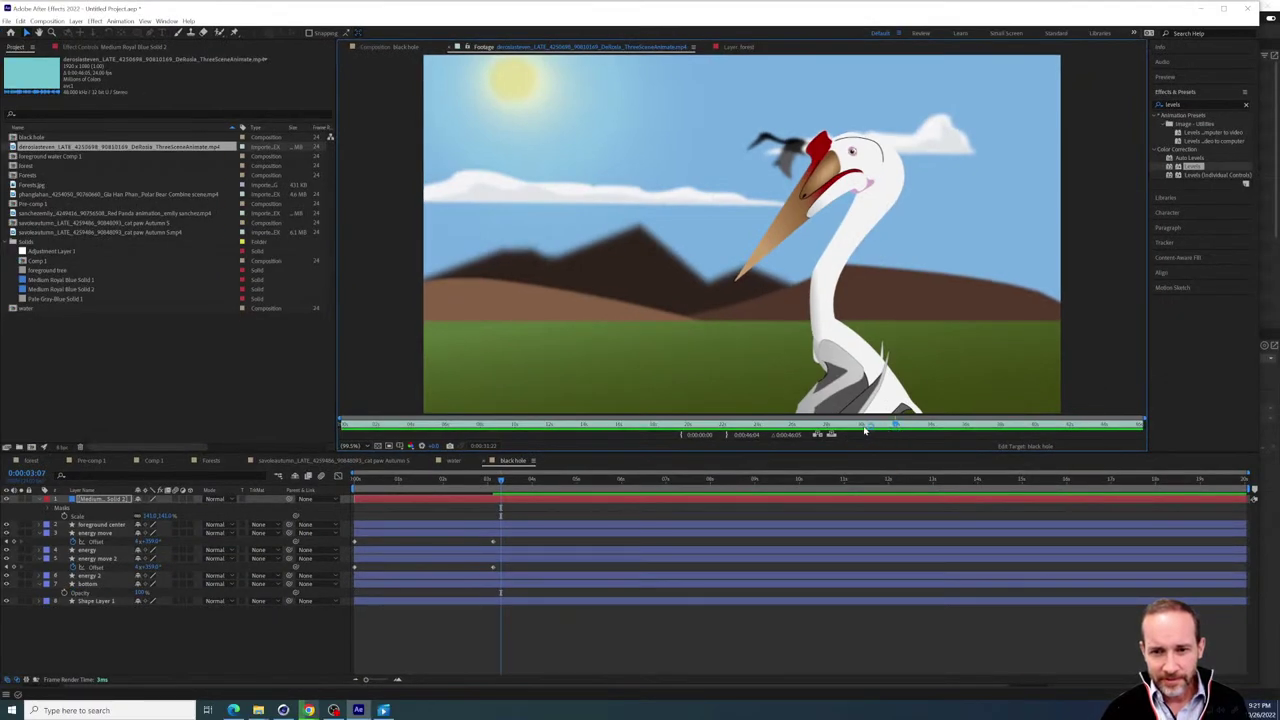
drag(865, 429, 930, 426)
drag(939, 425, 948, 424)
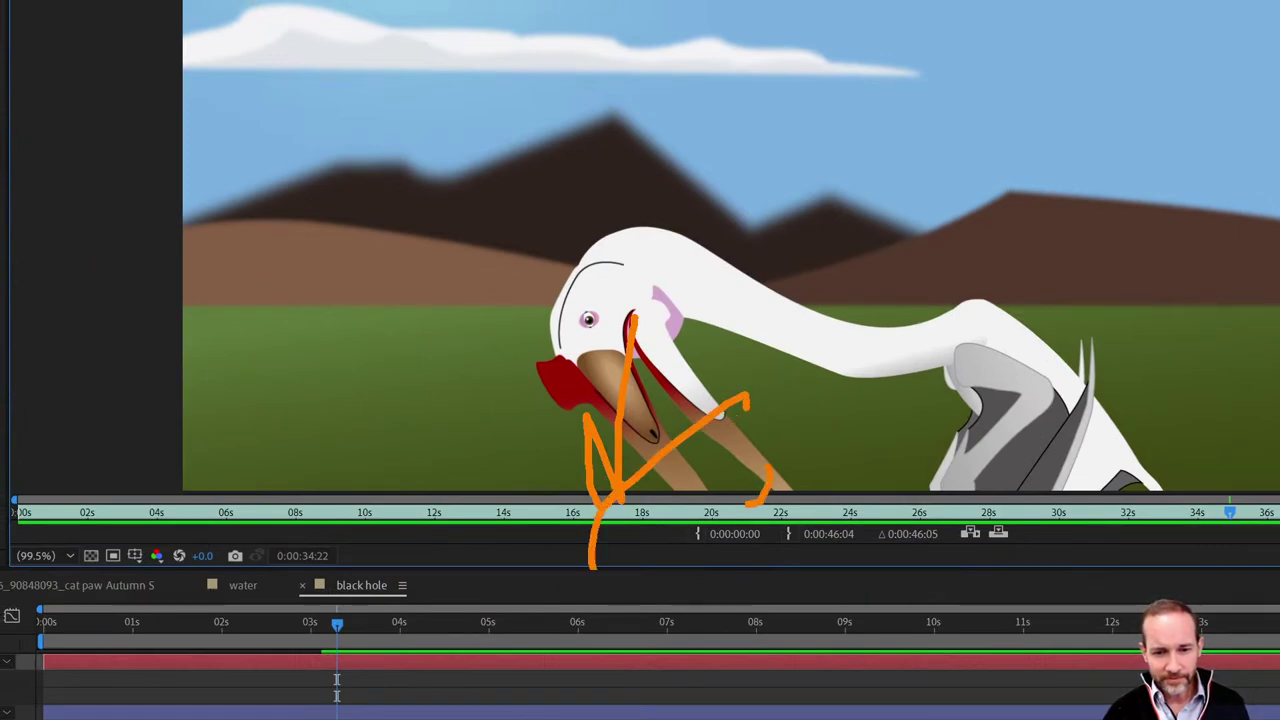
mouse_move(593, 566)
mouse_down()
mouse_move(628, 590)
mouse_move(626, 628)
mouse_up()
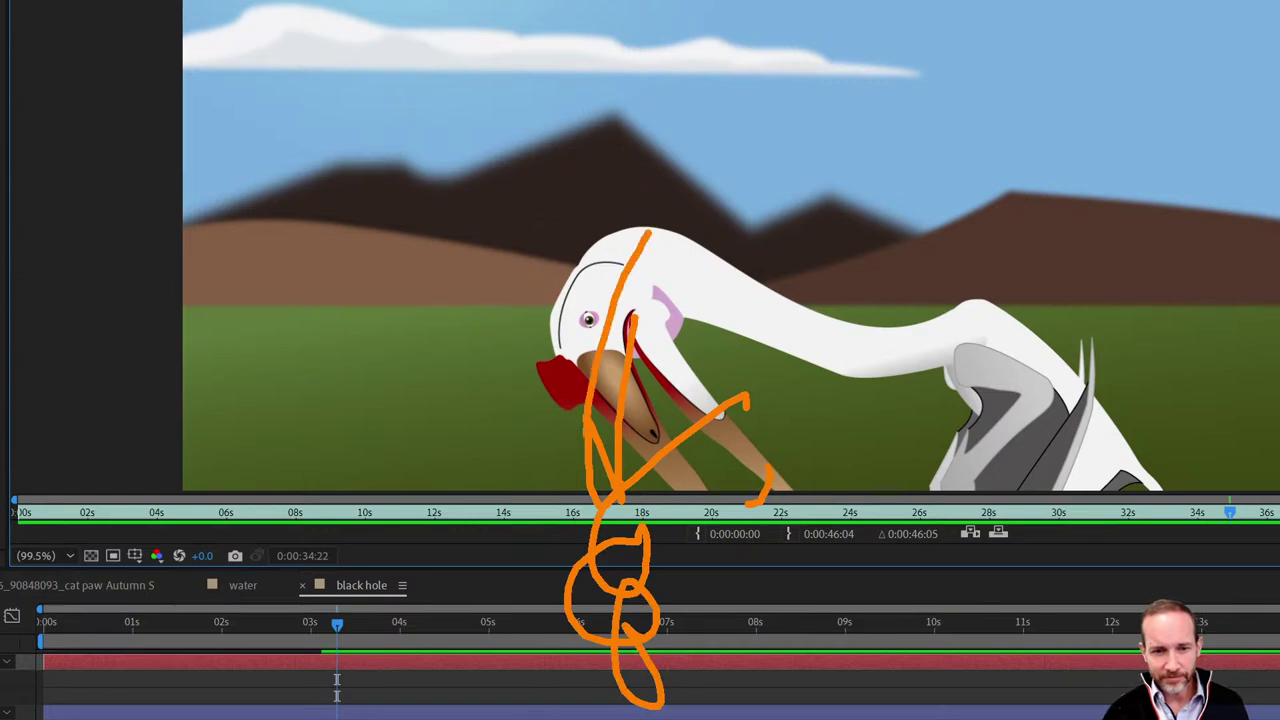
drag(628, 556, 688, 277)
key(Escape)
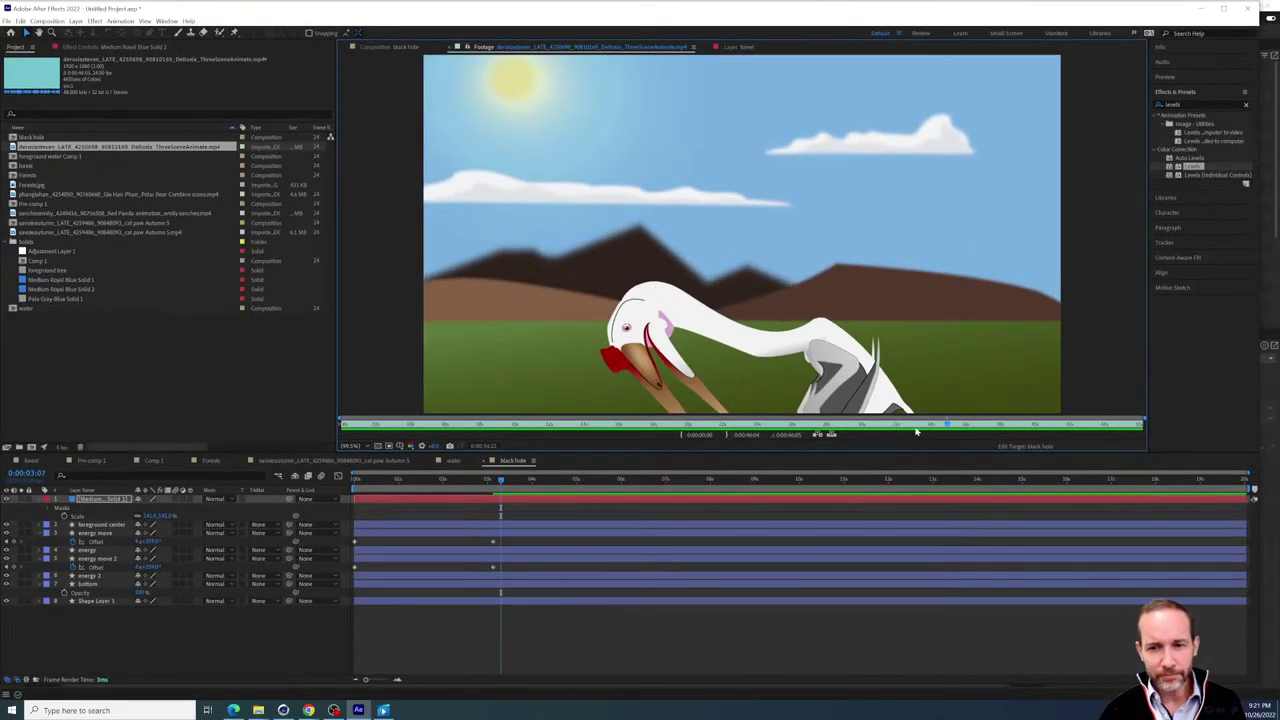
Scrub the footage back to the large winged silhouette and examine the transition from the sky scene to the overhead view
drag(935, 424, 652, 386)
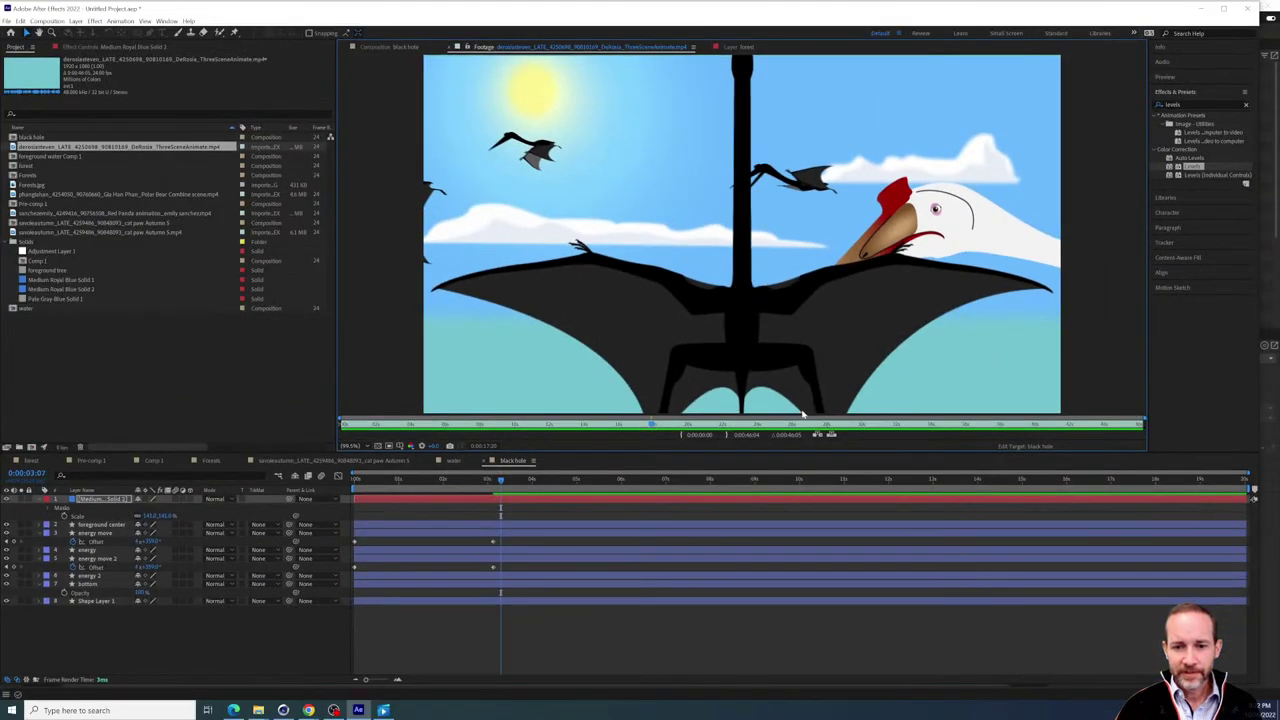
mouse_move(662, 431)
mouse_down()
mouse_move(769, 429)
mouse_move(652, 432)
mouse_up()
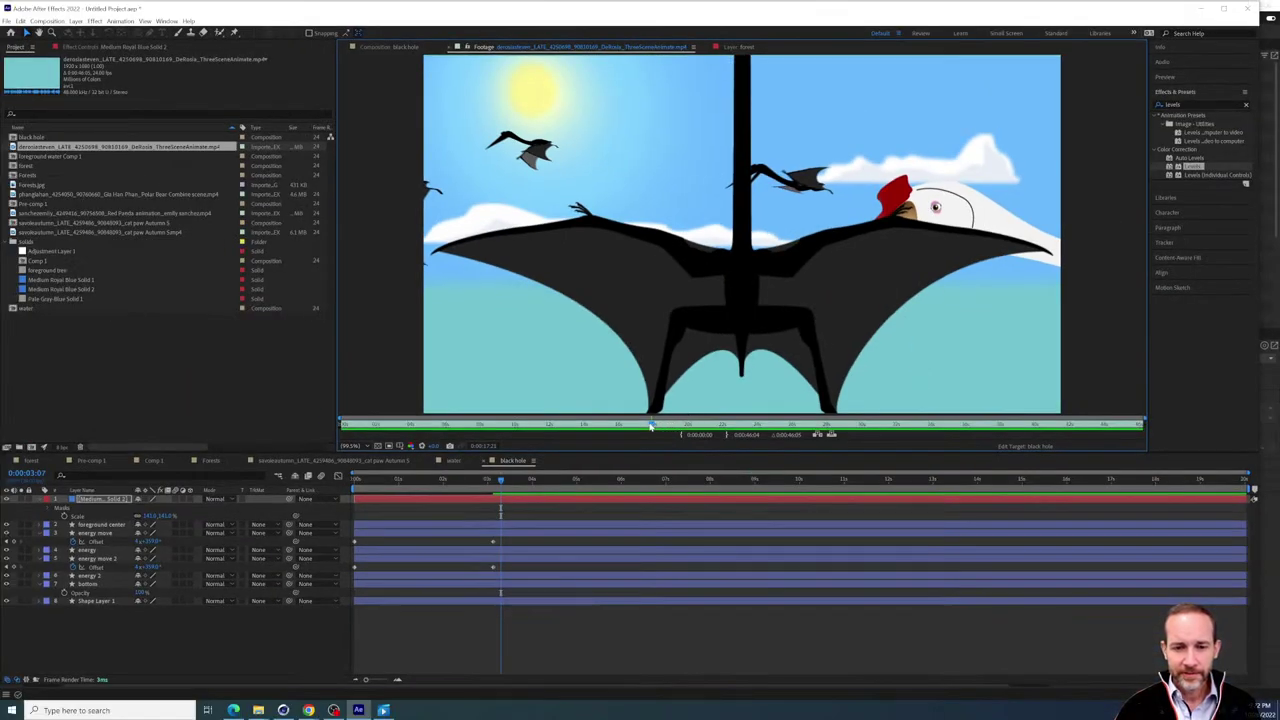
drag(650, 427, 655, 427)
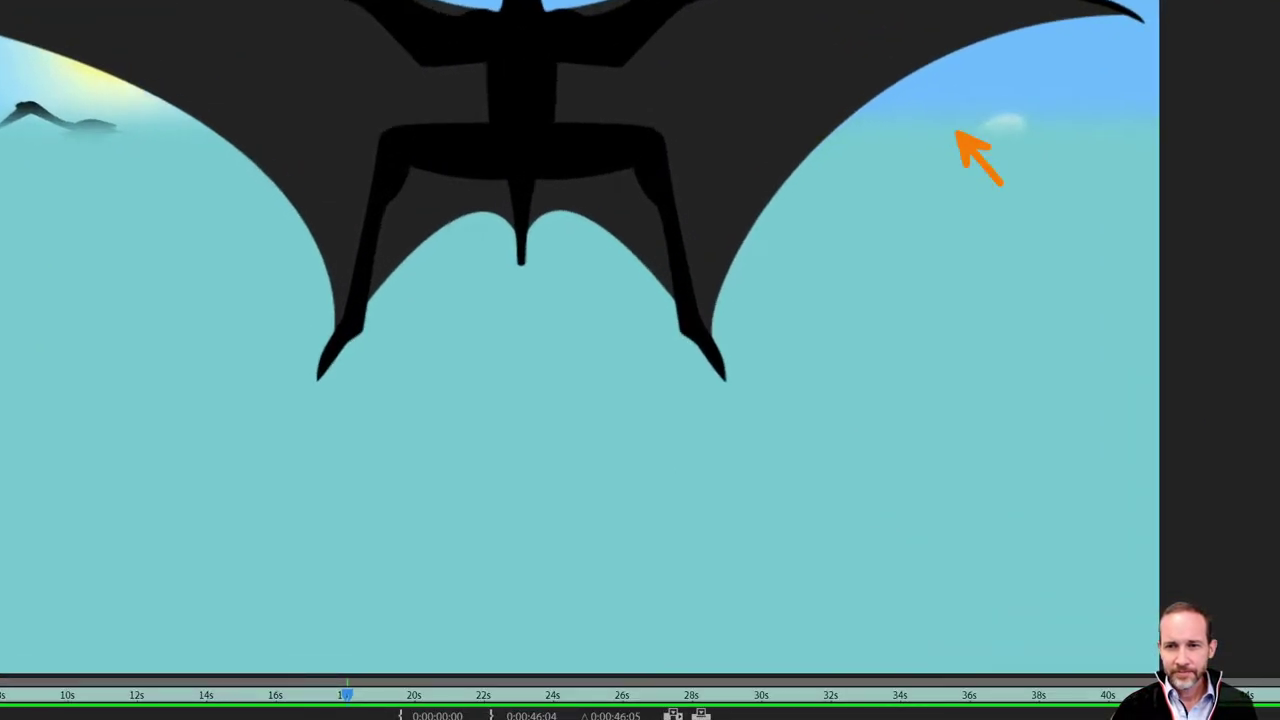
drag(633, 178, 794, 369)
key(Escape)
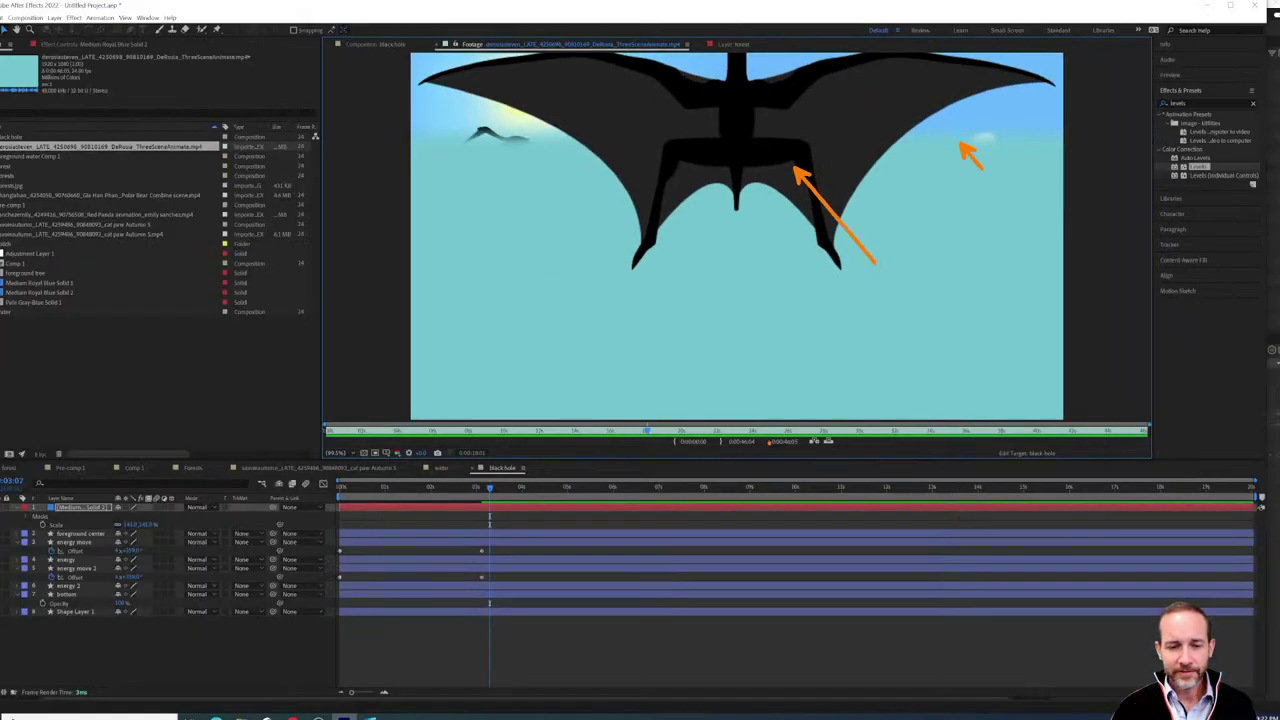
drag(347, 700, 331, 700)
Review the footage's opening sky scene from the start, examining the flying creatures, mountains and the white bird's entrance
drag(646, 427, 492, 424)
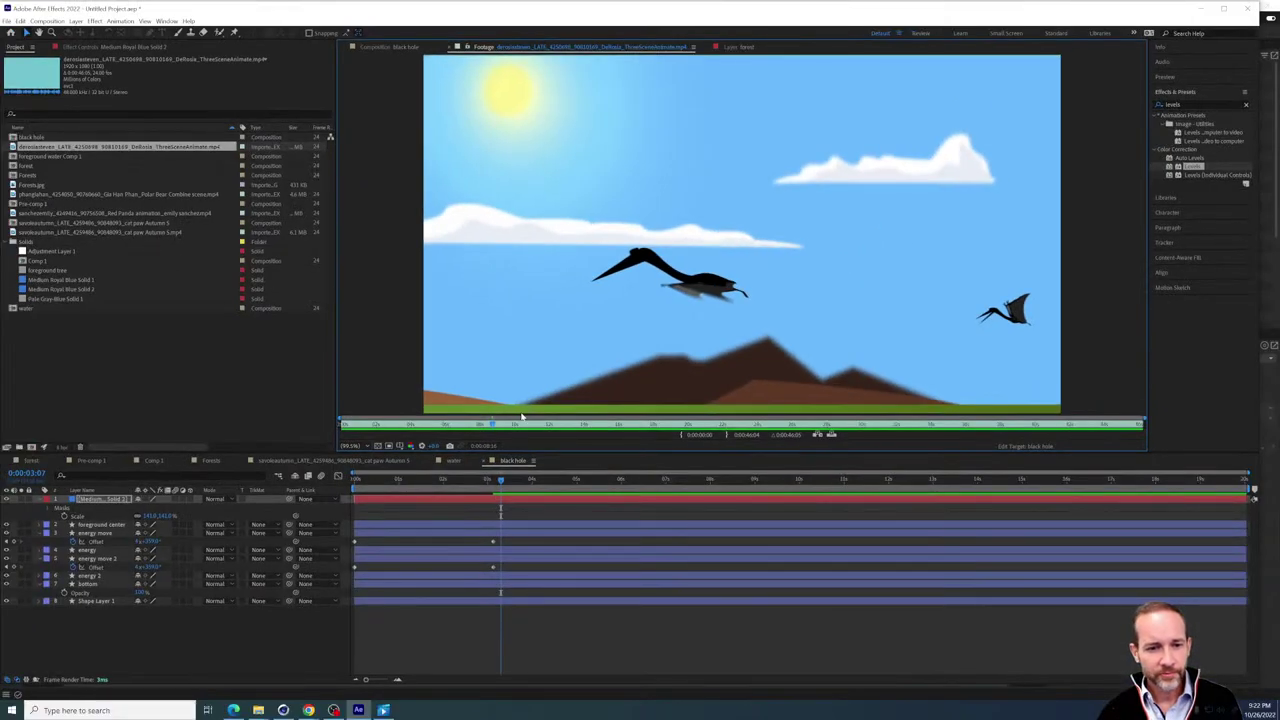
drag(332, 655, 44, 685)
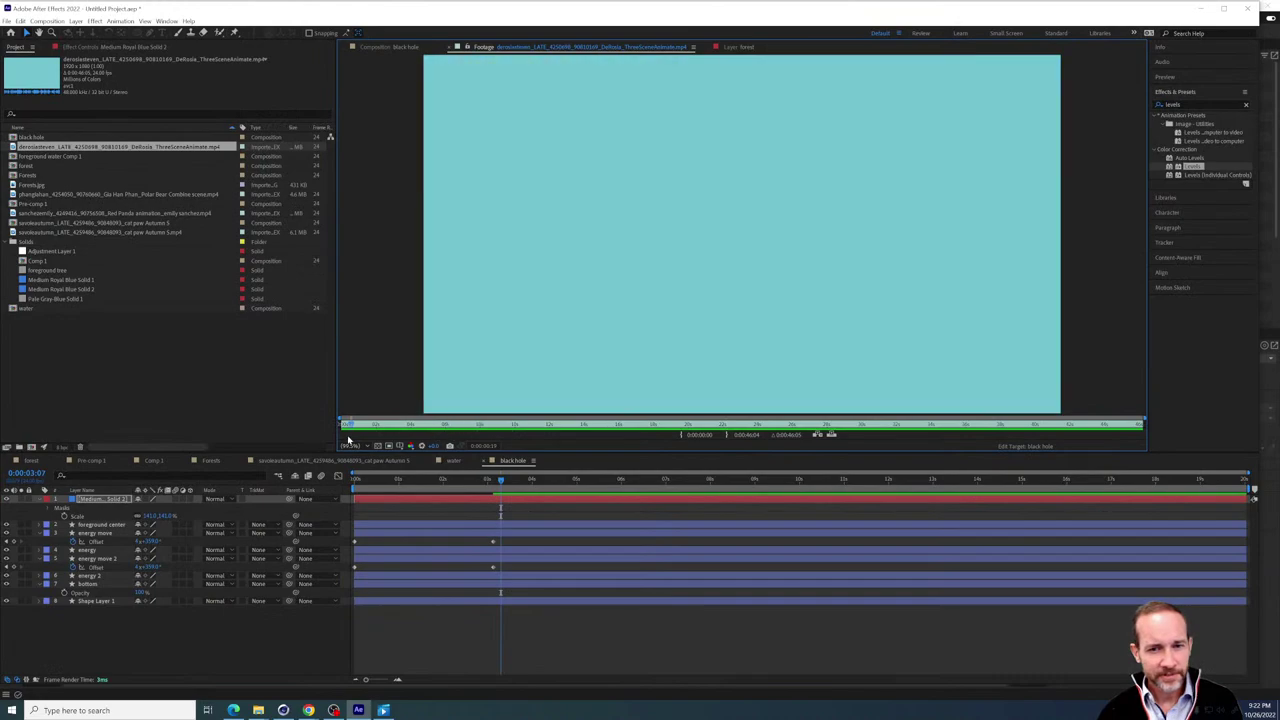
drag(348, 440, 632, 424)
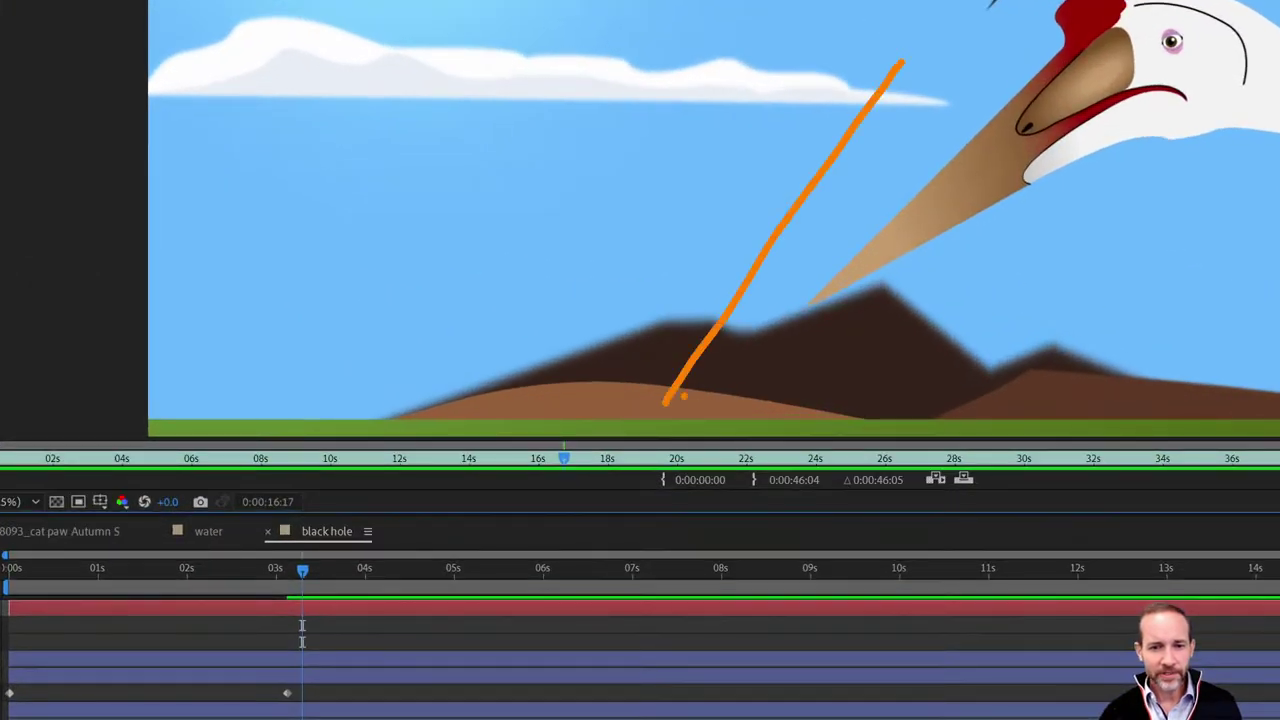
drag(742, 328, 249, 54)
key(Escape)
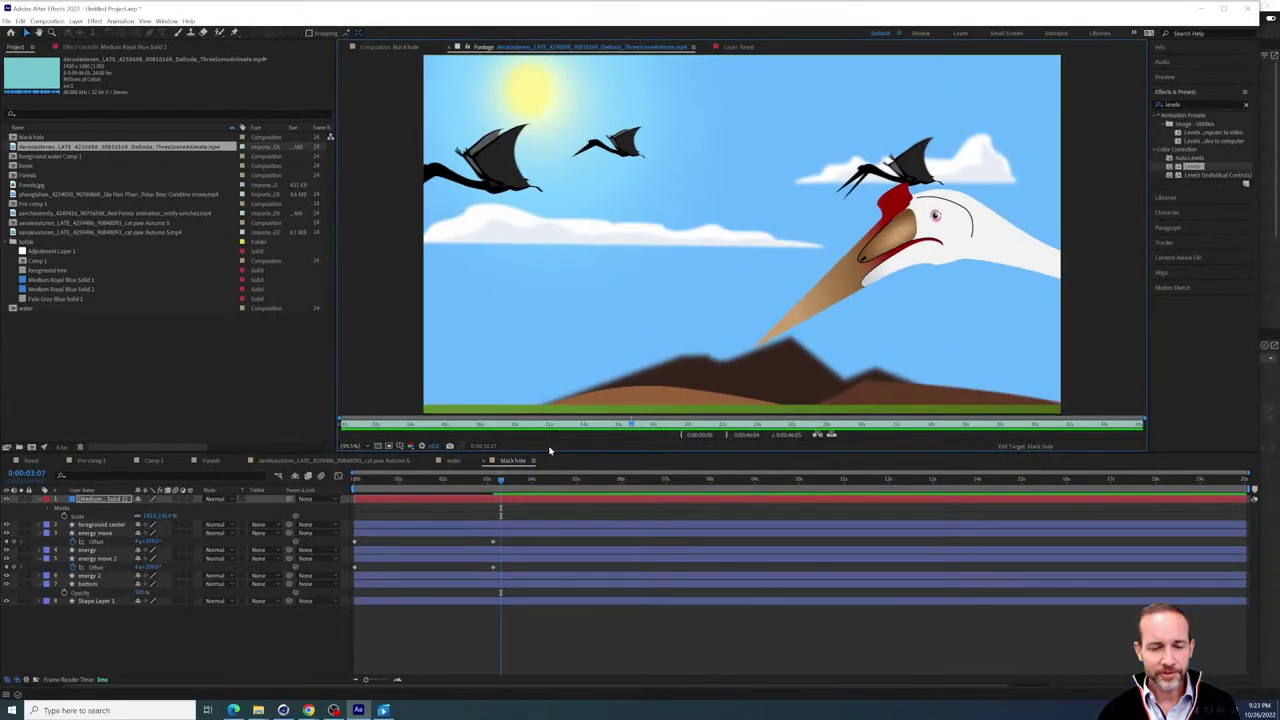
Scrub between the overhead flight scene and the ground scene, examining the scene change and the bird catching its prey
drag(631, 424, 857, 443)
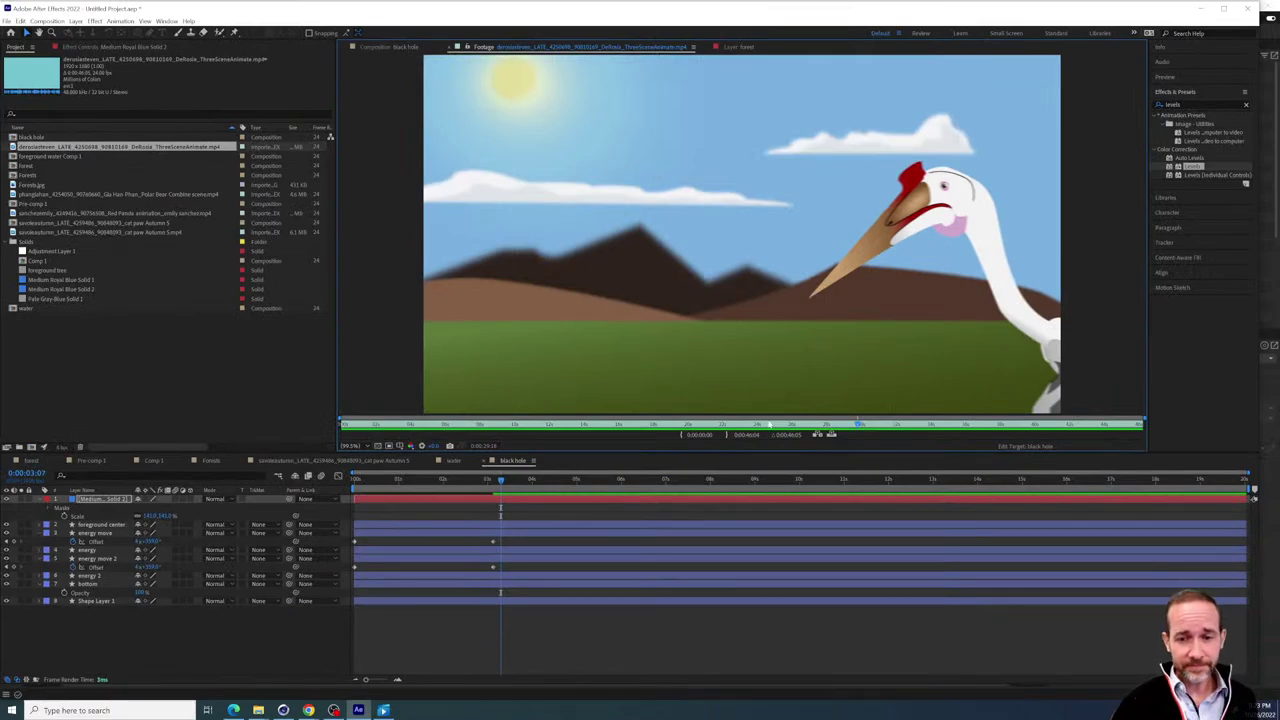
drag(800, 425, 827, 428)
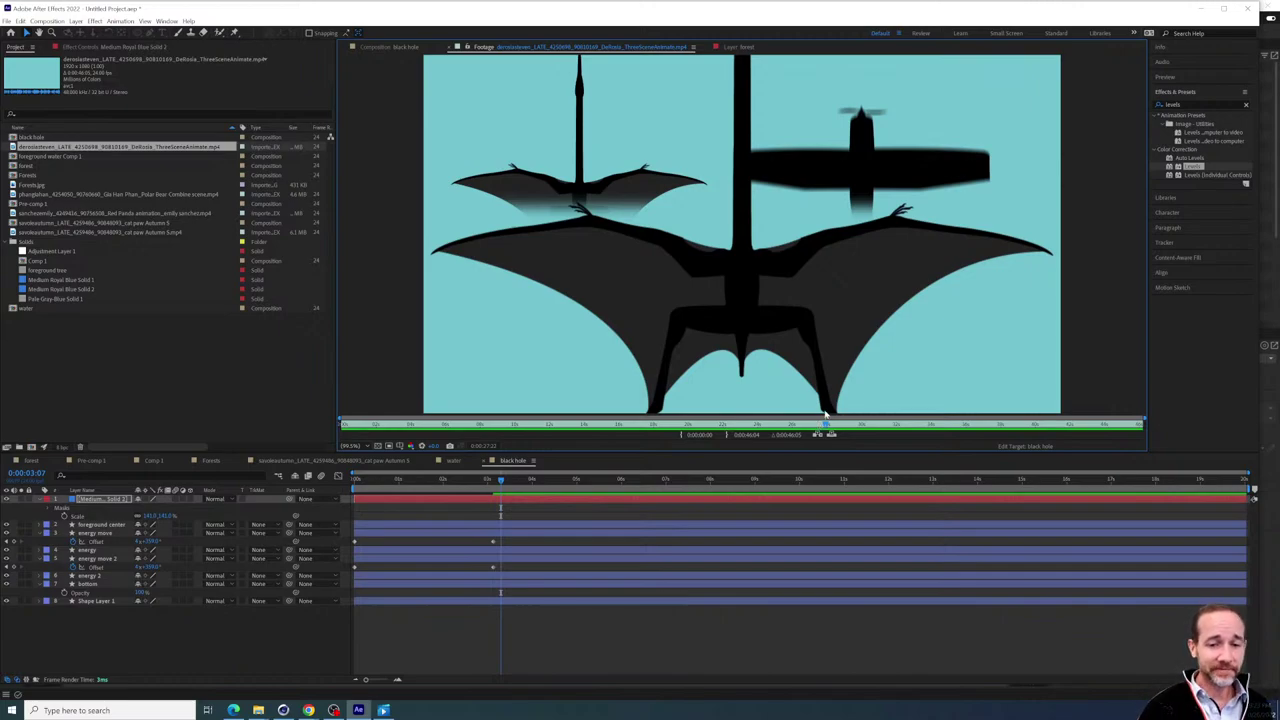
drag(860, 423, 998, 432)
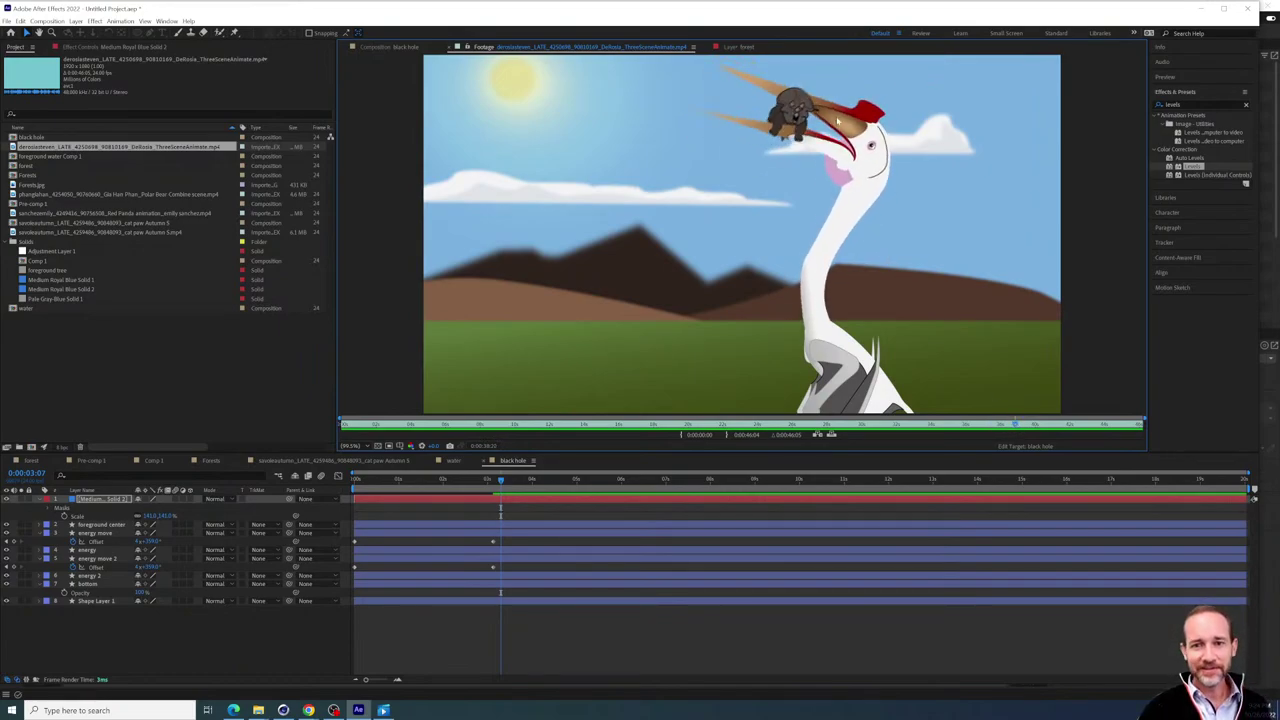
drag(980, 424, 906, 424)
drag(825, 422, 866, 428)
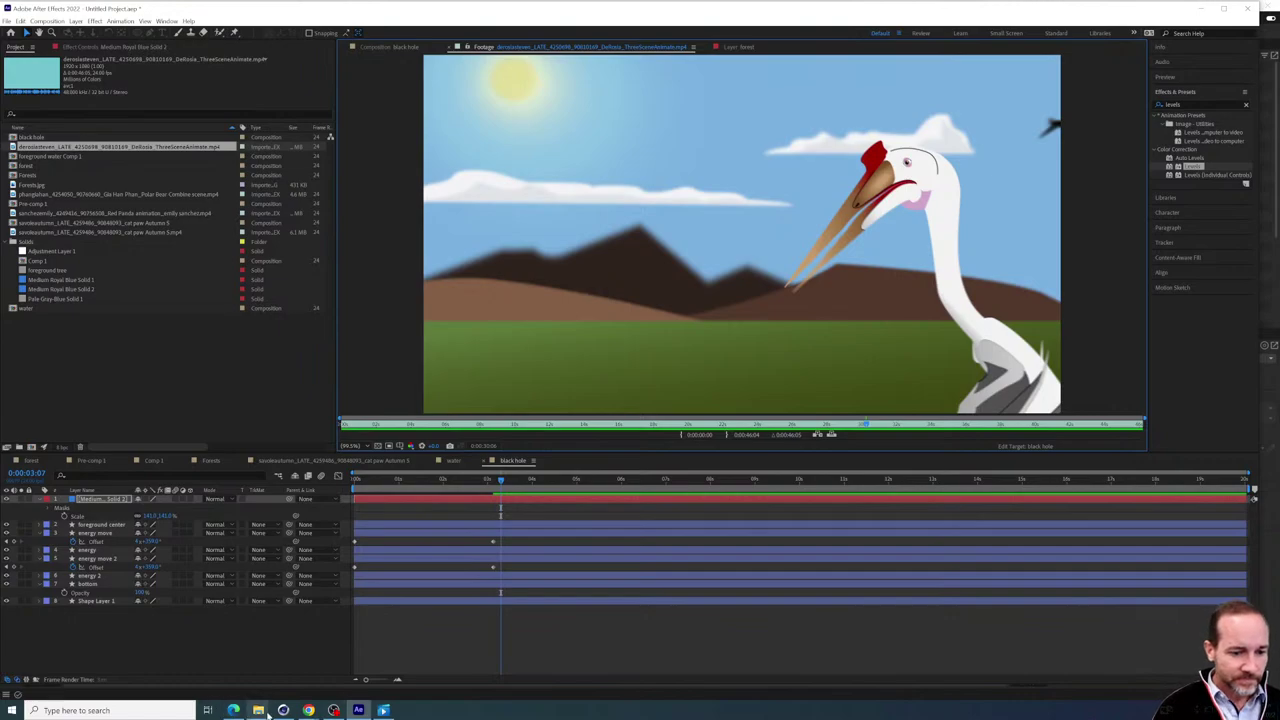
Switch to File Explorer's art three scene folder to look for another sample video and clear the file selection
mouse_move(268, 713)
click(352, 665)
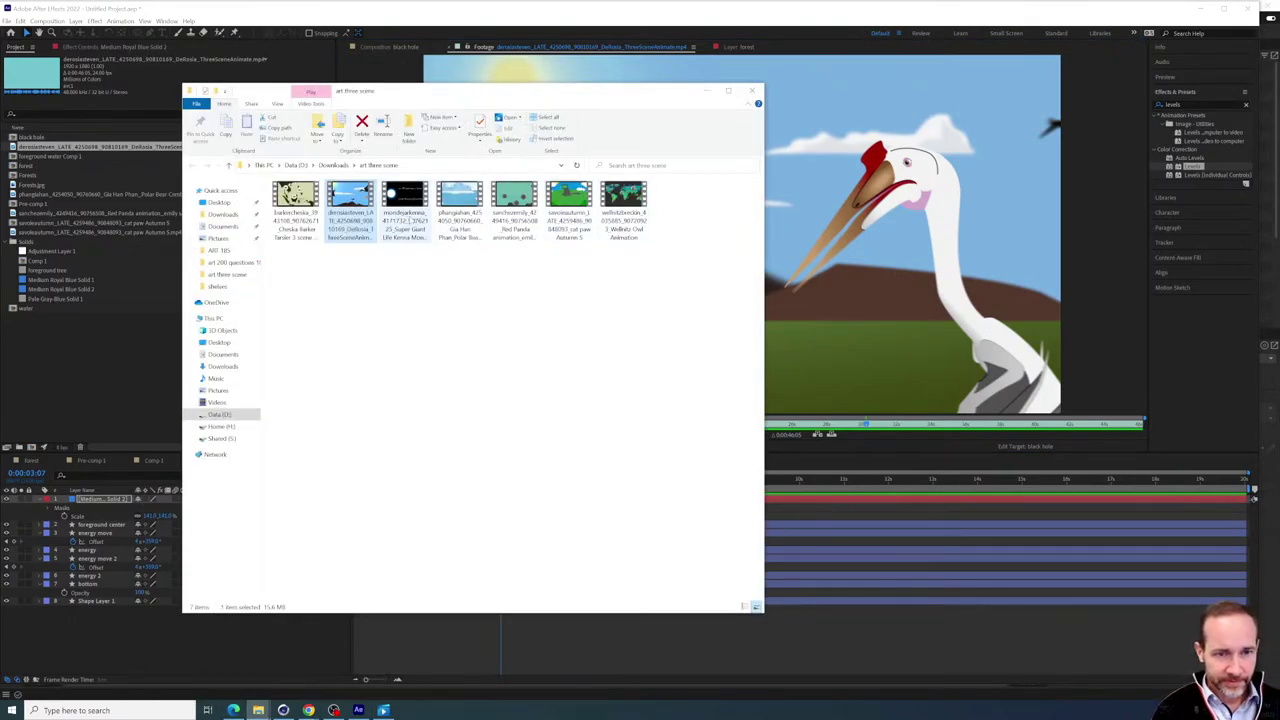
click(341, 281)
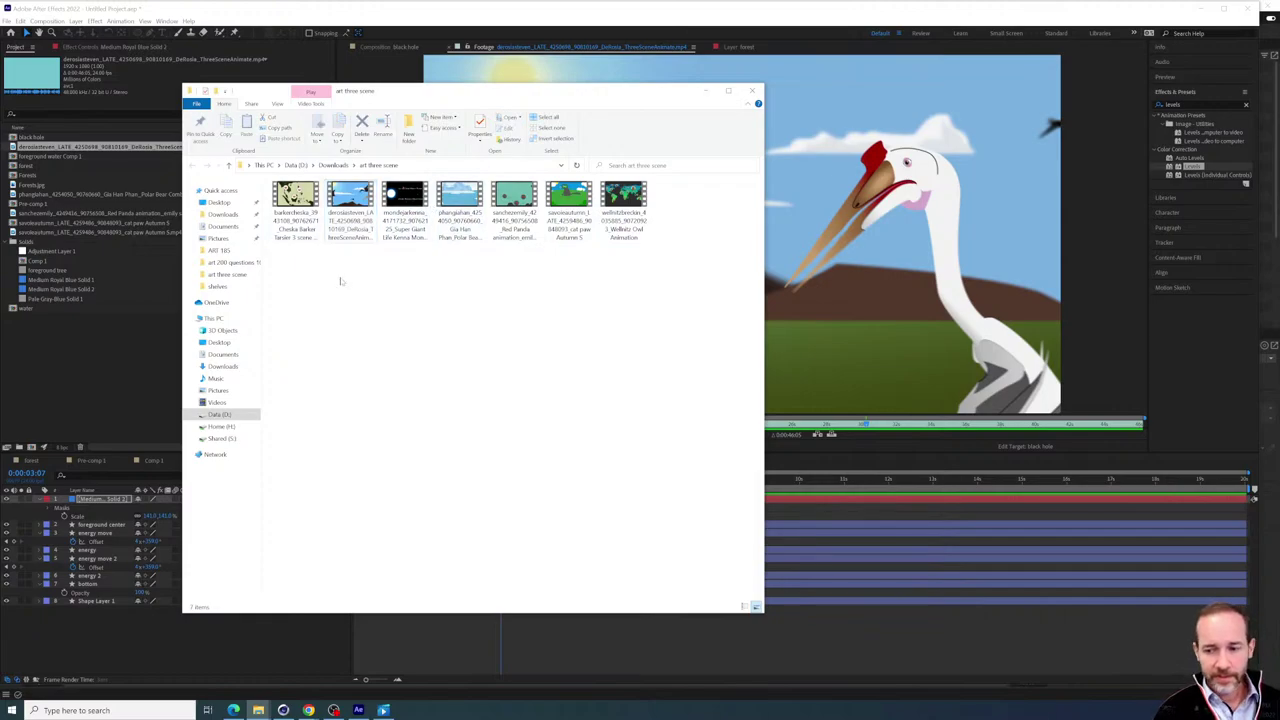